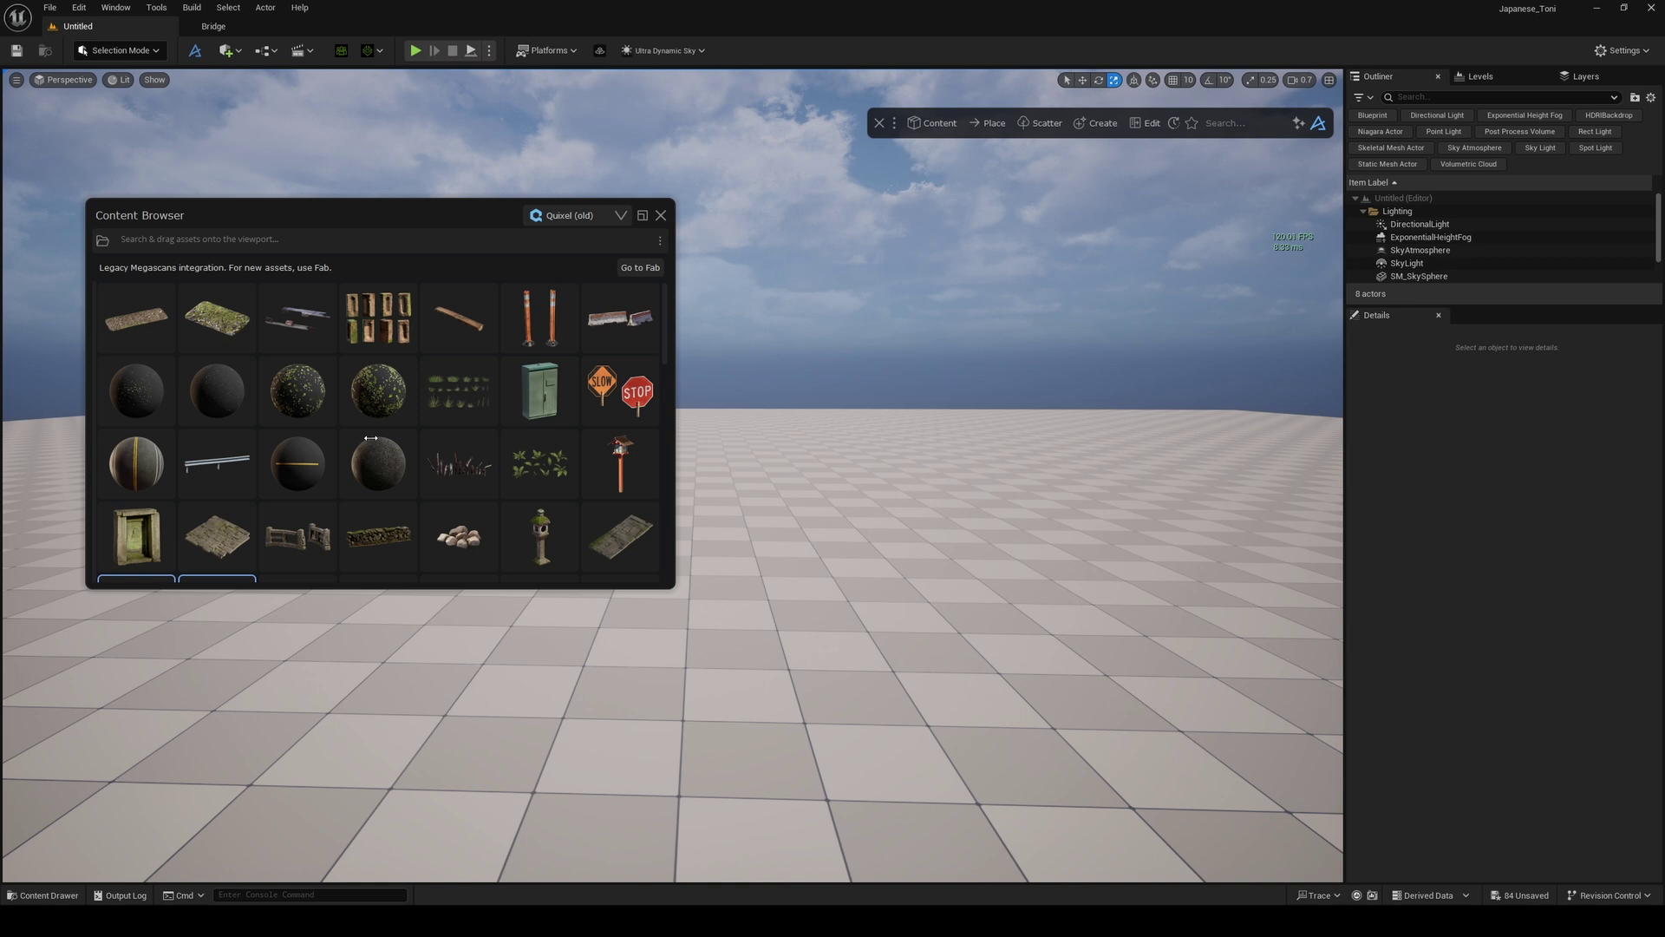
- Browse the assets in the Quixel (old) library
{"action": "scroll", "coordinate": [370, 433], "scroll_direction": "down", "scroll_amount": 3}
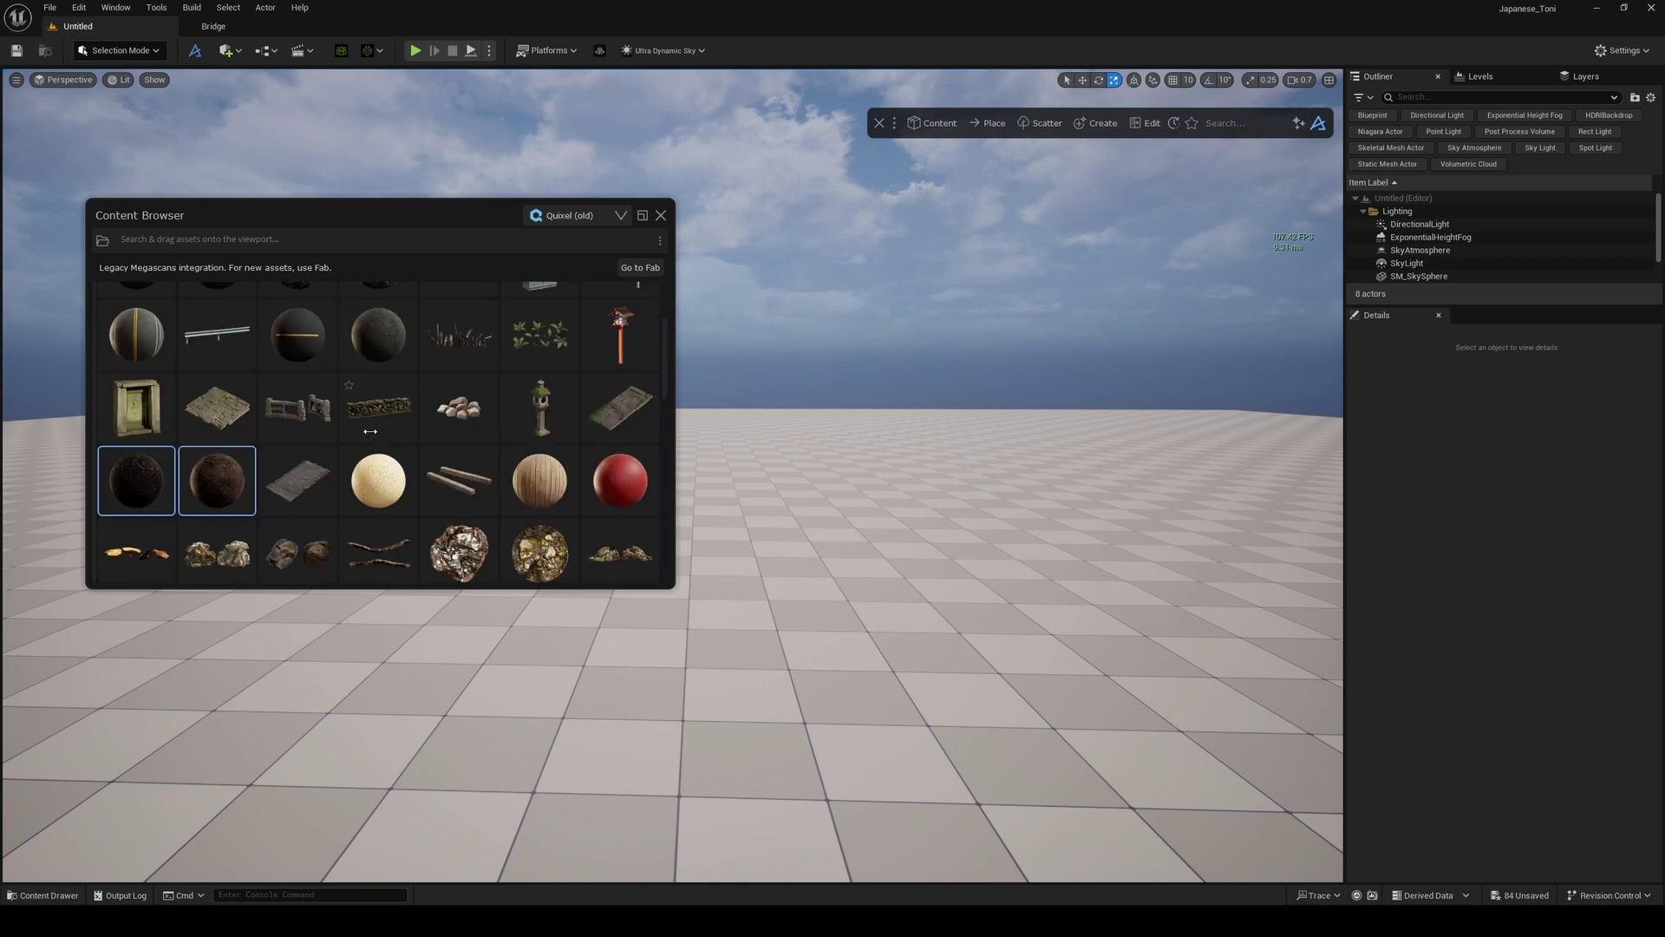
{"action": "scroll", "coordinate": [368, 425], "scroll_direction": "up", "scroll_amount": 3}
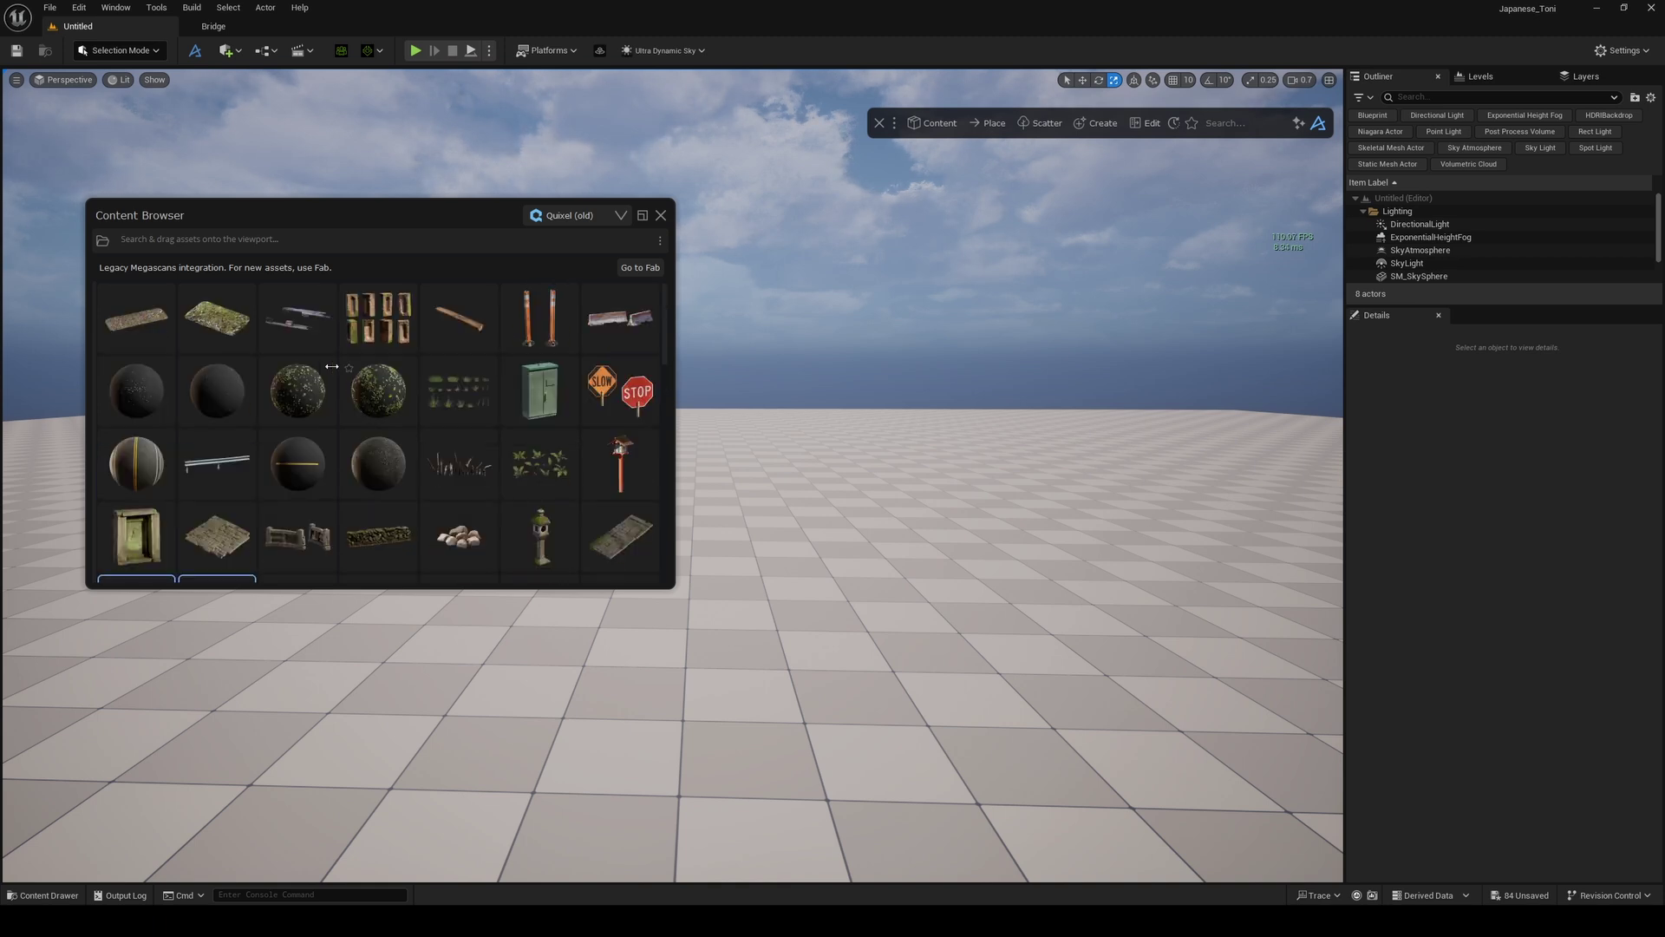
{"action": "scroll", "coordinate": [332, 367], "scroll_direction": "down", "scroll_amount": 5}
{"action": "scroll", "coordinate": [283, 345], "scroll_direction": "up", "scroll_amount": 4}
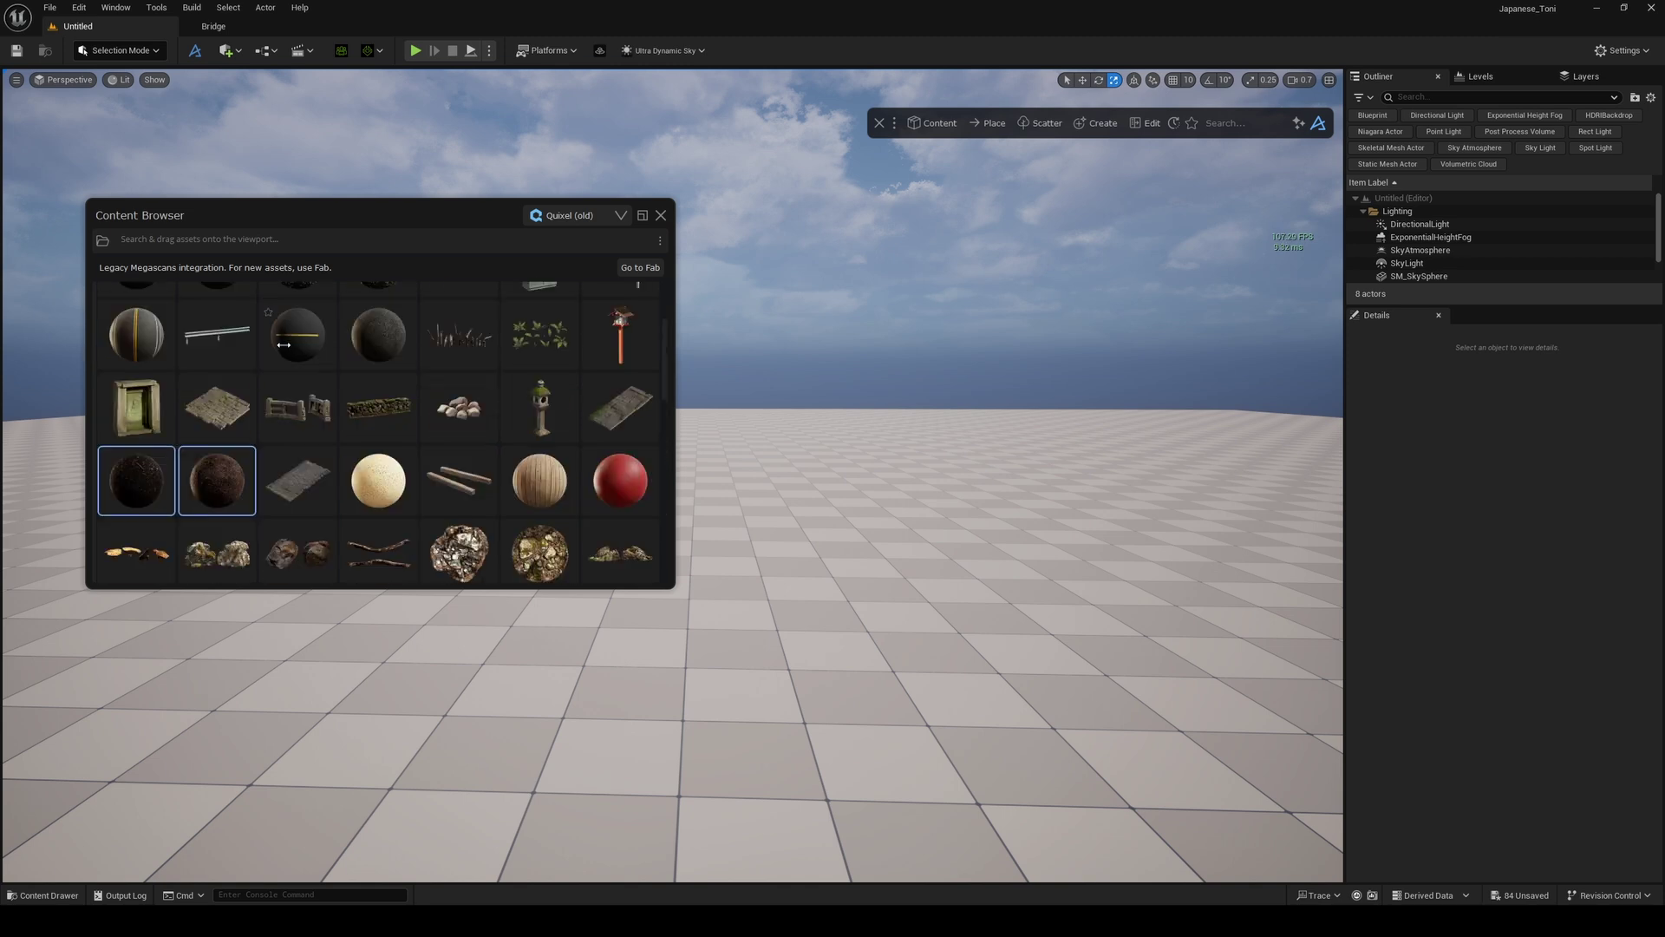
{"action": "scroll", "coordinate": [283, 344], "scroll_direction": "up", "scroll_amount": 2}
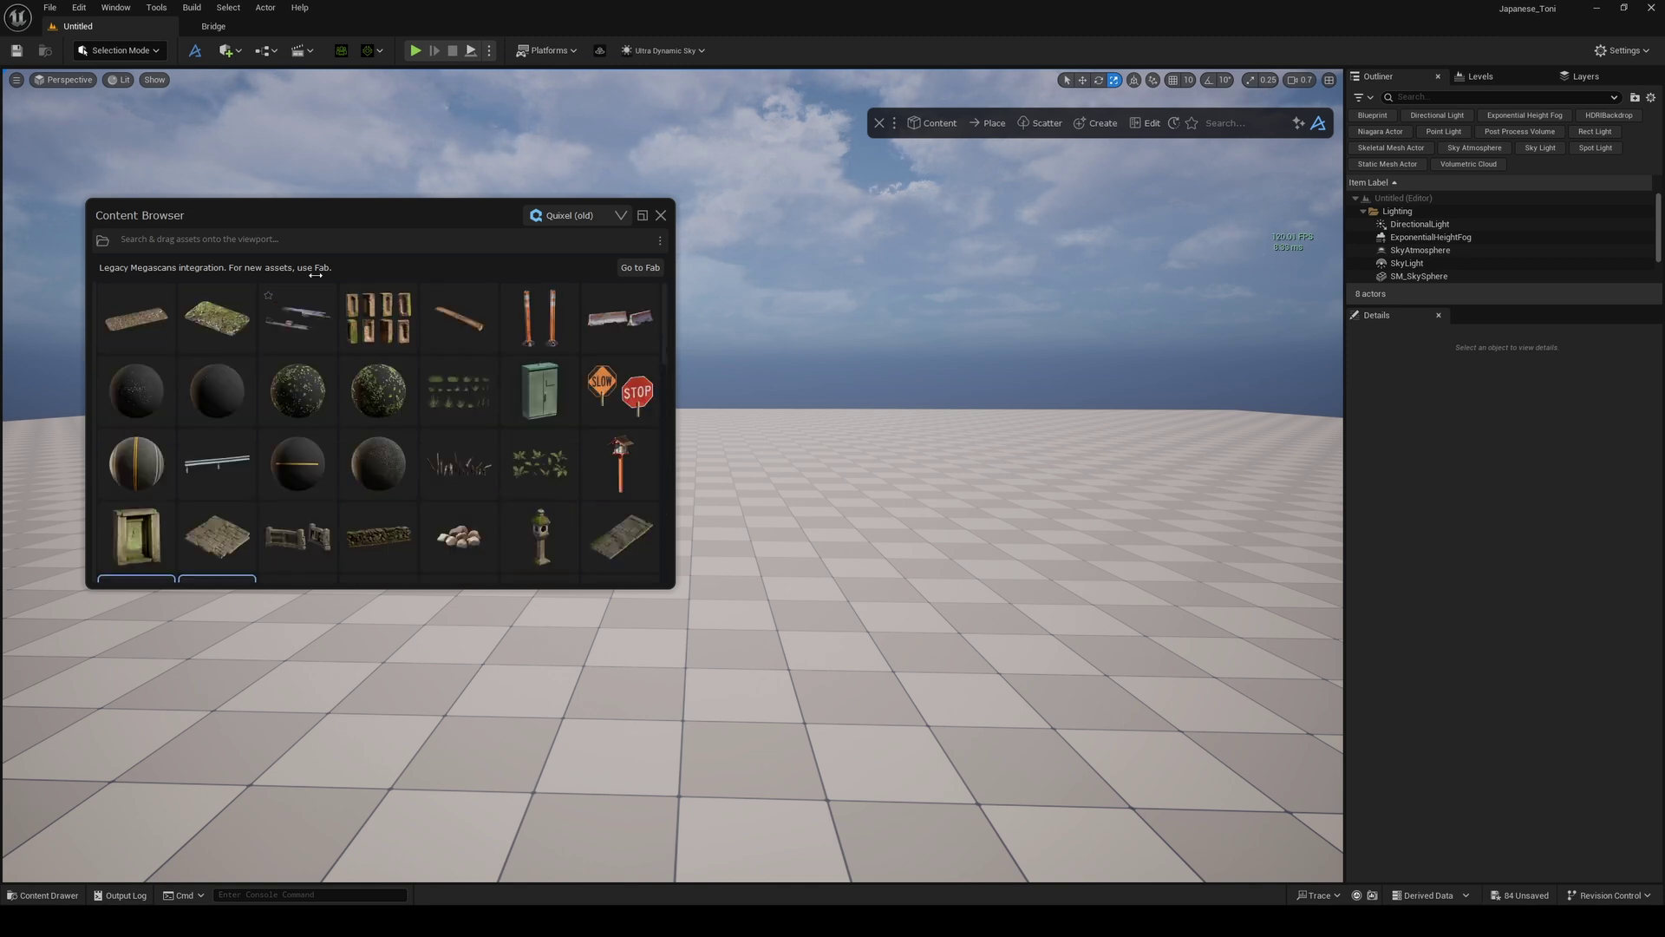
- View the Fab library and its marketplace window, and return the content source to Quixel (old)
{"action": "left_click", "coordinate": [569, 215]}
{"action": "left_click", "coordinate": [633, 277]}
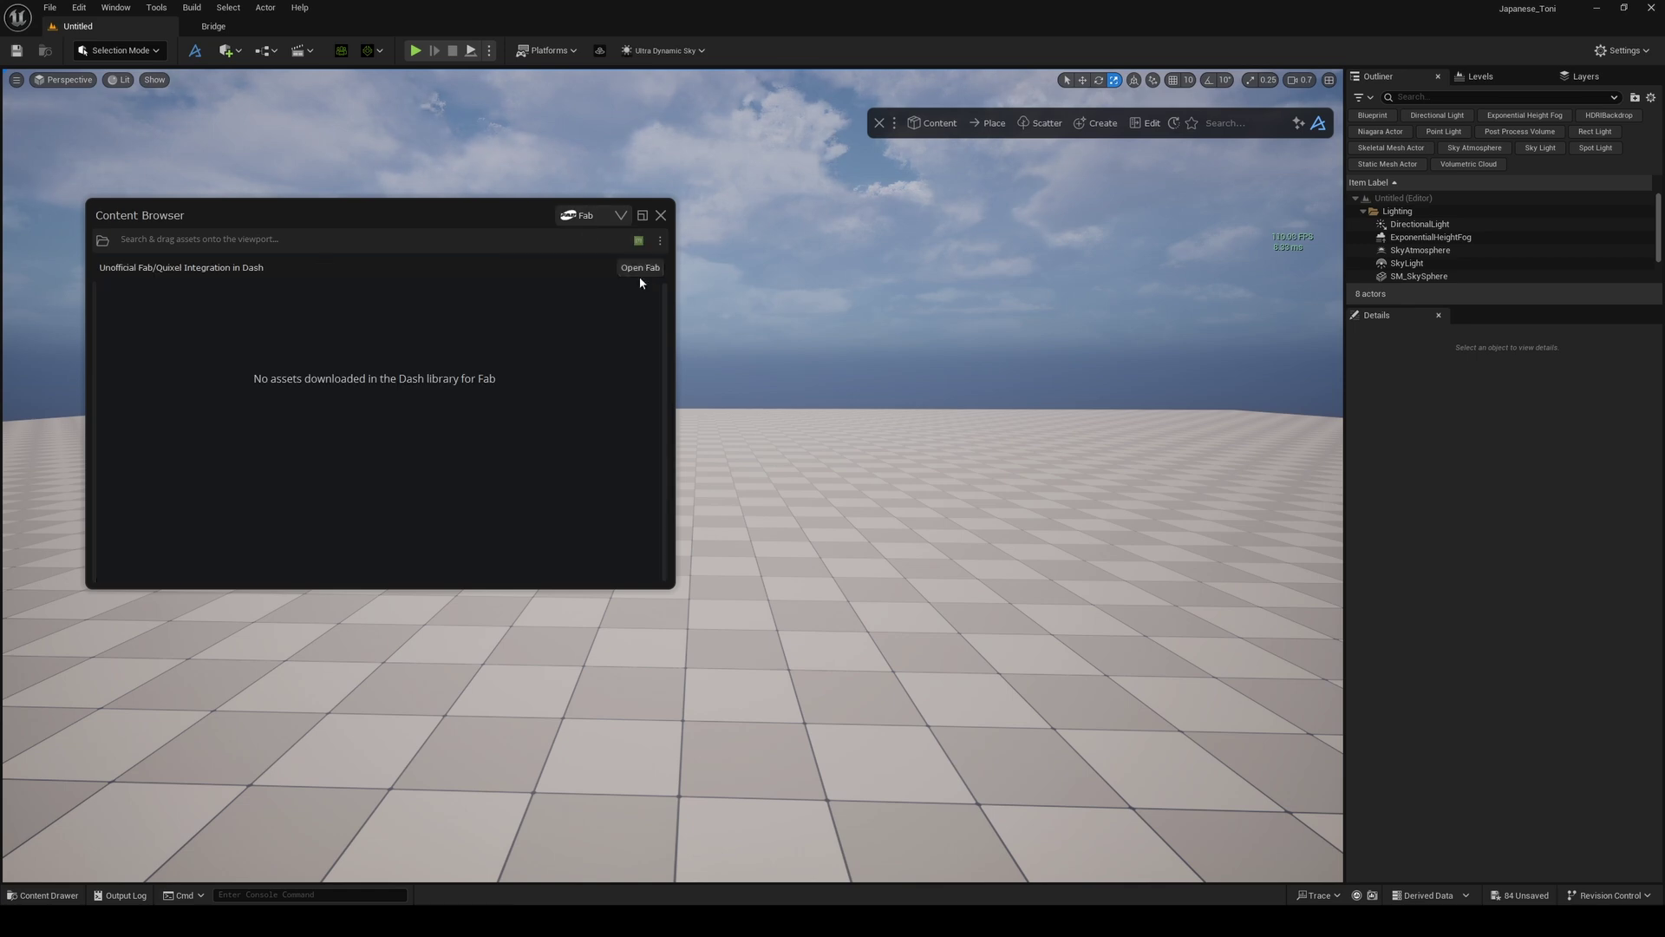
{"action": "left_click", "coordinate": [640, 268]}
{"action": "left_click", "coordinate": [1123, 274]}
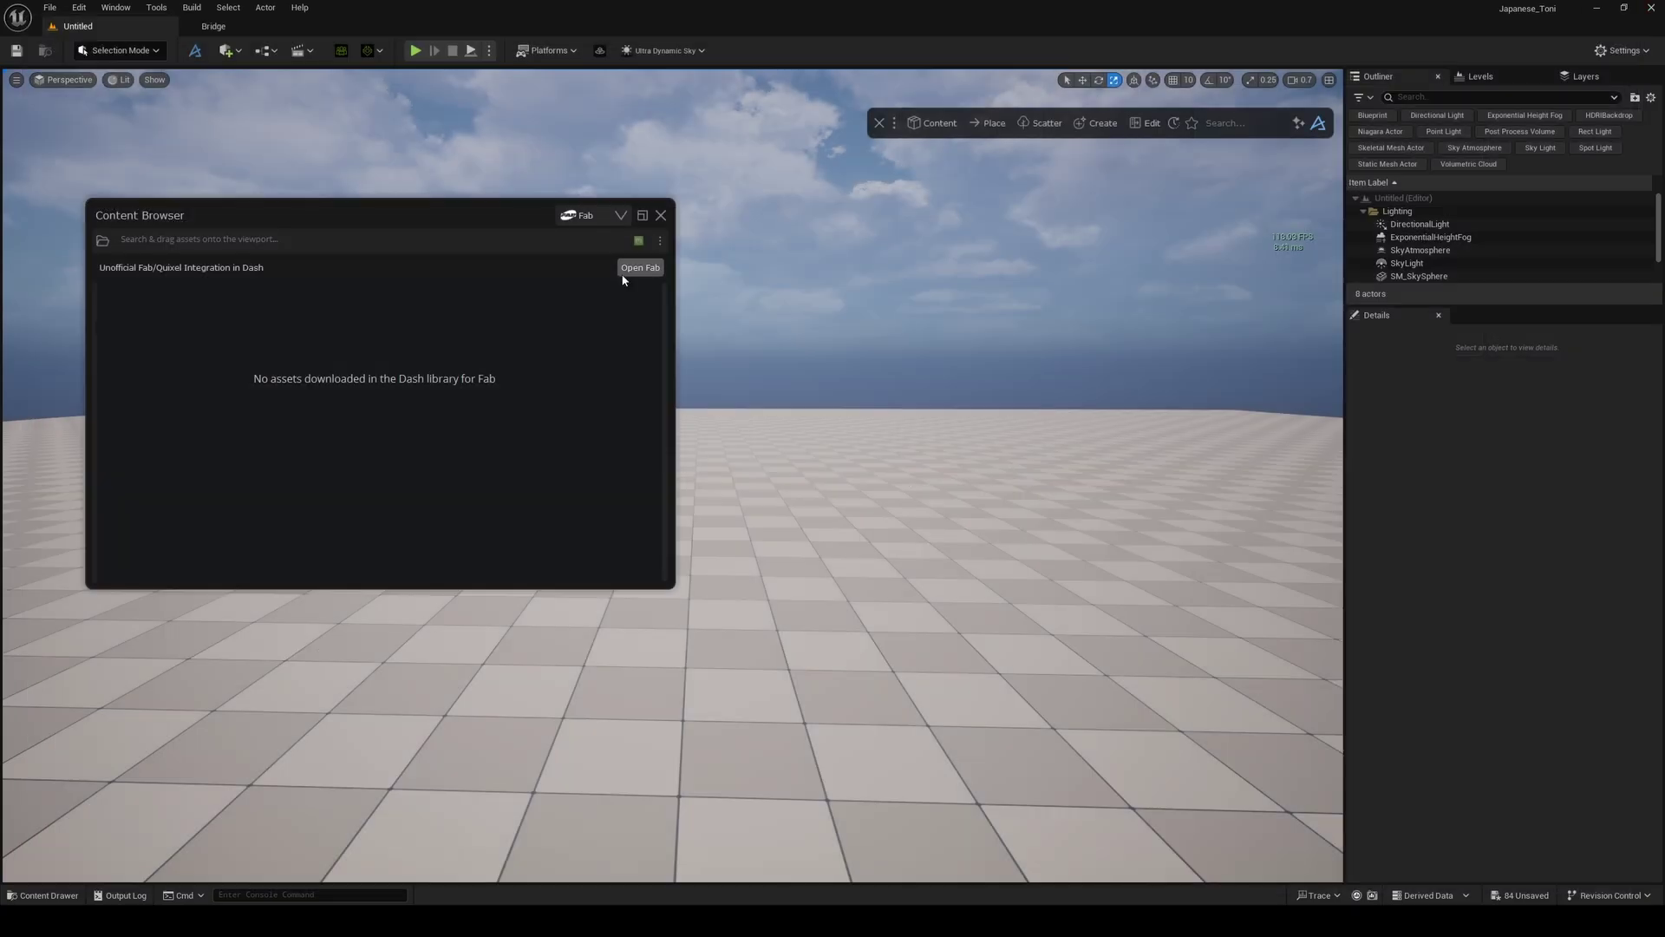
{"action": "left_click", "coordinate": [640, 268]}
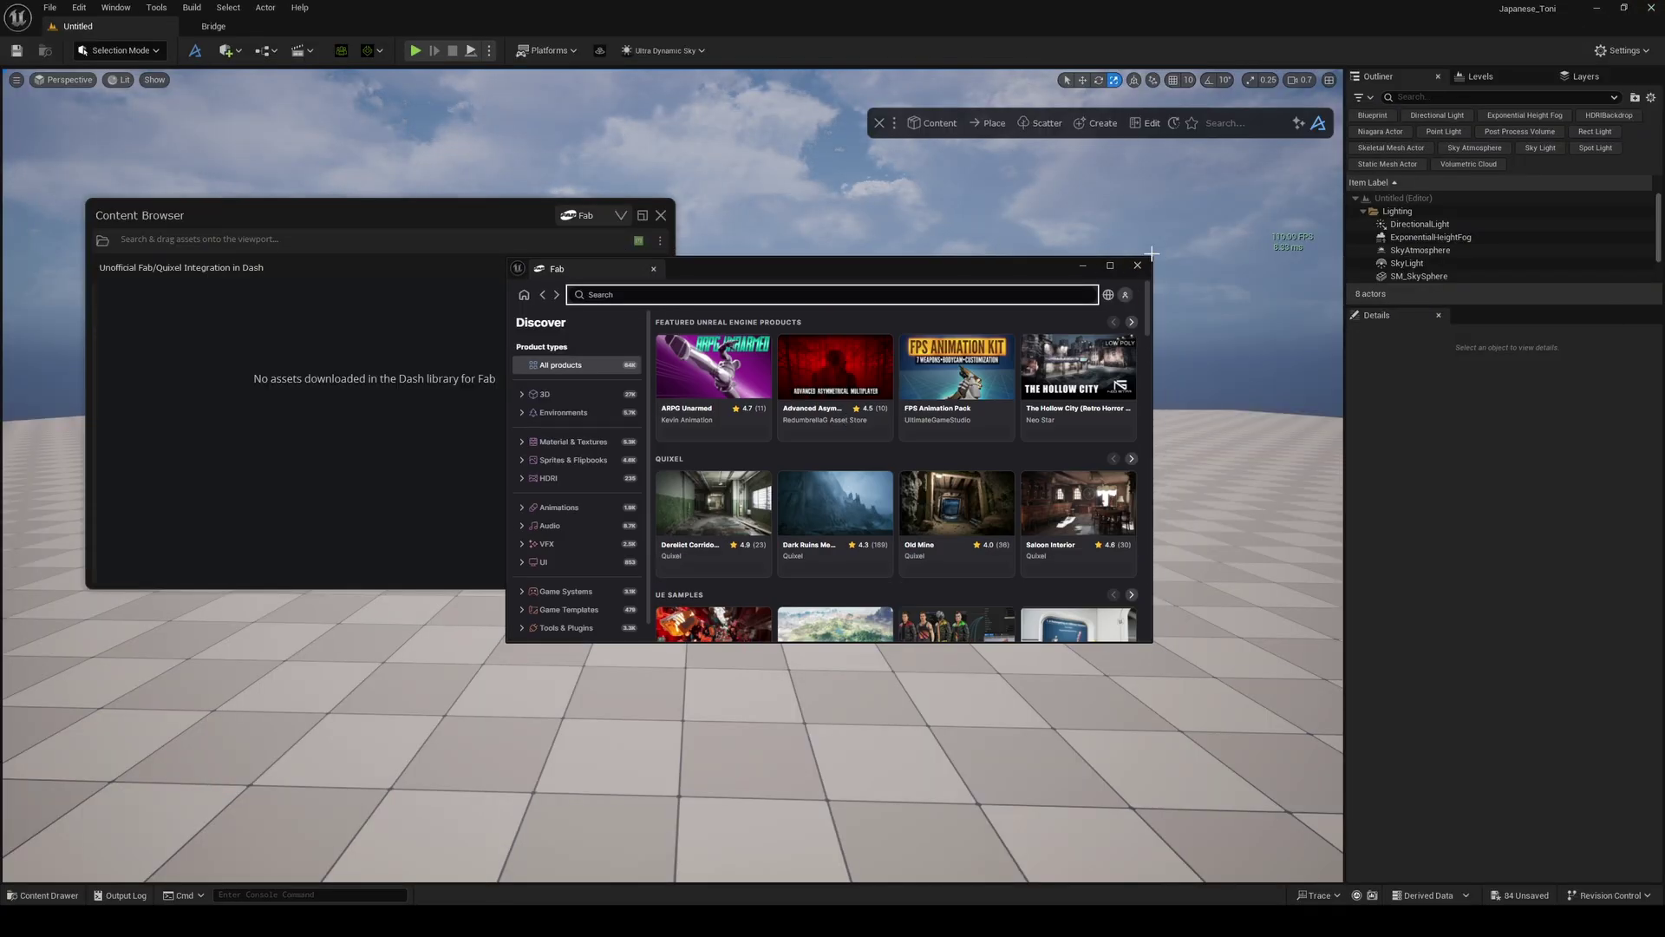
{"action": "left_click", "coordinate": [1137, 264]}
{"action": "left_click", "coordinate": [599, 215]}
{"action": "left_click", "coordinate": [583, 295]}
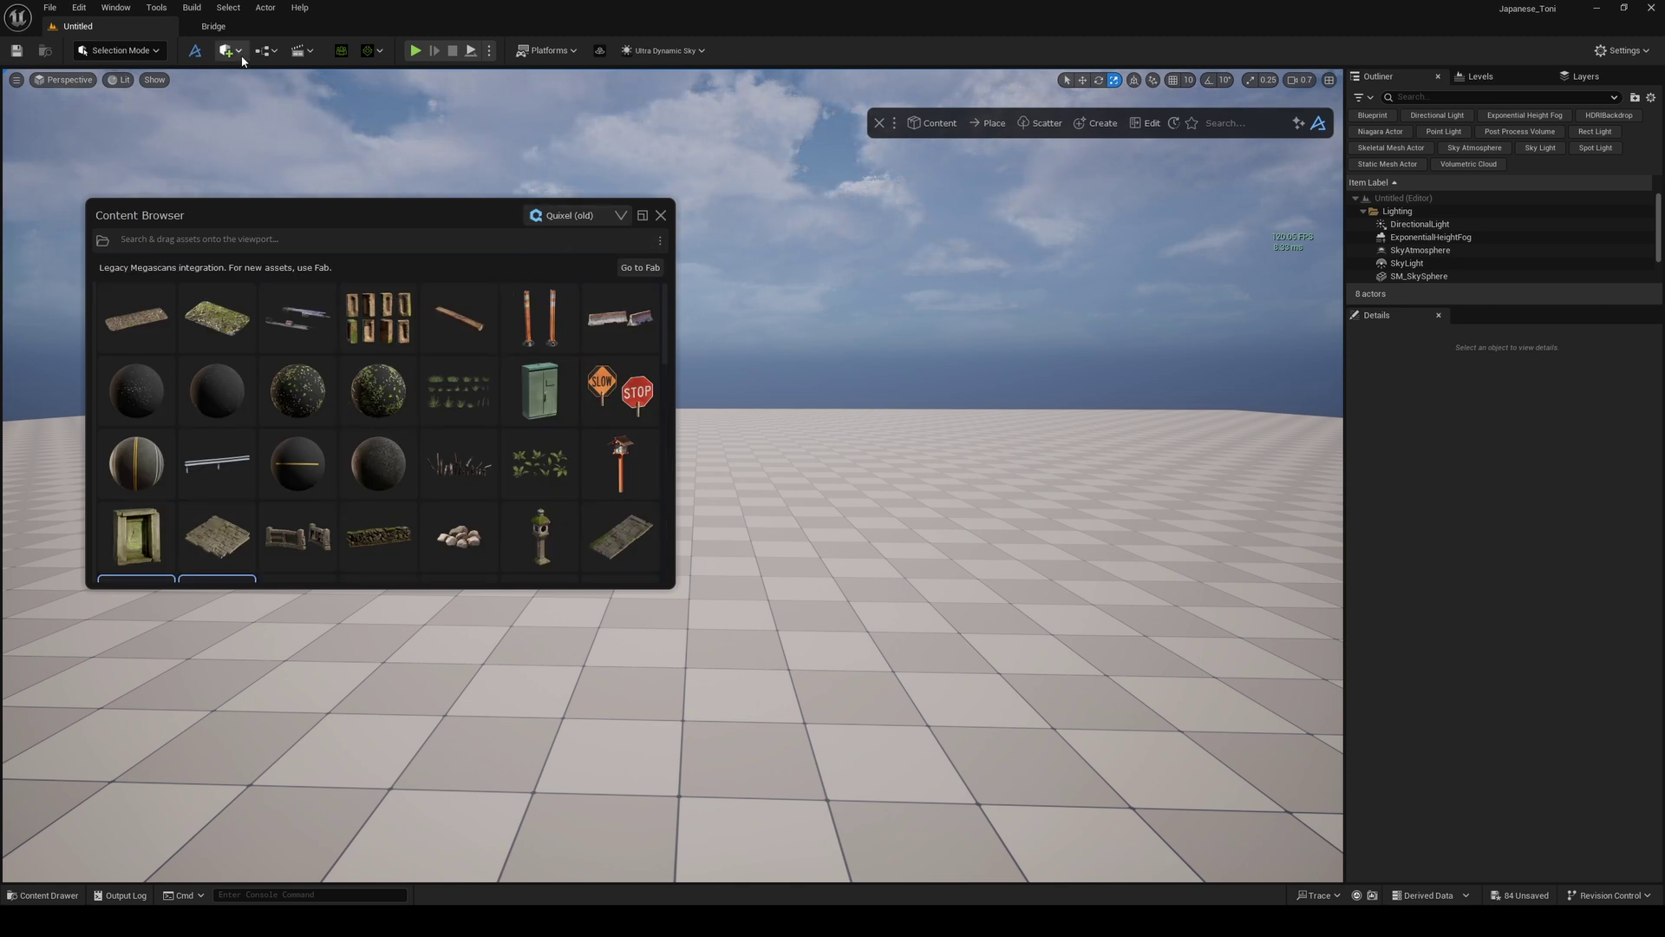
- Download the Burnt Tree Stump asset from Quixel Bridge at High Quality
{"action": "left_click", "coordinate": [242, 29]}
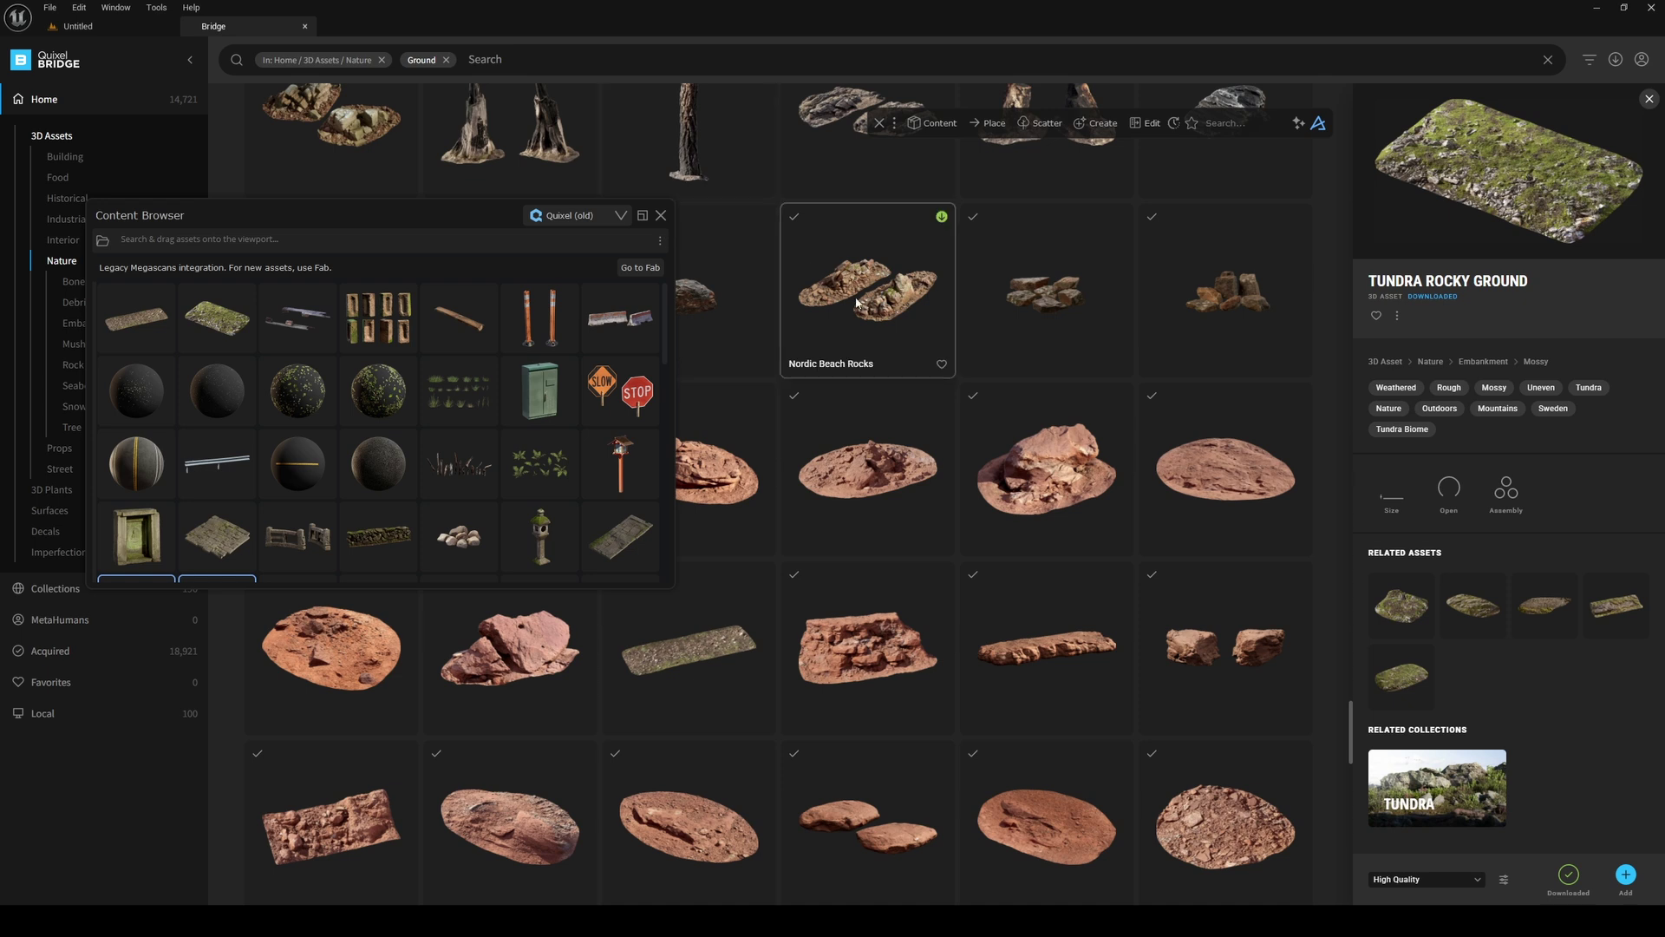
{"action": "scroll", "coordinate": [954, 243], "scroll_direction": "up", "scroll_amount": 2}
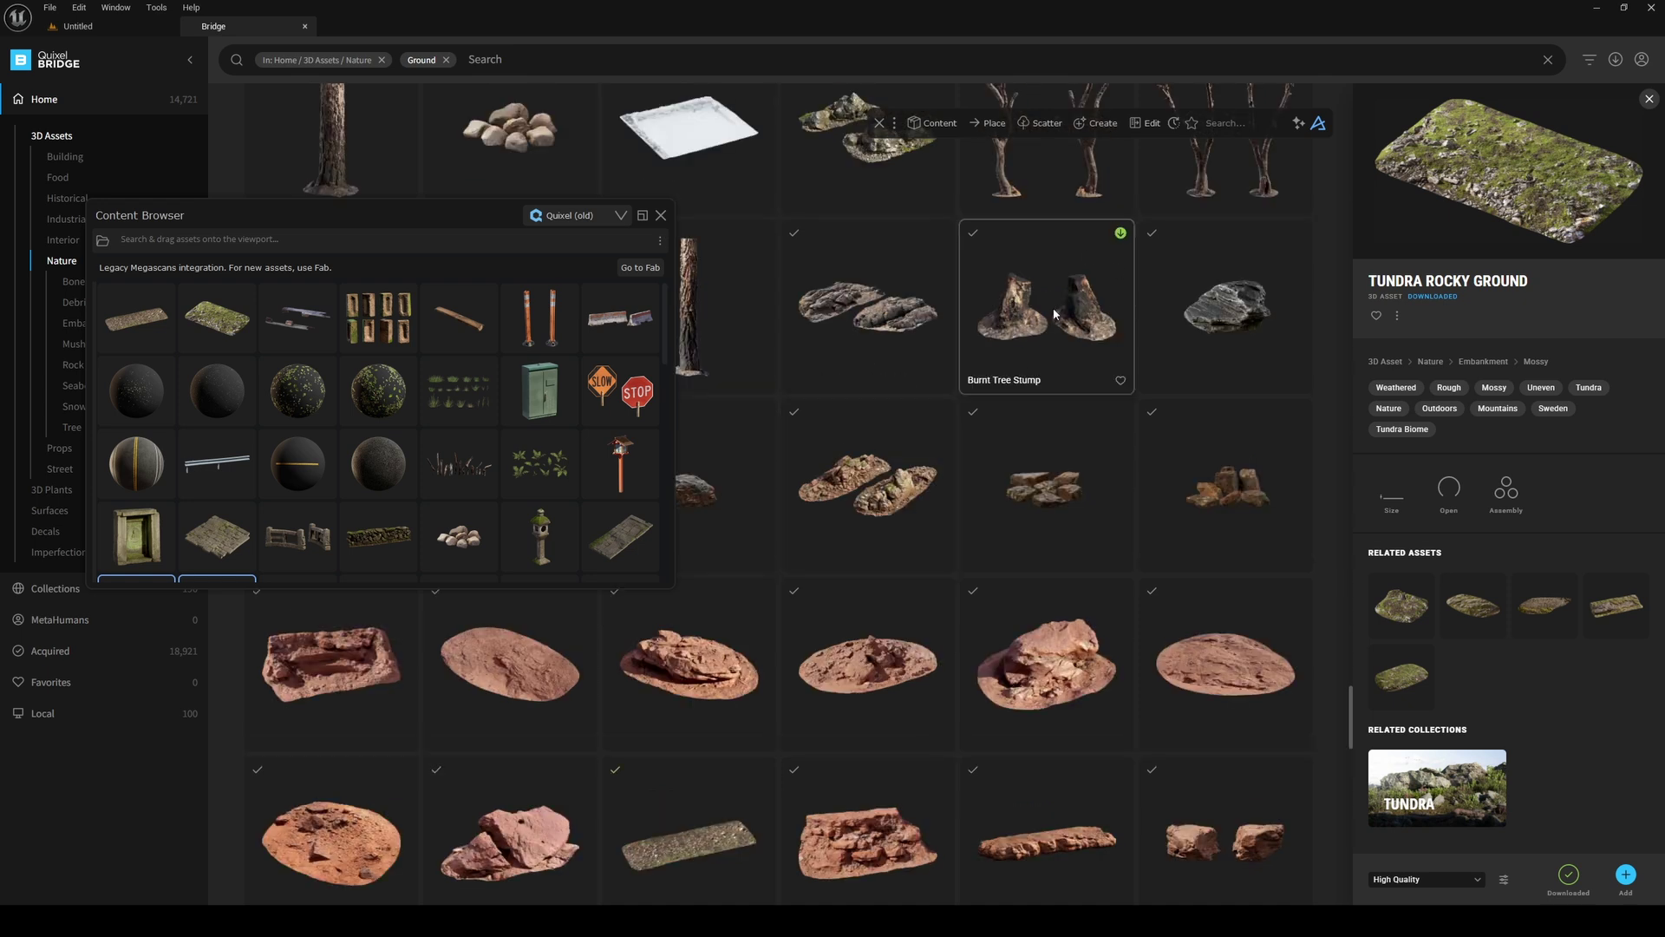
{"action": "scroll", "coordinate": [1054, 314], "scroll_direction": "up", "scroll_amount": 2}
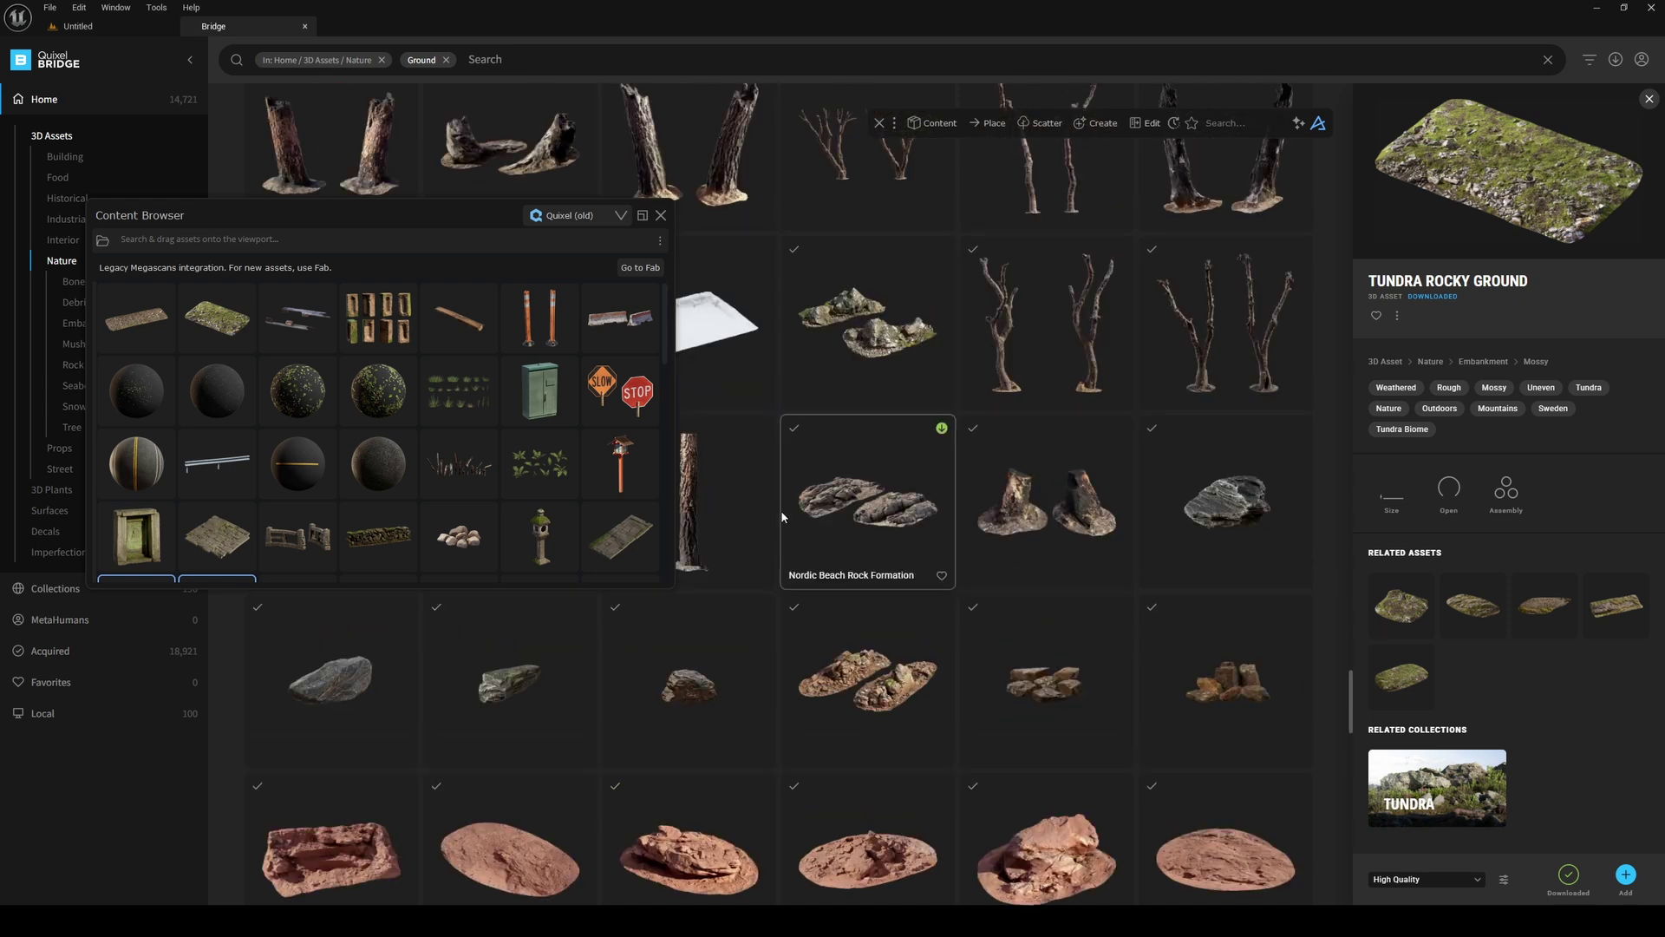
{"action": "left_click", "coordinate": [973, 509]}
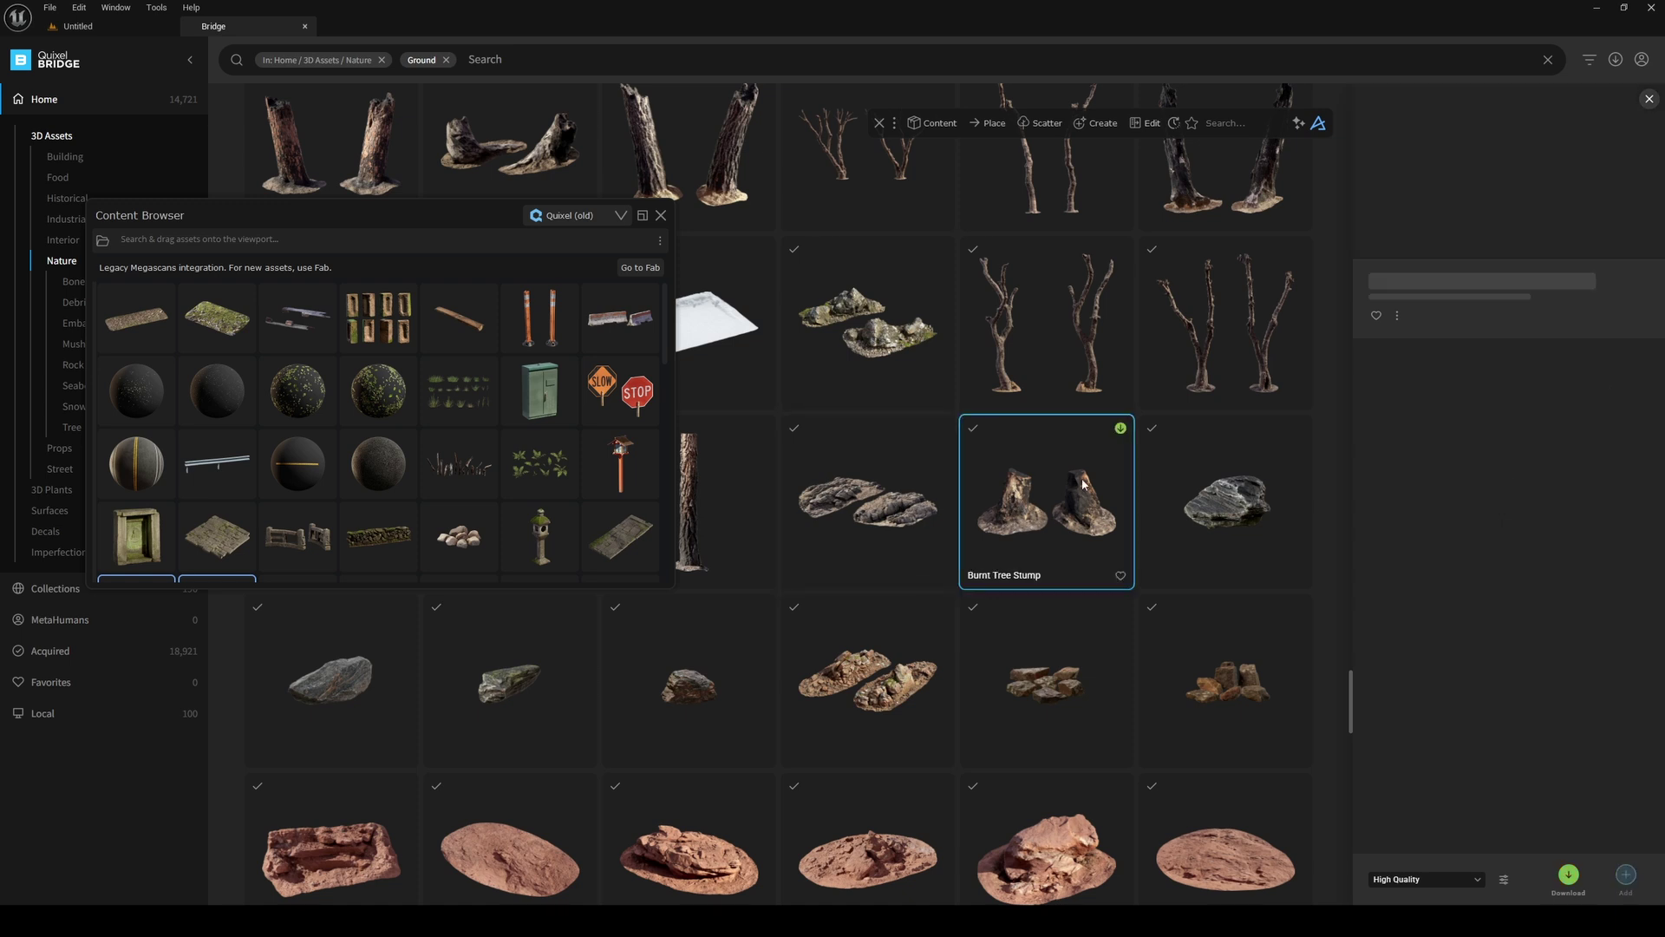
{"action": "left_click", "coordinate": [1575, 880]}
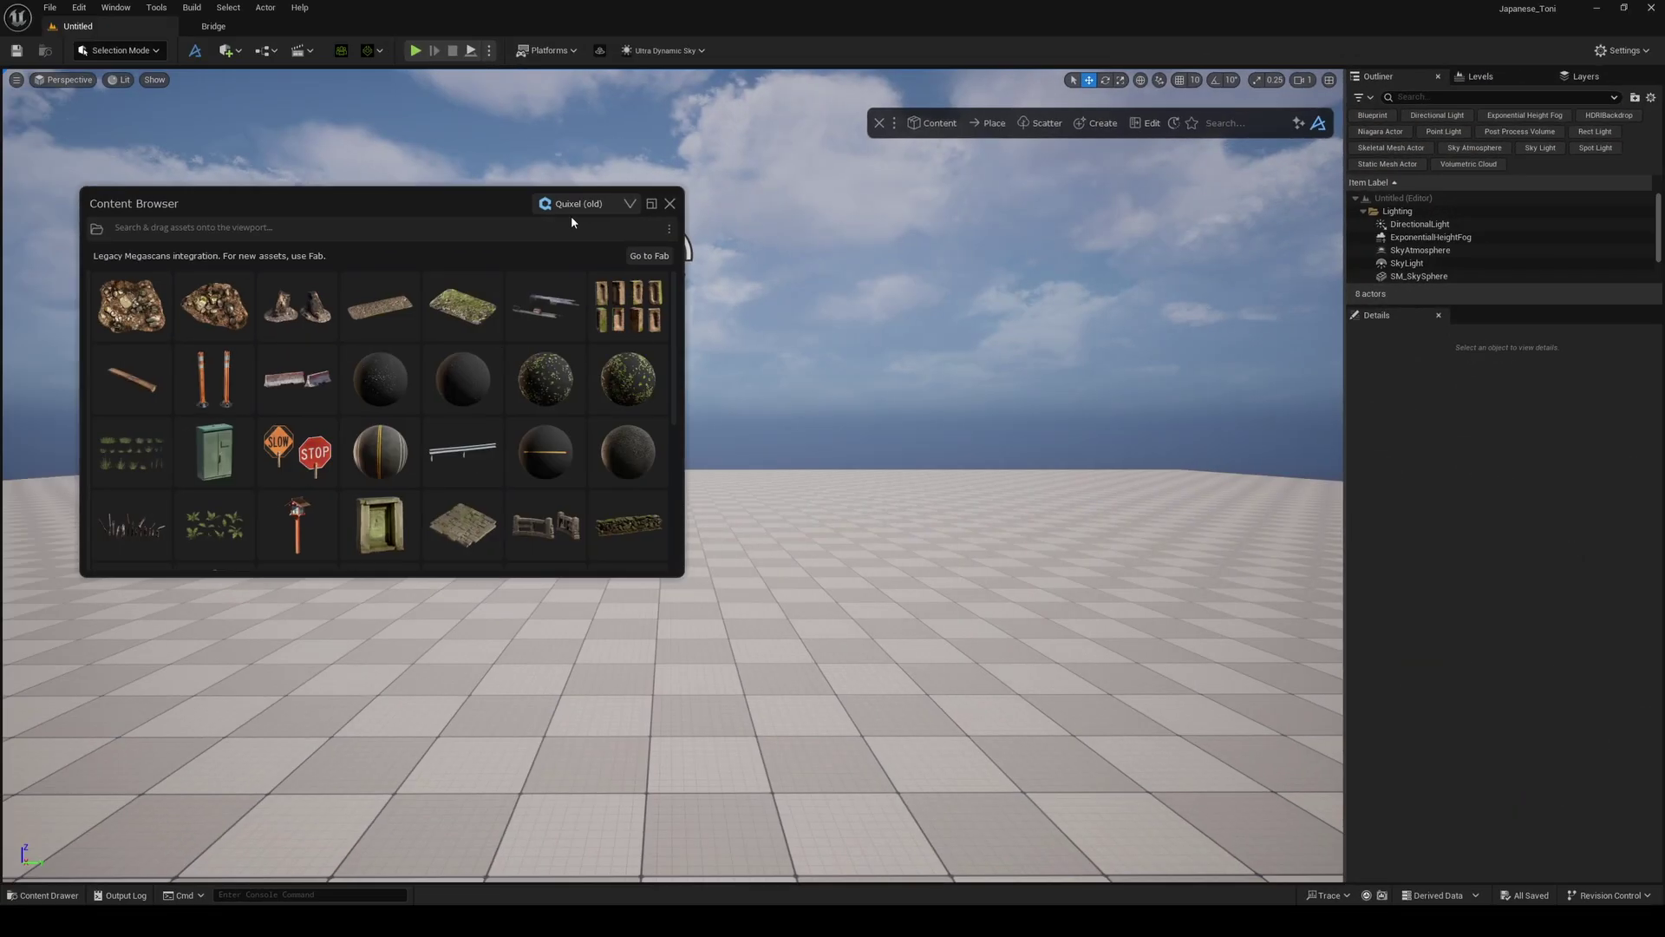
- Switch the content source to PolyHaven and look through its models, HDRIs and materials
{"action": "left_click", "coordinate": [573, 208]}
{"action": "left_click", "coordinate": [569, 312]}
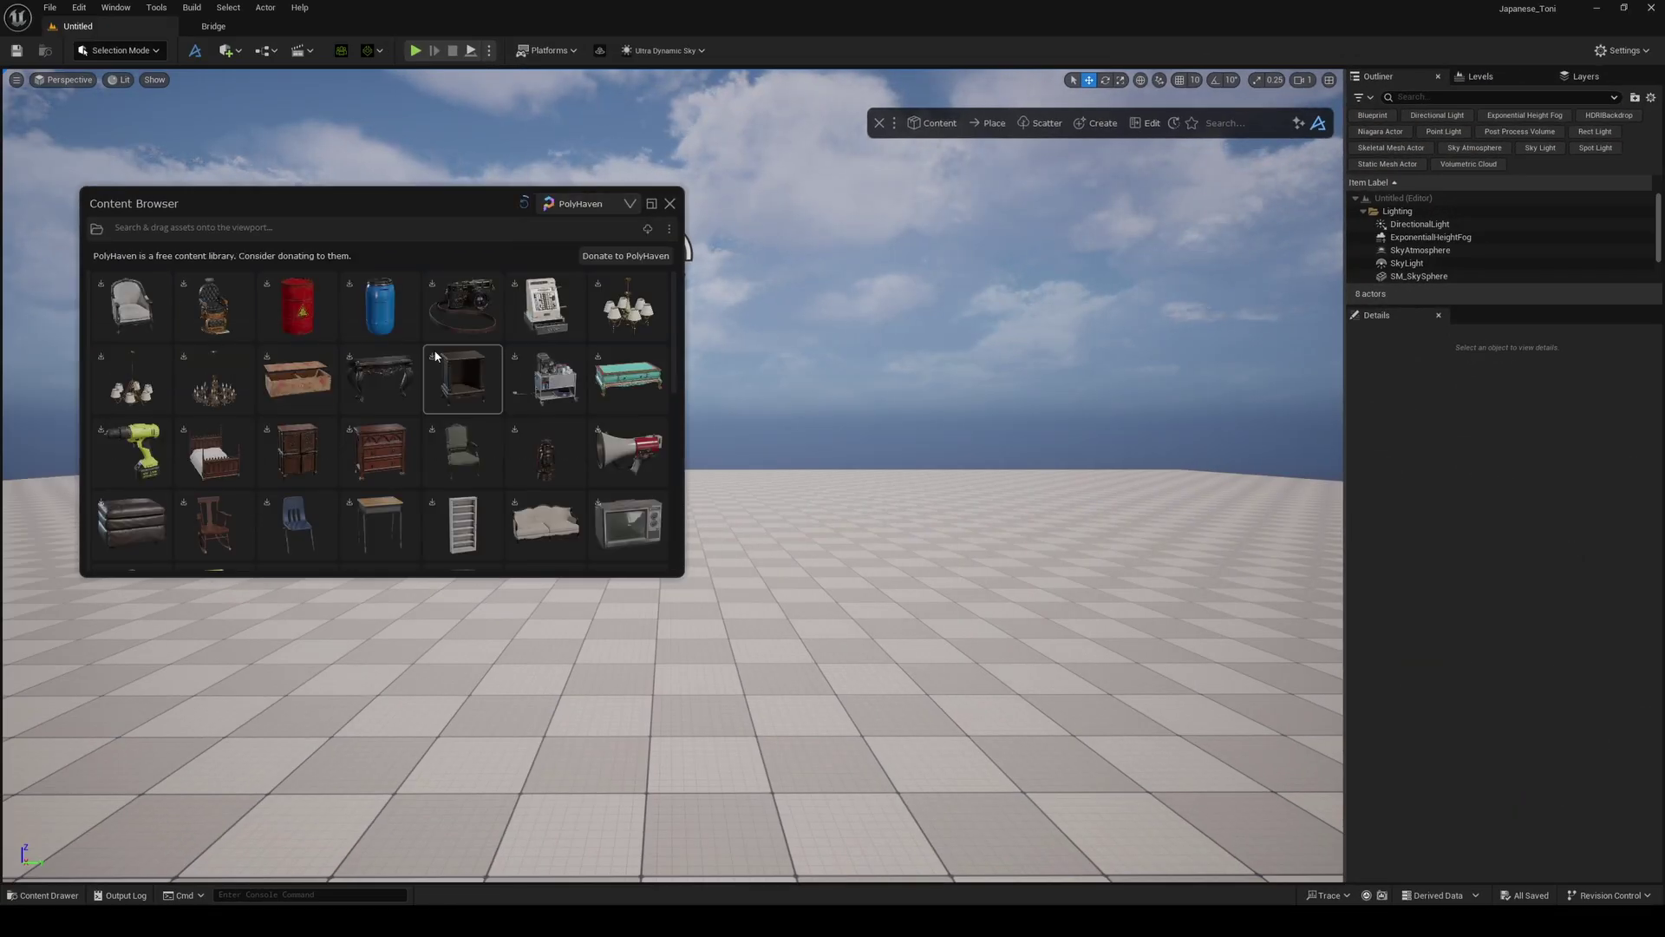
{"action": "scroll", "coordinate": [436, 358], "scroll_direction": "down", "scroll_amount": 5}
{"action": "scroll", "coordinate": [434, 358], "scroll_direction": "down", "scroll_amount": 5}
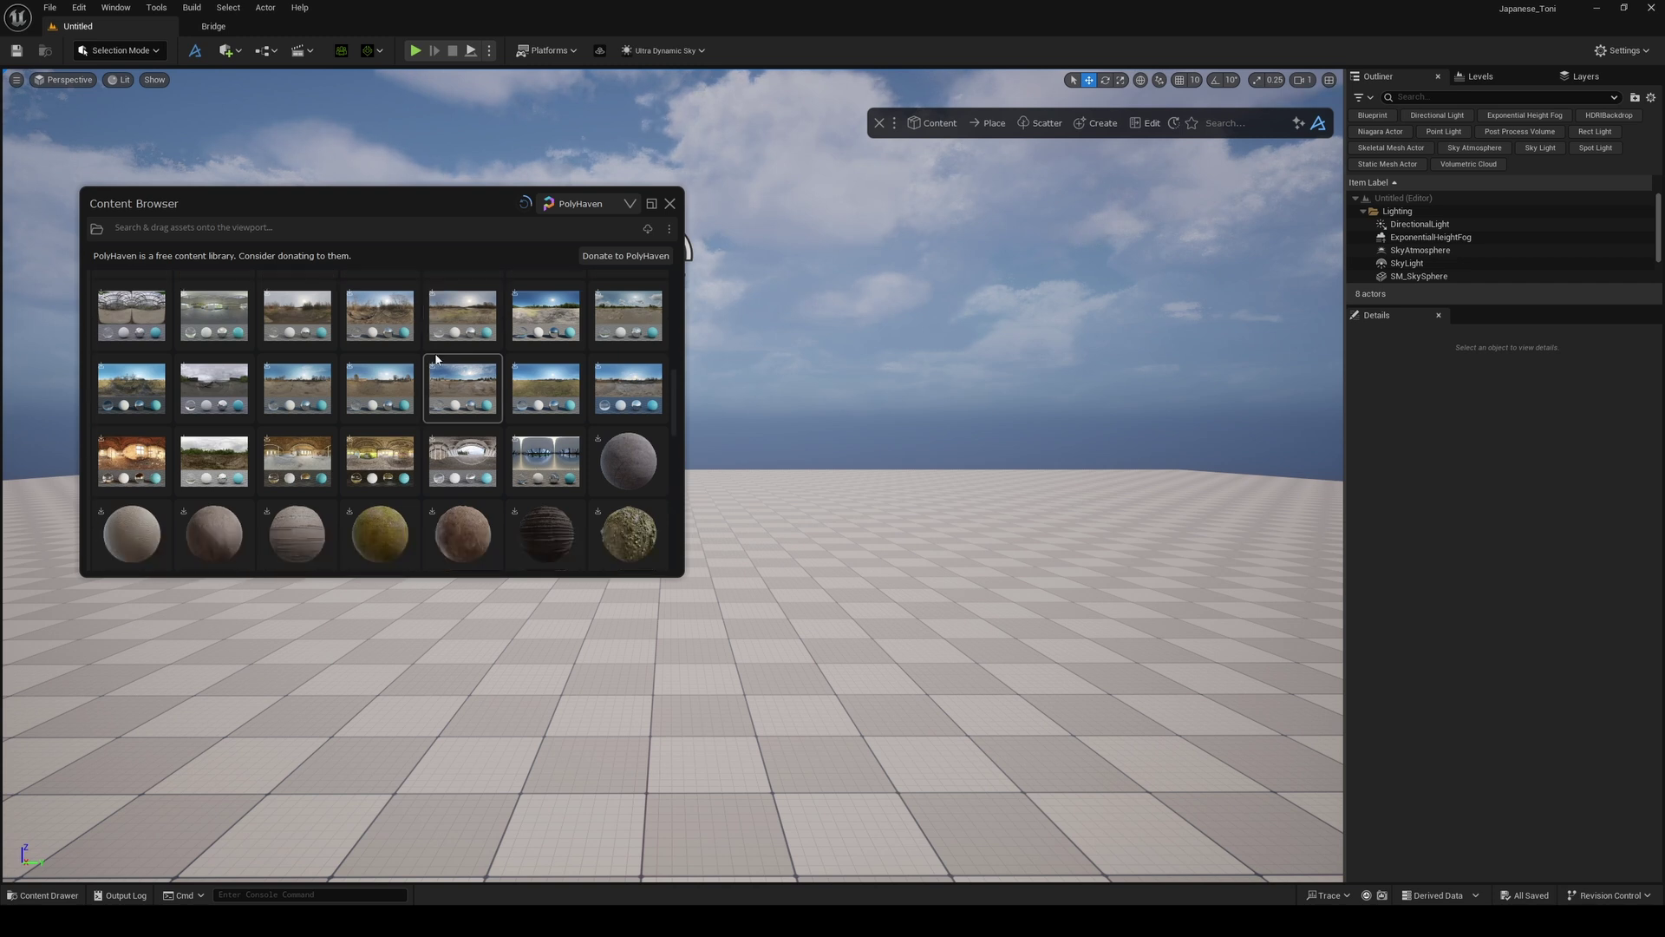
{"action": "scroll", "coordinate": [435, 356], "scroll_direction": "up", "scroll_amount": 10}
- Switch the content source to IES Library and look through its light profiles
{"action": "left_click", "coordinate": [607, 211]}
{"action": "left_click", "coordinate": [592, 345]}
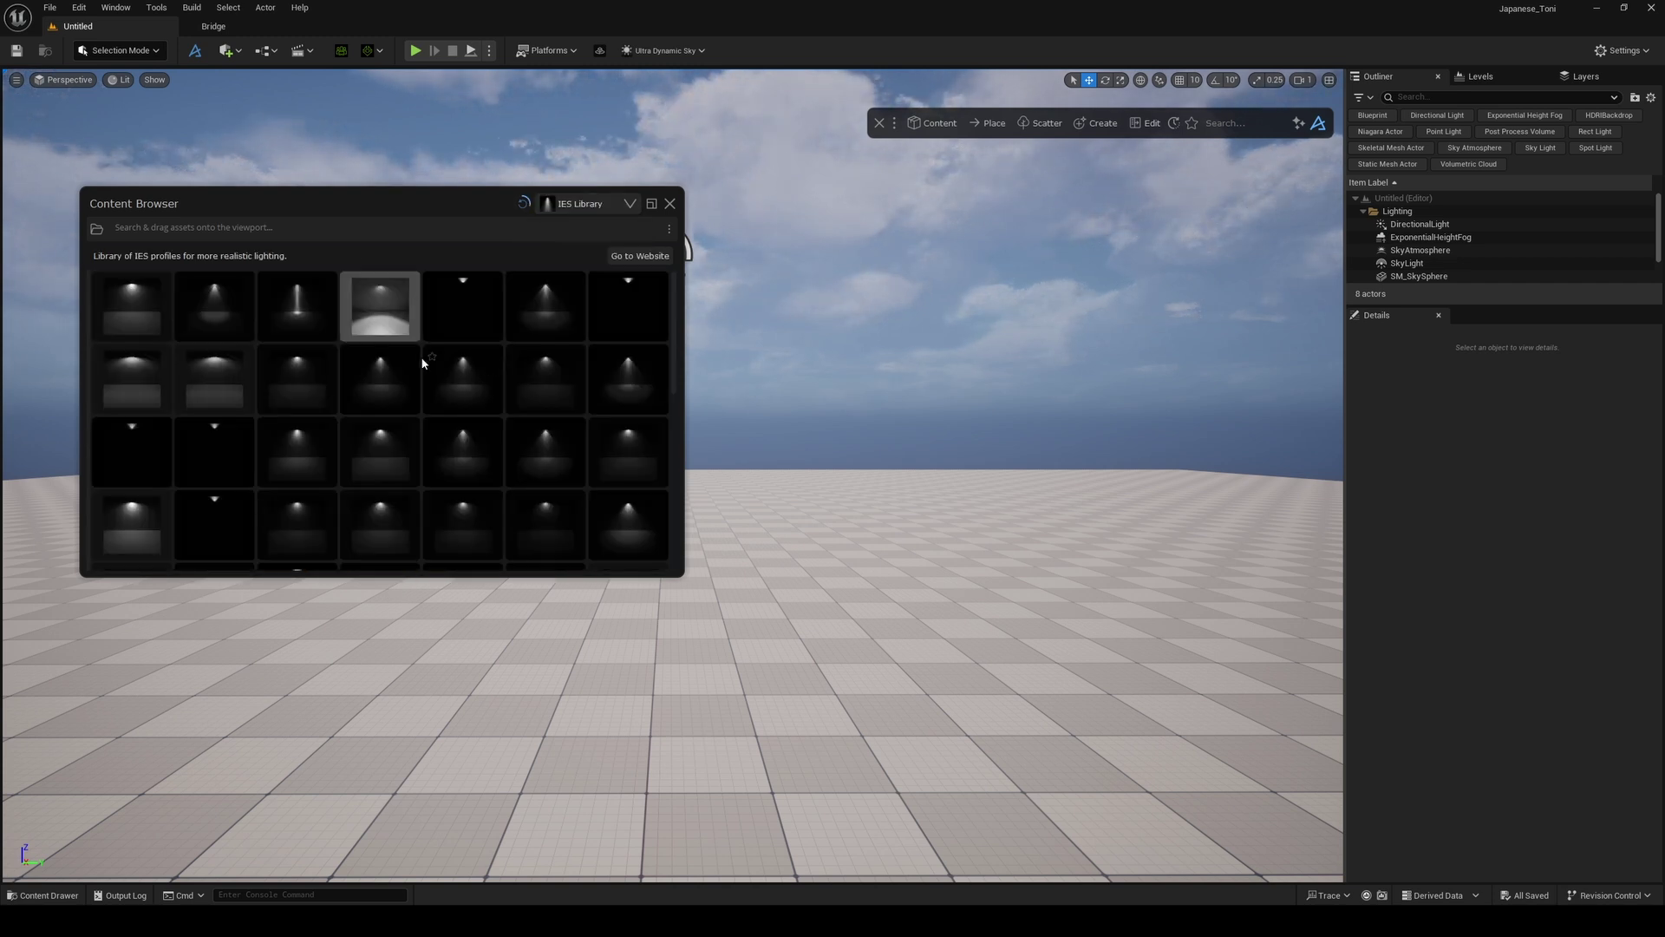
{"action": "scroll", "coordinate": [468, 364], "scroll_direction": "down", "scroll_amount": 1}
{"action": "scroll", "coordinate": [449, 406], "scroll_direction": "down", "scroll_amount": 4}
{"action": "scroll", "coordinate": [450, 408], "scroll_direction": "up", "scroll_amount": 10}
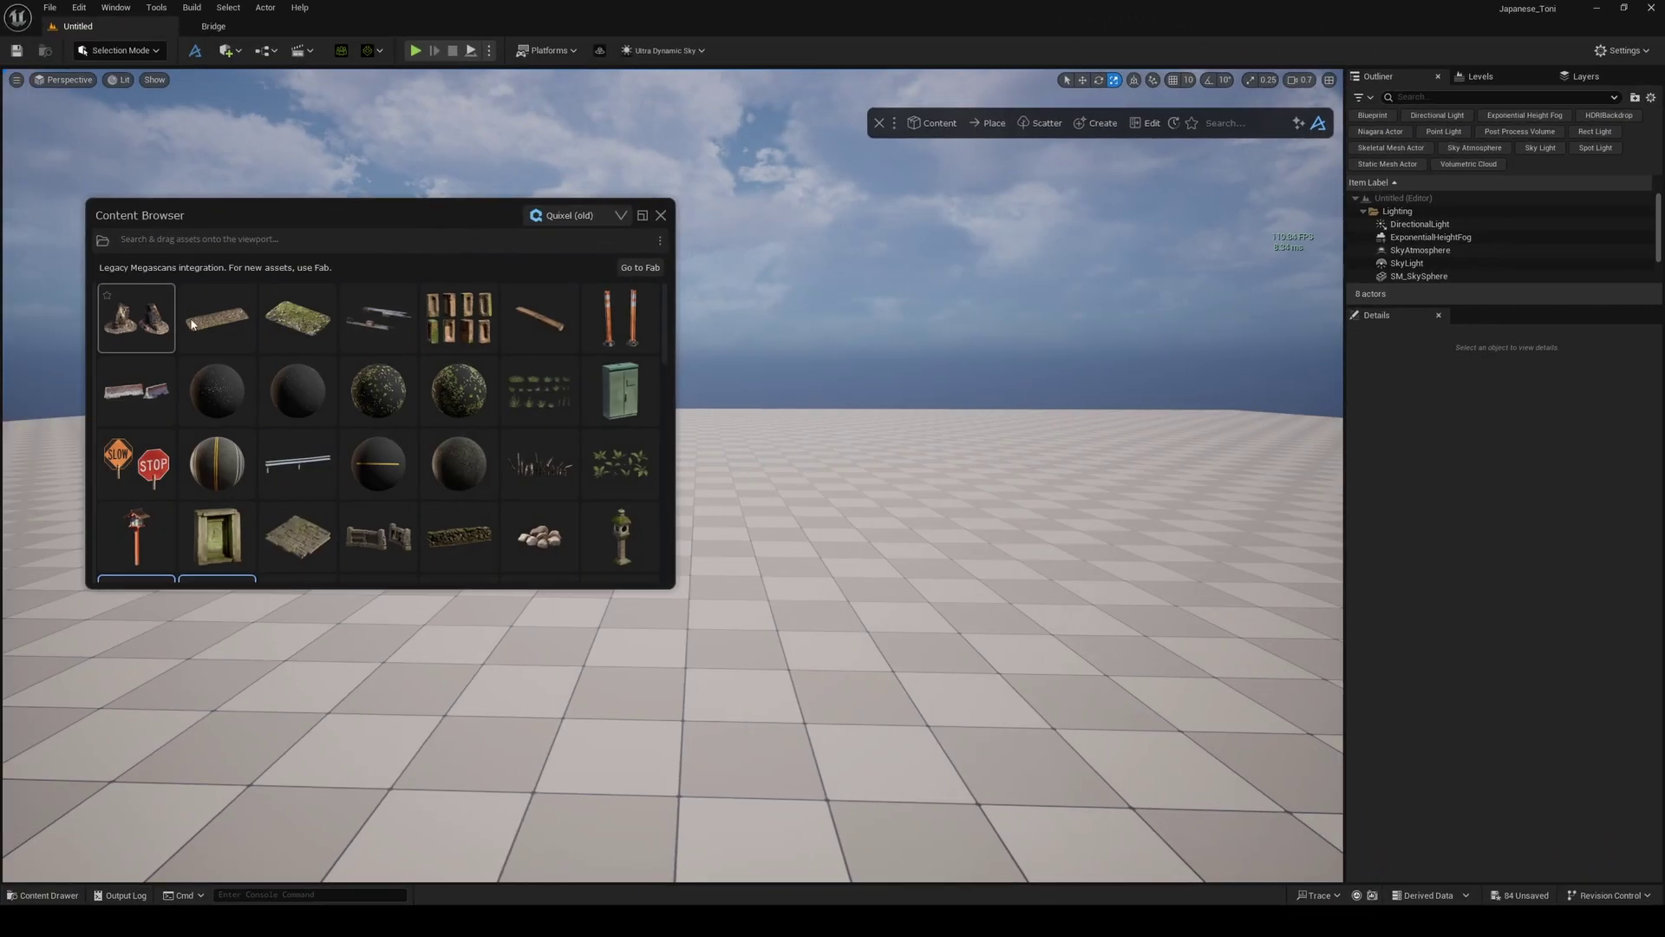
- Show the Project Library with its folder tree and look through all assets in the Content folder
{"action": "left_click", "coordinate": [575, 221]}
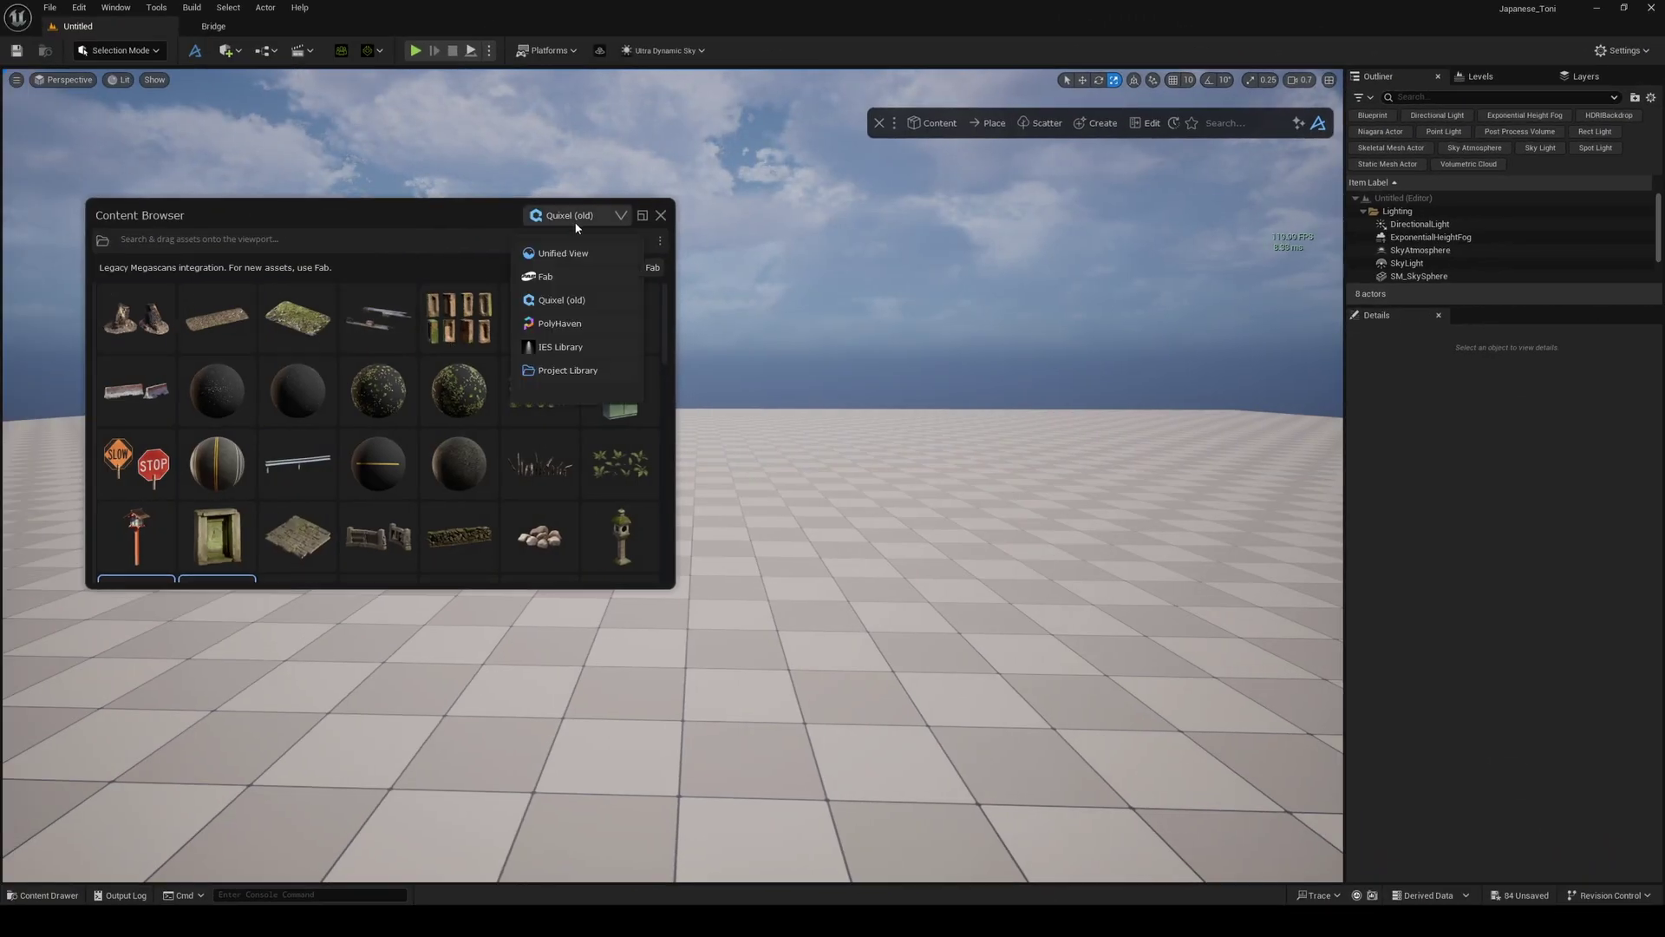
{"action": "left_click", "coordinate": [568, 370]}
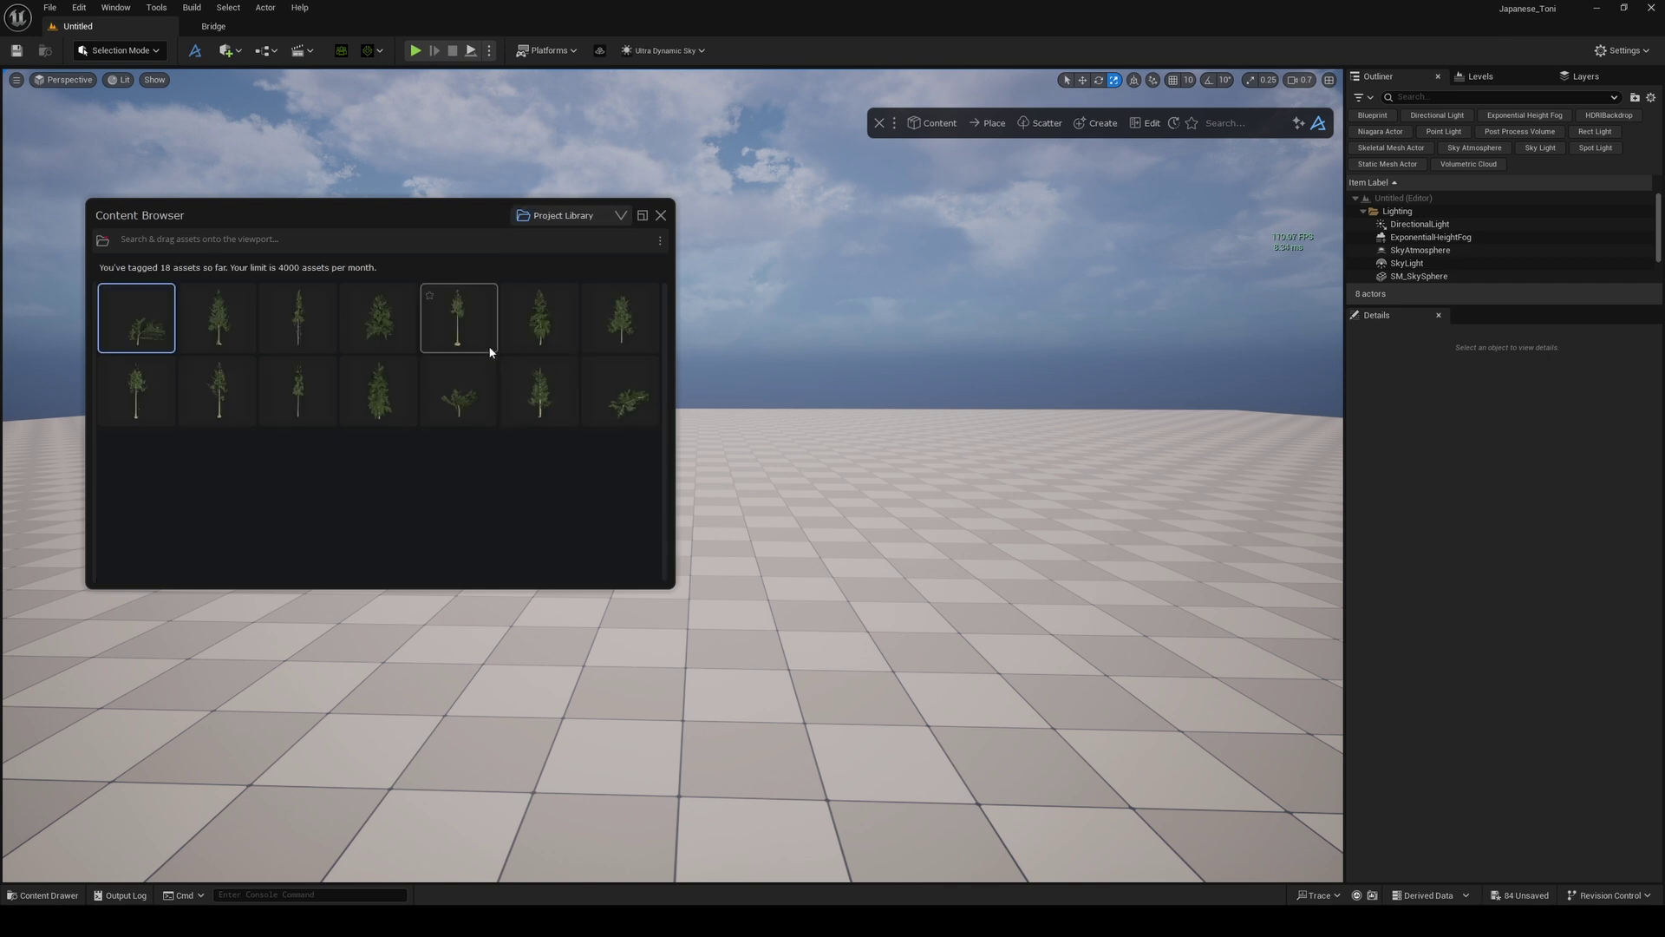
{"action": "left_click", "coordinate": [104, 241]}
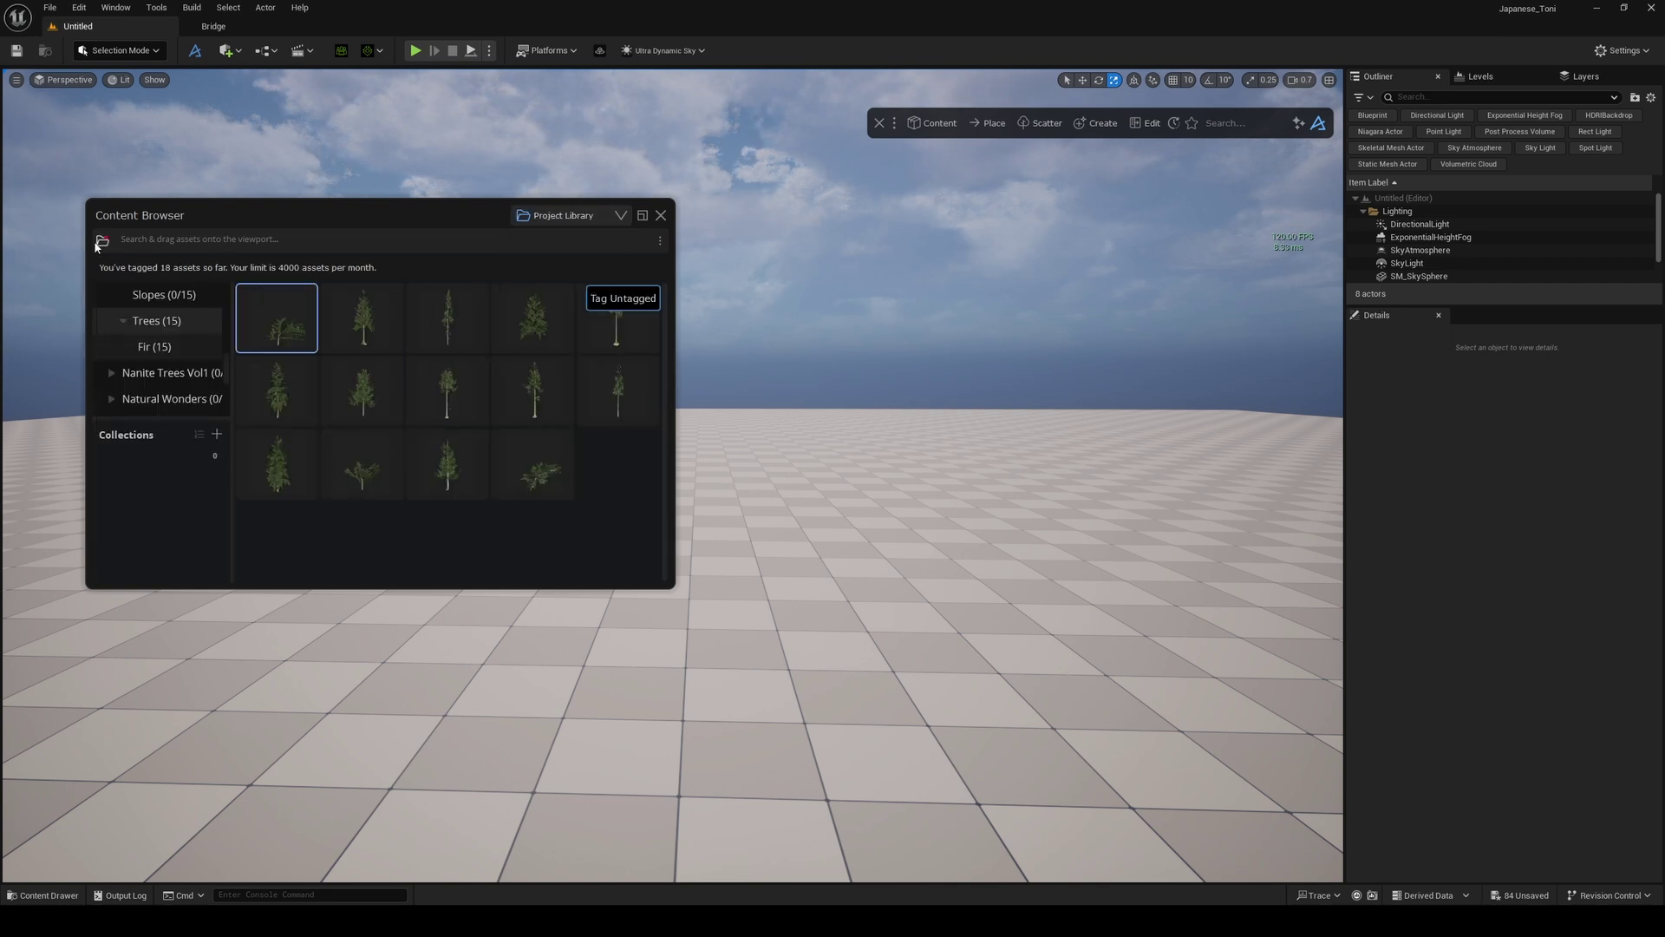
{"action": "scroll", "coordinate": [160, 289], "scroll_direction": "up", "scroll_amount": 3}
{"action": "left_click", "coordinate": [160, 294]}
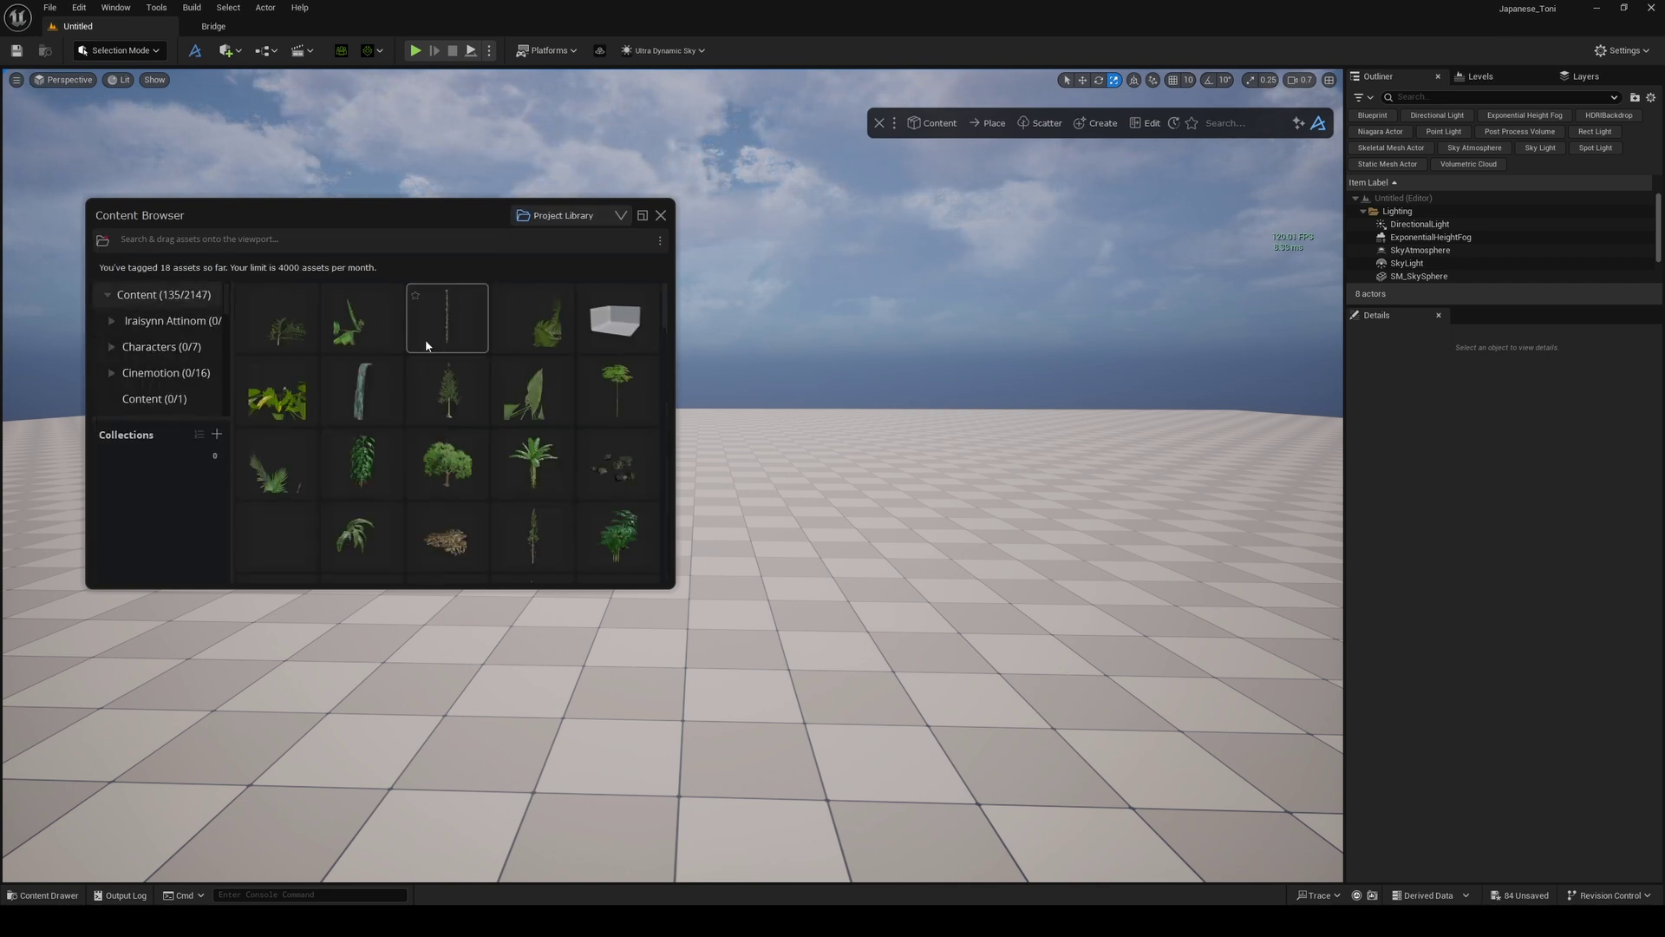
{"action": "scroll", "coordinate": [428, 342], "scroll_direction": "down", "scroll_amount": 2}
{"action": "scroll", "coordinate": [469, 388], "scroll_direction": "down", "scroll_amount": 4}
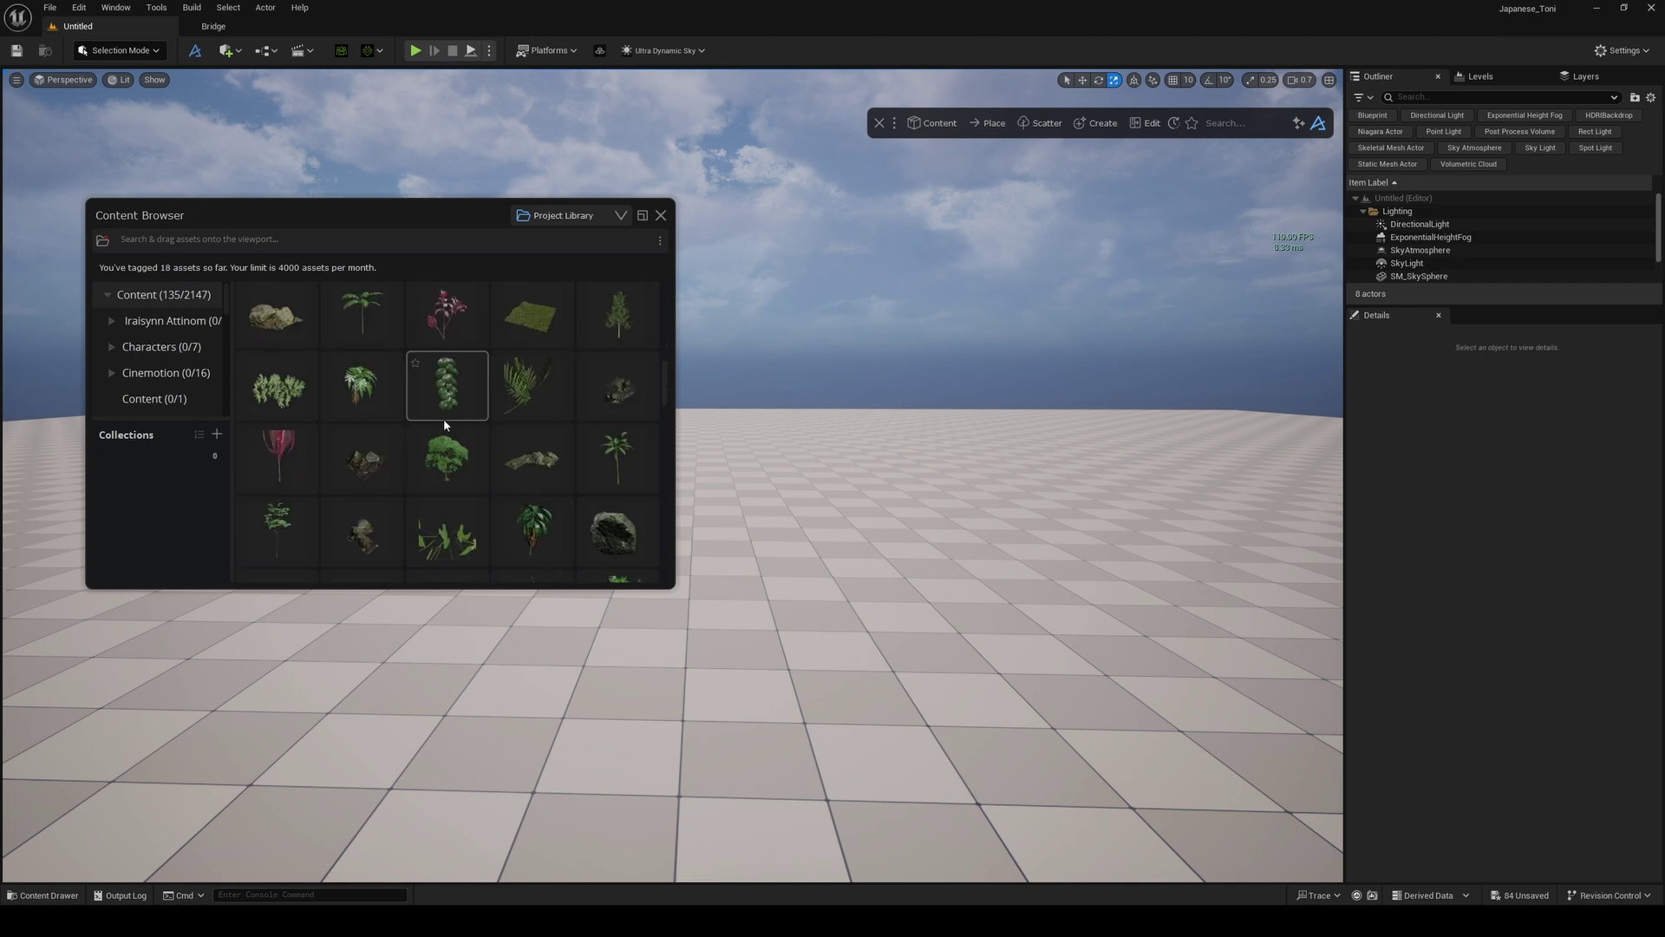
- View the Plants, Trees and Slopes folders of the Project Library
{"action": "left_click", "coordinate": [166, 300]}
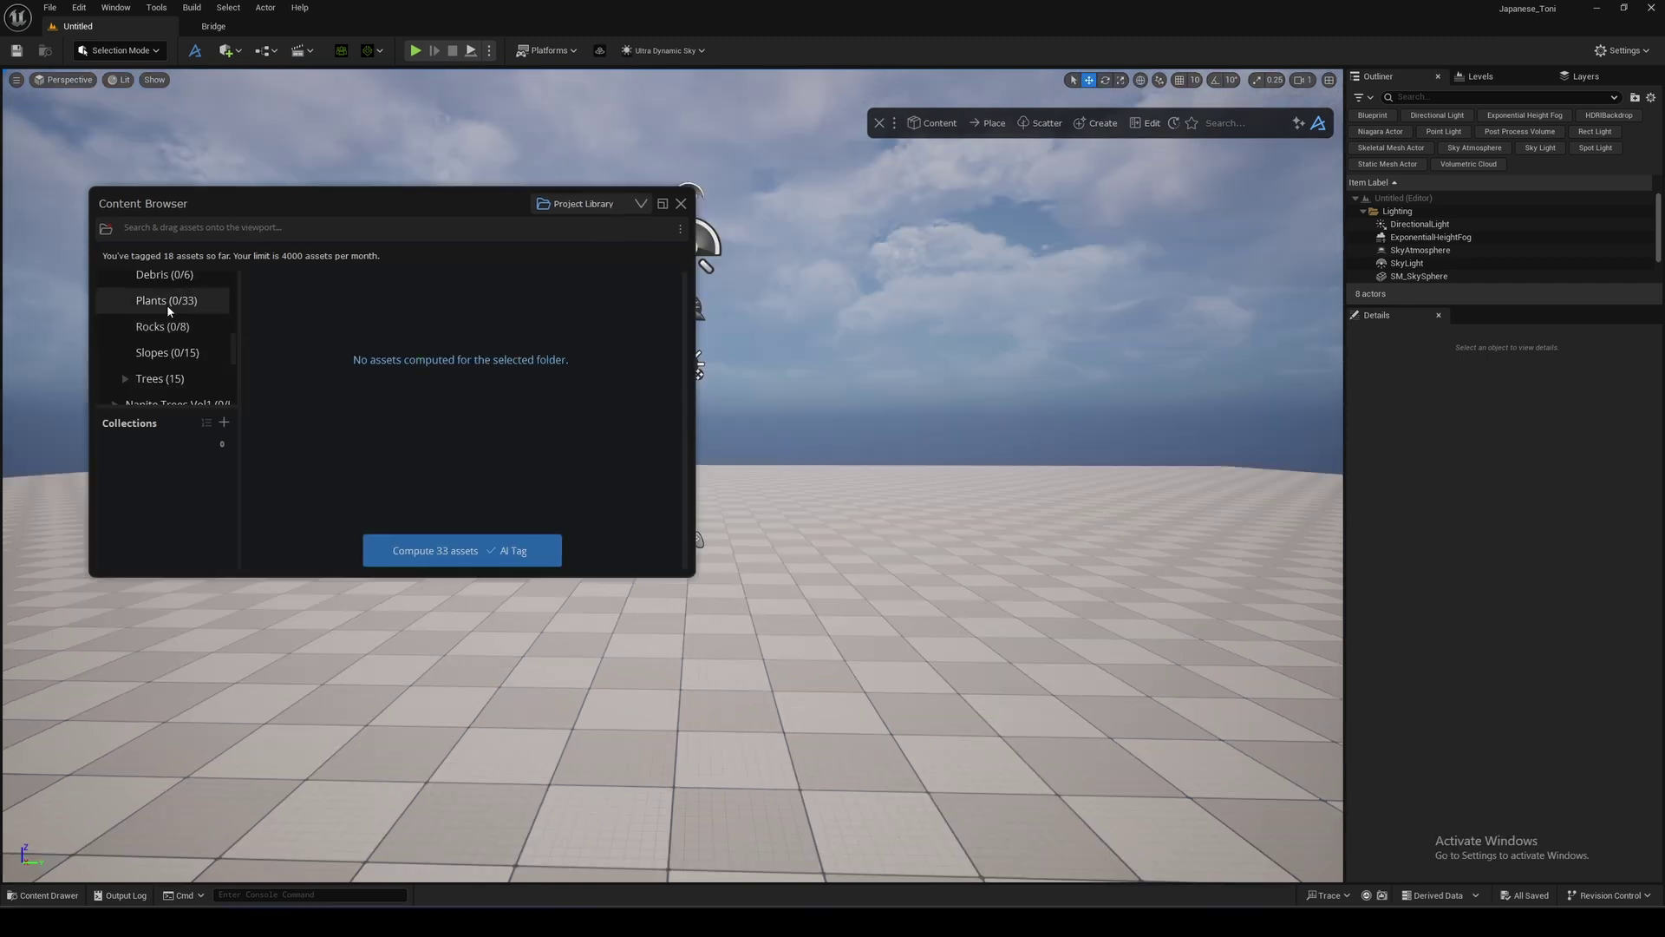
{"action": "left_click", "coordinate": [160, 378]}
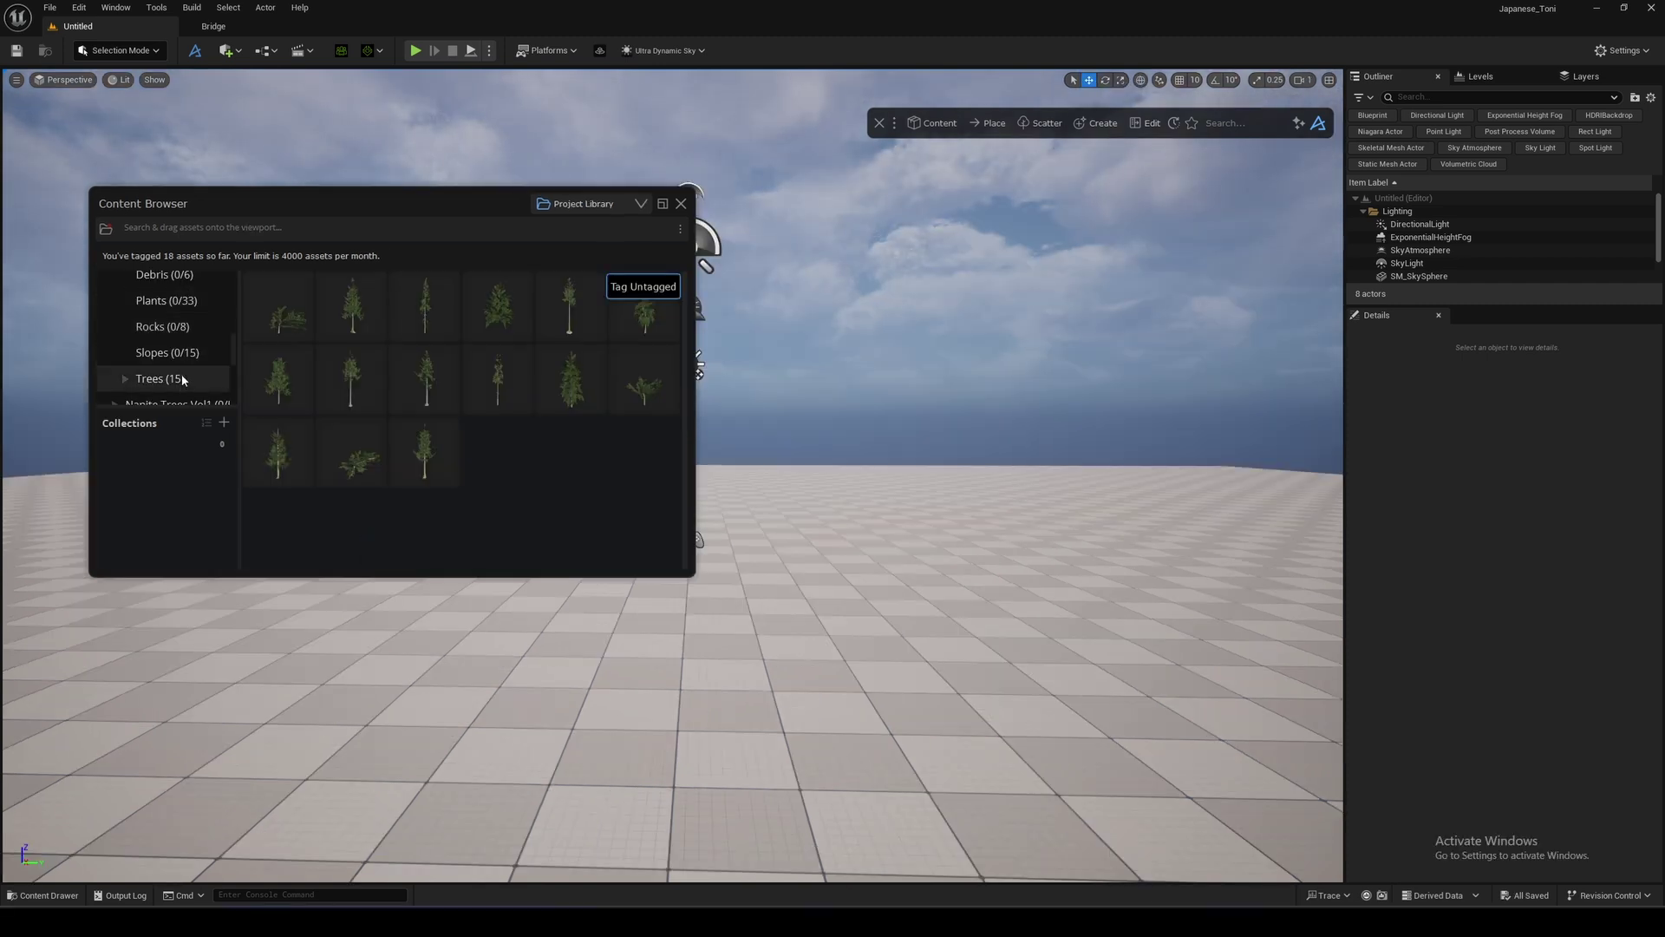
{"action": "left_click", "coordinate": [181, 361]}
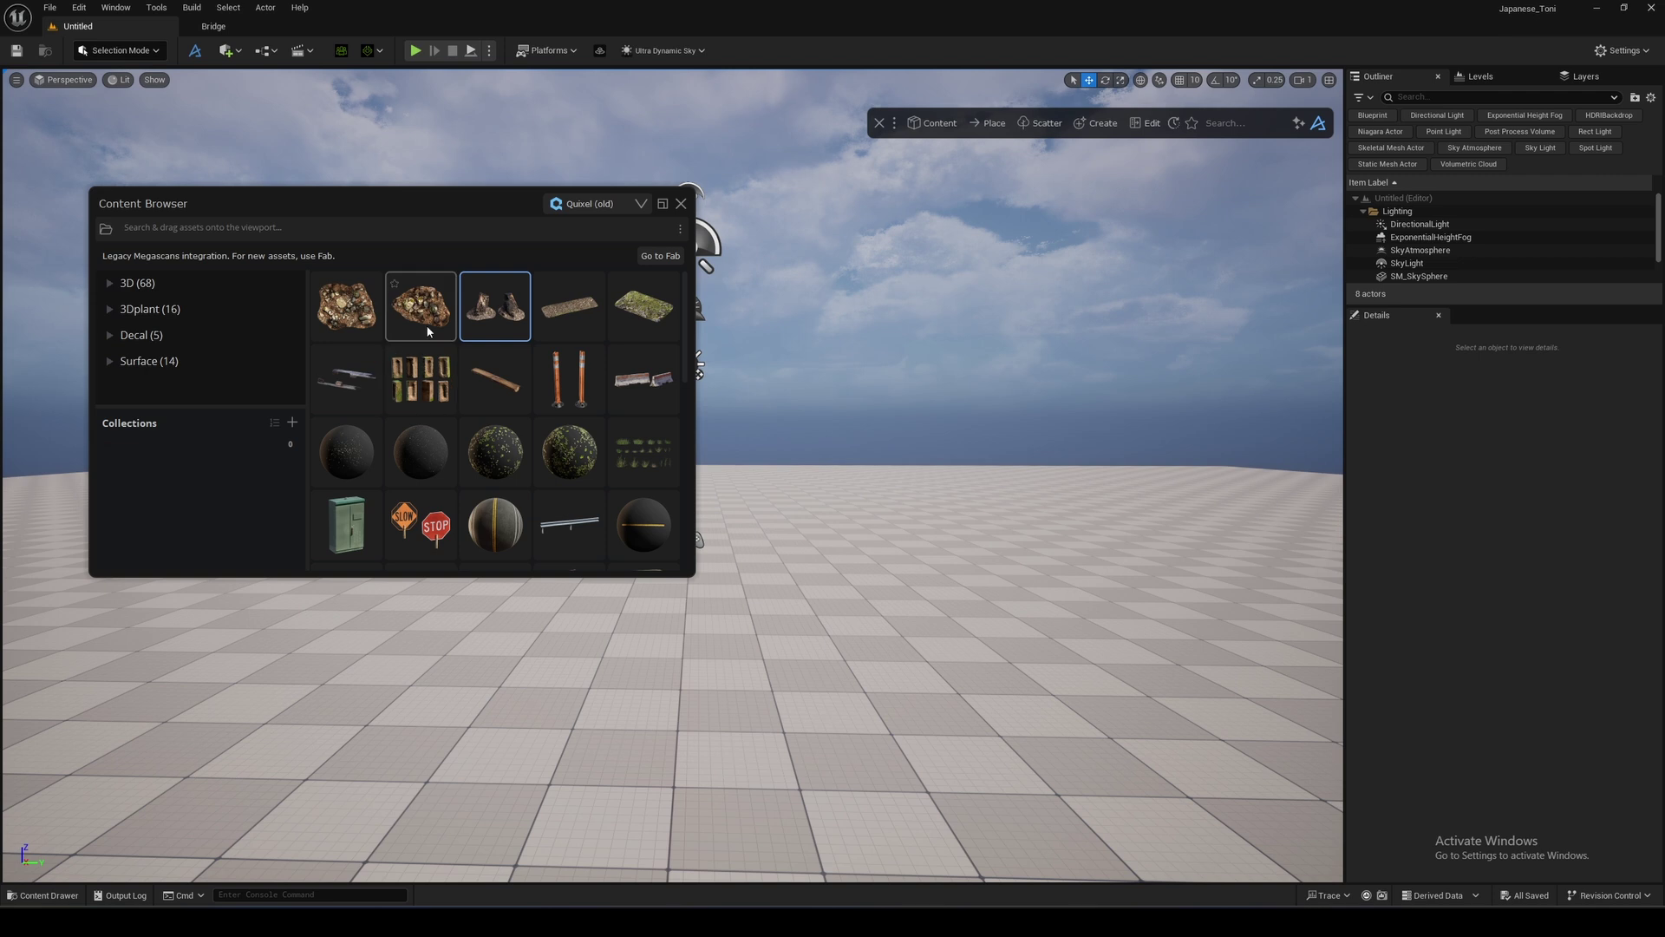
- Inspect the tags in the Mossy Sandstone asset's details and close them
{"action": "left_click", "coordinate": [427, 330]}
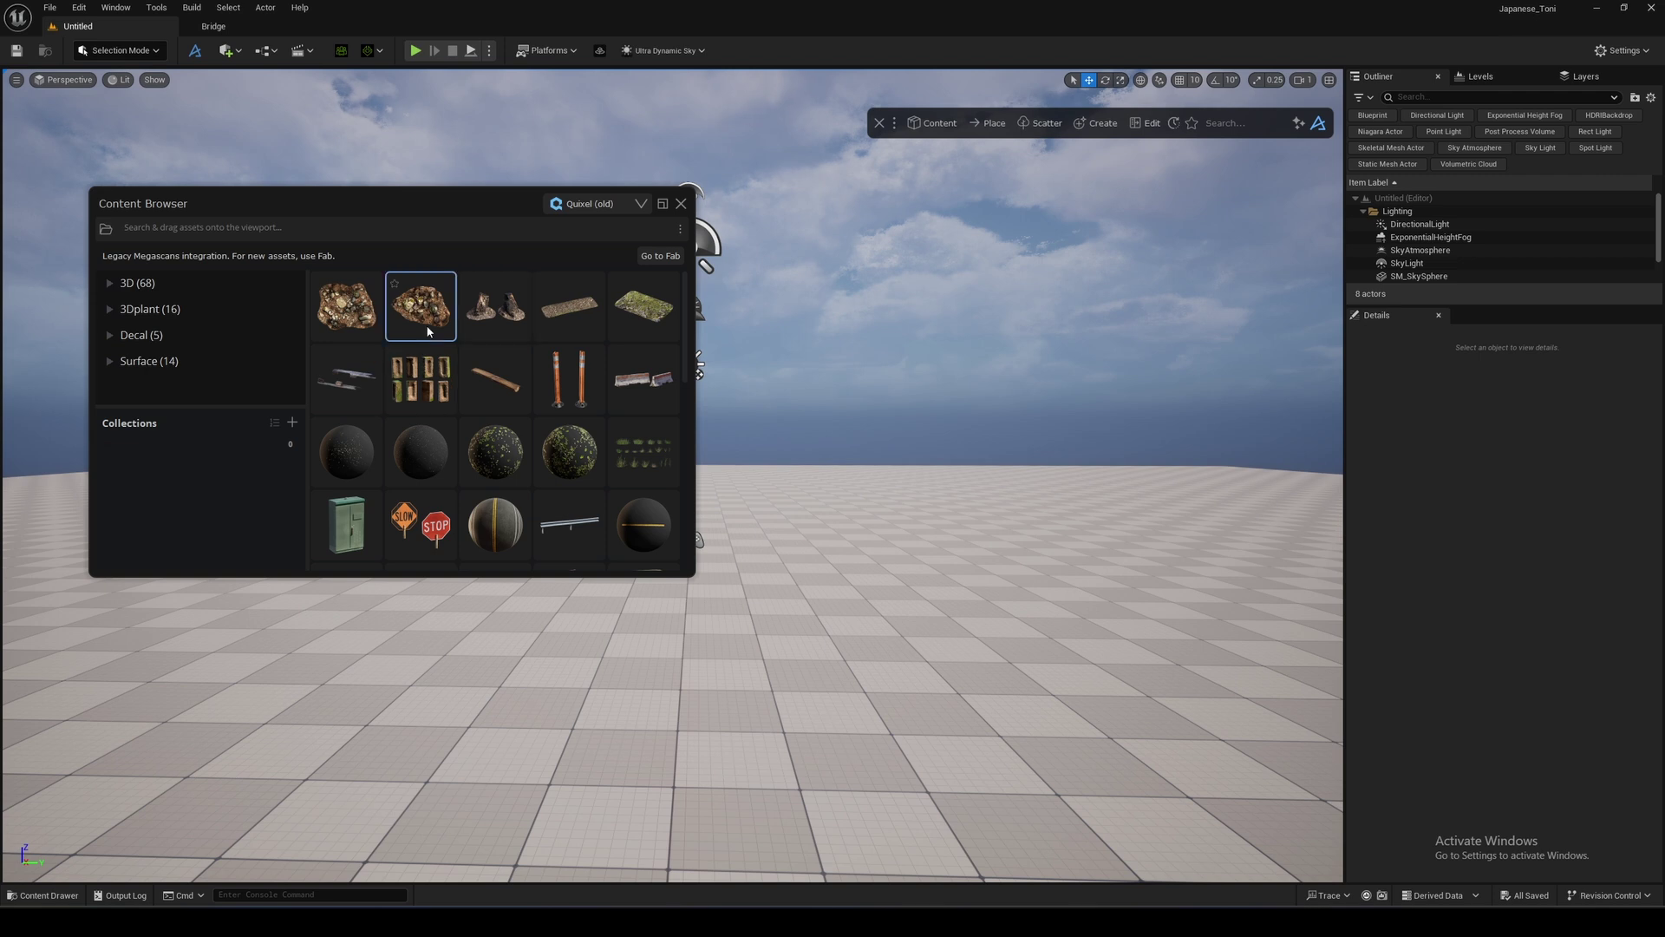
{"action": "left_click", "coordinate": [428, 331]}
{"action": "scroll", "coordinate": [538, 389], "scroll_direction": "down", "scroll_amount": 2}
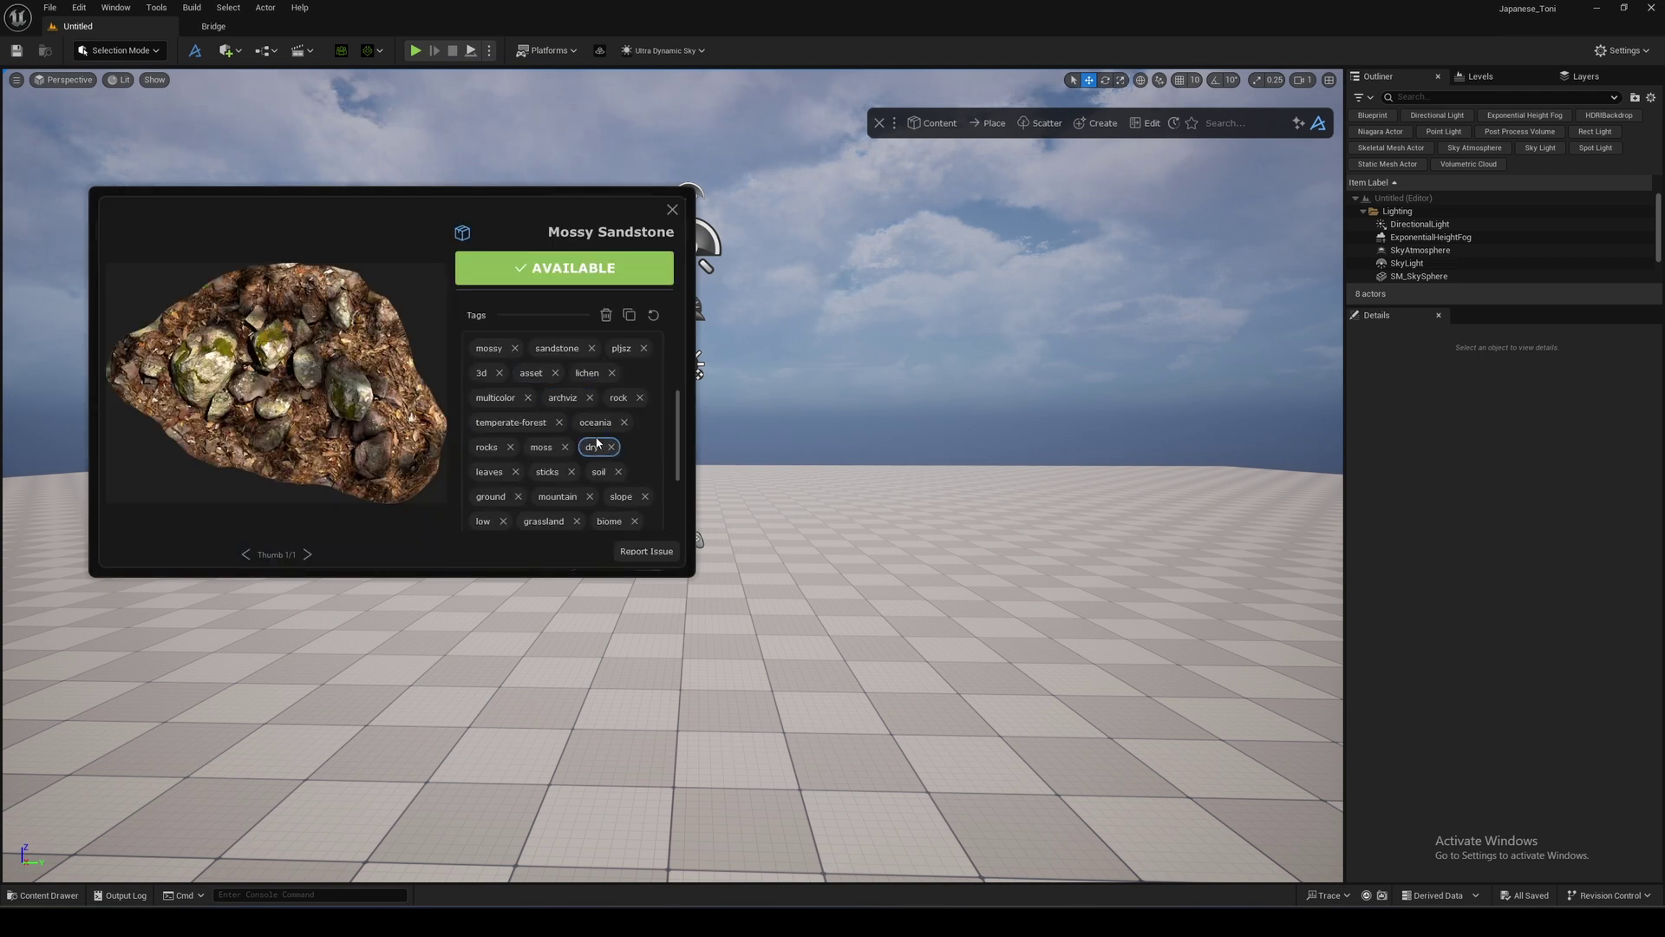
{"action": "scroll", "coordinate": [529, 457], "scroll_direction": "down", "scroll_amount": 3}
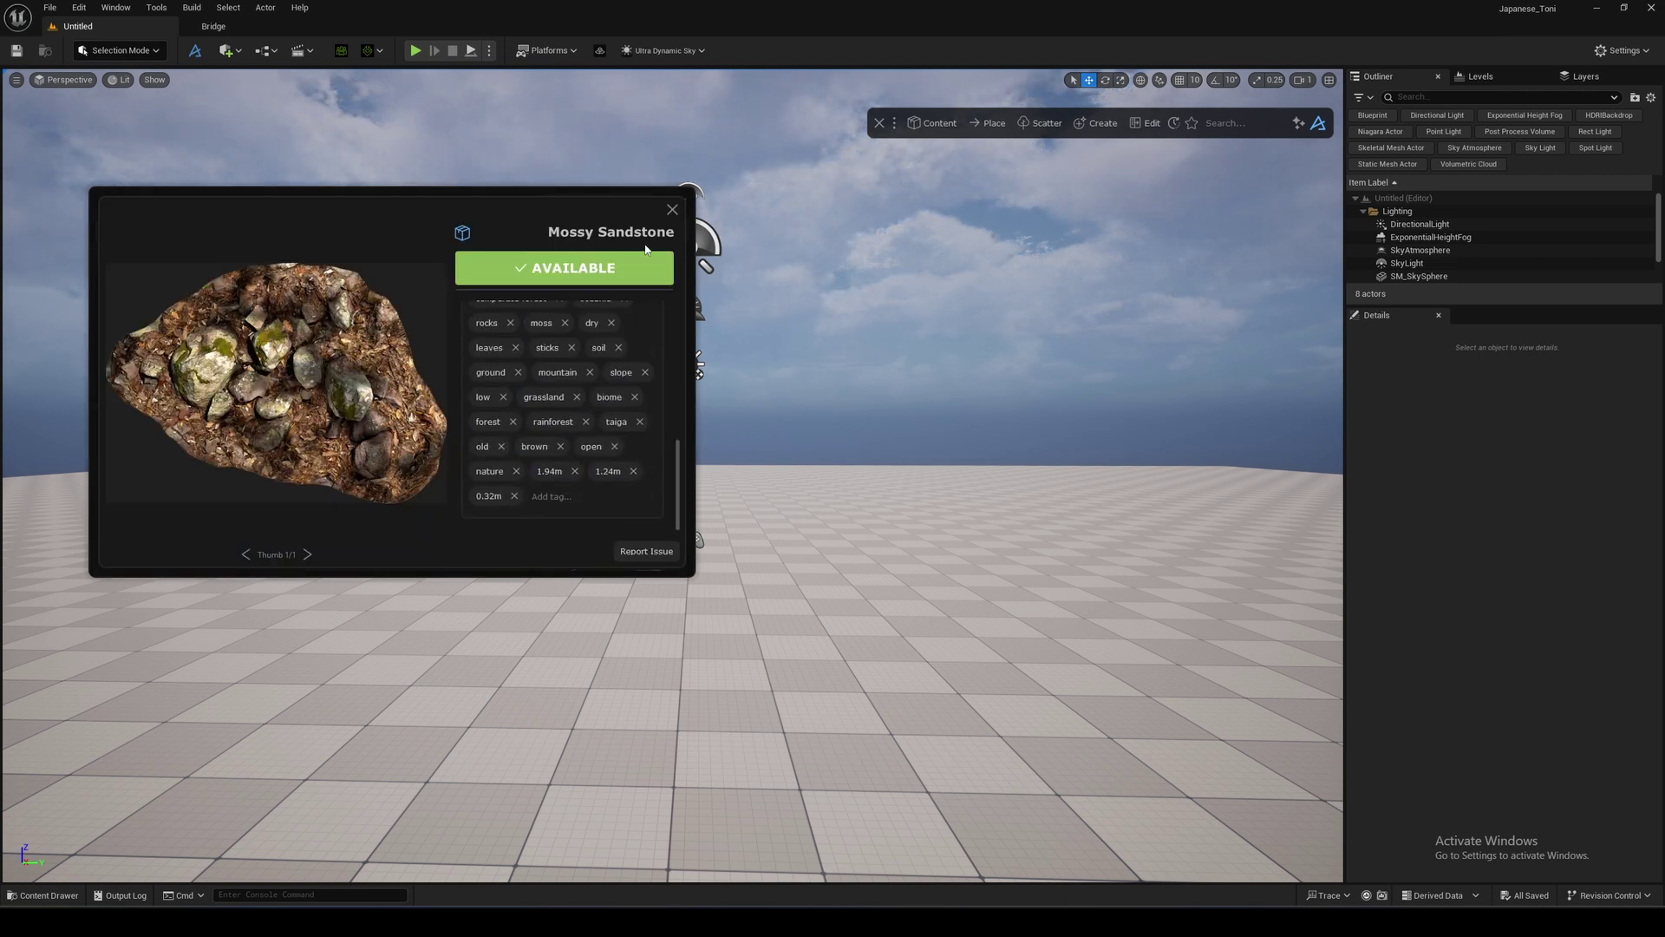
{"action": "left_click", "coordinate": [672, 210]}
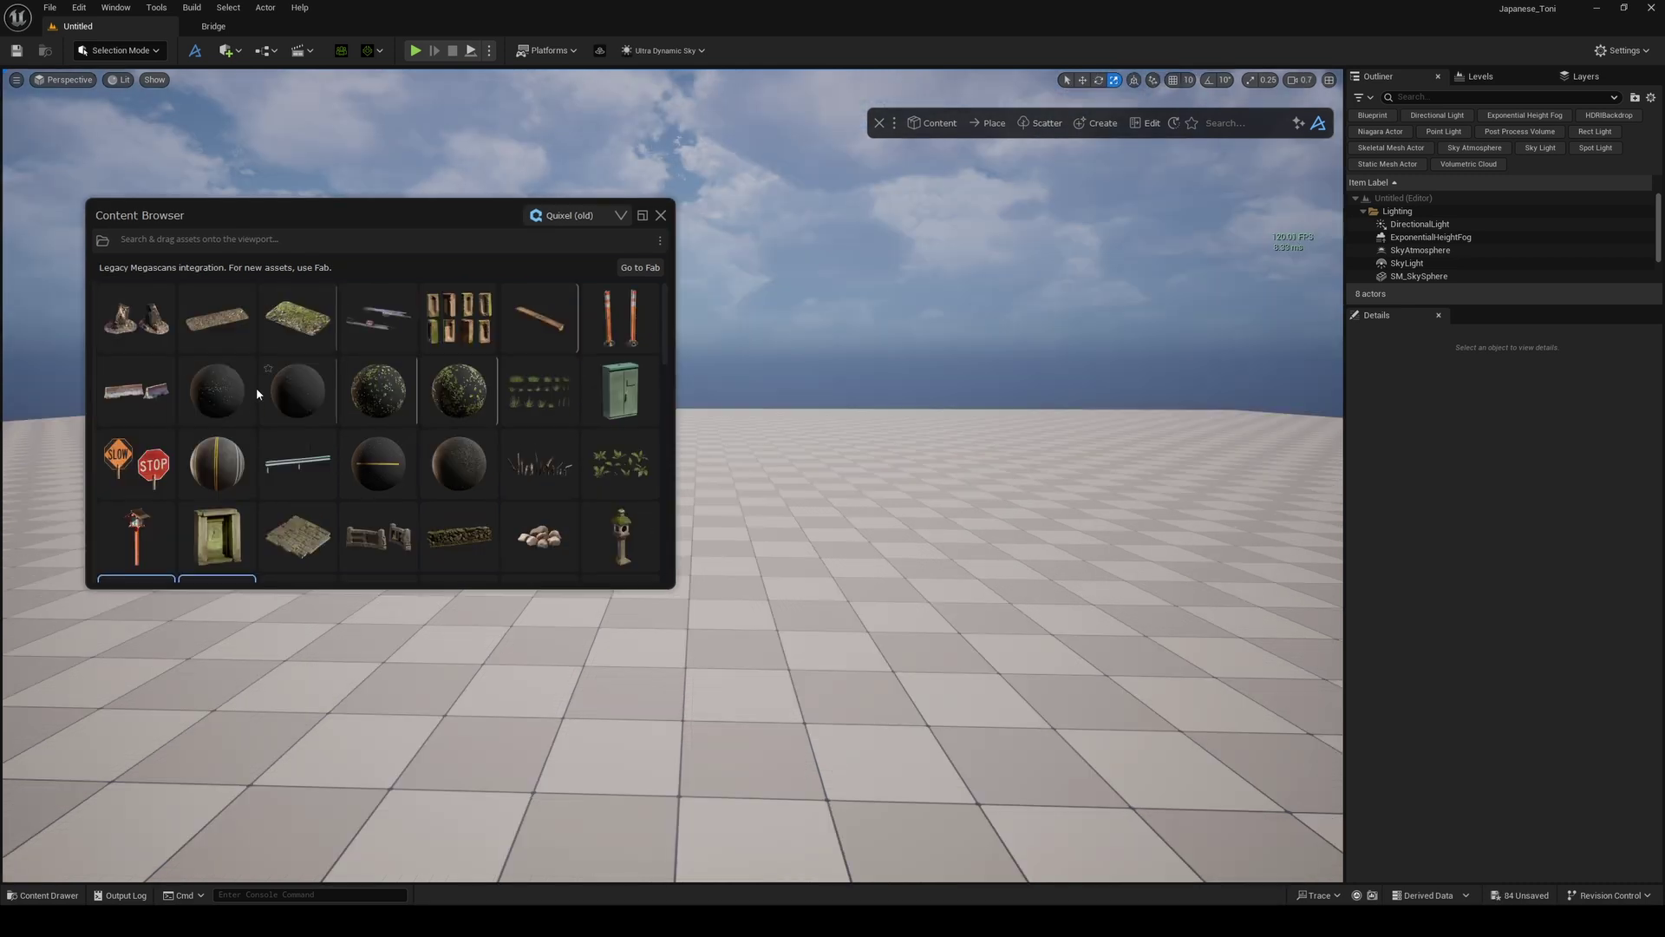
- Look through the Quixel (old) library and search it for "plants"
{"action": "scroll", "coordinate": [257, 387], "scroll_direction": "down", "scroll_amount": 5}
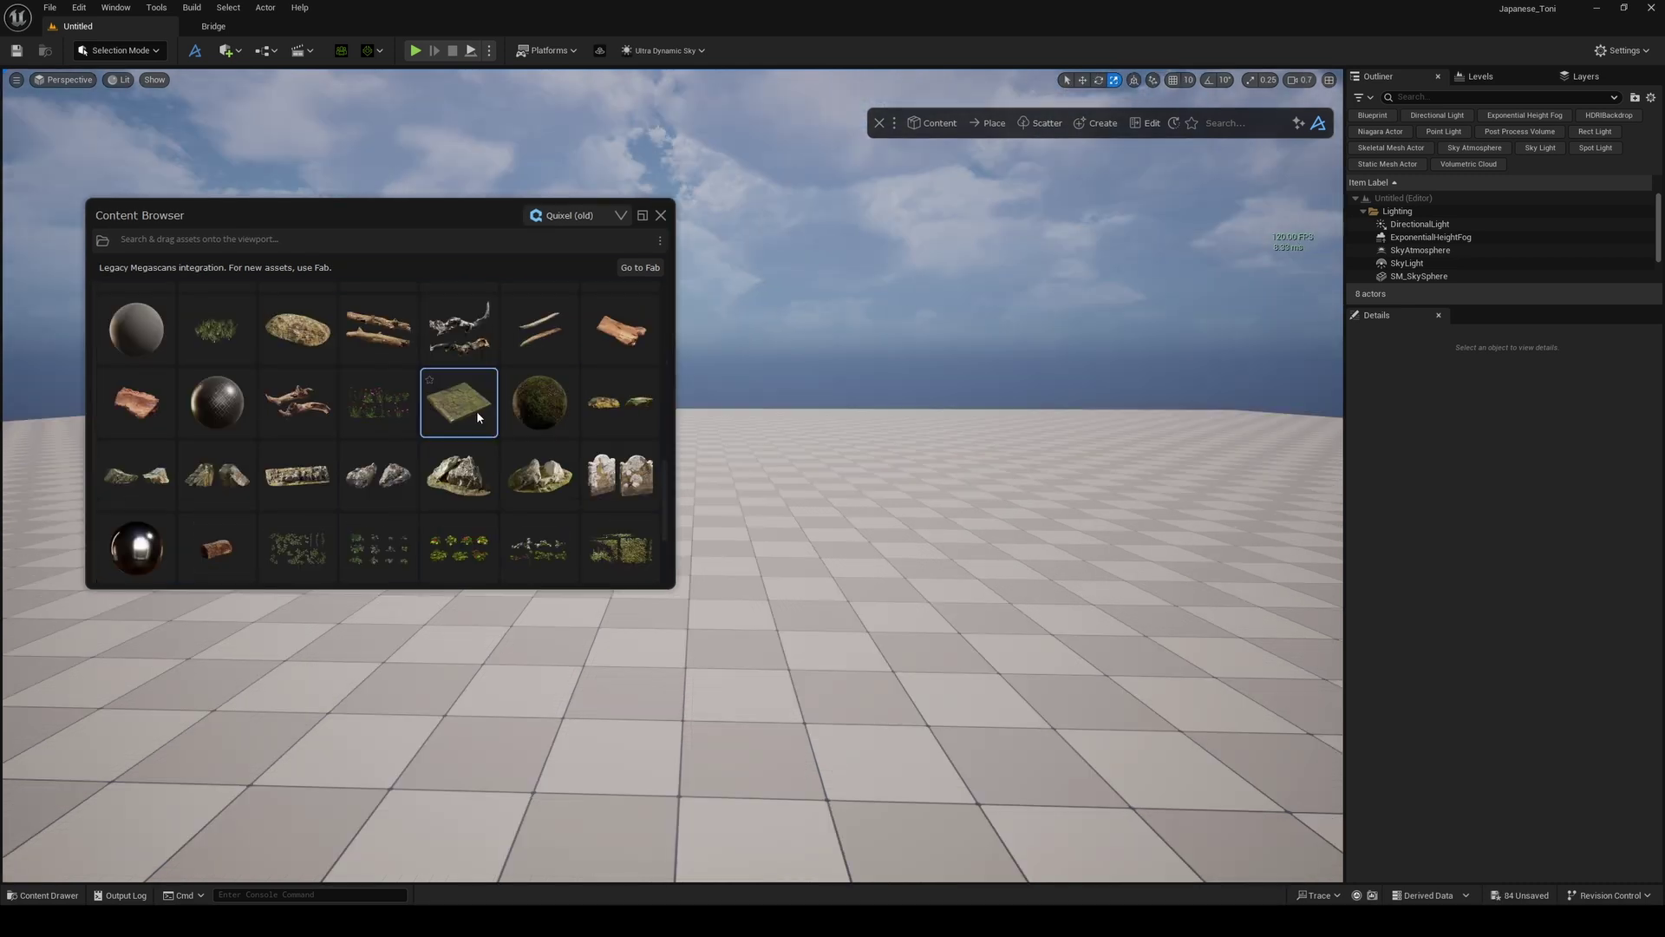
{"action": "scroll", "coordinate": [476, 409], "scroll_direction": "up", "scroll_amount": 5}
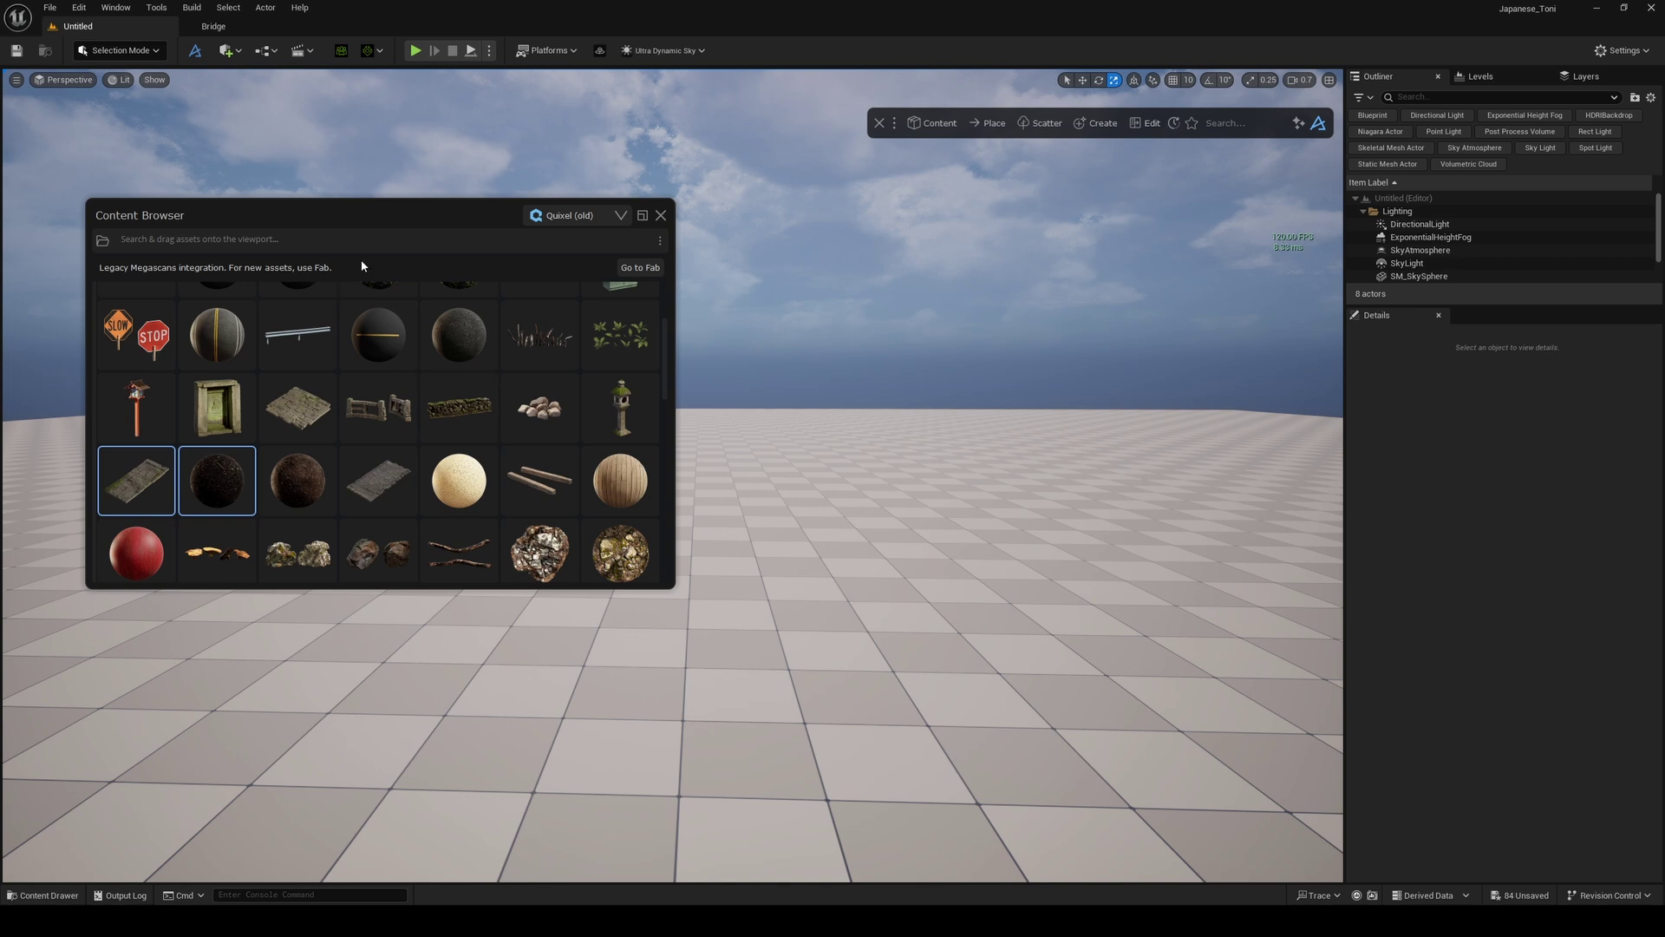
{"action": "scroll", "coordinate": [371, 371], "scroll_direction": "up", "scroll_amount": 3}
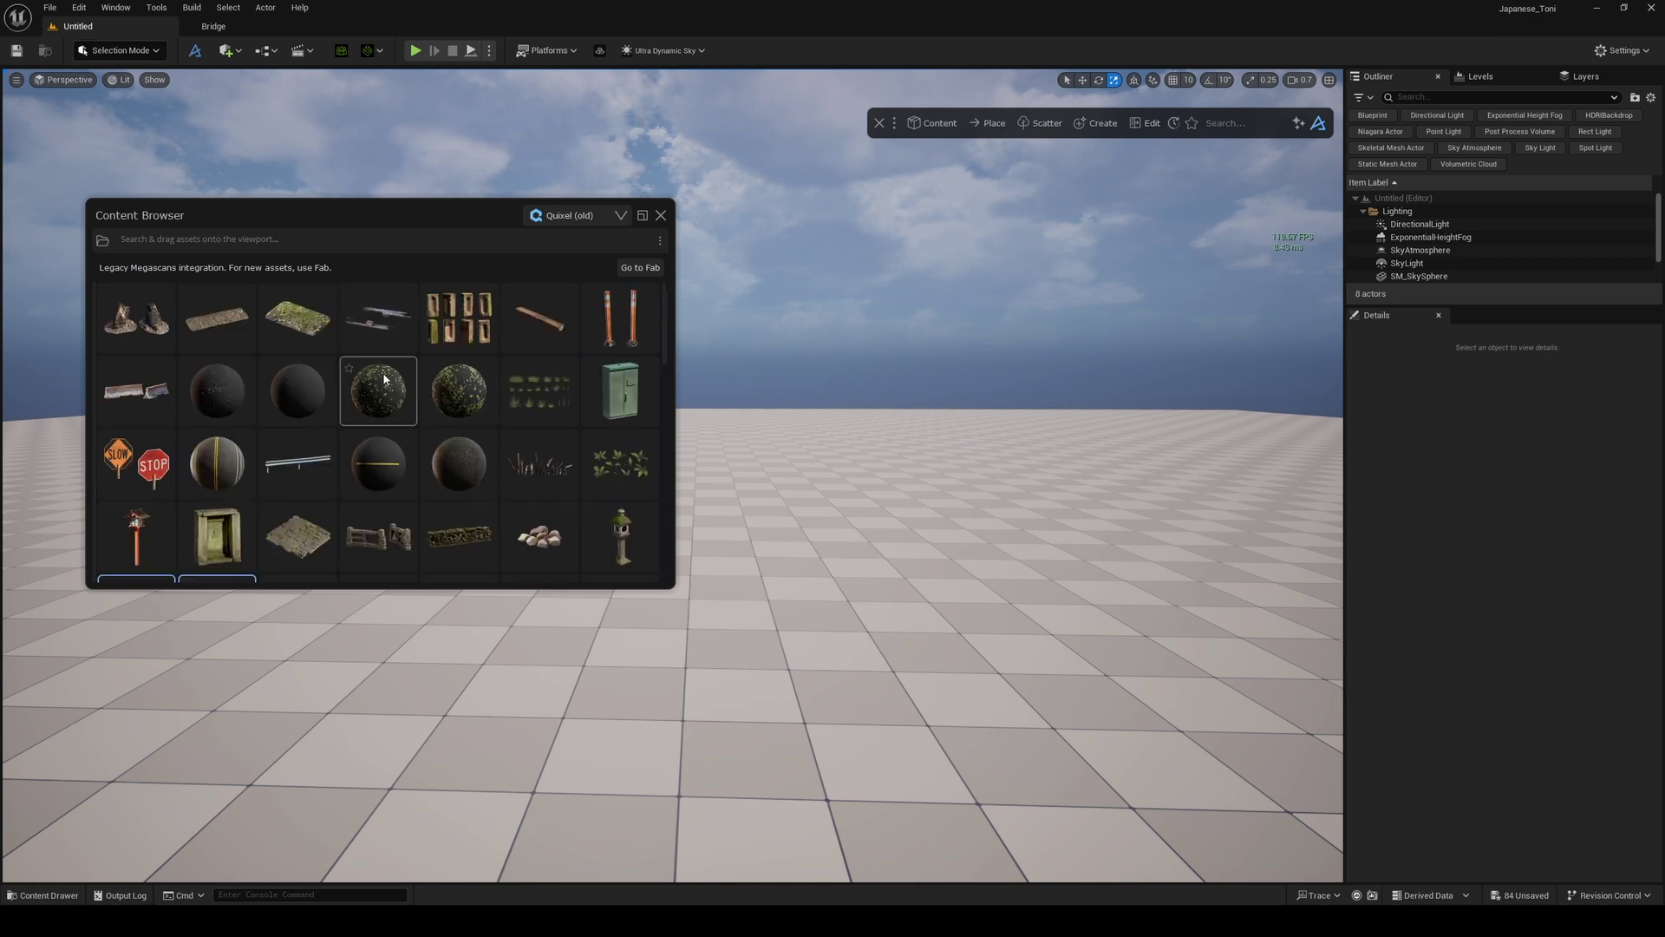
{"action": "left_click", "coordinate": [299, 239]}
{"action": "type", "text": "pla"}
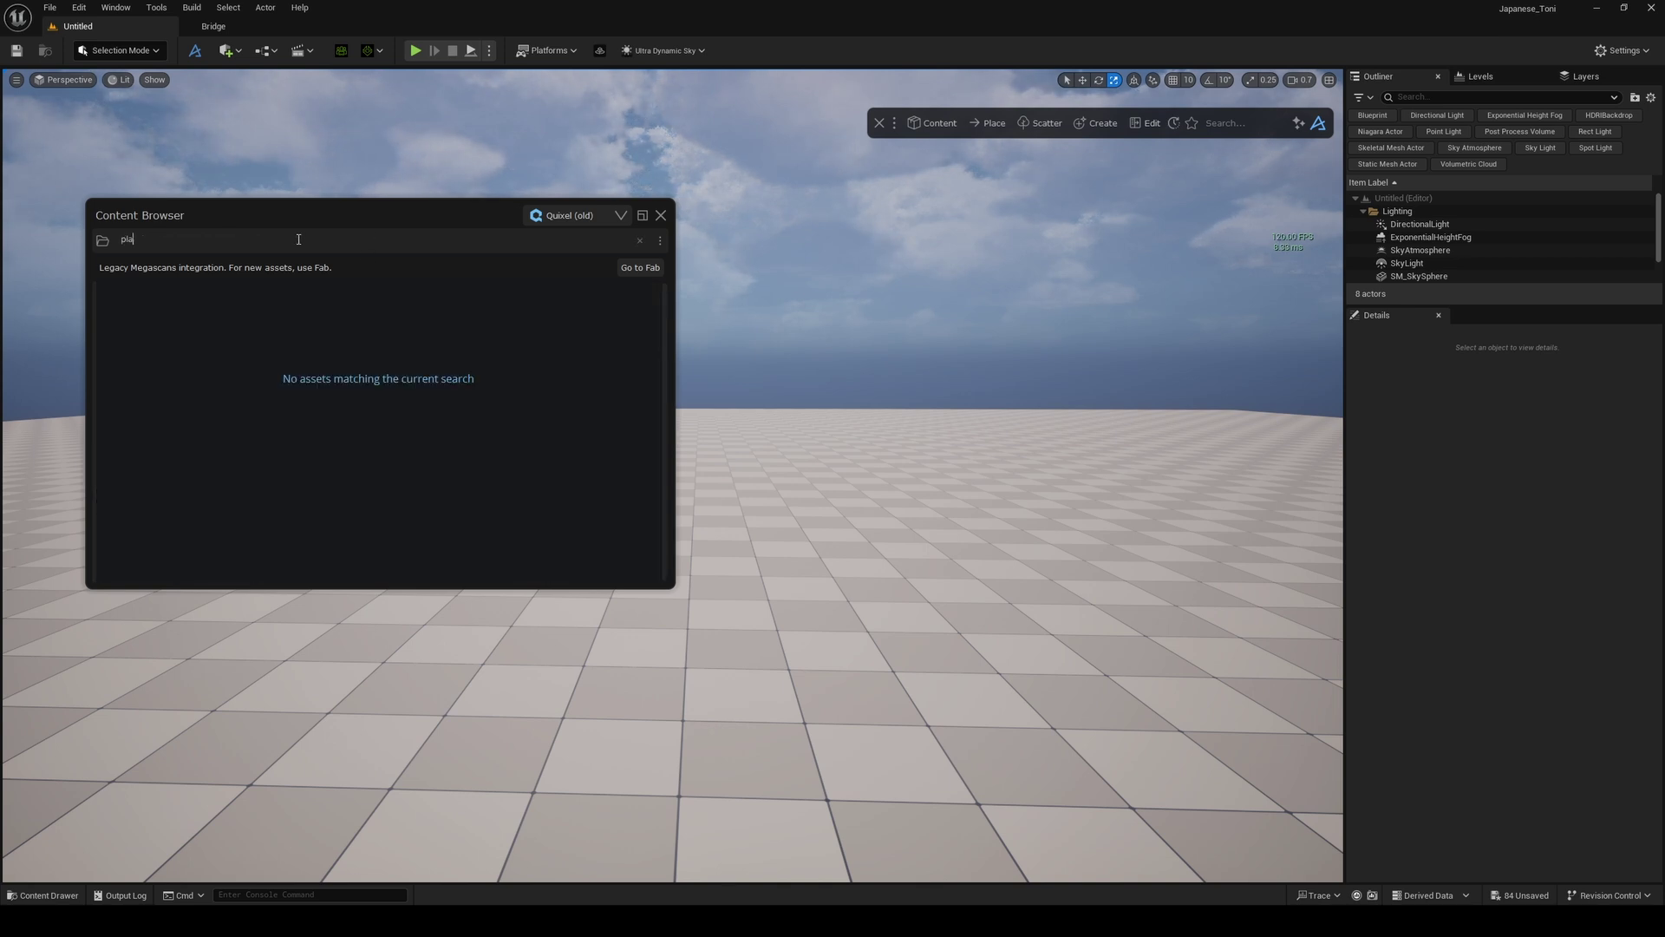
{"action": "type", "text": "nts"}
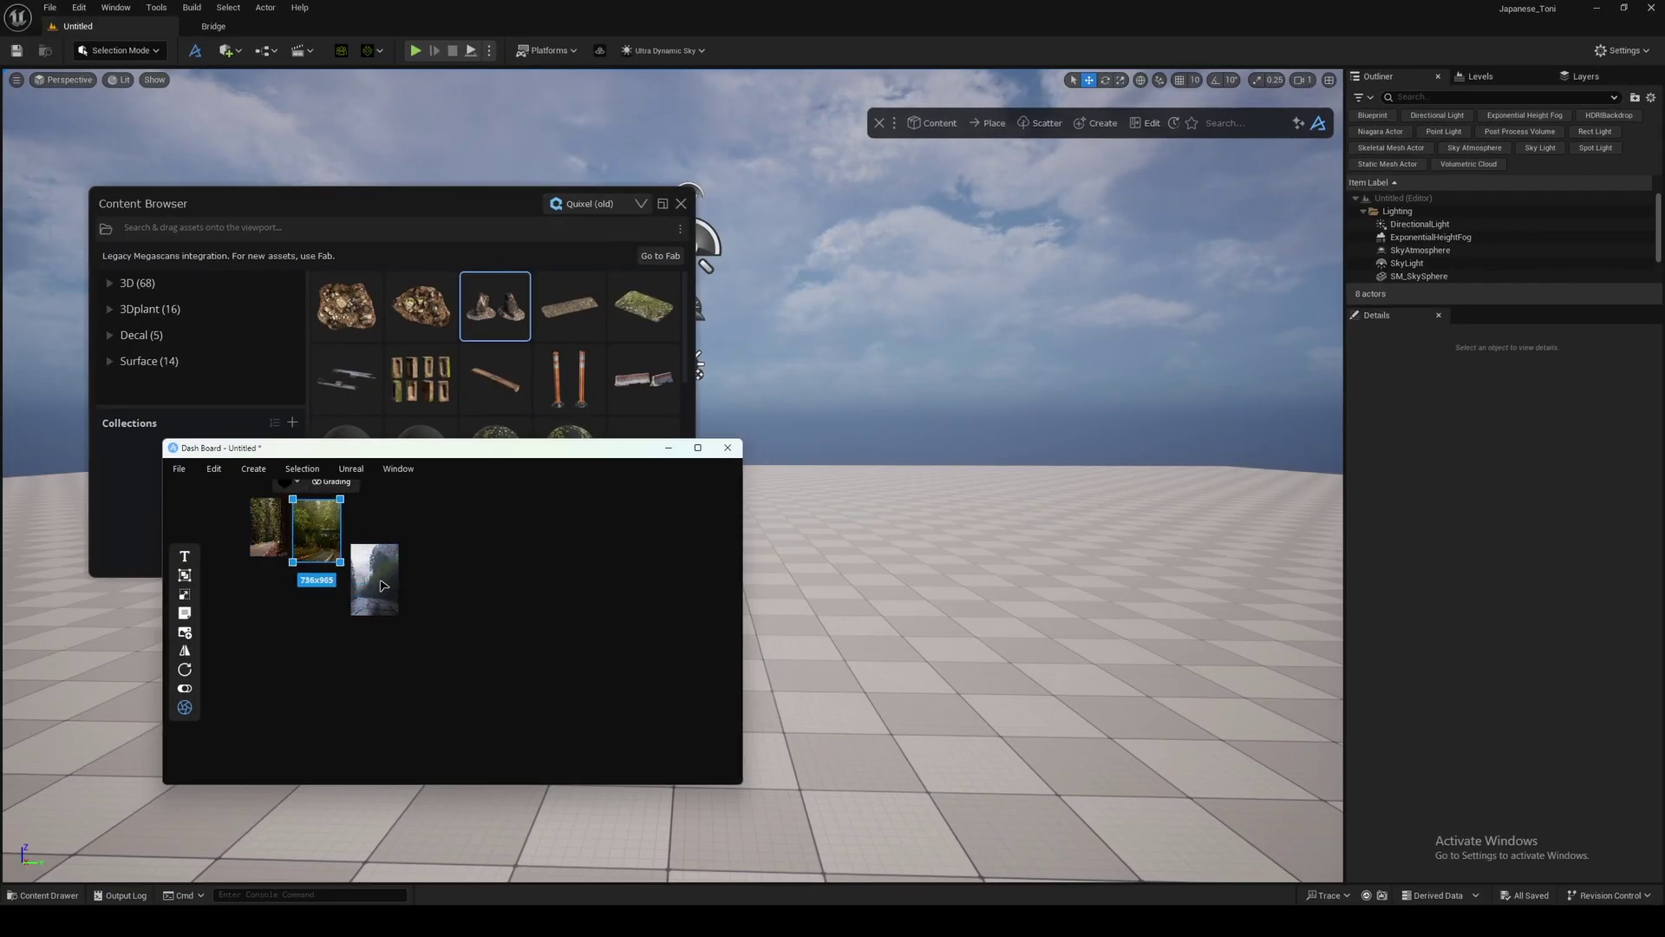
- Arrange the forest and foggy road reference images side by side on the Dash Board canvas
{"action": "left_click_drag", "start_coordinate": [448, 543], "coordinate": [500, 547]}
{"action": "left_click_drag", "start_coordinate": [376, 583], "coordinate": [390, 539]}
{"action": "left_click_drag", "start_coordinate": [246, 484], "coordinate": [837, 737]}
{"action": "middle_click_drag", "start_coordinate": [501, 612], "coordinate": [460, 600]}
{"action": "left_click", "coordinate": [458, 600]}
{"action": "left_click_drag", "start_coordinate": [490, 585], "coordinate": [439, 566]}
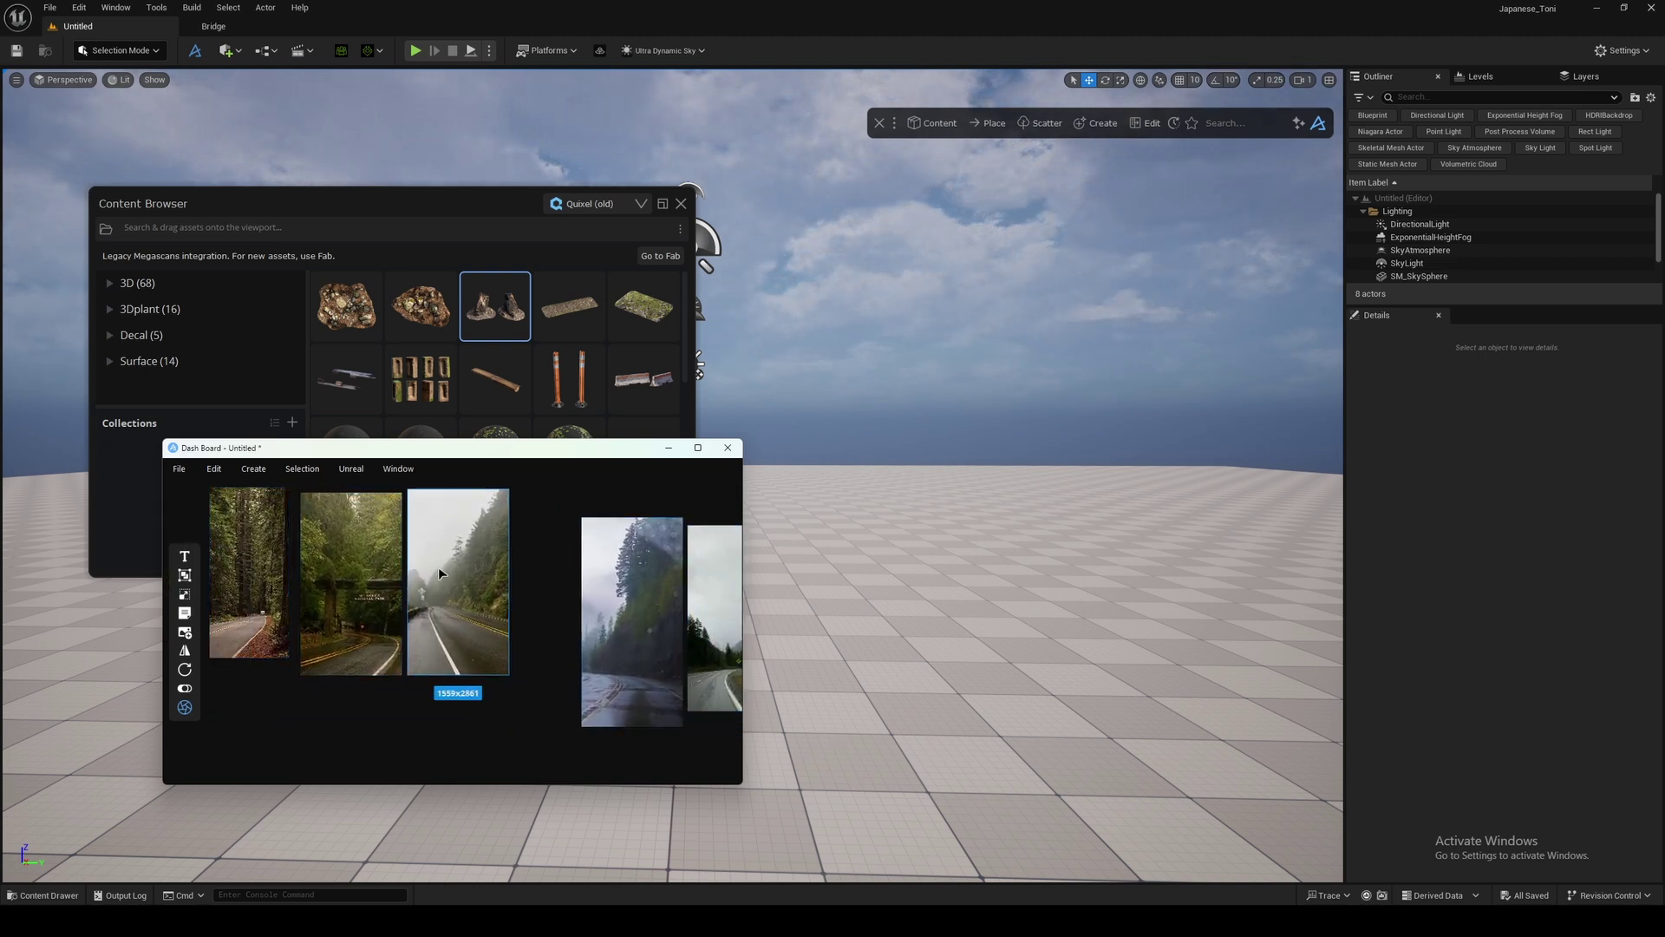
- Move the two remaining foggy road images beside the others on the Dash Board and examine the references up close
{"action": "left_click_drag", "start_coordinate": [615, 611], "coordinate": [542, 577]}
{"action": "left_click_drag", "start_coordinate": [722, 610], "coordinate": [644, 571]}
{"action": "scroll", "coordinate": [411, 608], "scroll_direction": "down", "scroll_amount": 2}
{"action": "scroll", "coordinate": [411, 608], "scroll_direction": "up", "scroll_amount": 5}
{"action": "middle_click_drag", "start_coordinate": [411, 608], "coordinate": [556, 666]}
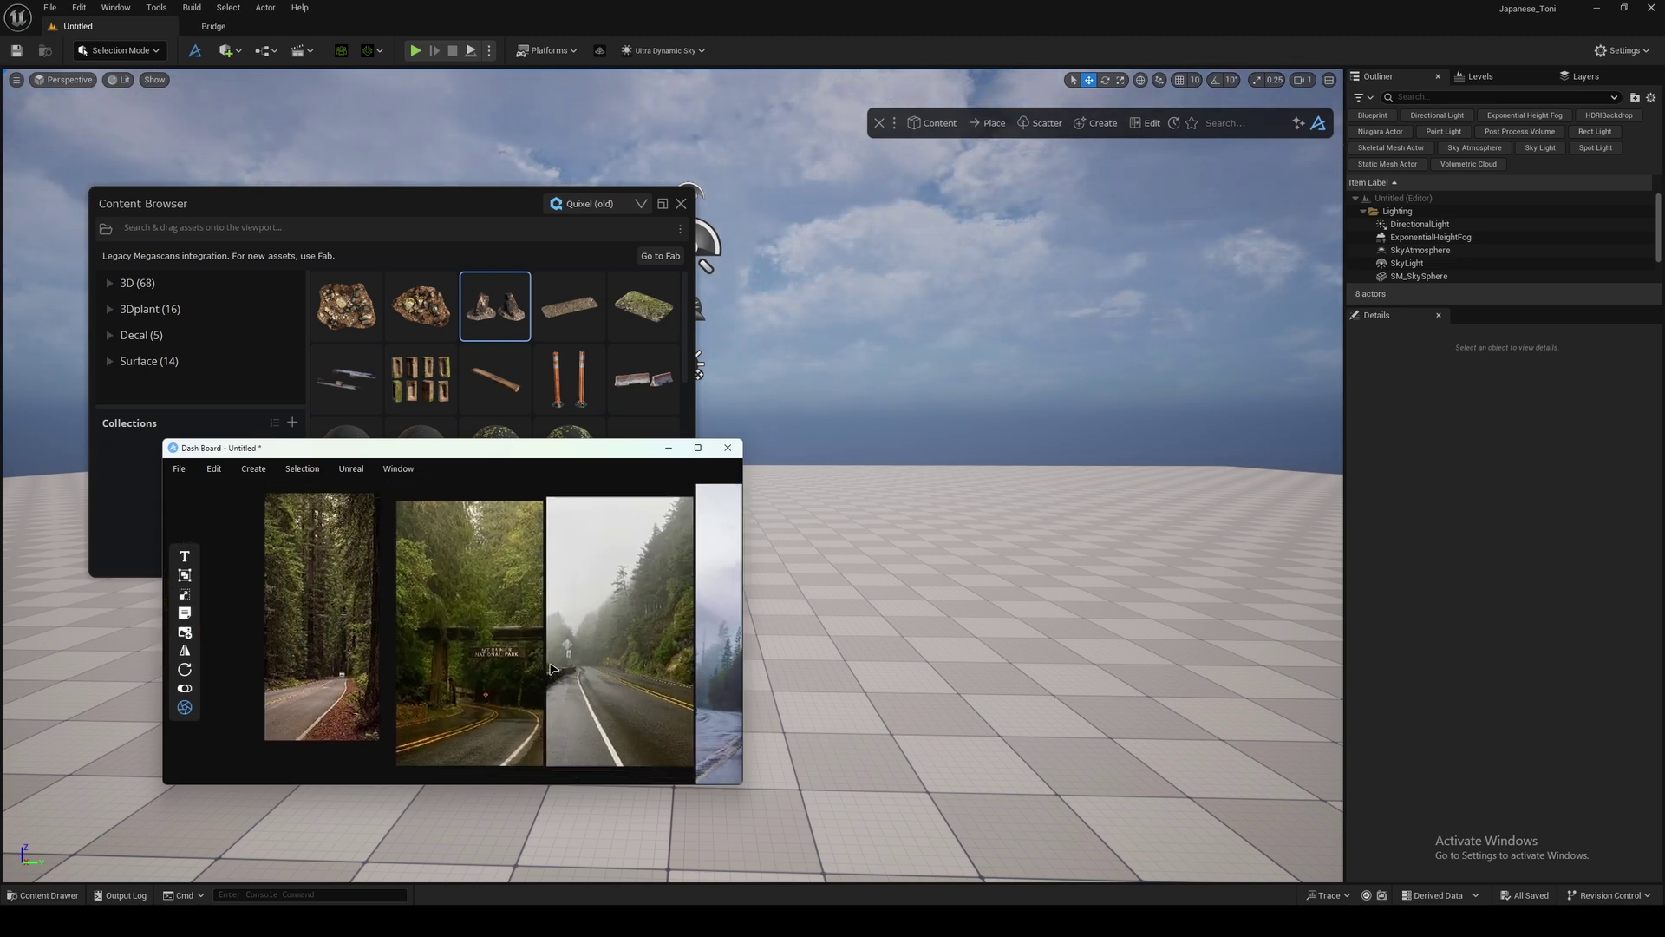
{"action": "scroll", "coordinate": [542, 659], "scroll_direction": "up", "scroll_amount": 5}
{"action": "right_click_drag", "start_coordinate": [403, 608], "coordinate": [327, 517]}
{"action": "scroll", "coordinate": [328, 517], "scroll_direction": "down", "scroll_amount": 4}
{"action": "middle_click_drag", "start_coordinate": [328, 517], "coordinate": [519, 526]}
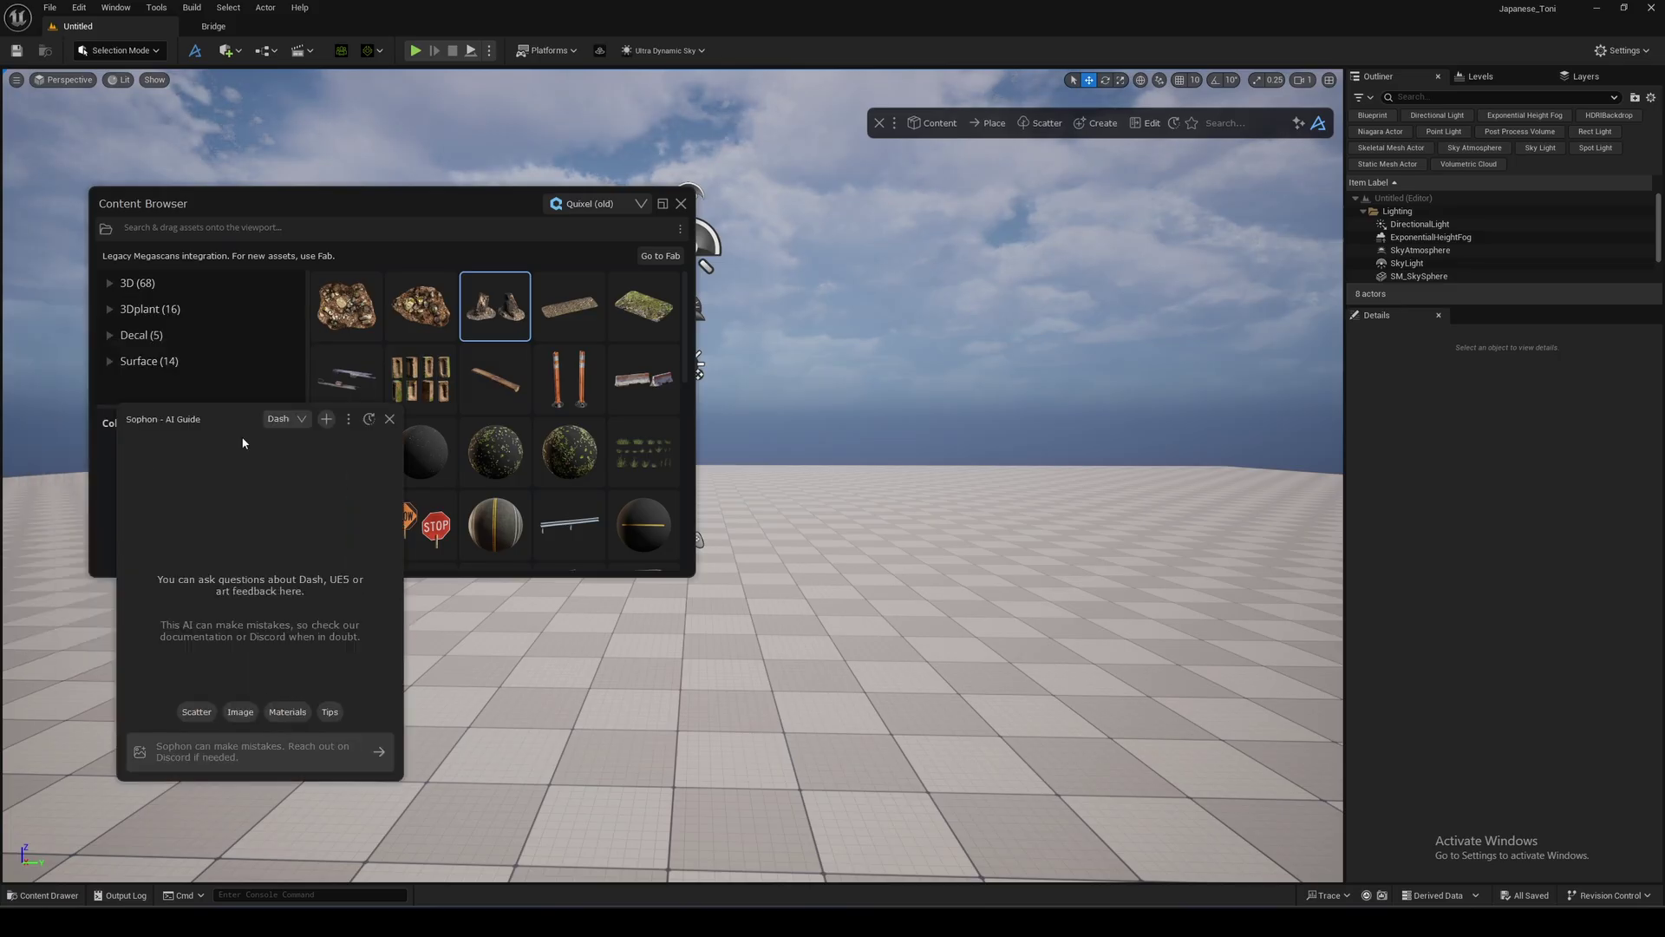
- Ask the Sophon AI Guide "how do i make a road like the one in this image?" and look through its guide modes
{"action": "left_click", "coordinate": [260, 751]}
{"action": "left_click", "coordinate": [260, 799]}
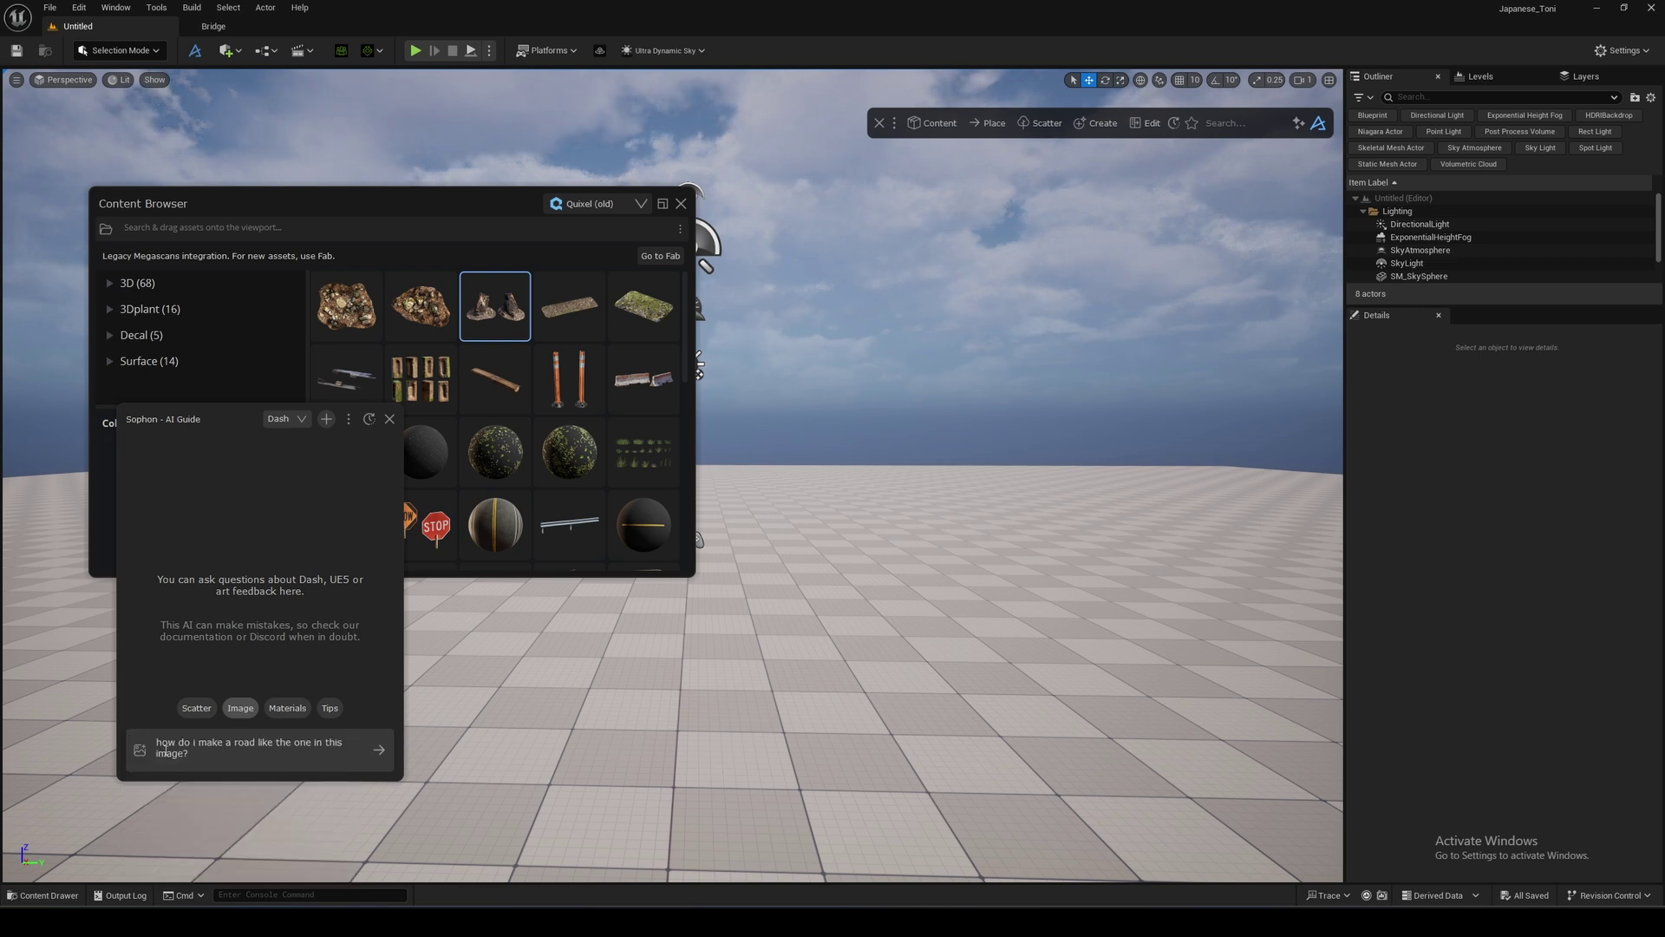
{"action": "key", "text": "Return"}
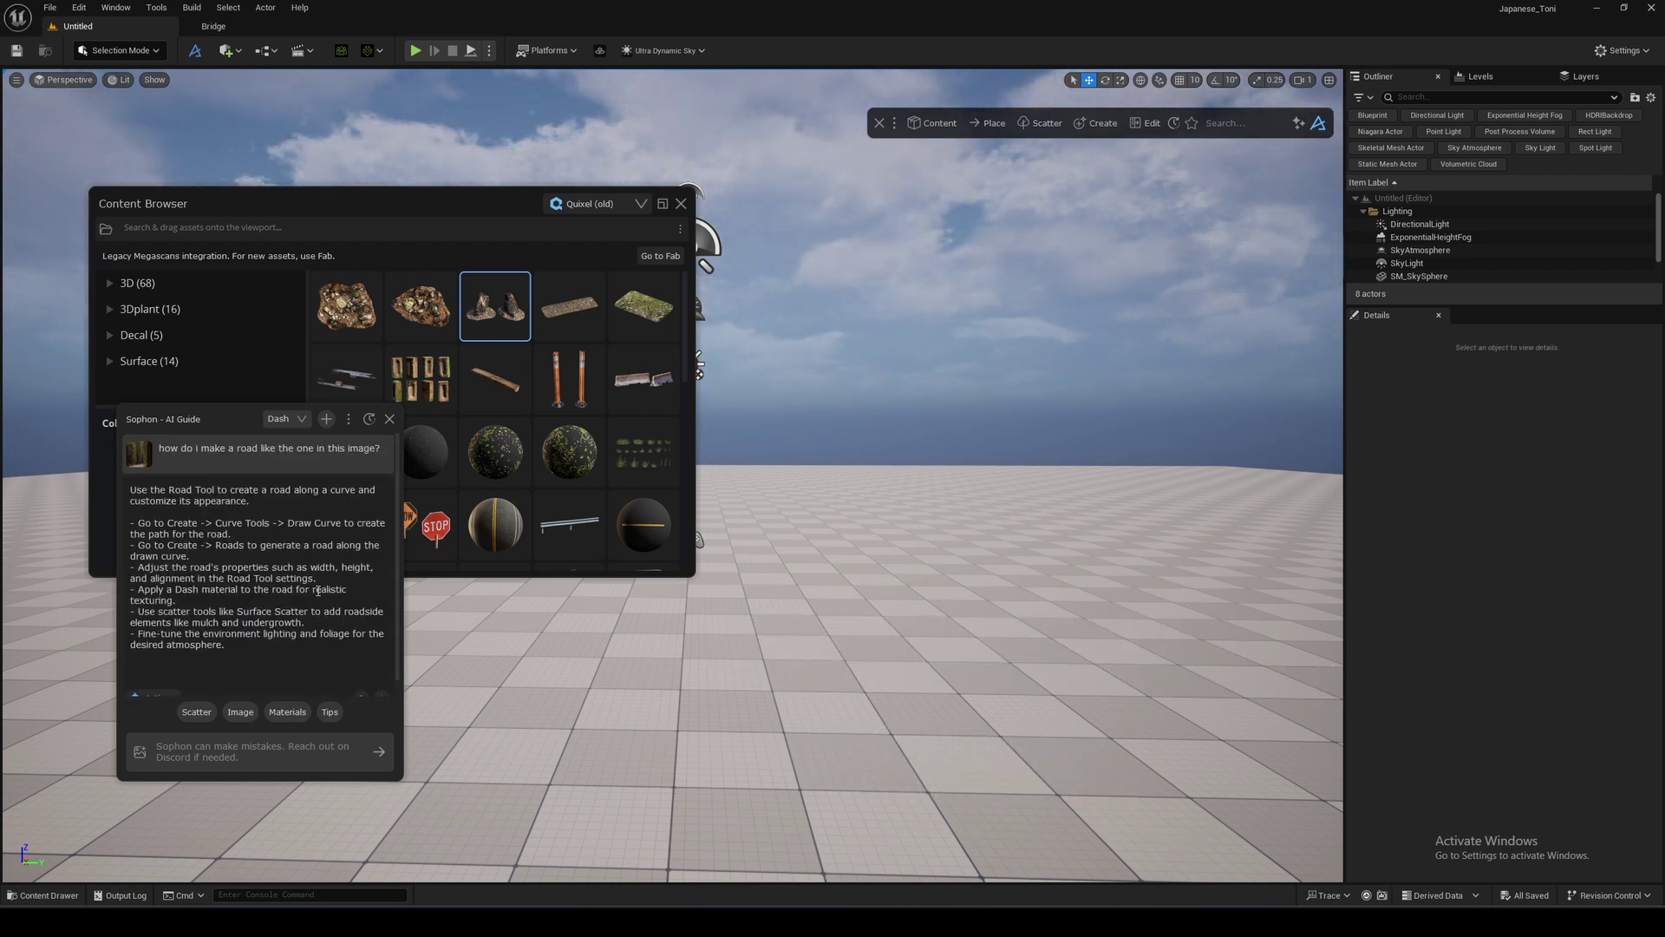
{"action": "left_click", "coordinate": [287, 418]}
{"action": "left_click", "coordinate": [287, 481]}
{"action": "left_click", "coordinate": [286, 419]}
{"action": "left_click", "coordinate": [284, 461]}
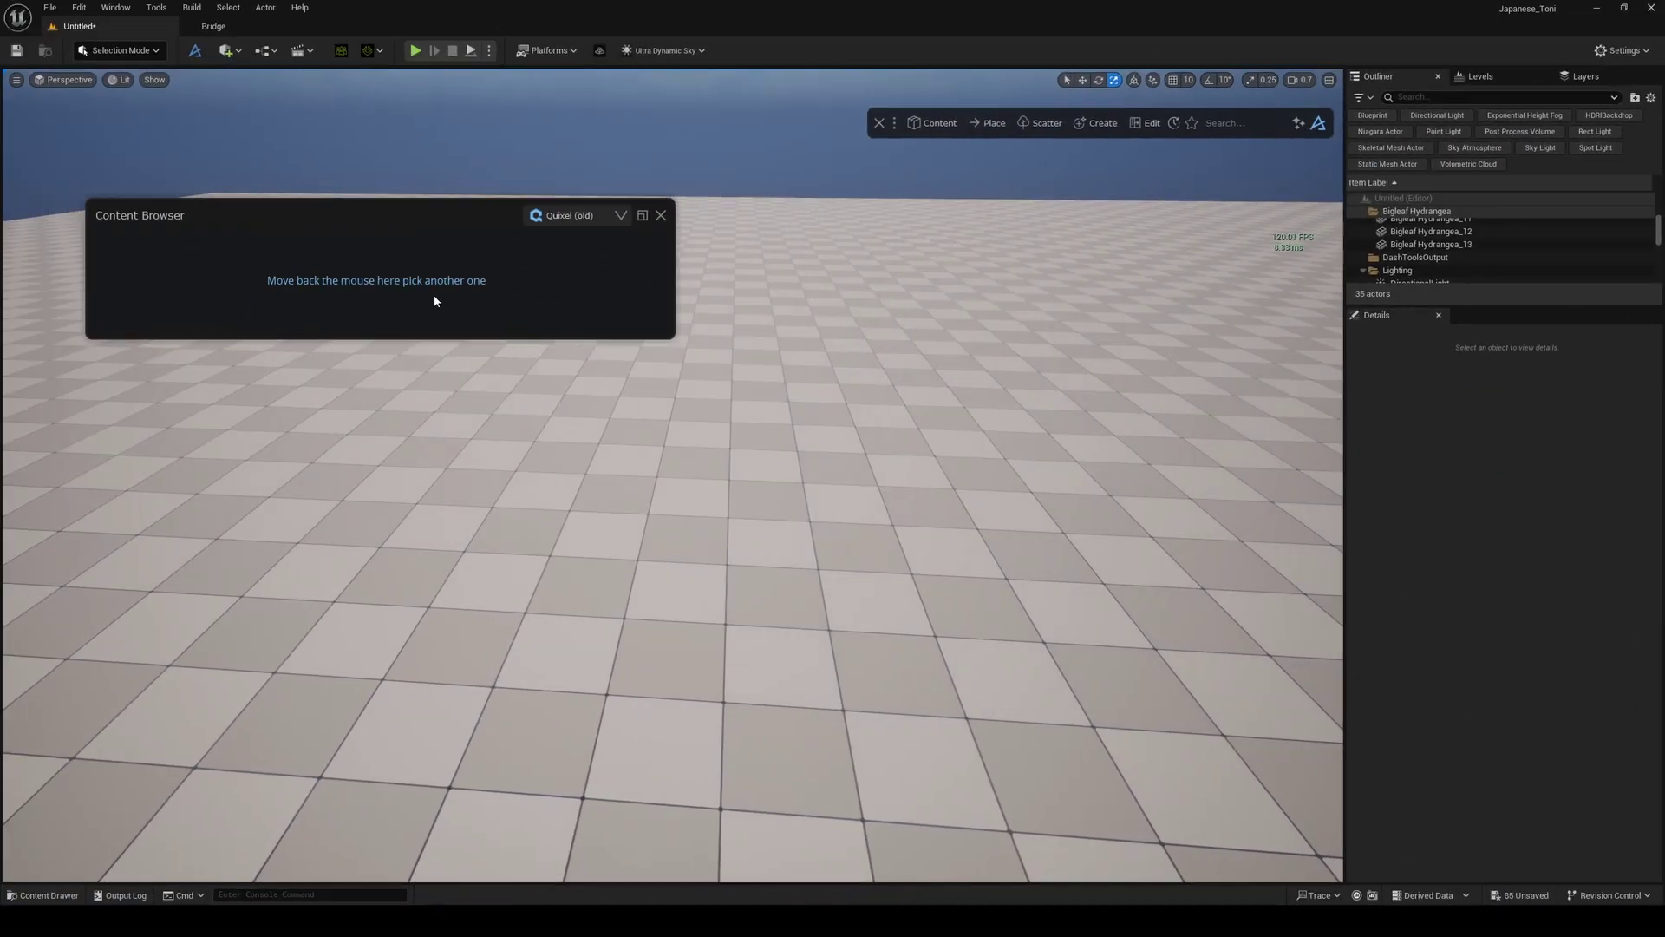
- Pick three plant assets, including the purple-flowered one, from the "plants" results and scatter them over the ground with Scatter Here
{"action": "mouse_move", "coordinate": [434, 301]}
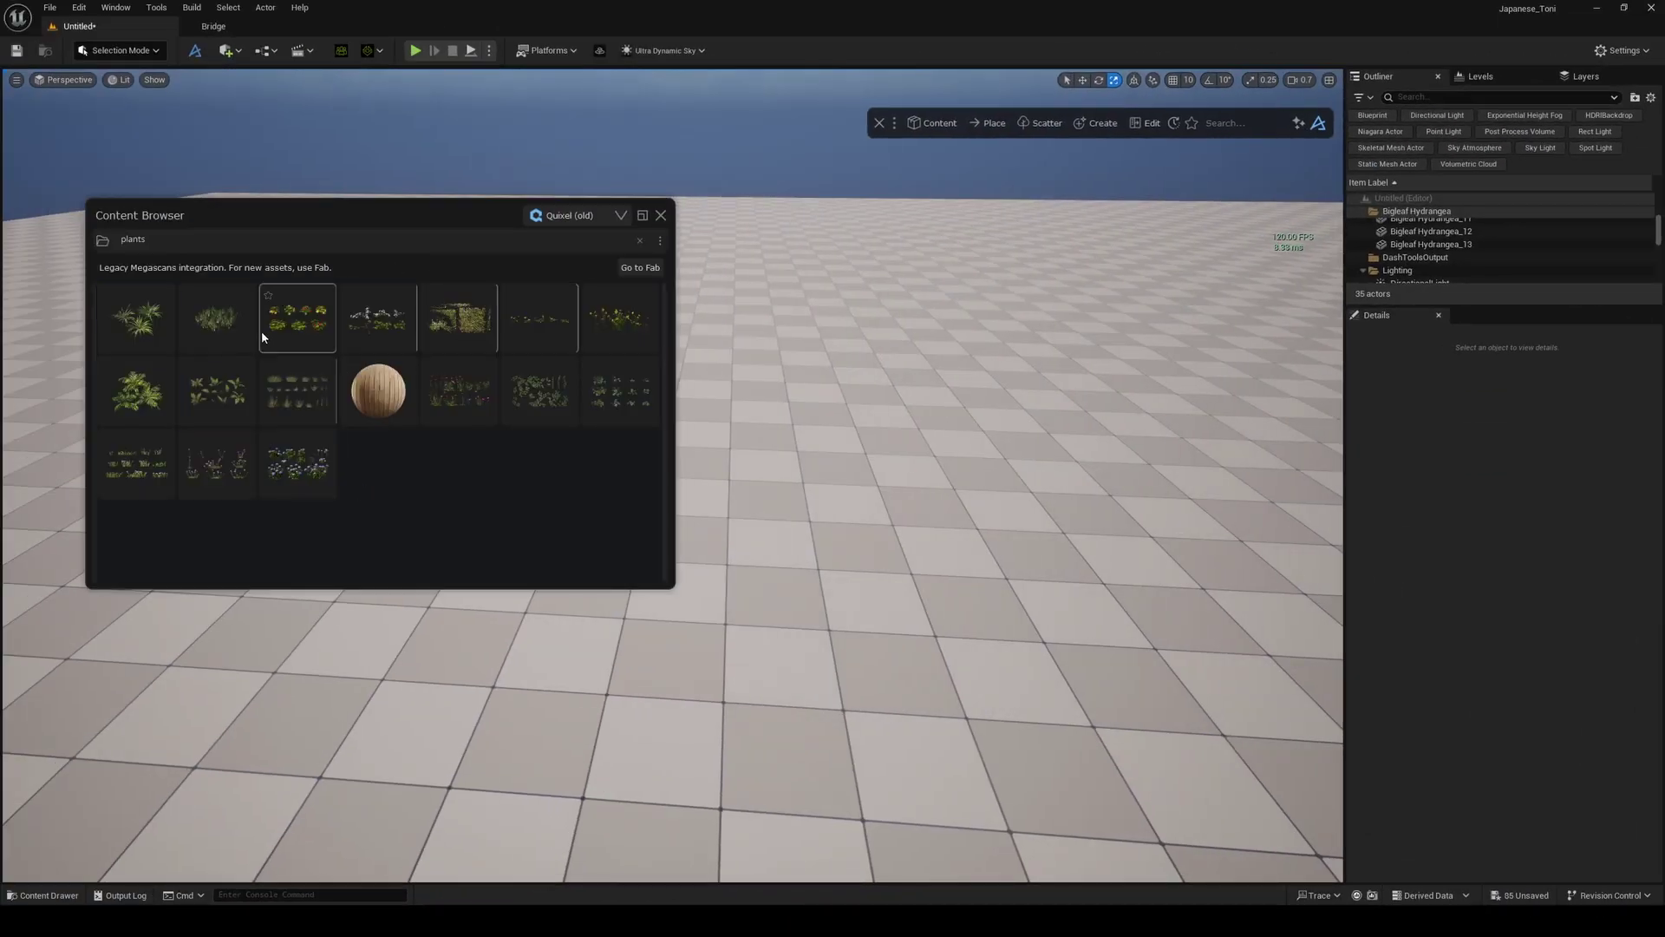
{"action": "left_click", "coordinate": [215, 404]}
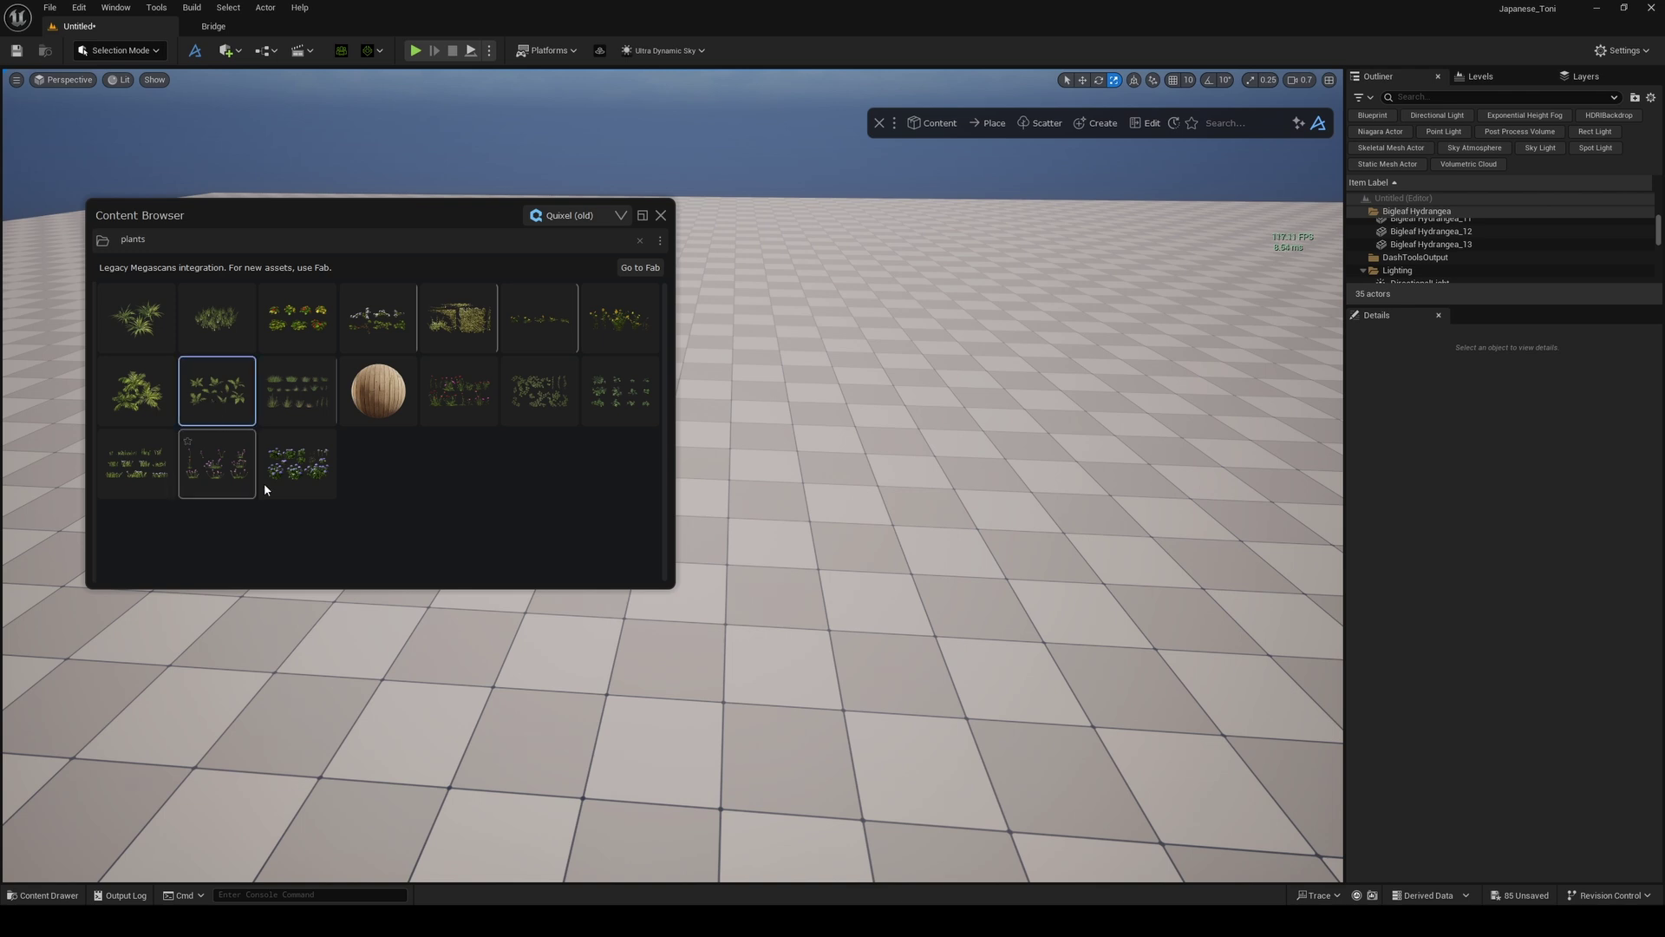
{"action": "left_click", "coordinate": [297, 491]}
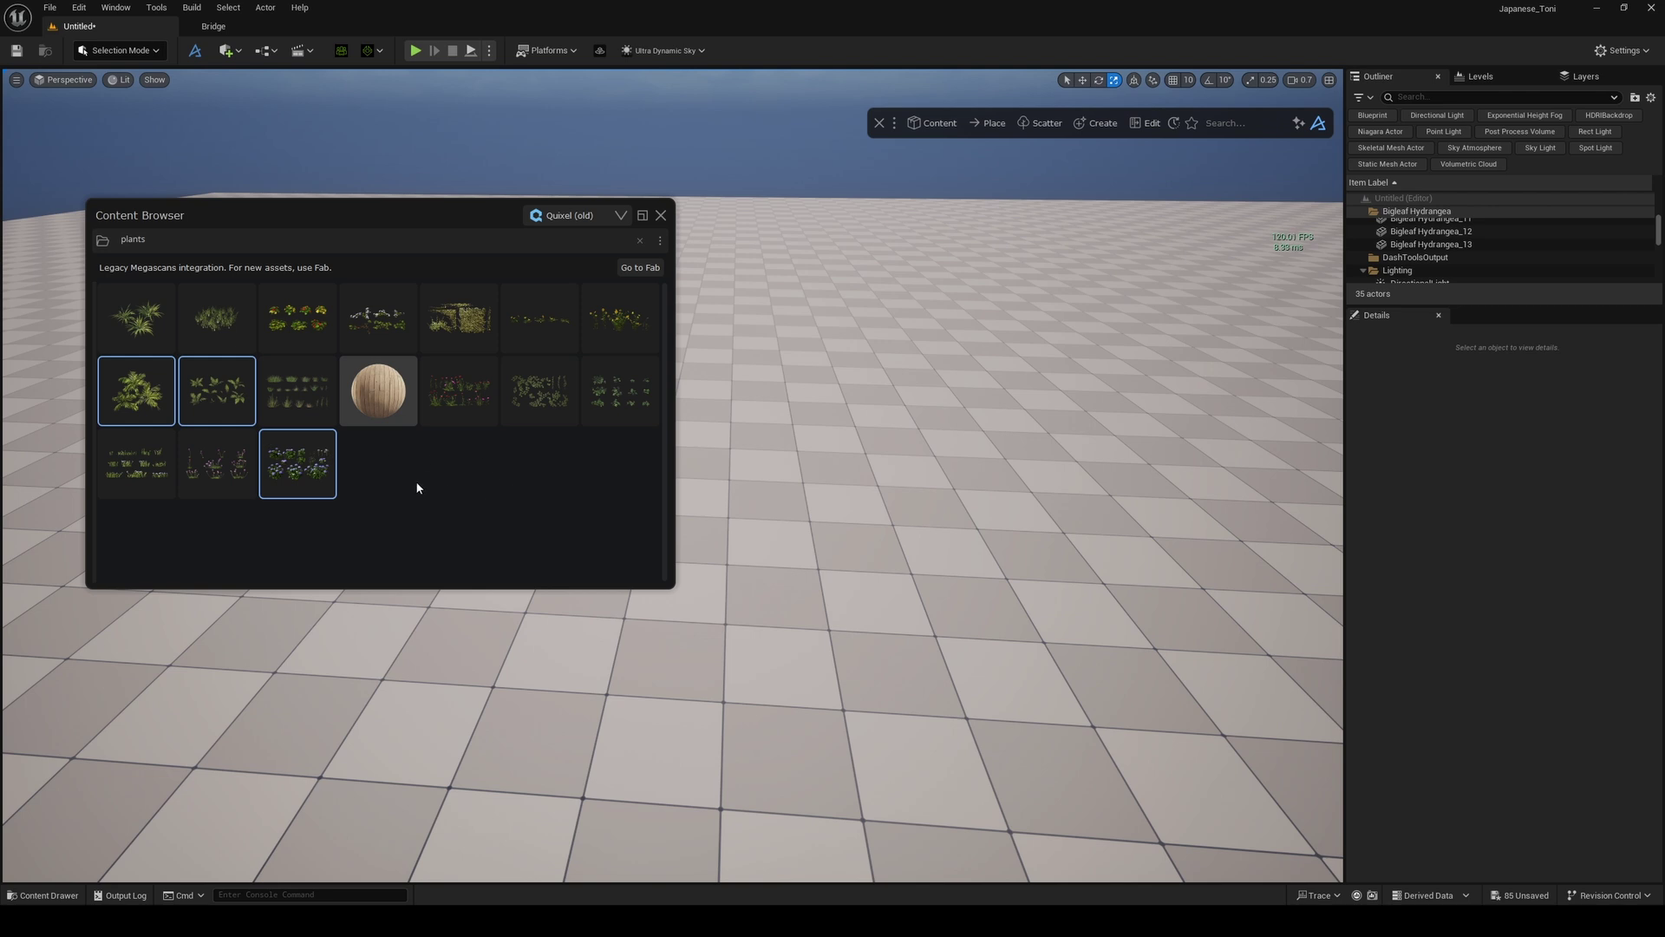
{"action": "mouse_move", "coordinate": [309, 474]}
{"action": "left_mouse_down"}
{"action": "mouse_move", "coordinate": [809, 661]}
{"action": "mouse_move", "coordinate": [818, 611]}
{"action": "left_mouse_up"}
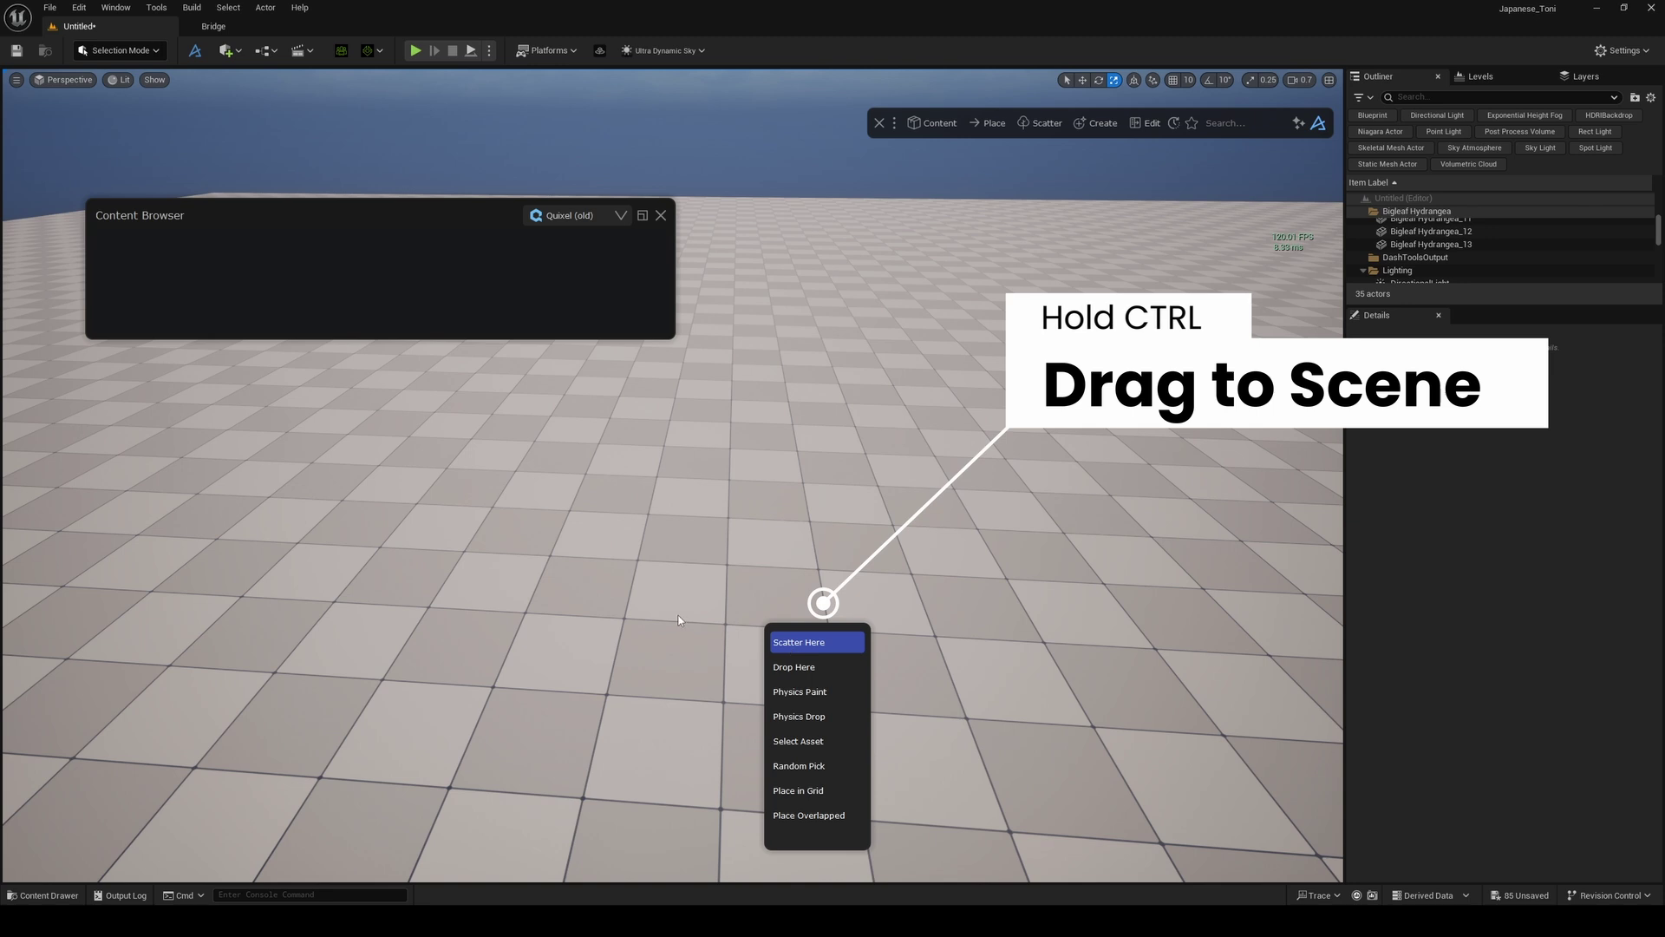
{"action": "key", "text": "Return"}
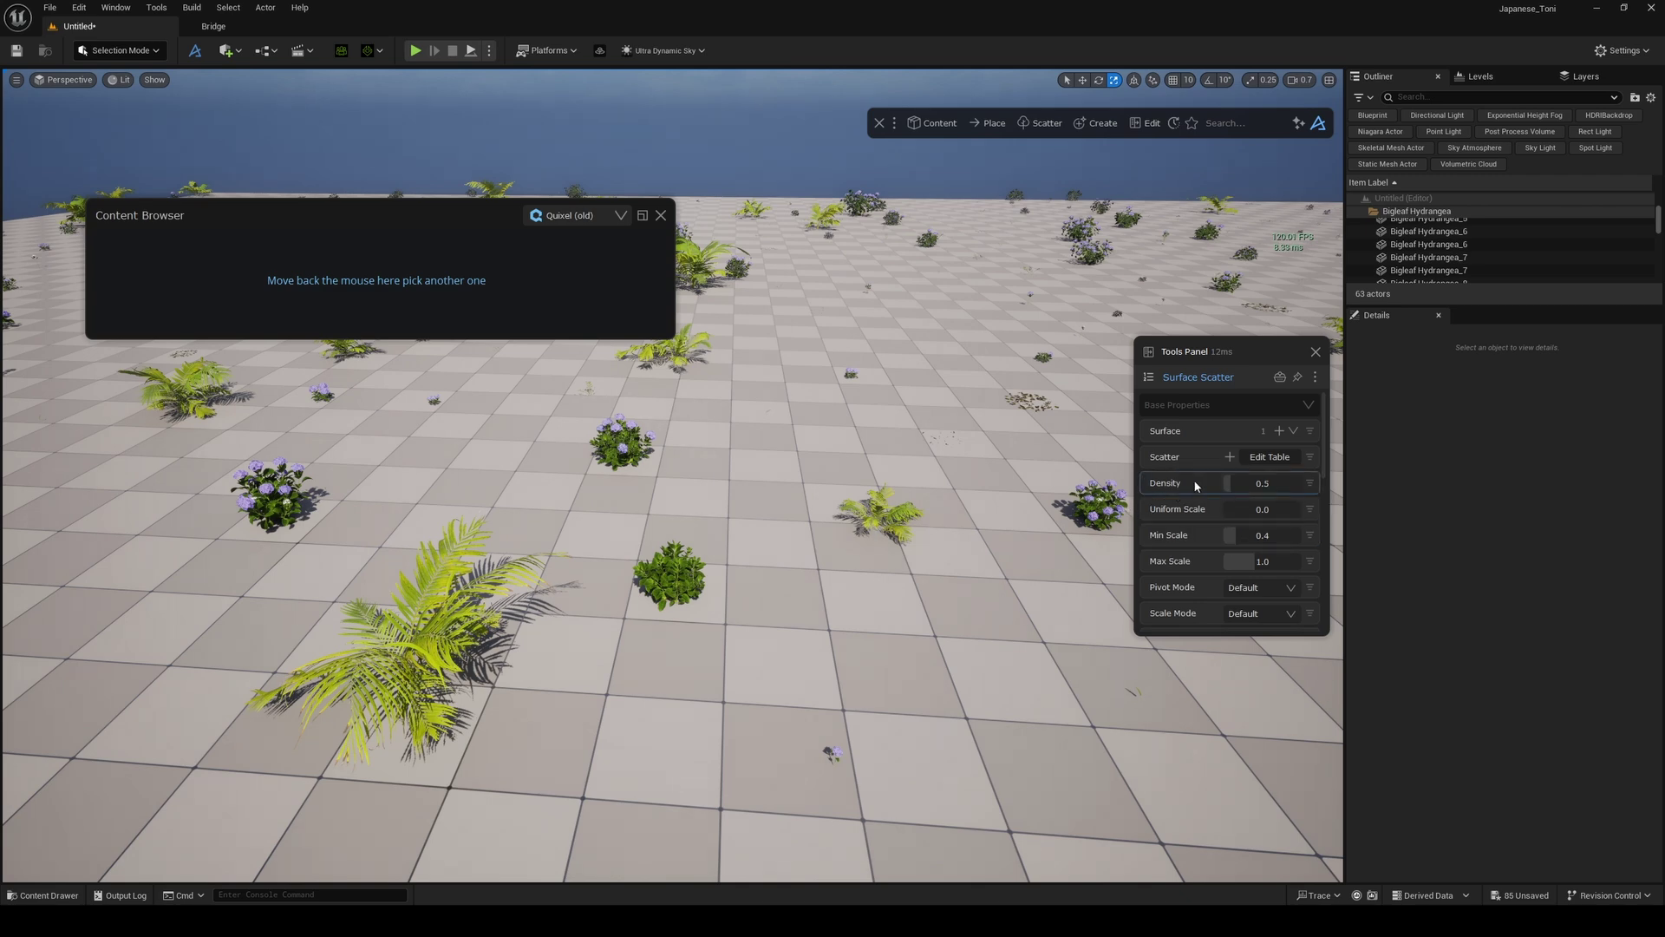
- Set the plant scatter's density to 1.88, minimum scale to 0.56 and maximum scale to 1.27
{"action": "left_click_drag", "start_coordinate": [1232, 480], "coordinate": [1252, 481]}
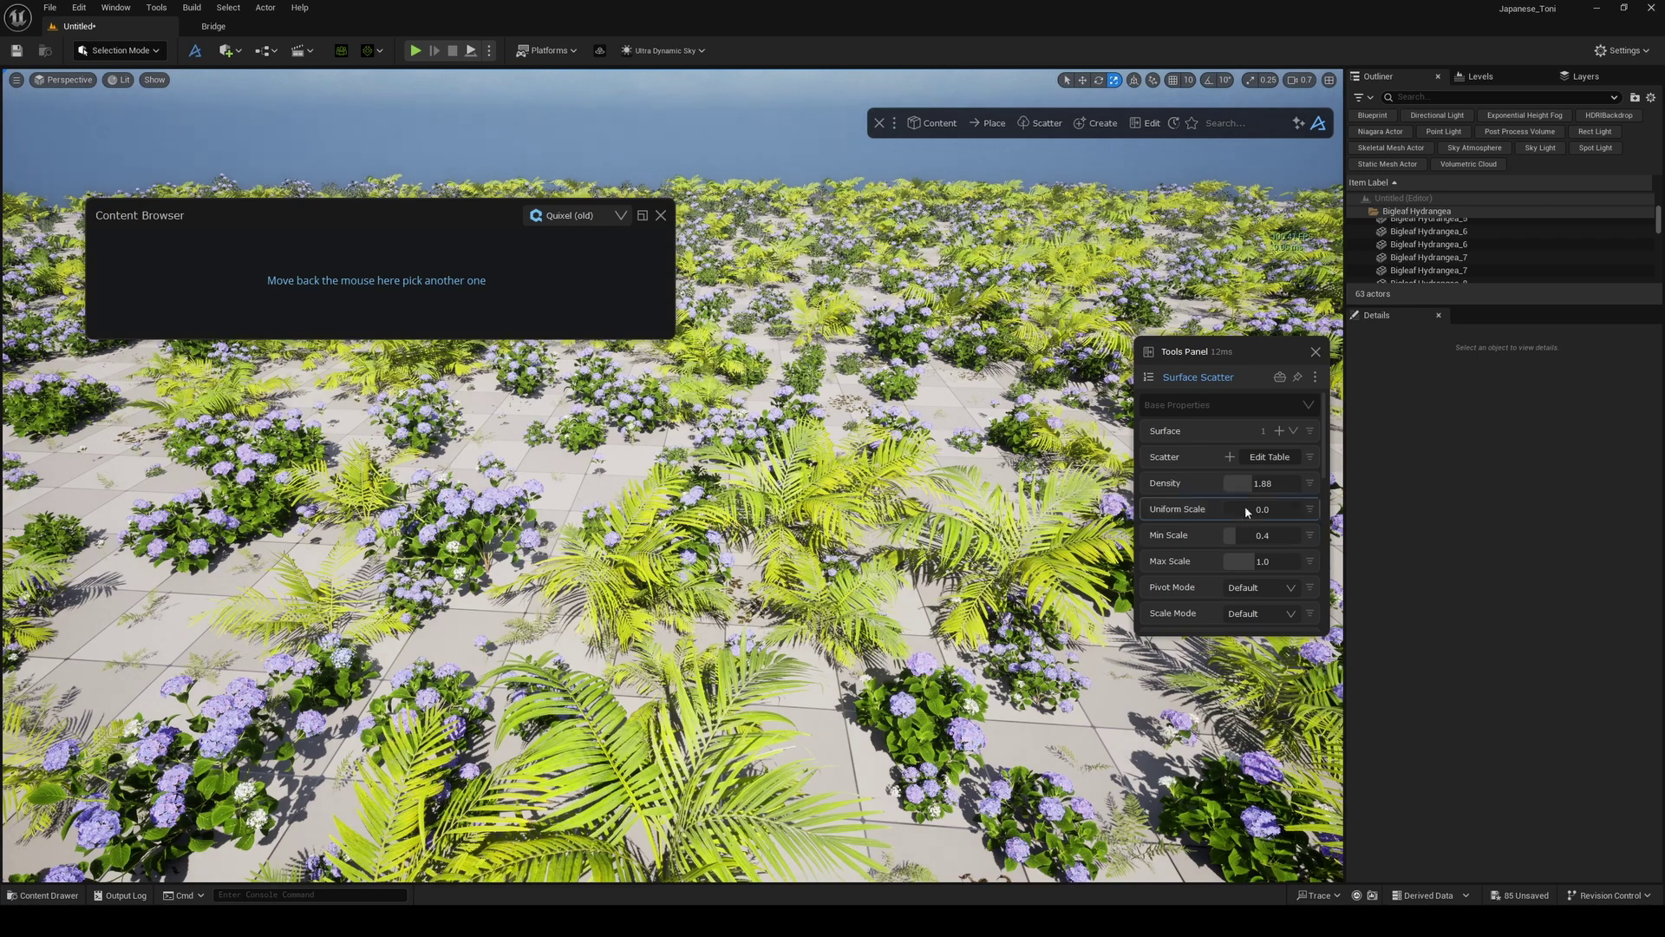
{"action": "left_click_drag", "start_coordinate": [1254, 482], "coordinate": [1265, 565]}
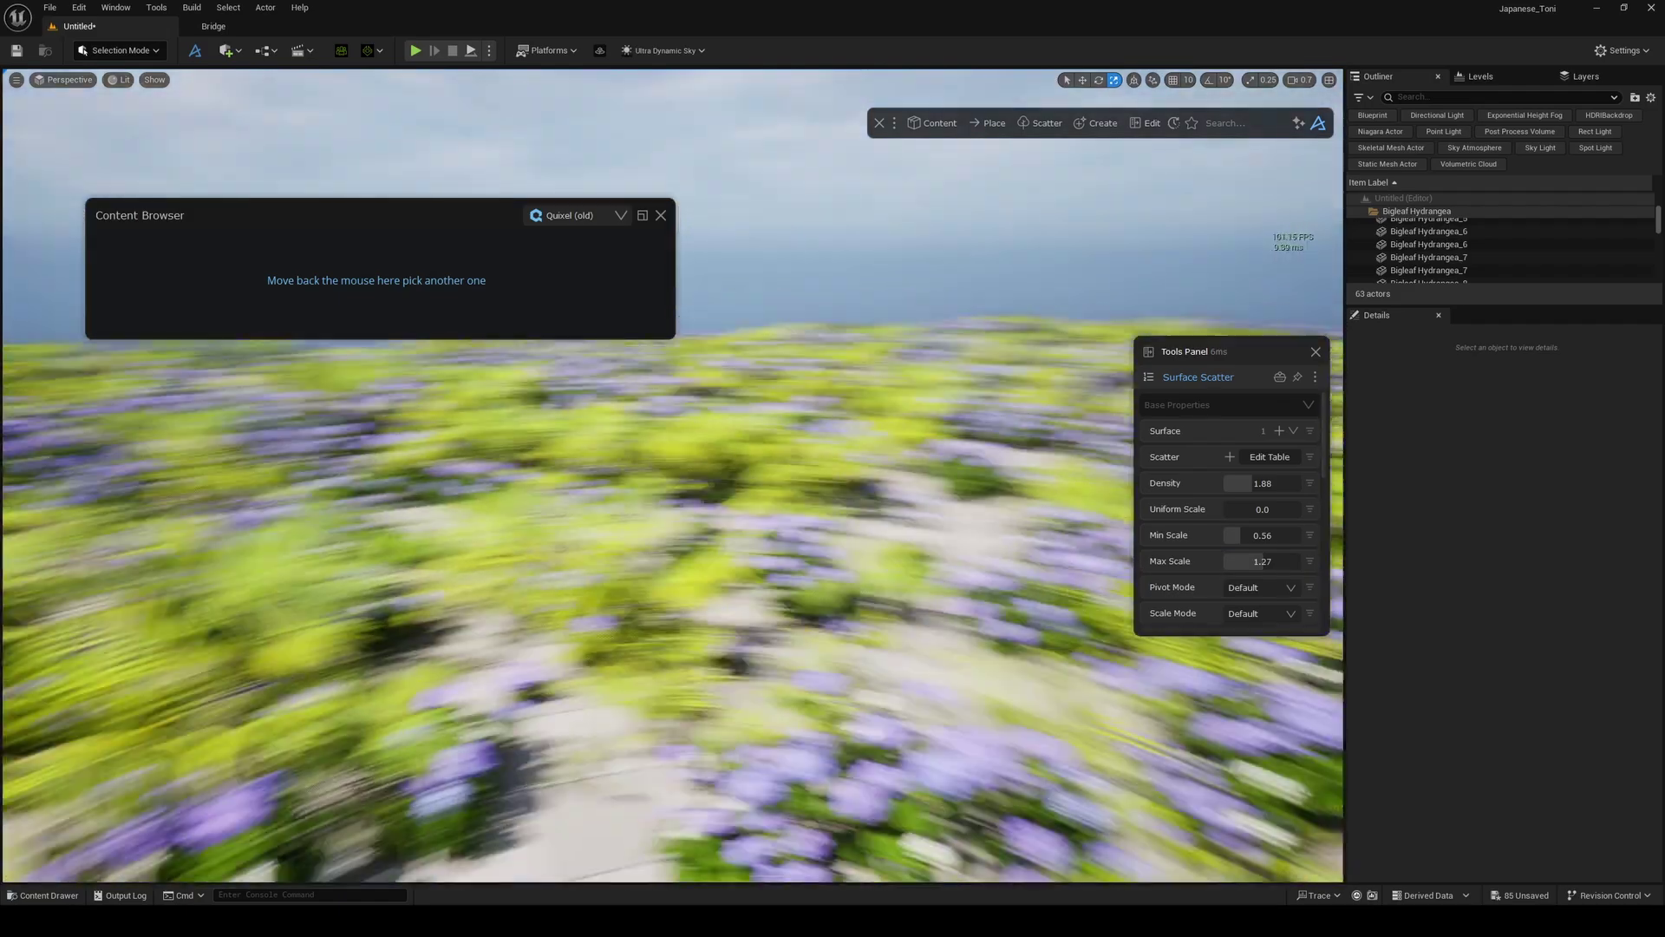
{"action": "scroll", "coordinate": [1169, 515], "scroll_direction": "down", "scroll_amount": 4}
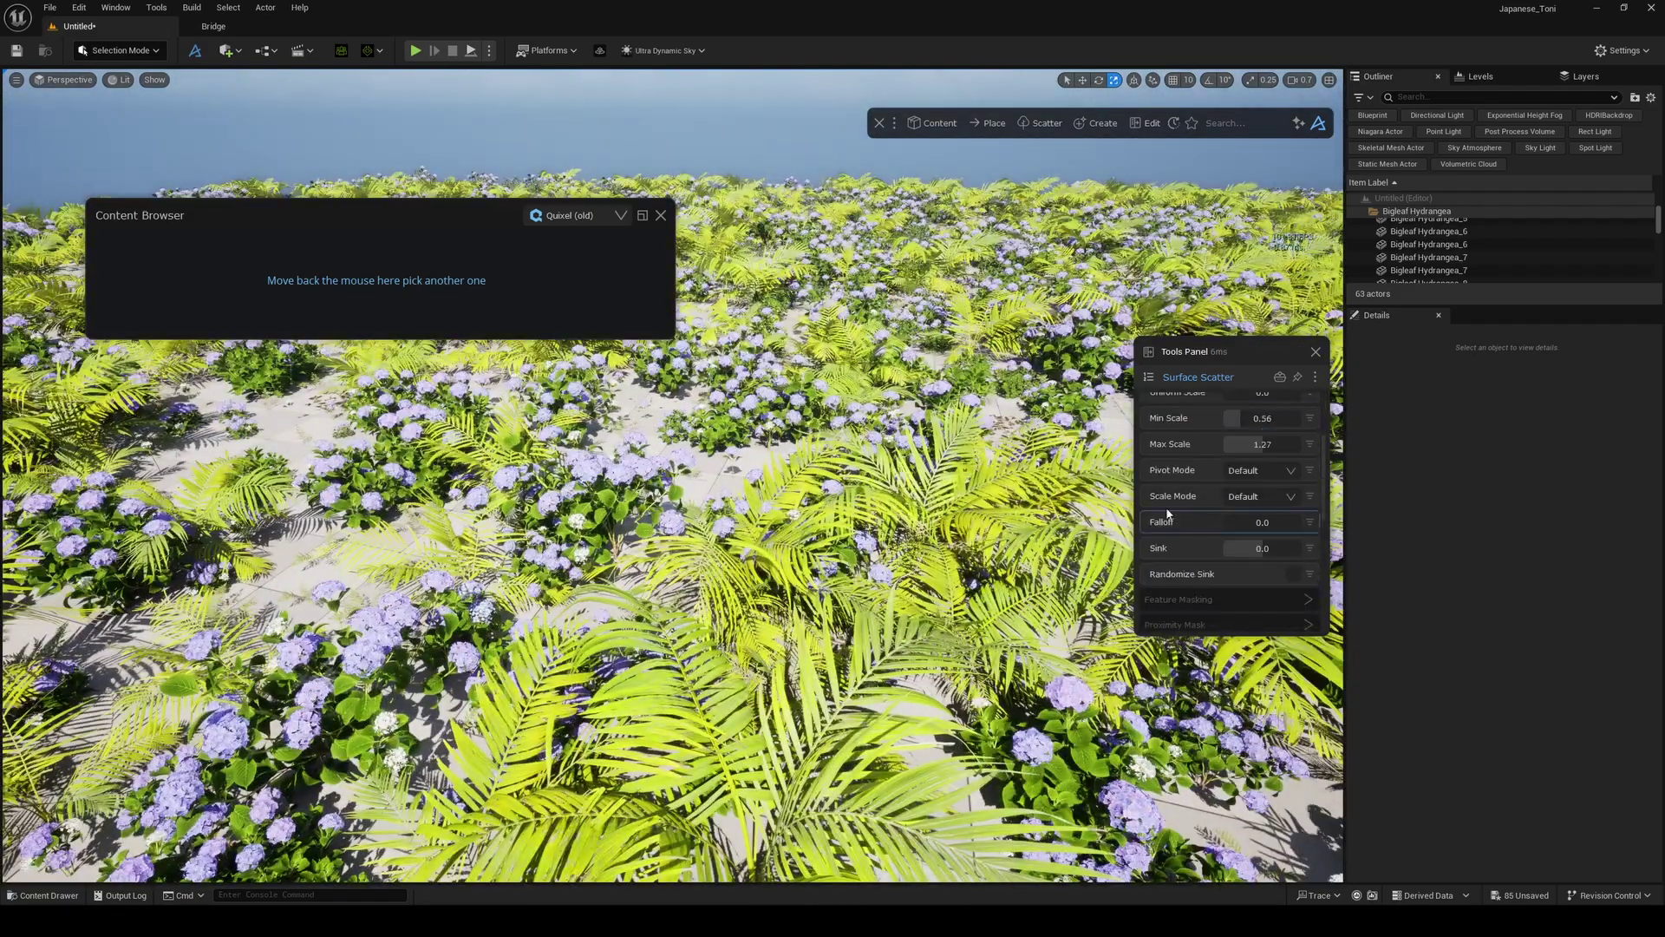
{"action": "scroll", "coordinate": [1170, 499], "scroll_direction": "up", "scroll_amount": 4}
{"action": "right_click_drag", "start_coordinate": [672, 520], "coordinate": [672, 486]}
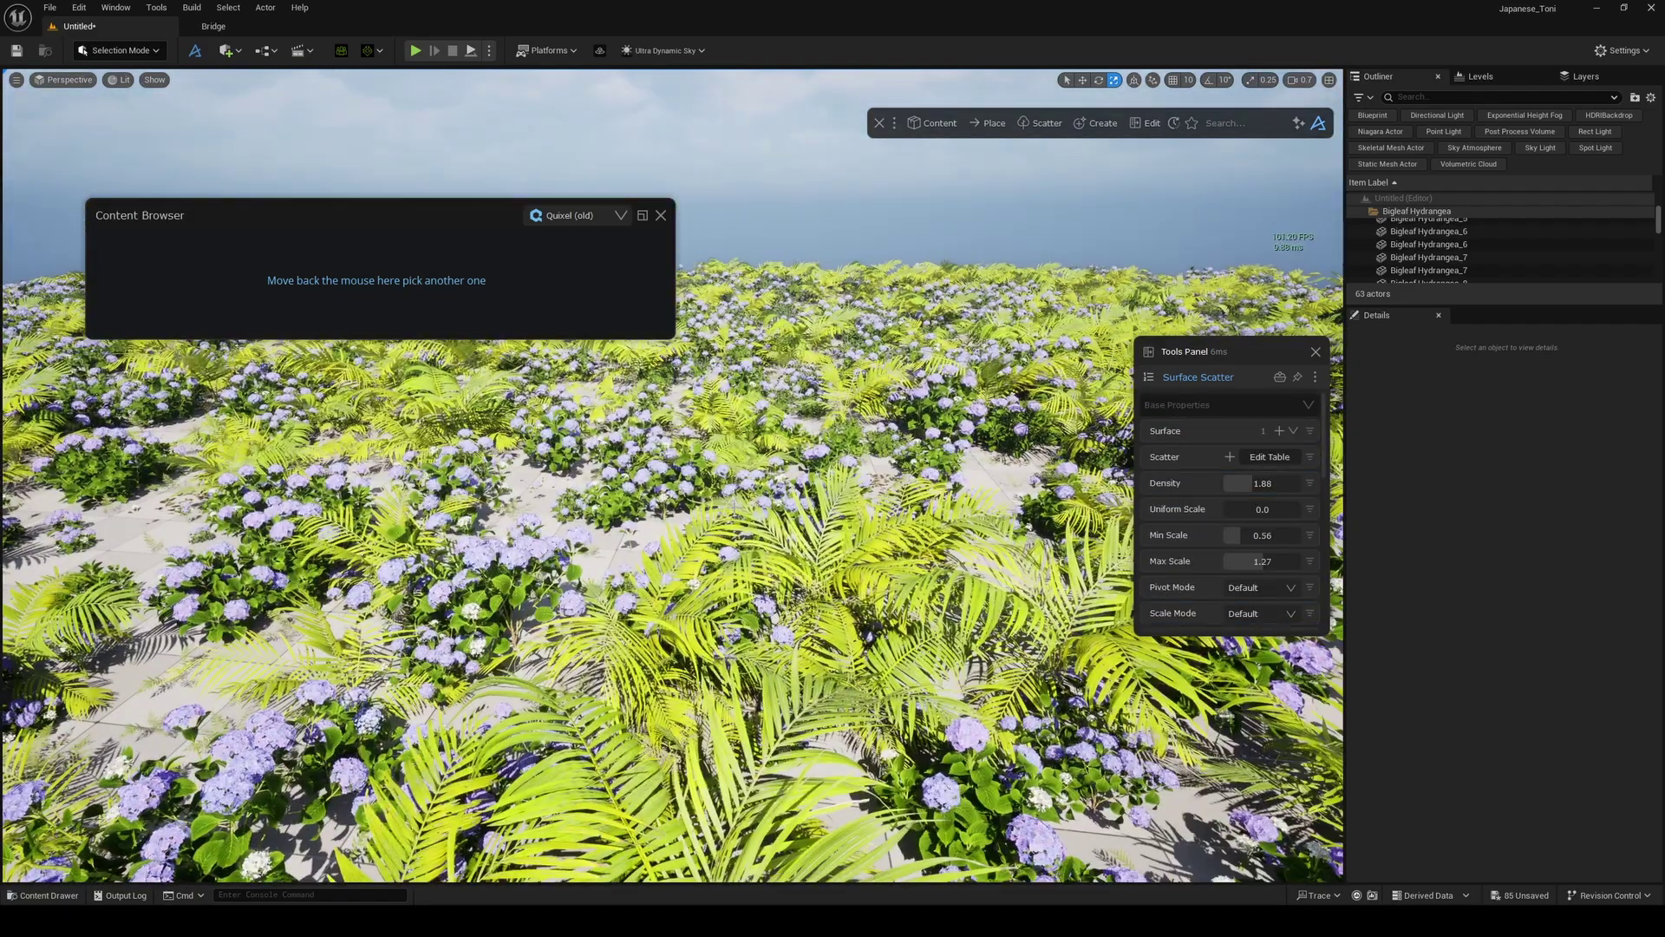
- Pick three rock assets from the Quixel (old) library and scatter them among the plants on the ground
{"action": "scroll", "coordinate": [465, 421], "scroll_direction": "down", "scroll_amount": 10}
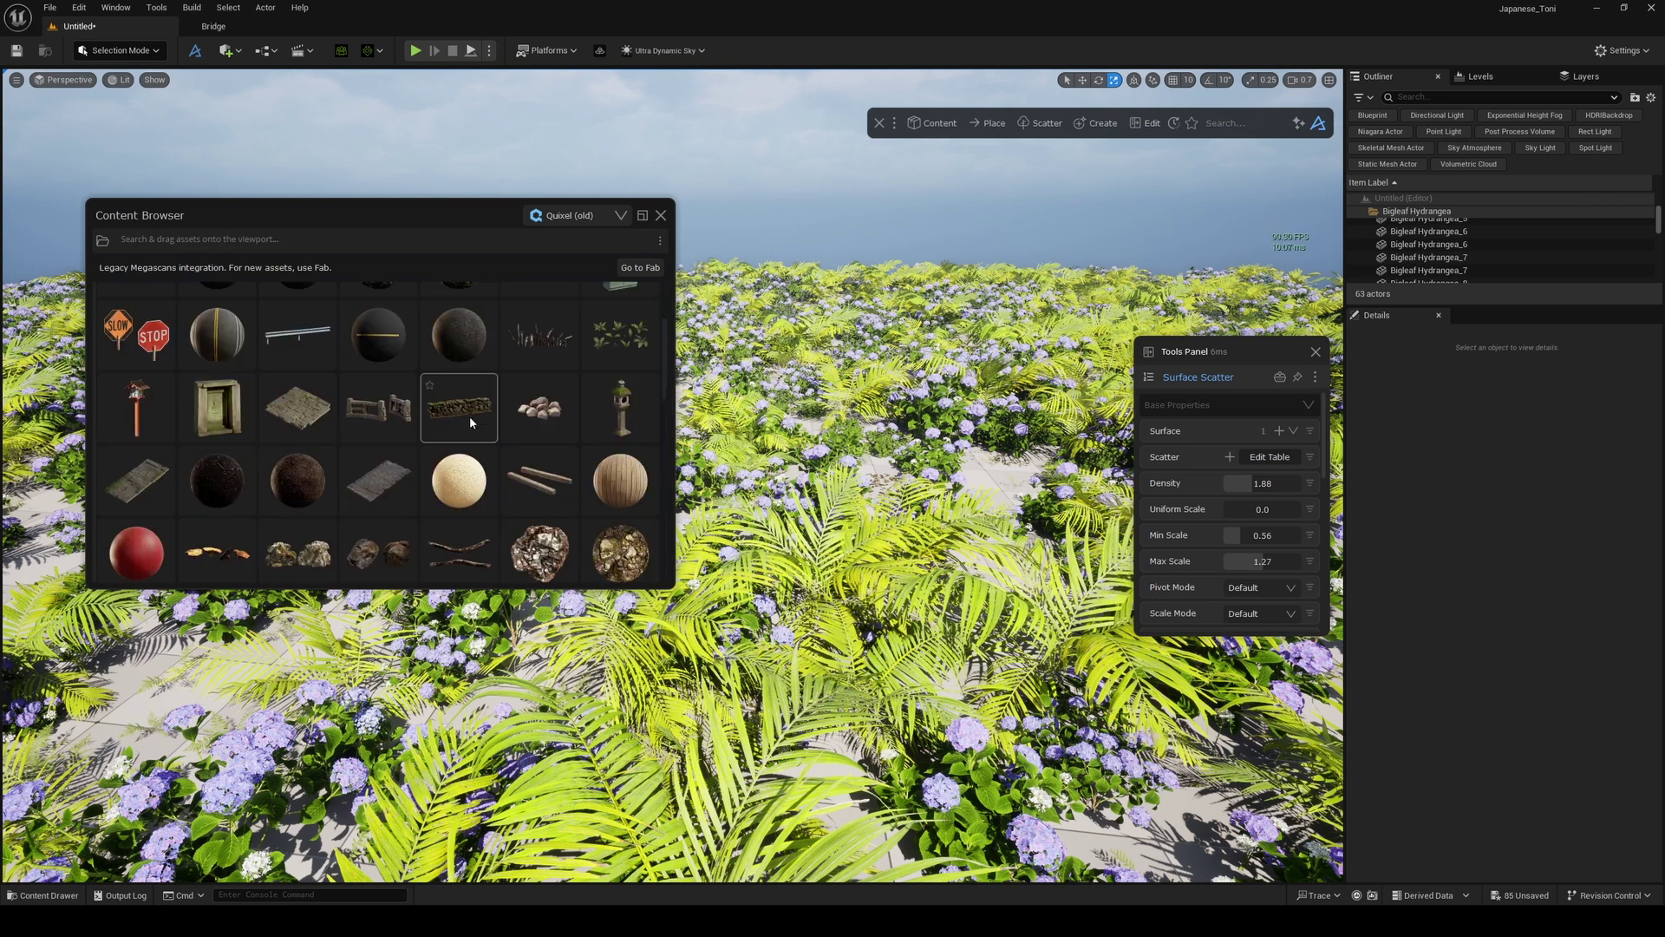
{"action": "scroll", "coordinate": [464, 425], "scroll_direction": "down", "scroll_amount": 8}
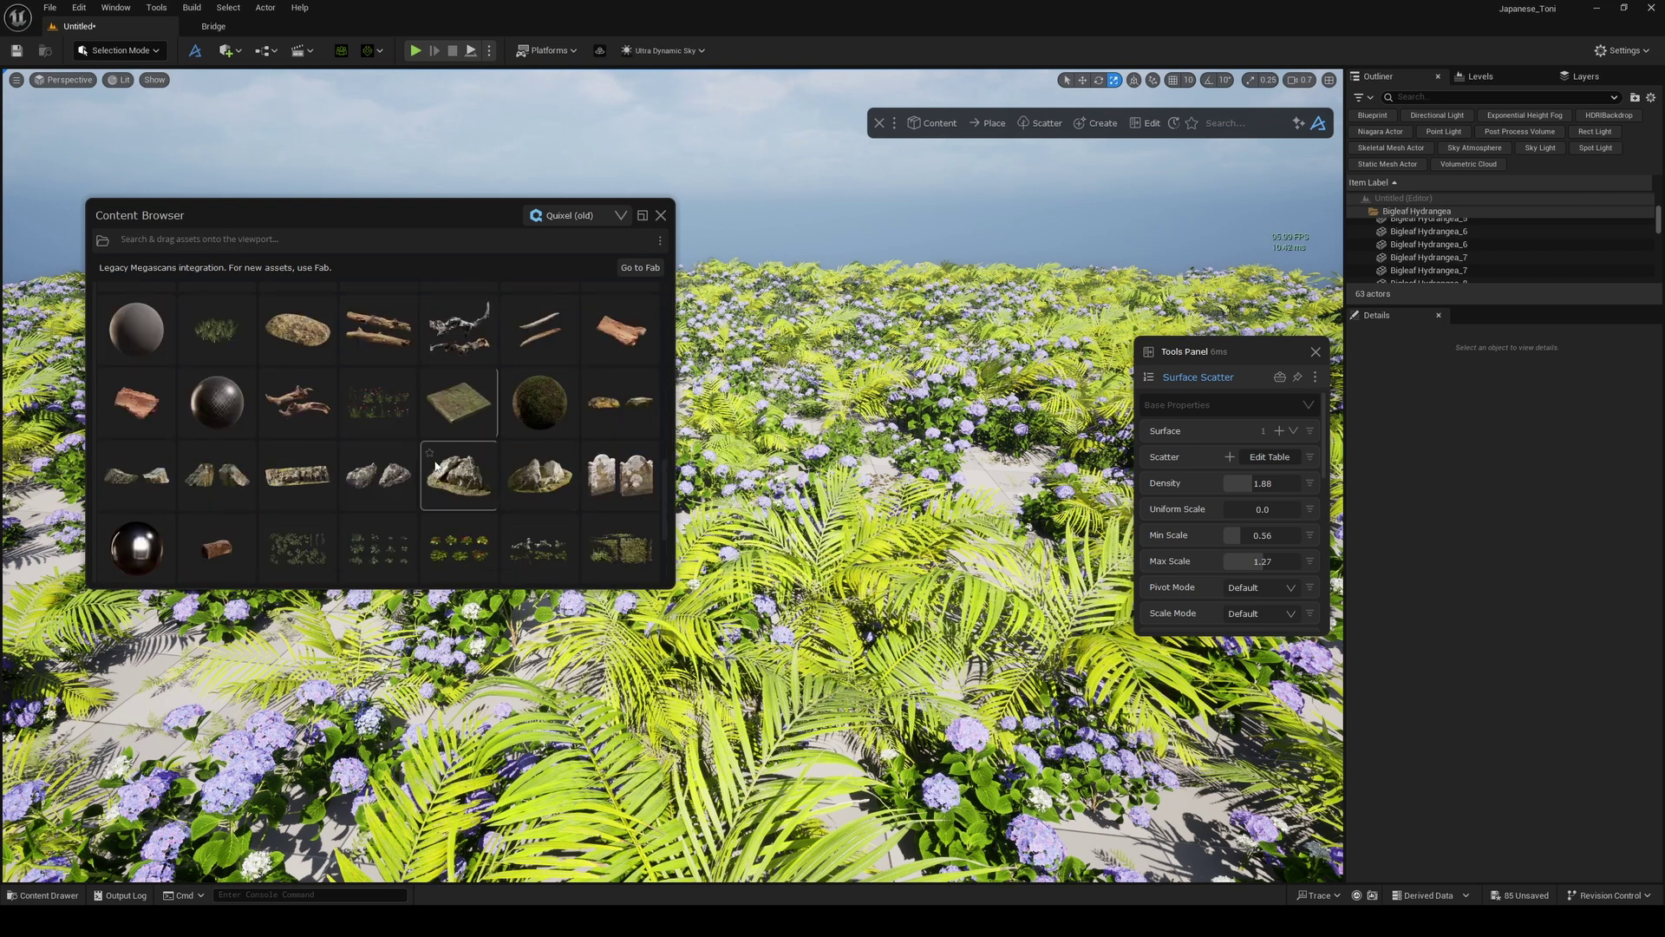
{"action": "left_click", "coordinate": [460, 477]}
{"action": "left_click", "coordinate": [562, 492], "text": "ctrl"}
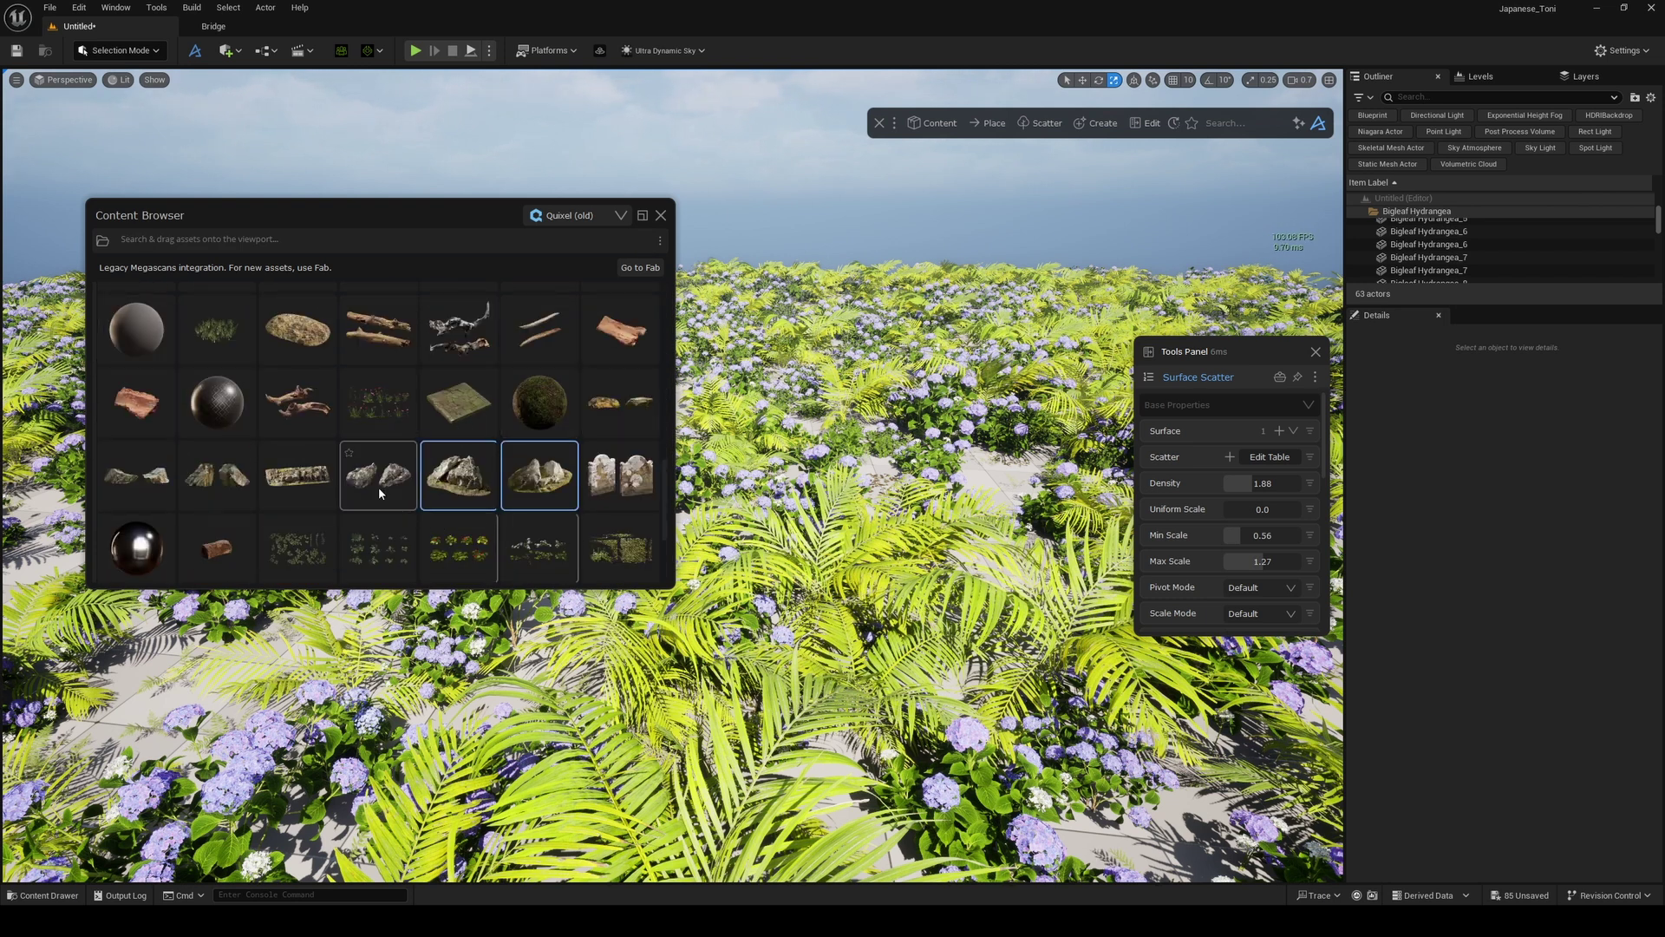
{"action": "scroll", "coordinate": [378, 490], "scroll_direction": "down", "scroll_amount": 2}
{"action": "scroll", "coordinate": [378, 492], "scroll_direction": "up", "scroll_amount": 2}
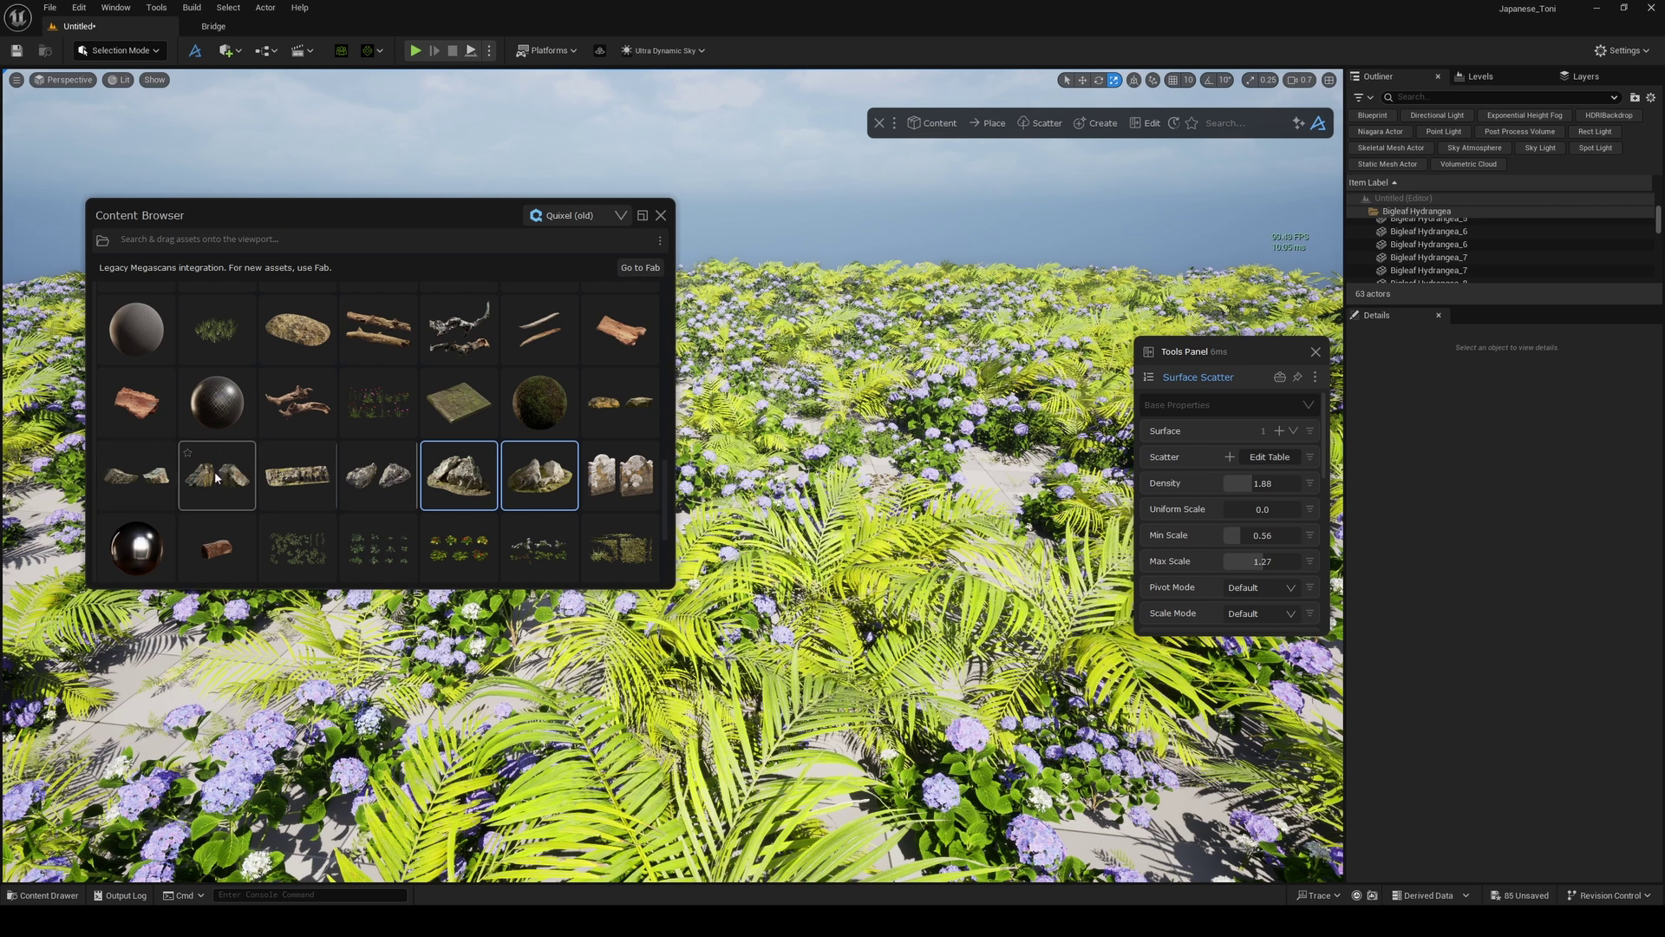
{"action": "left_click", "coordinate": [159, 484], "text": "ctrl"}
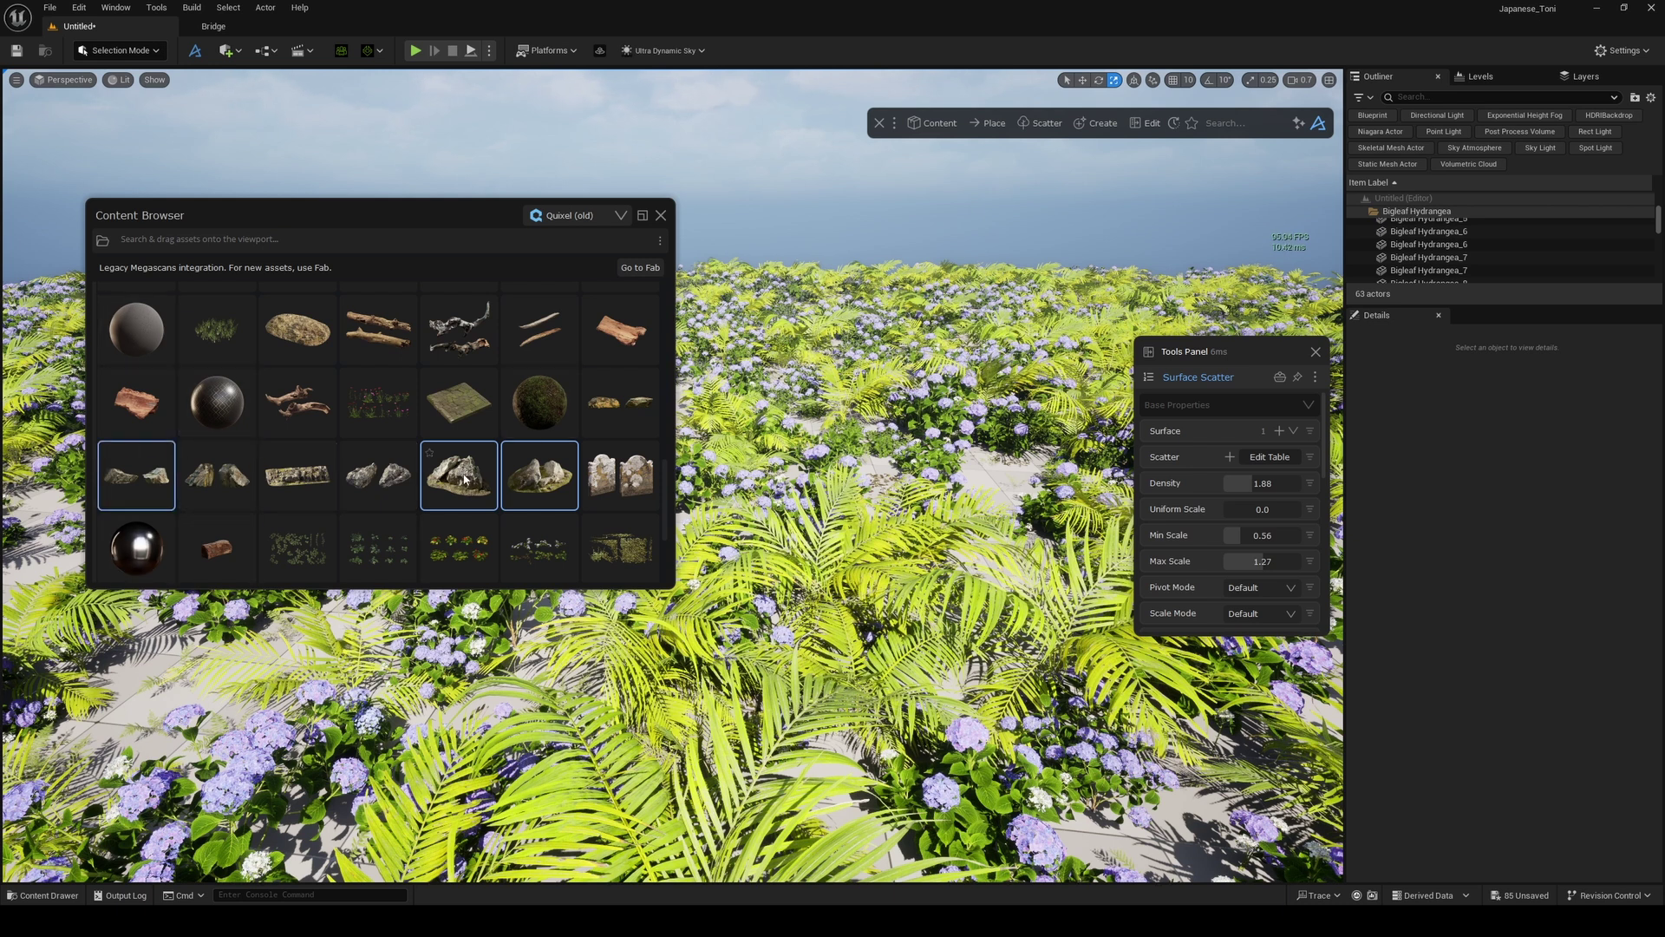
{"action": "mouse_move", "coordinate": [465, 478]}
{"action": "left_mouse_down"}
{"action": "mouse_move", "coordinate": [561, 531]}
{"action": "mouse_move", "coordinate": [597, 617]}
{"action": "mouse_move", "coordinate": [1072, 531]}
{"action": "mouse_move", "coordinate": [987, 477]}
{"action": "left_mouse_up"}
{"action": "left_click", "coordinate": [995, 513]}
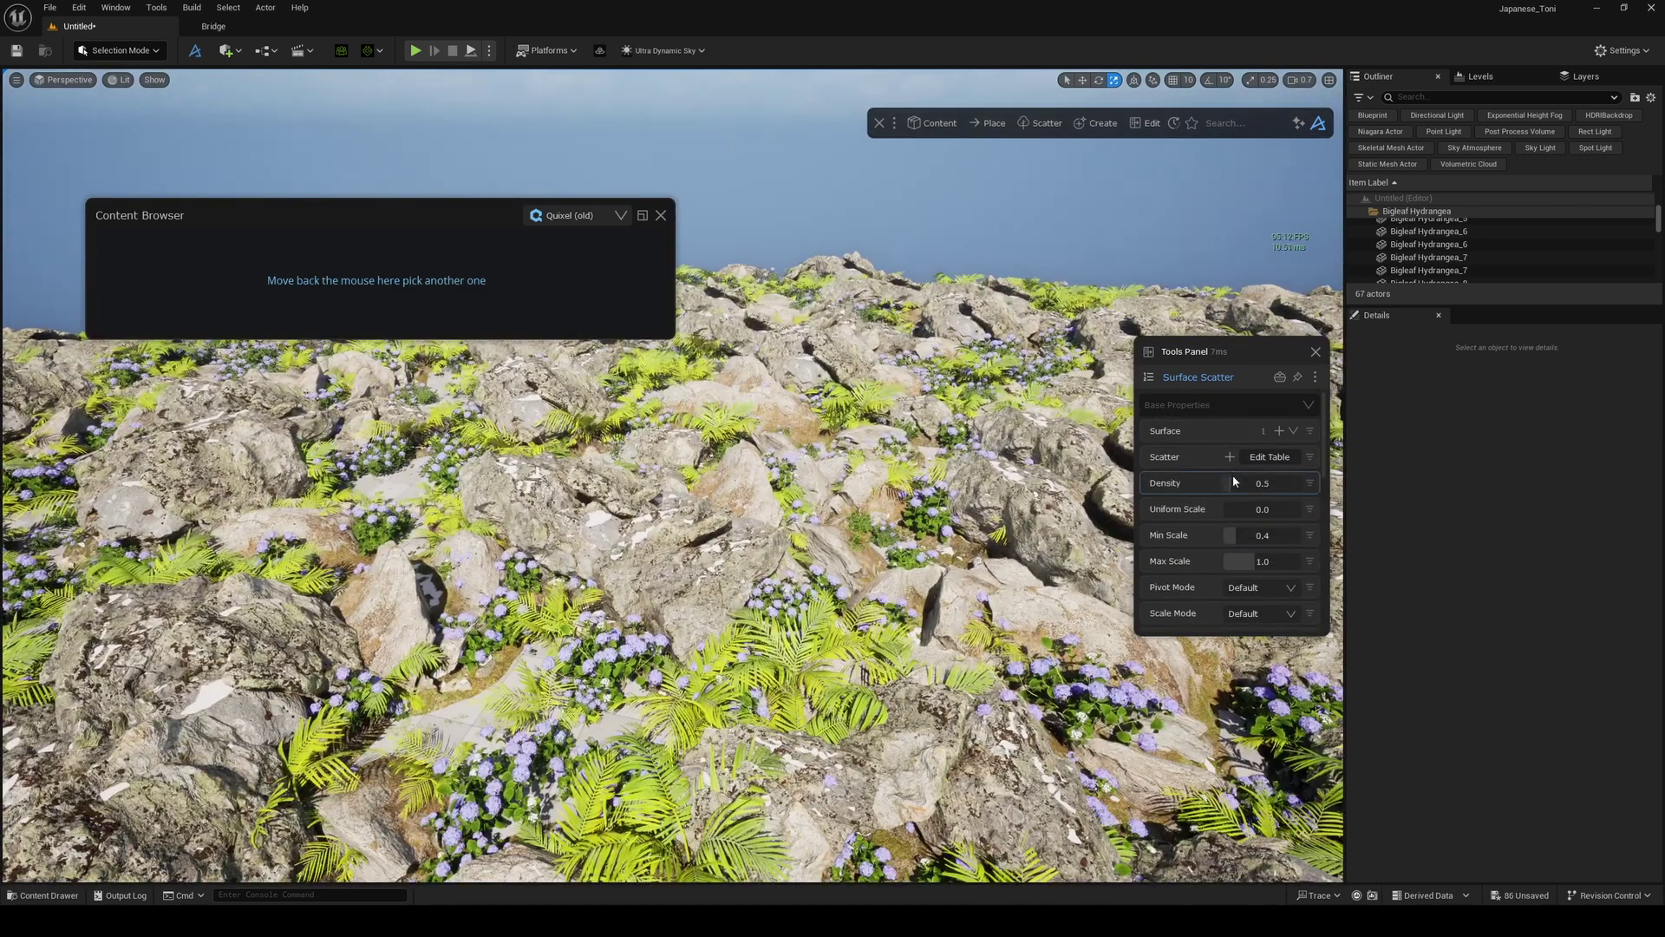
- Set the boulder scatter's density to 0.15, minimum scale to 0.94 and maximum scale to 1.33
{"action": "left_click", "coordinate": [1234, 480]}
{"action": "type", "text": "0.15"}
{"action": "key", "text": "Return"}
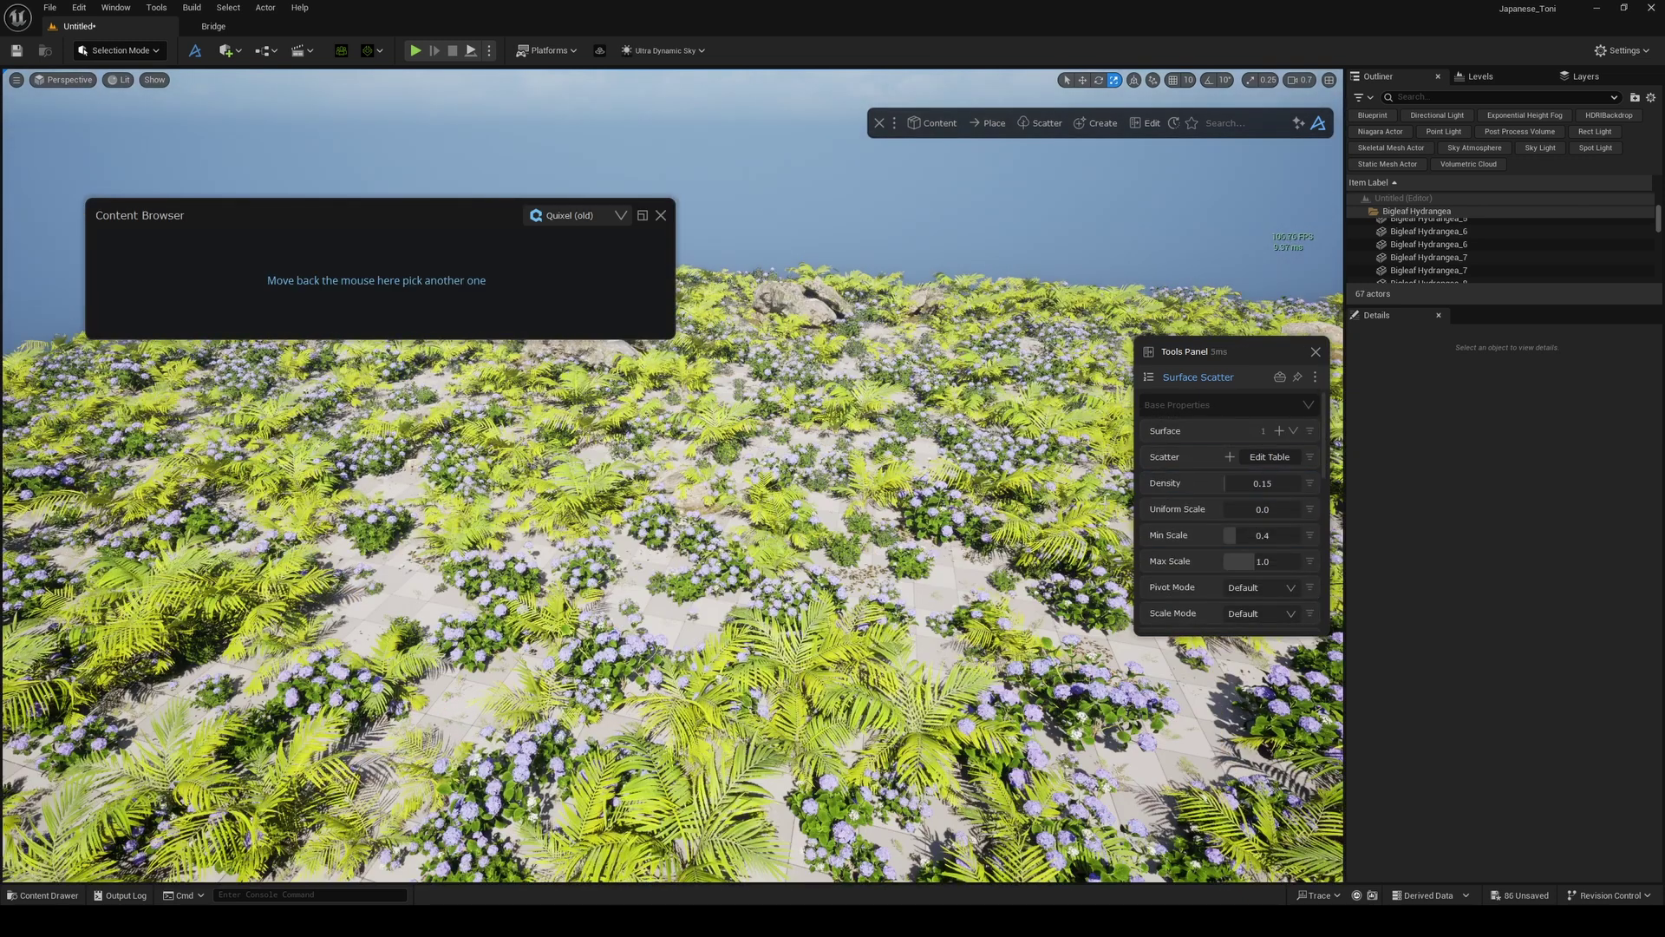
{"action": "left_click_drag", "start_coordinate": [1241, 526], "coordinate": [1269, 564]}
{"action": "scroll", "coordinate": [1236, 576], "scroll_direction": "down", "scroll_amount": 3}
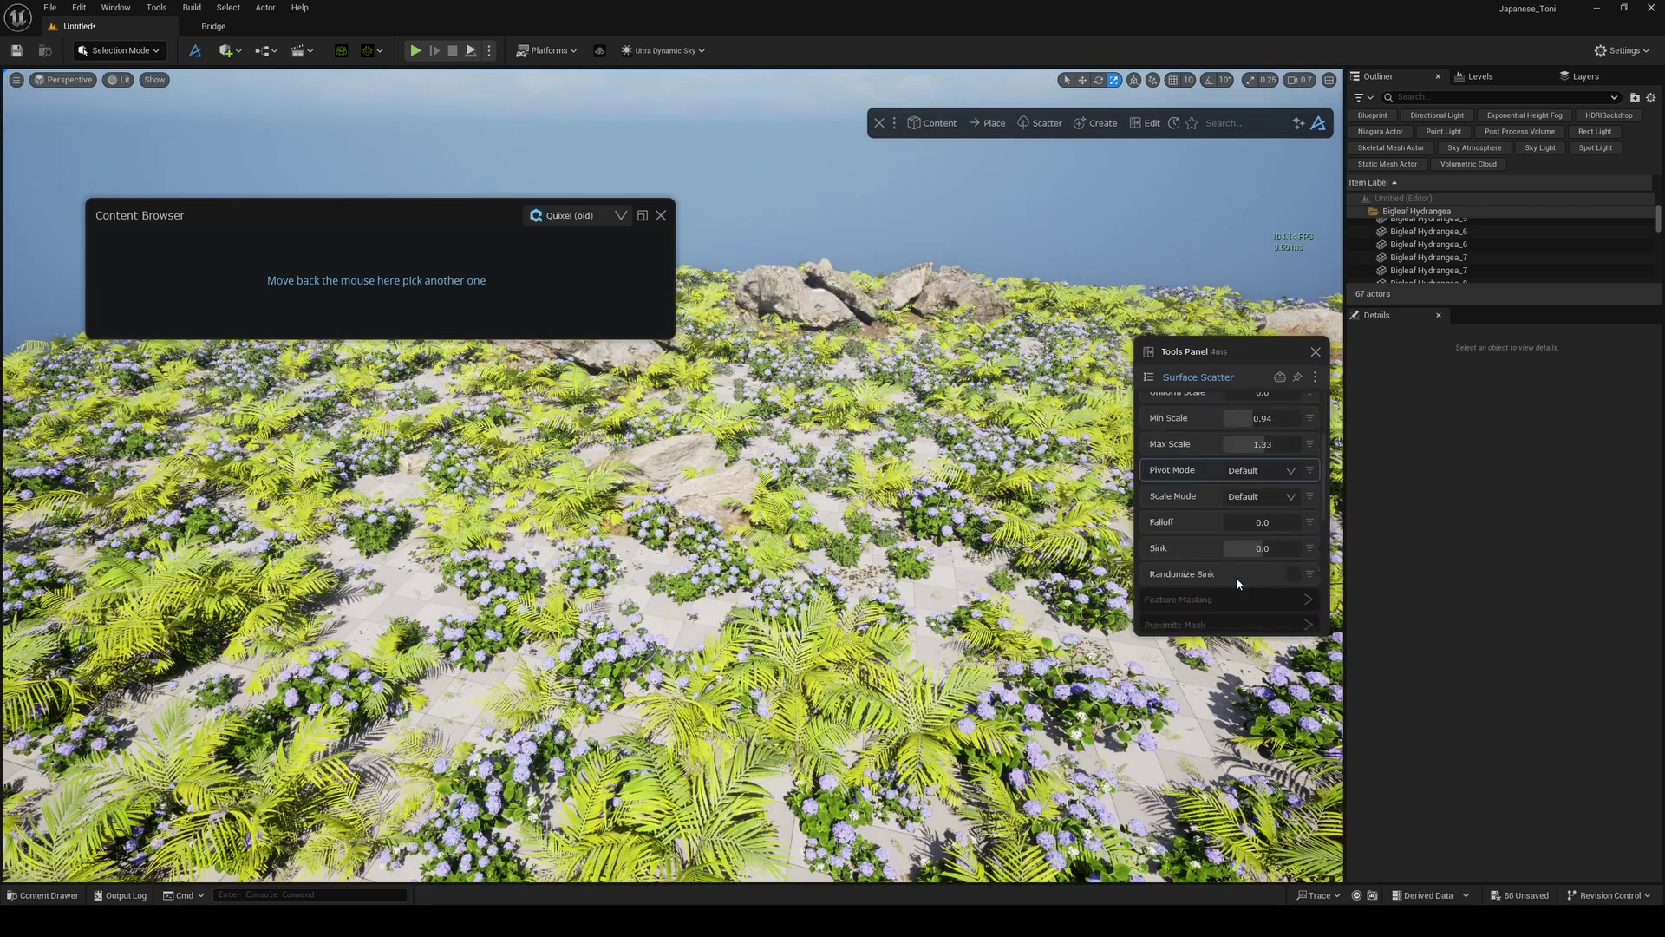
{"action": "scroll", "coordinate": [1224, 555], "scroll_direction": "up", "scroll_amount": 3}
{"action": "key", "text": "w"}
{"action": "right_click_drag", "start_coordinate": [1040, 503], "coordinate": [980, 521]}
{"action": "scroll", "coordinate": [1024, 538], "scroll_direction": "up", "scroll_amount": 1}
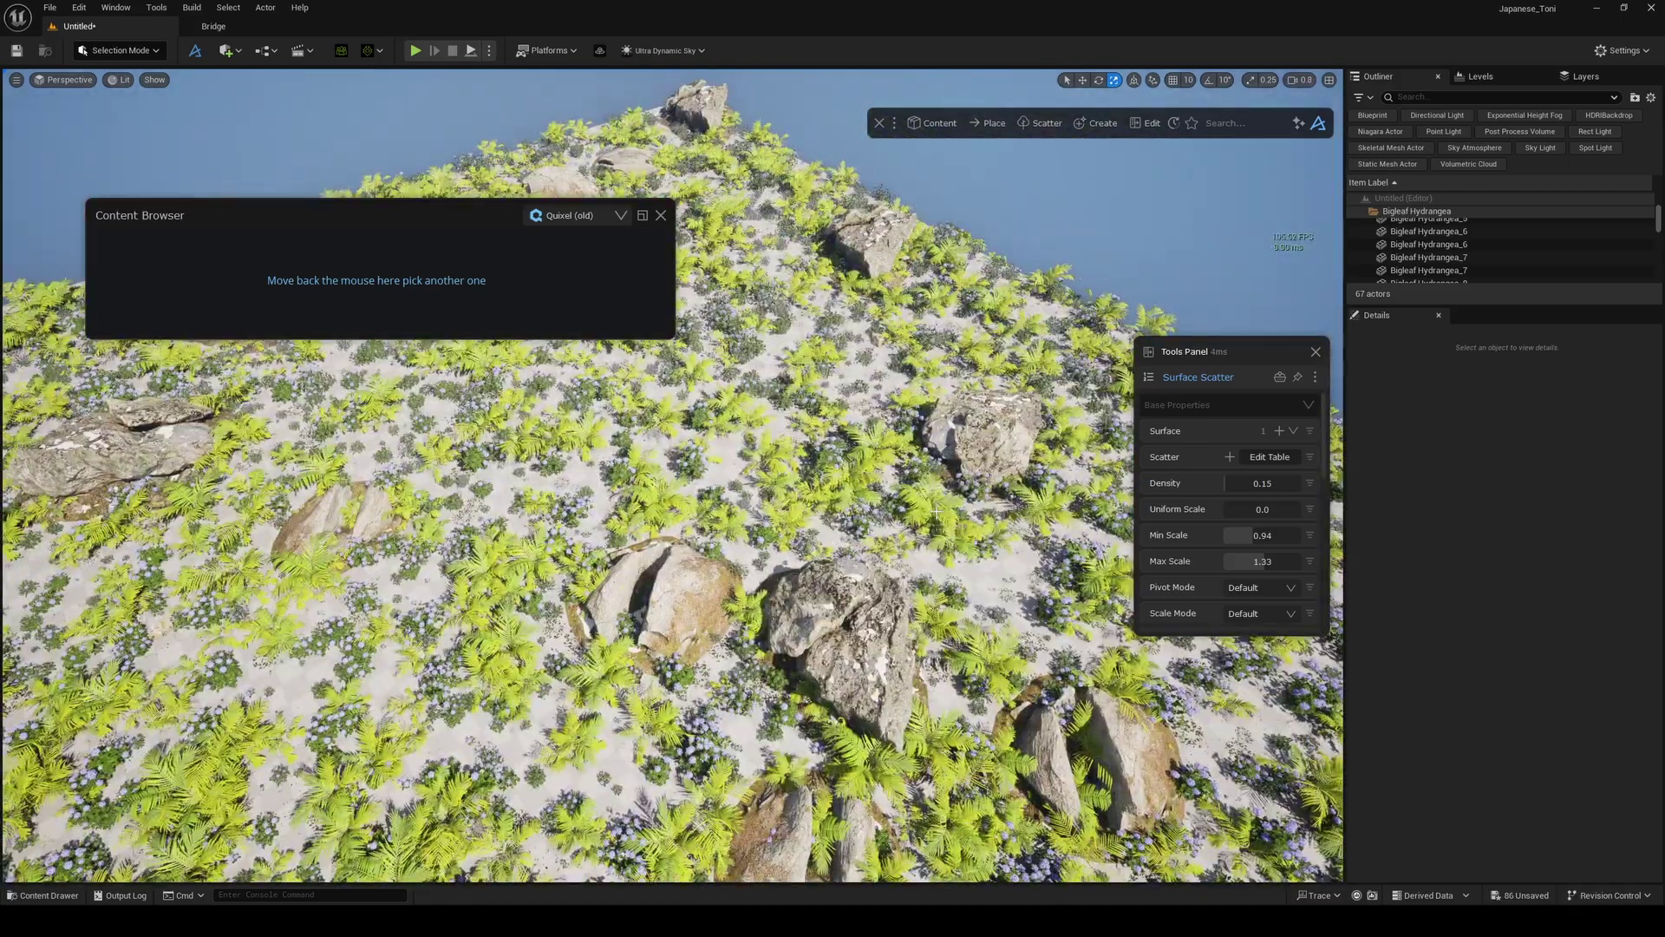
{"action": "key", "text": "w"}
{"action": "right_click_drag", "start_coordinate": [845, 596], "coordinate": [837, 495]}
{"action": "scroll", "coordinate": [843, 585], "scroll_direction": "up", "scroll_amount": 1}
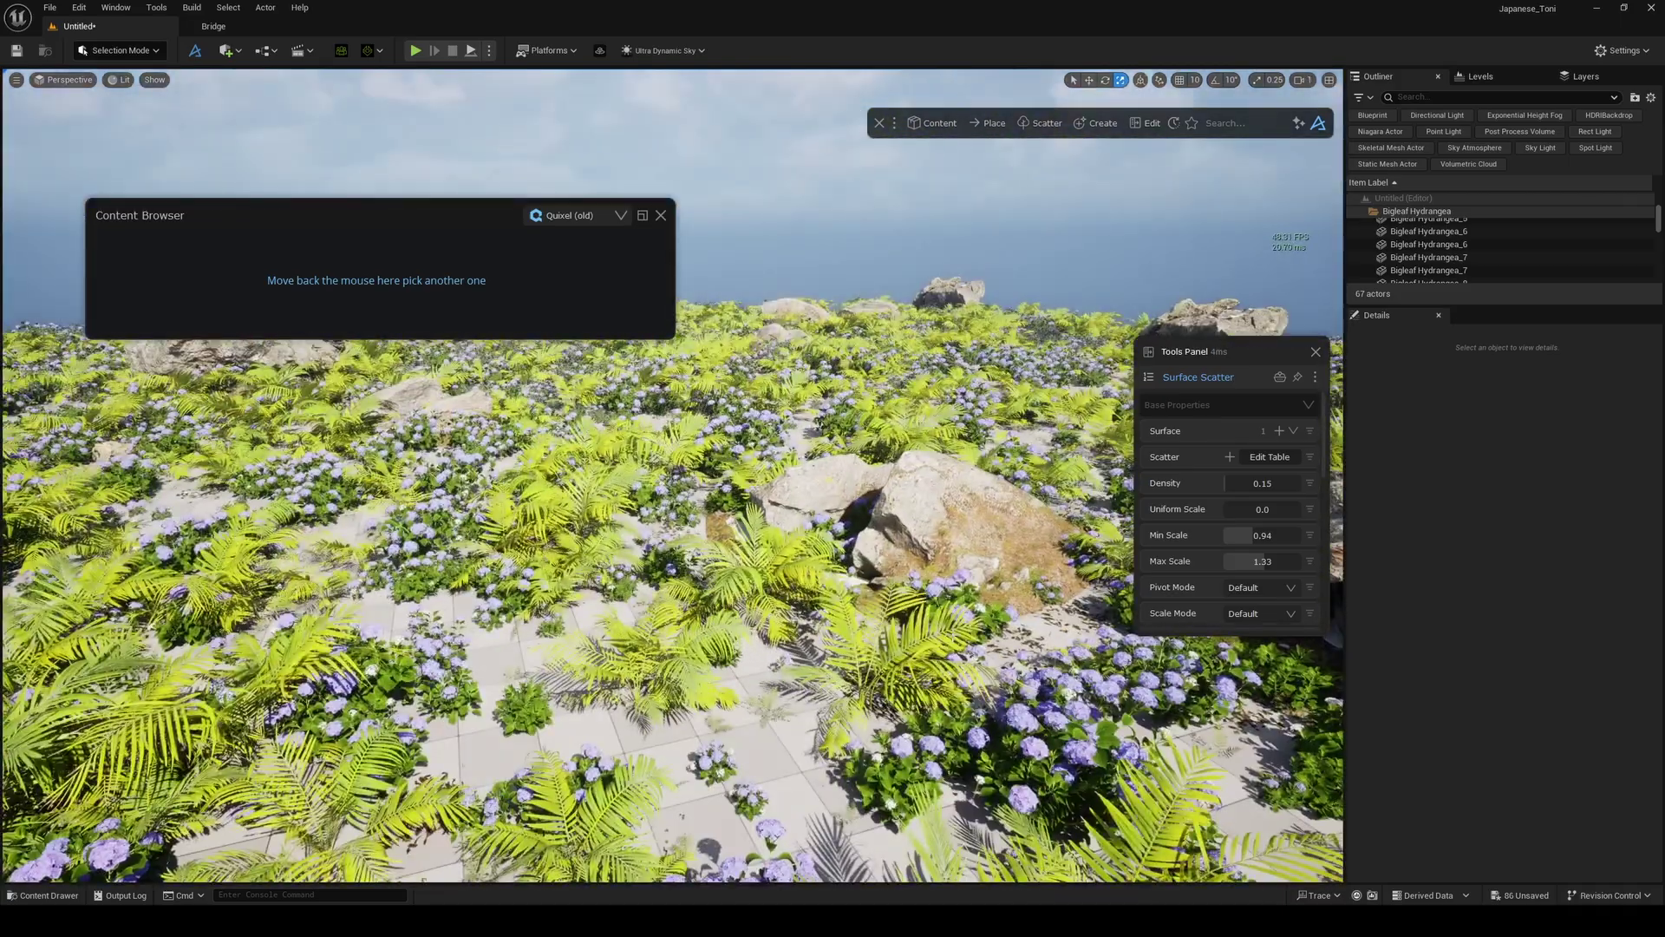
- Try a density of 0.25 on the boulder scatter and return it to 0.15
{"action": "left_click", "coordinate": [1231, 479]}
{"action": "type", "text": "0.25"}
{"action": "key", "text": "Return"}
{"action": "left_click", "coordinate": [1229, 480]}
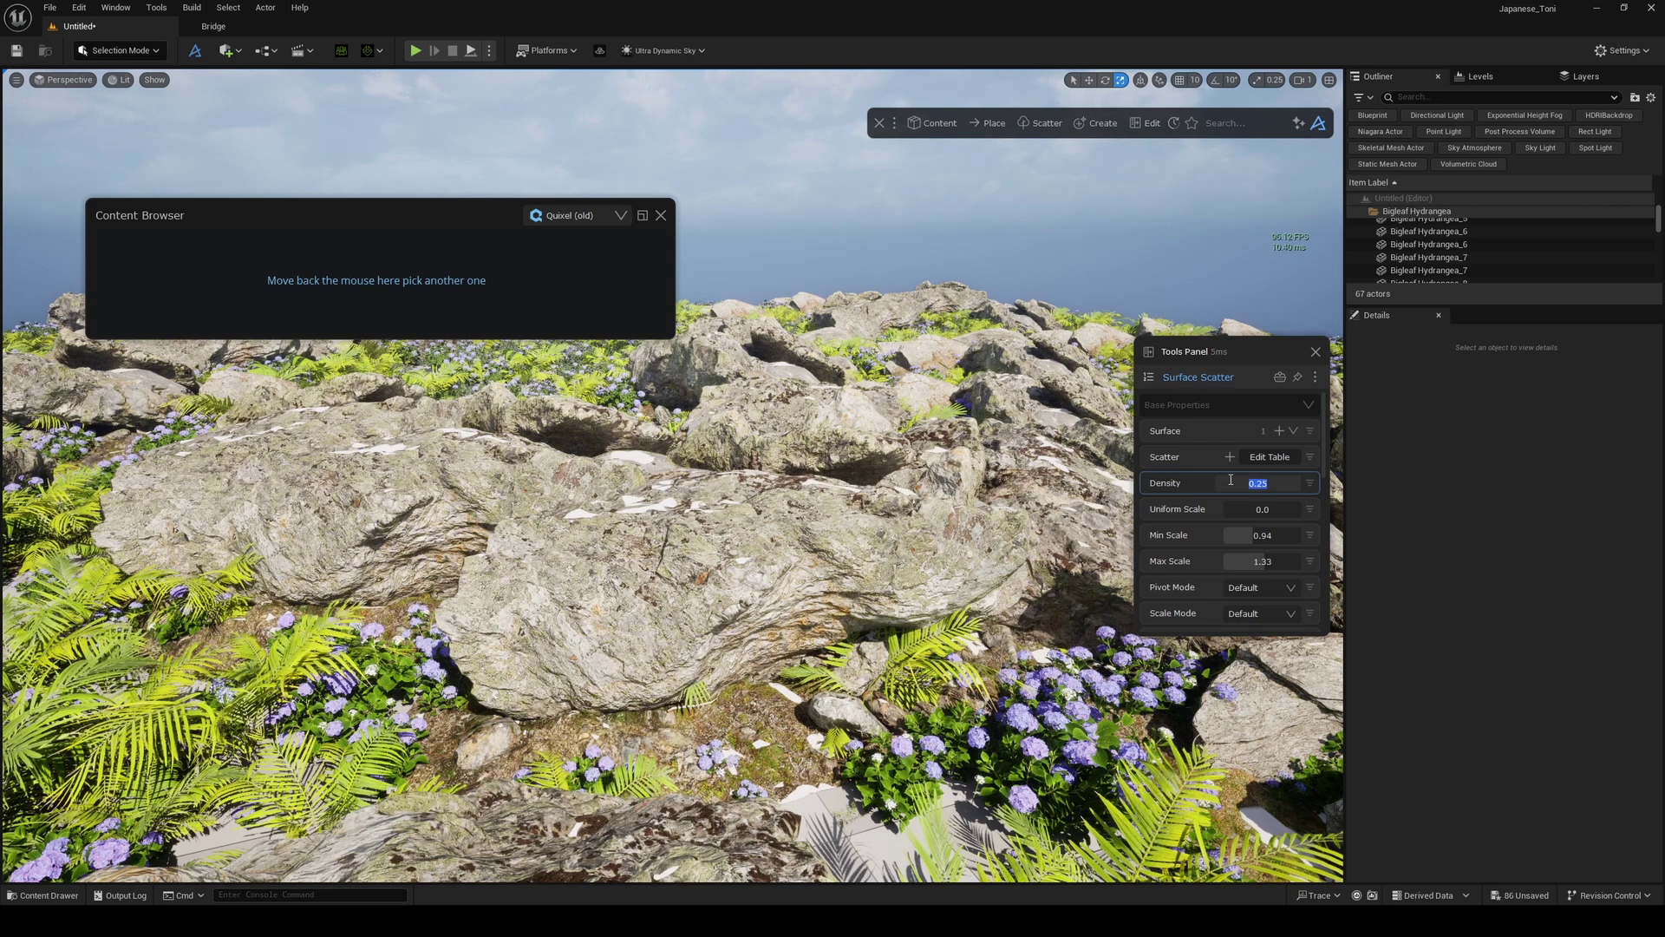
{"action": "type", "text": "0.15"}
{"action": "key", "text": "Return"}
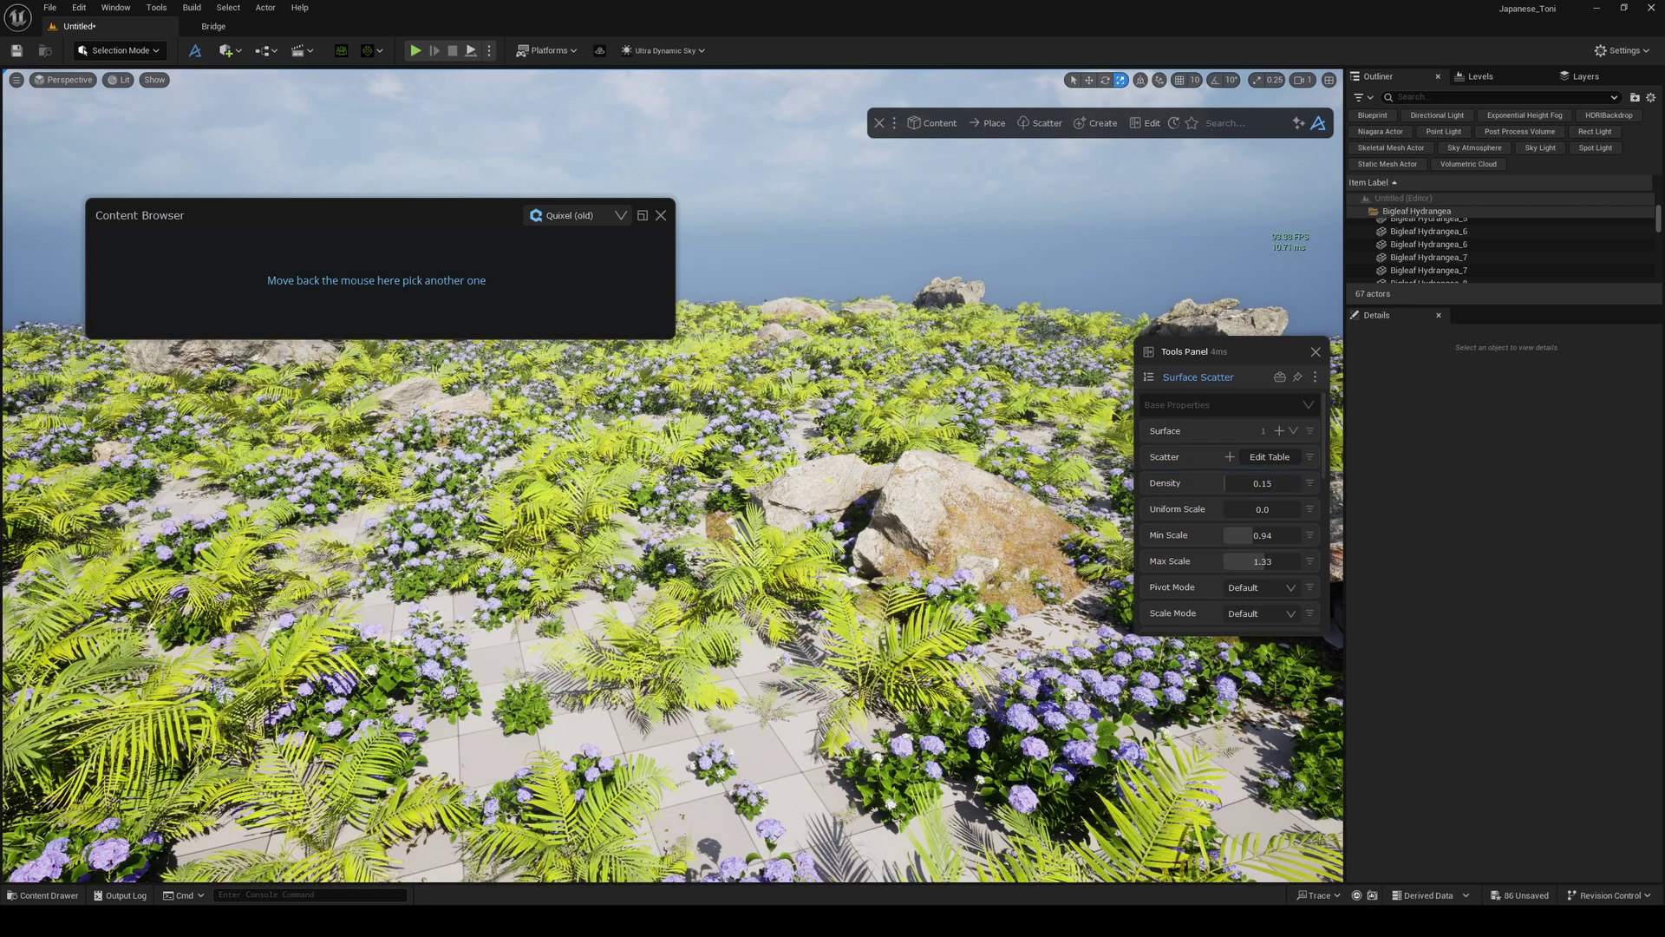
- Add an empty entry to the Proximity Table in the fern scatter's Proximity Mask settings
{"action": "left_click", "coordinate": [753, 565]}
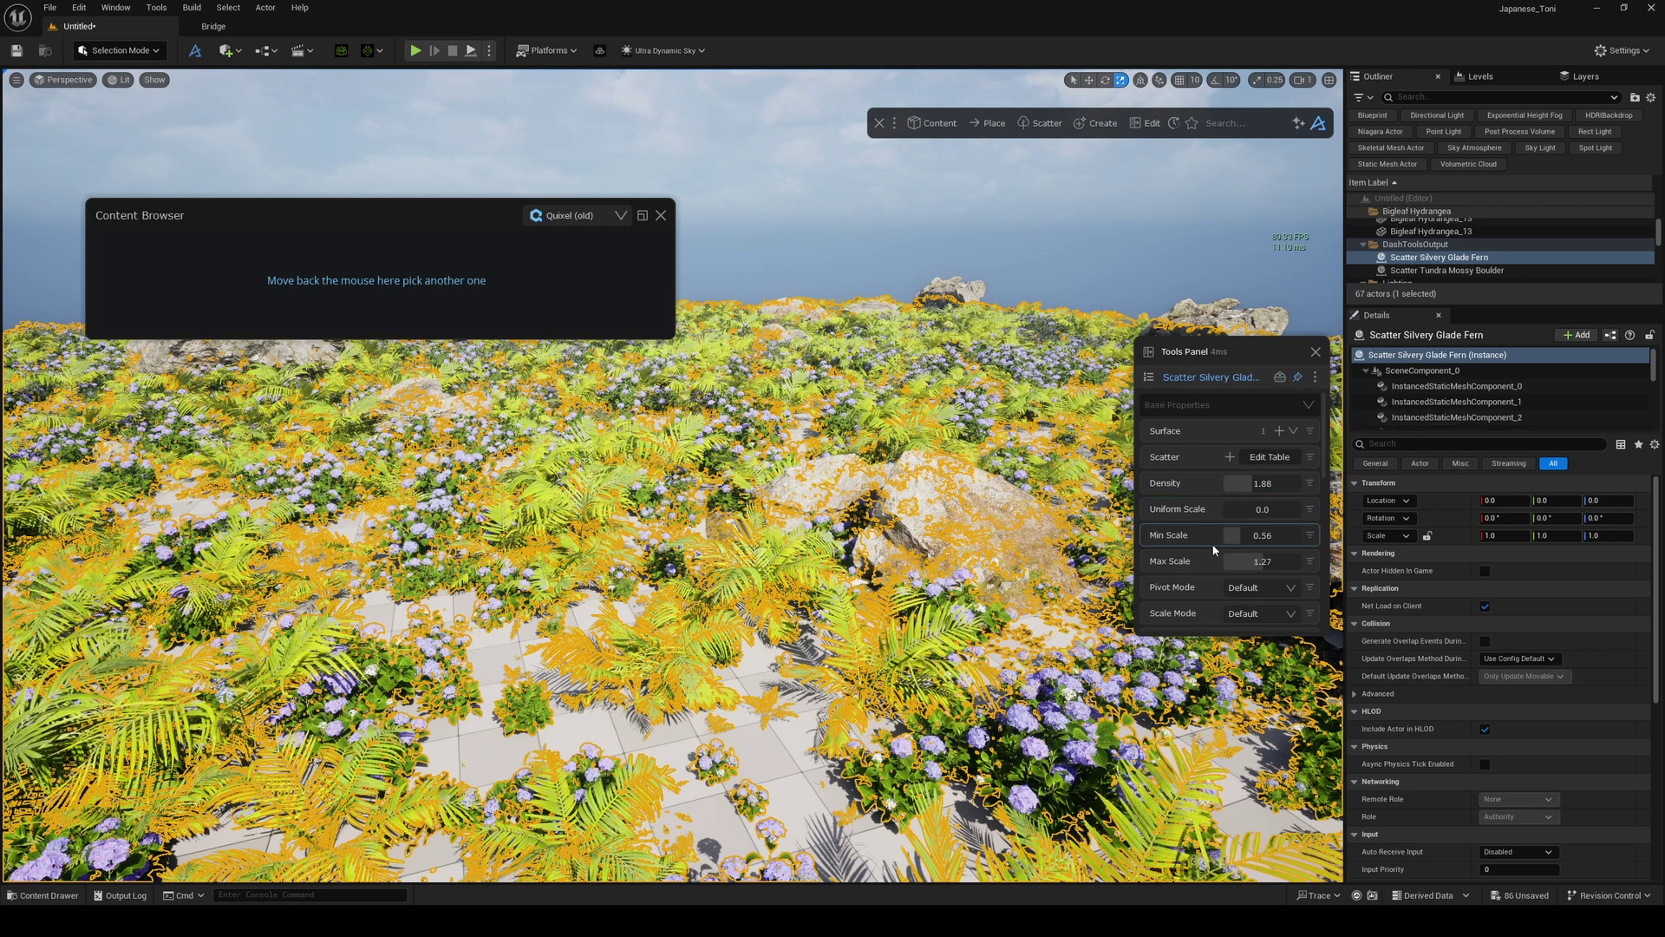
{"action": "scroll", "coordinate": [1215, 548], "scroll_direction": "down", "scroll_amount": 5}
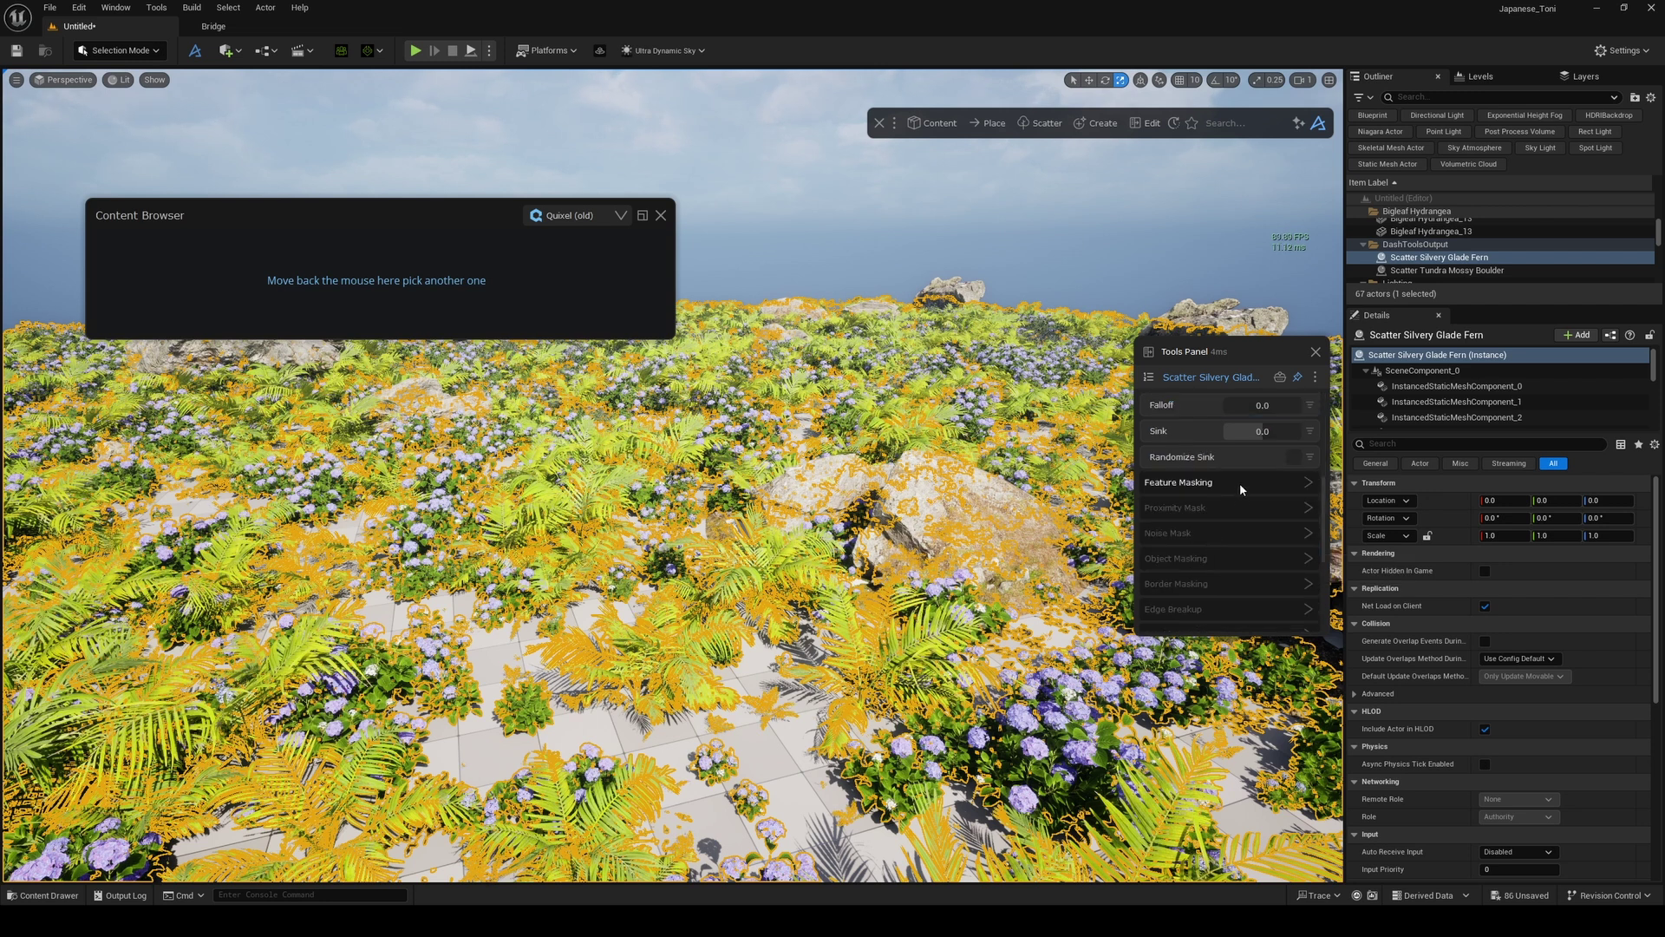
{"action": "left_click", "coordinate": [1244, 506]}
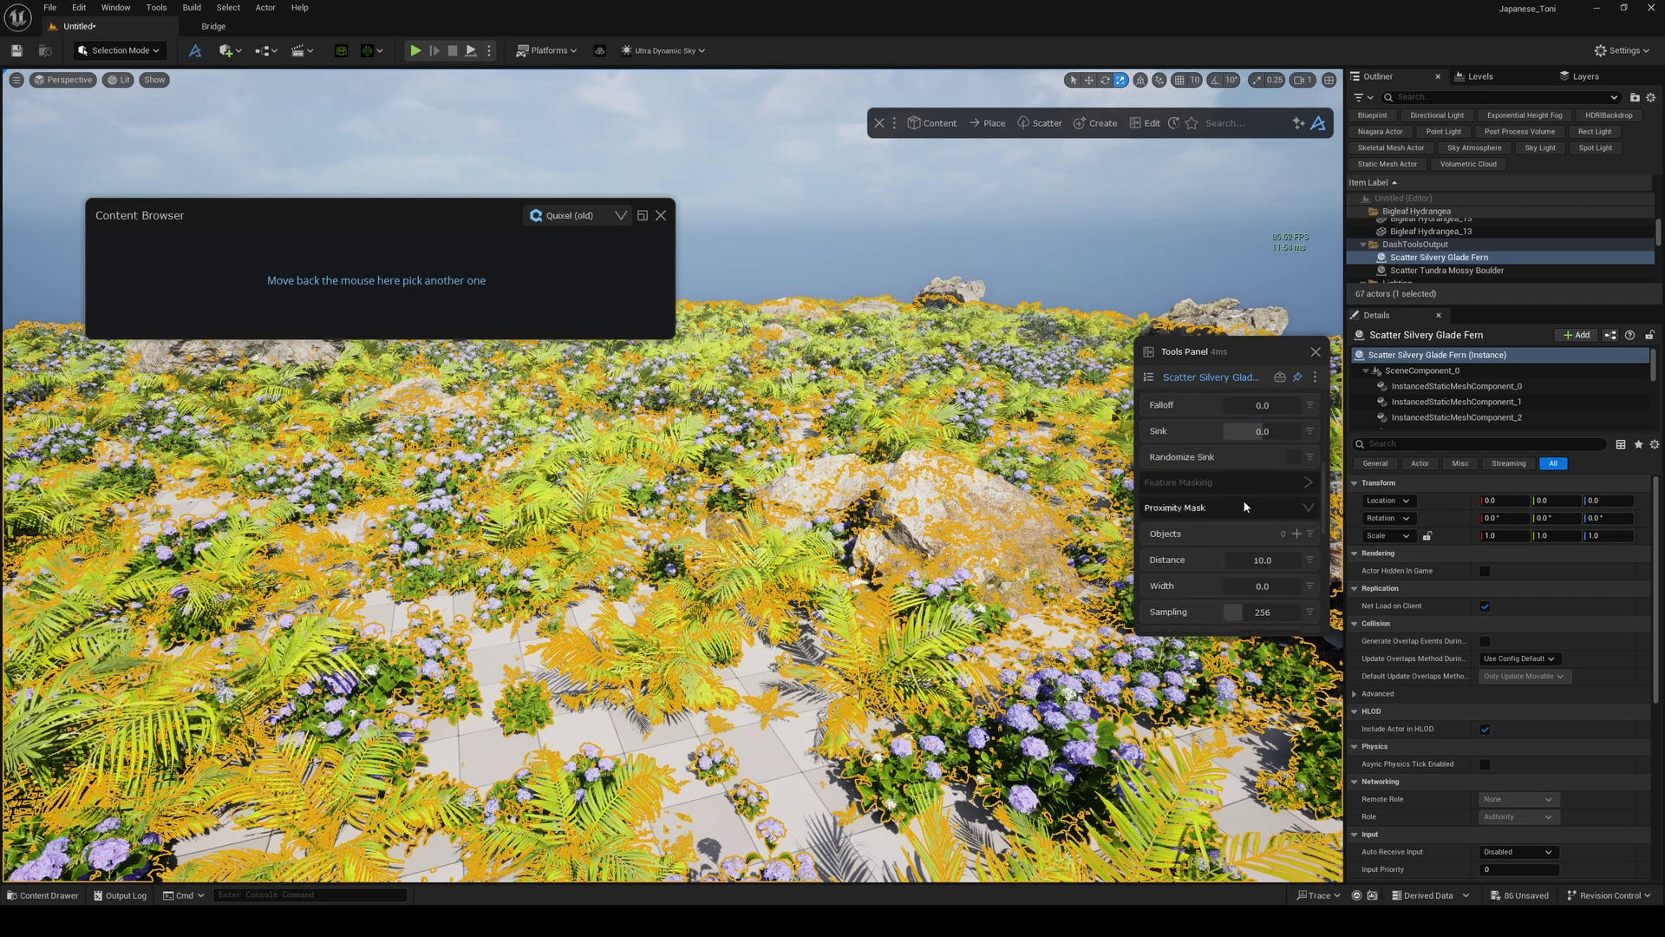
{"action": "scroll", "coordinate": [1244, 512], "scroll_direction": "down", "scroll_amount": 3}
{"action": "left_click", "coordinate": [1269, 521]}
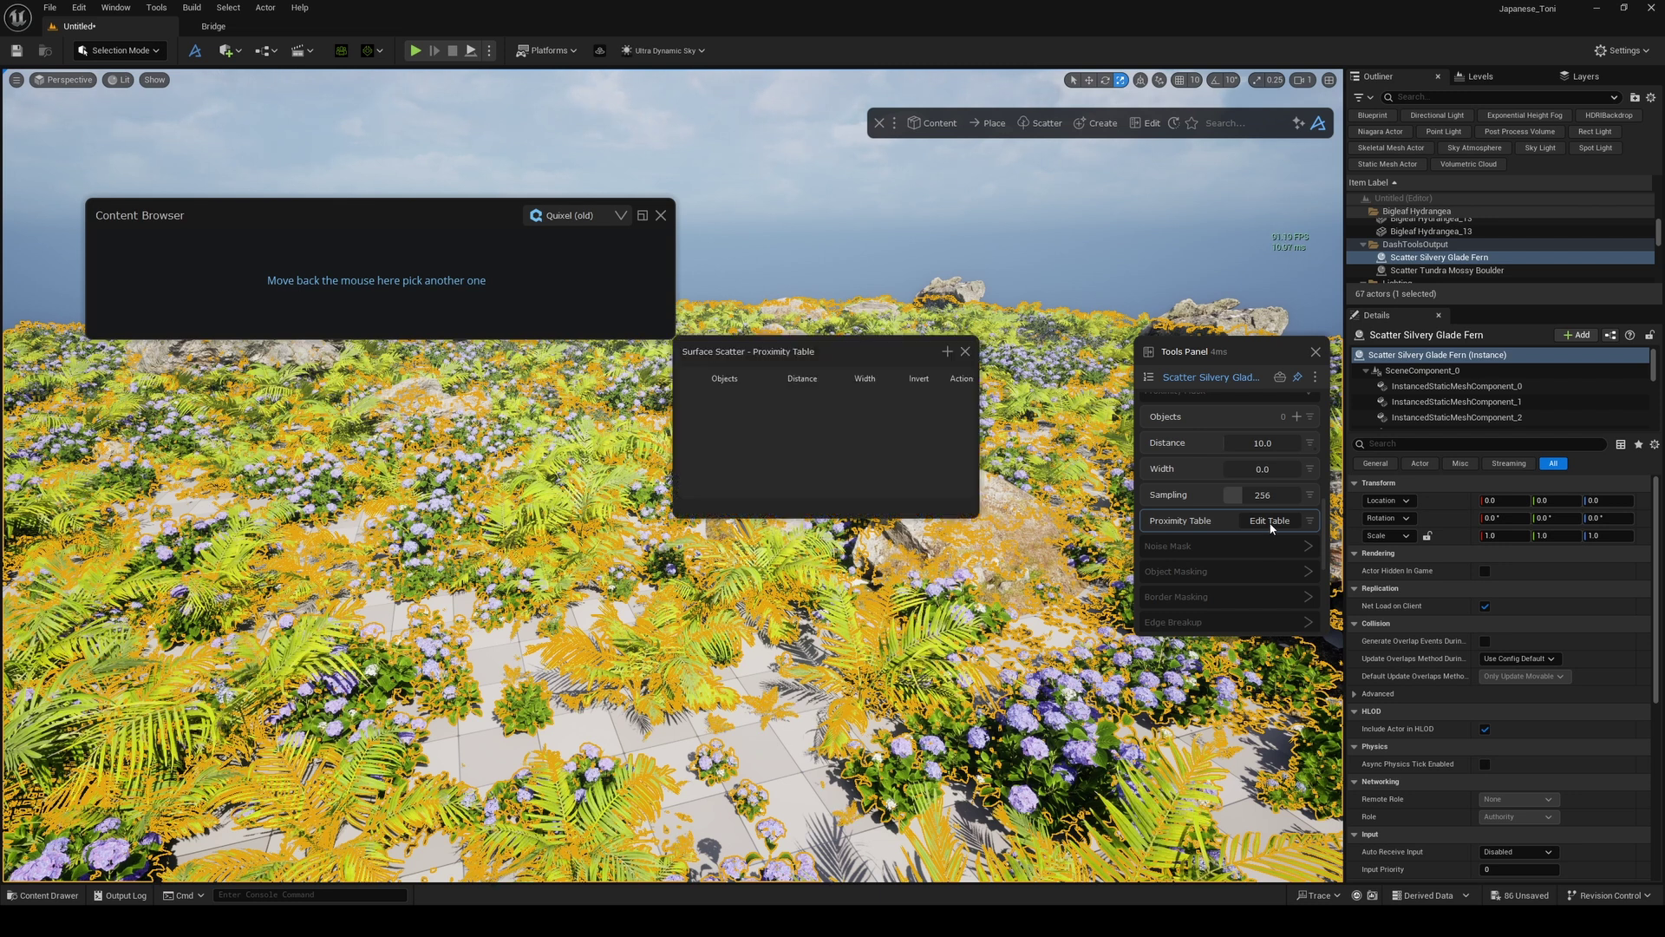
{"action": "left_click", "coordinate": [947, 352]}
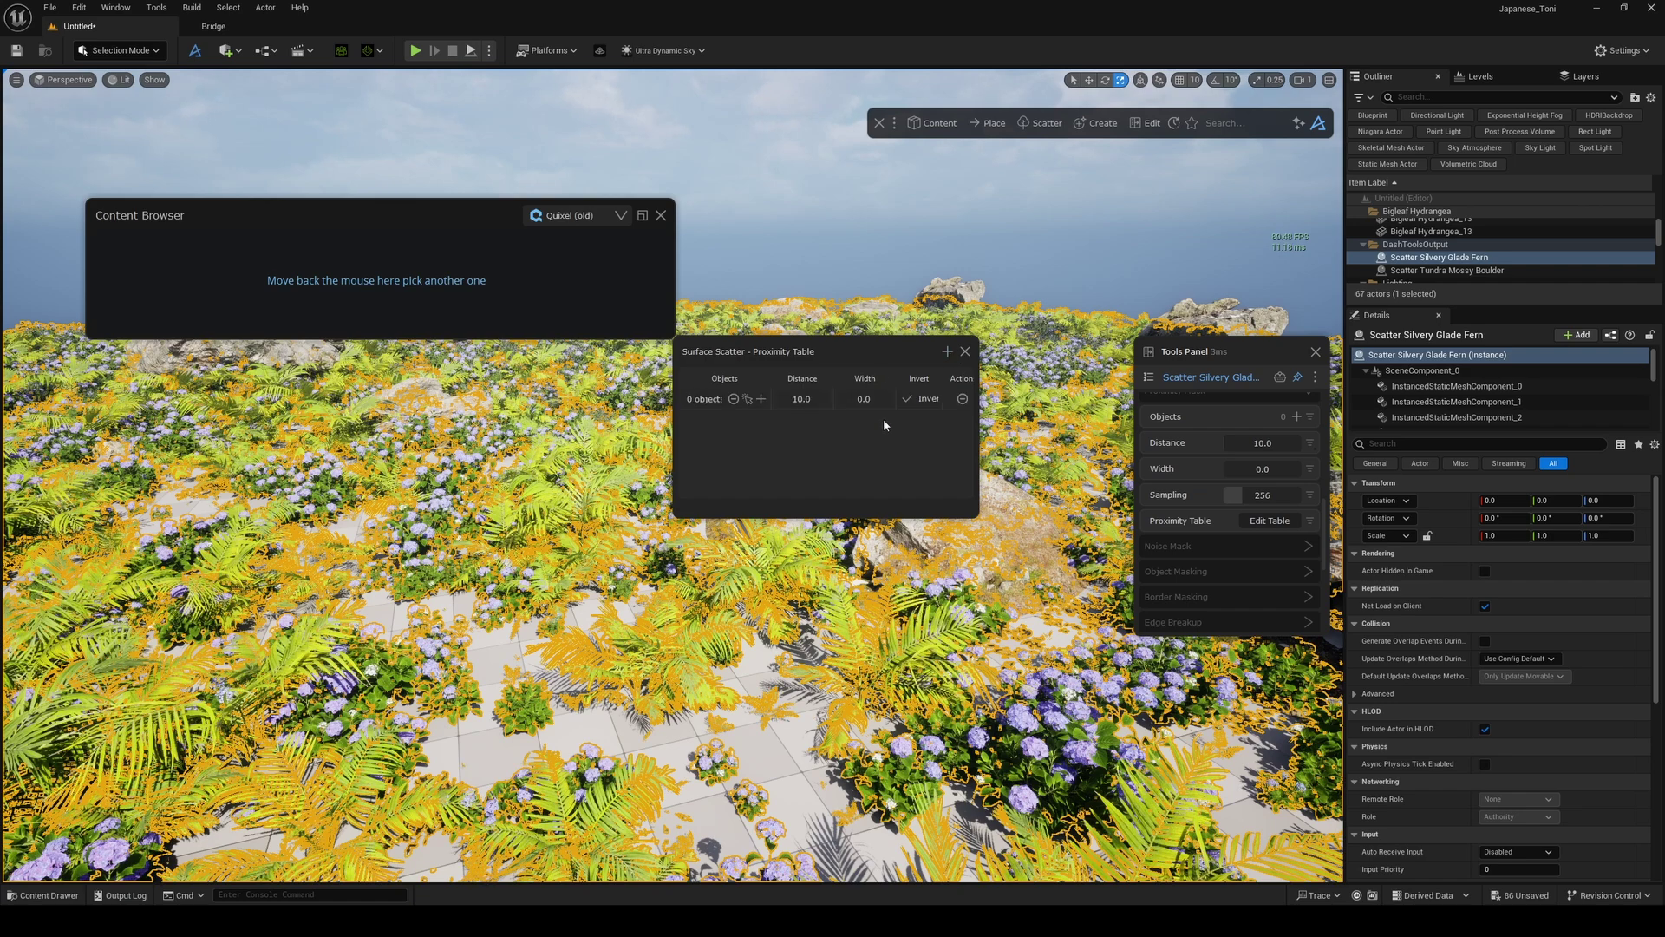
- Assign the Scatter Tundra Mossy Boulder actor as the object of the new Proximity Table entry
{"action": "key", "text": "w"}
{"action": "right_click_drag", "start_coordinate": [956, 583], "coordinate": [936, 616]}
{"action": "left_click", "coordinate": [1051, 585]}
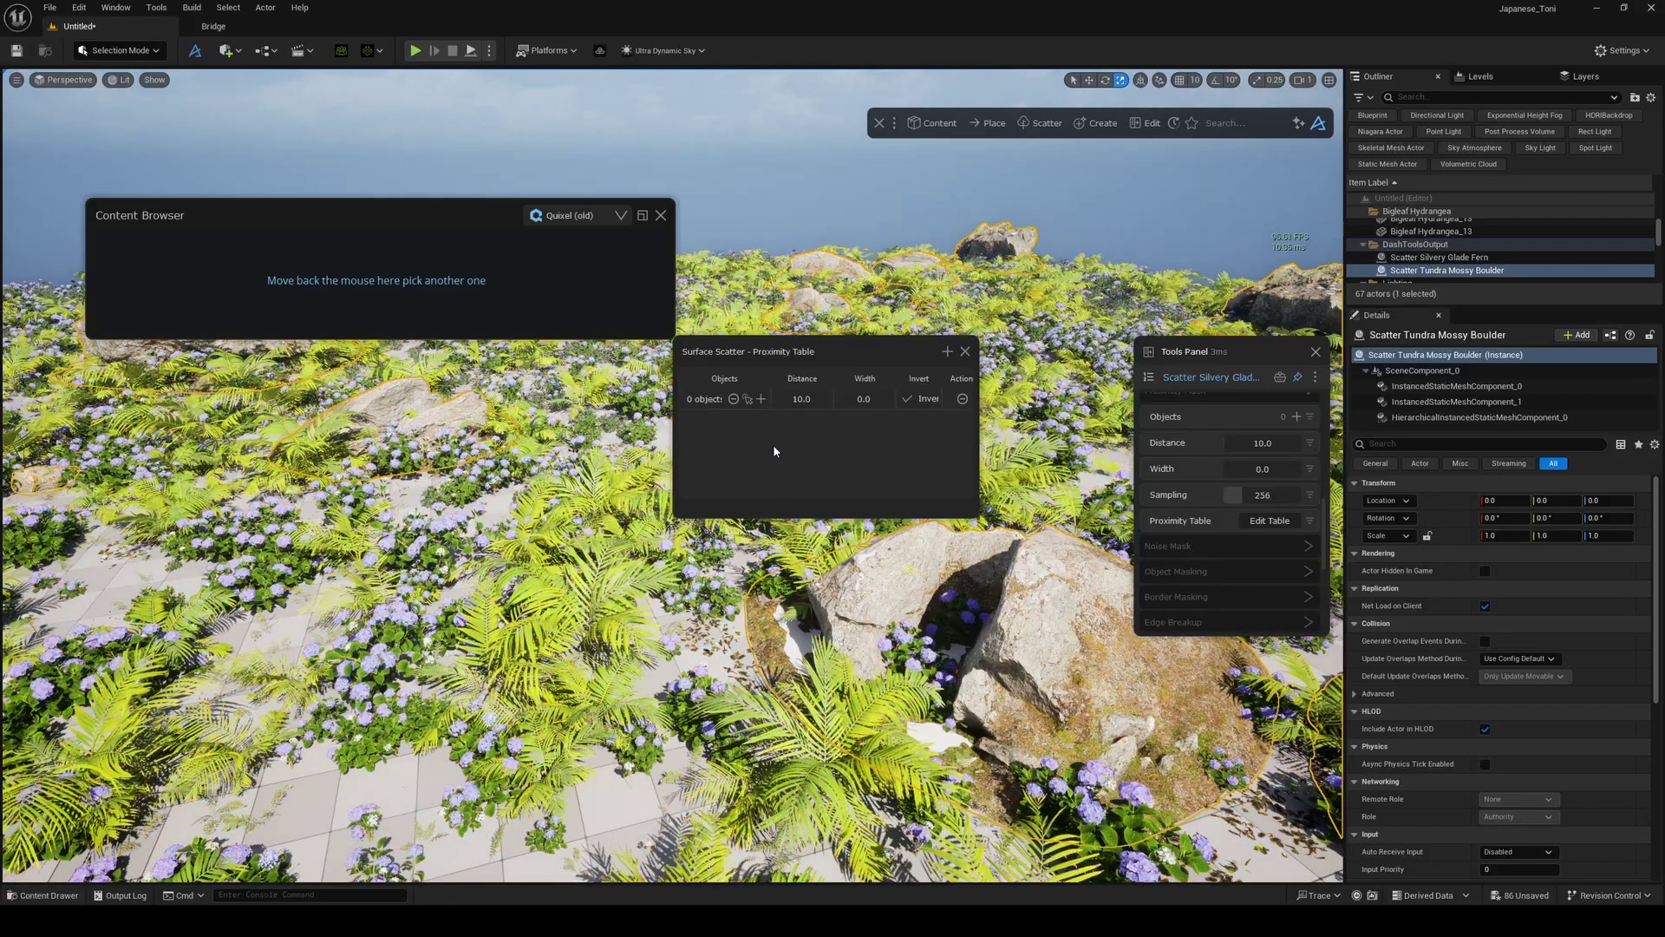
{"action": "left_click", "coordinate": [761, 398]}
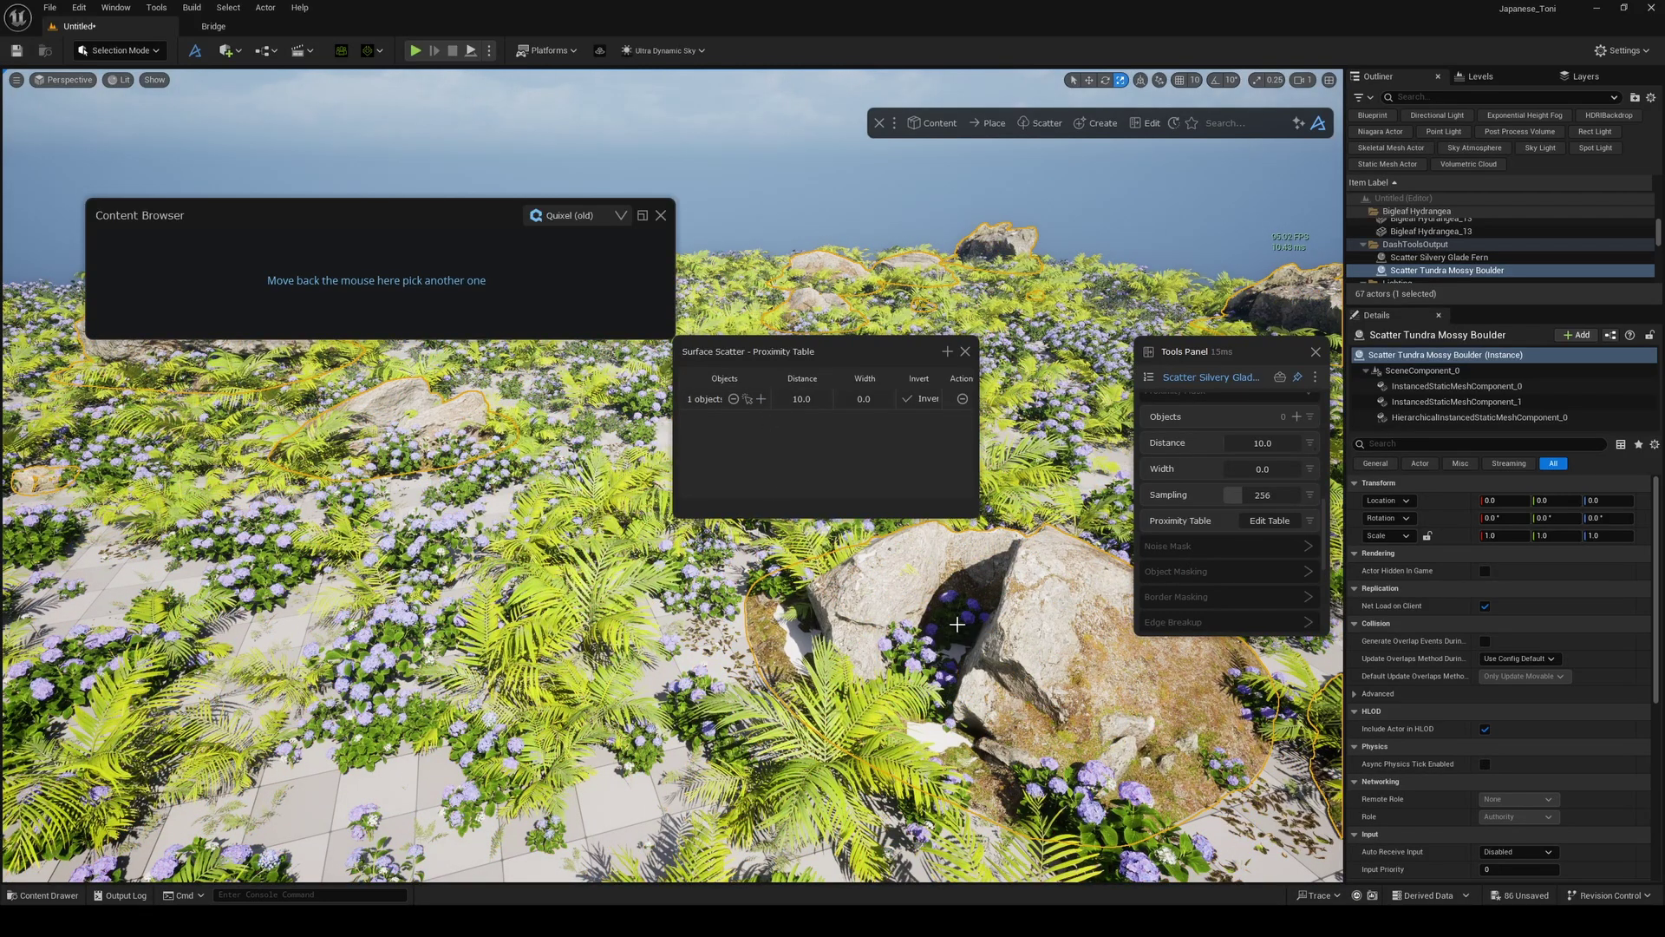
- Set the boulder entry's distance in the Proximity Table to 200
{"action": "key", "text": "d"}
{"action": "right_click_drag", "start_coordinate": [888, 665], "coordinate": [887, 648]}
{"action": "key", "text": "s"}
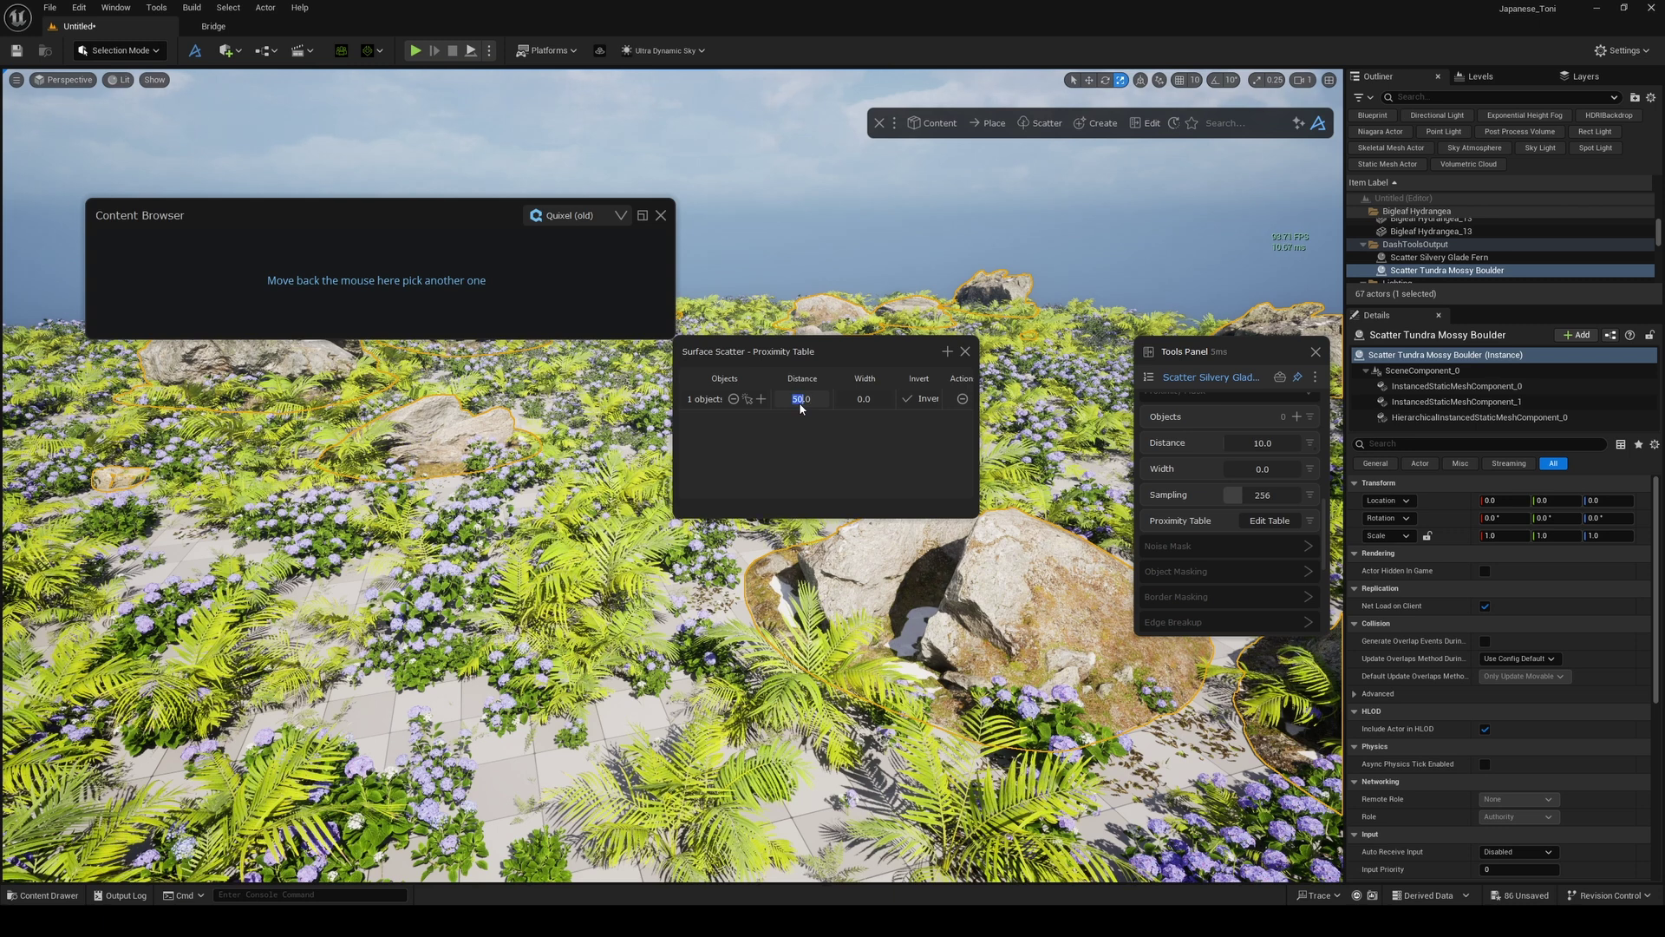
{"action": "type", "text": "0"}
{"action": "key", "text": "Return"}
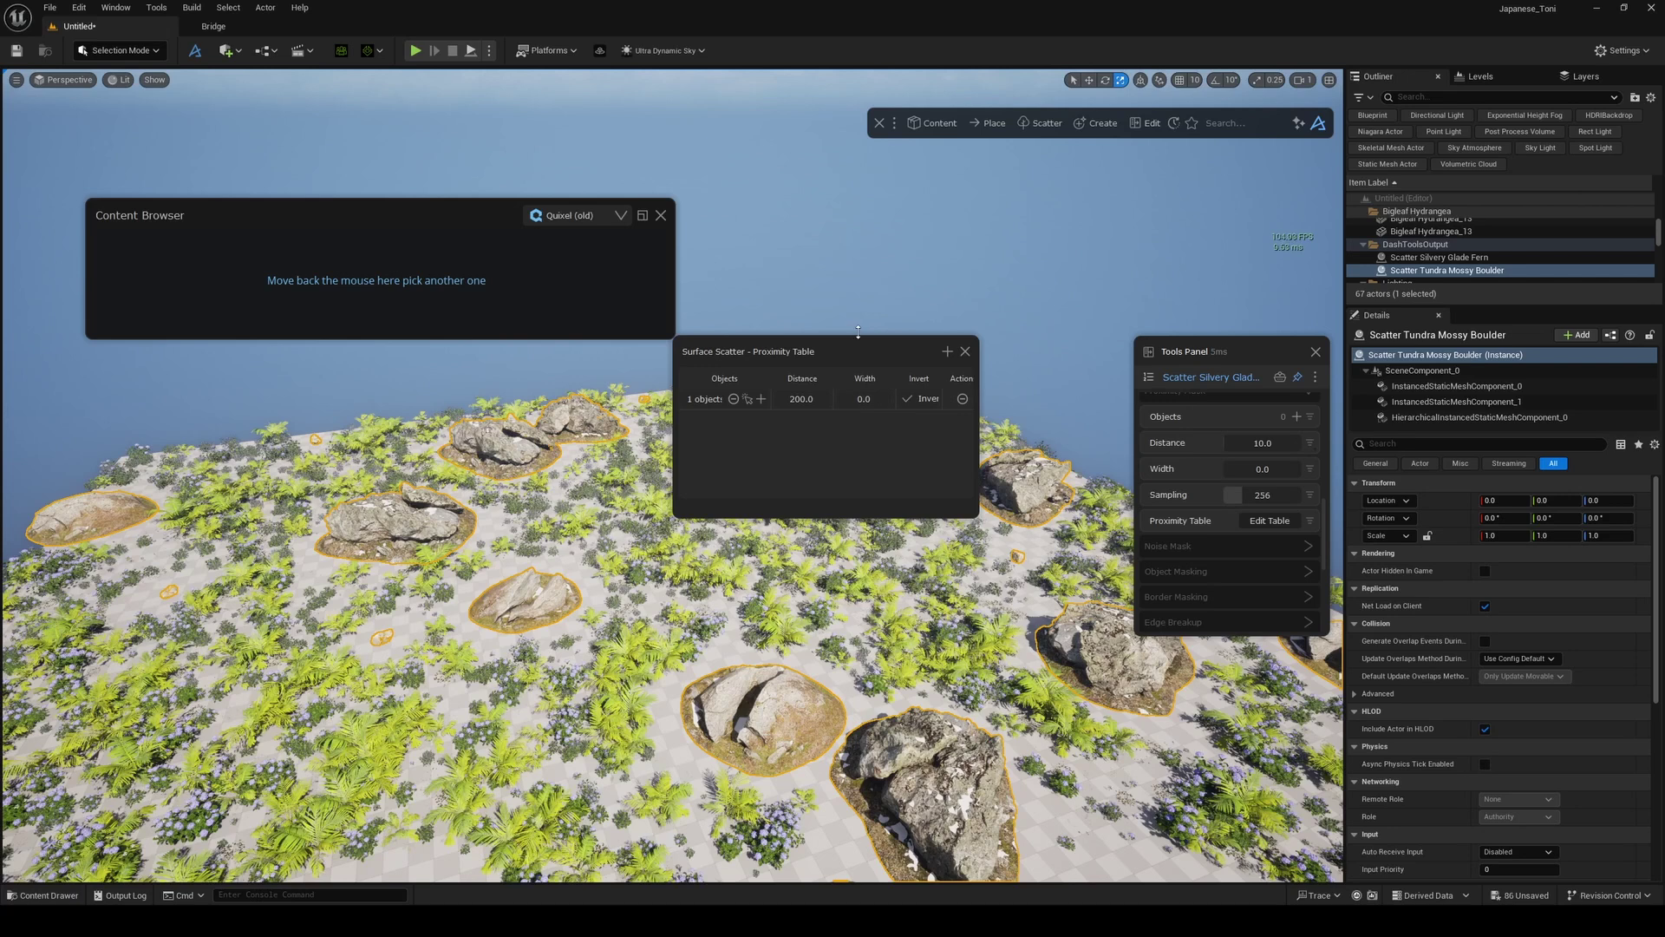
- Set the boulder entry's distance in the Proximity Table to 250 and close the content browser
{"action": "left_click_drag", "start_coordinate": [865, 347], "coordinate": [1156, 191]}
{"action": "left_click_drag", "start_coordinate": [351, 215], "coordinate": [258, 152]}
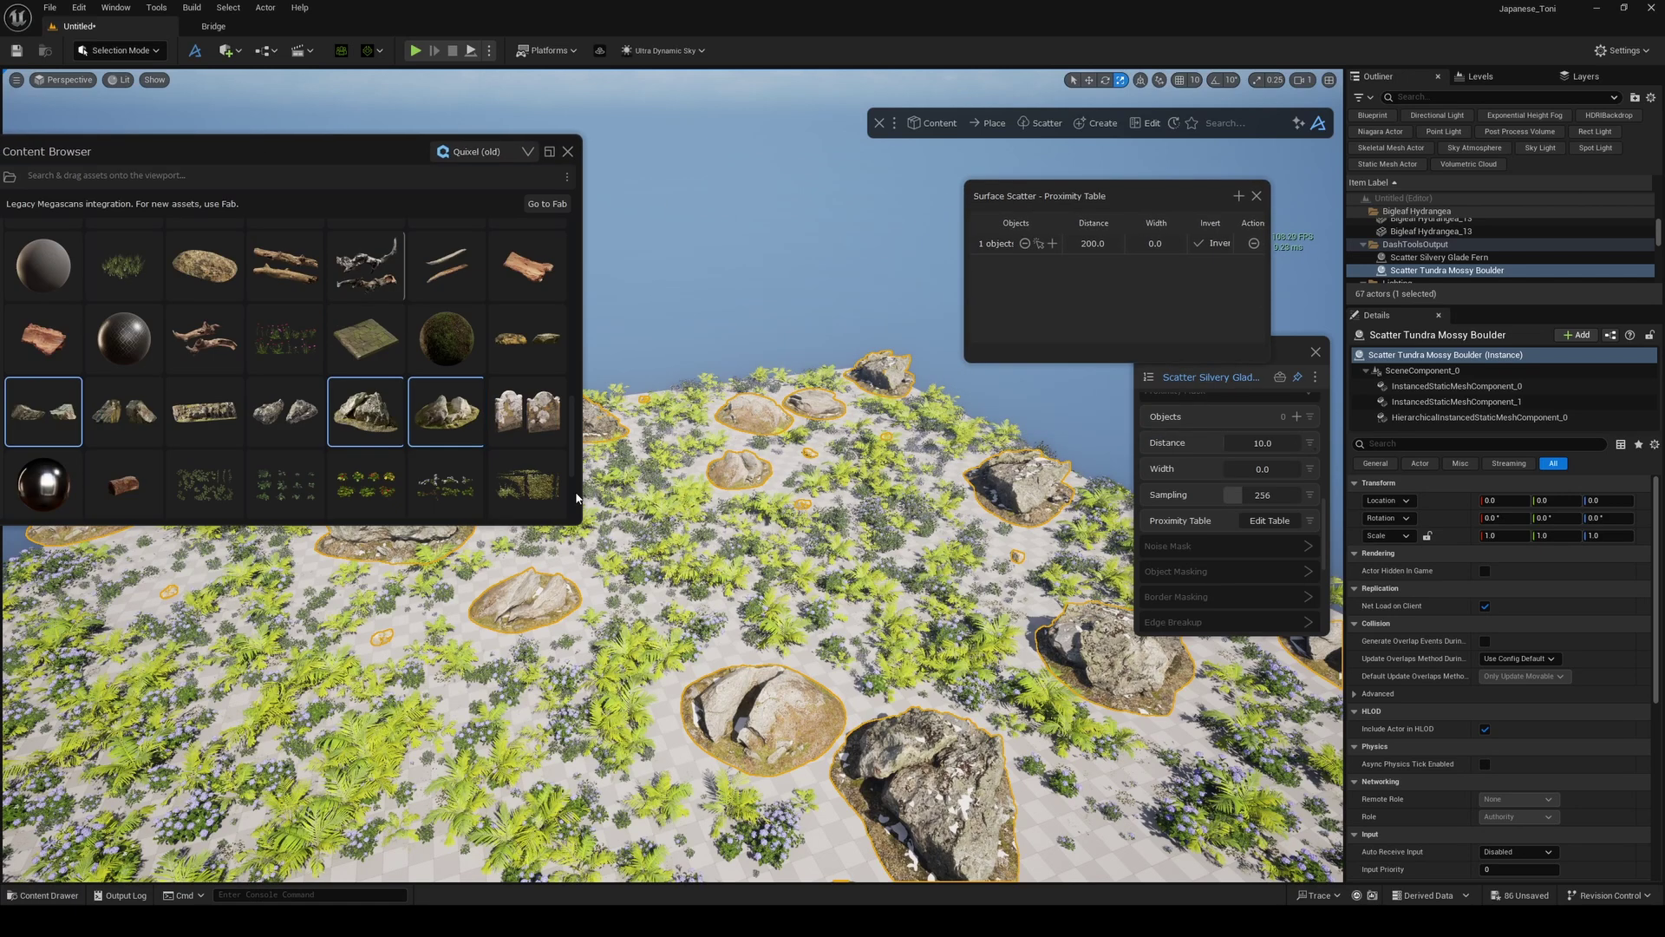
{"action": "right_click_drag", "start_coordinate": [682, 520], "coordinate": [633, 583]}
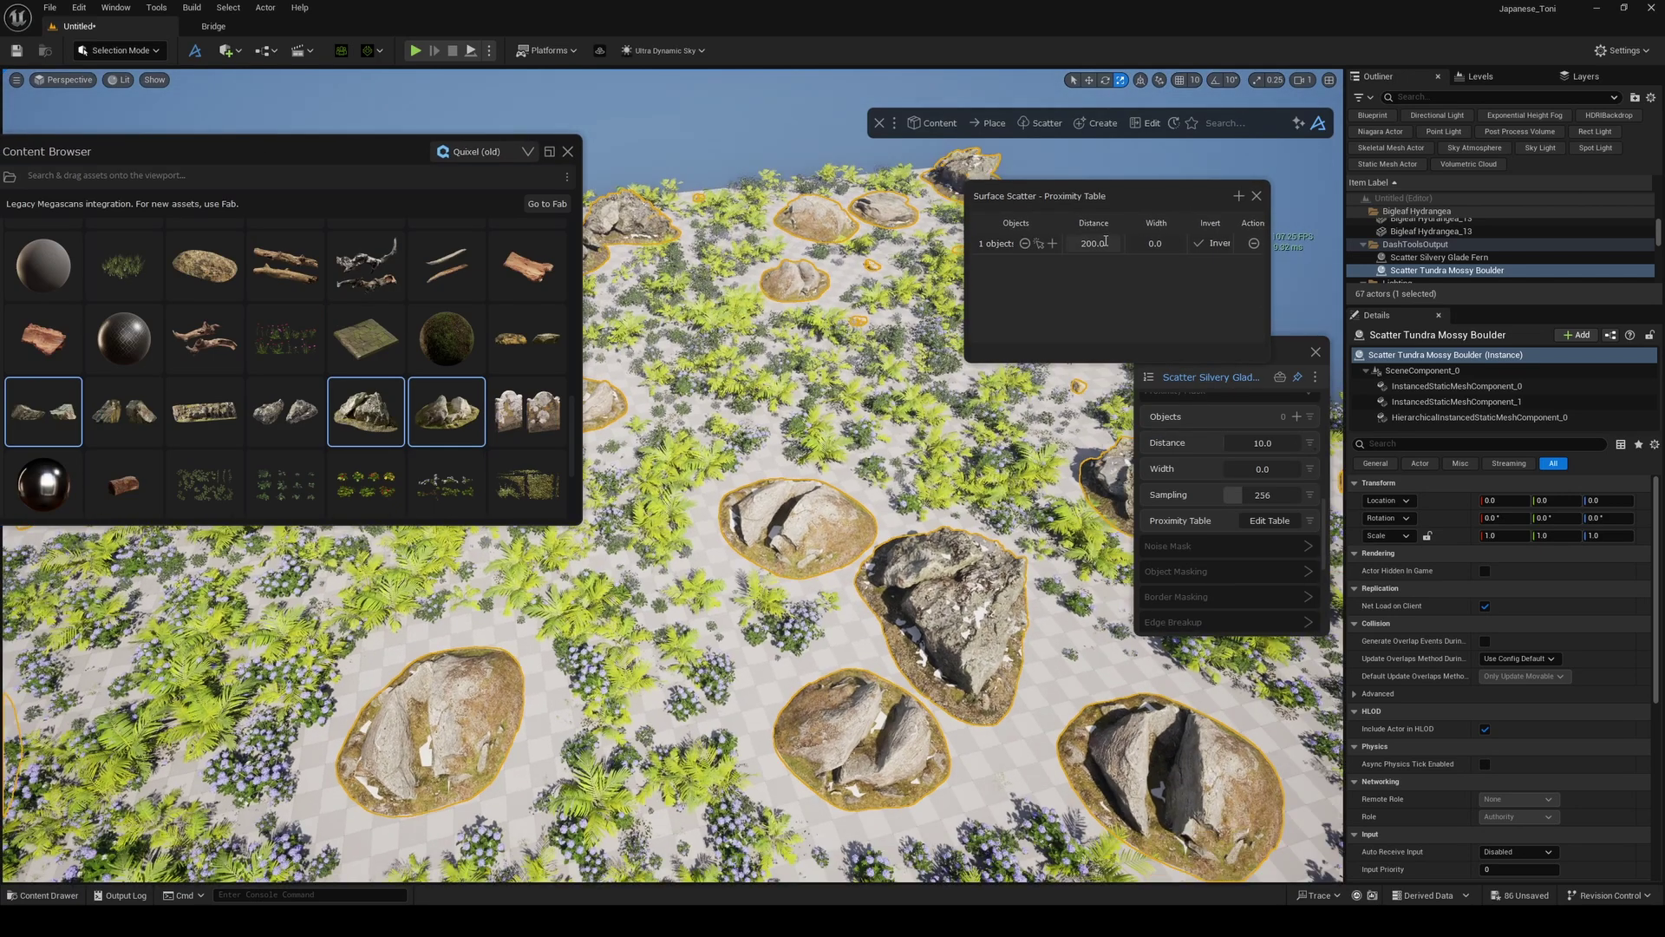
{"action": "type", "text": "250"}
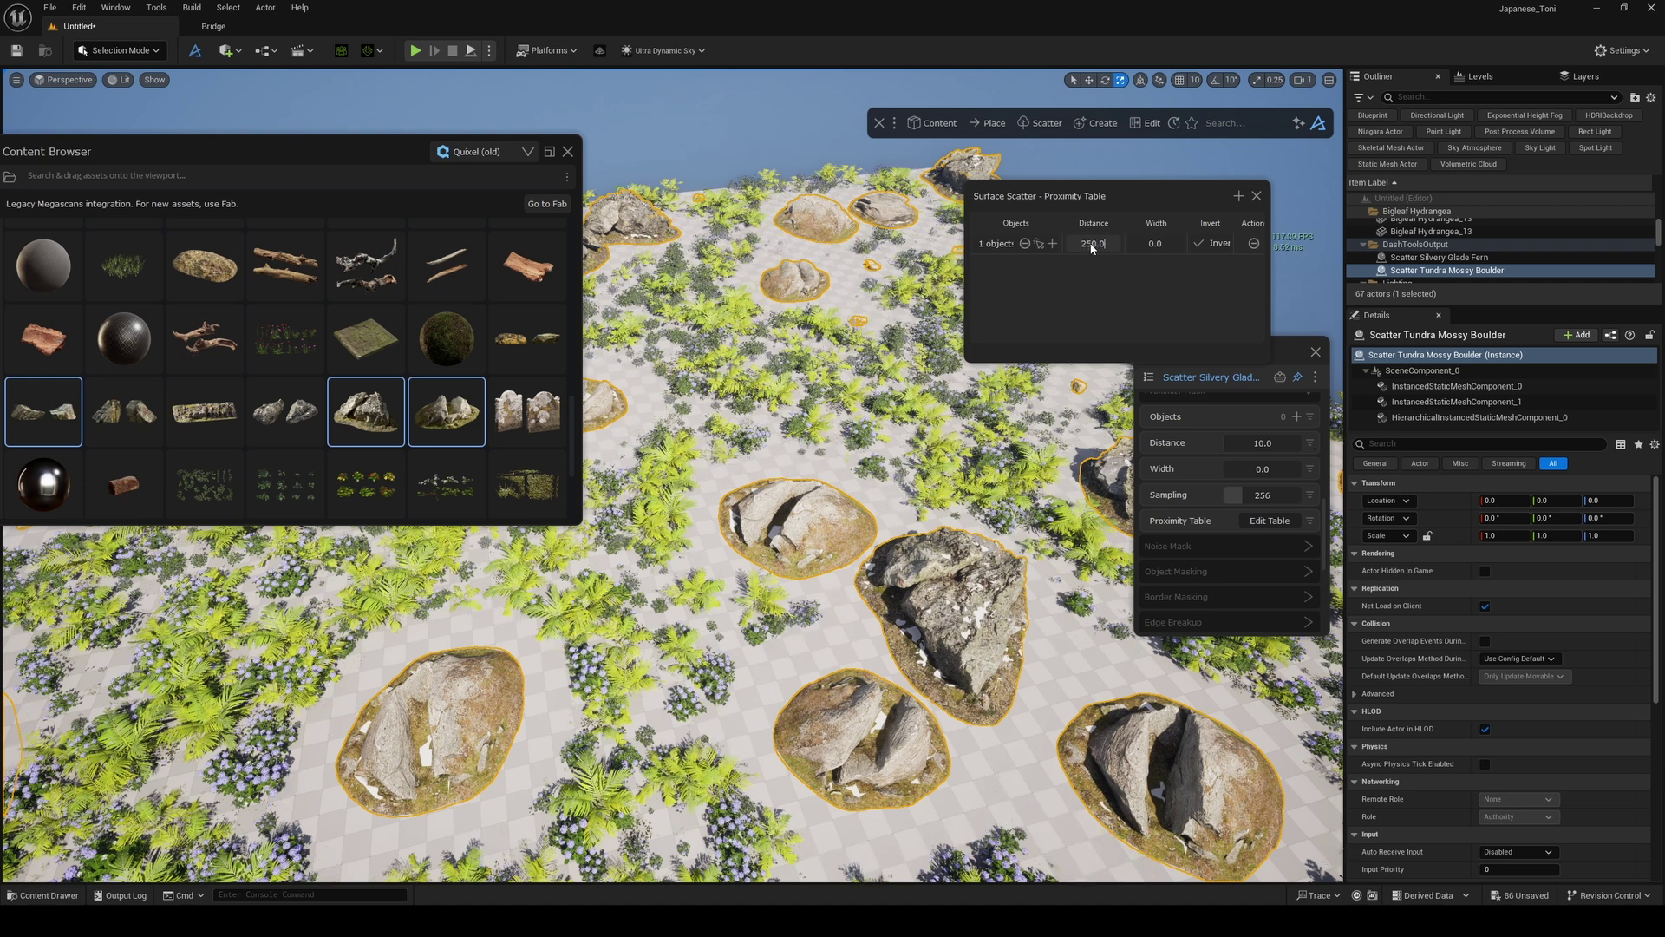
{"action": "left_click", "coordinate": [568, 151]}
{"action": "right_click_drag", "start_coordinate": [572, 173], "coordinate": [612, 200]}
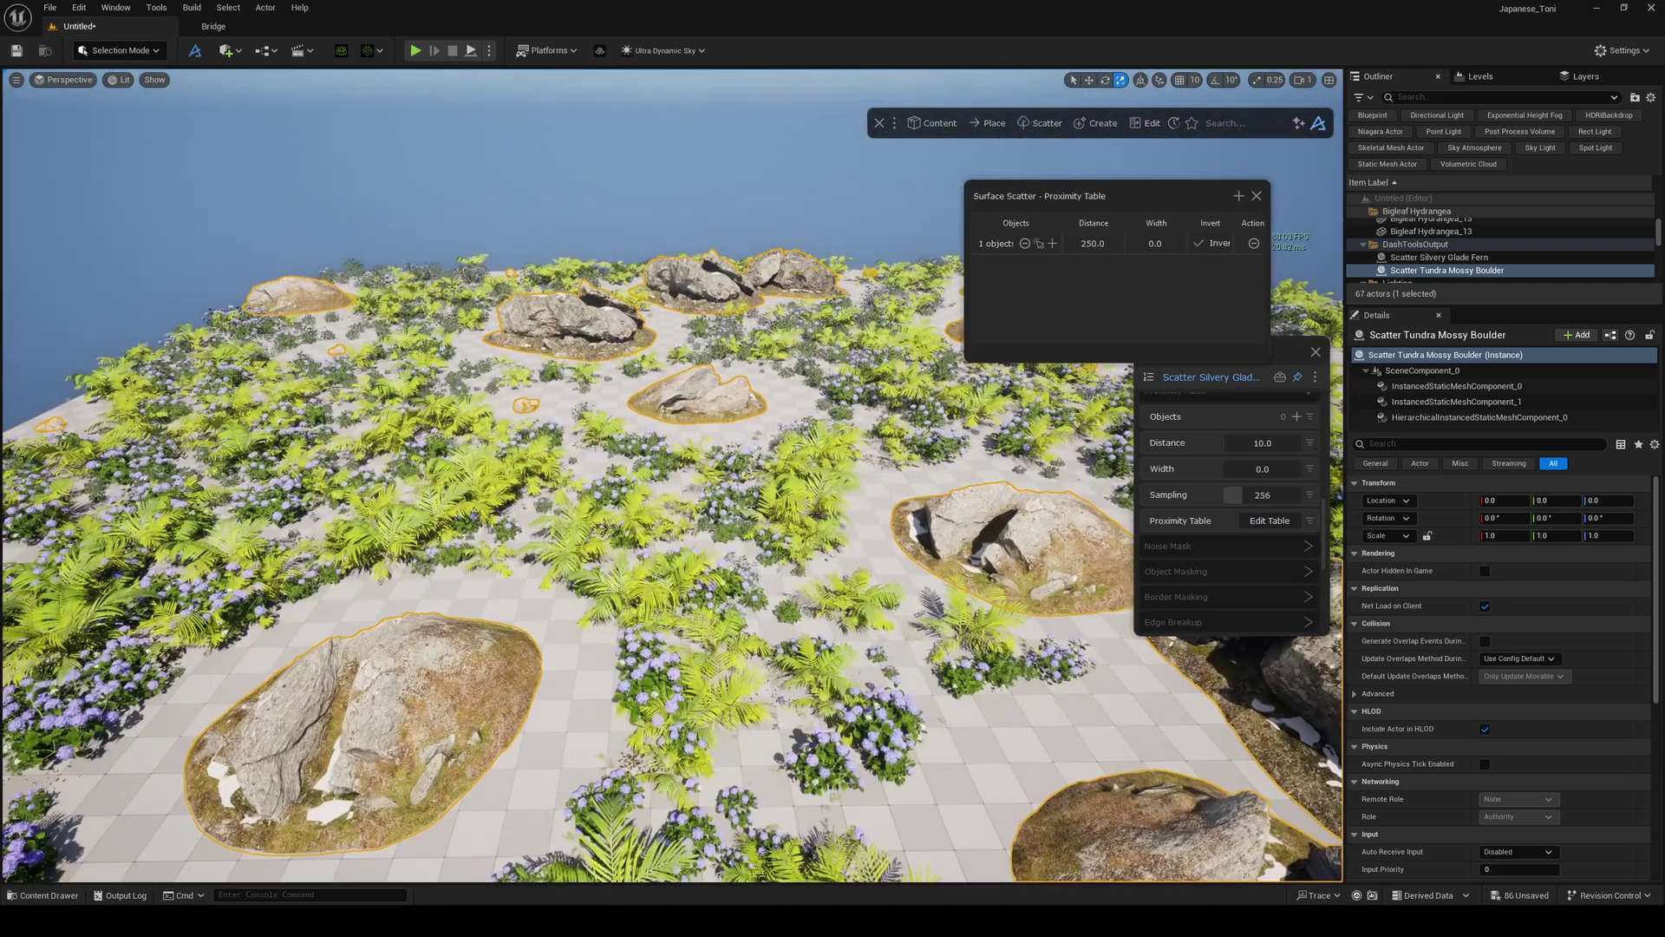
- Set the density of the Silvery Glade Fern scatter to 3.0
{"action": "scroll", "coordinate": [1224, 503], "scroll_direction": "up", "scroll_amount": 5}
{"action": "left_click_drag", "start_coordinate": [1245, 485], "coordinate": [1275, 482]}
{"action": "right_click_drag", "start_coordinate": [868, 520], "coordinate": [953, 470]}
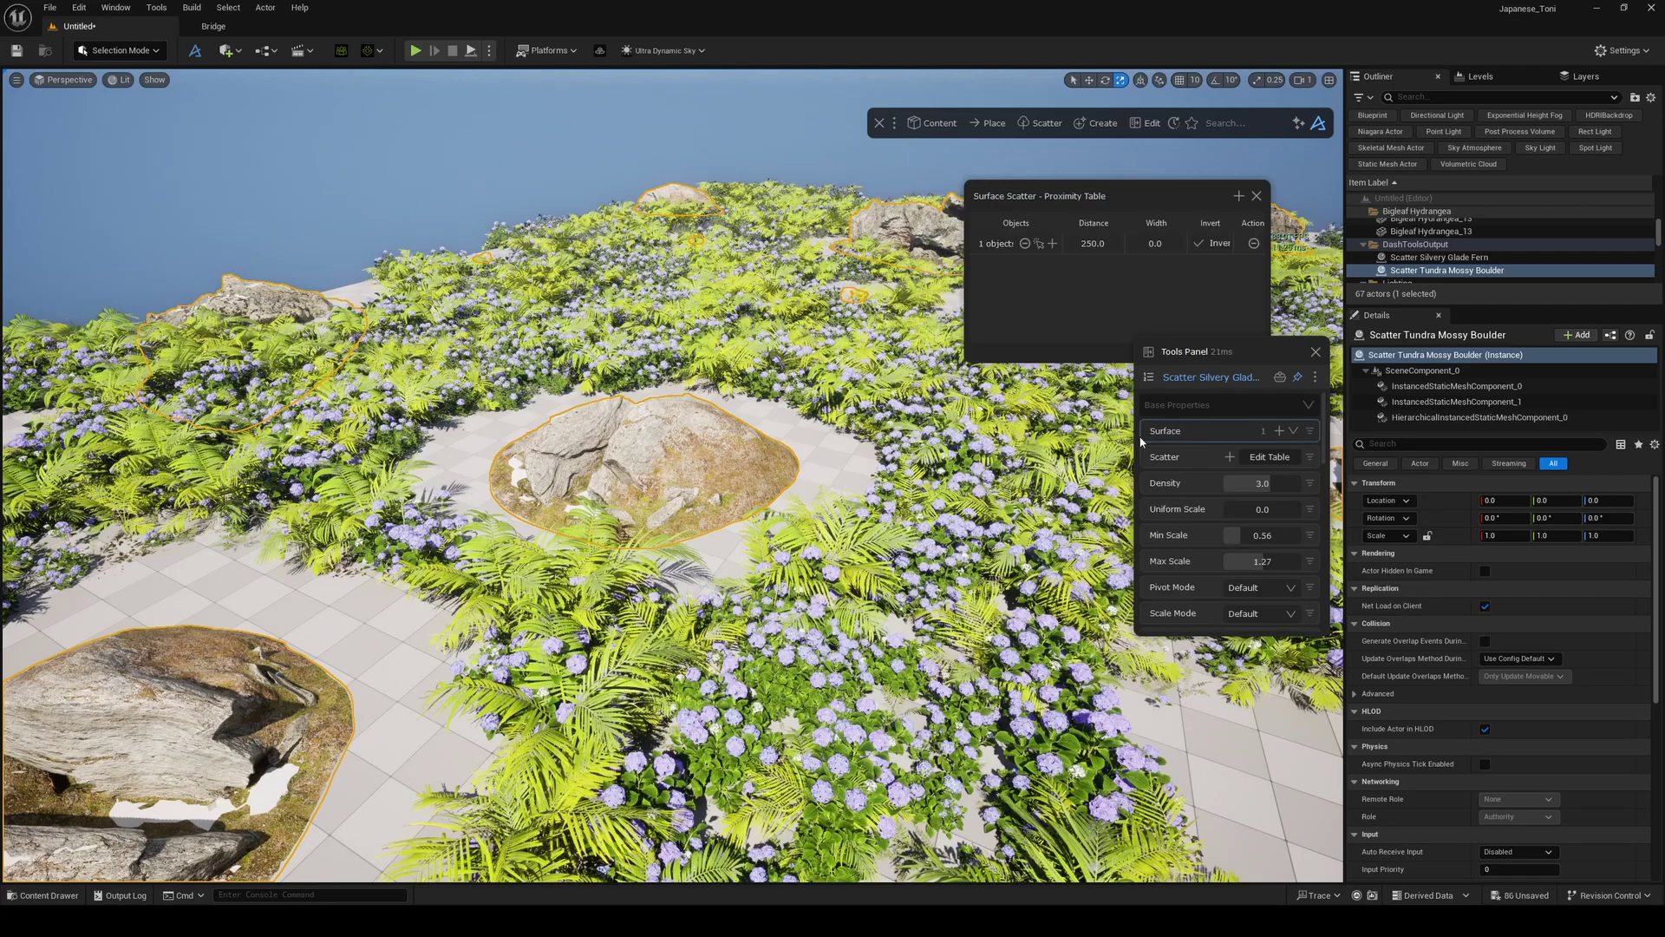
- Invert the boulder entry in the Proximity Table, set its distance to 350, and close the table
{"action": "left_click", "coordinate": [1199, 244]}
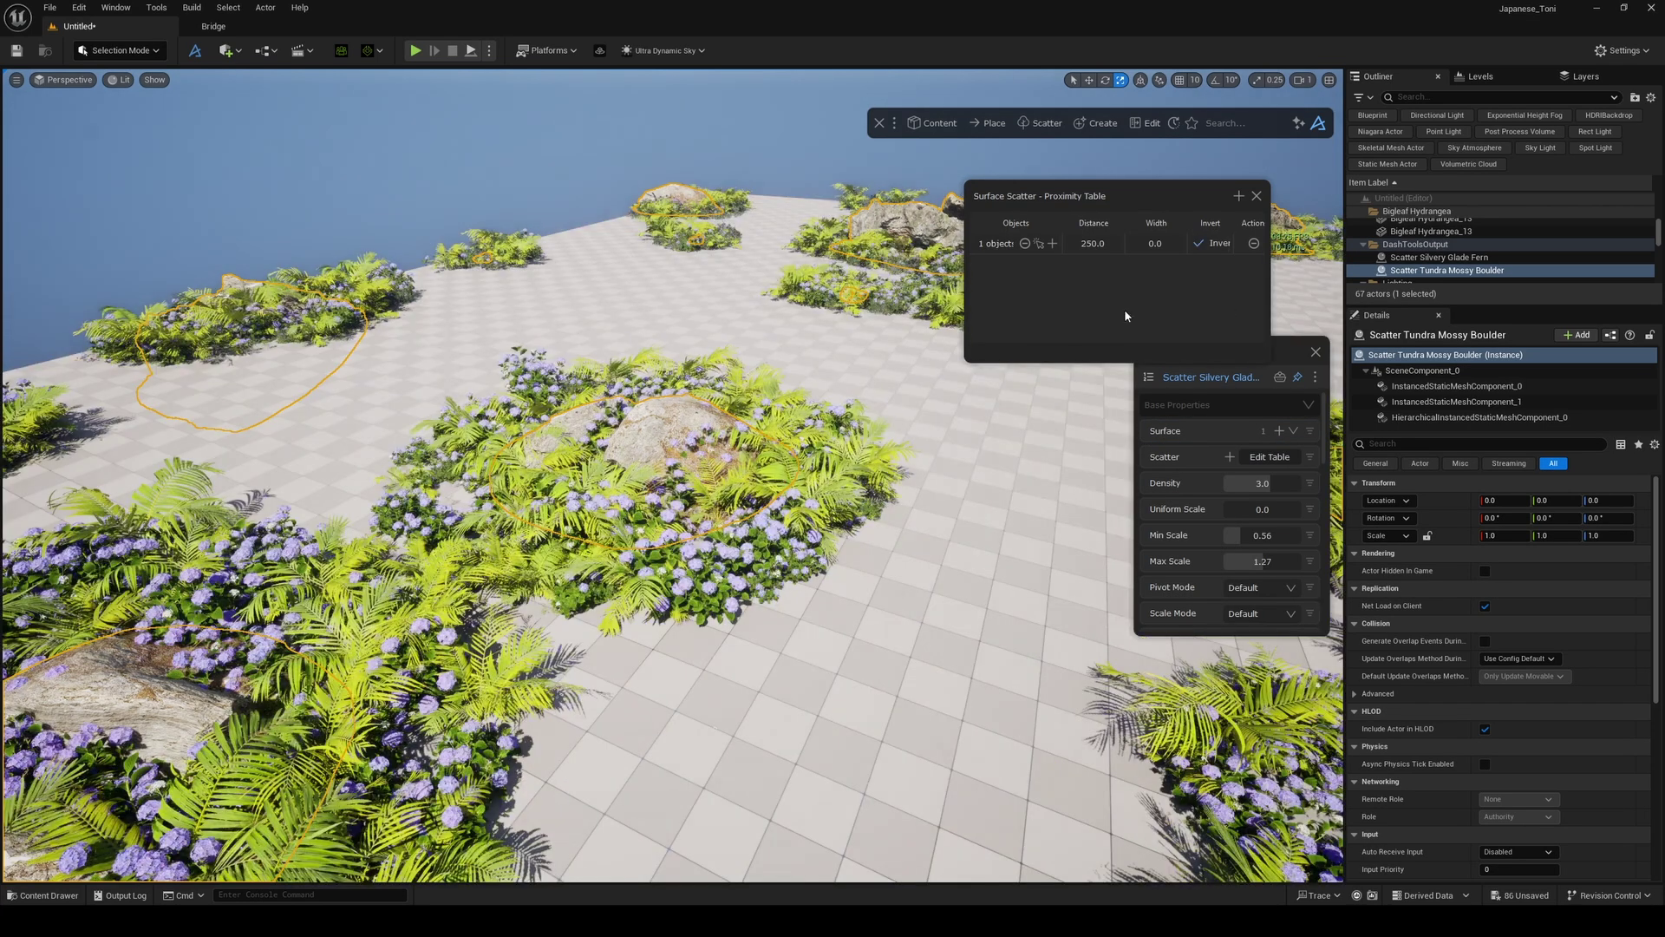
{"action": "mouse_move", "coordinate": [867, 451]}
{"action": "right_mouse_down"}
{"action": "mouse_move", "coordinate": [859, 425]}
{"action": "mouse_move", "coordinate": [841, 499]}
{"action": "mouse_move", "coordinate": [816, 477]}
{"action": "mouse_move", "coordinate": [841, 438]}
{"action": "right_mouse_up"}
{"action": "double_click", "coordinate": [1091, 244]}
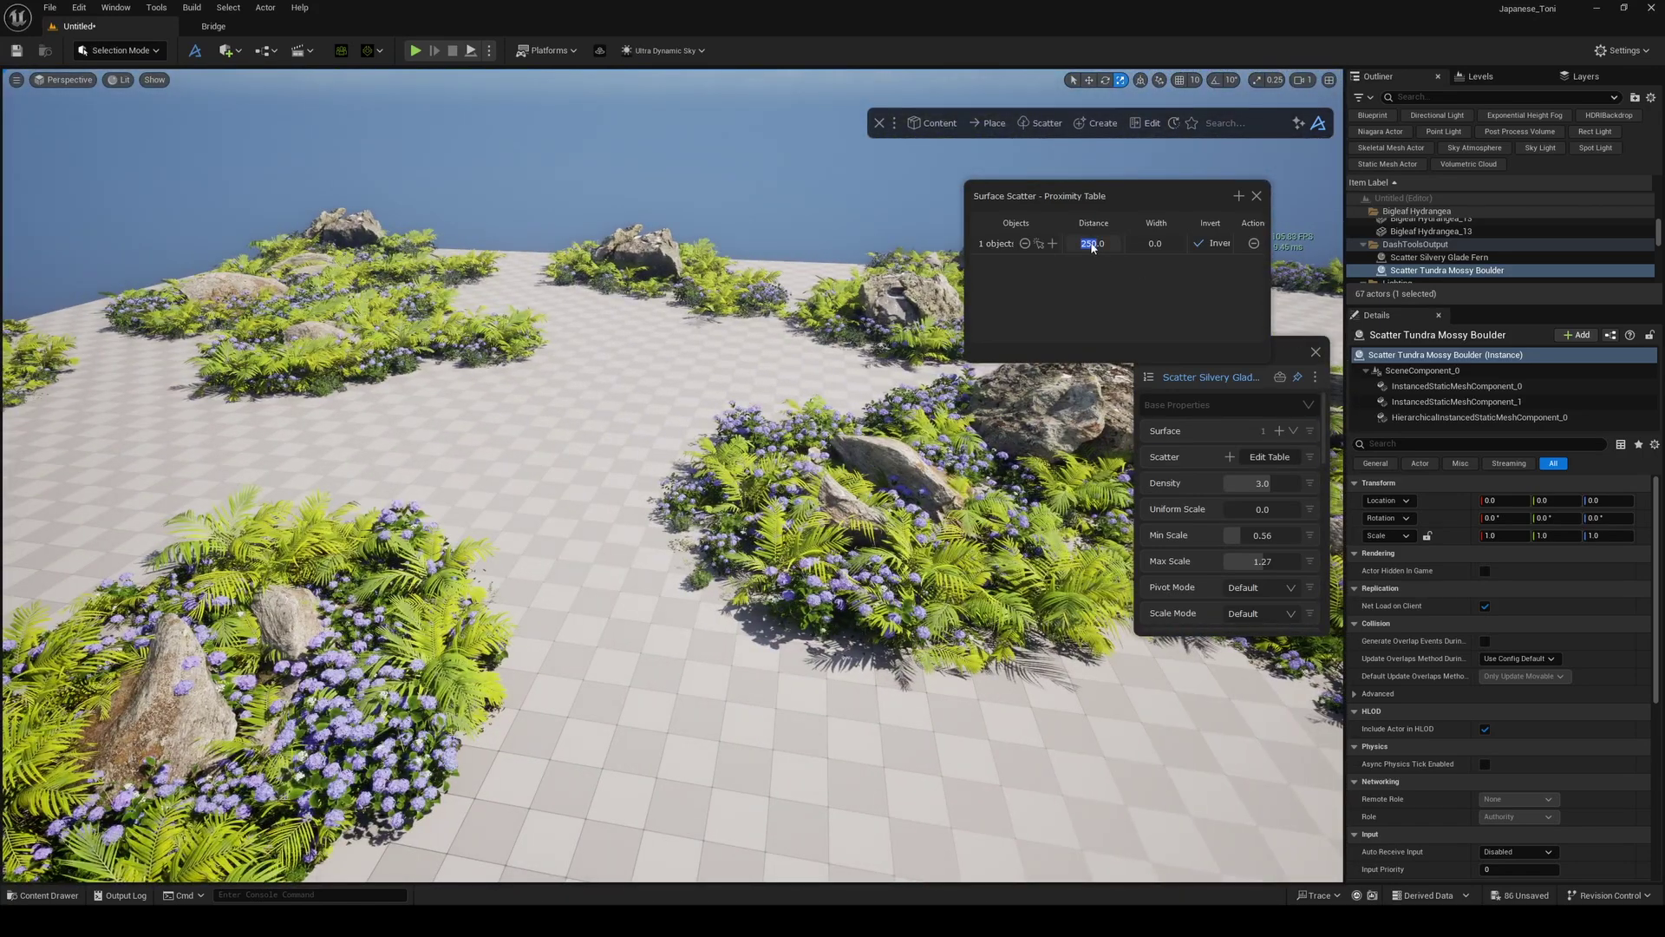
{"action": "type", "text": "350"}
{"action": "key", "text": "Return"}
{"action": "right_click_drag", "start_coordinate": [850, 417], "coordinate": [755, 420]}
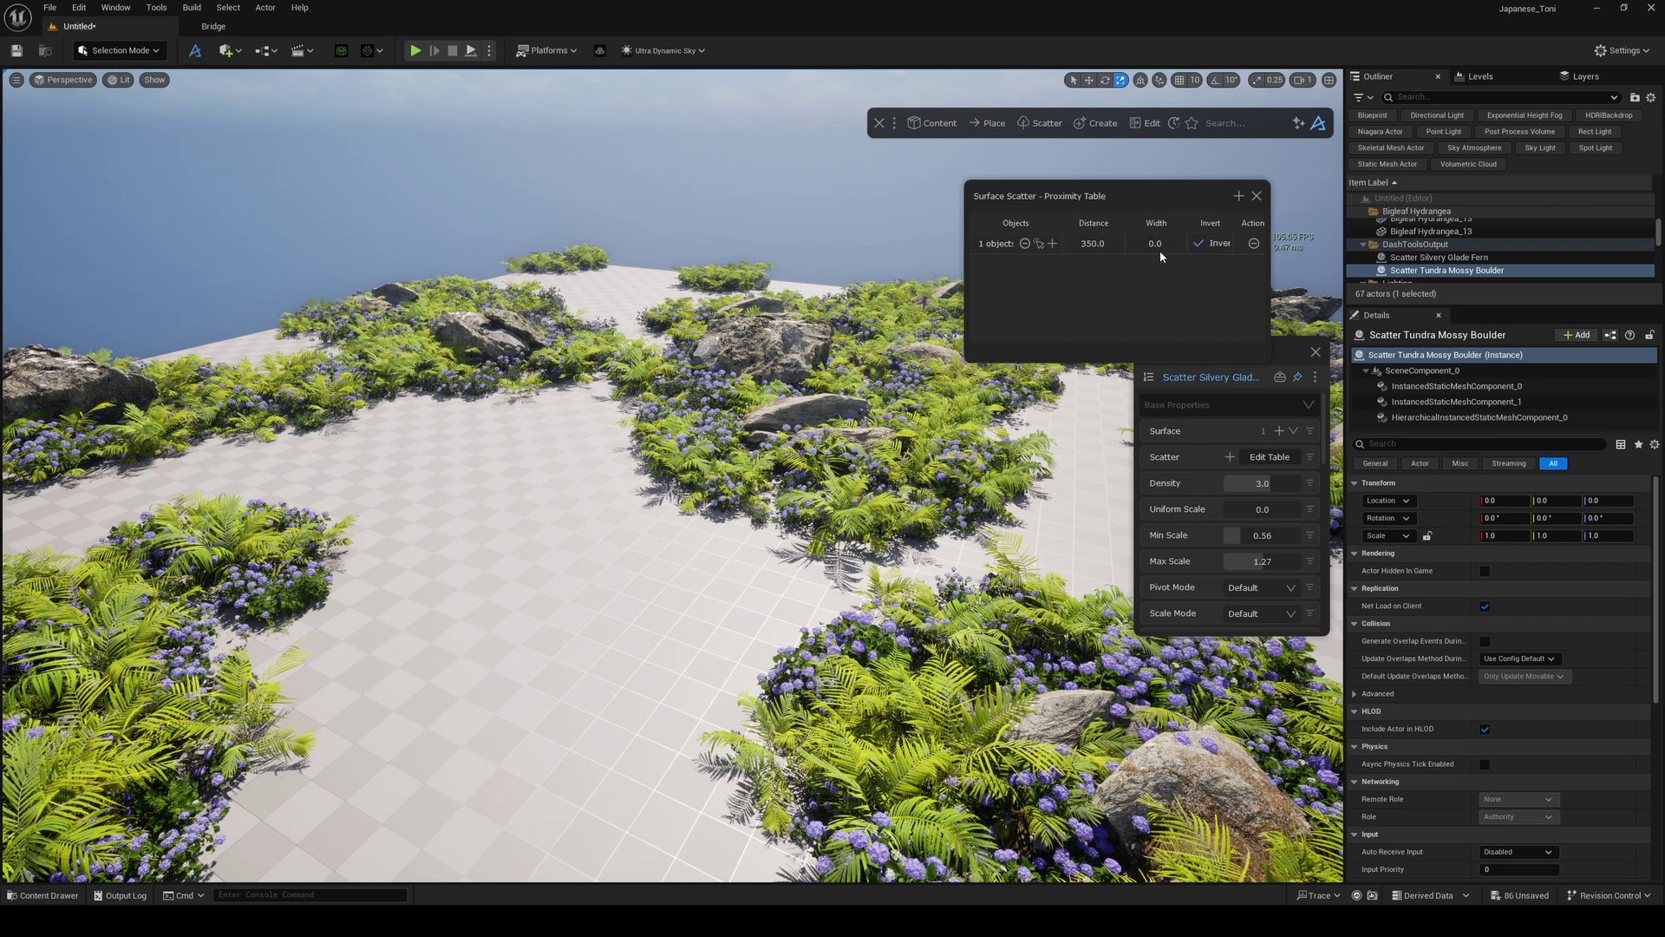
{"action": "left_click", "coordinate": [1255, 196]}
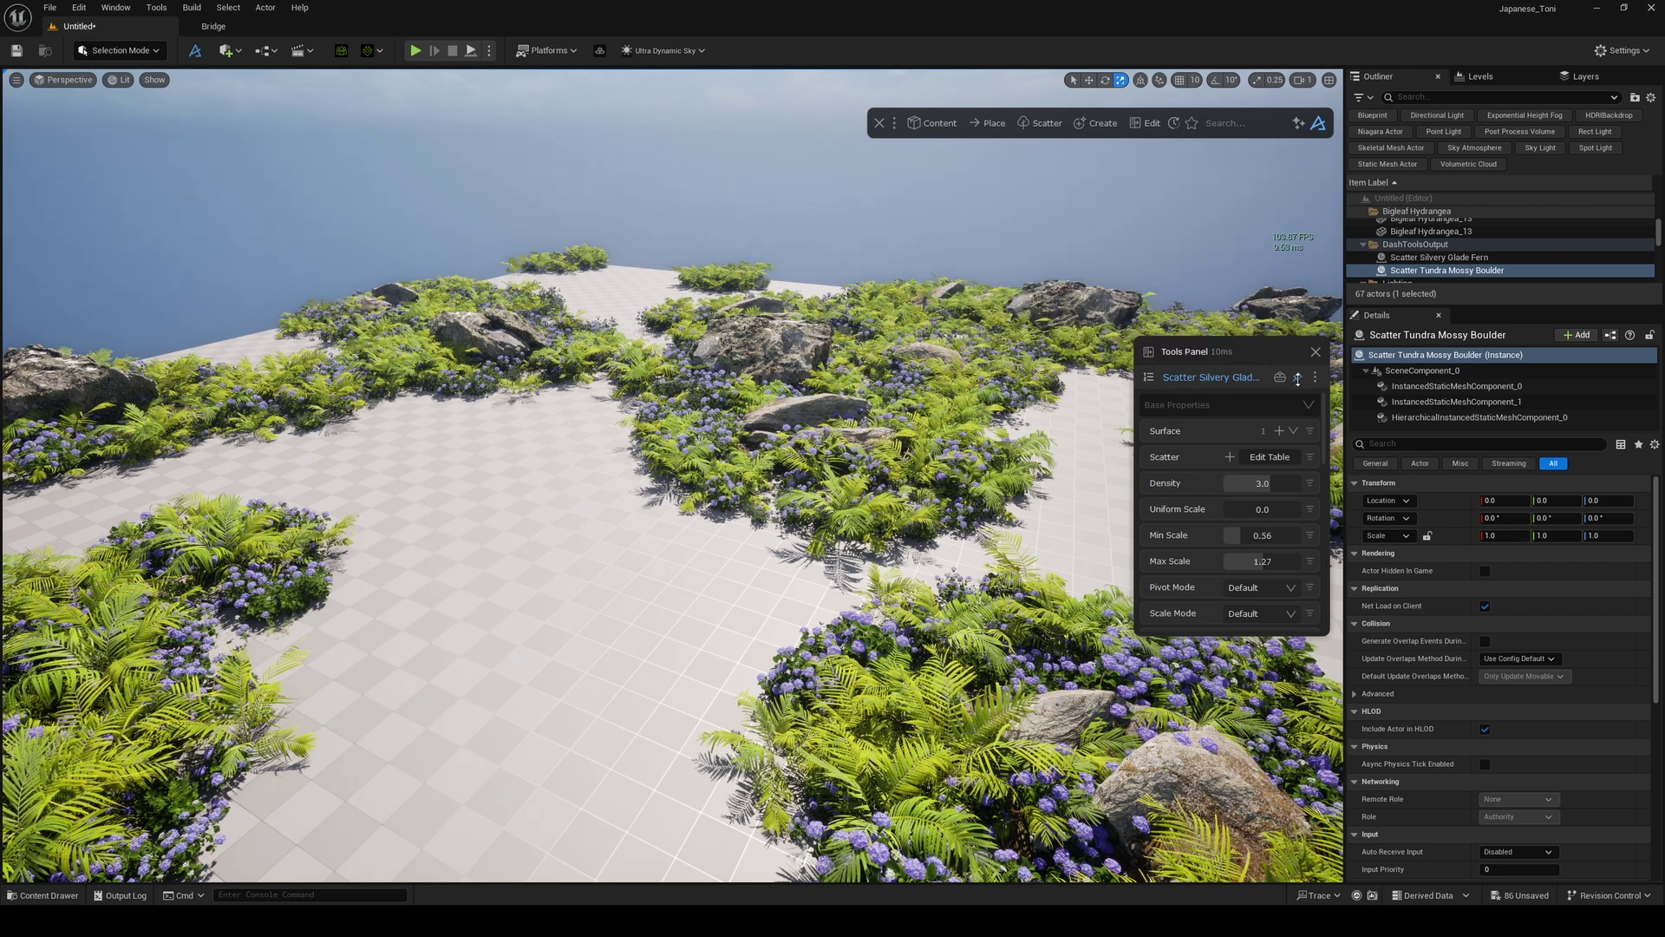
- Select the green moss and dark soil surface materials in the Quixel (old) content library
{"action": "left_click", "coordinate": [938, 123]}
{"action": "left_click", "coordinate": [921, 162]}
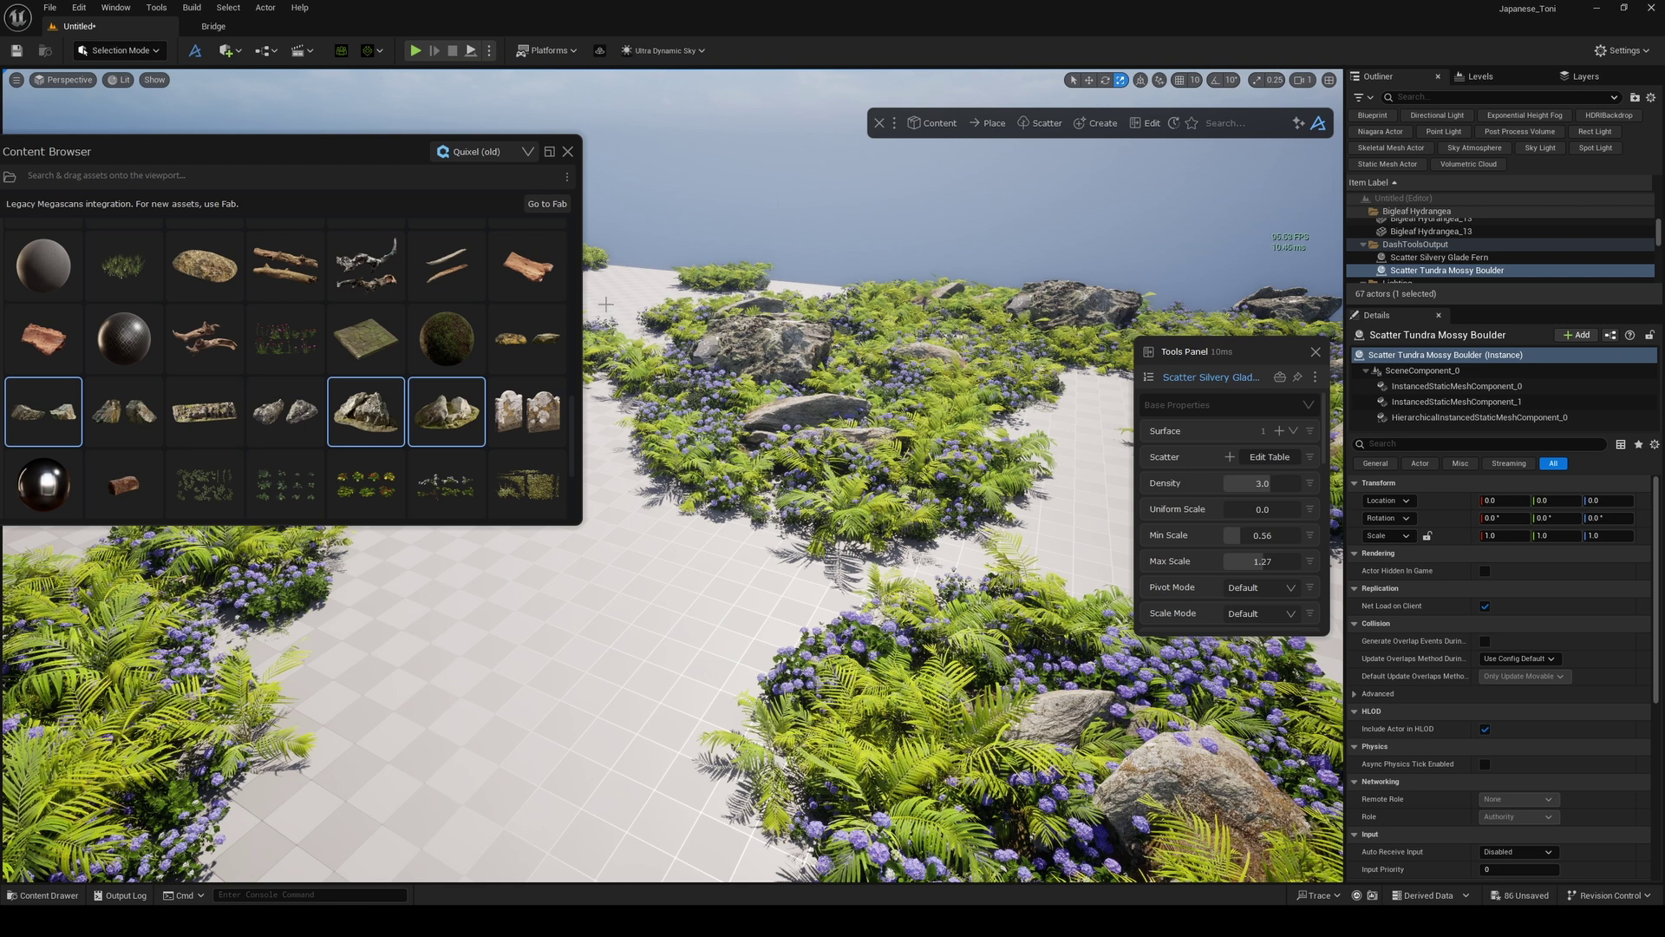
{"action": "left_click", "coordinate": [472, 333]}
{"action": "scroll", "coordinate": [449, 352], "scroll_direction": "down", "scroll_amount": 10}
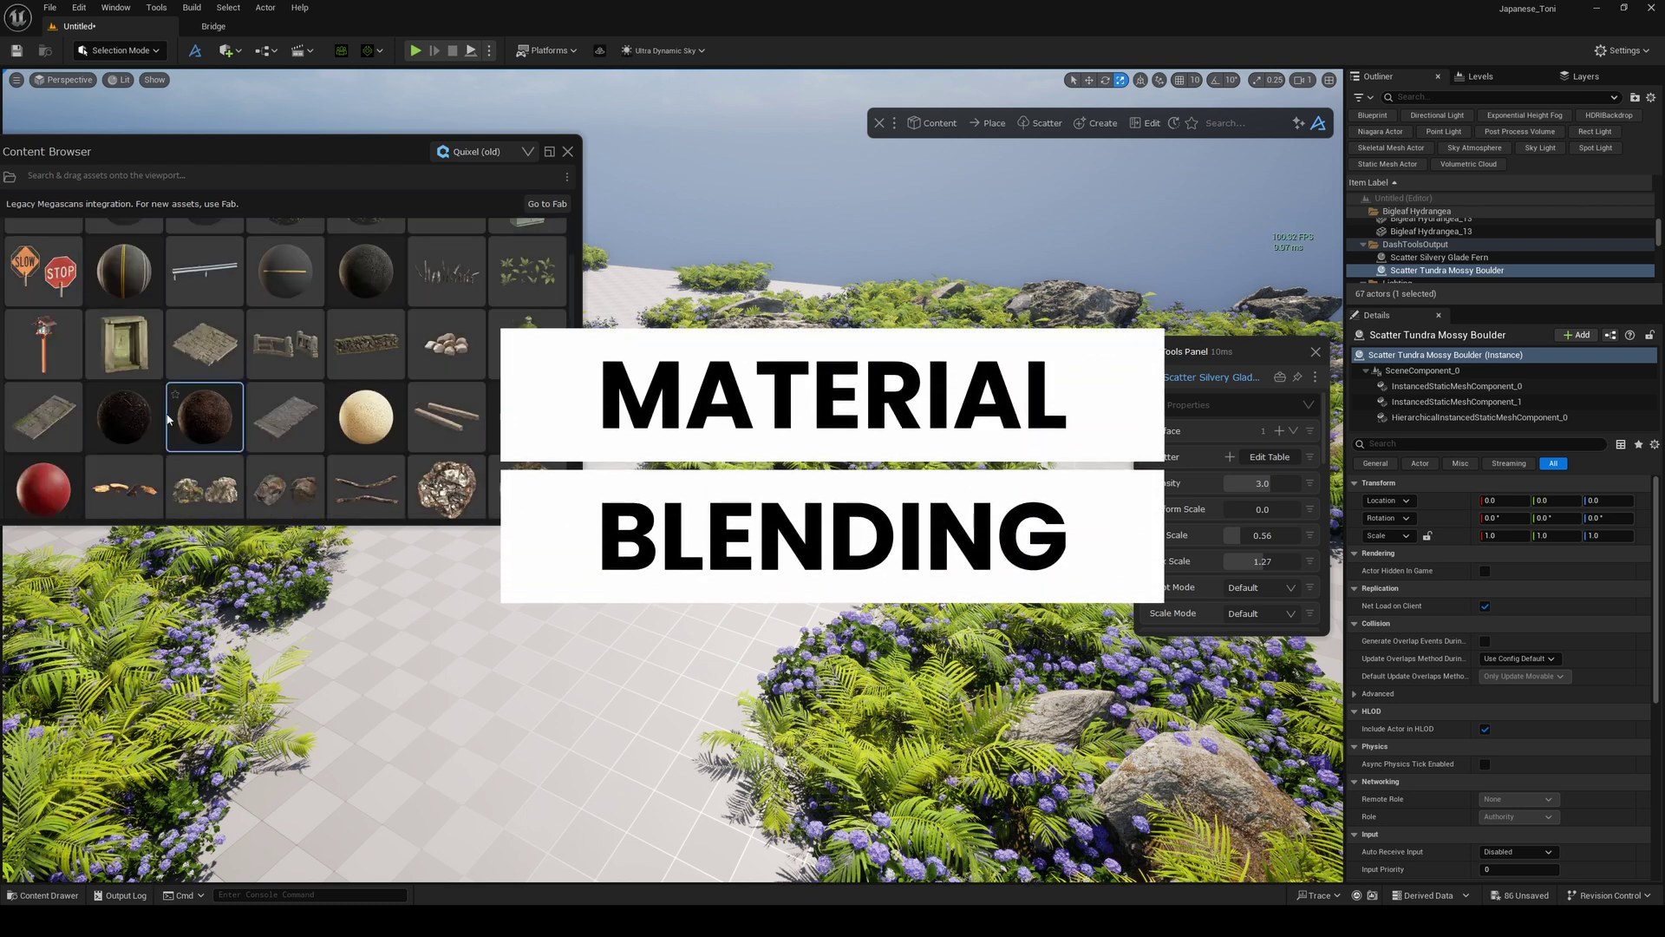
{"action": "scroll", "coordinate": [169, 419], "scroll_direction": "down", "scroll_amount": 6}
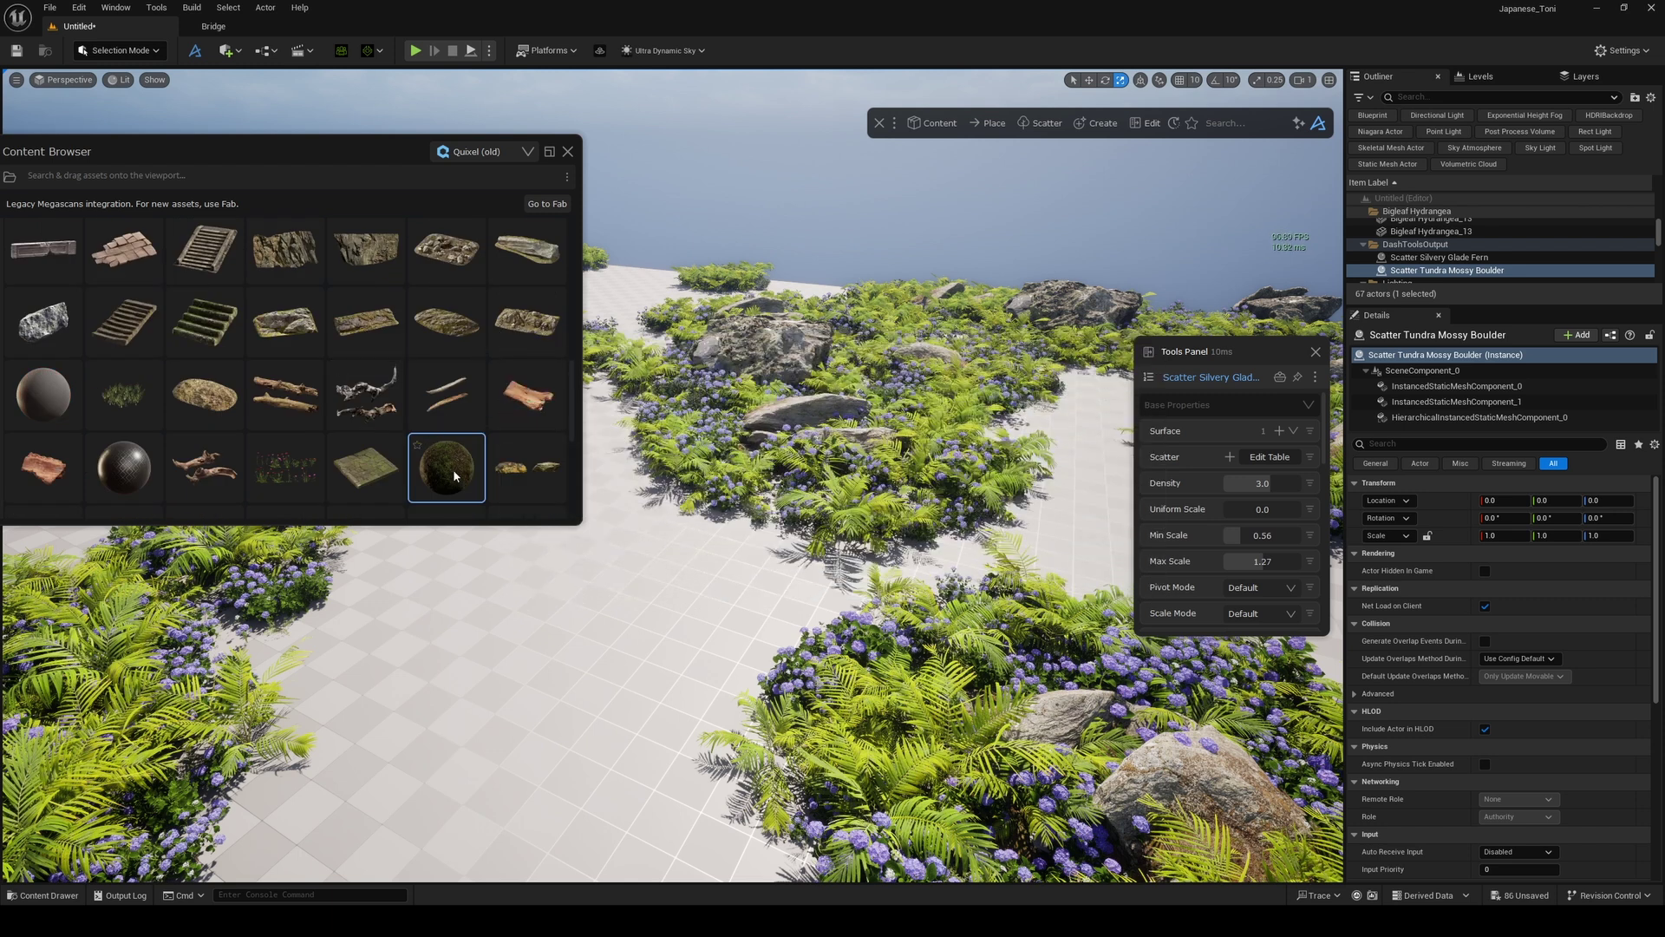
- Apply the selected surface materials to the floor as a blend material
{"action": "right_click_drag", "start_coordinate": [669, 555], "coordinate": [628, 562]}
{"action": "left_click_drag", "start_coordinate": [473, 466], "coordinate": [665, 593]}
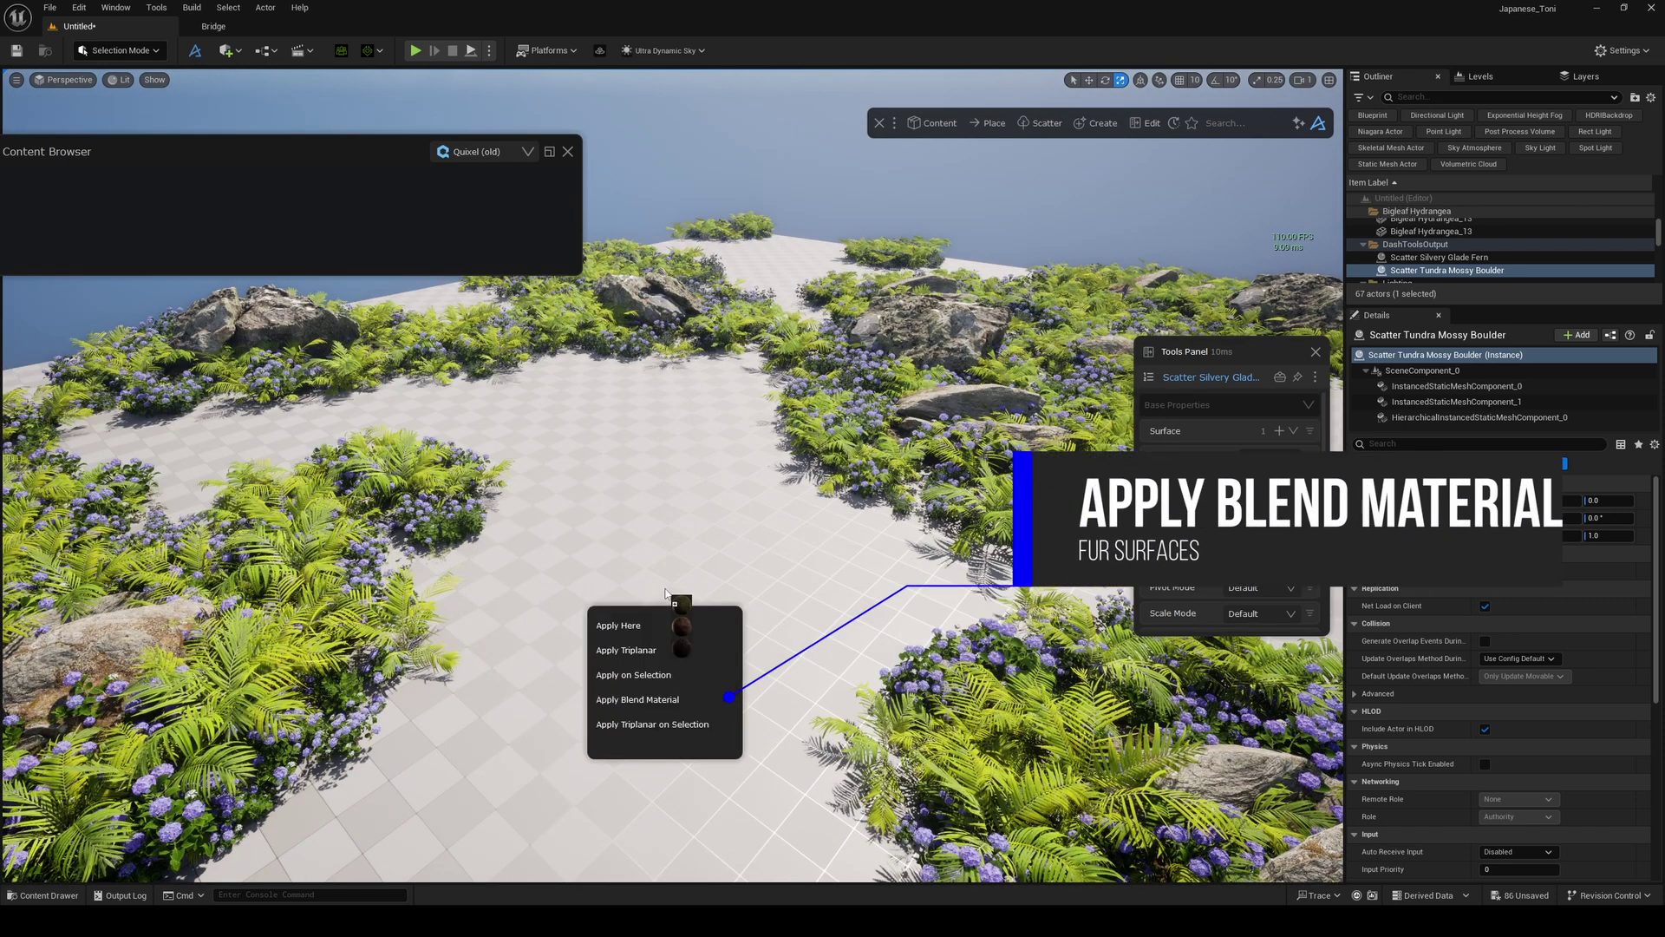
{"action": "left_click", "coordinate": [672, 707]}
- Set the floor blend material's R Weight to 0.34 and its G Weight to 0.53
{"action": "right_click_drag", "start_coordinate": [672, 708], "coordinate": [668, 727]}
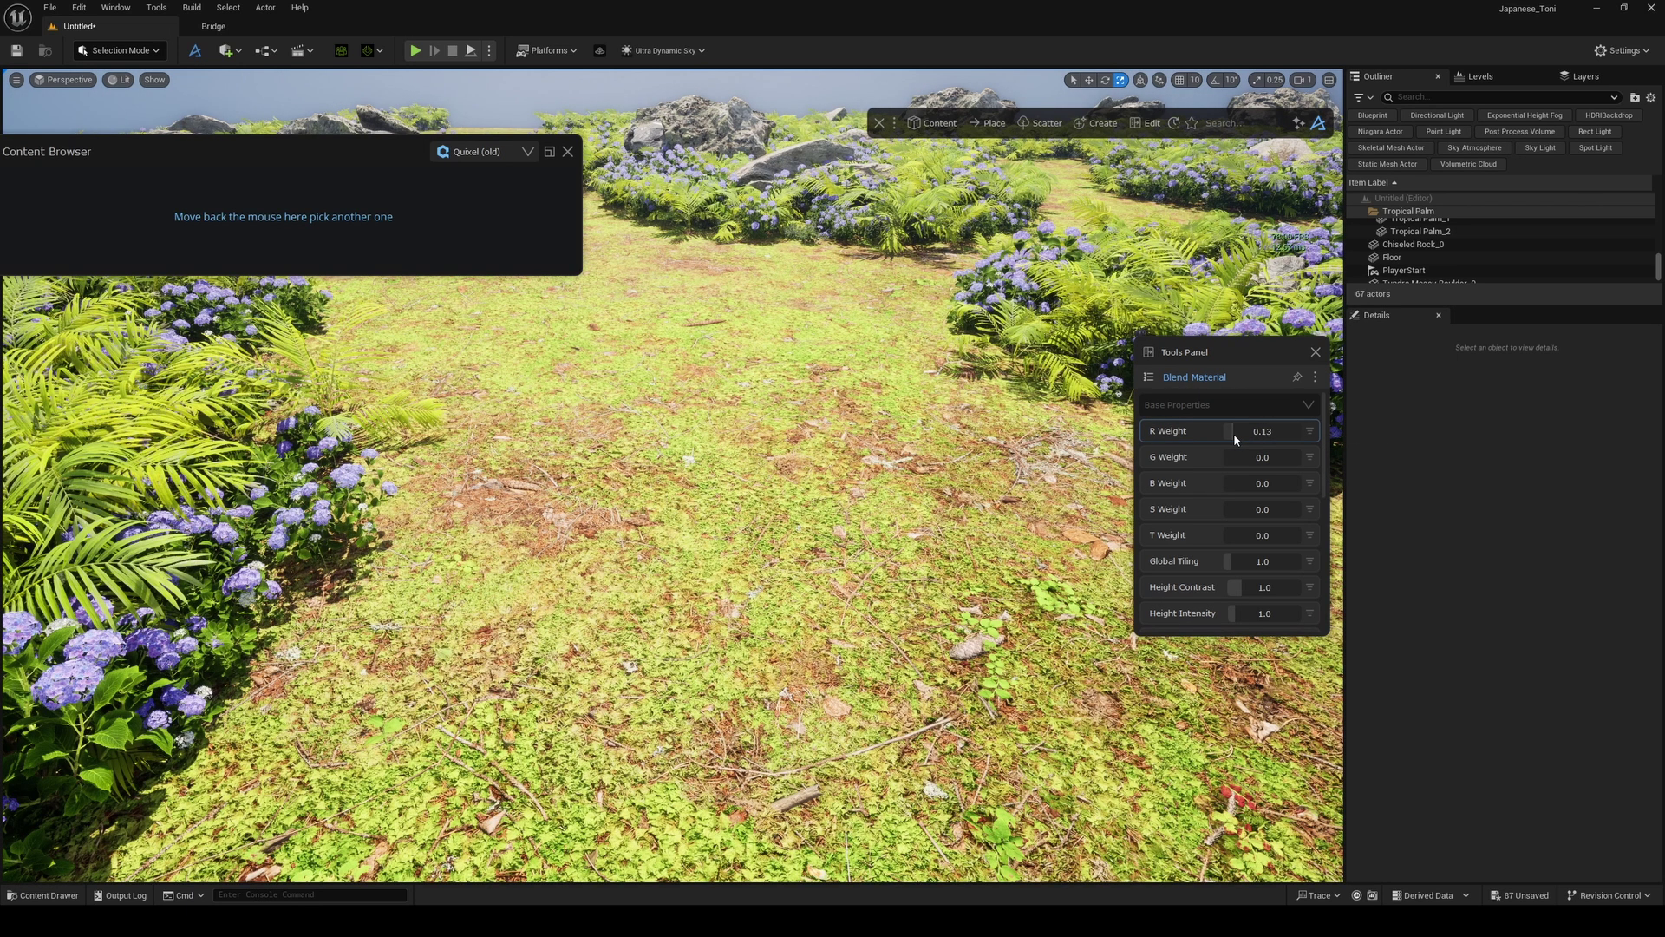
{"action": "mouse_move", "coordinate": [1236, 438]}
{"action": "left_mouse_down"}
{"action": "mouse_move", "coordinate": [1263, 431]}
{"action": "mouse_move", "coordinate": [1249, 458]}
{"action": "mouse_move", "coordinate": [1264, 461]}
{"action": "mouse_move", "coordinate": [1247, 428]}
{"action": "mouse_move", "coordinate": [1263, 457]}
{"action": "left_mouse_up"}
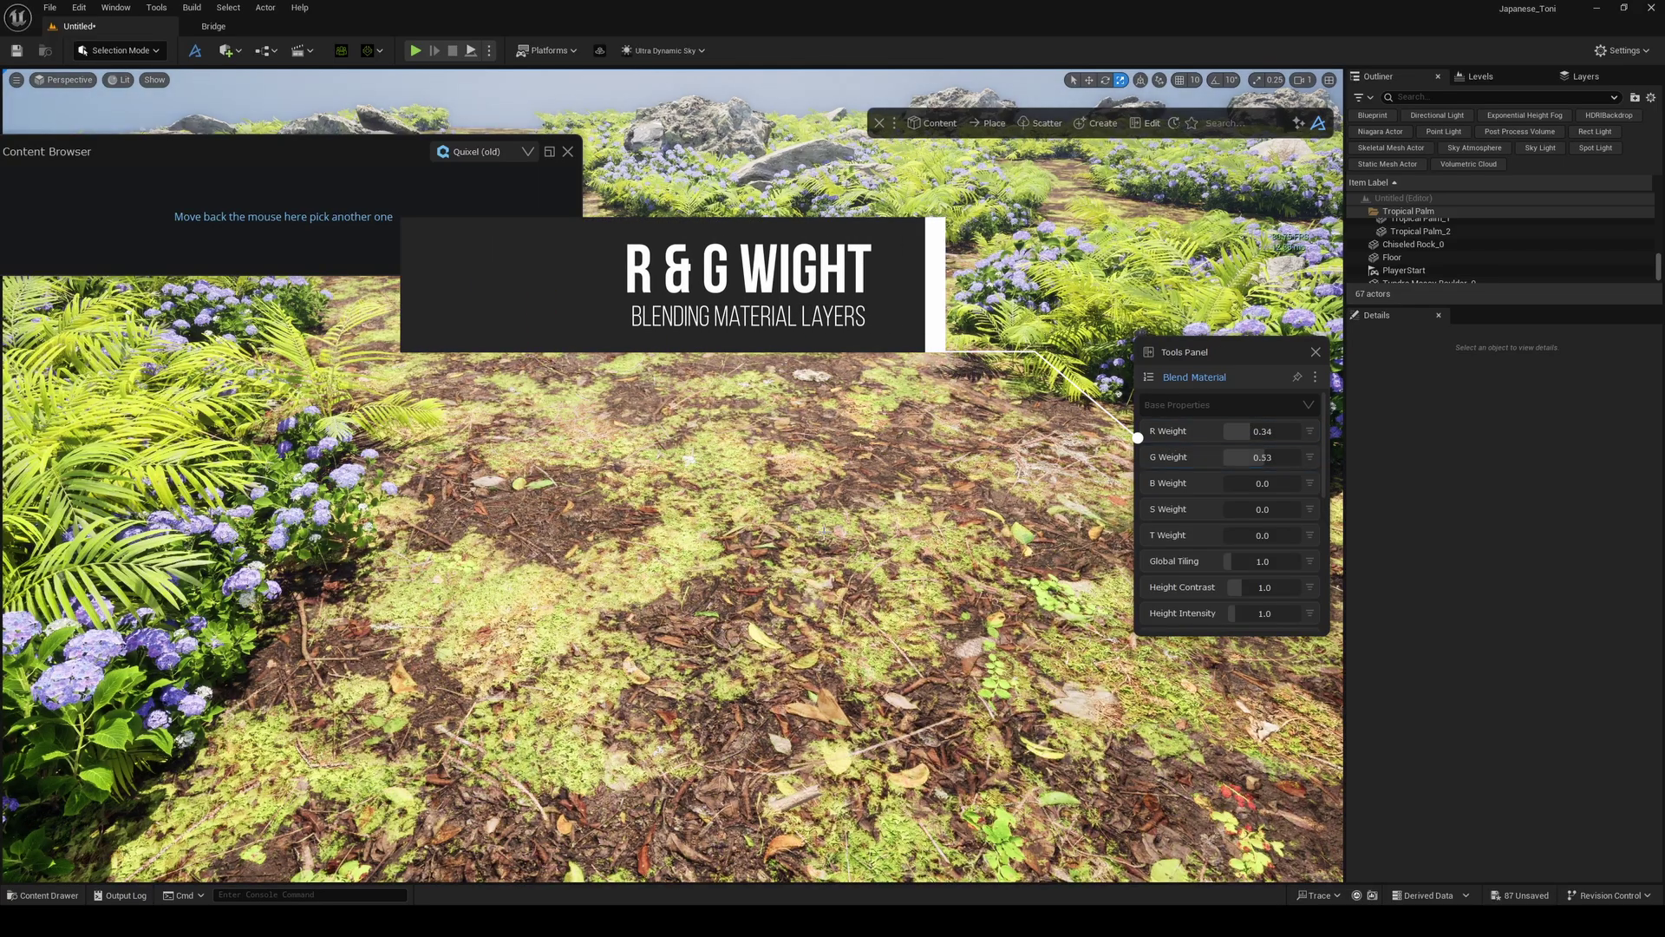
{"action": "key", "text": "s"}
{"action": "right_click_drag", "start_coordinate": [824, 532], "coordinate": [773, 492]}
{"action": "key", "text": "w"}
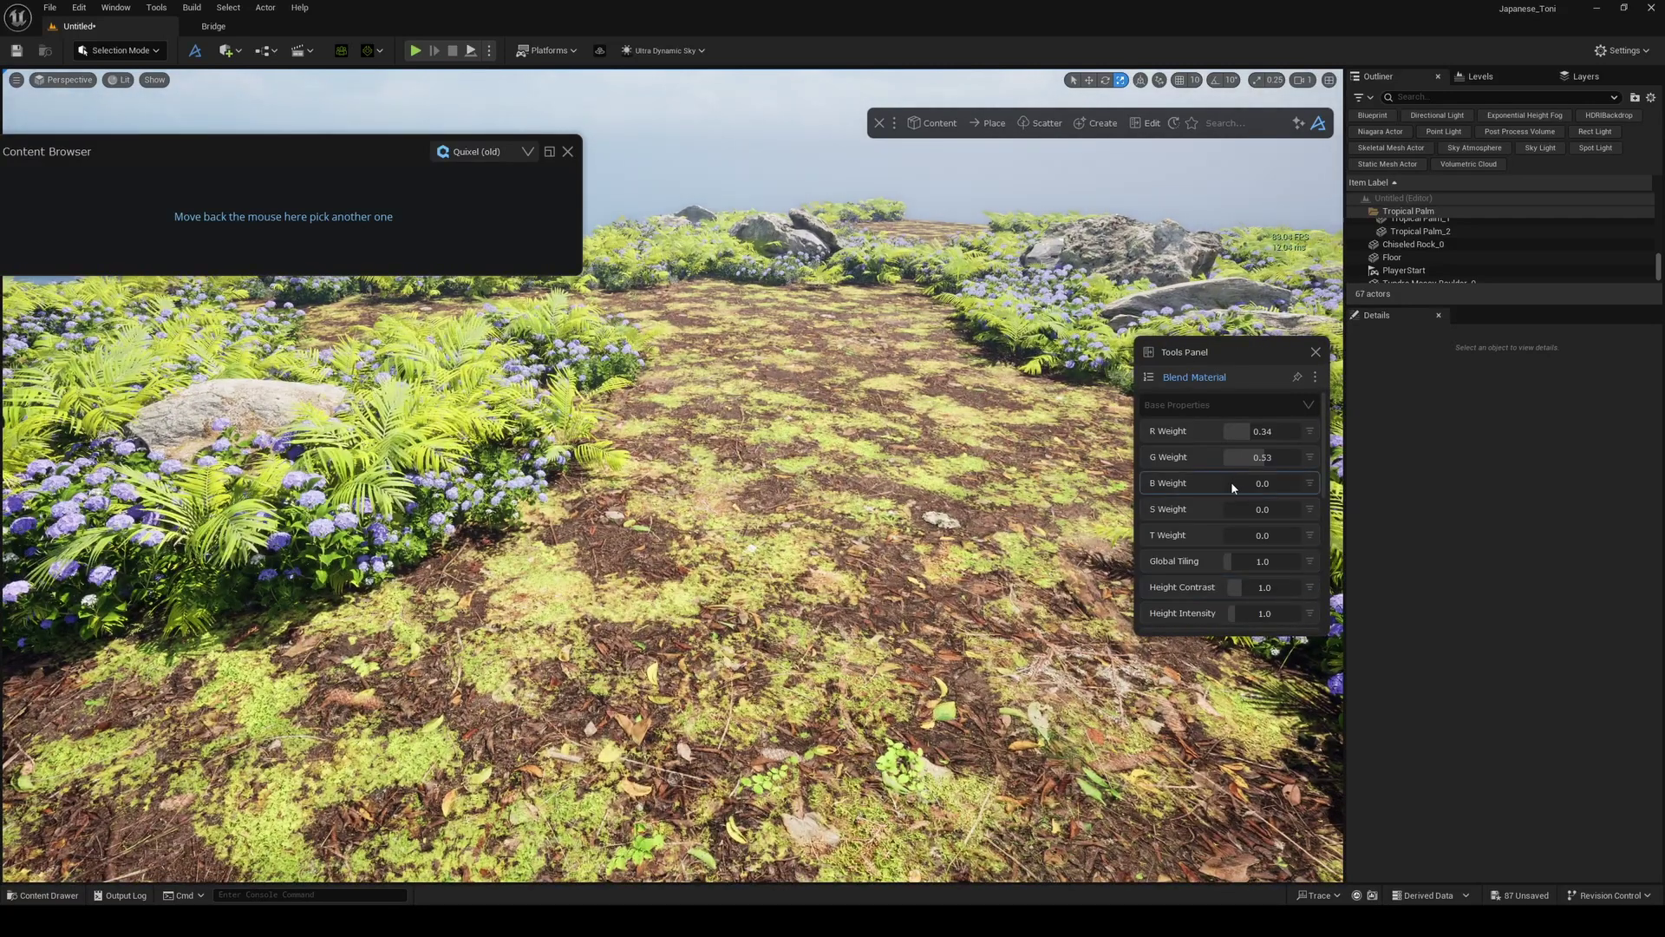
- Try a B Weight of 0.51 and a T Weight of 0.88 on the floor's blend material, and return both to 0.0
{"action": "left_click_drag", "start_coordinate": [1230, 483], "coordinate": [1256, 485]}
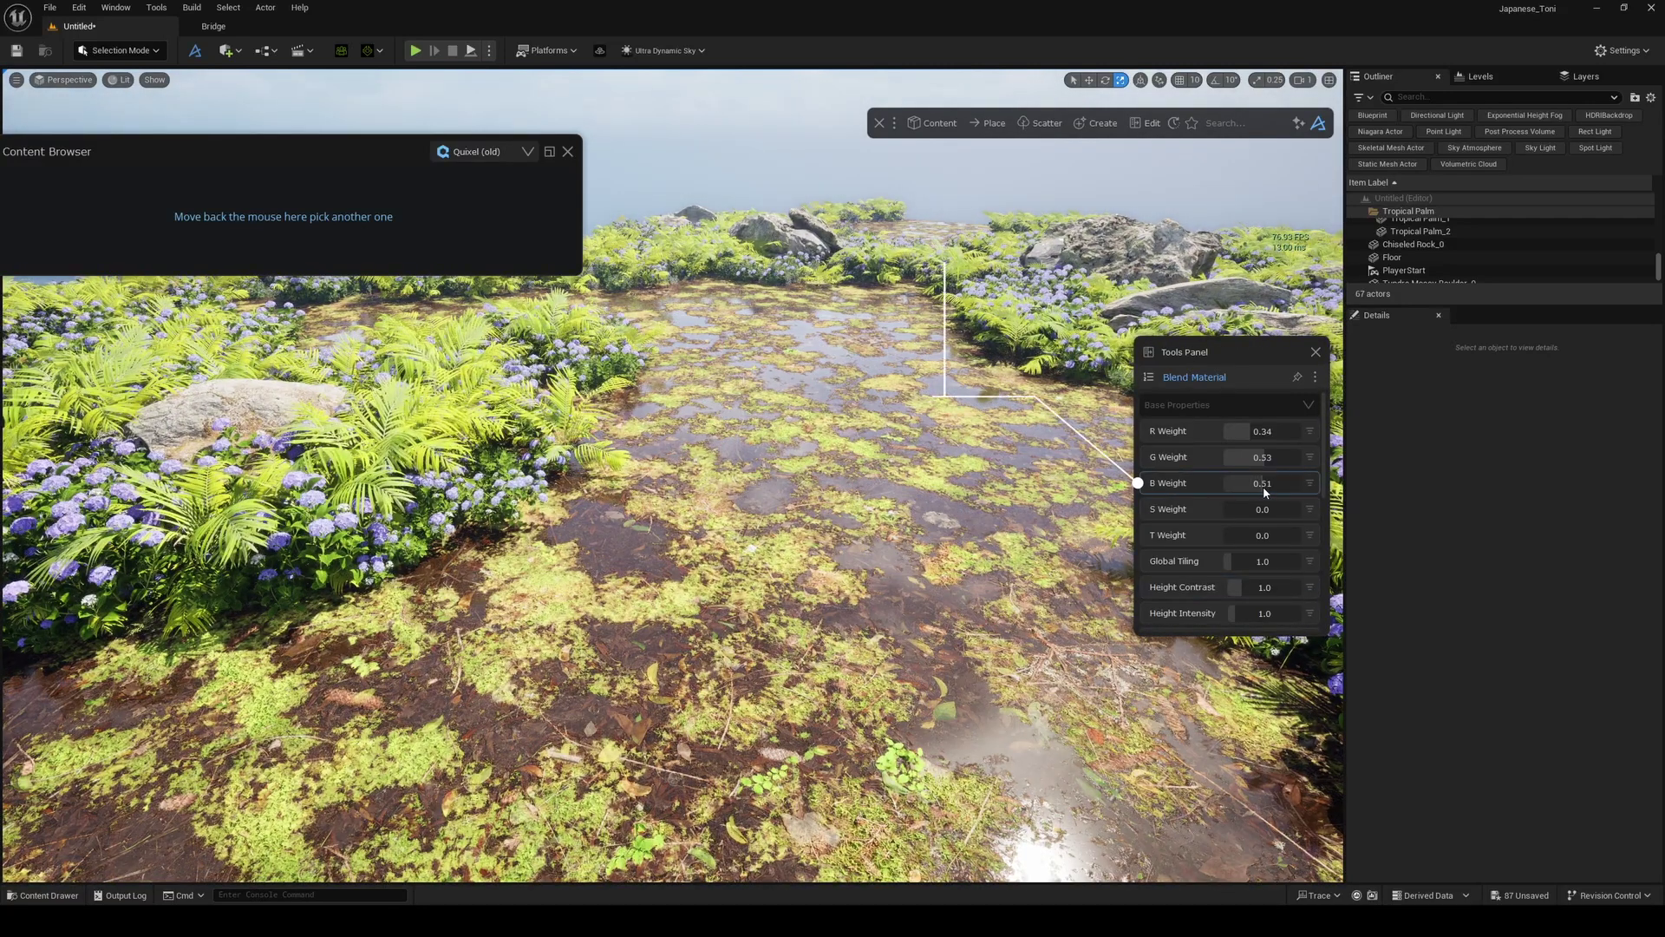
{"action": "mouse_move", "coordinate": [1262, 486]}
{"action": "left_mouse_down"}
{"action": "mouse_move", "coordinate": [1204, 507]}
{"action": "mouse_move", "coordinate": [1253, 514]}
{"action": "mouse_move", "coordinate": [1220, 520]}
{"action": "mouse_move", "coordinate": [1292, 547]}
{"action": "left_mouse_up"}
{"action": "key", "text": "w"}
{"action": "mouse_move", "coordinate": [989, 555]}
{"action": "right_mouse_down"}
{"action": "mouse_move", "coordinate": [995, 573]}
{"action": "mouse_move", "coordinate": [971, 559]}
{"action": "right_mouse_up"}
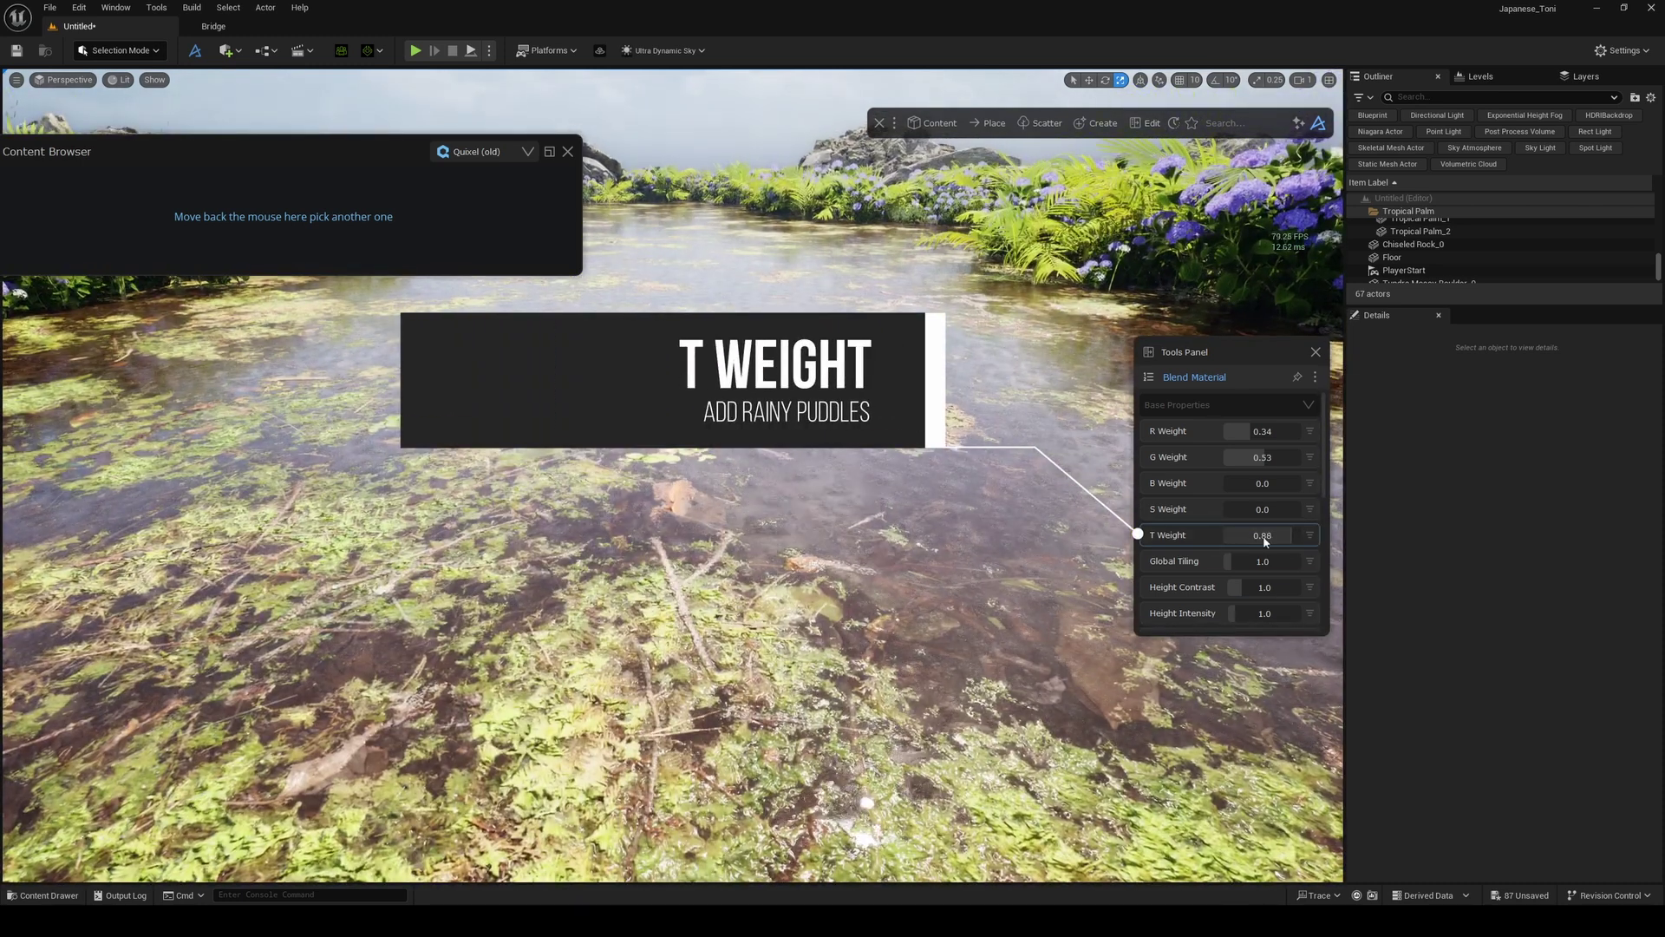
{"action": "left_click_drag", "start_coordinate": [1264, 533], "coordinate": [1205, 540]}
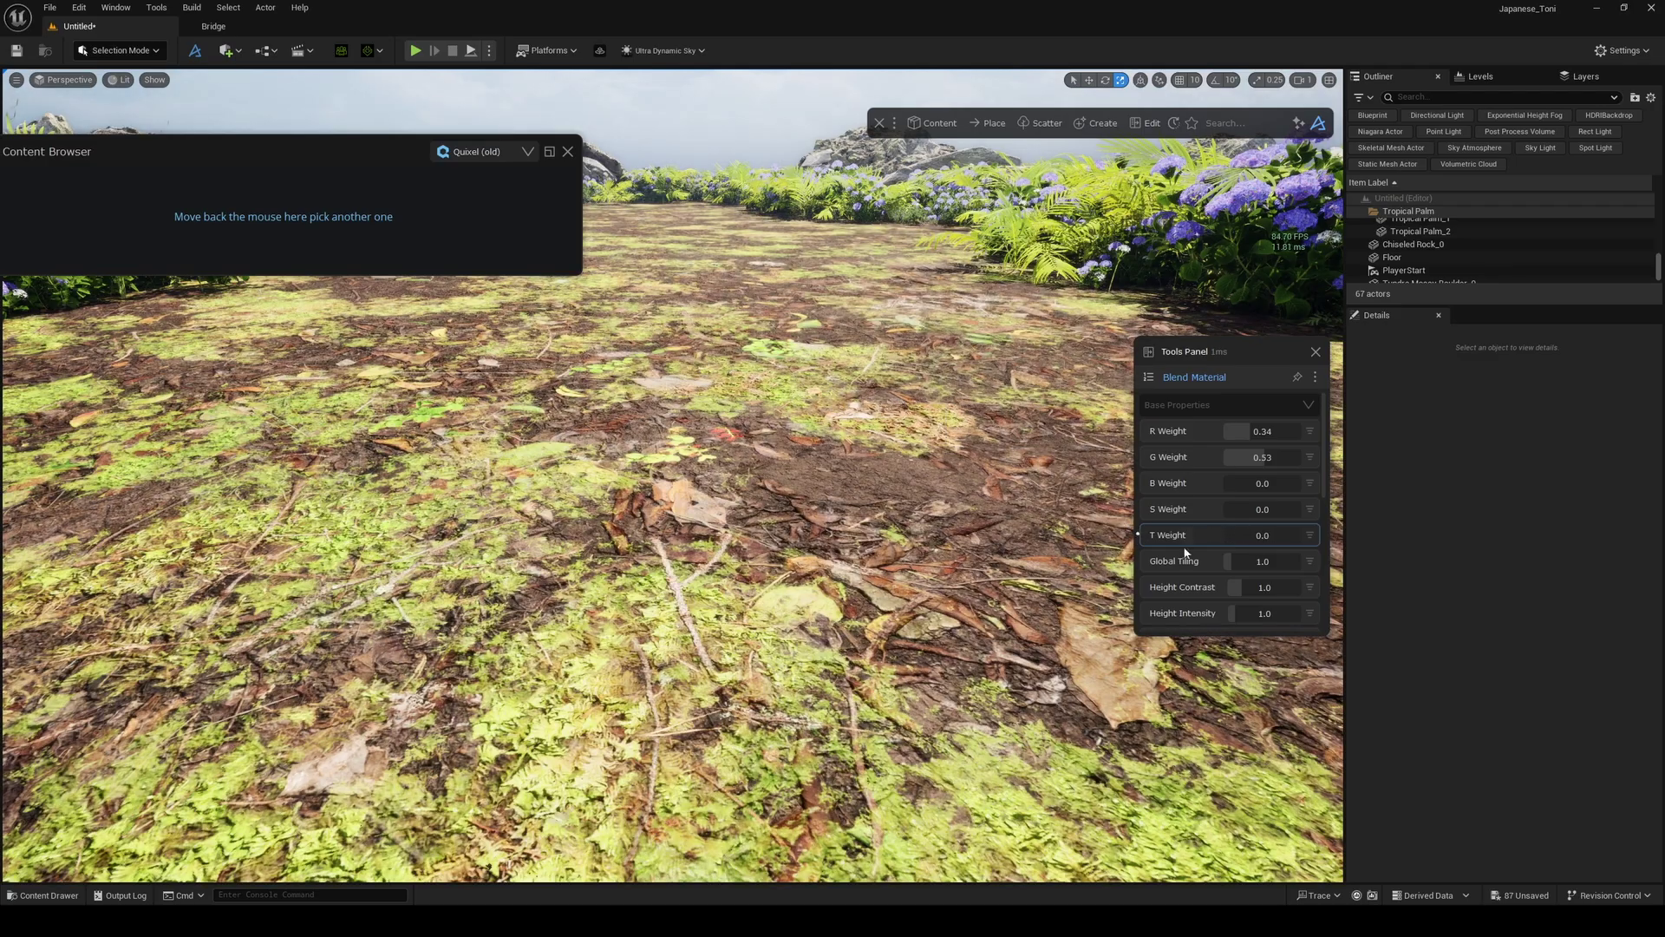
- Set the blend material's Global Tiling to 0.83
{"action": "key", "text": "s"}
{"action": "right_click_drag", "start_coordinate": [971, 590], "coordinate": [971, 598]}
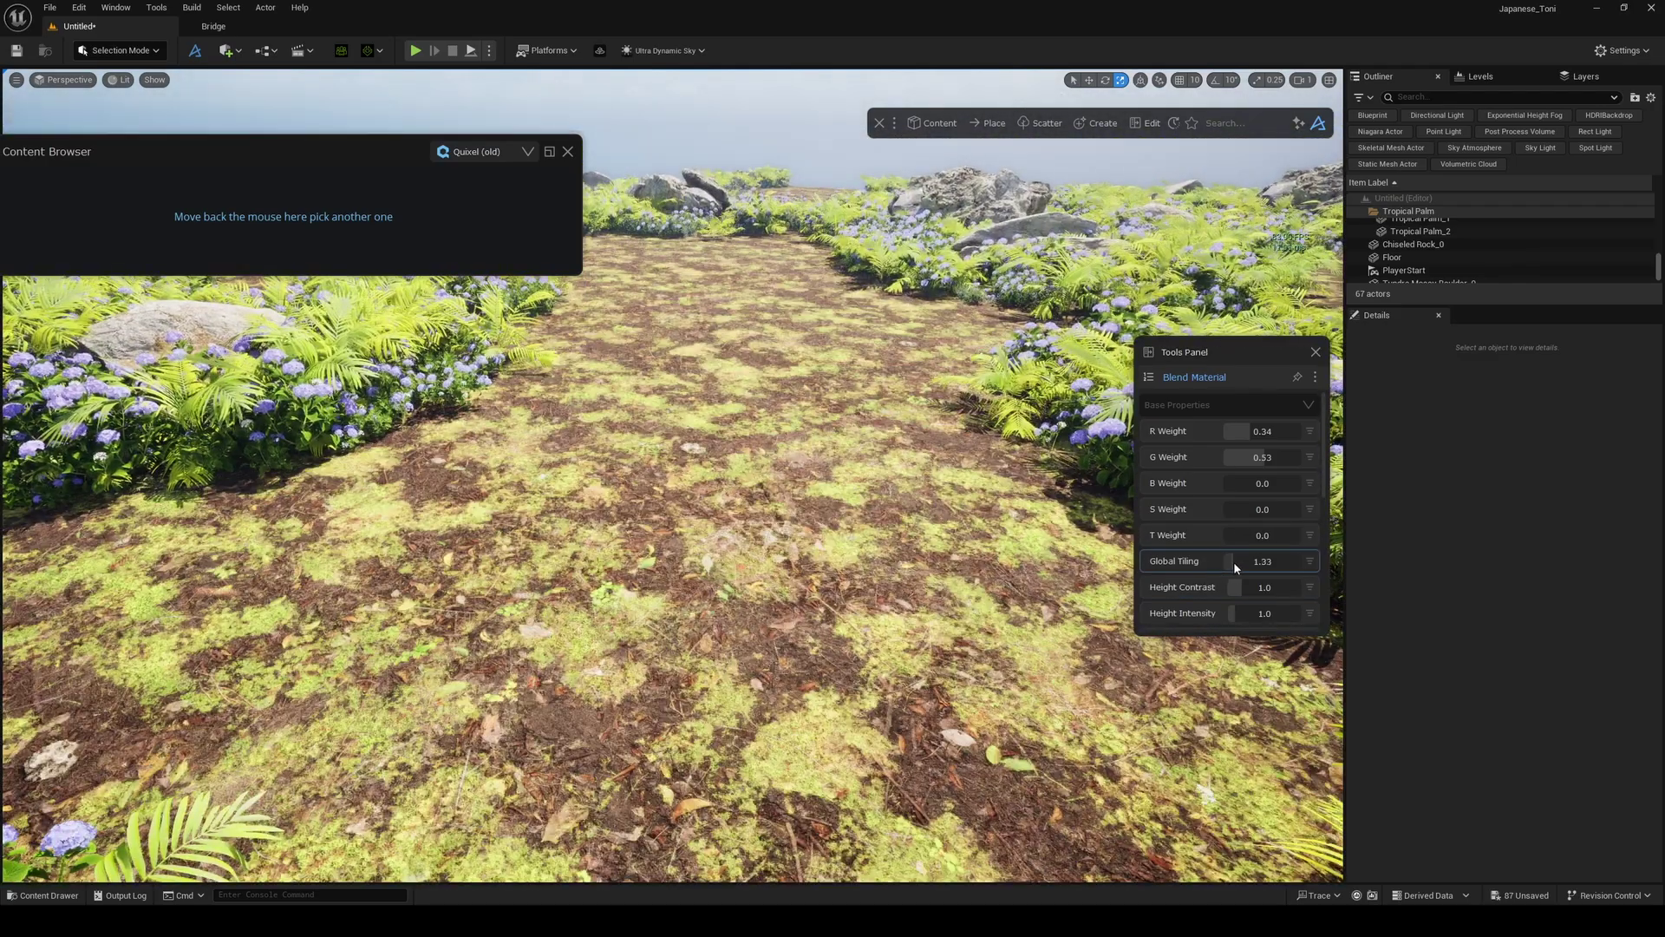
{"action": "left_click_drag", "start_coordinate": [1234, 564], "coordinate": [1229, 562]}
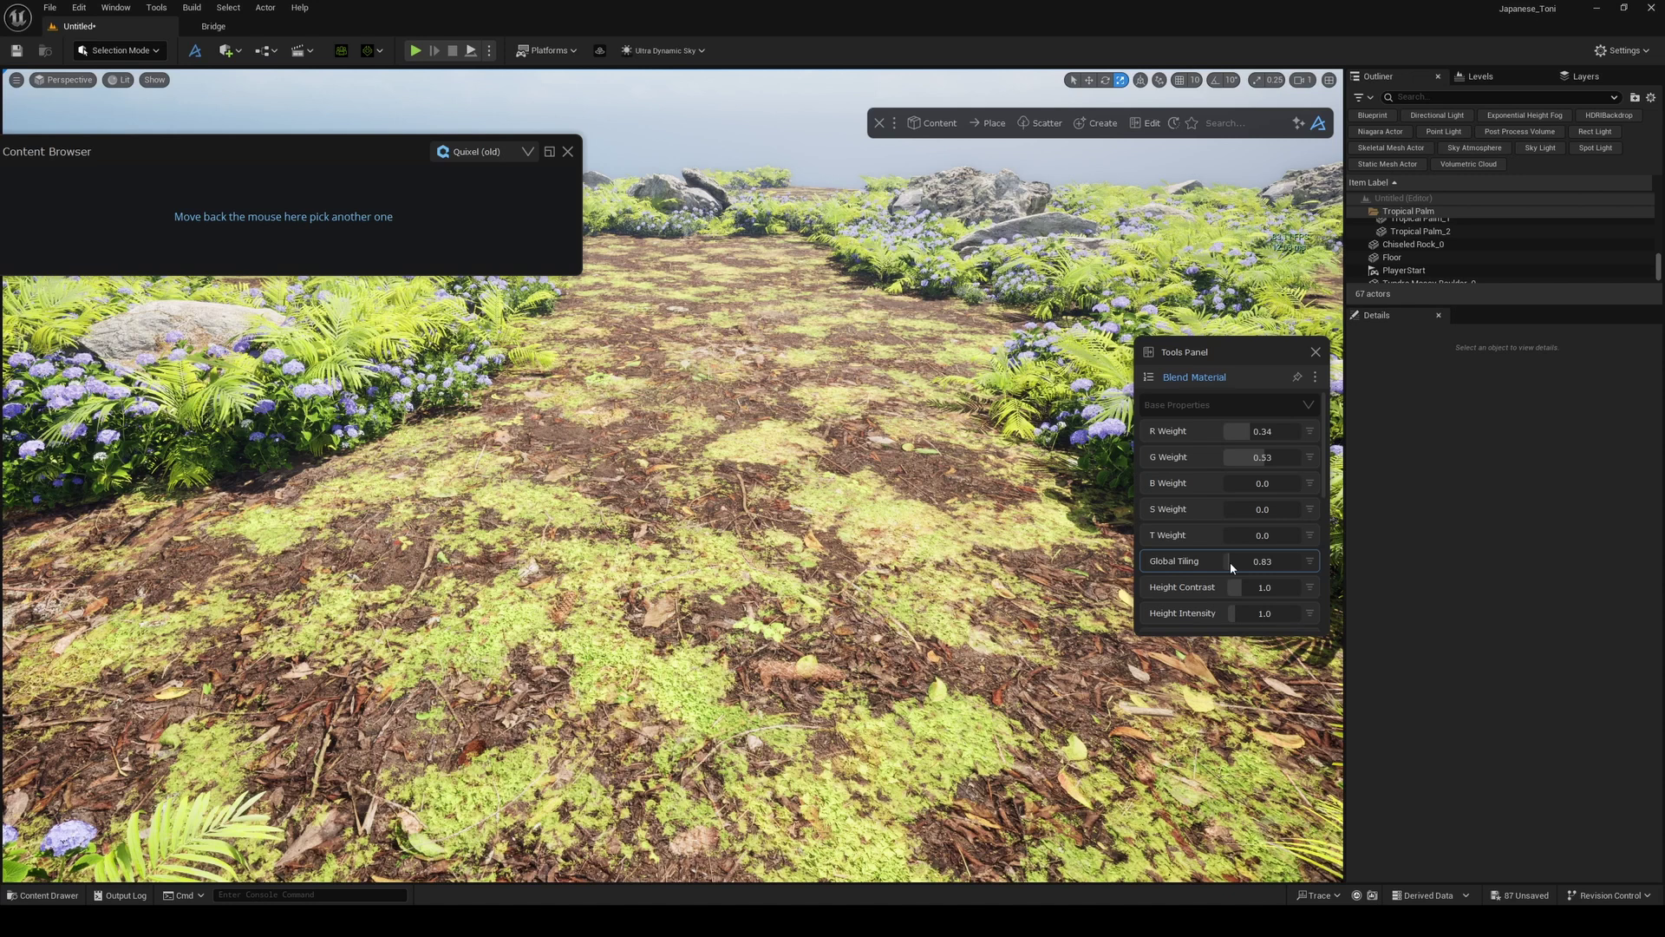
- Try adjusting the blend material's Displacement and return it to 0.0
{"action": "scroll", "coordinate": [1236, 586], "scroll_direction": "down", "scroll_amount": 3}
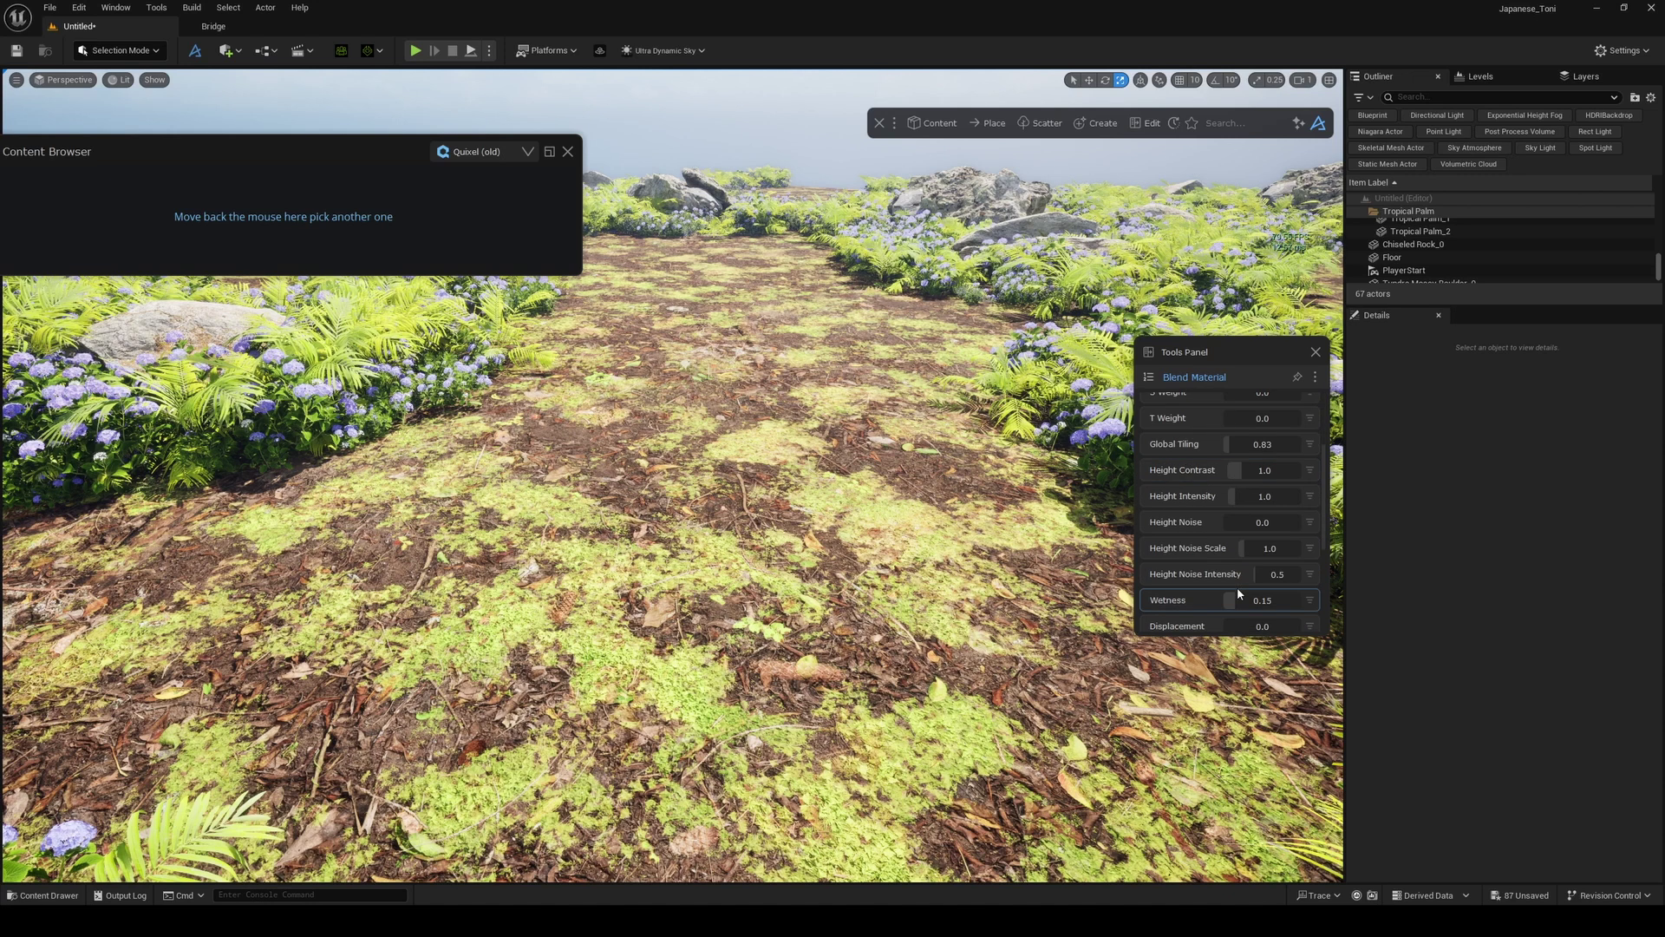
{"action": "scroll", "coordinate": [1236, 586], "scroll_direction": "down", "scroll_amount": 3}
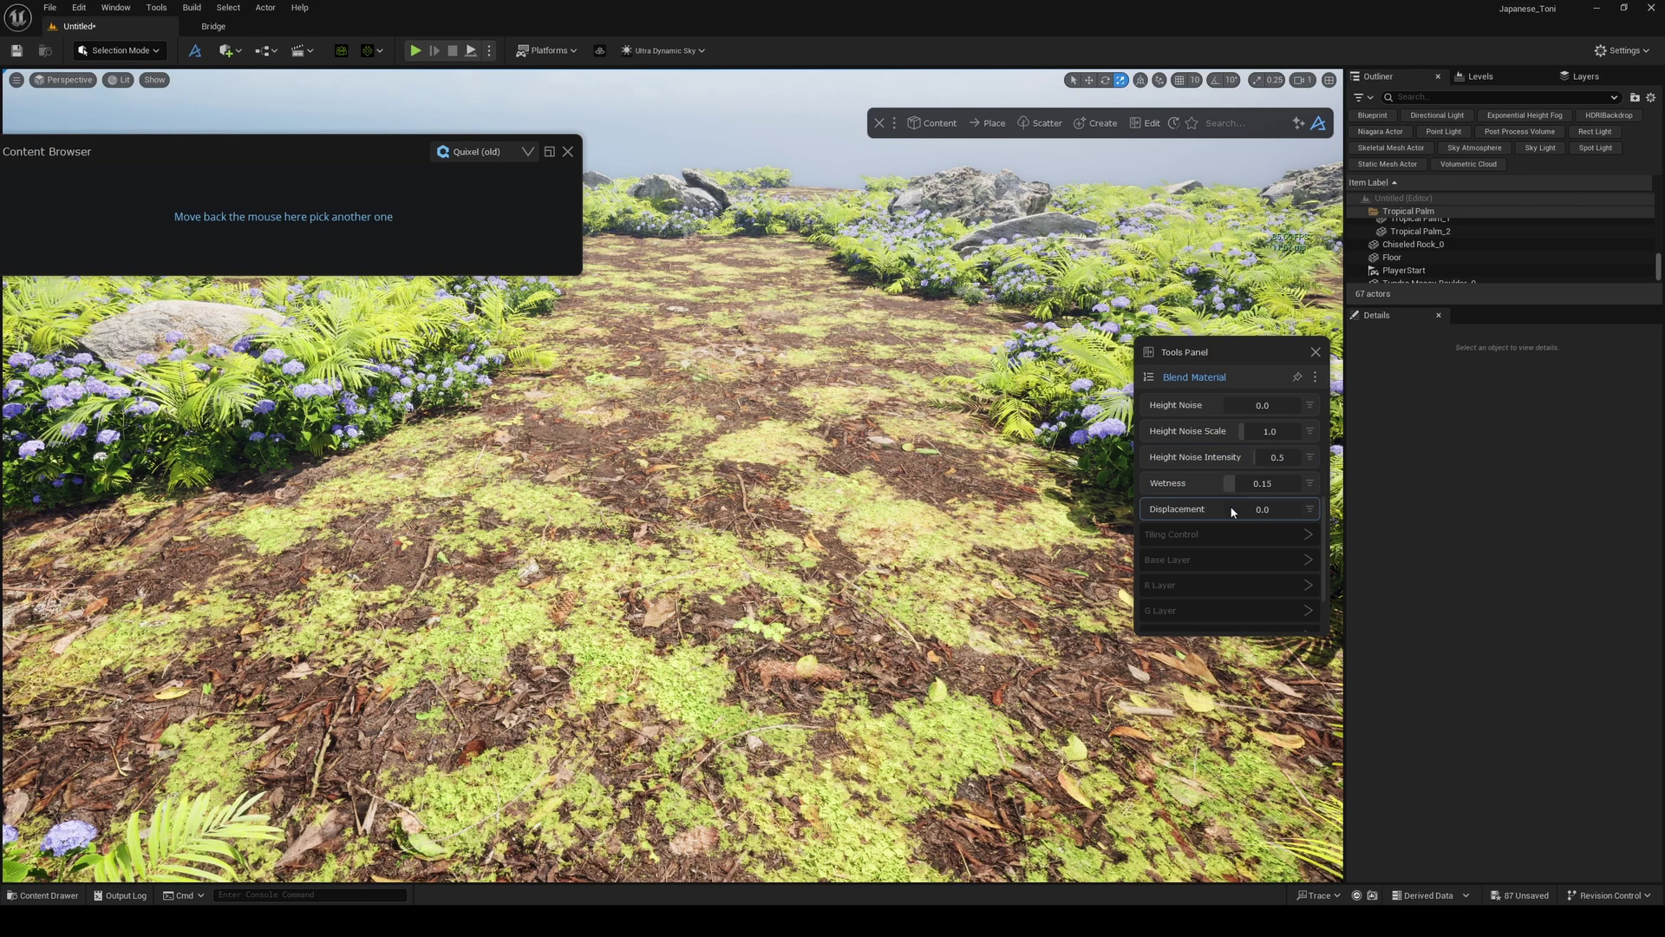
{"action": "left_click_drag", "start_coordinate": [1235, 508], "coordinate": [1193, 508]}
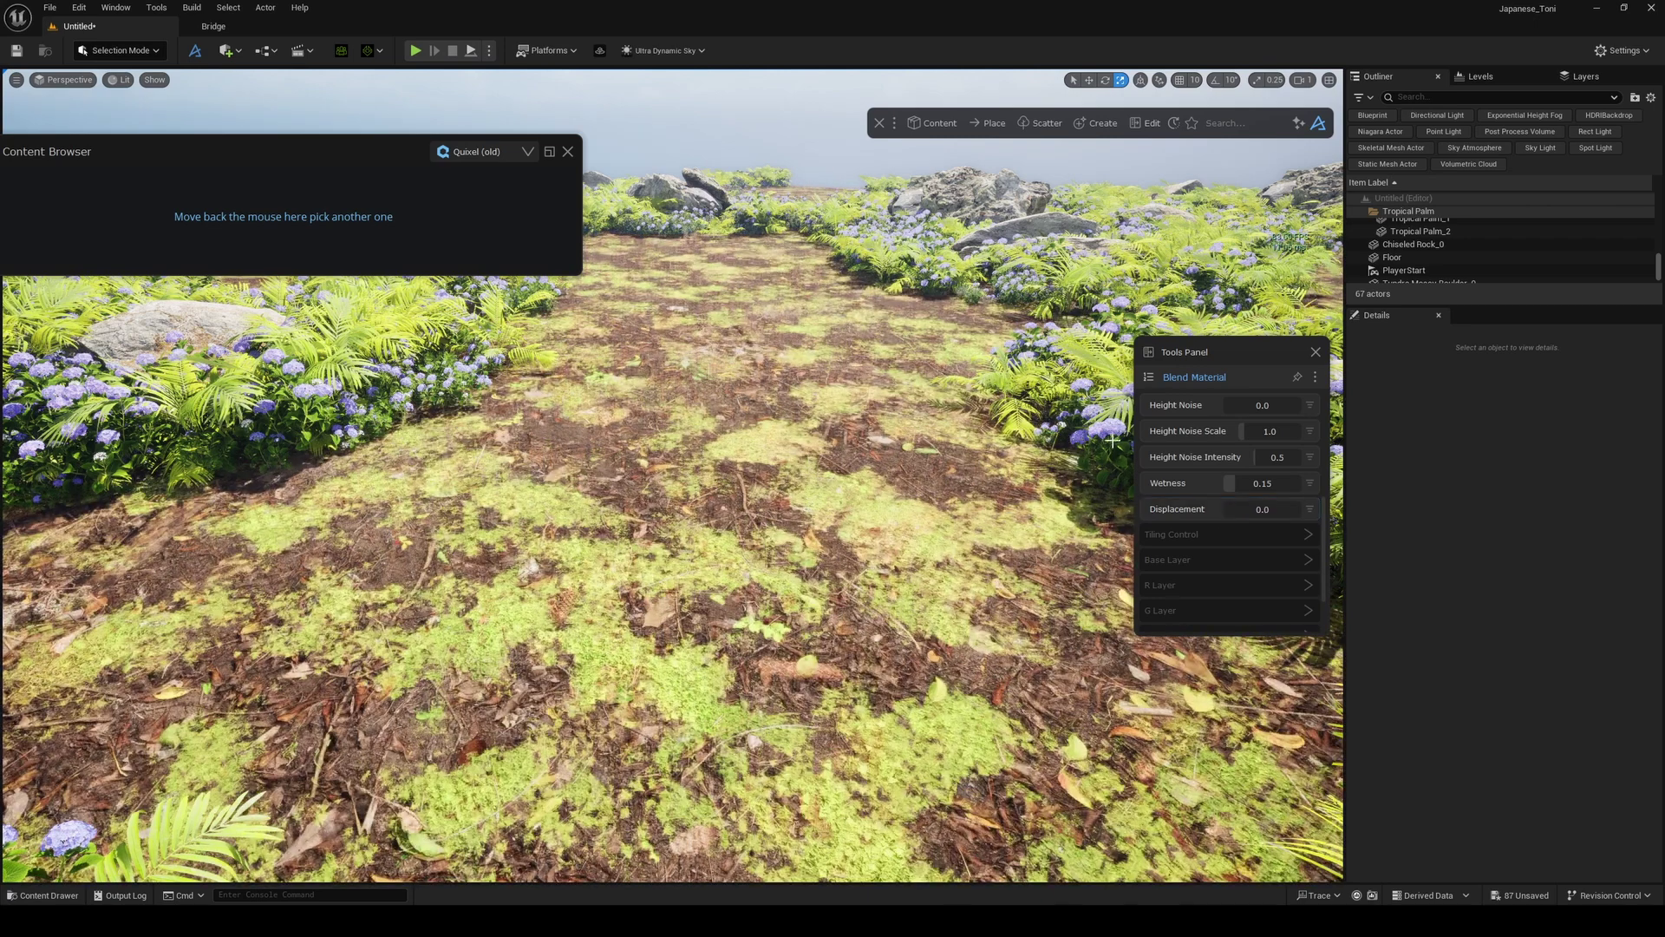
{"action": "right_click_drag", "start_coordinate": [865, 529], "coordinate": [864, 520]}
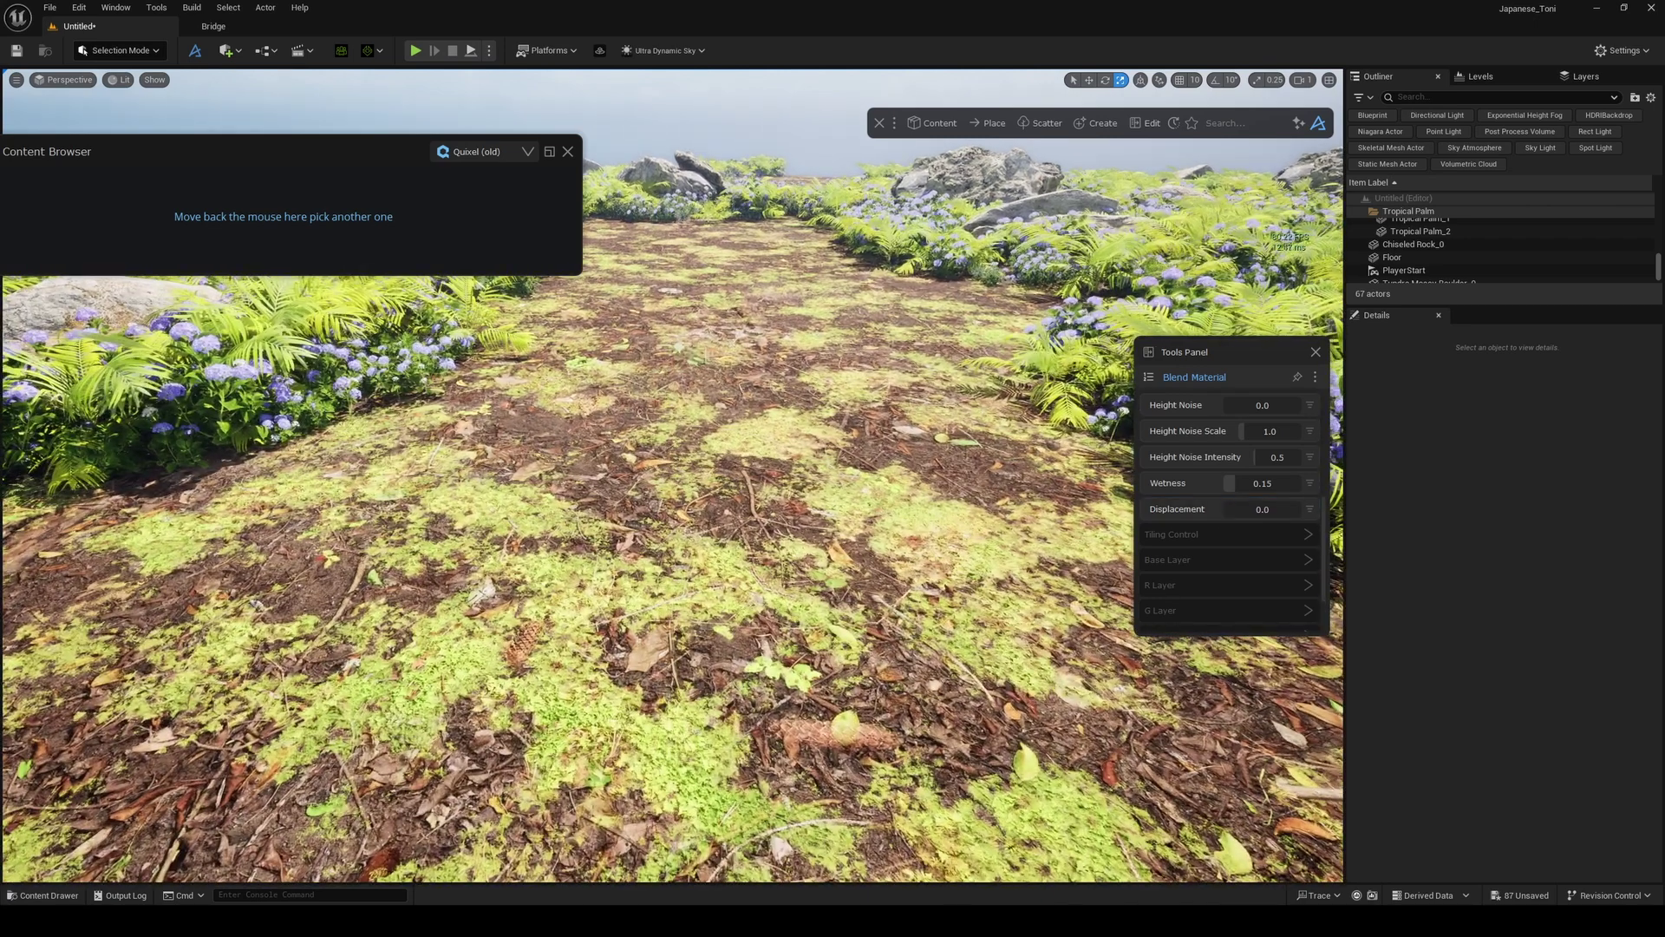
- Find the Actor Enable Nanite command with the search "nani", run it on the floor, and close the floor's mesh editor
{"action": "left_click", "coordinate": [1237, 125]}
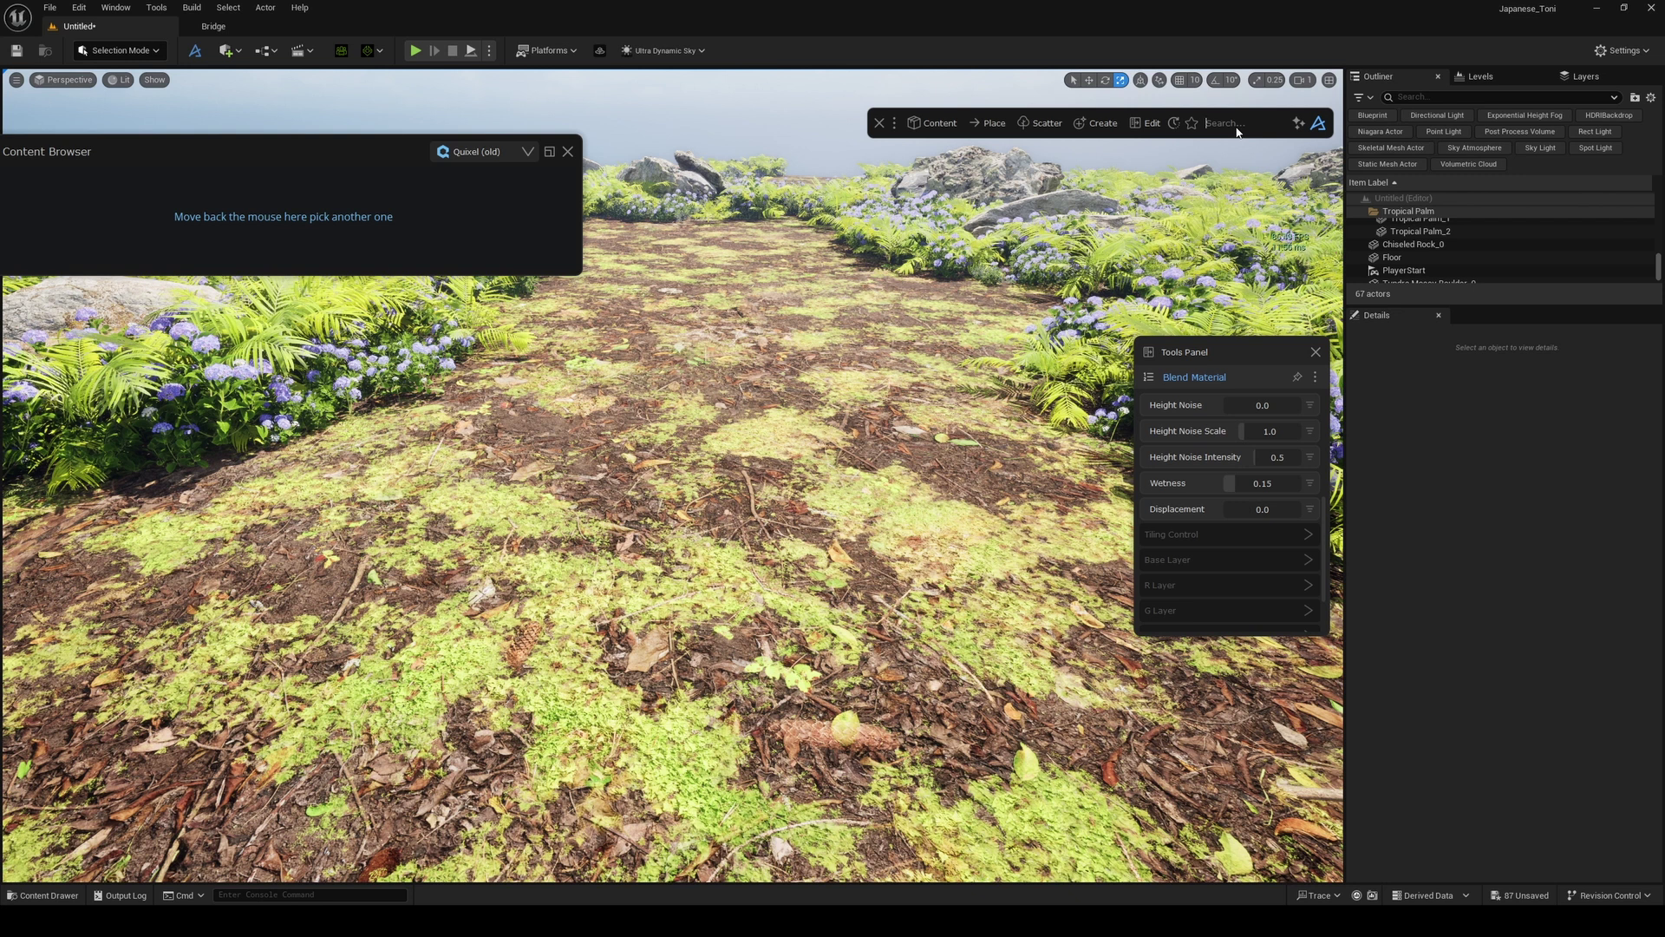
{"action": "type", "text": "nani"}
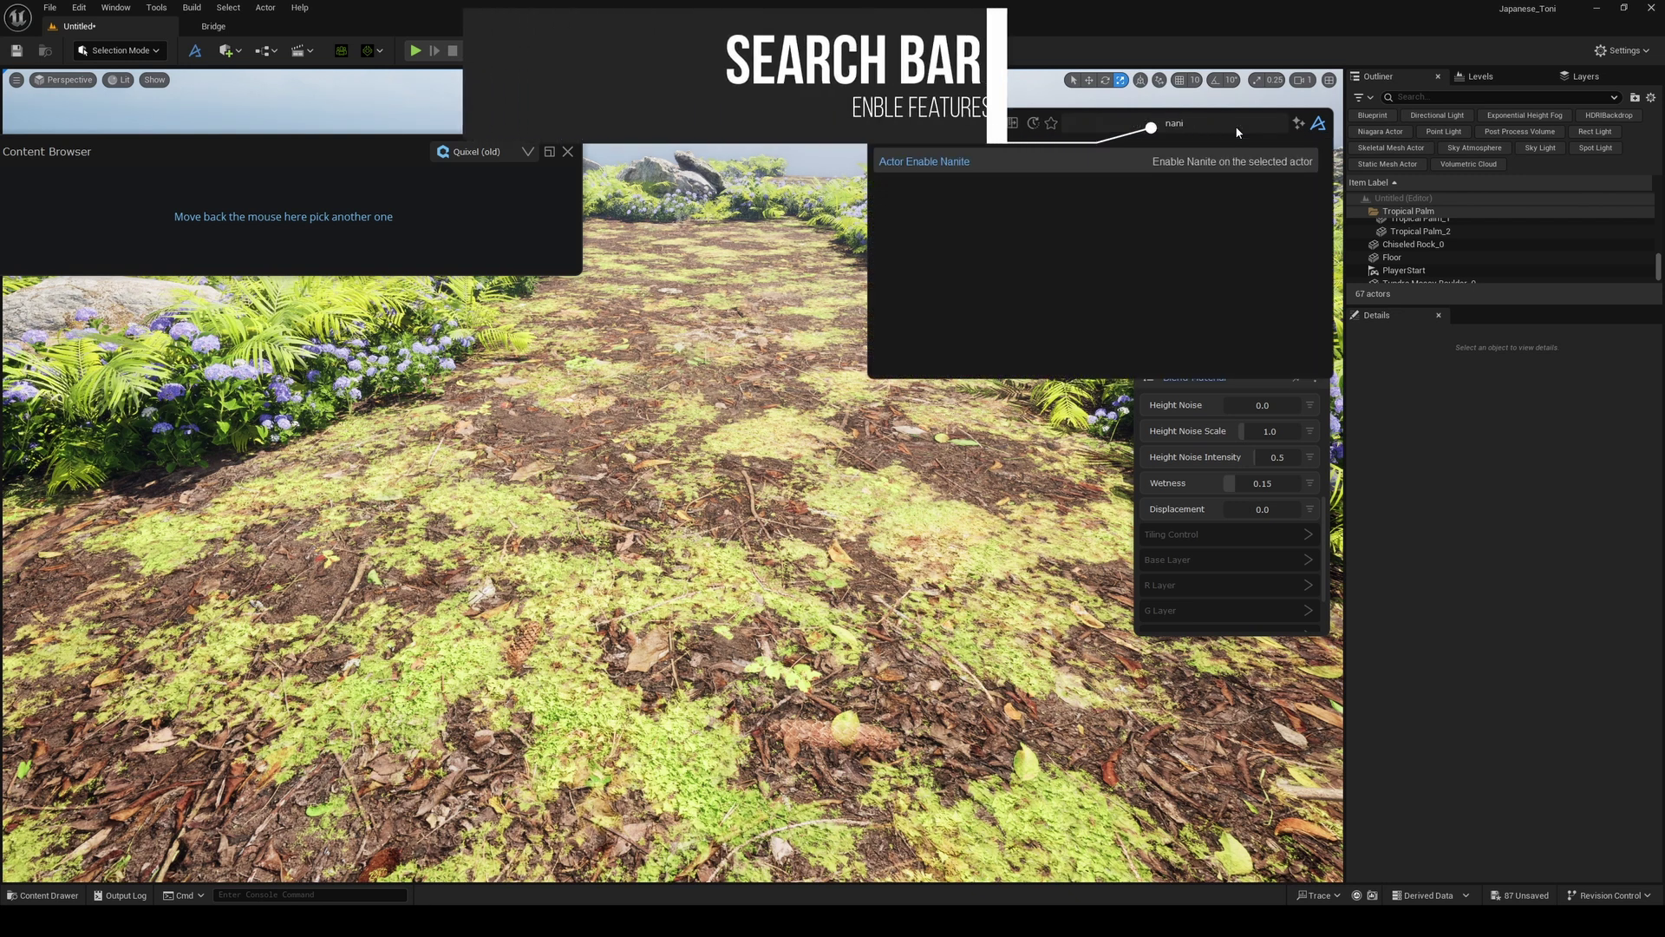
{"action": "left_click", "coordinate": [928, 162]}
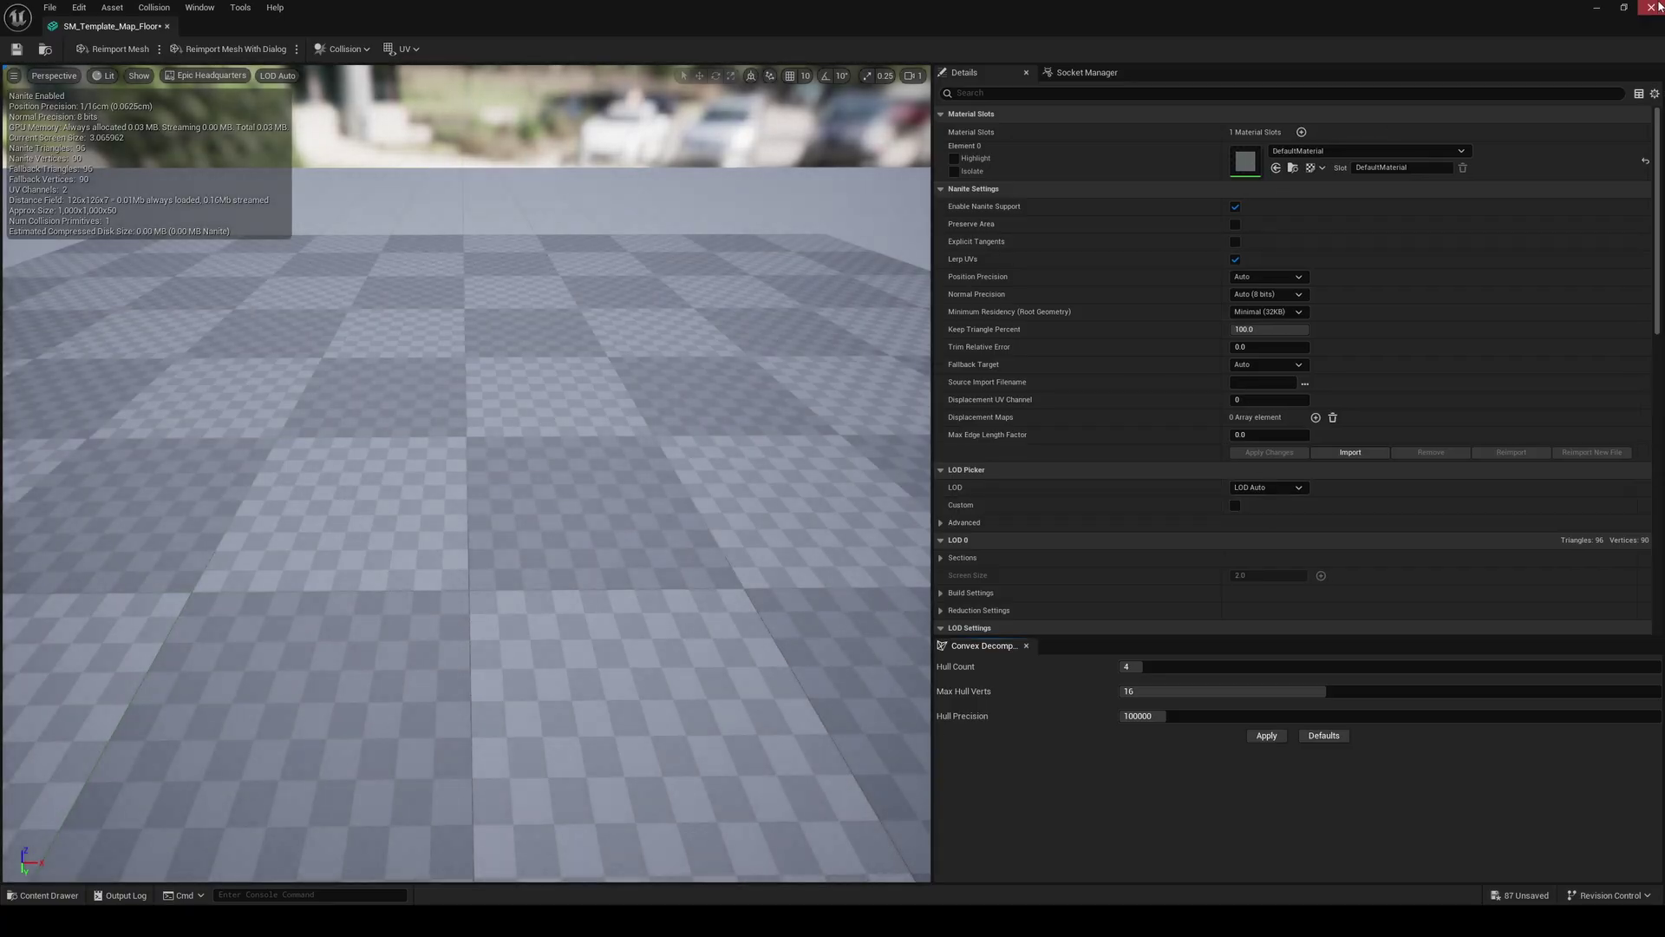
{"action": "left_click", "coordinate": [1651, 7]}
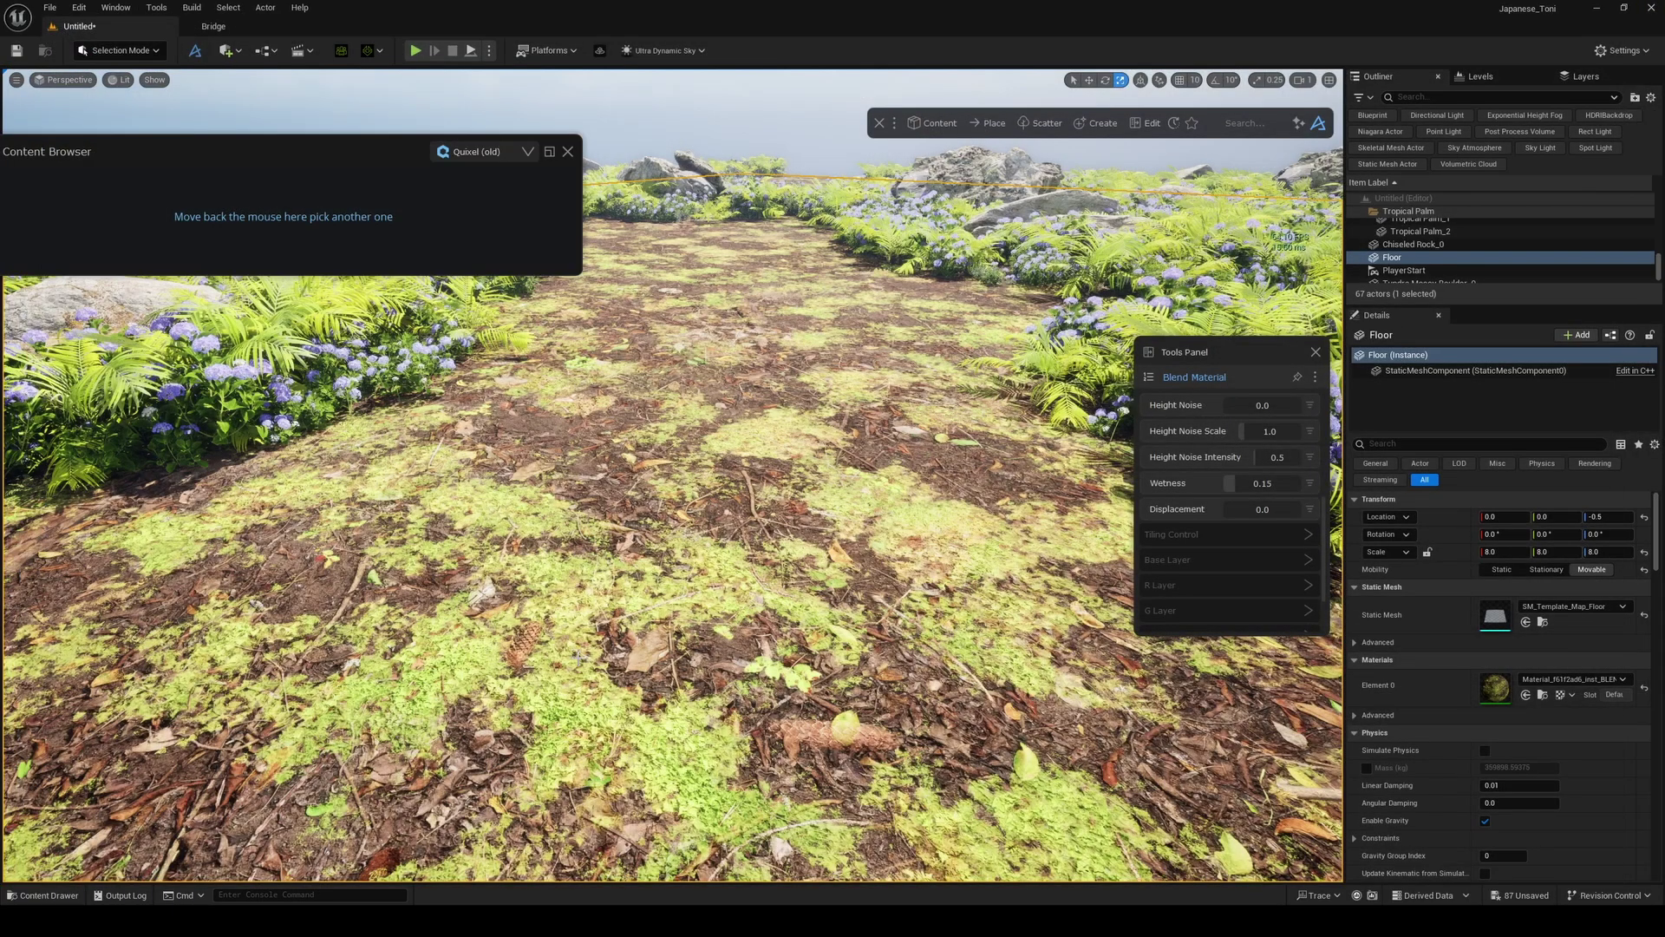
- Search the tools for "tess" and run Enable Project Tessellation
{"action": "left_click", "coordinate": [1236, 123]}
{"action": "type", "text": "tess"}
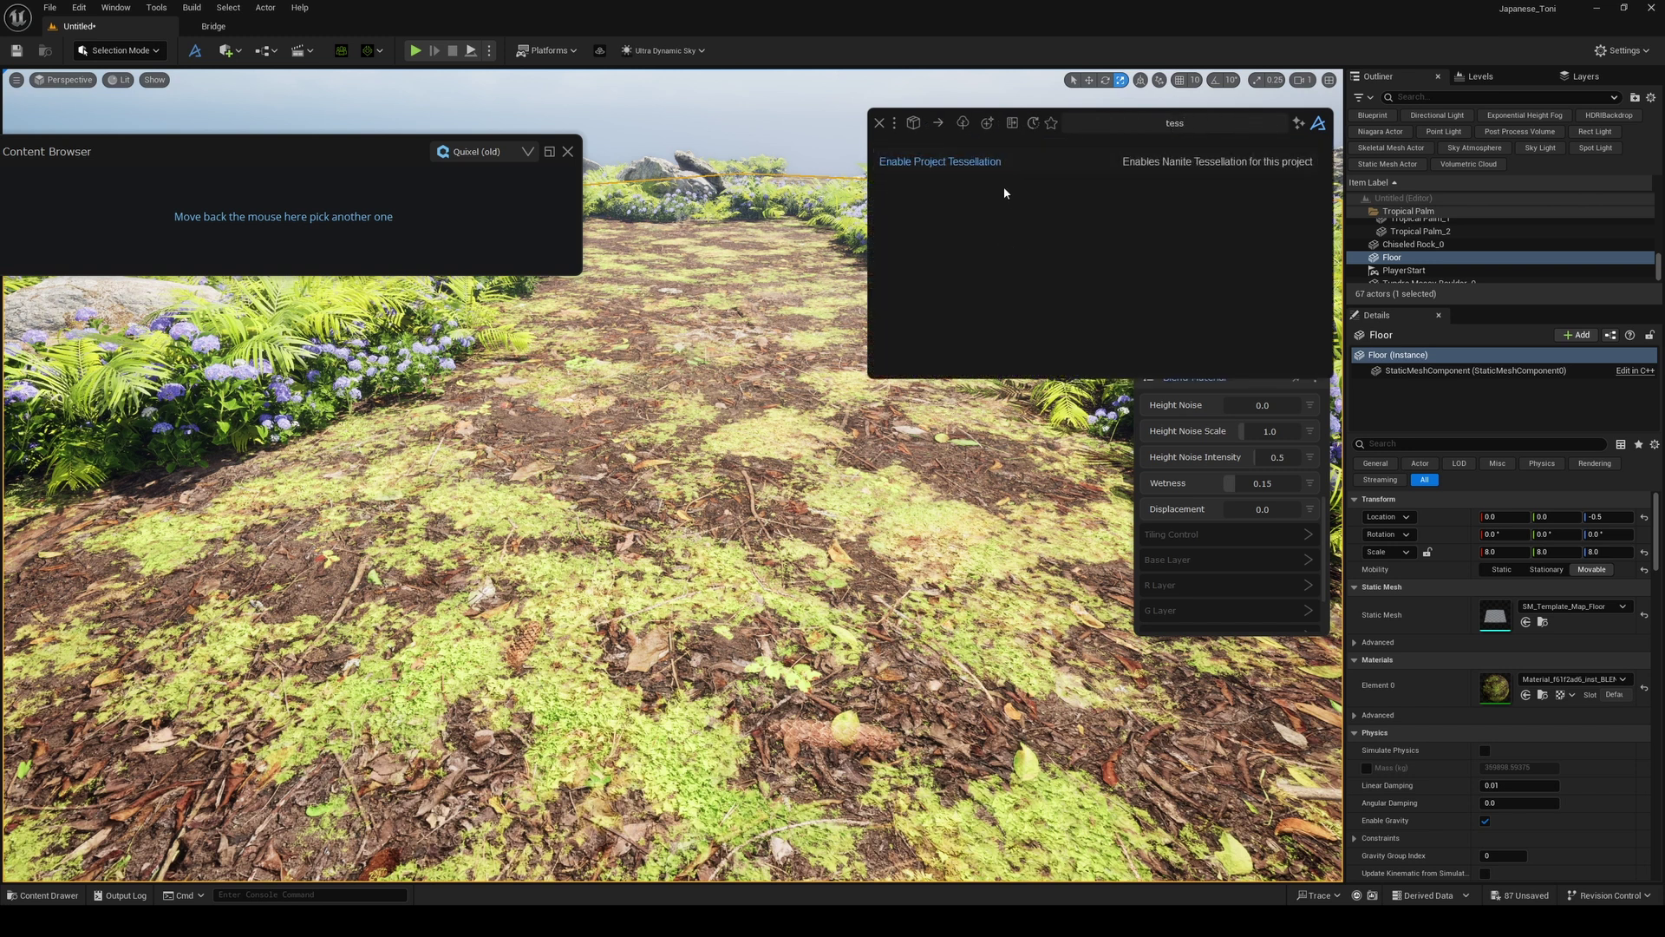
{"action": "left_click", "coordinate": [987, 161]}
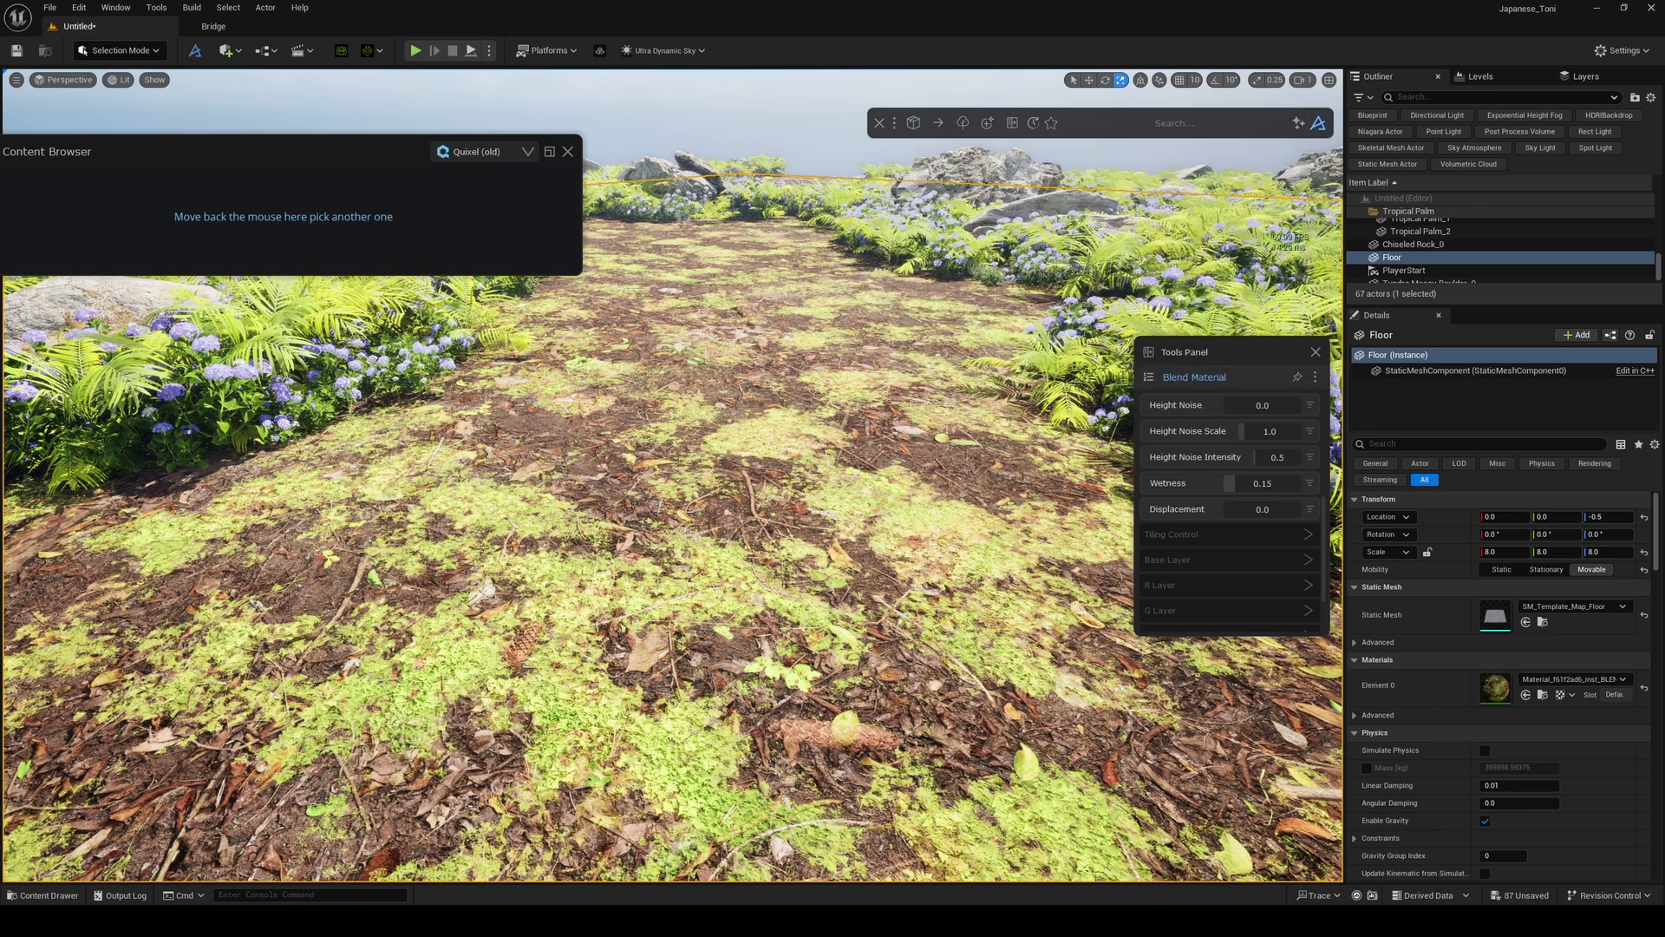
- Set the blend material's Displacement to 0.21 and its Wetness to 0.53
{"action": "left_click_drag", "start_coordinate": [1261, 501], "coordinate": [1313, 501]}
{"action": "left_click_drag", "start_coordinate": [1167, 404], "coordinate": [1226, 404]}
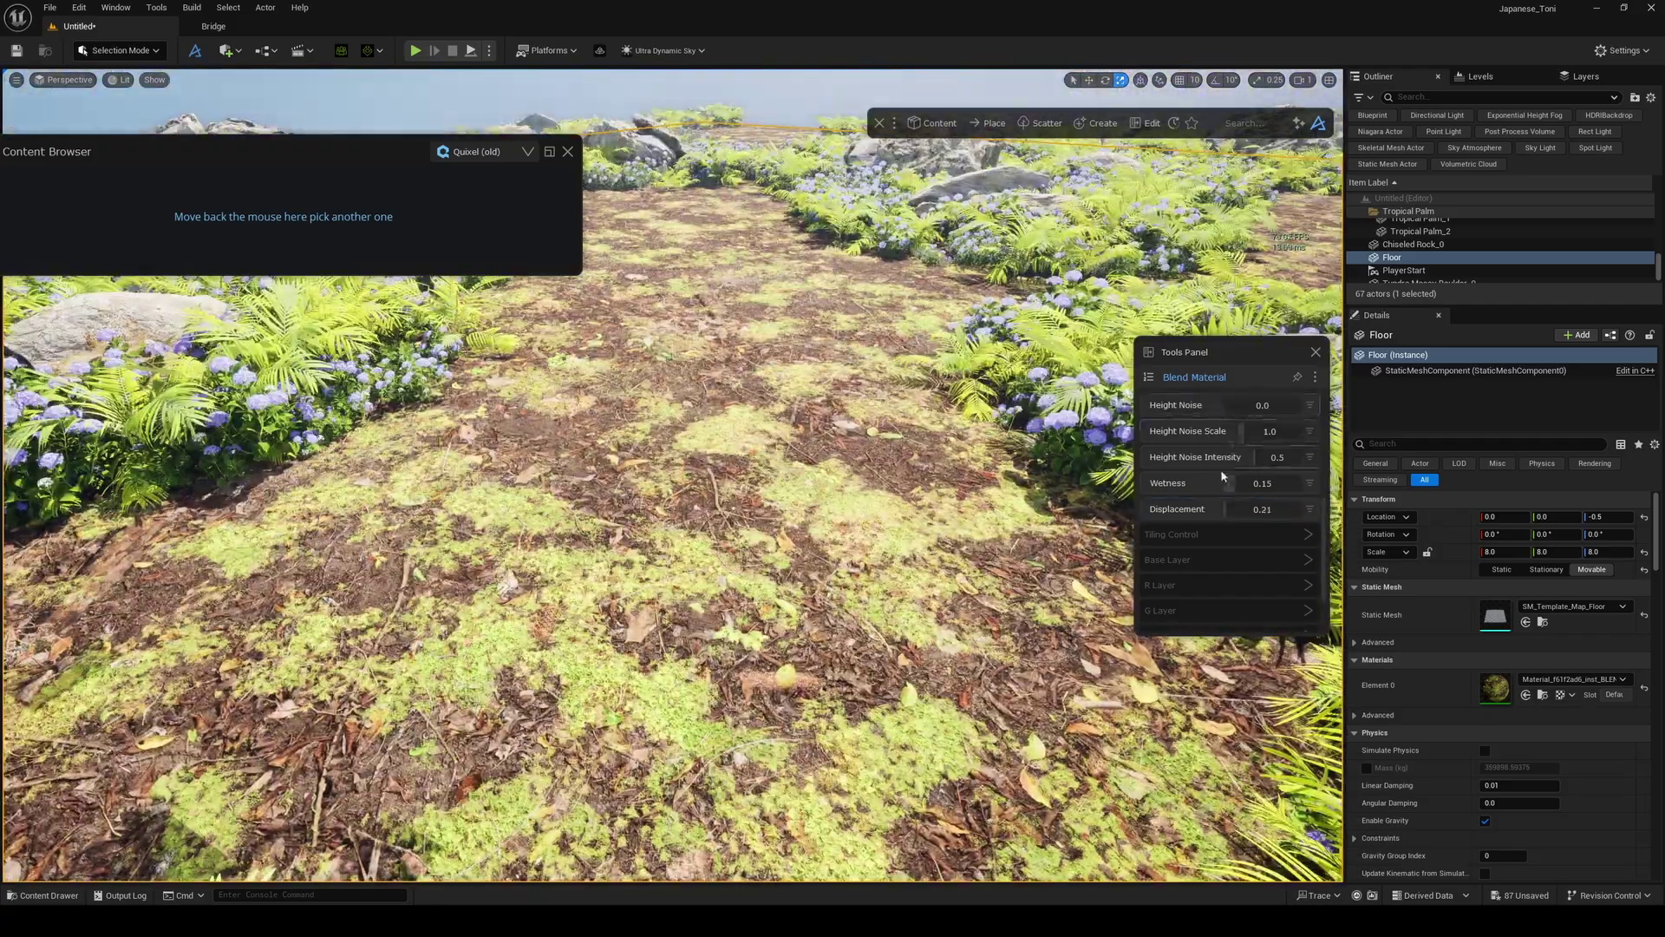
{"action": "left_click_drag", "start_coordinate": [1224, 478], "coordinate": [1260, 482]}
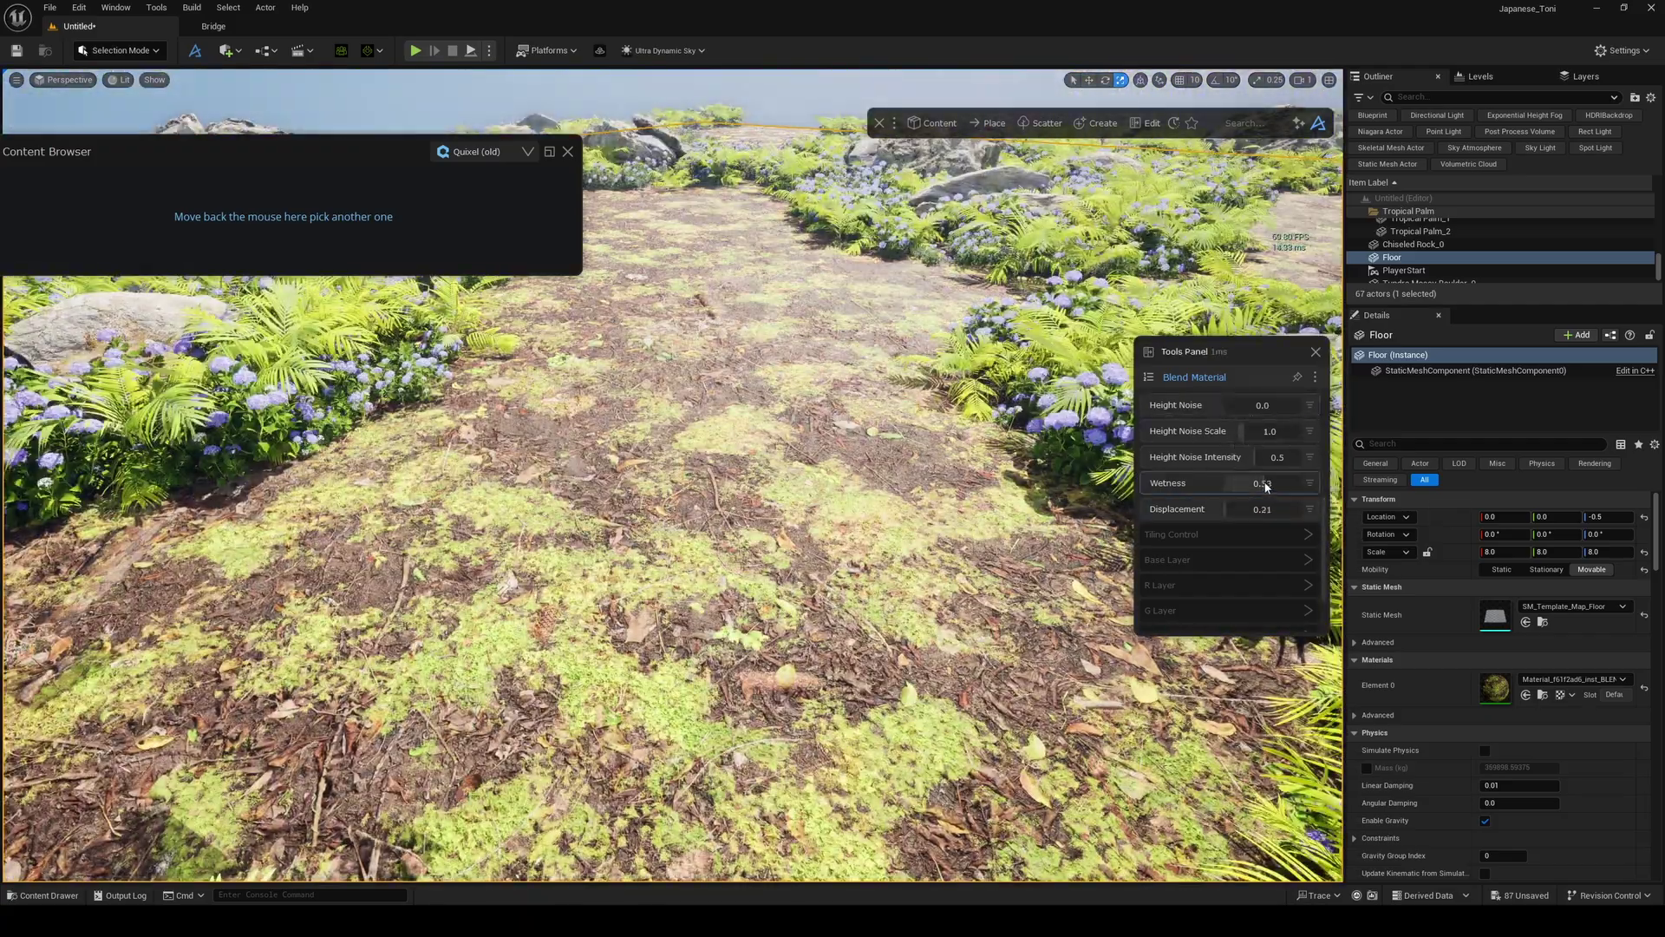
- Raise the blend material's B Weight and set its Height Noise to 0.17
{"action": "scroll", "coordinate": [1226, 502], "scroll_direction": "up", "scroll_amount": 5}
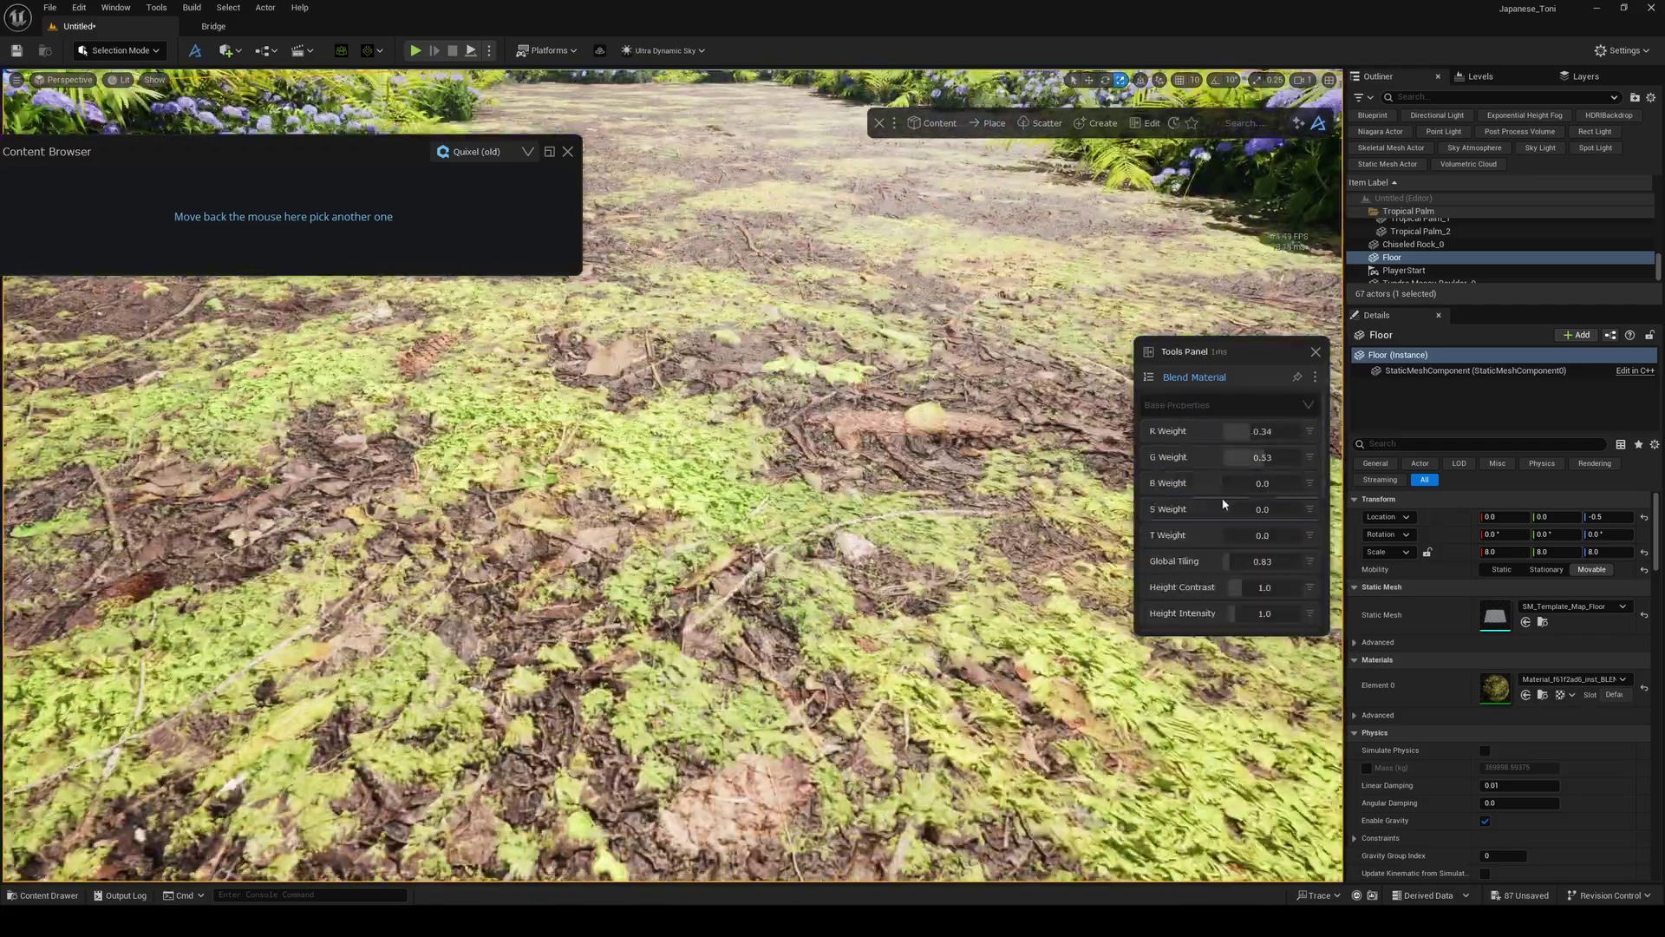
{"action": "left_click_drag", "start_coordinate": [1226, 487], "coordinate": [1264, 488]}
{"action": "scroll", "coordinate": [1262, 488], "scroll_direction": "down", "scroll_amount": 5}
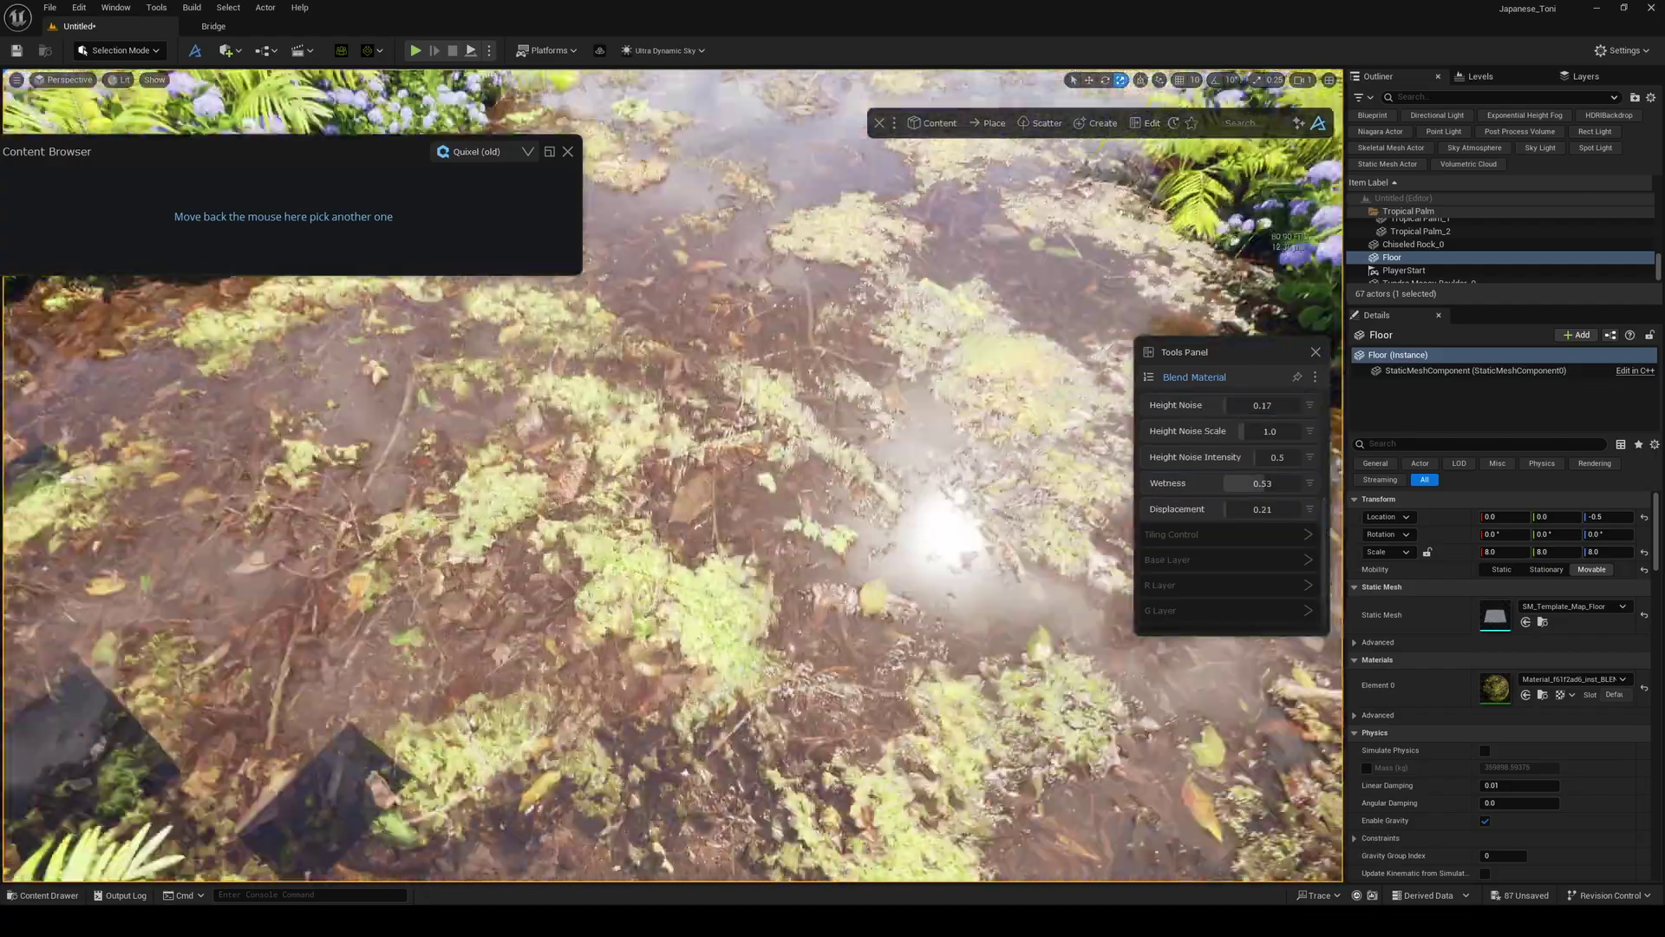
- Reopen the floor's Blend Material settings and enable BreakUp Tiling in its tiling controls
{"action": "scroll", "coordinate": [1246, 480], "scroll_direction": "up", "scroll_amount": 5}
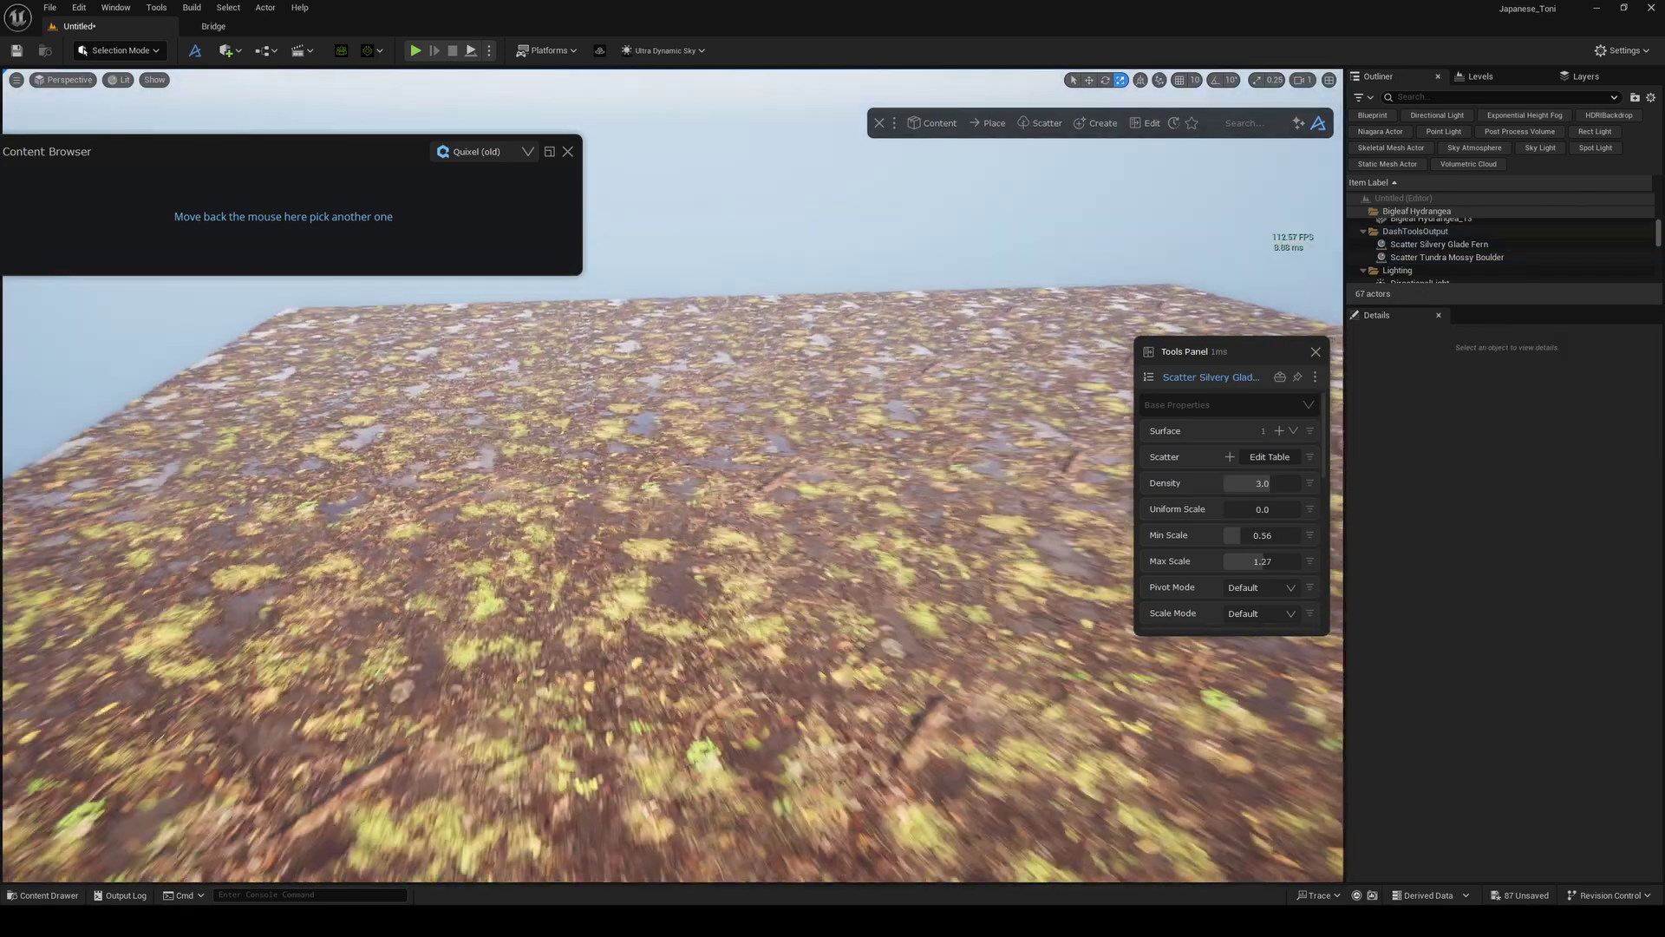
{"action": "scroll", "coordinate": [1180, 503], "scroll_direction": "down", "scroll_amount": 5}
{"action": "scroll", "coordinate": [1240, 404], "scroll_direction": "up", "scroll_amount": 5}
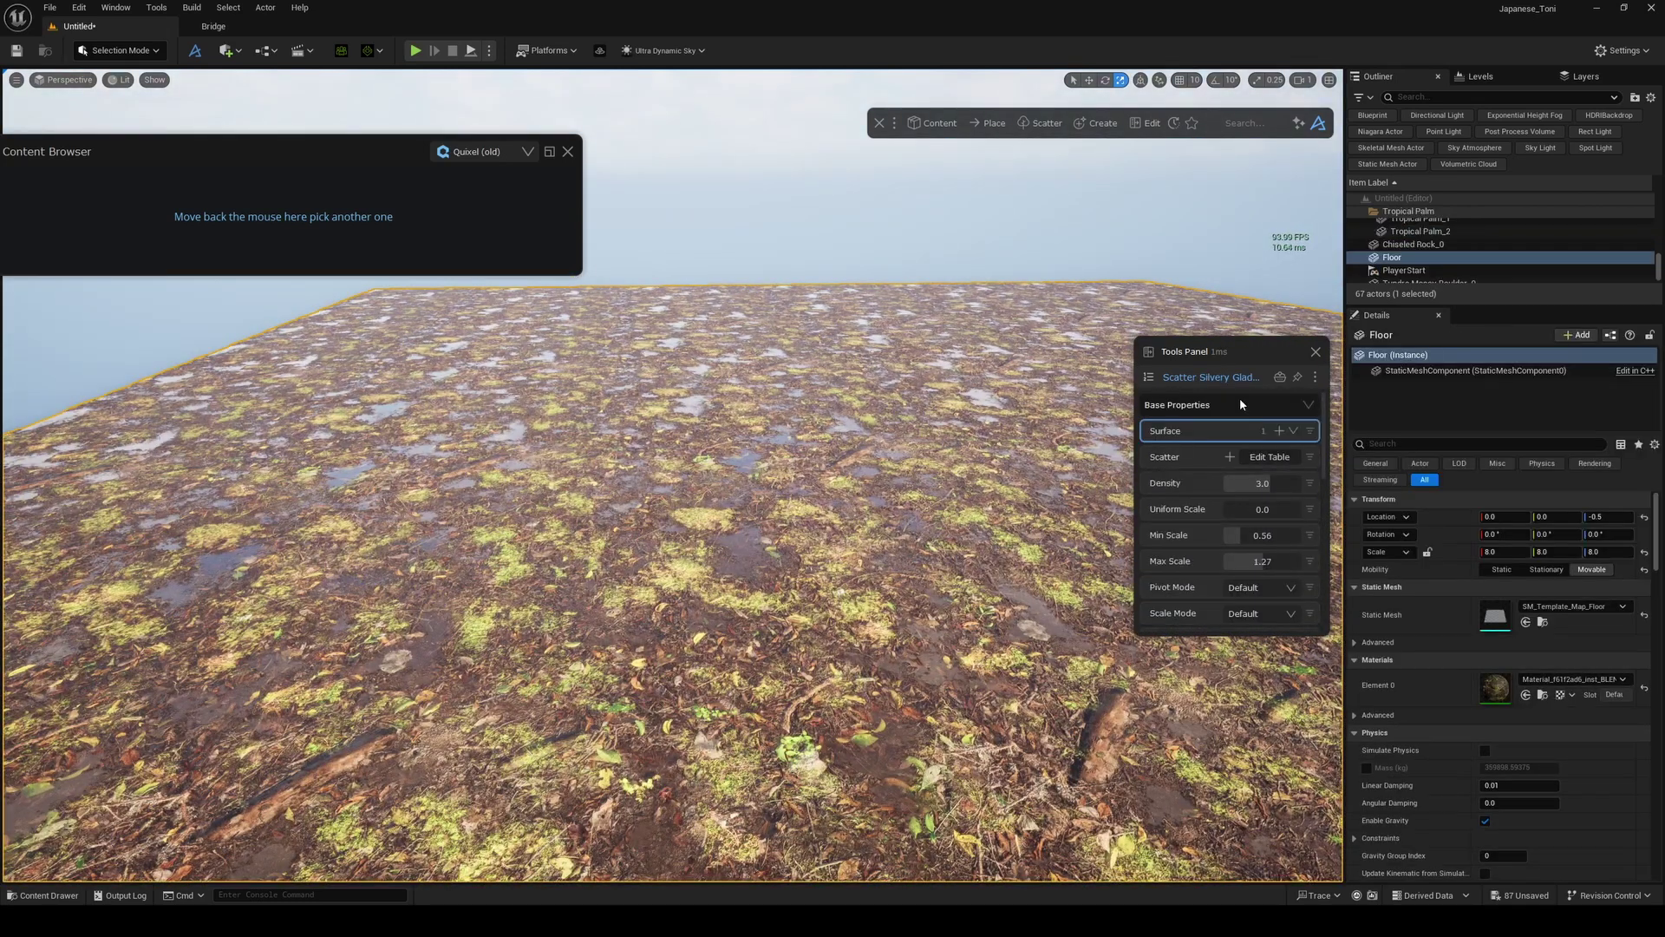
{"action": "left_click", "coordinate": [1150, 378]}
{"action": "left_click", "coordinate": [1158, 458]}
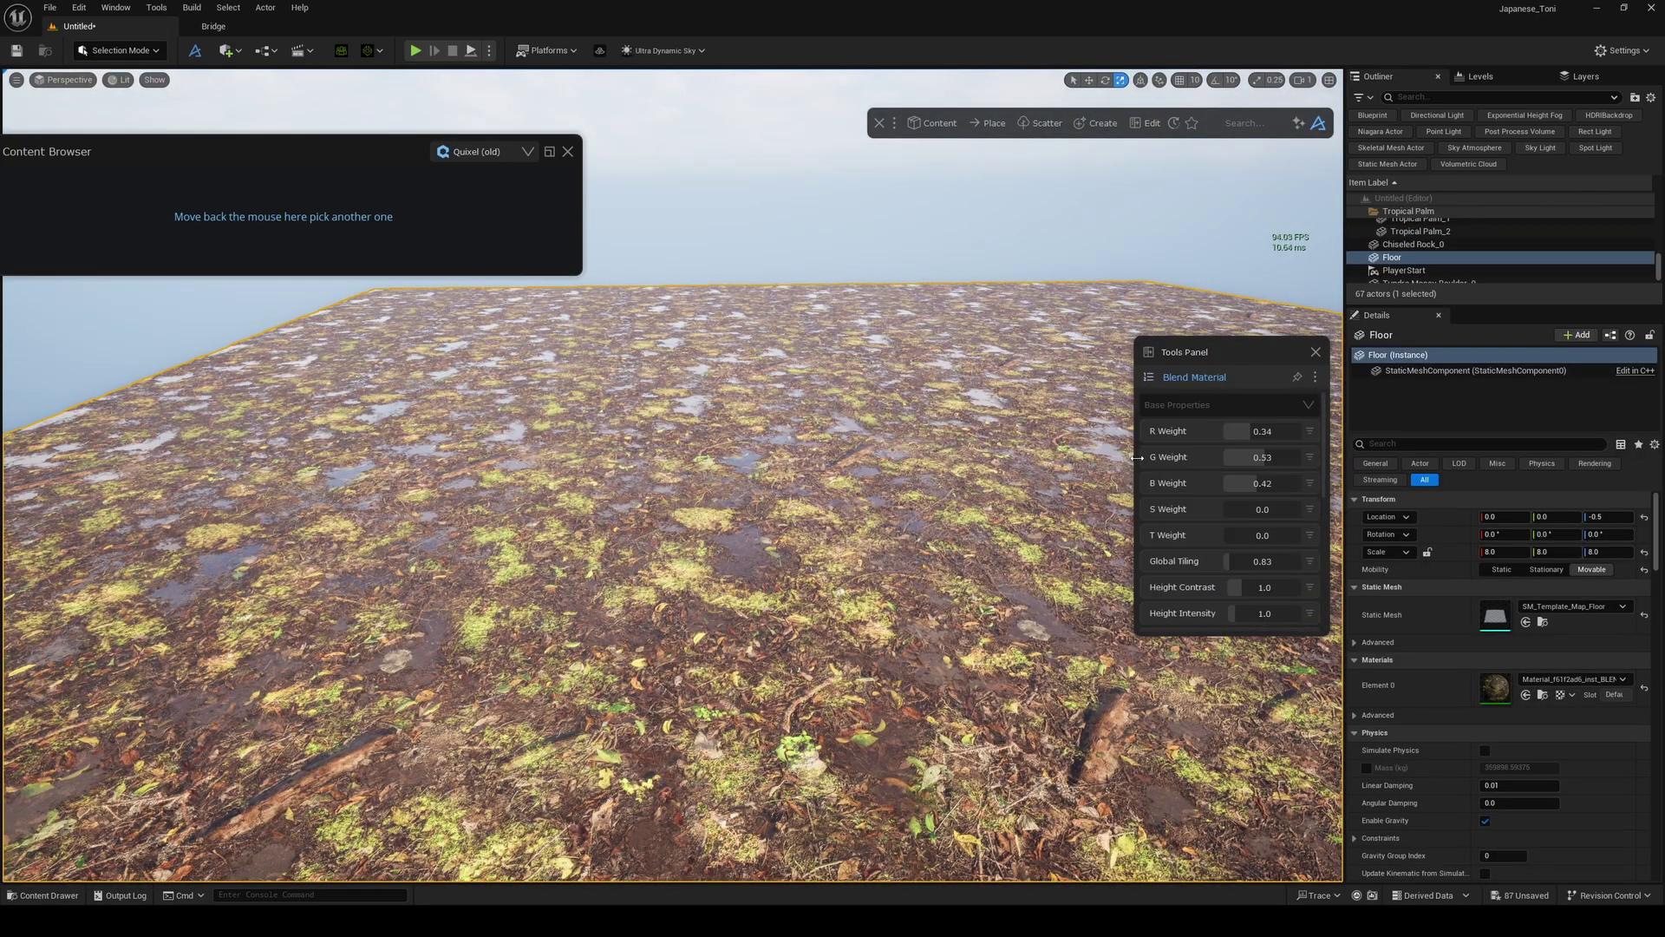
{"action": "left_click", "coordinate": [1237, 527]}
{"action": "scroll", "coordinate": [1237, 527], "scroll_direction": "down", "scroll_amount": 3}
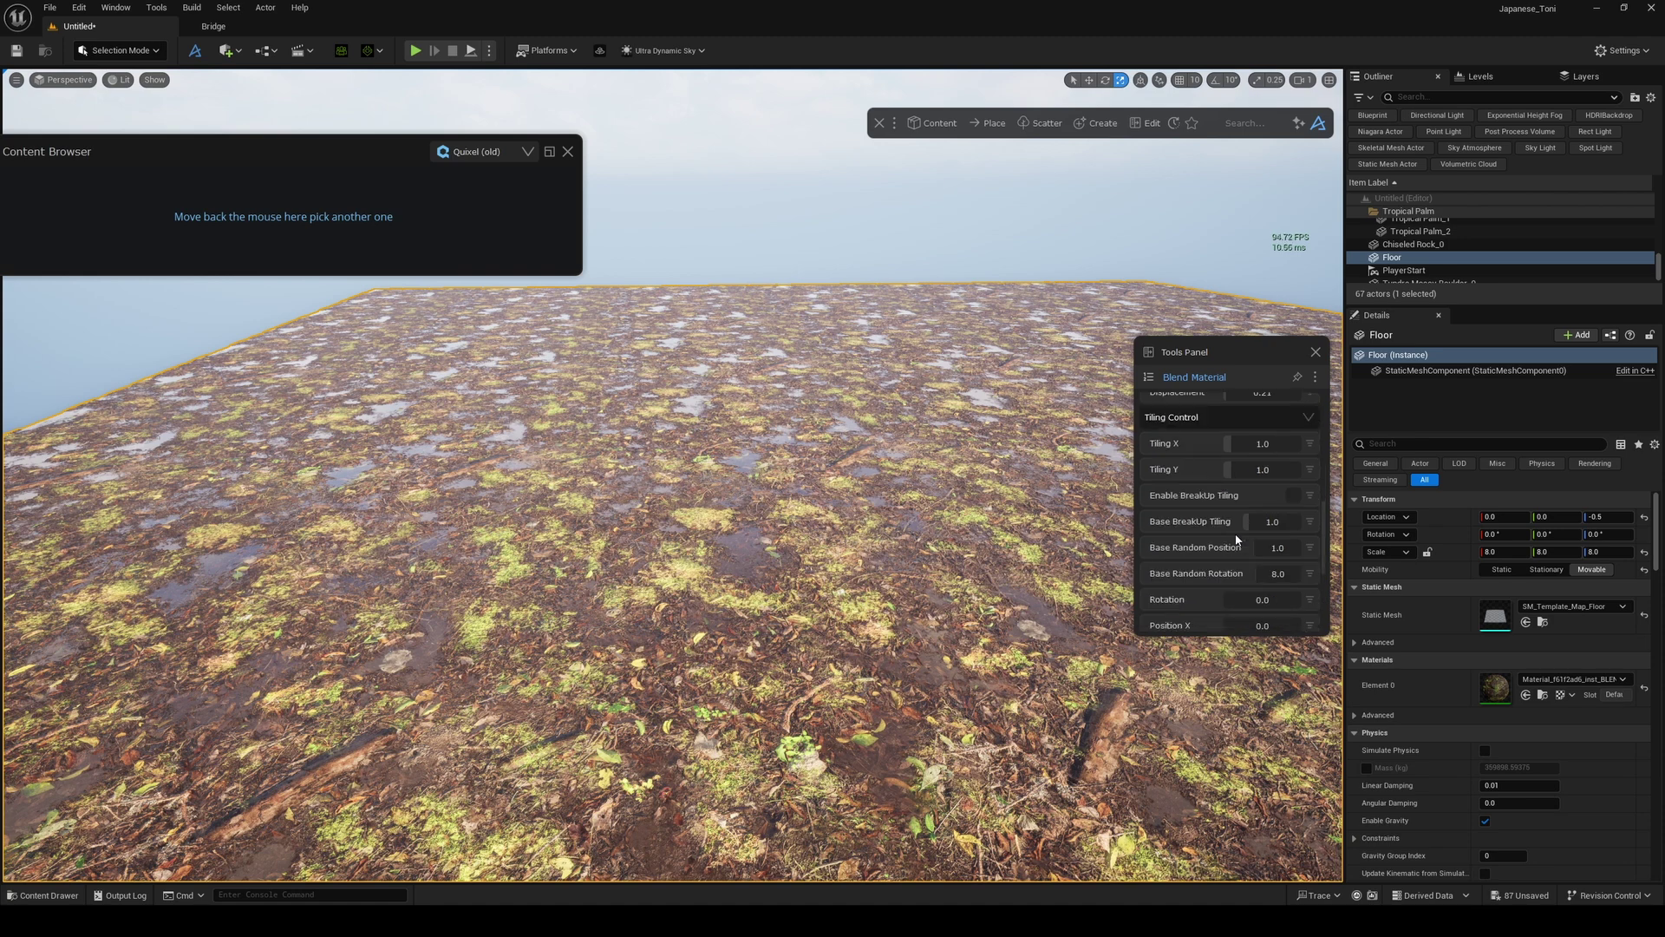
{"action": "left_click_drag", "start_coordinate": [1242, 445], "coordinate": [1232, 443]}
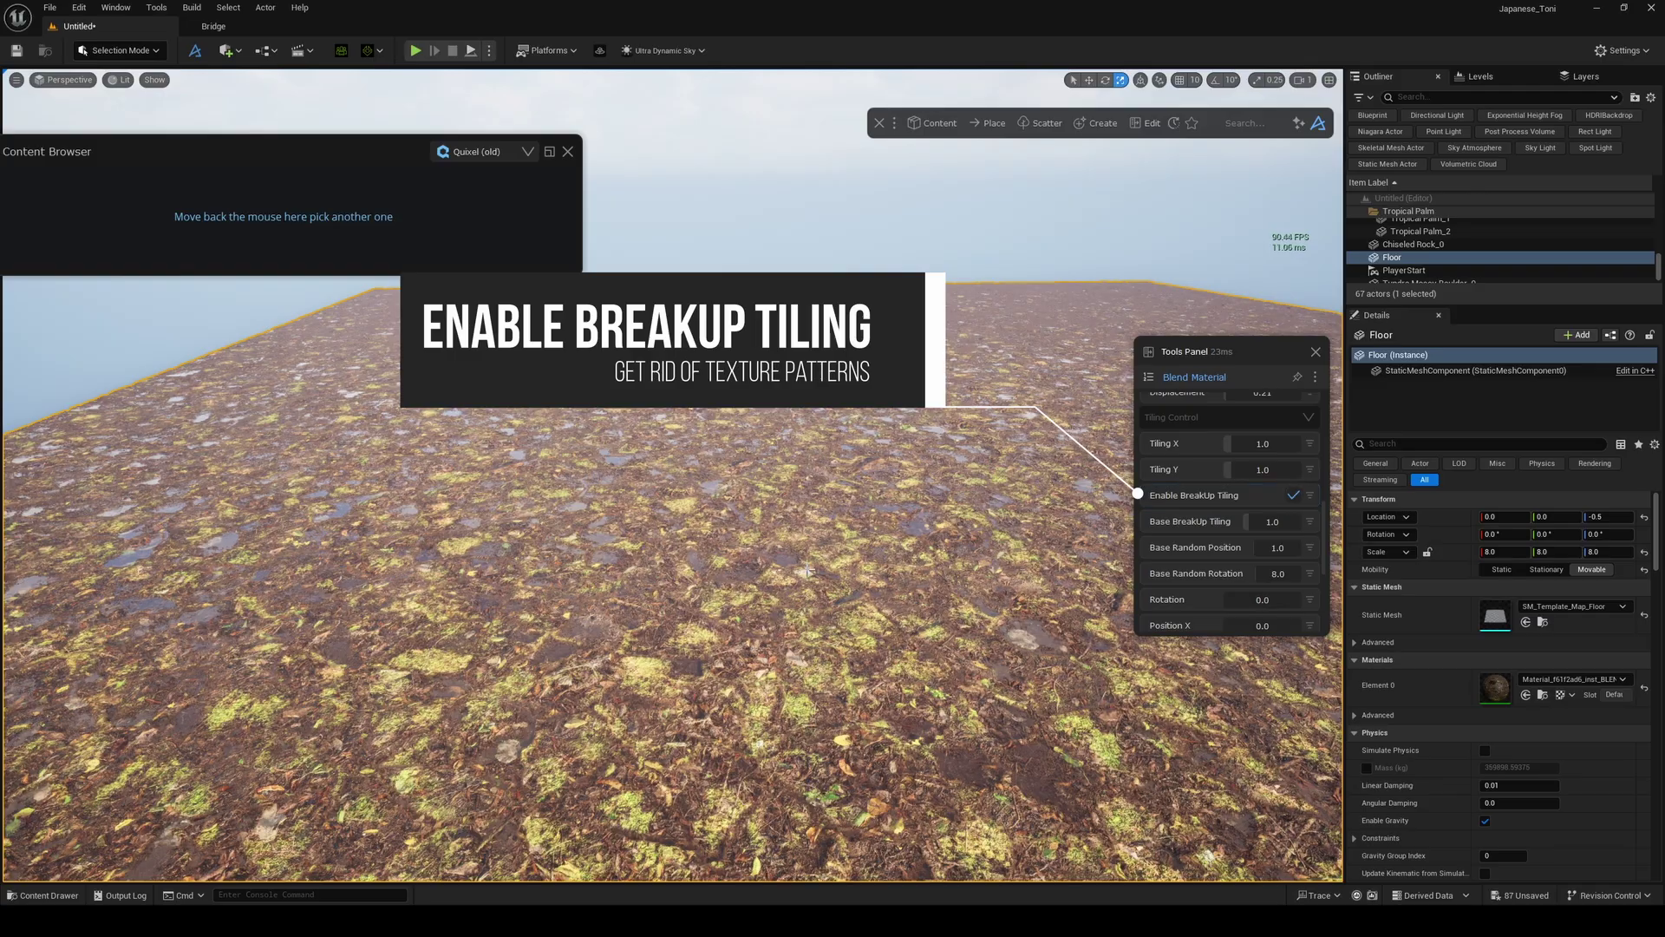
- Set the blend material's R Weight to 0.48, B Weight to 0 and Global Tiling to 0.75
{"action": "right_click_drag", "start_coordinate": [745, 520], "coordinate": [763, 602]}
{"action": "right_click_drag", "start_coordinate": [894, 549], "coordinate": [881, 499]}
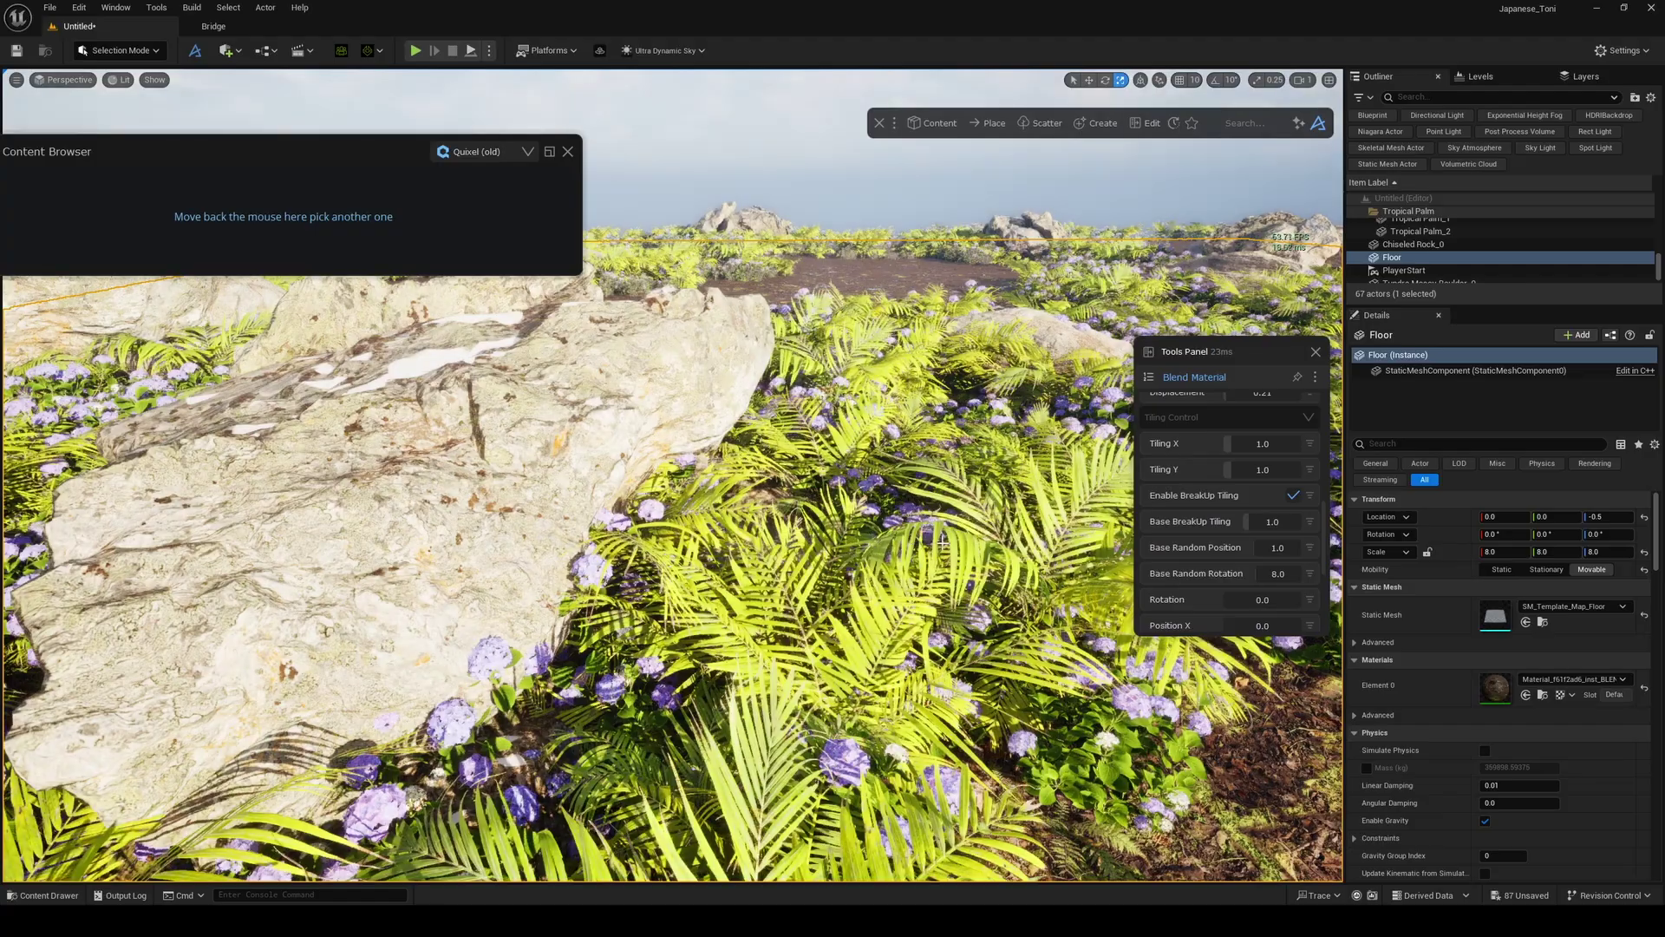
{"action": "right_click_drag", "start_coordinate": [763, 520], "coordinate": [794, 477]}
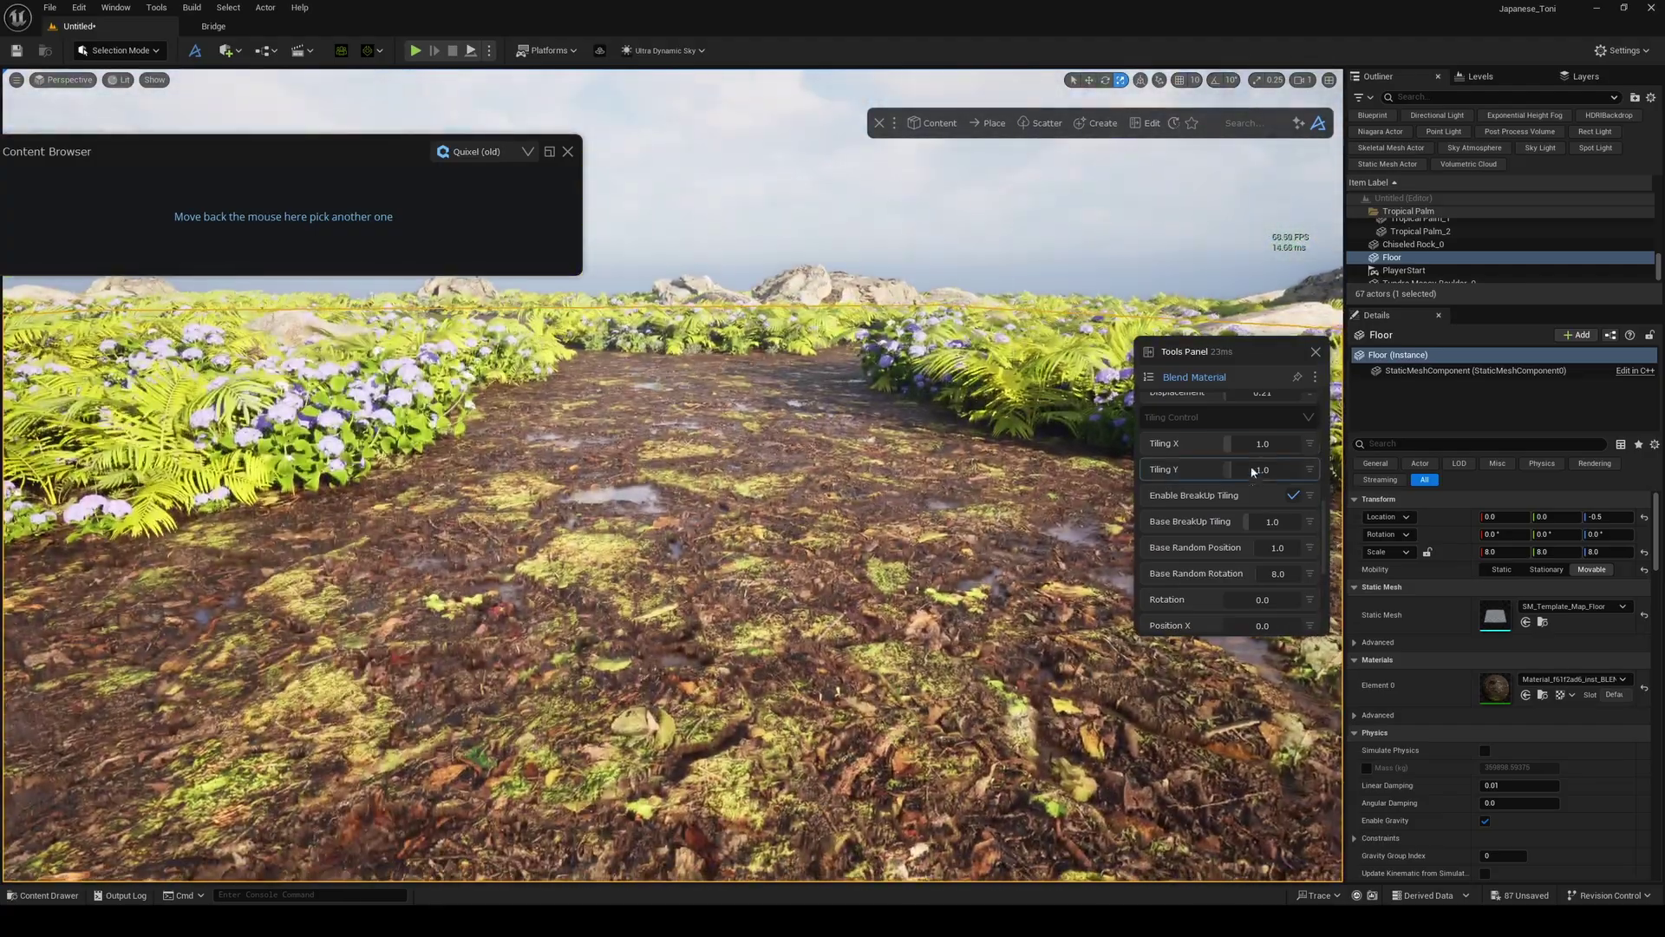
{"action": "scroll", "coordinate": [1226, 471], "scroll_direction": "up", "scroll_amount": 6}
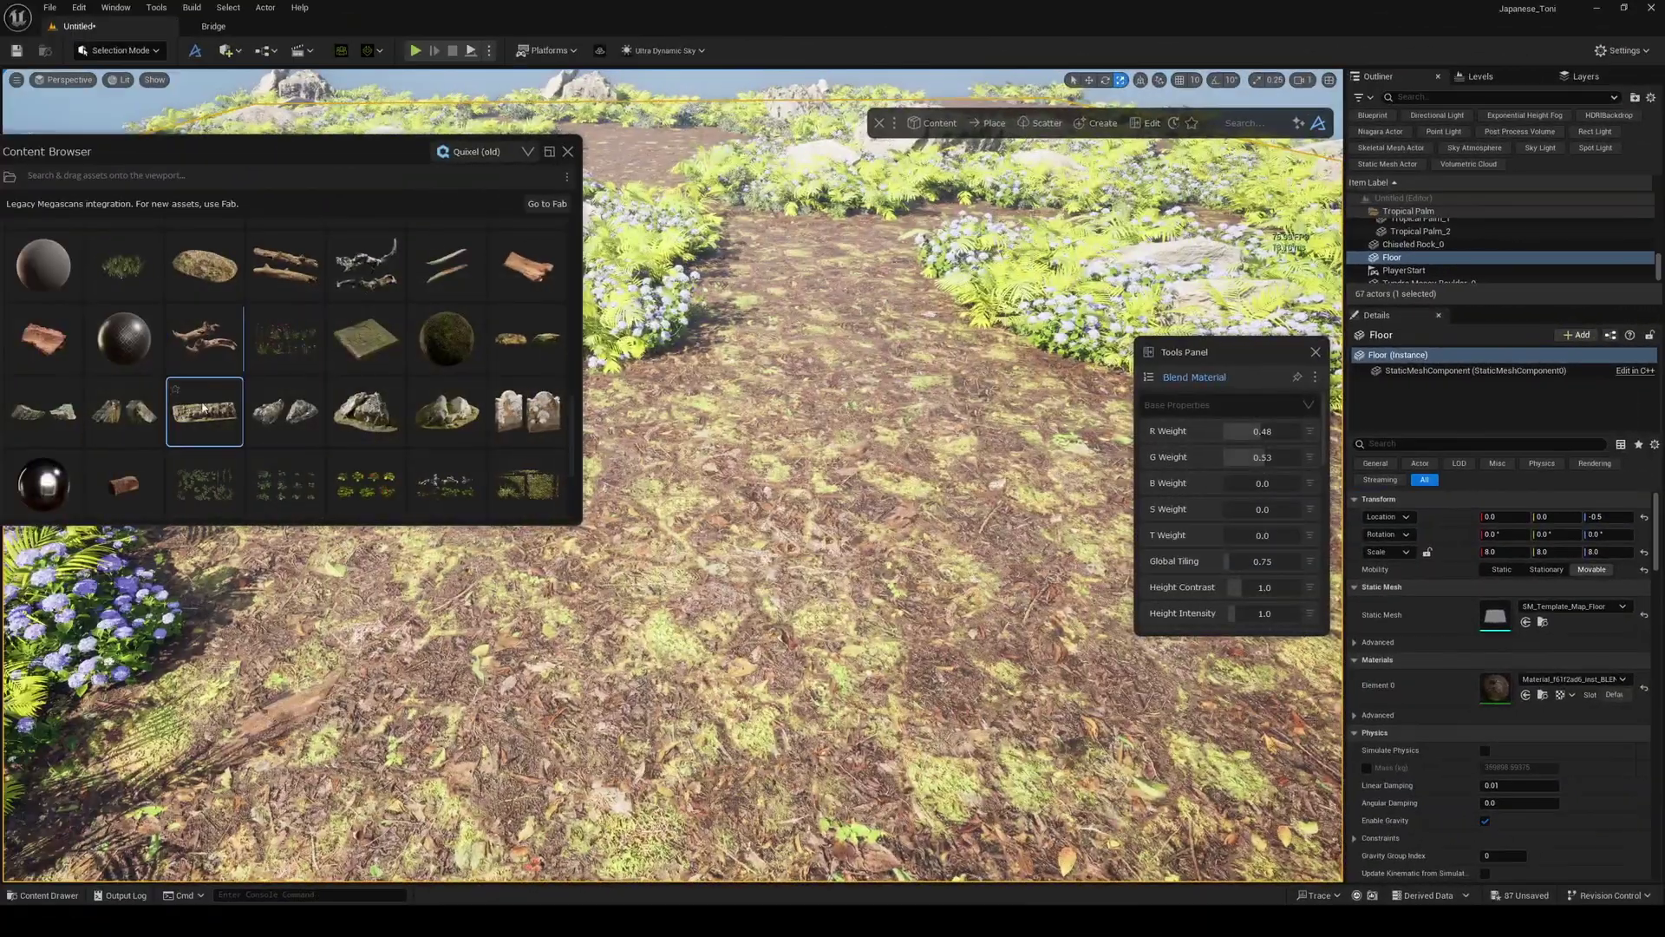
- Place the Large Tundra Rock Formation from the Quixel library on the floor beside the ferns and hydrangeas
{"action": "left_click_drag", "start_coordinate": [524, 447], "coordinate": [832, 347]}
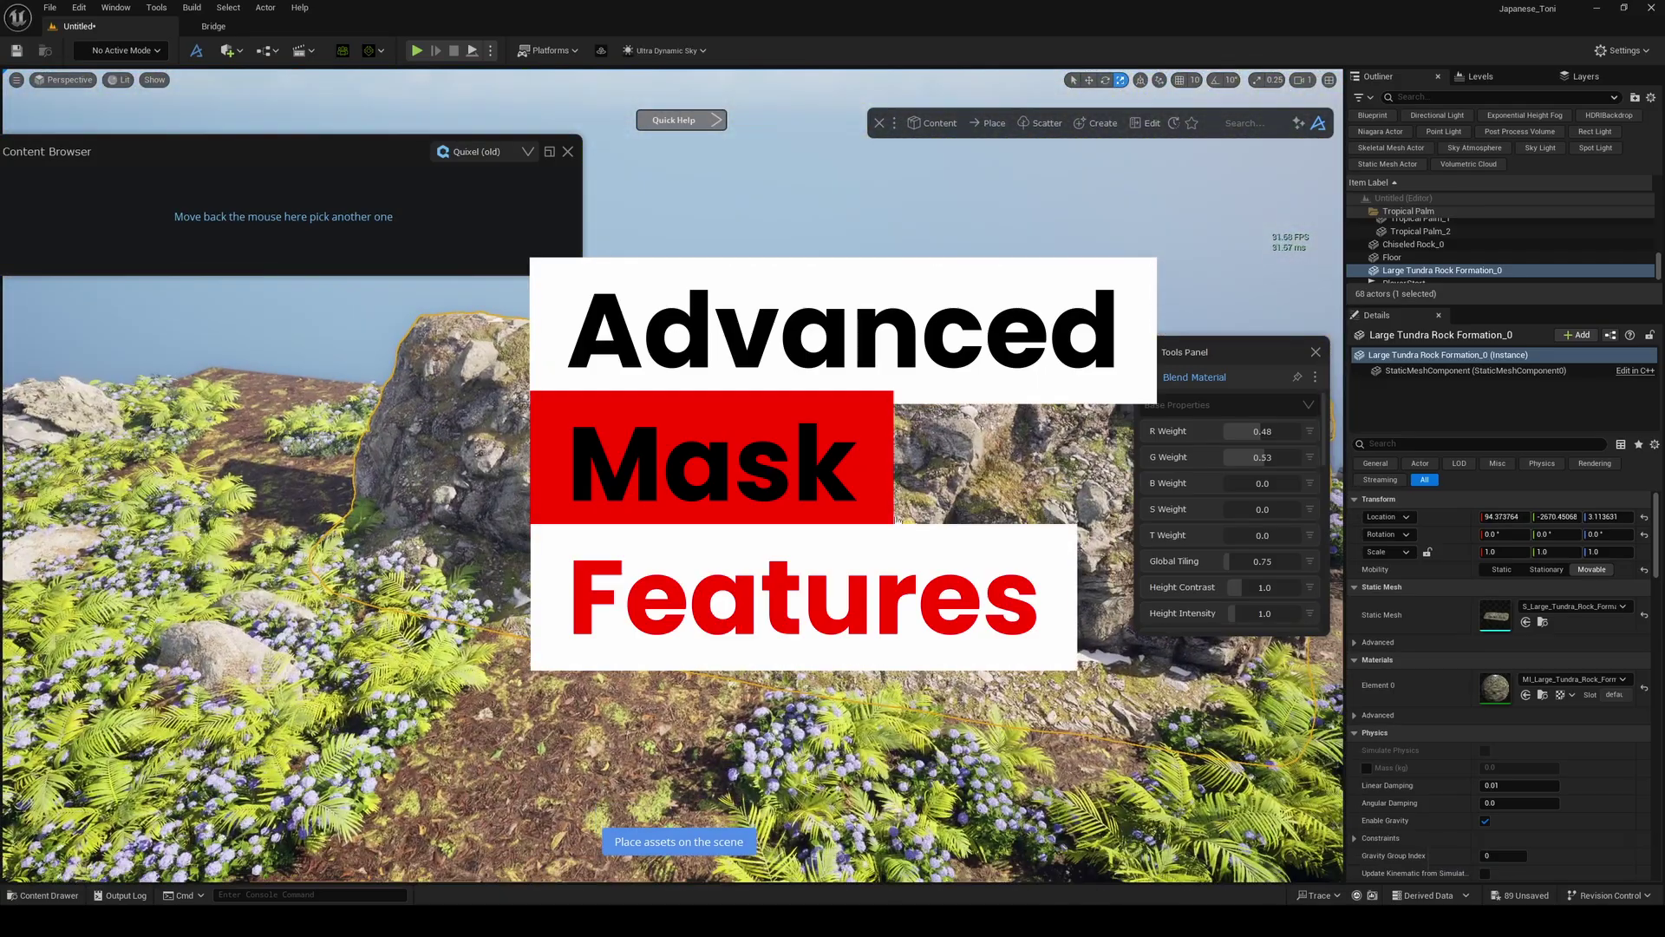
{"action": "left_click_drag", "start_coordinate": [897, 520], "coordinate": [679, 823]}
{"action": "left_click", "coordinate": [749, 735]}
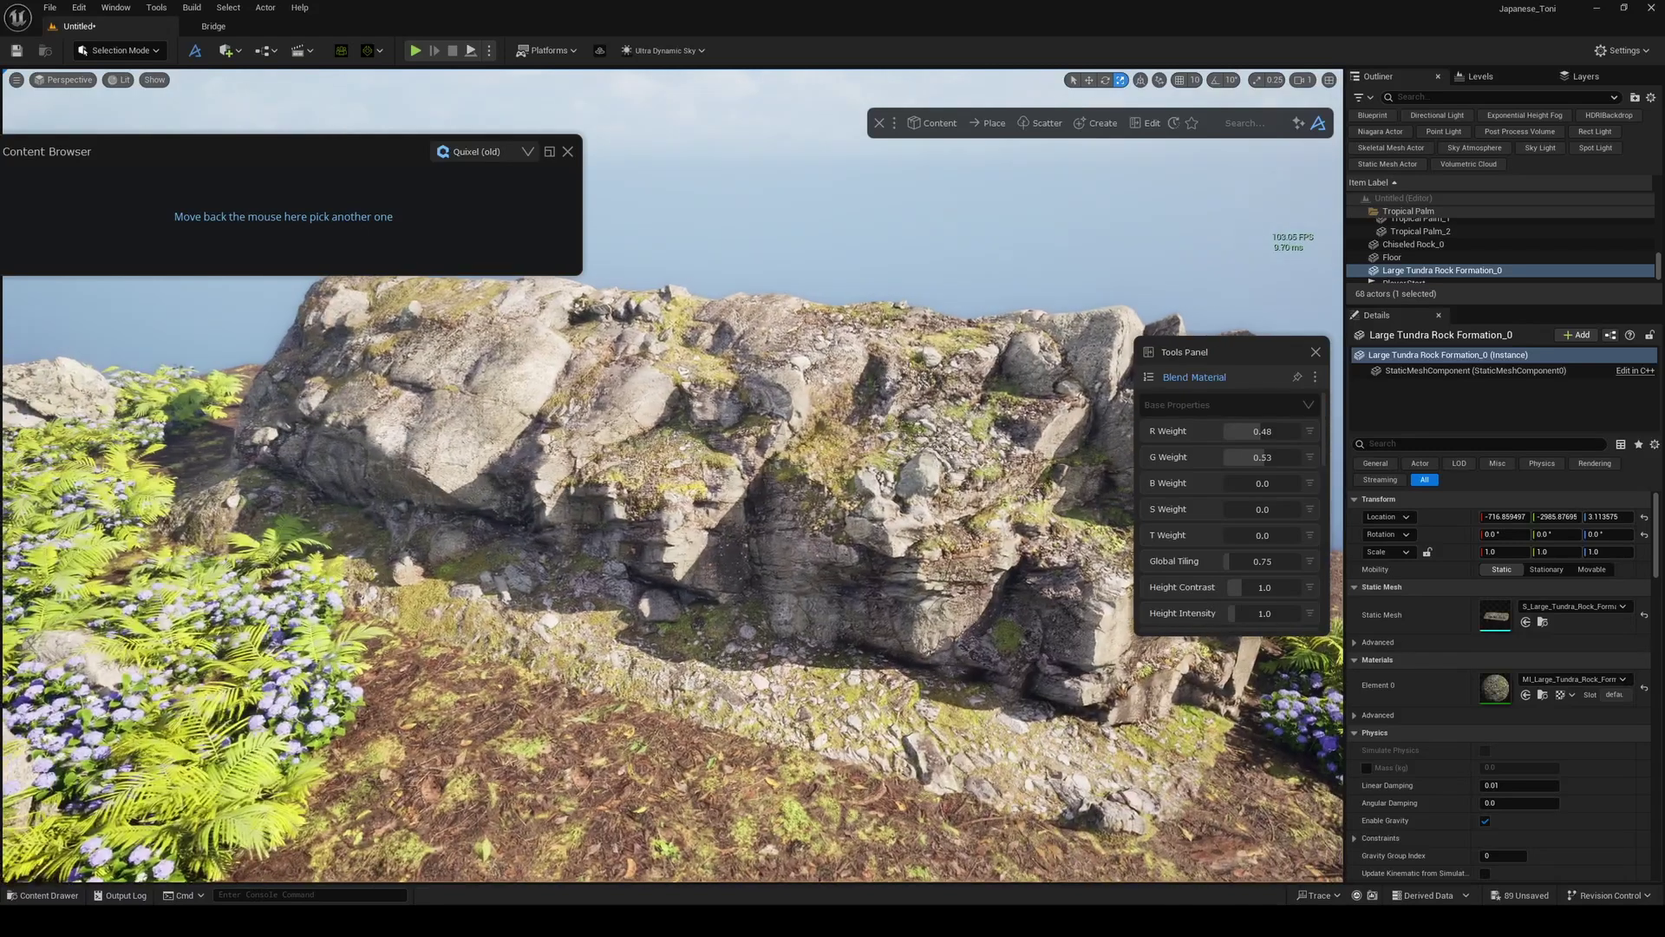
- Search the Quixel library for "plants" and select several flowering plants from the matches
{"action": "mouse_move", "coordinate": [553, 199]}
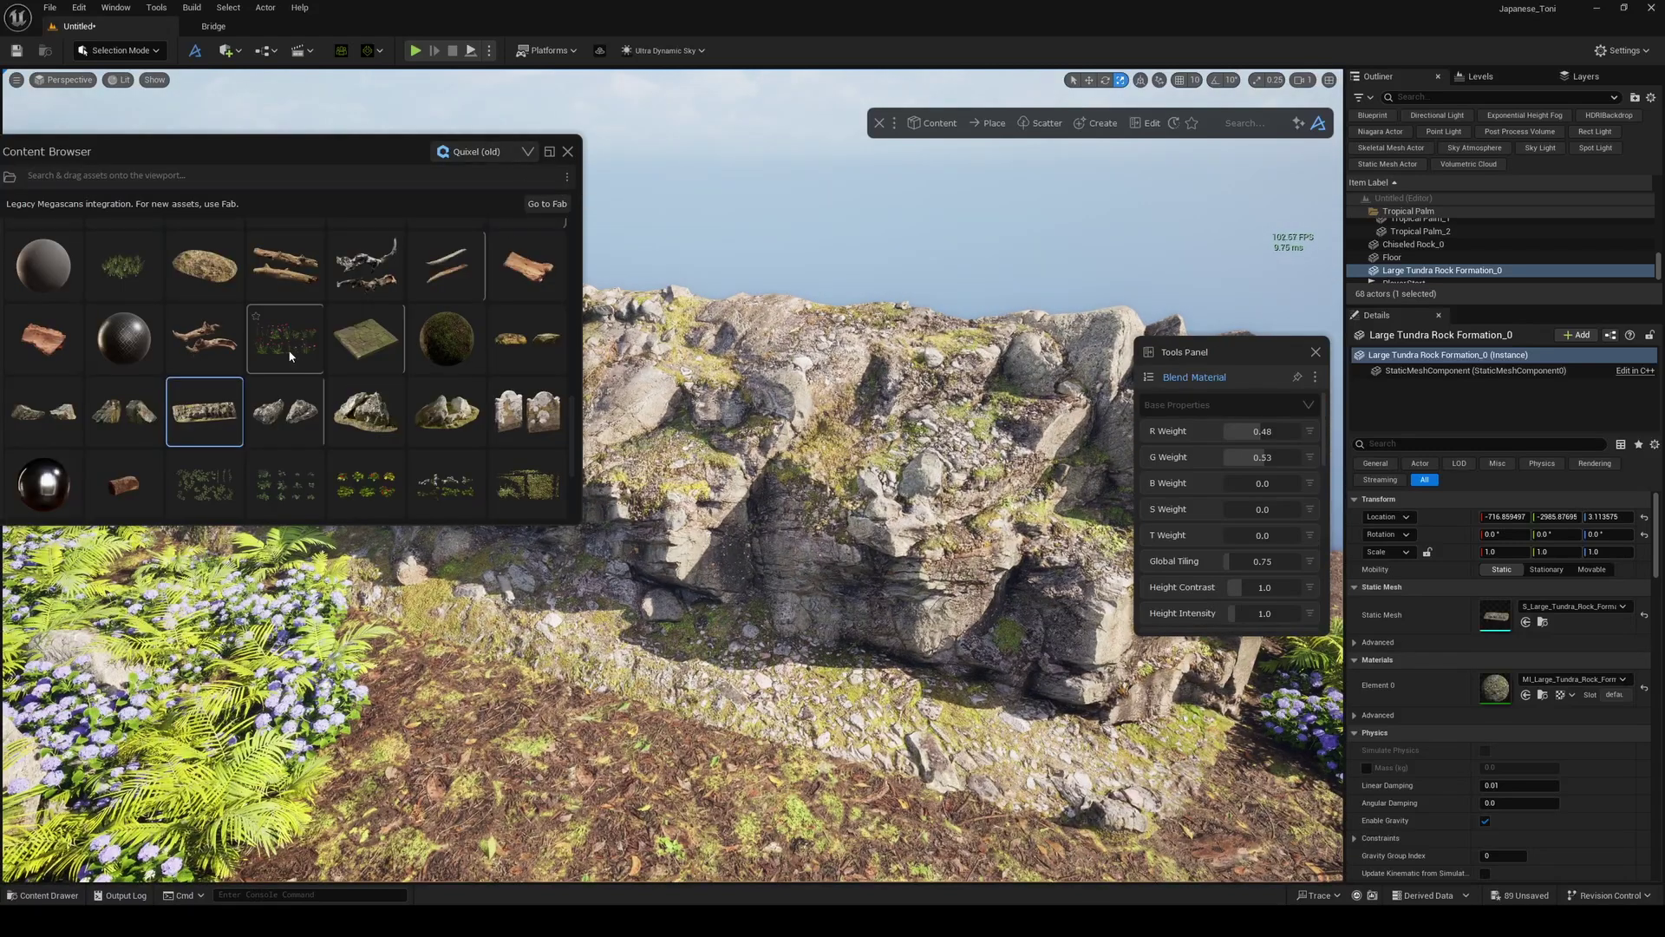
{"action": "left_click", "coordinate": [254, 175]}
{"action": "type", "text": "plants"}
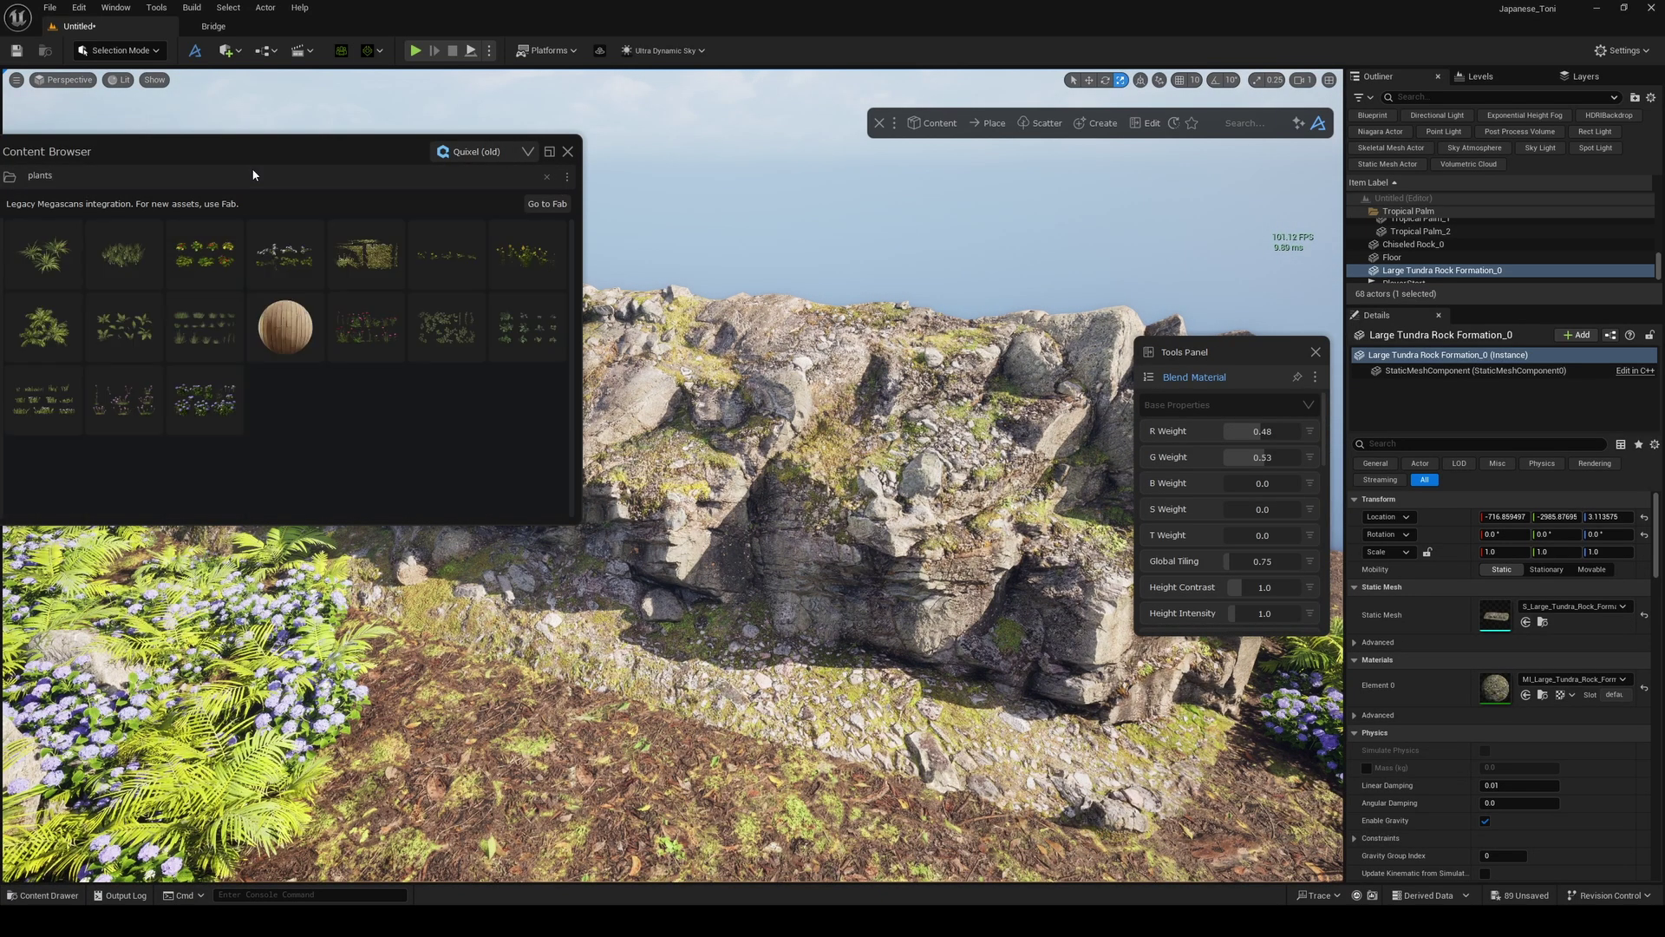
{"action": "left_click", "coordinate": [128, 406], "text": "ctrl"}
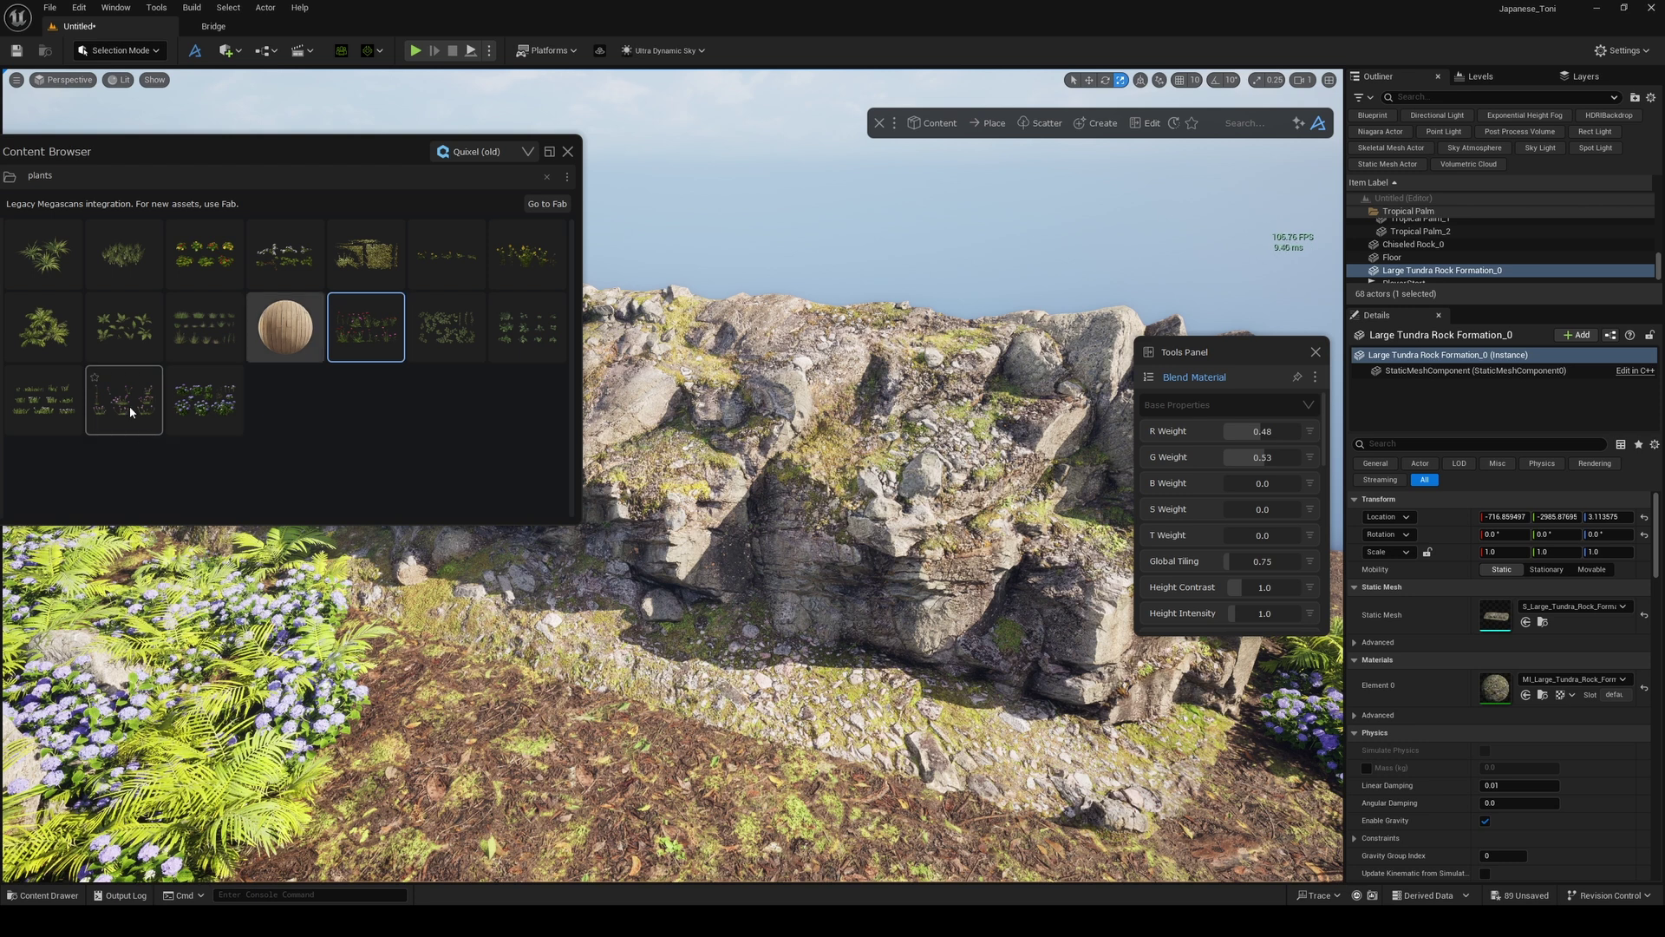
{"action": "left_click", "coordinate": [271, 253], "text": "ctrl"}
- Surface-scatter the selected plants over the rock formation and raise the scatter's Density and Max Scale
{"action": "right_click_drag", "start_coordinate": [694, 416], "coordinate": [776, 425]}
{"action": "left_click_drag", "start_coordinate": [280, 250], "coordinate": [691, 399]}
{"action": "left_click", "coordinate": [690, 451]}
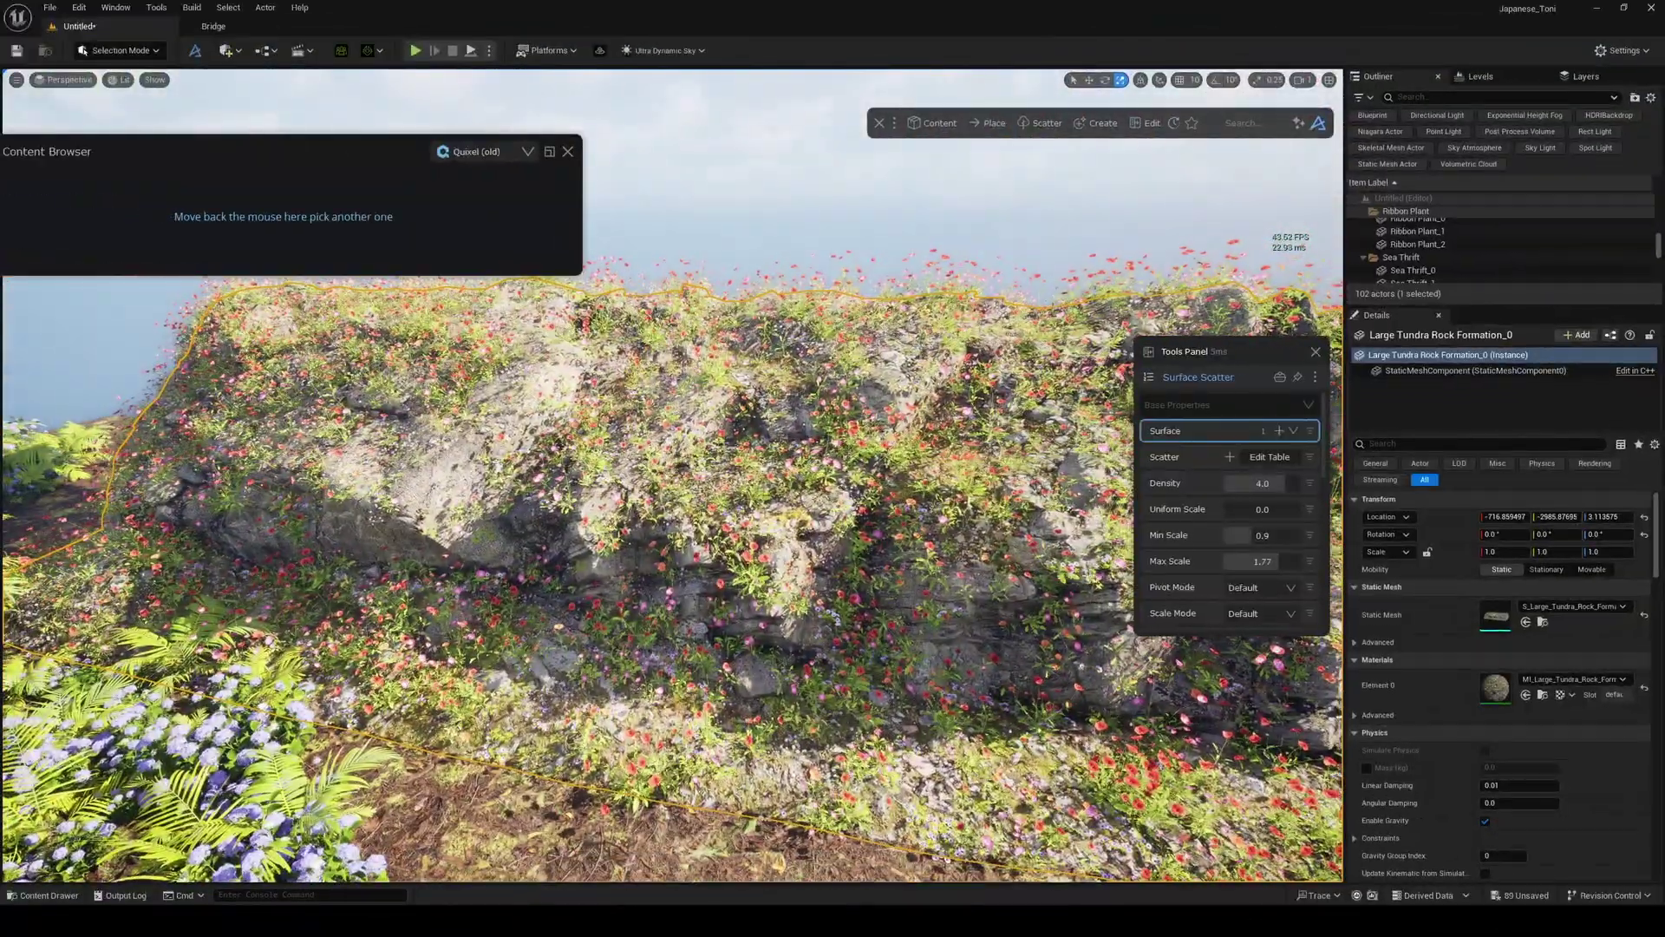
{"action": "left_click_drag", "start_coordinate": [1268, 483], "coordinate": [1282, 482]}
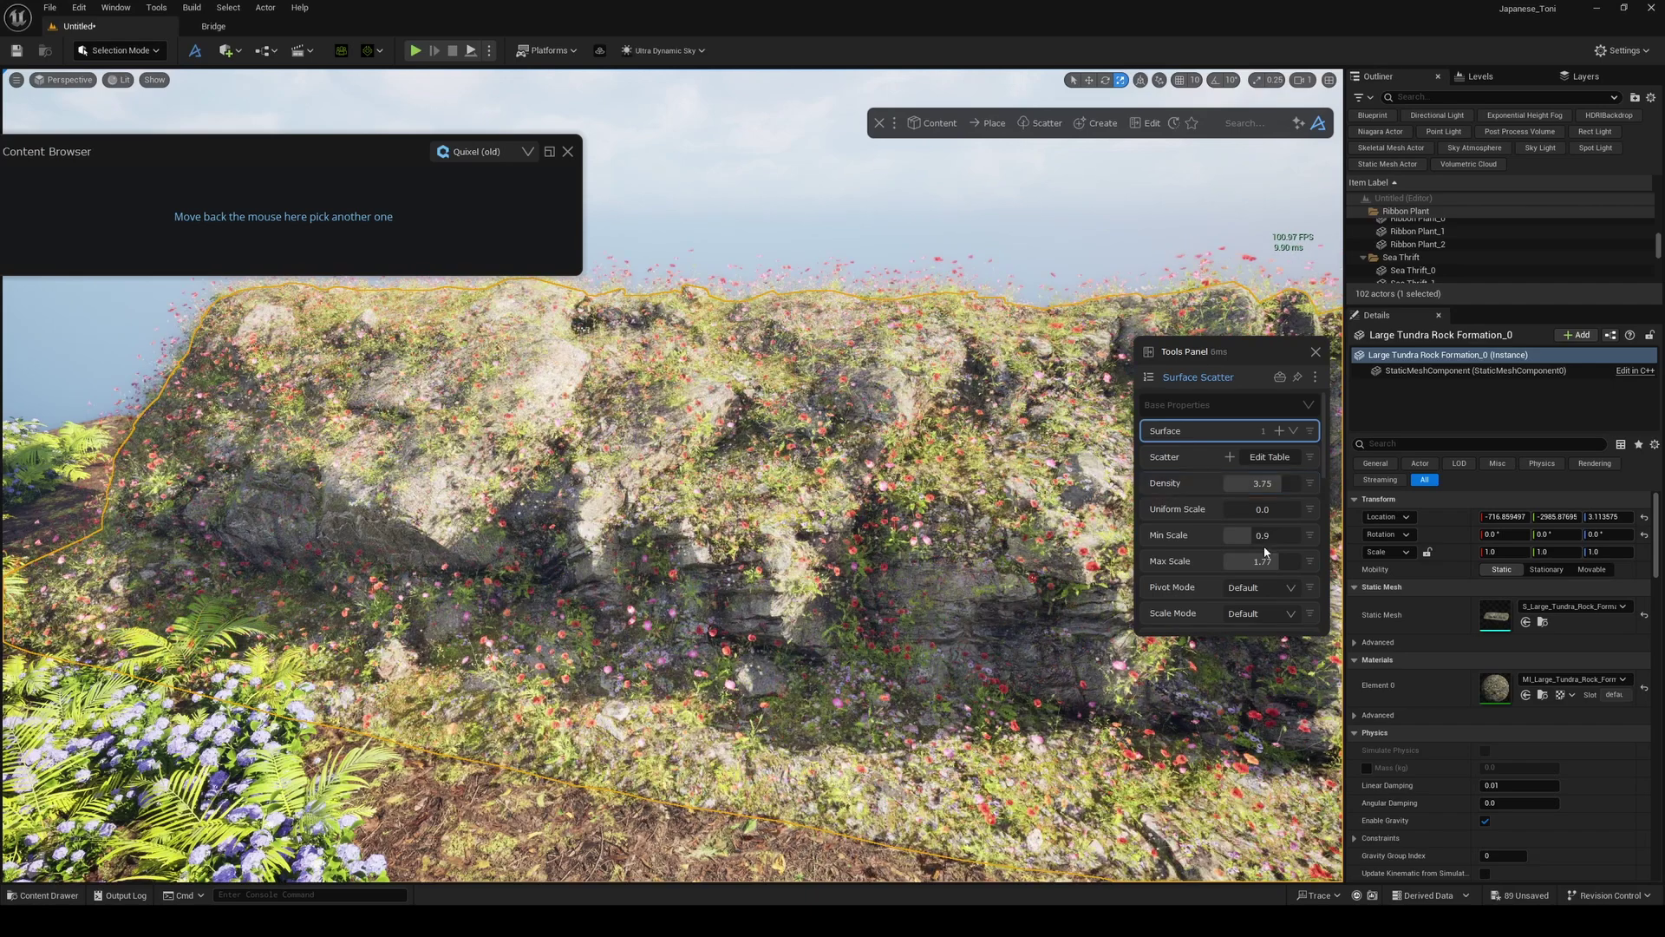
{"action": "mouse_move", "coordinate": [1281, 563]}
{"action": "left_mouse_down"}
{"action": "mouse_move", "coordinate": [1268, 540]}
{"action": "mouse_move", "coordinate": [1296, 565]}
{"action": "left_mouse_up"}
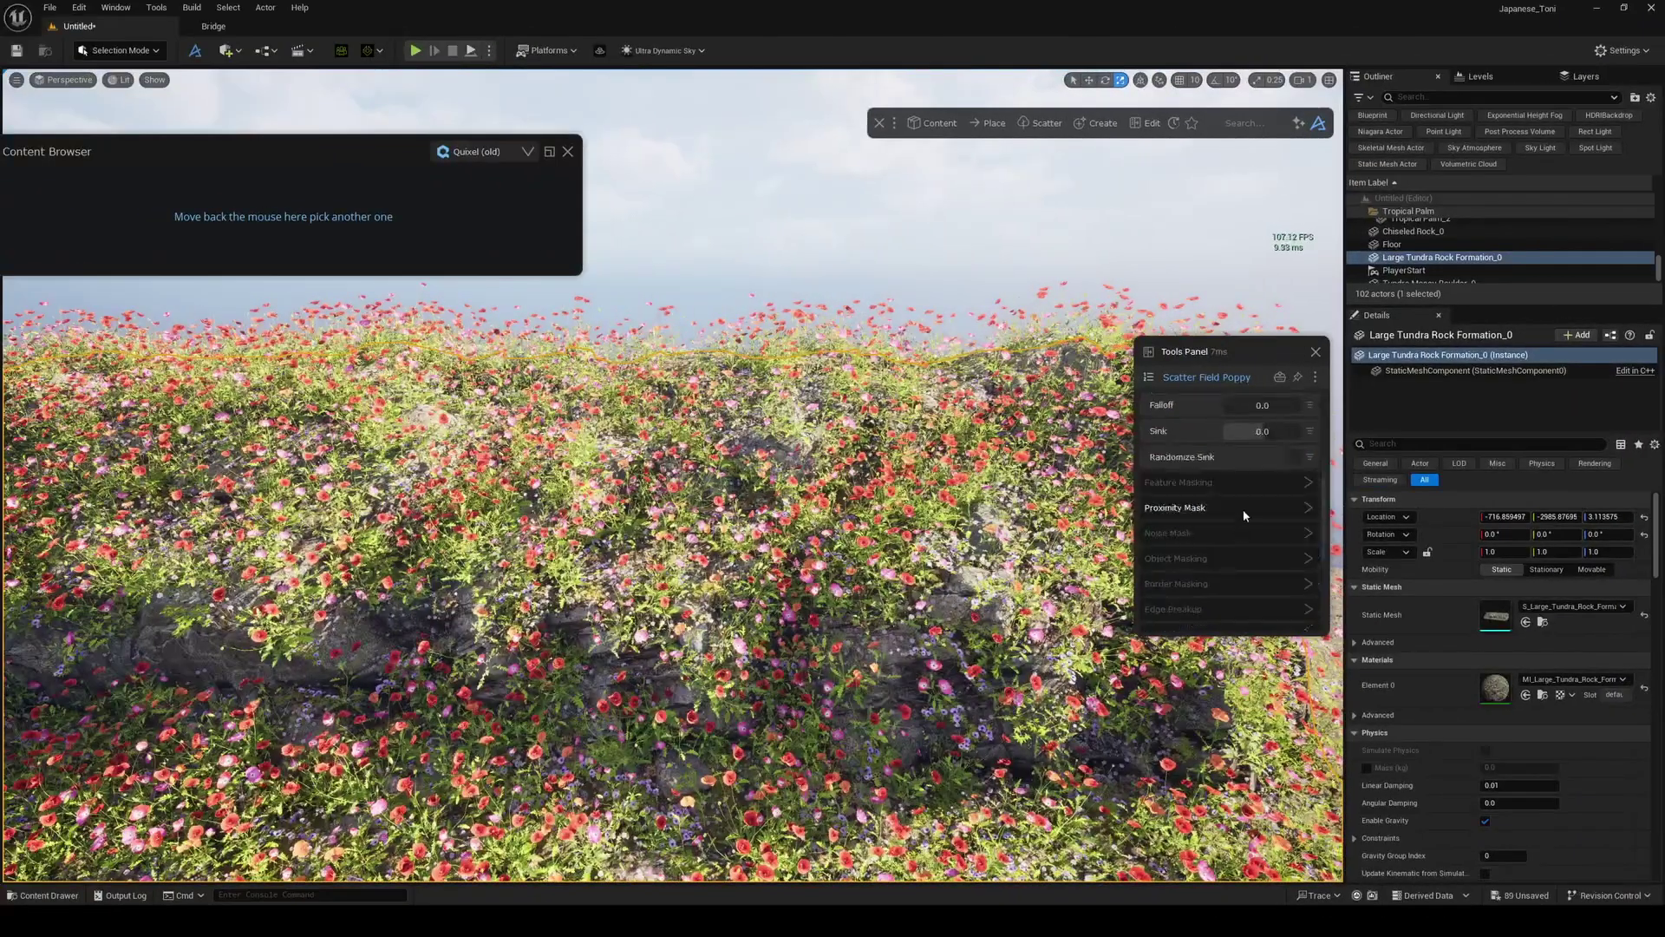
- Set the poppy scatter's Angle Mask to 24, Density to 10.25, Min Scale to 1.75 and Max Scale to 2.31
{"action": "left_click", "coordinate": [1249, 483]}
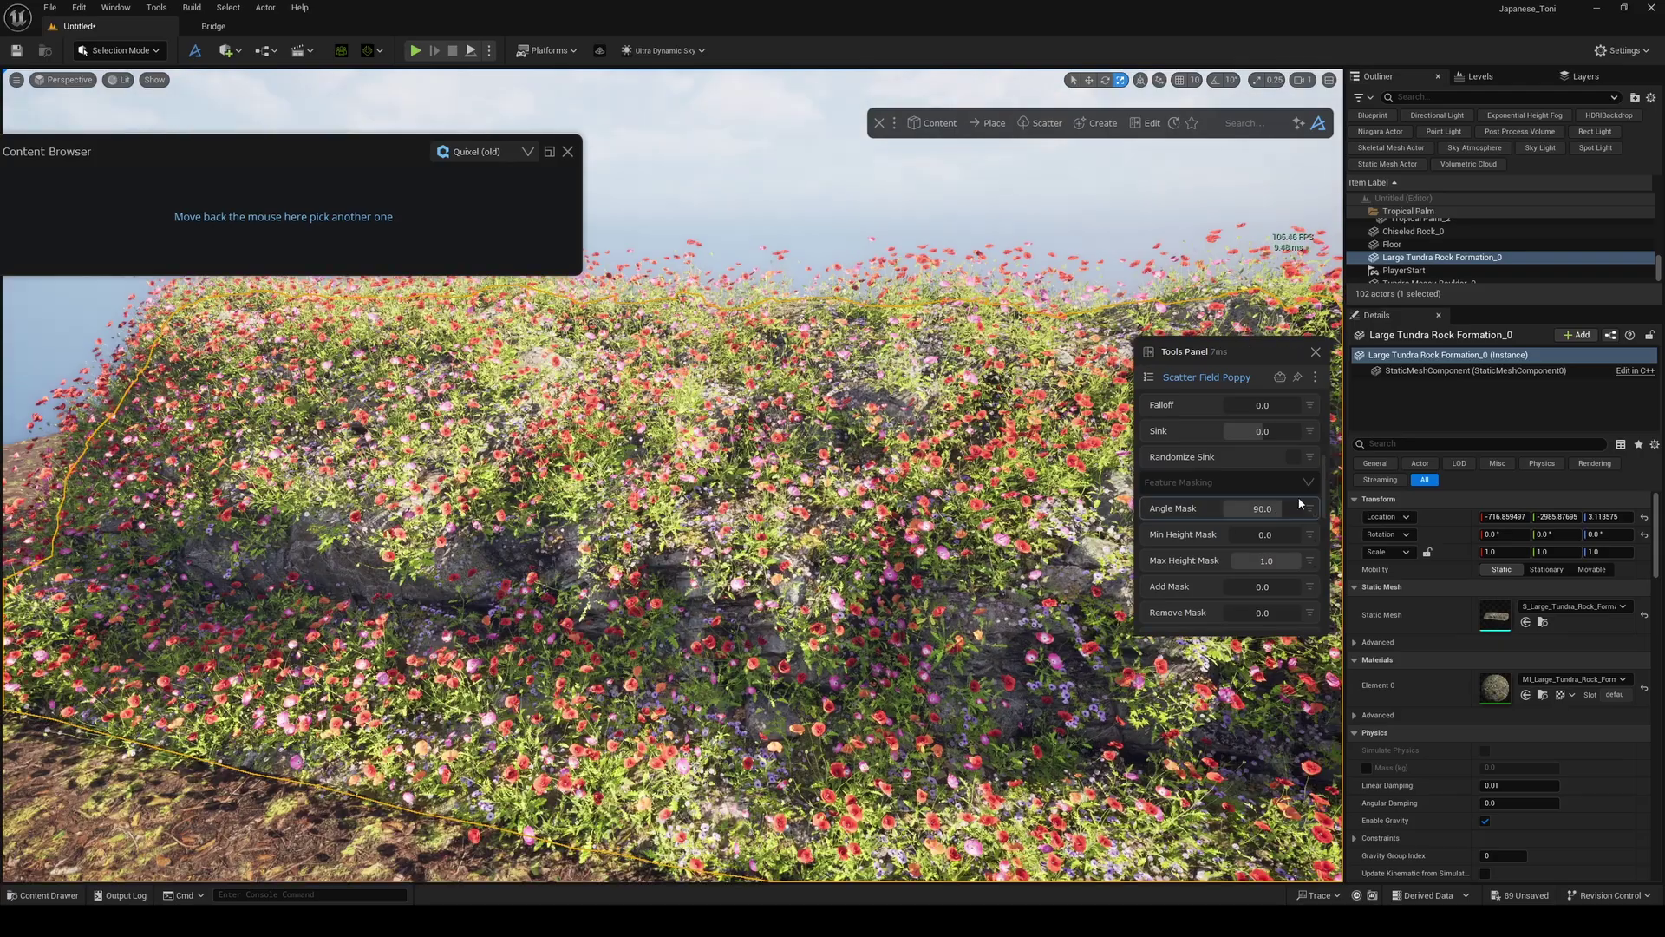
{"action": "left_click_drag", "start_coordinate": [1299, 503], "coordinate": [1272, 512]}
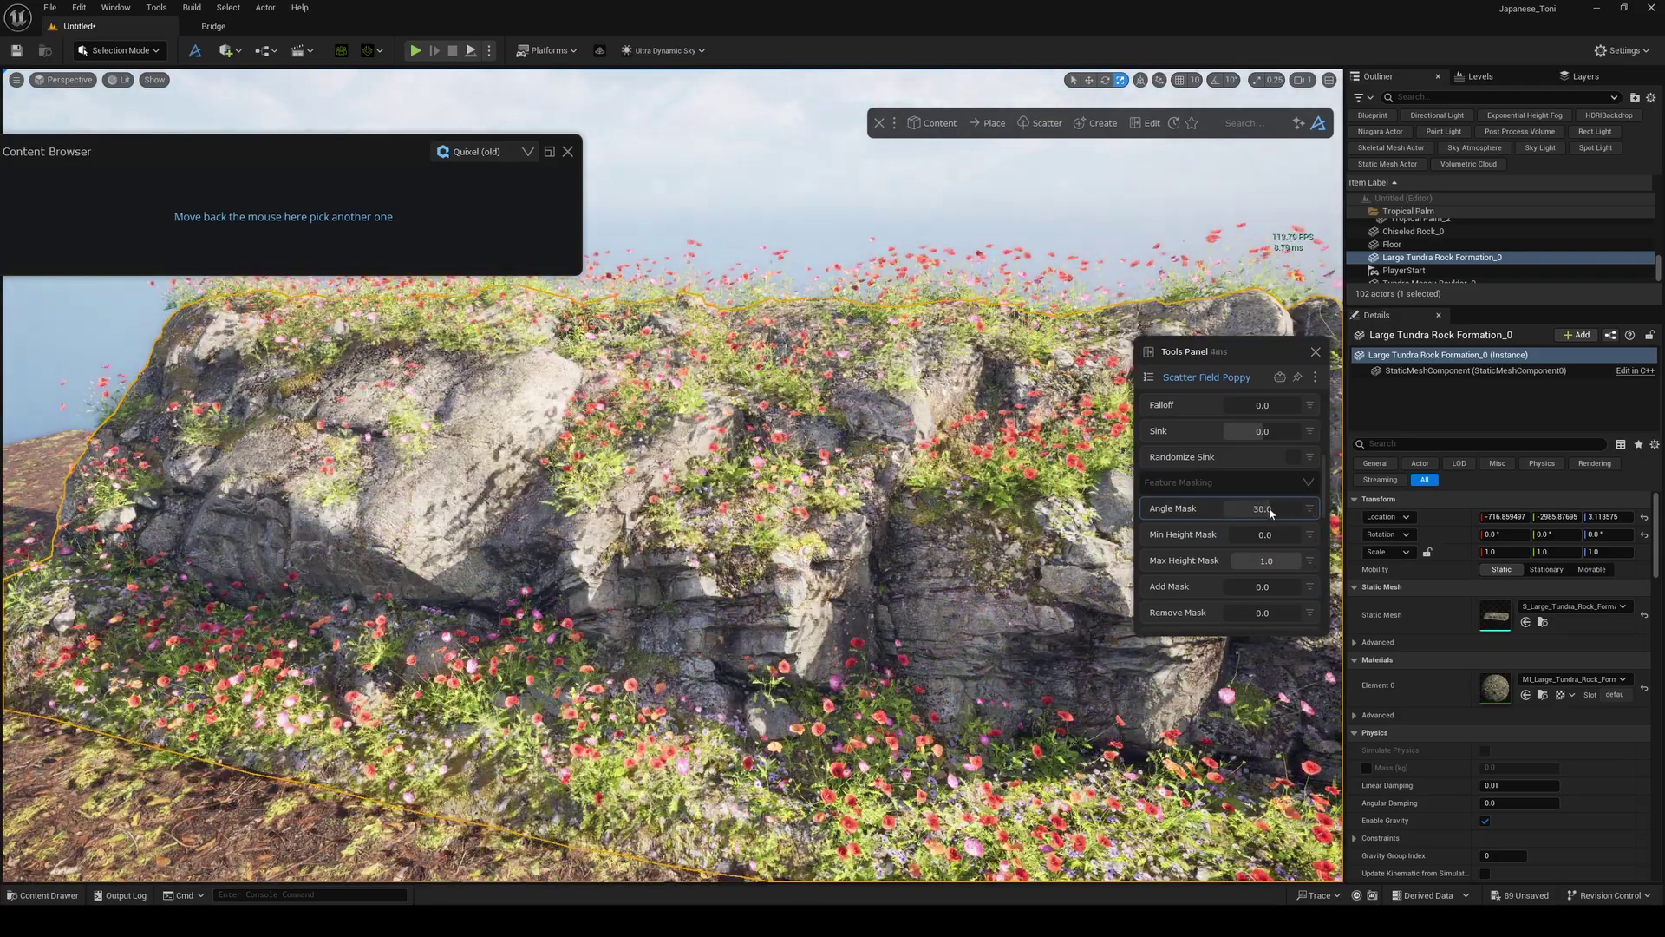
{"action": "right_click_drag", "start_coordinate": [1041, 520], "coordinate": [1023, 503]}
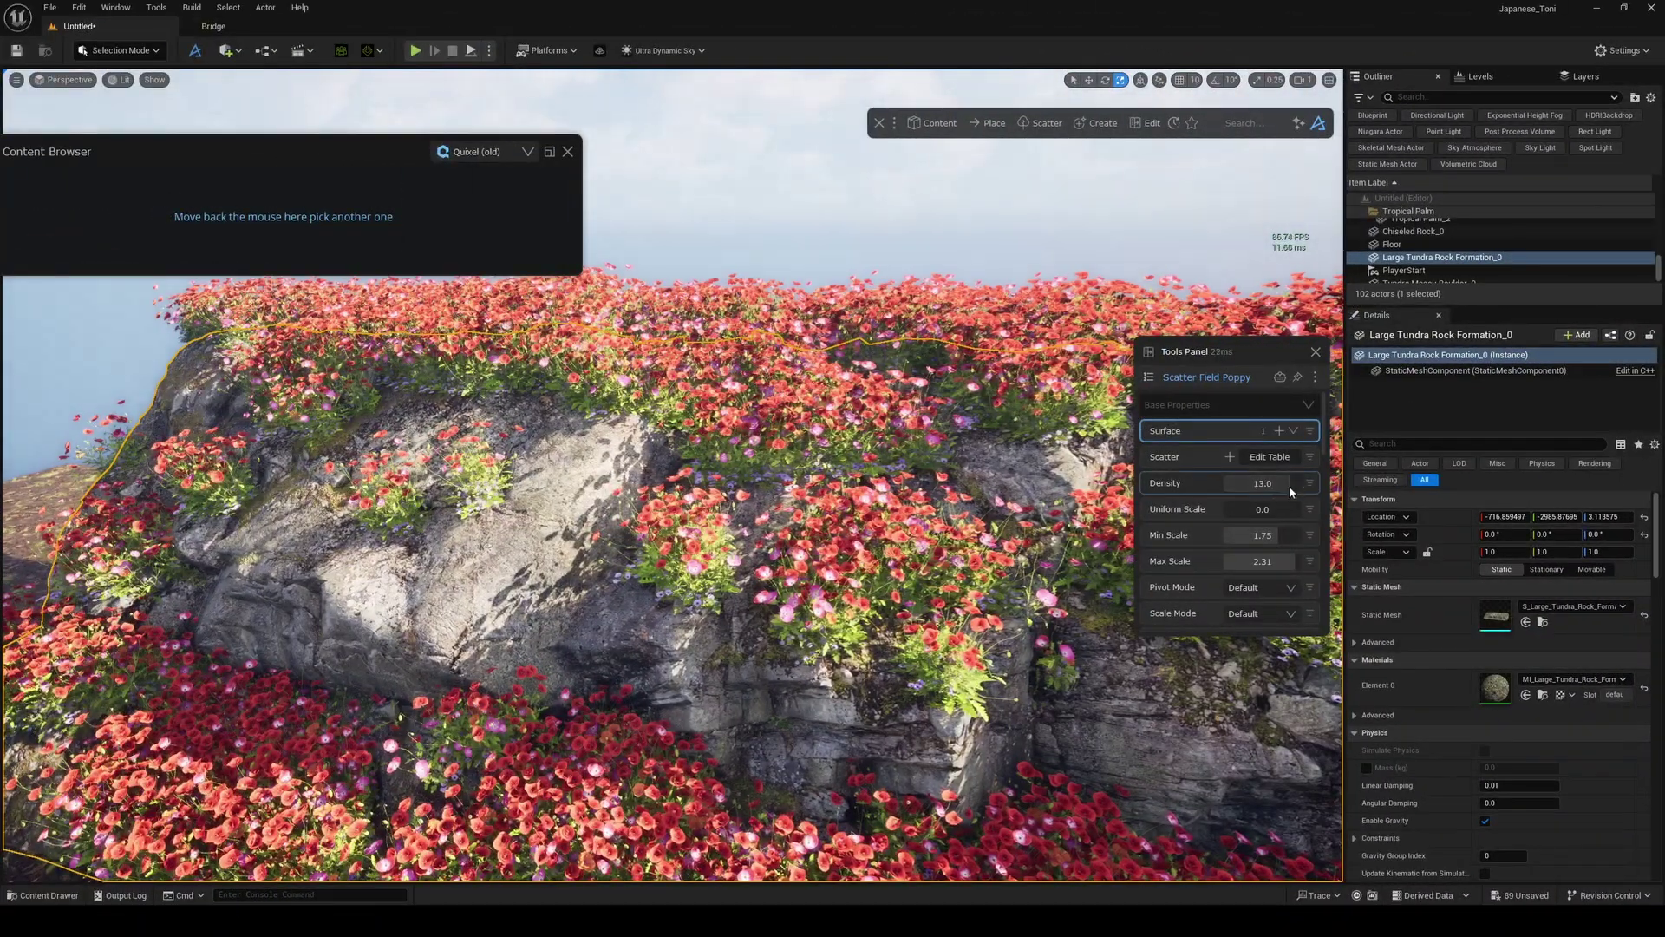
{"action": "left_click_drag", "start_coordinate": [1290, 488], "coordinate": [1277, 485]}
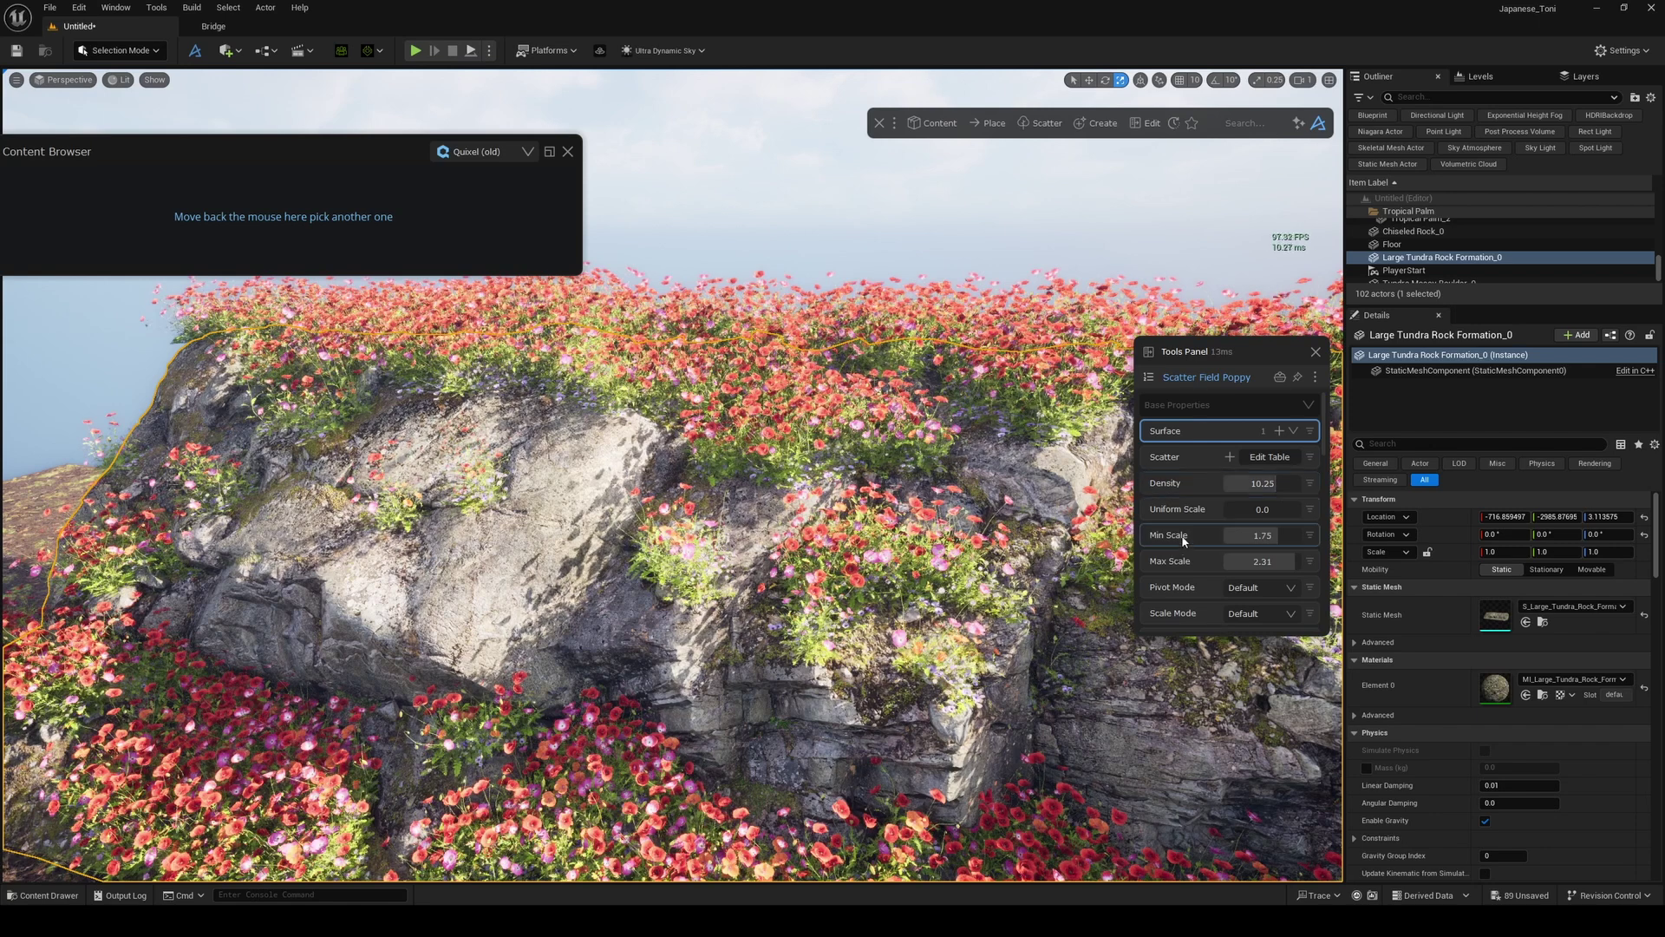
- Set the poppy scatter's Angle Mask to 33 and its Min Height Mask to 0.03
{"action": "scroll", "coordinate": [1209, 559], "scroll_direction": "down", "scroll_amount": 5}
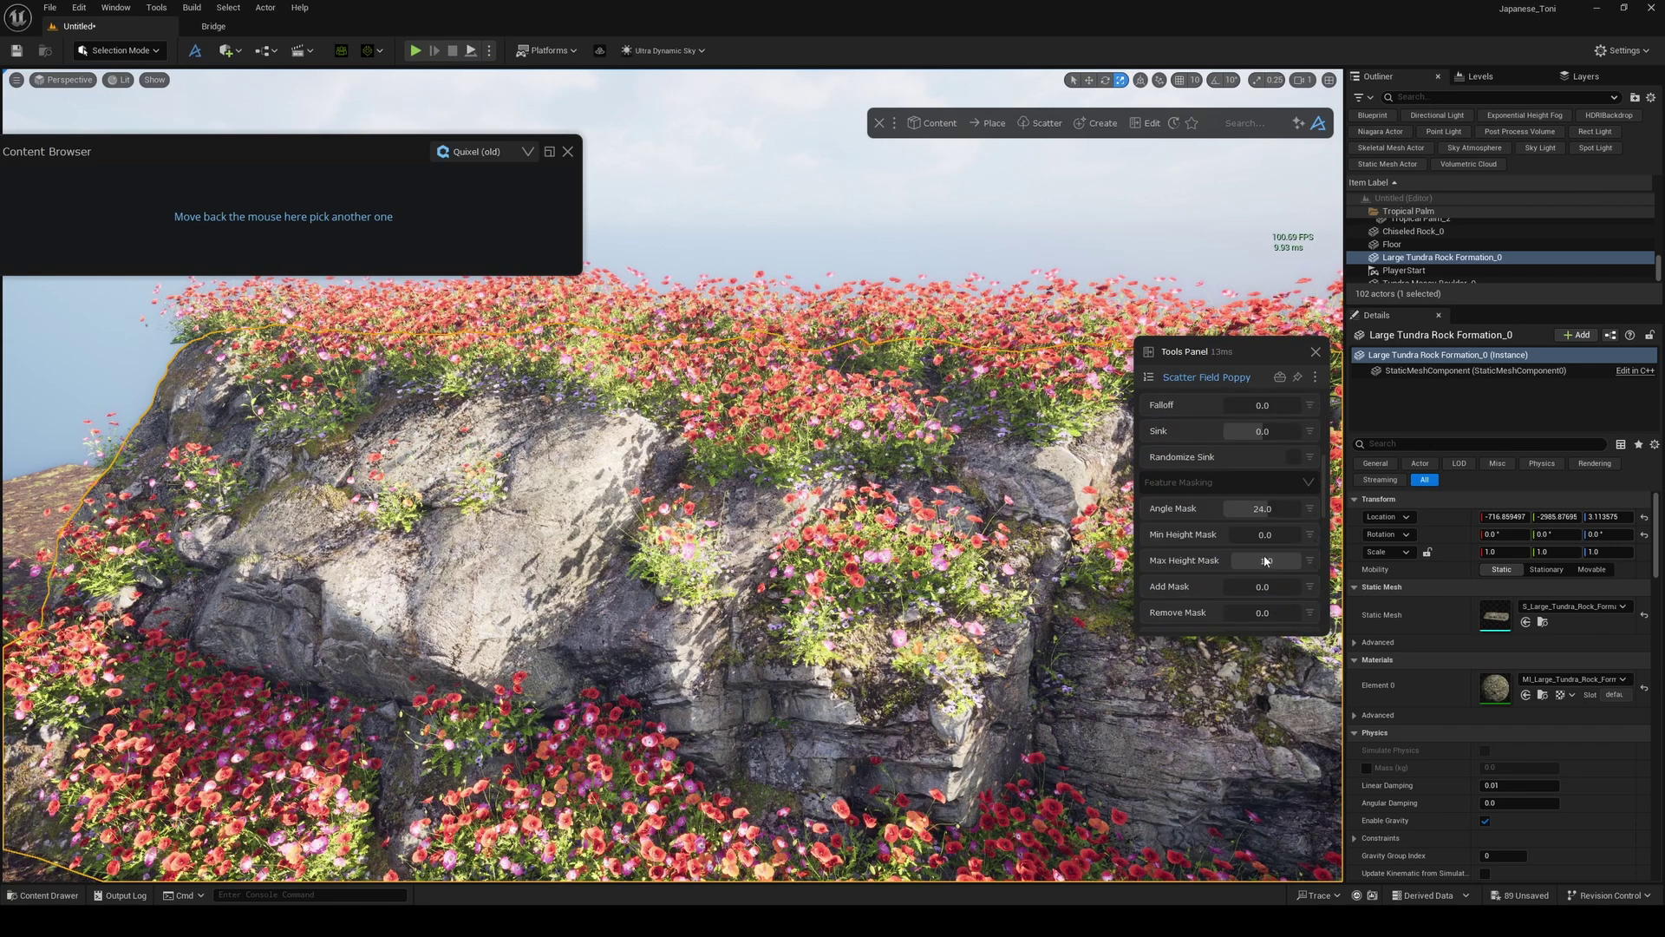
{"action": "left_click_drag", "start_coordinate": [1268, 508], "coordinate": [1269, 511]}
{"action": "mouse_move", "coordinate": [1247, 534]}
{"action": "left_mouse_down"}
{"action": "mouse_move", "coordinate": [1299, 531]}
{"action": "mouse_move", "coordinate": [1230, 538]}
{"action": "left_mouse_up"}
{"action": "mouse_move", "coordinate": [1032, 572]}
{"action": "right_mouse_down"}
{"action": "mouse_move", "coordinate": [1032, 676]}
{"action": "mouse_move", "coordinate": [1032, 590]}
{"action": "right_mouse_up"}
{"action": "mouse_move", "coordinate": [1262, 510]}
{"action": "left_mouse_down"}
{"action": "mouse_move", "coordinate": [1245, 510]}
{"action": "mouse_move", "coordinate": [1270, 510]}
{"action": "left_mouse_up"}
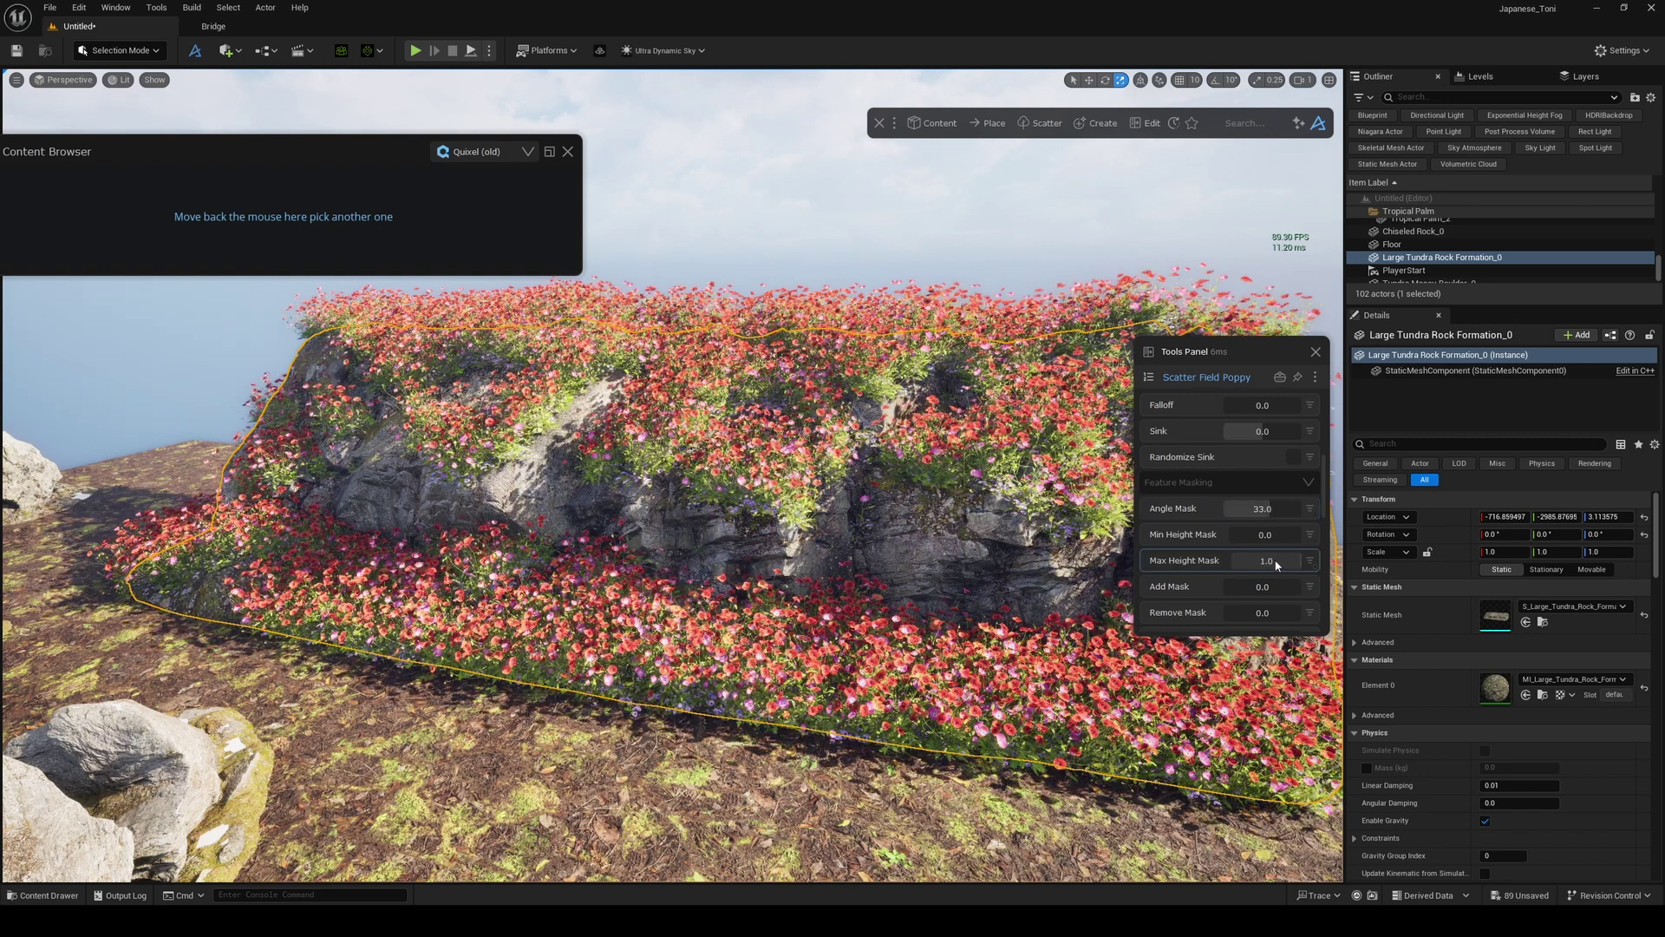
{"action": "left_click_drag", "start_coordinate": [1239, 535], "coordinate": [1219, 576]}
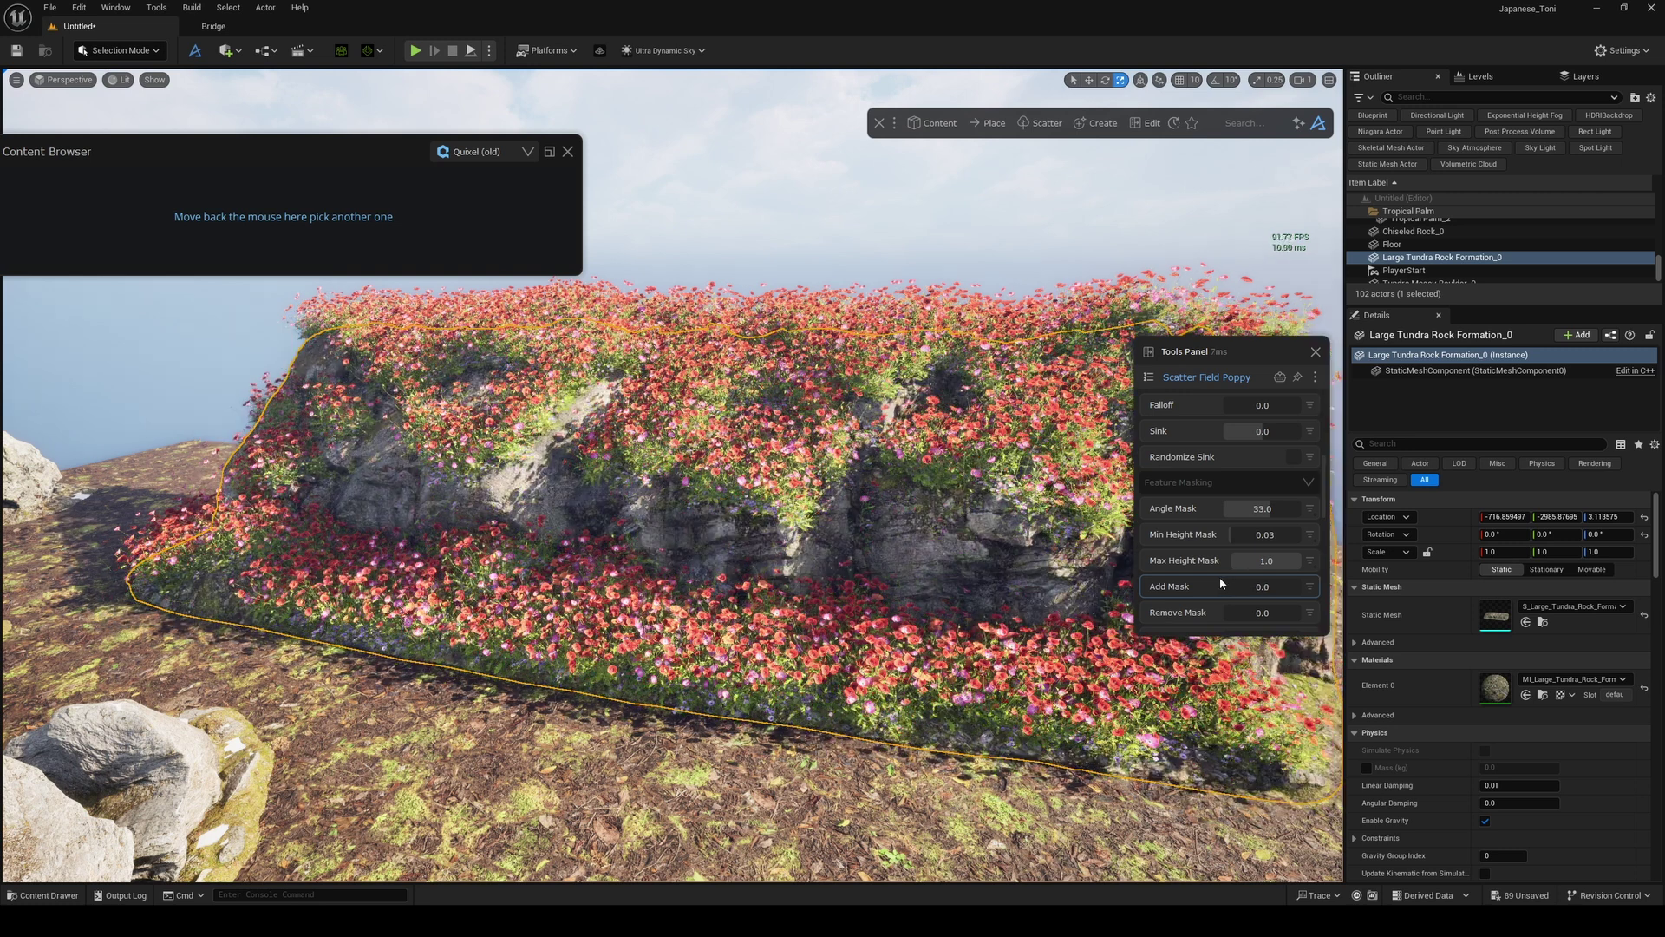
- Try the Remove Mask and the noise mask's Breakup on the poppy scatter, and return both to 0
{"action": "scroll", "coordinate": [1220, 576], "scroll_direction": "down", "scroll_amount": 3}
{"action": "mouse_move", "coordinate": [1231, 496]}
{"action": "left_mouse_down"}
{"action": "mouse_move", "coordinate": [1298, 502]}
{"action": "mouse_move", "coordinate": [1237, 509]}
{"action": "left_mouse_up"}
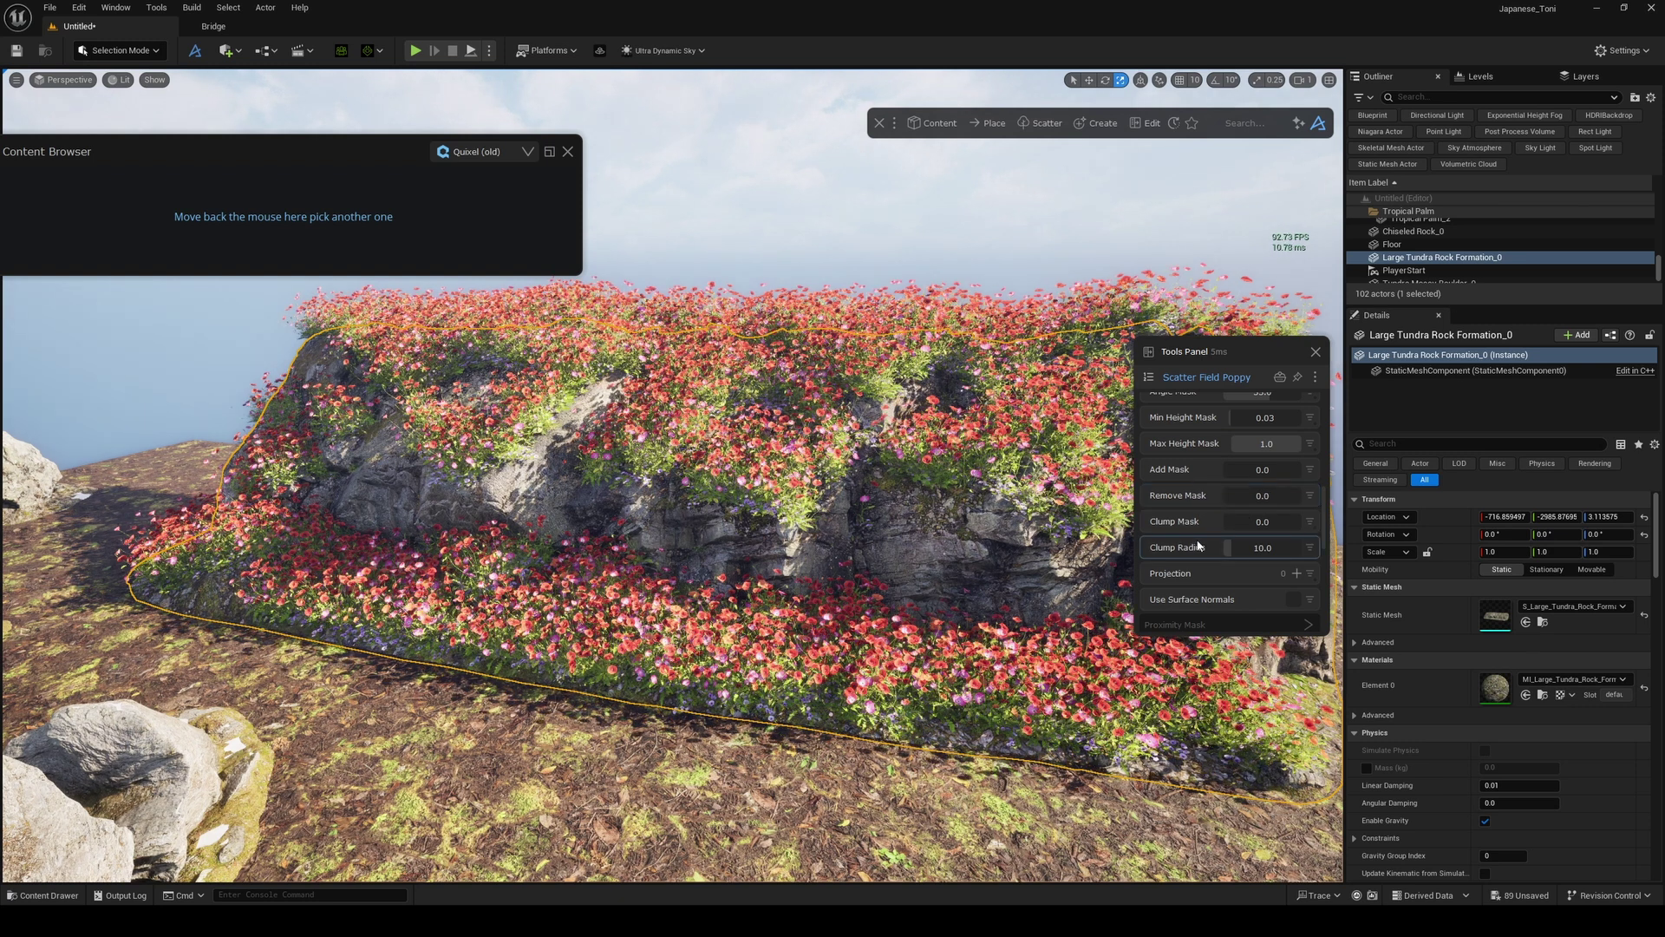
{"action": "scroll", "coordinate": [1199, 545], "scroll_direction": "down", "scroll_amount": 3}
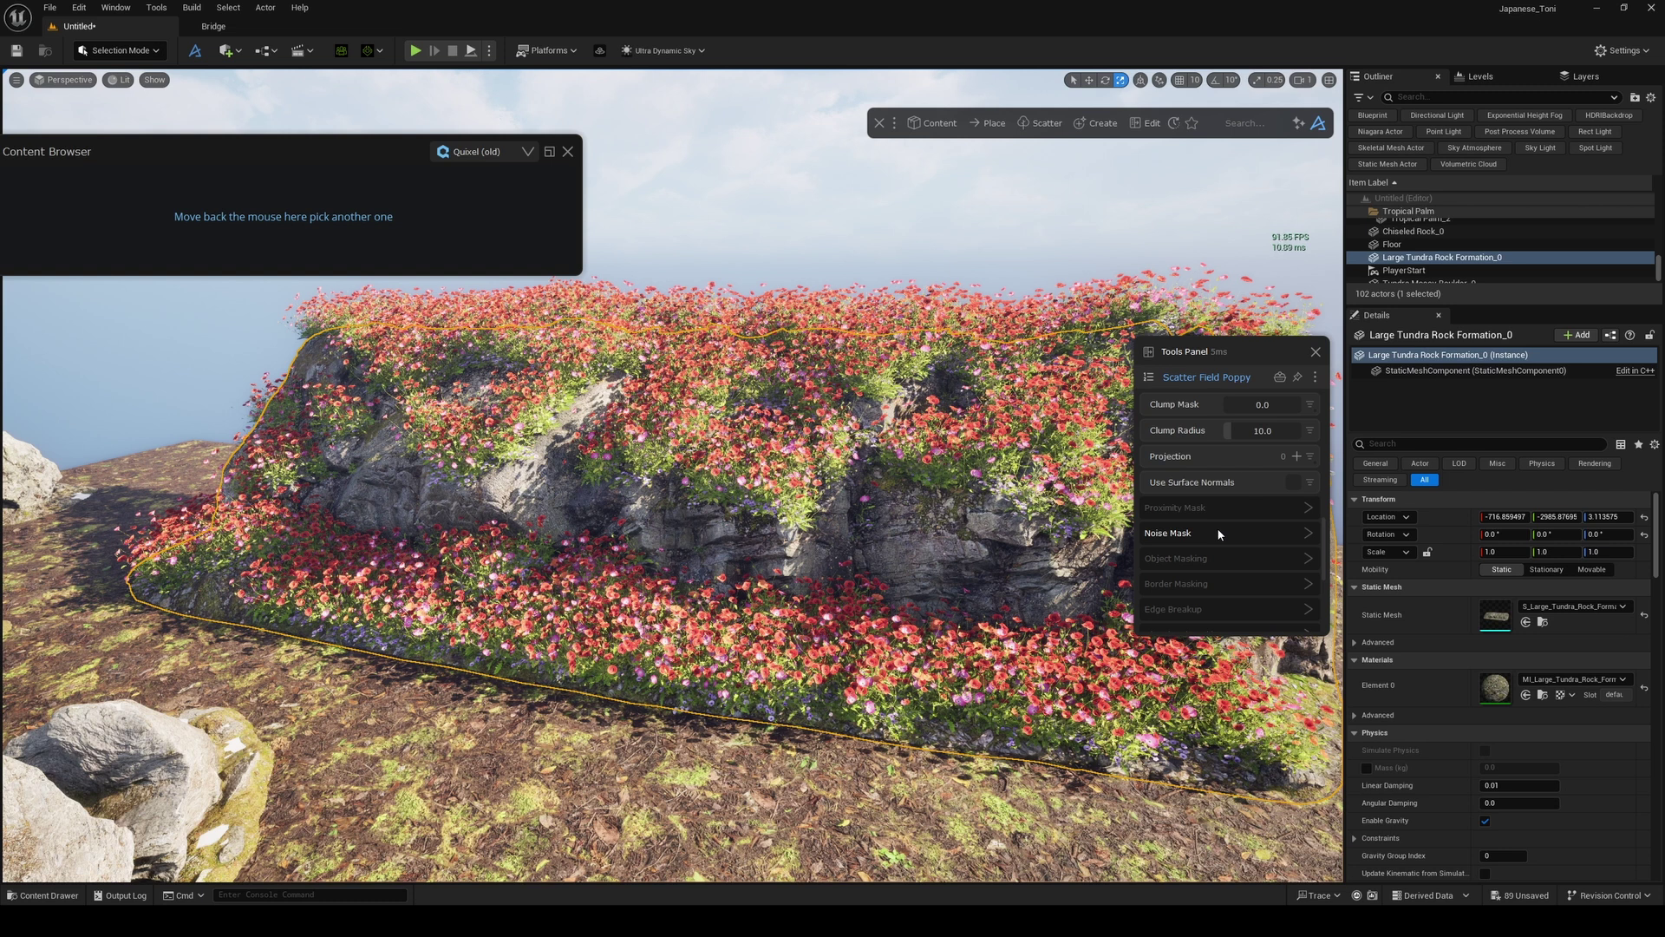
{"action": "left_click", "coordinate": [1217, 532]}
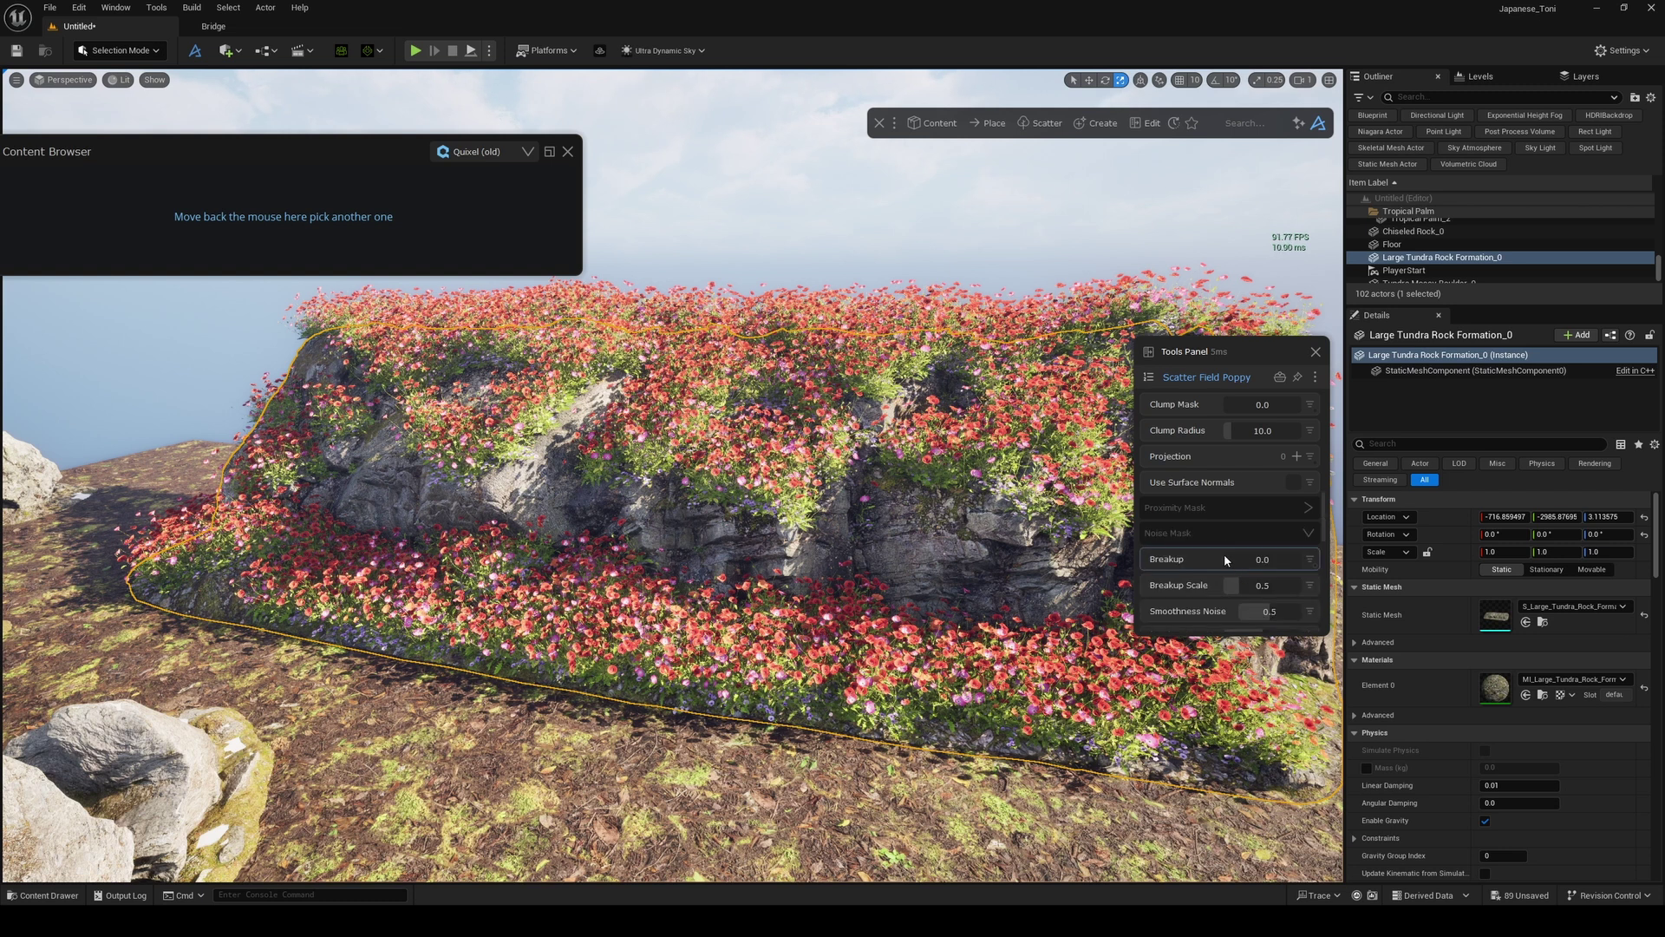
{"action": "mouse_move", "coordinate": [1235, 555]}
{"action": "left_mouse_down"}
{"action": "mouse_move", "coordinate": [1283, 559]}
{"action": "mouse_move", "coordinate": [1215, 554]}
{"action": "left_mouse_up"}
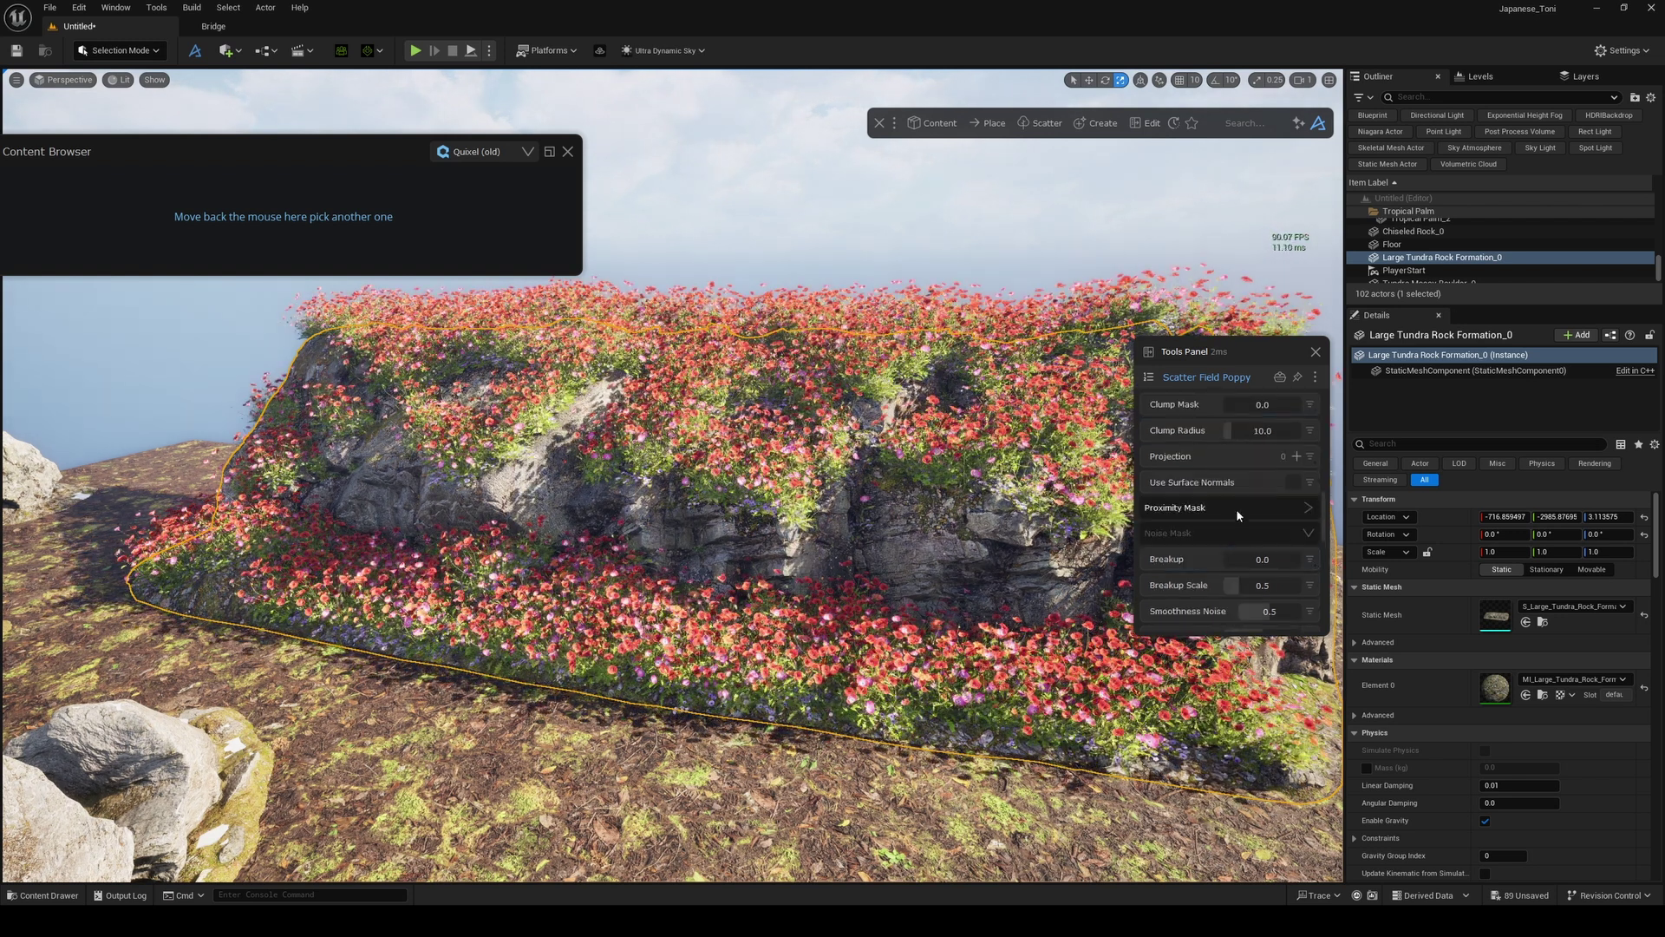
{"action": "left_click", "coordinate": [1240, 531]}
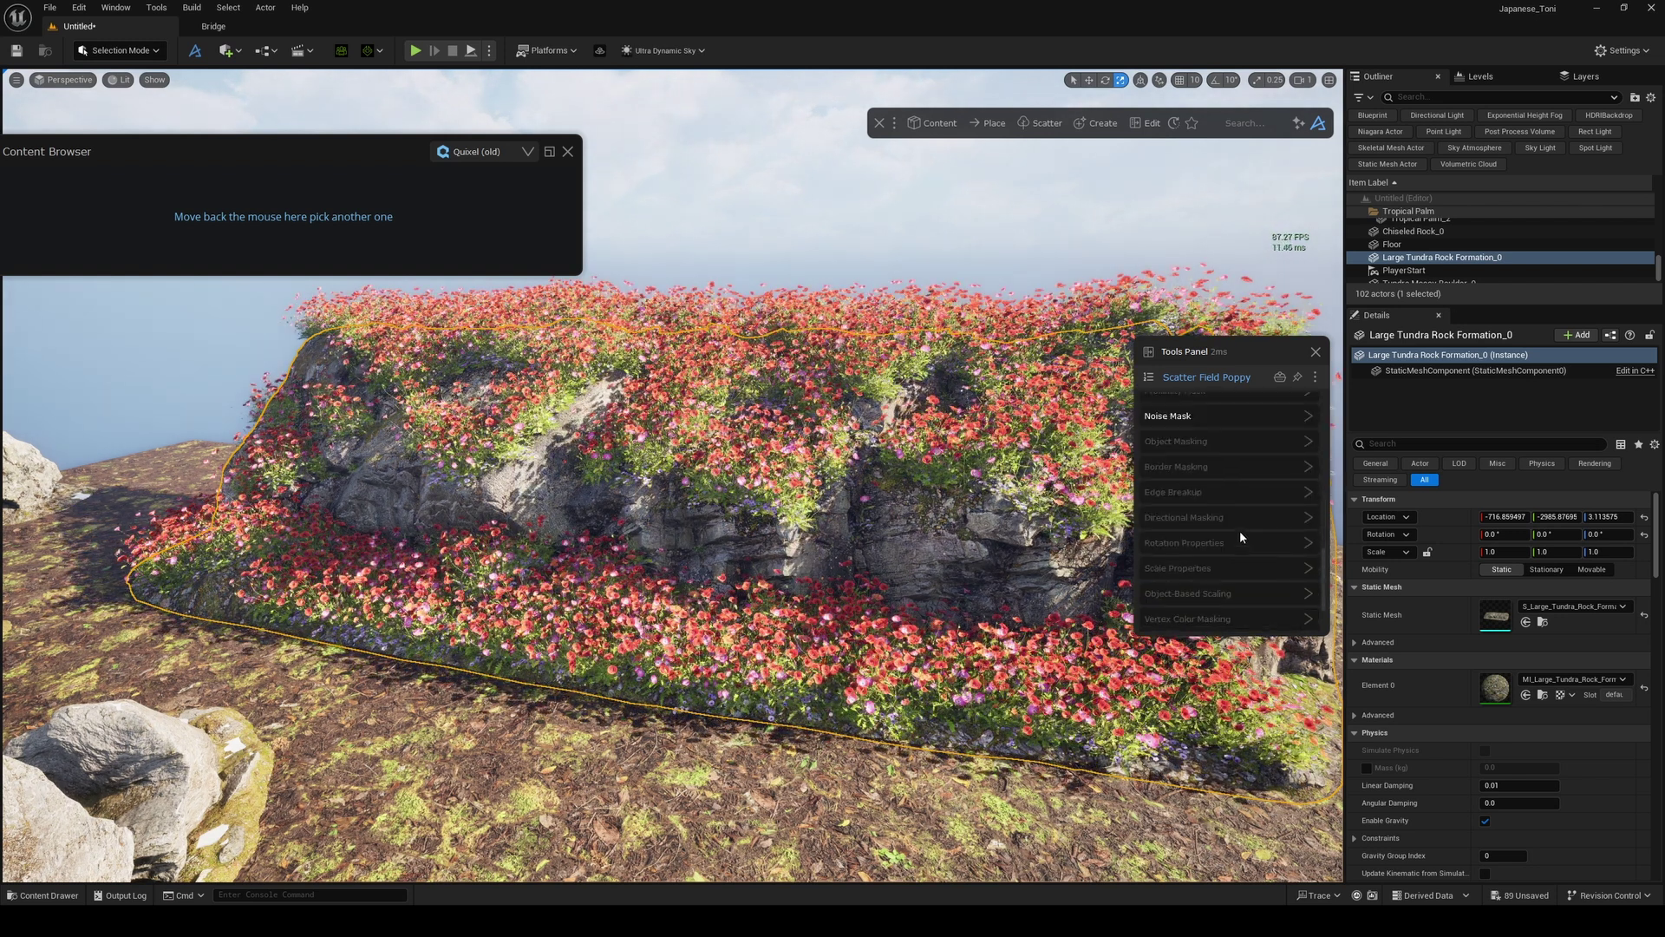
- Try a Border Offset of 89.17 in the poppy scatter's border masking and view the rock from above
{"action": "left_click", "coordinate": [1251, 470]}
{"action": "left_click_drag", "start_coordinate": [1228, 491], "coordinate": [1260, 493]}
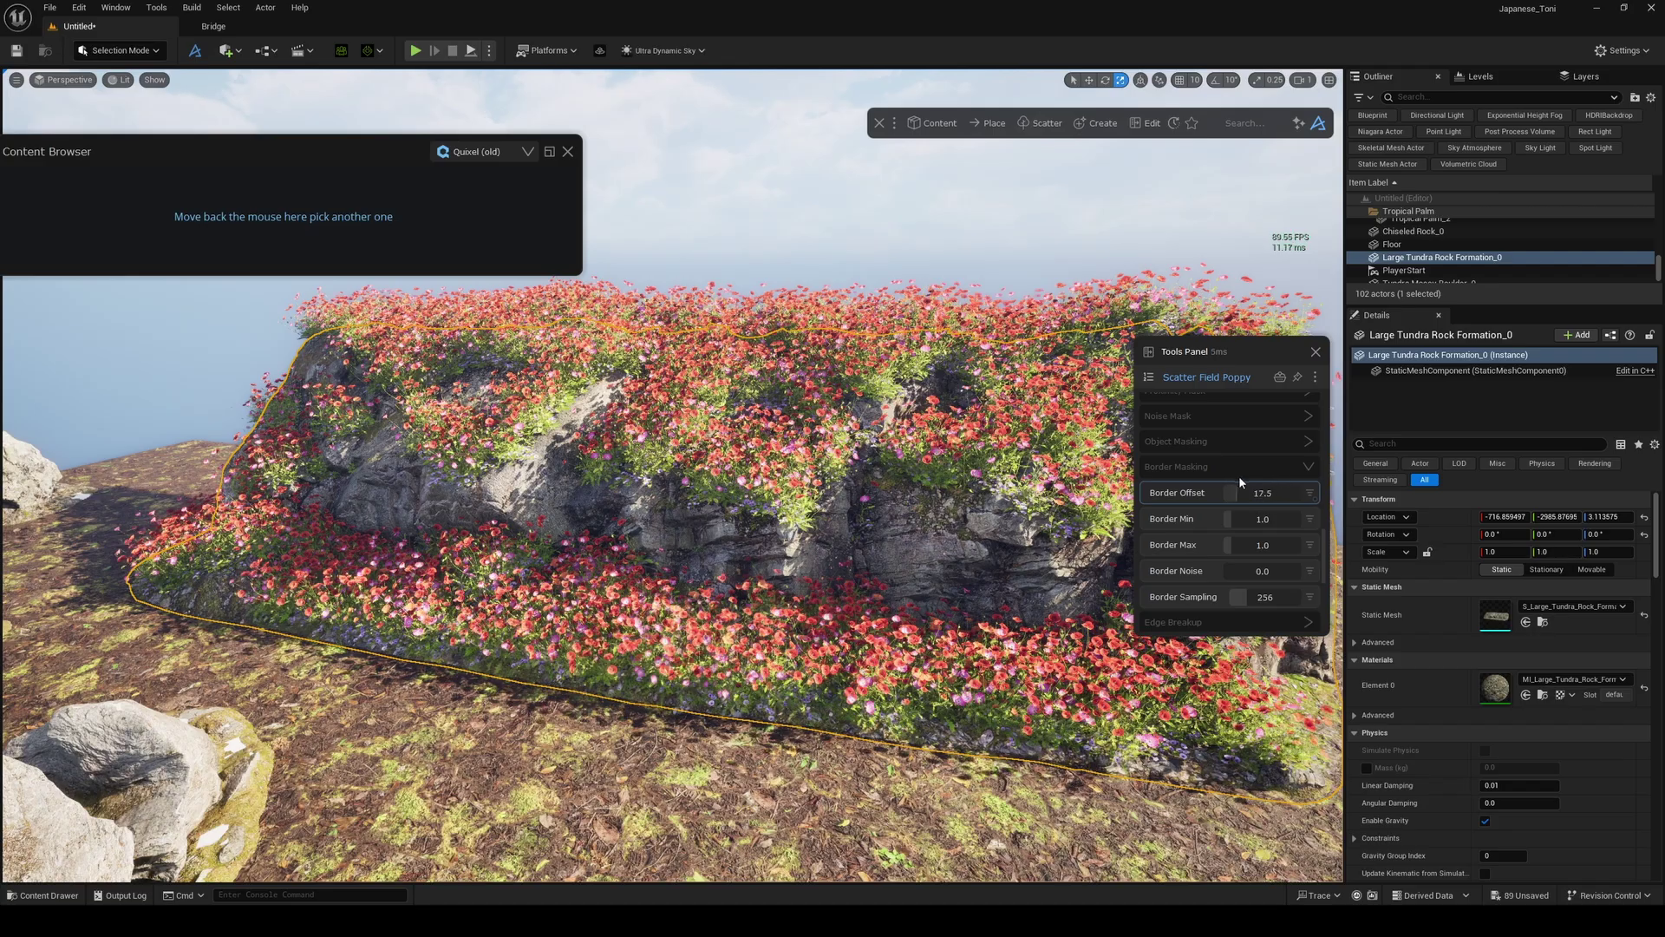
{"action": "left_click_drag", "start_coordinate": [1292, 486], "coordinate": [1293, 491]}
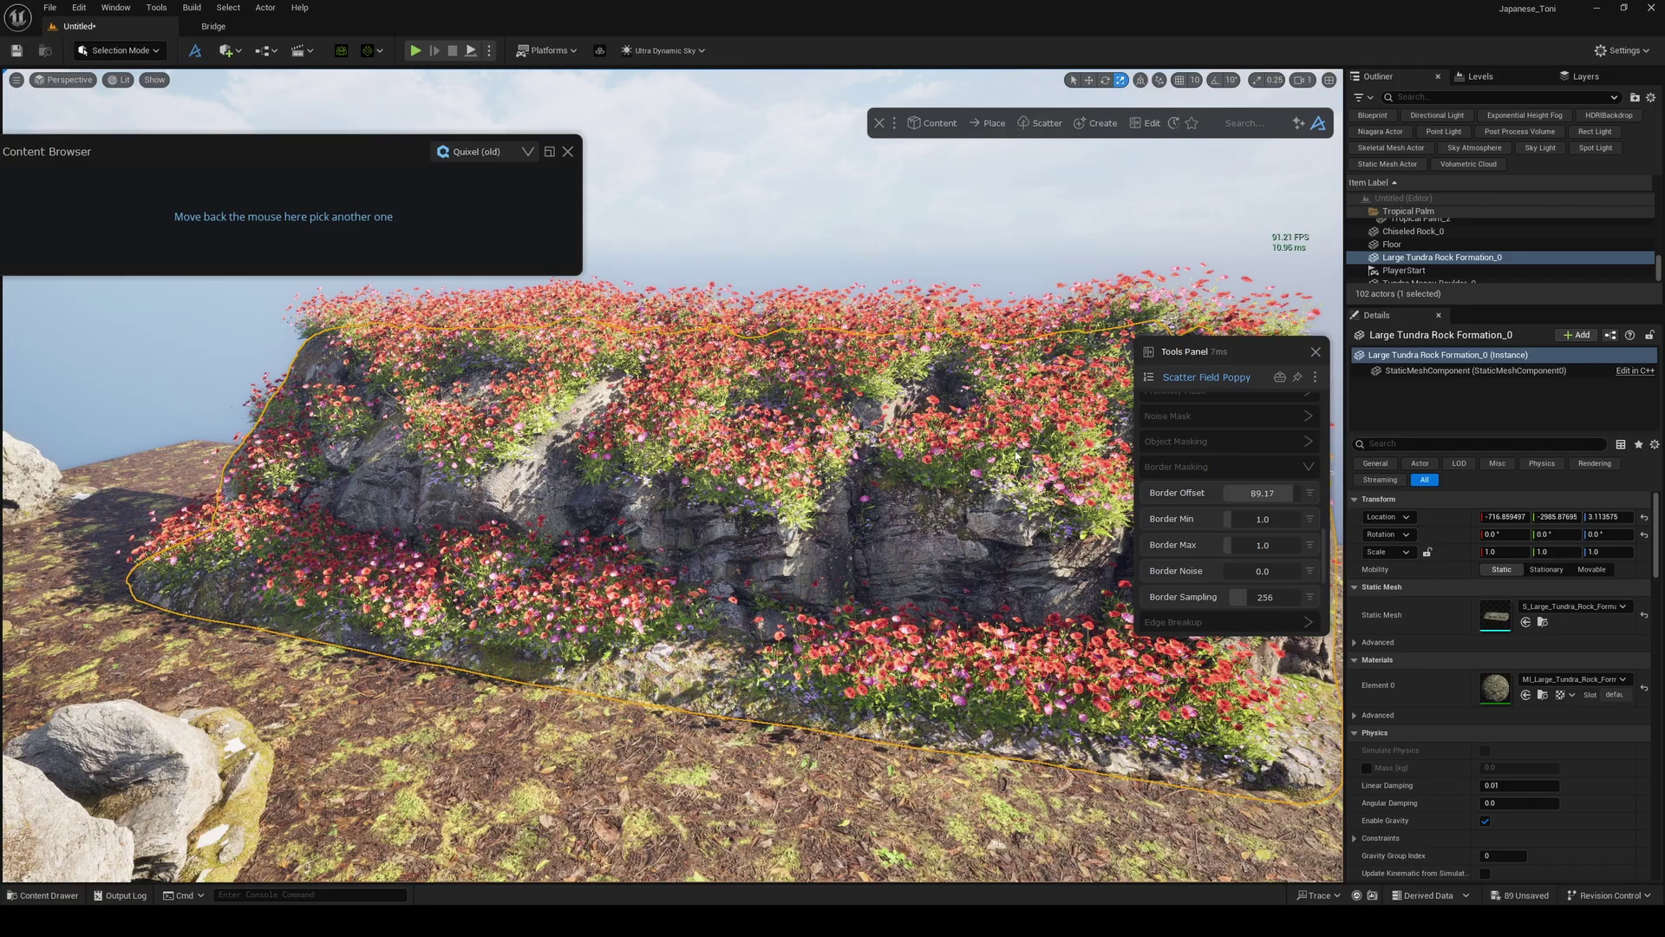
{"action": "left_click_drag", "start_coordinate": [1023, 538], "coordinate": [1088, 642], "text": "alt"}
{"action": "right_click_drag", "start_coordinate": [1034, 486], "coordinate": [1033, 377]}
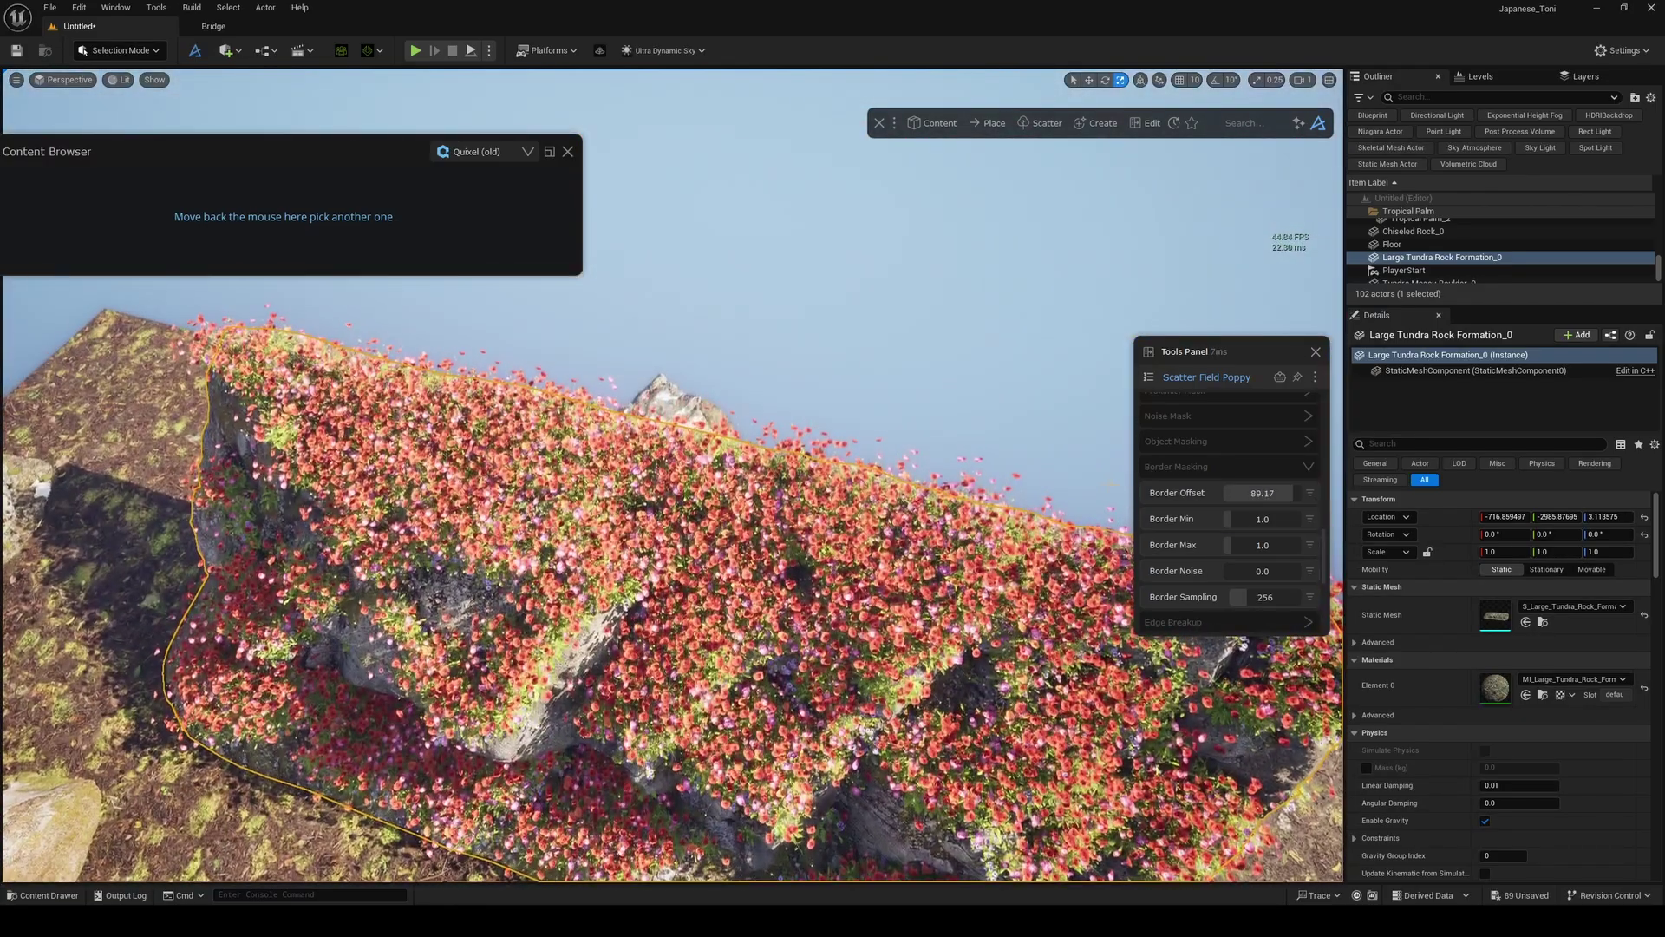
- Try a Border Min of 3.33 on the poppy scatter and clear its border masking again
{"action": "left_click_drag", "start_coordinate": [1233, 521], "coordinate": [1249, 520]}
{"action": "right_click_drag", "start_coordinate": [1040, 521], "coordinate": [1015, 460]}
{"action": "right_click_drag", "start_coordinate": [948, 573], "coordinate": [948, 499]}
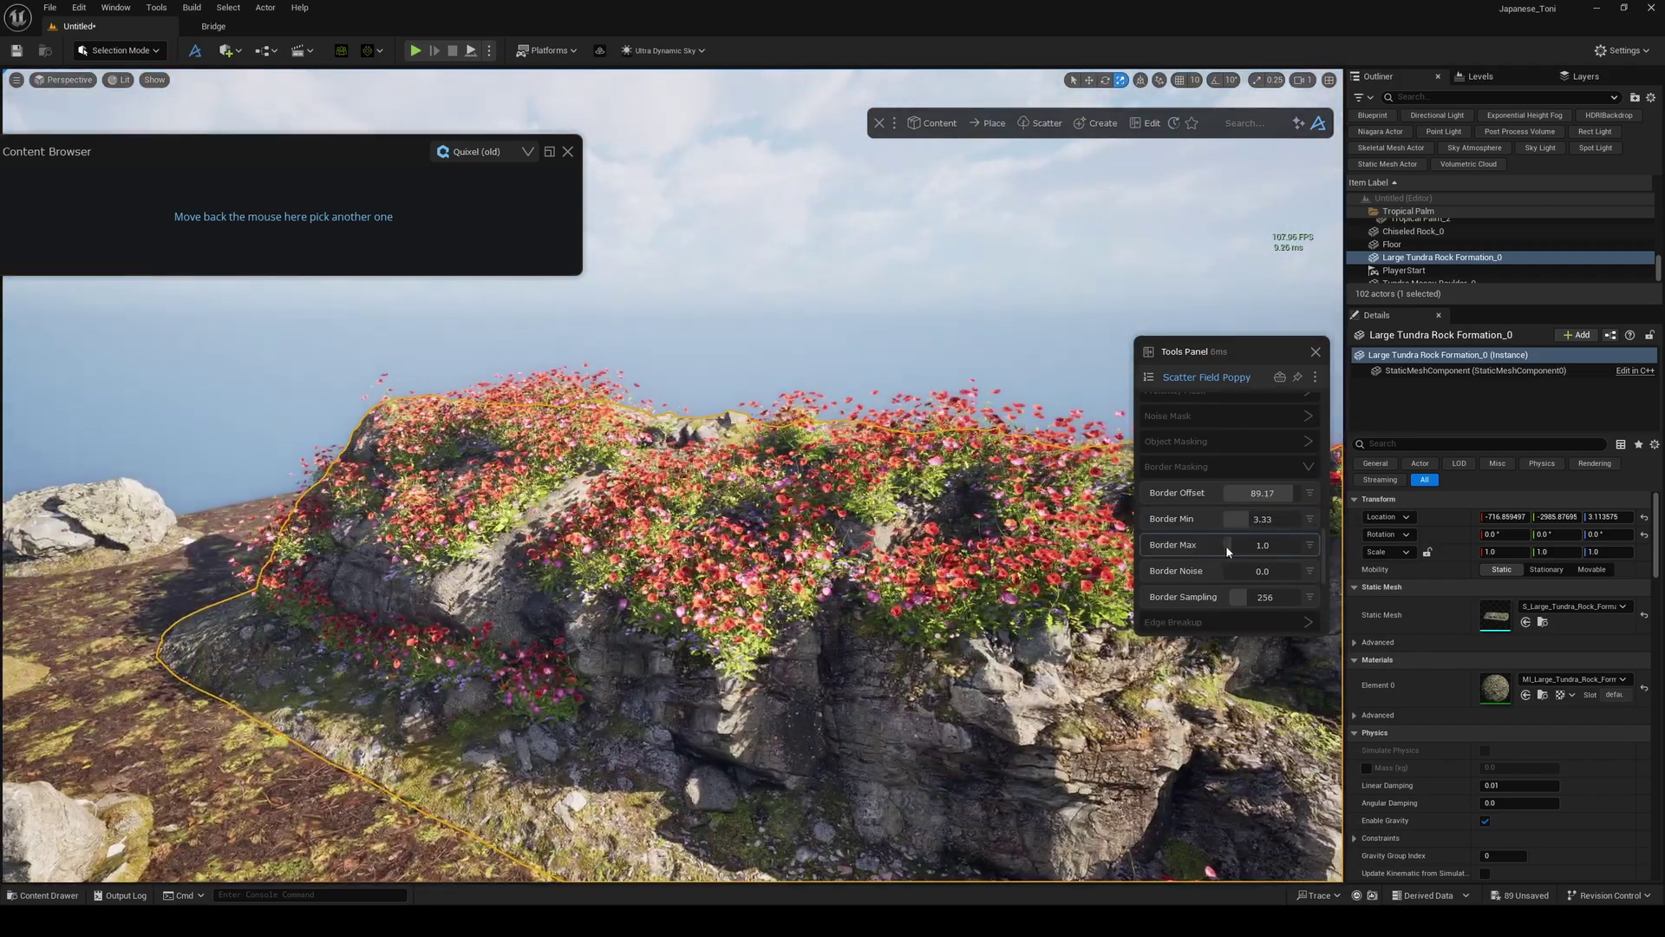
{"action": "left_click_drag", "start_coordinate": [1240, 545], "coordinate": [1235, 490]}
{"action": "left_click", "coordinate": [1214, 467]}
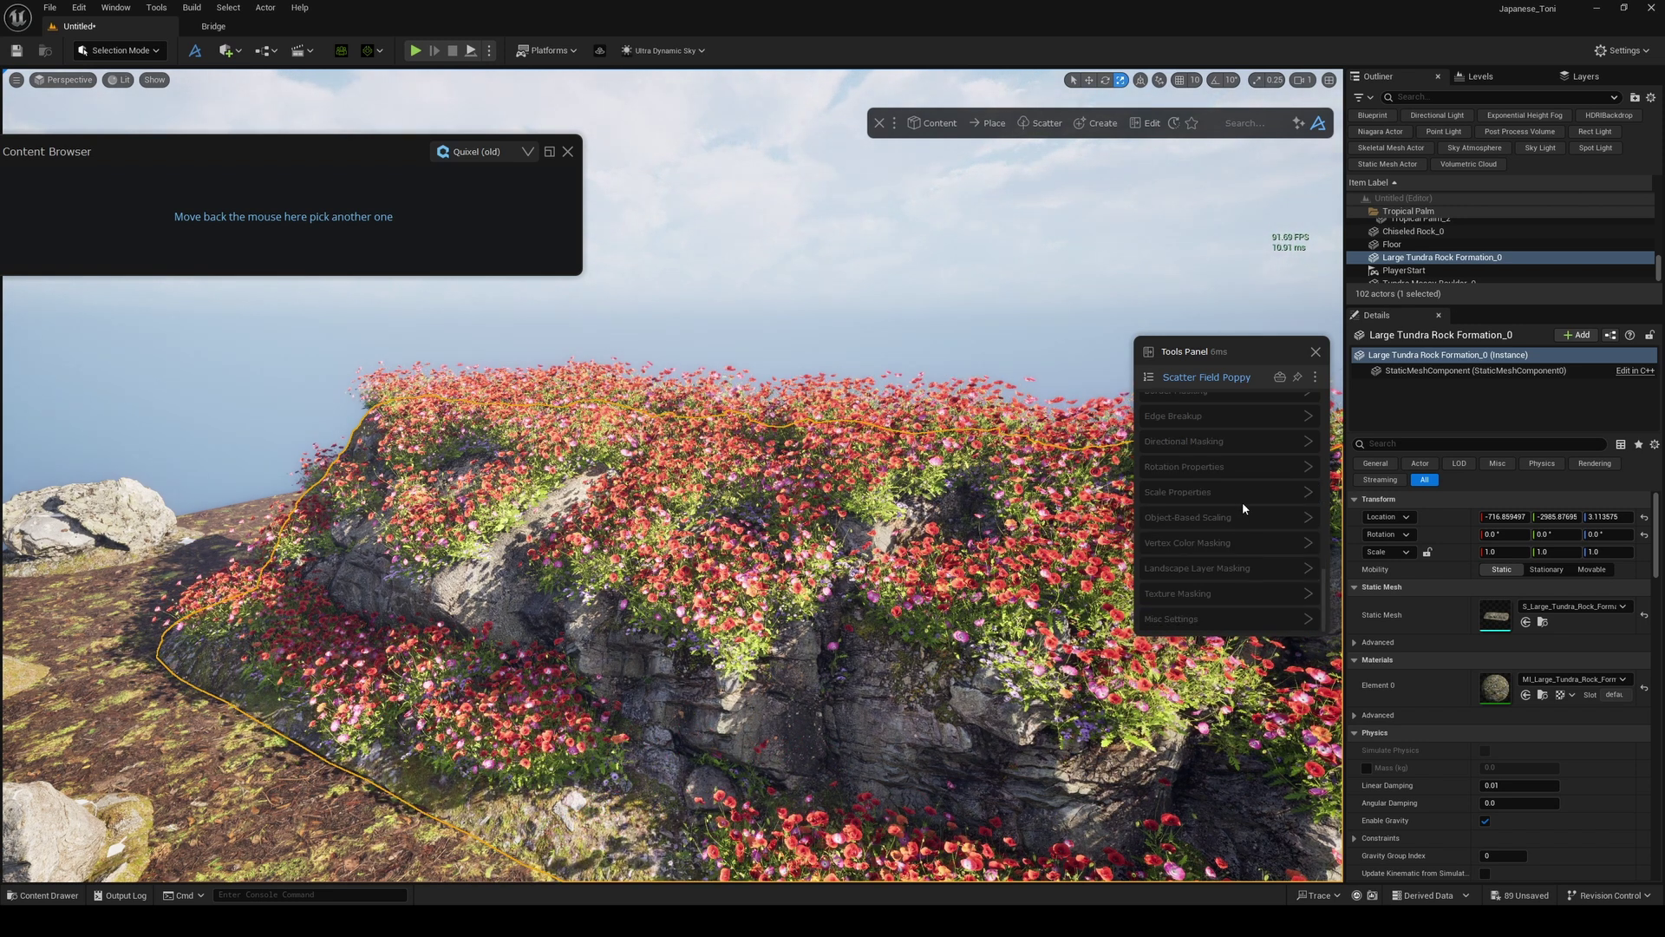
- Collapse the expanded asset folders in the Outliner, from Bigleaf Hydrangea through Tropical Palm, and check the folder list
{"action": "scroll", "coordinate": [1241, 501], "scroll_direction": "up", "scroll_amount": 5}
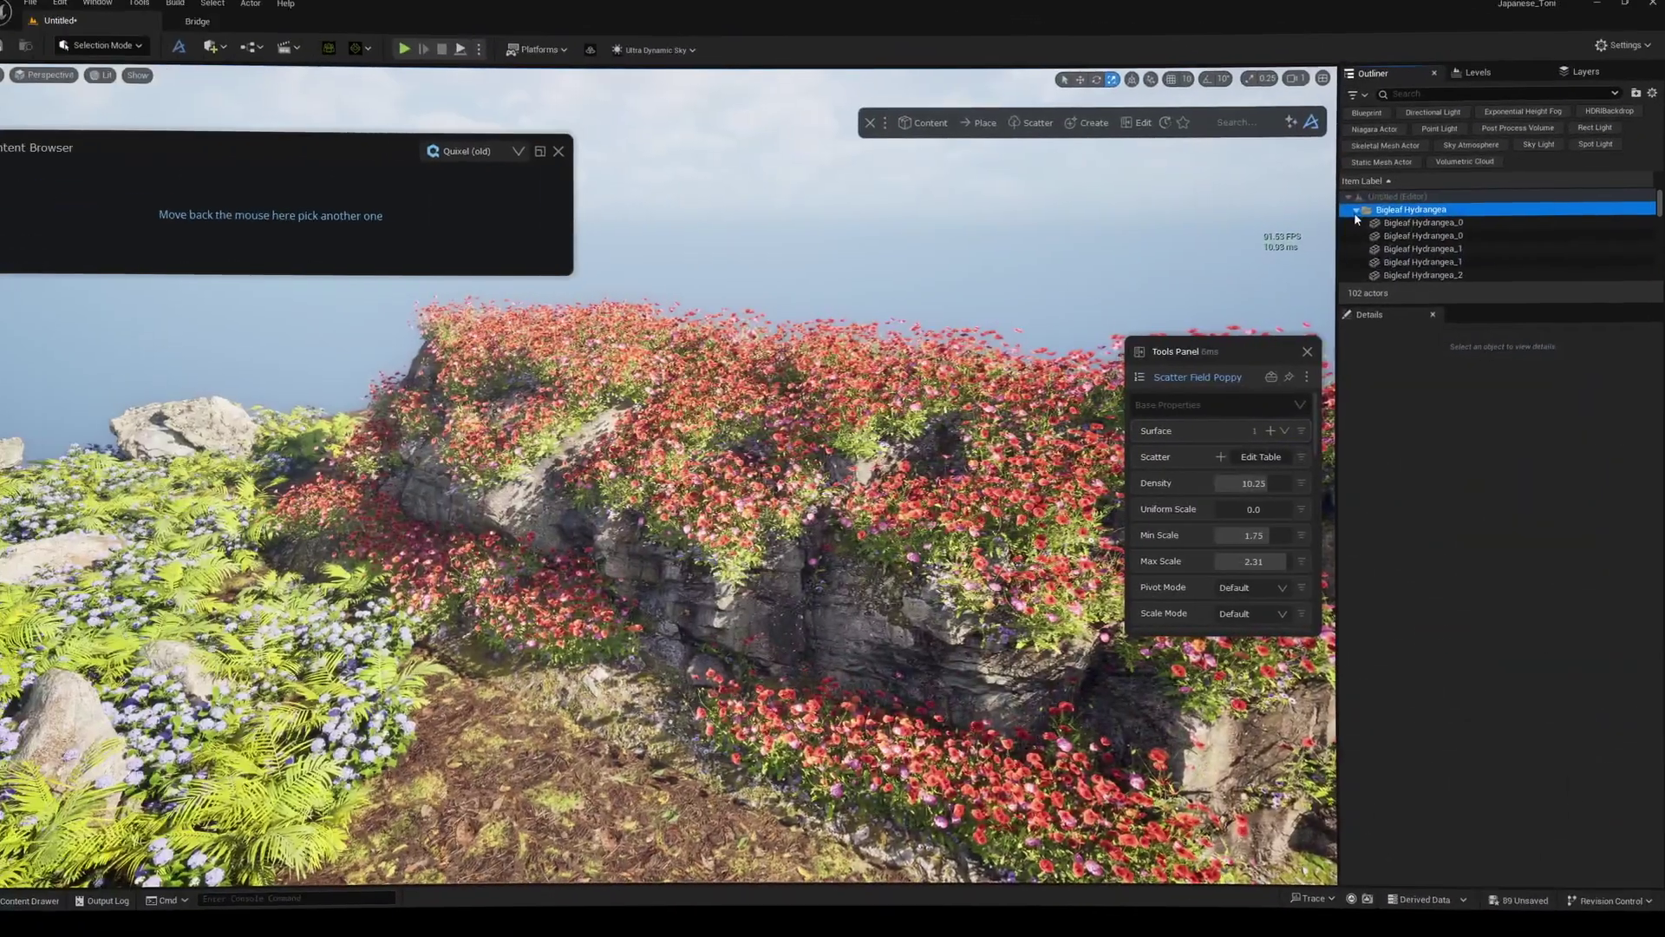
{"action": "left_click", "coordinate": [1356, 211]}
{"action": "left_click", "coordinate": [1363, 251]}
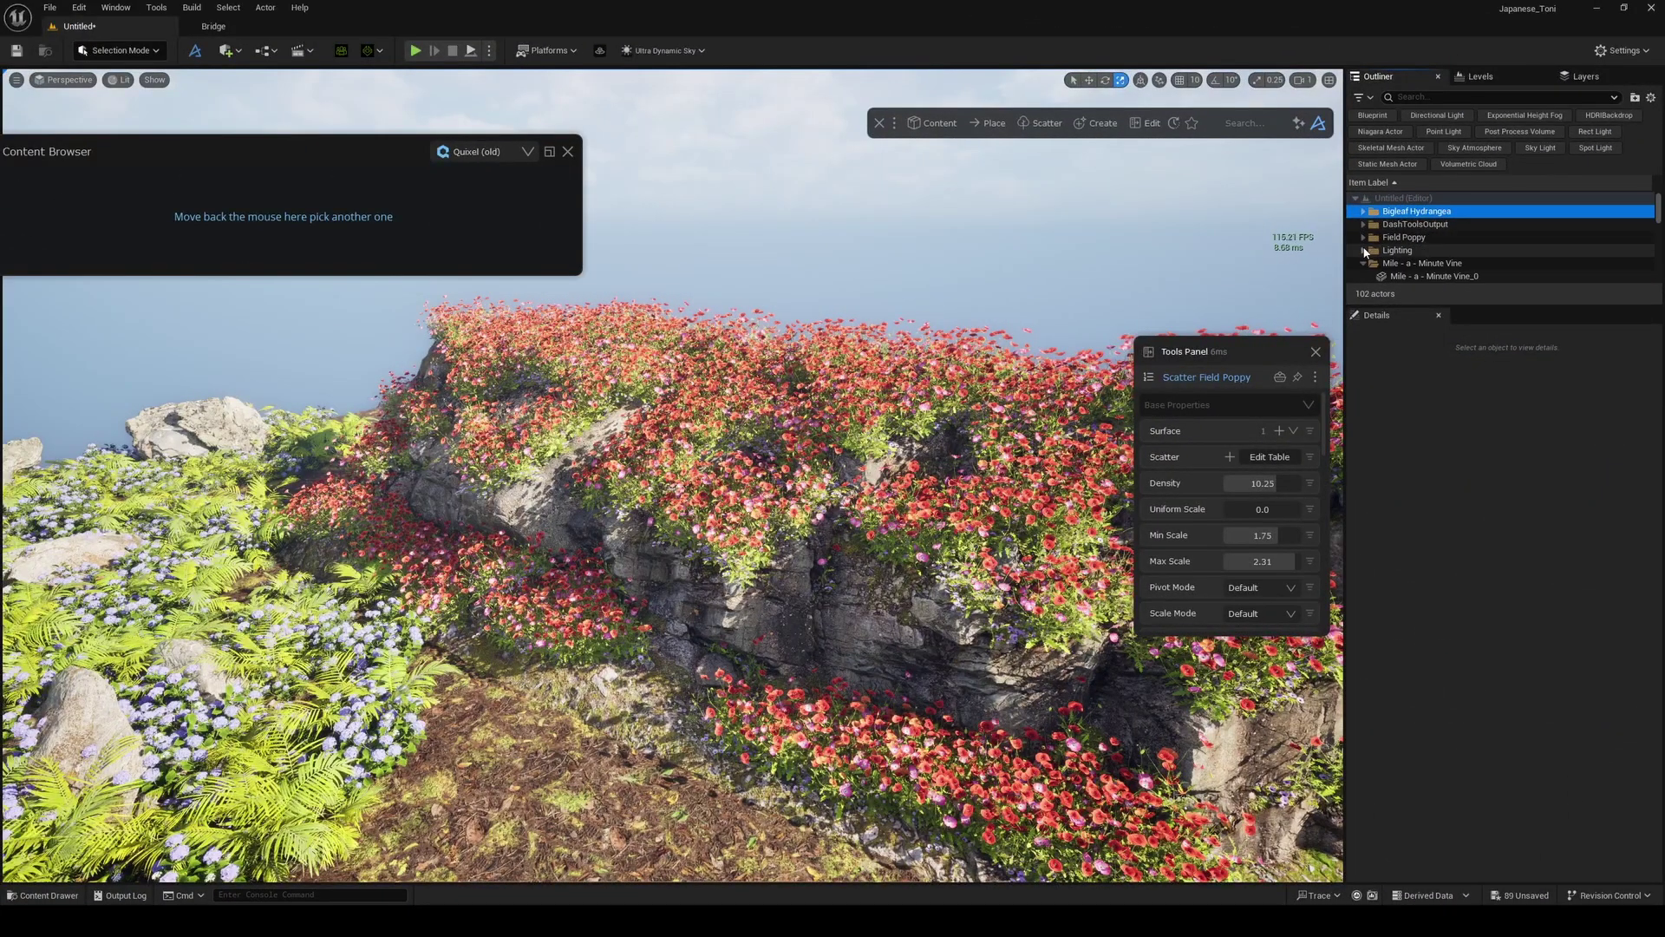
{"action": "left_click", "coordinate": [1360, 263]}
{"action": "scroll", "coordinate": [1364, 258], "scroll_direction": "down", "scroll_amount": 1}
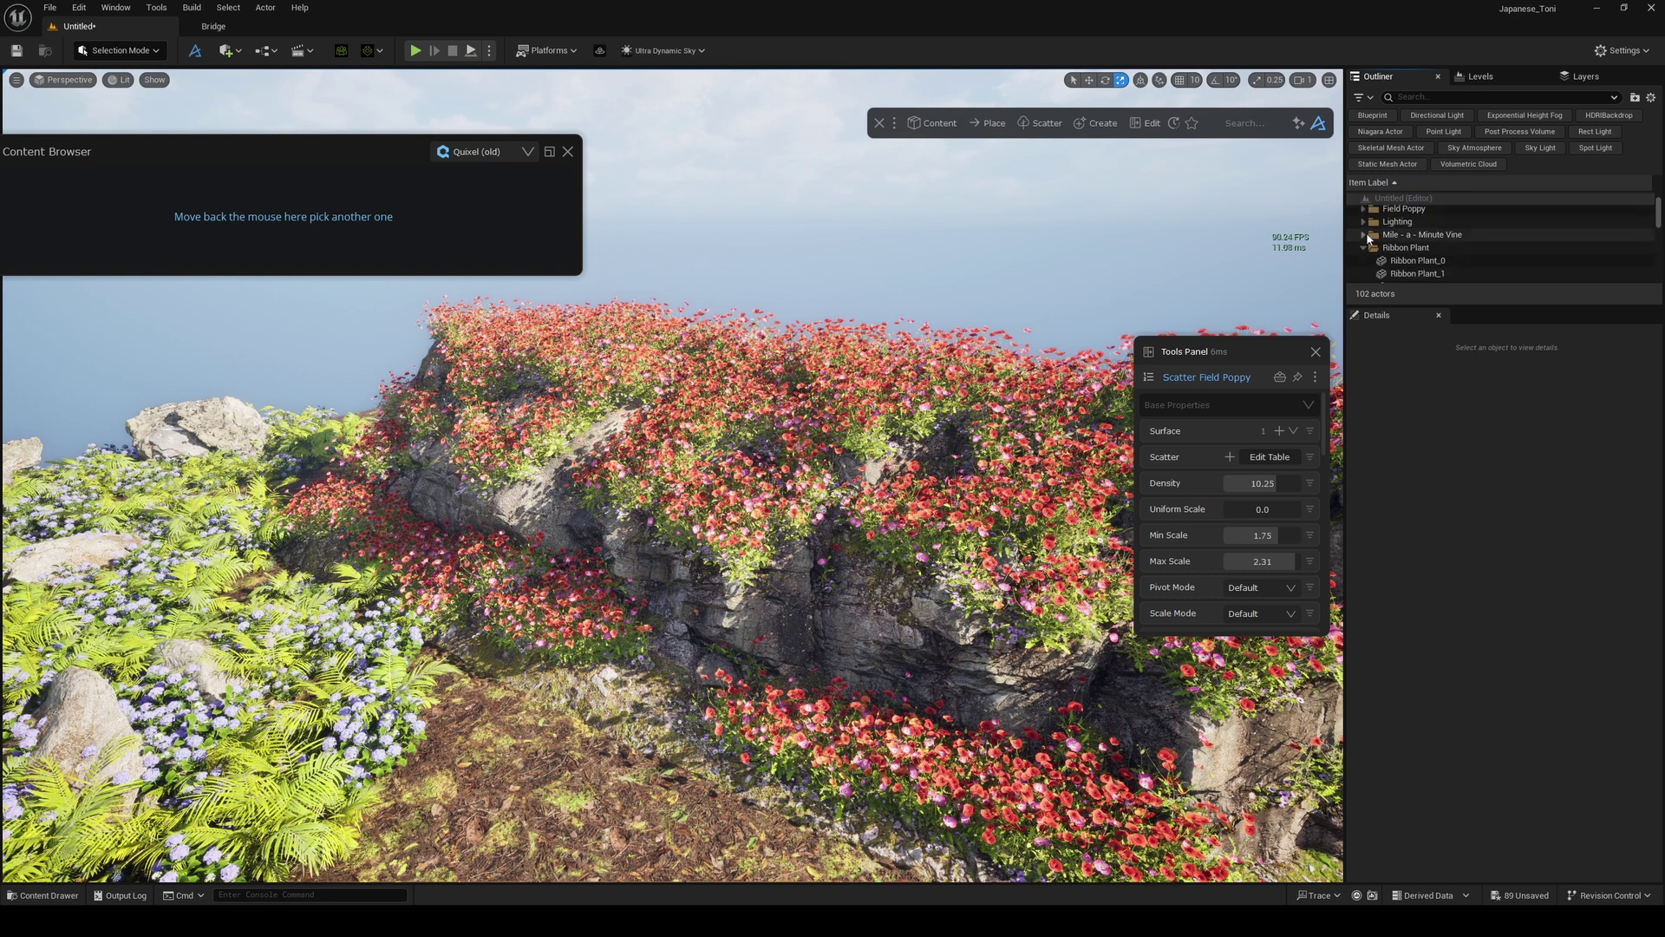
{"action": "scroll", "coordinate": [1367, 243], "scroll_direction": "down", "scroll_amount": 1}
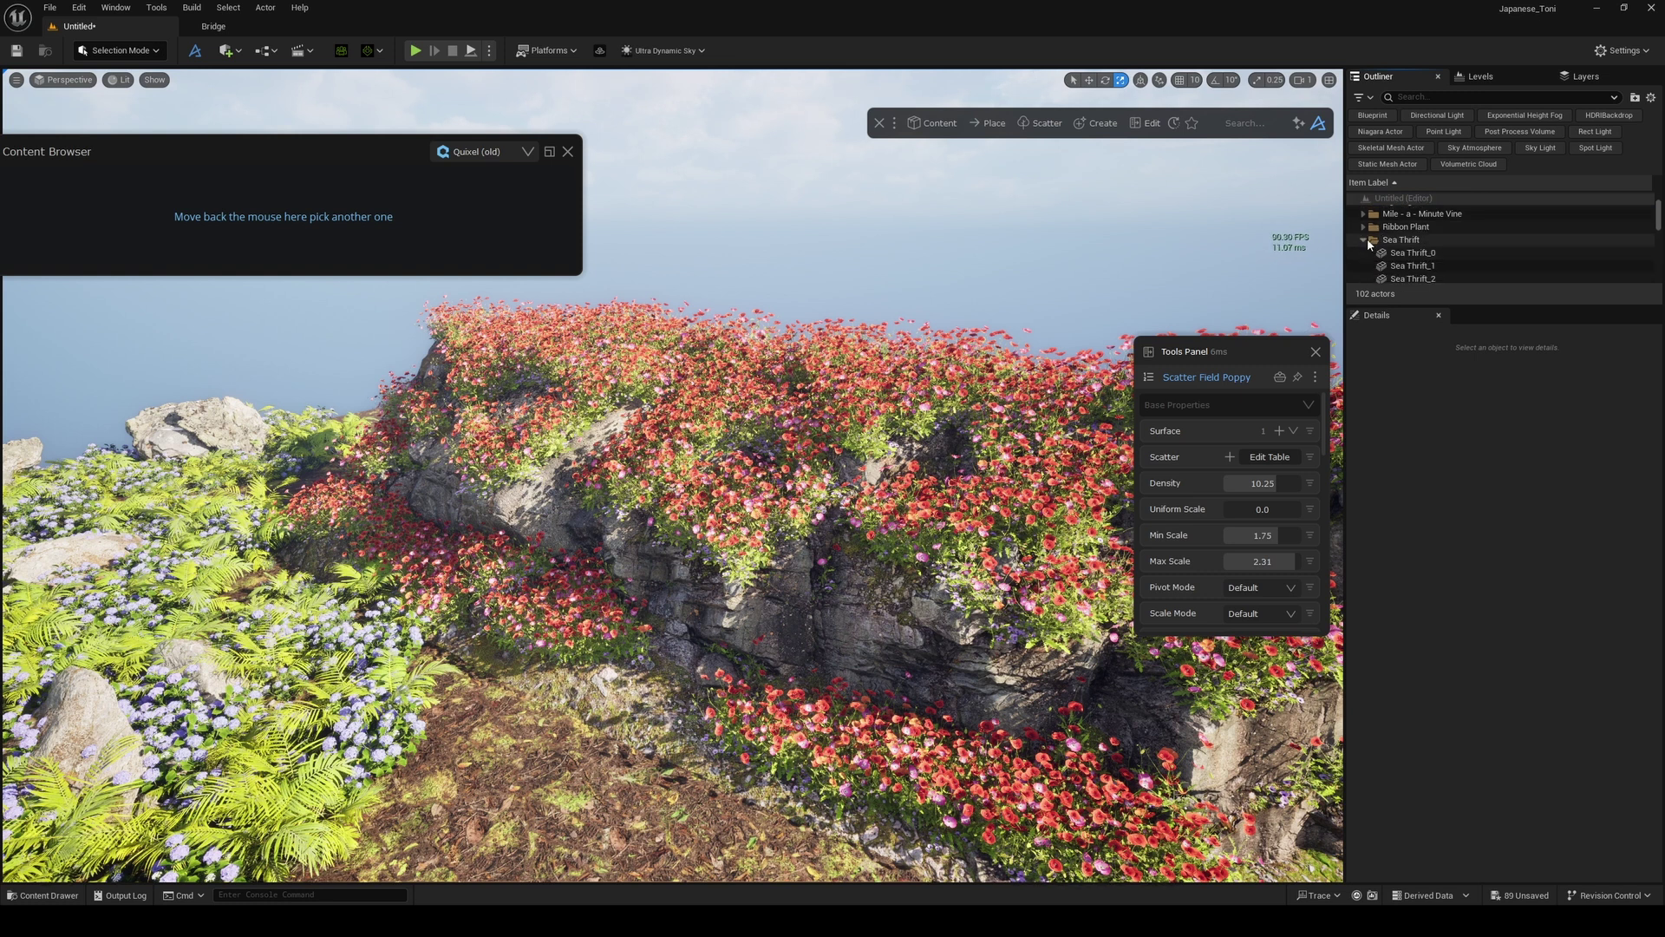
{"action": "left_click", "coordinate": [1365, 239]}
{"action": "left_click", "coordinate": [1365, 251]}
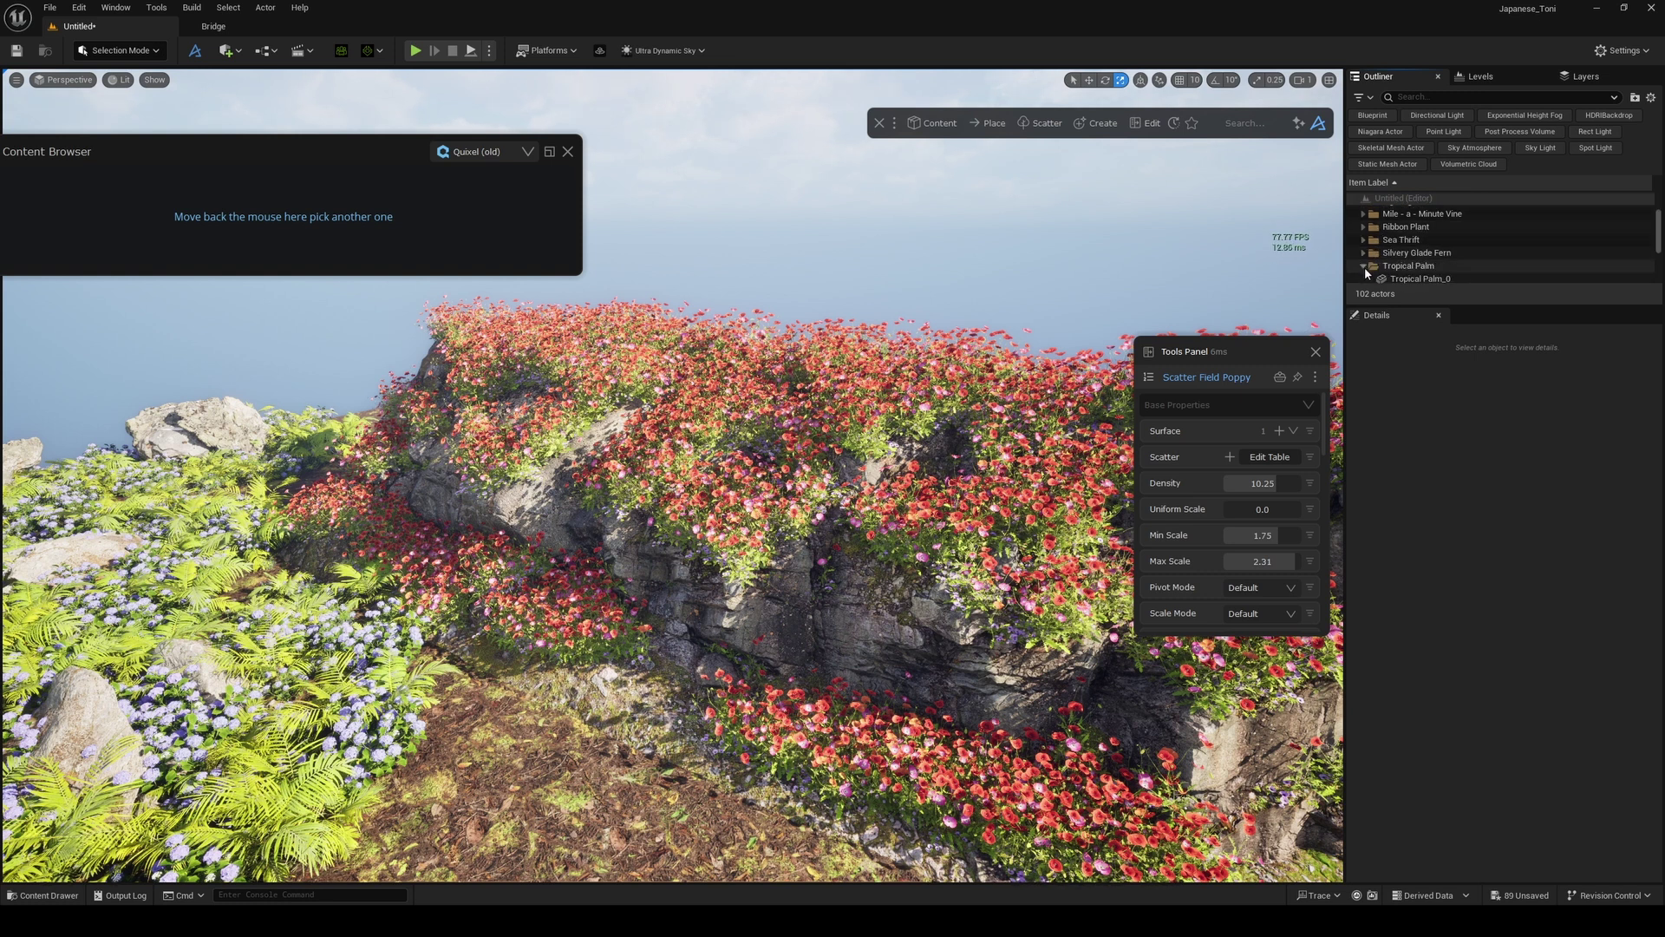
{"action": "left_click", "coordinate": [1364, 267]}
{"action": "scroll", "coordinate": [1368, 260], "scroll_direction": "down", "scroll_amount": 1}
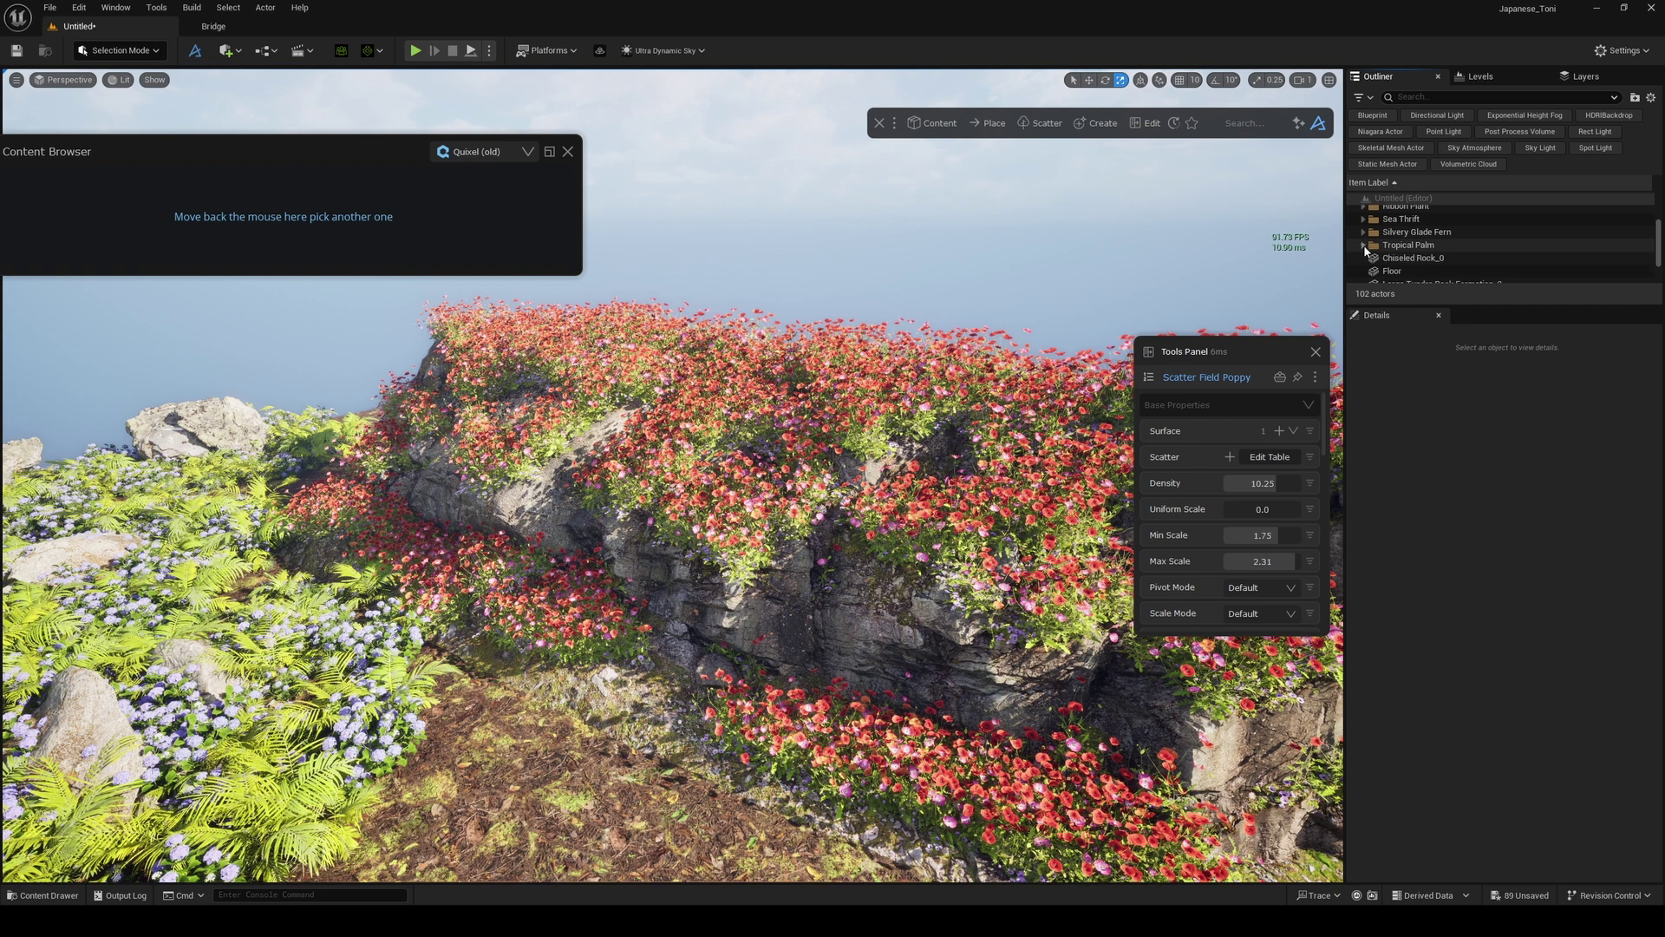
{"action": "scroll", "coordinate": [1367, 247], "scroll_direction": "up", "scroll_amount": 3}
{"action": "left_click", "coordinate": [1411, 217]}
{"action": "left_click", "coordinate": [1419, 226]}
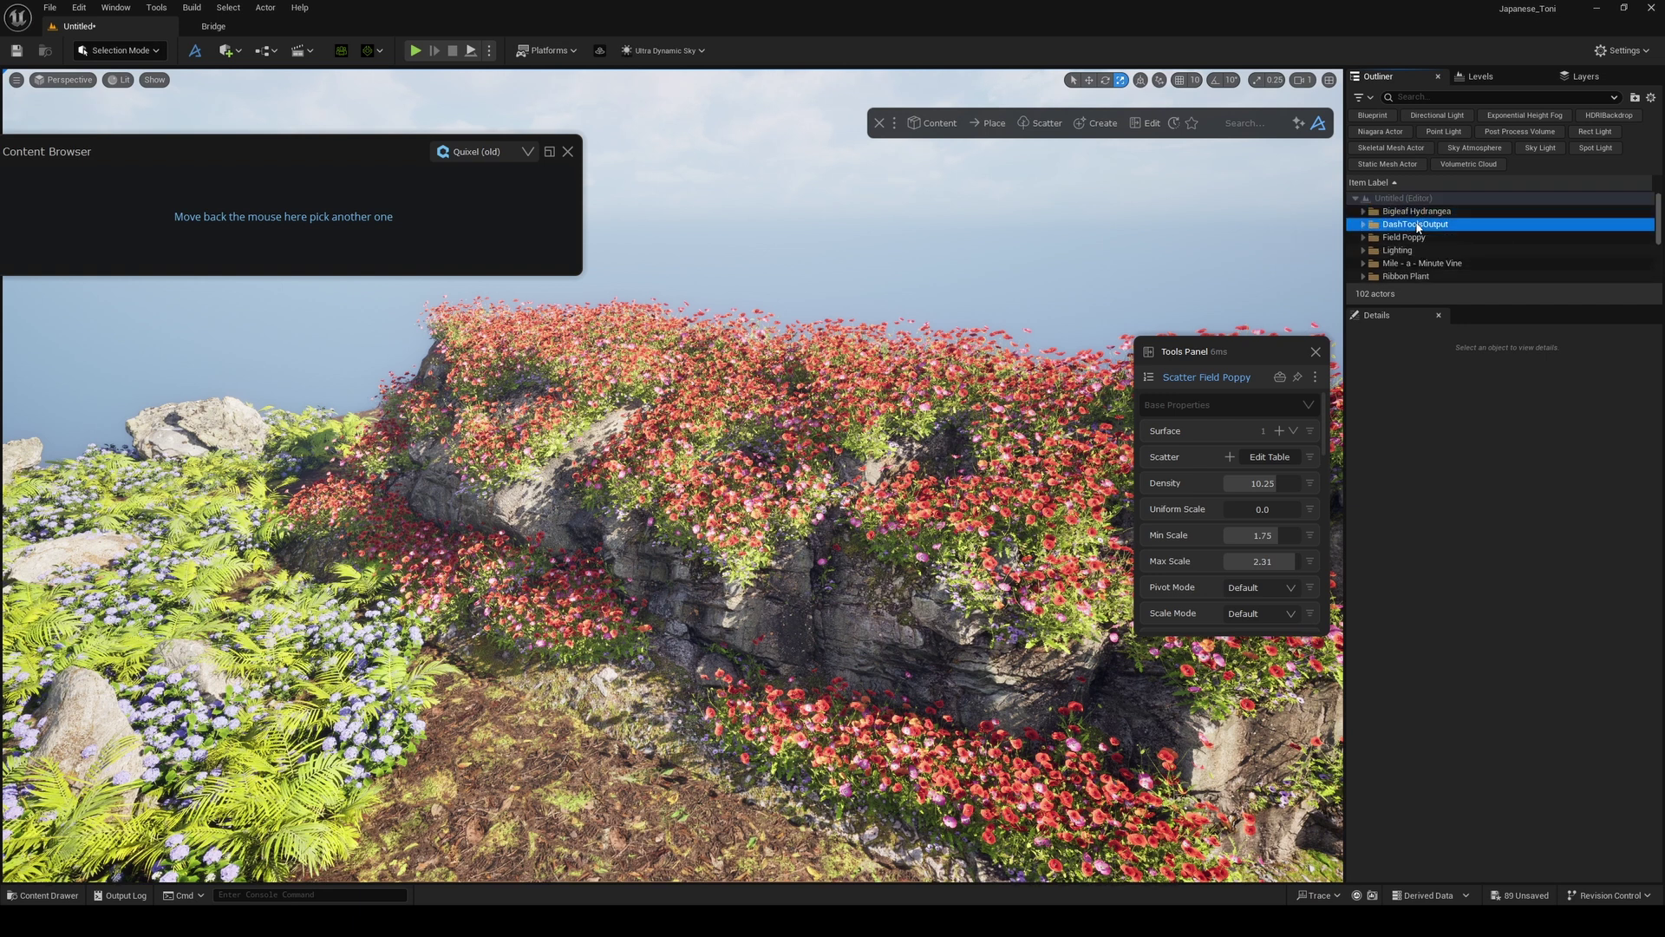
{"action": "left_click", "coordinate": [1407, 238]}
{"action": "left_click", "coordinate": [1414, 212]}
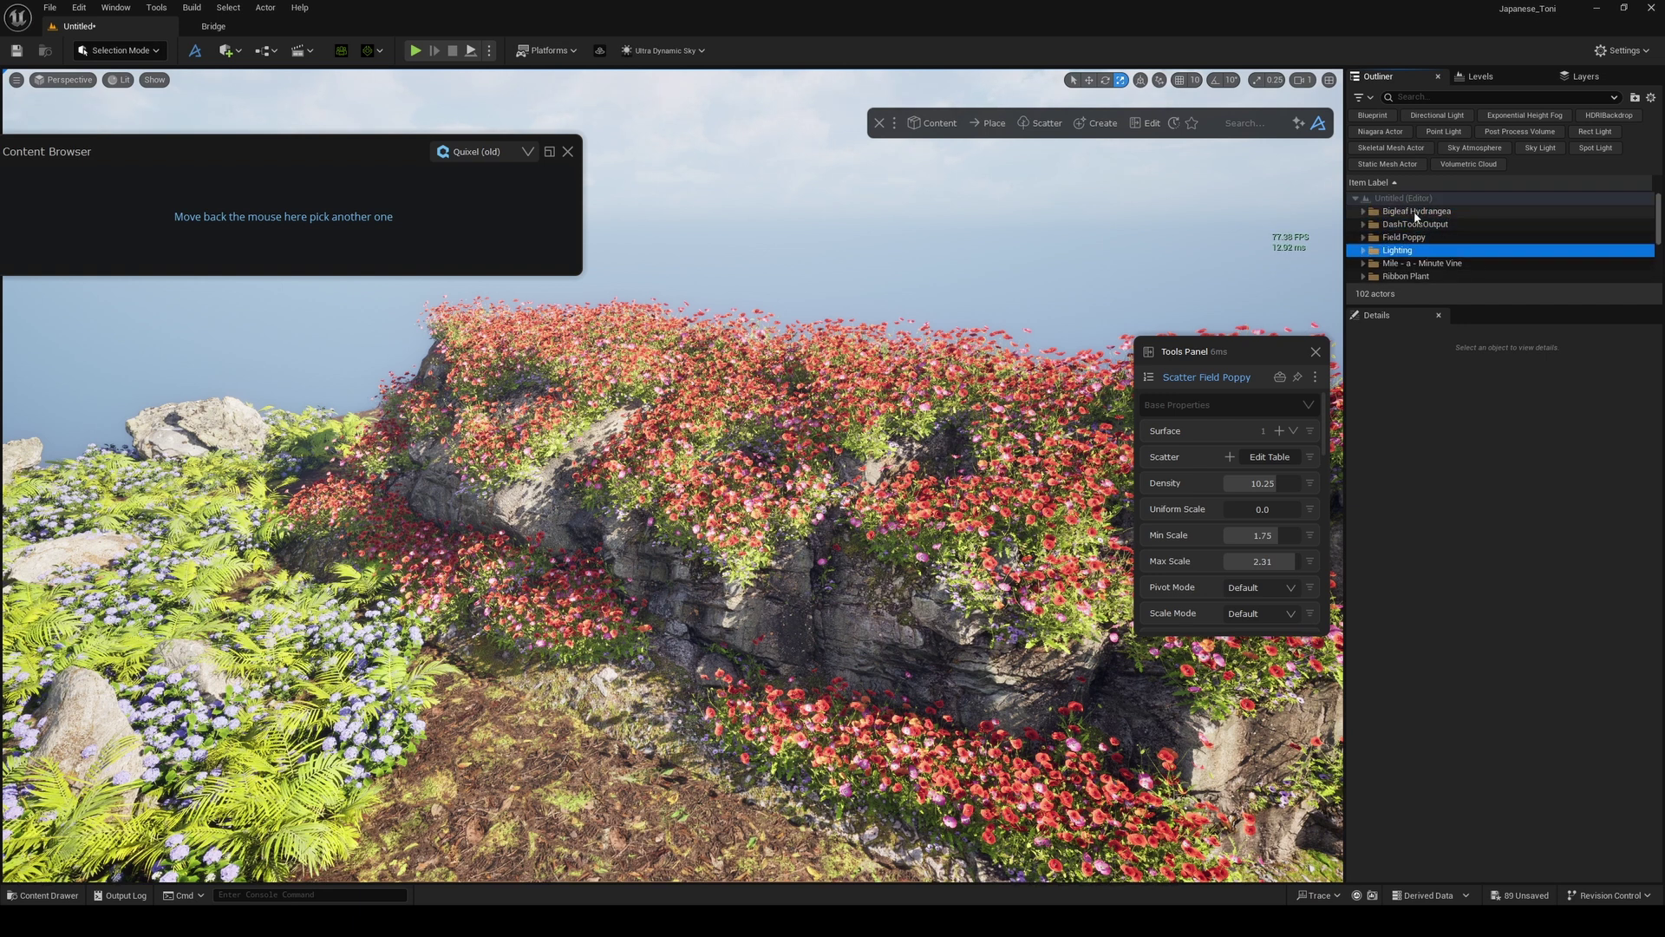
- Delete the Field Poppy scatter and the Large Tundra Rock Formation from the scene
{"action": "mouse_move", "coordinate": [672, 477]}
{"action": "right_mouse_down"}
{"action": "mouse_move", "coordinate": [672, 511]}
{"action": "mouse_move", "coordinate": [652, 461]}
{"action": "right_mouse_up"}
{"action": "key", "text": "Delete"}
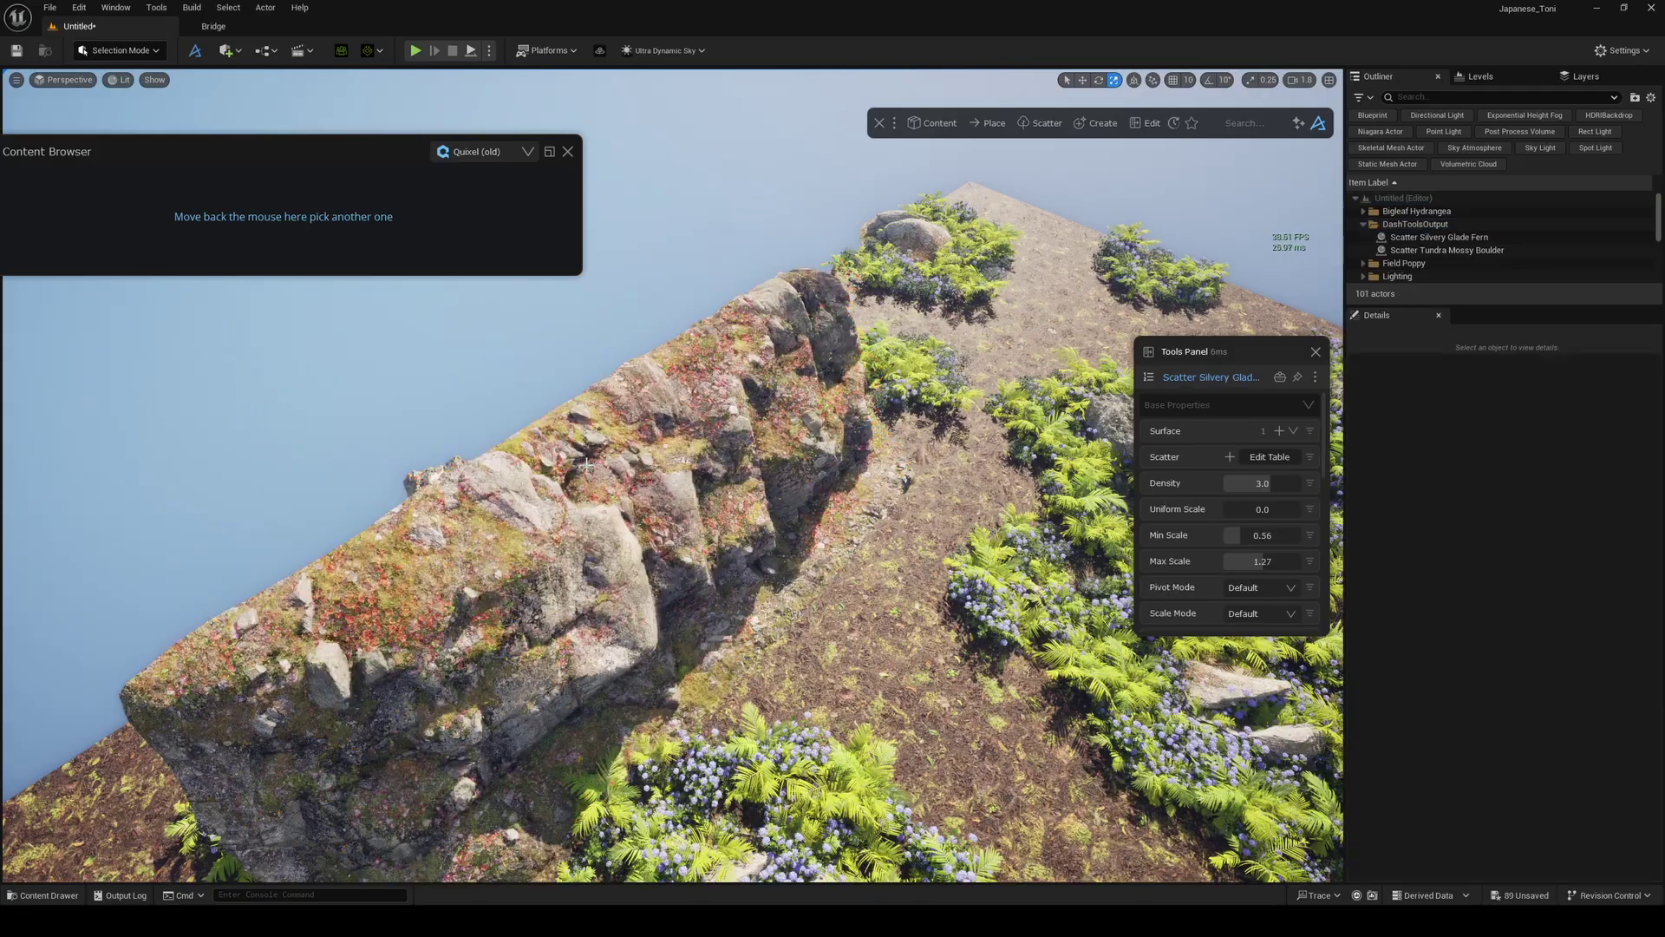
{"action": "left_click", "coordinate": [586, 466]}
{"action": "key", "text": "Delete"}
{"action": "right_click_drag", "start_coordinate": [586, 465], "coordinate": [763, 475]}
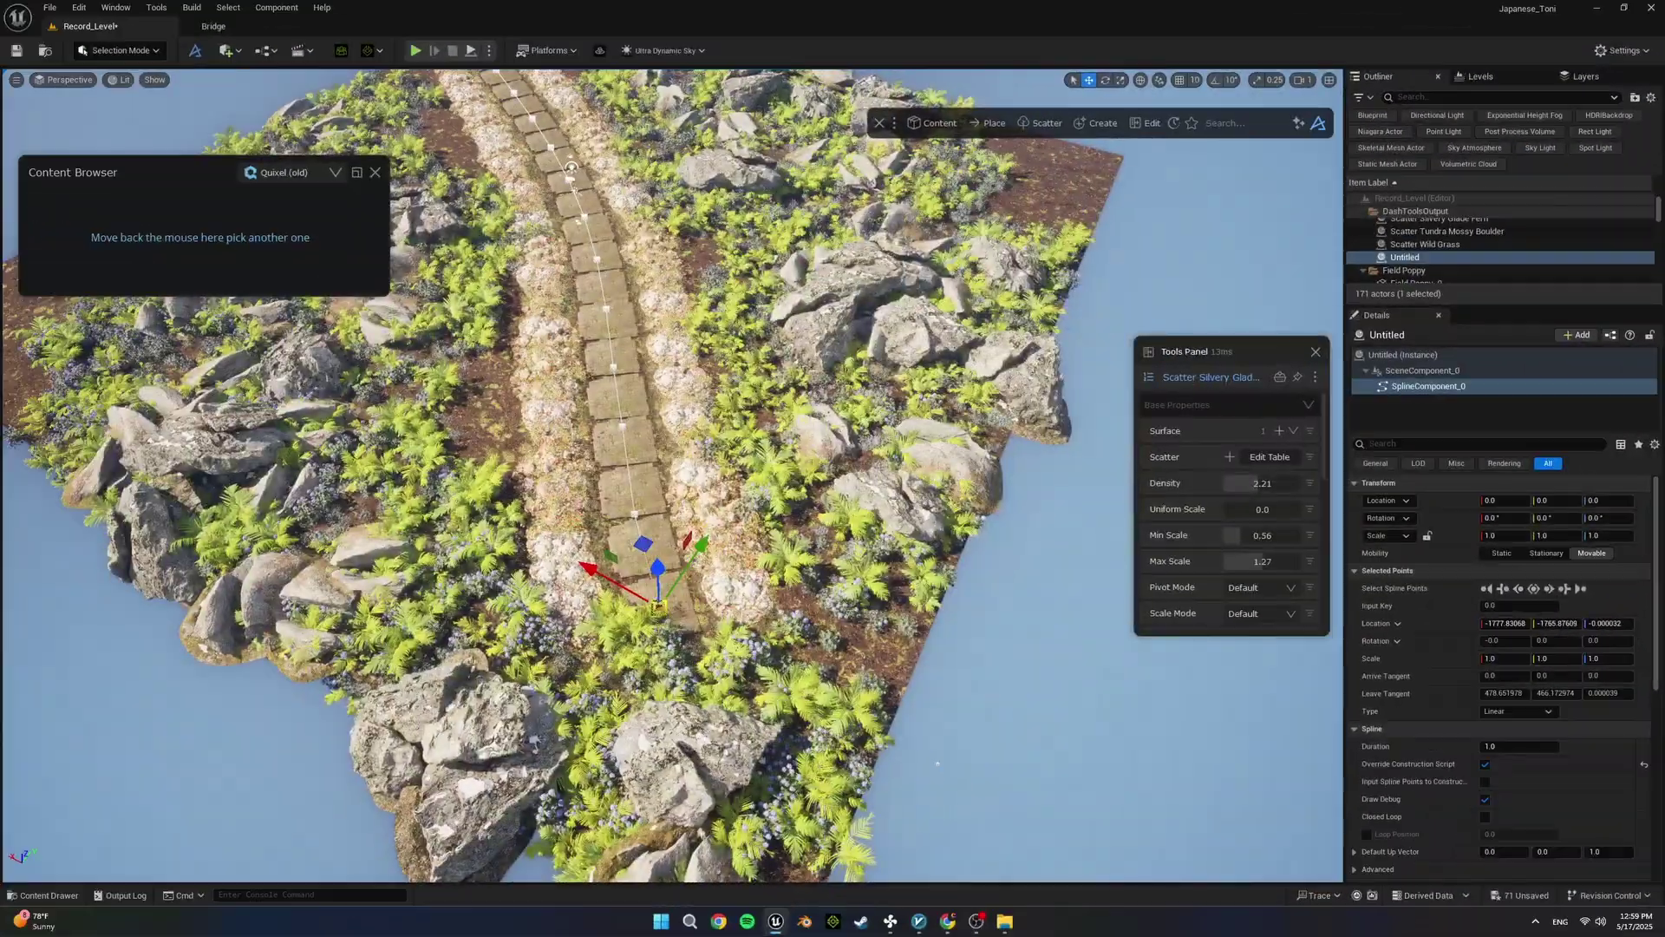
- Extend the stone path to the floor's near edge with its spline end point, and reposition another spline point to reshape the path
{"action": "left_click_drag", "start_coordinate": [658, 604], "coordinate": [676, 701]}
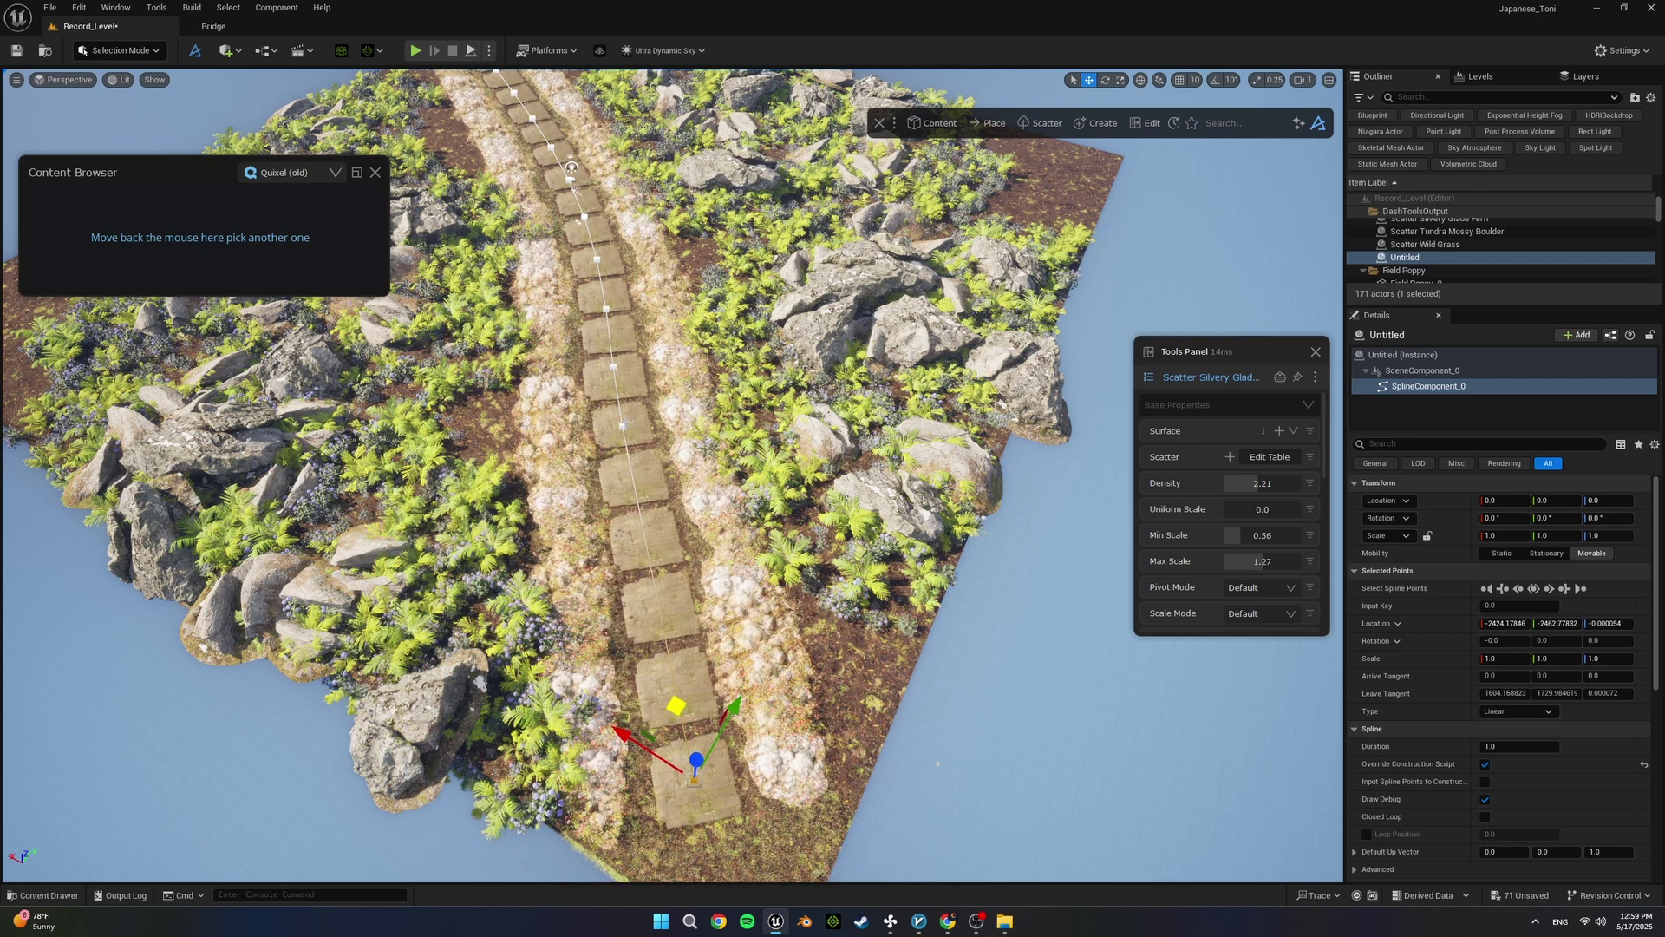
{"action": "left_click", "coordinate": [622, 426]}
{"action": "left_click_drag", "start_coordinate": [623, 375], "coordinate": [768, 498]}
{"action": "right_click_drag", "start_coordinate": [768, 497], "coordinate": [749, 373]}
{"action": "key", "text": "w"}
{"action": "scroll", "coordinate": [752, 394], "scroll_direction": "up", "scroll_amount": 1}
{"action": "left_click_drag", "start_coordinate": [632, 343], "coordinate": [611, 393]}
{"action": "right_click_drag", "start_coordinate": [610, 393], "coordinate": [621, 417]}
{"action": "key", "text": "e"}
{"action": "key", "text": "e"}
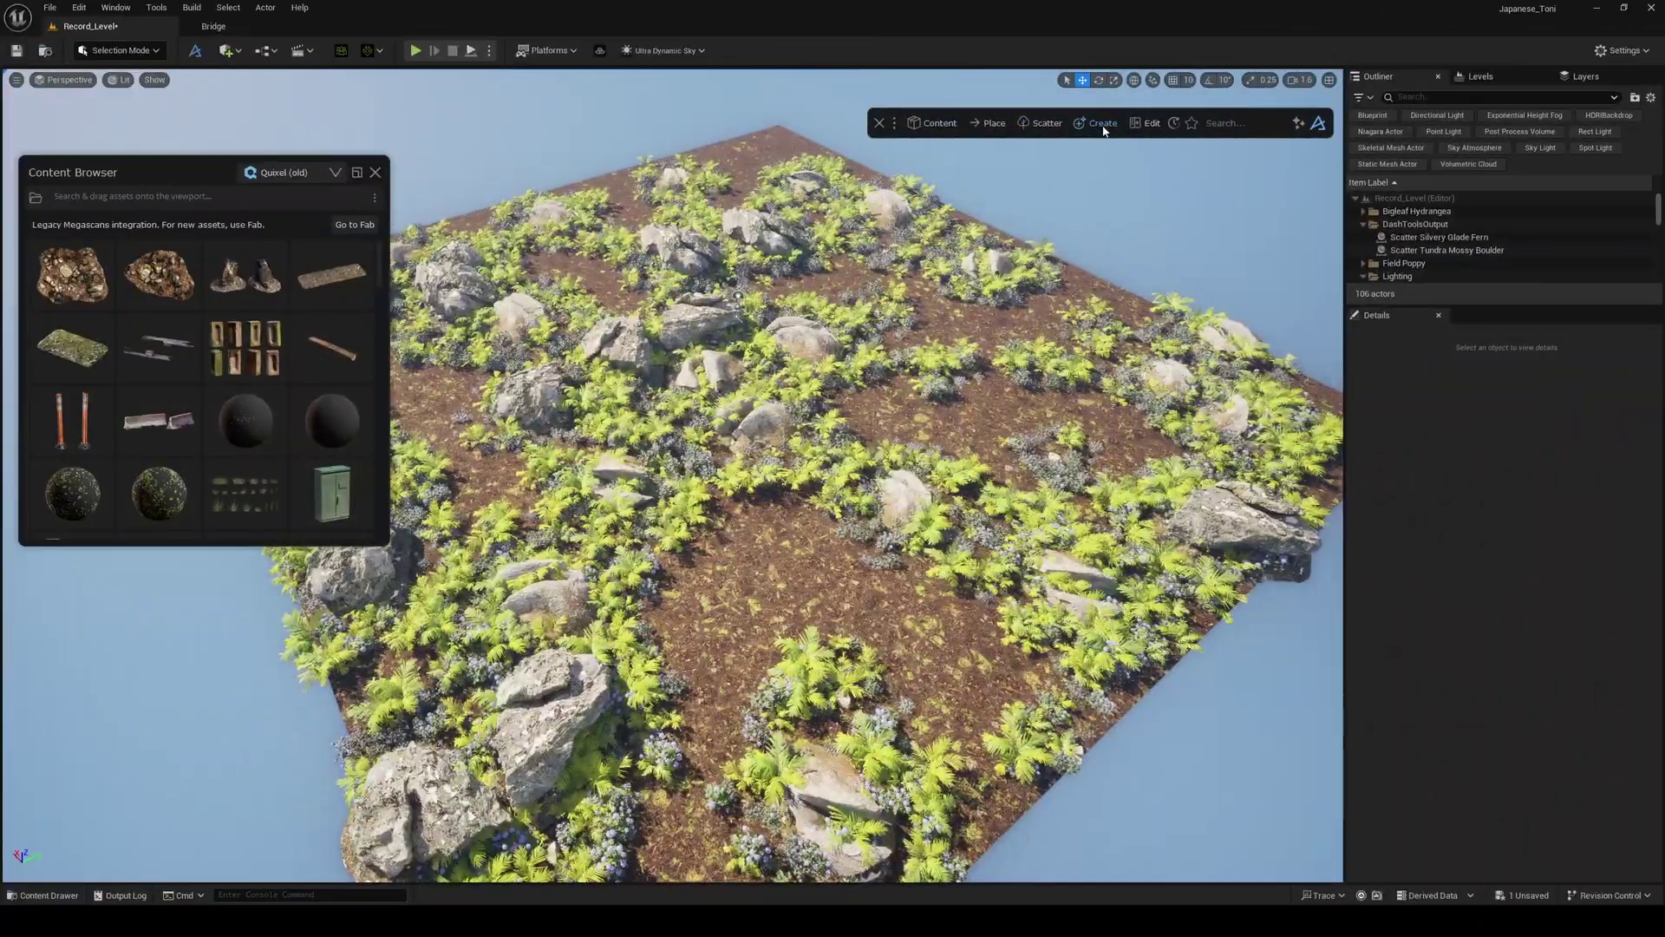
- Draw a curve with Dash's Draw Curves tool across the floor, from the near corner toward the far one
{"action": "left_click", "coordinate": [1102, 124]}
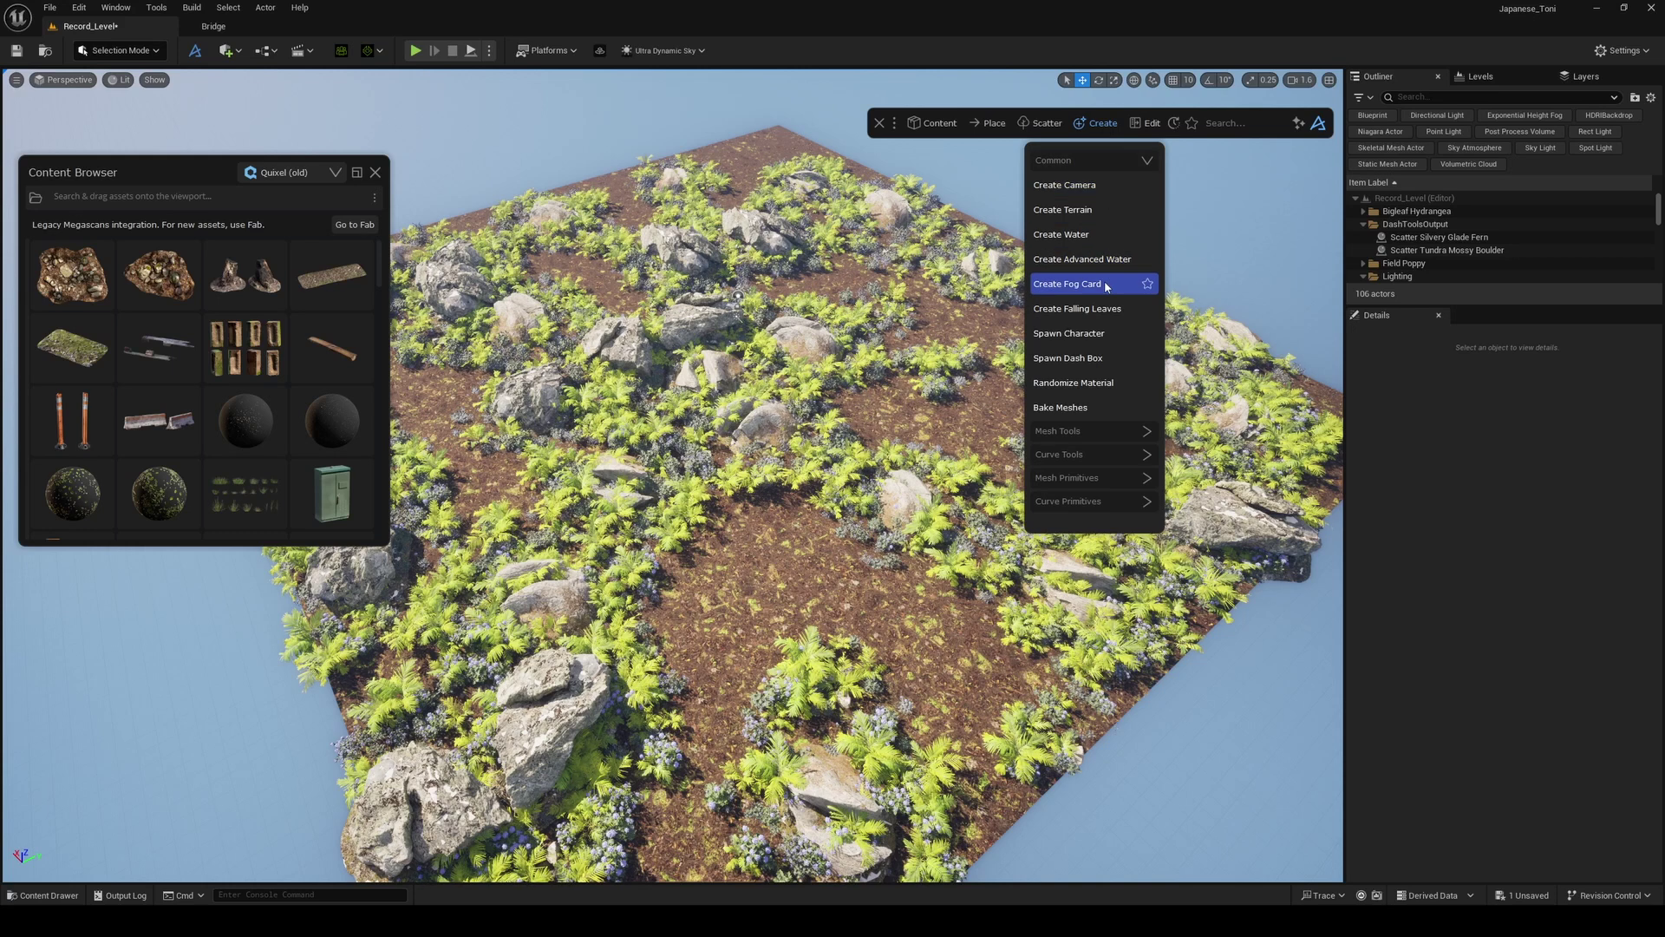
{"action": "left_click", "coordinate": [1107, 454]}
{"action": "scroll", "coordinate": [1107, 465], "scroll_direction": "down", "scroll_amount": 3}
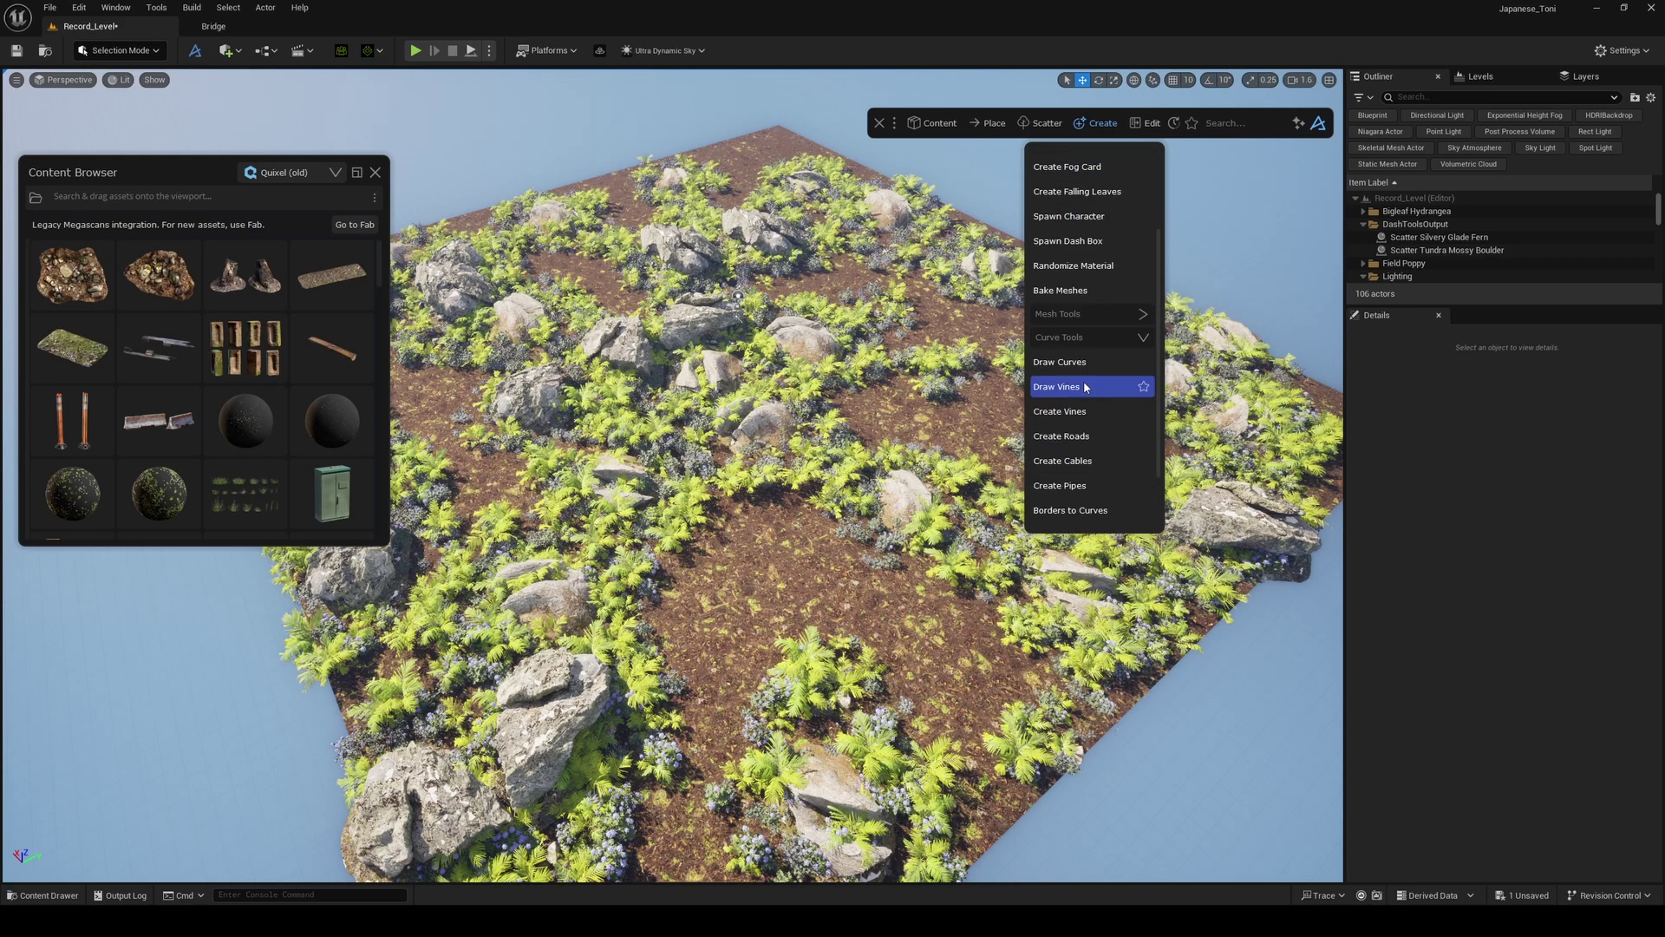
{"action": "left_click", "coordinate": [1060, 361]}
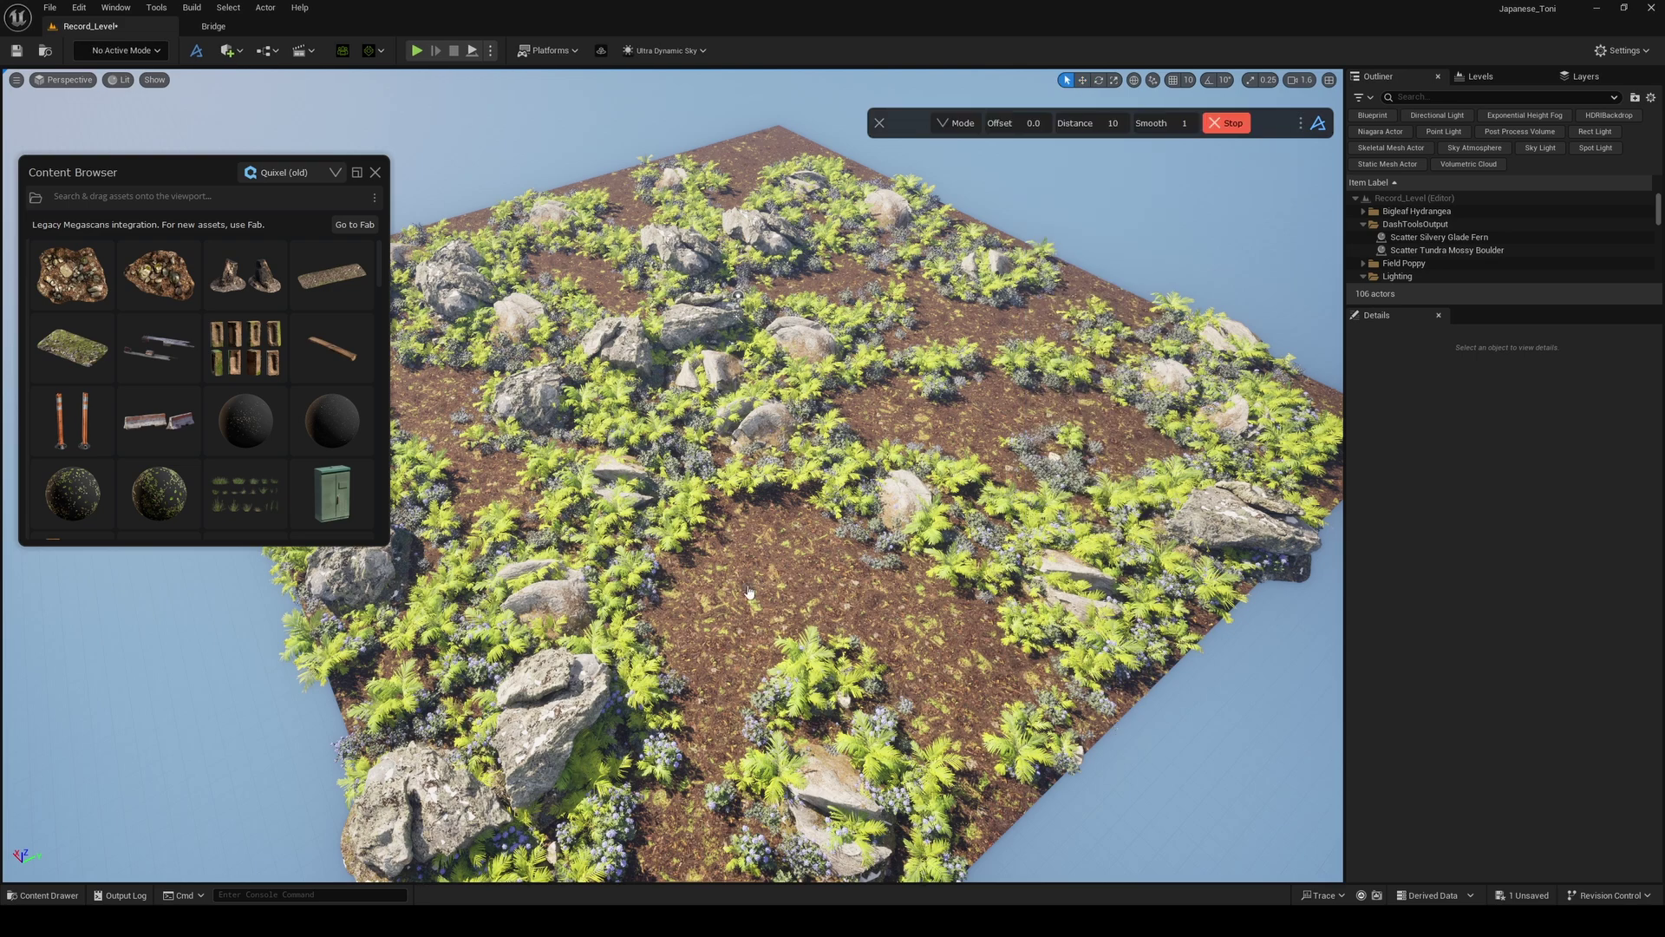
{"action": "key", "text": "s"}
{"action": "right_click_drag", "start_coordinate": [749, 592], "coordinate": [743, 620]}
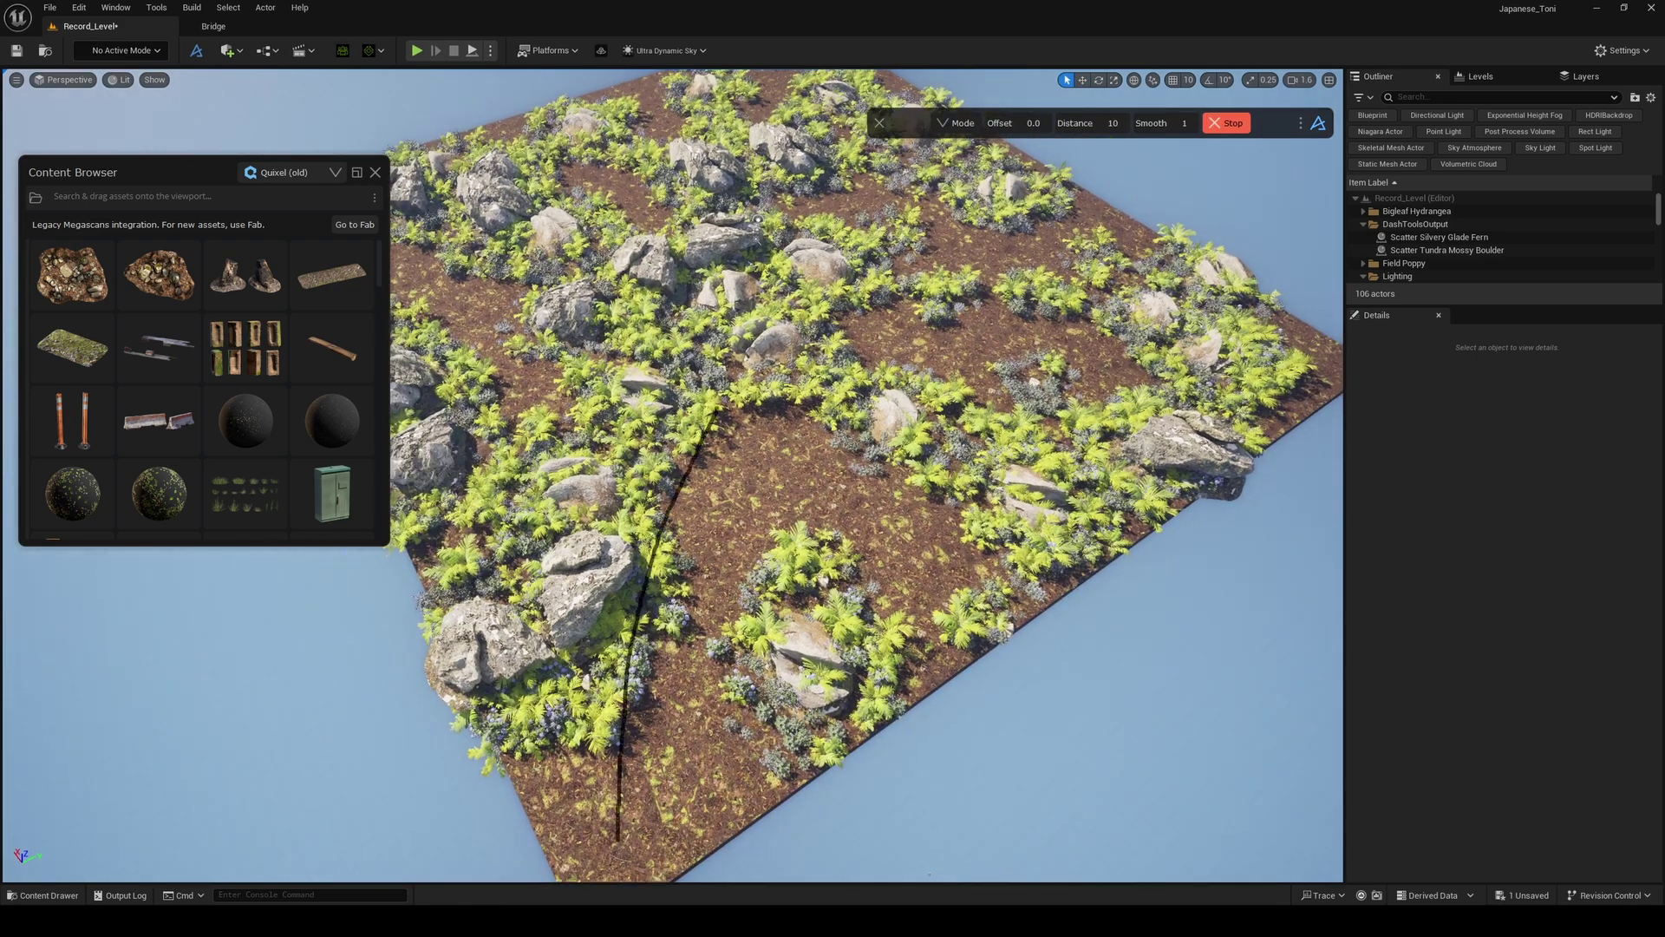
{"action": "left_click_drag", "start_coordinate": [764, 123], "coordinate": [757, 71]}
- Set the drawn curve's Distance to 122 and Smooth to 4, and end the drawing mode
{"action": "mouse_move", "coordinate": [754, 484]}
{"action": "right_mouse_down"}
{"action": "mouse_move", "coordinate": [741, 382]}
{"action": "mouse_move", "coordinate": [754, 390]}
{"action": "right_mouse_up"}
{"action": "key", "text": "w"}
{"action": "key", "text": "d"}
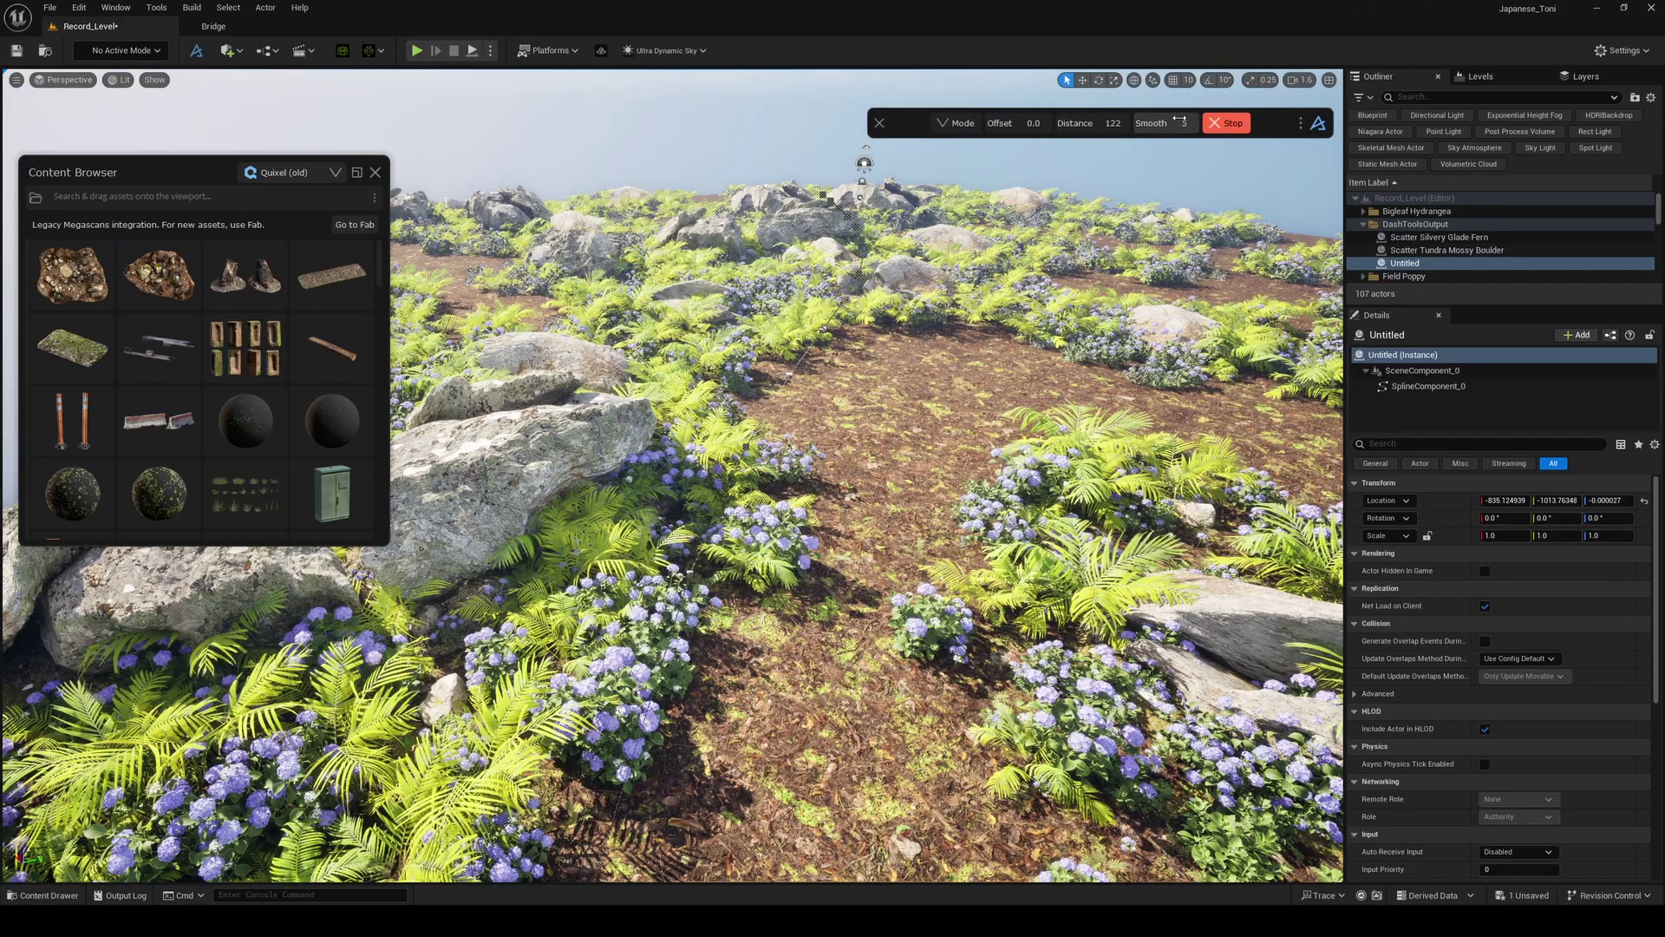
{"action": "right_click_drag", "start_coordinate": [1075, 260], "coordinate": [1063, 321]}
{"action": "key", "text": "e"}
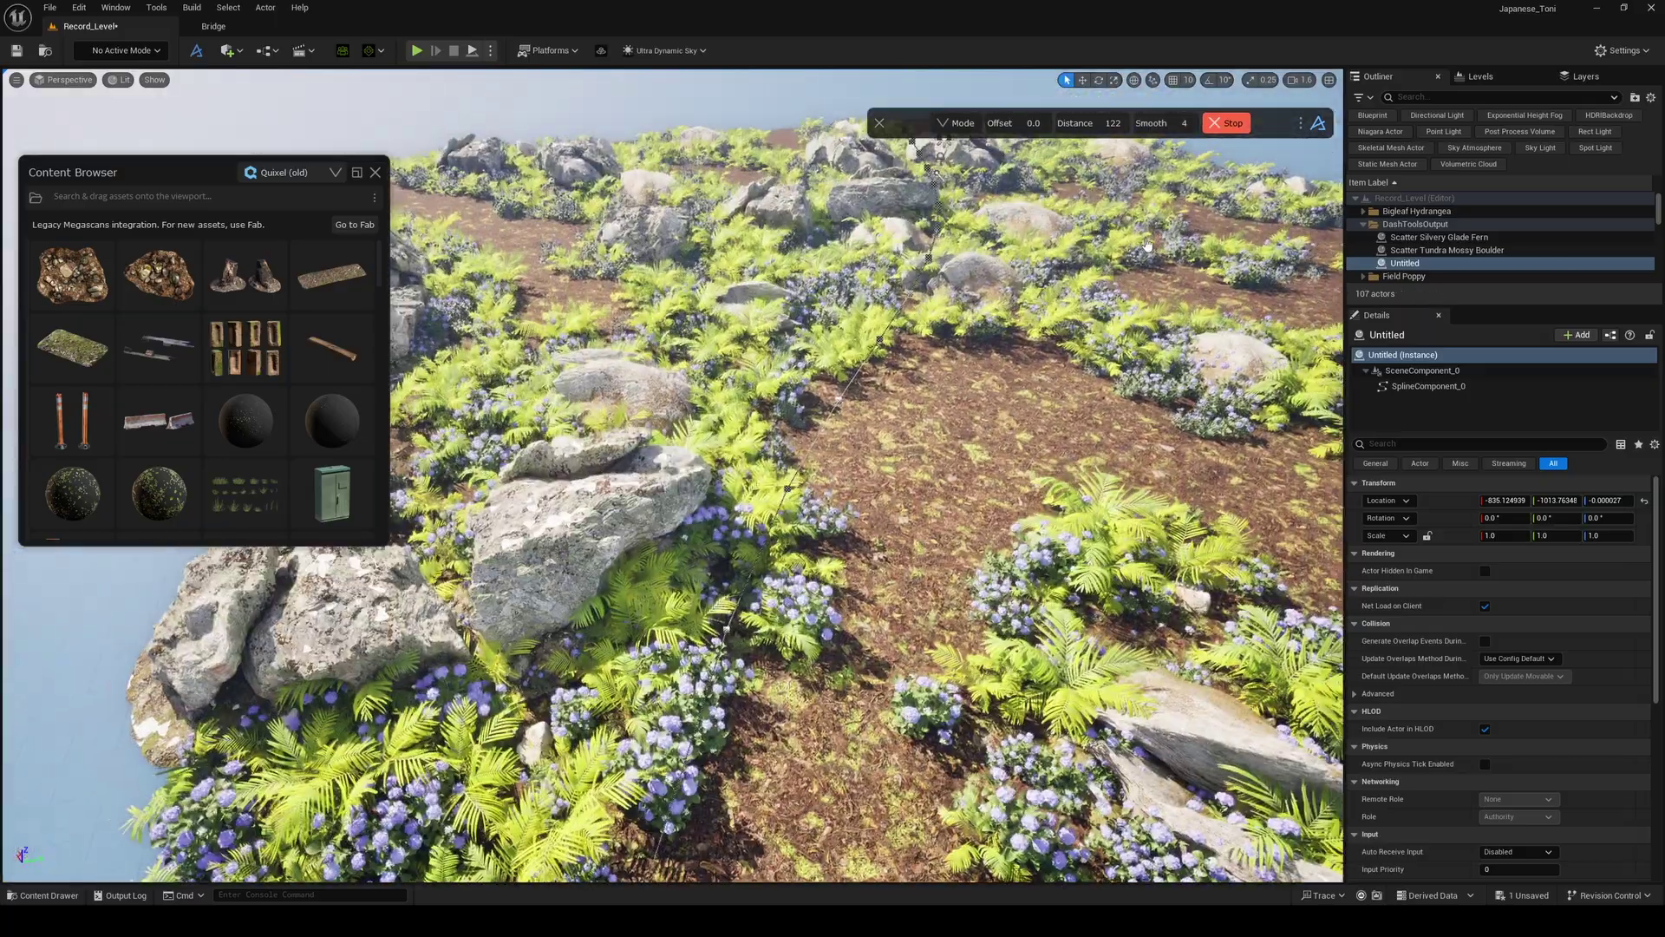
{"action": "left_click", "coordinate": [1226, 123]}
- Raise the drawn curve slightly above the floor, to a Z location of about 9.11
{"action": "right_click_drag", "start_coordinate": [1119, 251], "coordinate": [1097, 164]}
{"action": "key", "text": "w"}
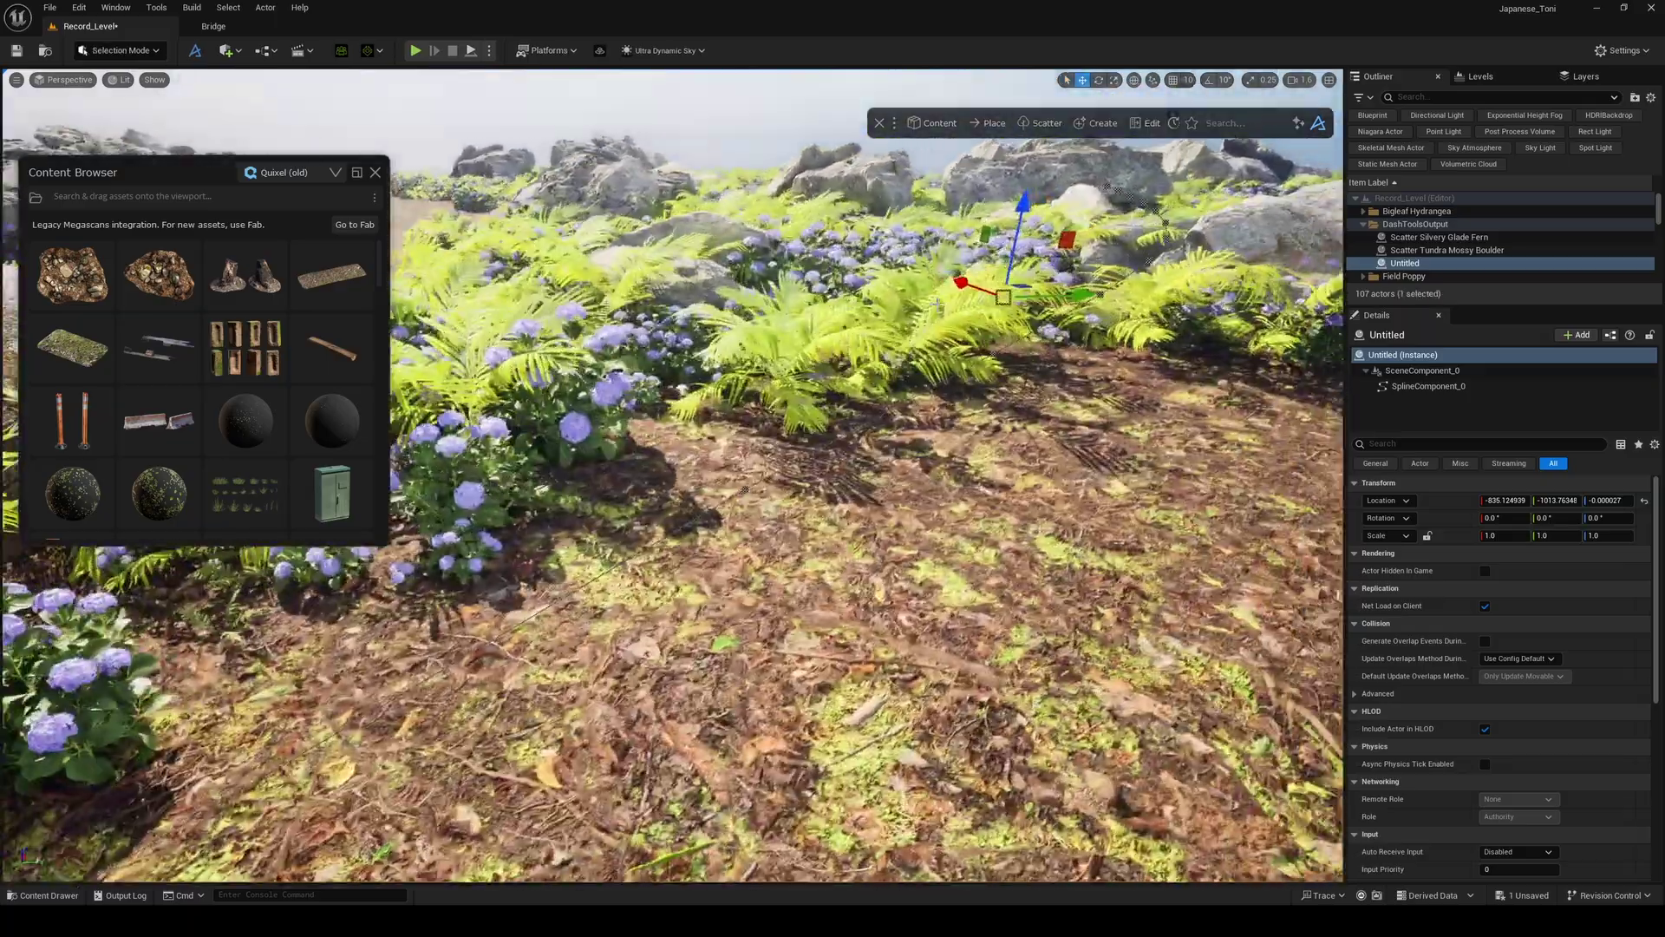
{"action": "left_click_drag", "start_coordinate": [1021, 212], "coordinate": [1021, 207]}
{"action": "key", "text": "s"}
{"action": "right_click_drag", "start_coordinate": [1022, 206], "coordinate": [1056, 255]}
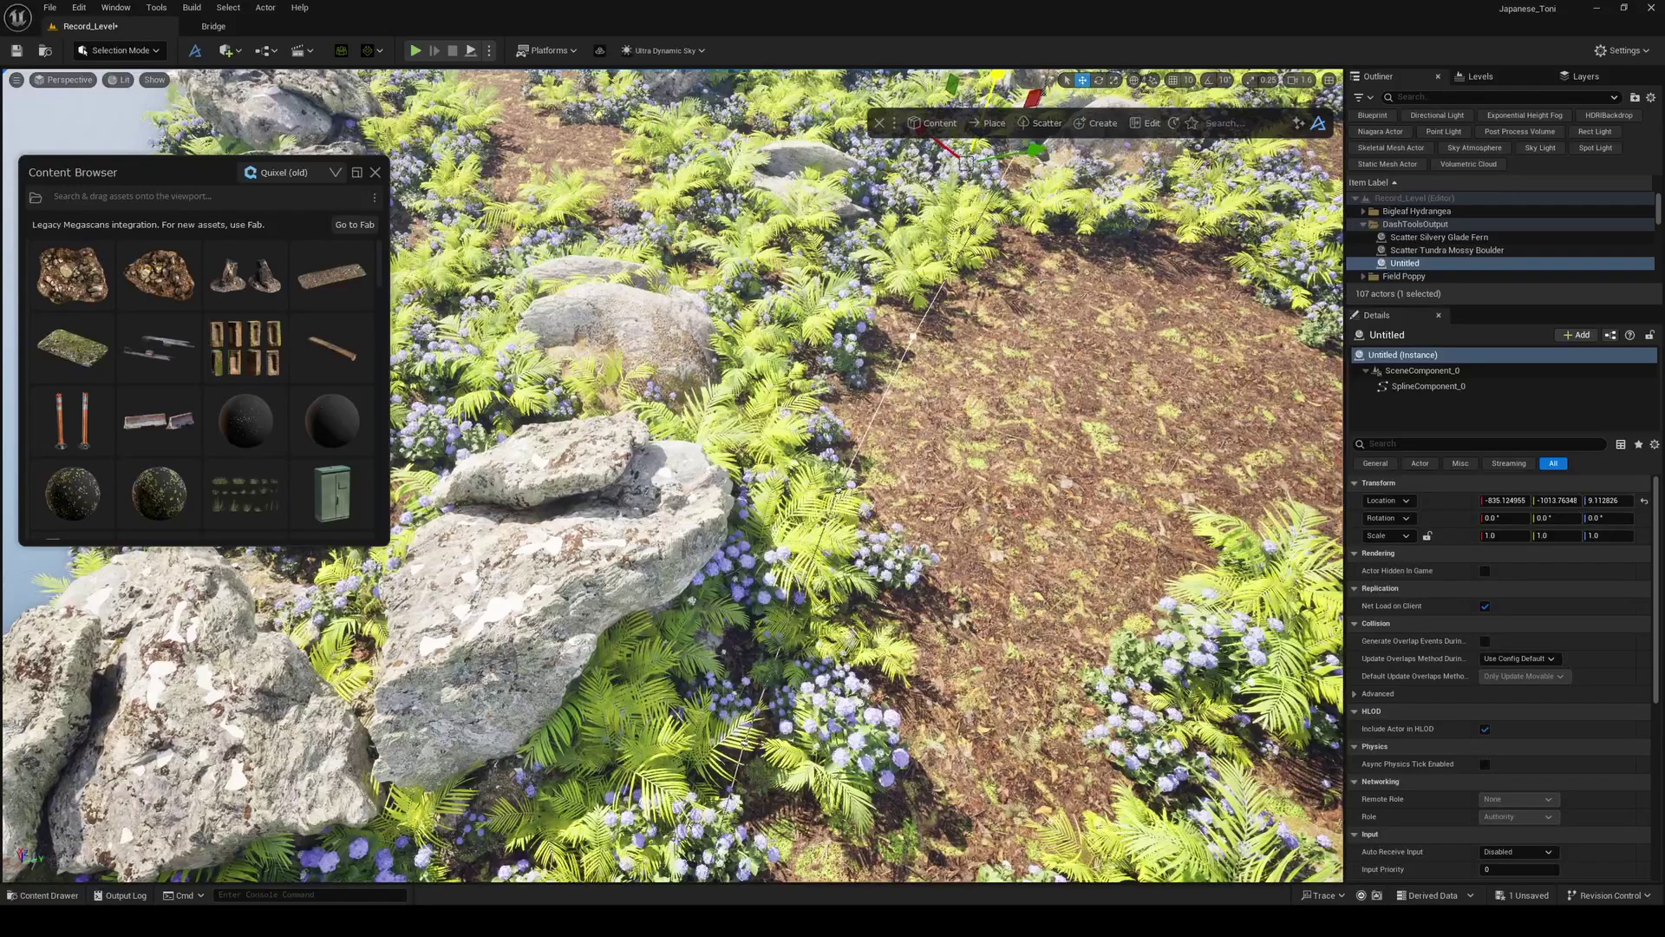
- Hide the Silvery Glade Fern and Tundra Mossy Boulder scatters so only the floor and the curve show
{"action": "key", "text": "s"}
{"action": "right_click_drag", "start_coordinate": [805, 441], "coordinate": [805, 442]}
{"action": "left_click", "coordinate": [805, 442]}
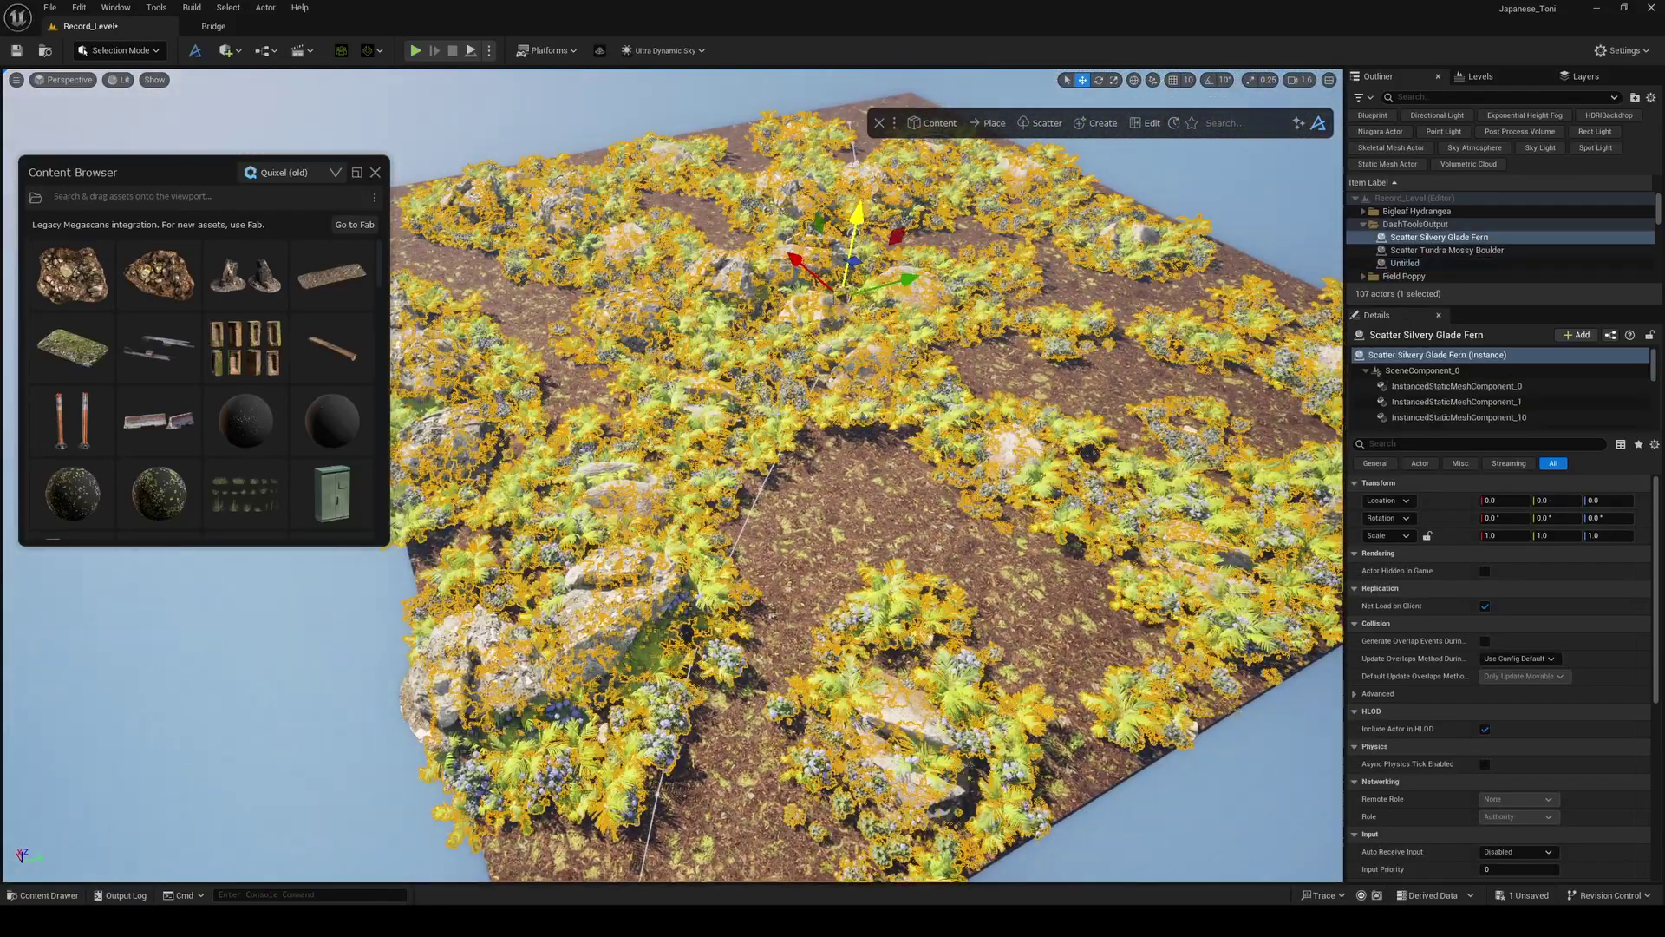
{"action": "key", "text": "Delete"}
{"action": "left_click", "coordinate": [832, 361]}
{"action": "key", "text": "Delete"}
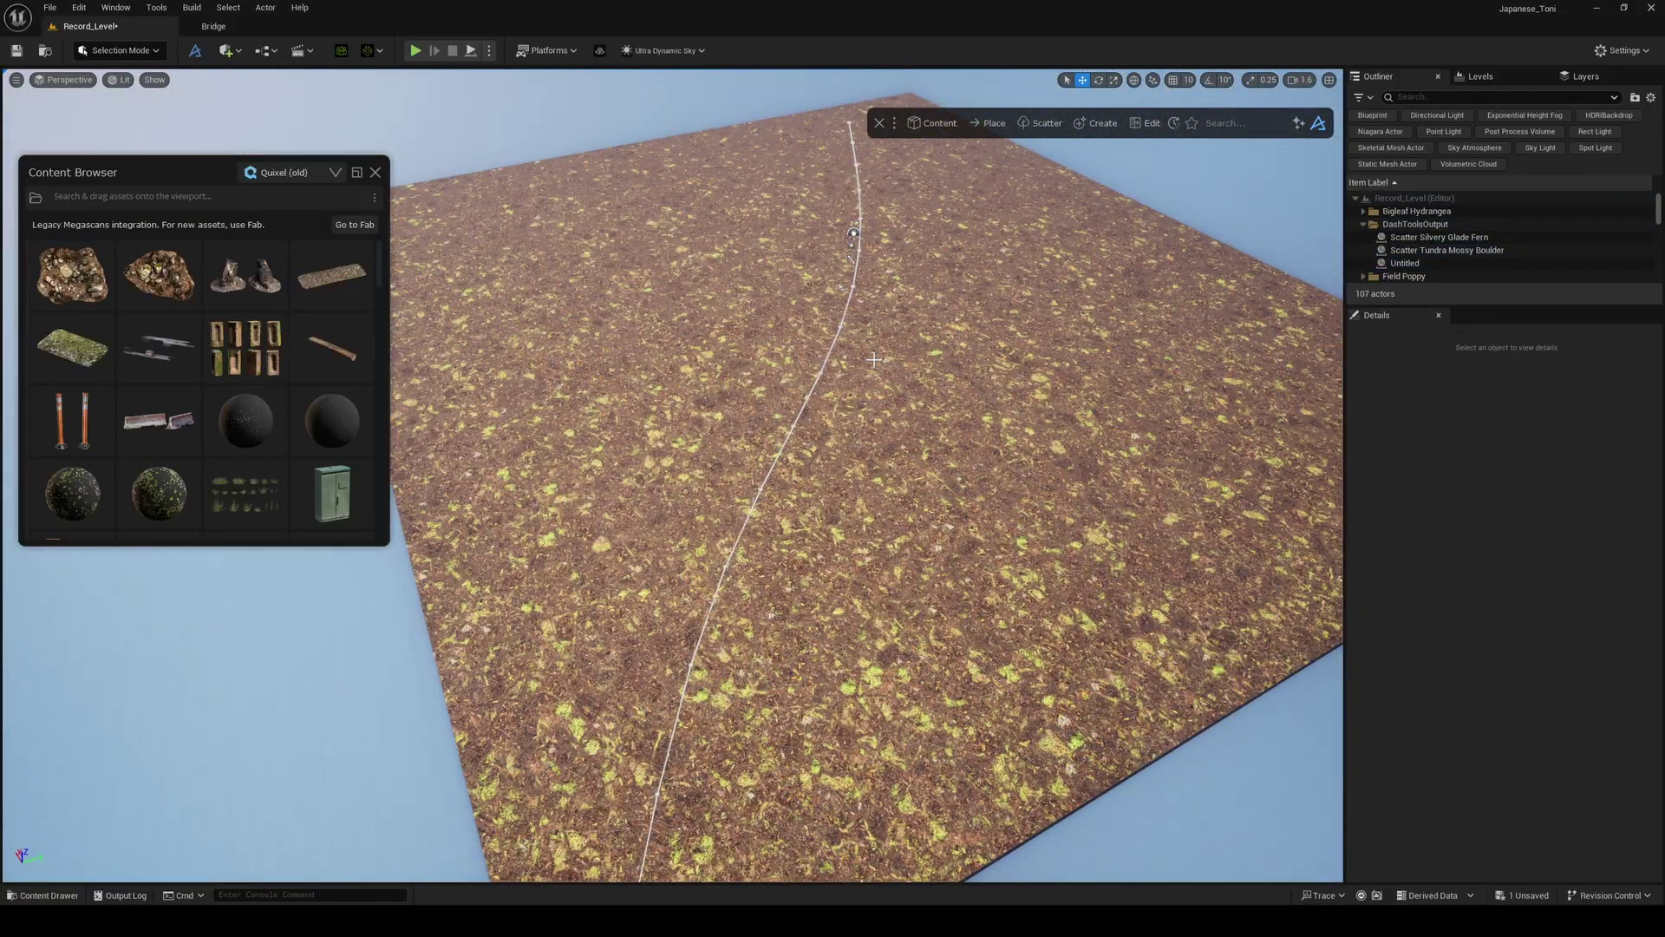
- Select the drawn curve and create a Path Scatter along it from the small rock and mossy rock assets in the Quixel library
{"action": "key", "text": "w"}
{"action": "right_click_drag", "start_coordinate": [874, 359], "coordinate": [863, 361]}
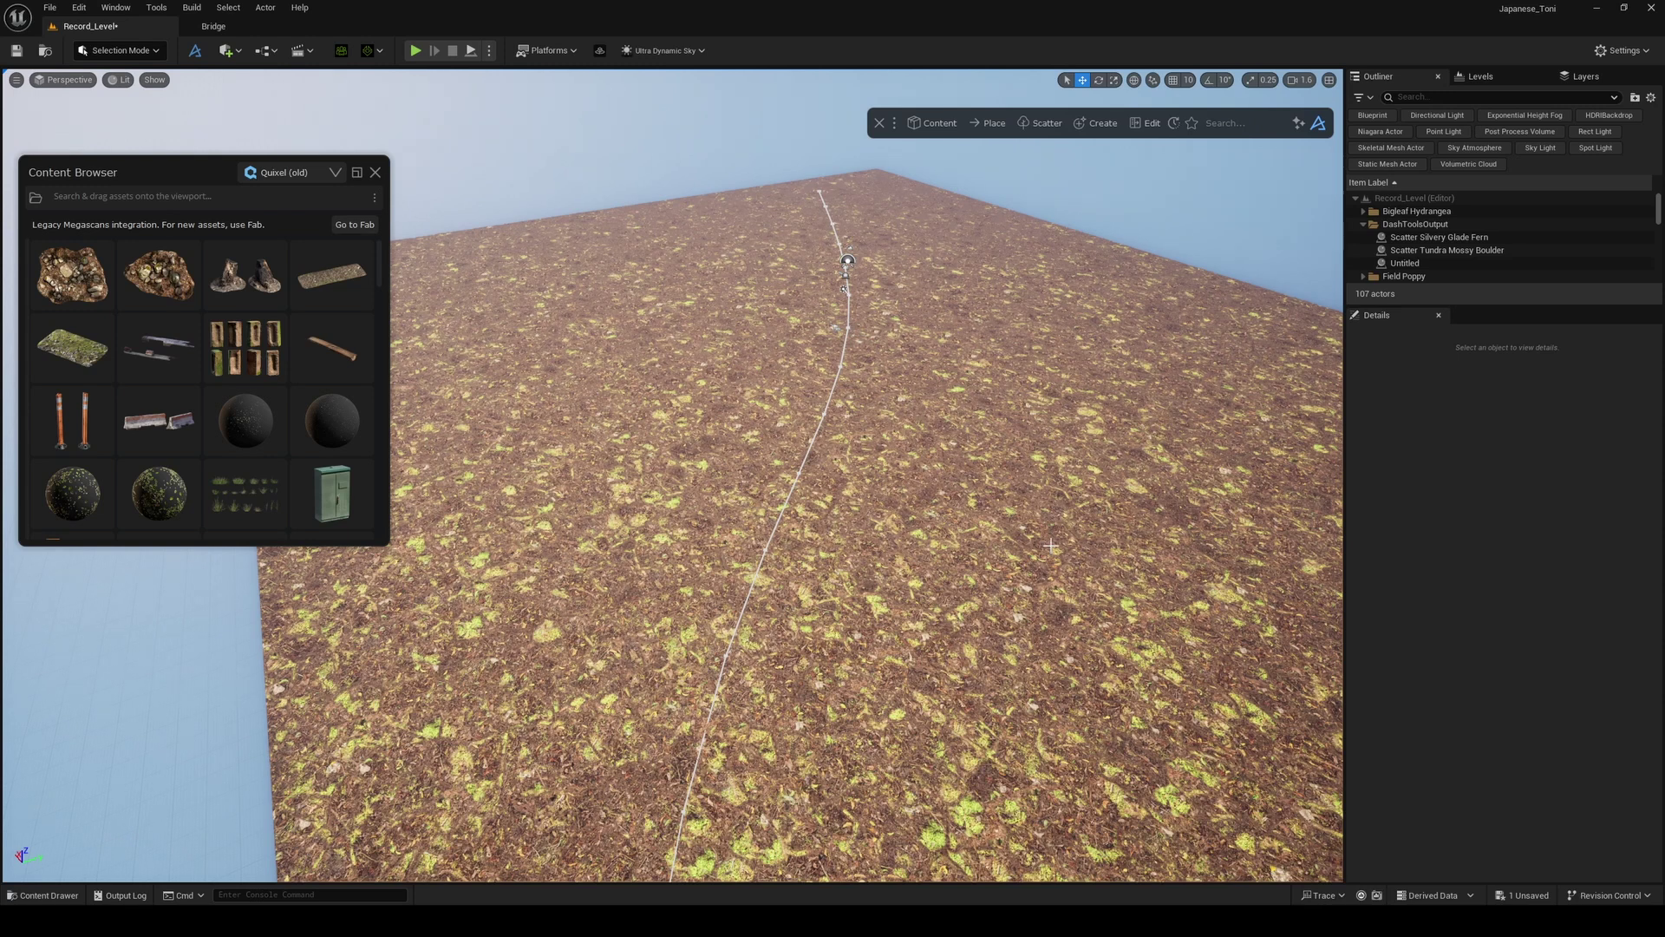
{"action": "right_click_drag", "start_coordinate": [907, 442], "coordinate": [902, 464]}
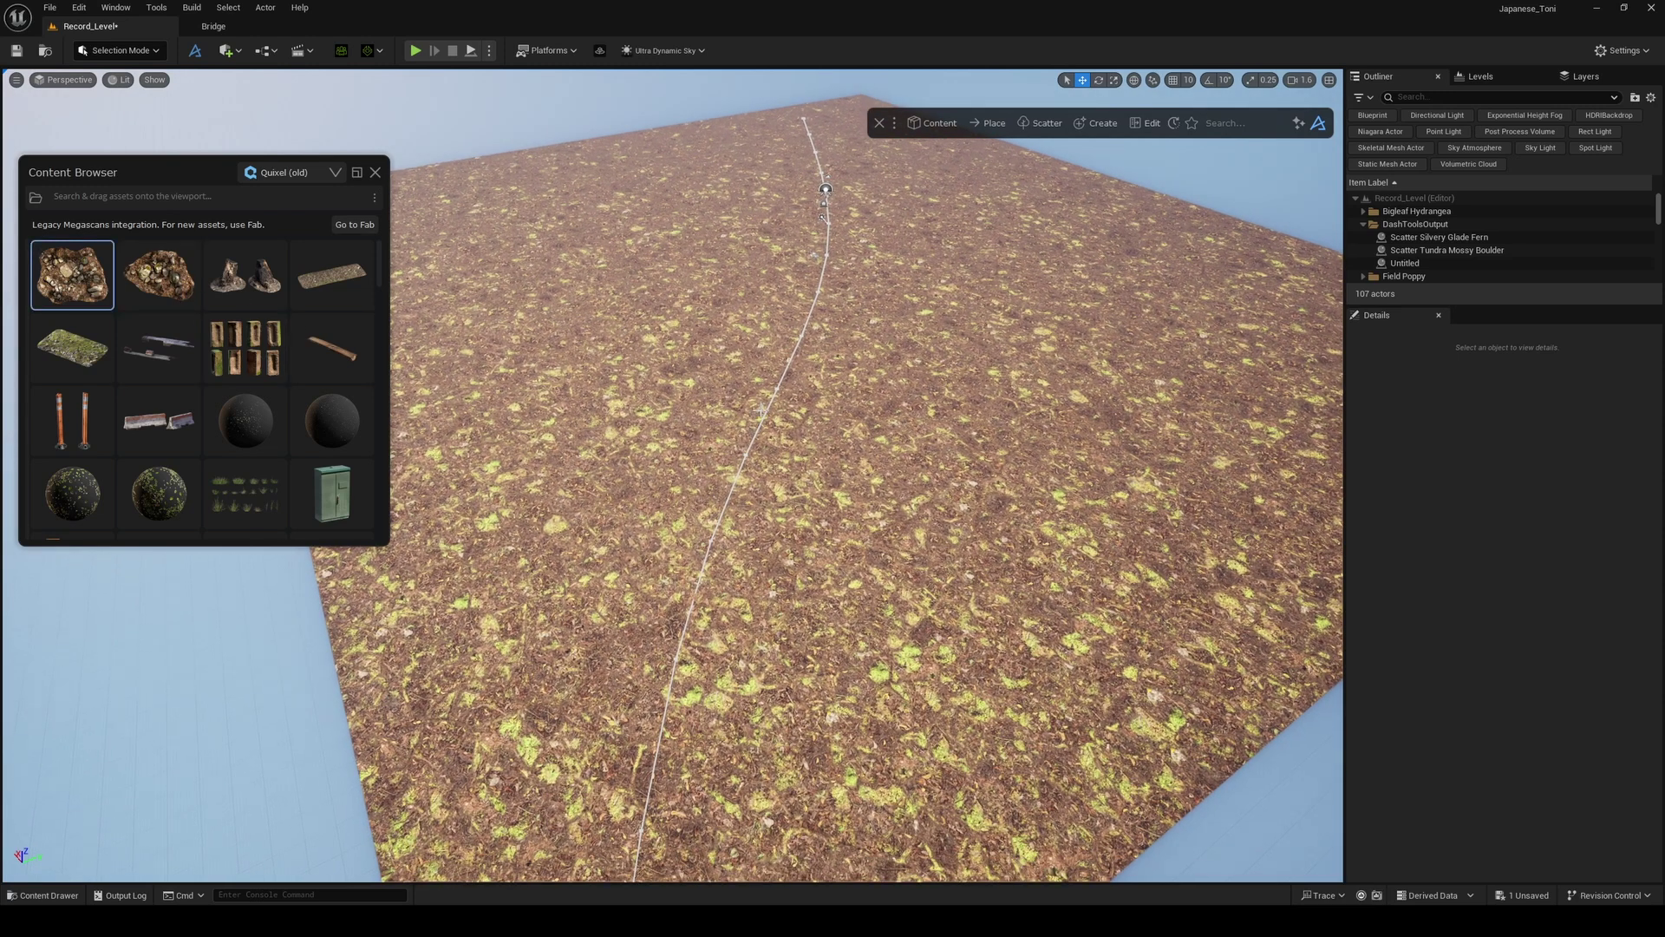
{"action": "left_click", "coordinate": [826, 188]}
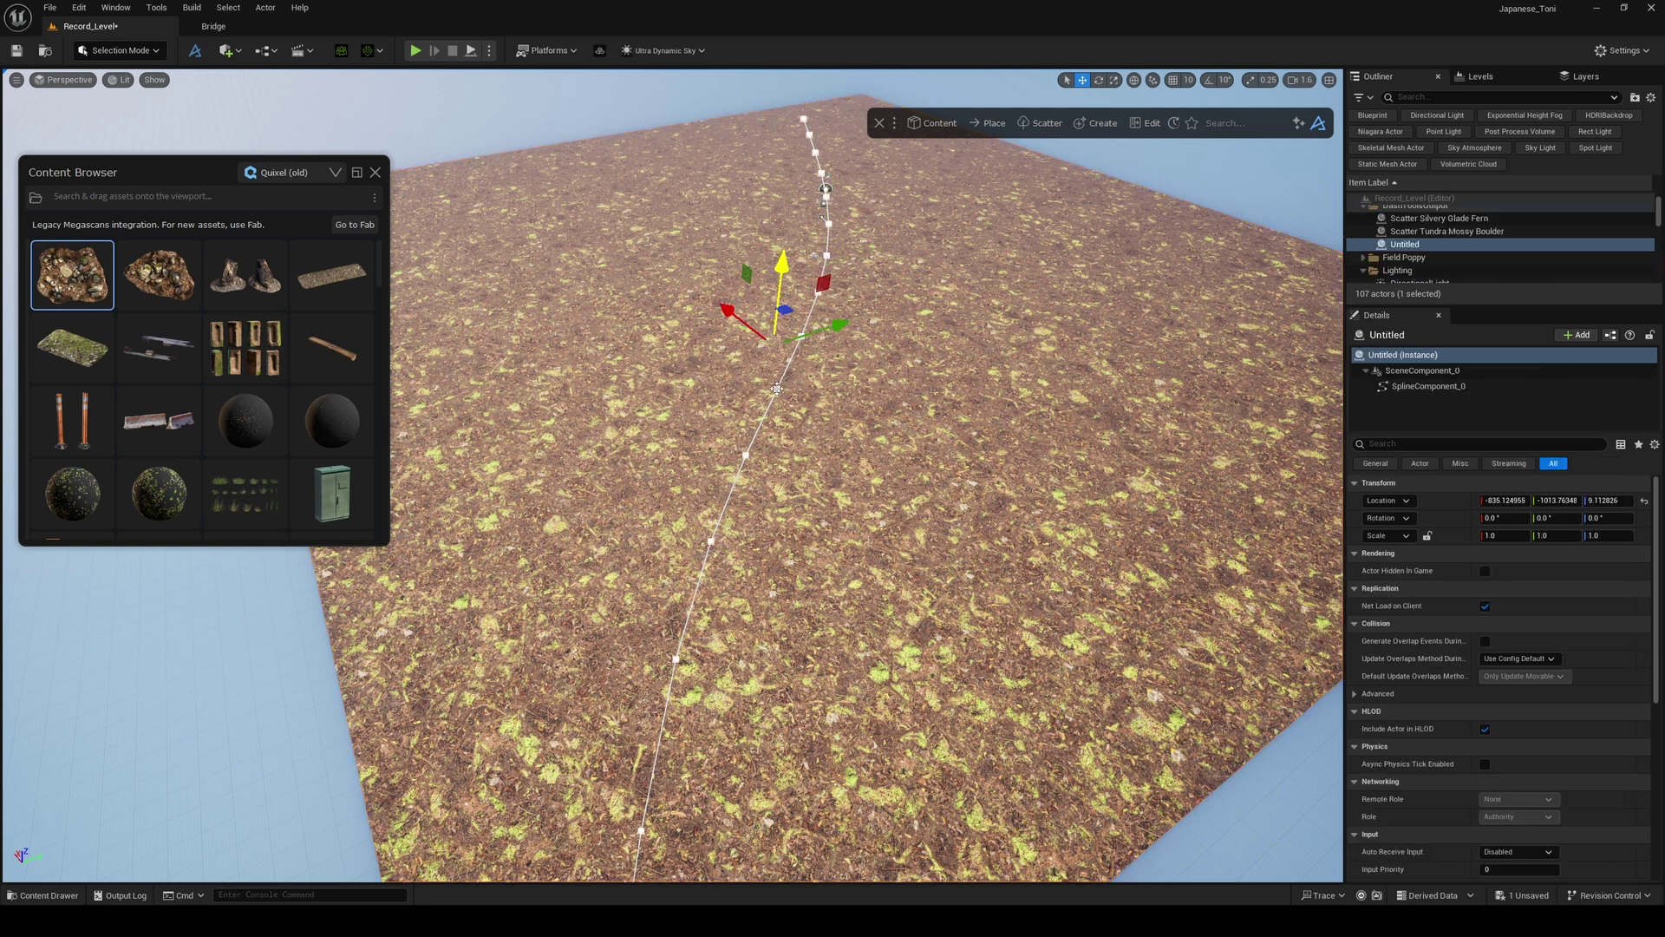
{"action": "scroll", "coordinate": [178, 289], "scroll_direction": "down", "scroll_amount": 10}
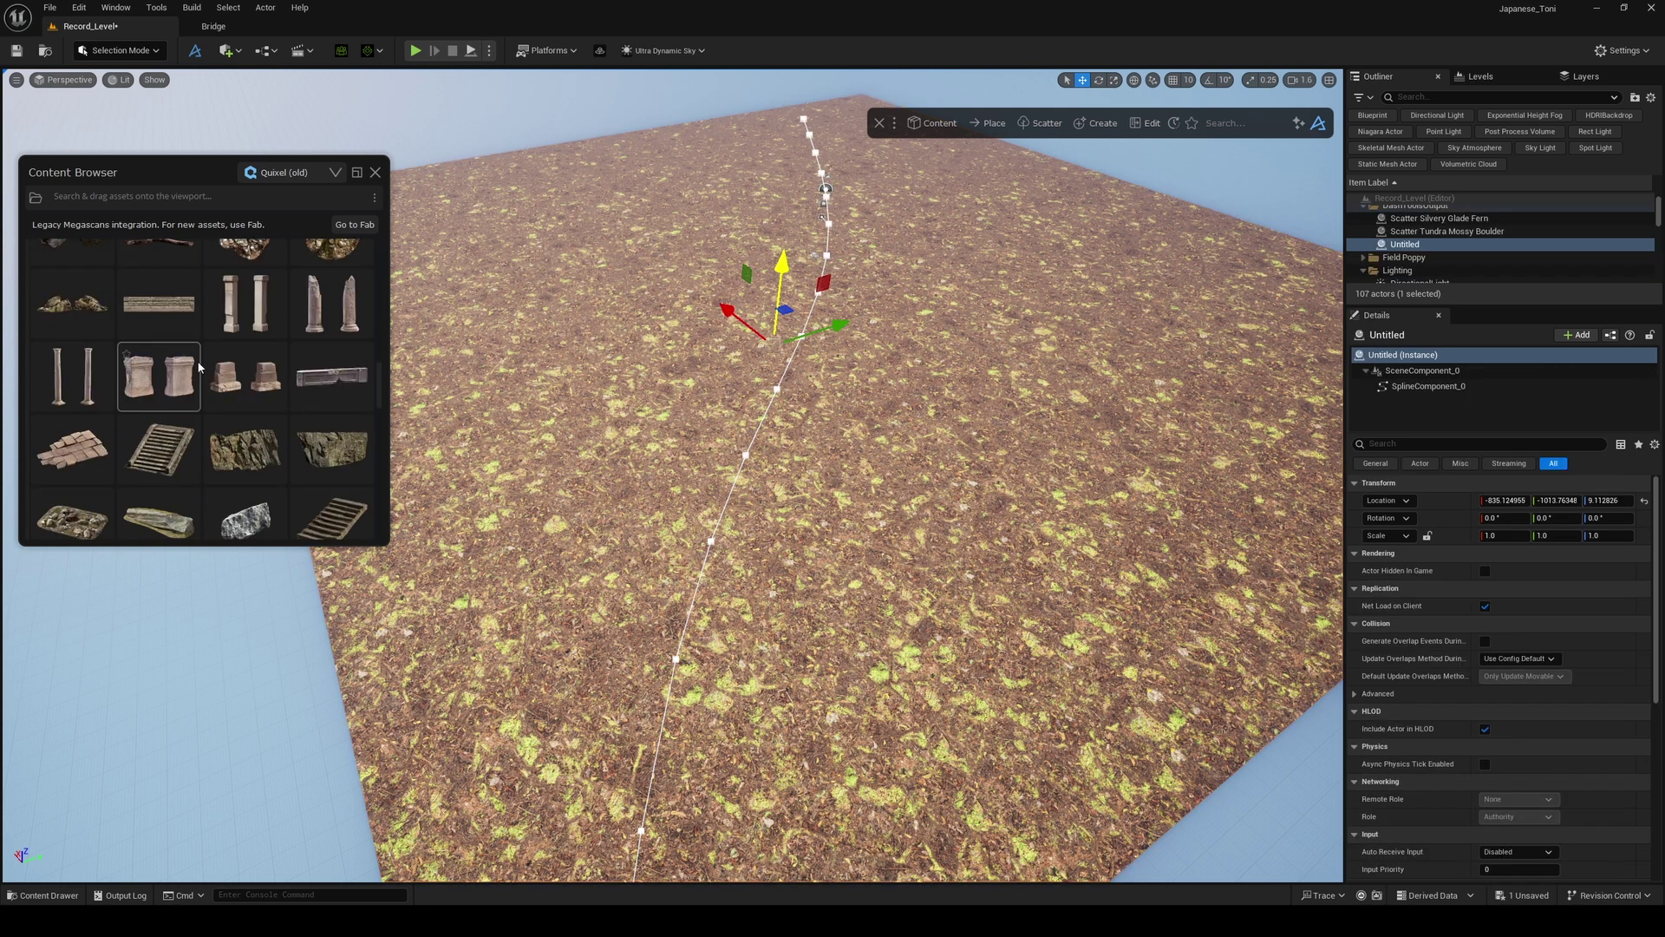
{"action": "scroll", "coordinate": [305, 434], "scroll_direction": "up", "scroll_amount": 10}
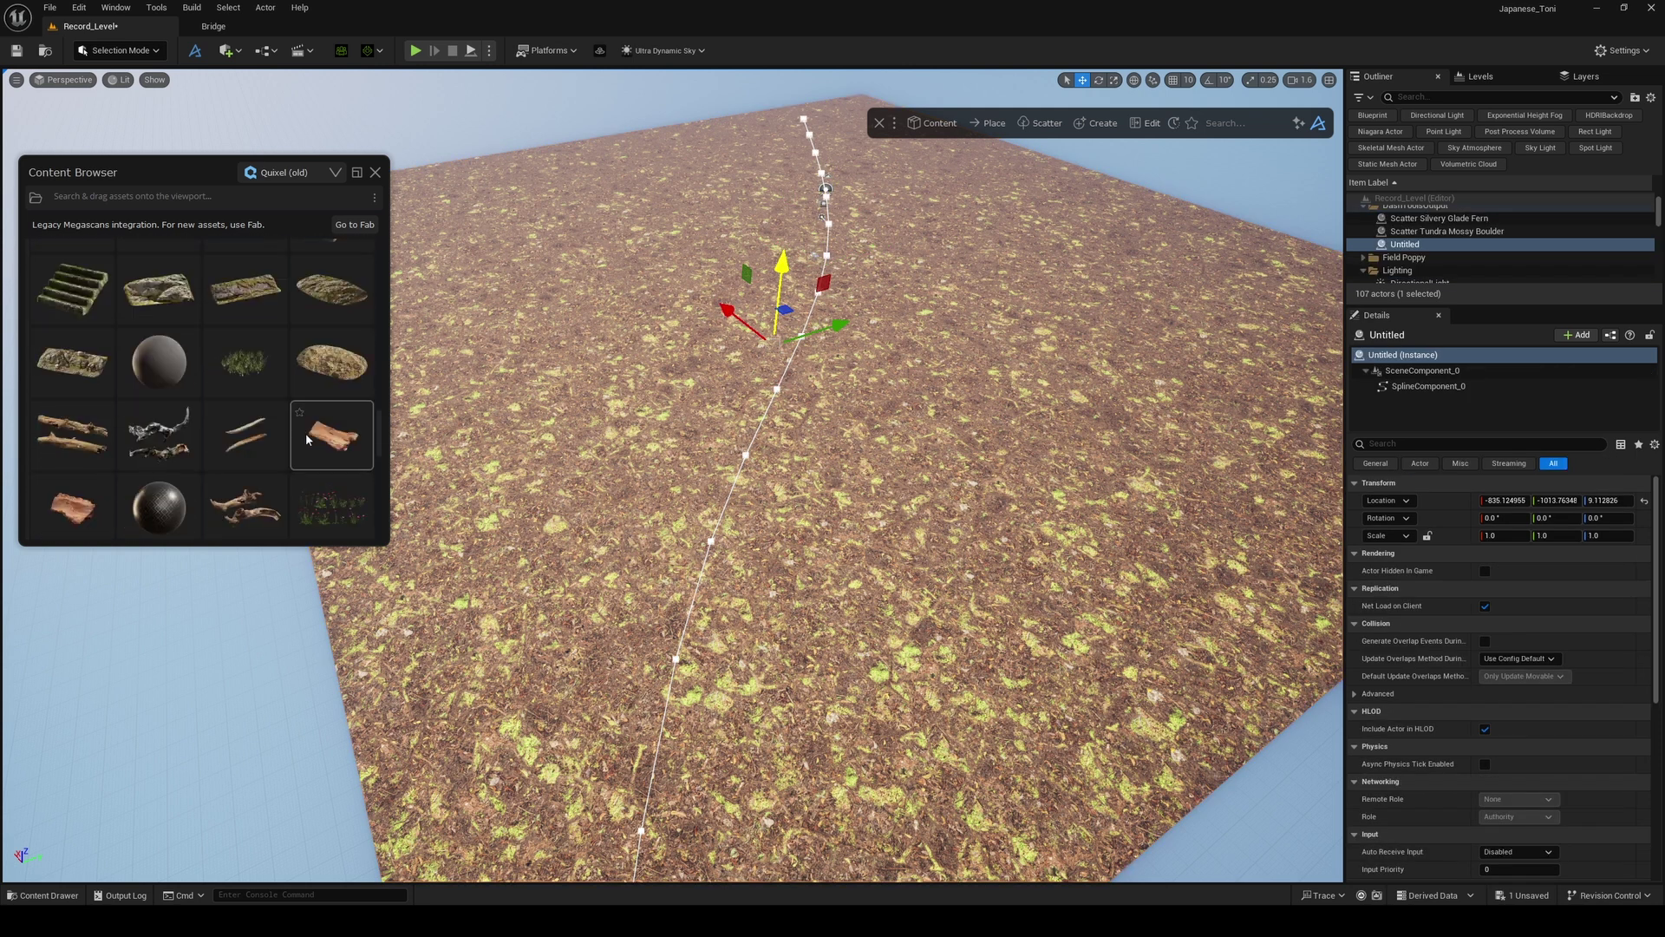
{"action": "scroll", "coordinate": [305, 430], "scroll_direction": "down", "scroll_amount": 2}
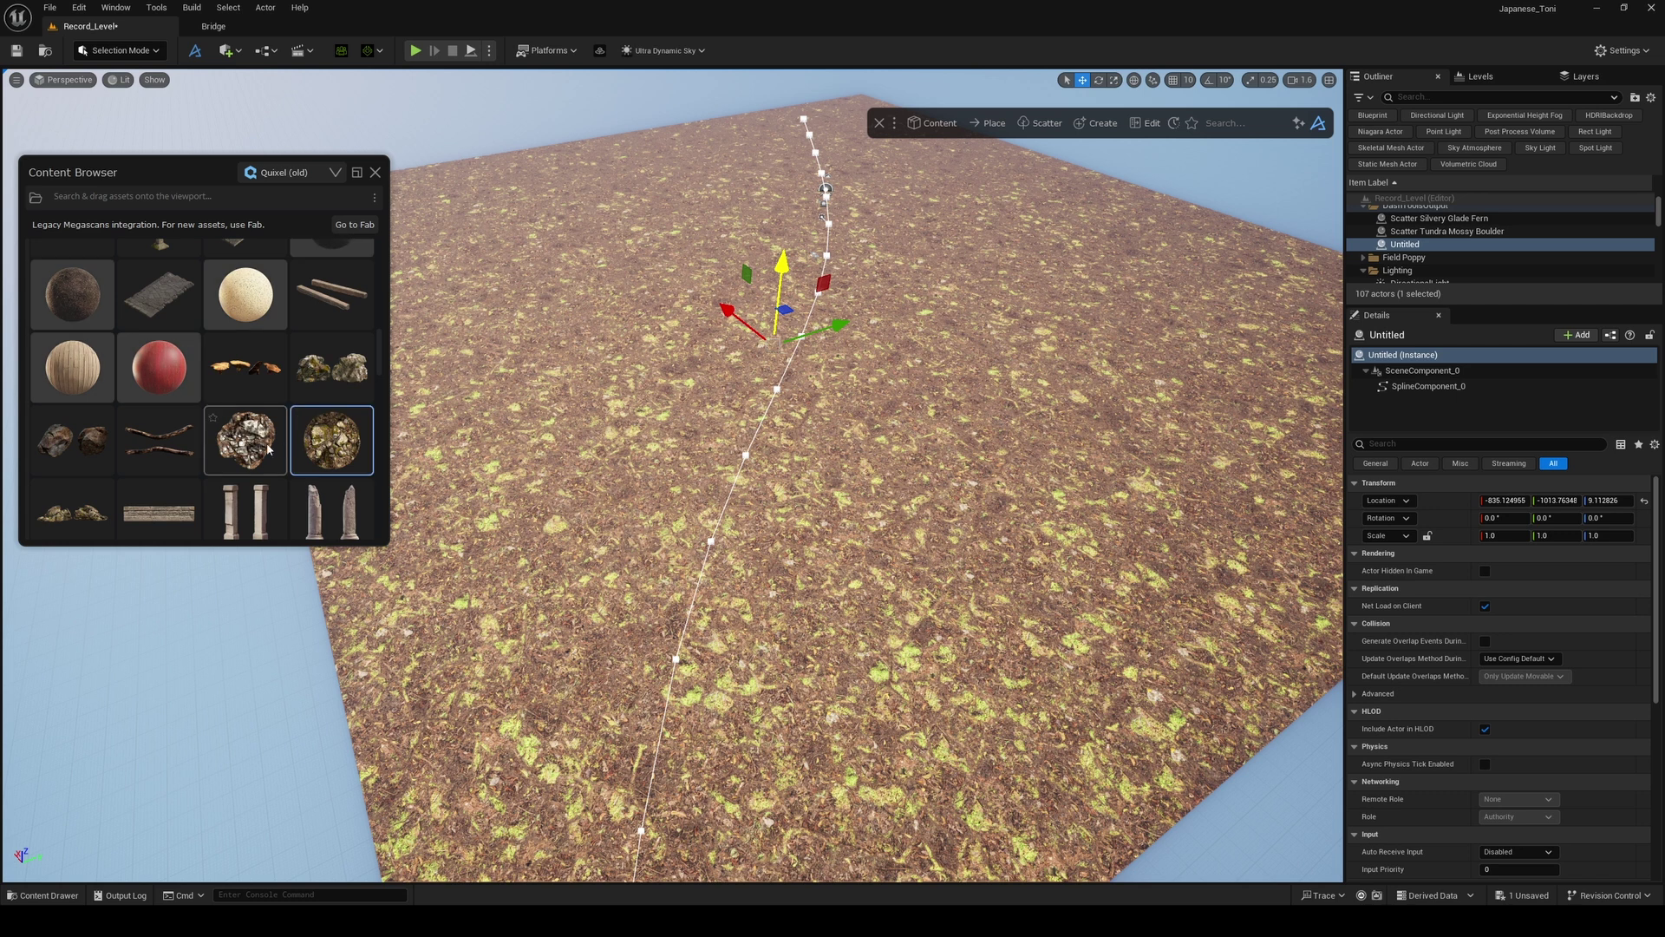
{"action": "left_click_drag", "start_coordinate": [254, 449], "coordinate": [690, 693]}
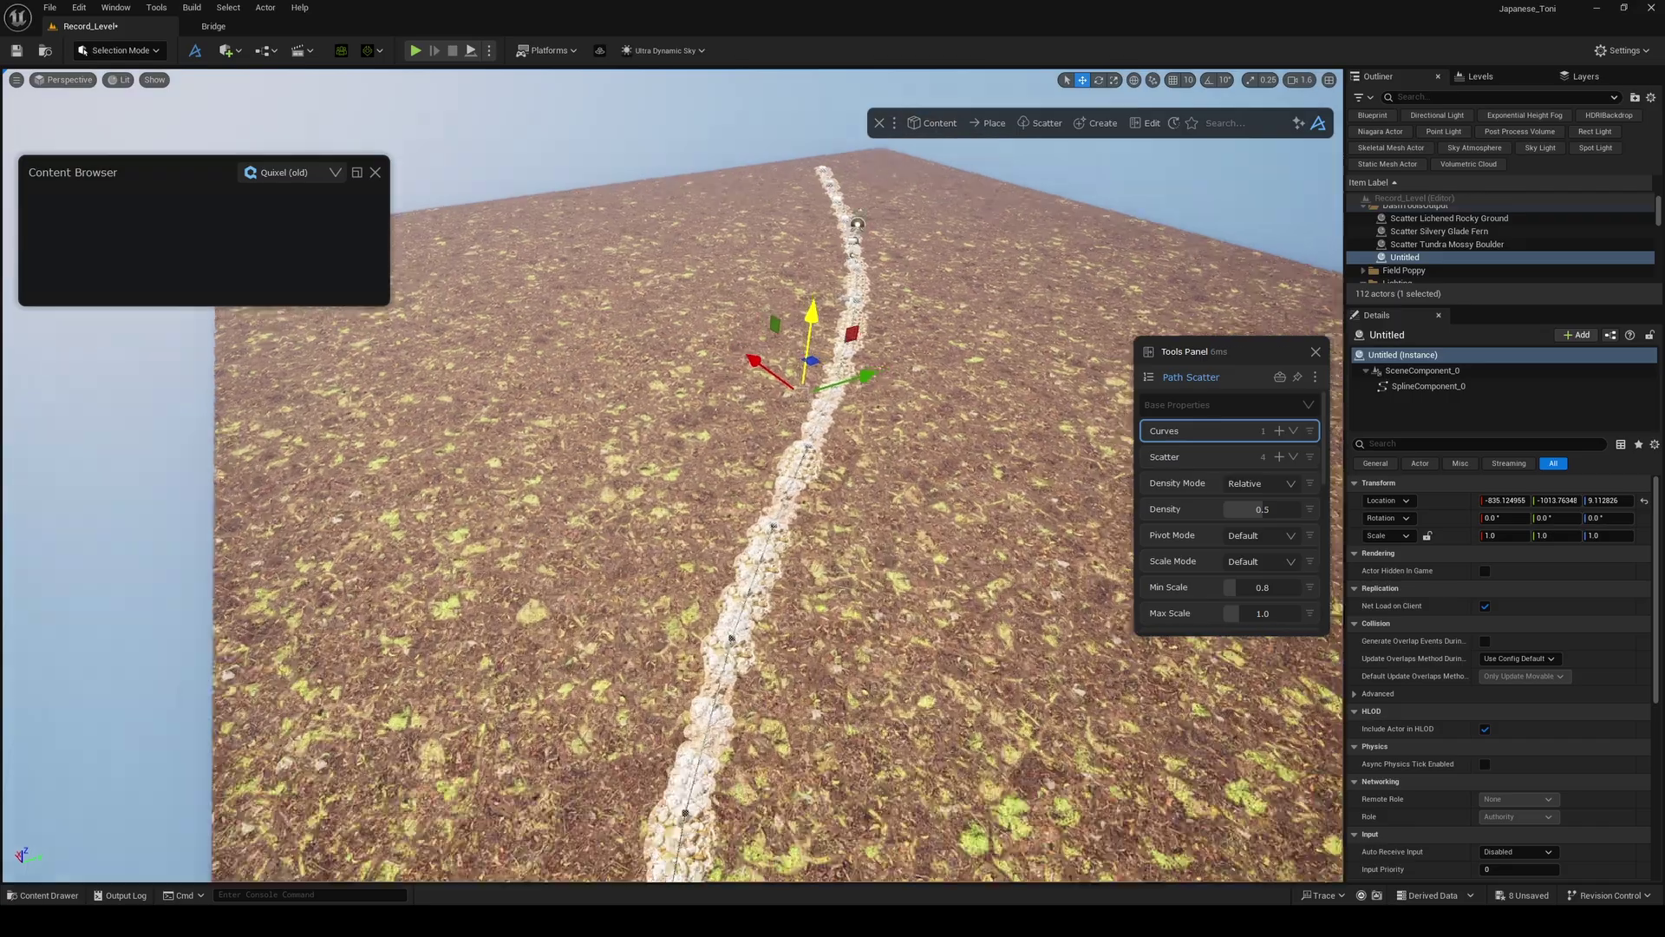
- Switch the Path Scatter's Density Mode to Count, with Count 72, Min Scale 2.04 and Max Scale 1.71
{"action": "key", "text": "w"}
{"action": "right_click_drag", "start_coordinate": [883, 458], "coordinate": [833, 407]}
{"action": "scroll", "coordinate": [883, 457], "scroll_direction": "down", "scroll_amount": 2}
{"action": "key", "text": "a"}
{"action": "key", "text": "s"}
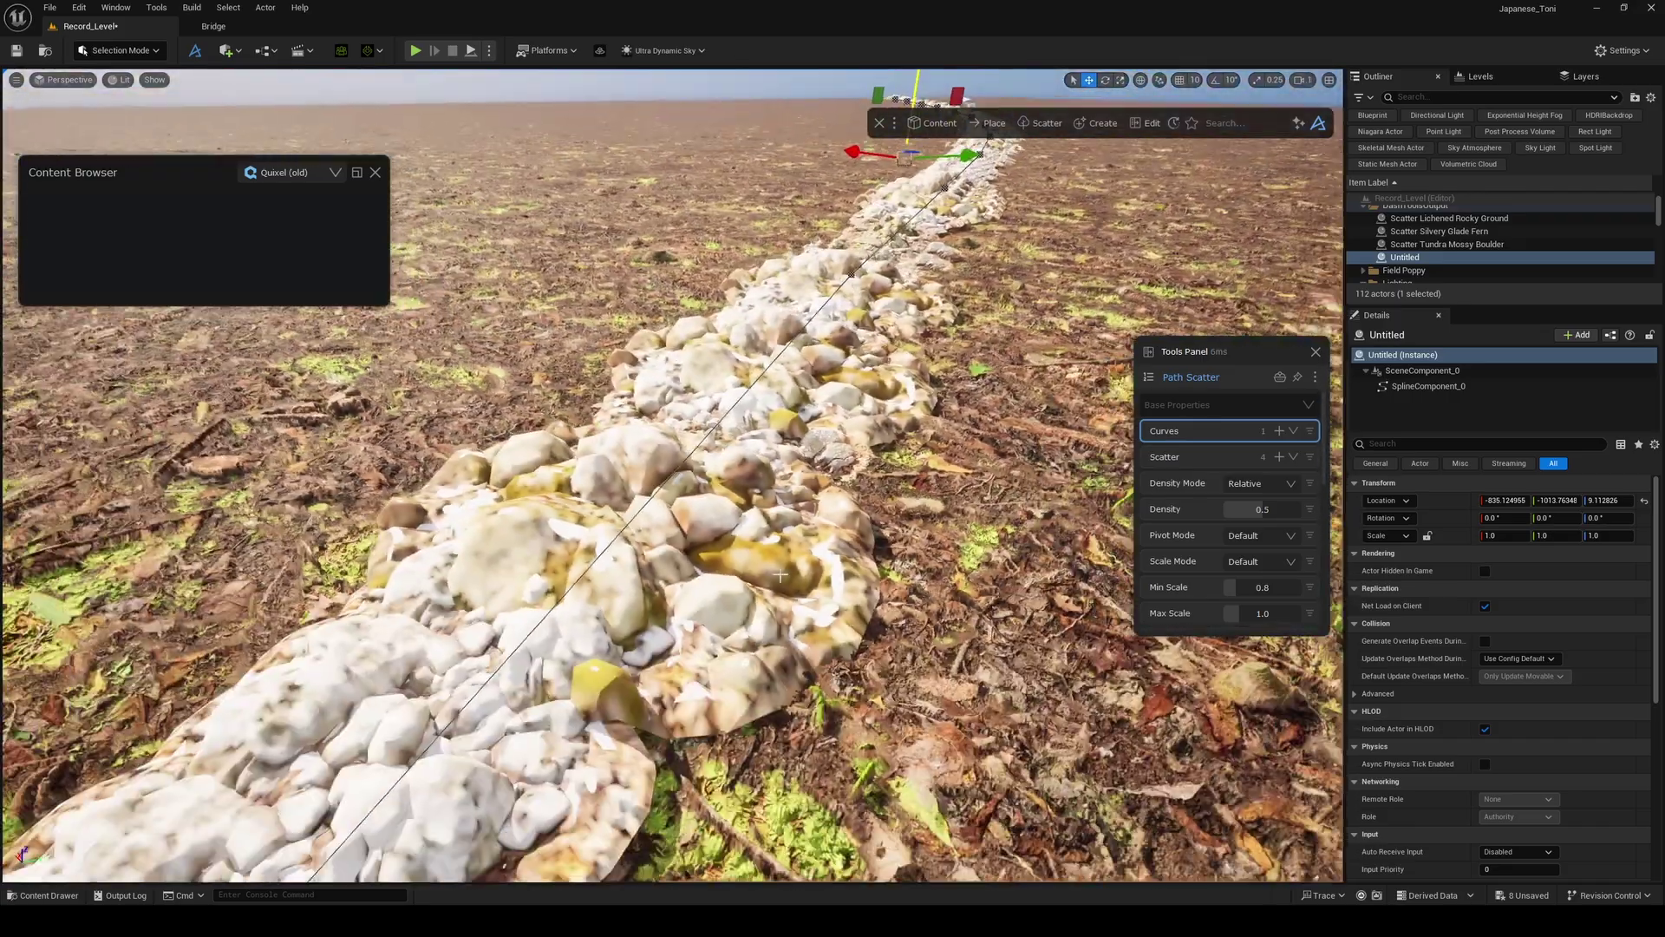
{"action": "left_click", "coordinate": [1258, 483]}
{"action": "left_click", "coordinate": [1249, 548]}
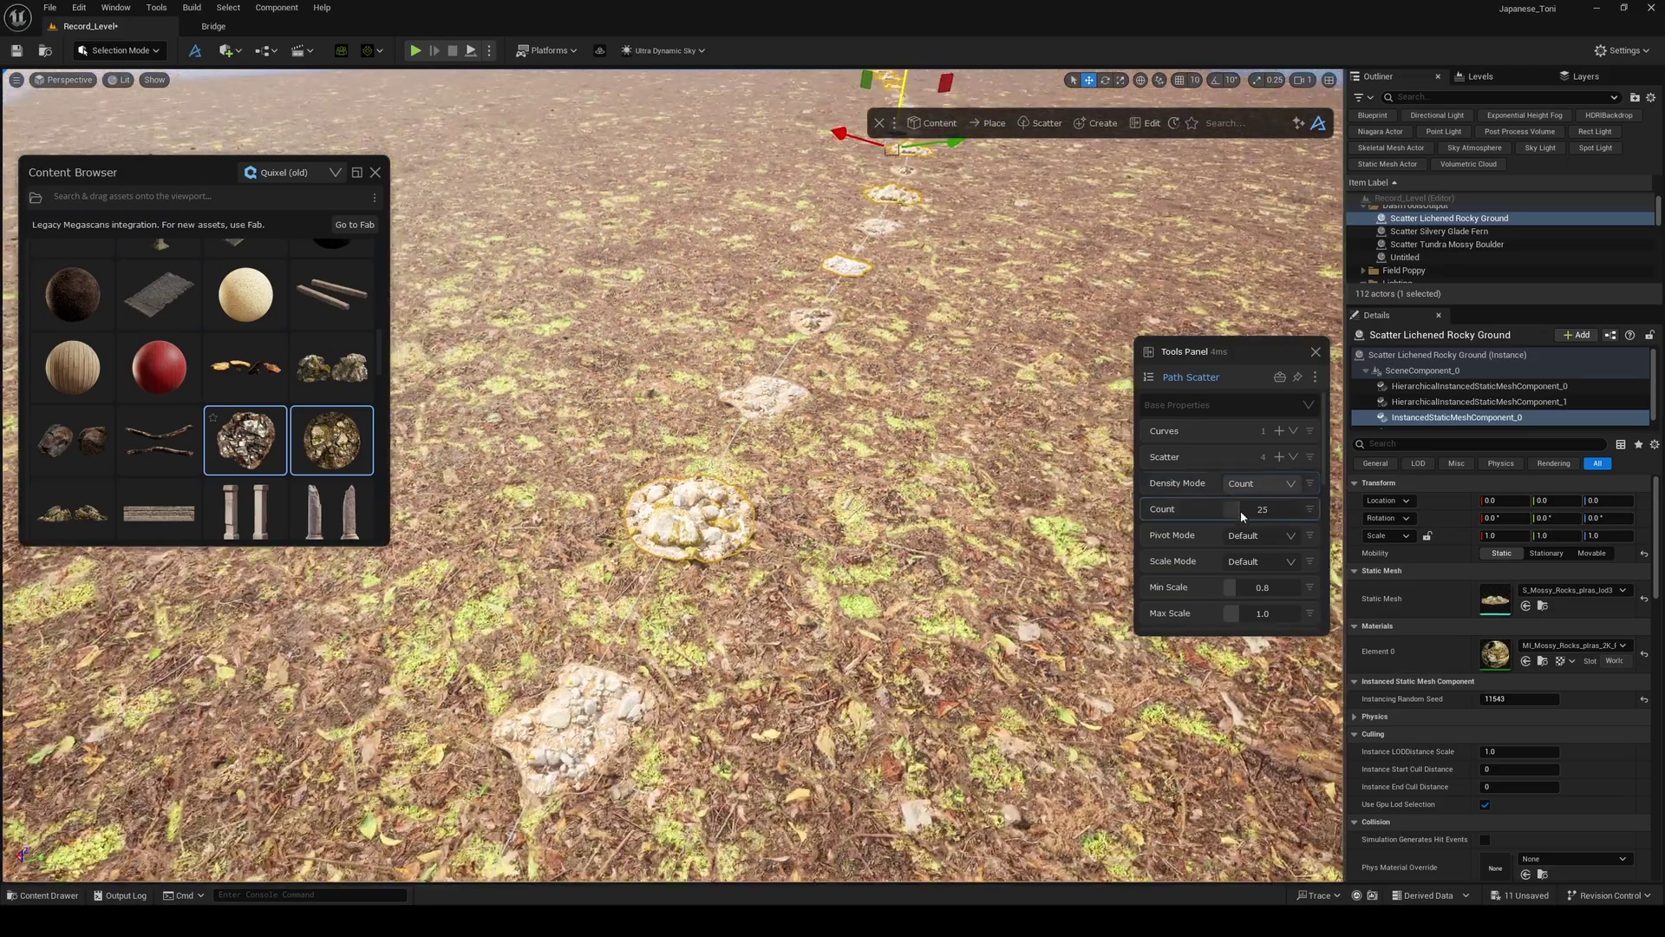
{"action": "left_click_drag", "start_coordinate": [1240, 510], "coordinate": [1262, 512]}
{"action": "left_click_drag", "start_coordinate": [1237, 614], "coordinate": [1245, 581]}
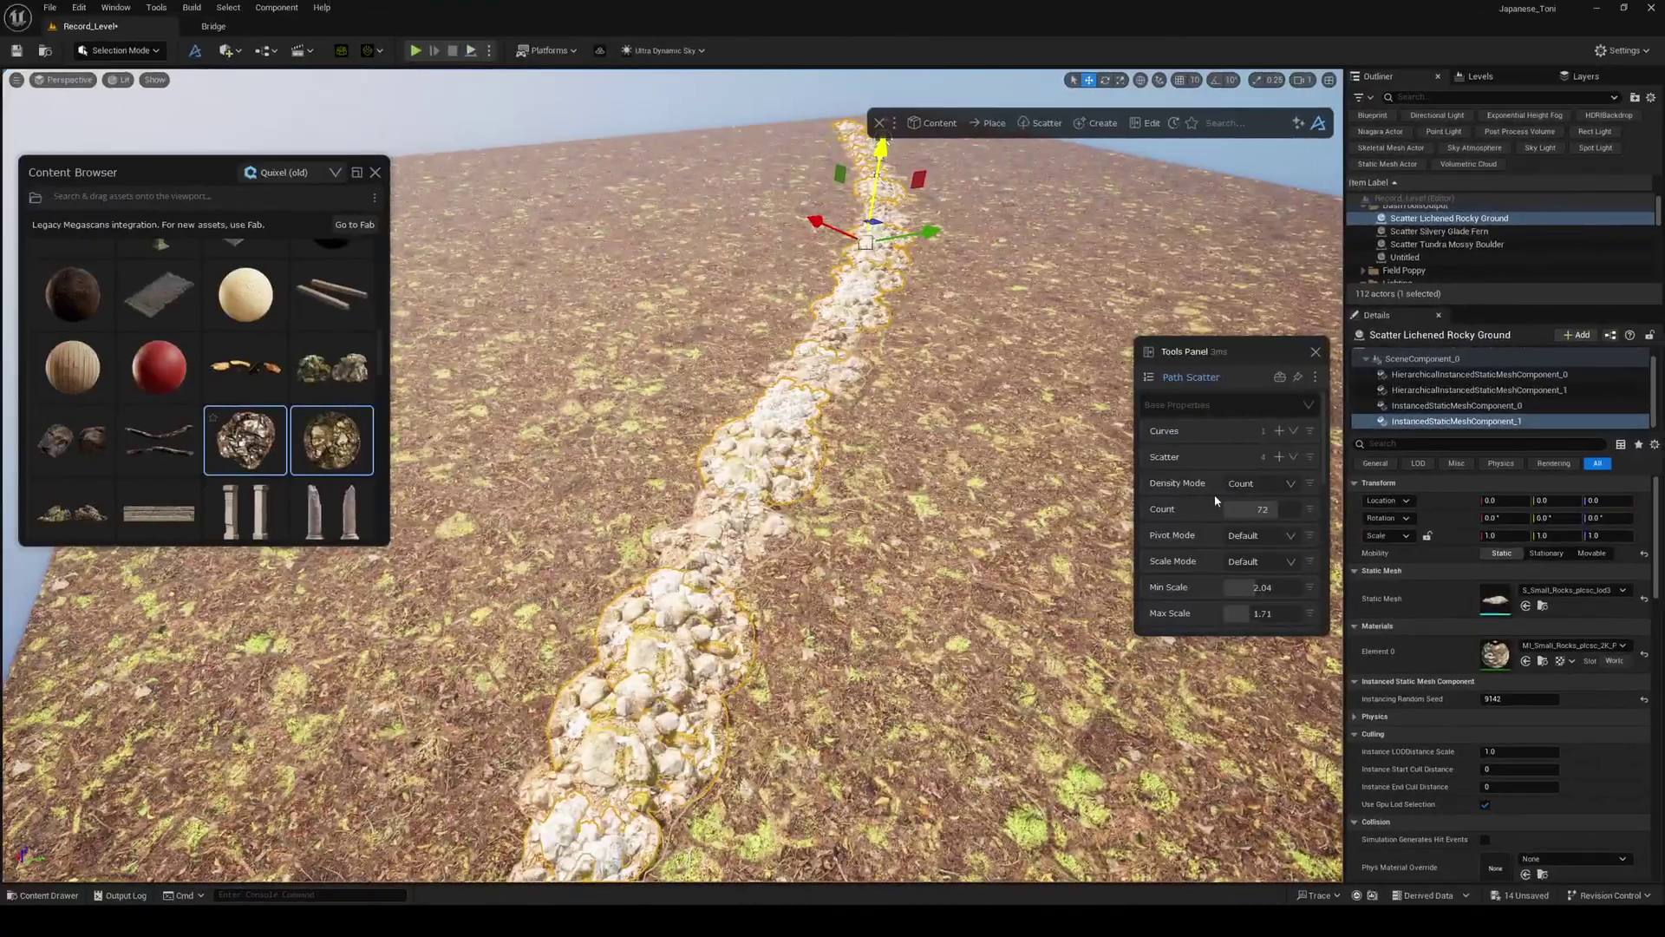
- Split the path scatter into two parallel rock rows by setting its Parallel Width Distance to about 658.33
{"action": "scroll", "coordinate": [1214, 500], "scroll_direction": "down", "scroll_amount": 5}
{"action": "scroll", "coordinate": [1214, 517], "scroll_direction": "down", "scroll_amount": 3}
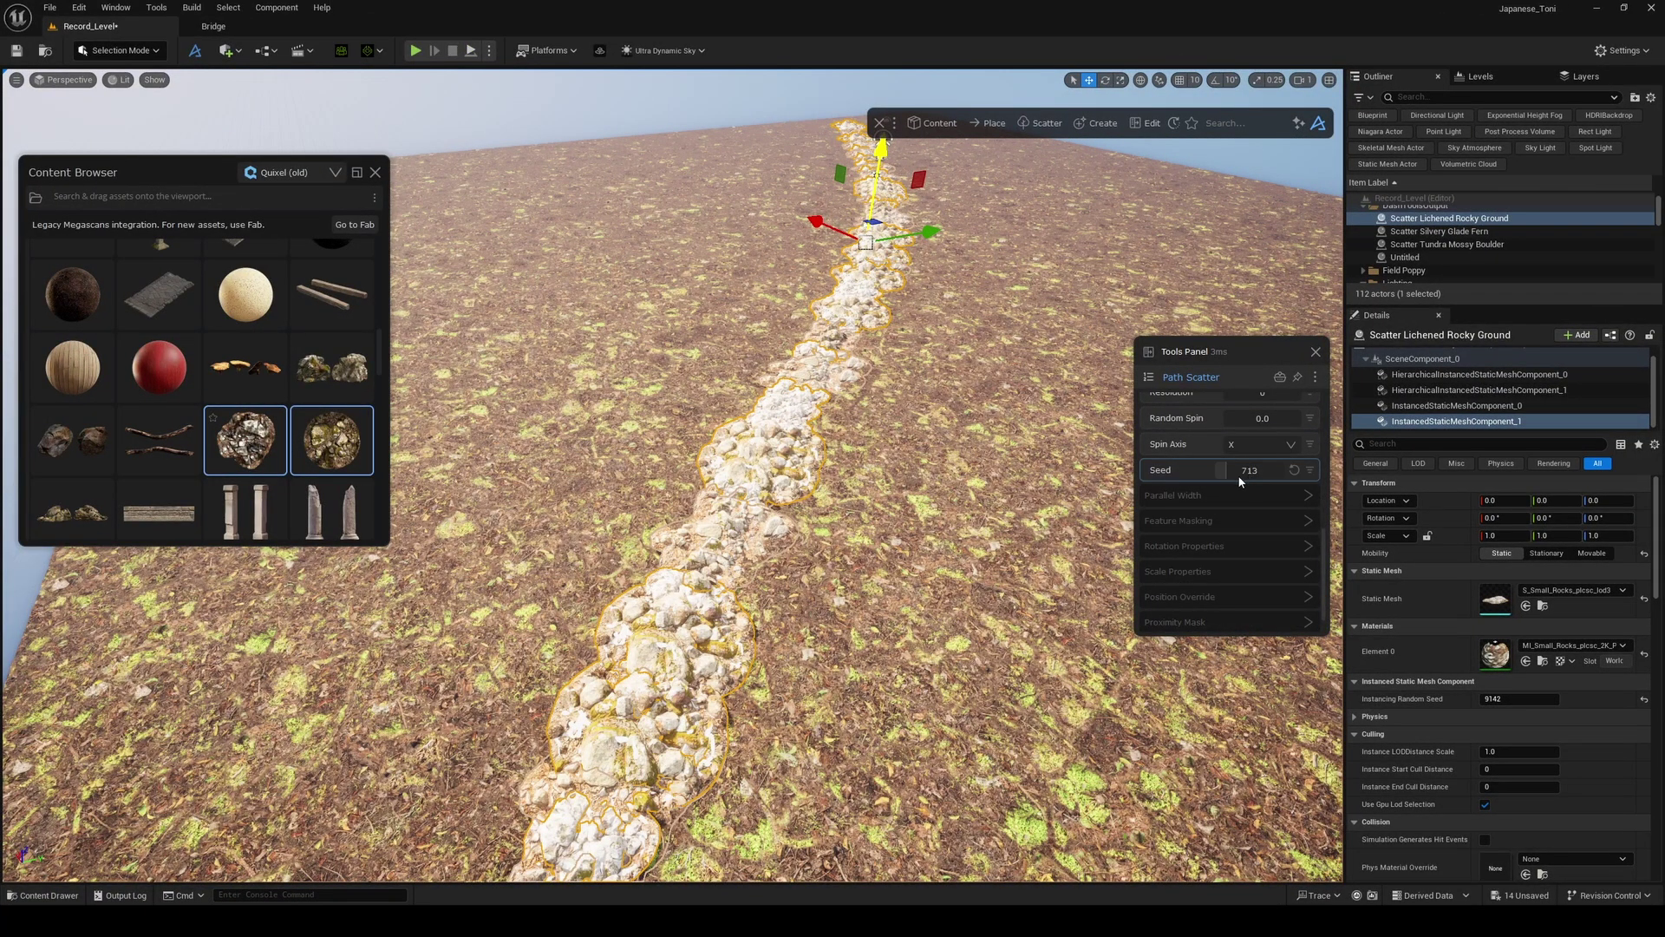
{"action": "left_click", "coordinate": [1219, 499]}
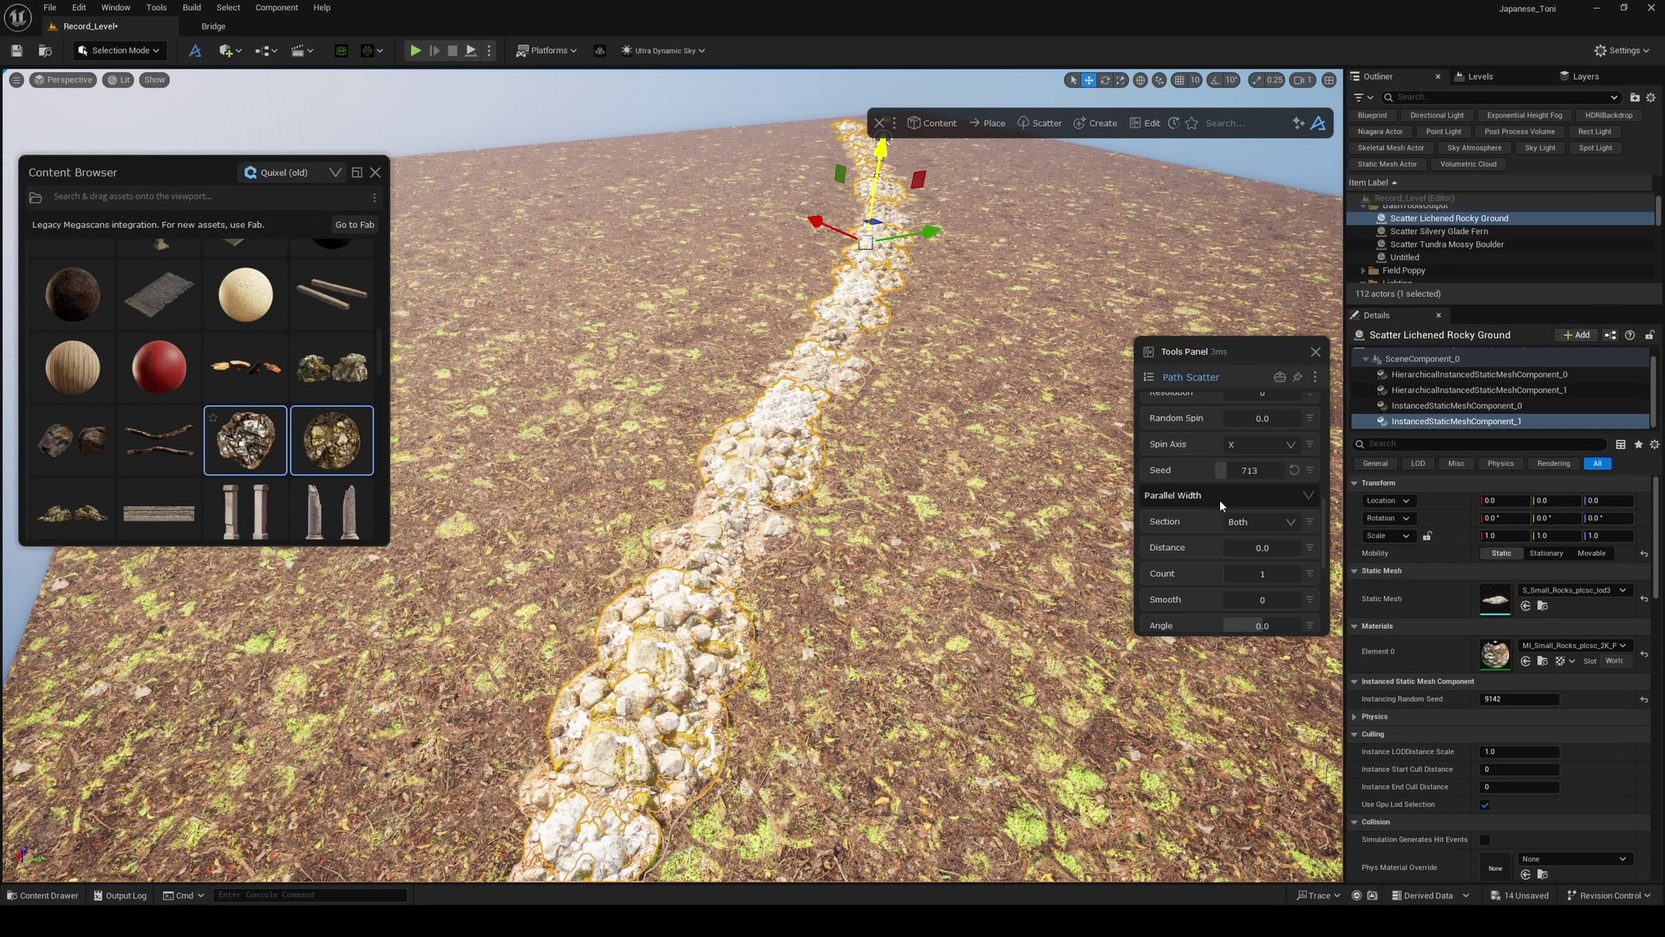
{"action": "scroll", "coordinate": [1223, 486], "scroll_direction": "down", "scroll_amount": 3}
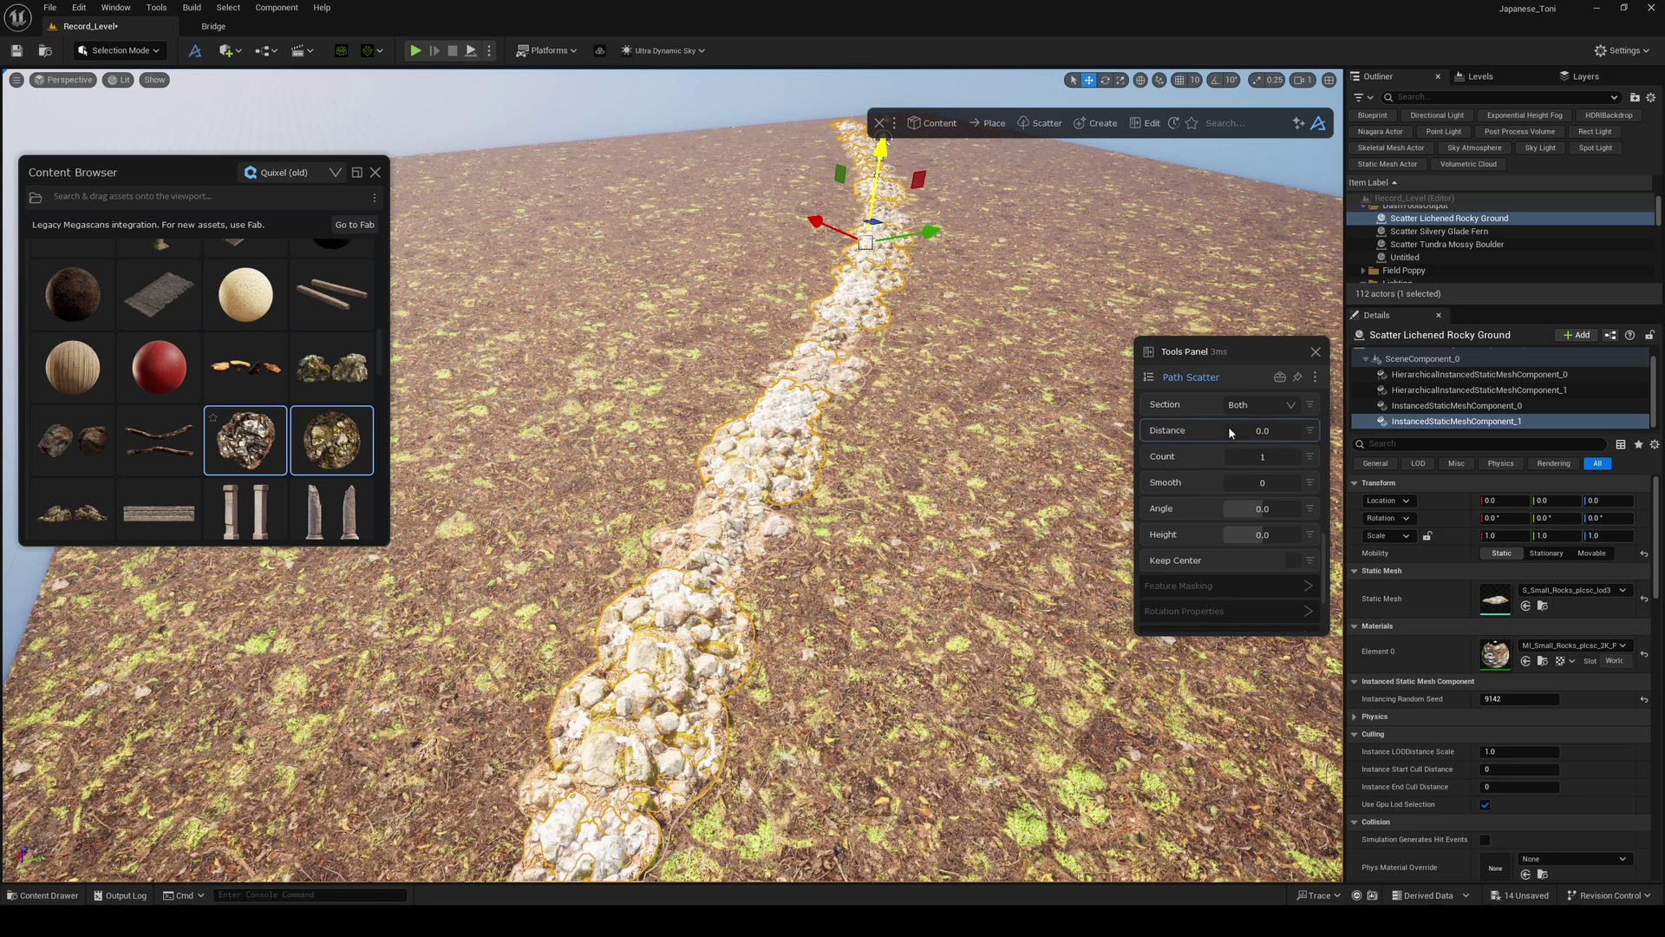
{"action": "left_click_drag", "start_coordinate": [1228, 425], "coordinate": [1276, 428]}
{"action": "right_click_drag", "start_coordinate": [980, 486], "coordinate": [1014, 390]}
{"action": "right_click_drag", "start_coordinate": [827, 510], "coordinate": [827, 511]}
- Lower the mossy rocks component of the path scatter to a Z location of about -19.49 and switch to game view
{"action": "left_click", "coordinate": [1457, 405]}
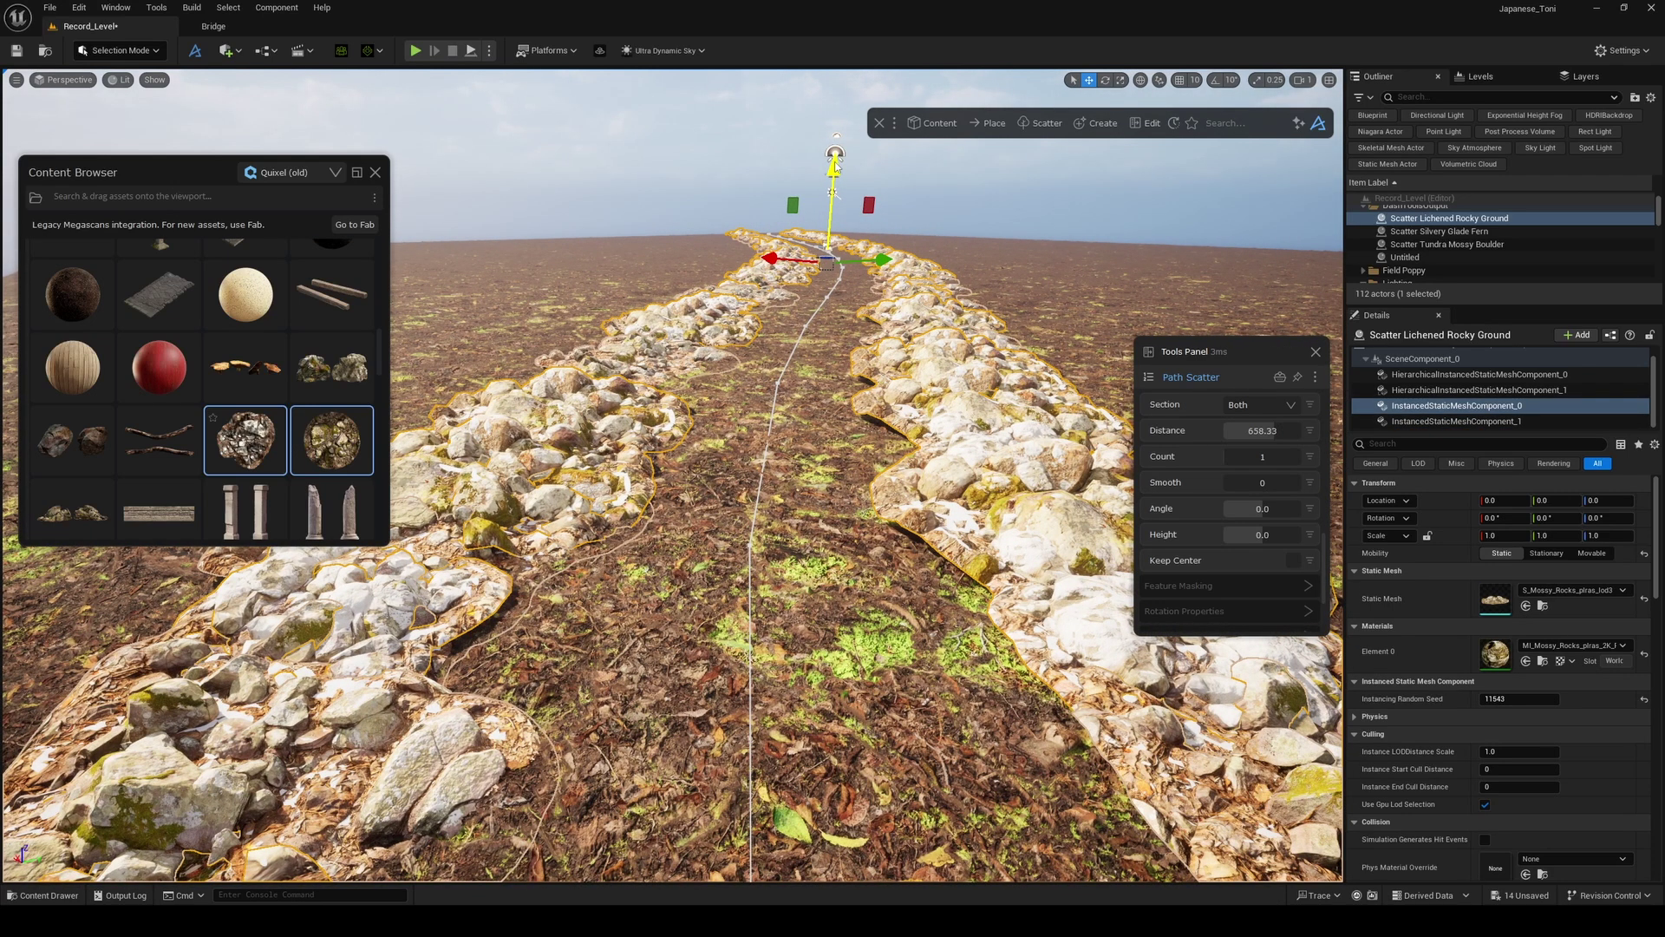
{"action": "left_click_drag", "start_coordinate": [835, 165], "coordinate": [840, 170]}
{"action": "right_click_drag", "start_coordinate": [937, 390], "coordinate": [940, 428]}
{"action": "key", "text": "g"}
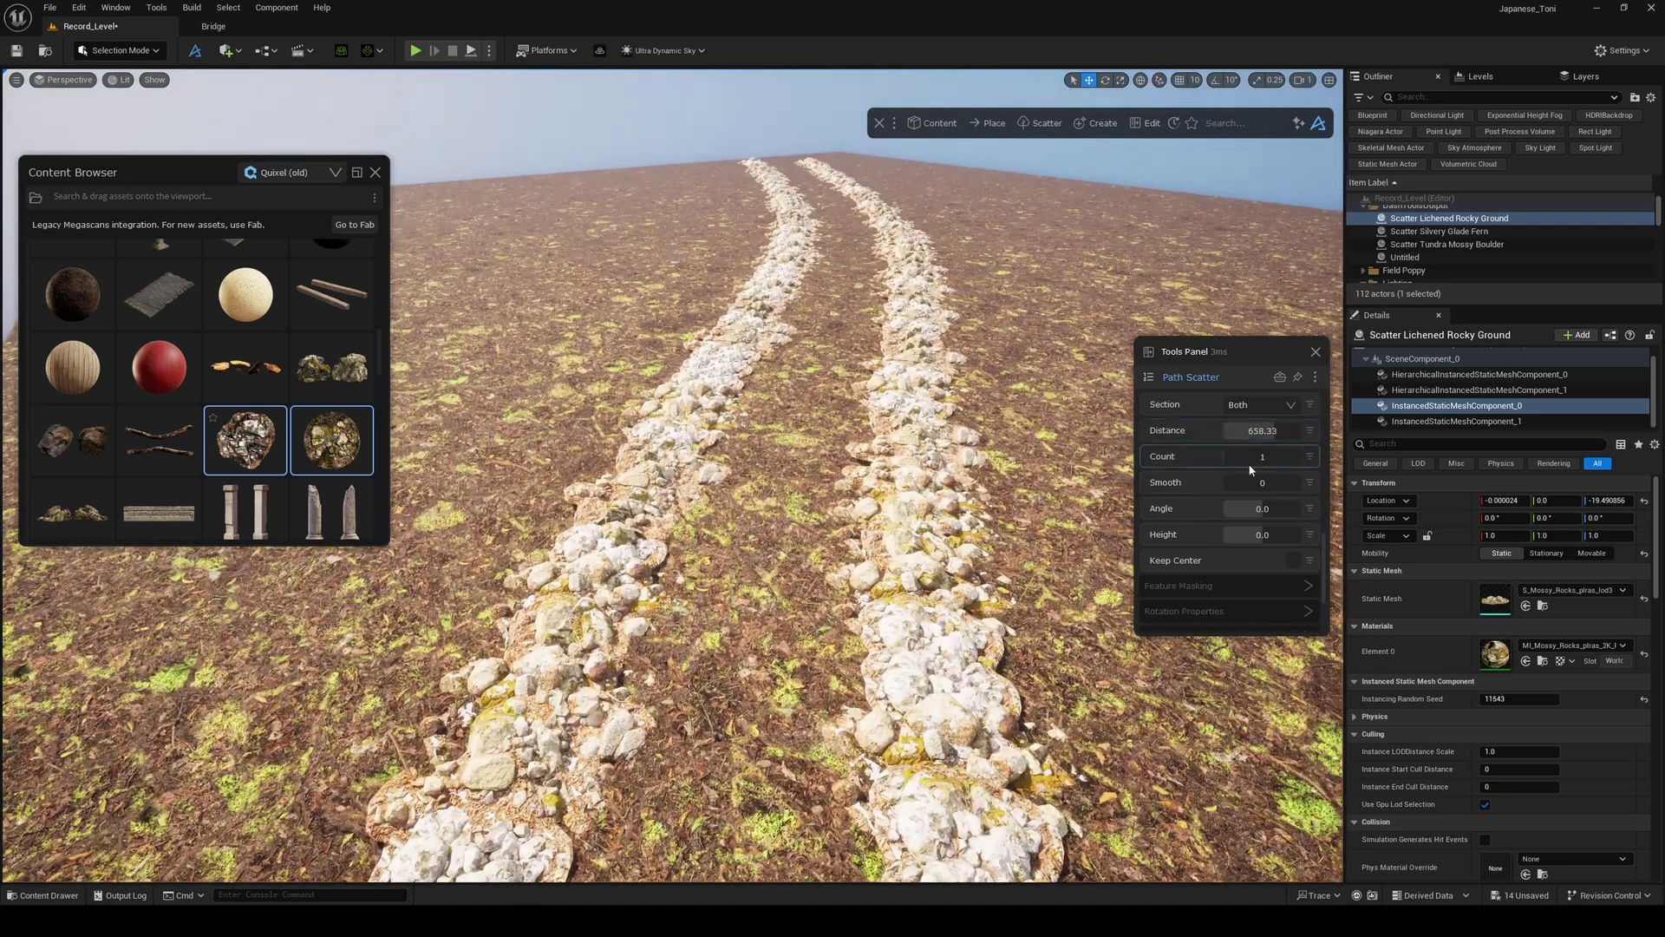
- Set the path scatter's Count to 46 and its Max Scale to 2.83
{"action": "scroll", "coordinate": [1250, 470], "scroll_direction": "up", "scroll_amount": 6}
{"action": "left_click_drag", "start_coordinate": [1273, 509], "coordinate": [1266, 512]}
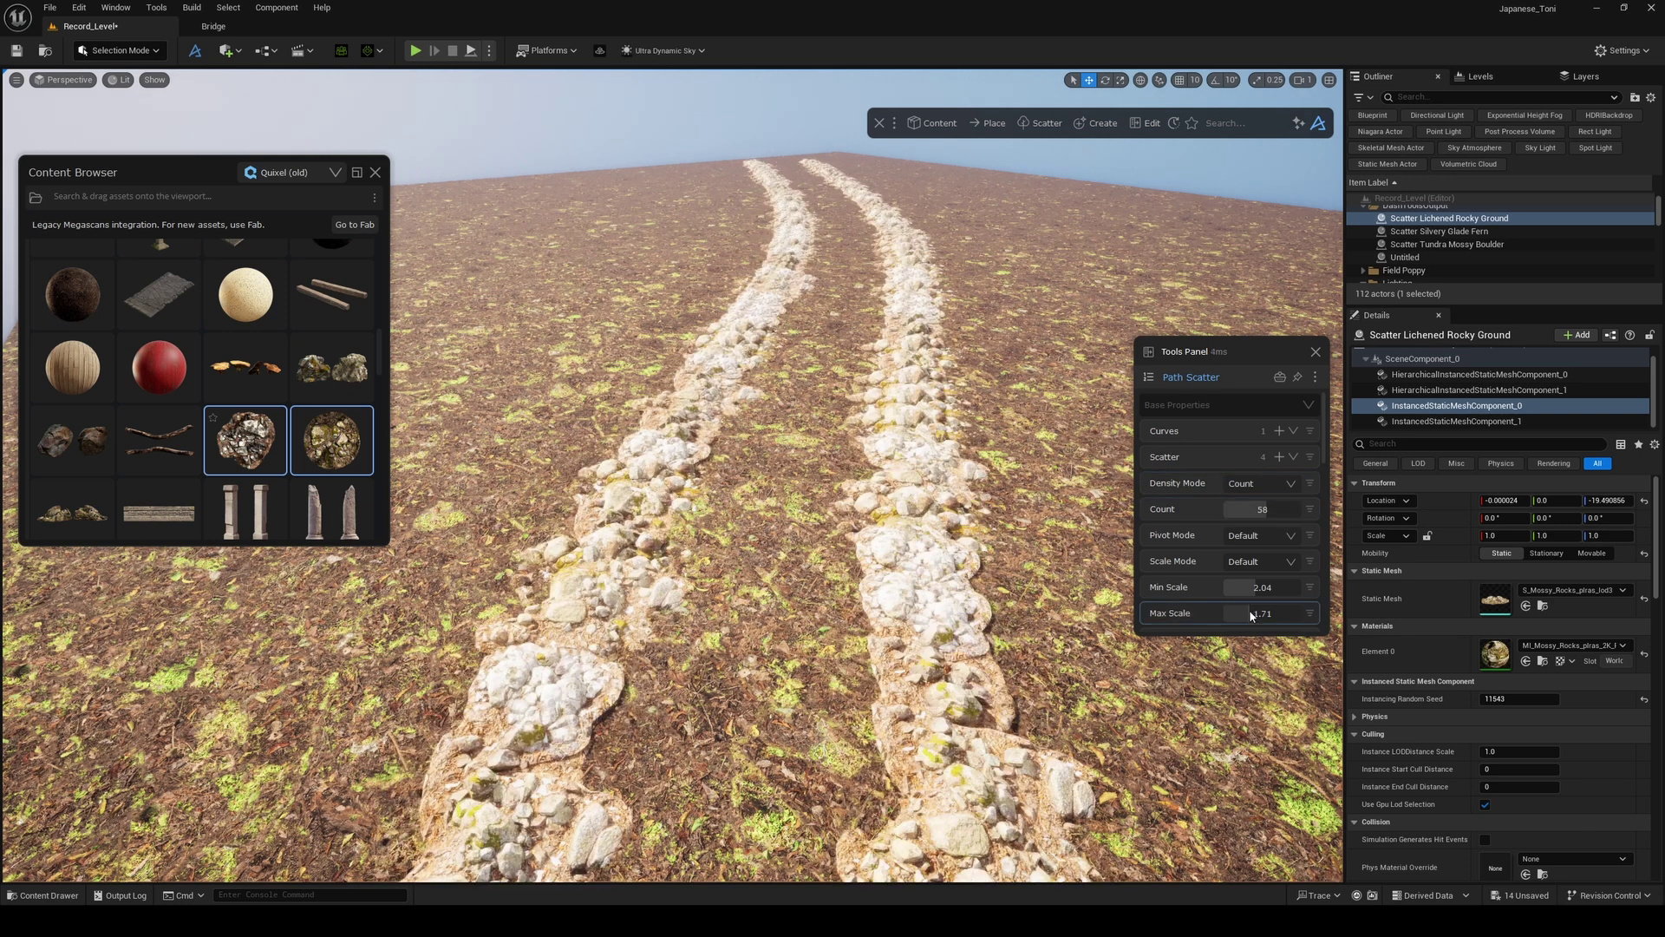
{"action": "left_click_drag", "start_coordinate": [1250, 613], "coordinate": [1267, 613]}
{"action": "left_click_drag", "start_coordinate": [1262, 508], "coordinate": [1258, 505]}
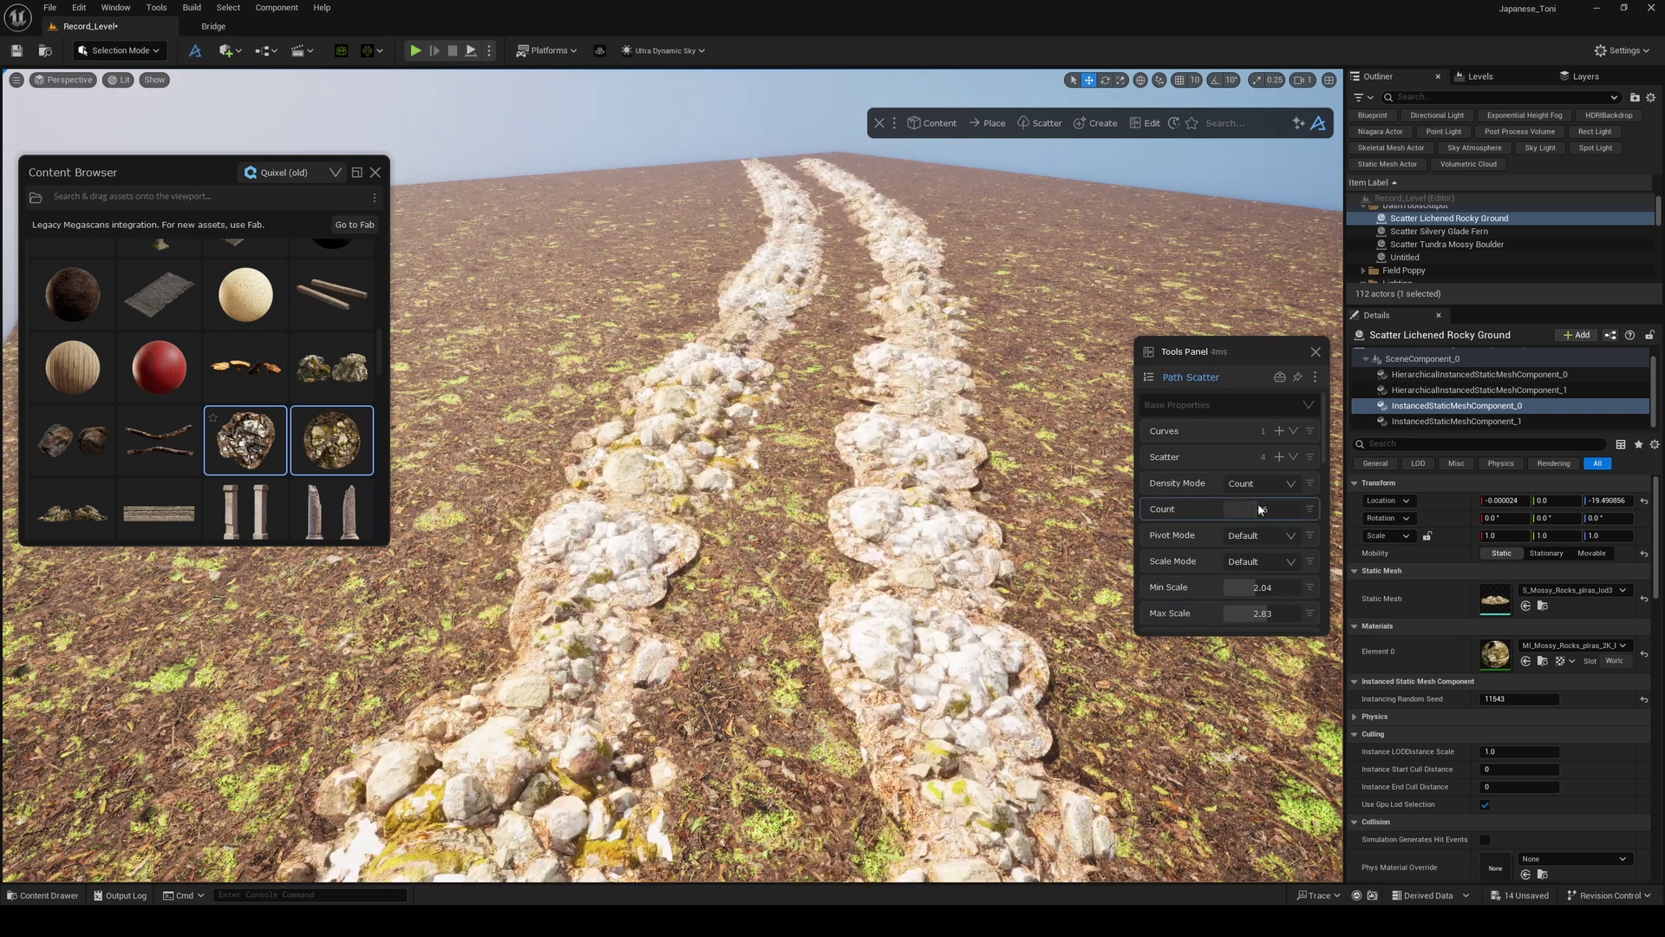
- Widen the gap between the two rock rows by setting the Parallel Width Distance to 833.33
{"action": "scroll", "coordinate": [1258, 519], "scroll_direction": "down", "scroll_amount": 6}
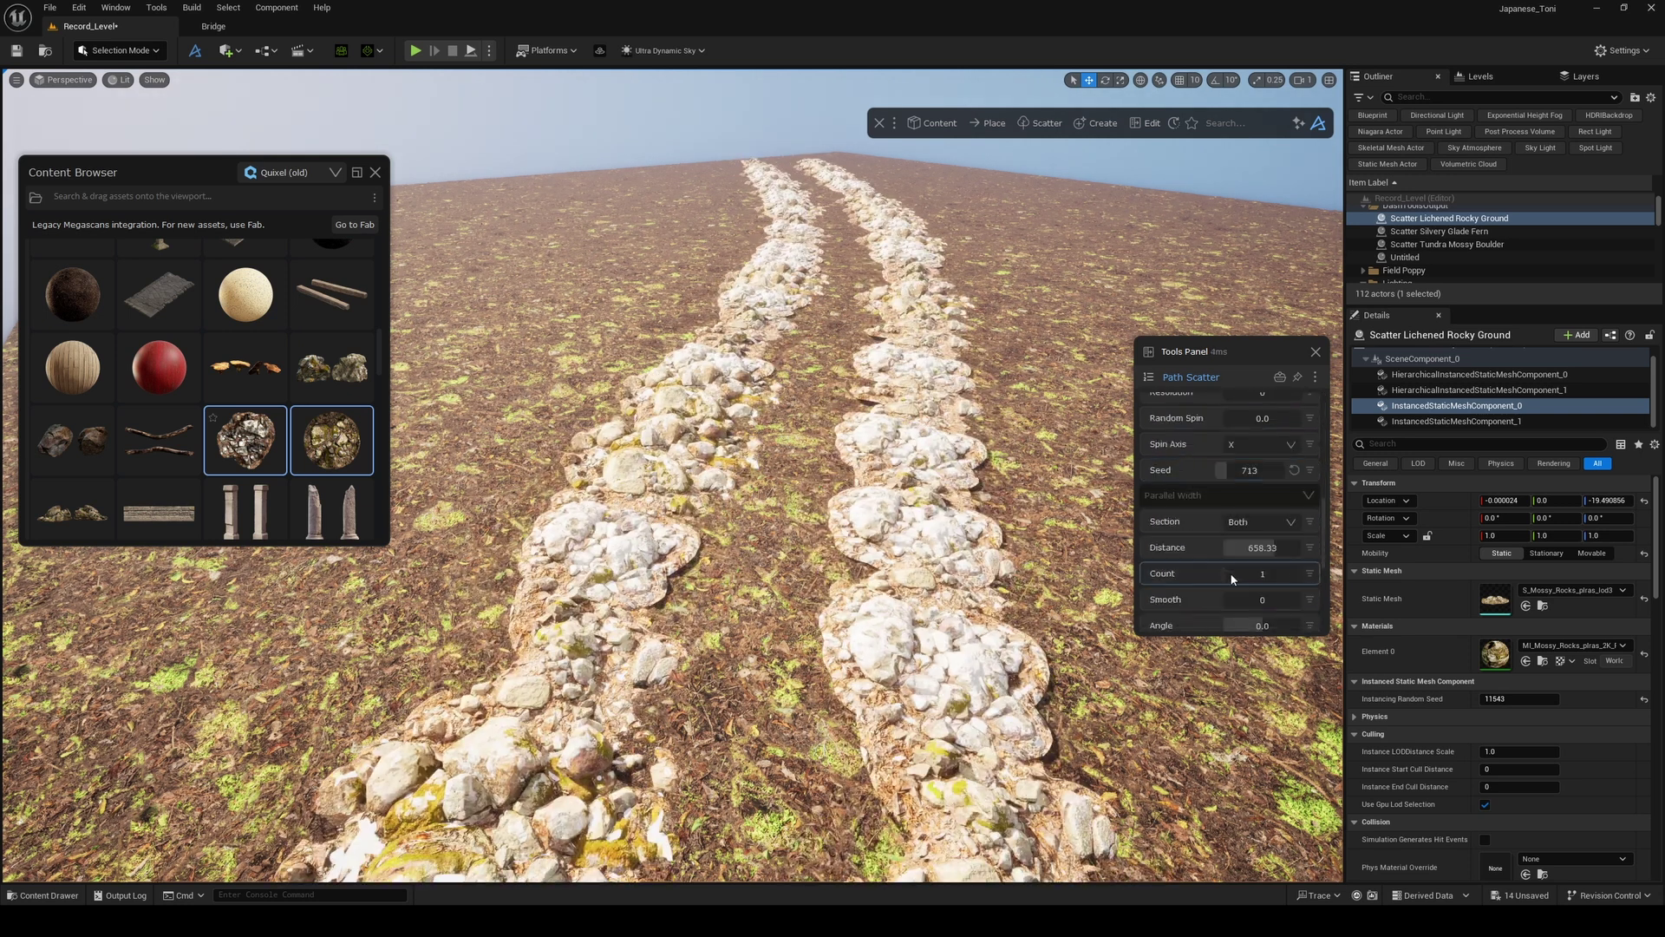
{"action": "left_click_drag", "start_coordinate": [1264, 556], "coordinate": [1288, 543]}
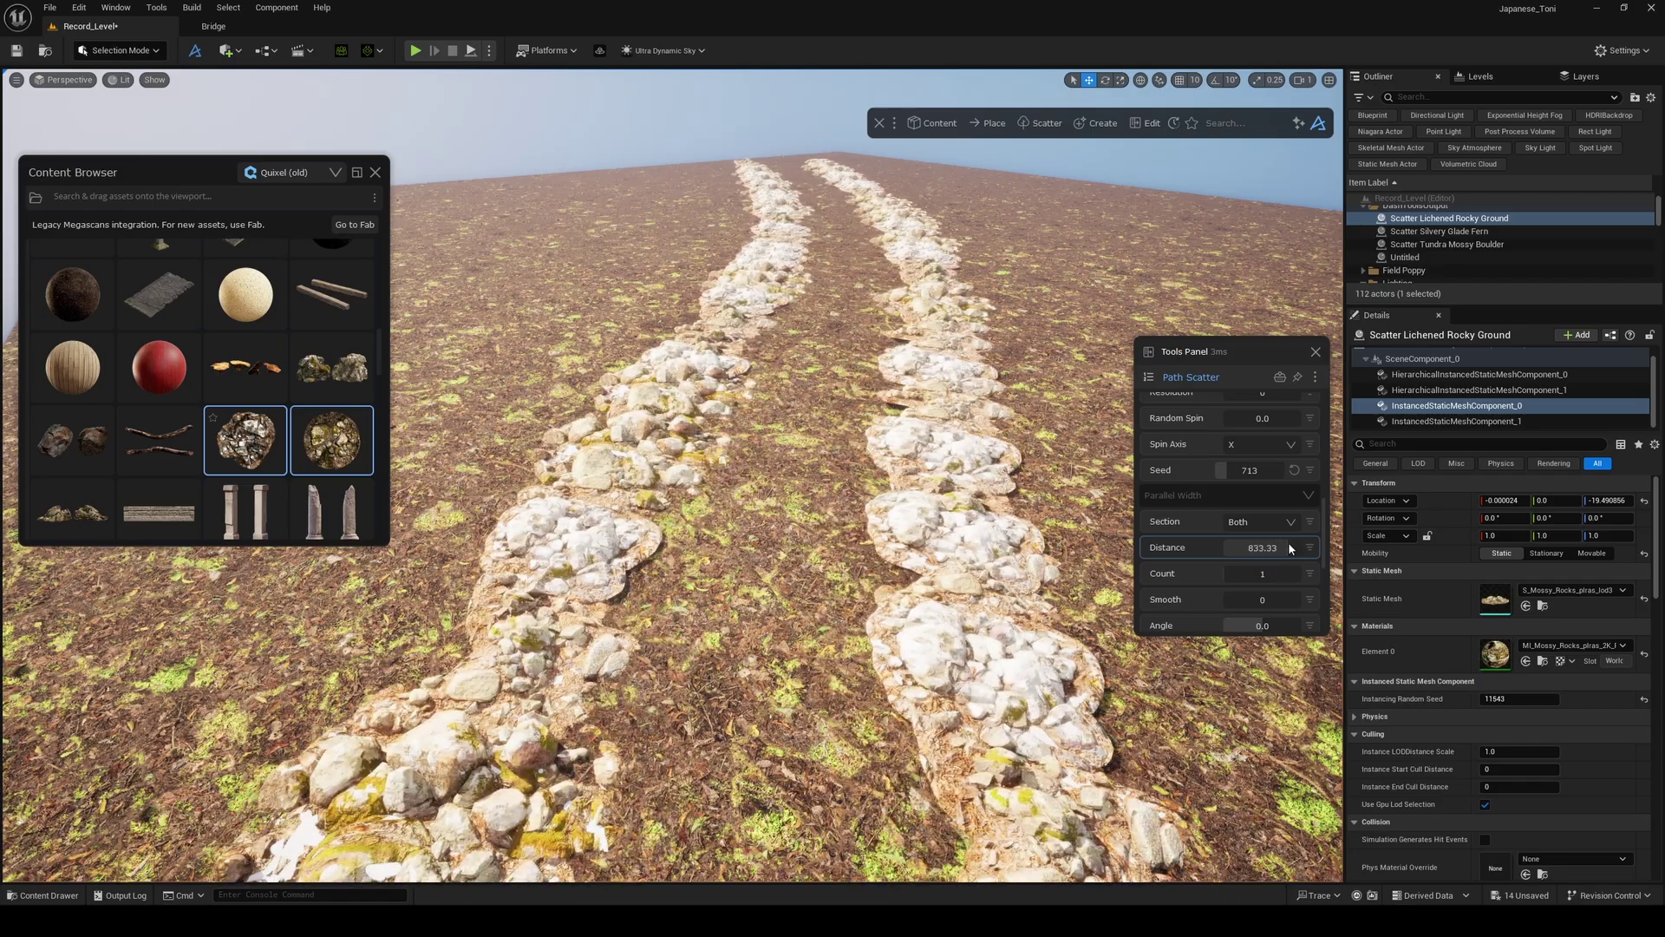
{"action": "key", "text": "s"}
{"action": "right_click_drag", "start_coordinate": [1040, 485], "coordinate": [1040, 451]}
{"action": "mouse_move", "coordinate": [967, 500]}
{"action": "right_mouse_down"}
{"action": "mouse_move", "coordinate": [976, 485]}
{"action": "mouse_move", "coordinate": [967, 505]}
{"action": "right_mouse_up"}
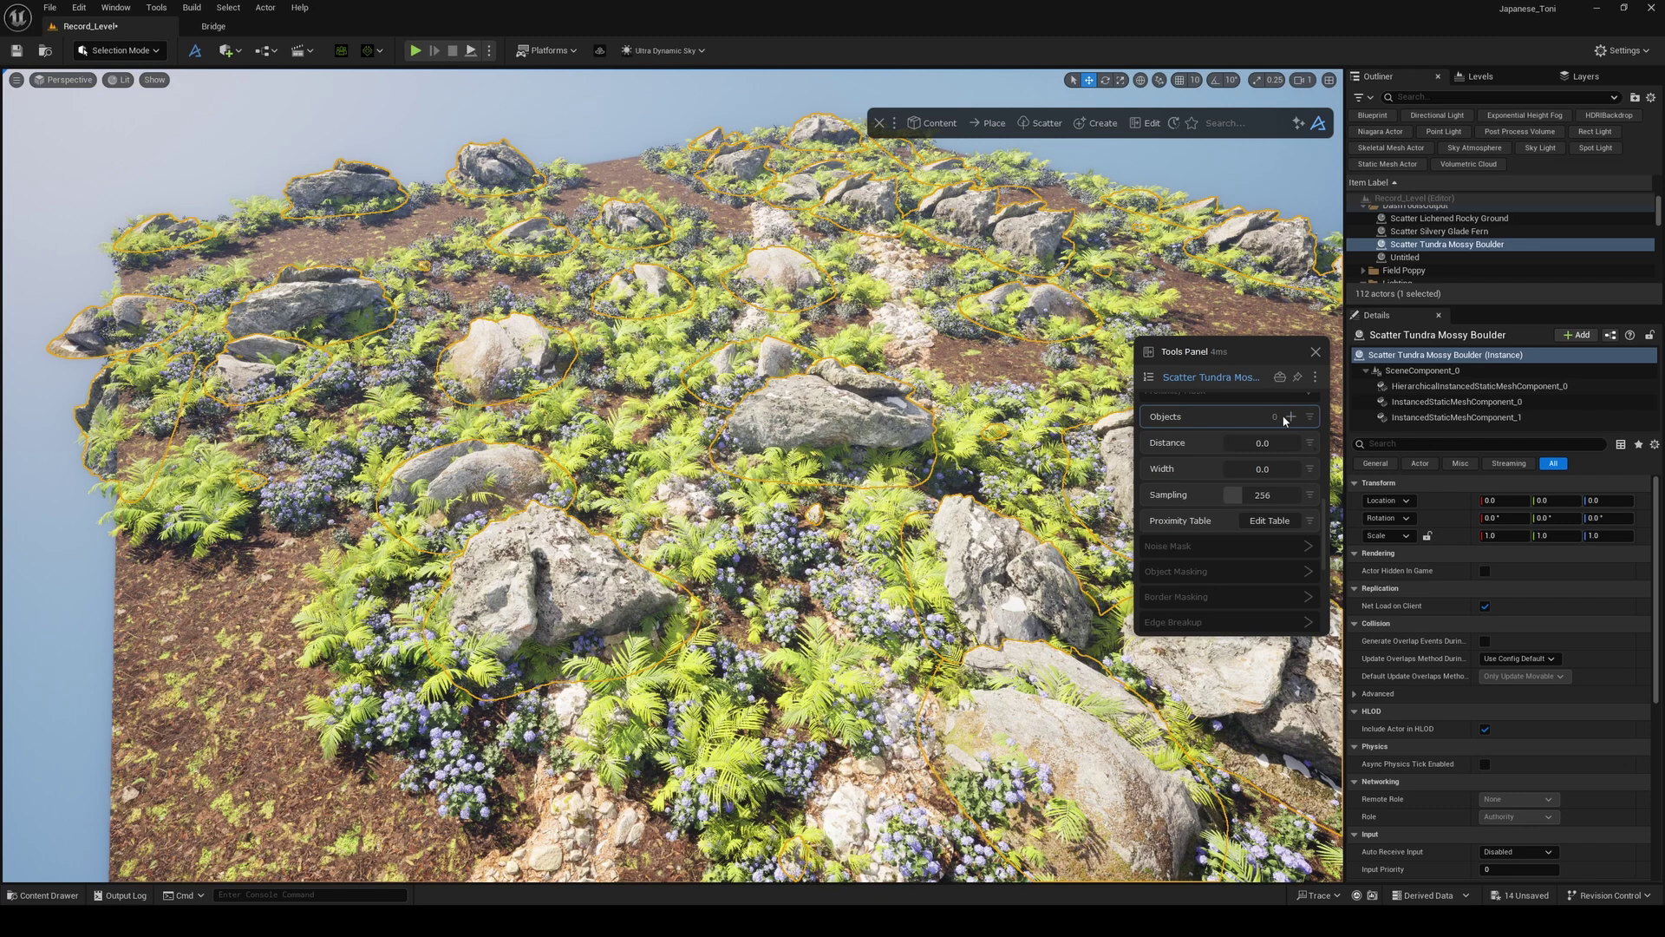
- Add the path rock scatter to the Tundra Mossy Boulder scatter's Proximity Mask objects and set the mask Distance to 333.33
{"action": "scroll", "coordinate": [1236, 477], "scroll_direction": "up", "scroll_amount": 3}
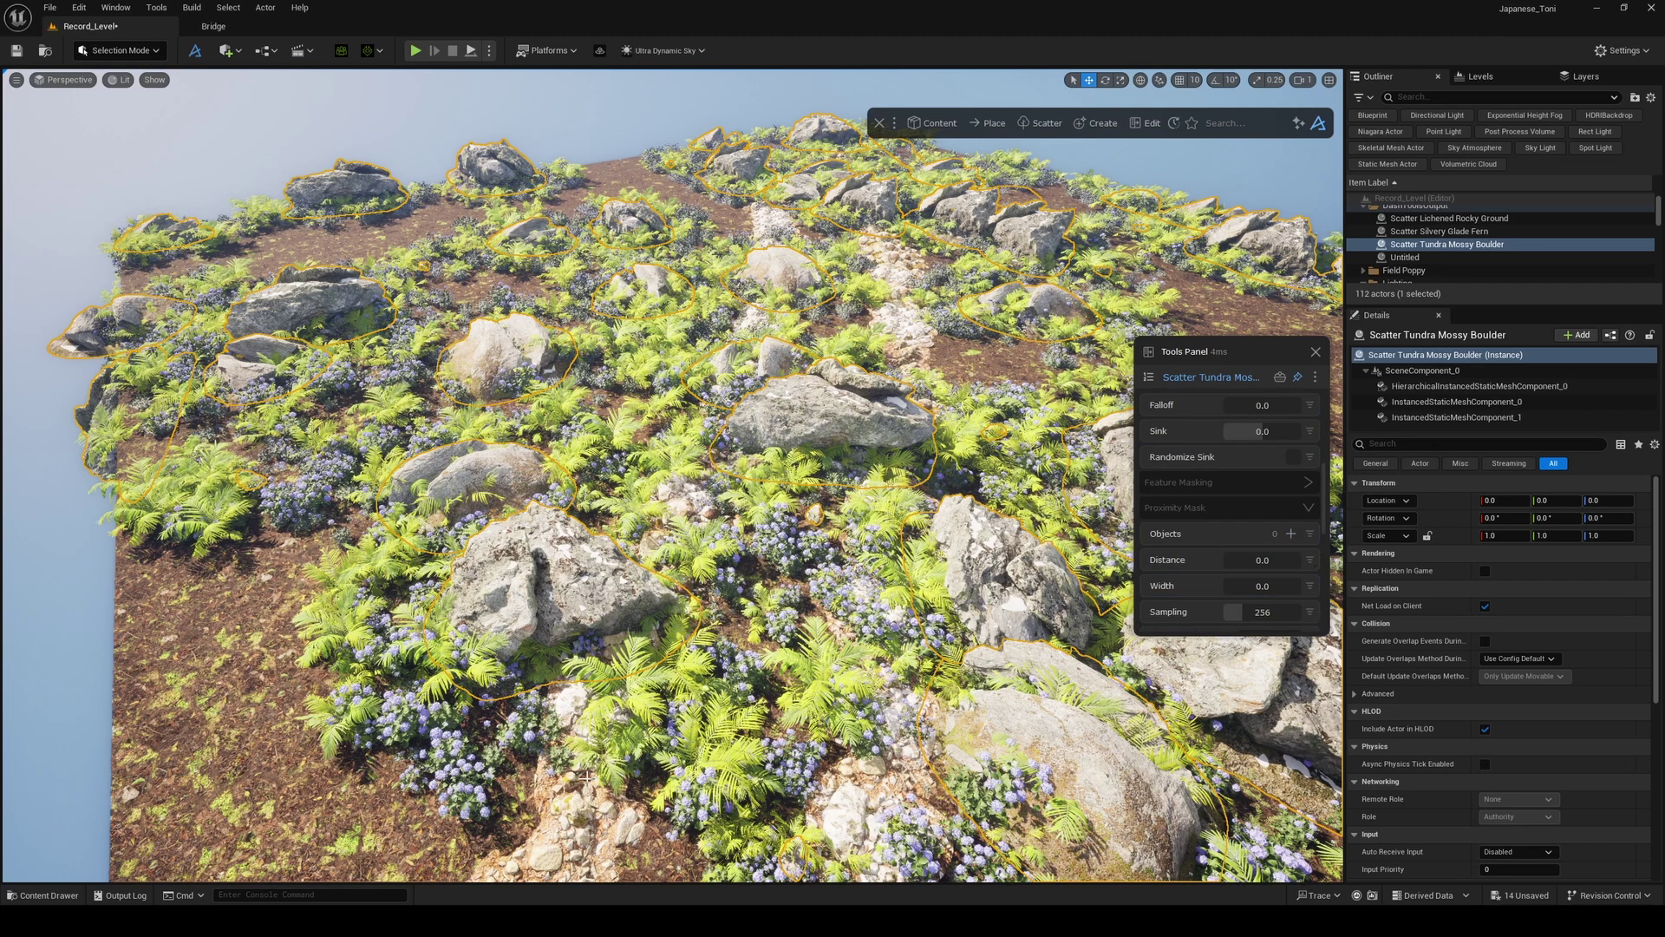
{"action": "left_click", "coordinate": [555, 818]}
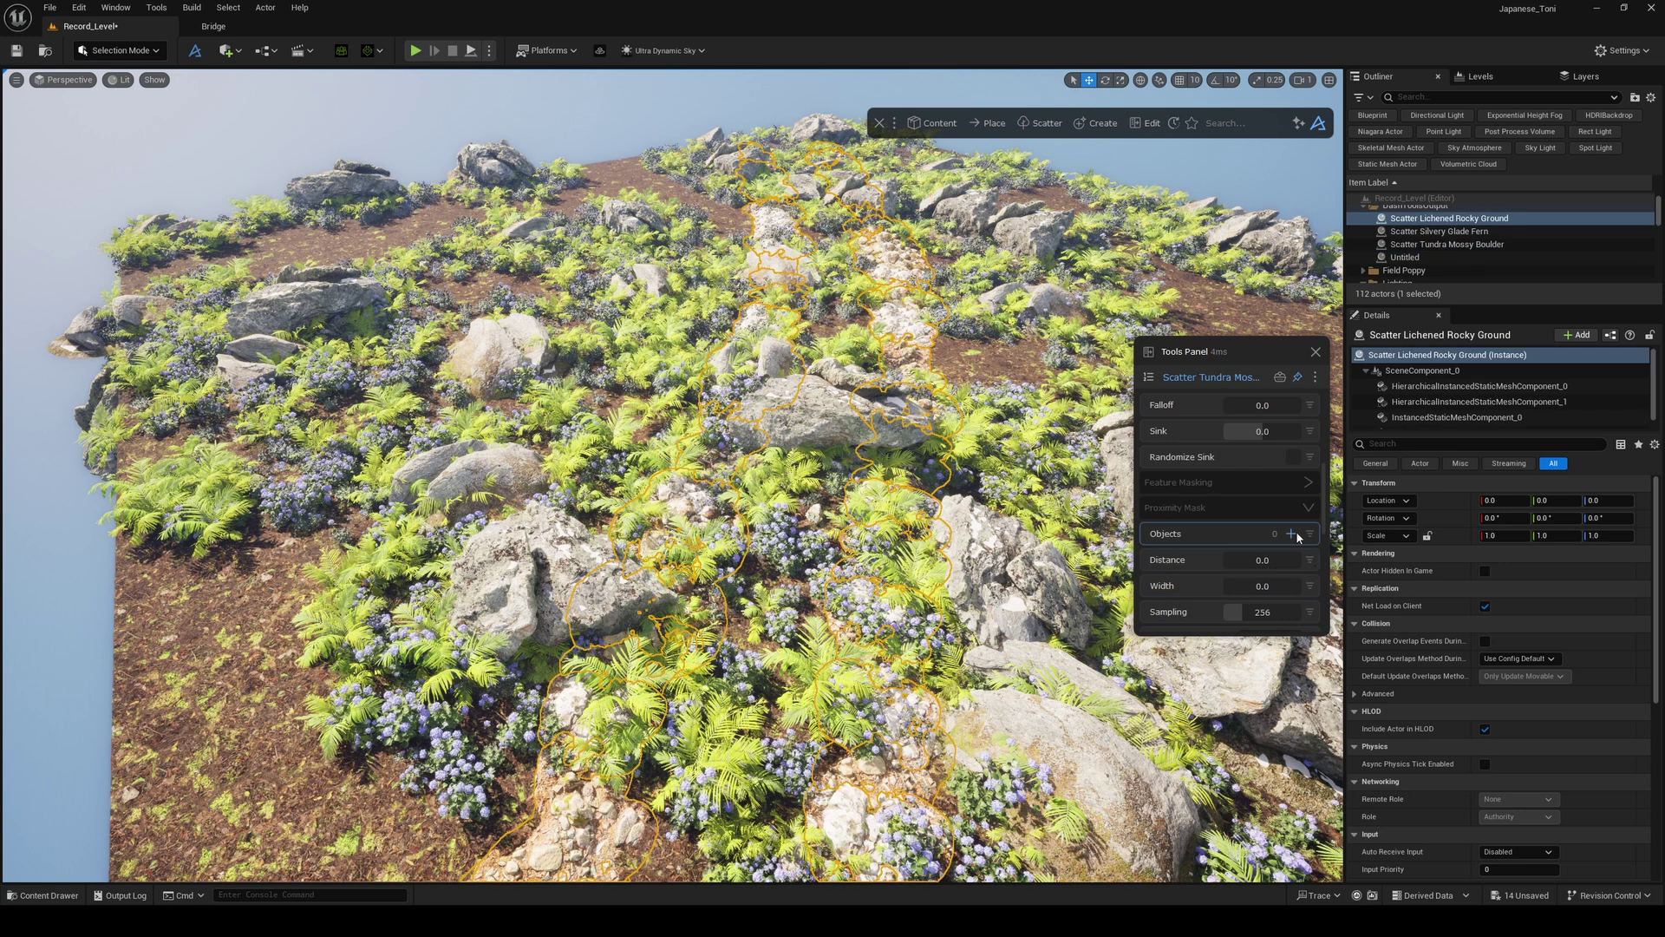
{"action": "left_click_drag", "start_coordinate": [1228, 565], "coordinate": [1344, 553]}
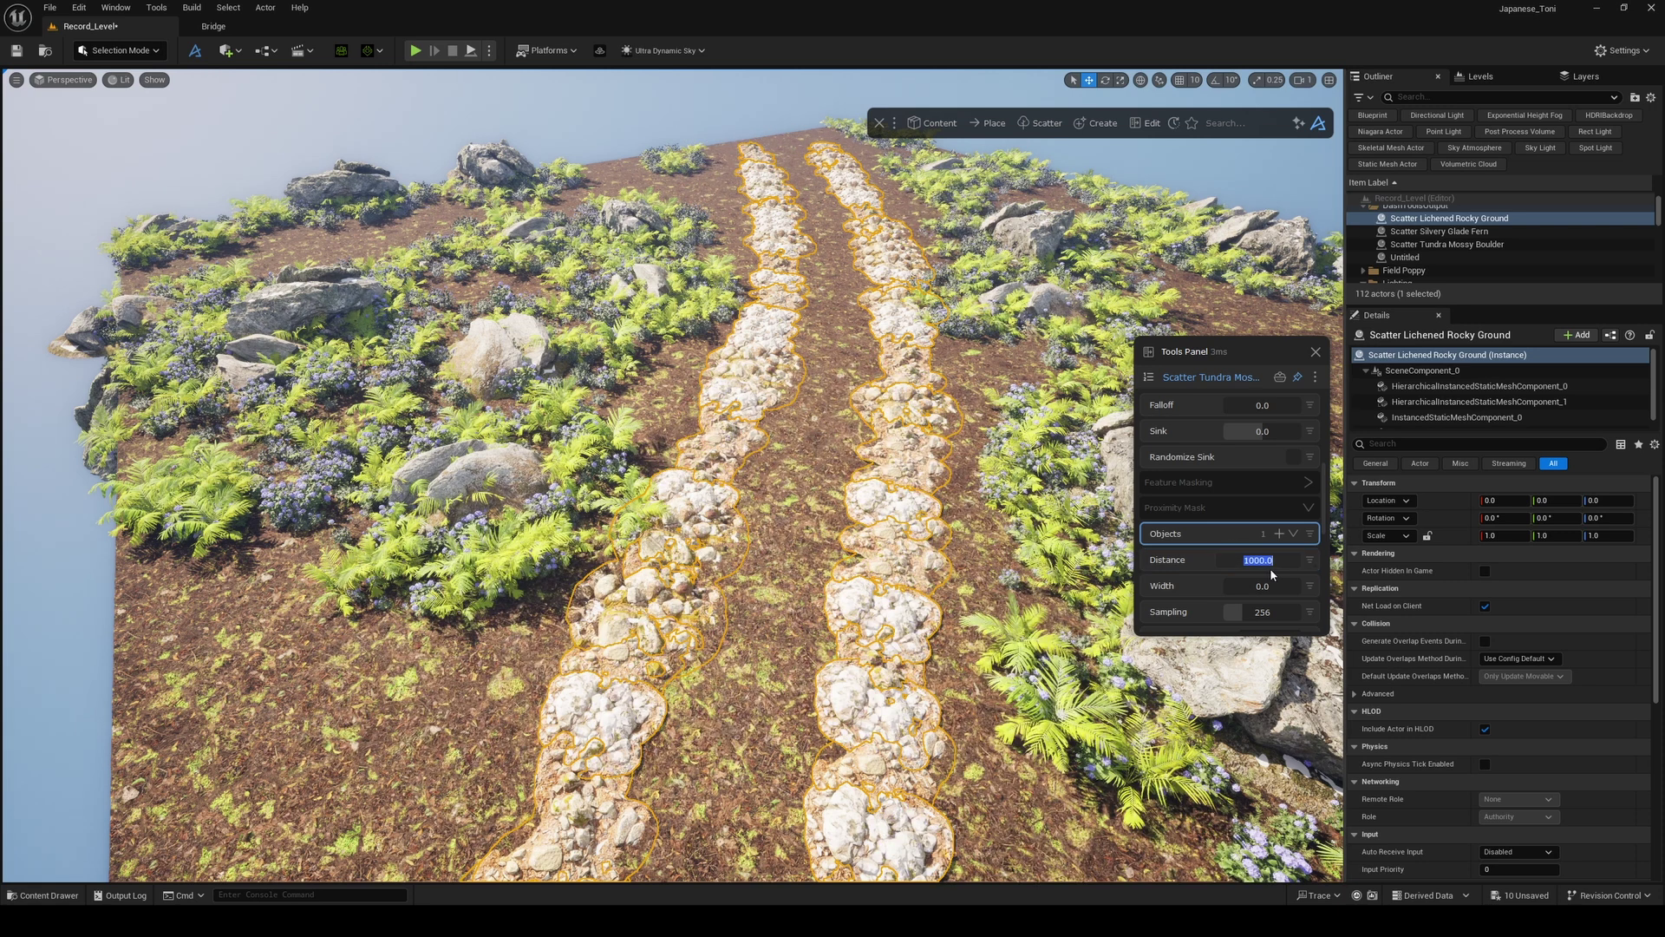
{"action": "key", "text": "Return"}
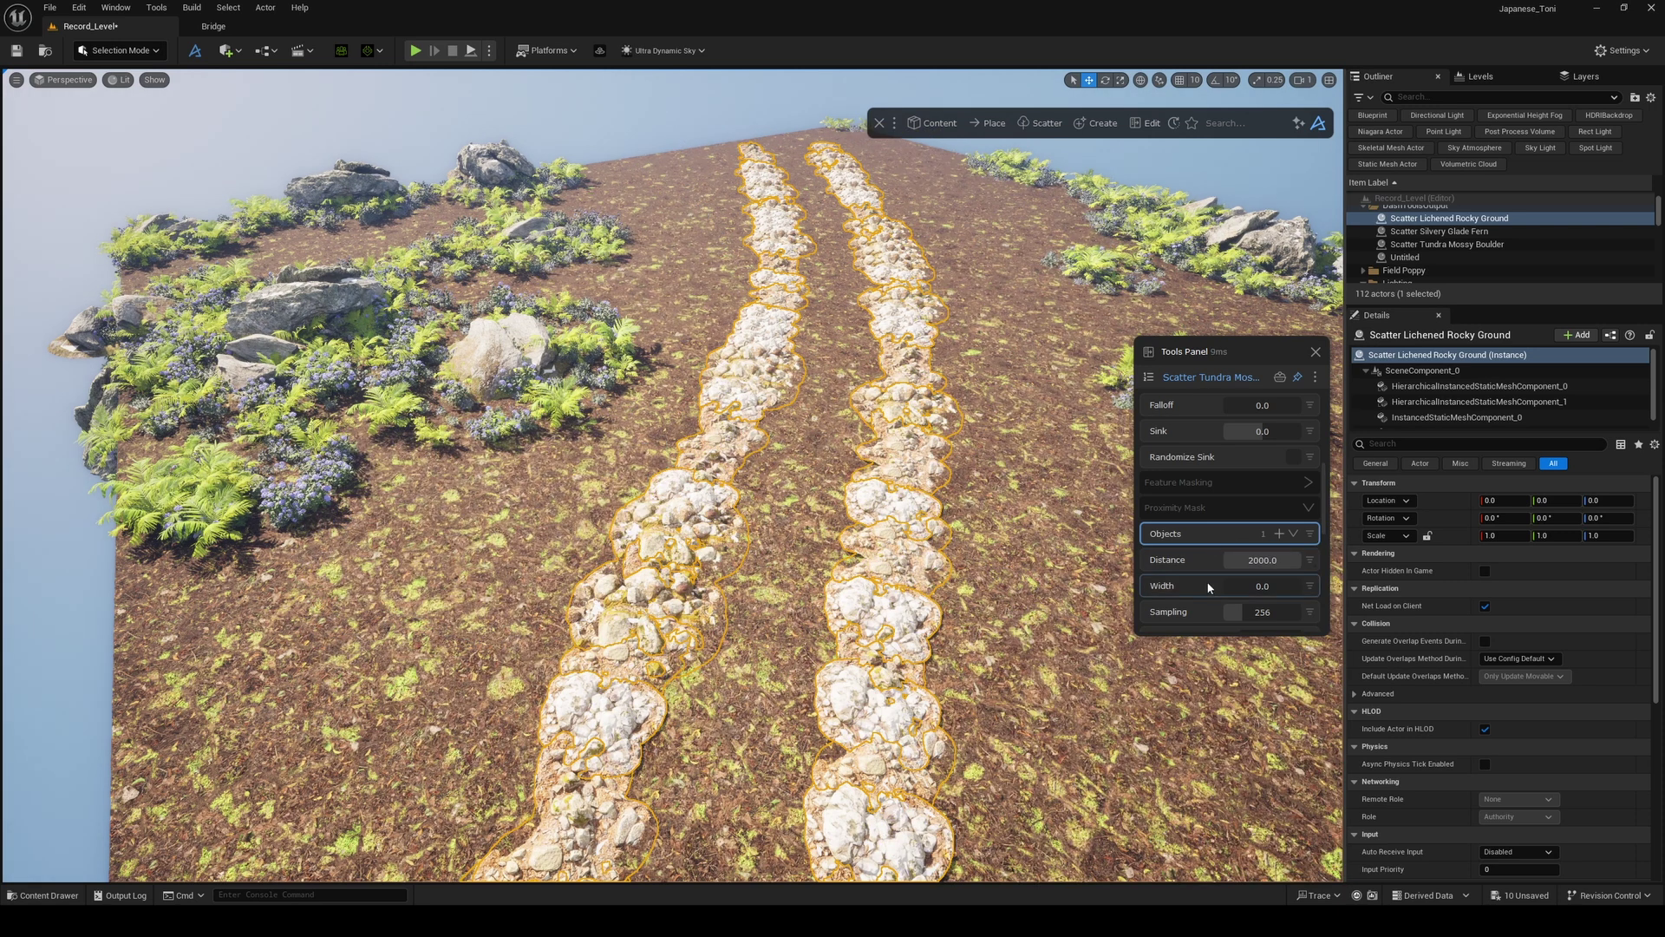
{"action": "left_click_drag", "start_coordinate": [954, 607], "coordinate": [998, 694]}
{"action": "scroll", "coordinate": [1197, 517], "scroll_direction": "up", "scroll_amount": 5}
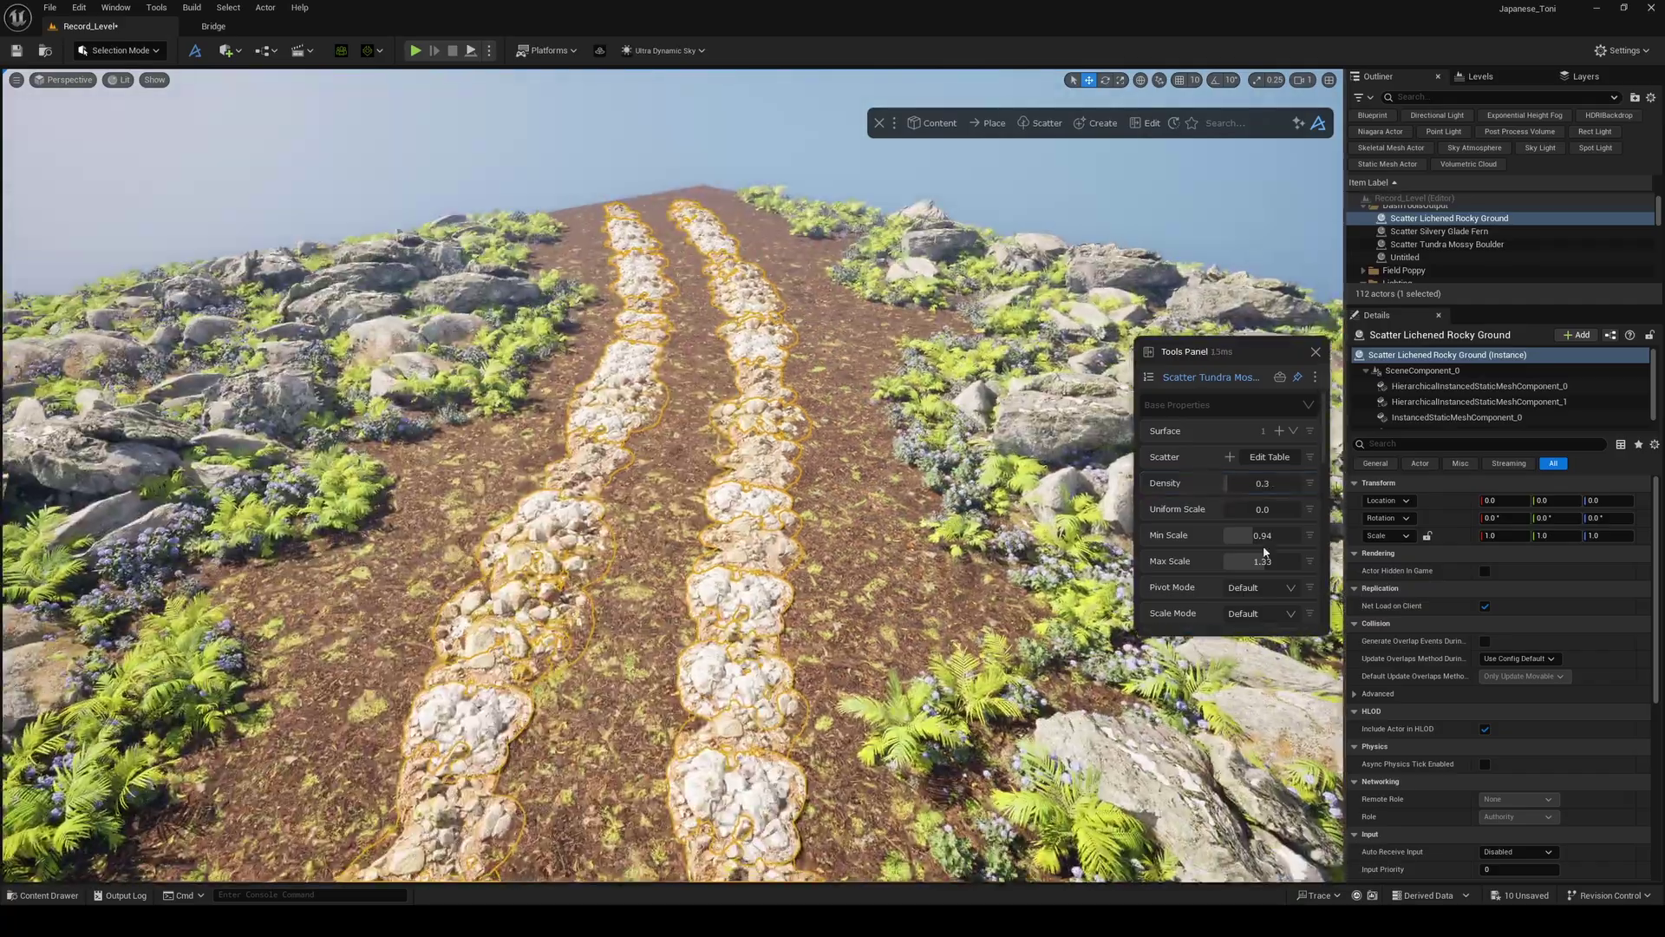
{"action": "scroll", "coordinate": [1282, 441], "scroll_direction": "down", "scroll_amount": 5}
{"action": "right_click_drag", "start_coordinate": [1118, 441], "coordinate": [1084, 438]}
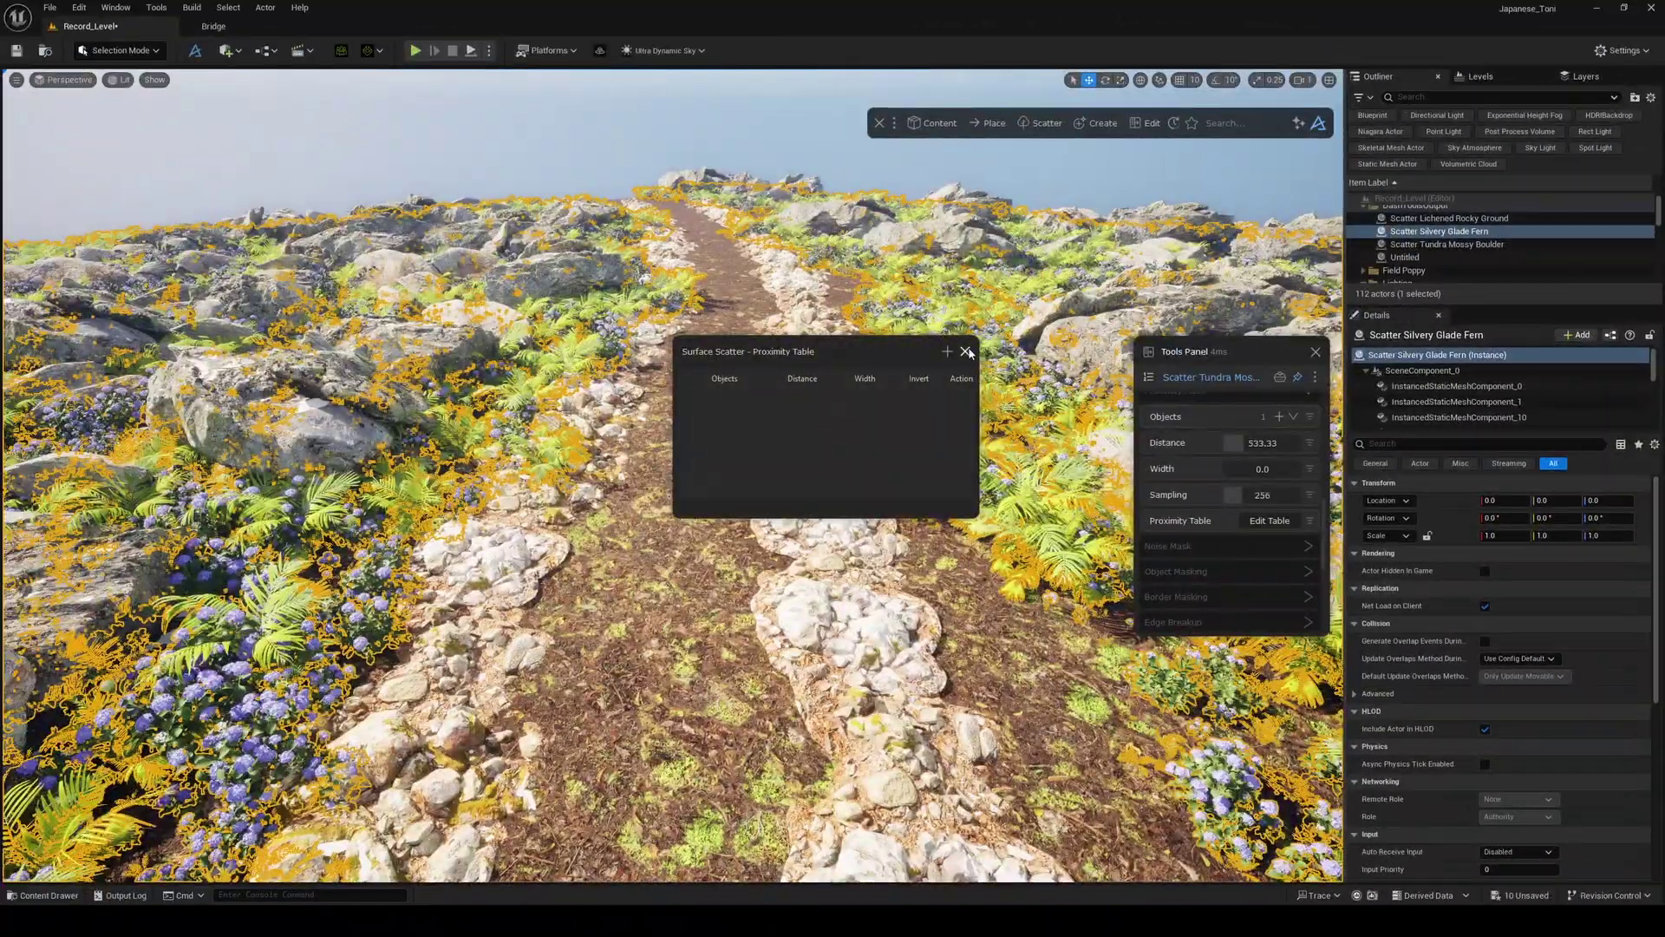
- Add an entry with one object, Distance 550 and Invert enabled to the Silvery Glade Fern scatter's Proximity Table
{"action": "left_click", "coordinate": [966, 351]}
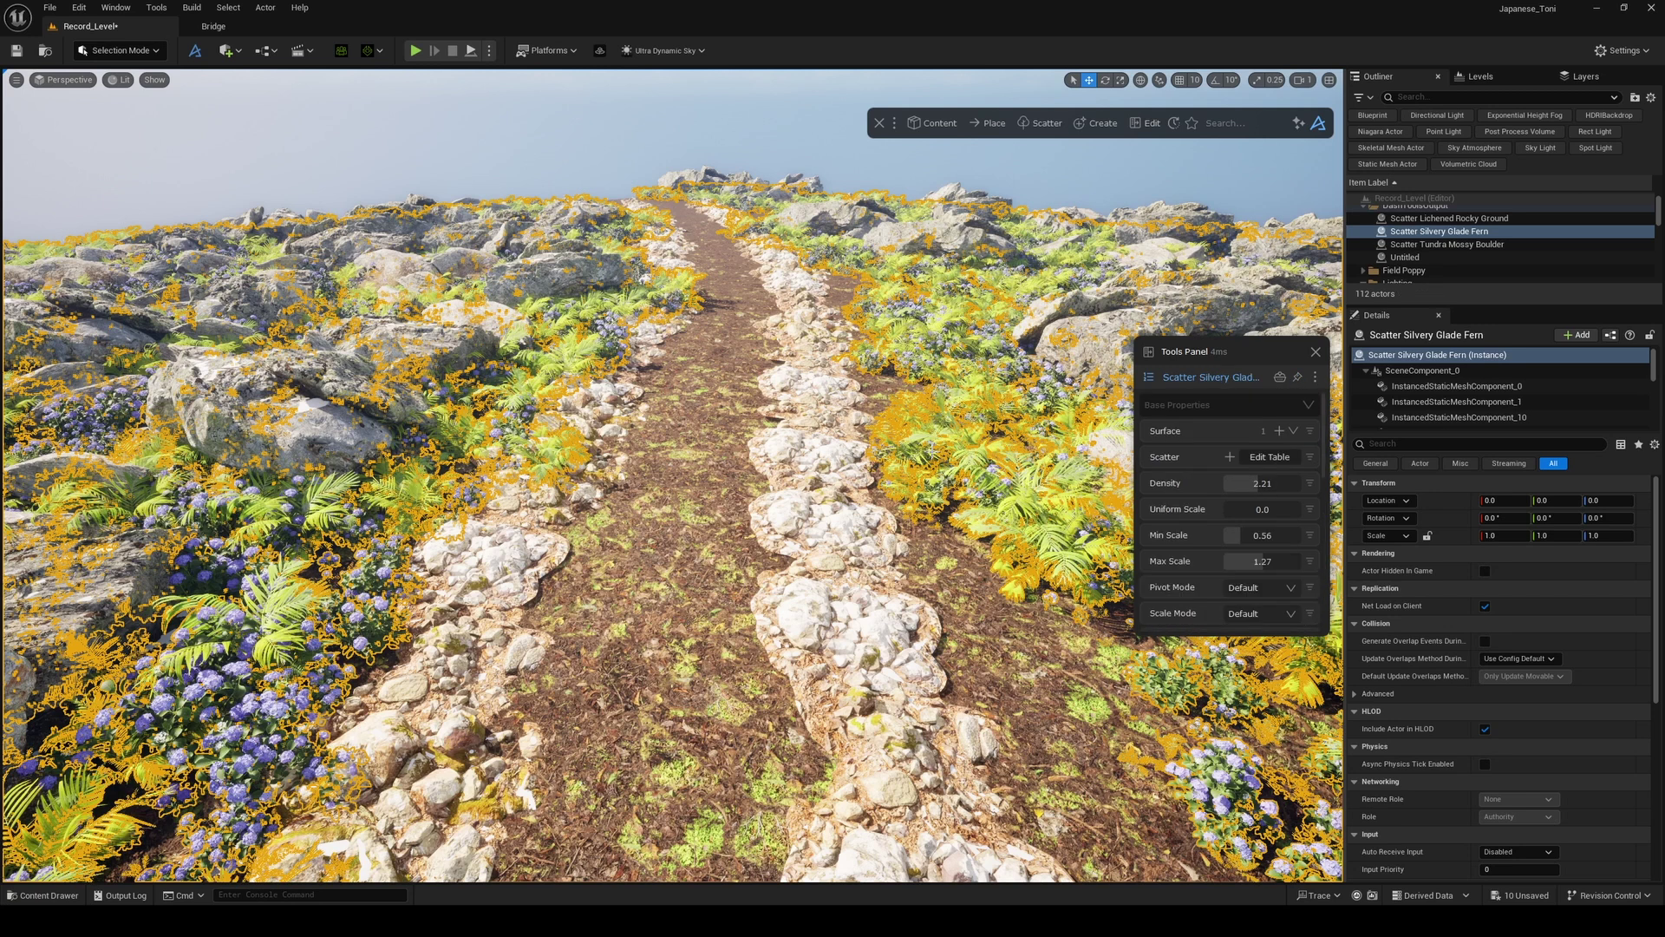
{"action": "scroll", "coordinate": [1242, 538], "scroll_direction": "down", "scroll_amount": 10}
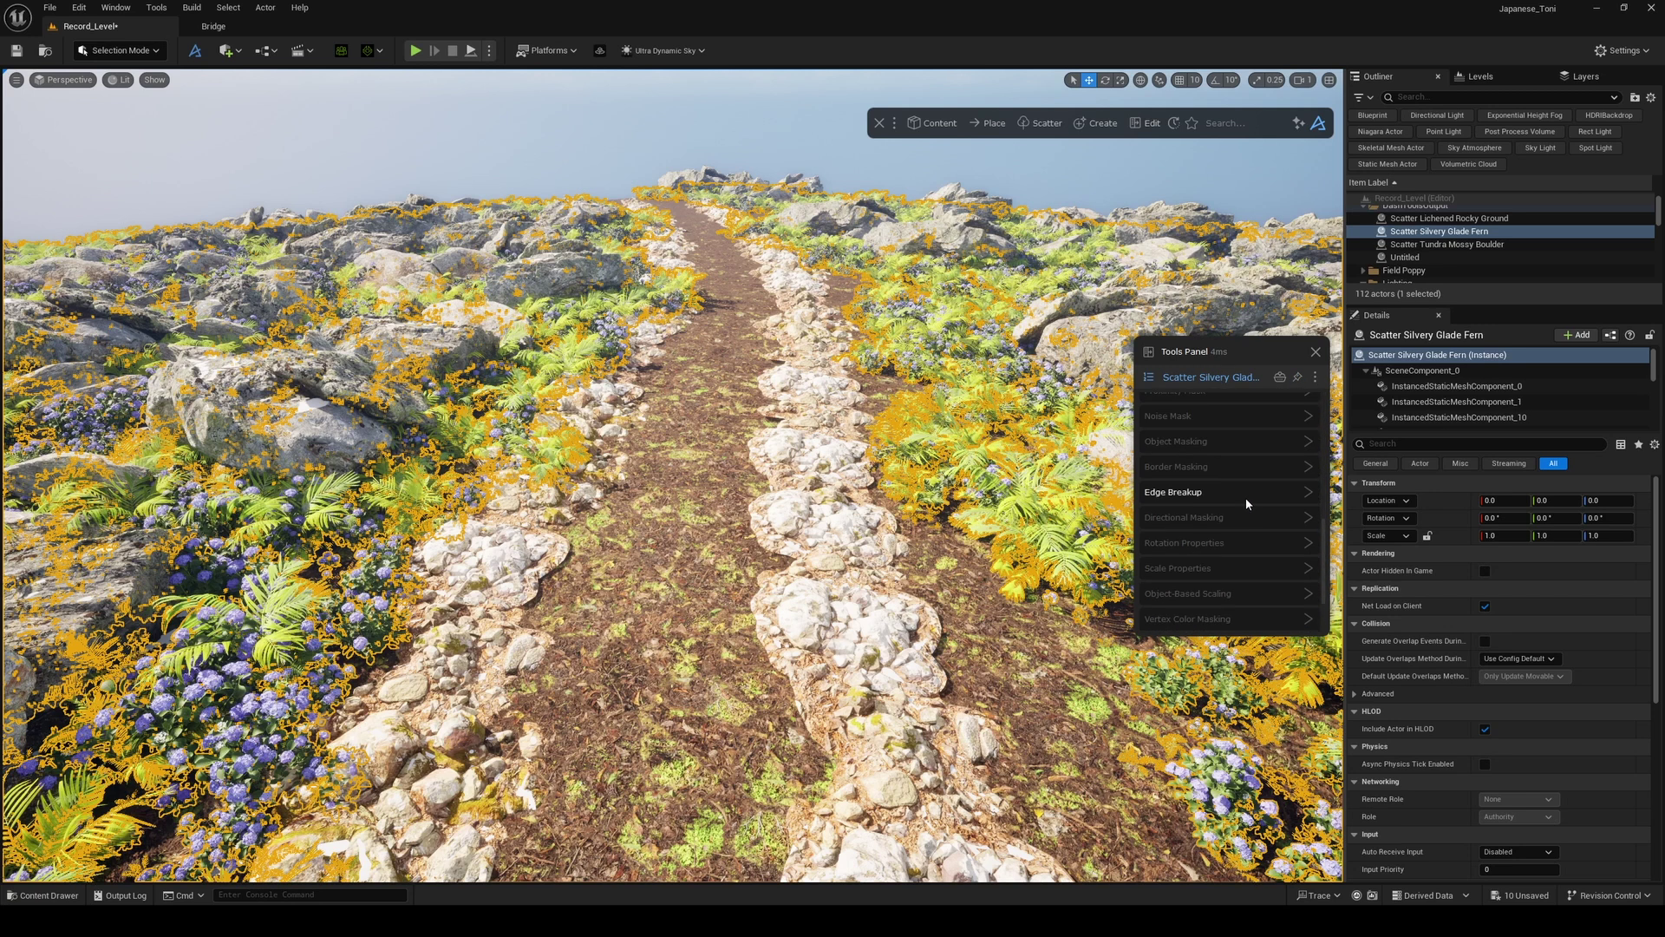
{"action": "left_click", "coordinate": [1252, 511]}
{"action": "scroll", "coordinate": [1252, 534], "scroll_direction": "down", "scroll_amount": 3}
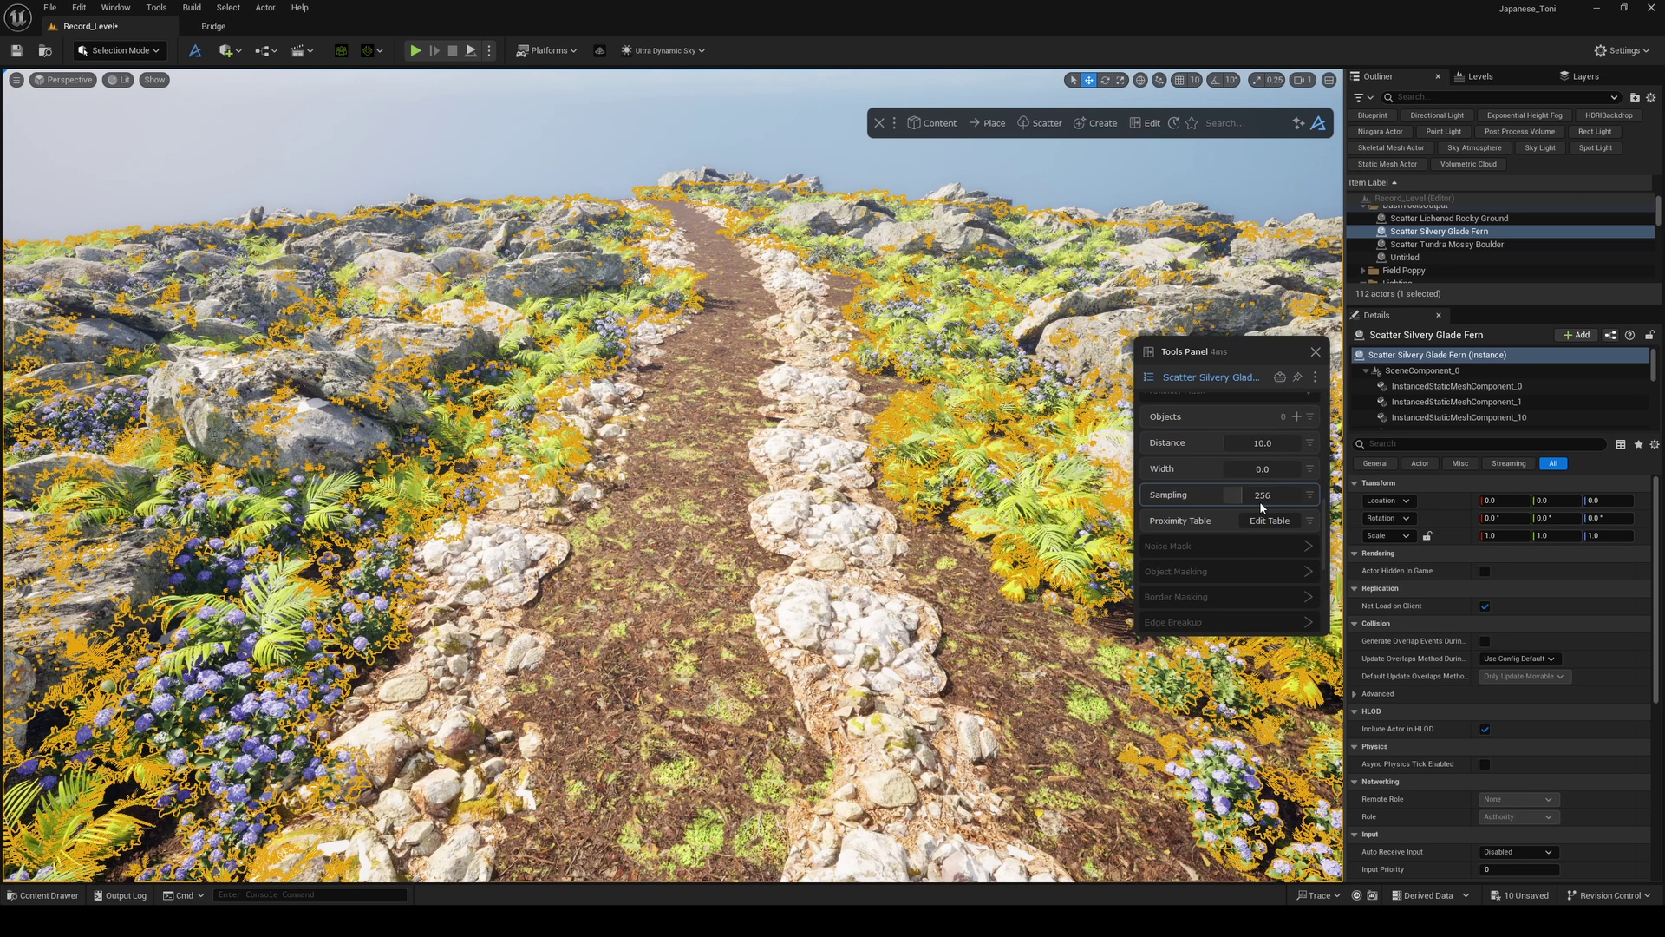
{"action": "left_click", "coordinate": [1261, 520]}
{"action": "left_click_drag", "start_coordinate": [847, 355], "coordinate": [1042, 232]}
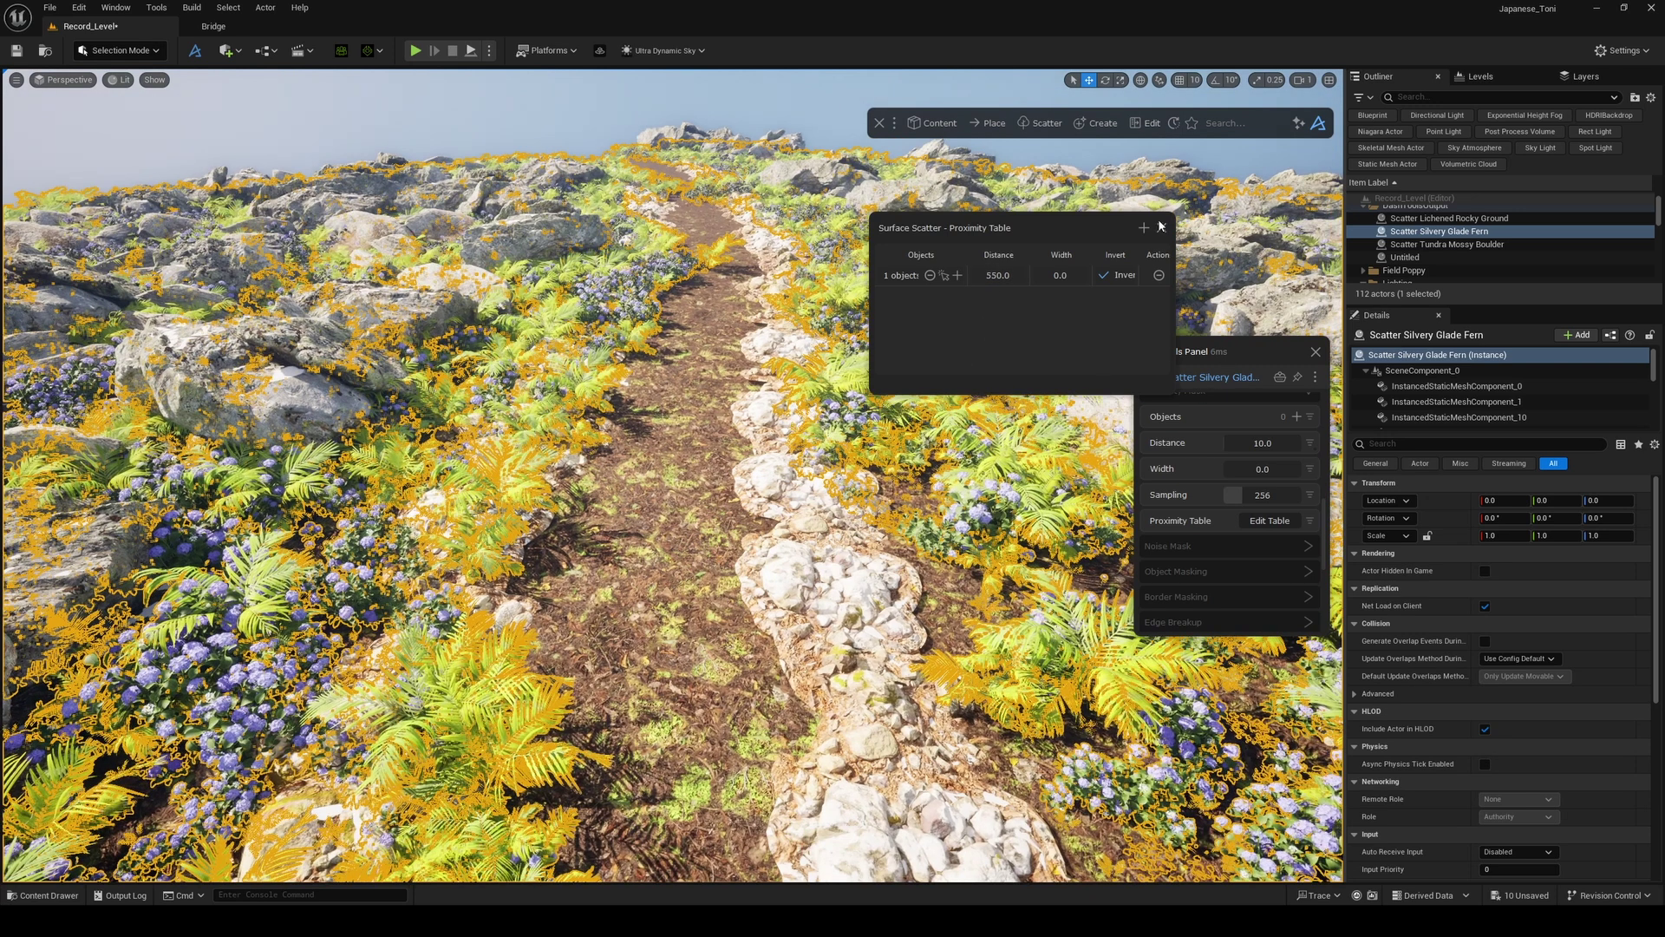
{"action": "left_click", "coordinate": [1162, 227]}
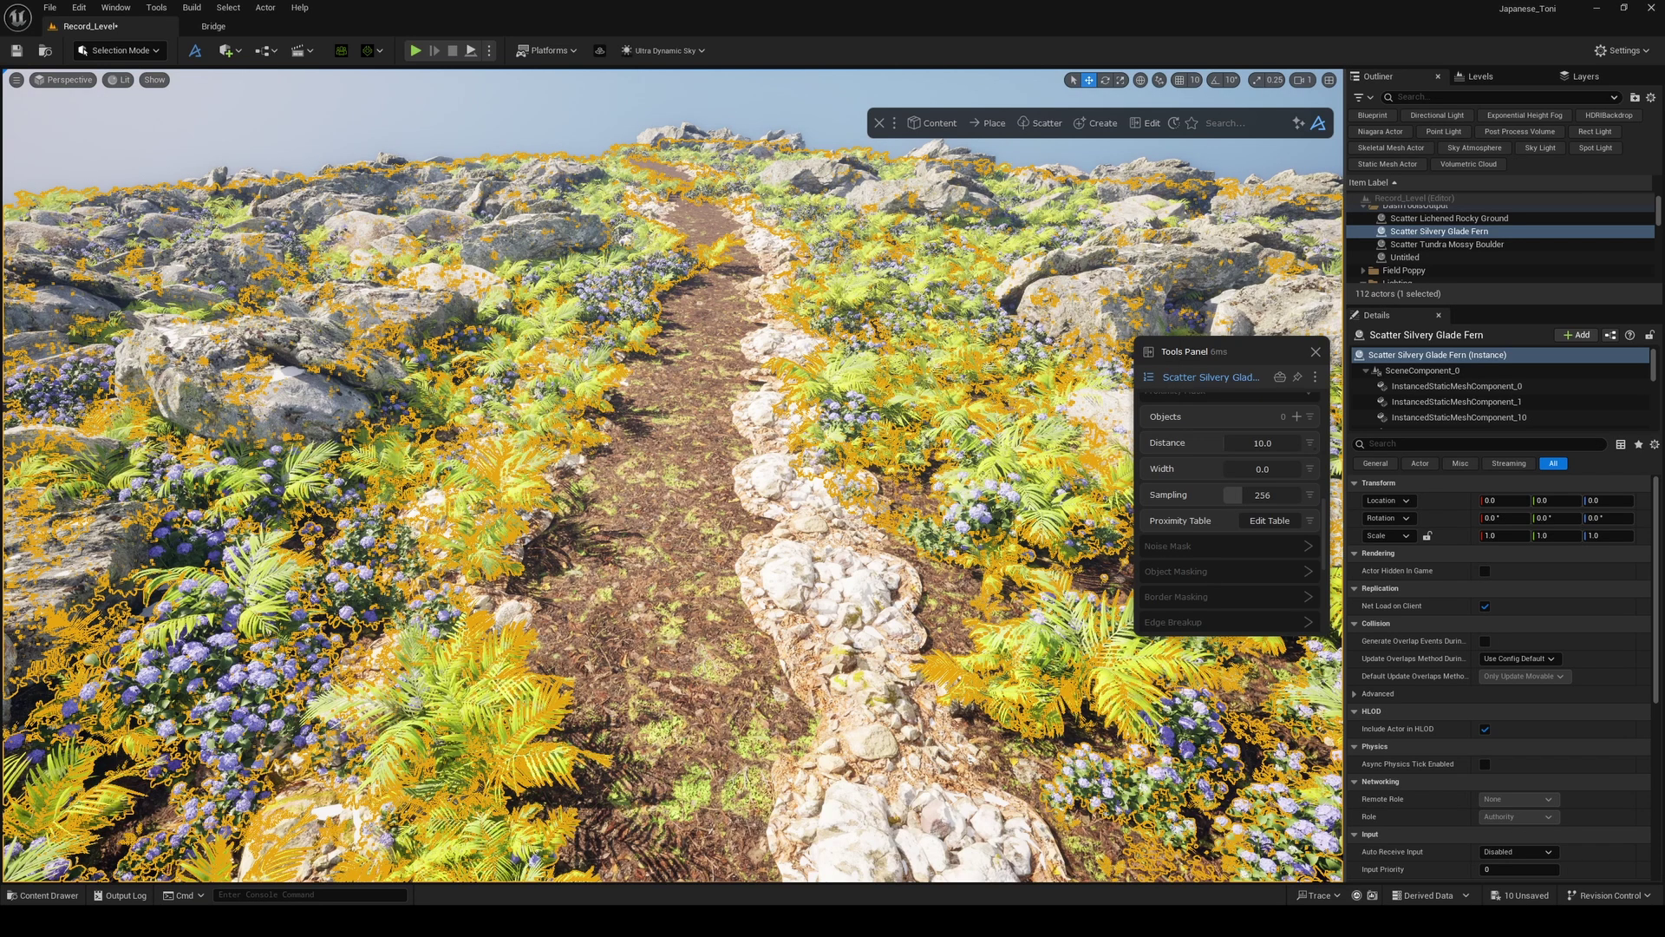
- Set the Tundra Mossy Boulder scatter's Proximity Mask Distance to 1200 to clear the path
{"action": "left_click", "coordinate": [1446, 244]}
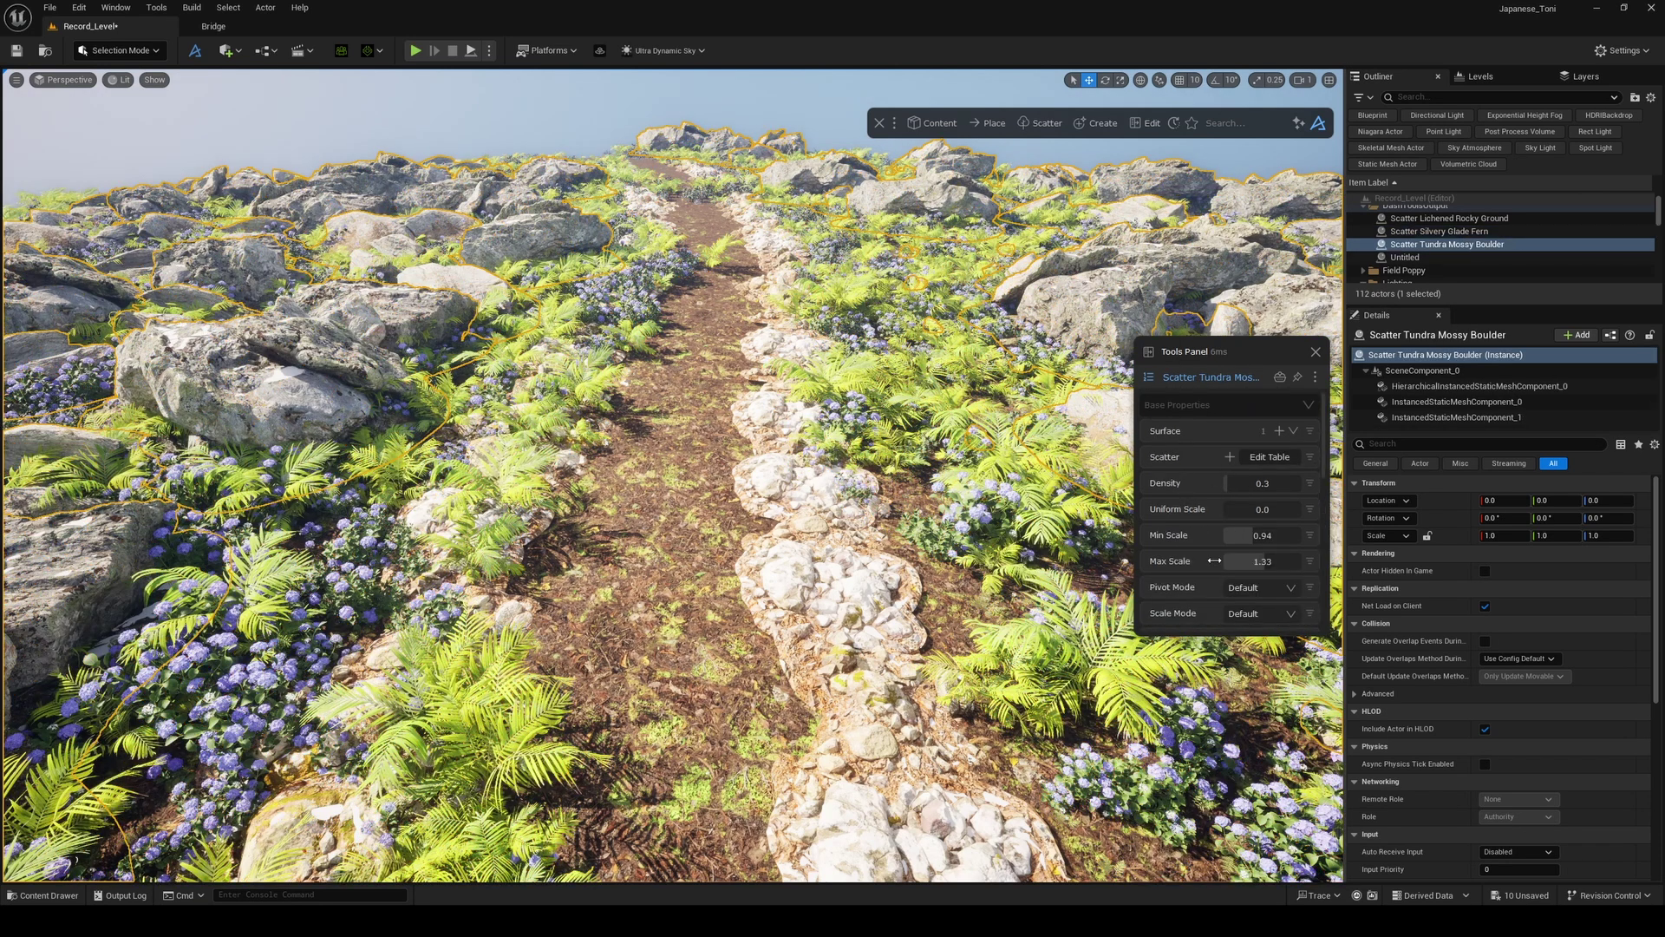
{"action": "scroll", "coordinate": [1214, 555], "scroll_direction": "down", "scroll_amount": 1}
{"action": "scroll", "coordinate": [1214, 550], "scroll_direction": "up", "scroll_amount": 1}
{"action": "scroll", "coordinate": [1221, 538], "scroll_direction": "down", "scroll_amount": 5}
{"action": "scroll", "coordinate": [1249, 459], "scroll_direction": "up", "scroll_amount": 2}
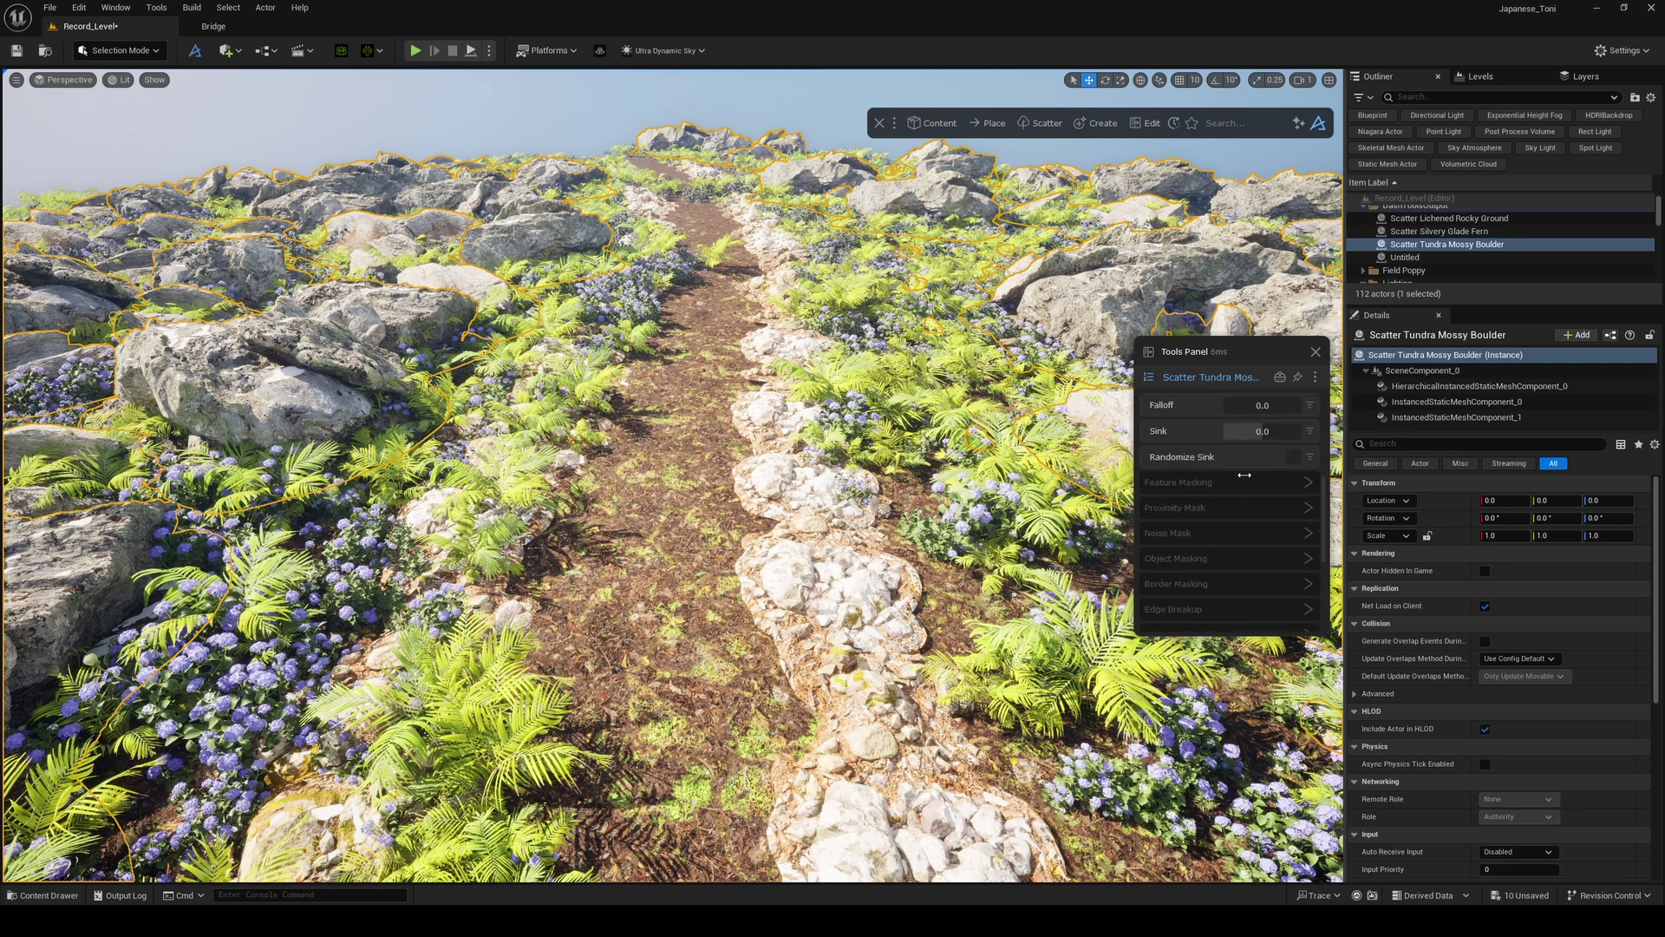
{"action": "left_click", "coordinate": [1238, 507]}
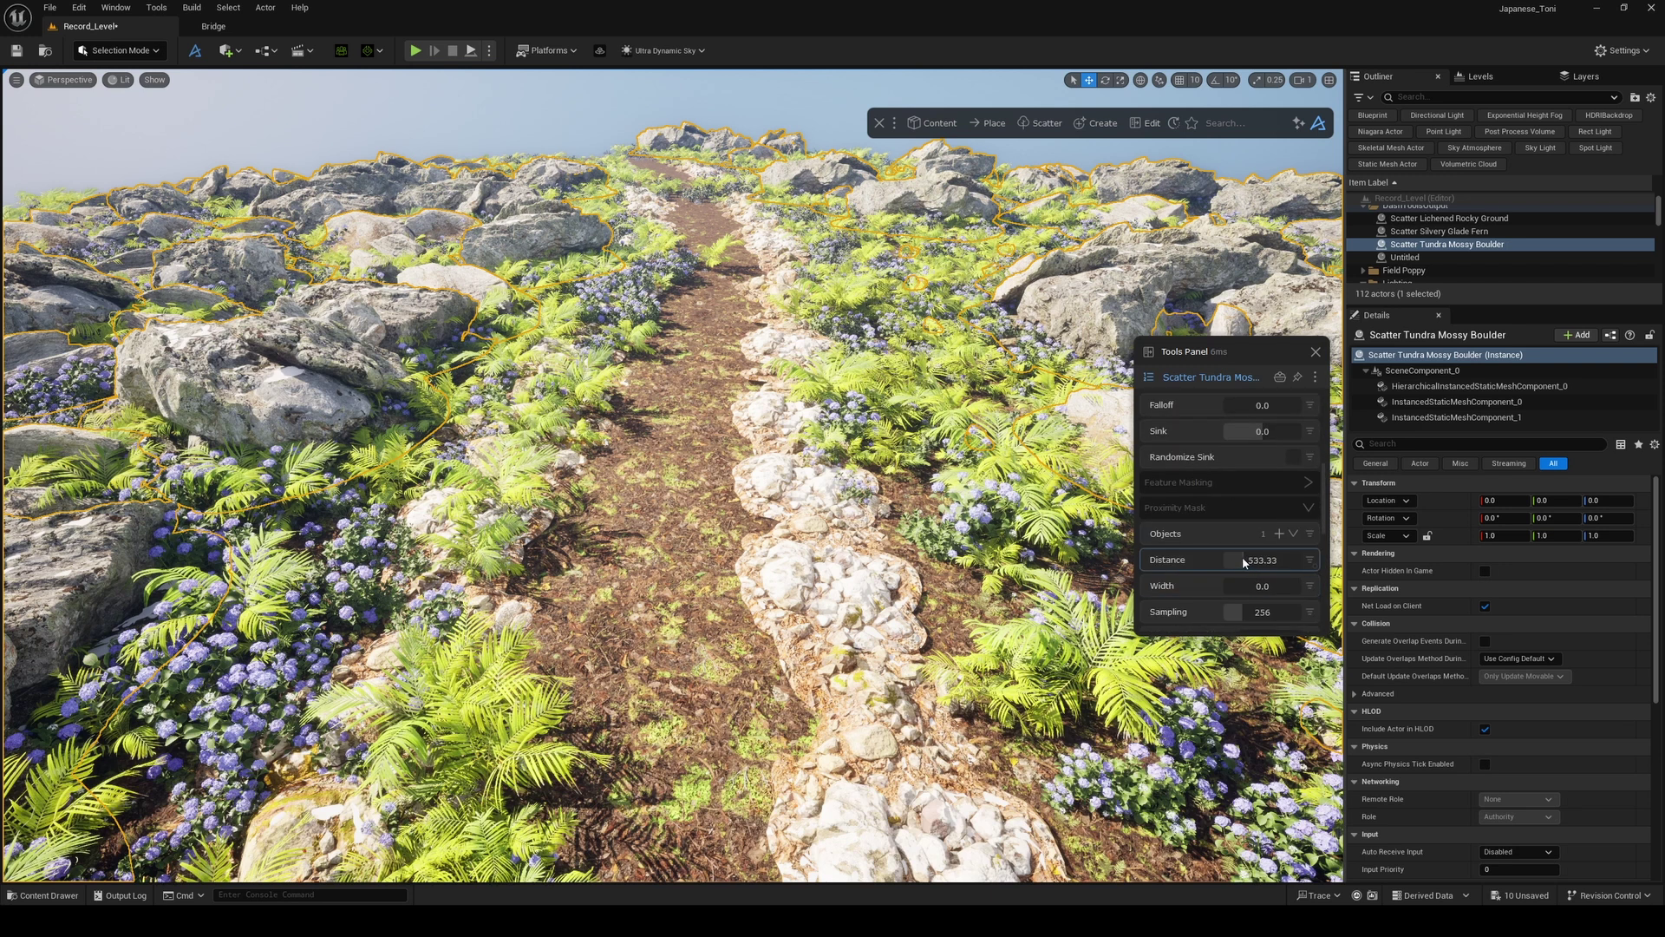
{"action": "left_click_drag", "start_coordinate": [1247, 559], "coordinate": [1269, 569]}
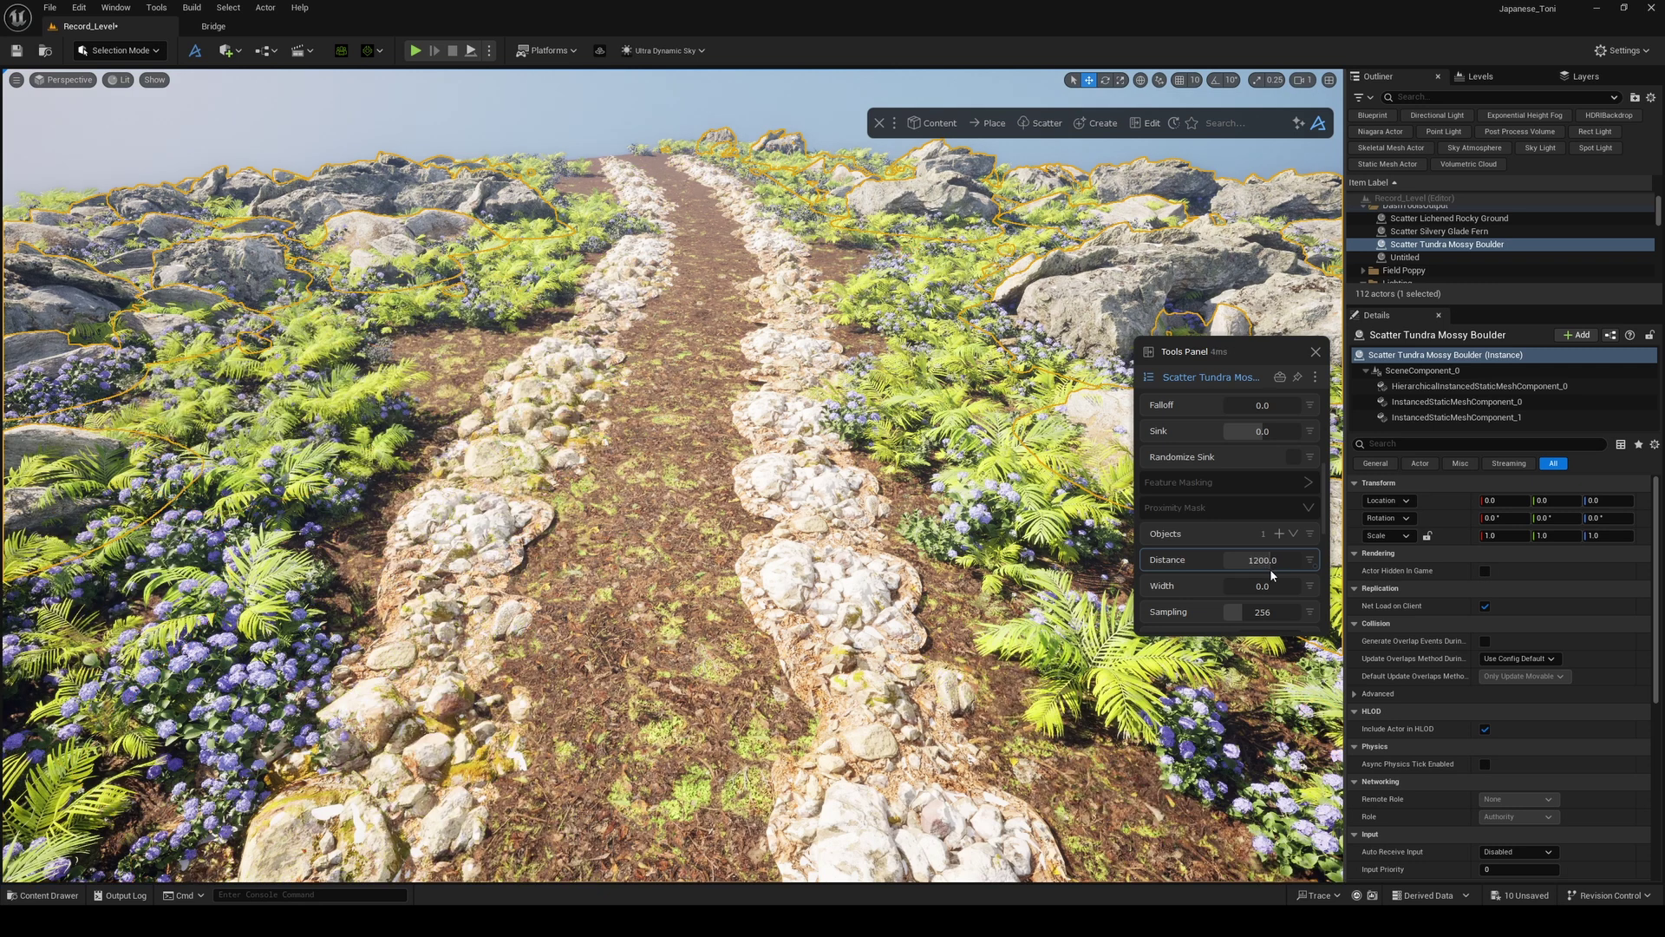
- Set the boulder scatter's Proximity Mask Width to about 2333.33
{"action": "right_click_drag", "start_coordinate": [823, 473], "coordinate": [824, 520]}
{"action": "key", "text": "s"}
{"action": "scroll", "coordinate": [824, 473], "scroll_direction": "up", "scroll_amount": 5}
{"action": "left_click_drag", "start_coordinate": [1236, 583], "coordinate": [1345, 607]}
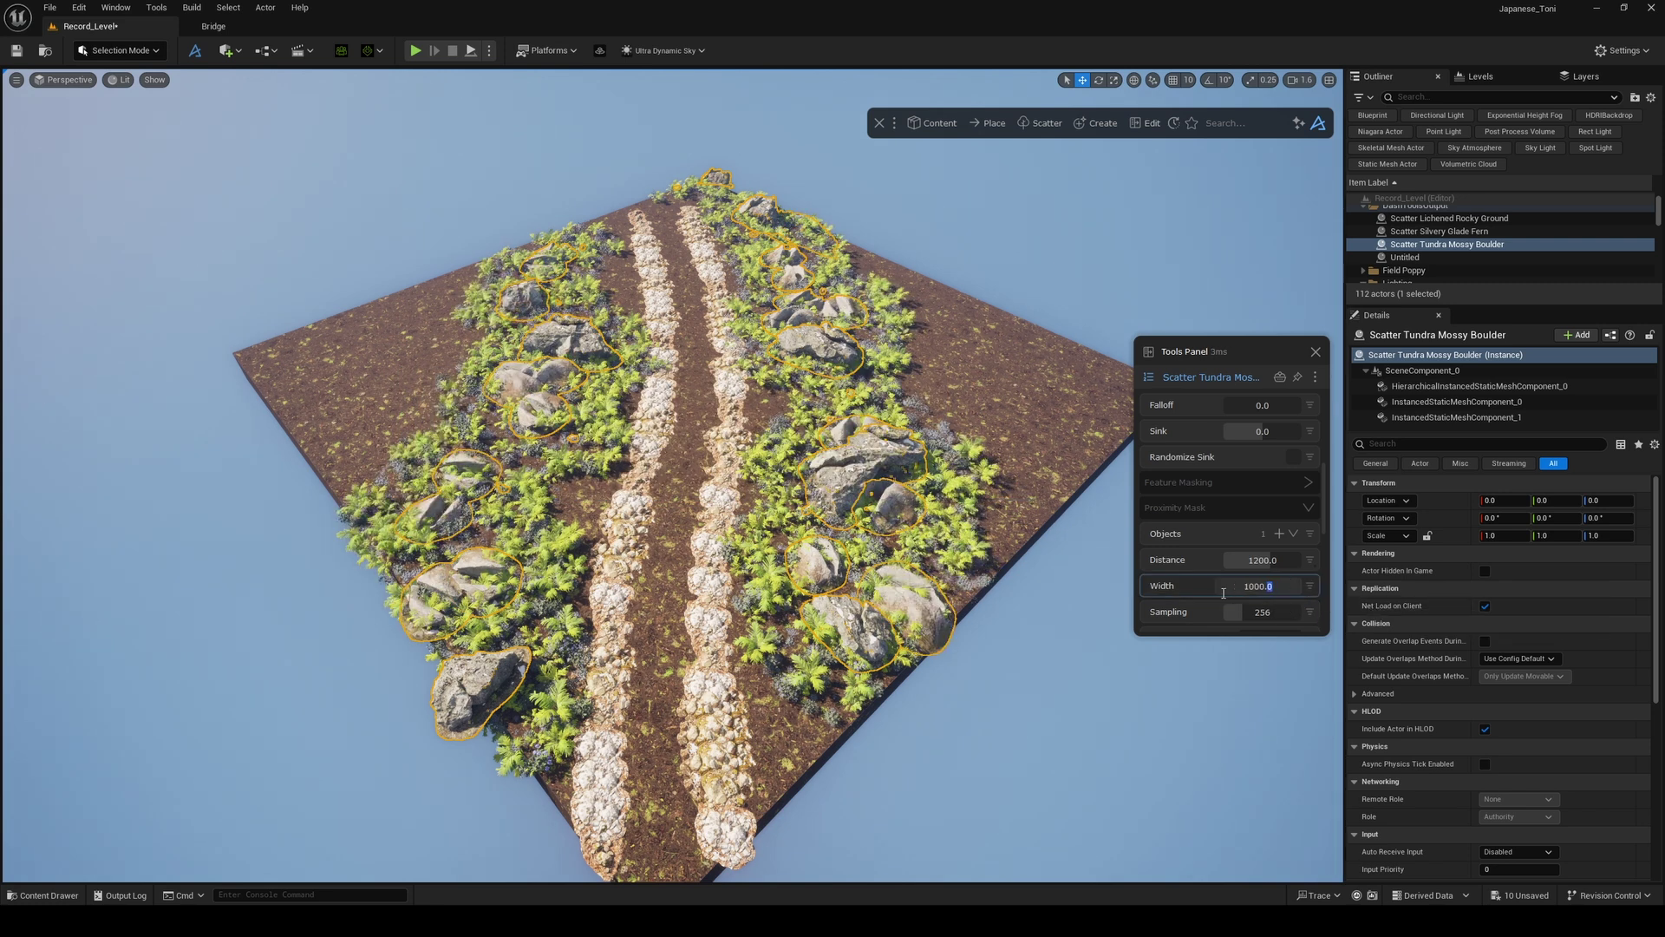
{"action": "key", "text": "Return"}
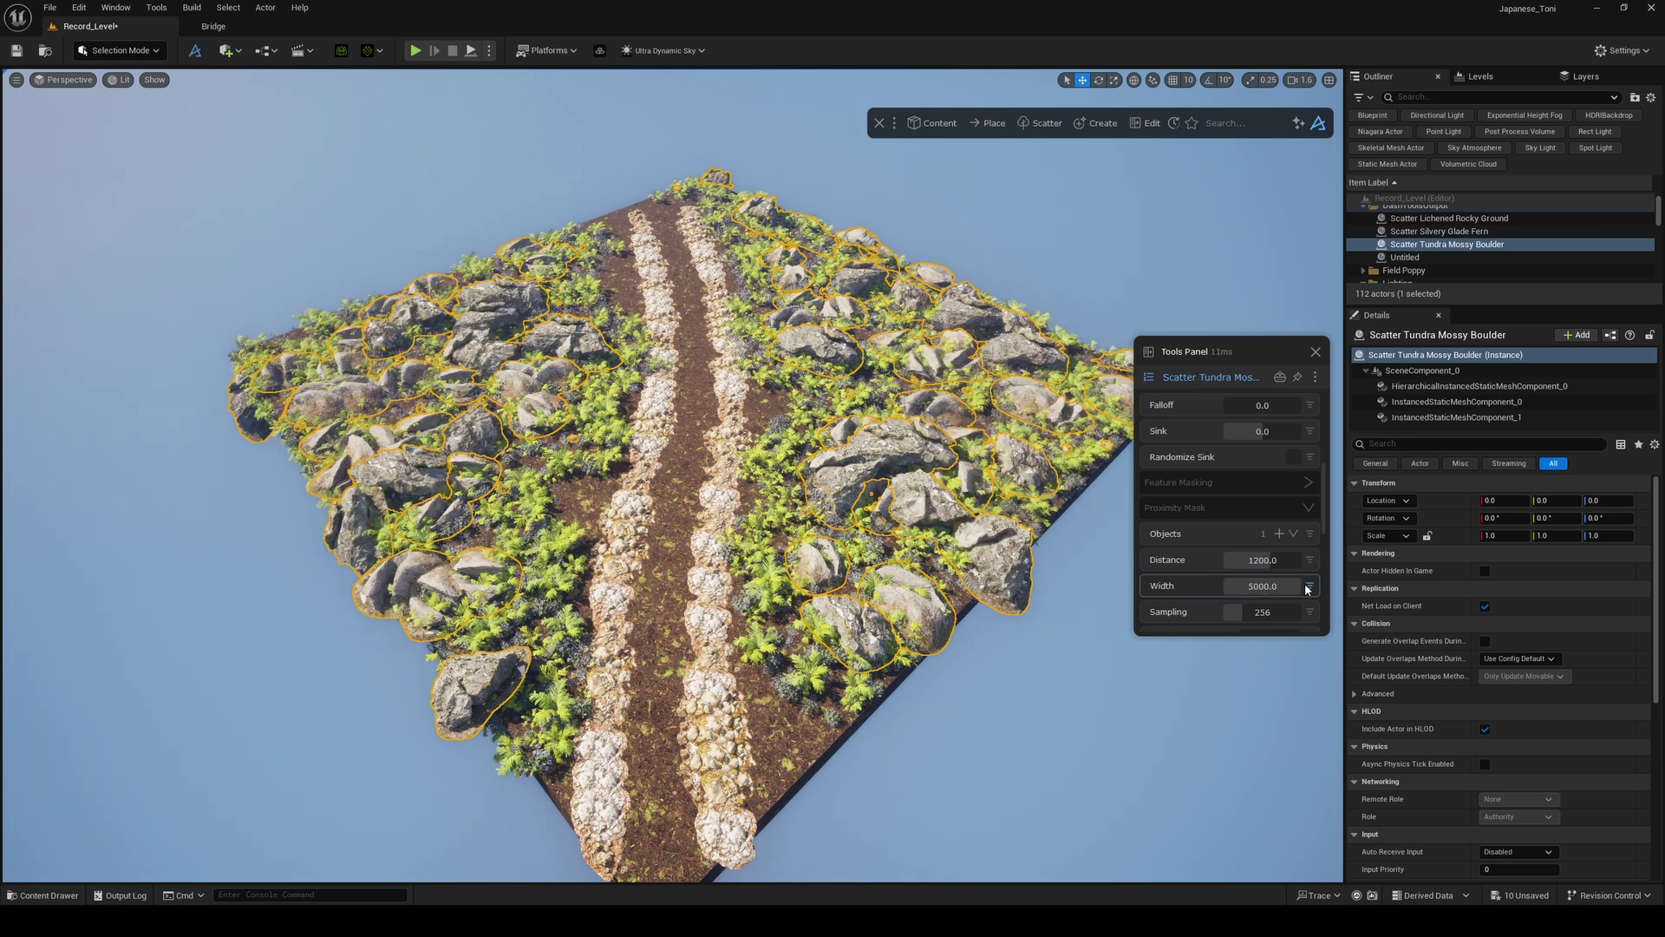
{"action": "mouse_move", "coordinate": [1288, 587]}
{"action": "left_mouse_down"}
{"action": "mouse_move", "coordinate": [1209, 581]}
{"action": "mouse_move", "coordinate": [1255, 586]}
{"action": "left_mouse_up"}
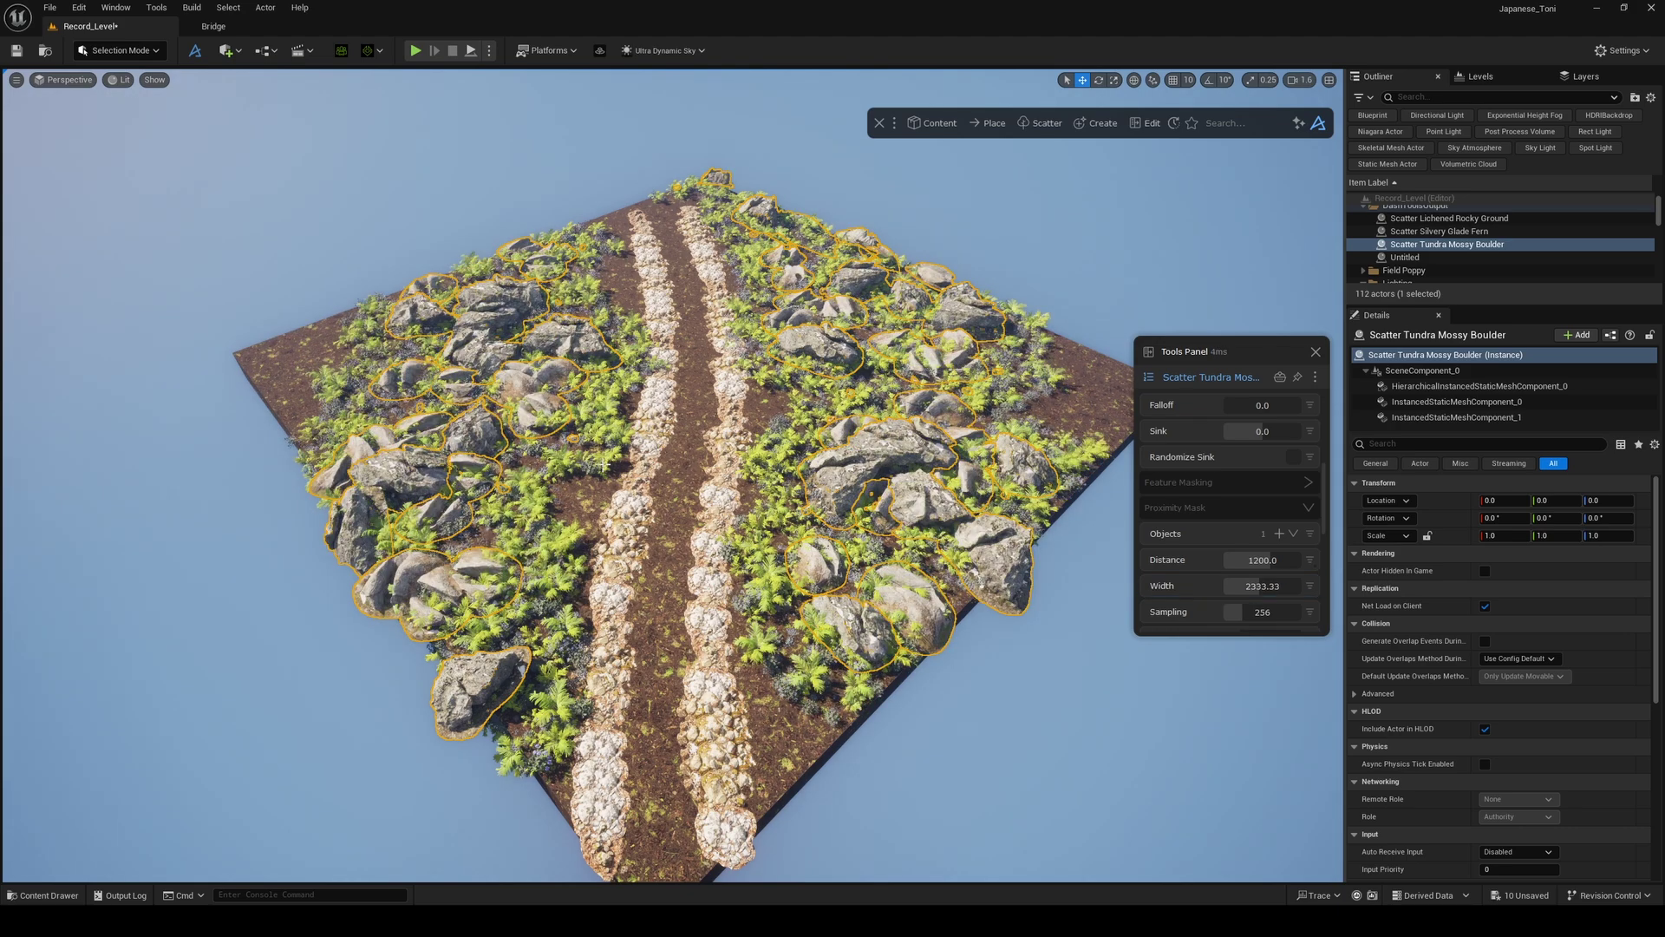
- Select the path rock scatter, search the Quixel library for "plants", and scatter three plant assets on the selection
{"action": "key", "text": "w"}
{"action": "right_click_drag", "start_coordinate": [604, 466], "coordinate": [657, 455]}
{"action": "scroll", "coordinate": [646, 456], "scroll_direction": "down", "scroll_amount": 5}
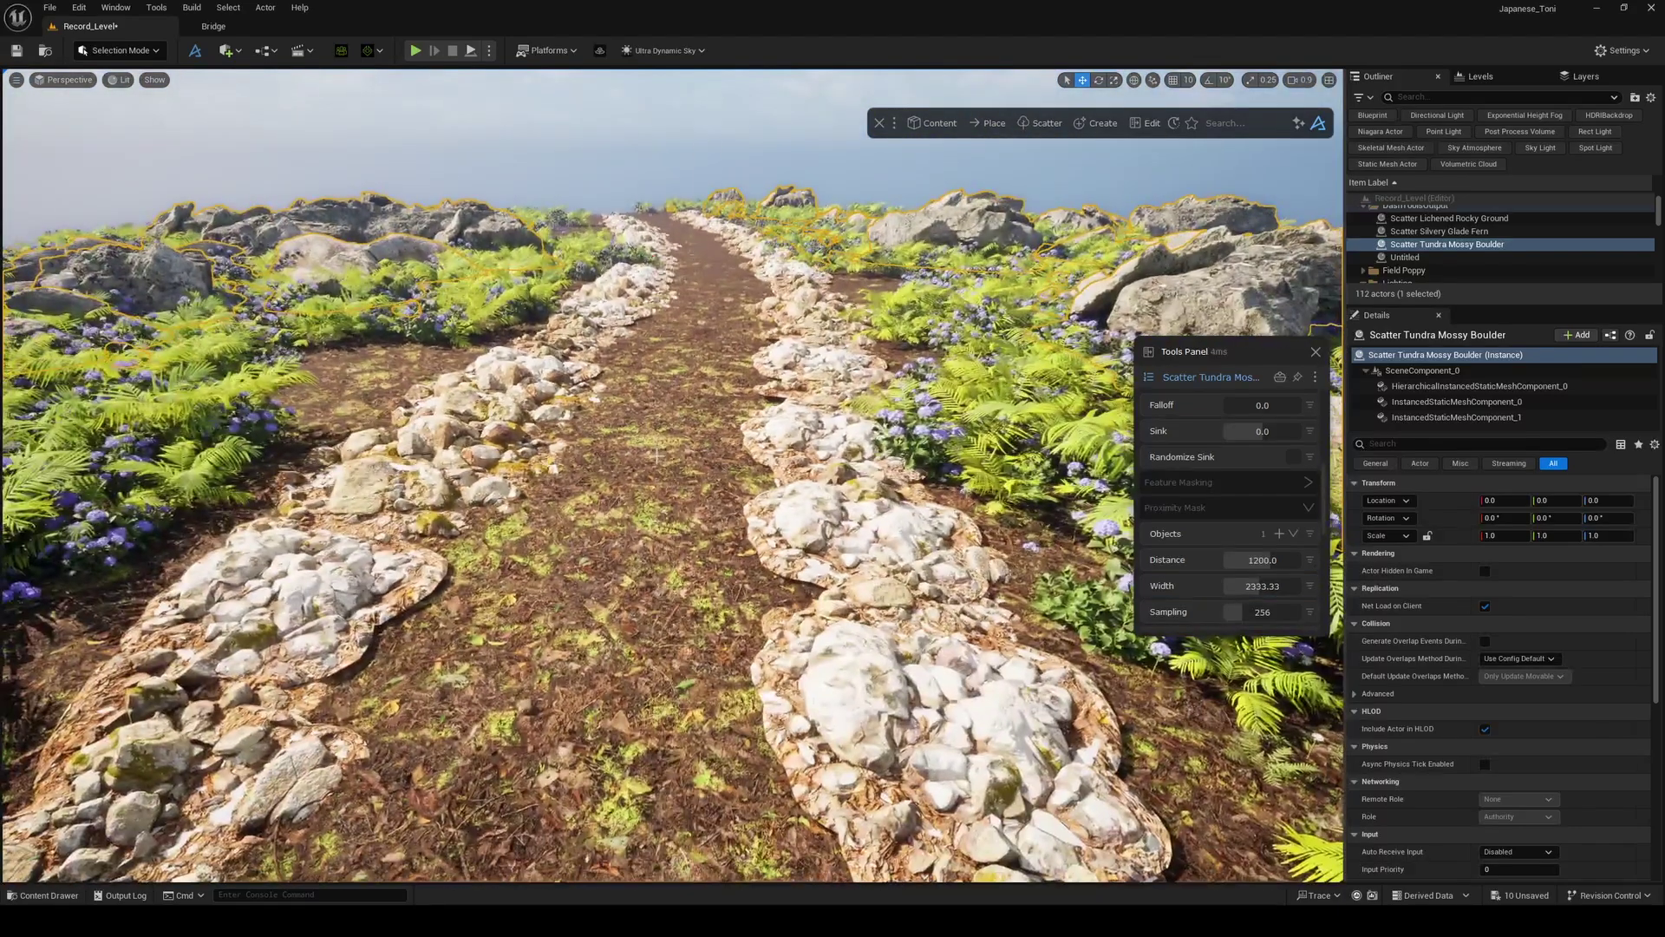
{"action": "left_click", "coordinate": [902, 434]}
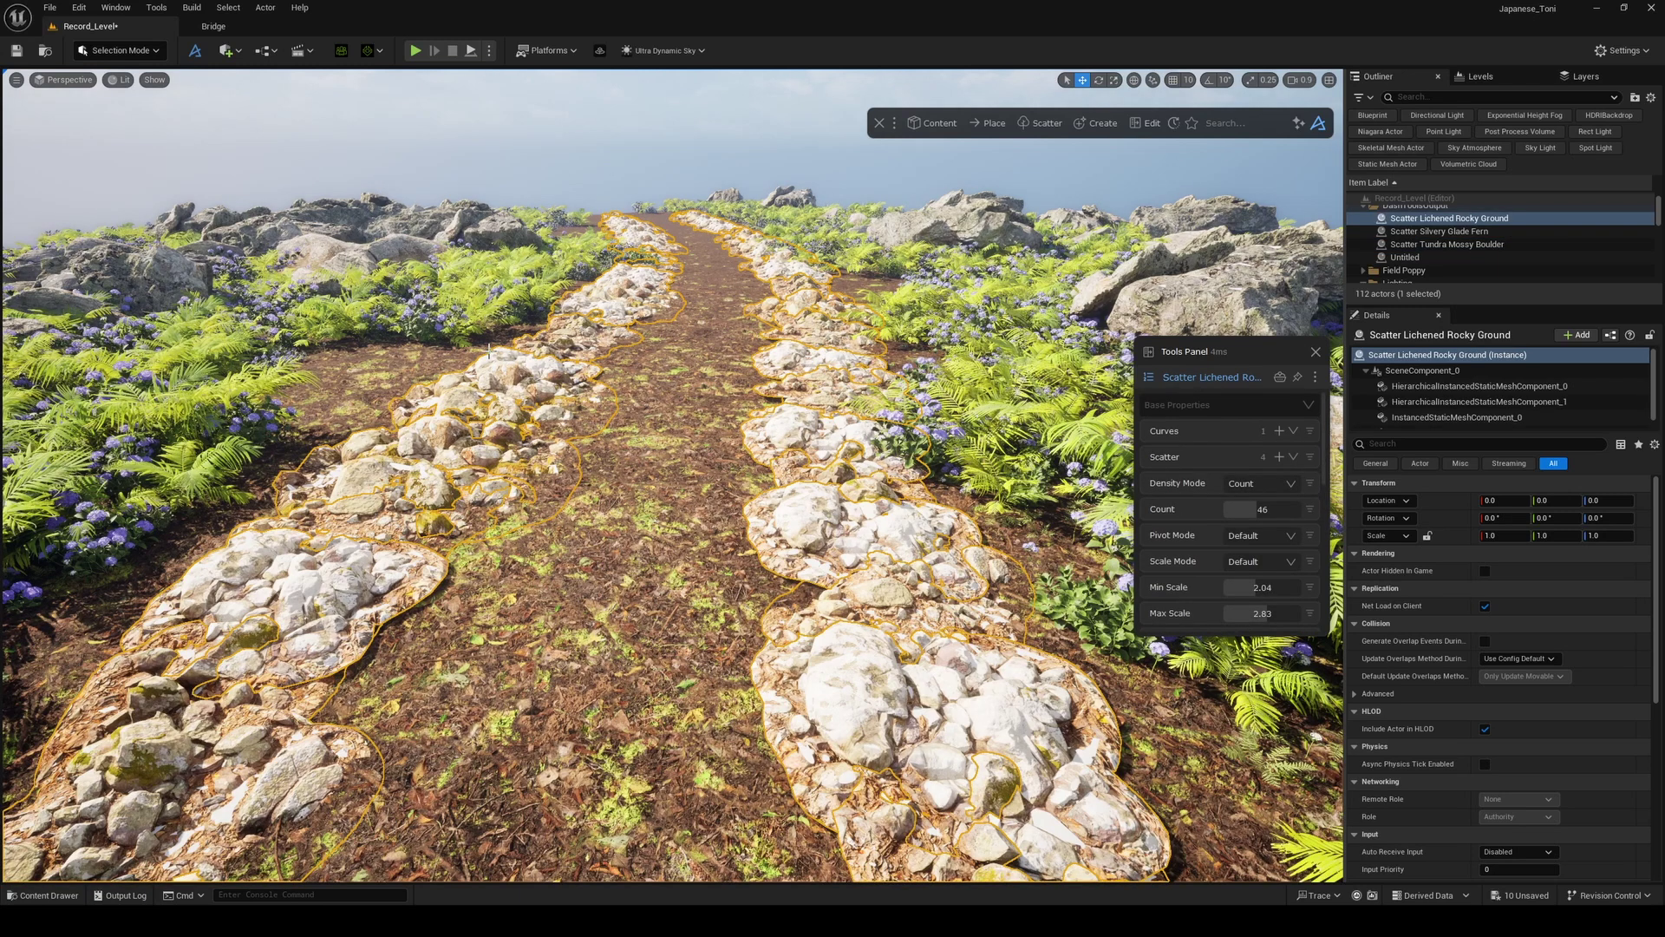
{"action": "left_click", "coordinate": [932, 123]}
{"action": "left_click", "coordinate": [910, 183]}
{"action": "left_click", "coordinate": [178, 197]}
{"action": "type", "text": "plan"}
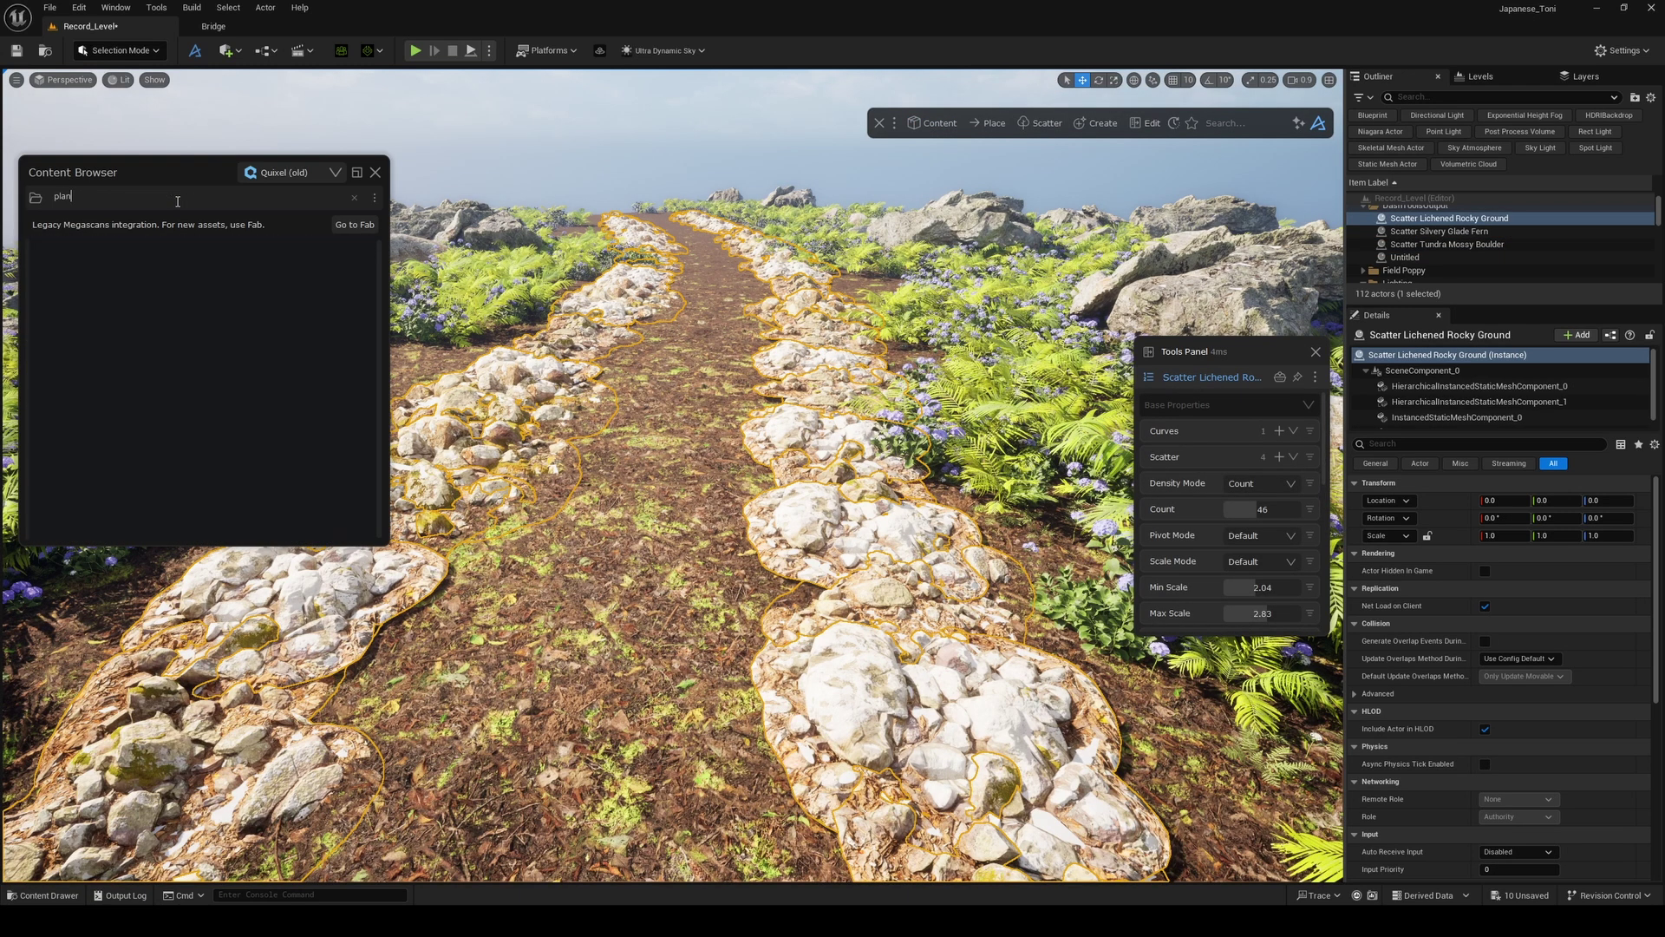
{"action": "type", "text": "ts"}
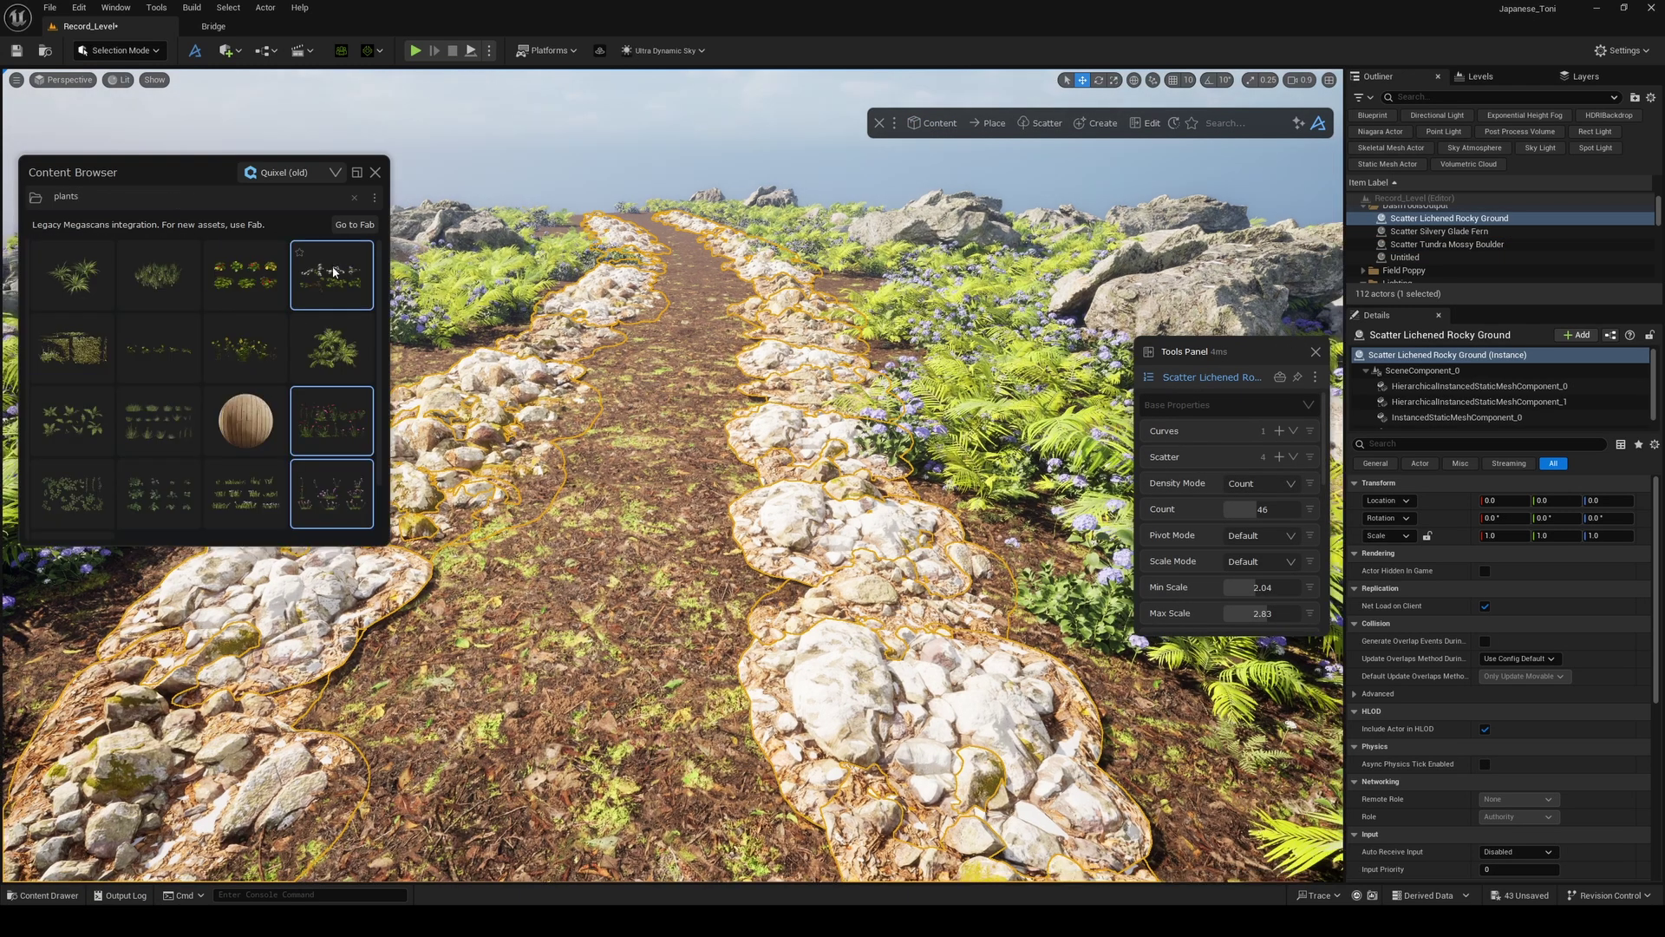
{"action": "left_click_drag", "start_coordinate": [338, 273], "coordinate": [726, 529]}
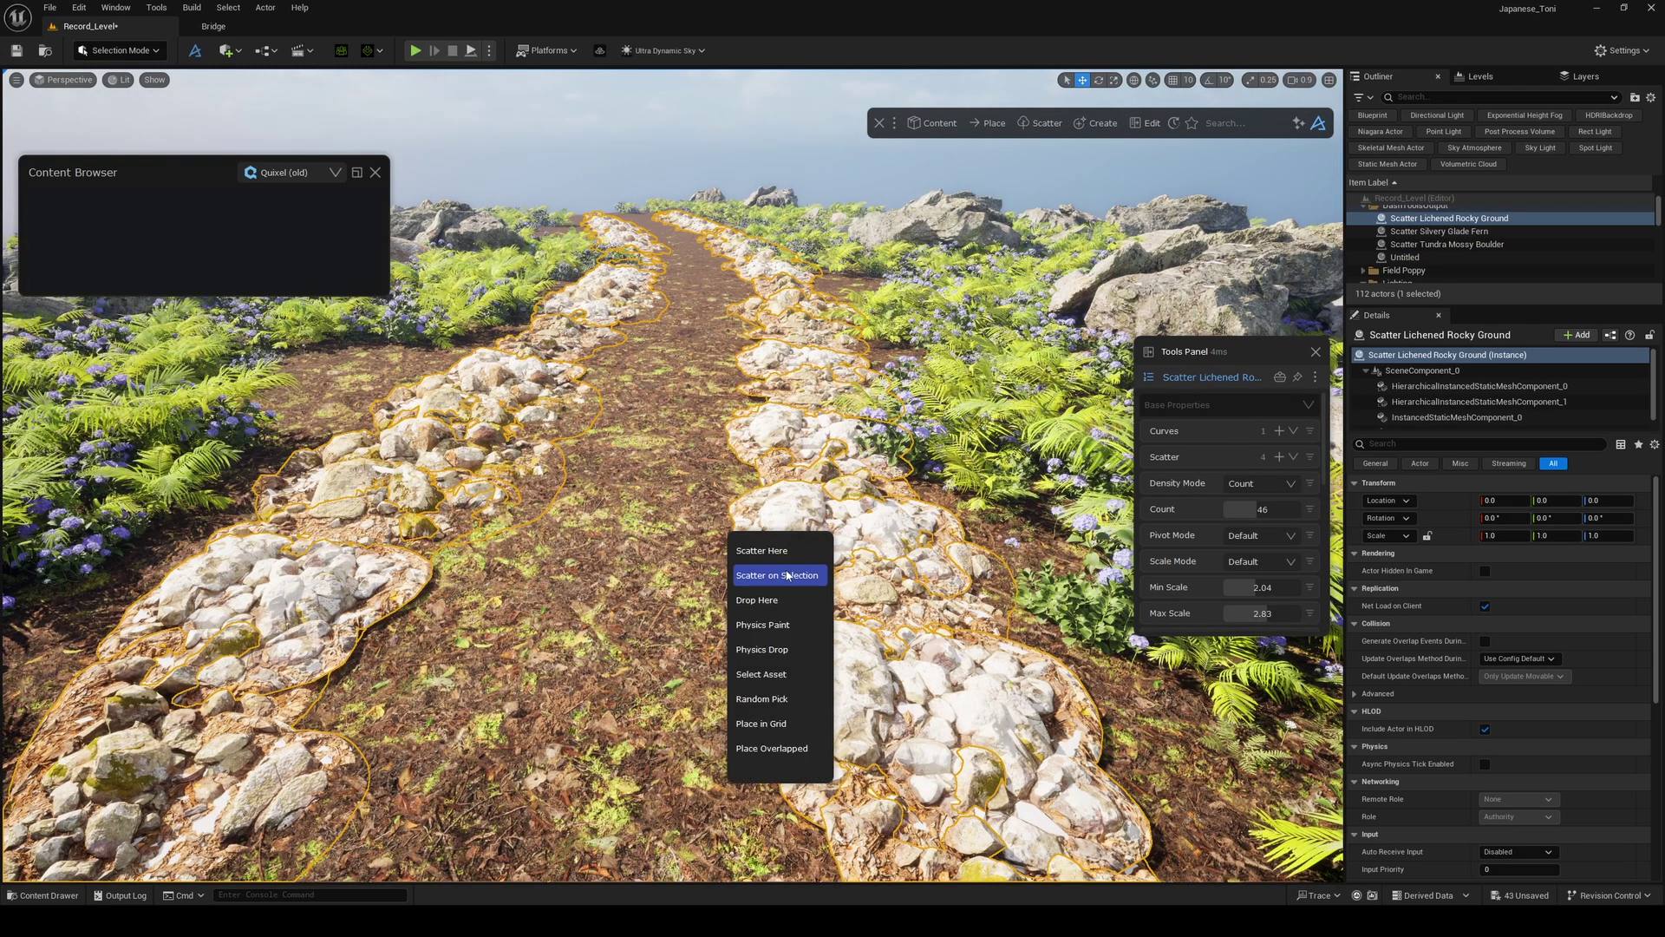
{"action": "left_click", "coordinate": [785, 575]}
- Set the new plant scatter's Density to about 19.17, Min Scale to 0.92 and Max Scale to 1.79
{"action": "right_click_drag", "start_coordinate": [673, 554], "coordinate": [586, 527]}
{"action": "left_click_drag", "start_coordinate": [1301, 481], "coordinate": [1279, 564]}
{"action": "type", "text": "50"}
{"action": "key", "text": "Return"}
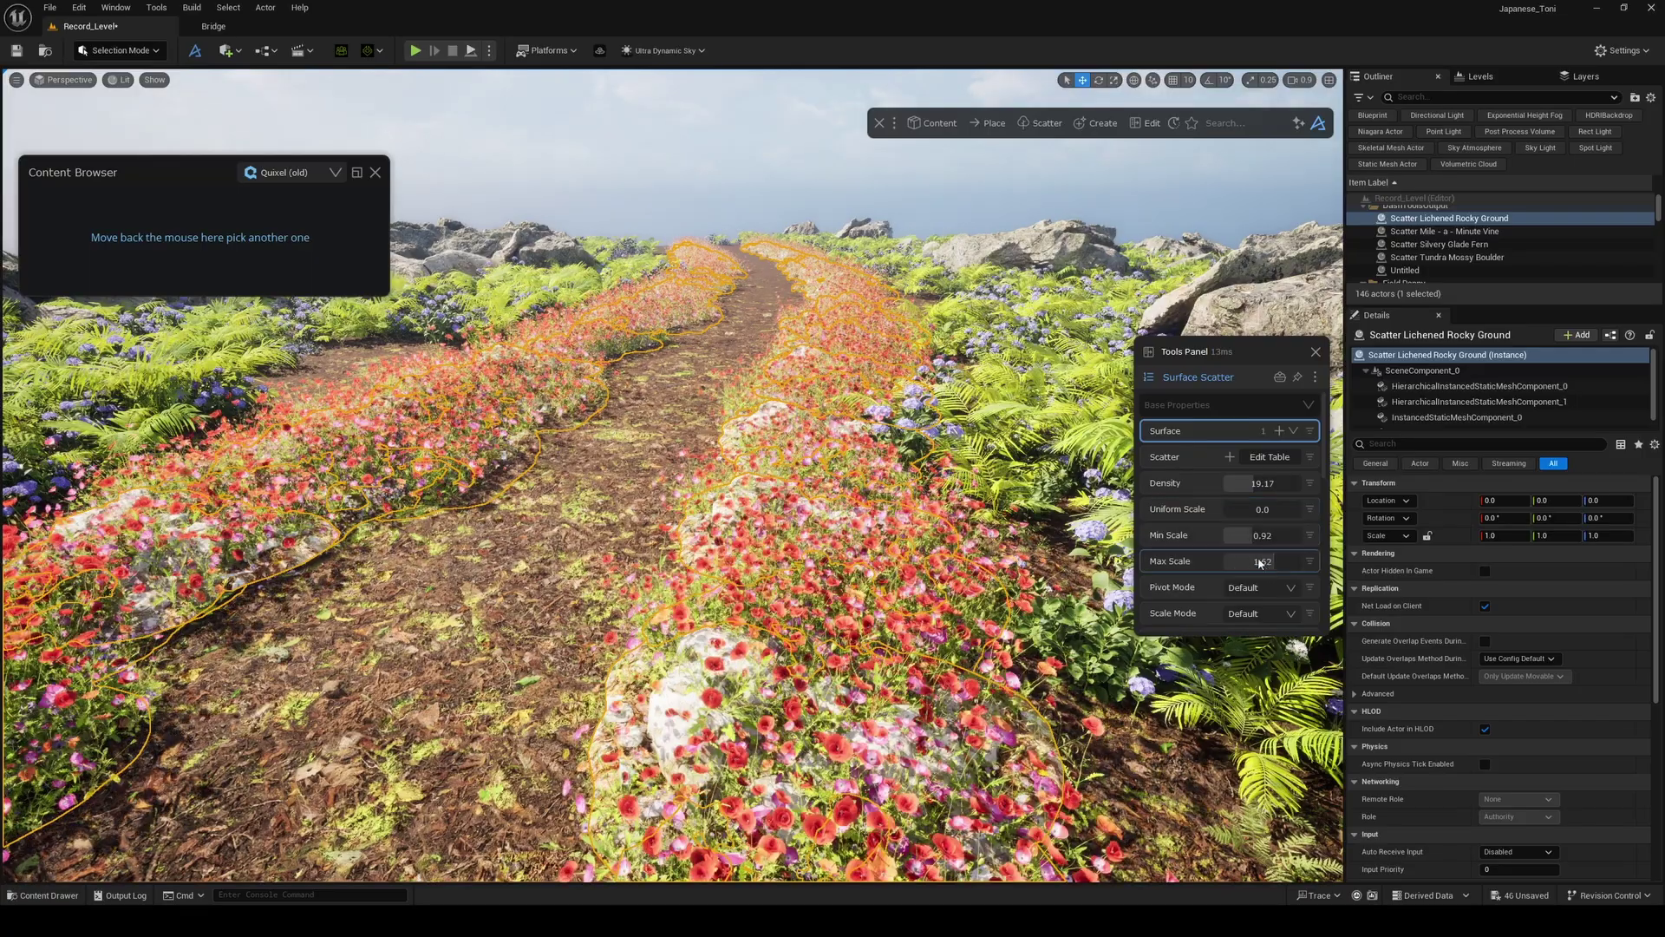
{"action": "right_click_drag", "start_coordinate": [1023, 537], "coordinate": [1041, 499]}
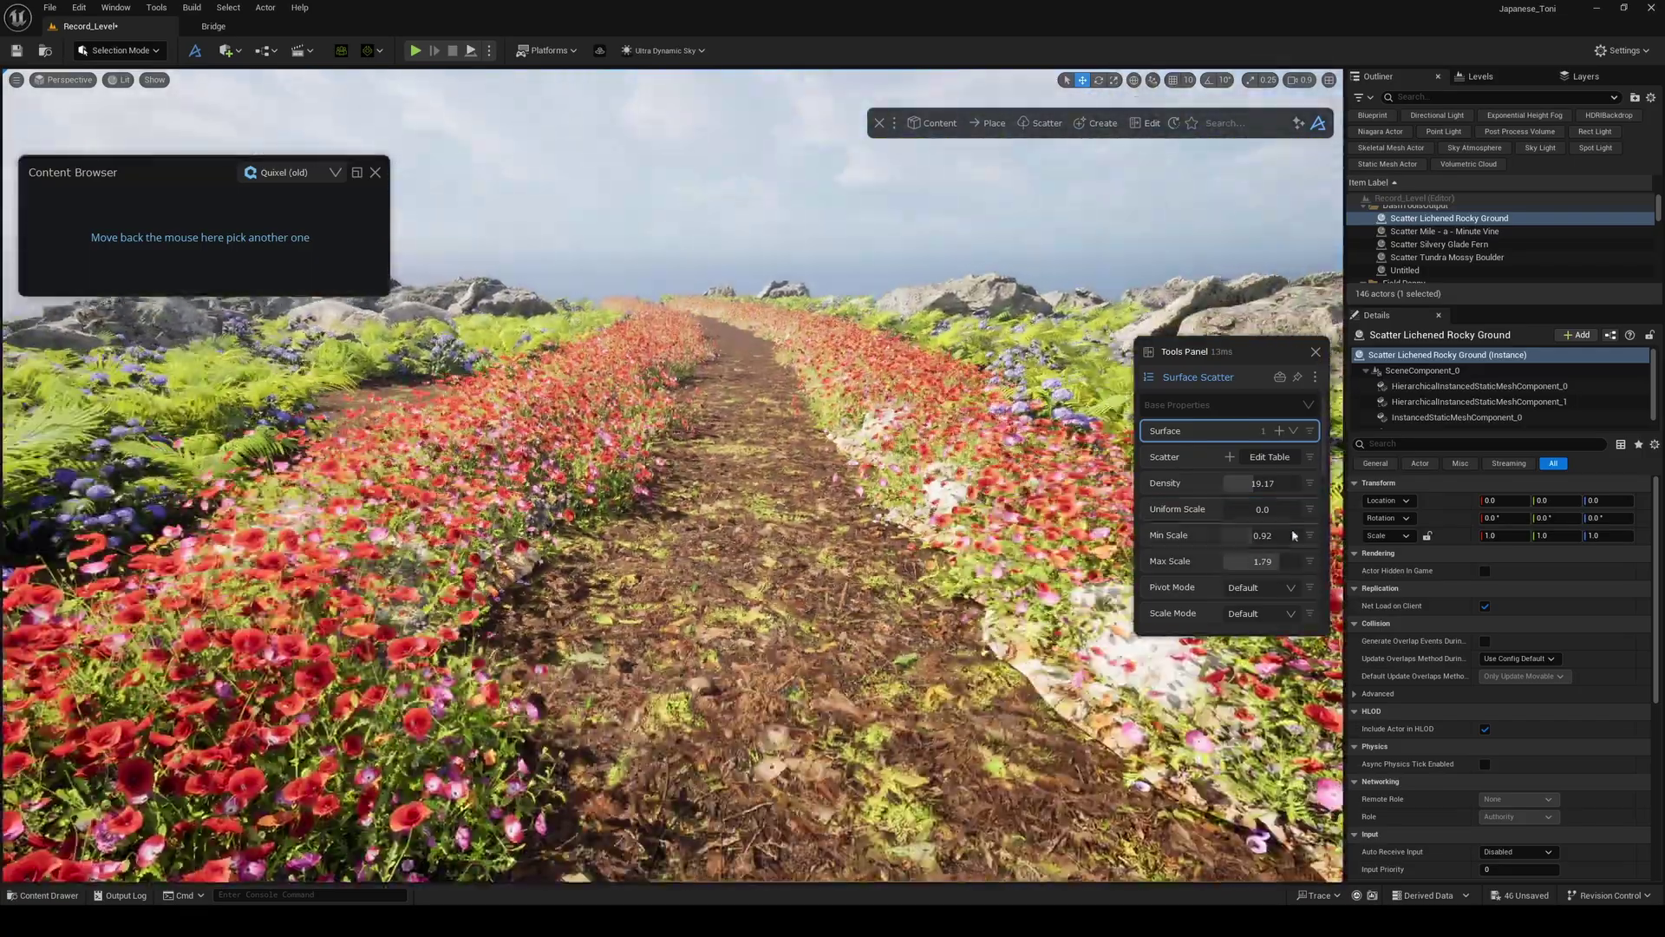
- Lower the flowering plant scatter's Density slightly, then scatter the Japanese Shrine Stone Floor from Quixel on the selected path curve
{"action": "left_click_drag", "start_coordinate": [1252, 485], "coordinate": [1241, 487]}
{"action": "scroll", "coordinate": [1242, 533], "scroll_direction": "down", "scroll_amount": 5}
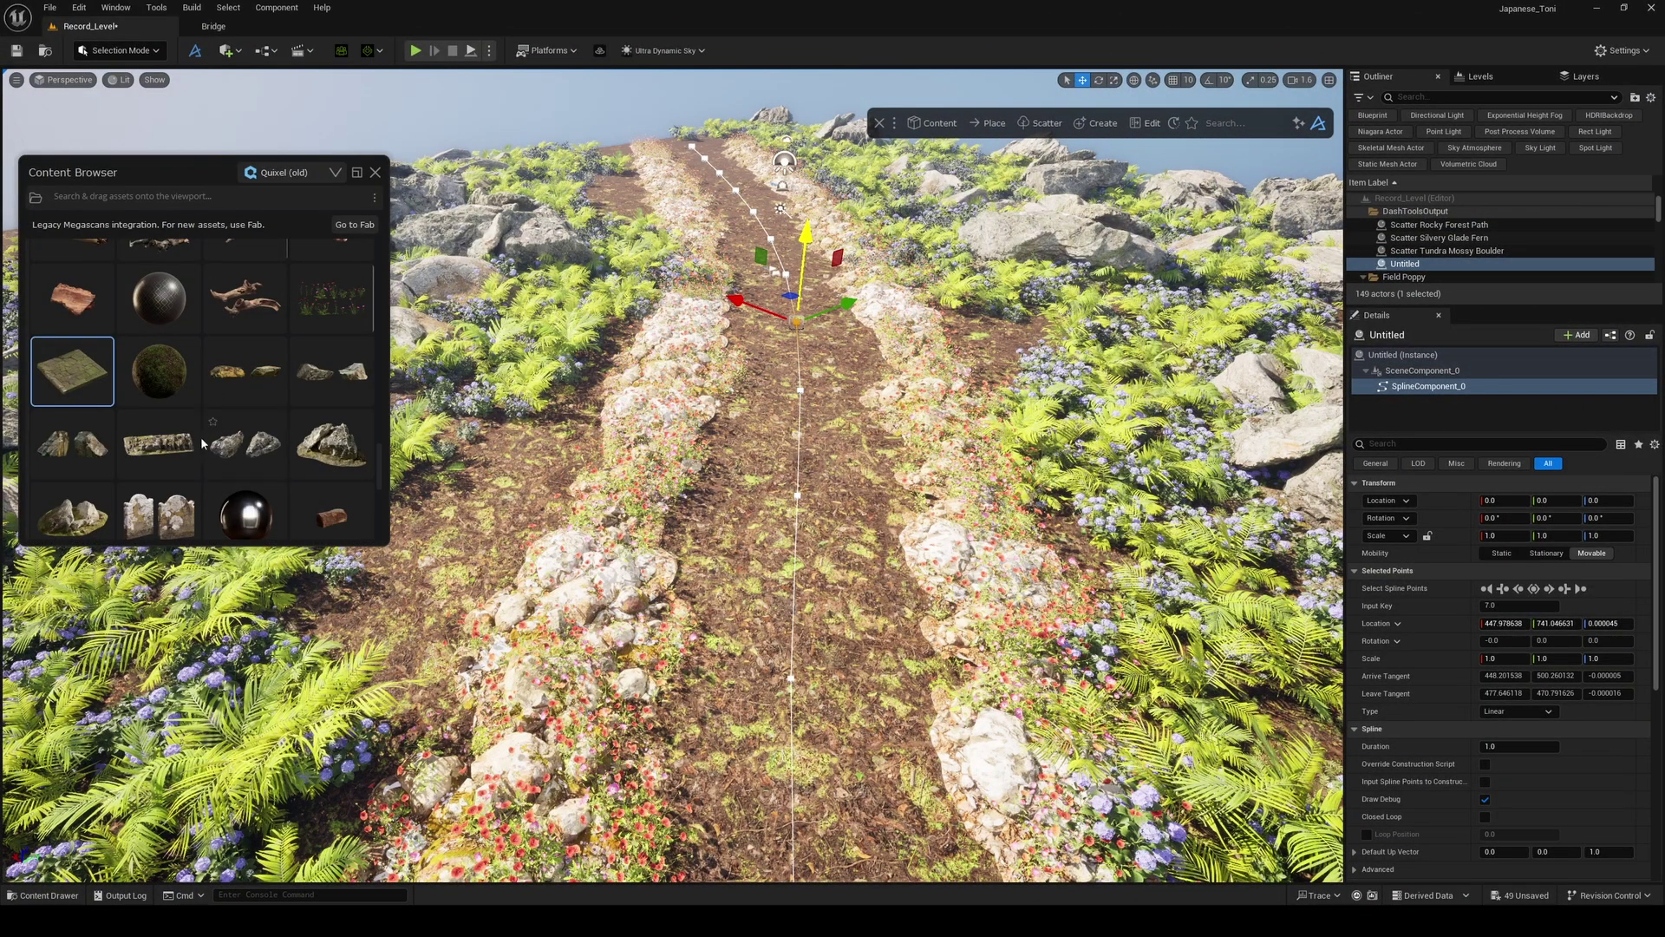
{"action": "scroll", "coordinate": [200, 435], "scroll_direction": "down", "scroll_amount": 5}
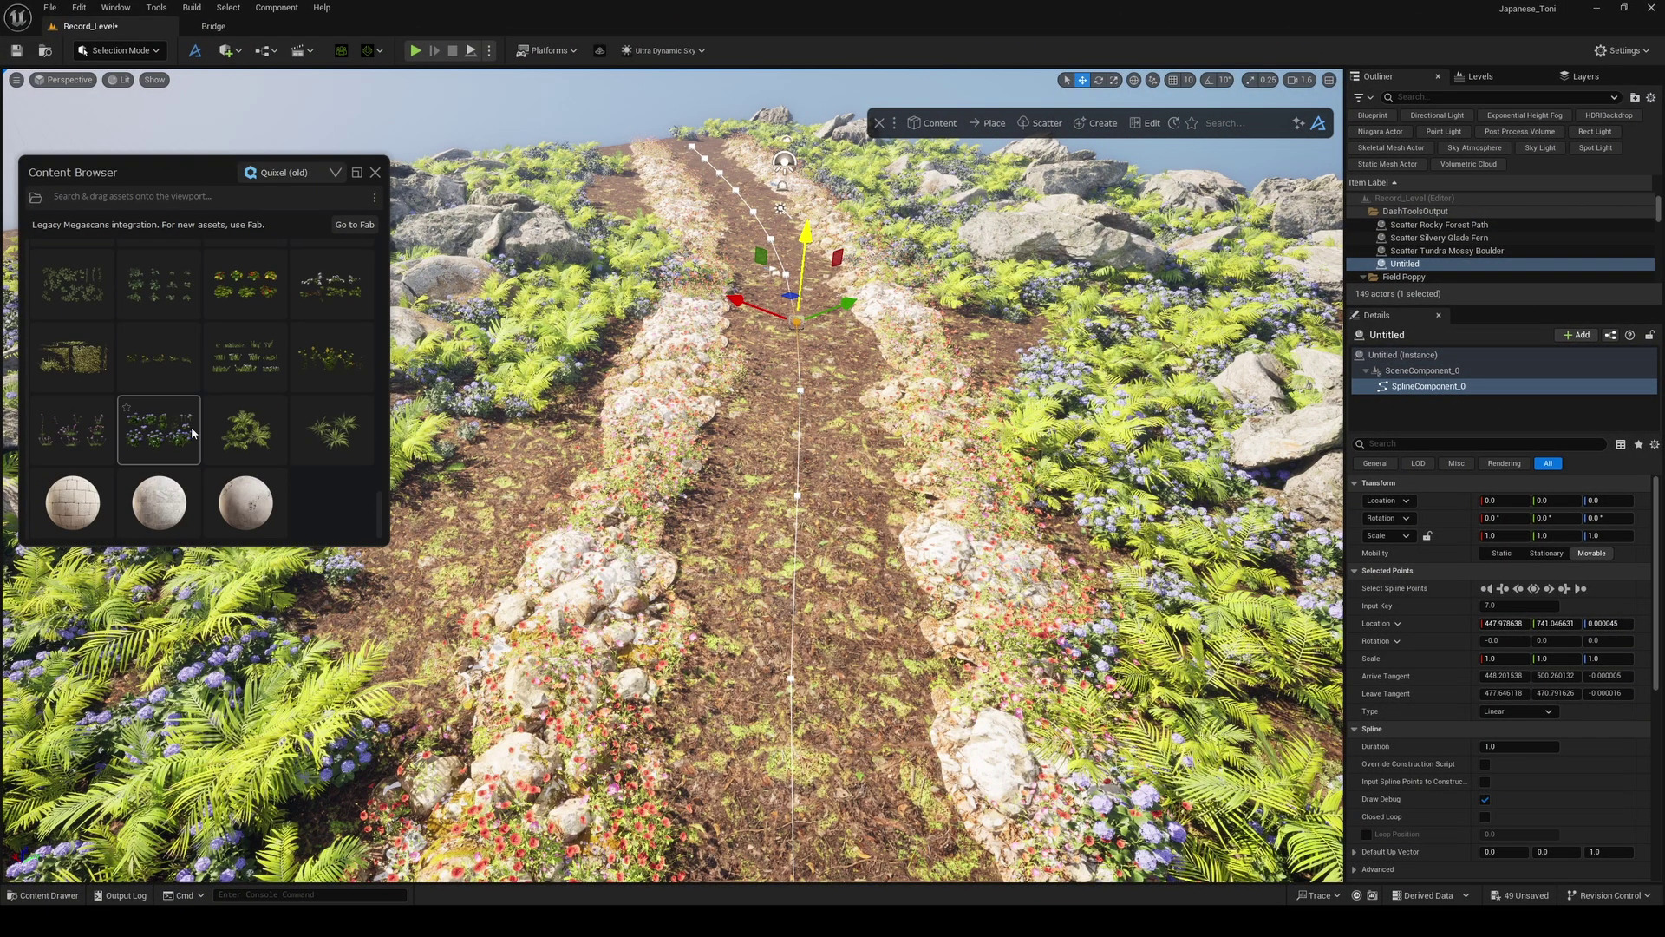
{"action": "scroll", "coordinate": [193, 431], "scroll_direction": "up", "scroll_amount": 10}
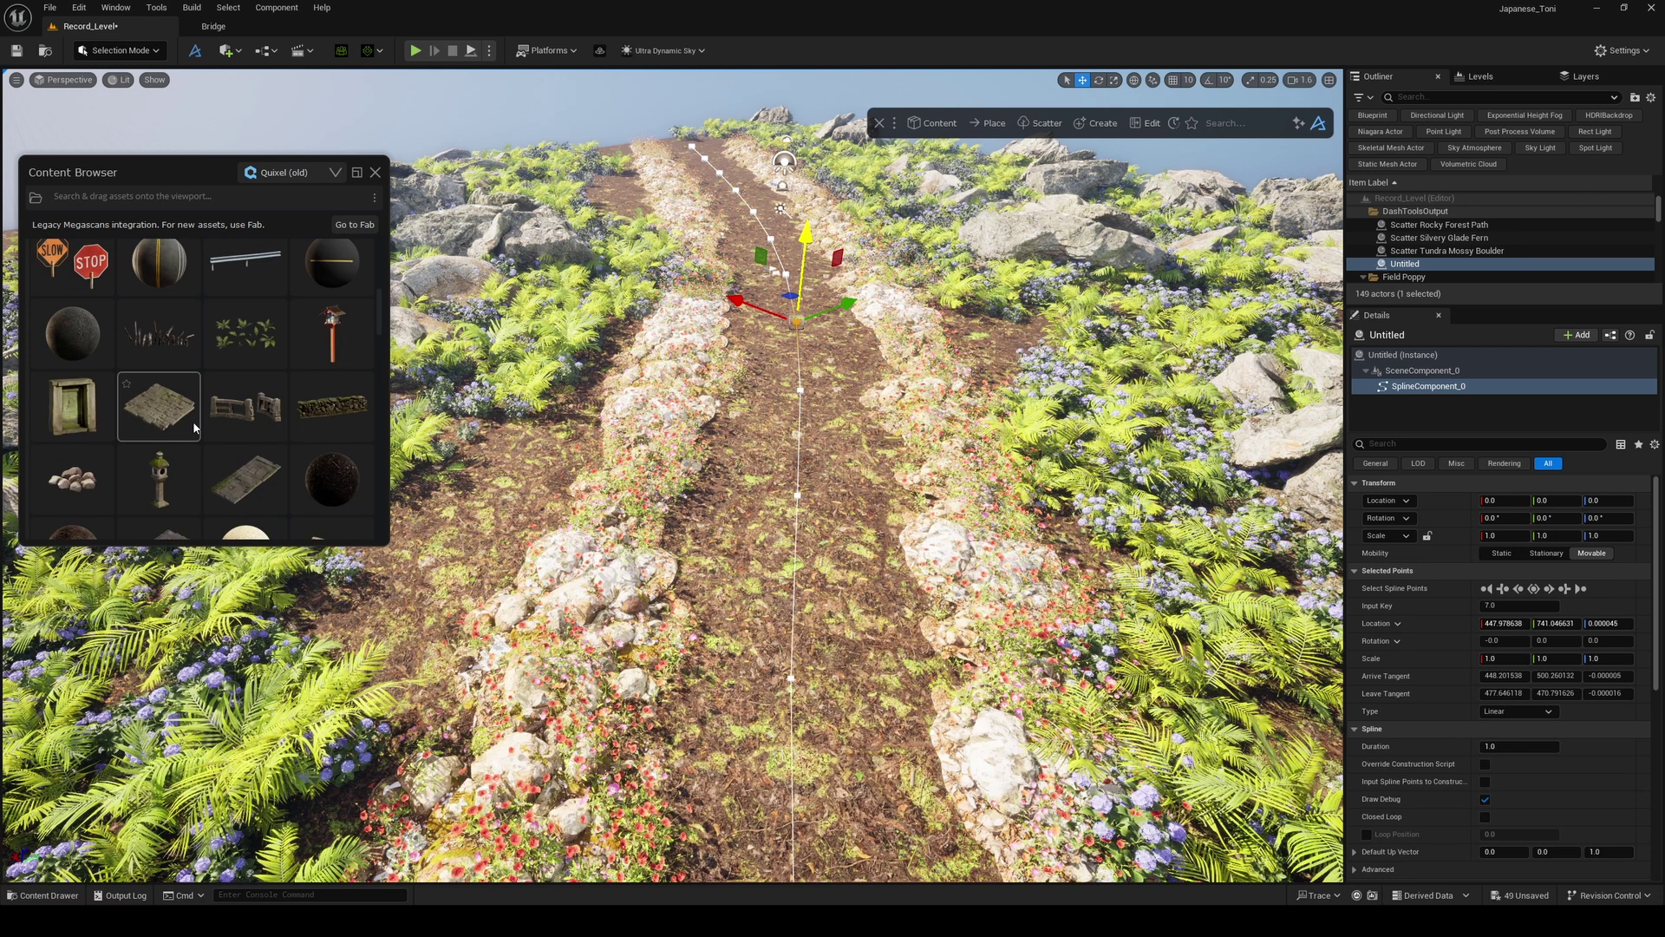
{"action": "left_click", "coordinate": [183, 426]}
{"action": "left_click_drag", "start_coordinate": [159, 417], "coordinate": [797, 496]}
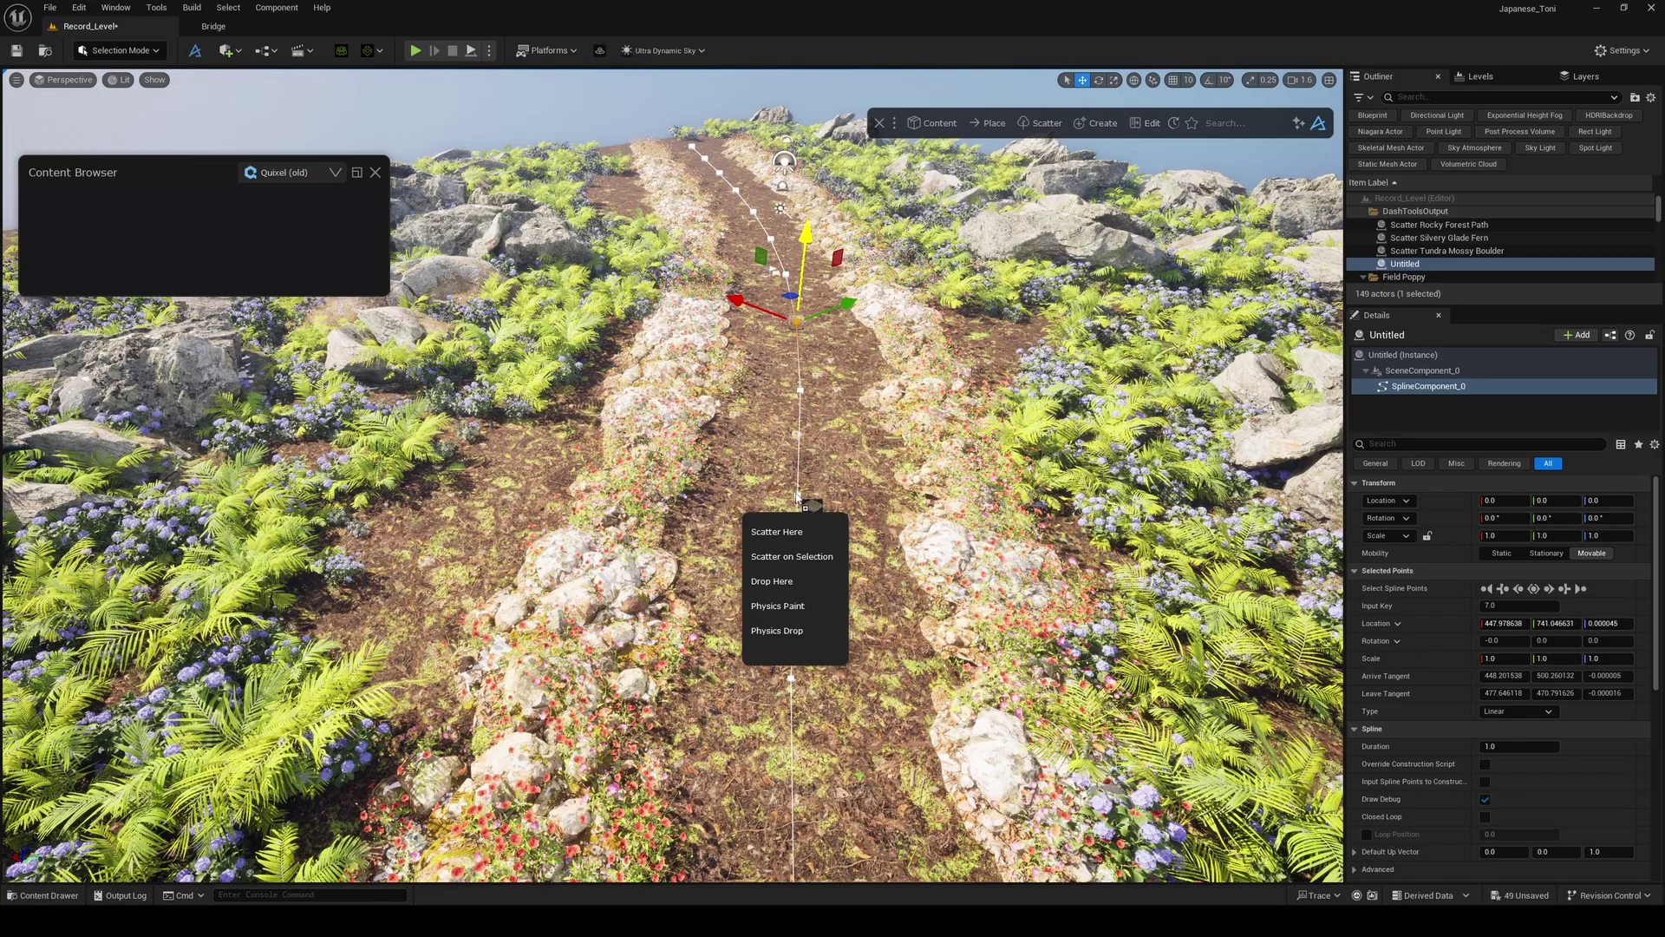
{"action": "left_click", "coordinate": [808, 564]}
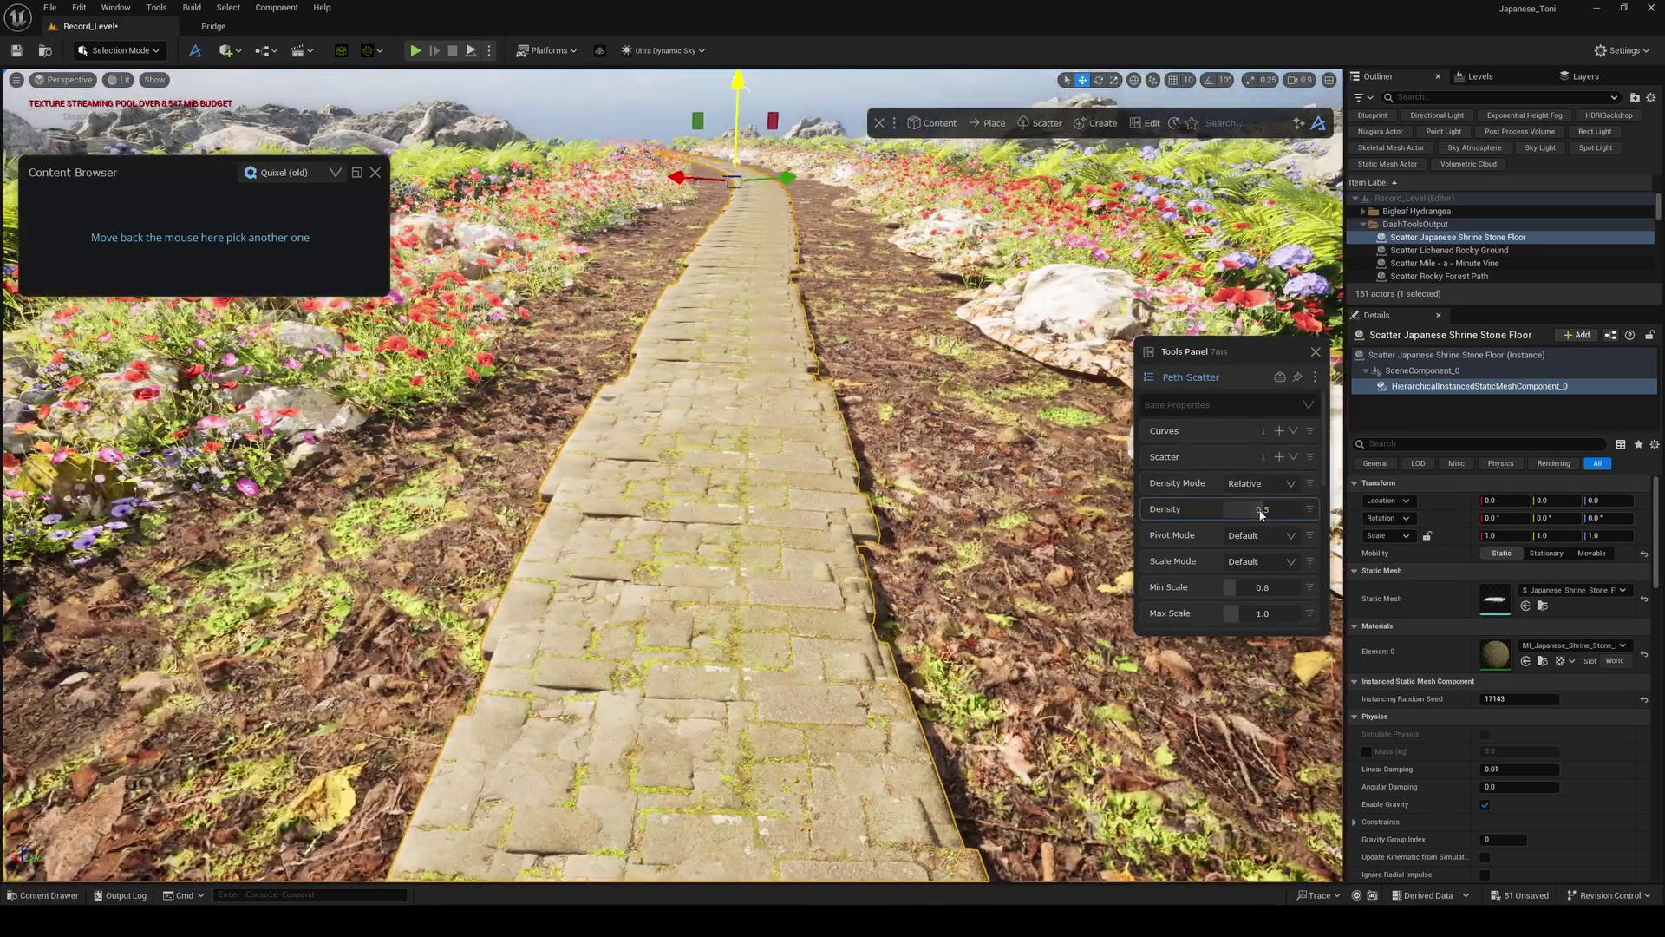
- Set the stone floor path scatter to Min Scale 1.96 and Max Scale 2.29, with Density Mode Count and a Count of 20
{"action": "left_click_drag", "start_coordinate": [1260, 510], "coordinate": [1227, 507]}
{"action": "mouse_move", "coordinate": [1238, 613]}
{"action": "left_mouse_down"}
{"action": "mouse_move", "coordinate": [1259, 612]}
{"action": "mouse_move", "coordinate": [1255, 587]}
{"action": "left_mouse_up"}
{"action": "left_click", "coordinate": [1252, 482]}
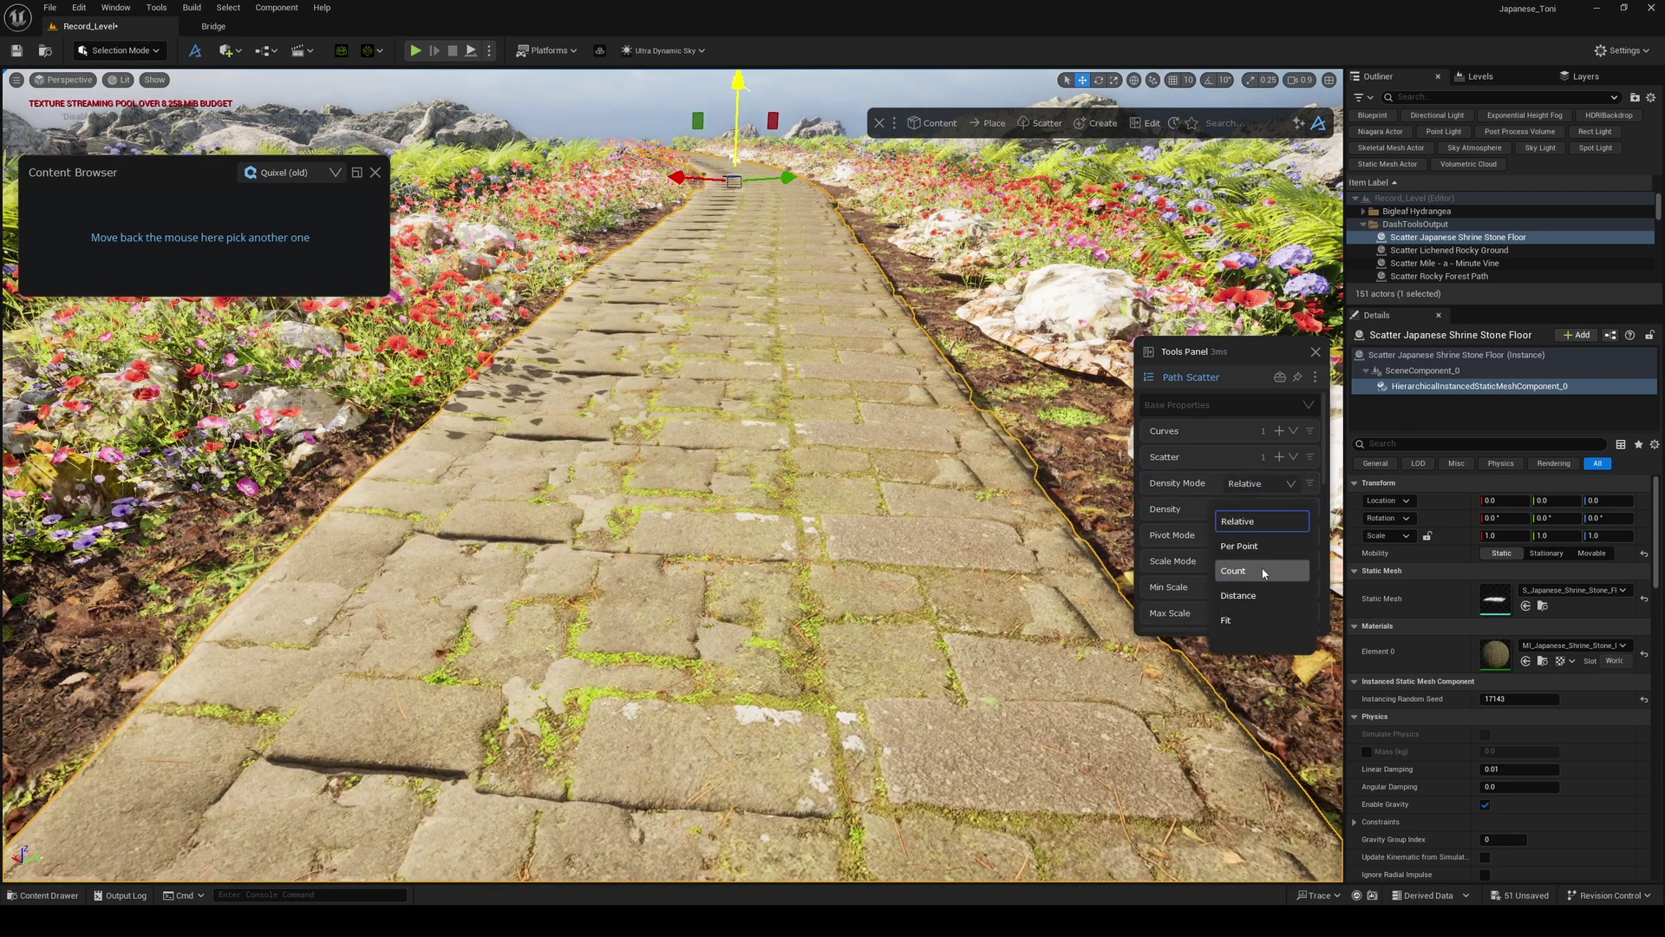
{"action": "left_click", "coordinate": [1249, 569]}
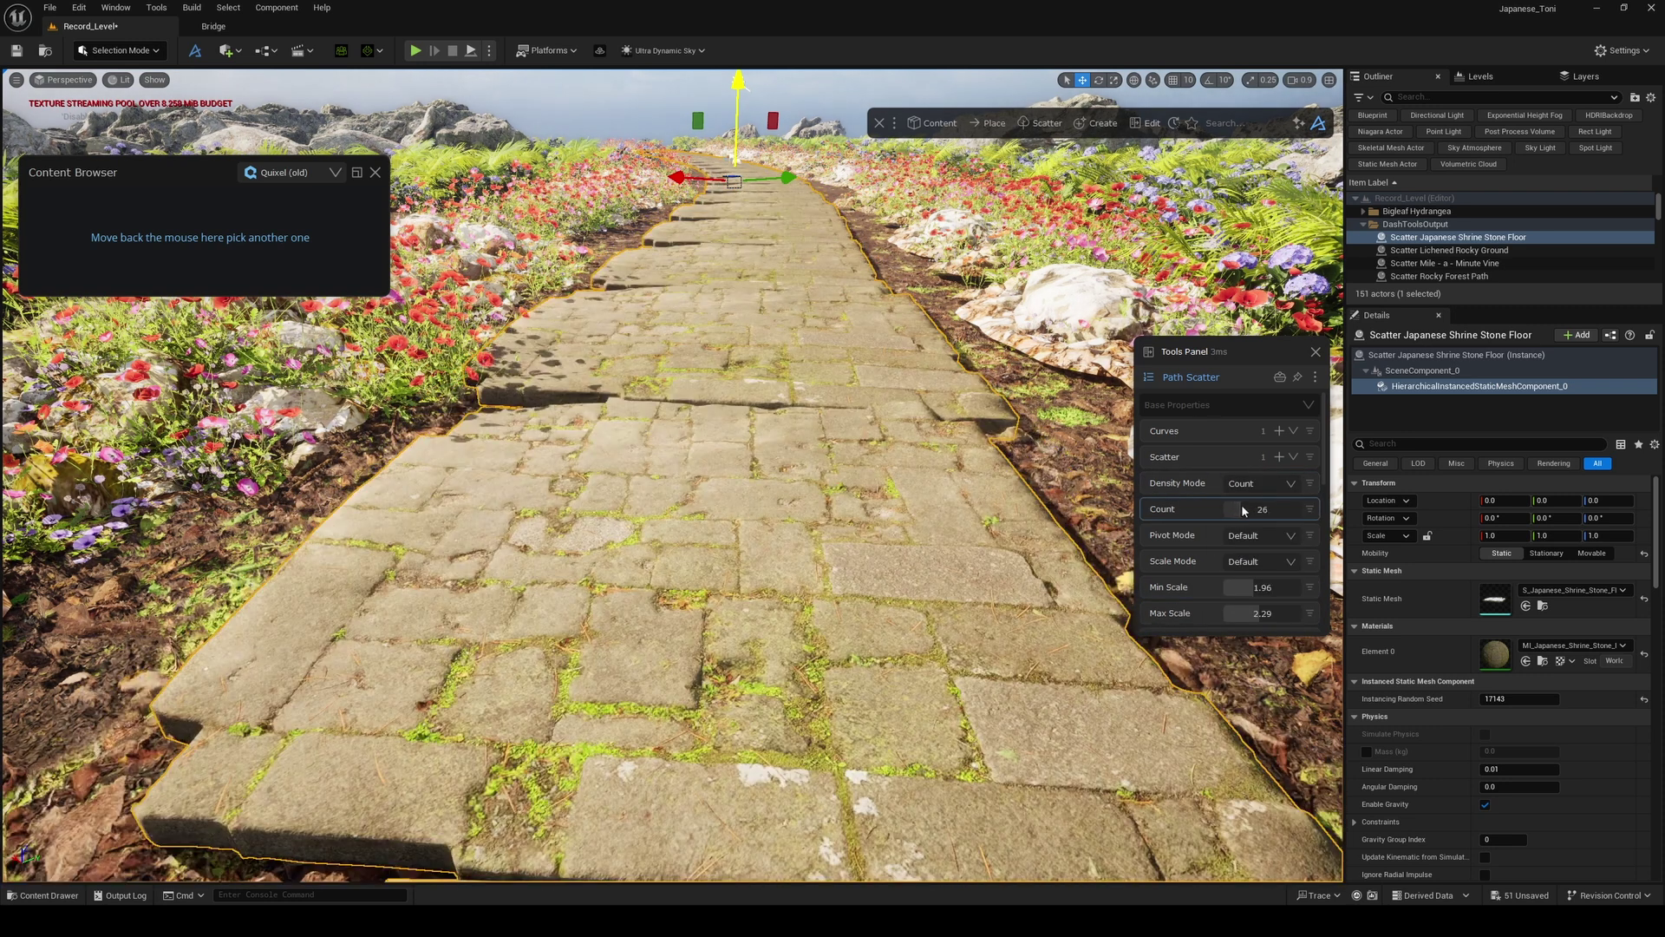
{"action": "left_click_drag", "start_coordinate": [1241, 510], "coordinate": [1238, 511]}
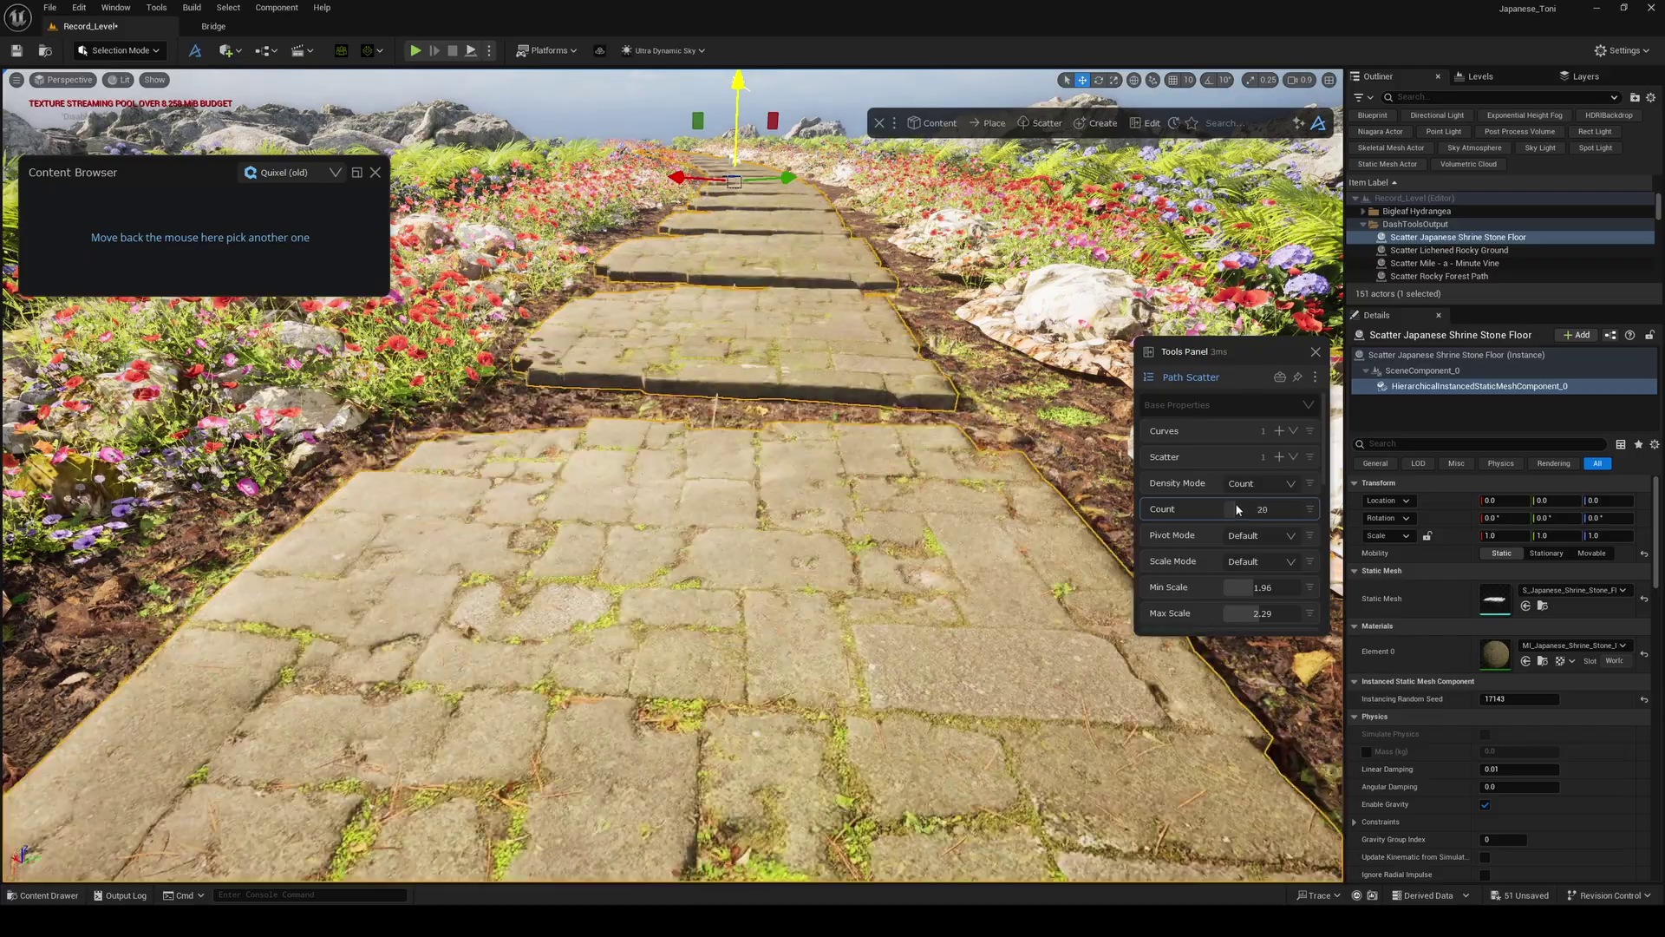
{"action": "key", "text": "g"}
{"action": "right_click_drag", "start_coordinate": [1023, 520], "coordinate": [1028, 607]}
{"action": "right_click_drag", "start_coordinate": [786, 485], "coordinate": [786, 466]}
{"action": "right_click_drag", "start_coordinate": [822, 417], "coordinate": [822, 346]}
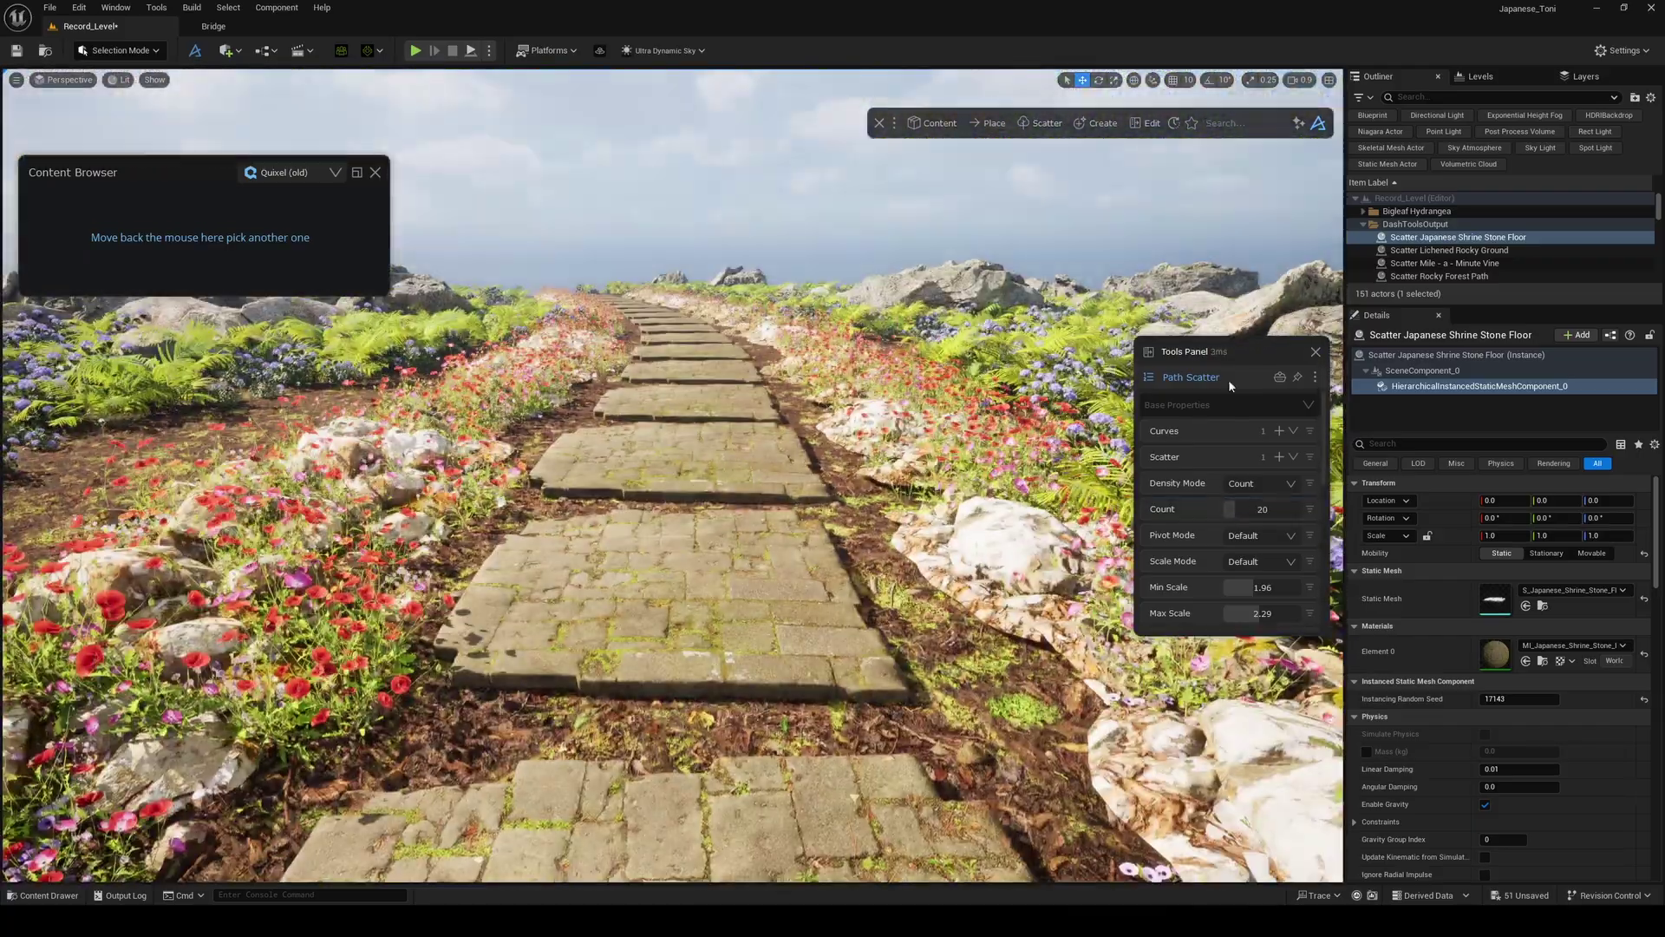
- Scatter the Quixel Wild Grass asset over the Floor surface
{"action": "mouse_move", "coordinate": [252, 260]}
{"action": "scroll", "coordinate": [238, 384], "scroll_direction": "down", "scroll_amount": 10}
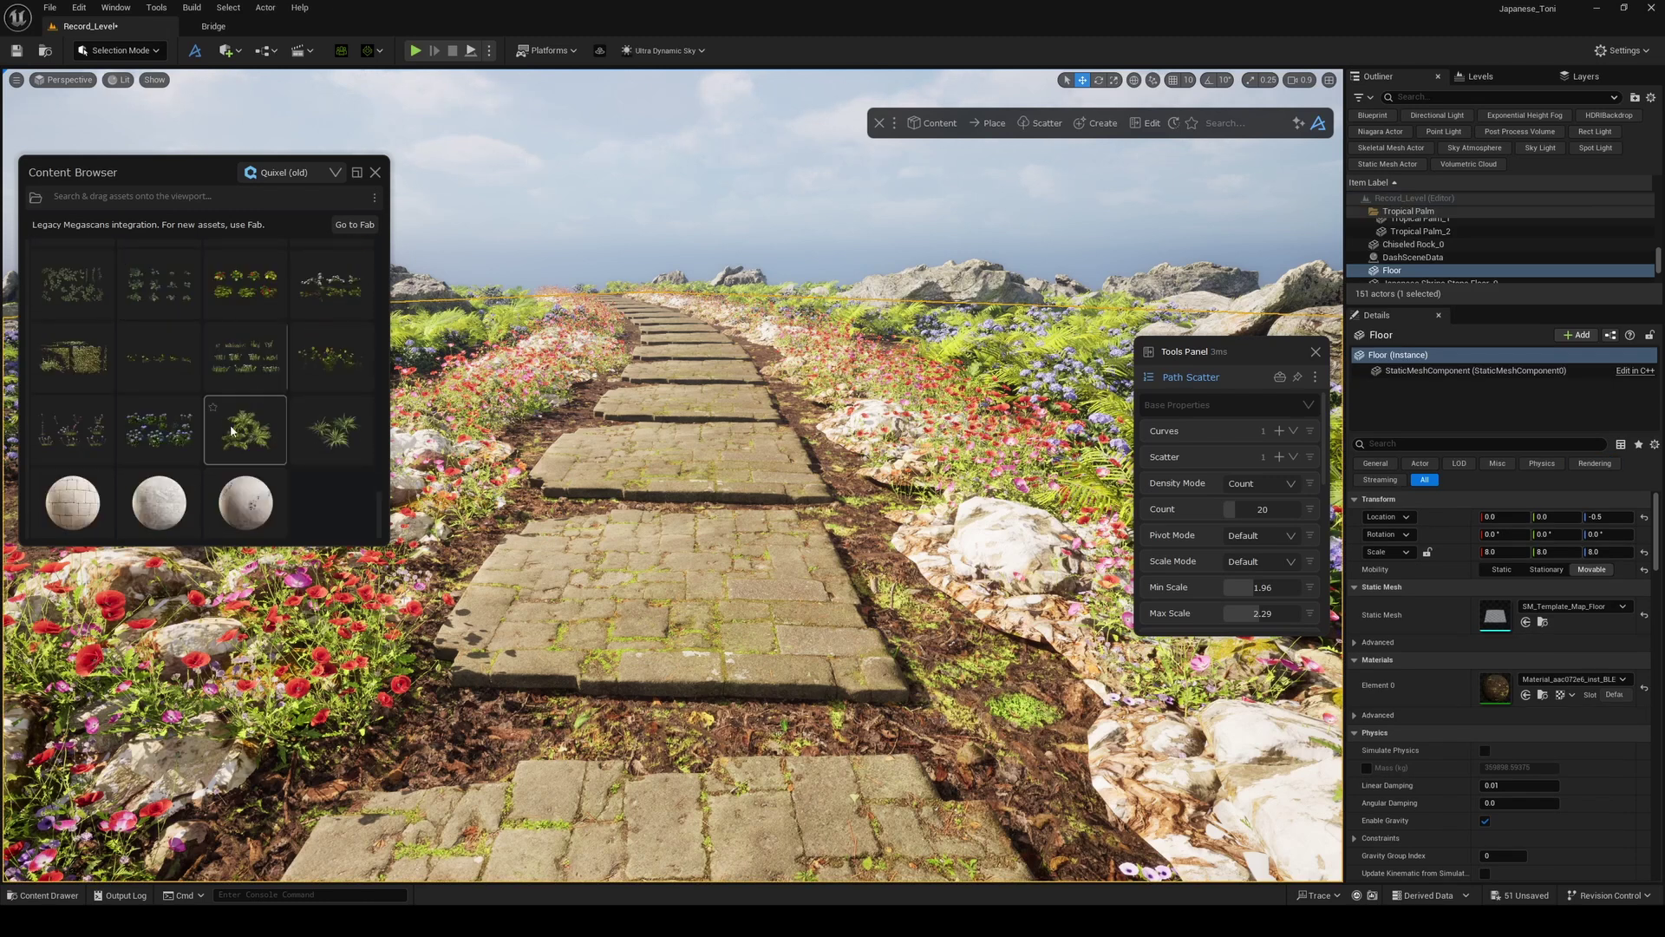
{"action": "left_click", "coordinate": [232, 431]}
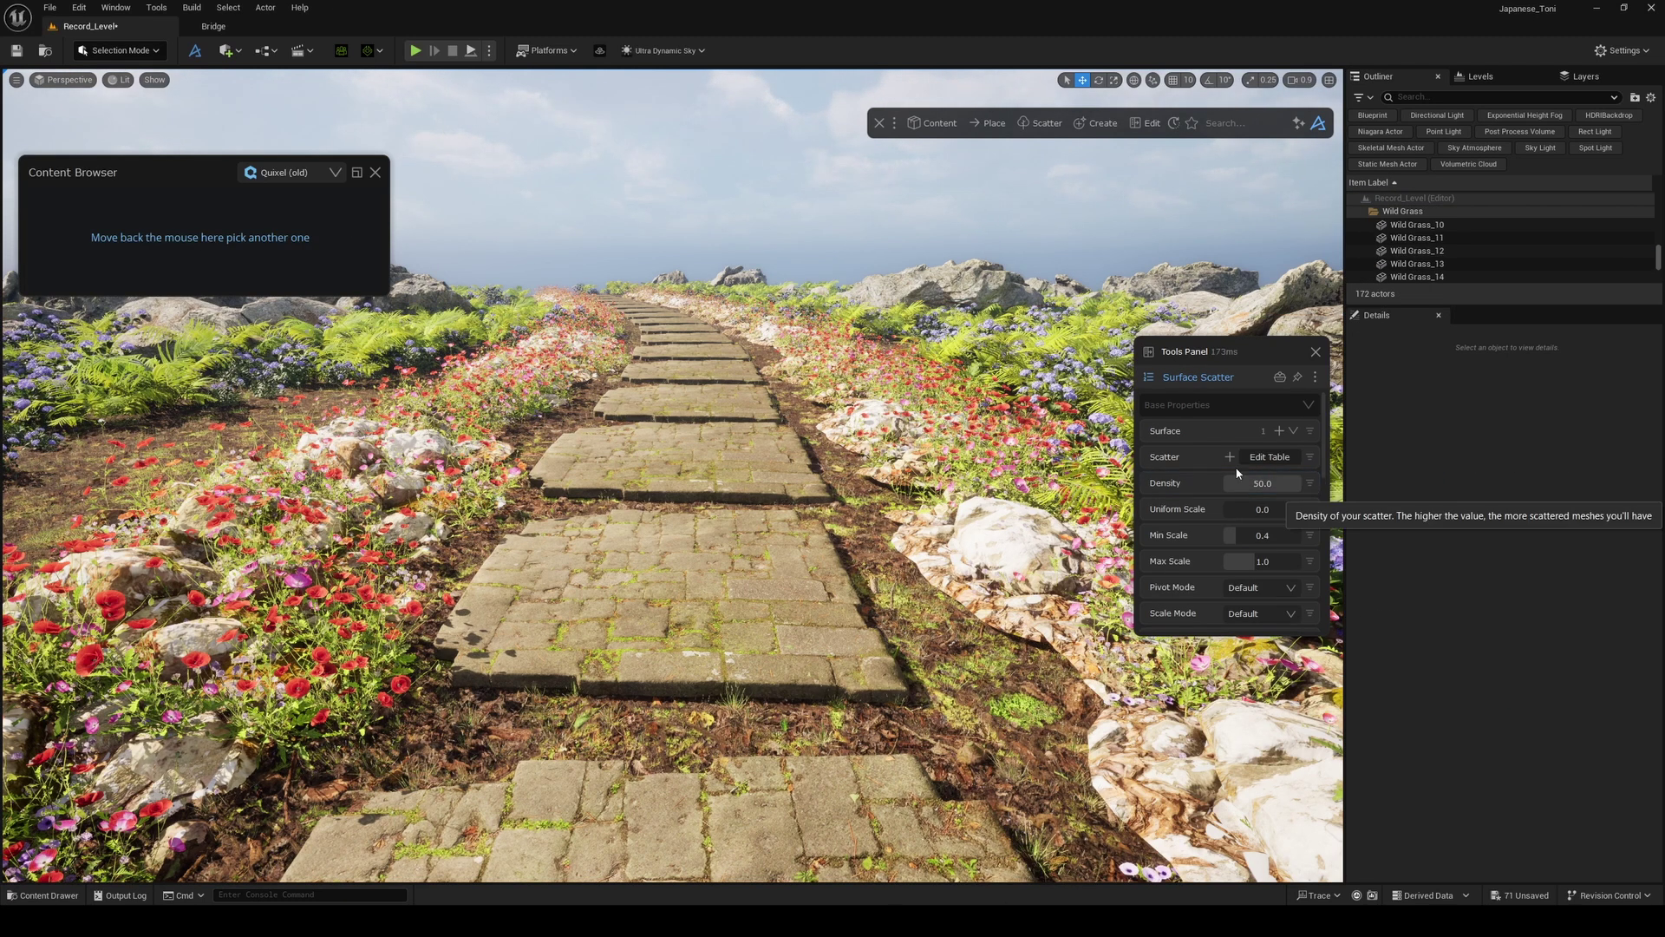
- Set the Wild Grass scatter's Density to 500, Min Scale to 1.33 and Max Scale to 1.6
{"action": "left_click", "coordinate": [1263, 484]}
{"action": "type", "text": "500"}
{"action": "key", "text": "Return"}
{"action": "left_click_drag", "start_coordinate": [1236, 536], "coordinate": [1250, 536]}
{"action": "left_click_drag", "start_coordinate": [1254, 563], "coordinate": [1282, 565]}
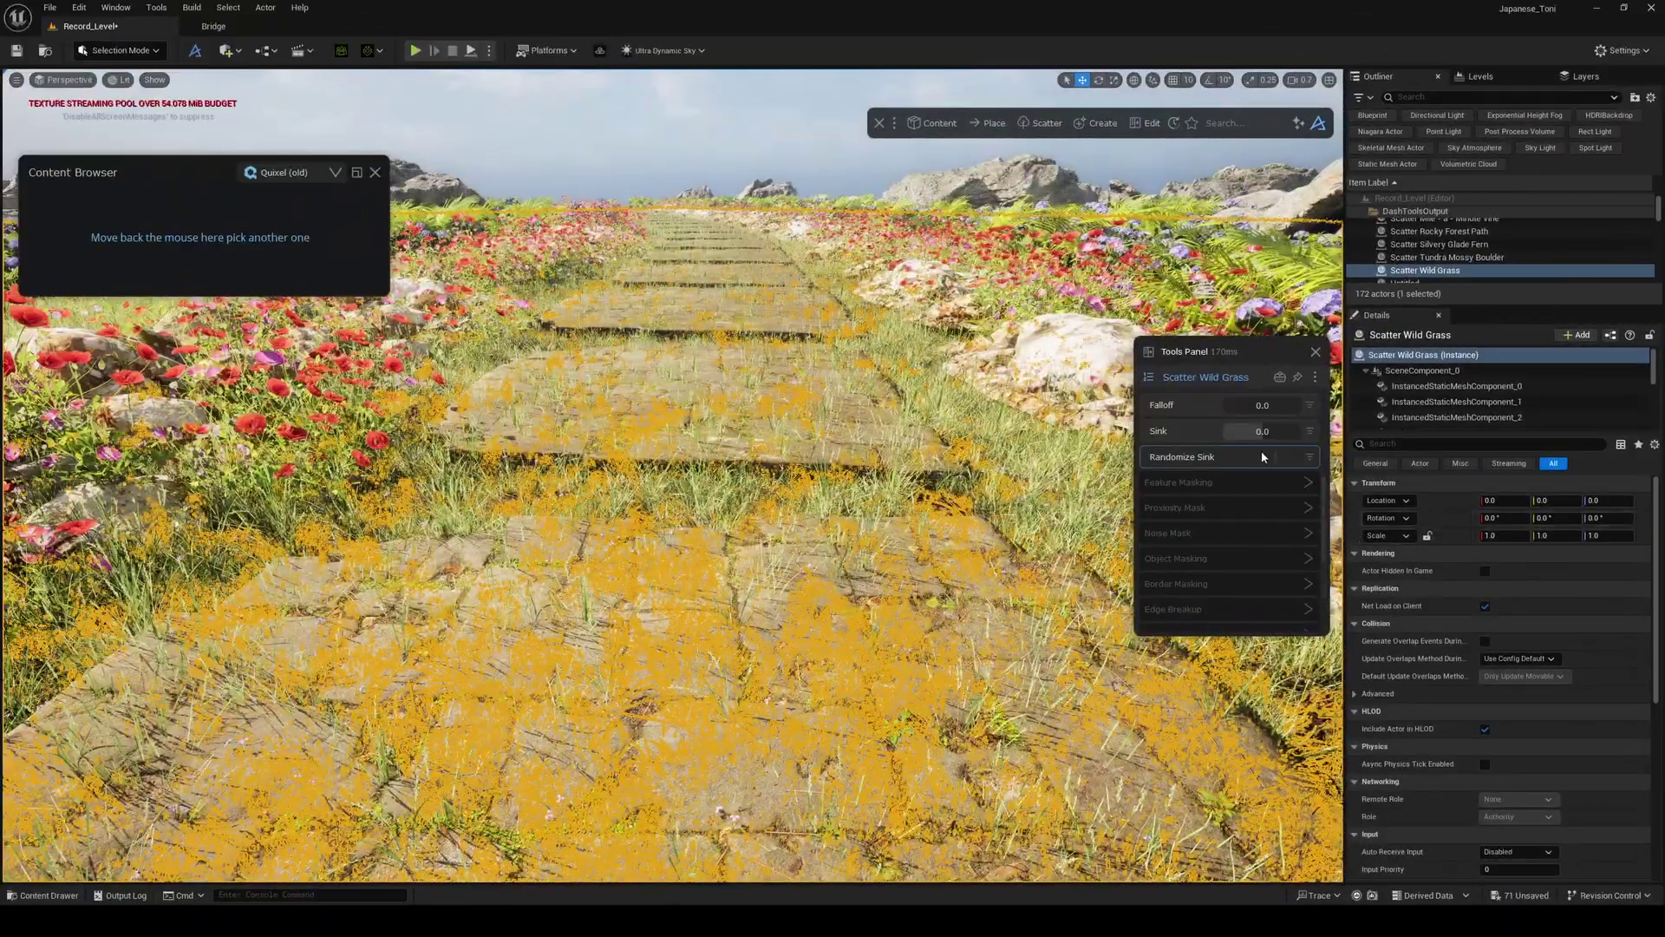
- Add the stone floor scatter as the Wild Grass Proximity Mask object and set the mask Distance to 100
{"action": "left_click", "coordinate": [1245, 507]}
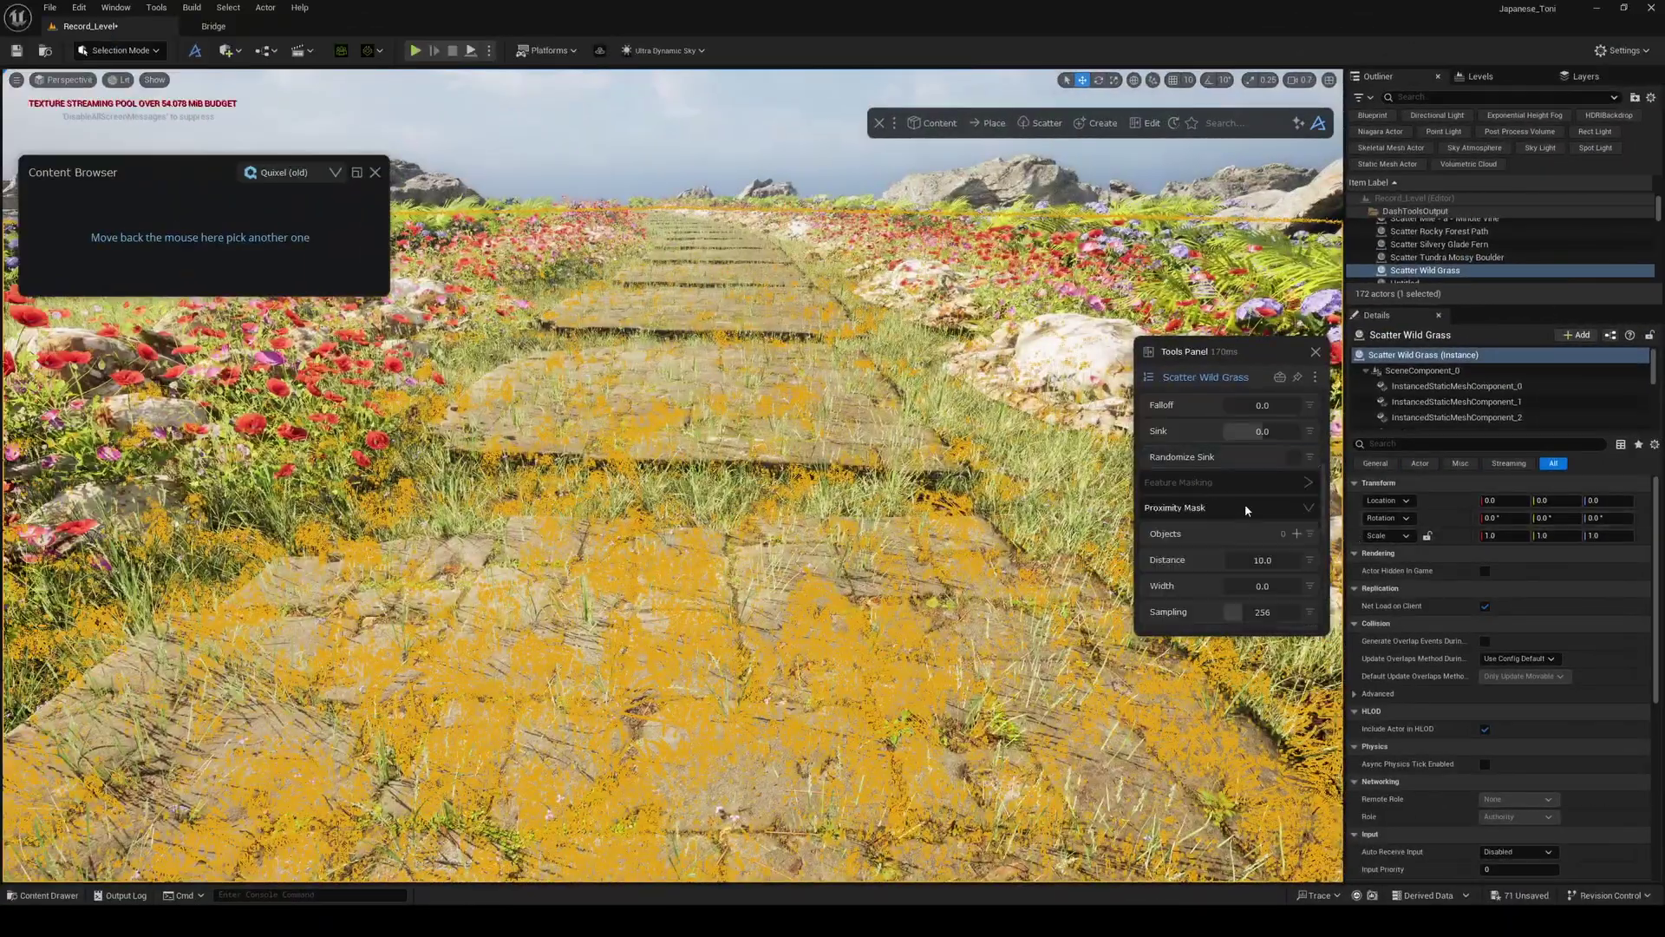
{"action": "scroll", "coordinate": [1245, 503], "scroll_direction": "down", "scroll_amount": 3}
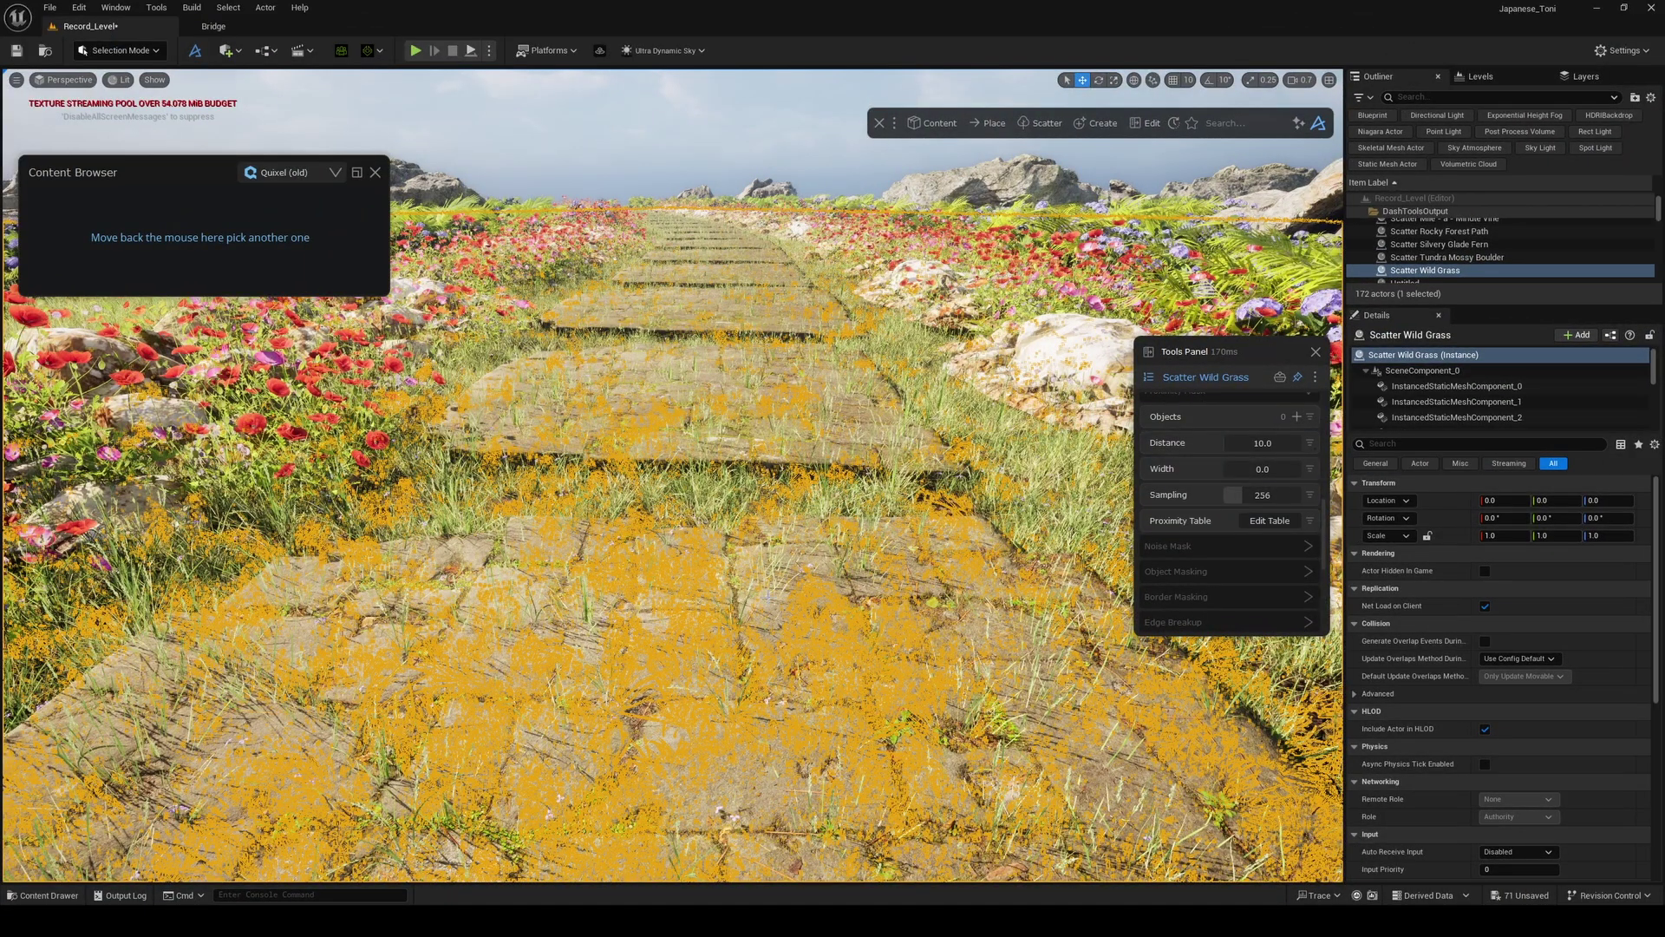
{"action": "left_click", "coordinate": [848, 592]}
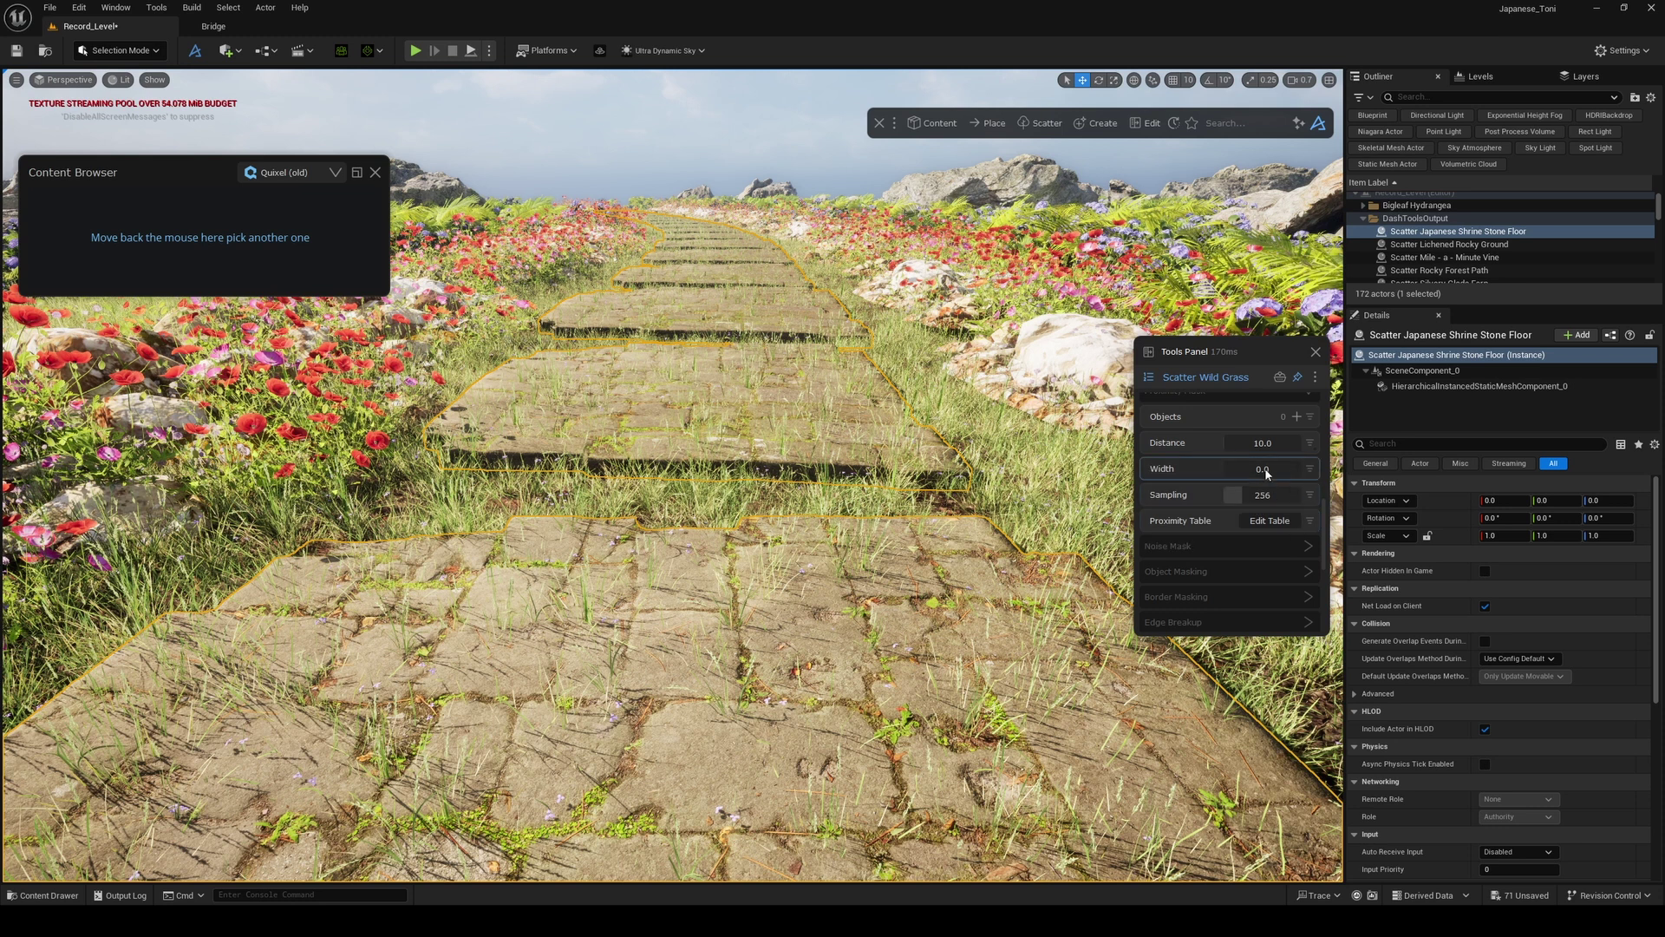
{"action": "left_click", "coordinate": [1296, 417]}
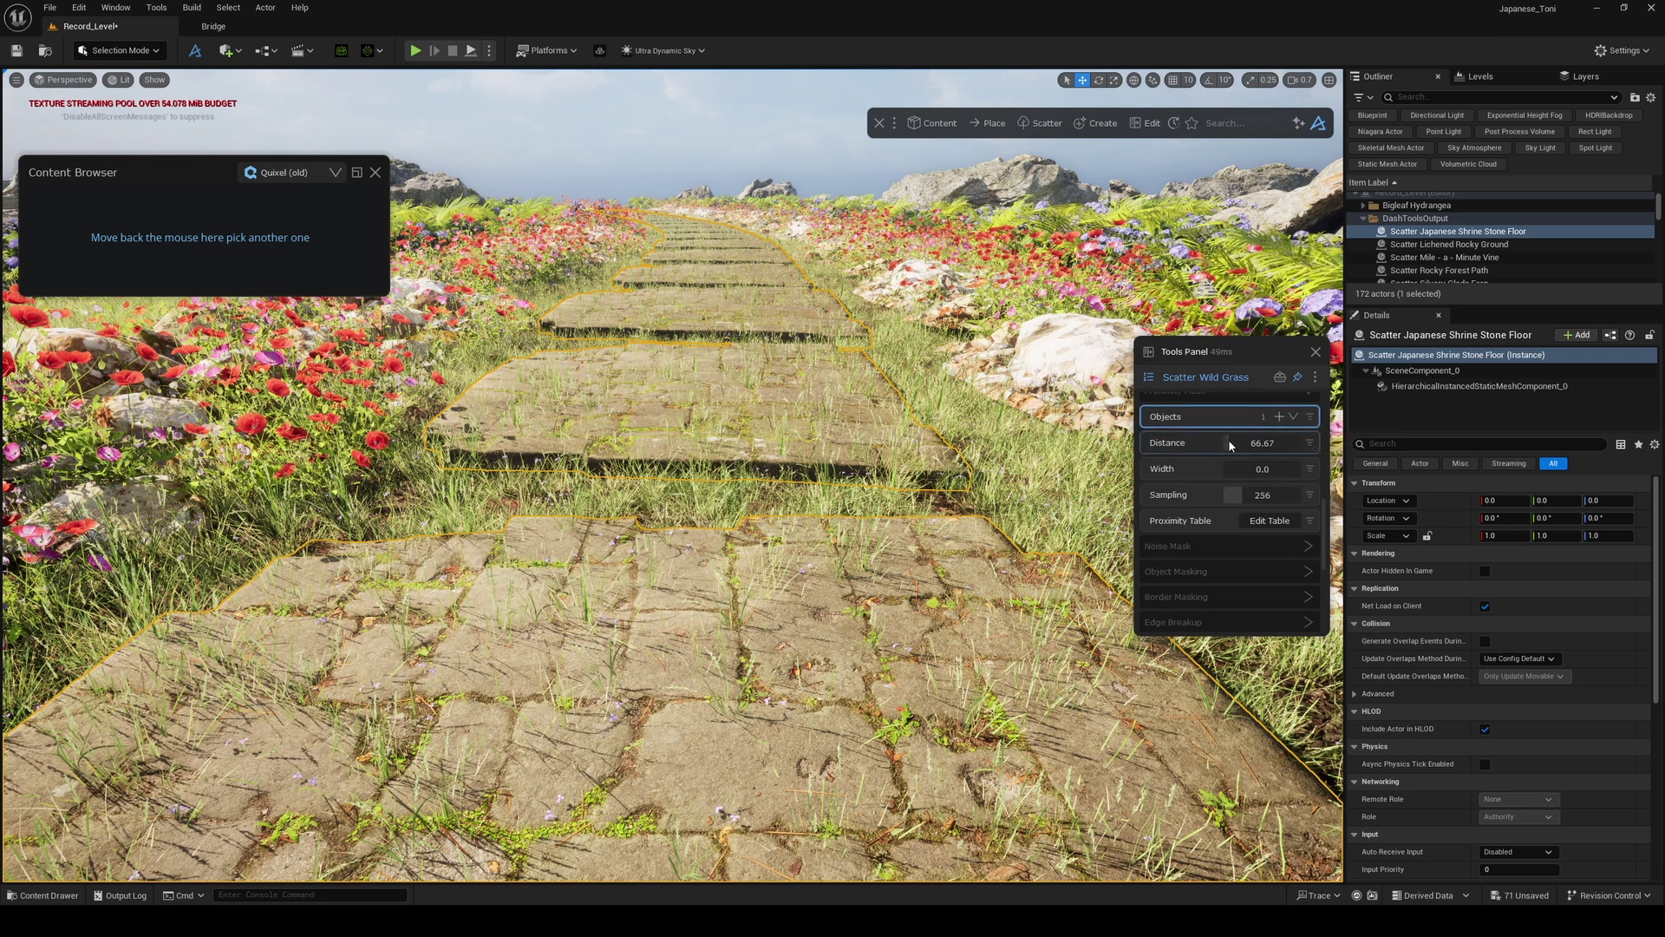
{"action": "left_click_drag", "start_coordinate": [1227, 444], "coordinate": [1230, 440]}
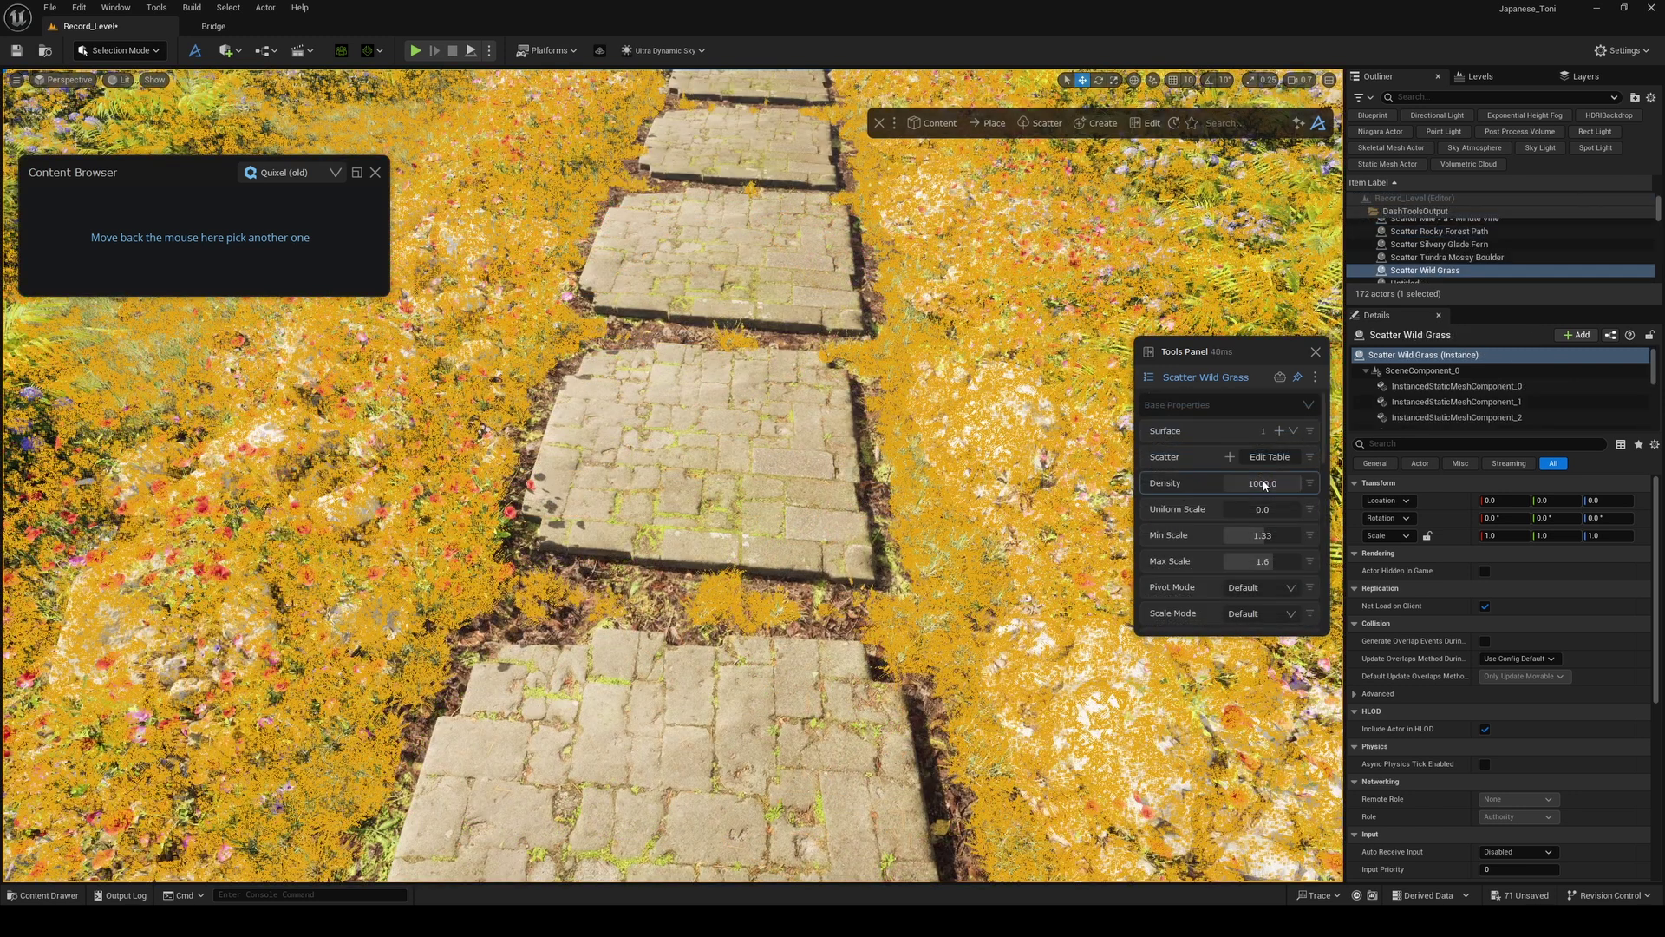
- Increase the Wild Grass scatter's Density to 1000 and inspect the grass beside the stones up close
{"action": "left_click_drag", "start_coordinate": [1259, 490], "coordinate": [1316, 482]}
{"action": "right_click_drag", "start_coordinate": [672, 475], "coordinate": [653, 401]}
{"action": "key", "text": "g"}
{"action": "key", "text": "q"}
{"action": "scroll", "coordinate": [673, 475], "scroll_direction": "down", "scroll_amount": 3}
{"action": "key", "text": "a"}
{"action": "key", "text": "w"}
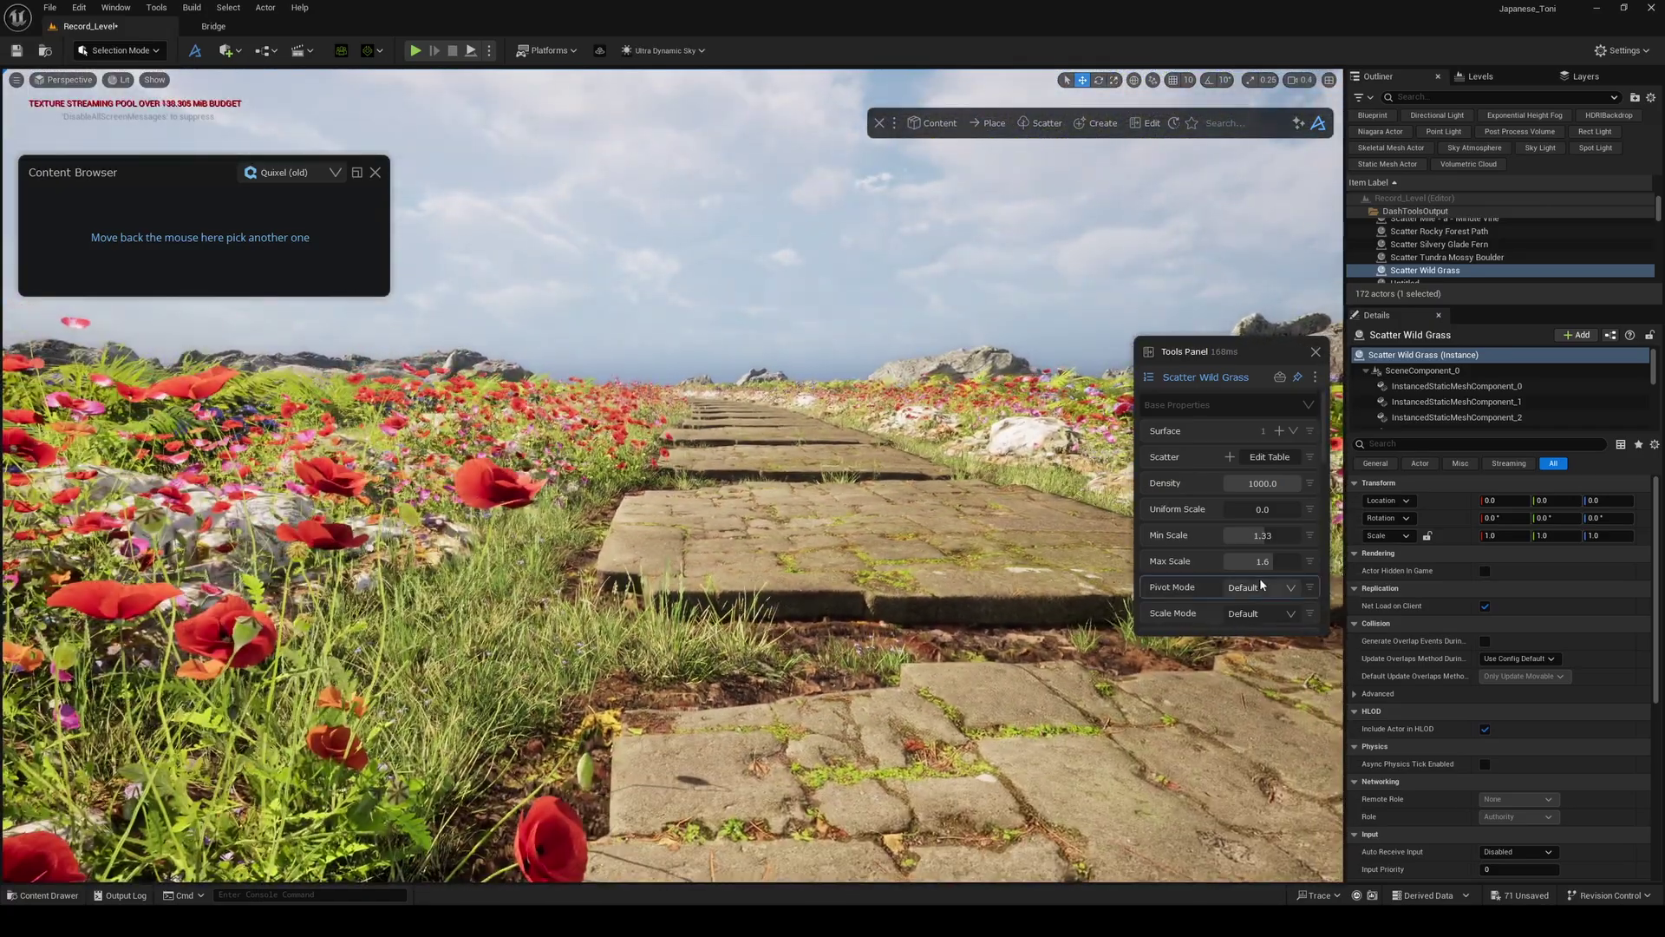
{"action": "key", "text": "e"}
{"action": "right_click_drag", "start_coordinate": [1058, 564], "coordinate": [1216, 531]}
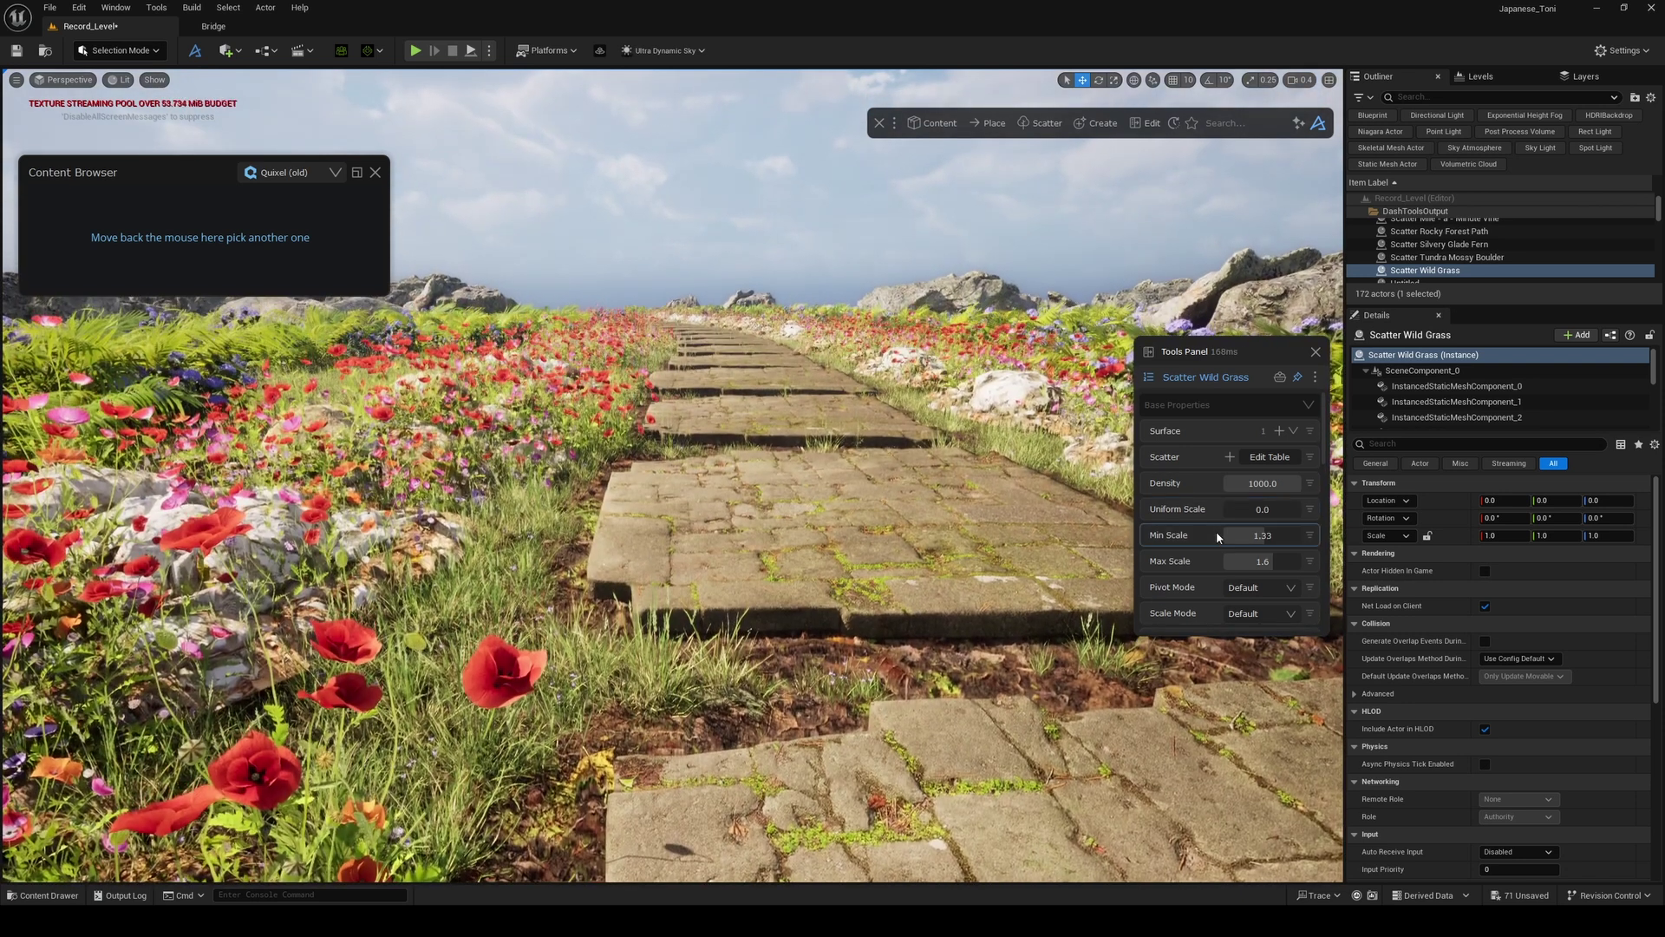
- Invert the Wild Grass scatter's Proximity Mask Distance
{"action": "scroll", "coordinate": [1216, 531], "scroll_direction": "down", "scroll_amount": 5}
{"action": "scroll", "coordinate": [1261, 564], "scroll_direction": "down", "scroll_amount": 1}
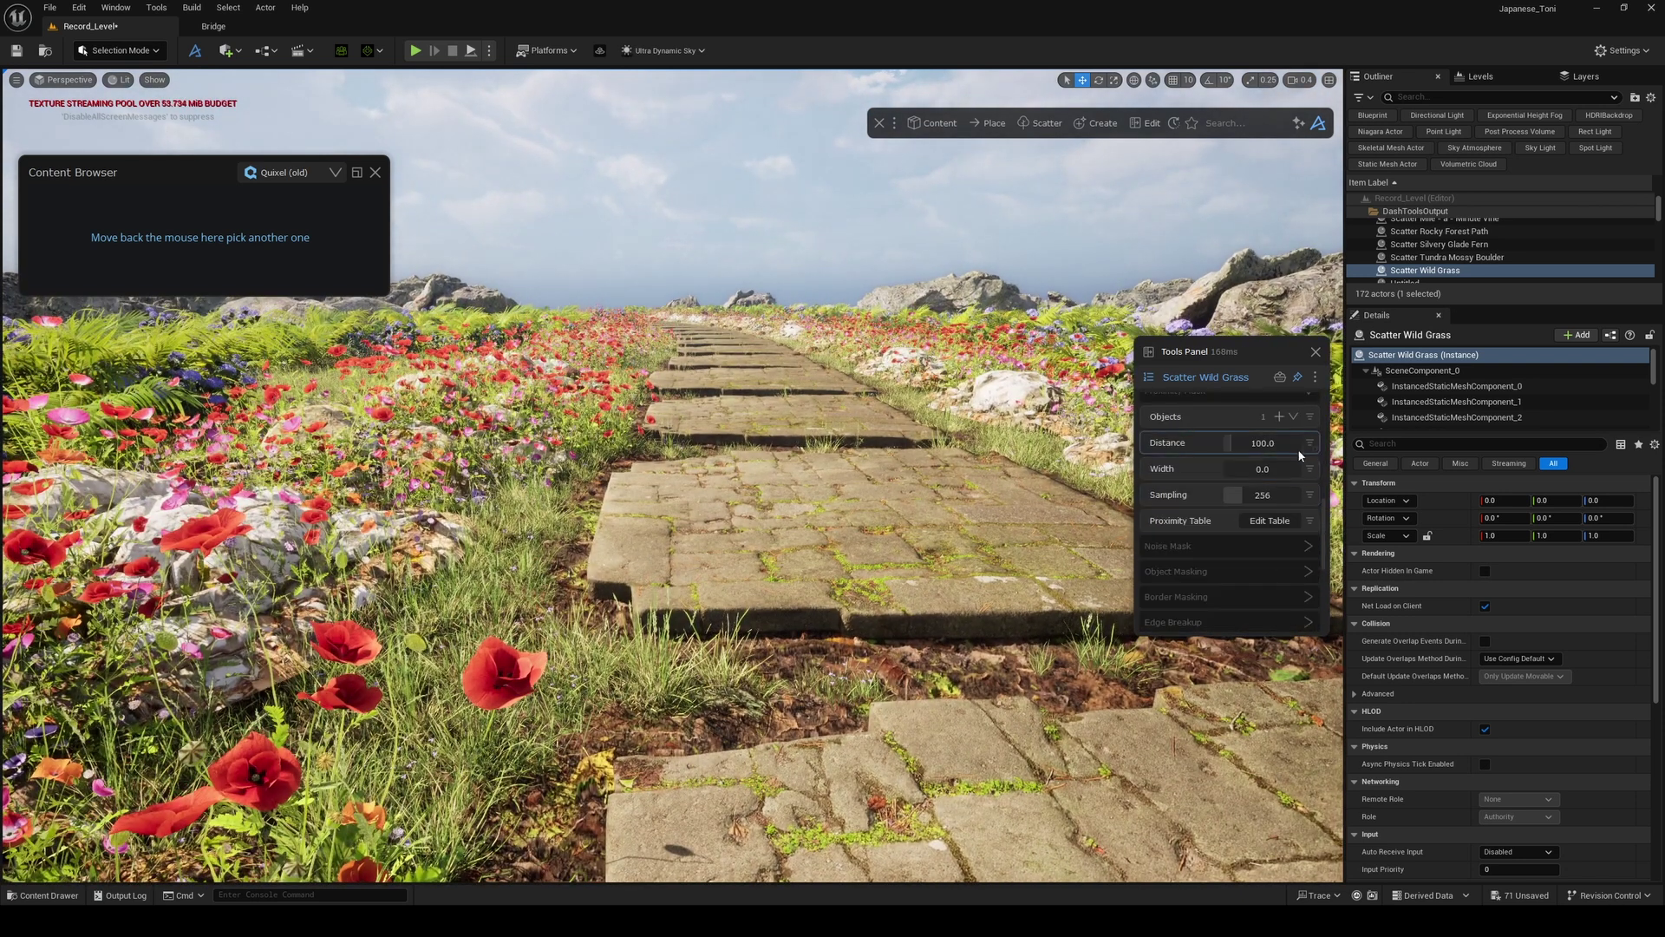
{"action": "scroll", "coordinate": [1303, 503], "scroll_direction": "up", "scroll_amount": 2}
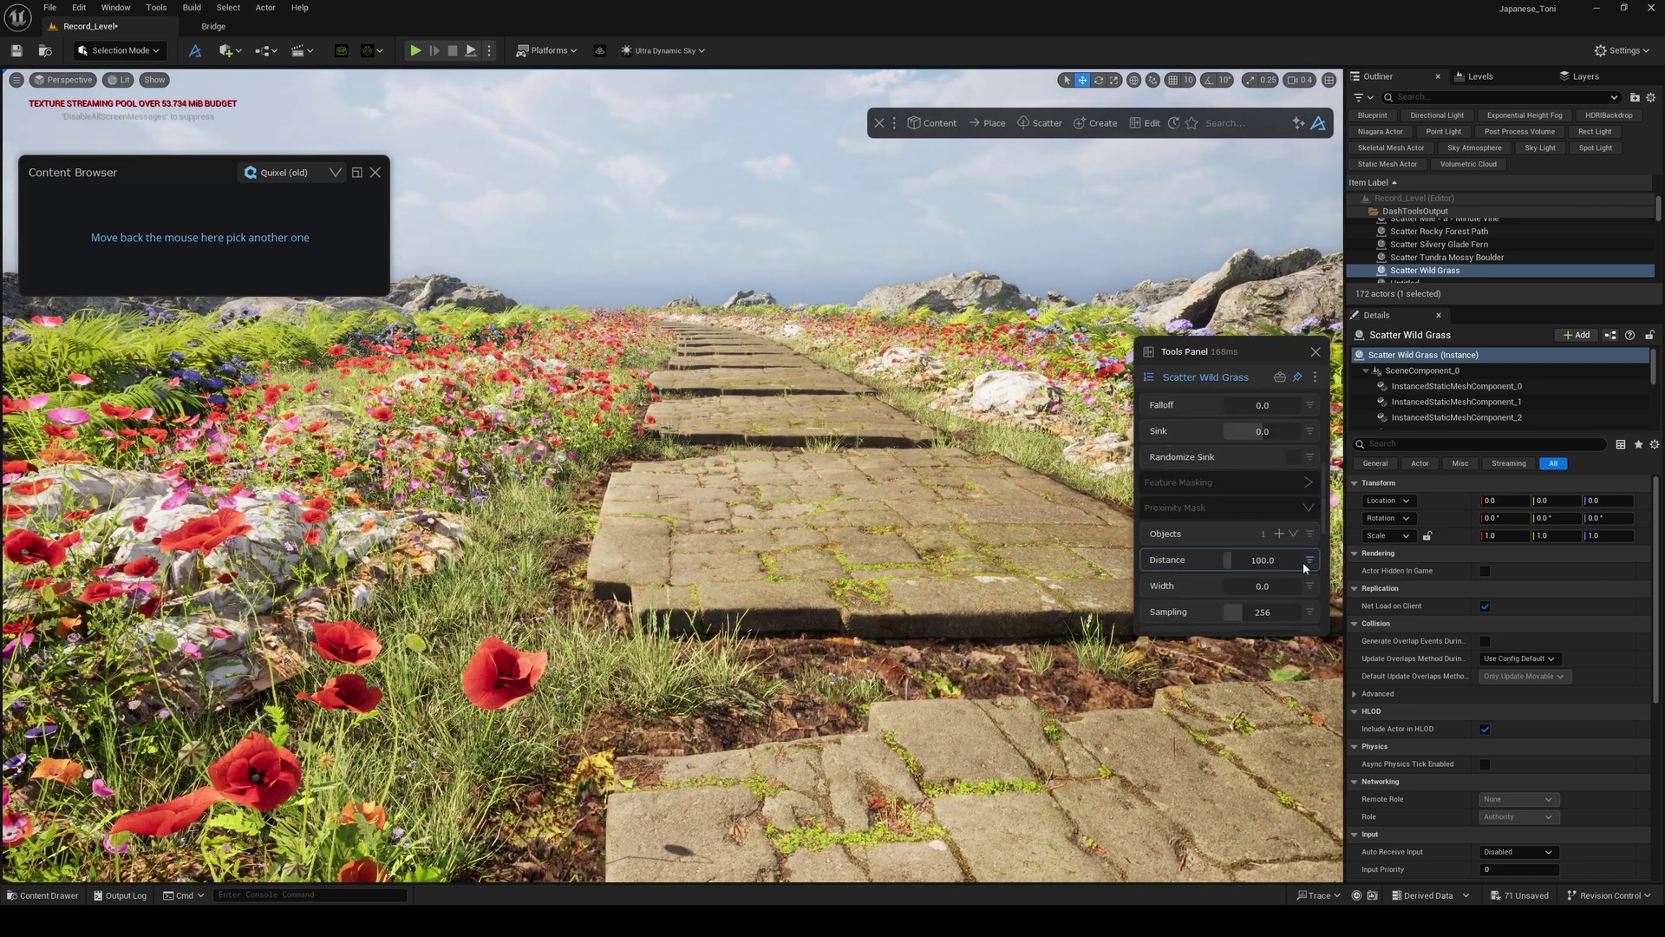
{"action": "left_click", "coordinate": [1309, 561]}
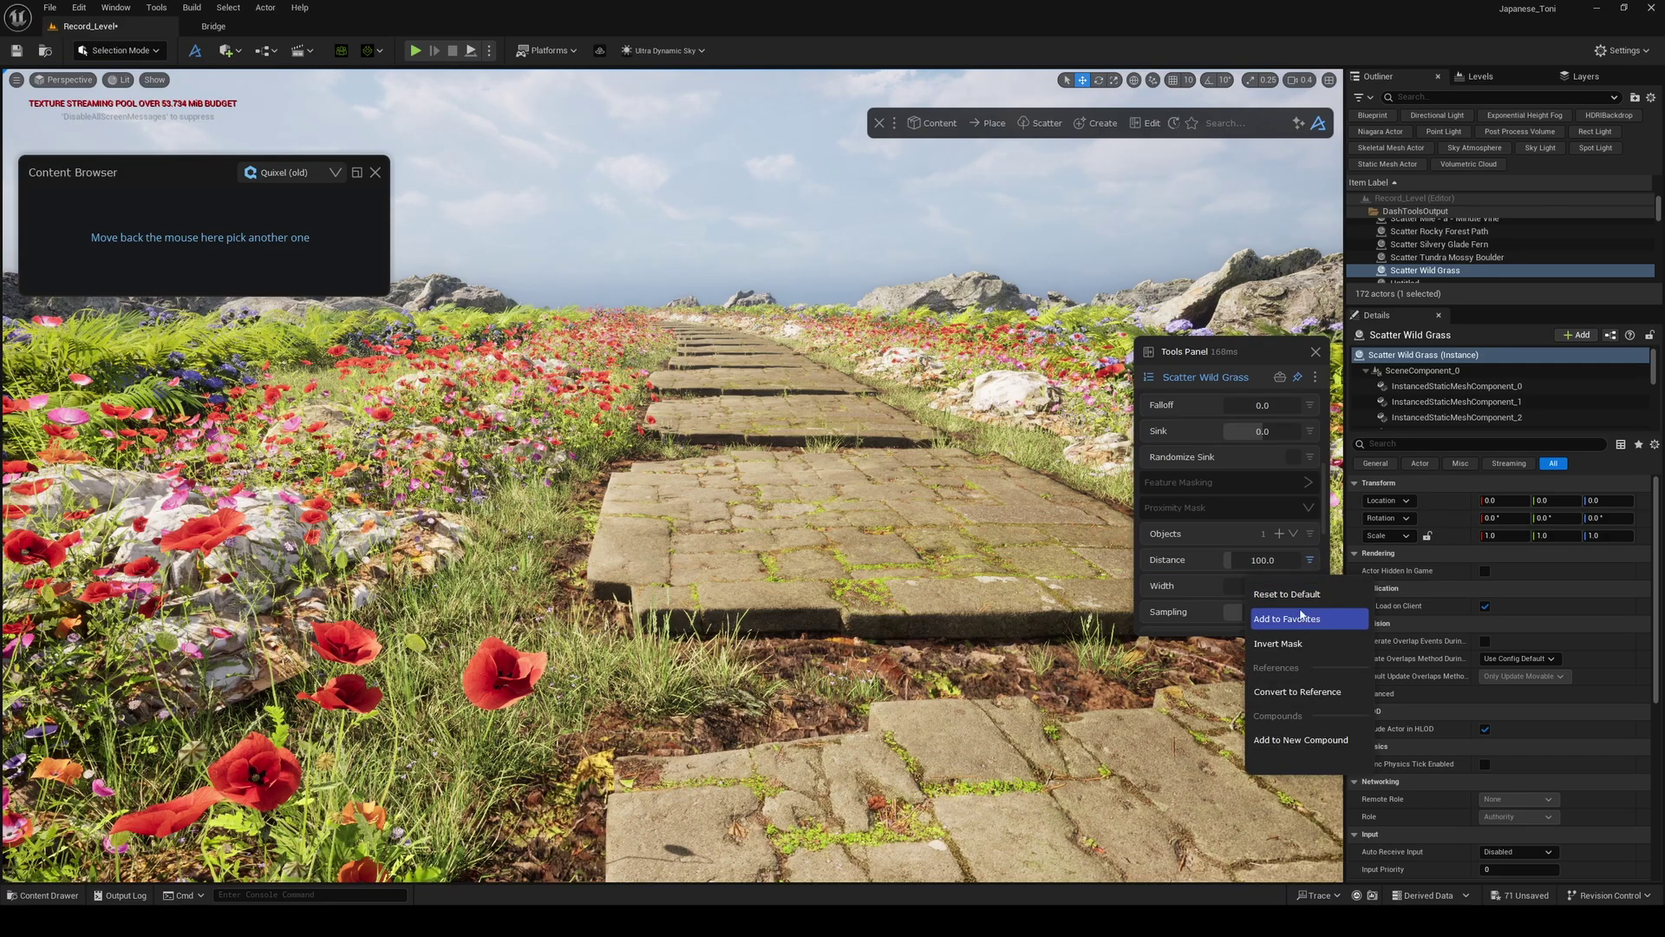
{"action": "left_click", "coordinate": [1295, 647]}
{"action": "right_click_drag", "start_coordinate": [993, 637], "coordinate": [967, 737]}
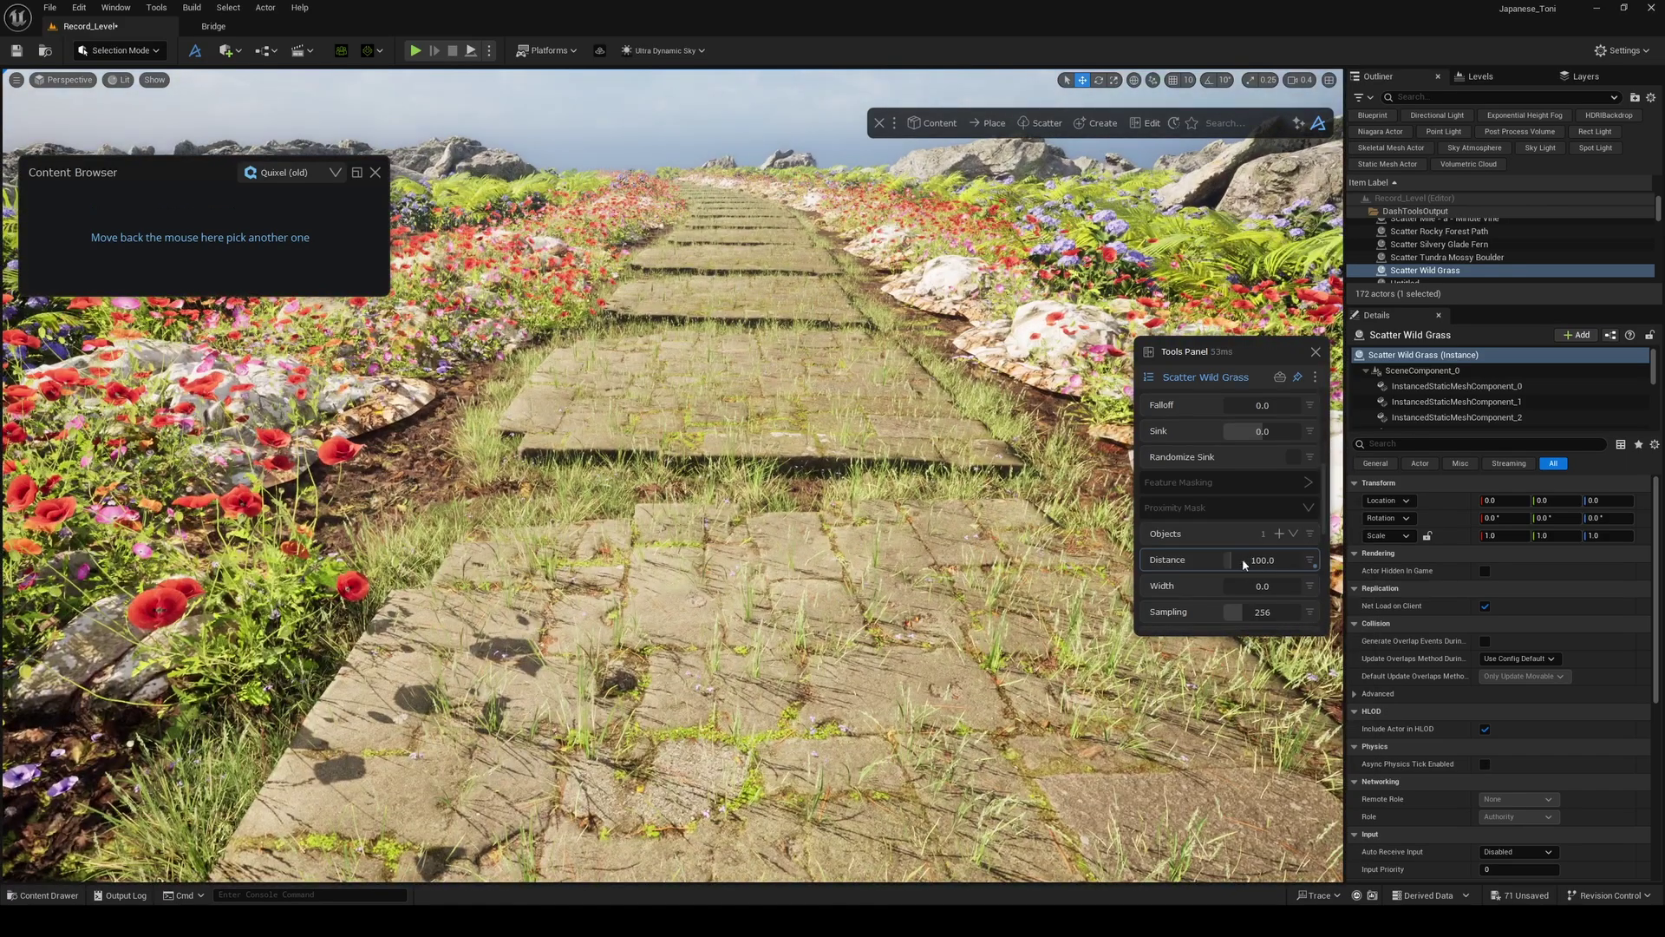
- Tune the Wild Grass Proximity Mask to a Distance of about 933.33 and a Width of 45
{"action": "left_click_drag", "start_coordinate": [1243, 563], "coordinate": [1319, 579]}
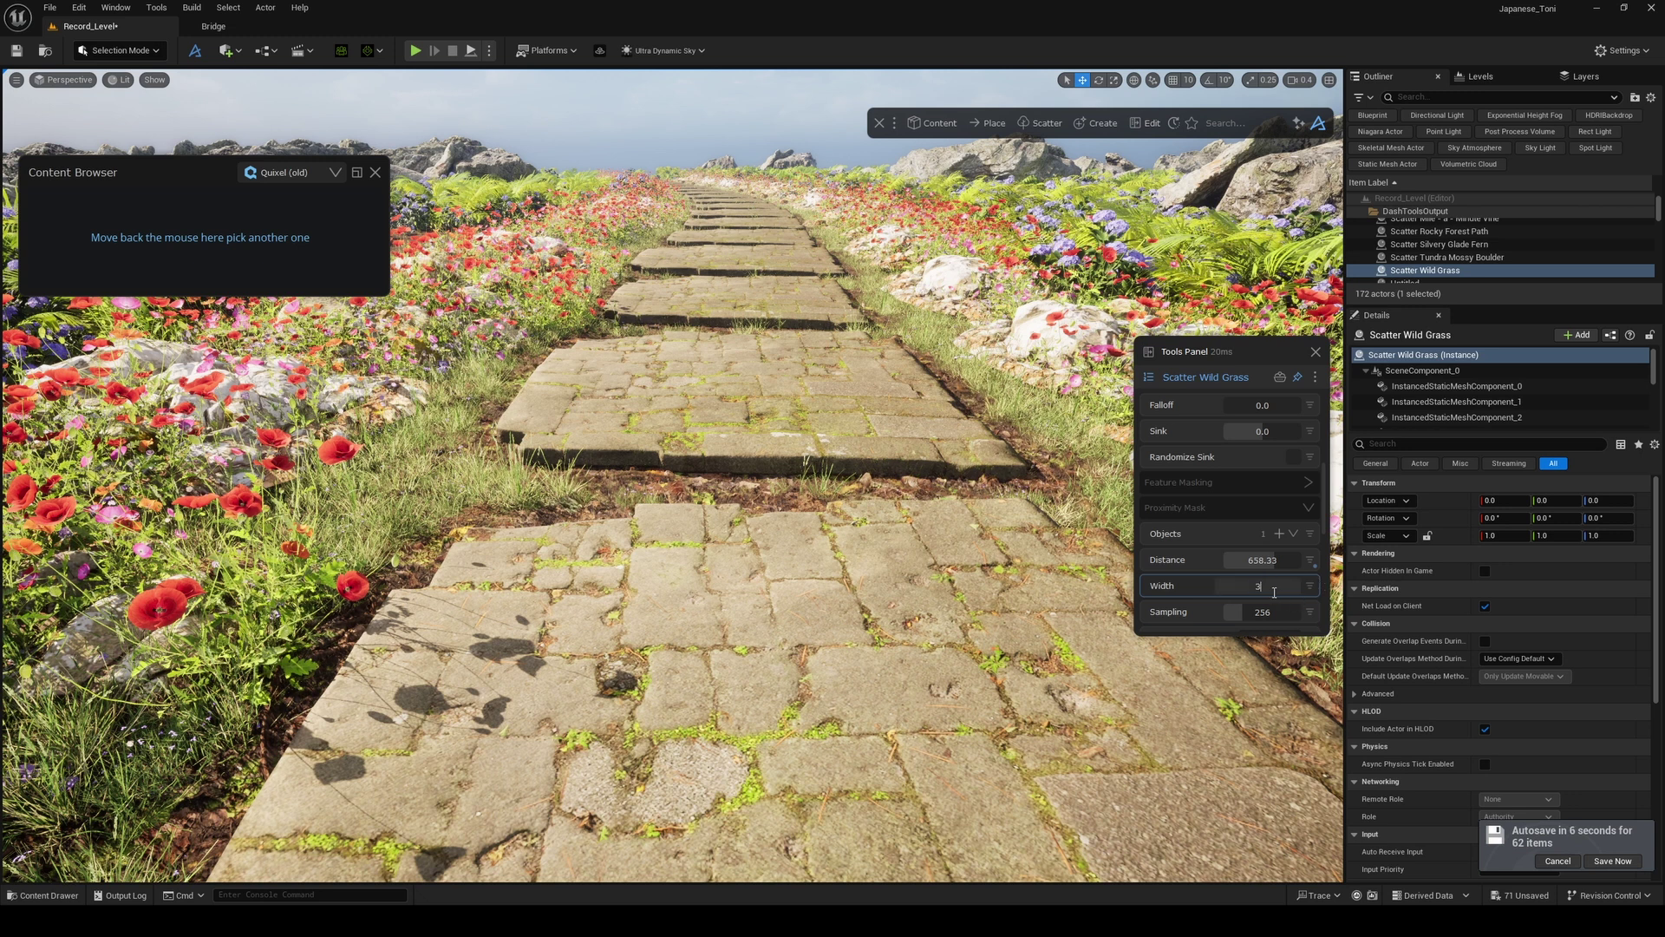
{"action": "type", "text": "0"}
{"action": "key", "text": "Return"}
{"action": "type", "text": "35"}
{"action": "key", "text": "Return"}
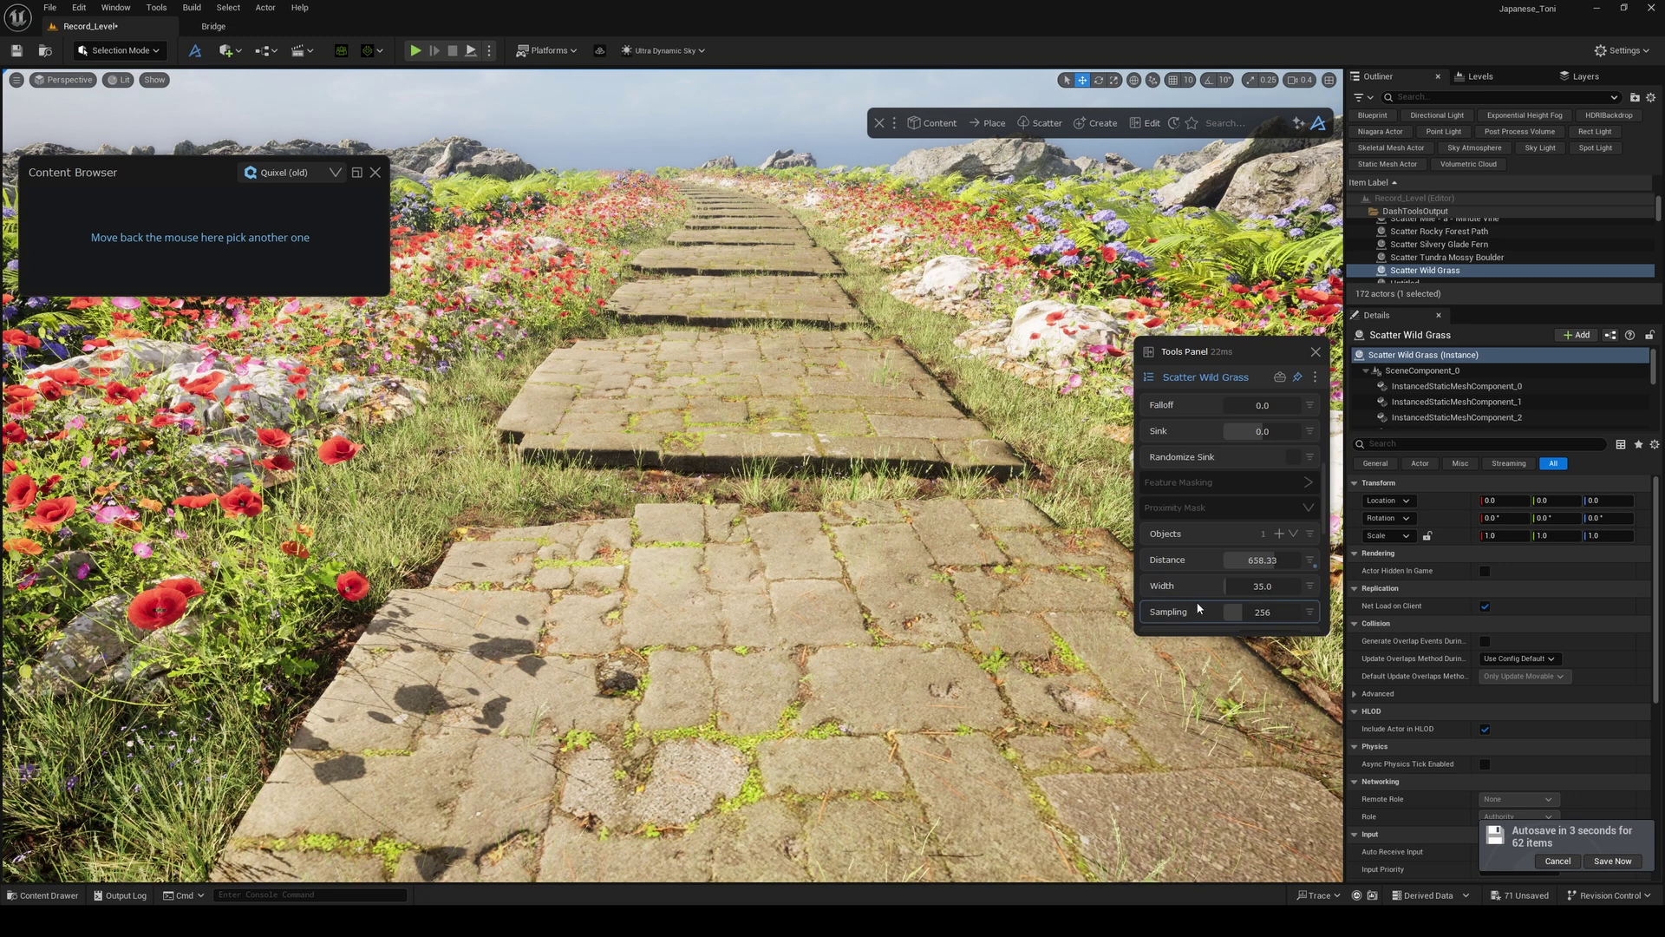
{"action": "type", "text": "37"}
{"action": "key", "text": "Return"}
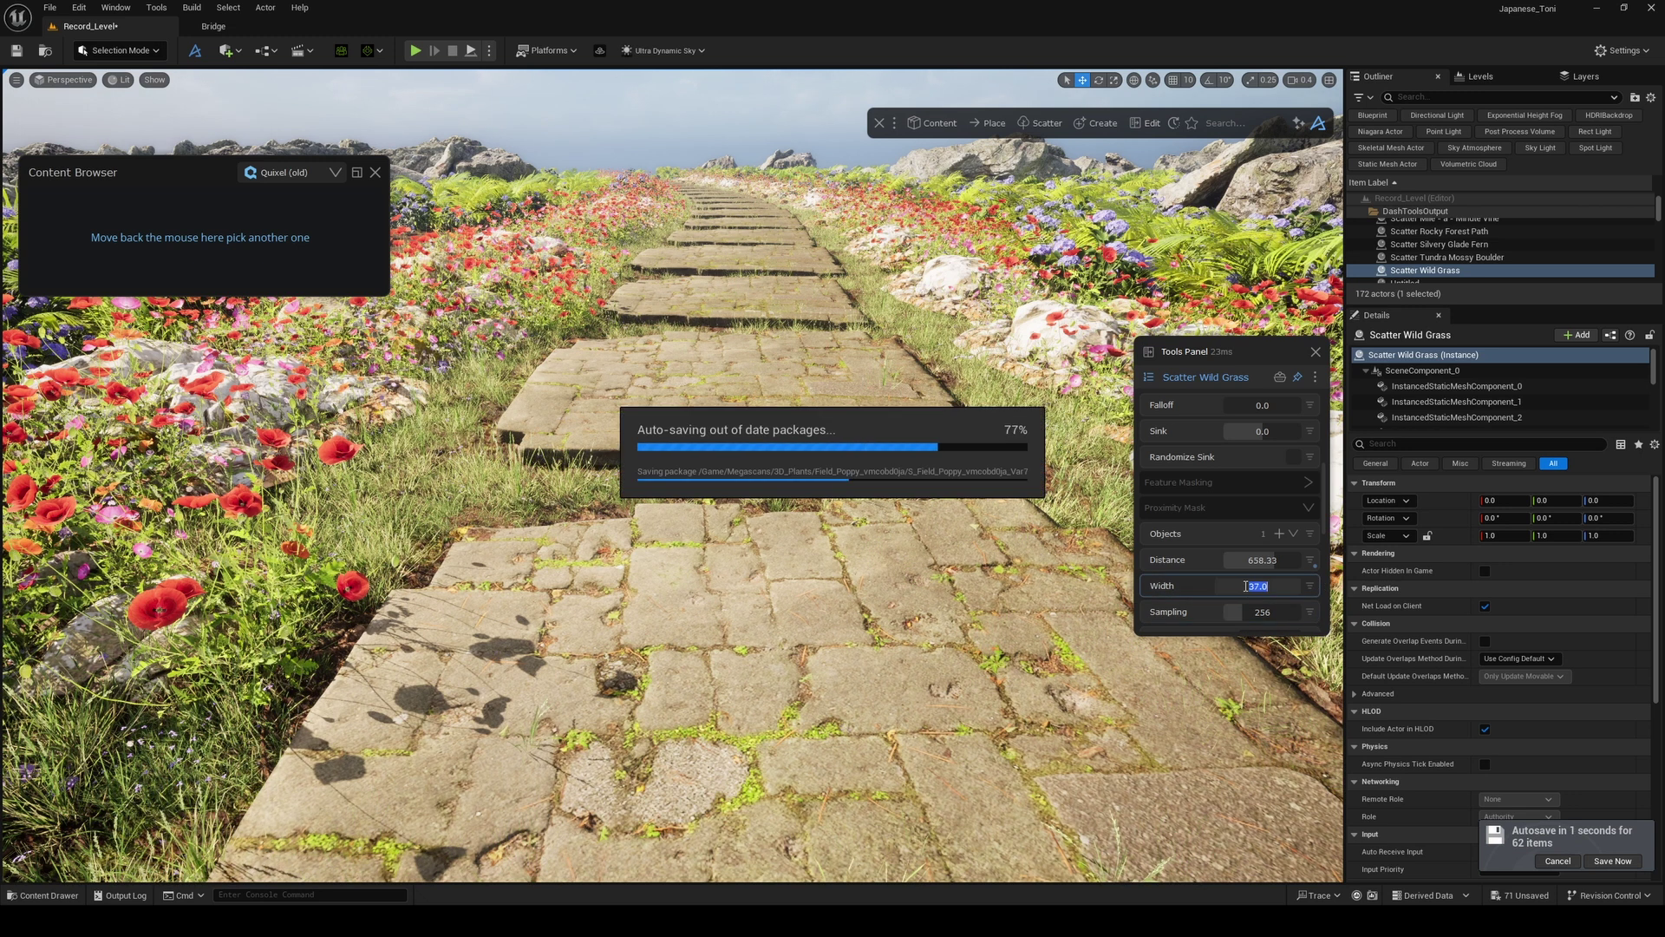
{"action": "type", "text": "40"}
{"action": "key", "text": "Return"}
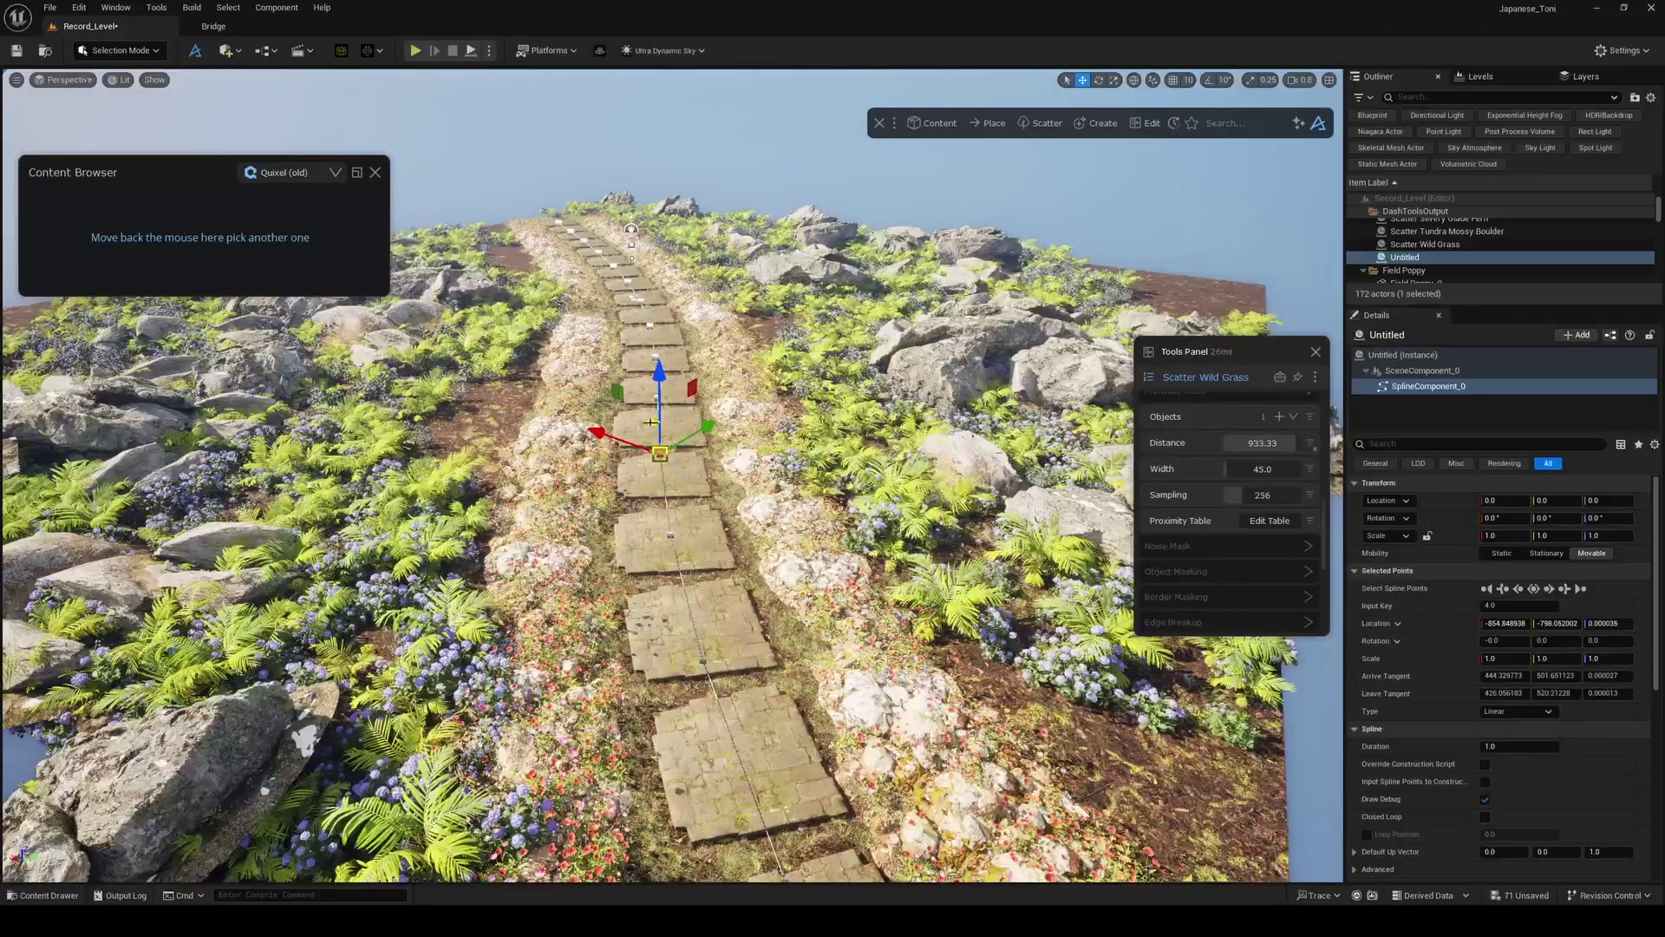
- Shift a middle point of the path curve slightly and delete the Rocky Forest Path scatter beneath the stones
{"action": "mouse_move", "coordinate": [652, 422]}
{"action": "left_mouse_down"}
{"action": "mouse_move", "coordinate": [672, 423]}
{"action": "mouse_move", "coordinate": [631, 425]}
{"action": "mouse_move", "coordinate": [655, 418]}
{"action": "left_mouse_up"}
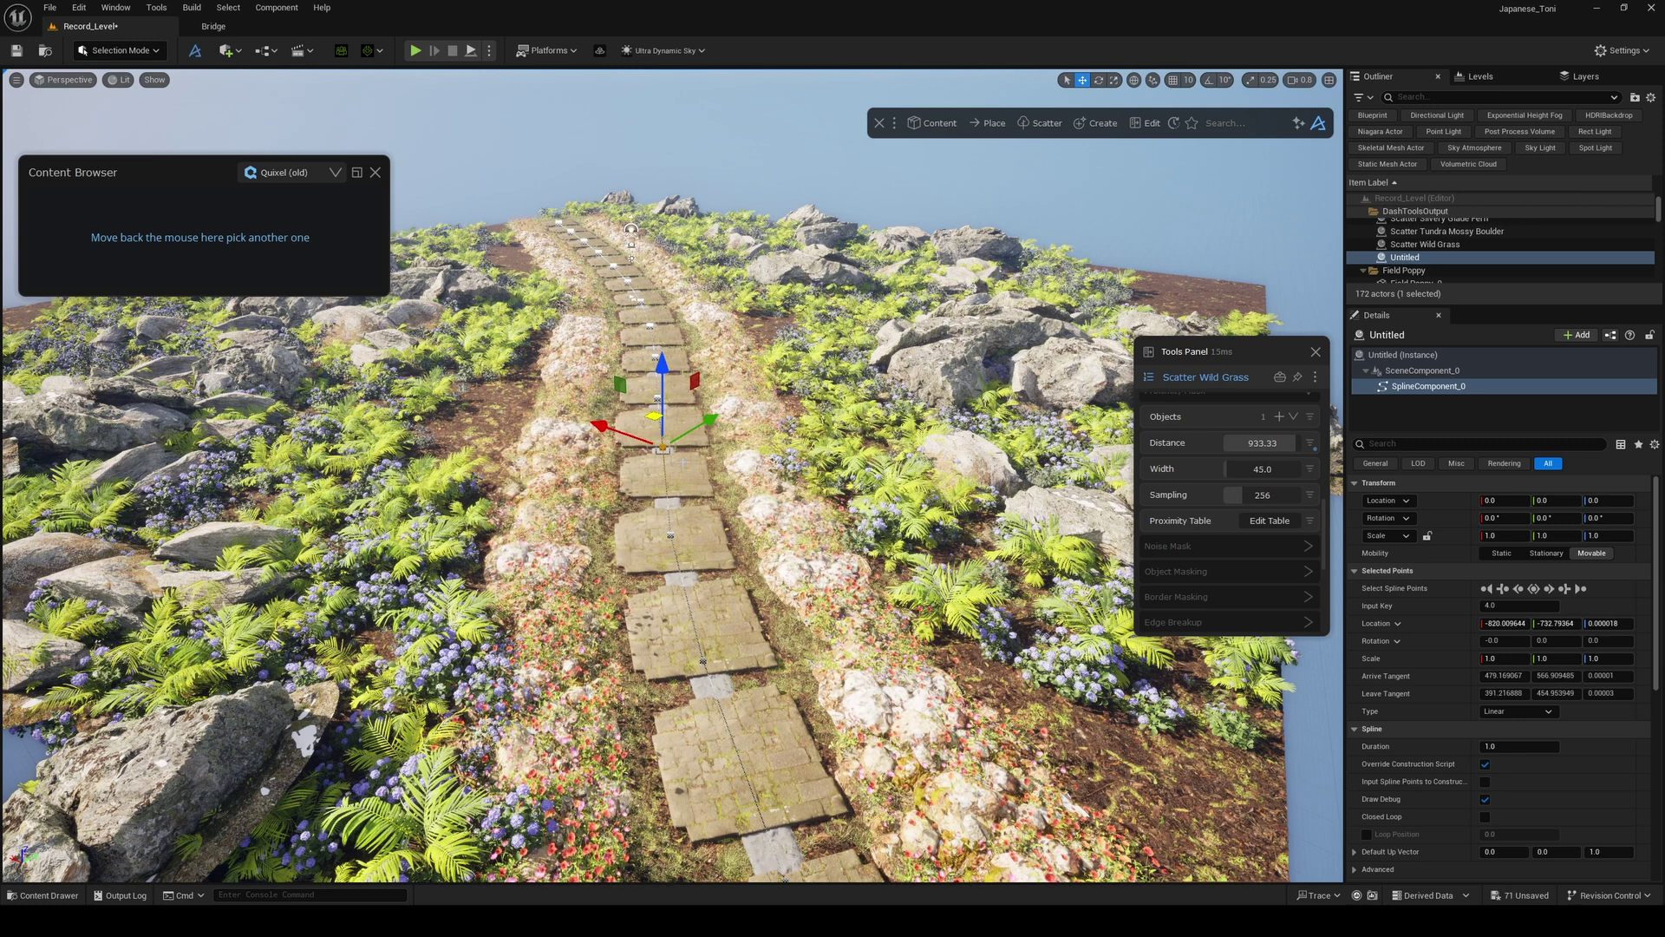
{"action": "scroll", "coordinate": [727, 555], "scroll_direction": "up", "scroll_amount": 1}
{"action": "right_click_drag", "start_coordinate": [685, 466], "coordinate": [768, 605]}
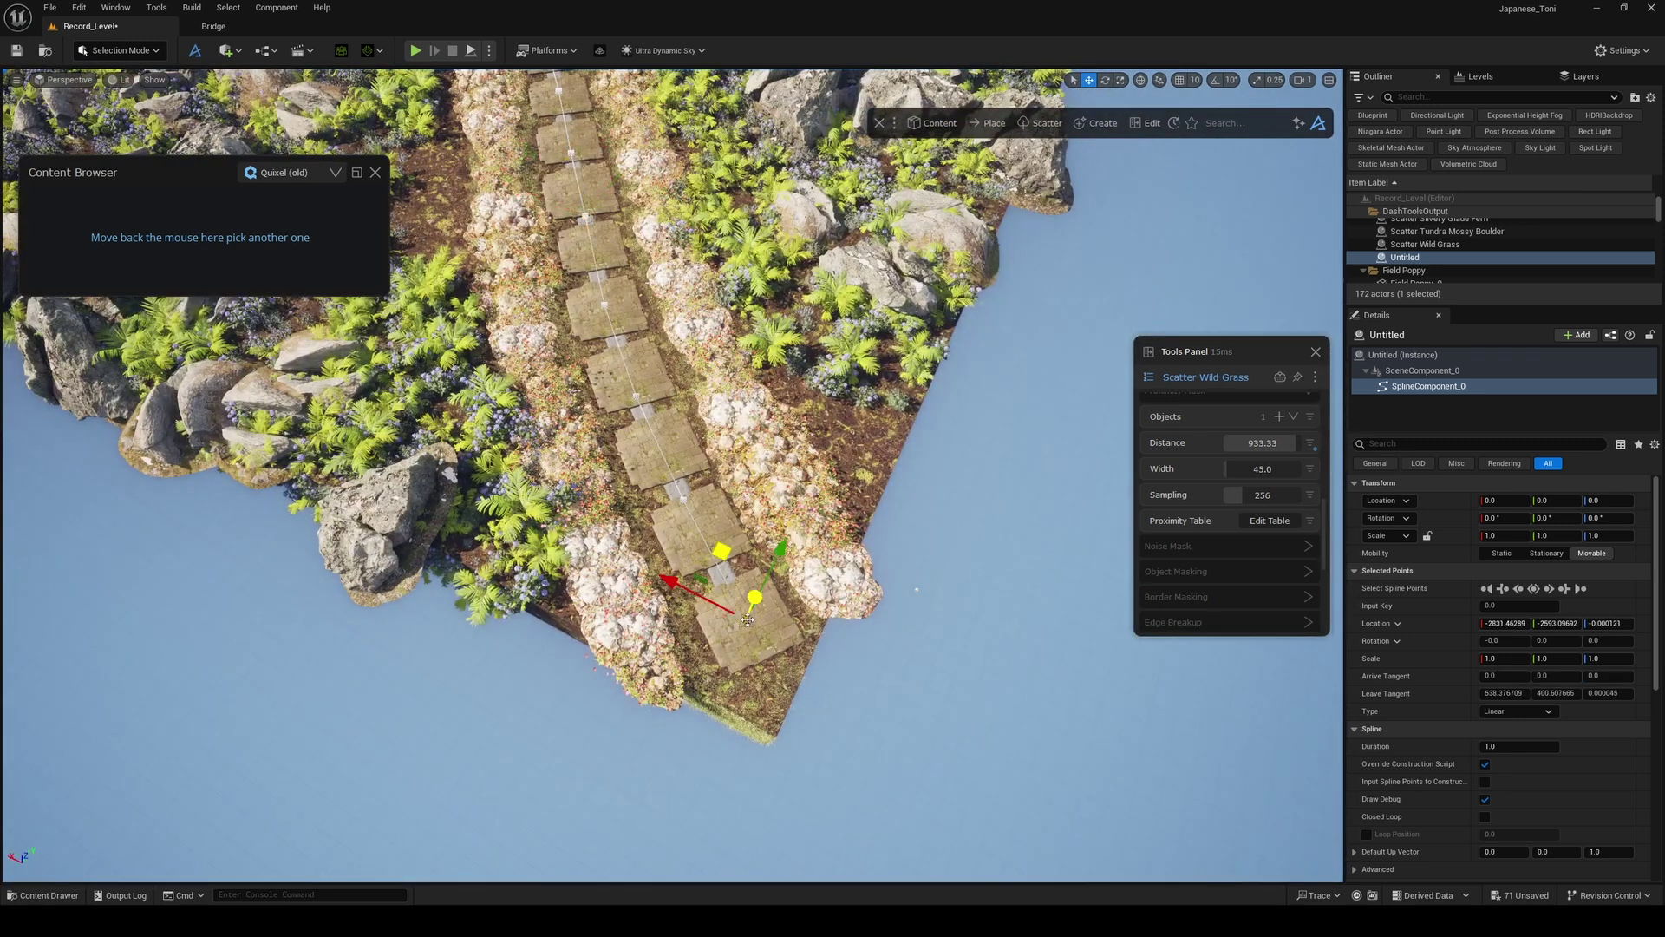
{"action": "key", "text": "Delete"}
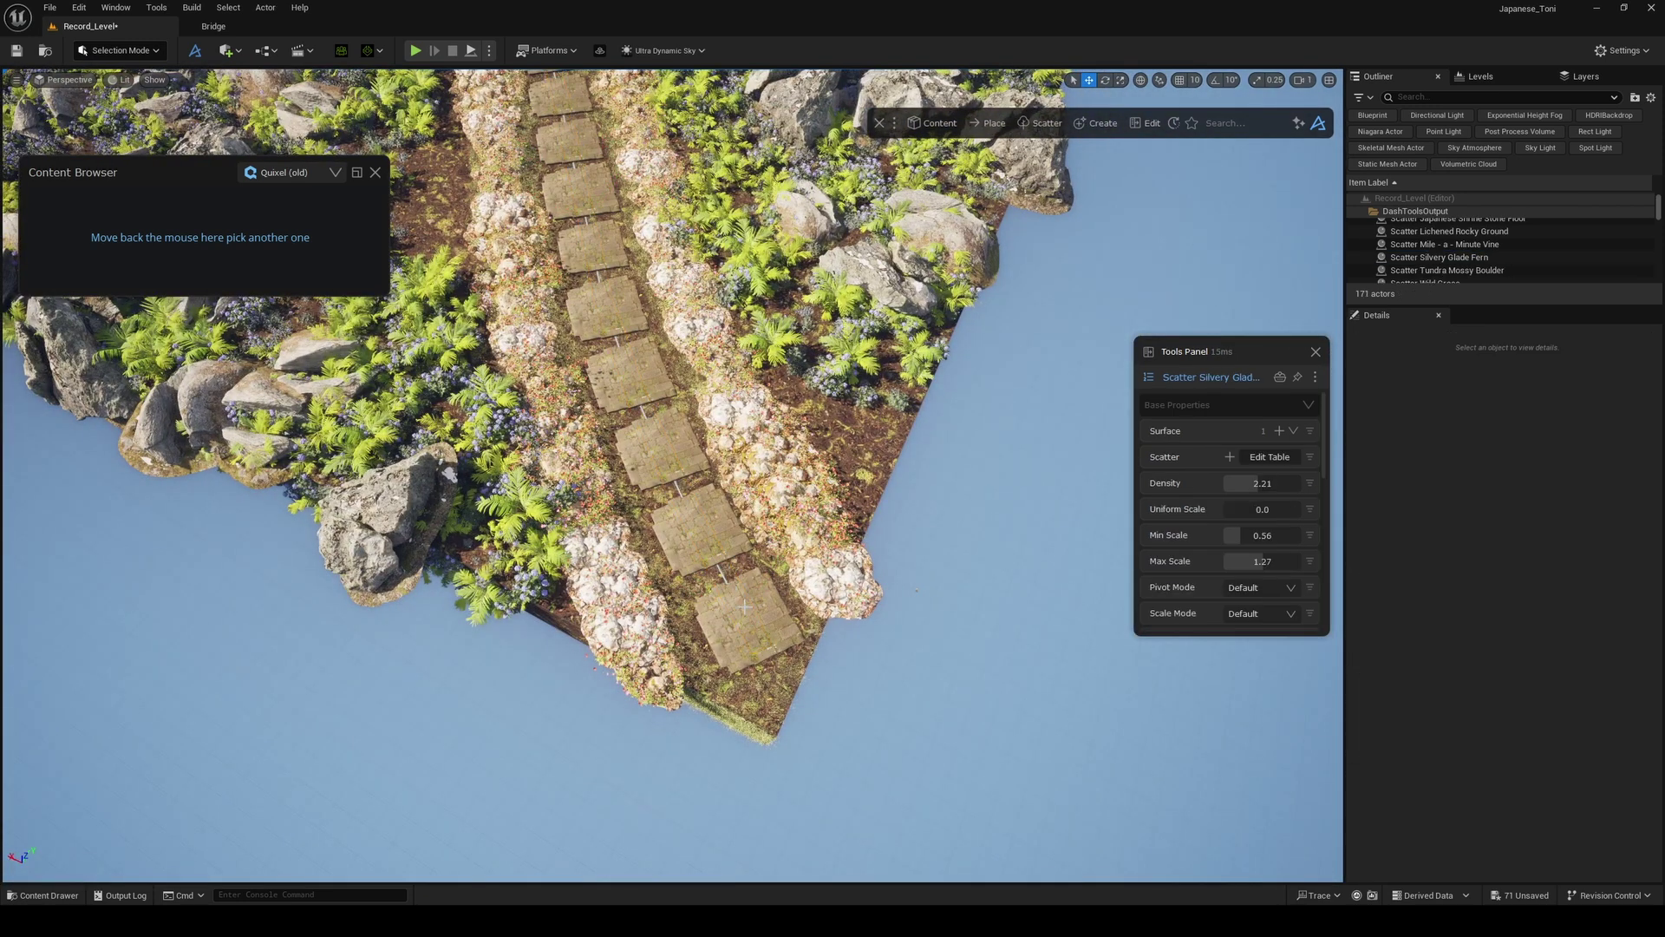
- Remove the curve points around the path's near end and move the new end point back out toward the ground's corner
{"action": "left_click", "coordinate": [725, 576]}
{"action": "left_click", "coordinate": [722, 572]}
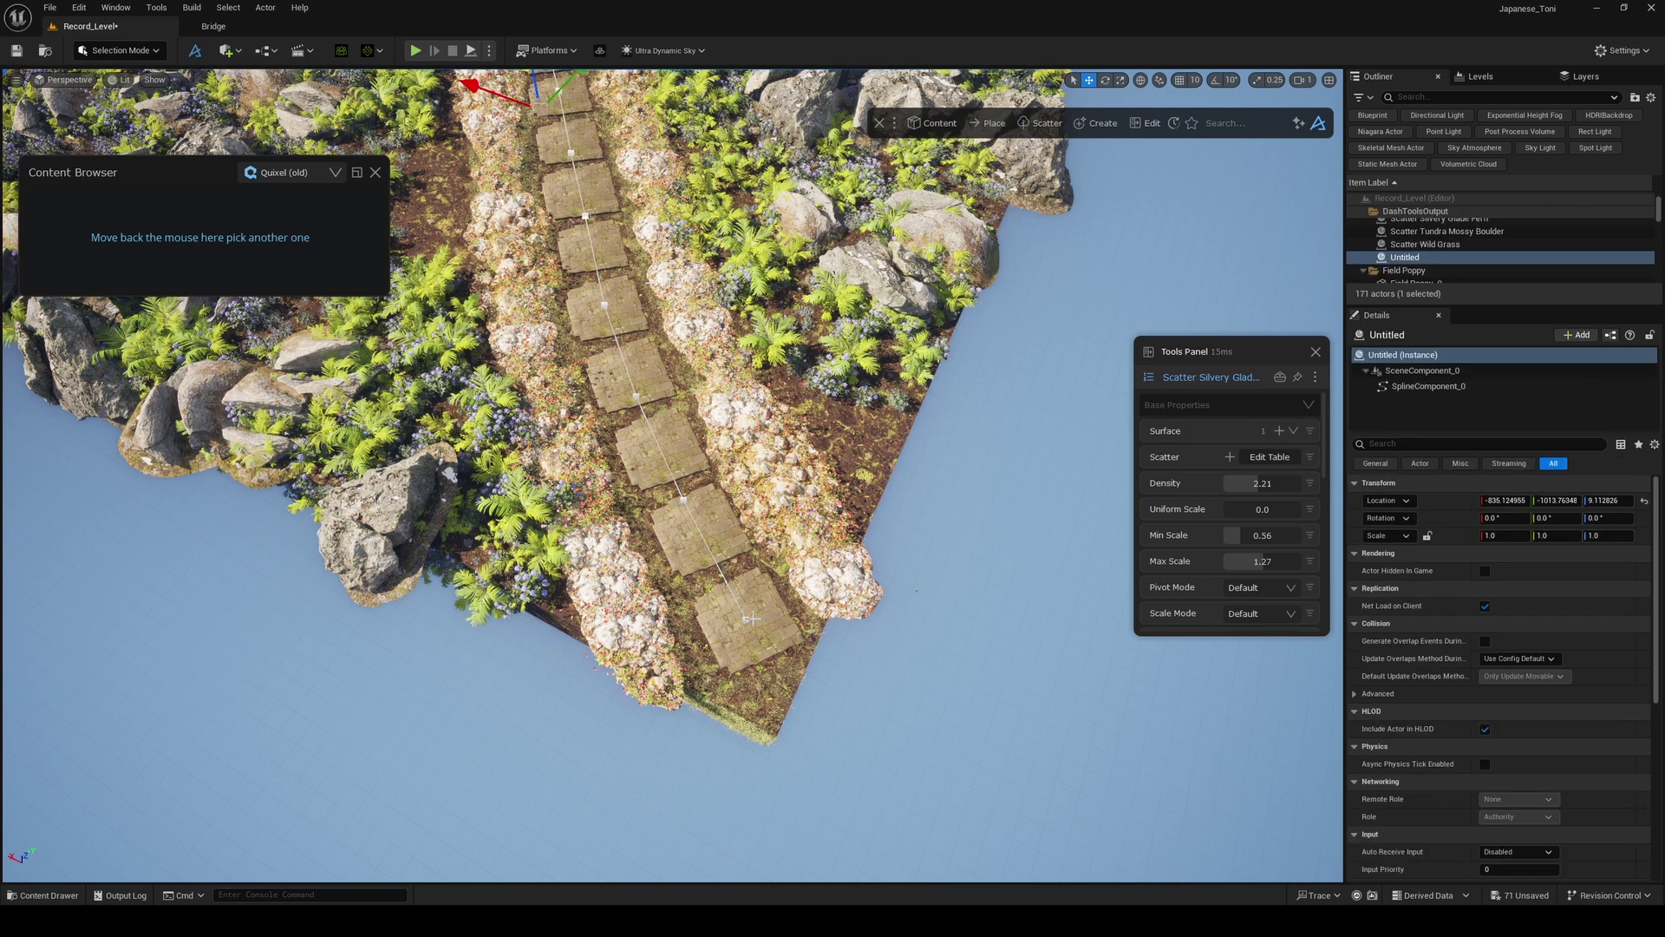
{"action": "left_click", "coordinate": [748, 601]}
{"action": "left_click_drag", "start_coordinate": [722, 548], "coordinate": [667, 457]}
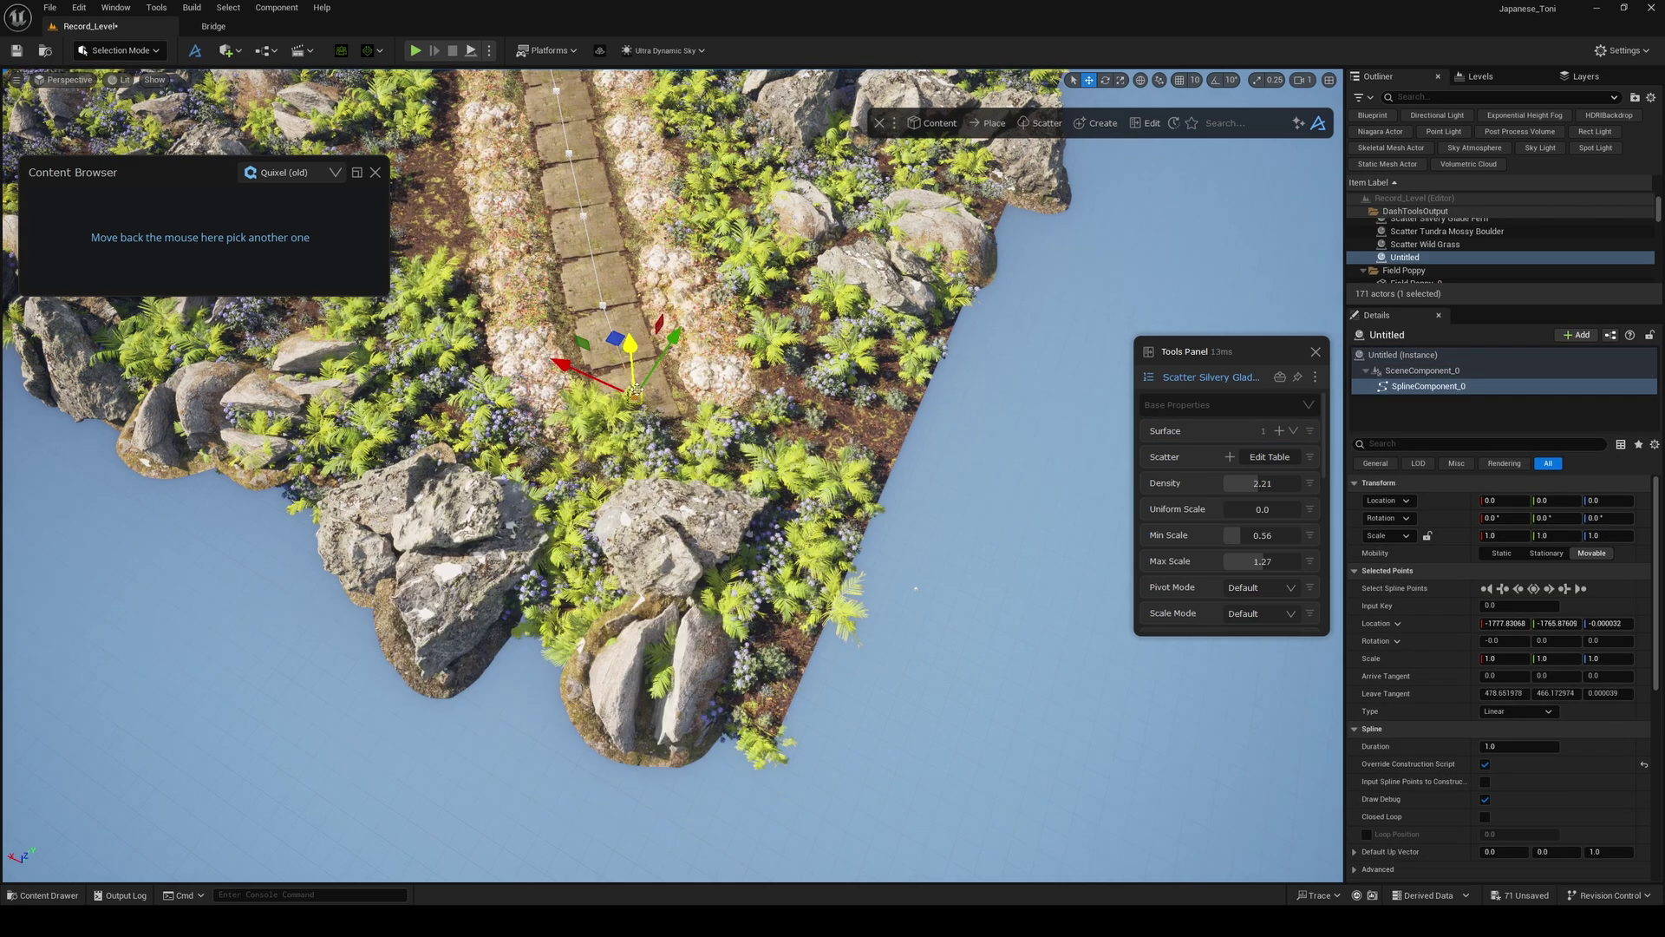
{"action": "right_click_drag", "start_coordinate": [668, 457], "coordinate": [607, 309]}
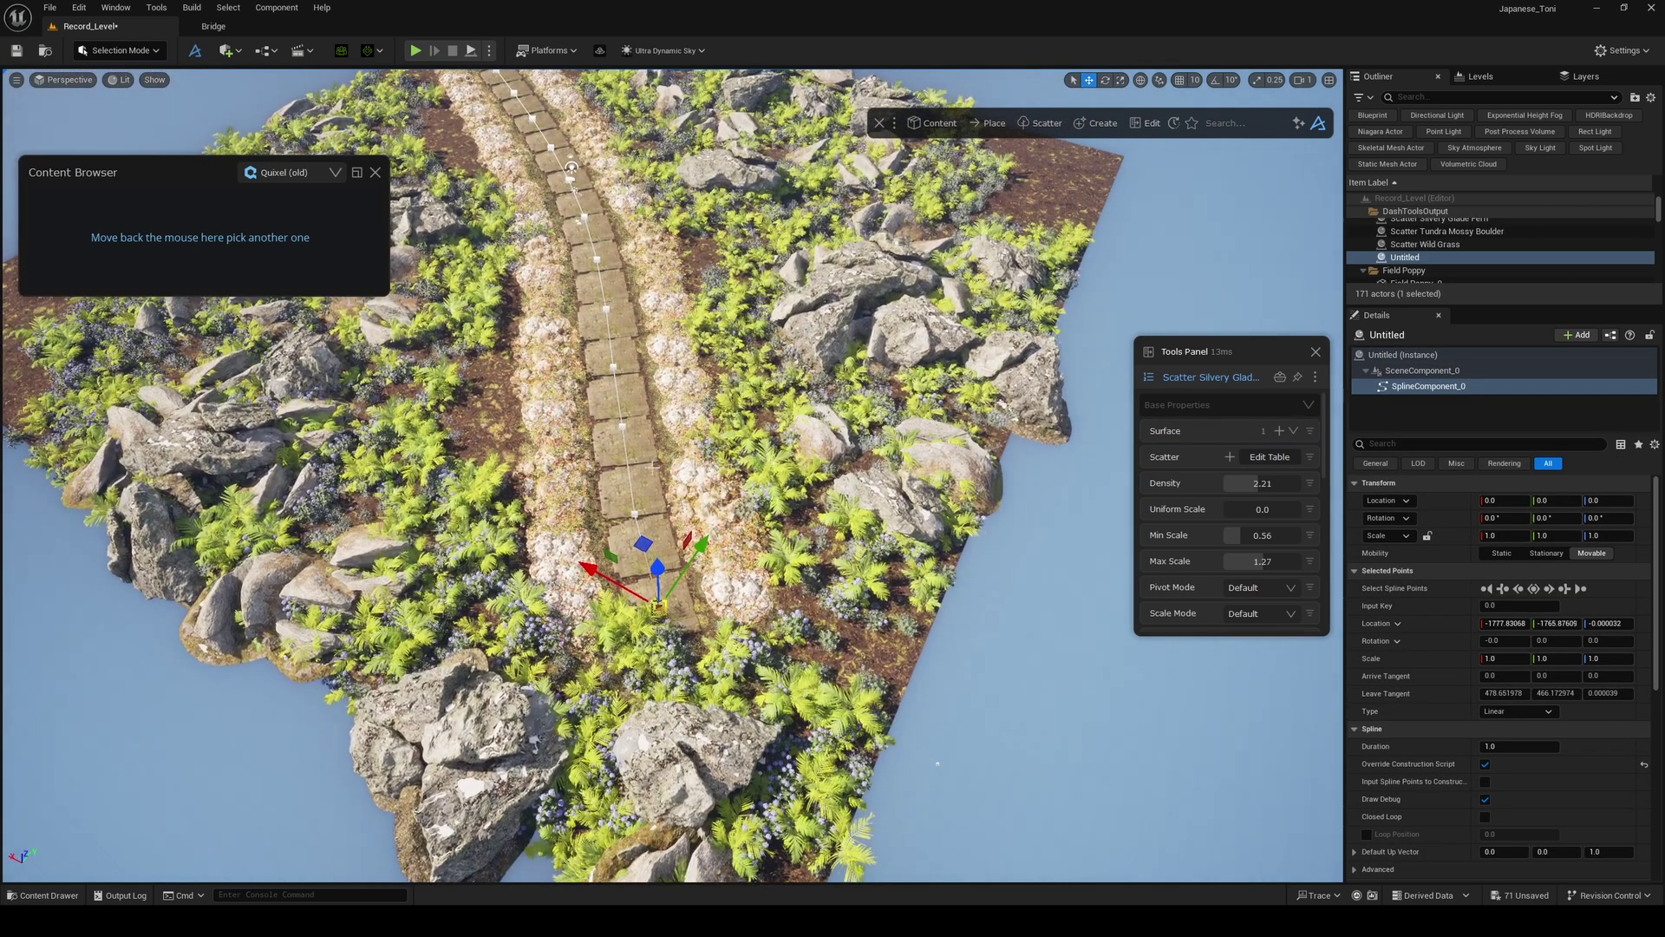
{"action": "left_click_drag", "start_coordinate": [726, 583], "coordinate": [678, 700]}
- Move intermediate points of the path curve sideways to bend the stone path into a winding S-shape
{"action": "left_click", "coordinate": [623, 424]}
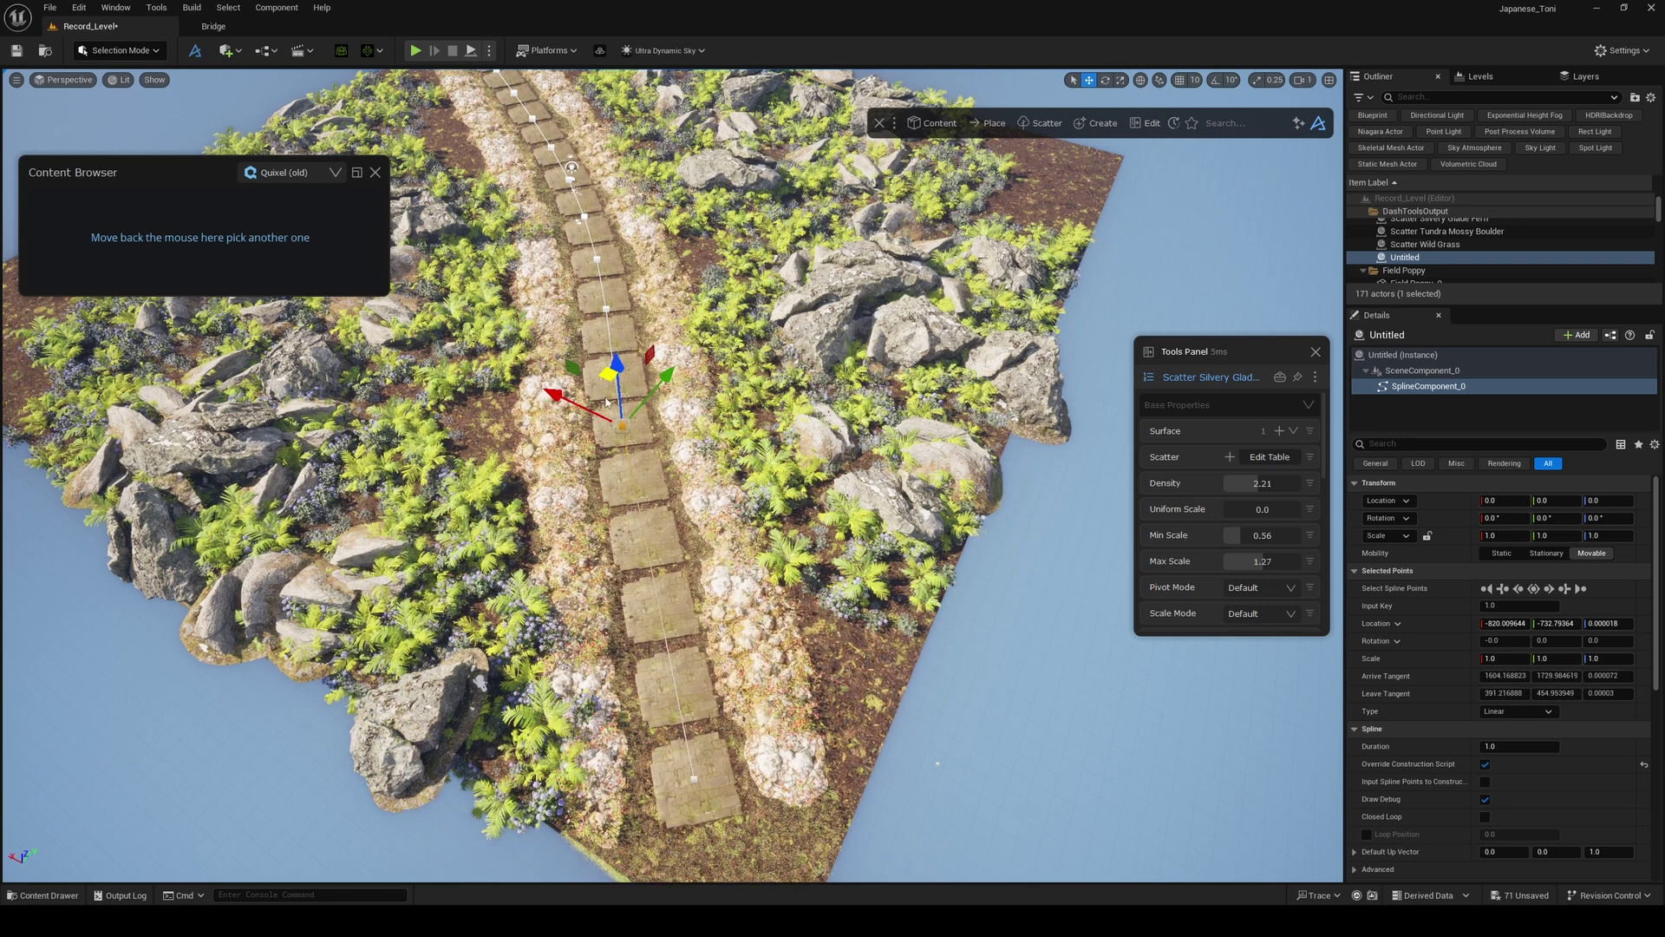
{"action": "left_click_drag", "start_coordinate": [607, 401], "coordinate": [736, 497]}
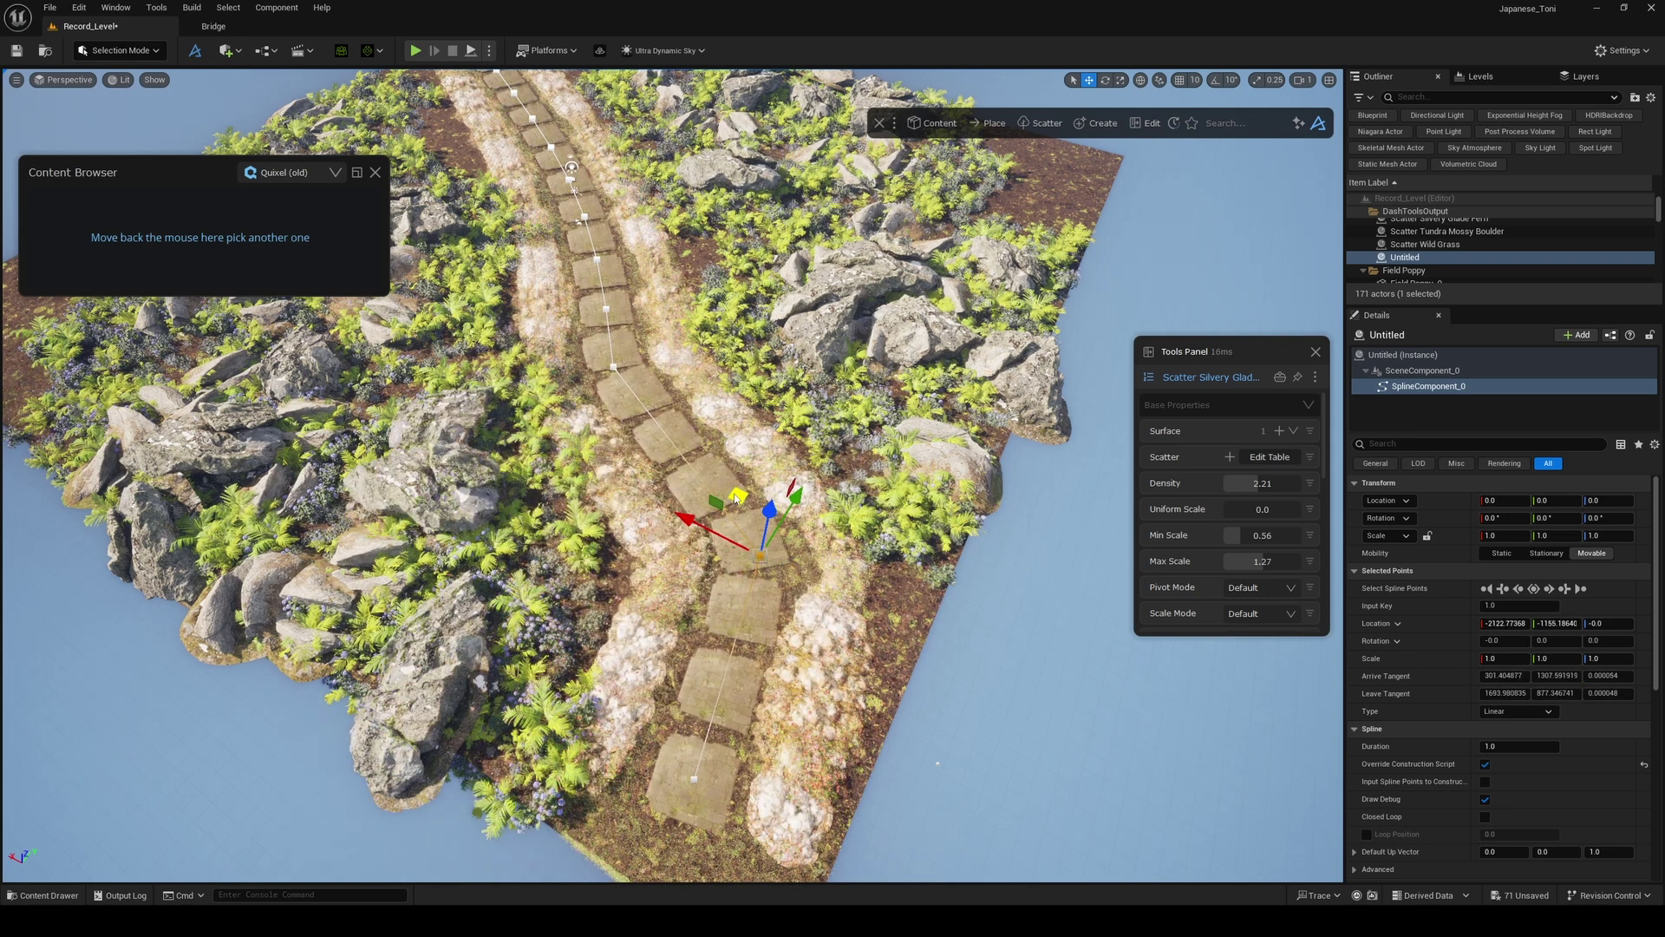
{"action": "right_click_drag", "start_coordinate": [735, 497], "coordinate": [647, 345]}
{"action": "scroll", "coordinate": [676, 391], "scroll_direction": "up", "scroll_amount": 1}
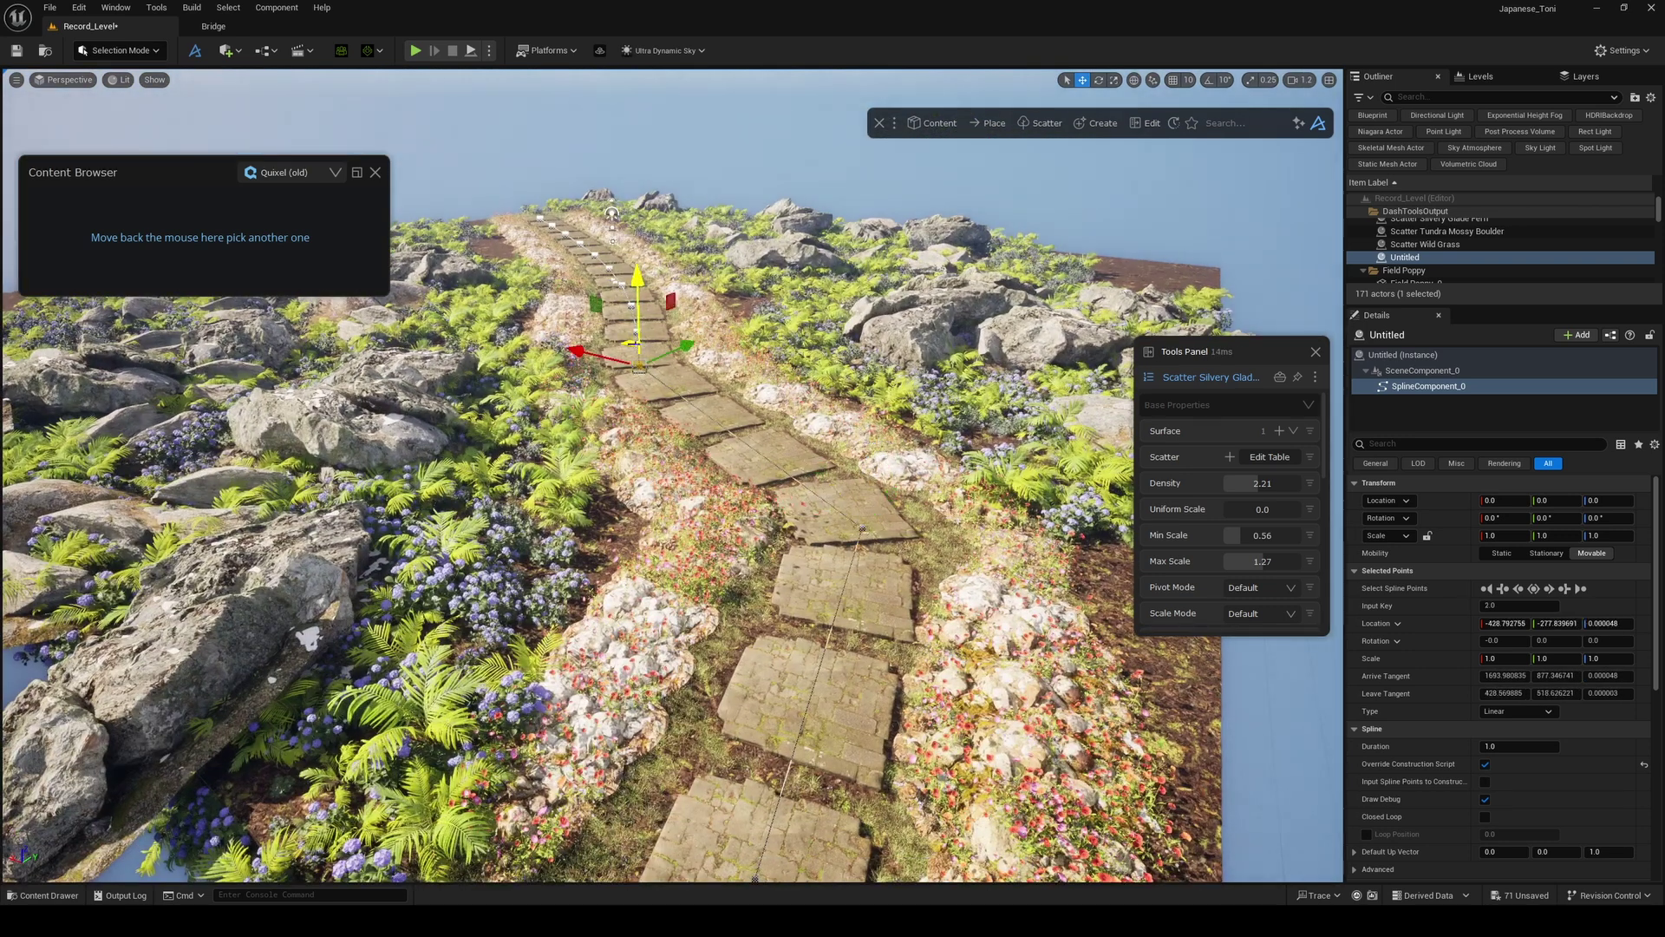
{"action": "left_click_drag", "start_coordinate": [631, 346], "coordinate": [614, 390]}
{"action": "right_click_drag", "start_coordinate": [615, 390], "coordinate": [626, 434]}
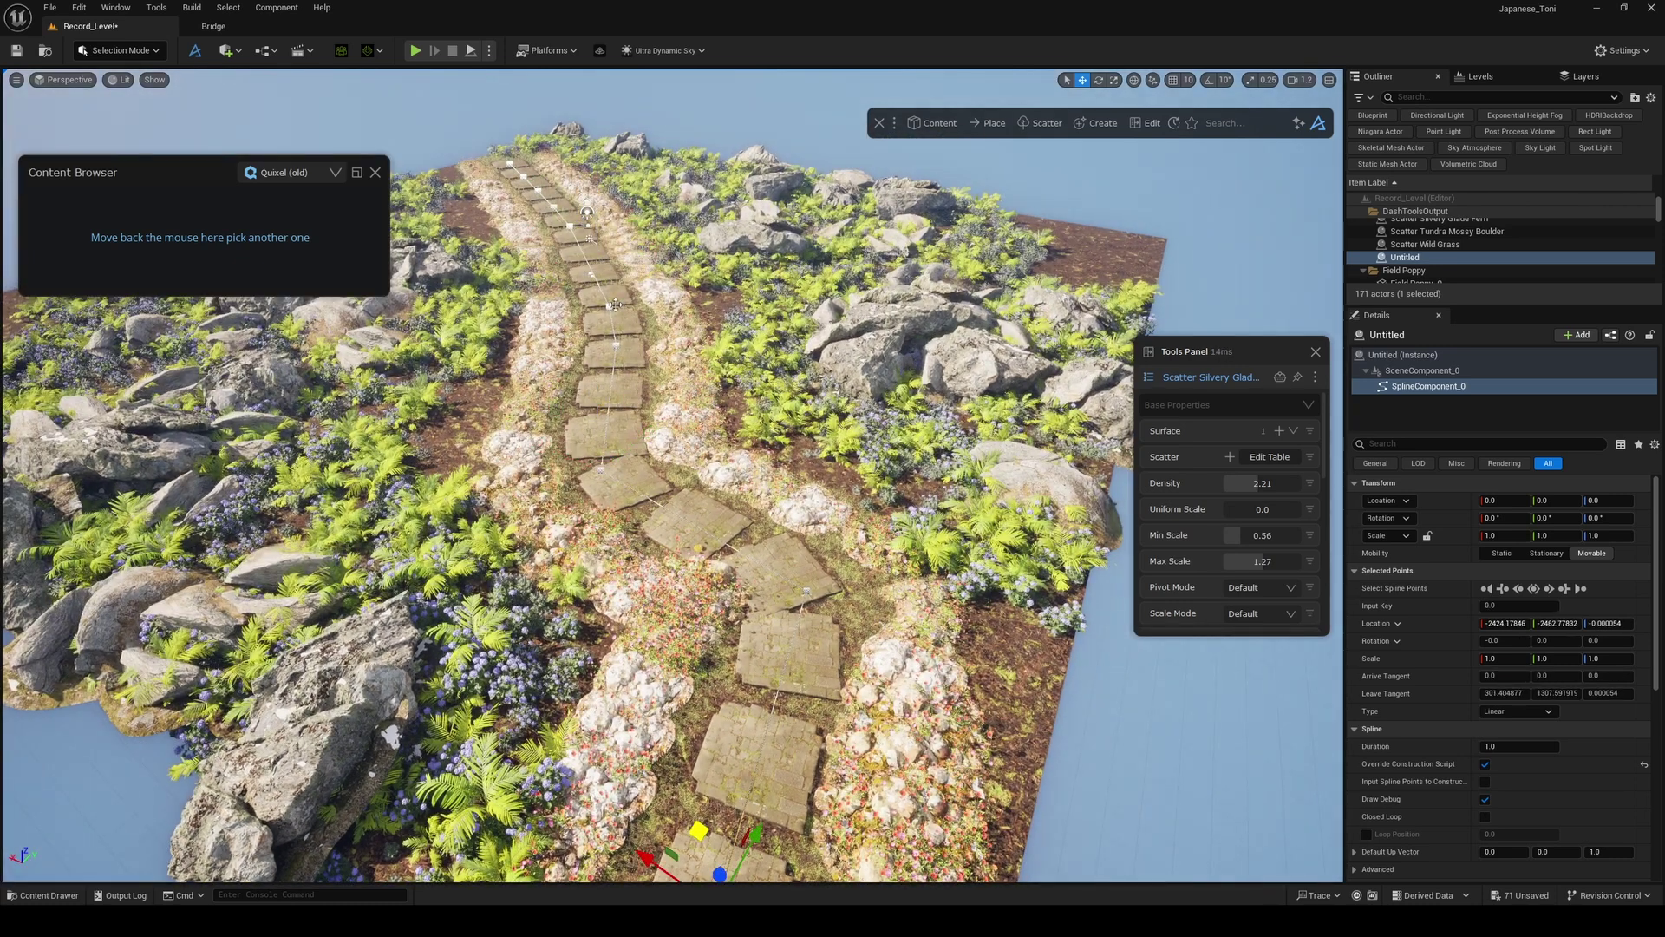
{"action": "left_click_drag", "start_coordinate": [614, 319], "coordinate": [560, 293]}
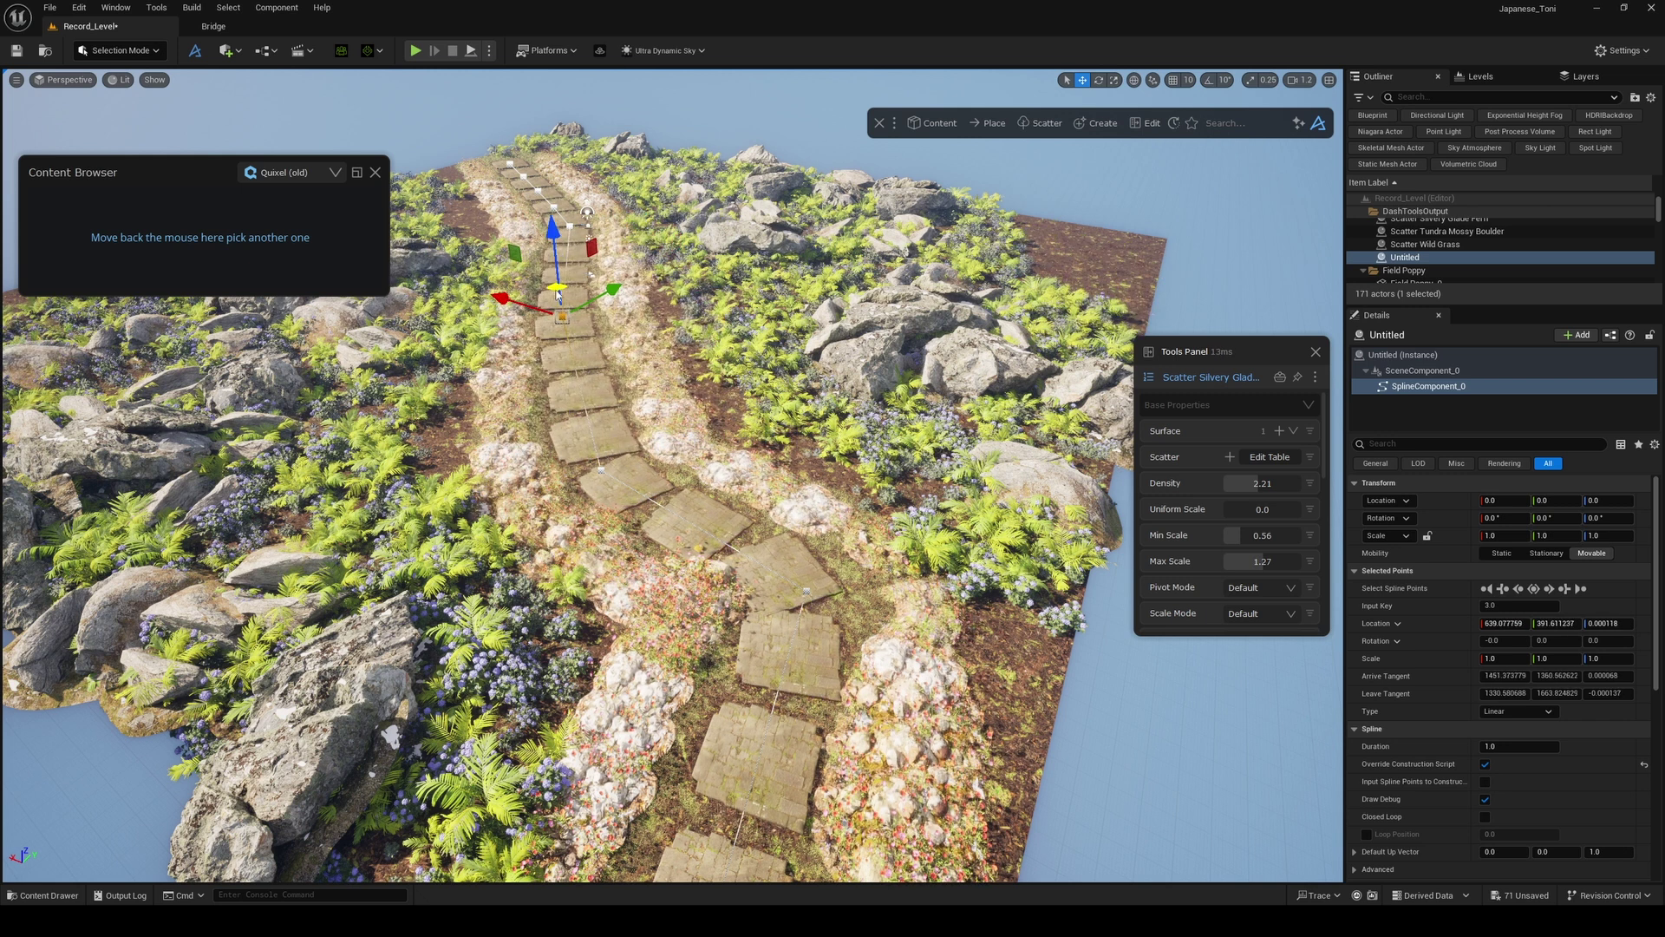
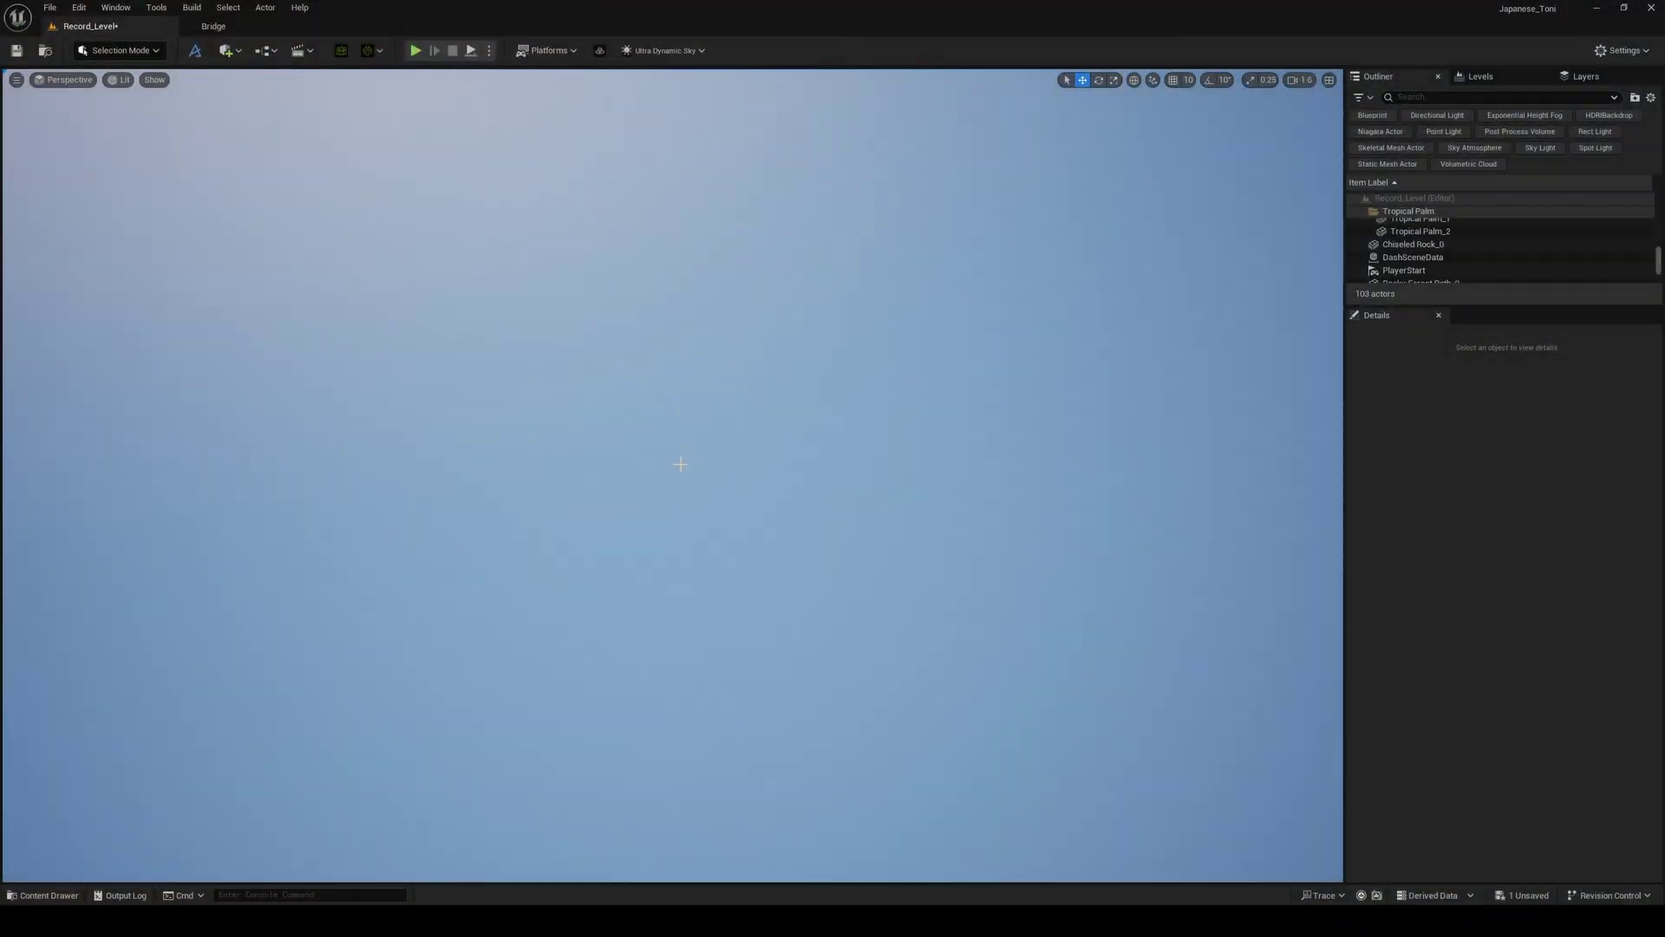
- Create a new landscape in Landscape Mode with 63x63-quad sections and 8 x 8 components
{"action": "left_click", "coordinate": [104, 50]}
{"action": "left_click", "coordinate": [145, 119]}
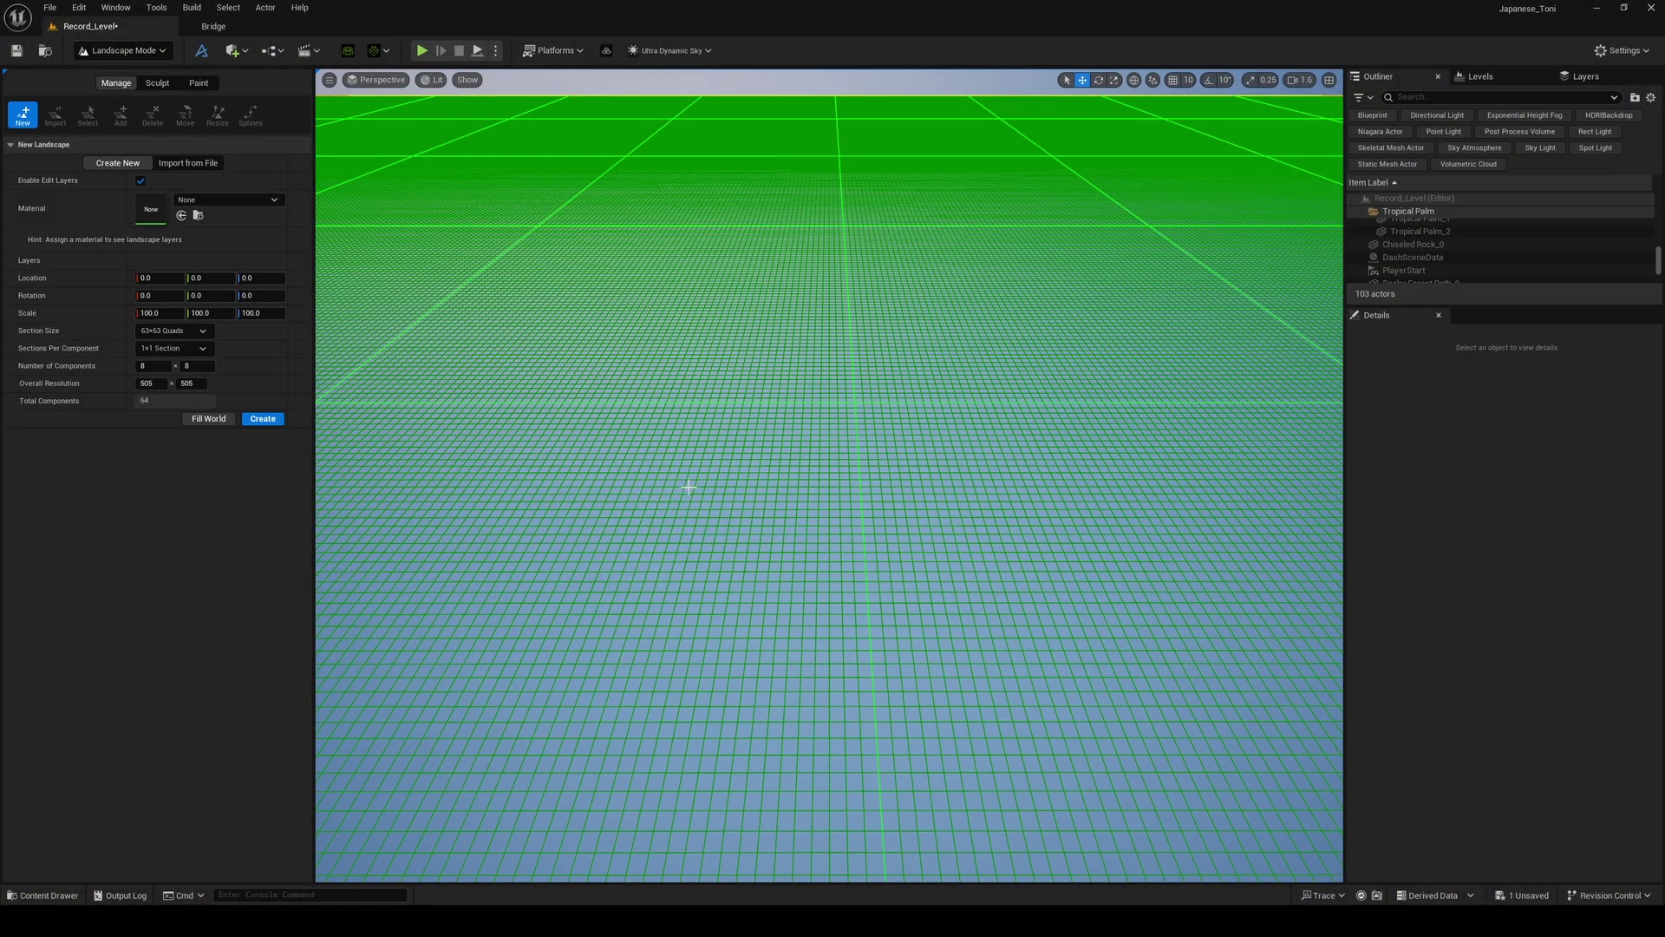
{"action": "scroll", "coordinate": [490, 400], "scroll_direction": "down", "scroll_amount": 15}
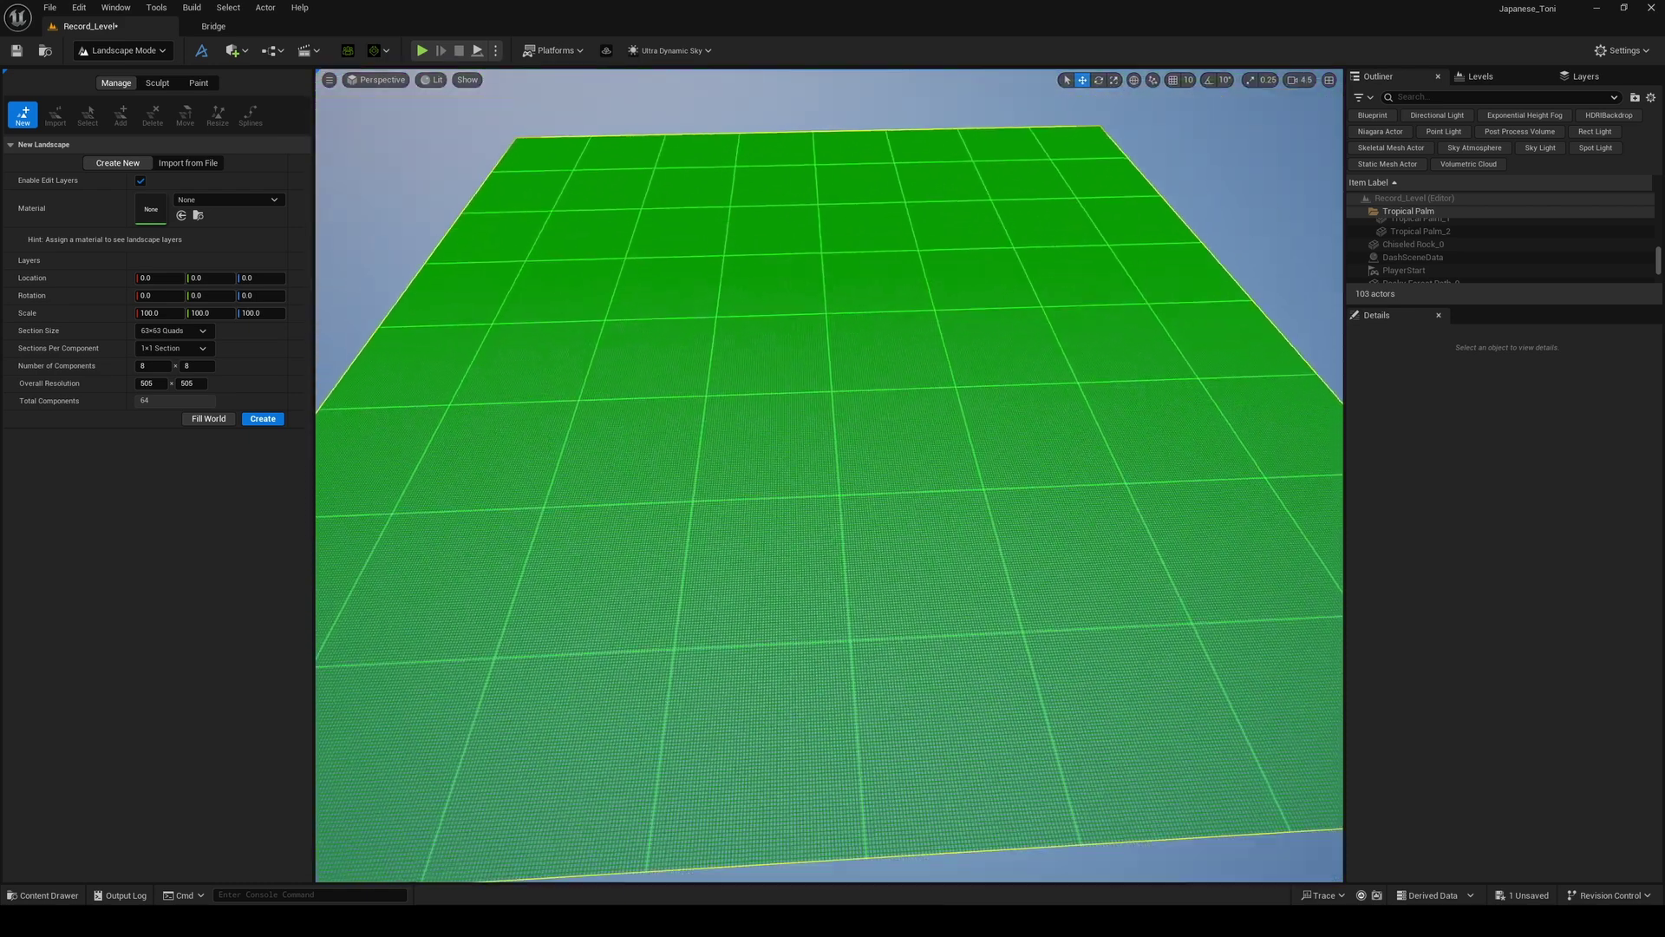
{"action": "scroll", "coordinate": [487, 392], "scroll_direction": "up", "scroll_amount": 5}
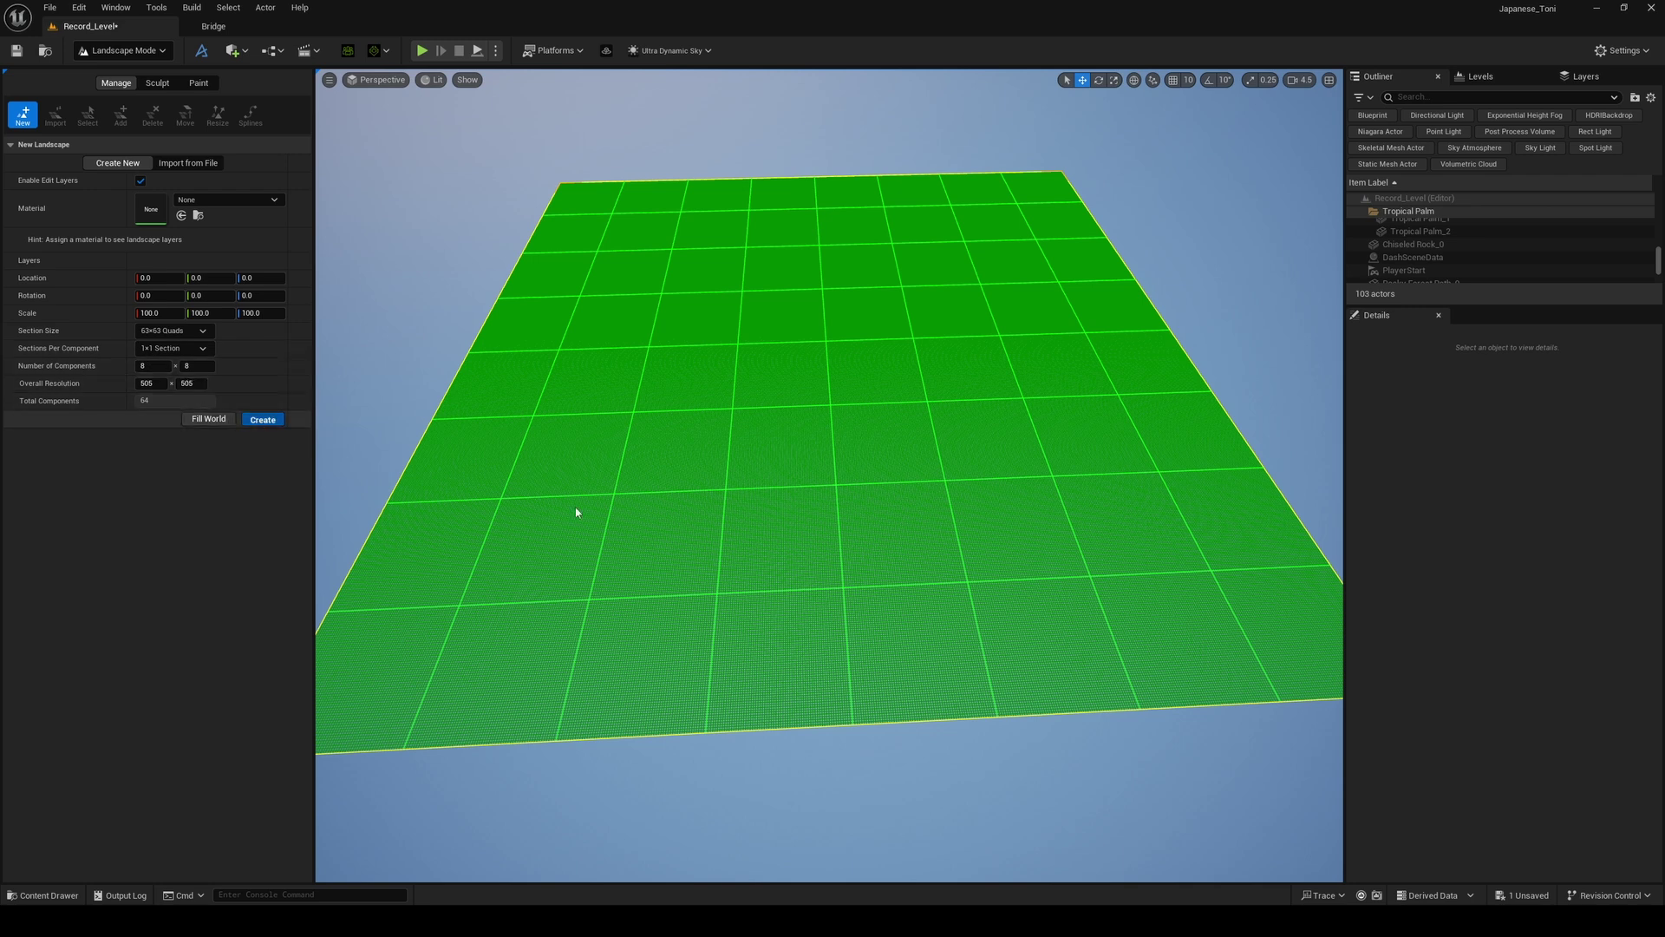
{"action": "scroll", "coordinate": [576, 512], "scroll_direction": "up", "scroll_amount": 3}
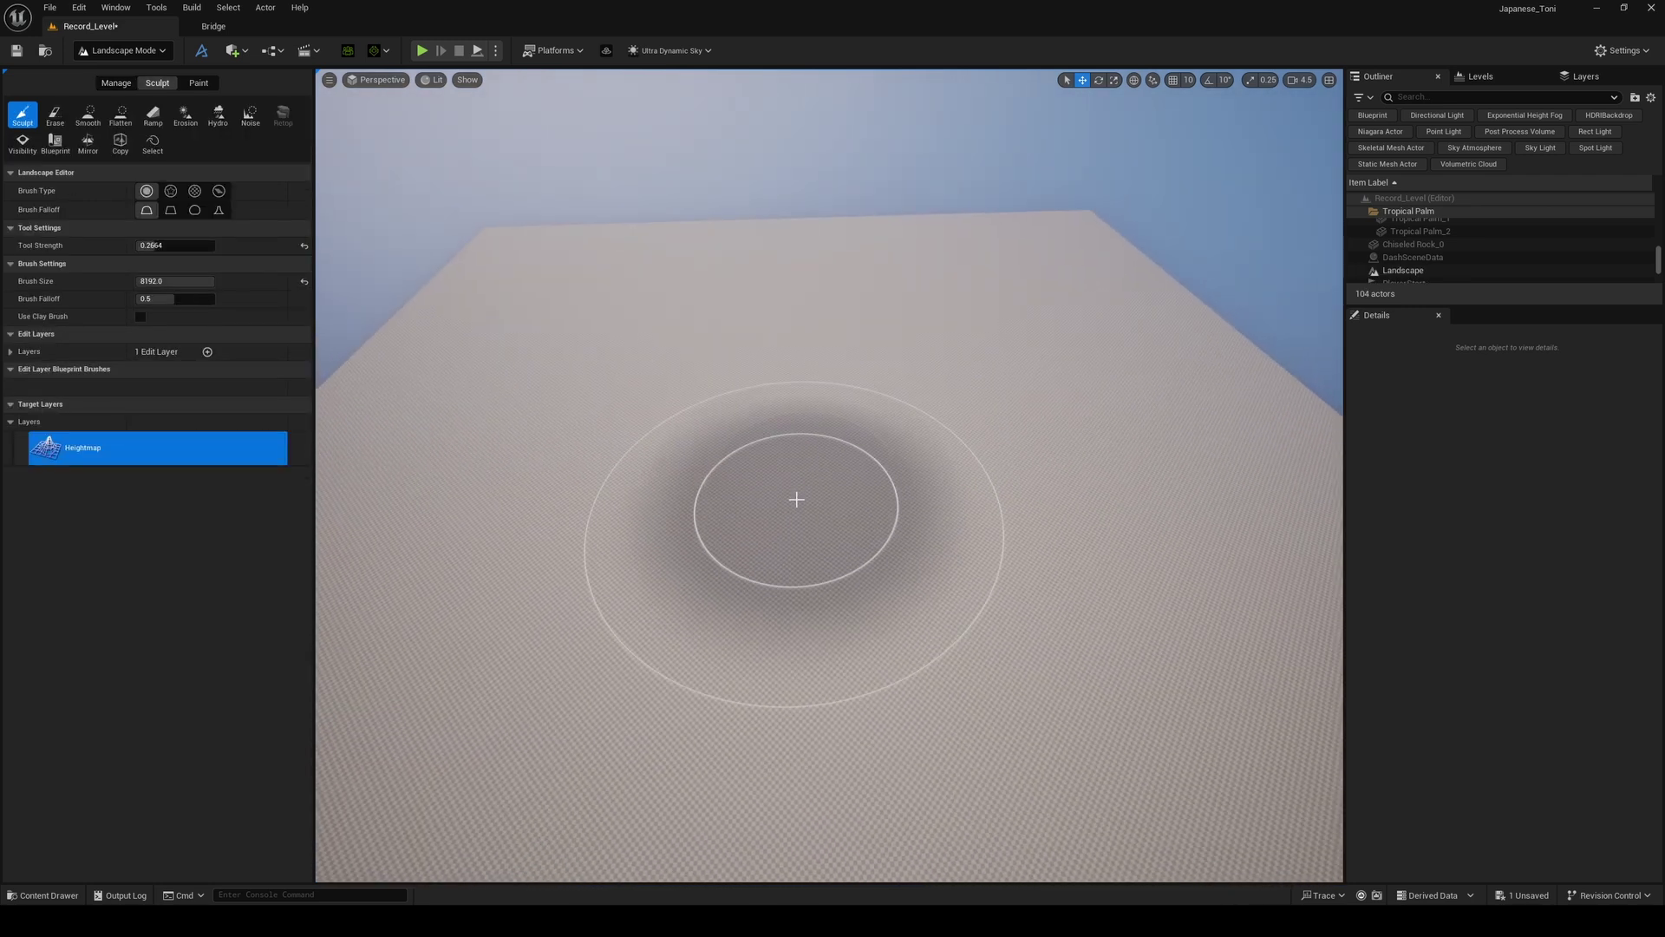
- Return to Selection Mode and draw a long, gently bending curve across the landscape with the Draw Curves tool
{"action": "key", "text": "shift+1"}
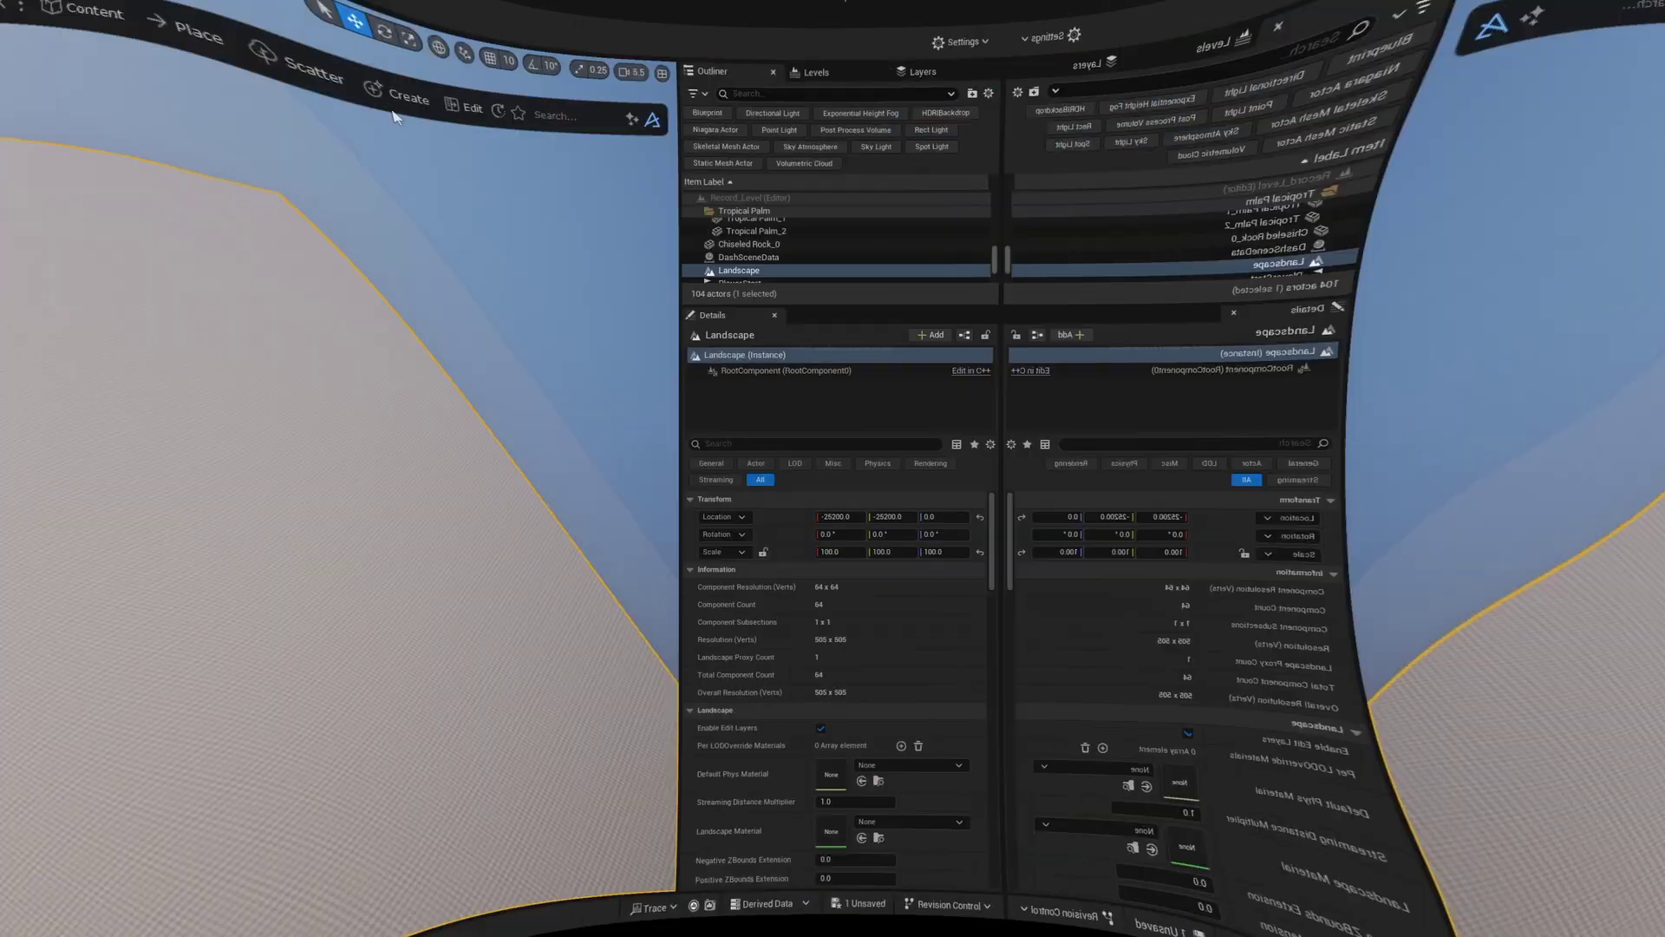
{"action": "left_click", "coordinate": [1096, 122]}
{"action": "left_click", "coordinate": [1096, 362]}
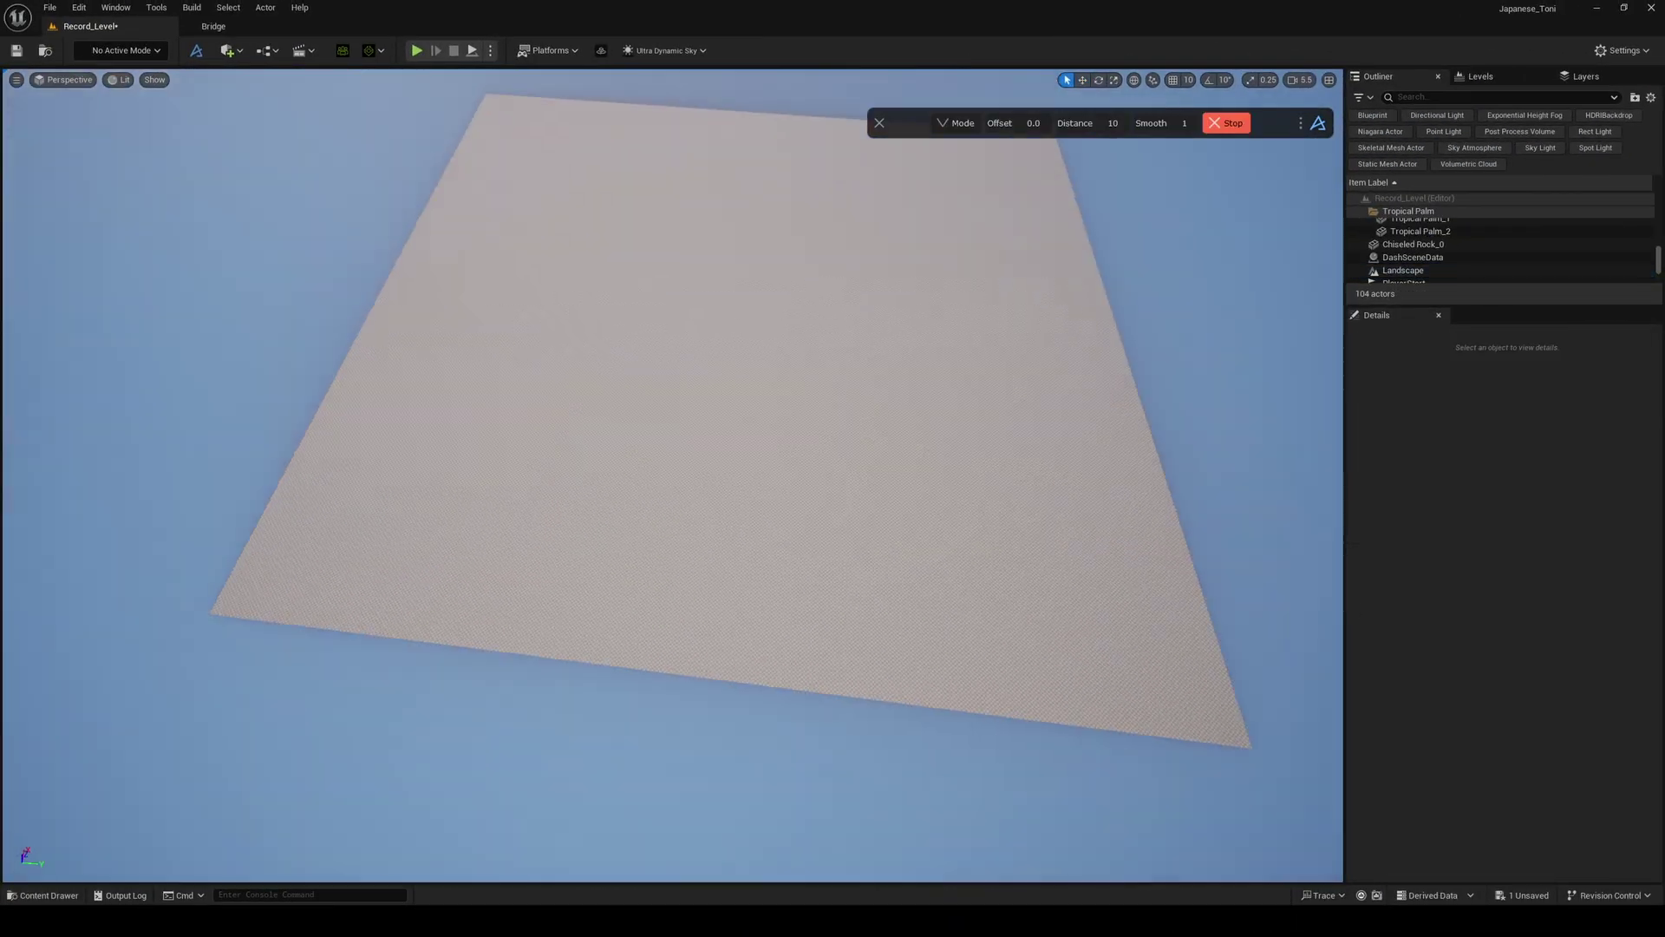
{"action": "left_click_drag", "start_coordinate": [687, 766], "coordinate": [726, 176]}
{"action": "key", "text": "w"}
{"action": "scroll", "coordinate": [733, 338], "scroll_direction": "down", "scroll_amount": 3}
{"action": "right_click_drag", "start_coordinate": [729, 330], "coordinate": [770, 364]}
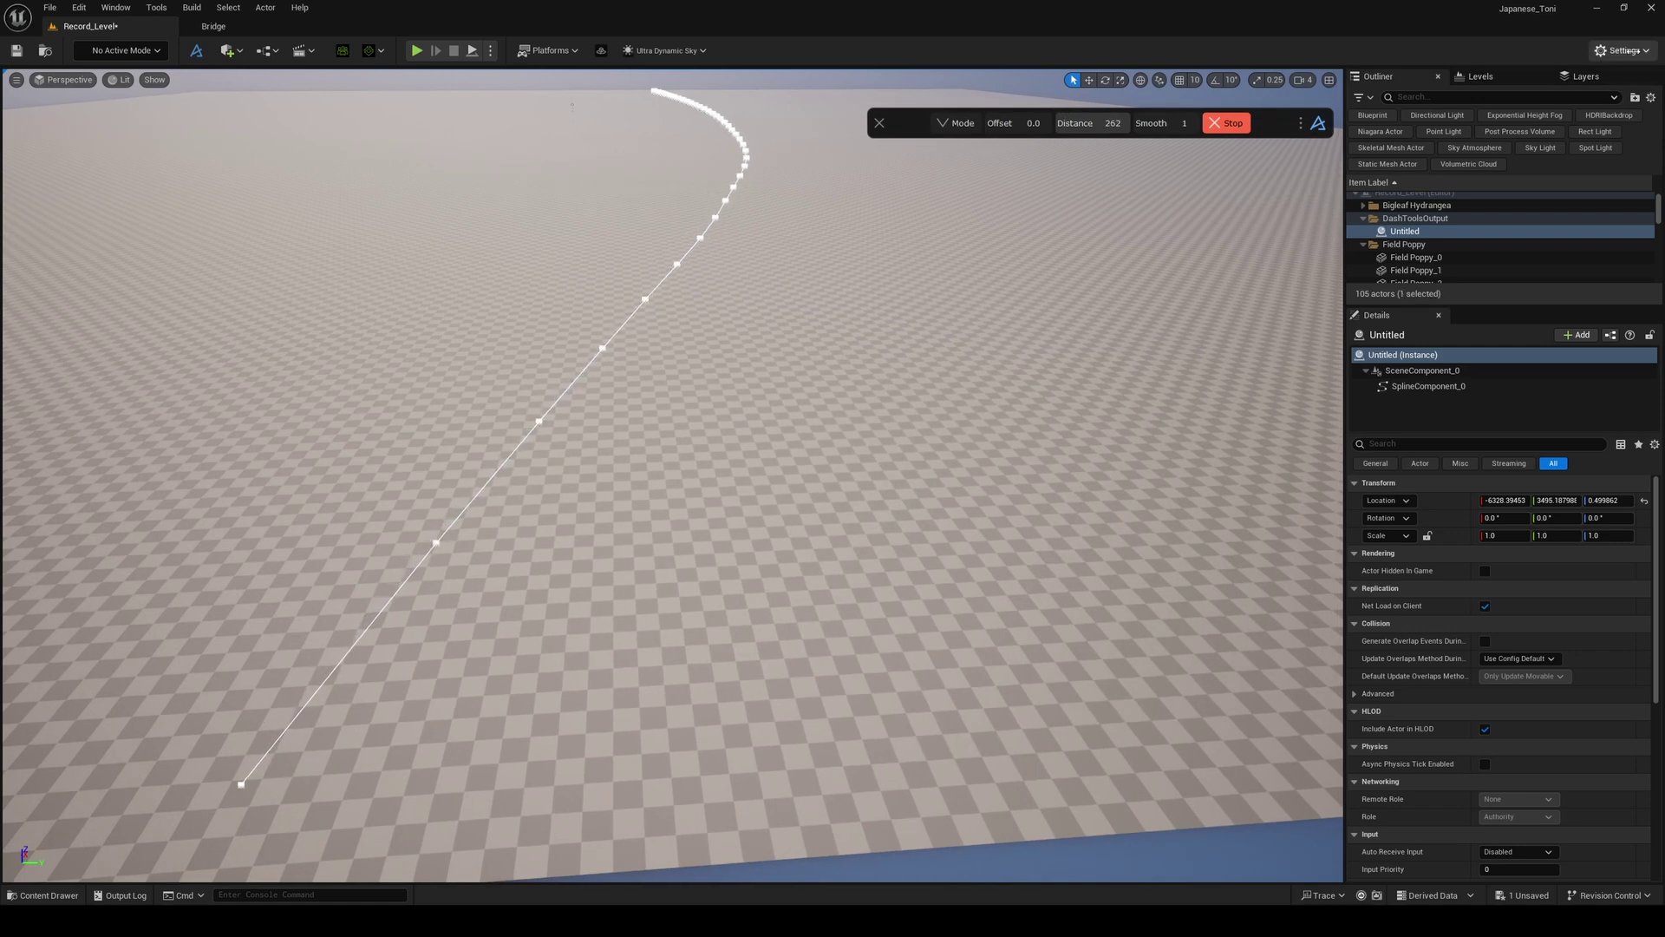
- Set the drawn curve's point distance to 115 and smoothing to 100, and finish drawing
{"action": "left_click_drag", "start_coordinate": [1106, 122], "coordinate": [1082, 215]}
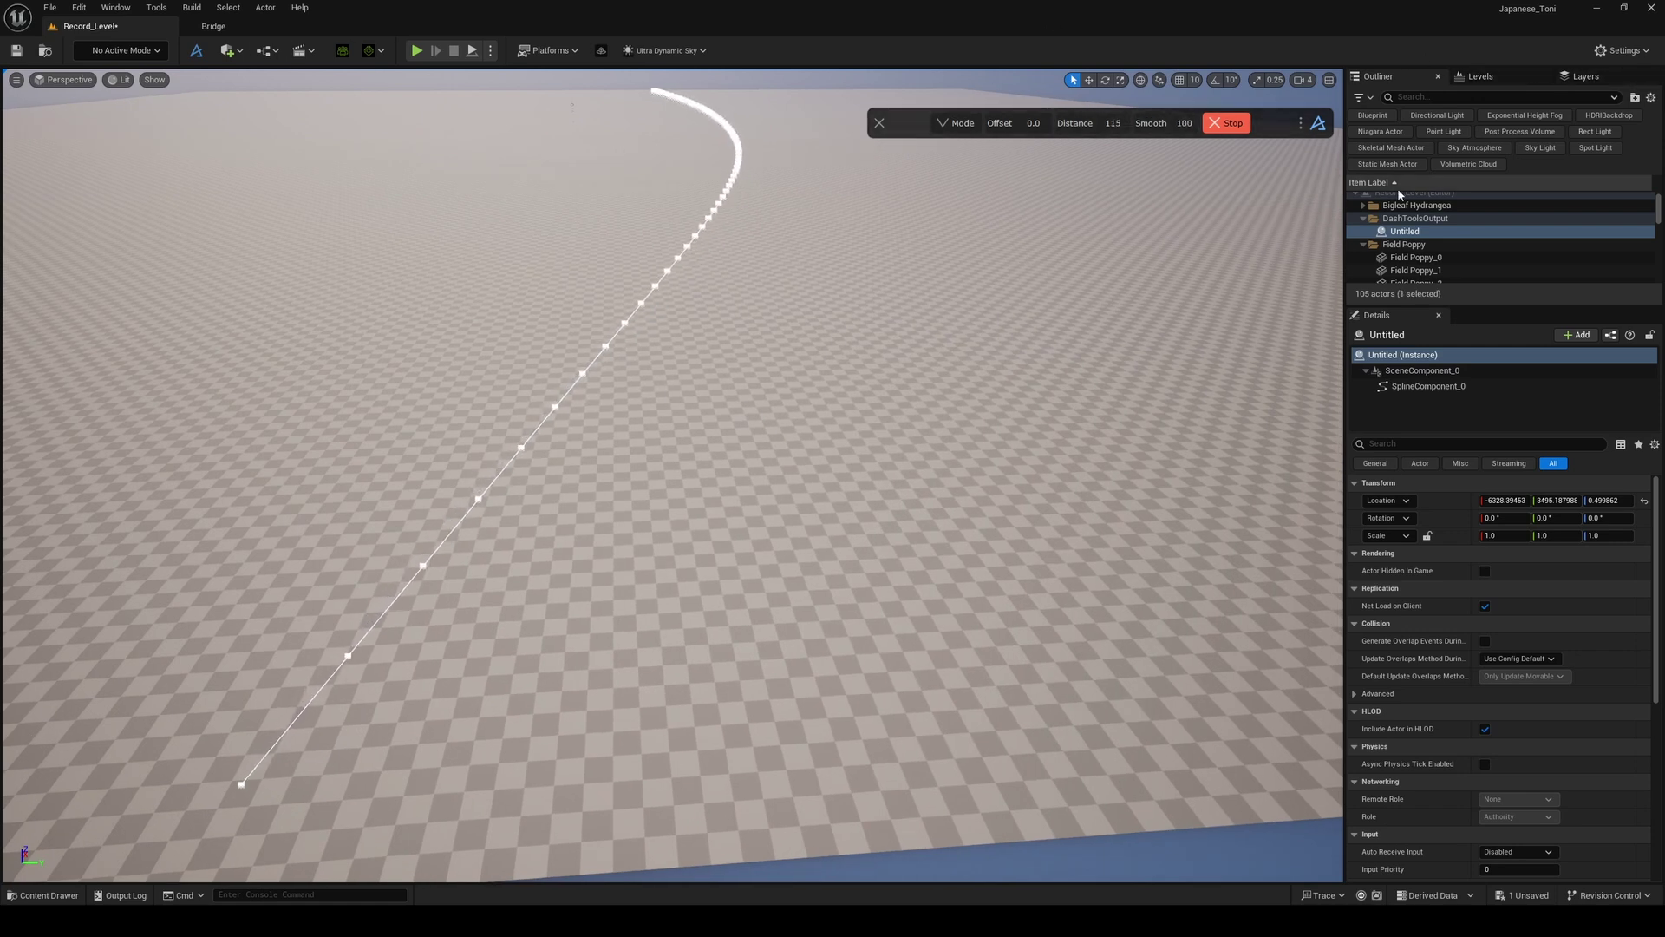
{"action": "key", "text": "Escape"}
{"action": "scroll", "coordinate": [711, 390], "scroll_direction": "down", "scroll_amount": 2}
{"action": "right_click_drag", "start_coordinate": [739, 366], "coordinate": [683, 415]}
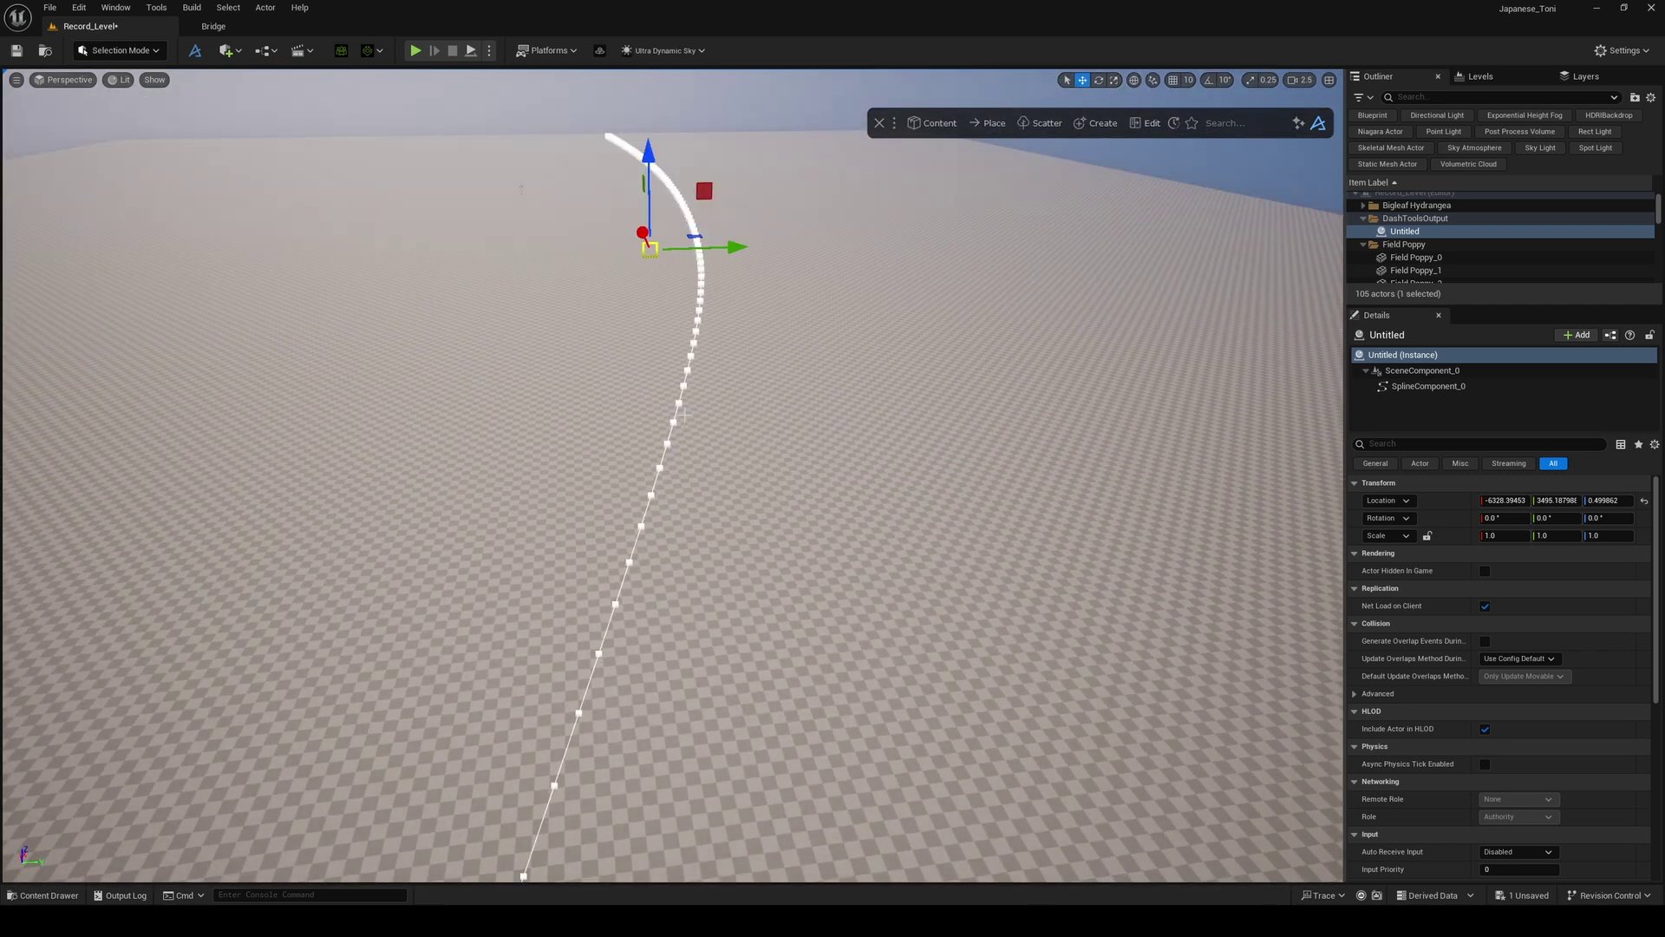
- Generate a road along the drawn curve with the Create Roads tool and set its width to 500
{"action": "left_click", "coordinate": [1103, 124]}
{"action": "left_click", "coordinate": [1080, 453]}
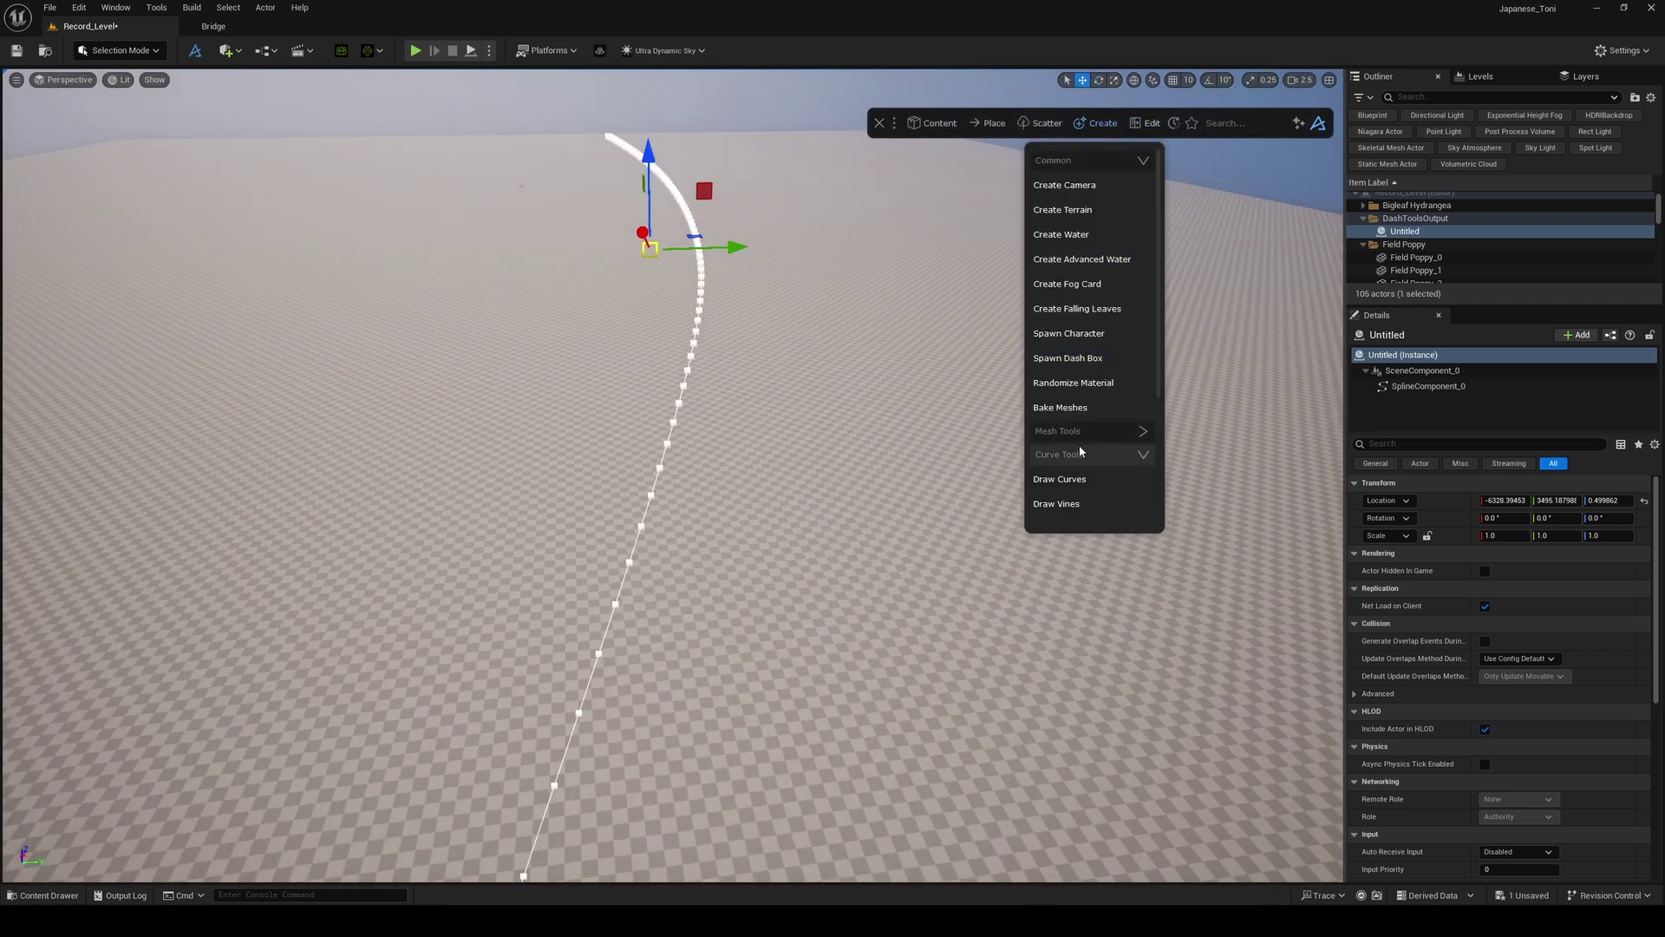
{"action": "scroll", "coordinate": [1081, 449], "scroll_direction": "down", "scroll_amount": 3}
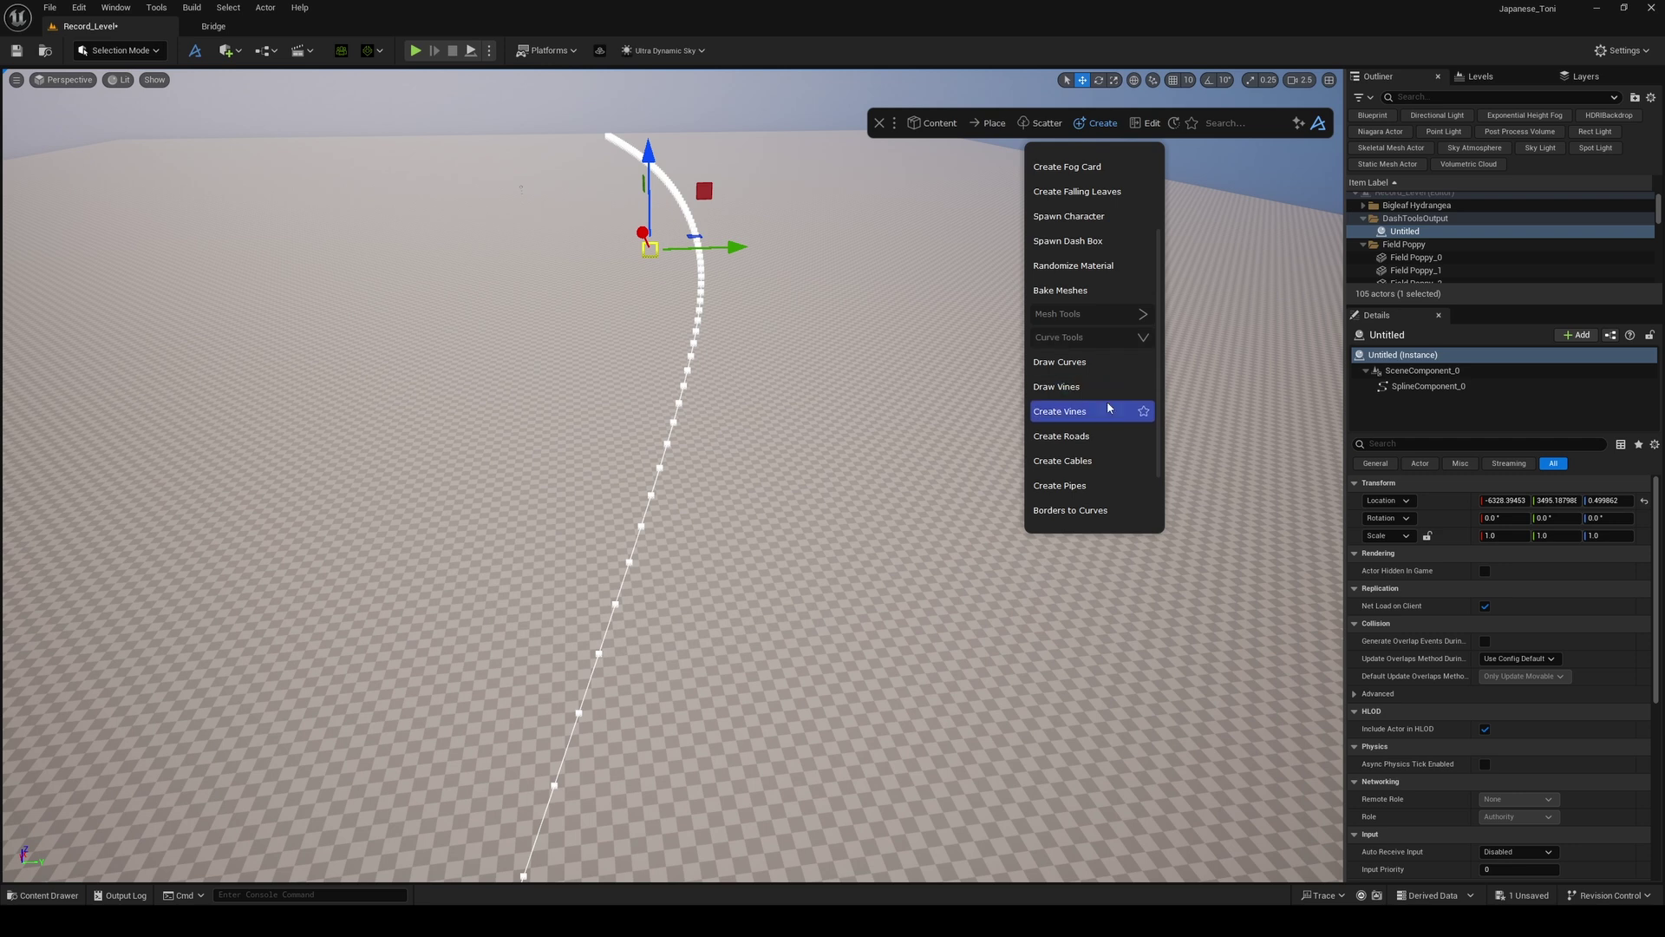
{"action": "left_click", "coordinate": [1109, 437]}
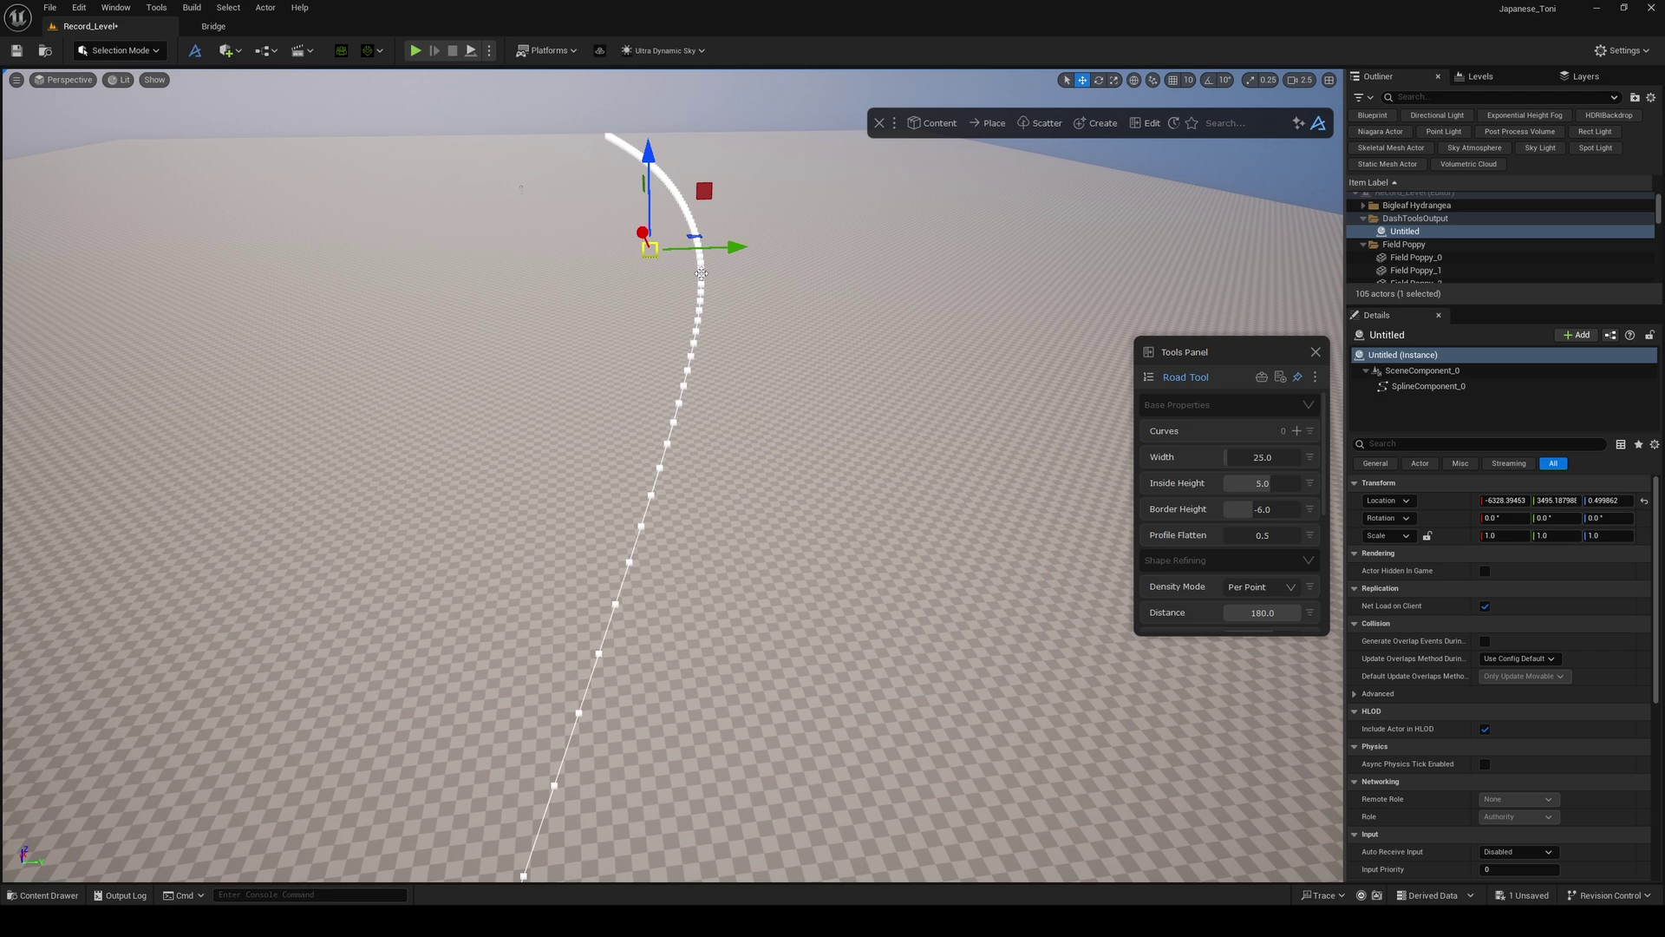
{"action": "left_click", "coordinate": [1296, 431]}
{"action": "key", "text": "w"}
{"action": "right_click_drag", "start_coordinate": [672, 475], "coordinate": [642, 512]}
{"action": "scroll", "coordinate": [644, 508], "scroll_direction": "down", "scroll_amount": 3}
{"action": "key", "text": "a"}
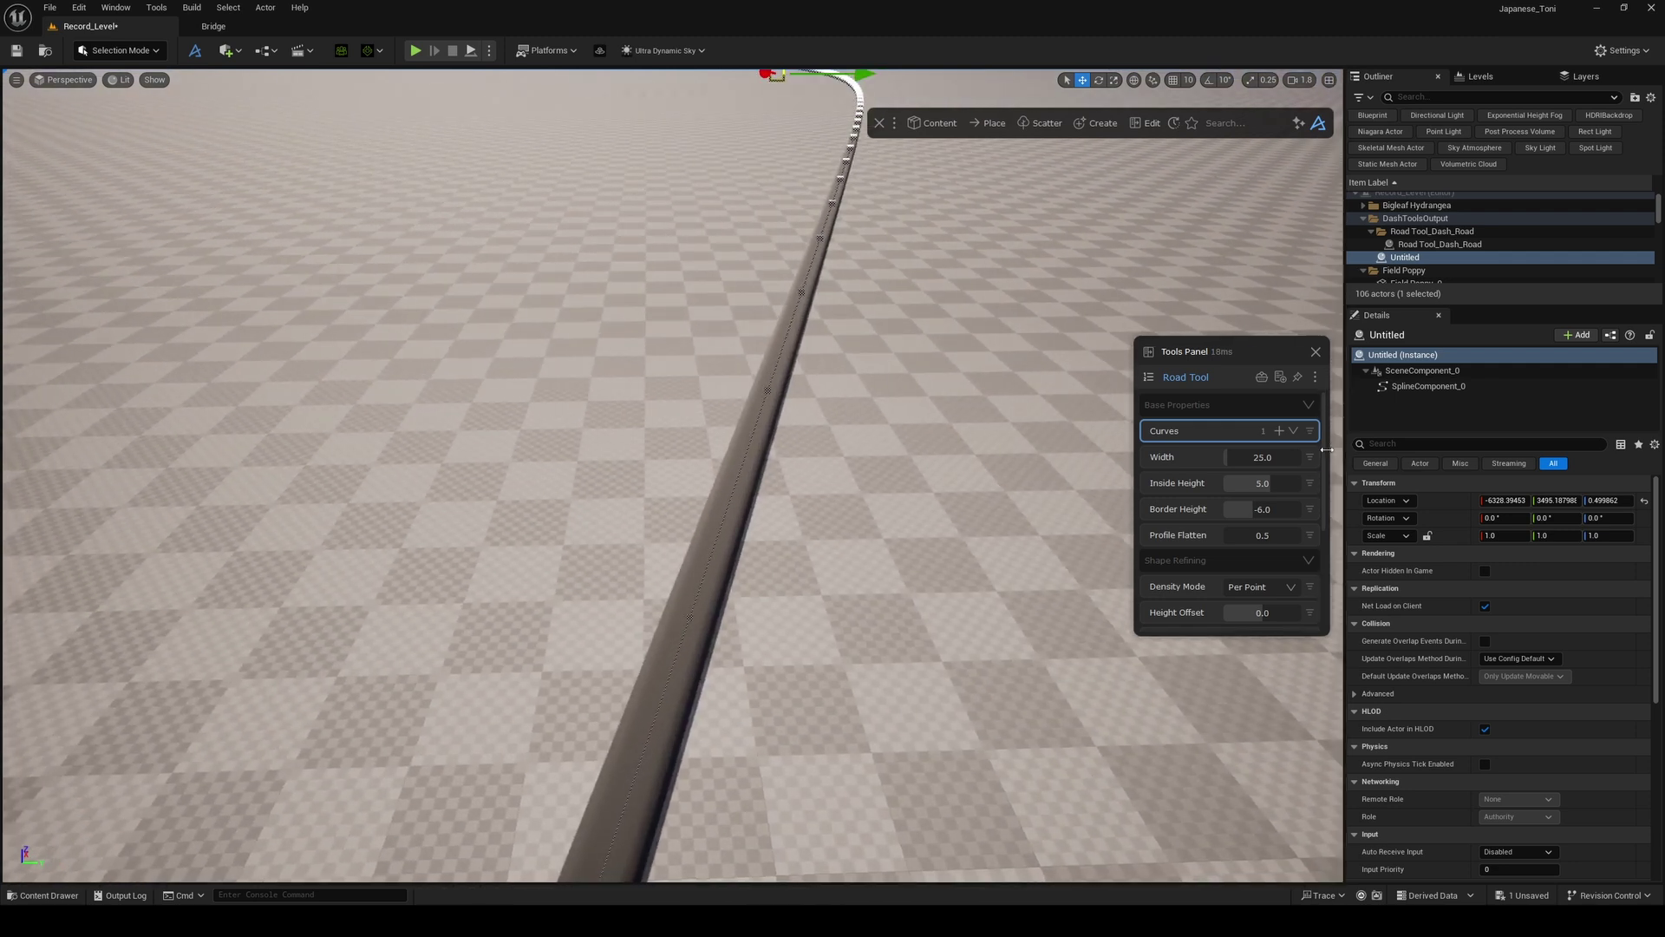
{"action": "left_click_drag", "start_coordinate": [1240, 462], "coordinate": [1314, 458]}
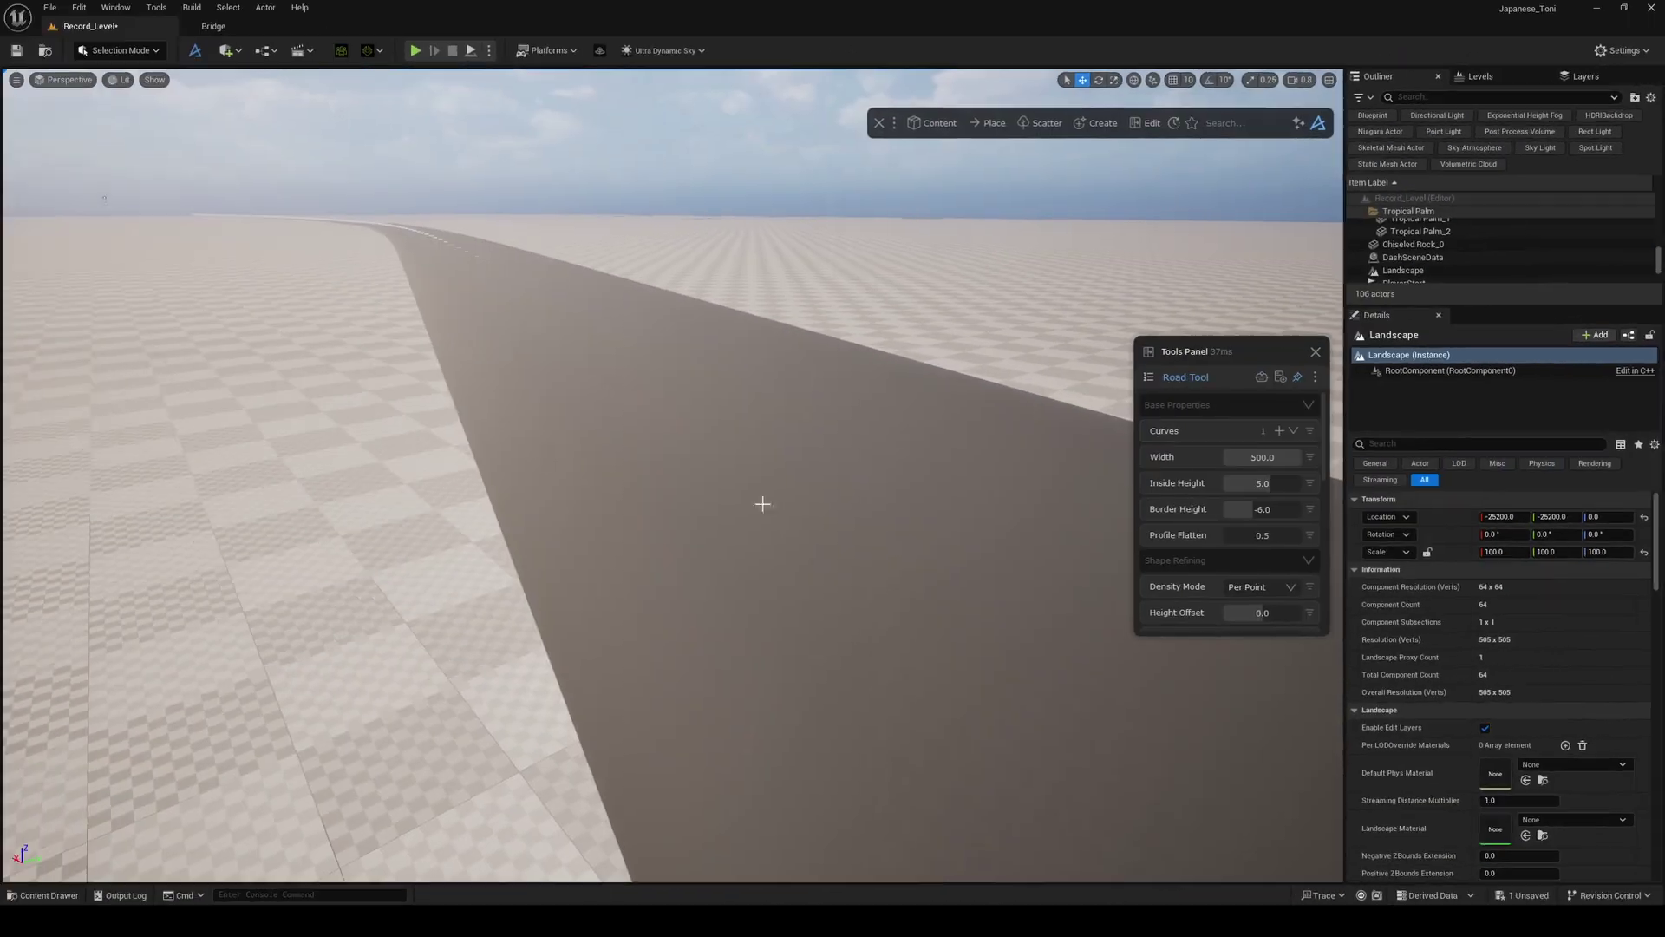
- Apply the asphalt material with a double yellow centre line from the Quixel library to the road surface
{"action": "left_click", "coordinate": [933, 122]}
{"action": "left_click", "coordinate": [922, 162]}
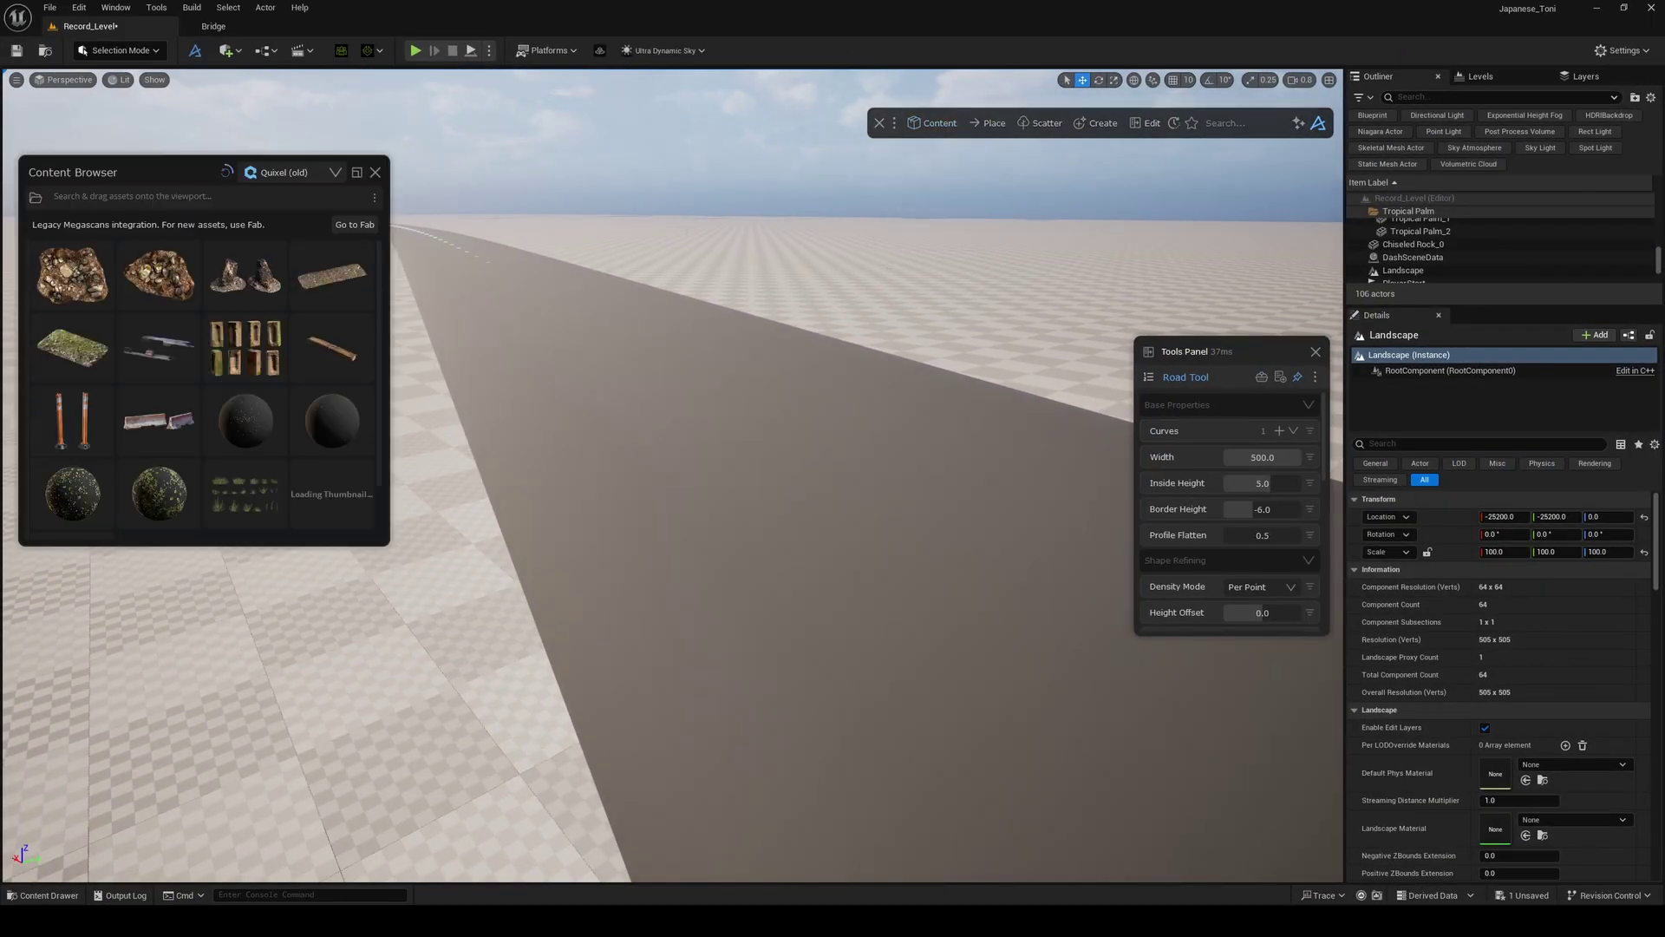
{"action": "scroll", "coordinate": [298, 419], "scroll_direction": "down", "scroll_amount": 3}
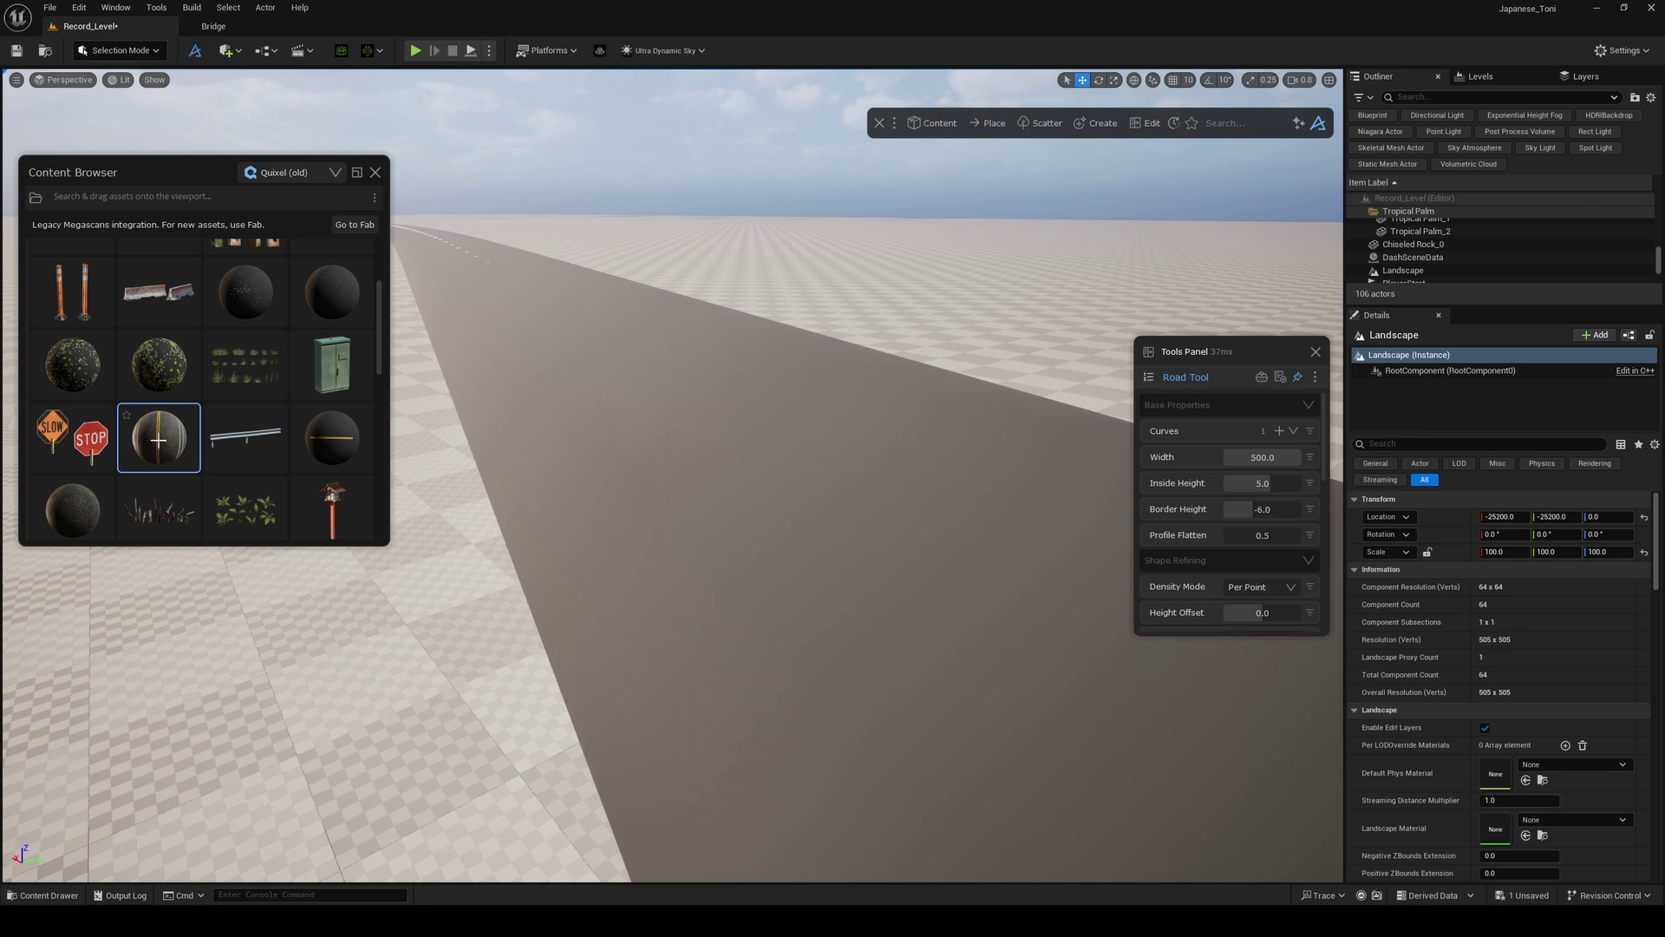
{"action": "left_click", "coordinate": [476, 438]}
{"action": "left_click_drag", "start_coordinate": [160, 442], "coordinate": [584, 491], "text": "ctrl"}
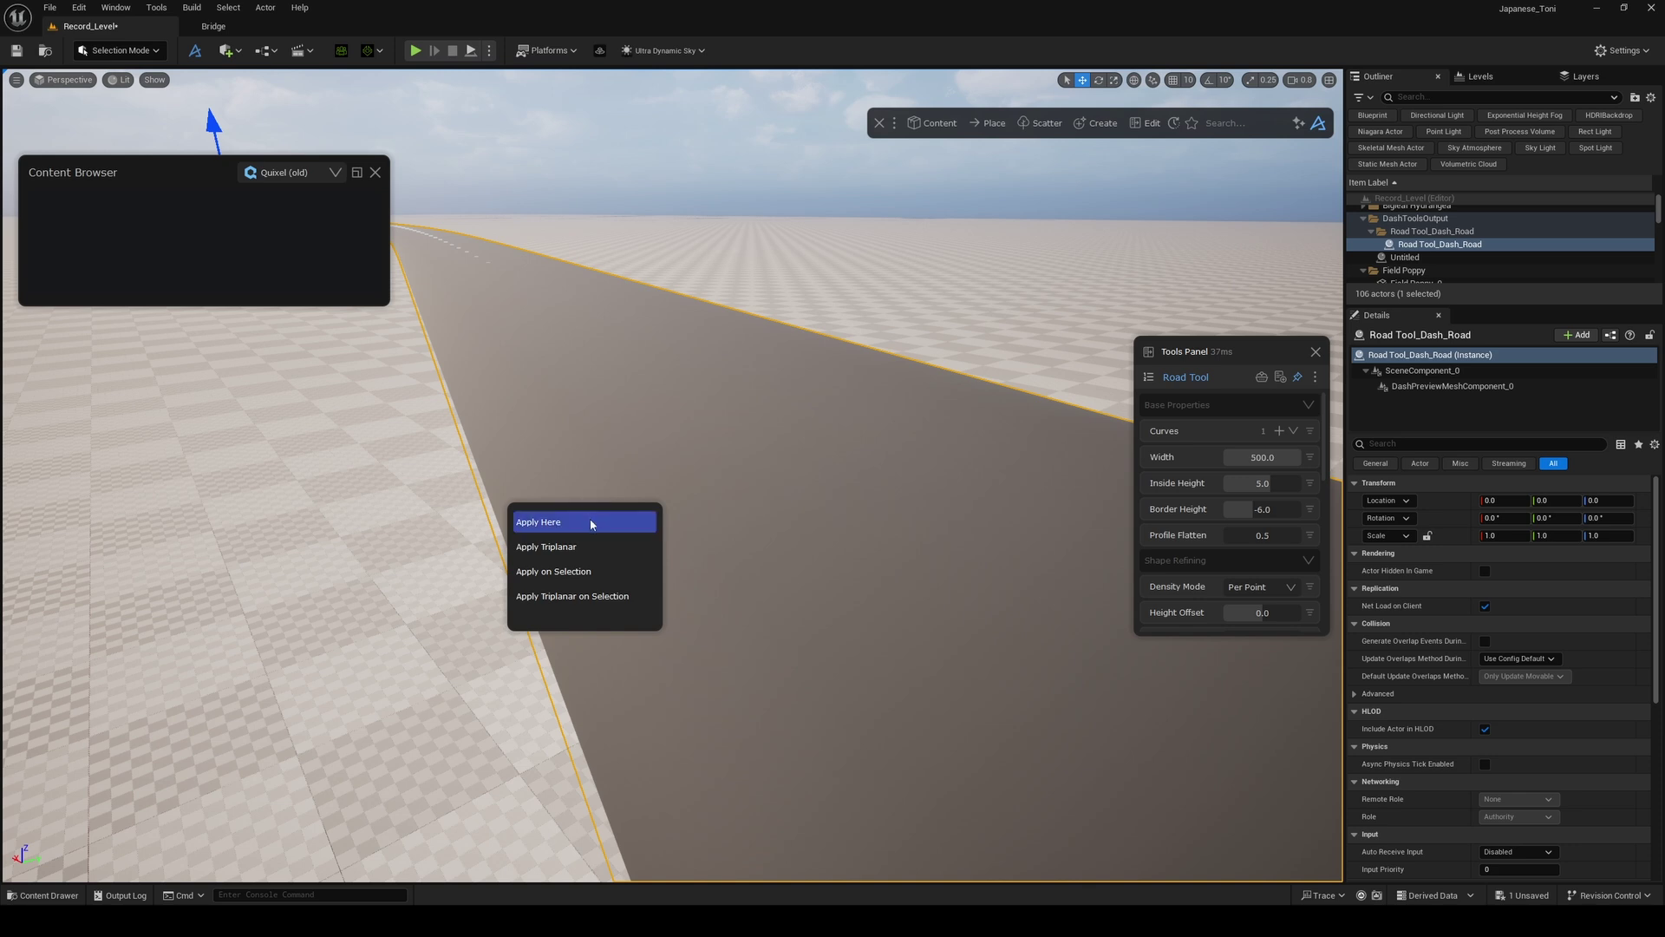
{"action": "left_click", "coordinate": [591, 524]}
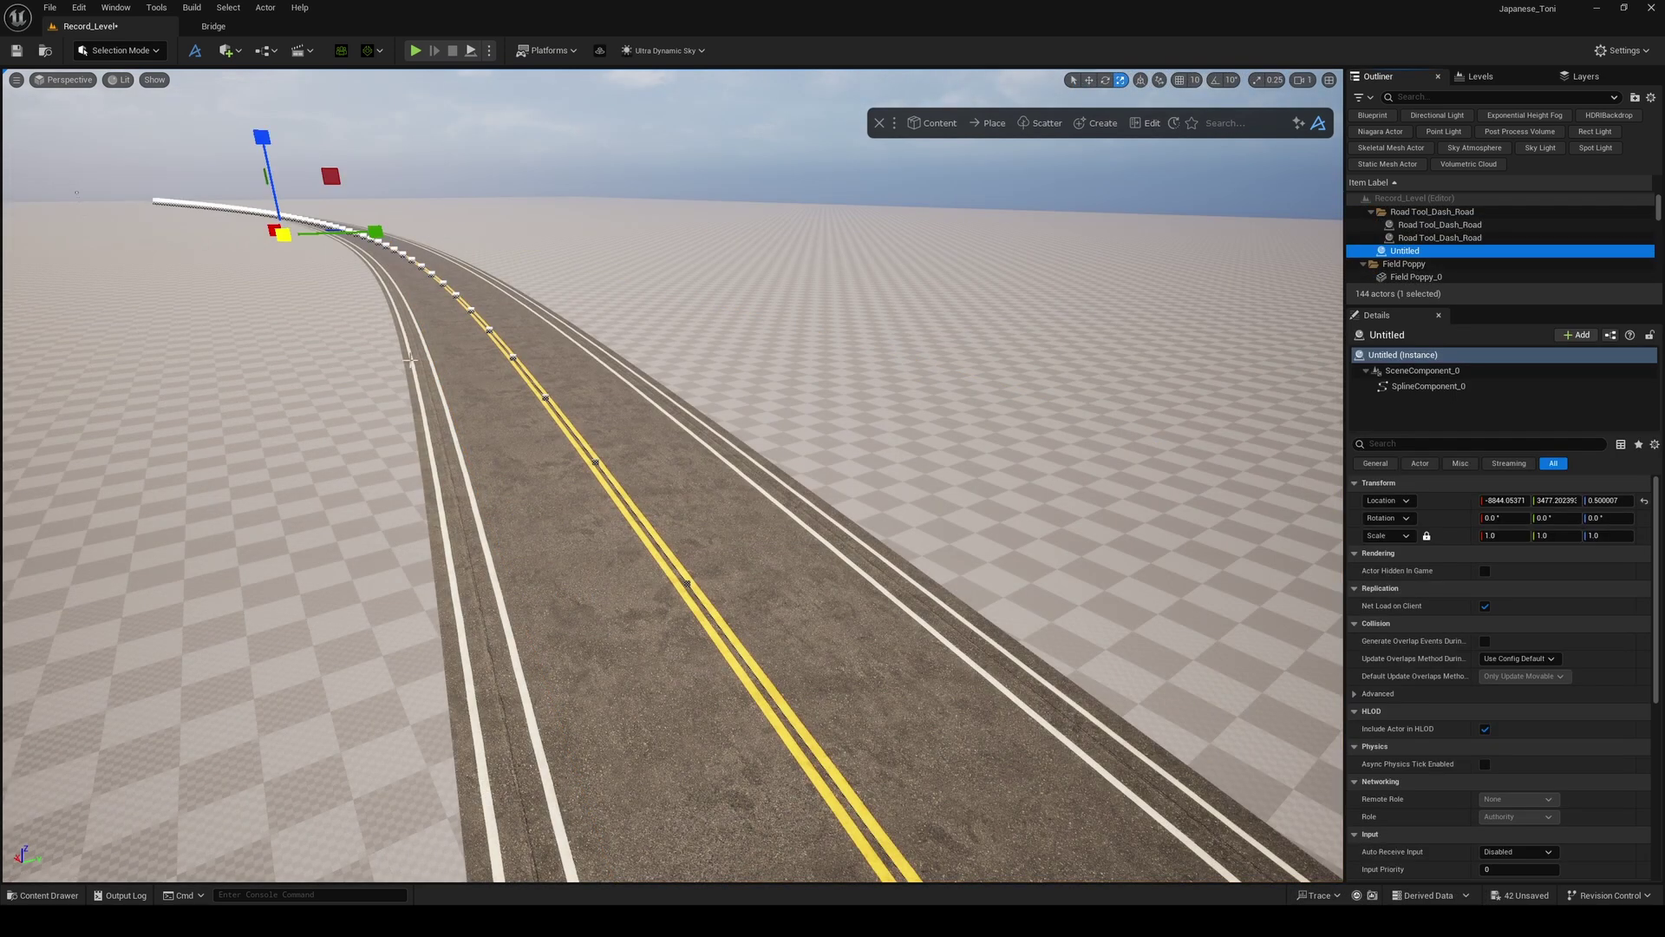
- Scatter the Quixel Sharp Cliff assets along the road's curve with Path Scatter
{"action": "left_click", "coordinate": [932, 122]}
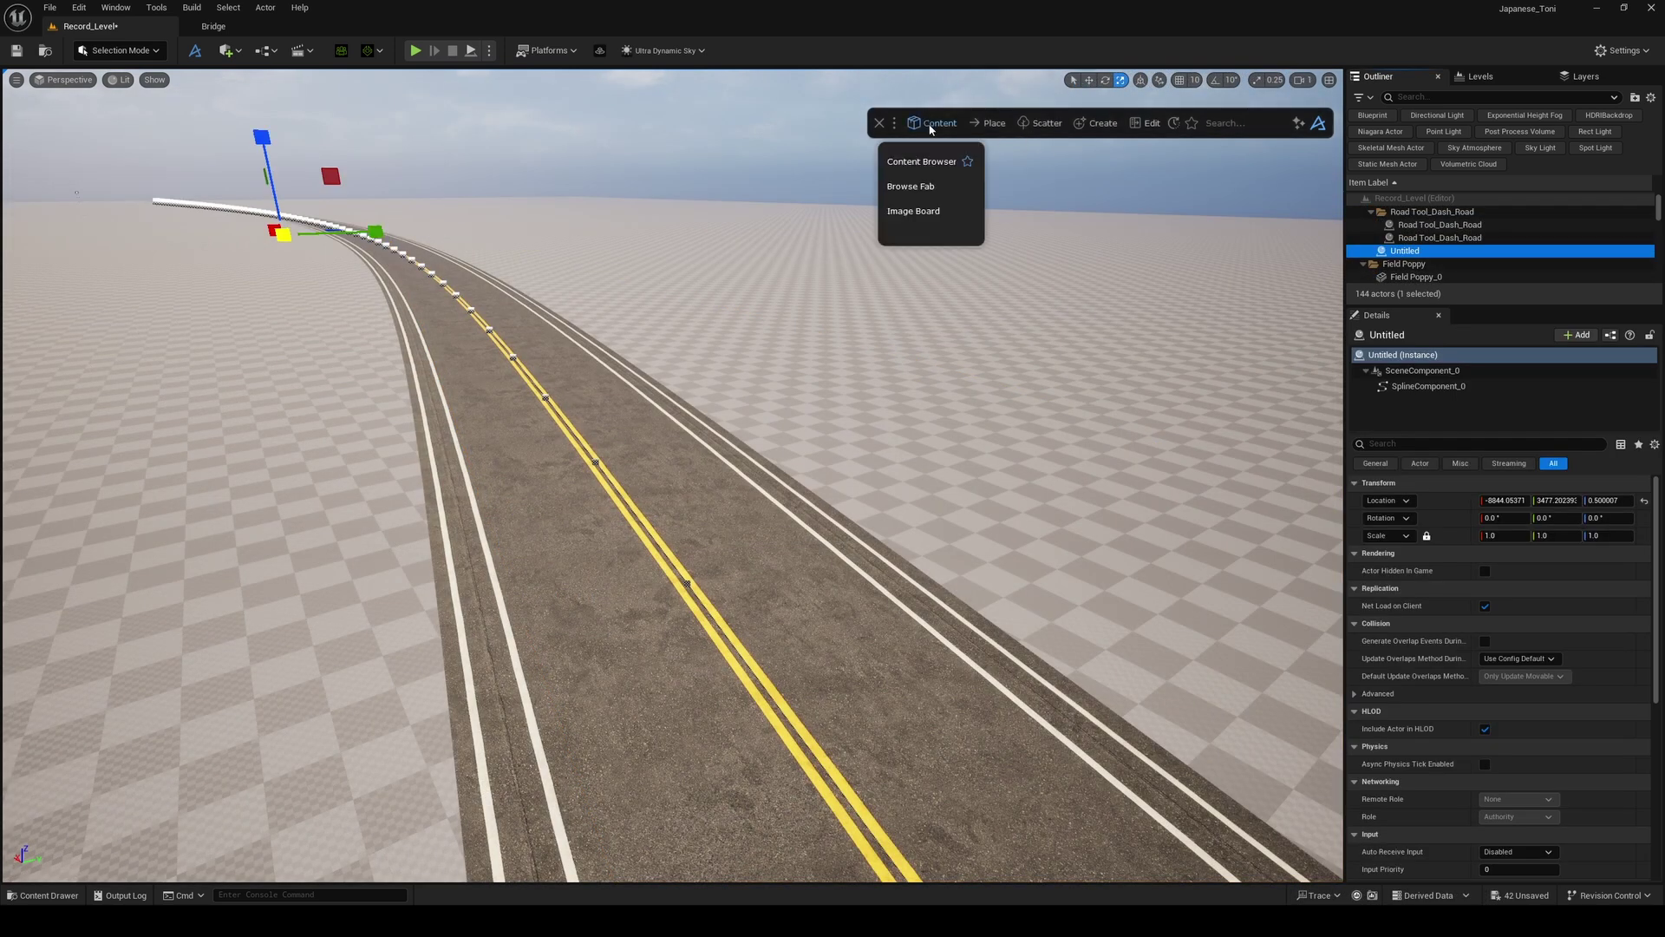
{"action": "left_click", "coordinate": [928, 162]}
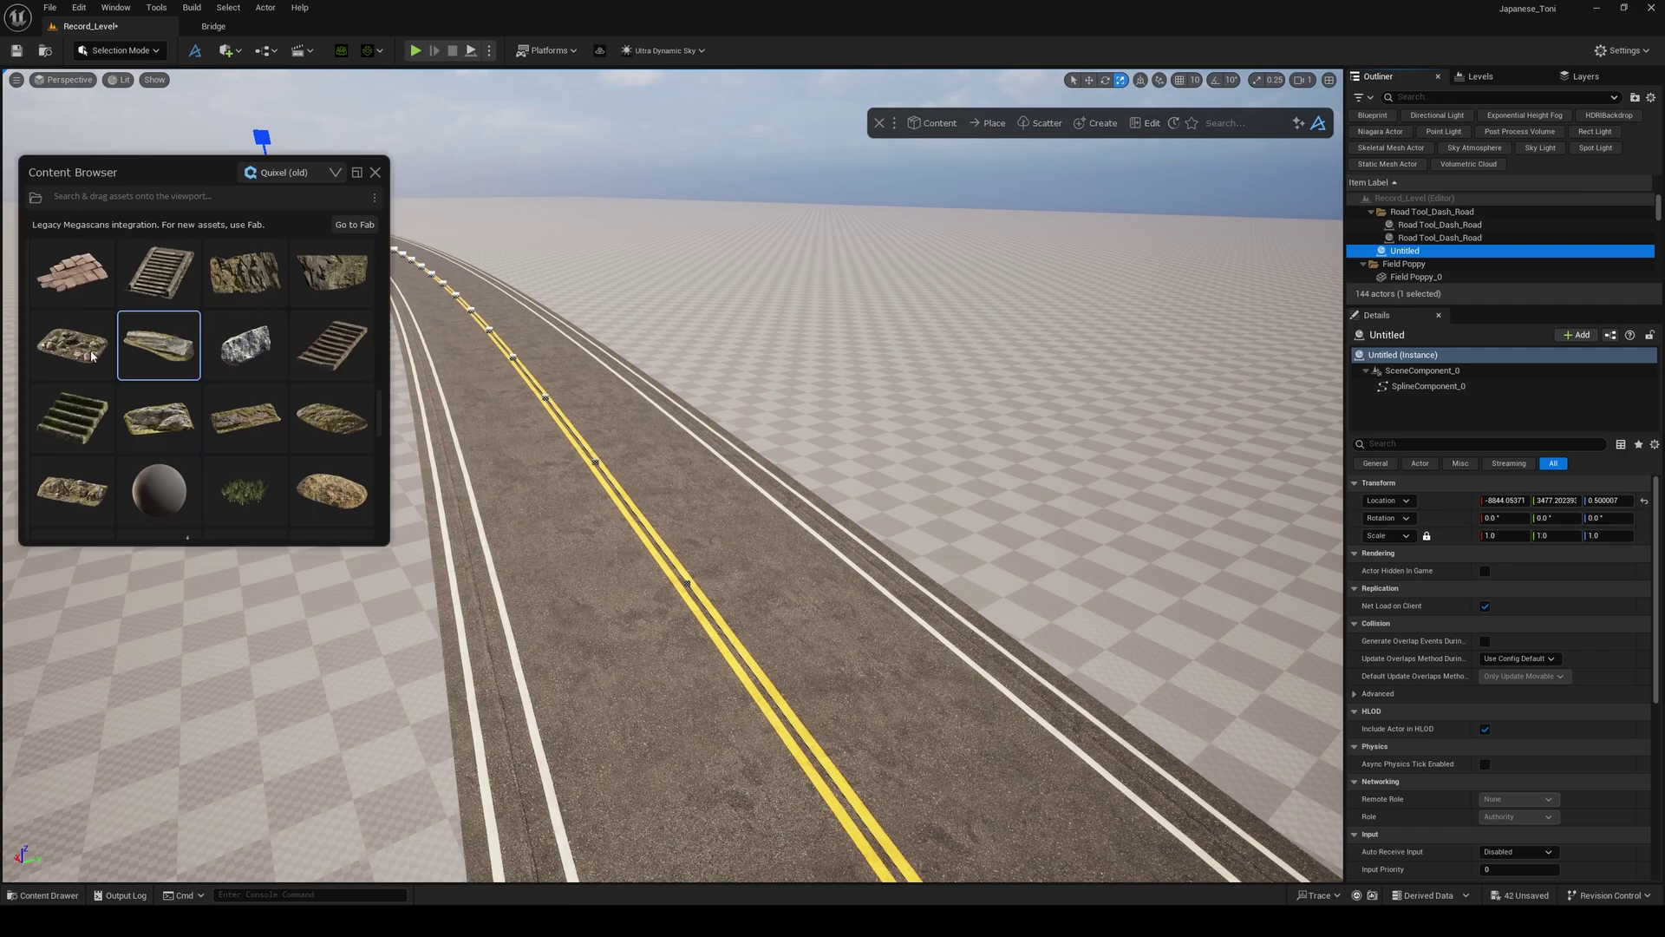
{"action": "scroll", "coordinate": [113, 357], "scroll_direction": "up", "scroll_amount": 2}
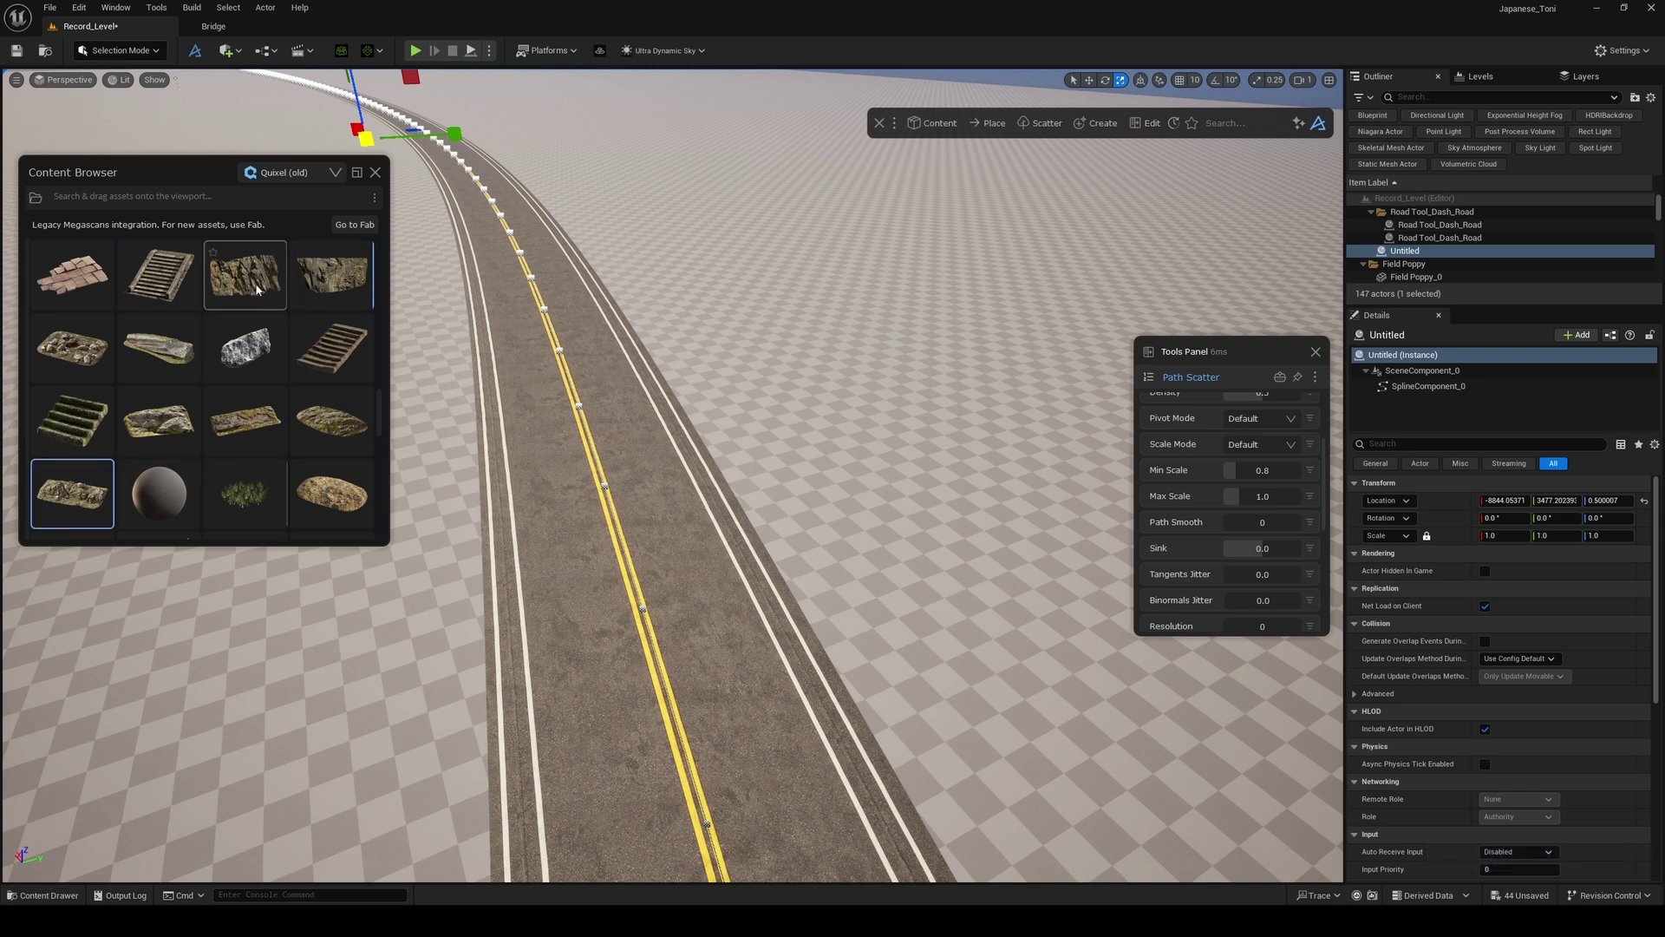
{"action": "left_click_drag", "start_coordinate": [239, 274], "coordinate": [537, 371]}
{"action": "left_click", "coordinate": [557, 413]}
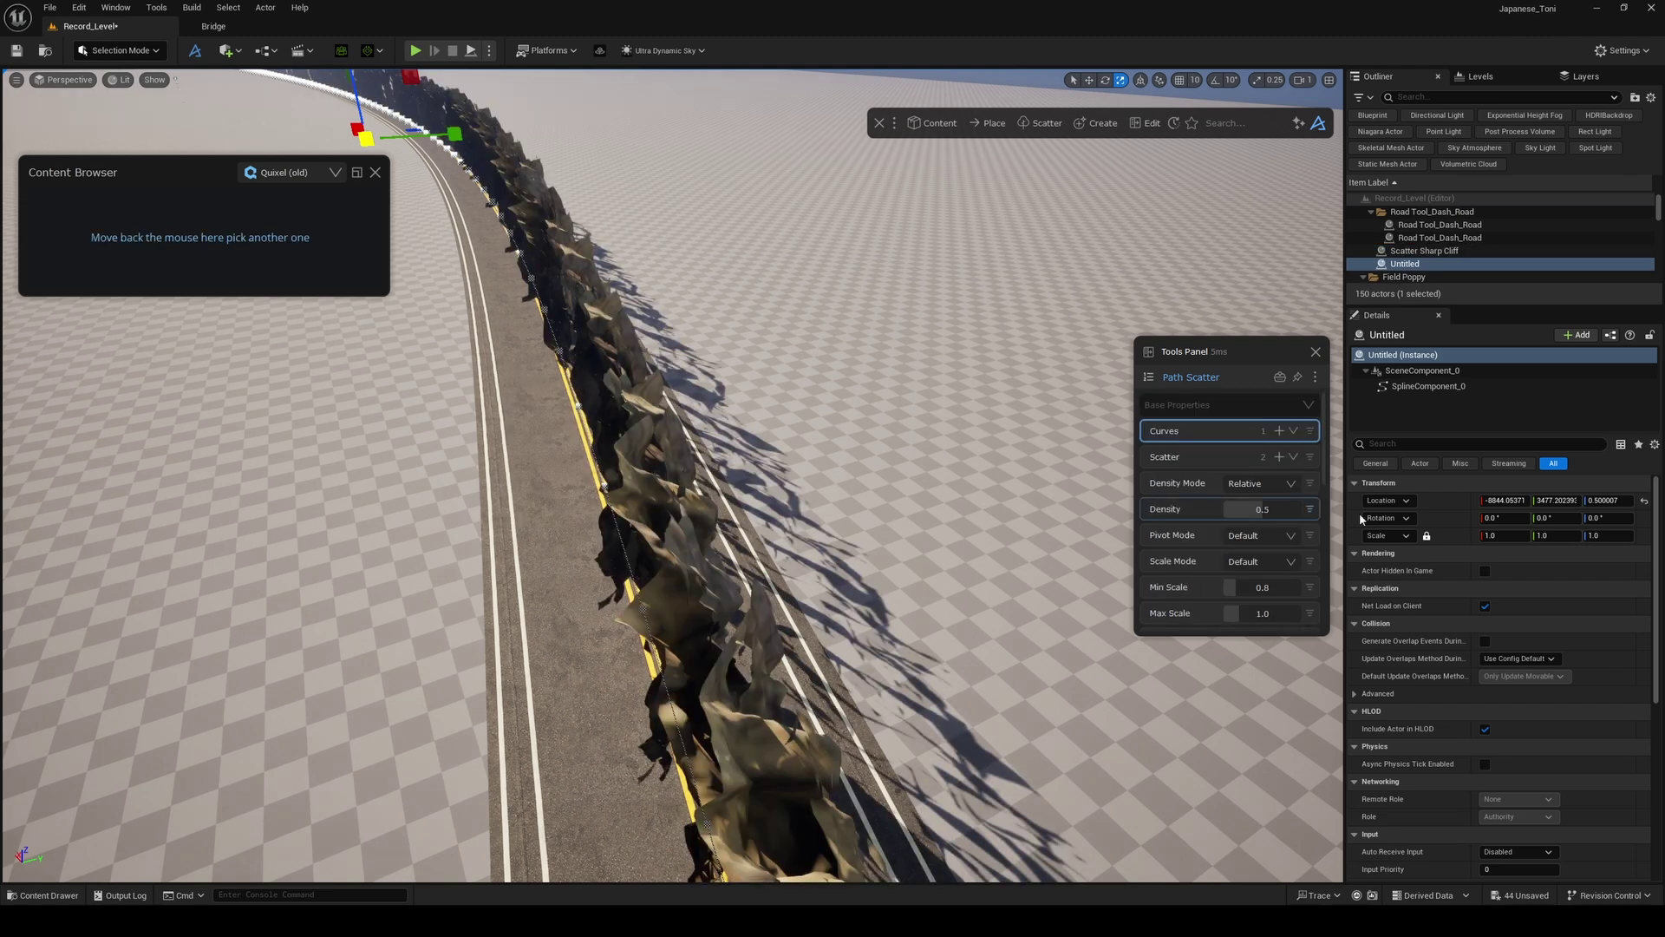
{"action": "right_click_drag", "start_coordinate": [954, 503], "coordinate": [746, 434]}
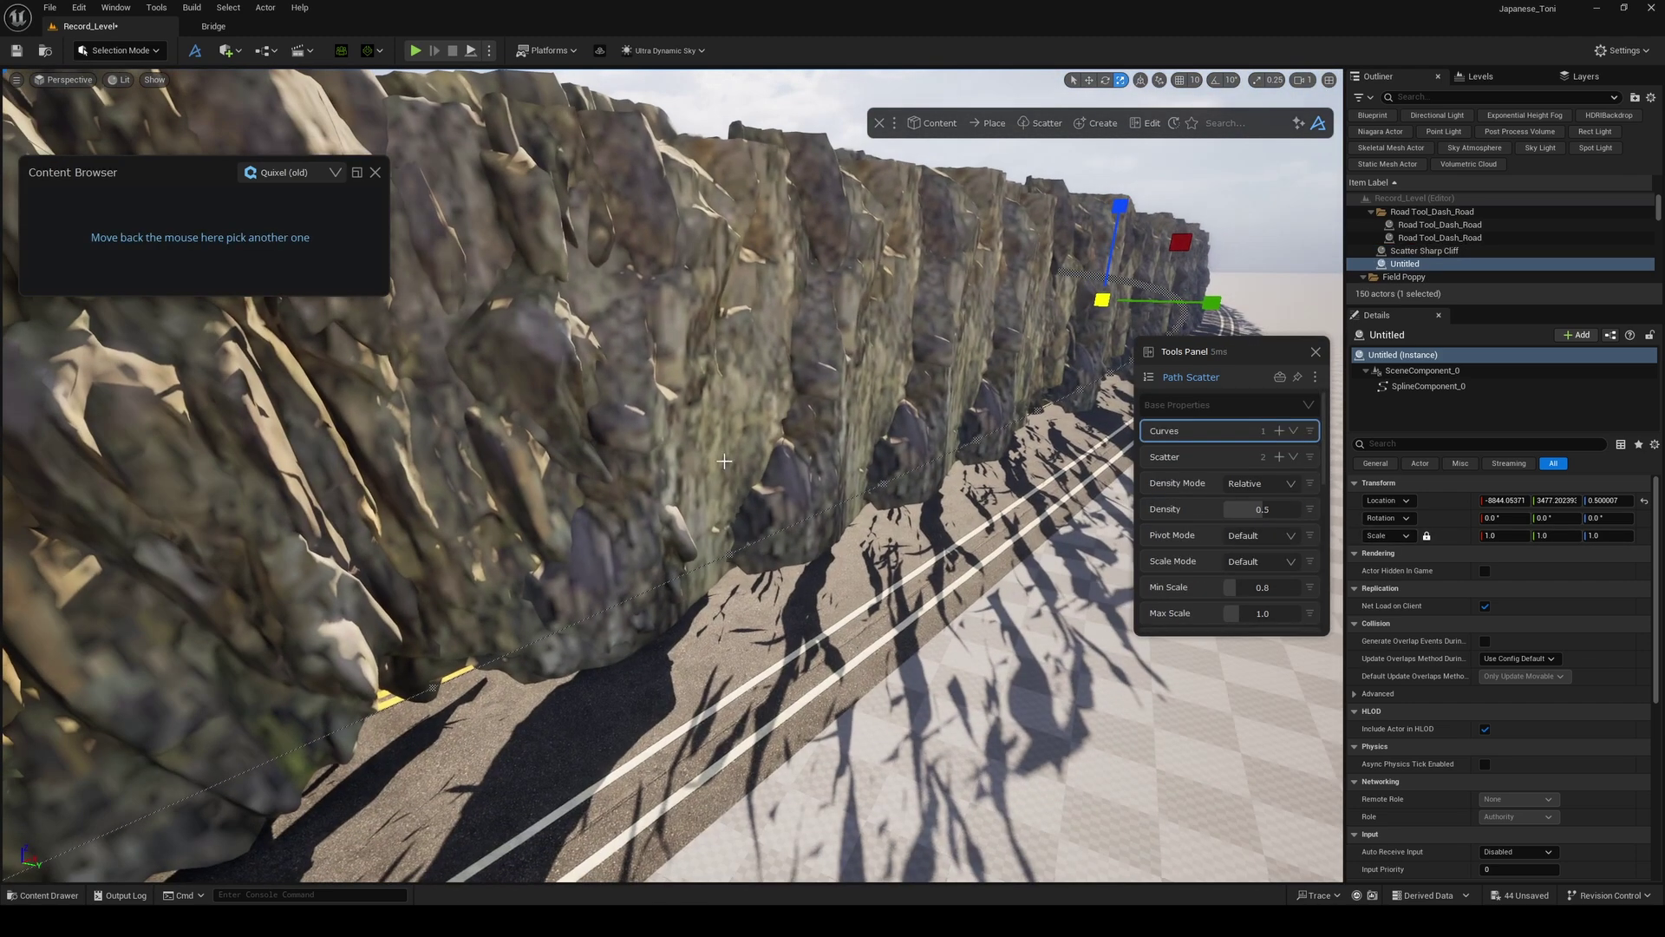
{"action": "double_click", "coordinate": [867, 451]}
{"action": "right_click_drag", "start_coordinate": [867, 451], "coordinate": [833, 534]}
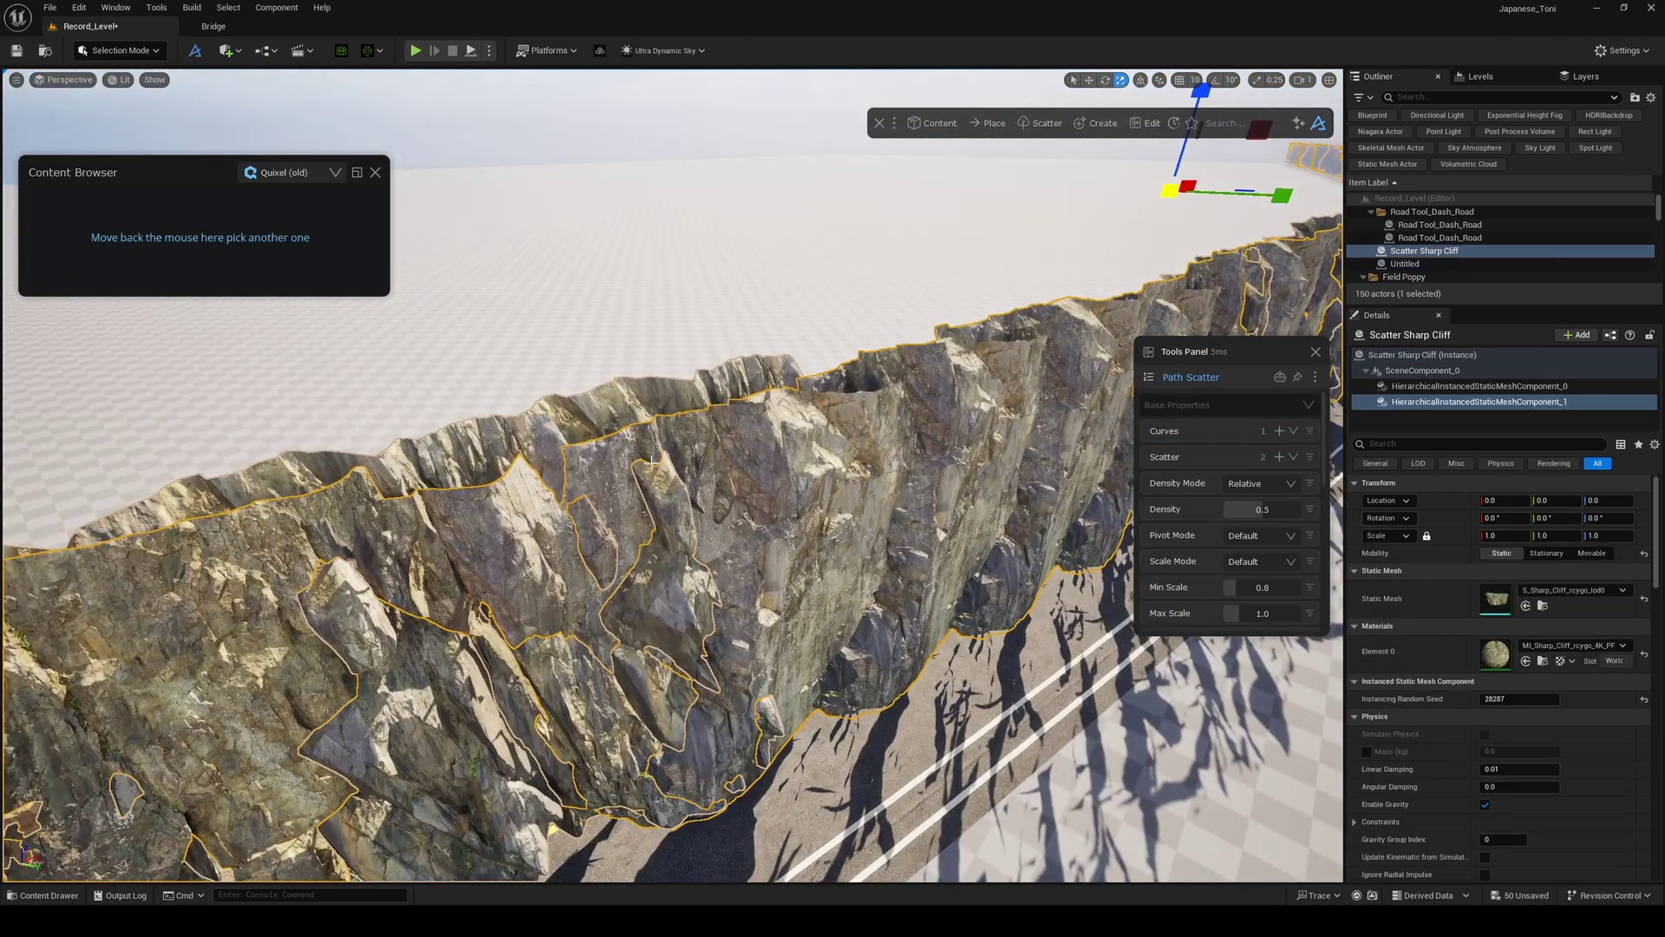
- Change the cliff scatter's density mode to Count and set the count to 30
{"action": "right_click_drag", "start_coordinate": [1041, 555], "coordinate": [975, 576]}
{"action": "left_click", "coordinate": [1257, 483]}
{"action": "left_click", "coordinate": [1242, 561]}
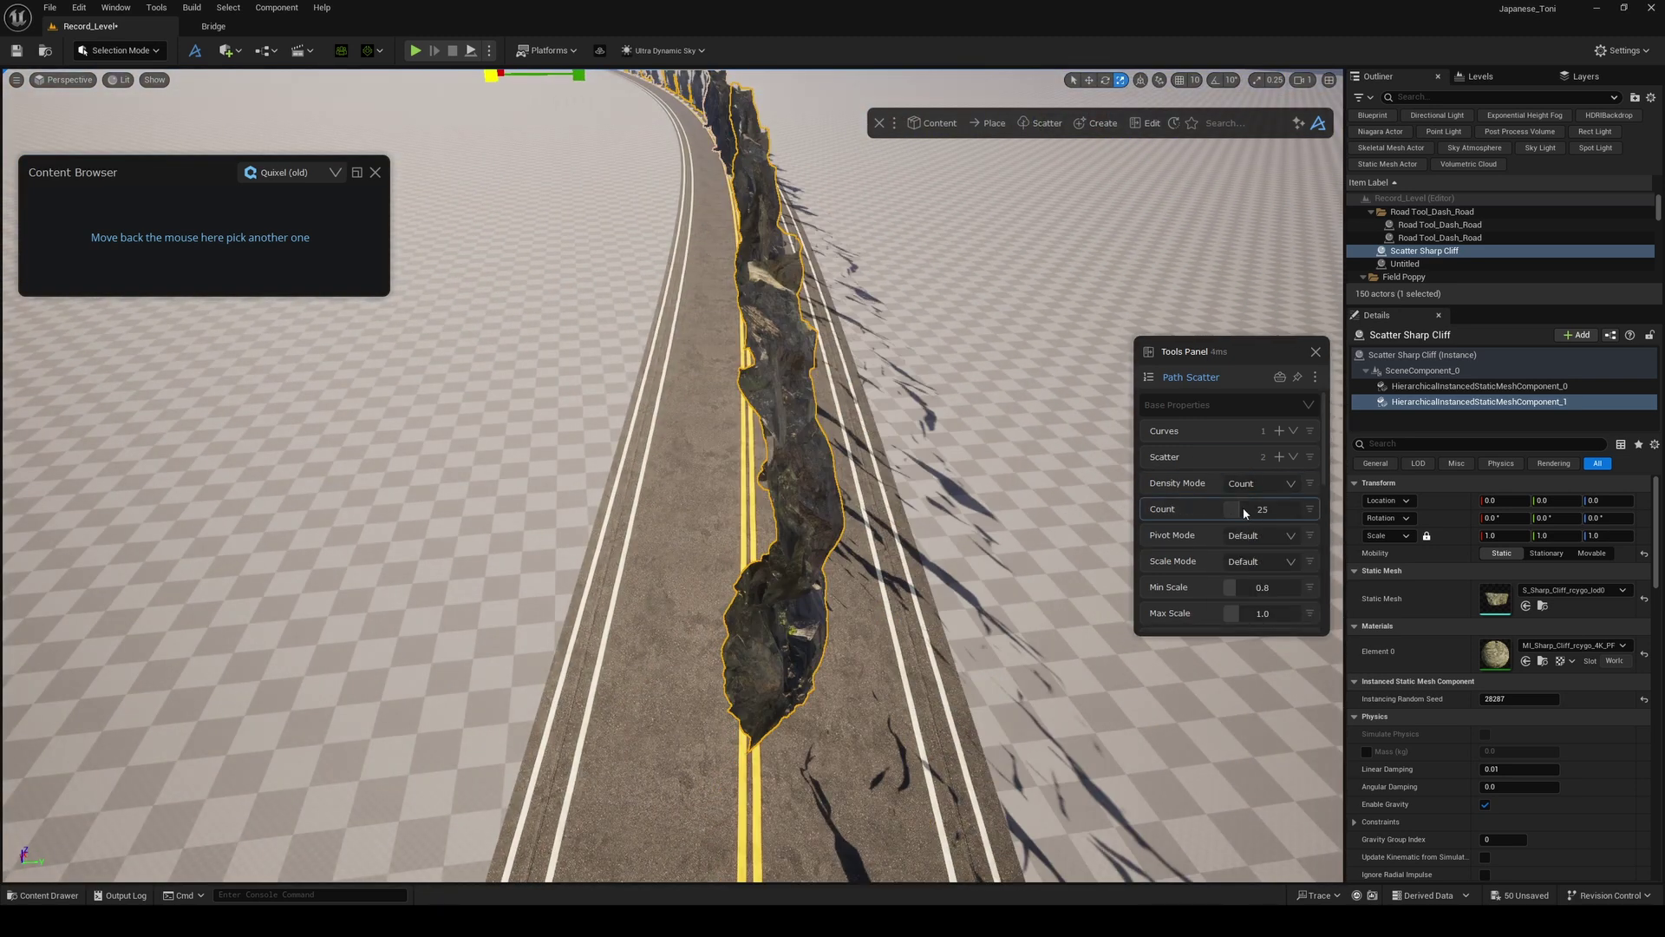
{"action": "left_click_drag", "start_coordinate": [1238, 508], "coordinate": [1242, 508]}
{"action": "right_click_drag", "start_coordinate": [953, 573], "coordinate": [373, 562]}
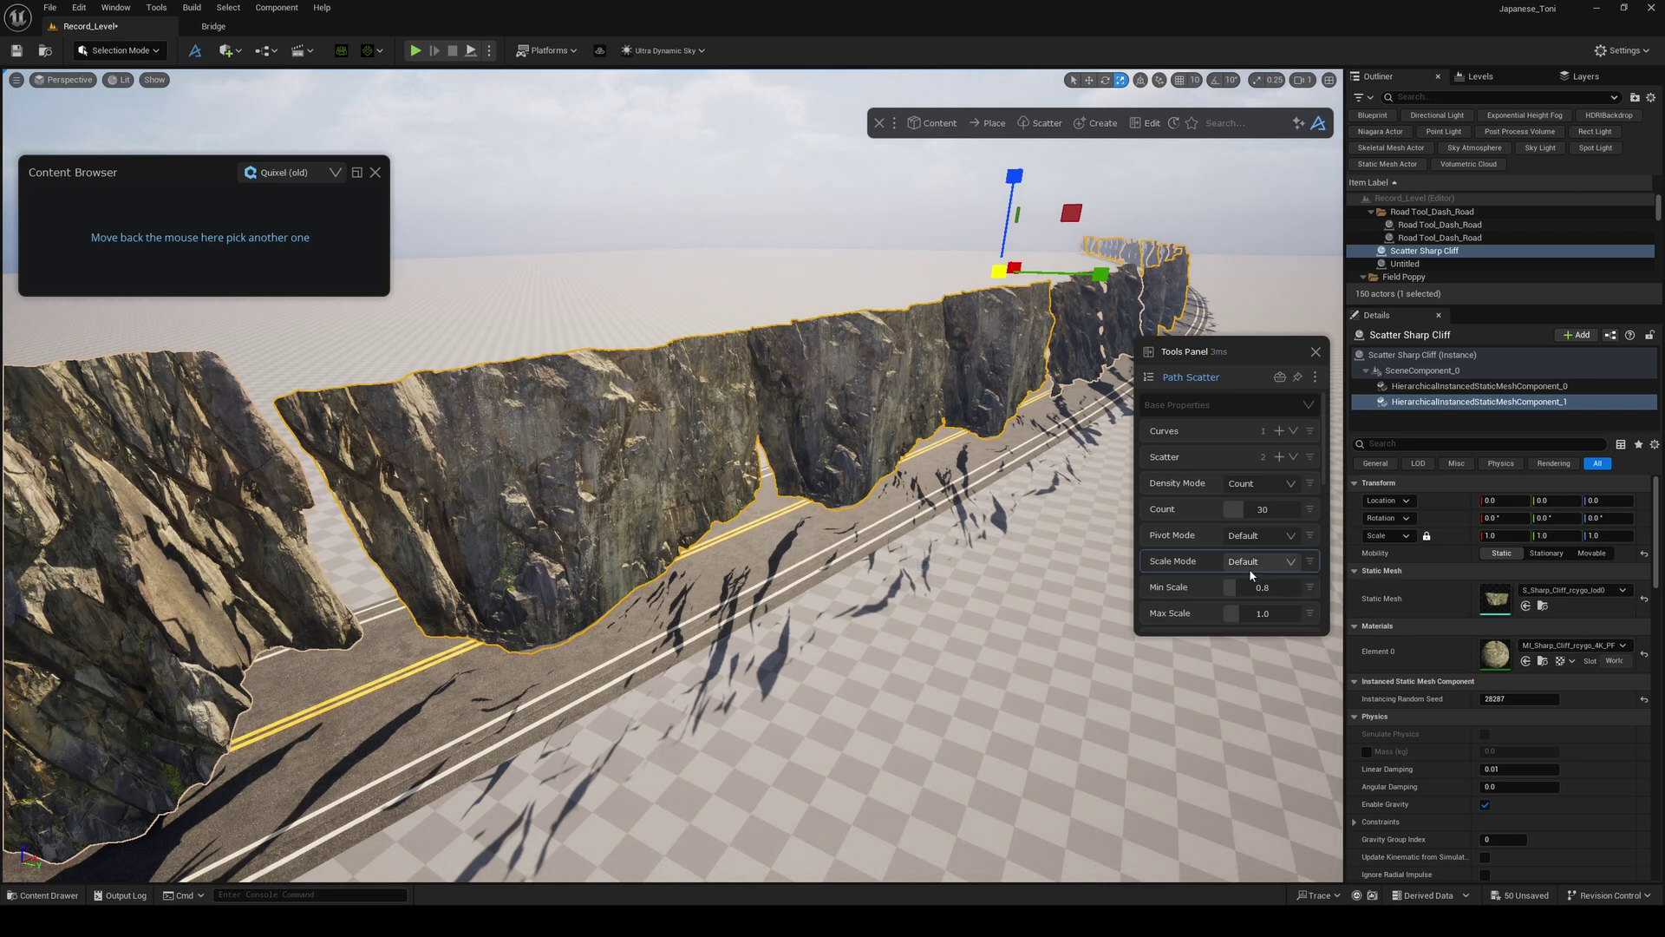
- Offset the cliffs to one side of the road with the parallel section set to Left and the distance to 2500
{"action": "scroll", "coordinate": [1250, 498], "scroll_direction": "down", "scroll_amount": 6}
{"action": "left_click", "coordinate": [1251, 496]}
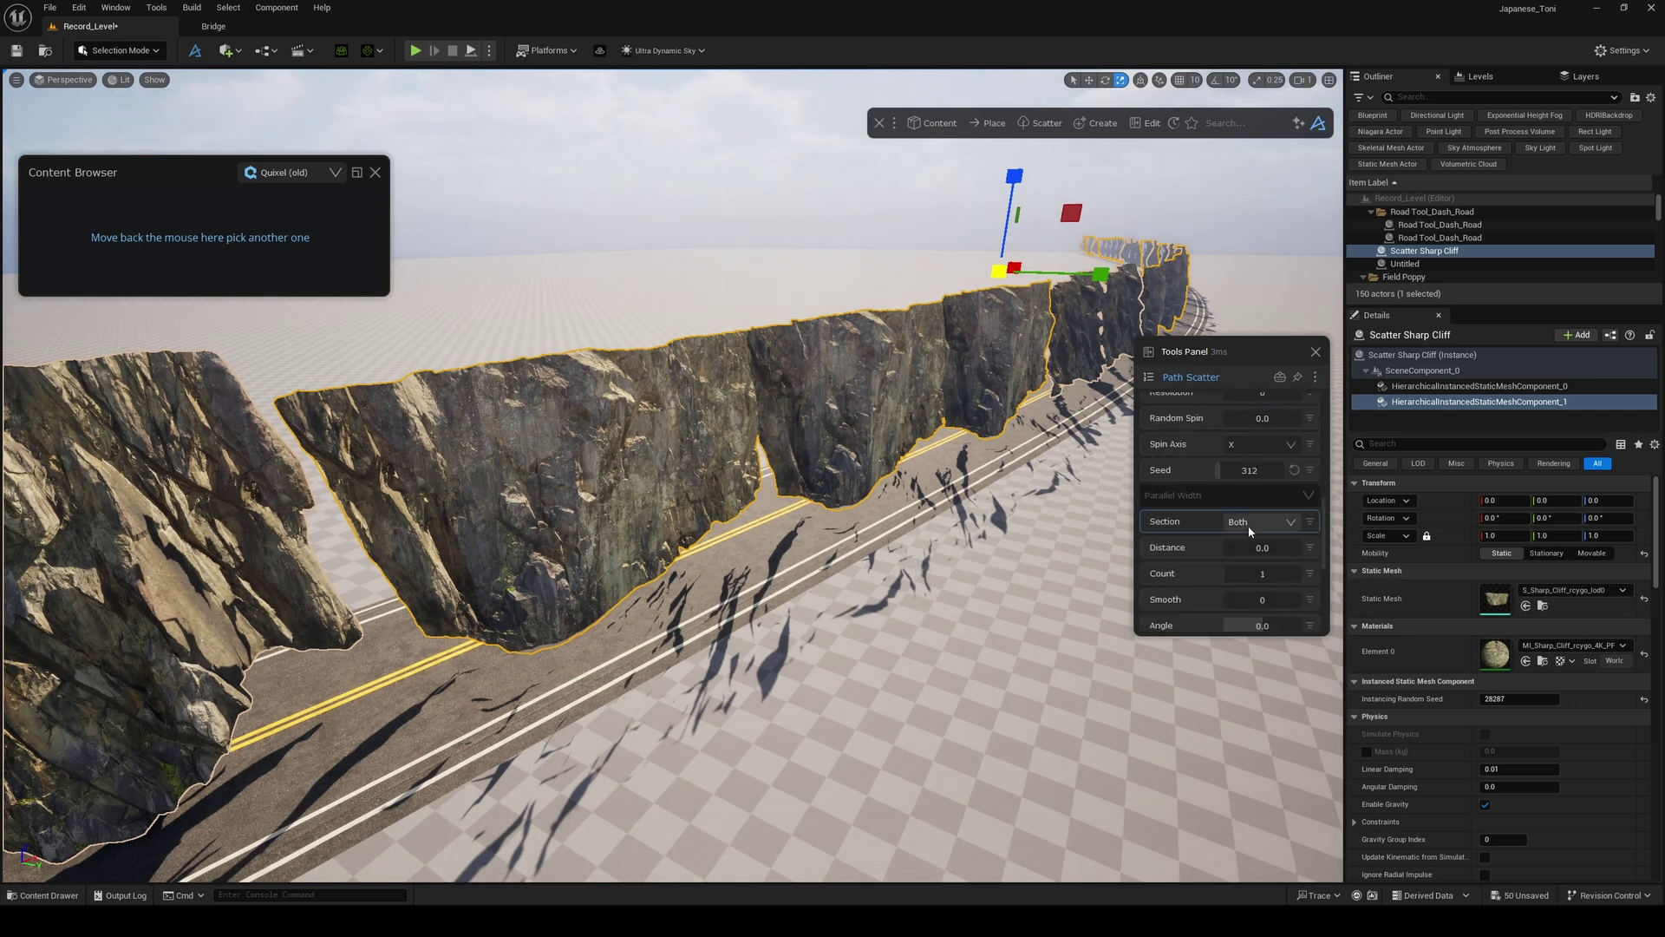
{"action": "left_click", "coordinate": [1265, 547]}
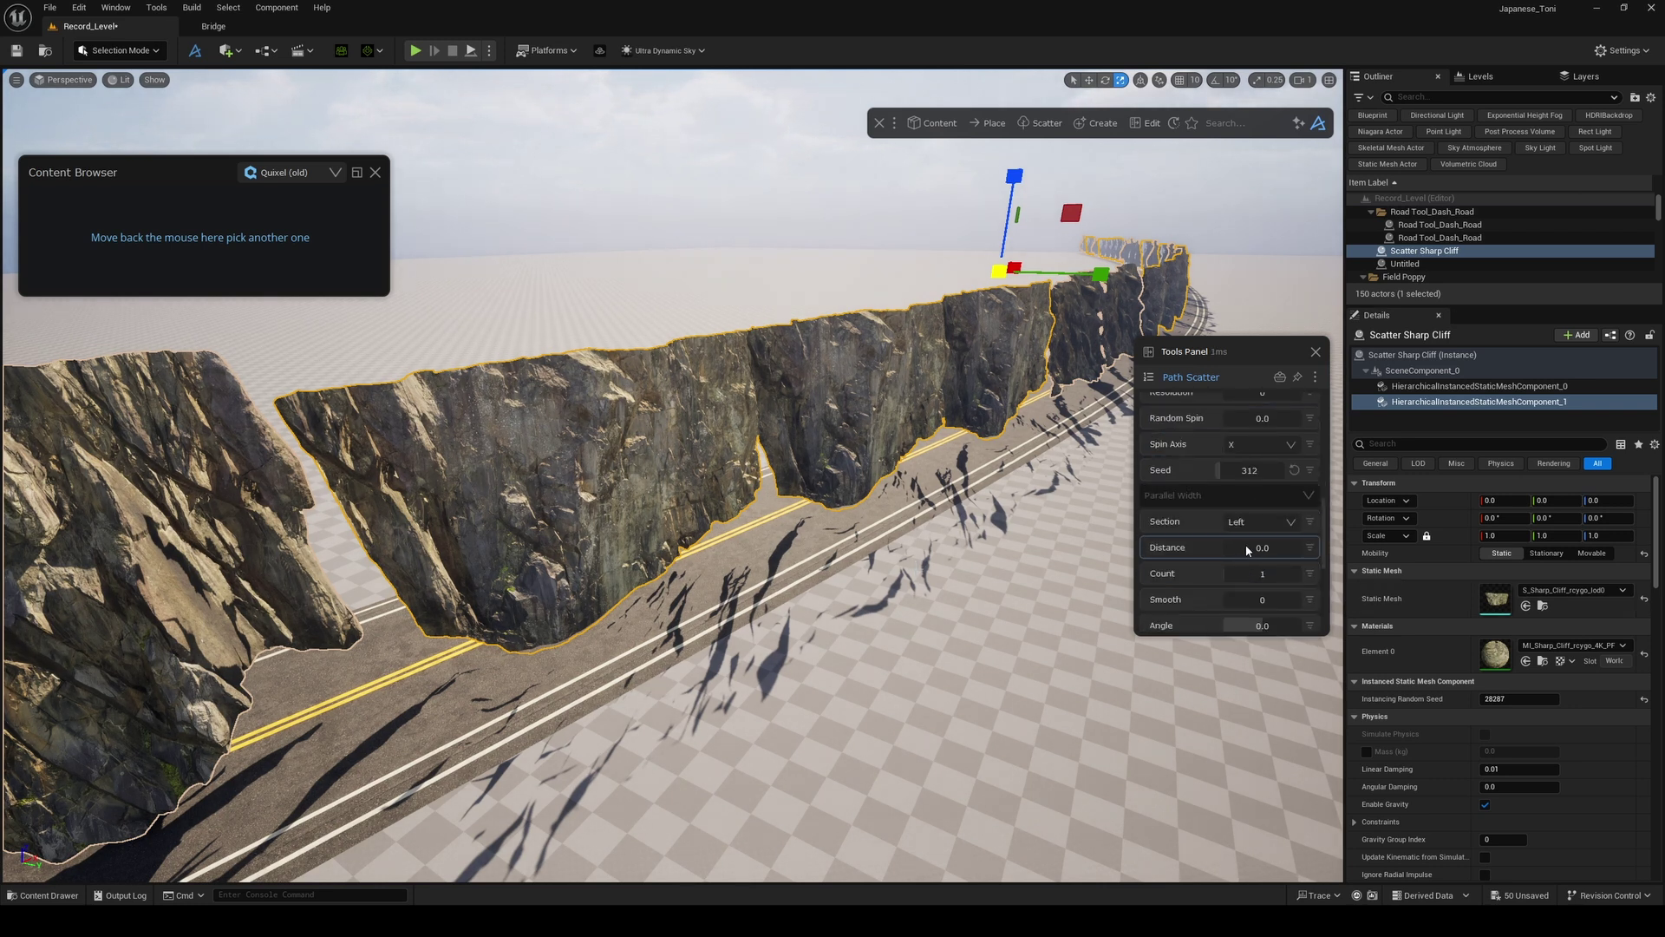
{"action": "type", "text": "1000"}
{"action": "key", "text": "Return"}
{"action": "type", "text": "250"}
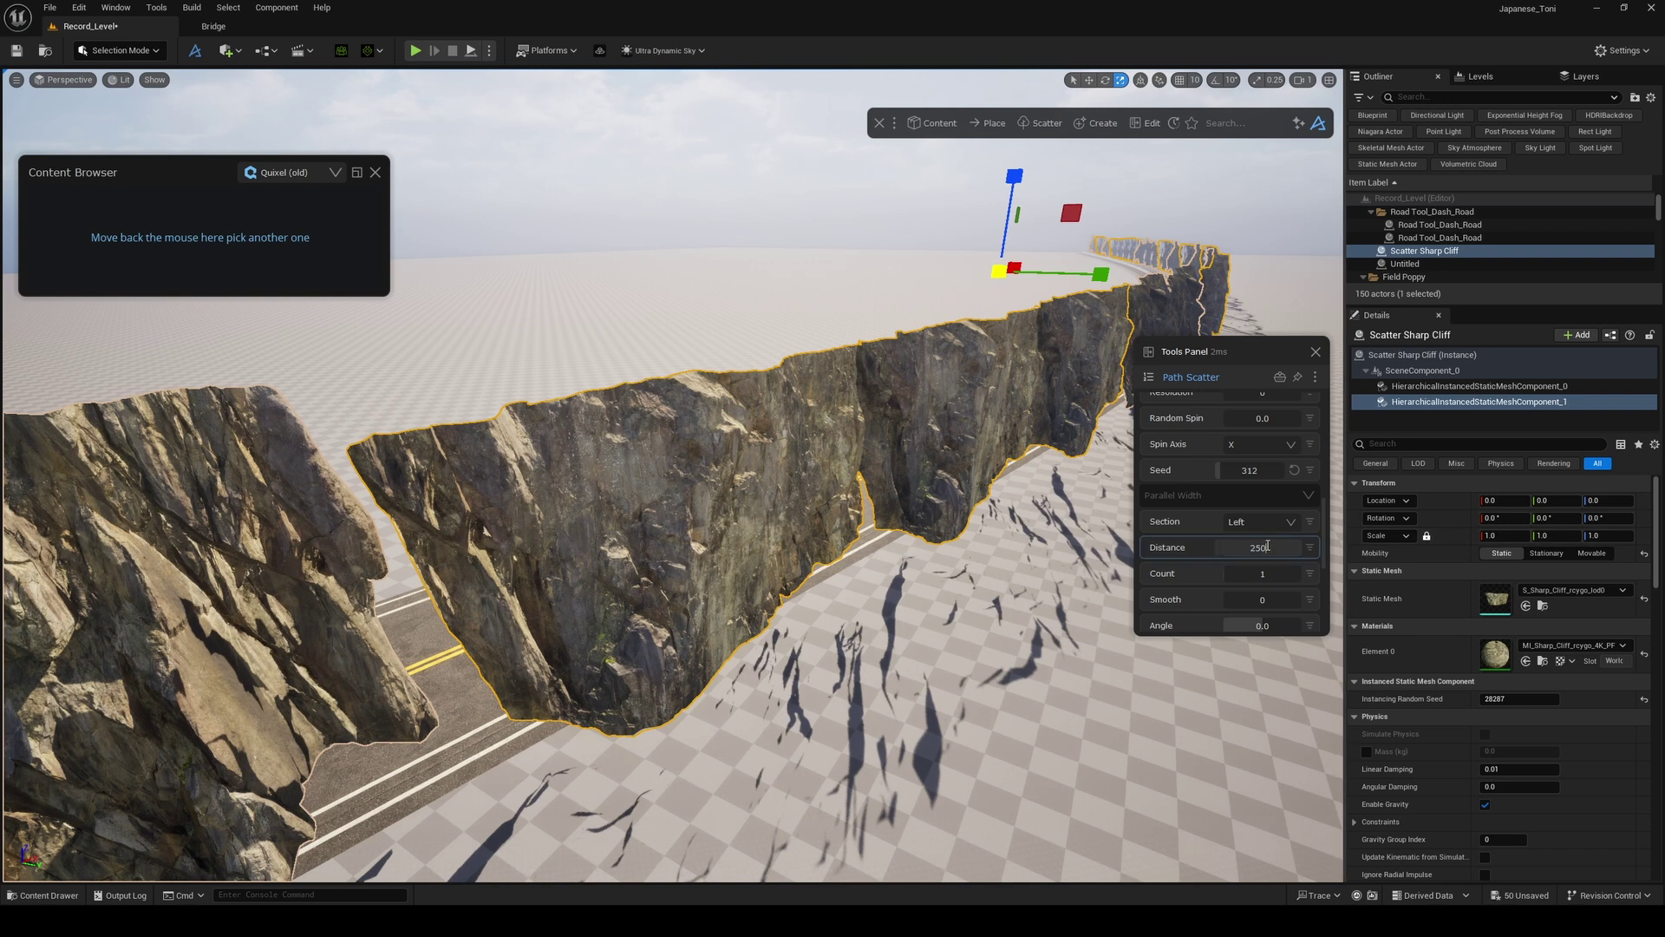
{"action": "type", "text": "0"}
{"action": "key", "text": "Return"}
{"action": "right_click_drag", "start_coordinate": [1023, 537], "coordinate": [1207, 569]}
{"action": "scroll", "coordinate": [1207, 569], "scroll_direction": "down", "scroll_amount": 3}
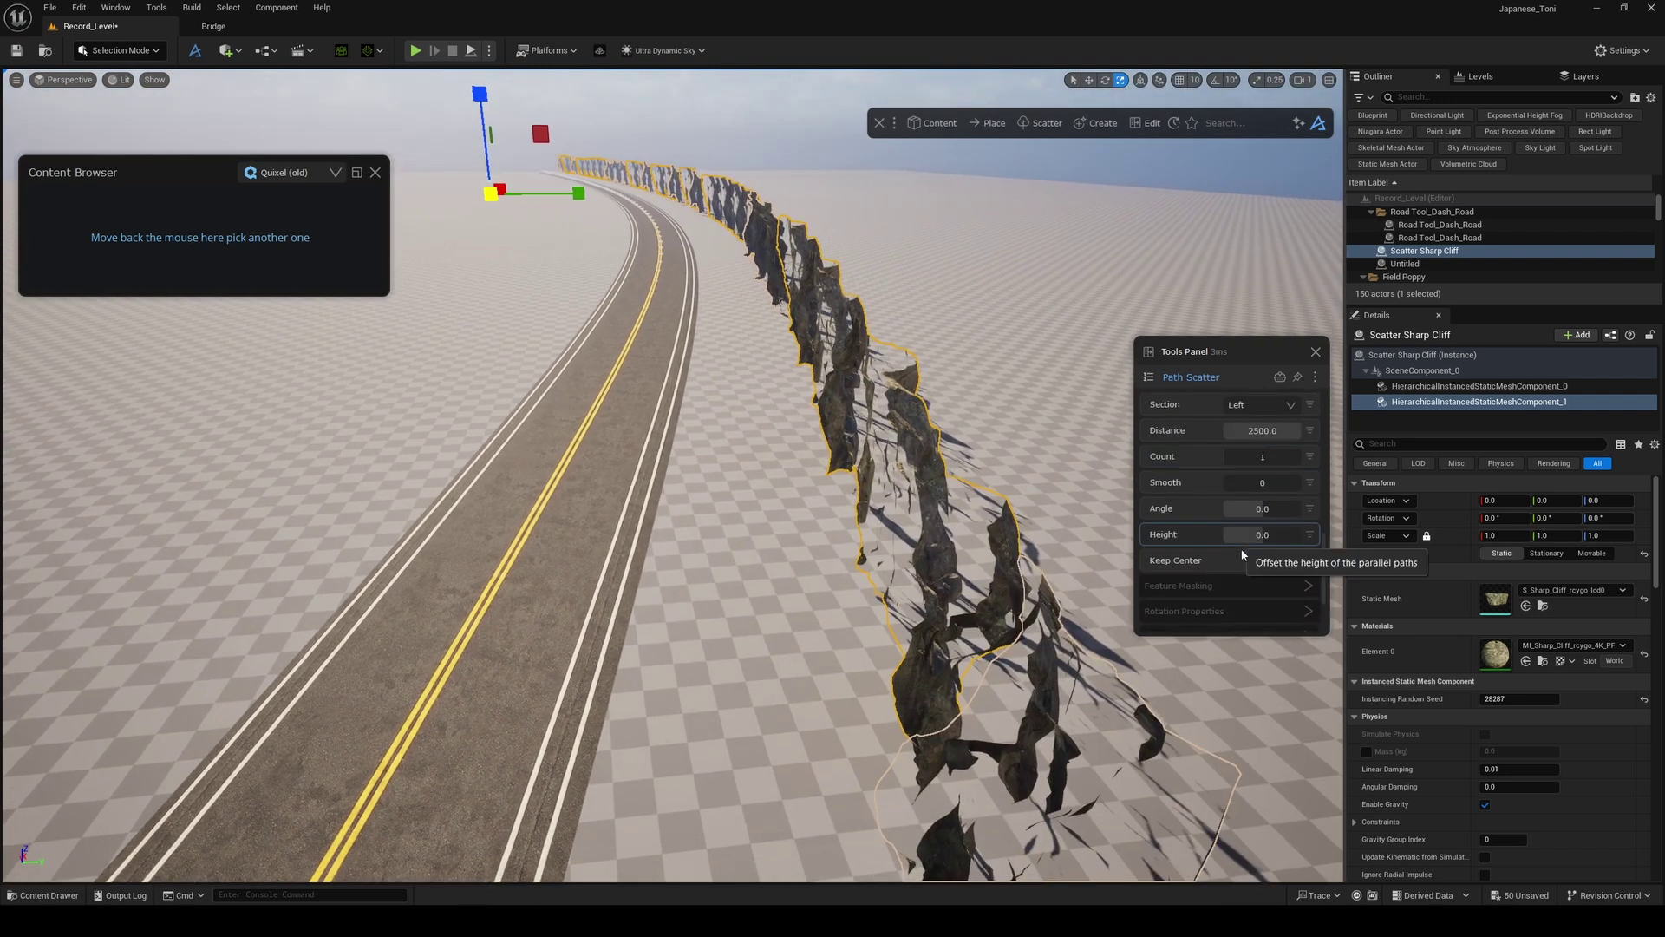
- Adjust the Z rotation of the scattered cliffs so their rock faces turn toward the road
{"action": "scroll", "coordinate": [1245, 547], "scroll_direction": "down", "scroll_amount": 2}
{"action": "left_click", "coordinate": [1223, 518]}
{"action": "scroll", "coordinate": [1243, 569], "scroll_direction": "down", "scroll_amount": 3}
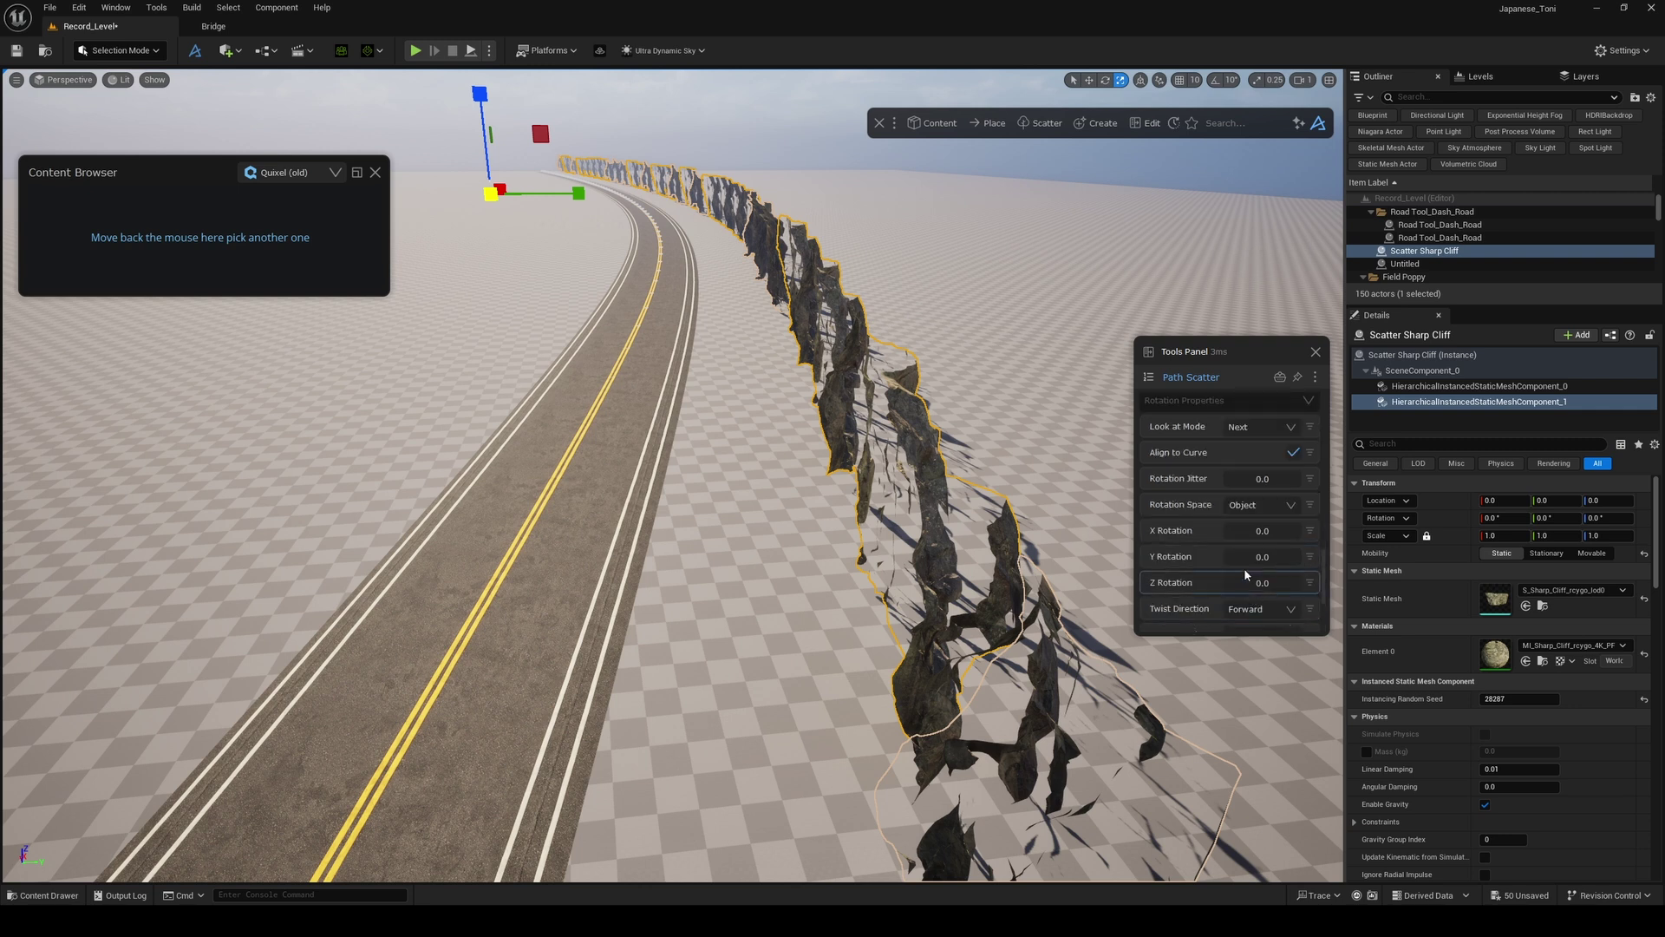
{"action": "left_click_drag", "start_coordinate": [1228, 584], "coordinate": [1263, 582]}
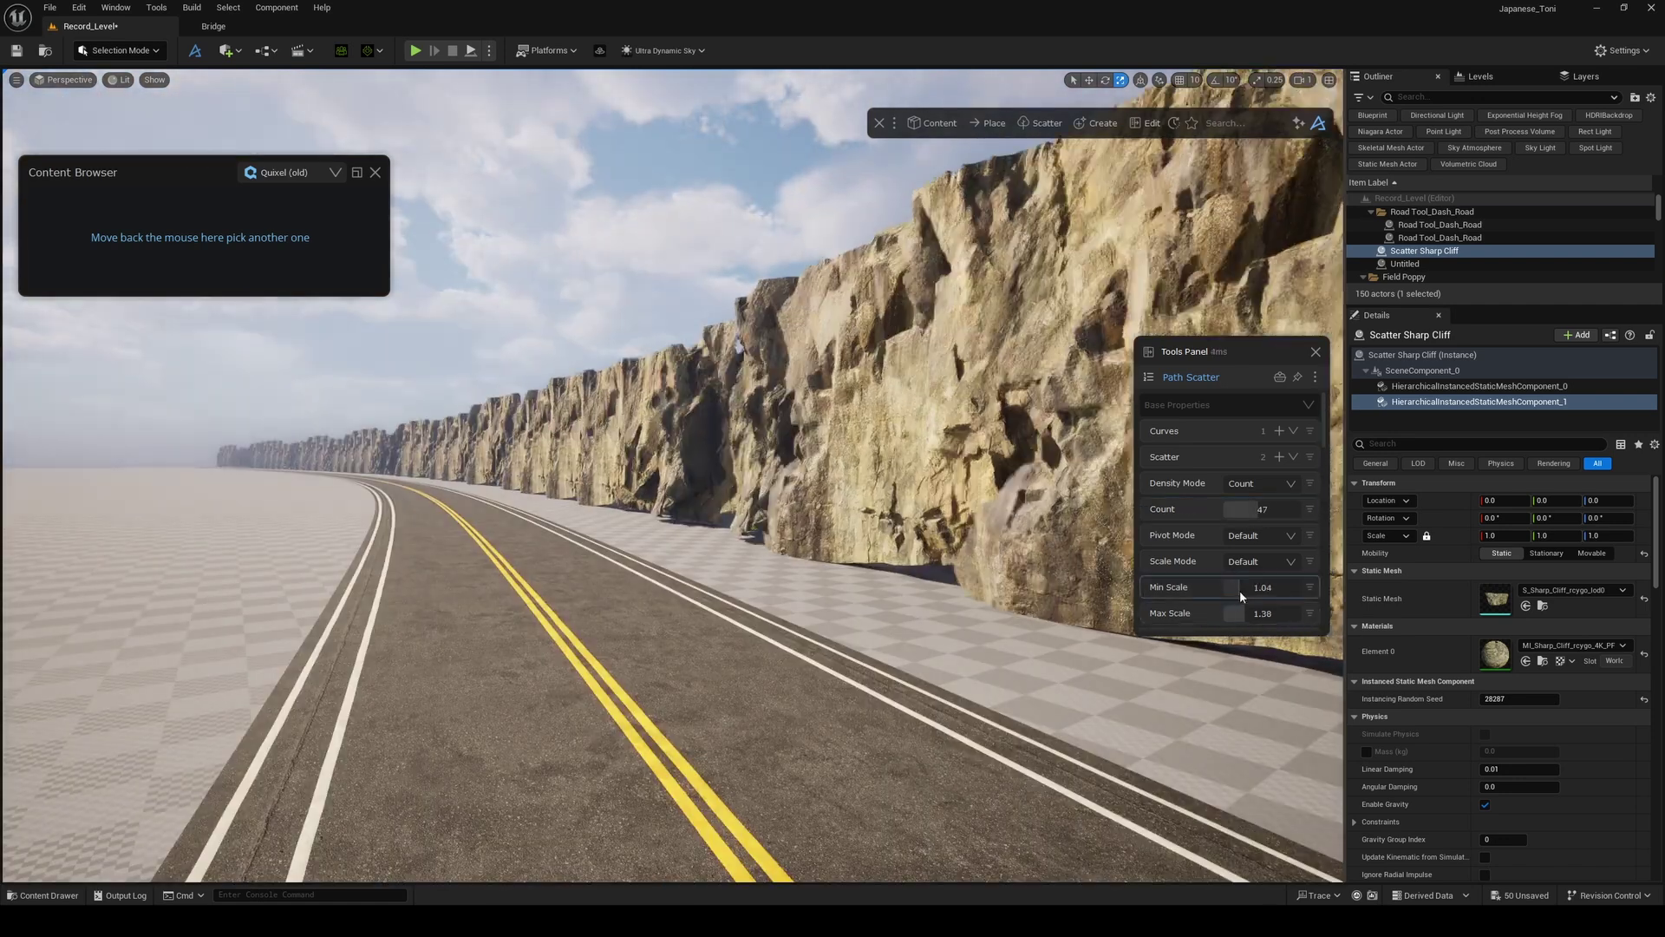
- Set the scattered cliffs' minimum scale to 1.04 and adjust their X rotation to tilt the rock wall
{"action": "left_click_drag", "start_coordinate": [1240, 590], "coordinate": [1229, 593]}
{"action": "scroll", "coordinate": [1220, 570], "scroll_direction": "down", "scroll_amount": 6}
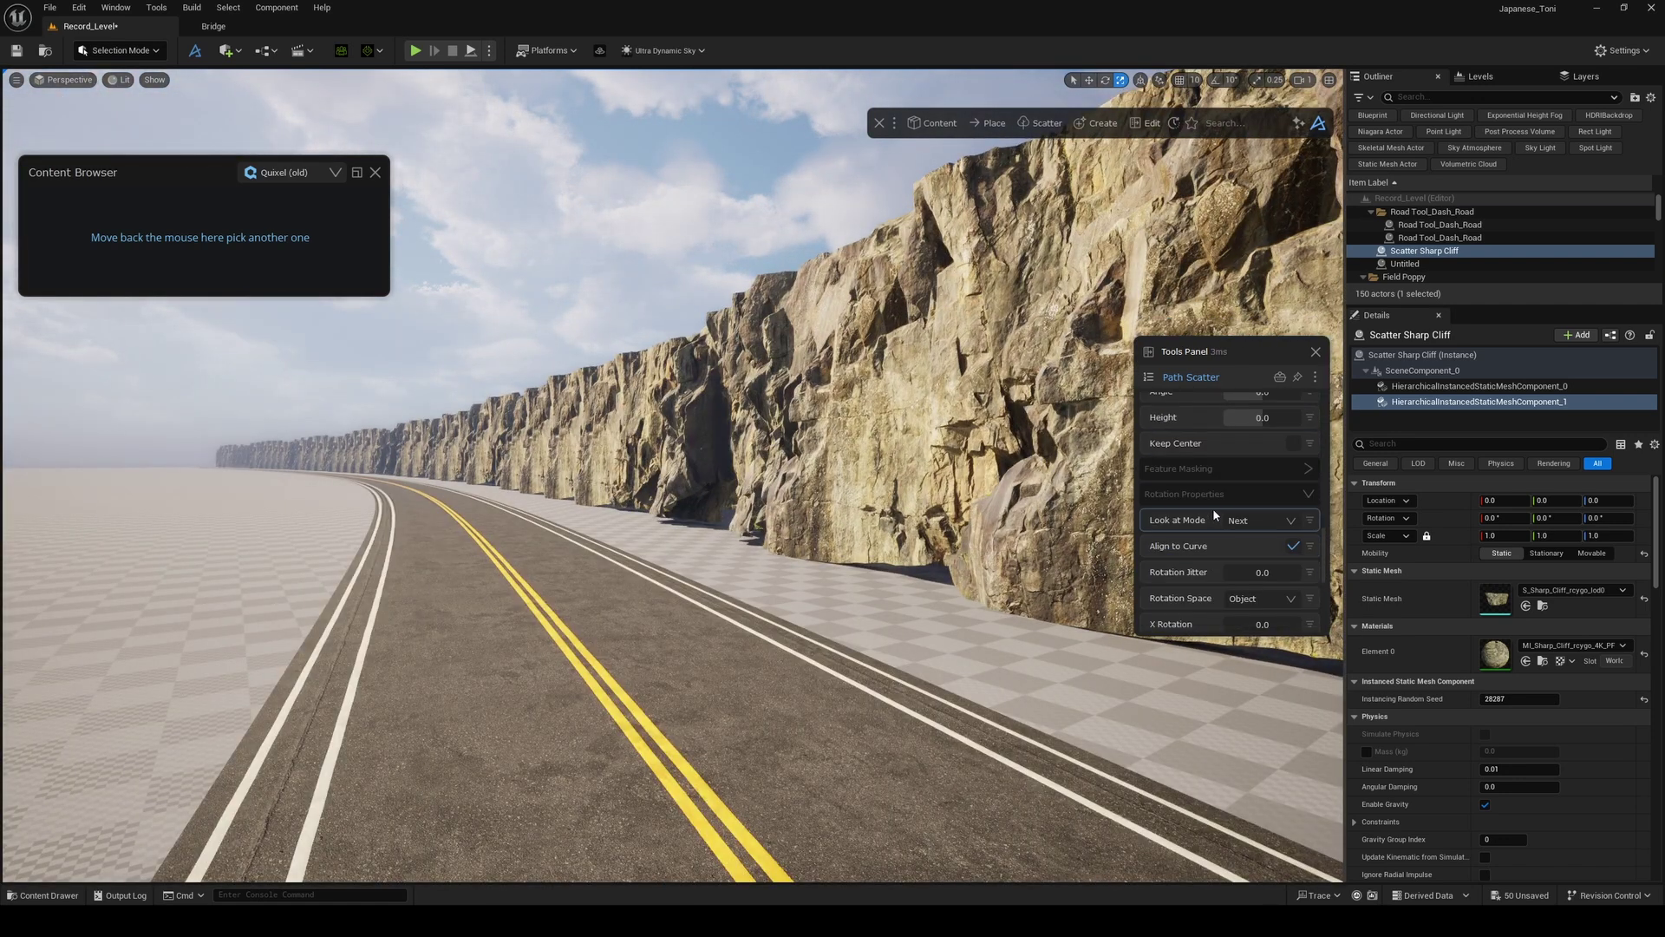
{"action": "scroll", "coordinate": [1214, 529], "scroll_direction": "down", "scroll_amount": 3}
{"action": "left_click_drag", "start_coordinate": [1231, 530], "coordinate": [1301, 527]}
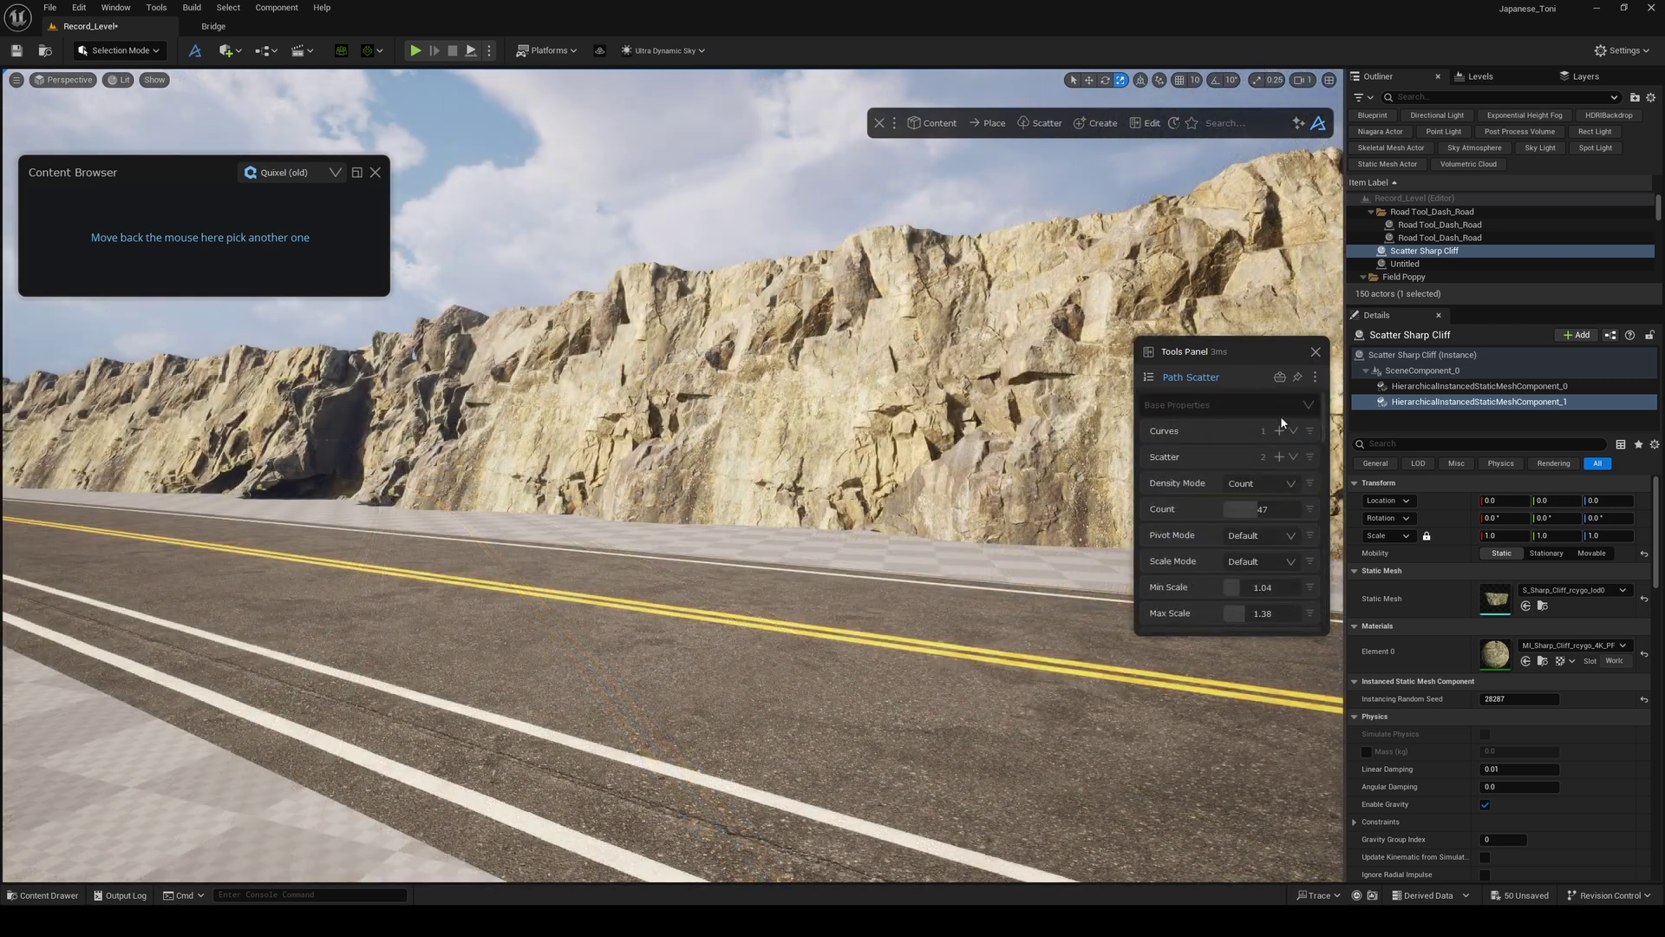
- Open the scattered cliffs' material for editing and darken its tint
{"action": "left_click", "coordinate": [1148, 377]}
{"action": "left_click", "coordinate": [1167, 438]}
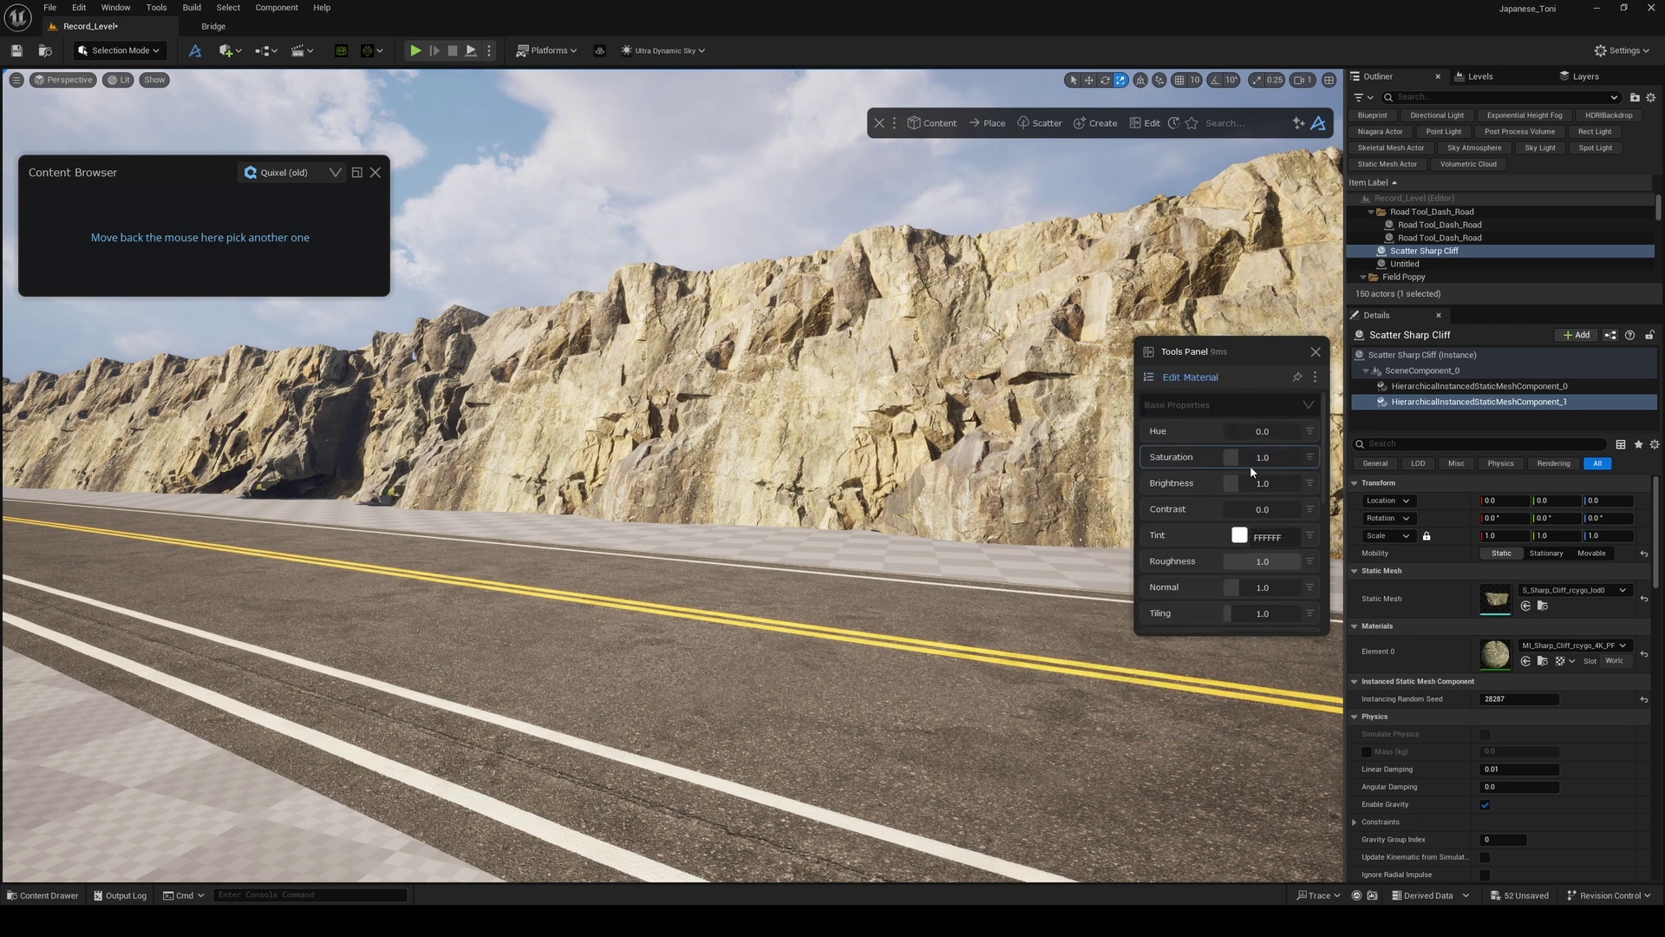
{"action": "left_click", "coordinate": [1239, 536]}
{"action": "left_click_drag", "start_coordinate": [1216, 616], "coordinate": [1287, 615]}
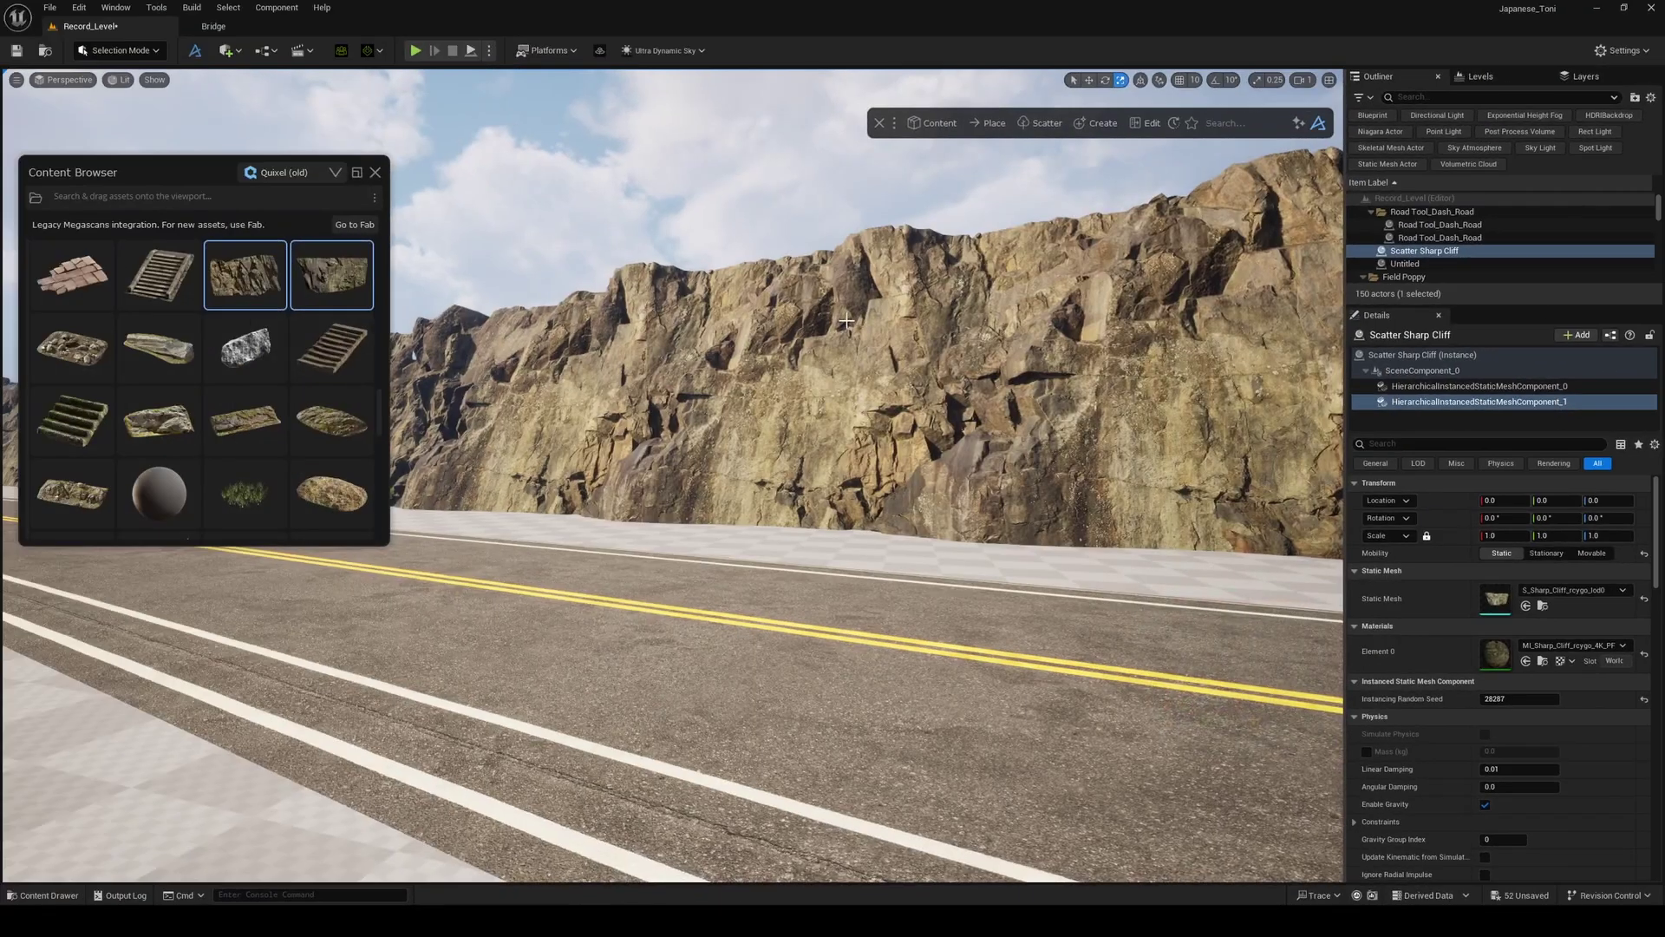
- Search the Quixel assets for "plant" and scatter three plant assets, including the tropical palm, over the selected cliff wall
{"action": "left_click", "coordinate": [169, 198]}
{"action": "type", "text": "plant"}
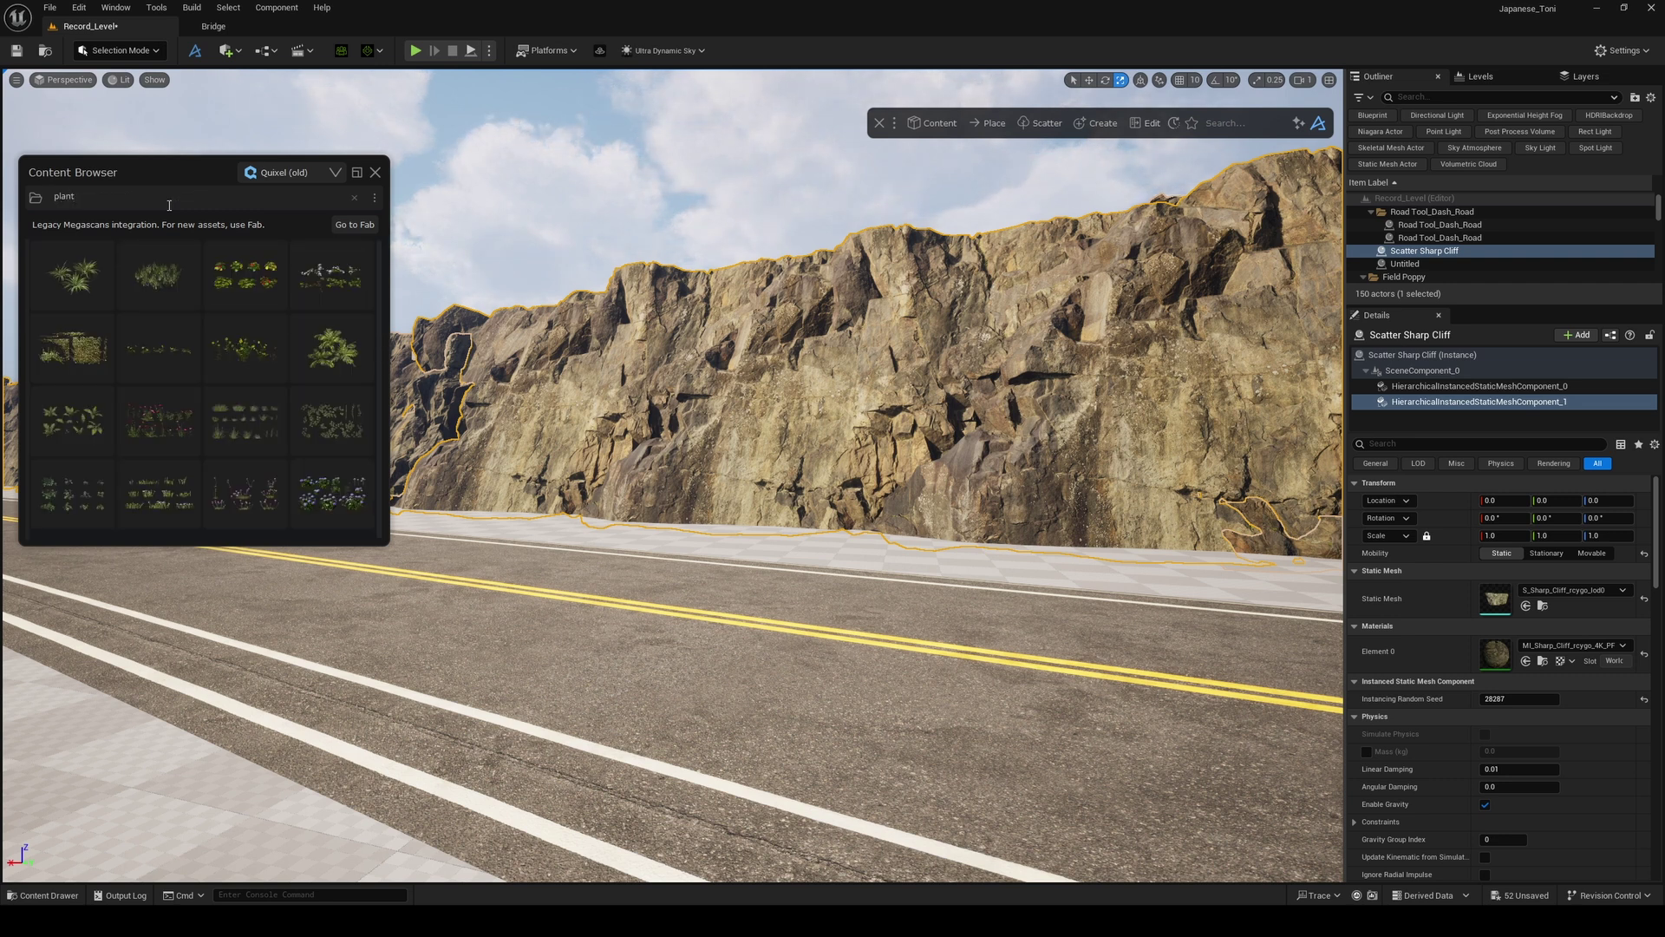
{"action": "left_click", "coordinate": [332, 347]}
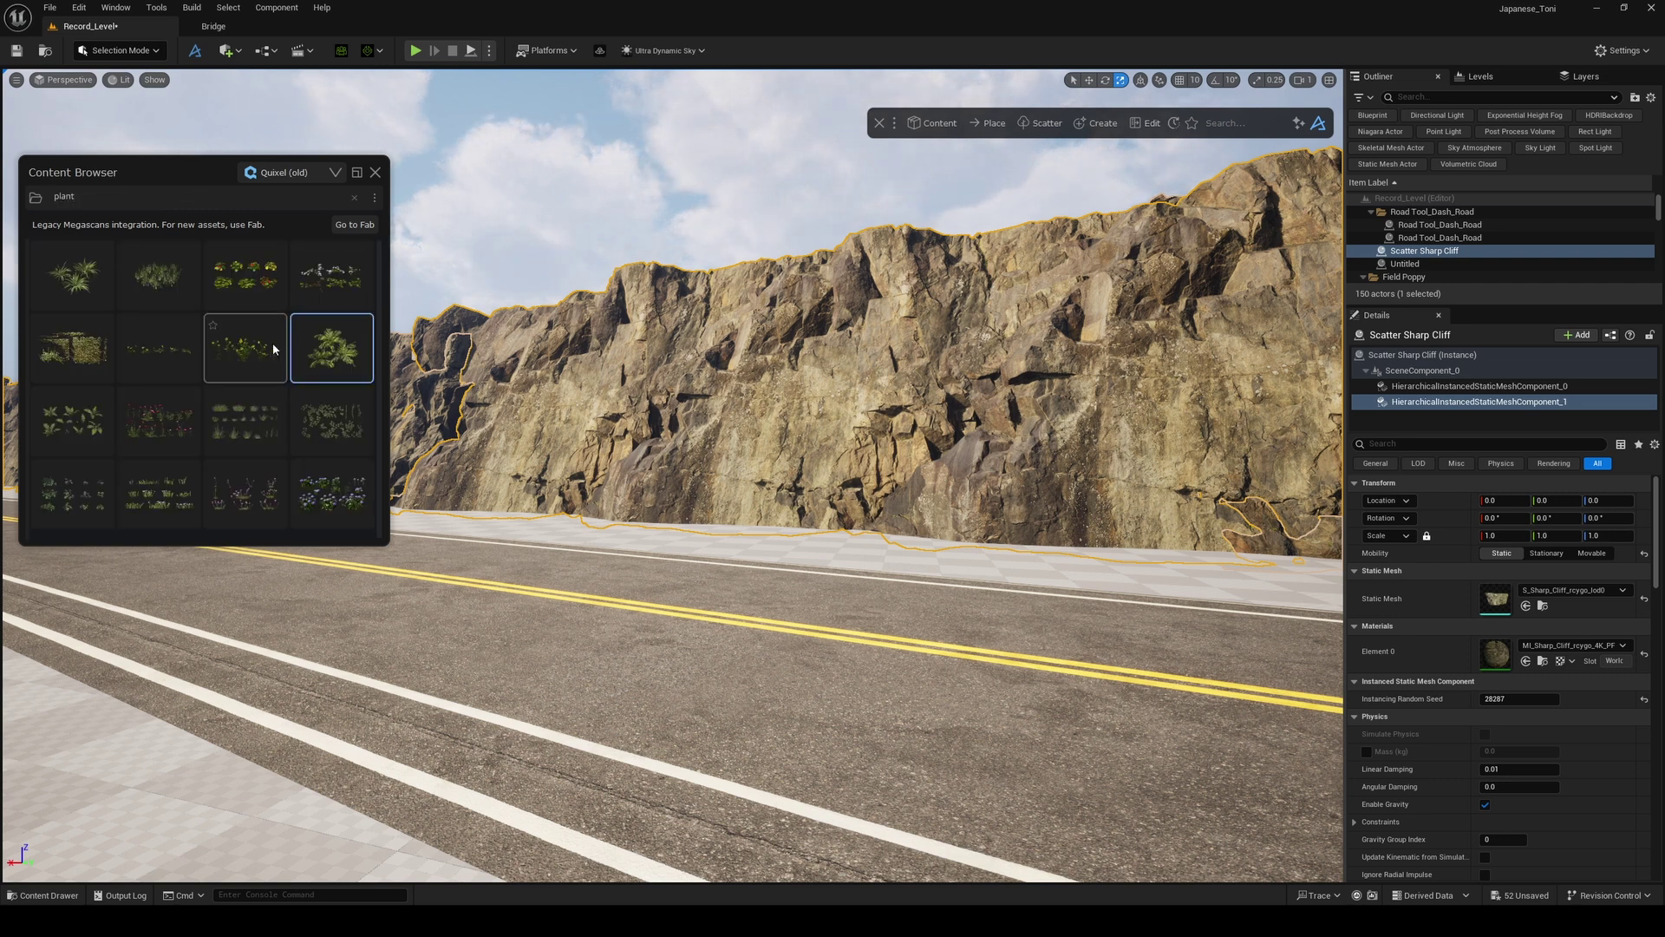
{"action": "left_click", "coordinate": [67, 428]}
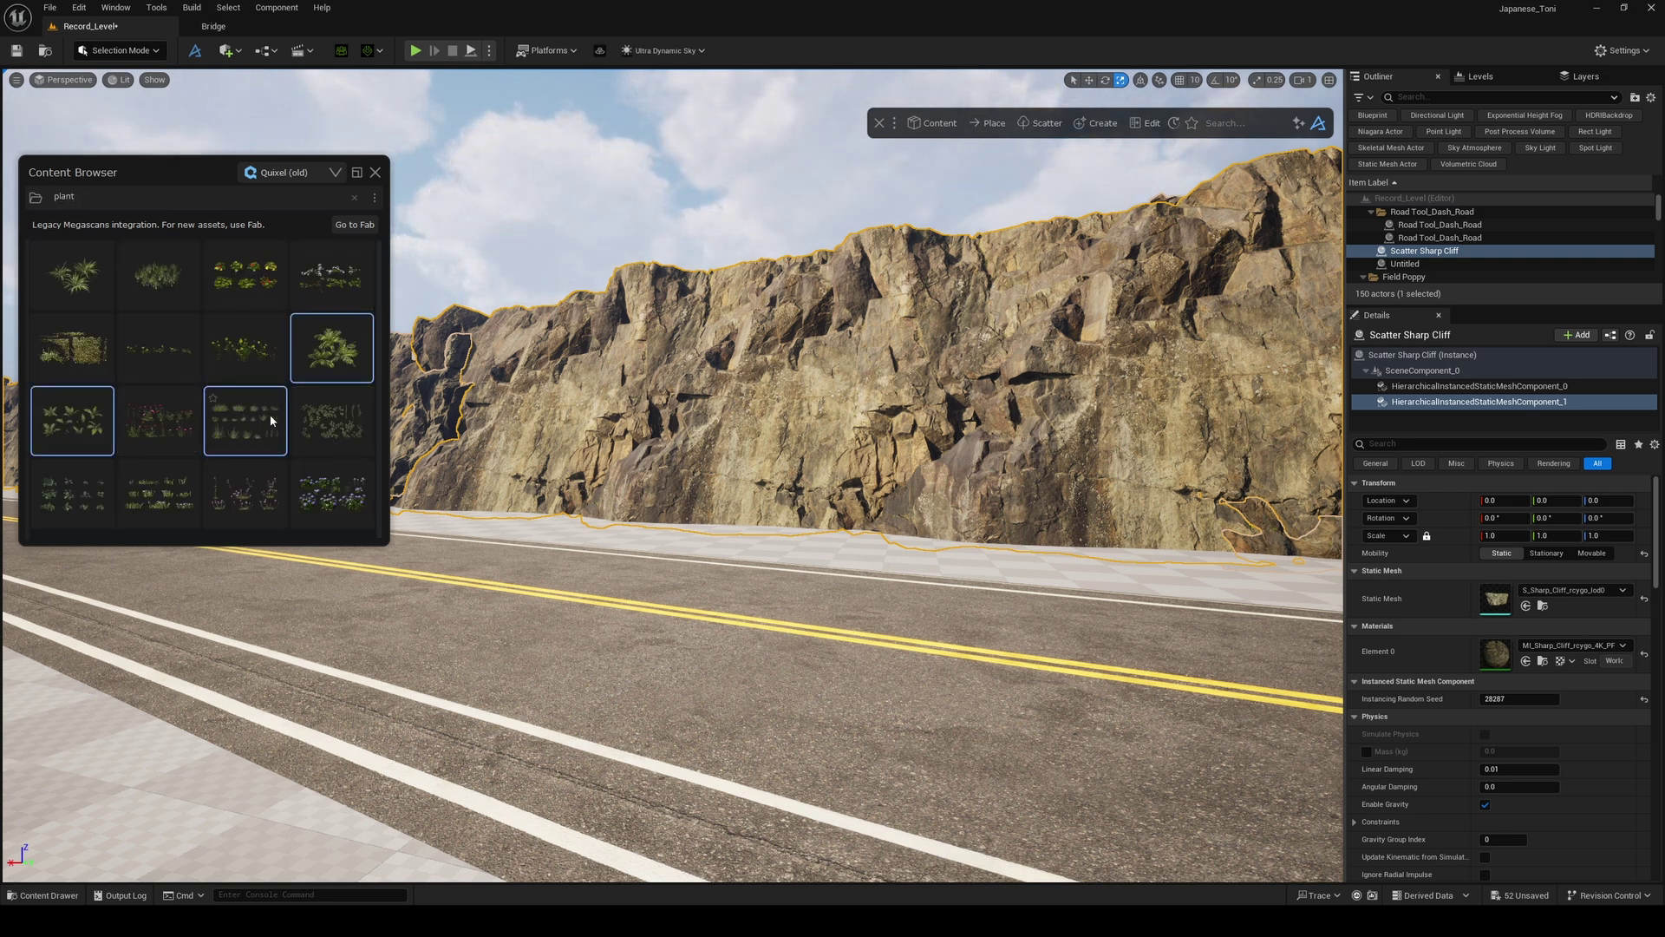
{"action": "left_click_drag", "start_coordinate": [272, 421], "coordinate": [615, 423]}
{"action": "left_click", "coordinate": [672, 461]}
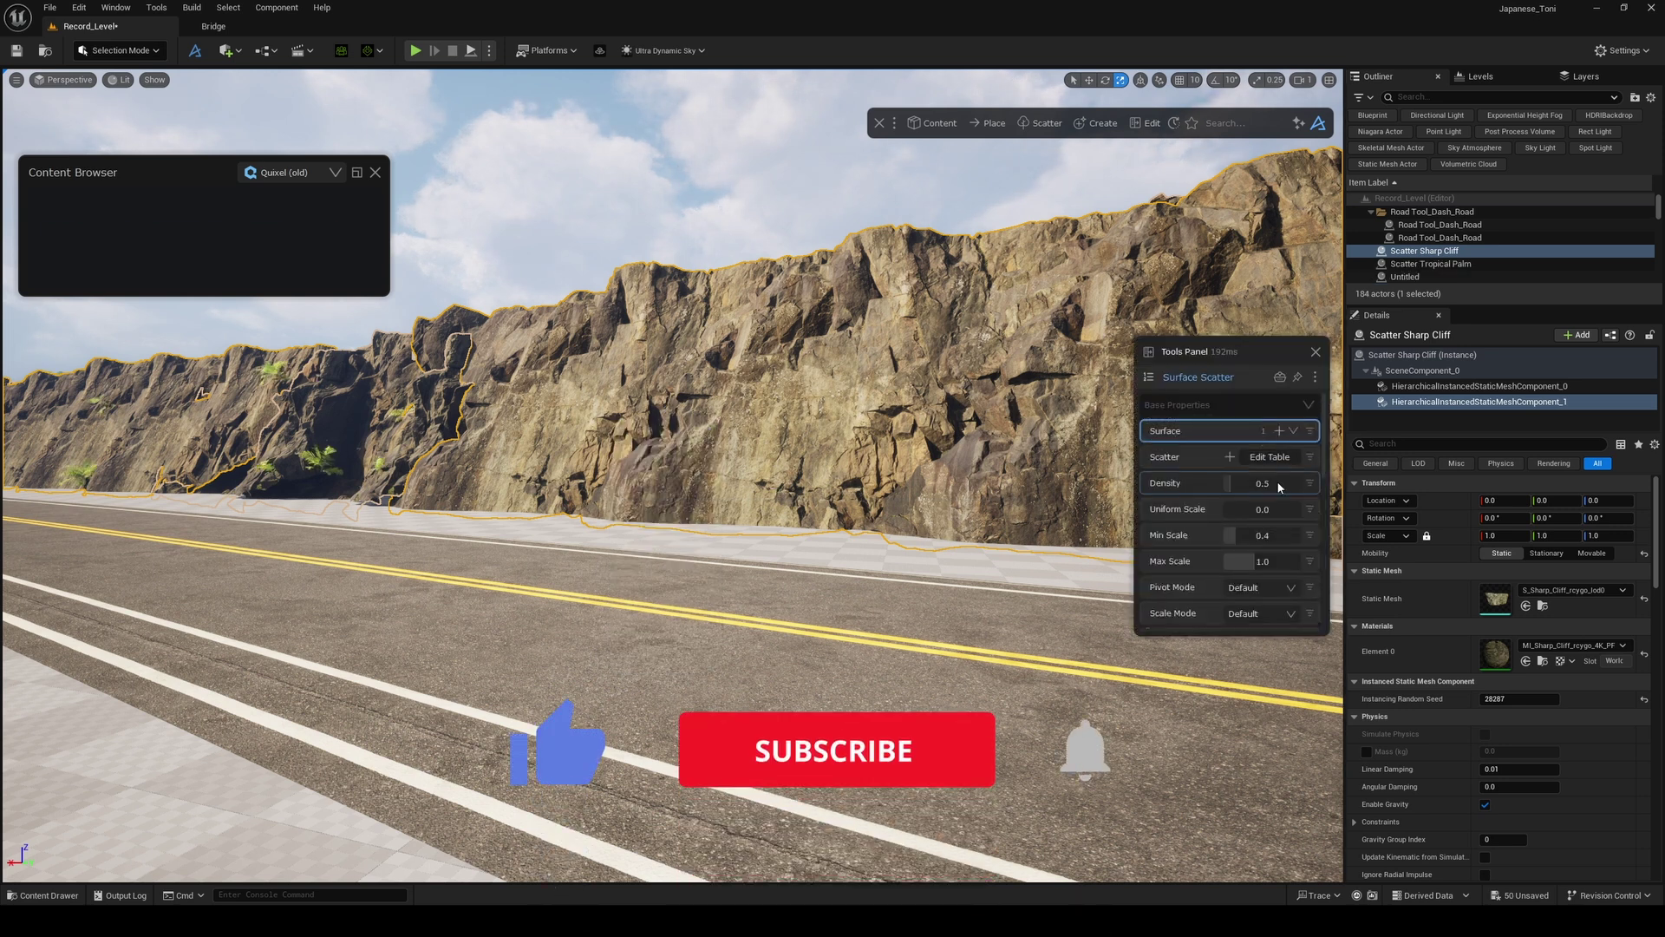
- Set the cliff plant scatter's density to 2.84, minimum scale to 0.19 and maximum scale to 1.35
{"action": "left_click_drag", "start_coordinate": [1235, 487], "coordinate": [1273, 480]}
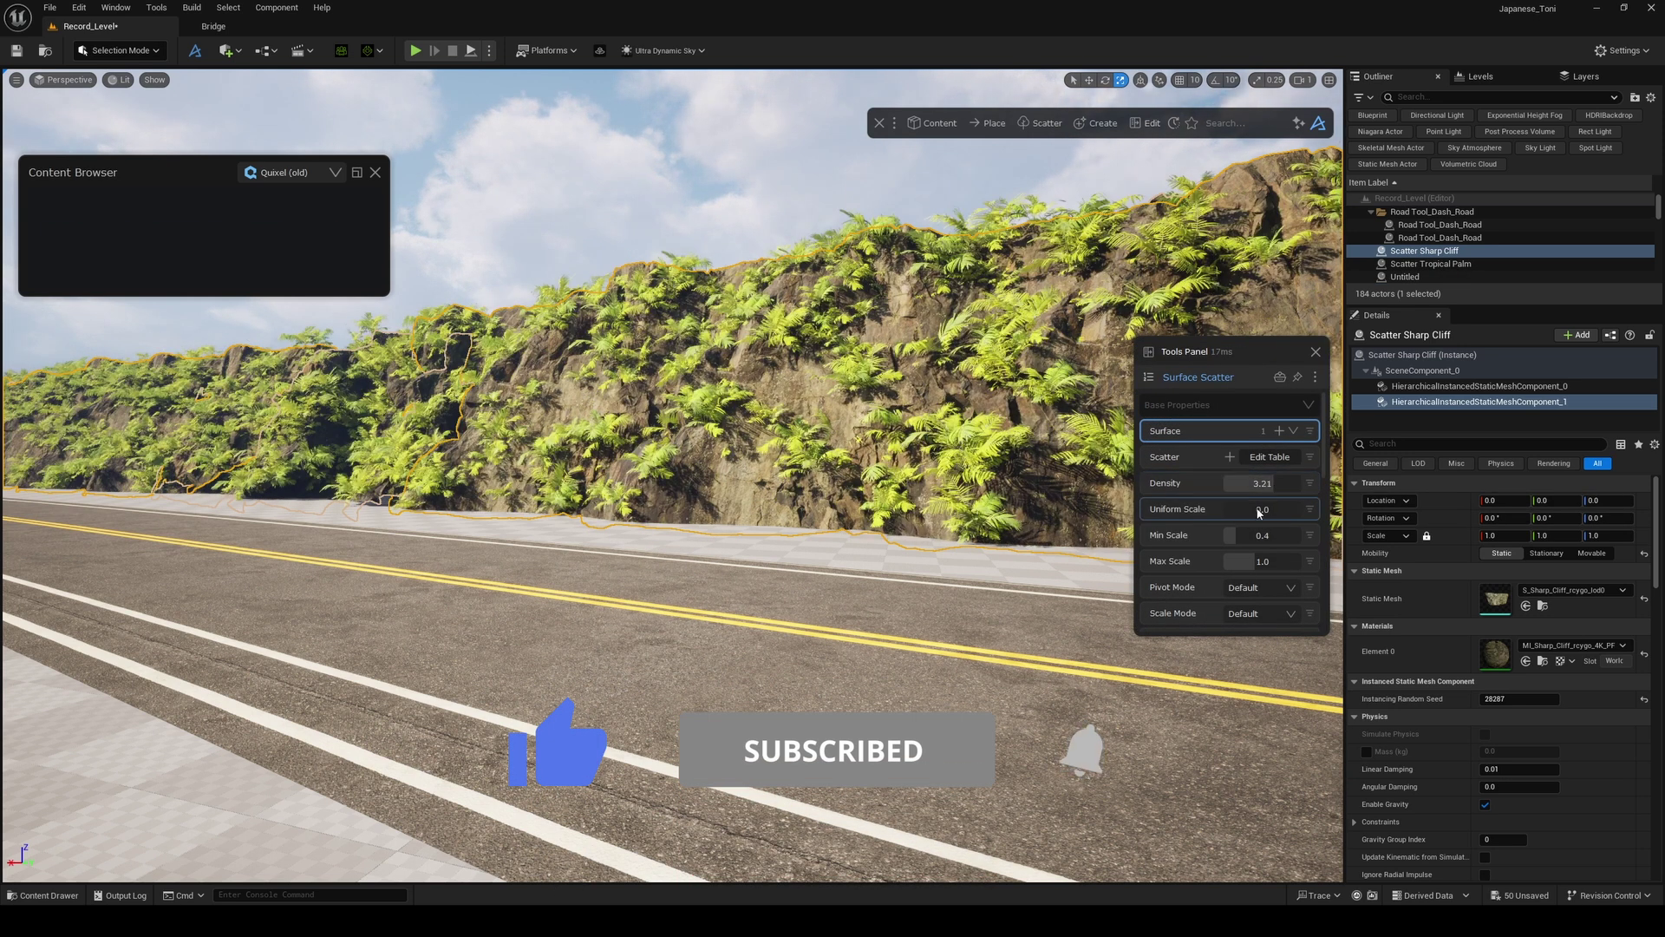
{"action": "left_click_drag", "start_coordinate": [1242, 534], "coordinate": [1273, 564]}
{"action": "mouse_move", "coordinate": [1265, 483]}
{"action": "left_mouse_down"}
{"action": "mouse_move", "coordinate": [1240, 481]}
{"action": "mouse_move", "coordinate": [1271, 482]}
{"action": "left_mouse_up"}
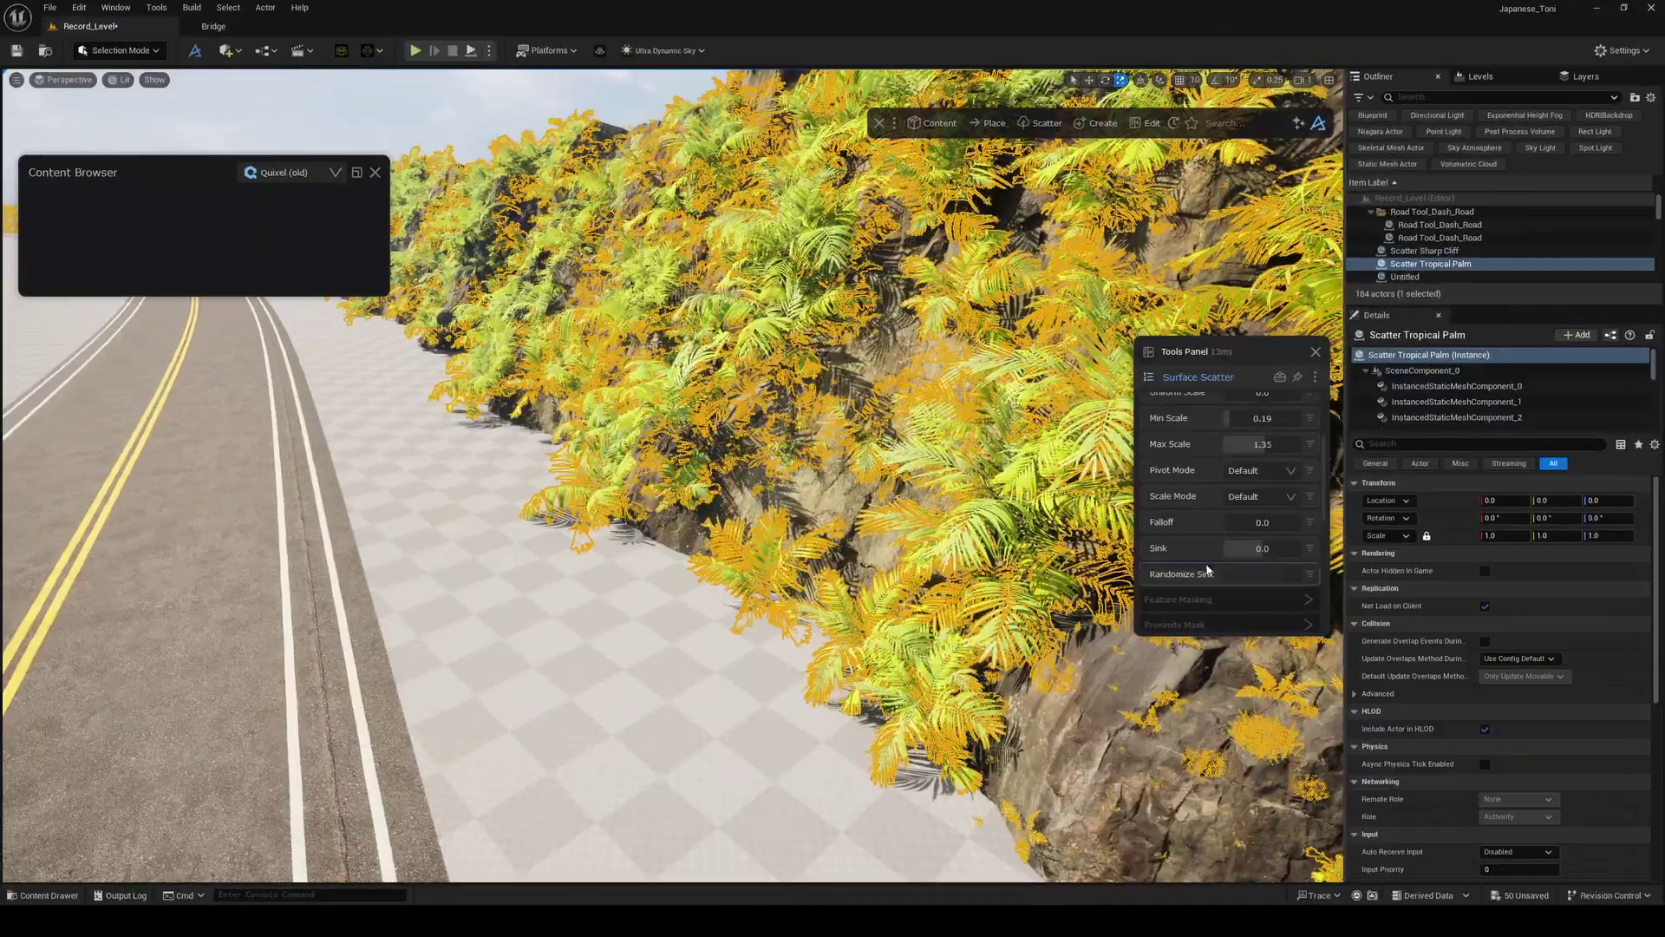
- Set the Tropical Palm scatter's minimum height mask to 0.42 to keep plants off the cliffs' lower part
{"action": "scroll", "coordinate": [1204, 558], "scroll_direction": "down", "scroll_amount": 3}
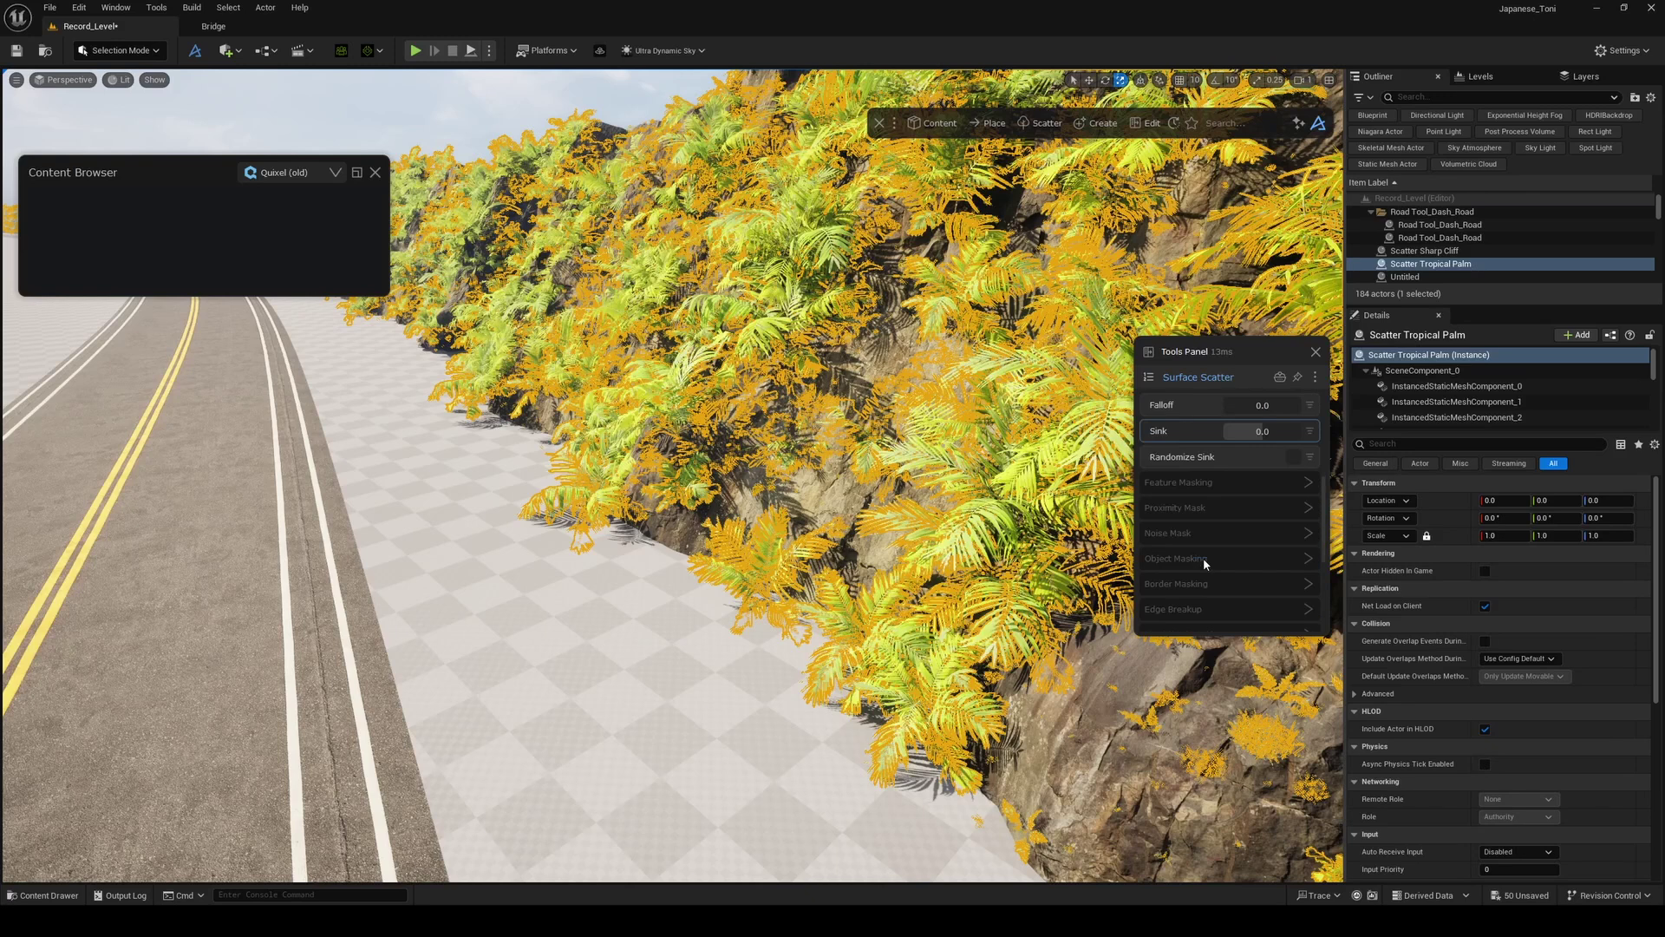
{"action": "left_click", "coordinate": [1236, 491]}
{"action": "scroll", "coordinate": [1241, 533], "scroll_direction": "down", "scroll_amount": 3}
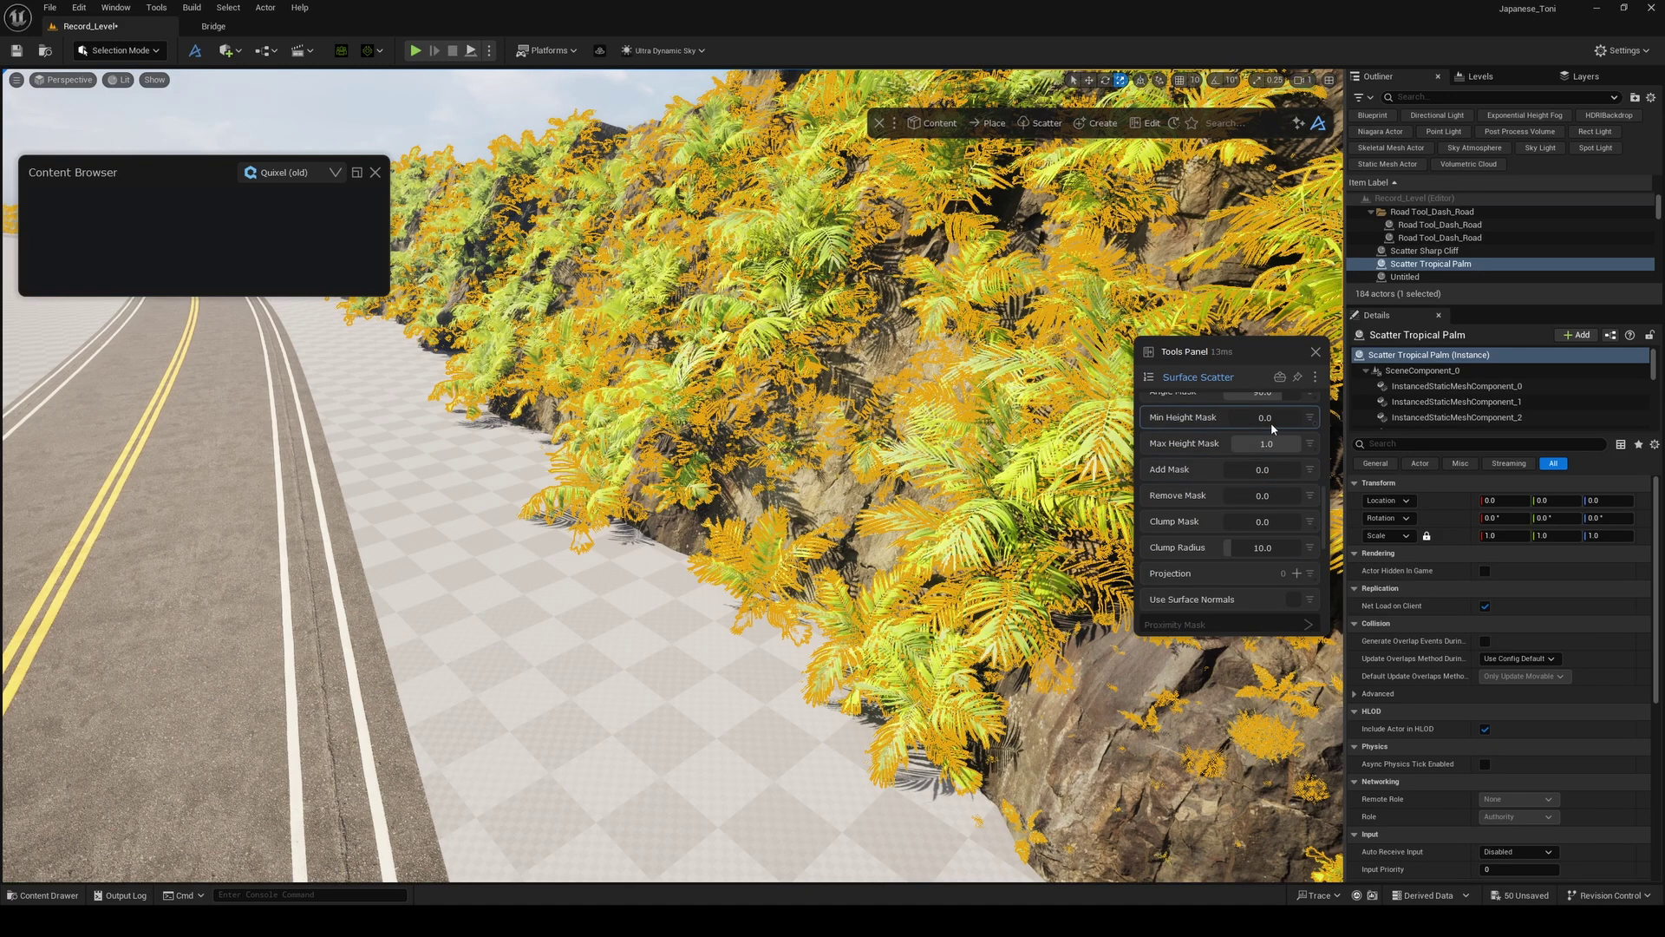
{"action": "mouse_move", "coordinate": [1272, 423]}
{"action": "left_mouse_down"}
{"action": "mouse_move", "coordinate": [1285, 403]}
{"action": "mouse_move", "coordinate": [1259, 406]}
{"action": "left_mouse_up"}
{"action": "right_click_drag", "start_coordinate": [1002, 424], "coordinate": [1035, 449]}
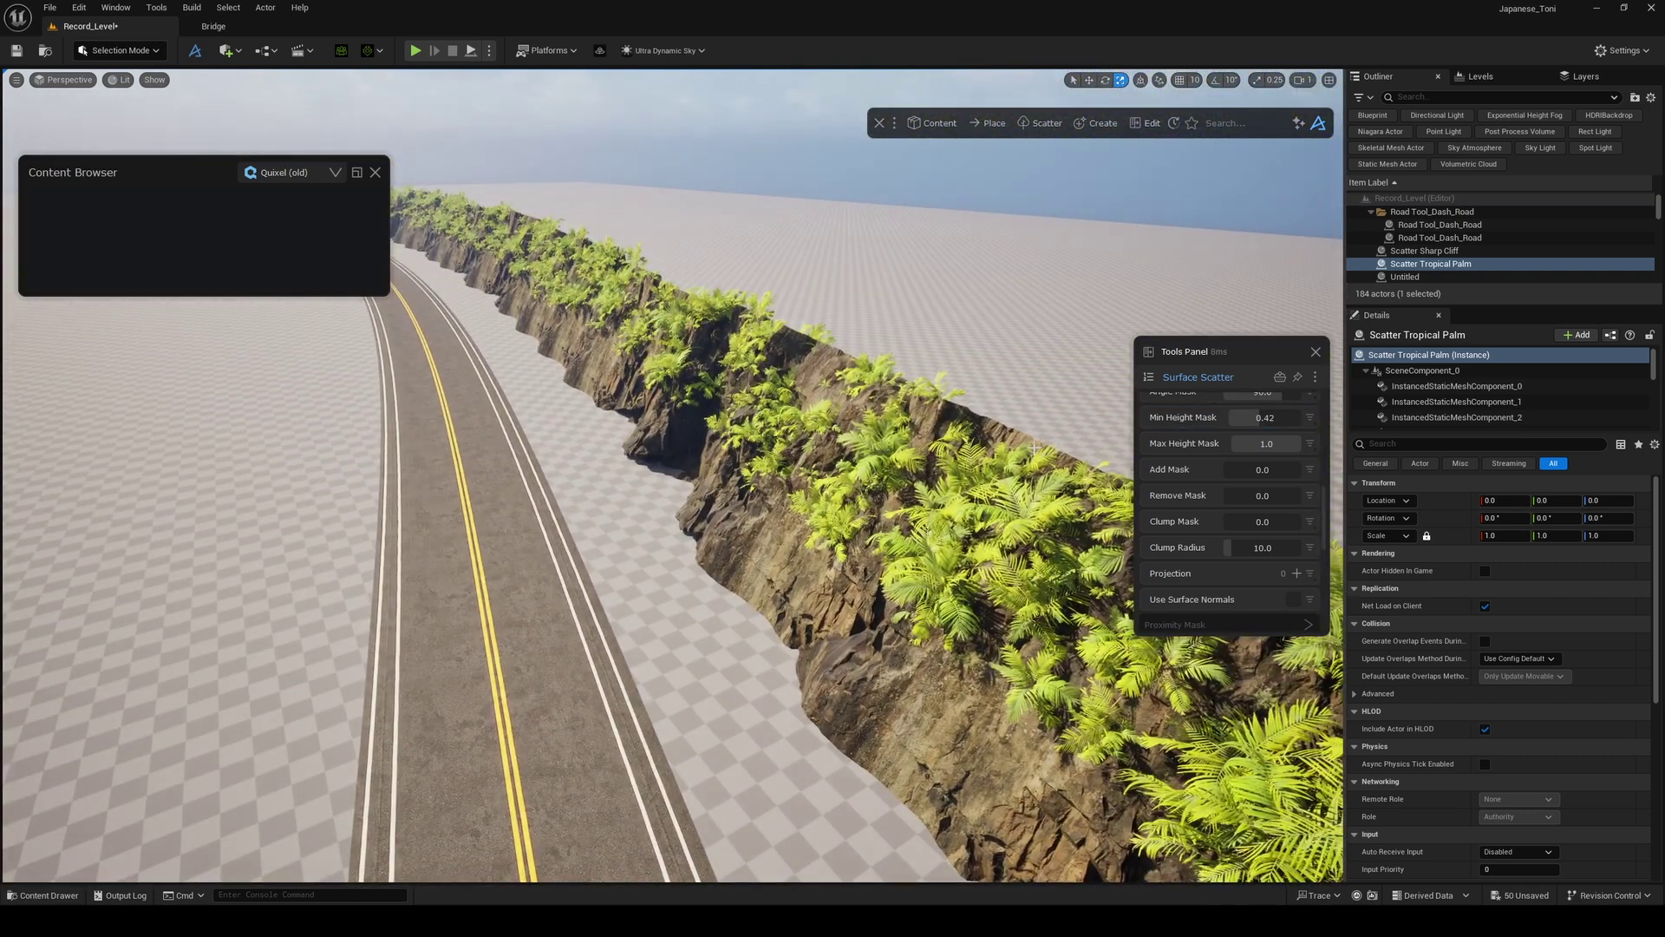
- Scatter the Massive Tundra Rock Formation and Tundra Rocky Ground assets along the road's curve
{"action": "left_click", "coordinate": [760, 539]}
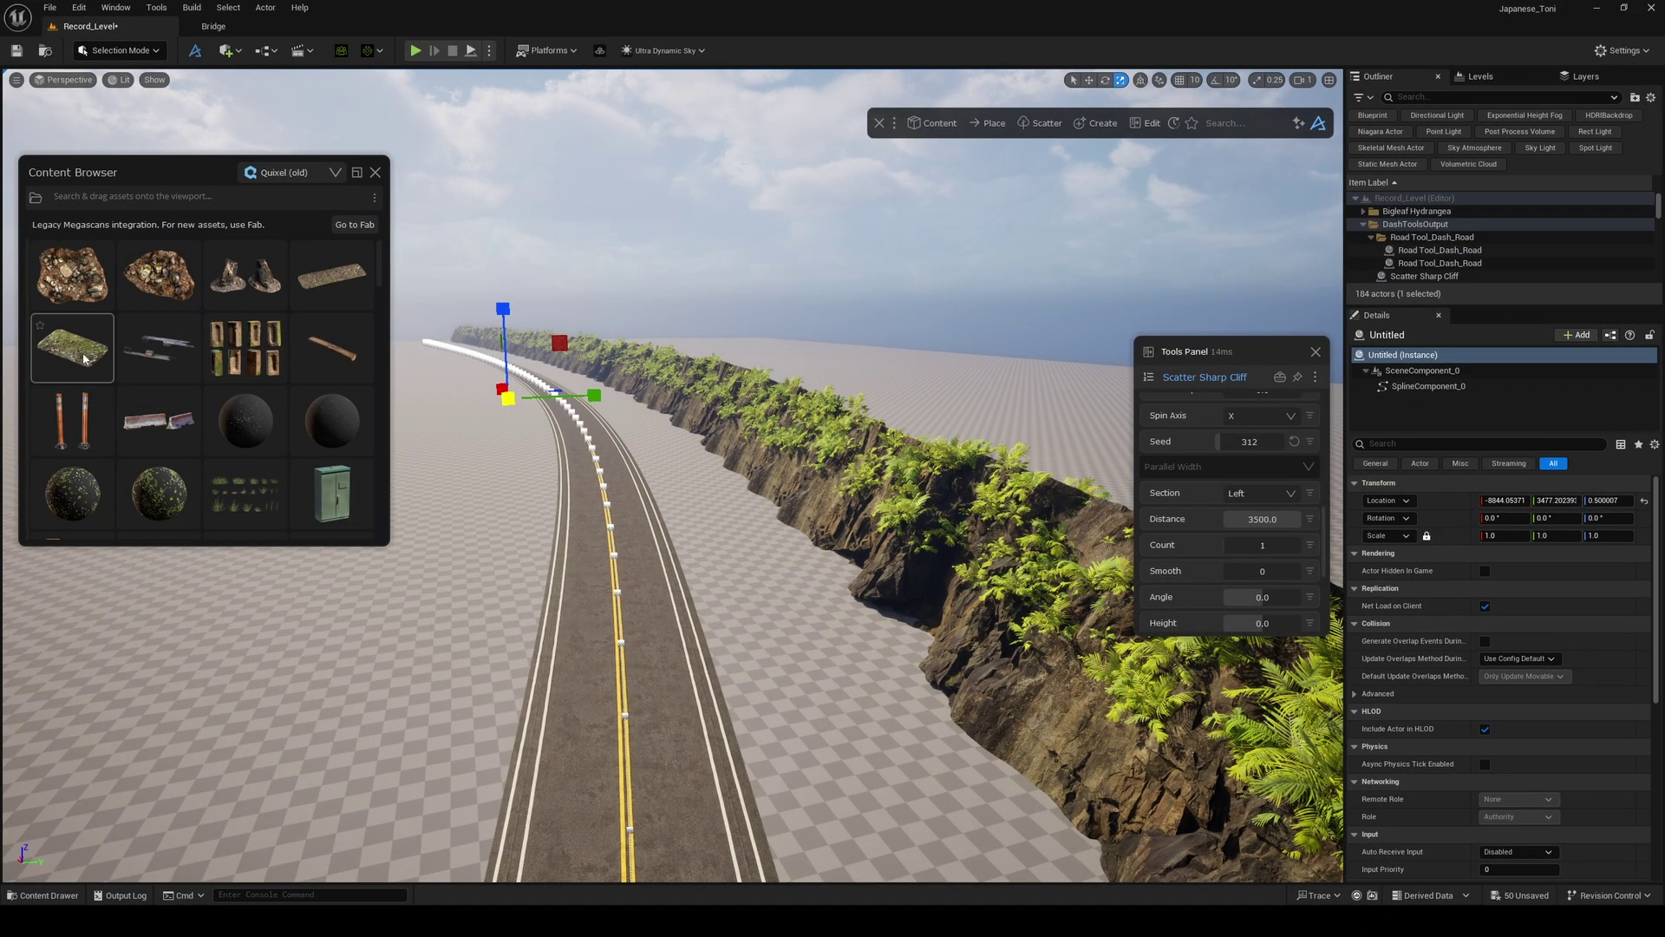
{"action": "scroll", "coordinate": [84, 358], "scroll_direction": "down", "scroll_amount": 5}
{"action": "scroll", "coordinate": [82, 378], "scroll_direction": "up", "scroll_amount": 10}
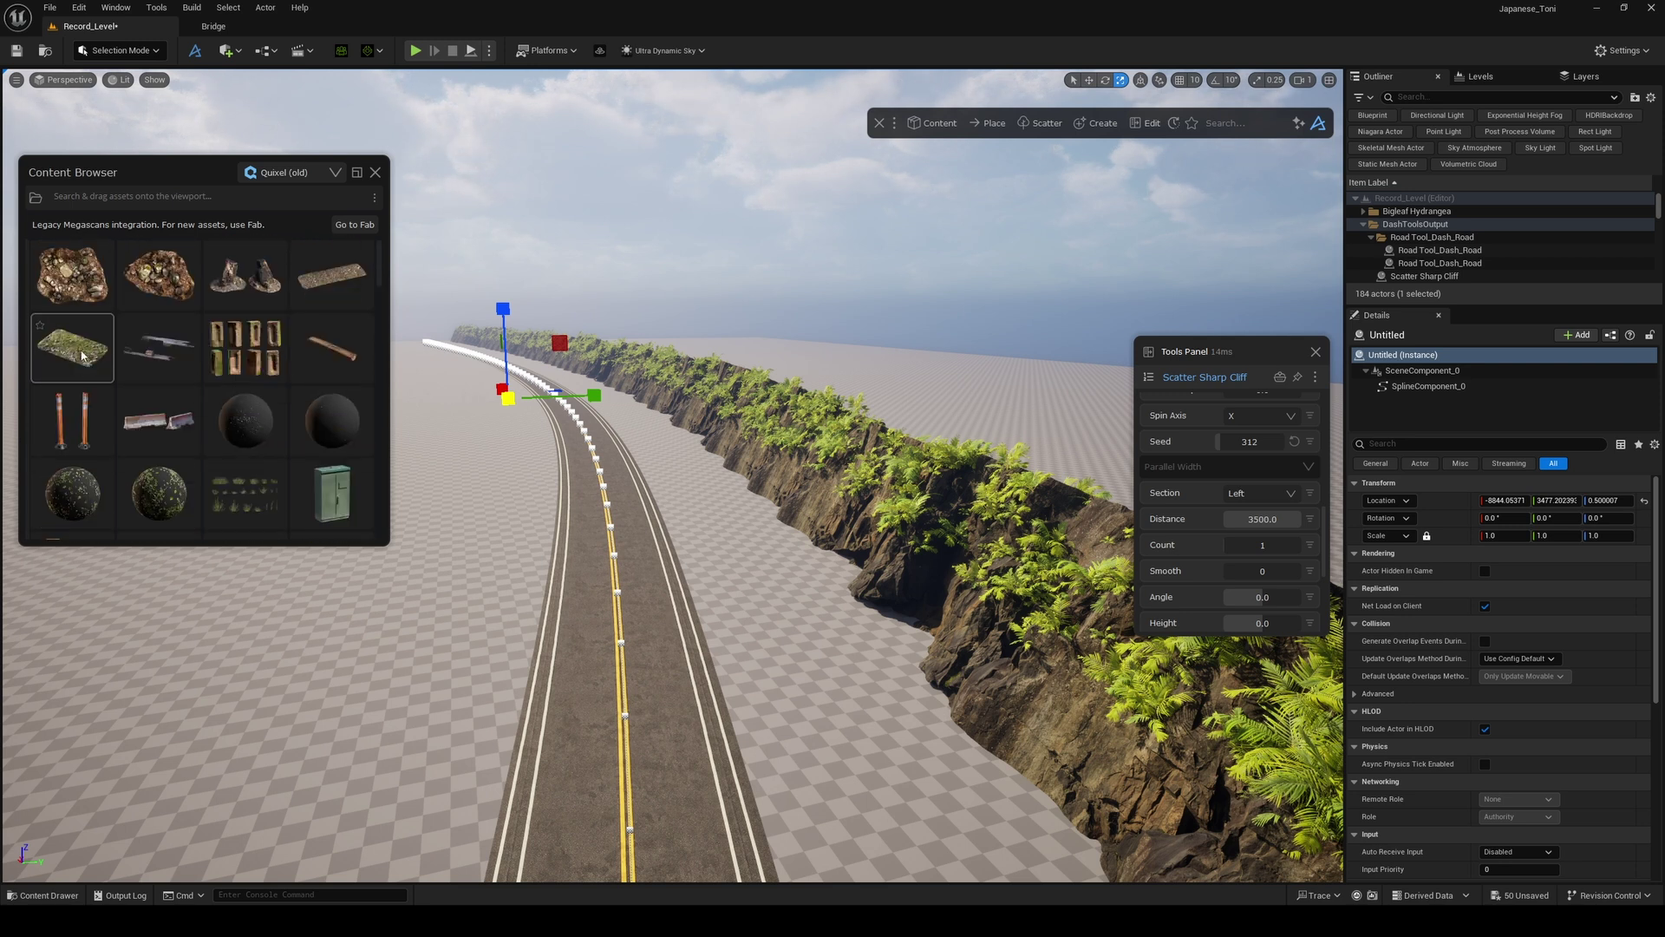
{"action": "left_click", "coordinate": [83, 354]}
{"action": "left_click_drag", "start_coordinate": [210, 425], "coordinate": [572, 660]}
{"action": "left_click", "coordinate": [611, 699]}
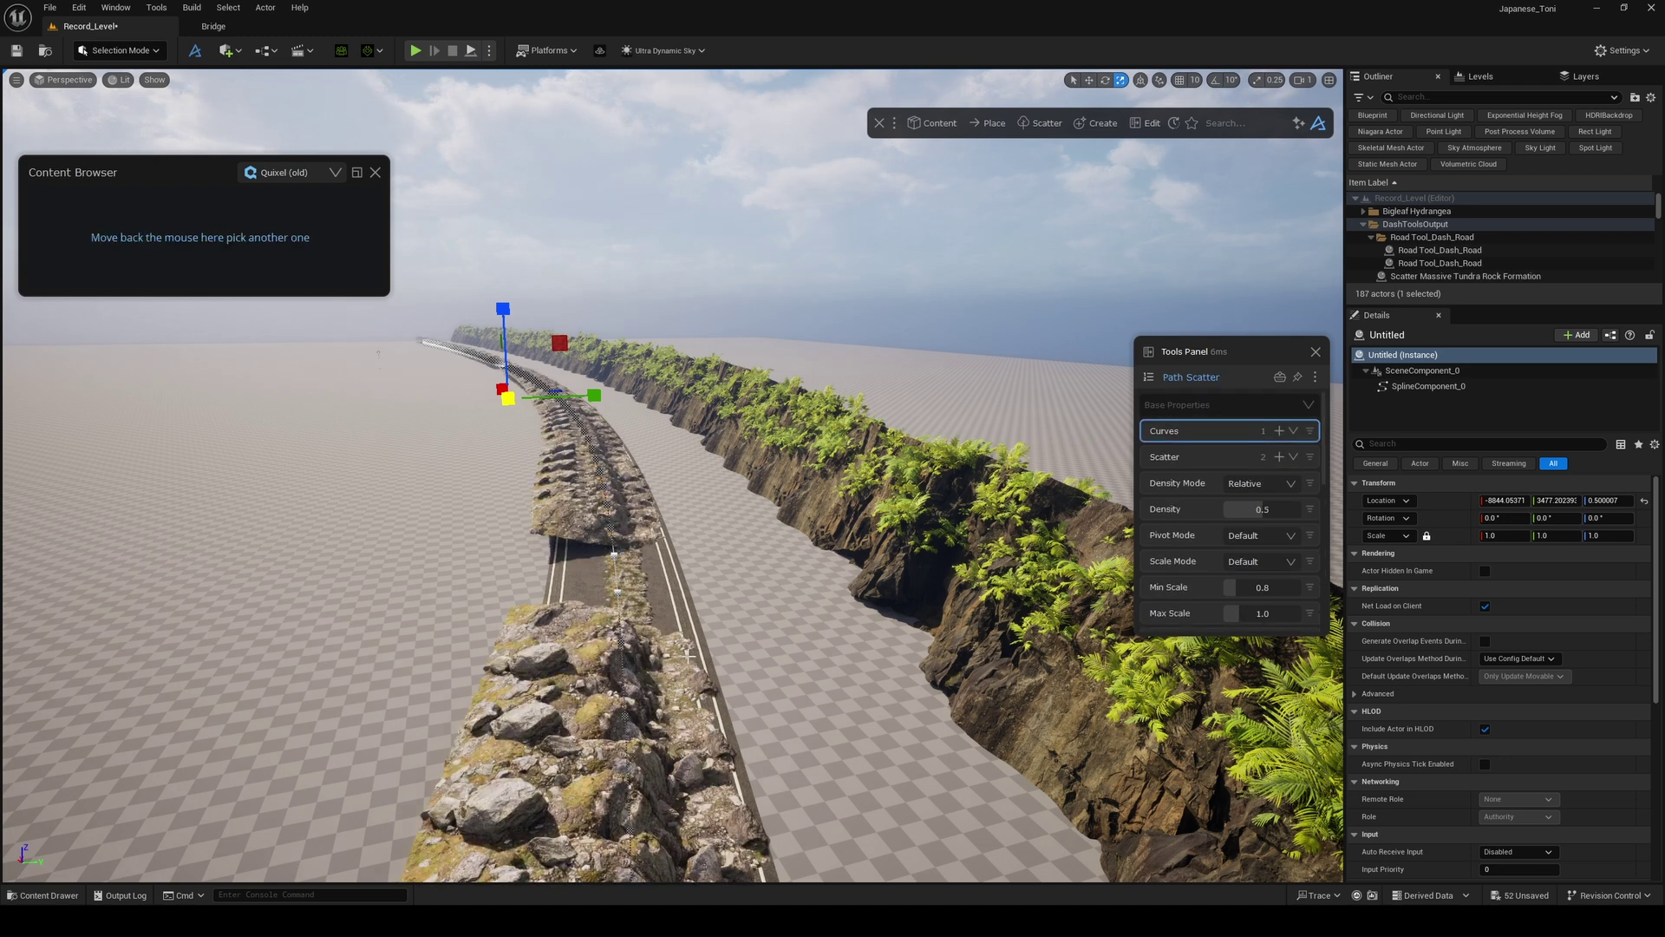
- Remove Tundra Rocky Ground from the new rock scatter, keeping only the Massive Tundra Rock Formation
{"action": "left_click", "coordinate": [675, 624]}
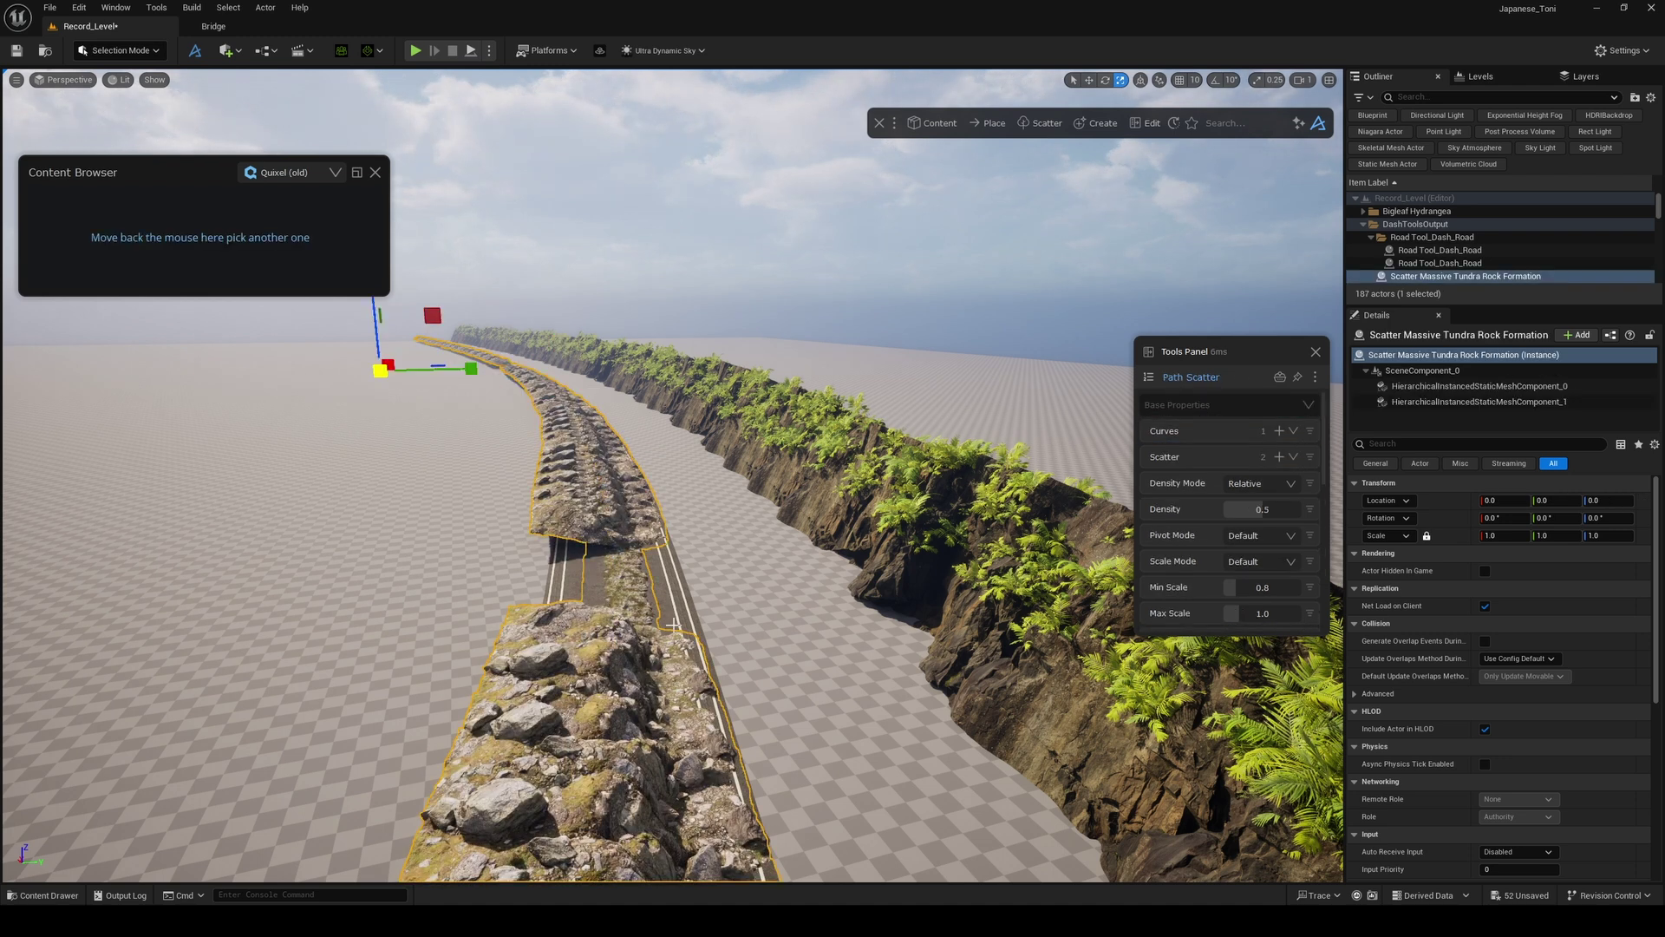
{"action": "left_click", "coordinate": [1293, 456]}
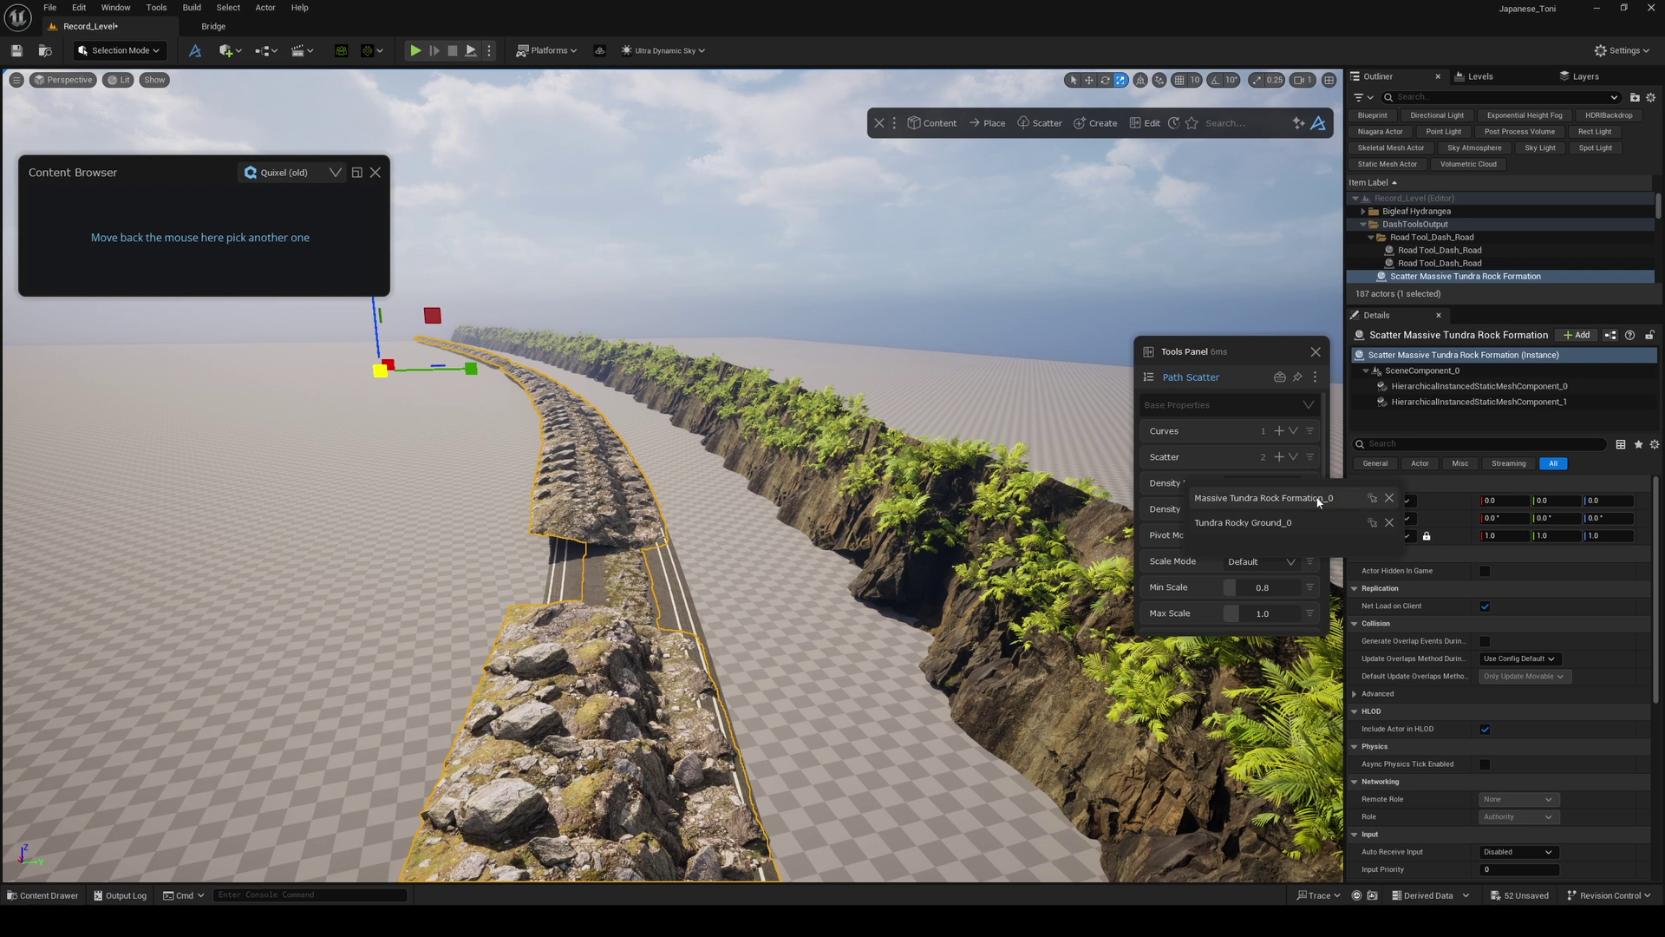
{"action": "left_click", "coordinate": [1389, 522]}
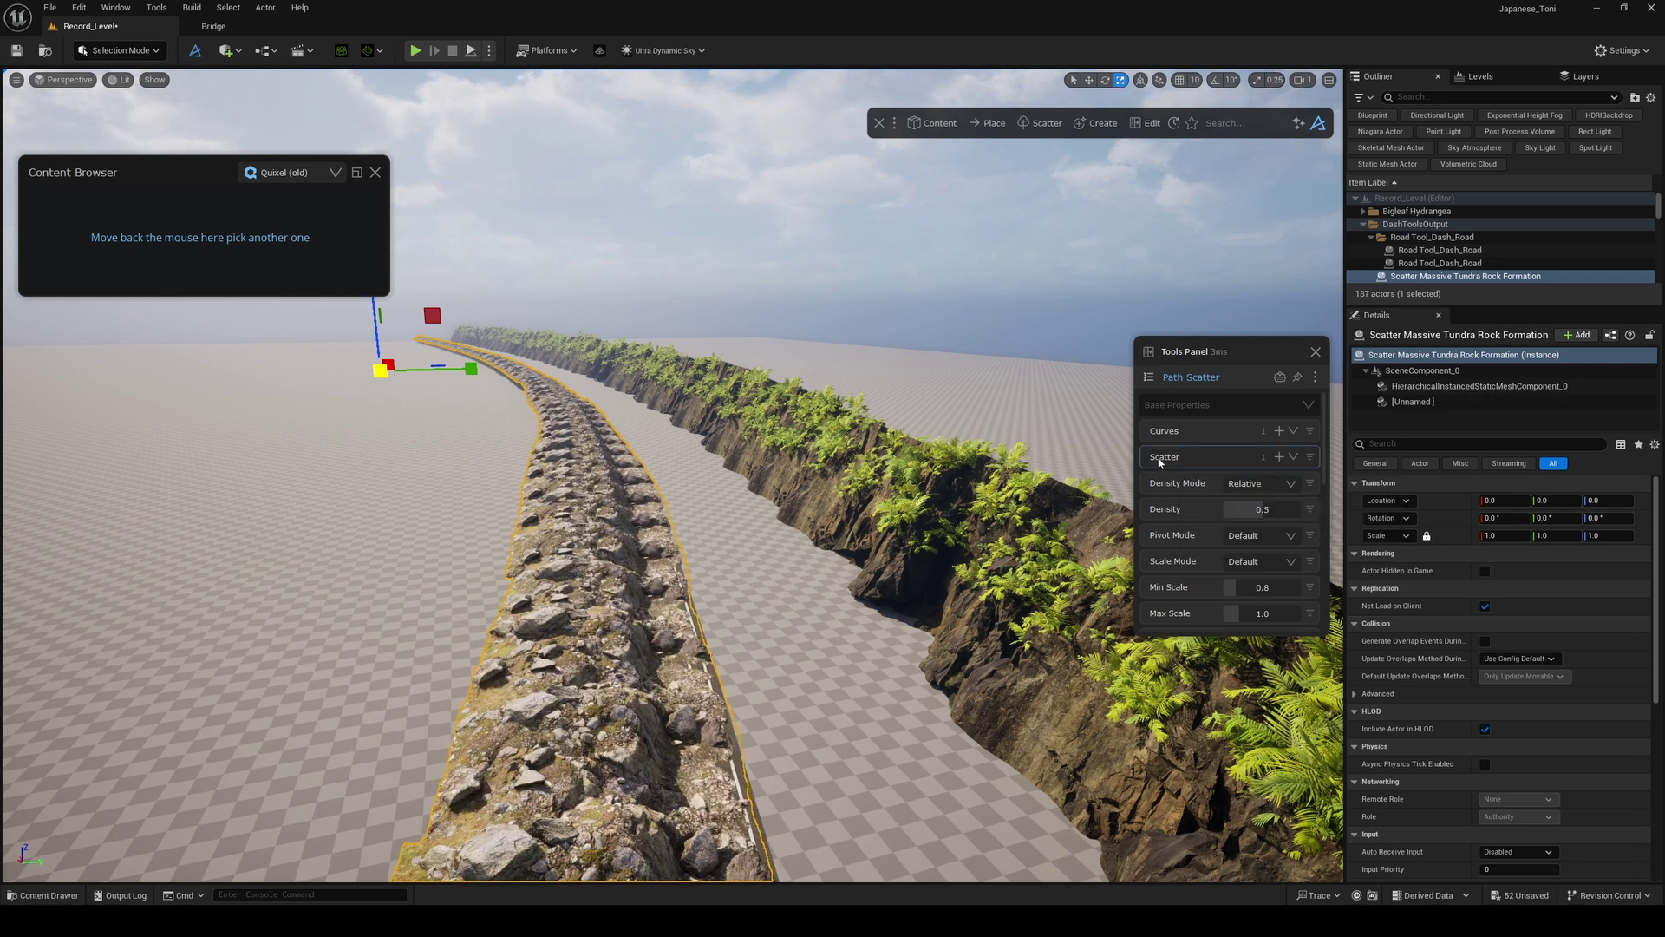
- Offset the rock formations between the road and the cliffs with the parallel section set to Left and the distance to 2500
{"action": "scroll", "coordinate": [1157, 488], "scroll_direction": "down", "scroll_amount": 5}
{"action": "scroll", "coordinate": [1157, 487], "scroll_direction": "down", "scroll_amount": 3}
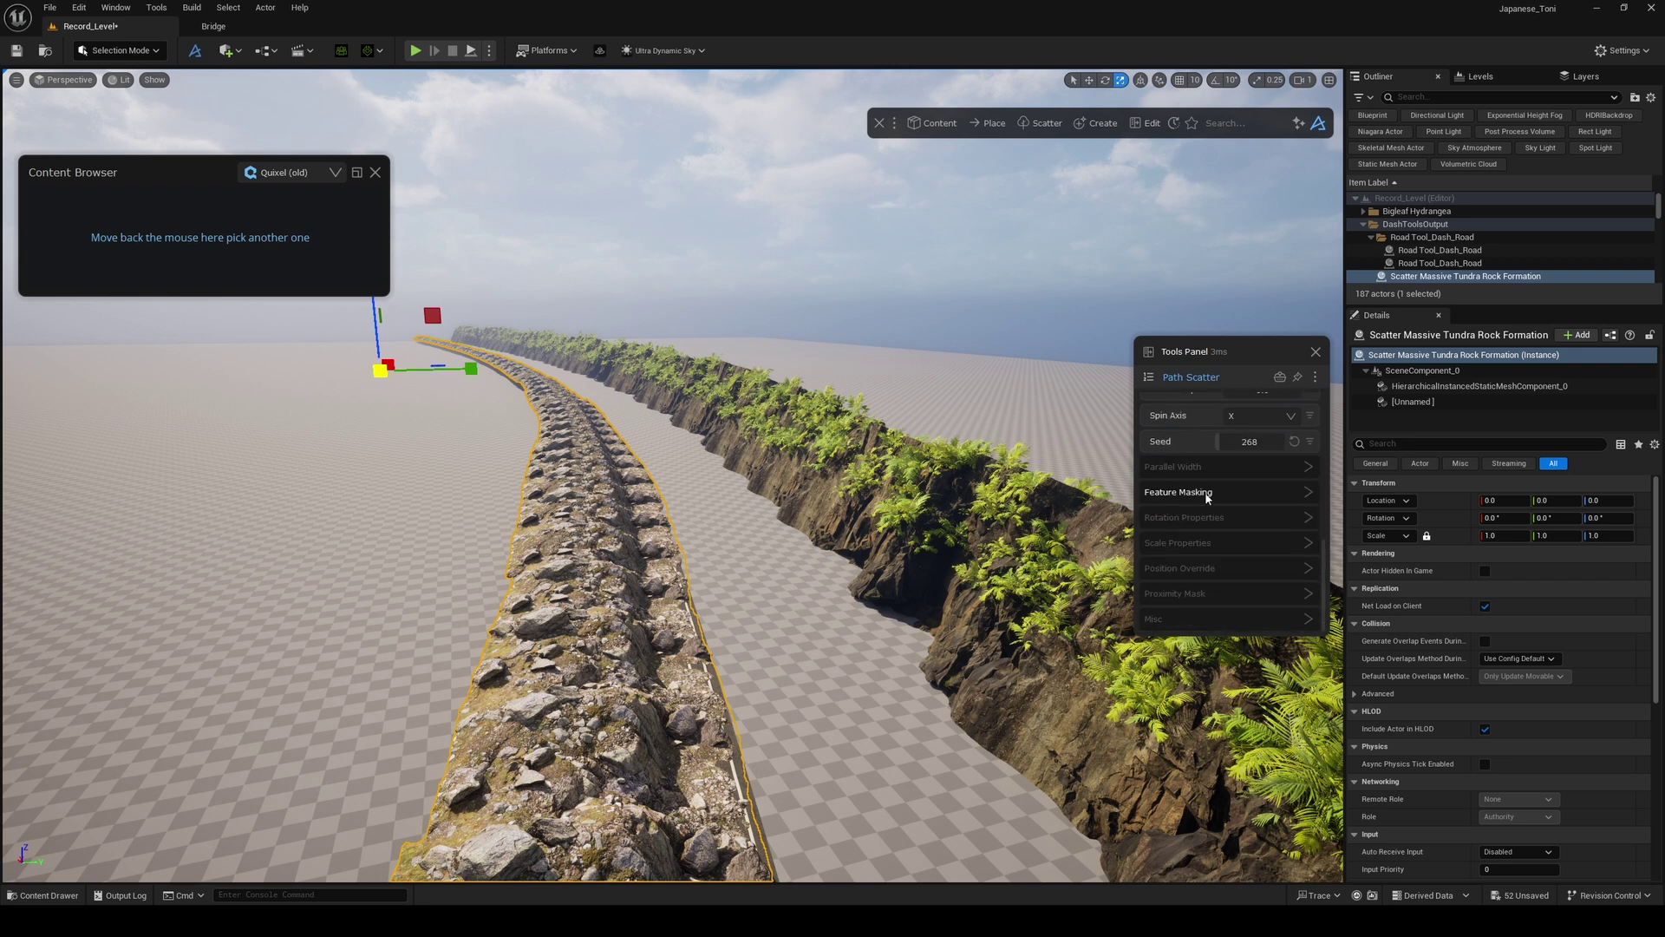
{"action": "left_click", "coordinate": [1251, 465]}
{"action": "scroll", "coordinate": [1256, 599], "scroll_direction": "down", "scroll_amount": 3}
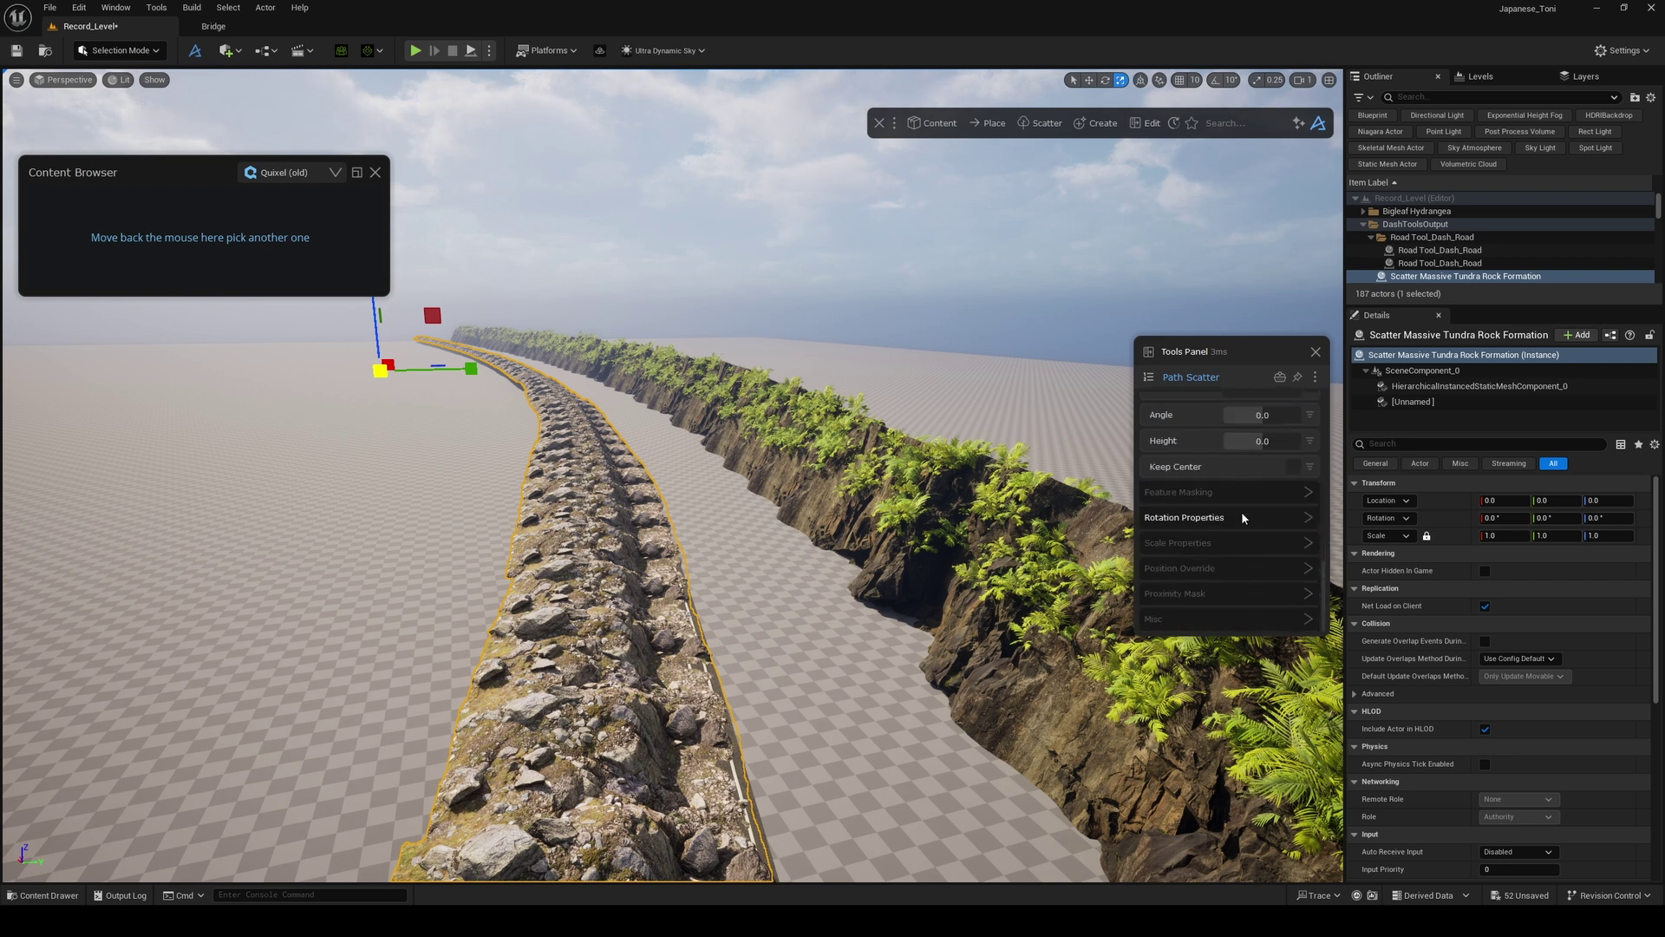
{"action": "scroll", "coordinate": [1238, 497], "scroll_direction": "up", "scroll_amount": 4}
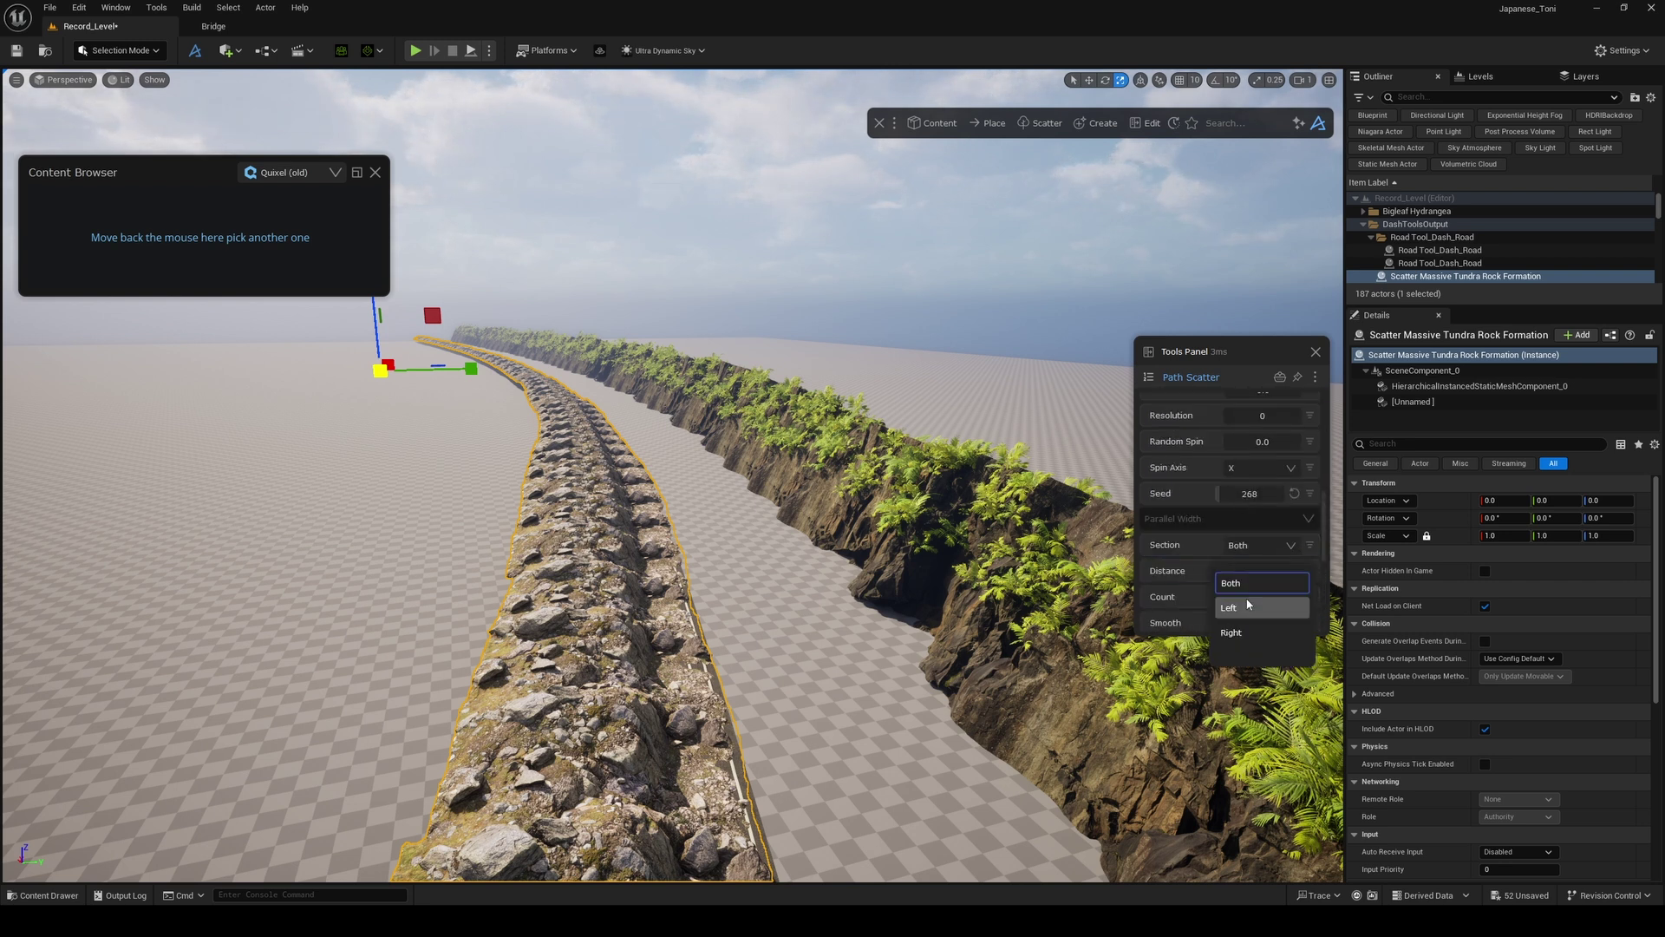
{"action": "mouse_move", "coordinate": [1249, 567]}
{"action": "left_mouse_down"}
{"action": "mouse_move", "coordinate": [1298, 571]}
{"action": "mouse_move", "coordinate": [1247, 570]}
{"action": "left_mouse_up"}
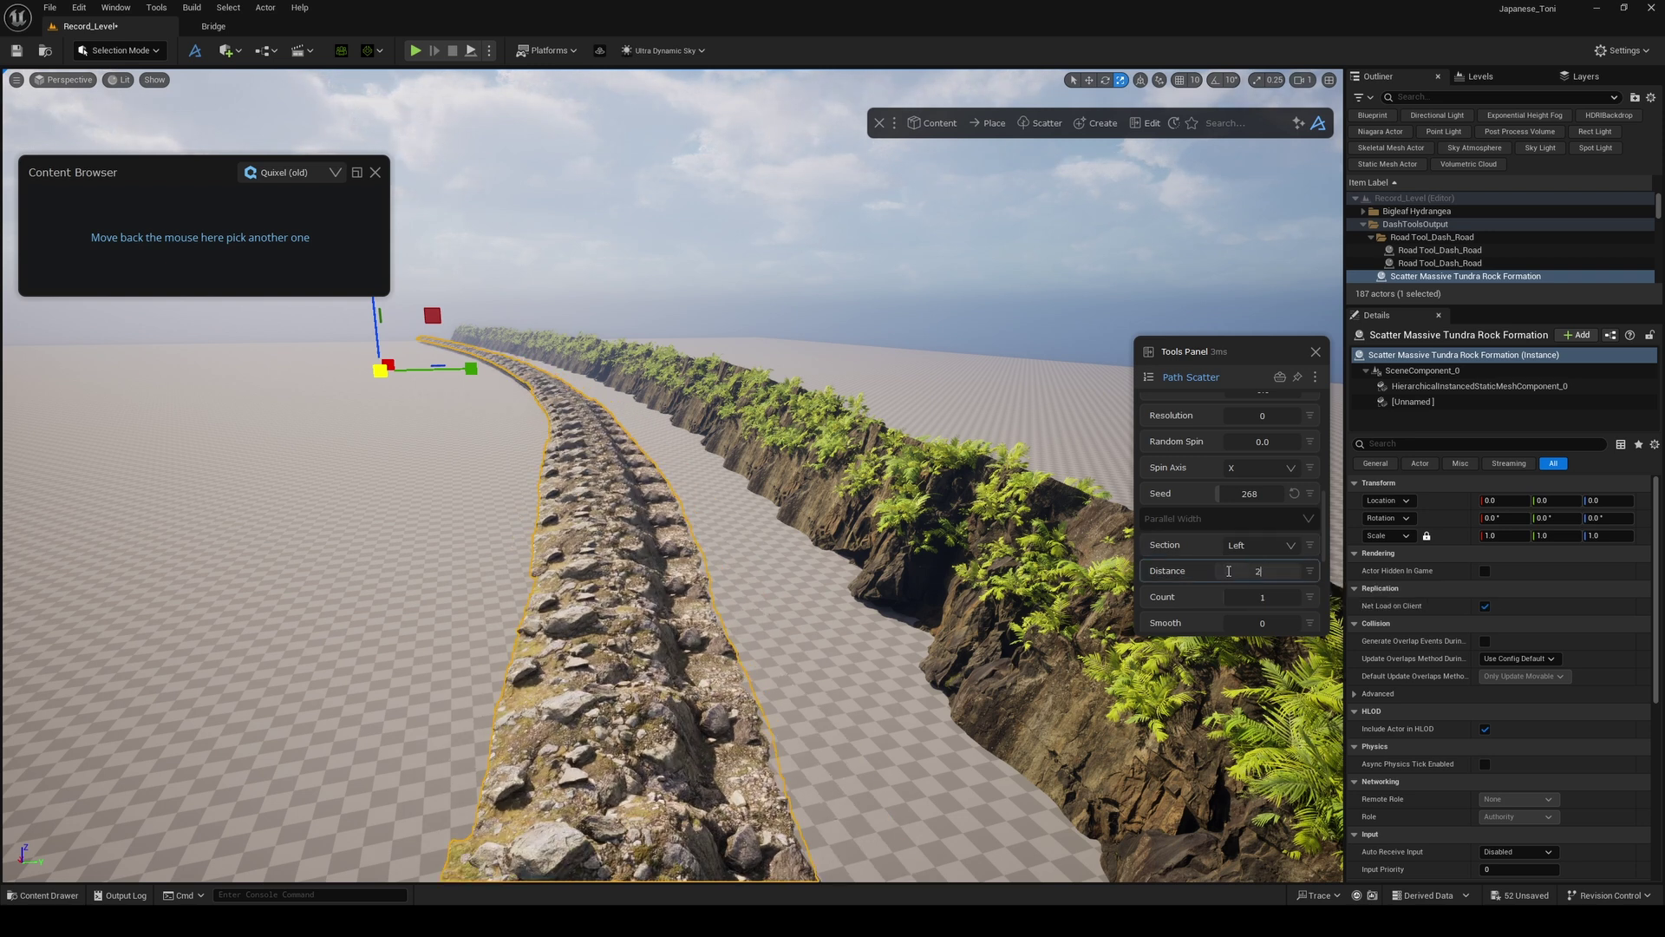
{"action": "type", "text": "2500"}
{"action": "key", "text": "Return"}
- Adjust the rotation of the scattered rock formations so they face the road
{"action": "scroll", "coordinate": [1219, 533], "scroll_direction": "down", "scroll_amount": 4}
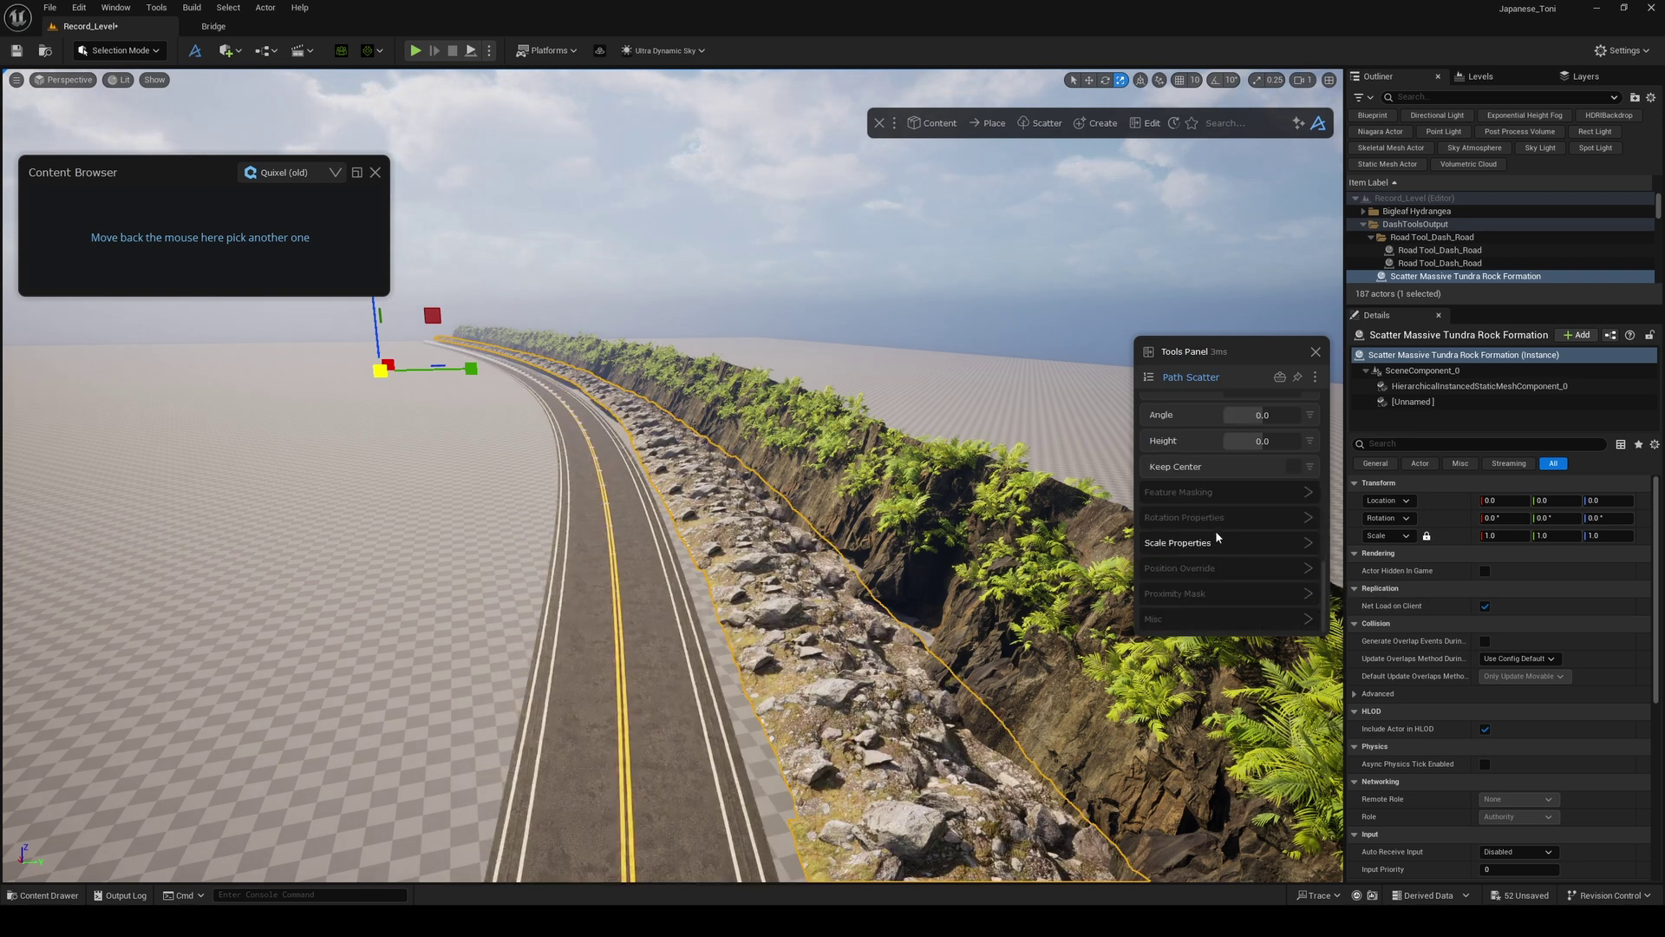
{"action": "scroll", "coordinate": [1222, 541], "scroll_direction": "down", "scroll_amount": 3}
{"action": "left_click_drag", "start_coordinate": [1220, 579], "coordinate": [1266, 581]}
{"action": "left_click", "coordinate": [1266, 581]}
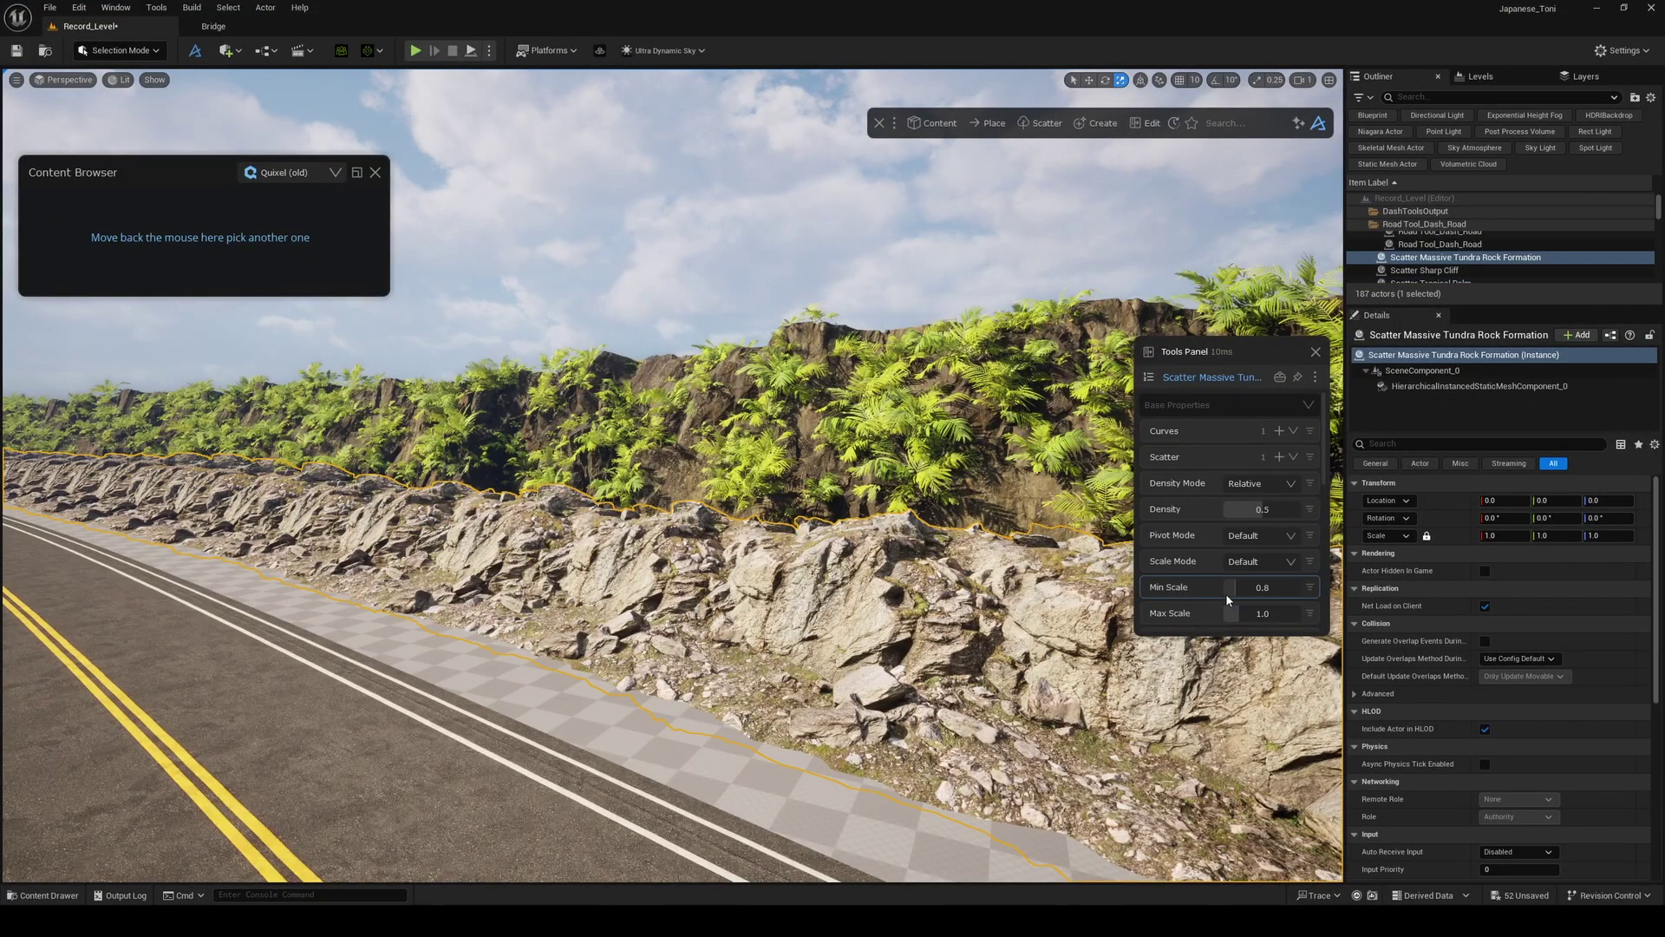
- Set the rock formation scatter's minimum scale to 0.25 and maximum scale to 1.67
{"action": "left_click_drag", "start_coordinate": [1230, 592], "coordinate": [1249, 618]}
{"action": "right_click_drag", "start_coordinate": [1023, 568], "coordinate": [833, 563]}
{"action": "key", "text": "g"}
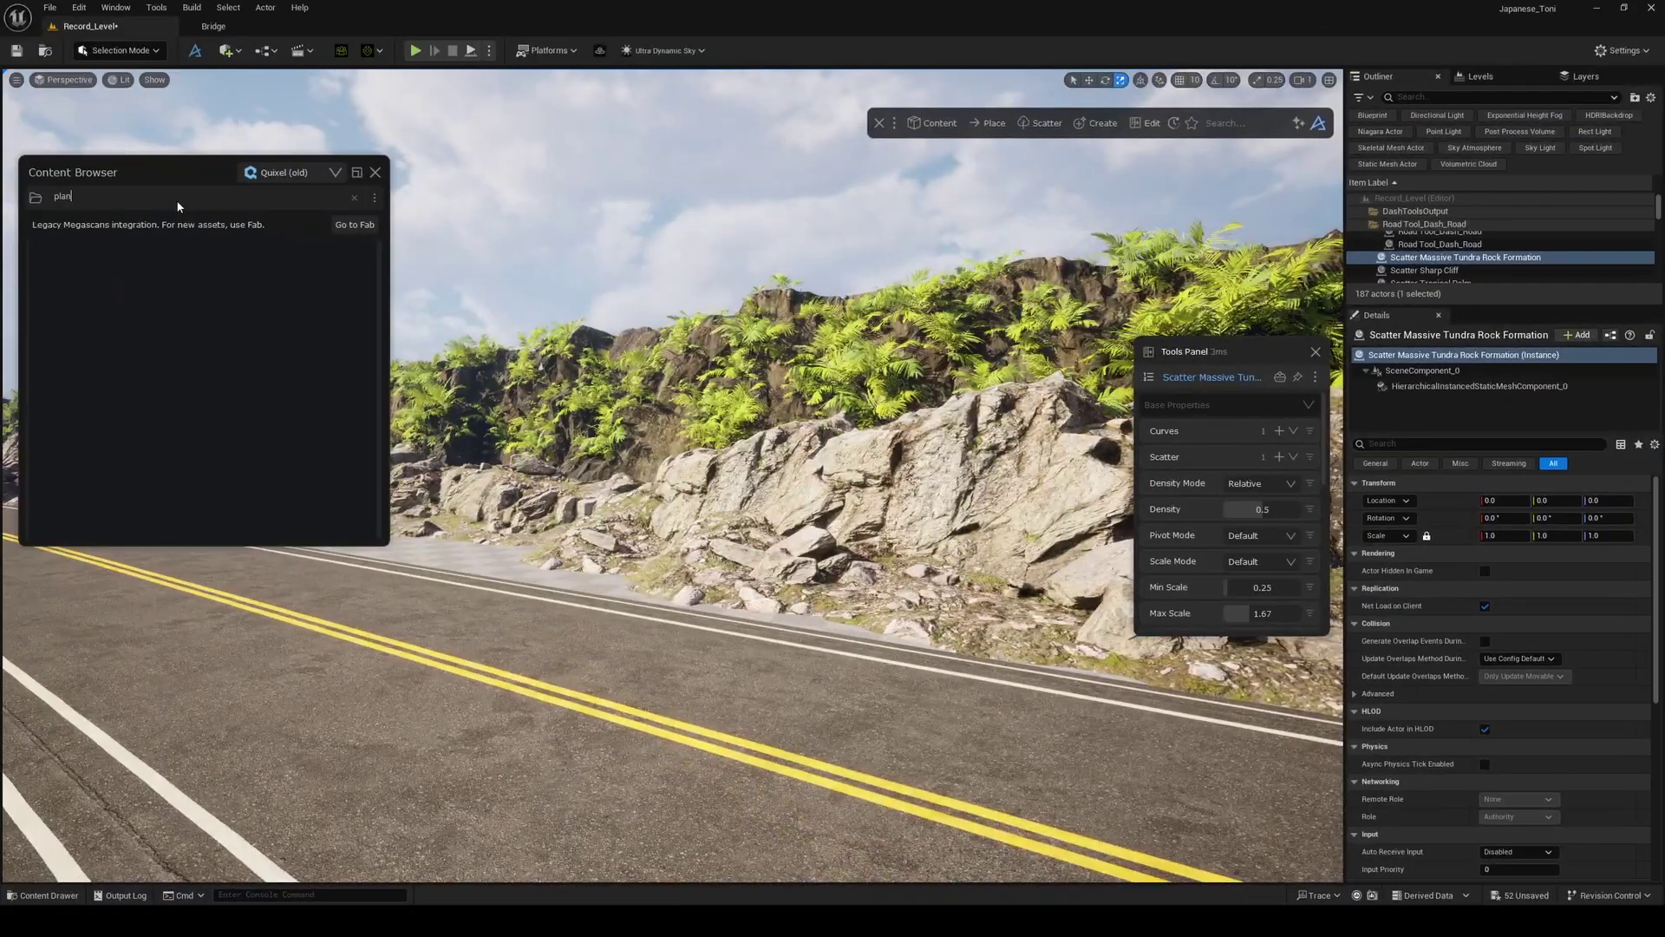
- Search the assets for "plant" and scatter four plant types, including ferns and blue hydrangeas, on the selected rock formations
{"action": "type", "text": "t"}
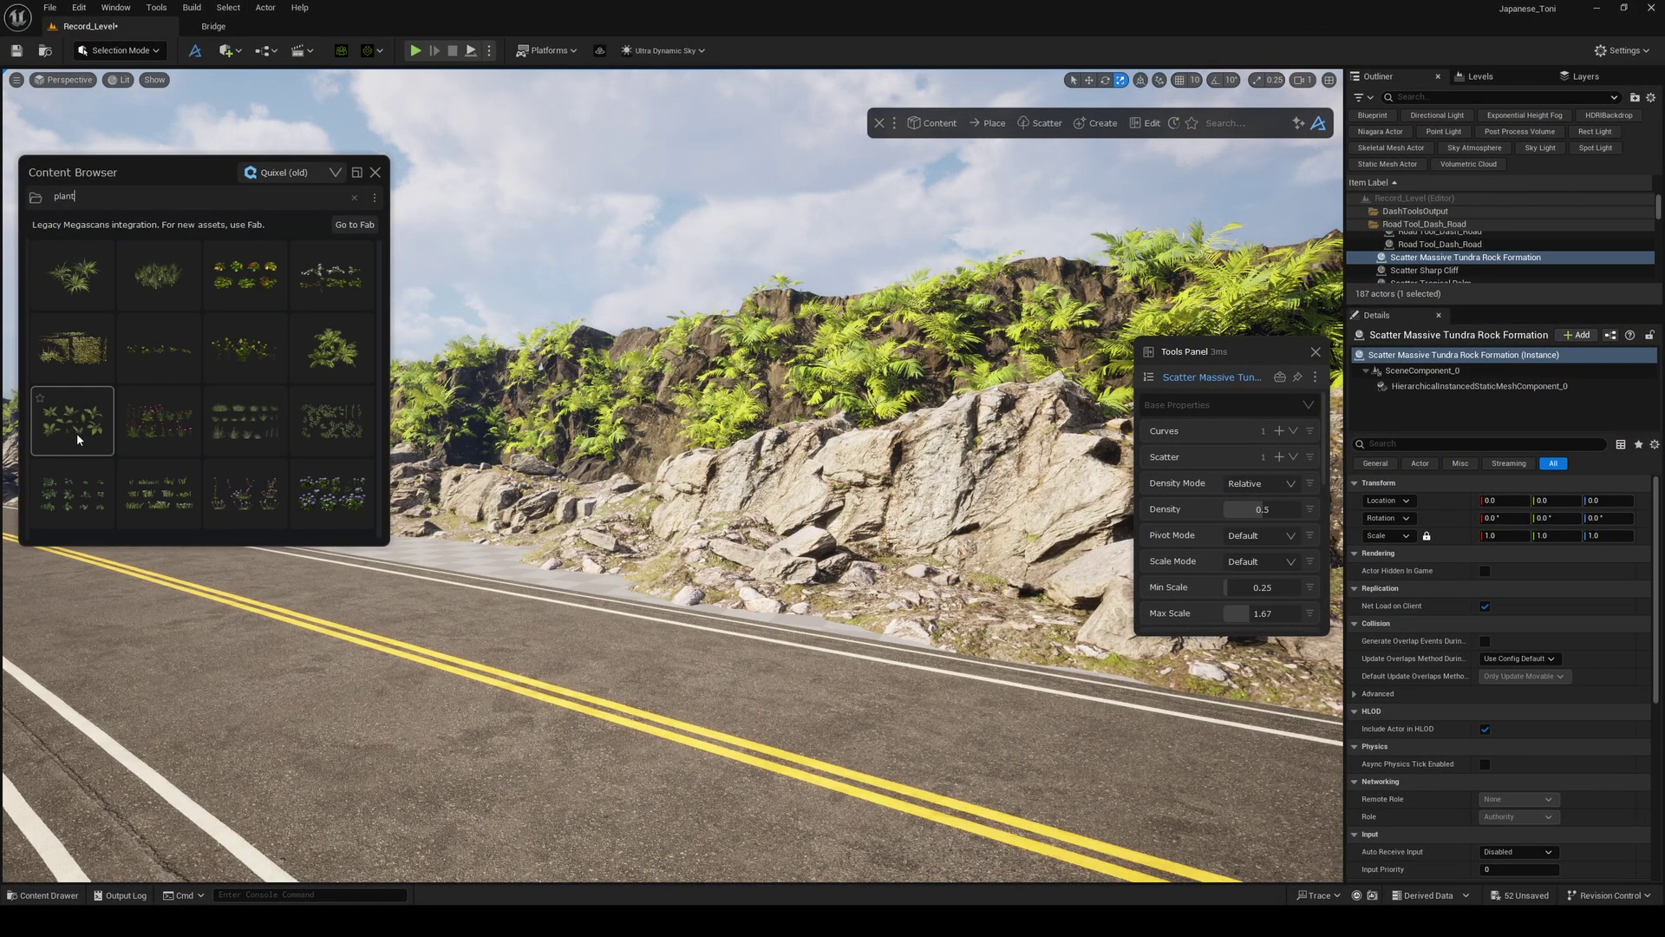
{"action": "left_click", "coordinate": [338, 357]}
{"action": "left_click", "coordinate": [154, 293]}
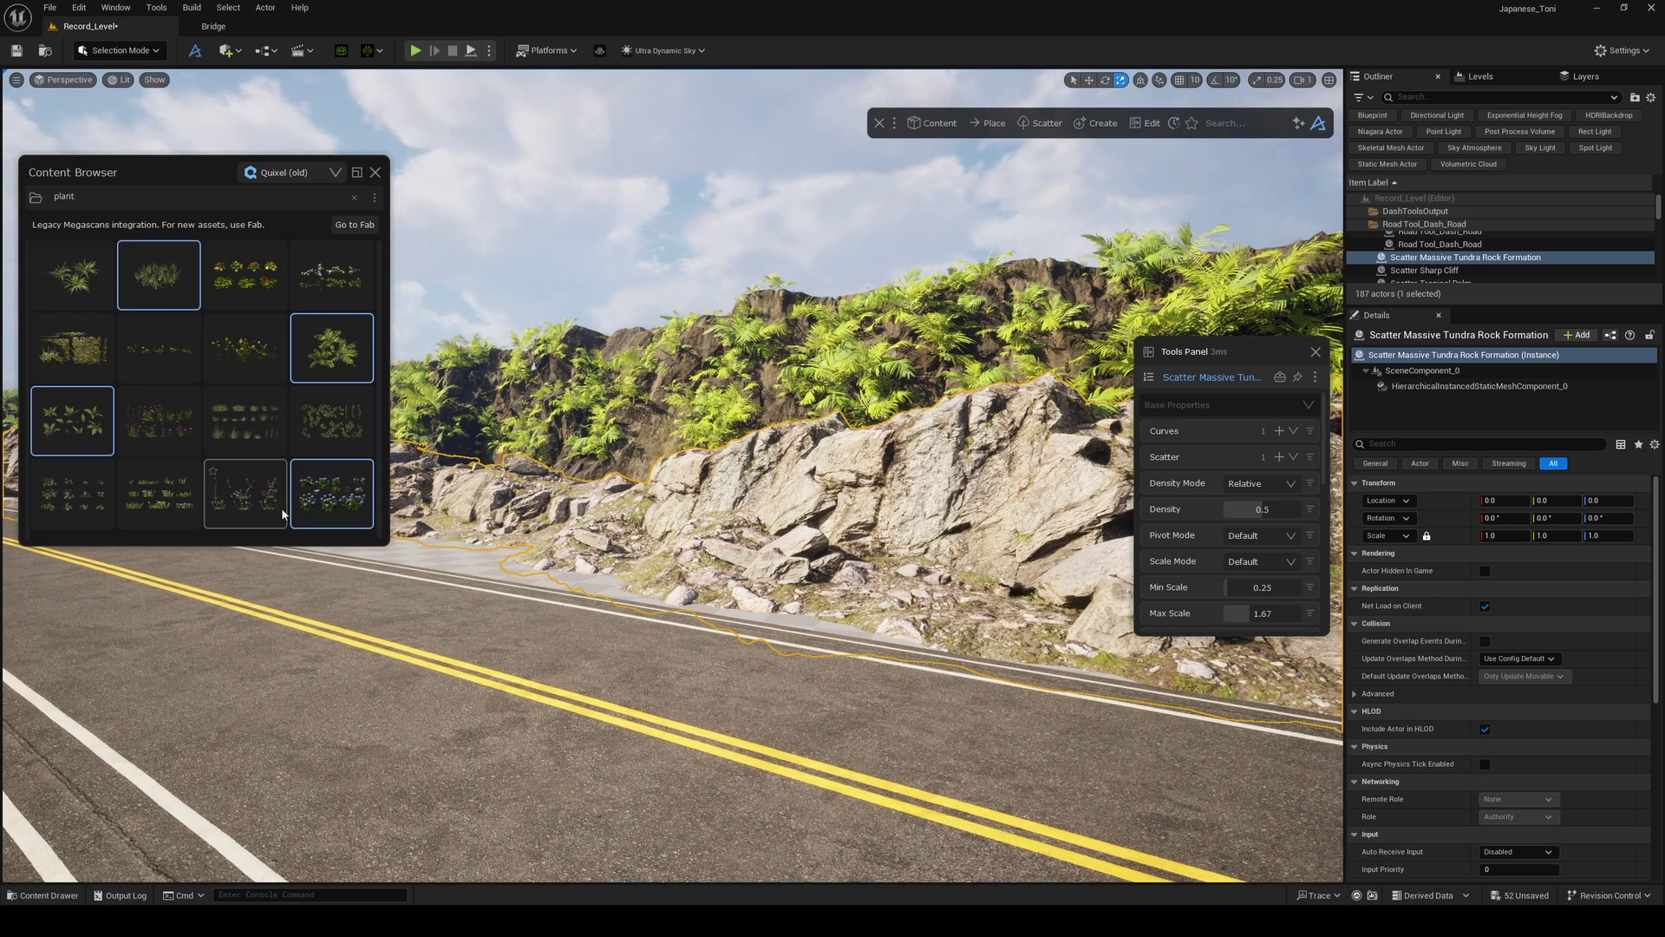
{"action": "right_click_drag", "start_coordinate": [332, 493], "coordinate": [629, 542]}
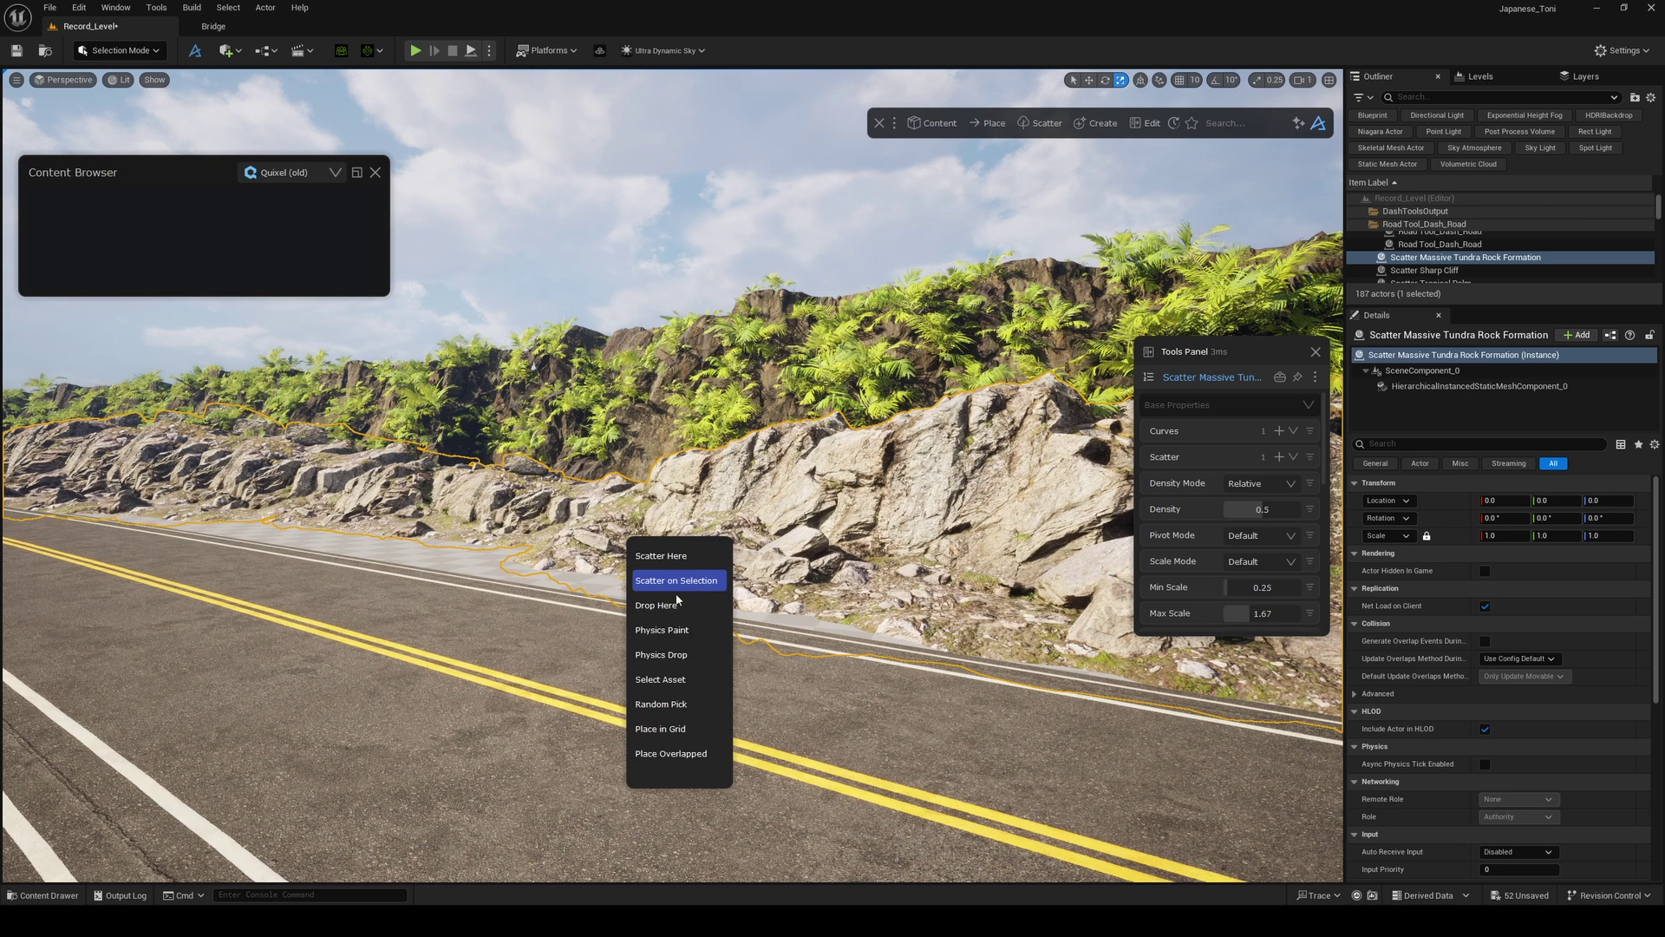
{"action": "left_click", "coordinate": [677, 580]}
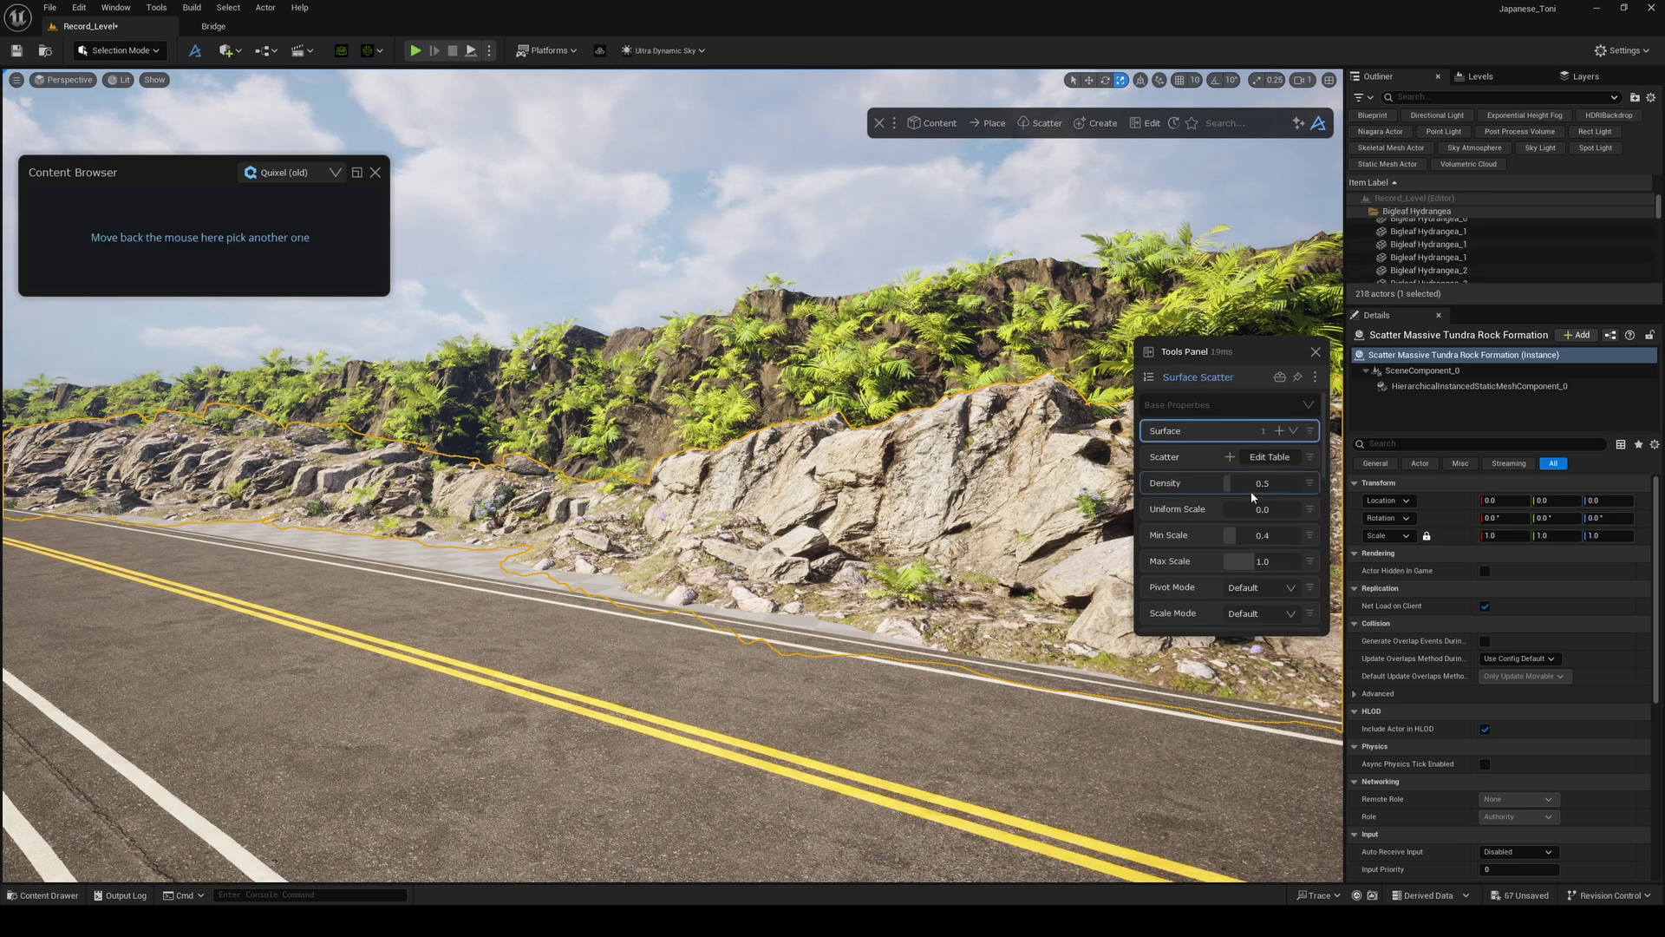
- Set the density of the plants scattered on the rock formations to 1.72
{"action": "left_click_drag", "start_coordinate": [1257, 491], "coordinate": [1252, 485]}
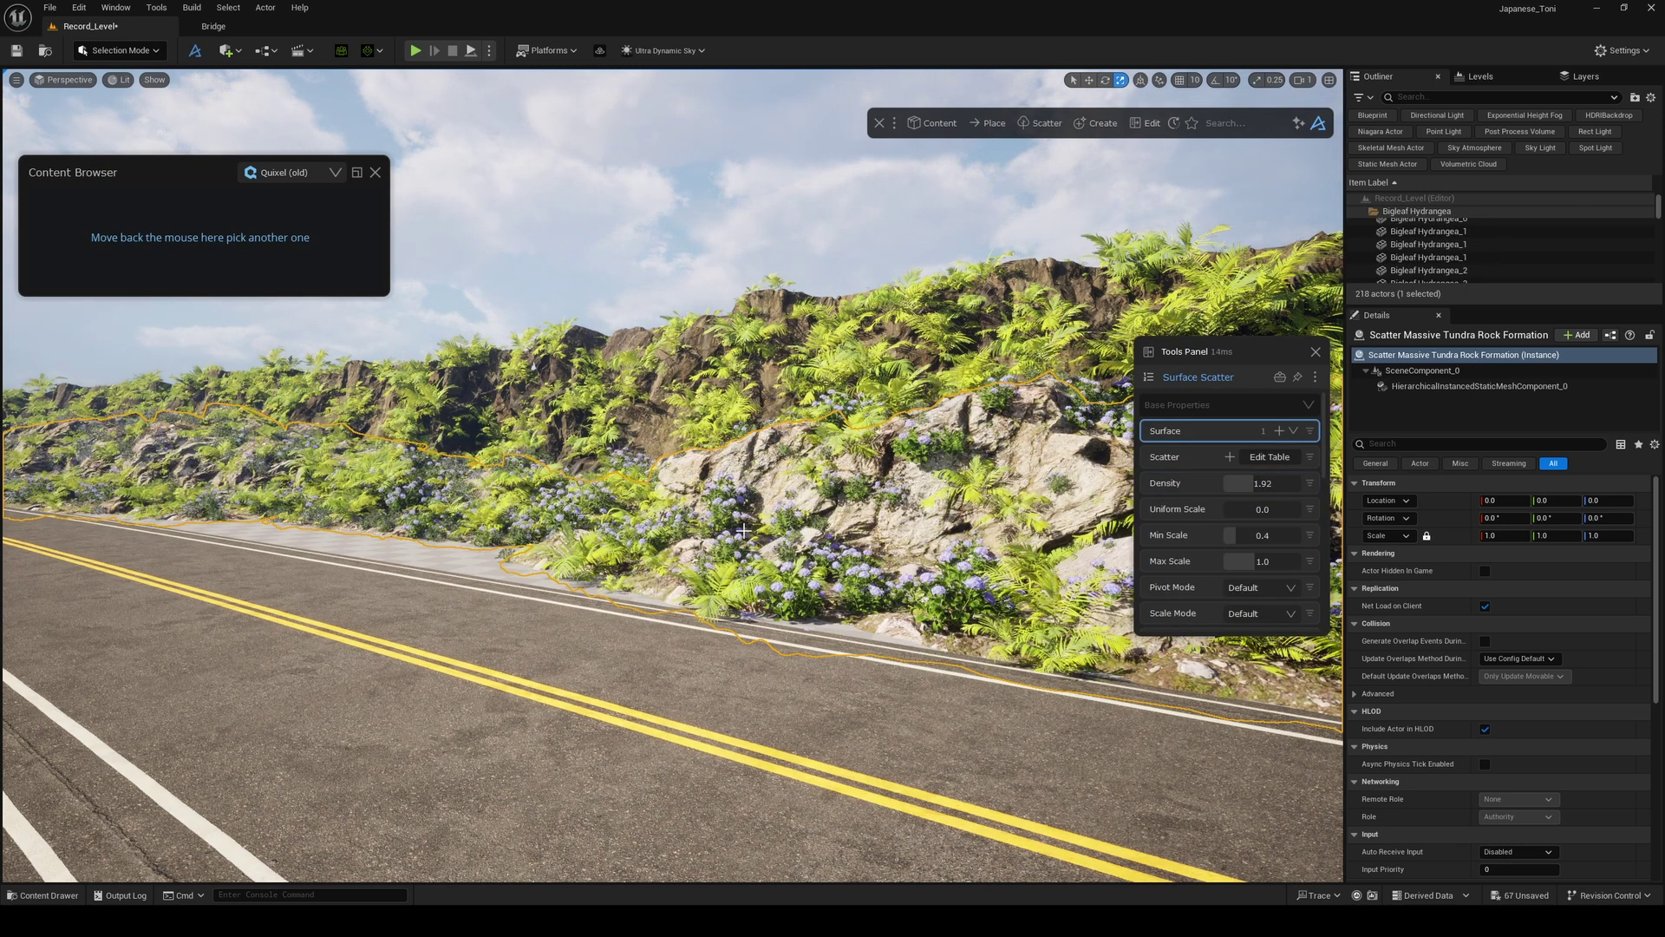
{"action": "mouse_move", "coordinate": [954, 521]}
{"action": "right_mouse_down"}
{"action": "mouse_move", "coordinate": [781, 520]}
{"action": "mouse_move", "coordinate": [954, 520]}
{"action": "right_mouse_up"}
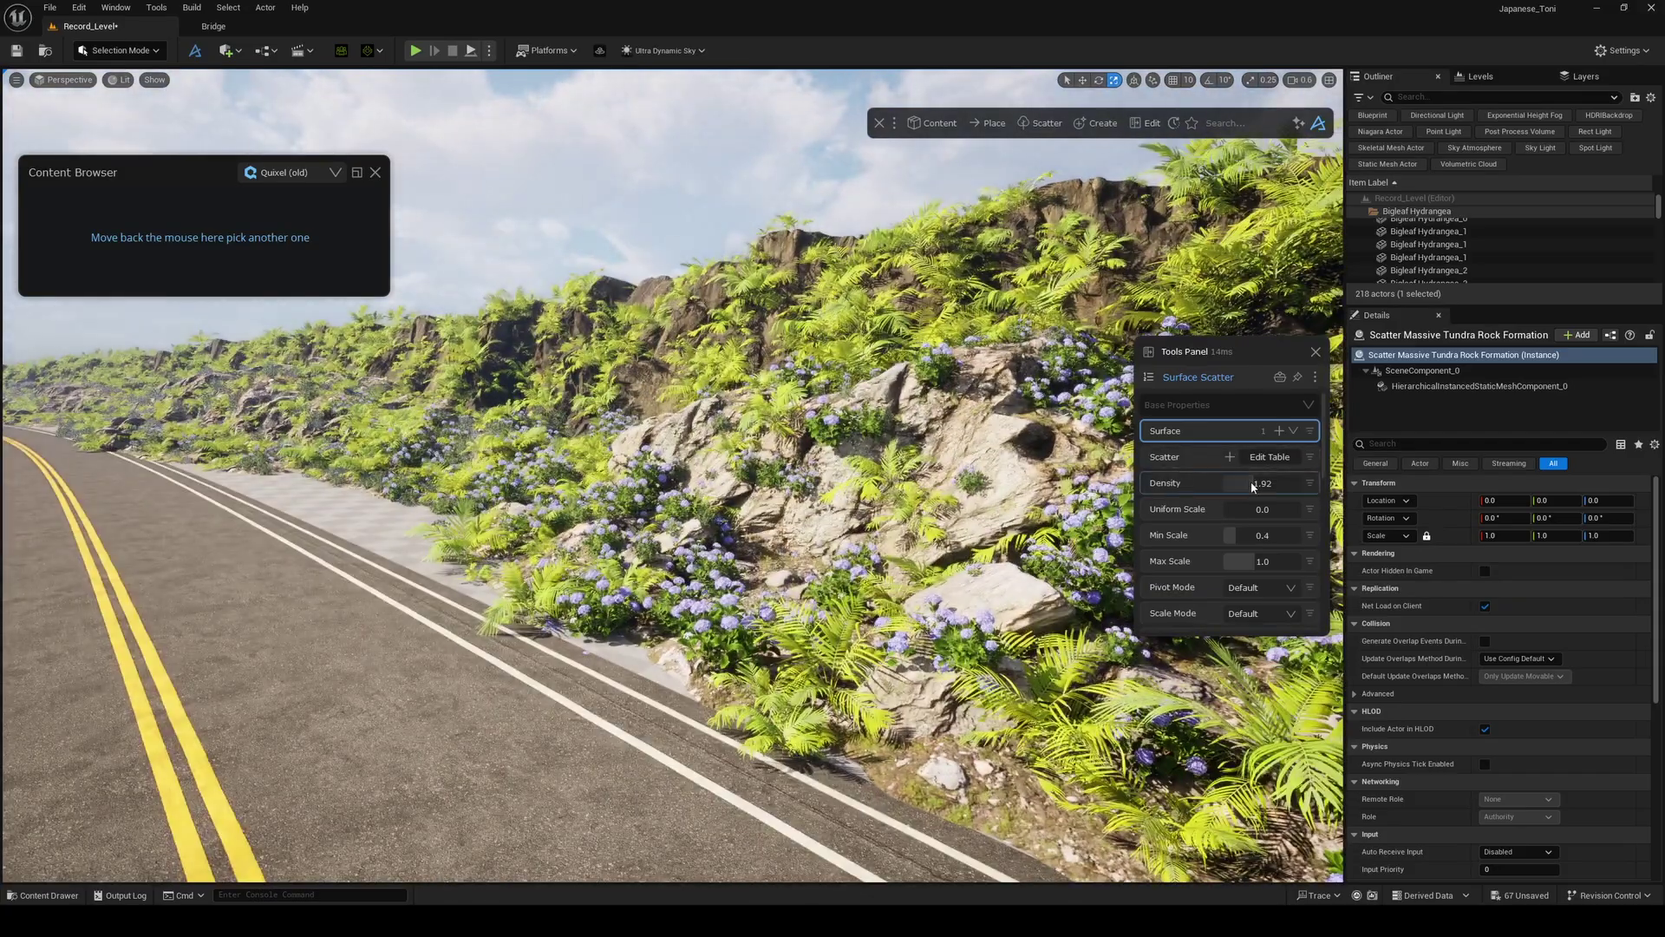
{"action": "left_click_drag", "start_coordinate": [1251, 486], "coordinate": [1250, 483]}
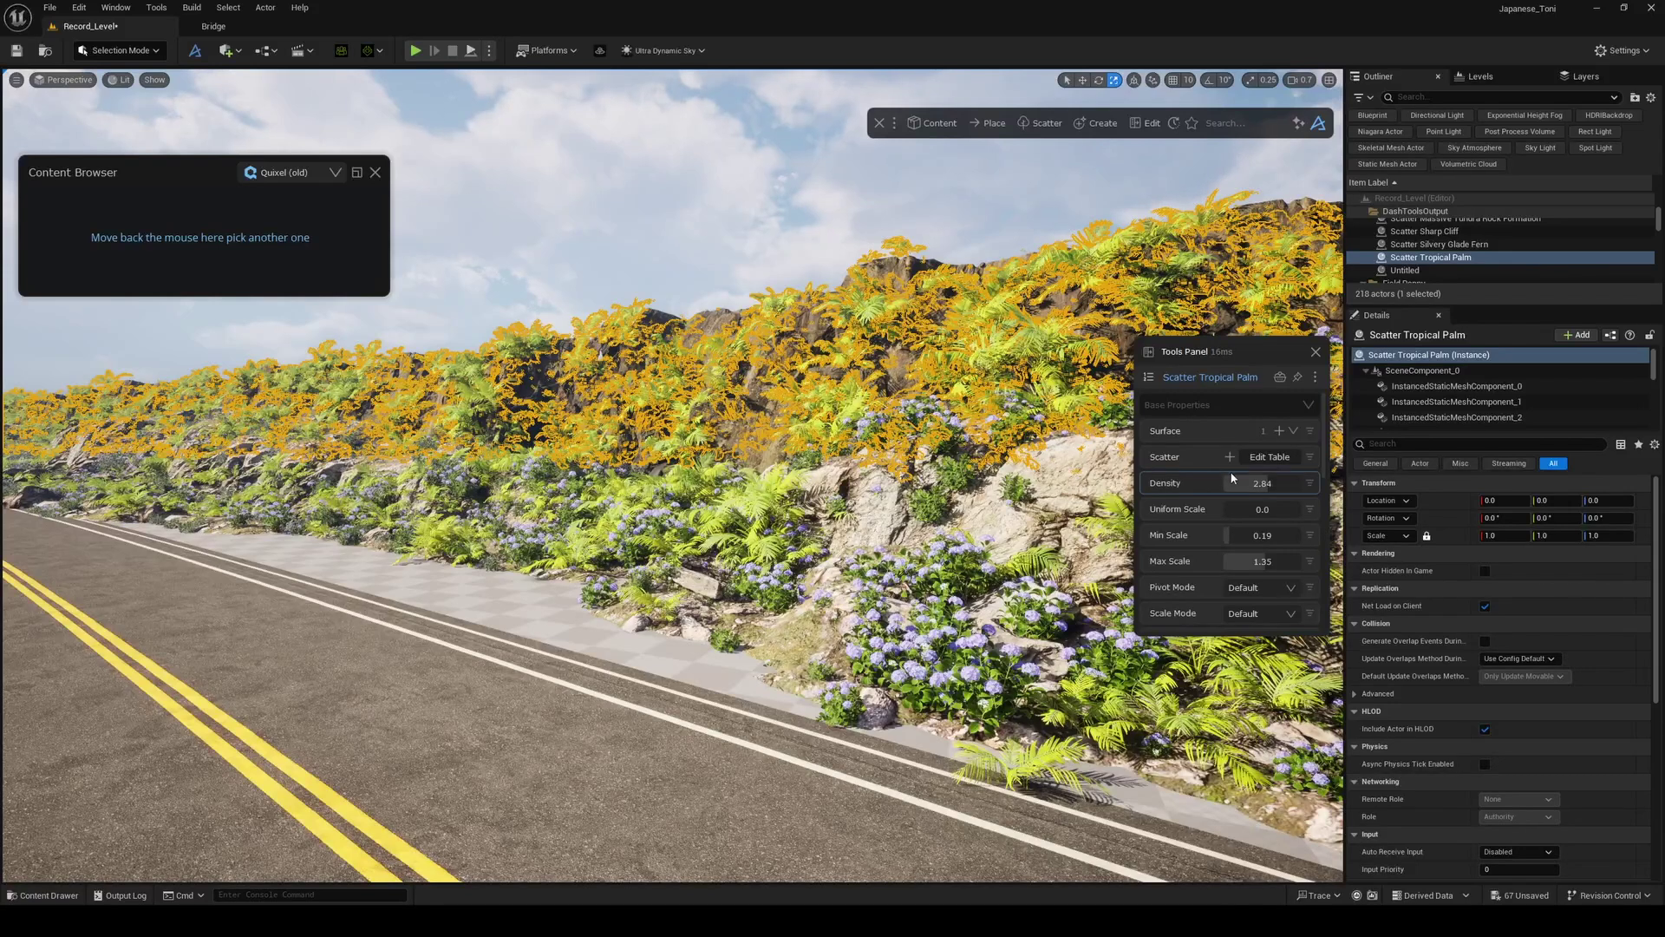
- Adjust the angle mask of the Tropical Palm scatter and set the Silvery Glade Fern scatter's angle mask to 24
{"action": "scroll", "coordinate": [1208, 483], "scroll_direction": "down", "scroll_amount": 5}
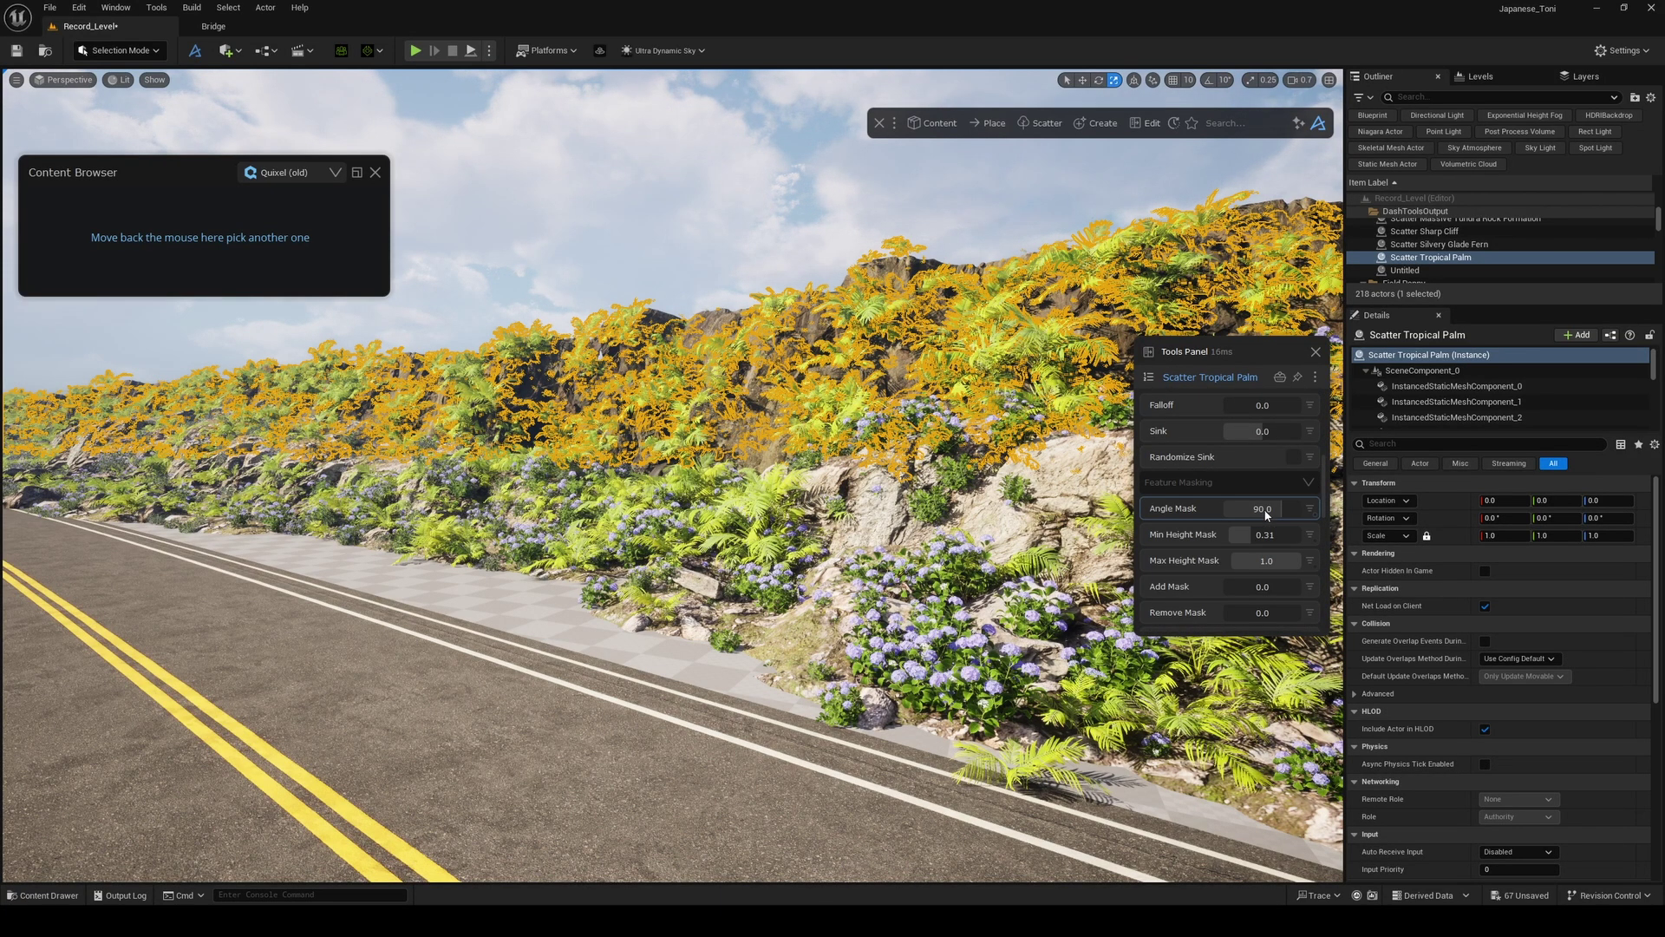
{"action": "left_click_drag", "start_coordinate": [1265, 515], "coordinate": [1277, 510]}
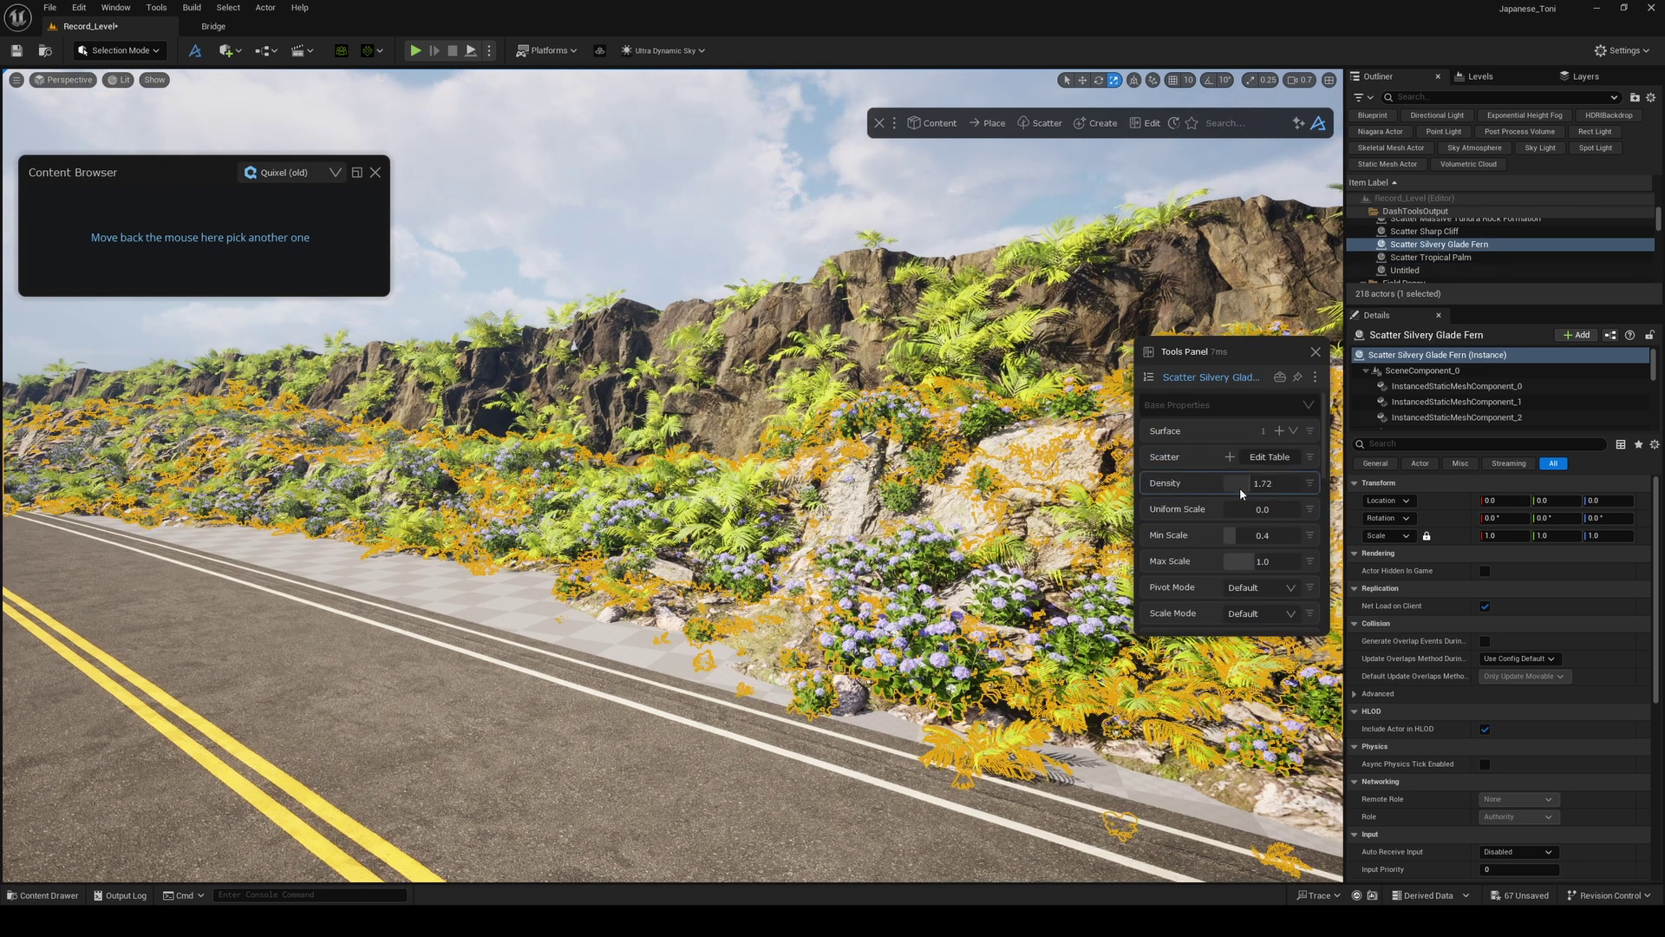
{"action": "scroll", "coordinate": [1243, 487], "scroll_direction": "down", "scroll_amount": 5}
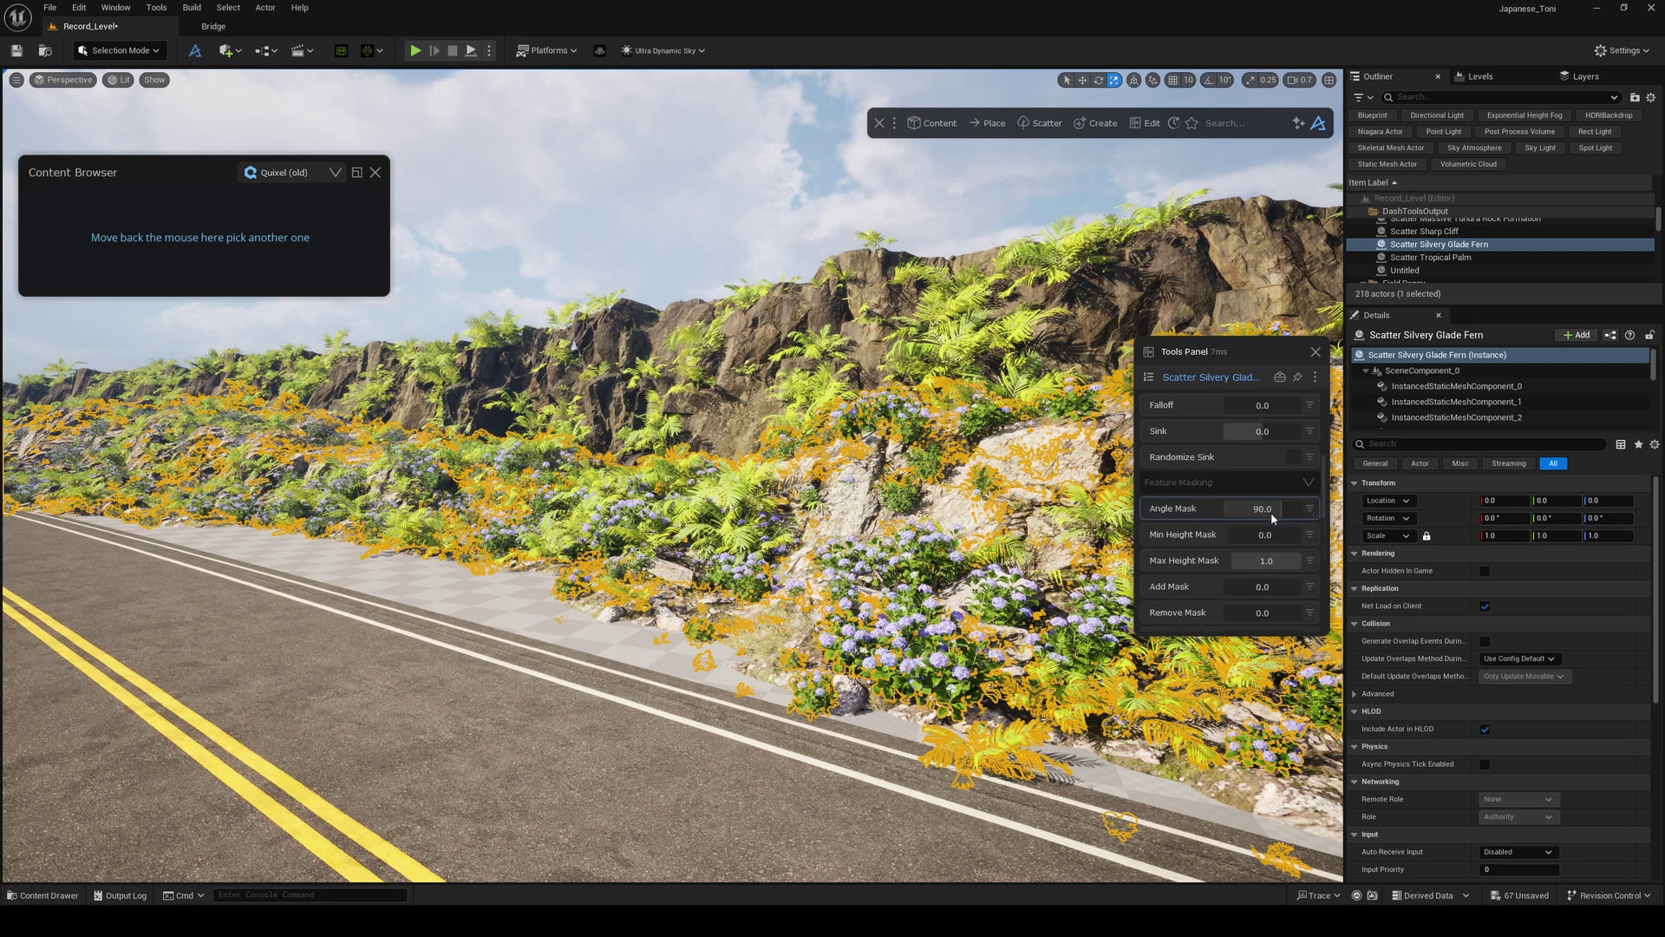
{"action": "left_click_drag", "start_coordinate": [1271, 511], "coordinate": [1267, 512]}
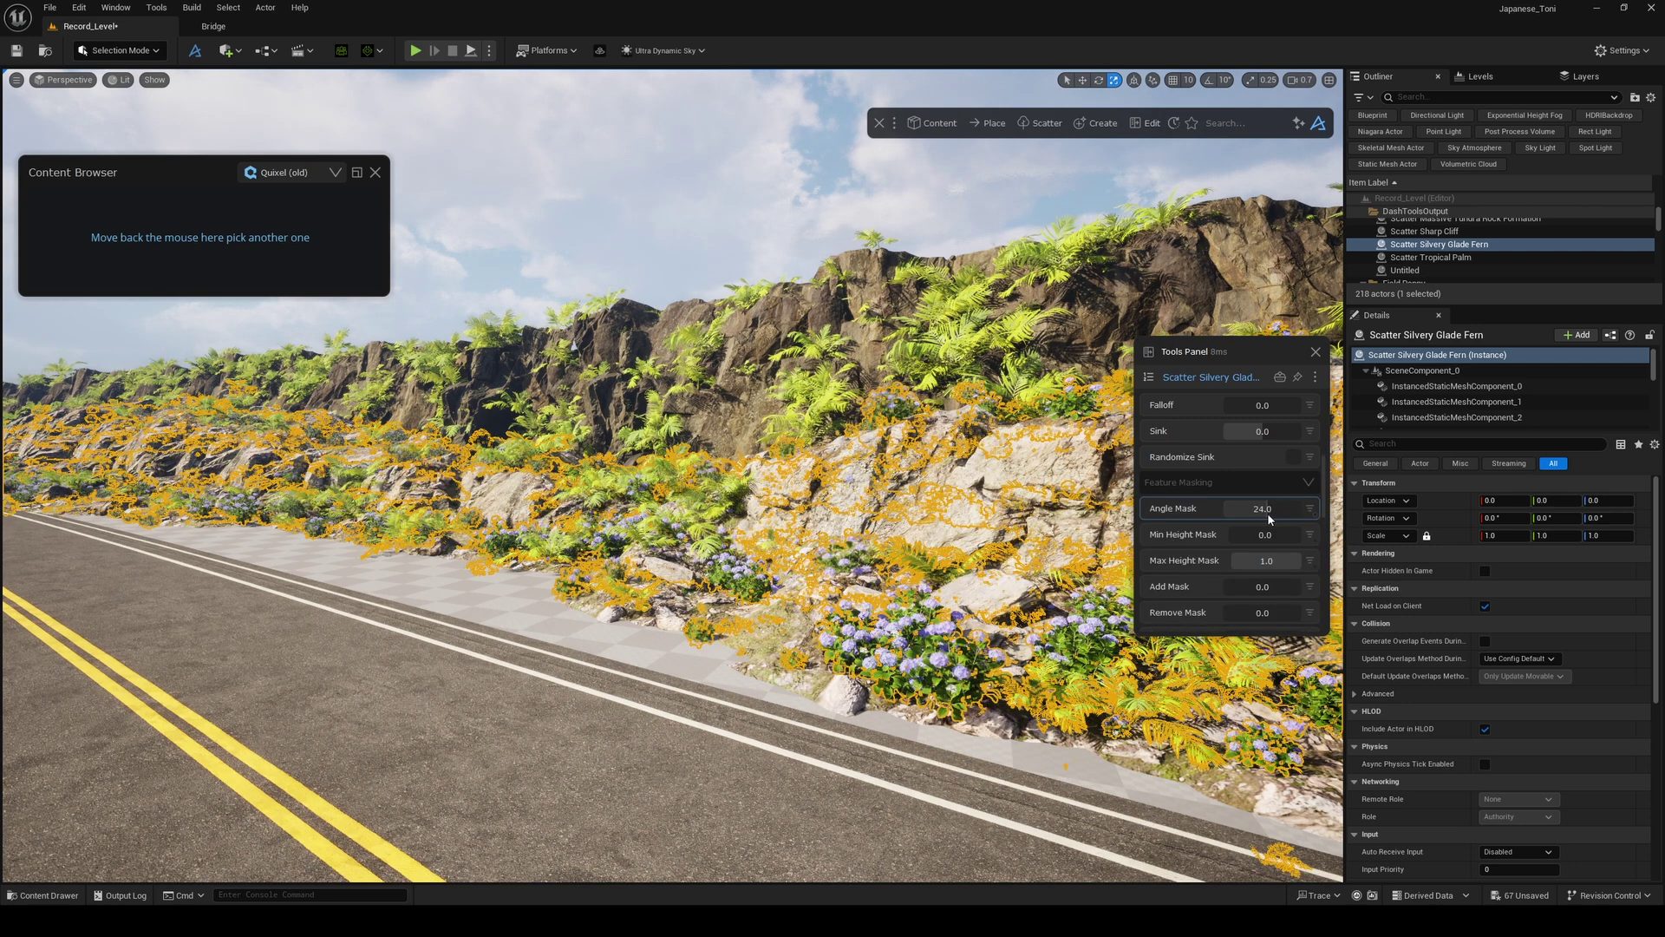
- Apply the mossy ground surface from the Quixel (old) library to the landscape
{"action": "right_click_drag", "start_coordinate": [1050, 512], "coordinate": [1006, 485]}
{"action": "key", "text": "g"}
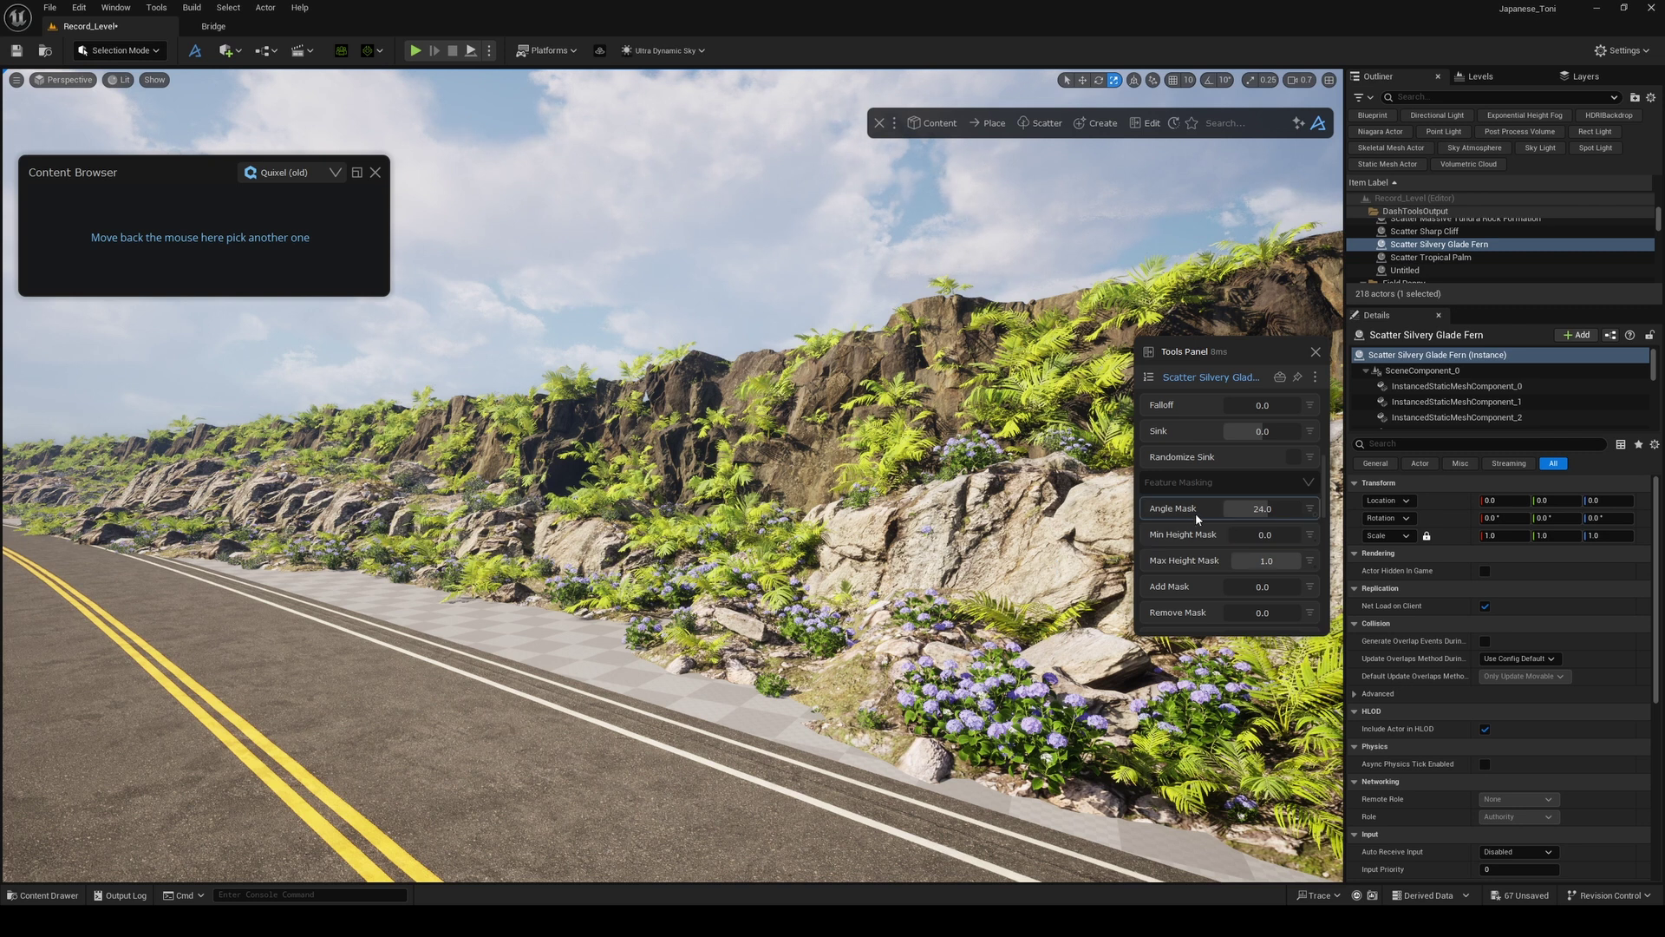
{"action": "scroll", "coordinate": [1196, 515], "scroll_direction": "up", "scroll_amount": 6}
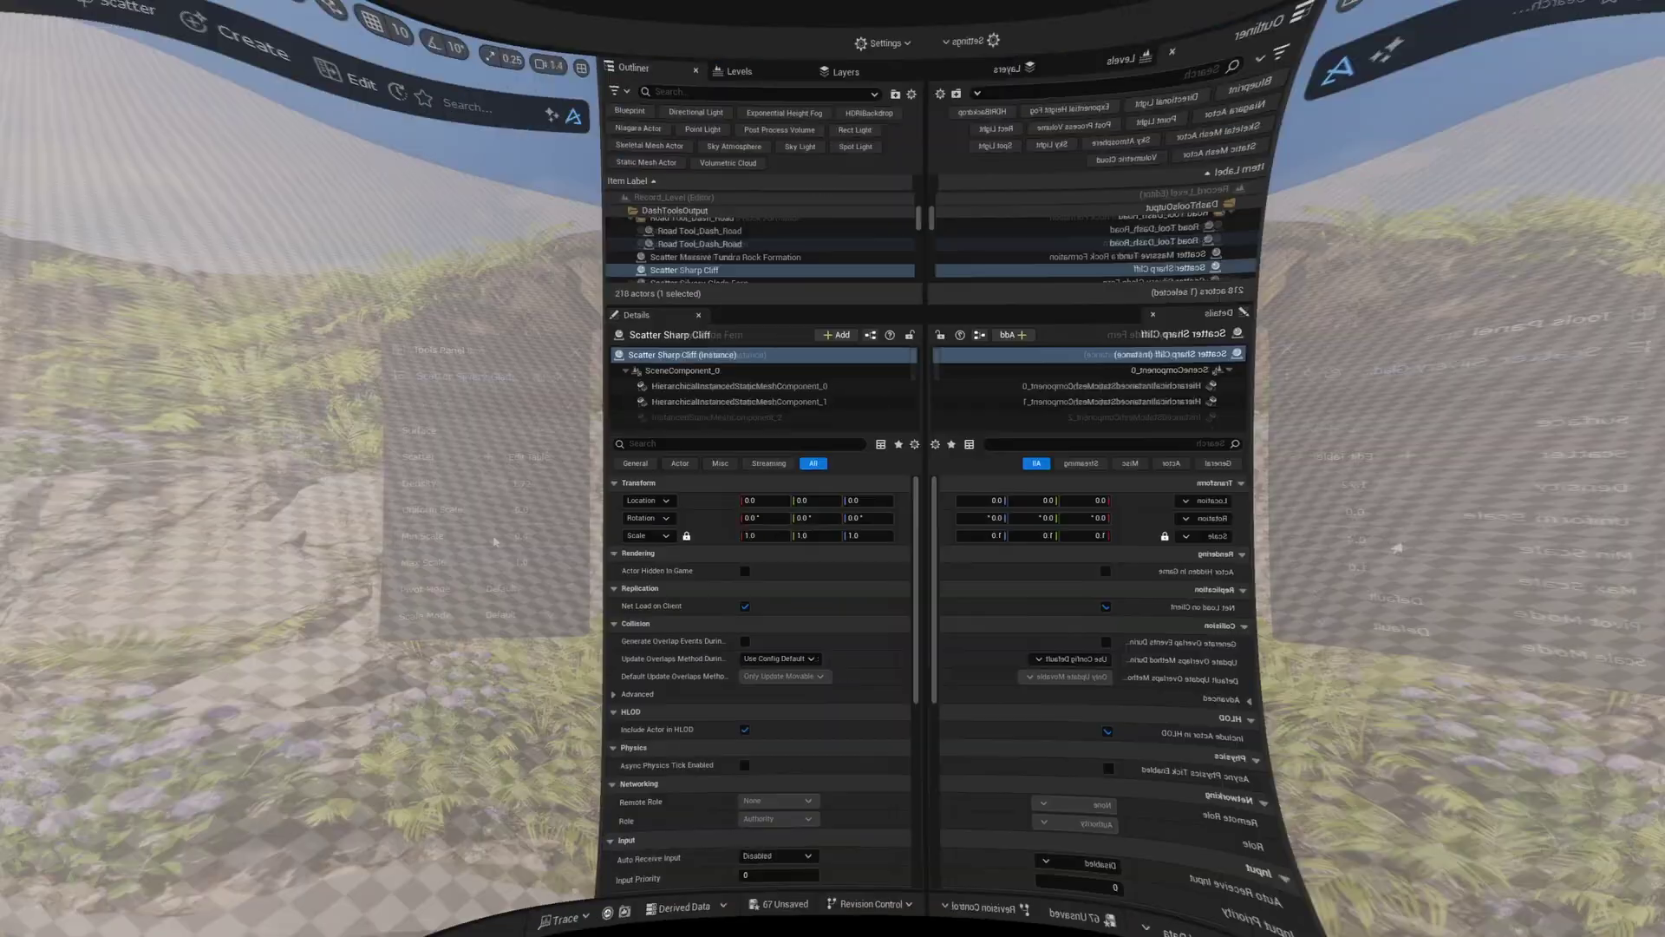
{"action": "scroll", "coordinate": [242, 436], "scroll_direction": "up", "scroll_amount": 2}
{"action": "scroll", "coordinate": [242, 436], "scroll_direction": "down", "scroll_amount": 5}
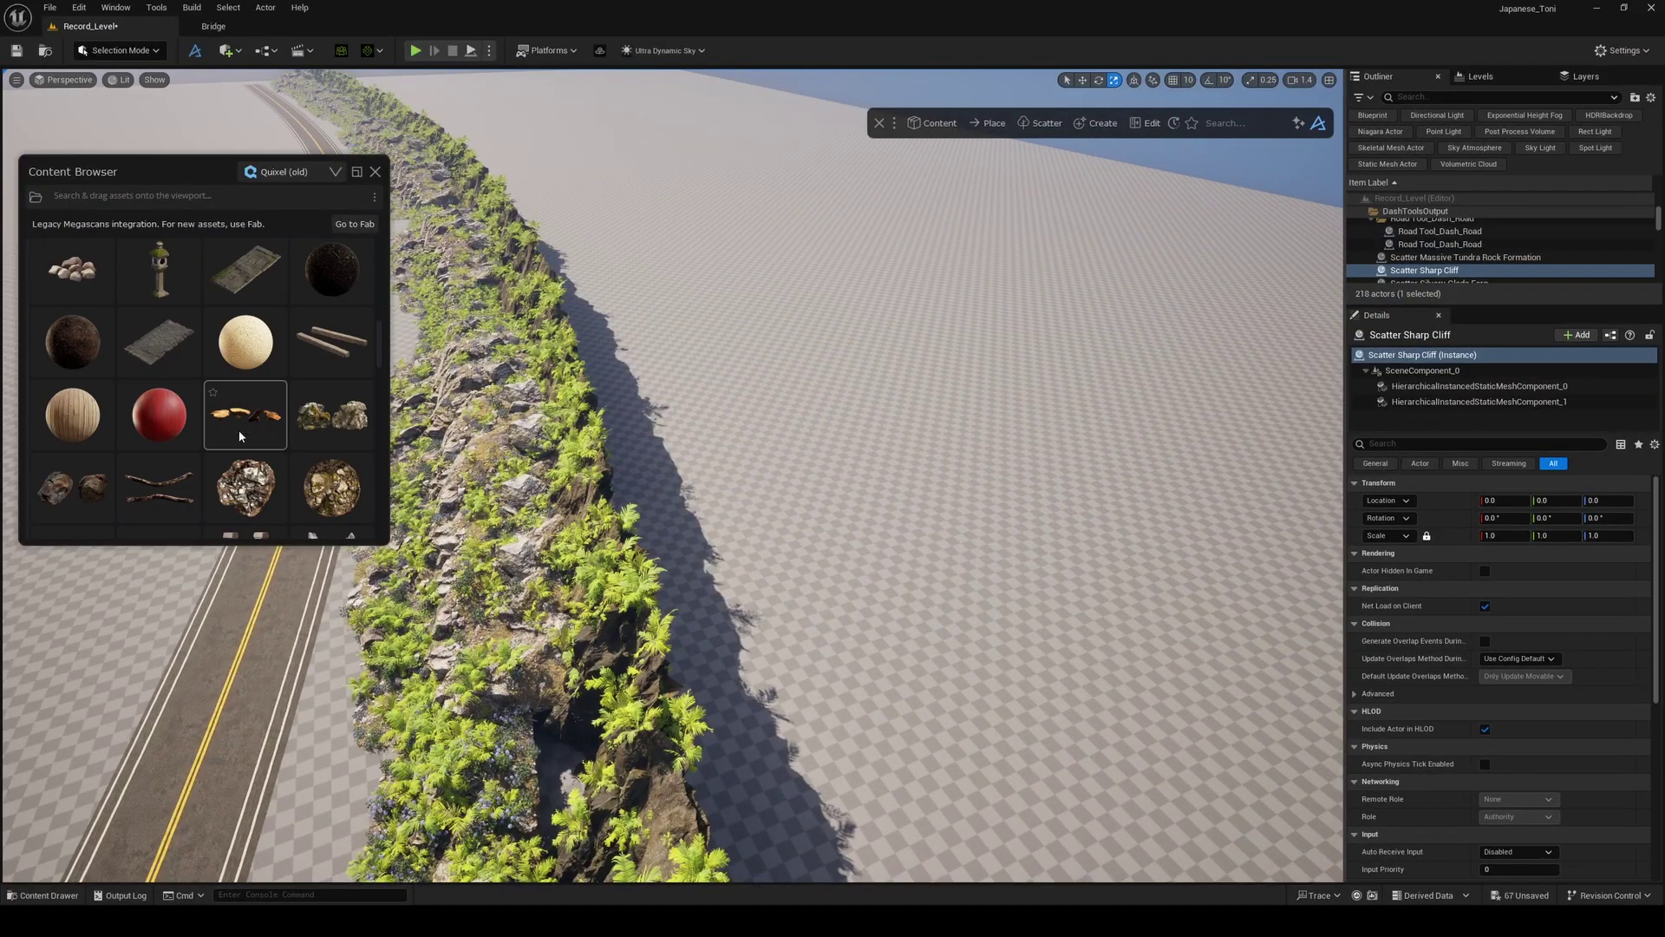
{"action": "scroll", "coordinate": [286, 433], "scroll_direction": "down", "scroll_amount": 5}
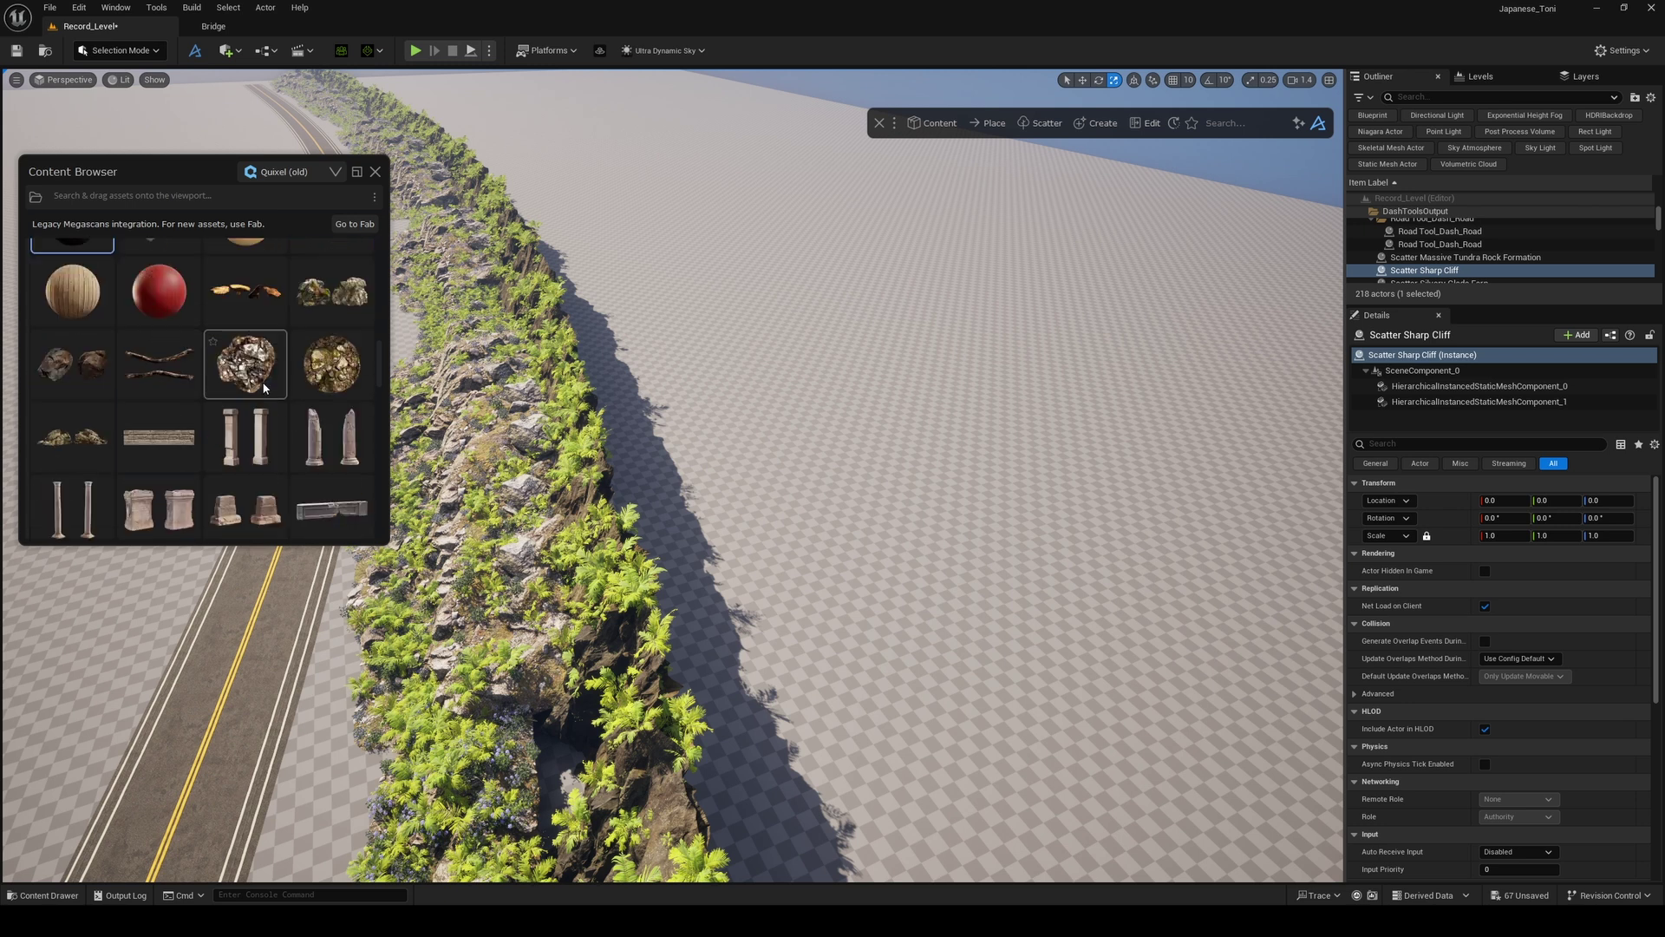
{"action": "scroll", "coordinate": [286, 438], "scroll_direction": "down", "scroll_amount": 8}
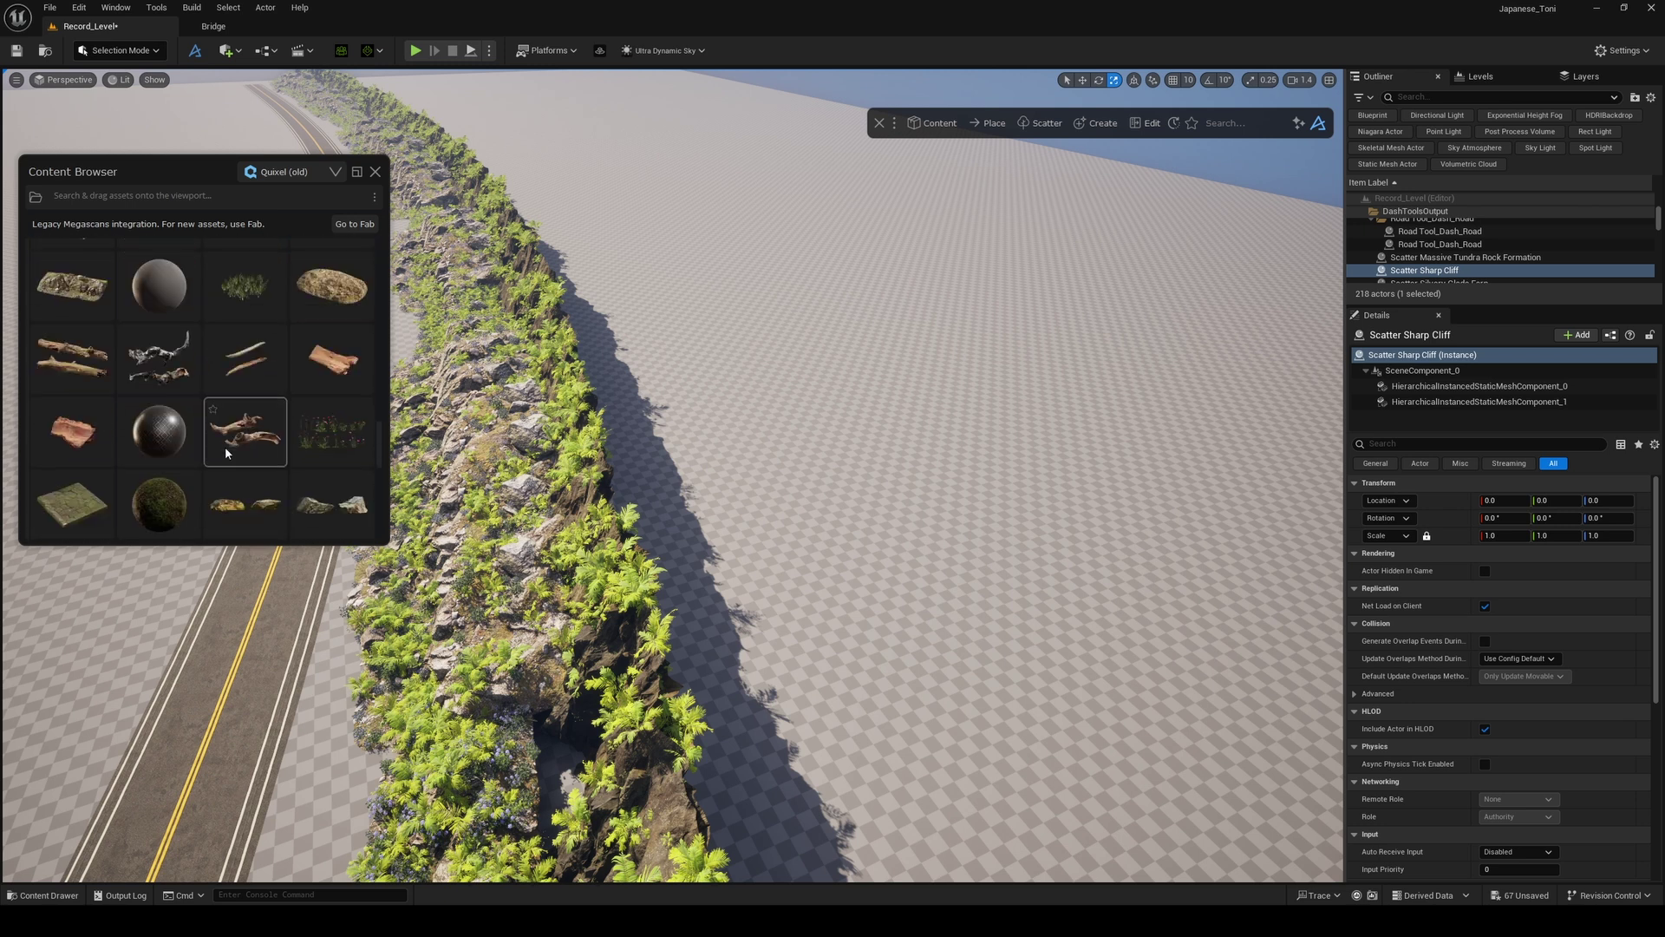
{"action": "scroll", "coordinate": [219, 451], "scroll_direction": "down", "scroll_amount": 3}
{"action": "scroll", "coordinate": [200, 429], "scroll_direction": "up", "scroll_amount": 8}
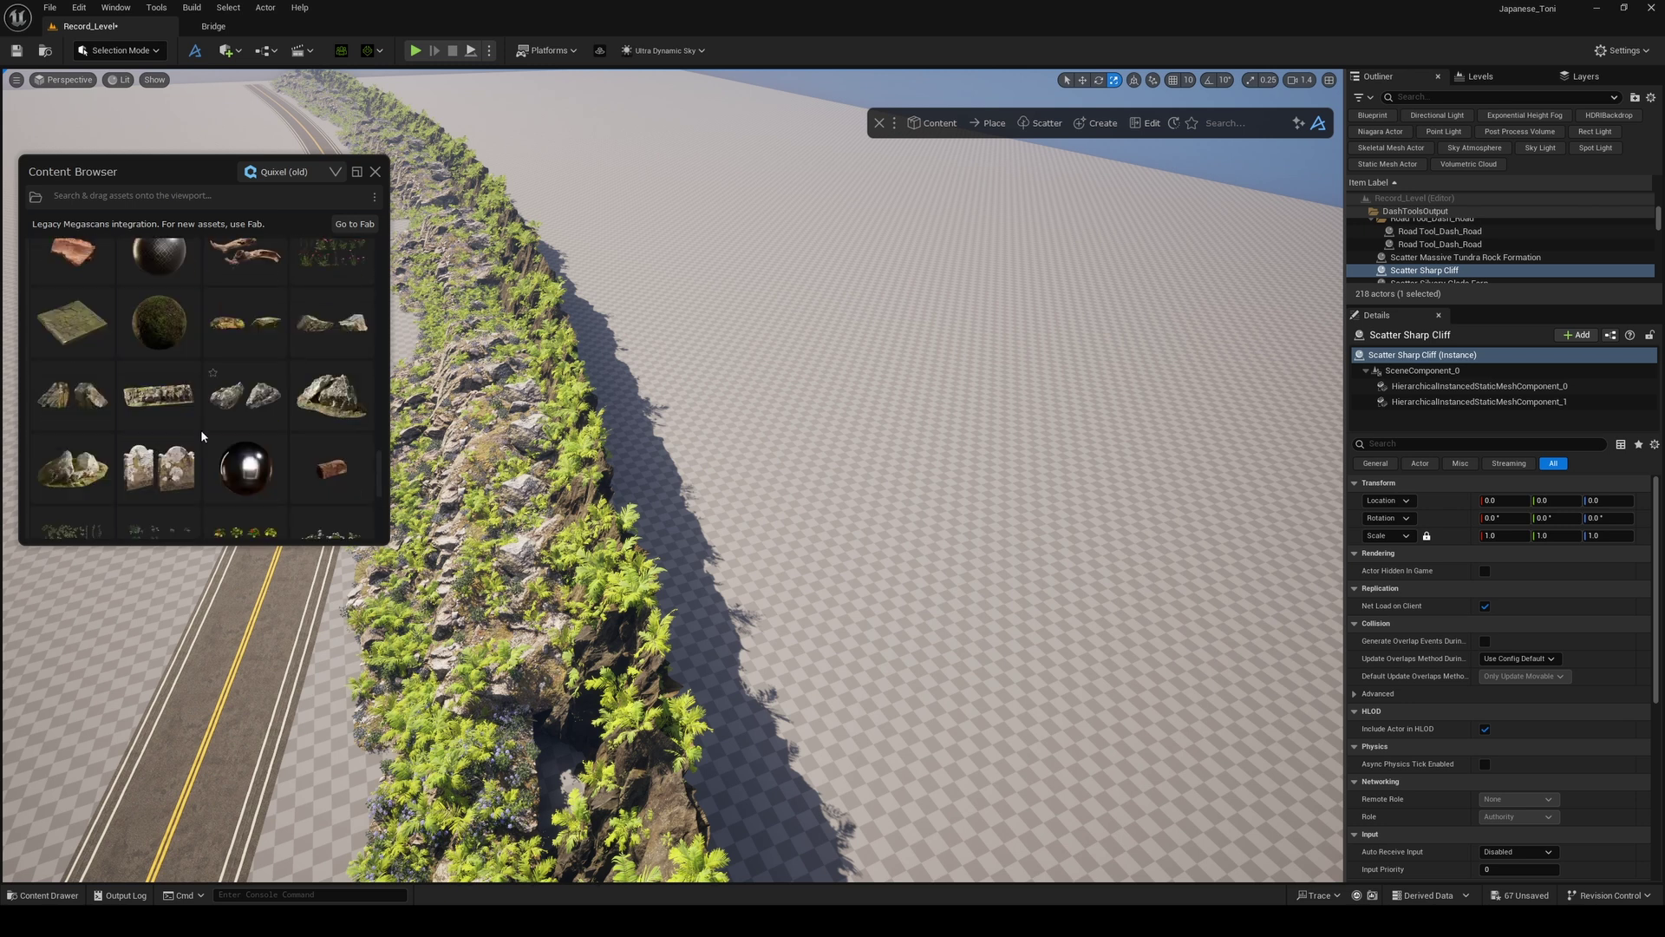
{"action": "scroll", "coordinate": [177, 445], "scroll_direction": "up", "scroll_amount": 2}
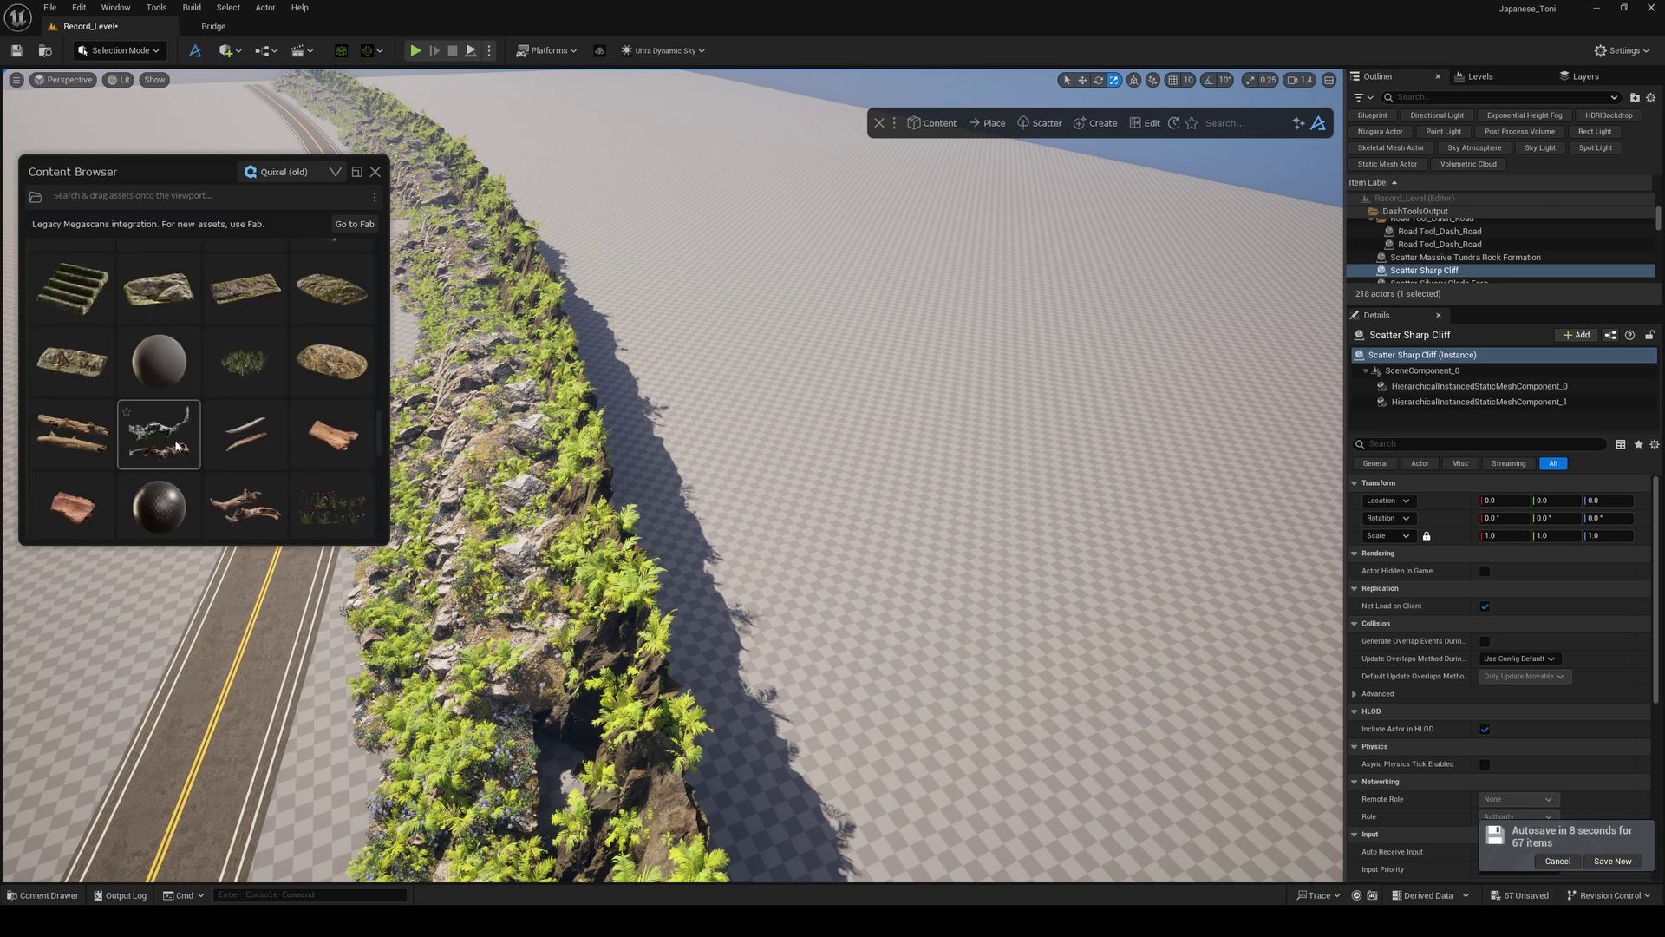
{"action": "scroll", "coordinate": [235, 424], "scroll_direction": "down", "scroll_amount": 4}
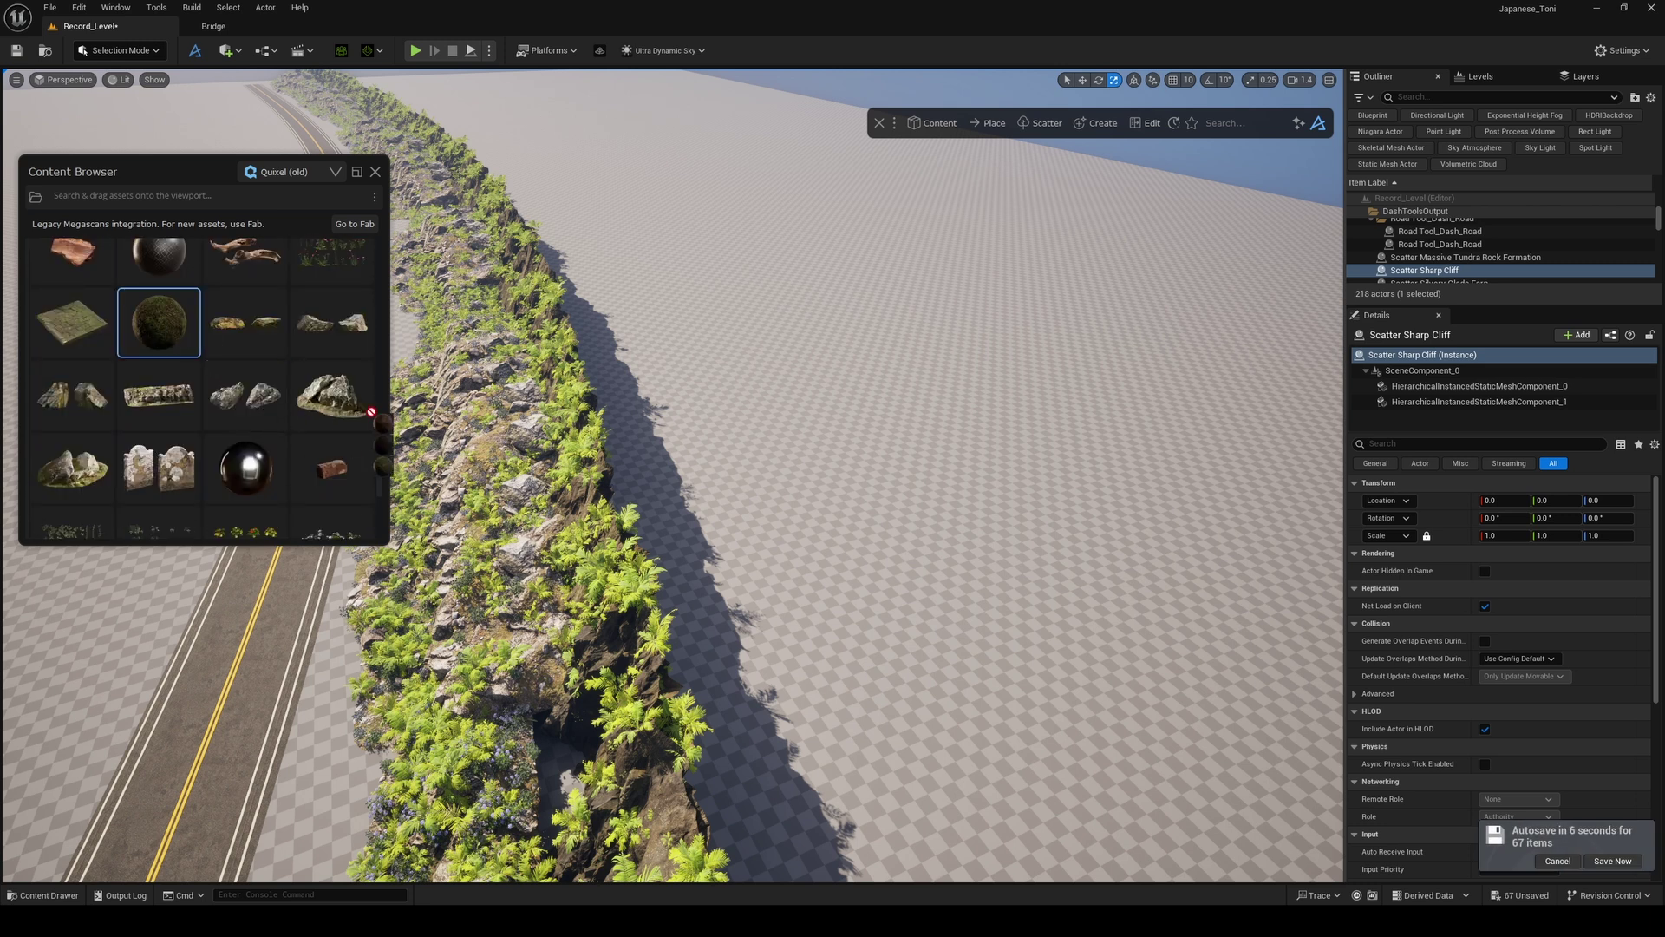
{"action": "left_click_drag", "start_coordinate": [370, 409], "coordinate": [755, 484]}
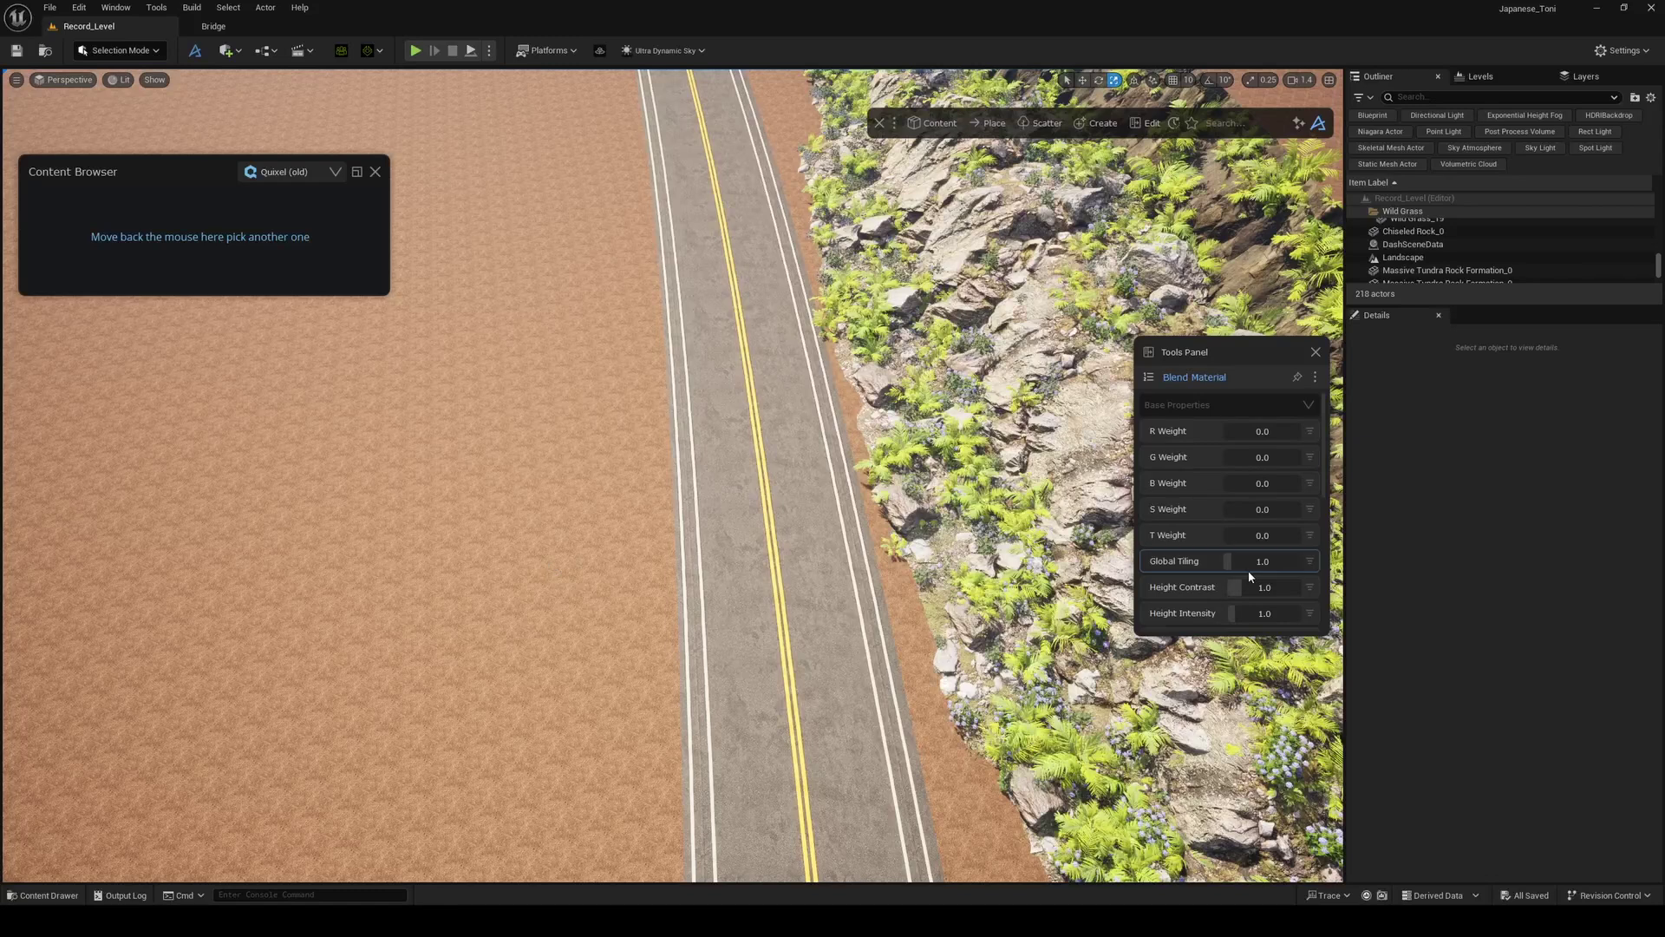
- Enable breakup tiling in the landscape's Blend Material and adjust its R and G weights
{"action": "scroll", "coordinate": [1249, 576], "scroll_direction": "down", "scroll_amount": 6}
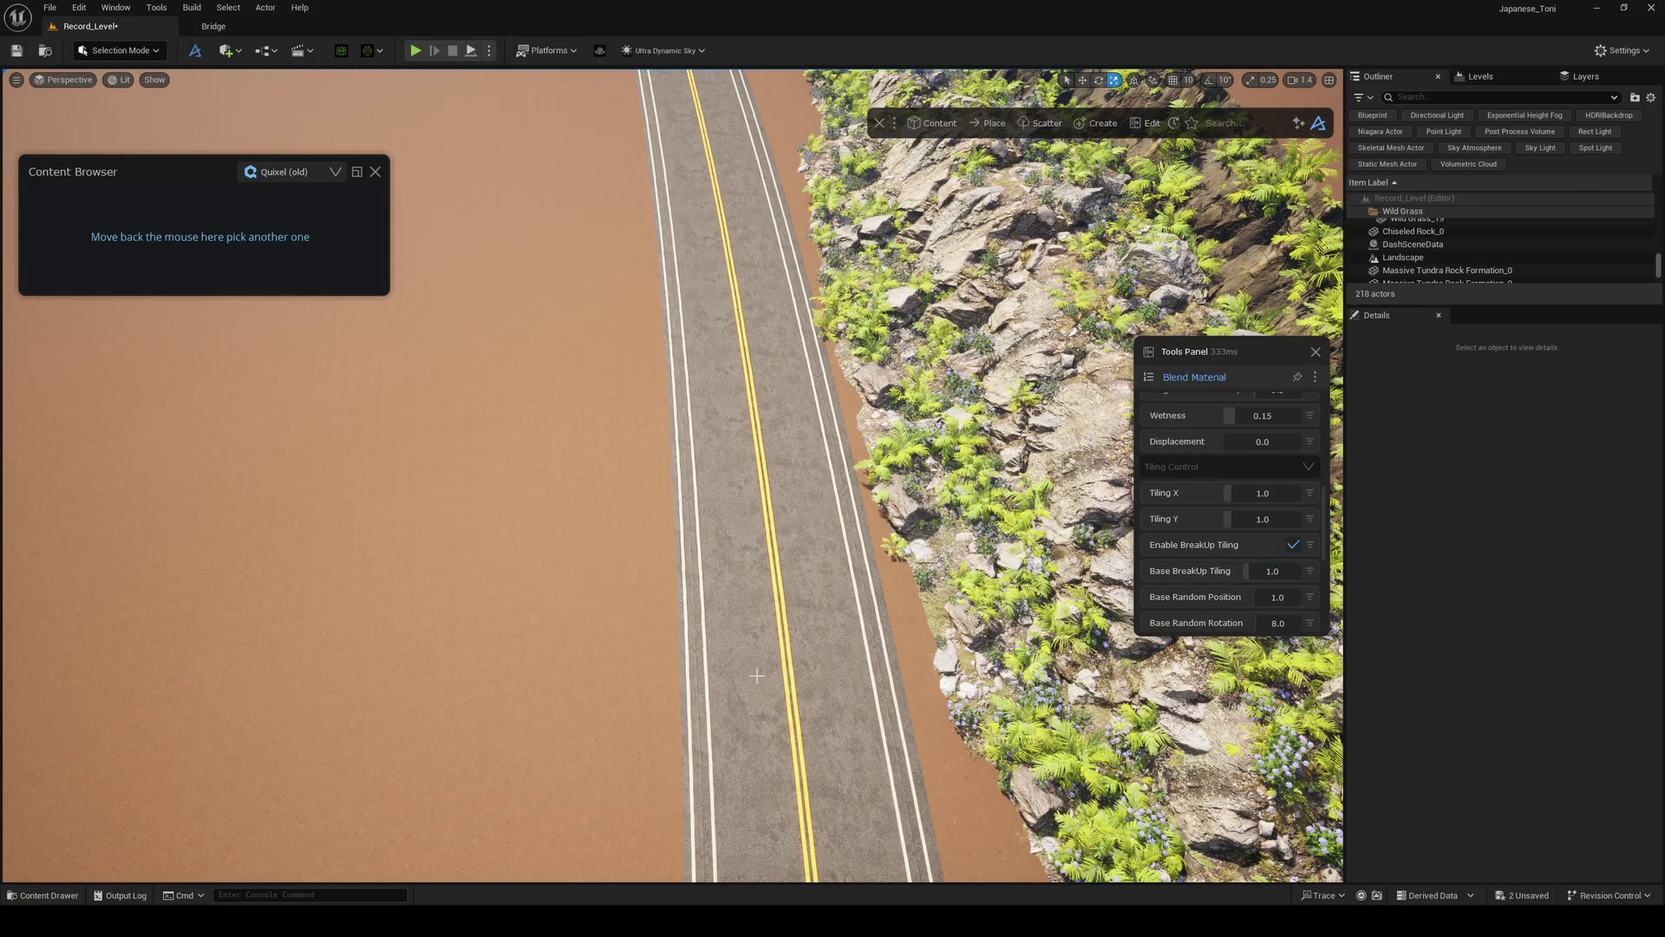
{"action": "key", "text": "w"}
{"action": "right_click_drag", "start_coordinate": [673, 476], "coordinate": [534, 338]}
{"action": "scroll", "coordinate": [613, 416], "scroll_direction": "down", "scroll_amount": 3}
{"action": "scroll", "coordinate": [1220, 440], "scroll_direction": "up", "scroll_amount": 6}
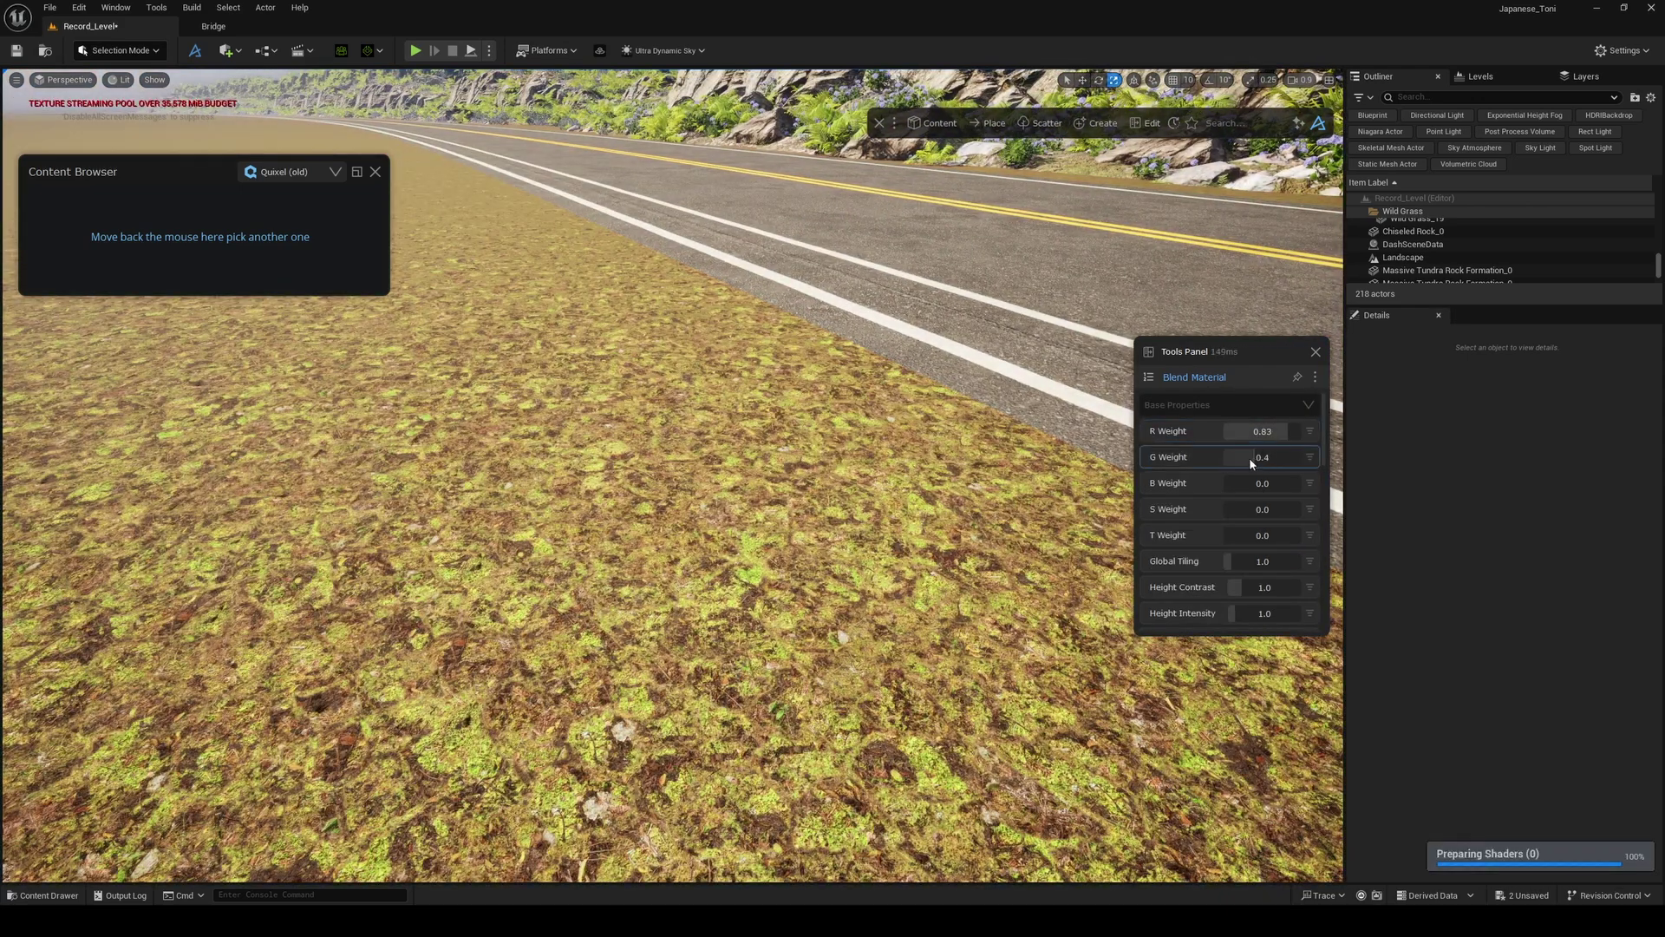
{"action": "left_click", "coordinate": [1249, 457]}
{"action": "left_click", "coordinate": [1267, 431]}
{"action": "left_click", "coordinate": [1271, 431]}
{"action": "left_click", "coordinate": [1257, 457]}
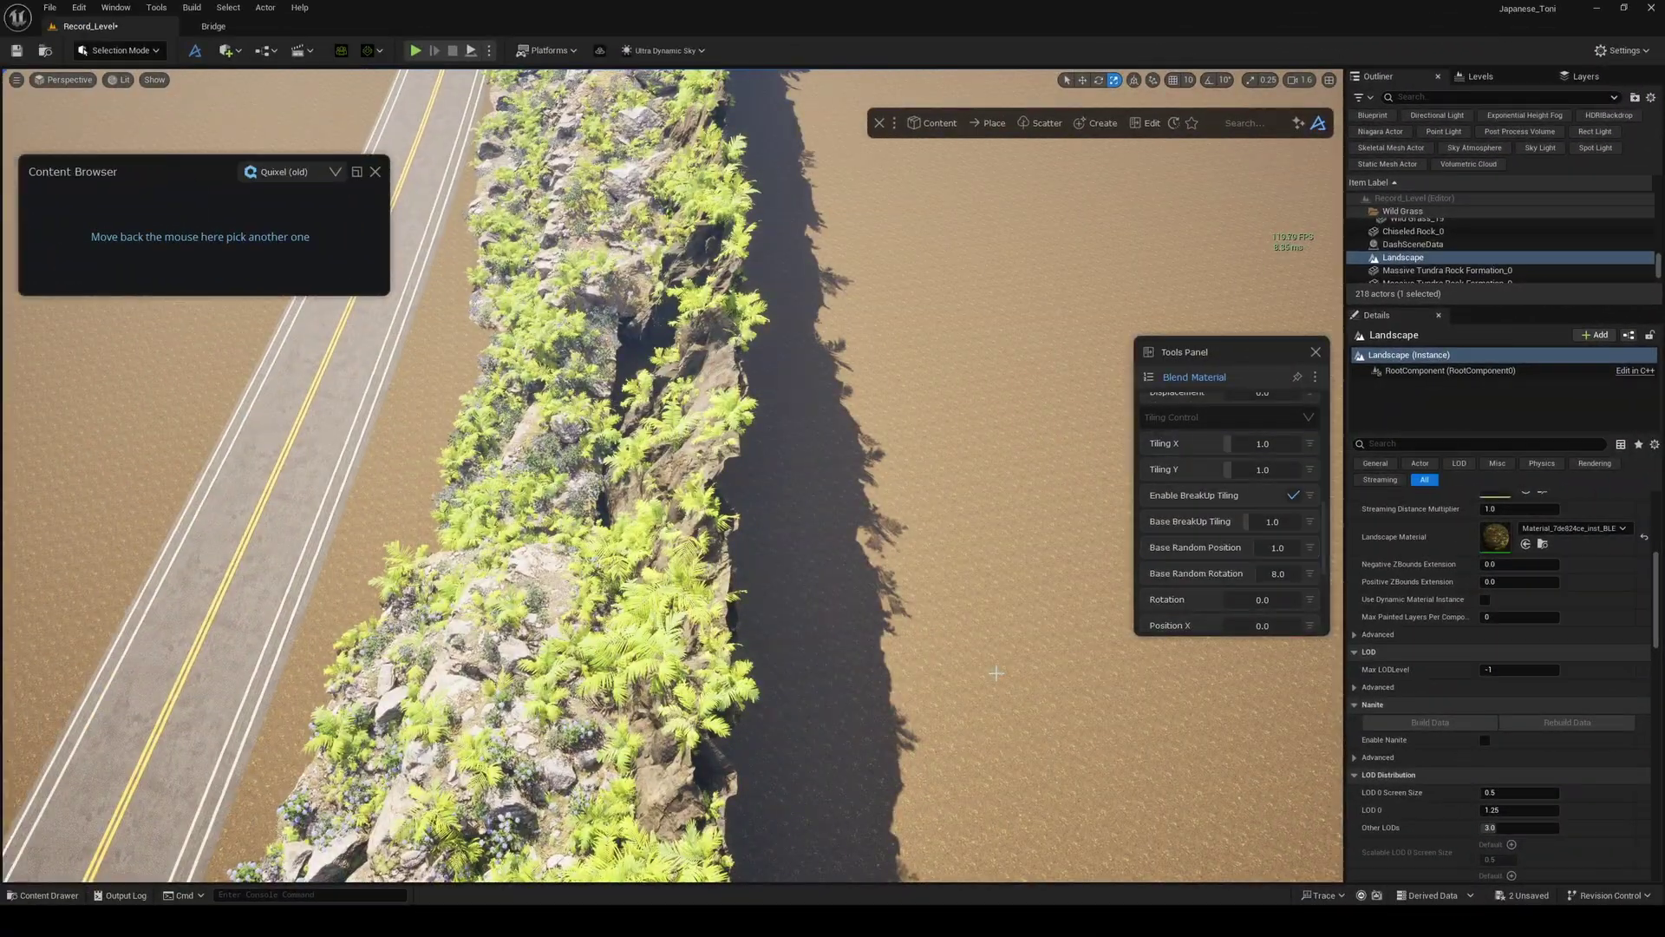
- Raise a first hill in the landscape behind the planted cliffs using the Sculpt tool with a brush size of about 2885
{"action": "key", "text": "shift+2"}
{"action": "mouse_move", "coordinate": [981, 670]}
{"action": "right_mouse_down"}
{"action": "mouse_move", "coordinate": [919, 642]}
{"action": "mouse_move", "coordinate": [937, 650]}
{"action": "right_mouse_up"}
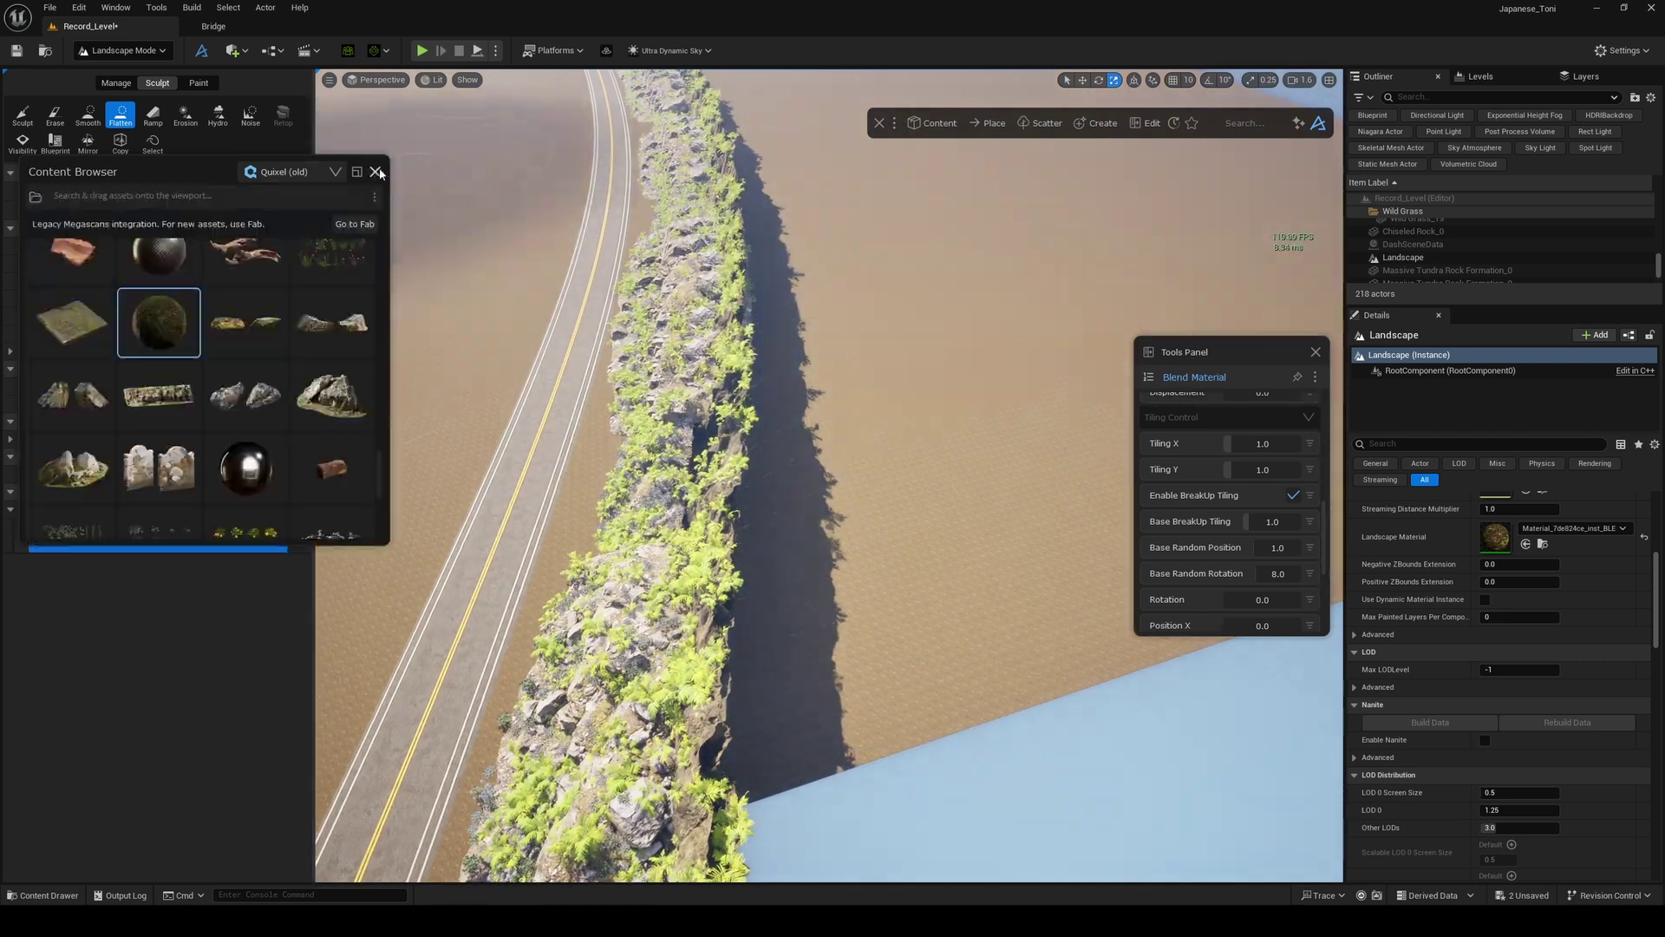
{"action": "left_click", "coordinate": [375, 172]}
{"action": "left_click", "coordinate": [23, 116]}
{"action": "left_click_drag", "start_coordinate": [195, 281], "coordinate": [156, 280]}
{"action": "right_click_drag", "start_coordinate": [836, 546], "coordinate": [838, 571]}
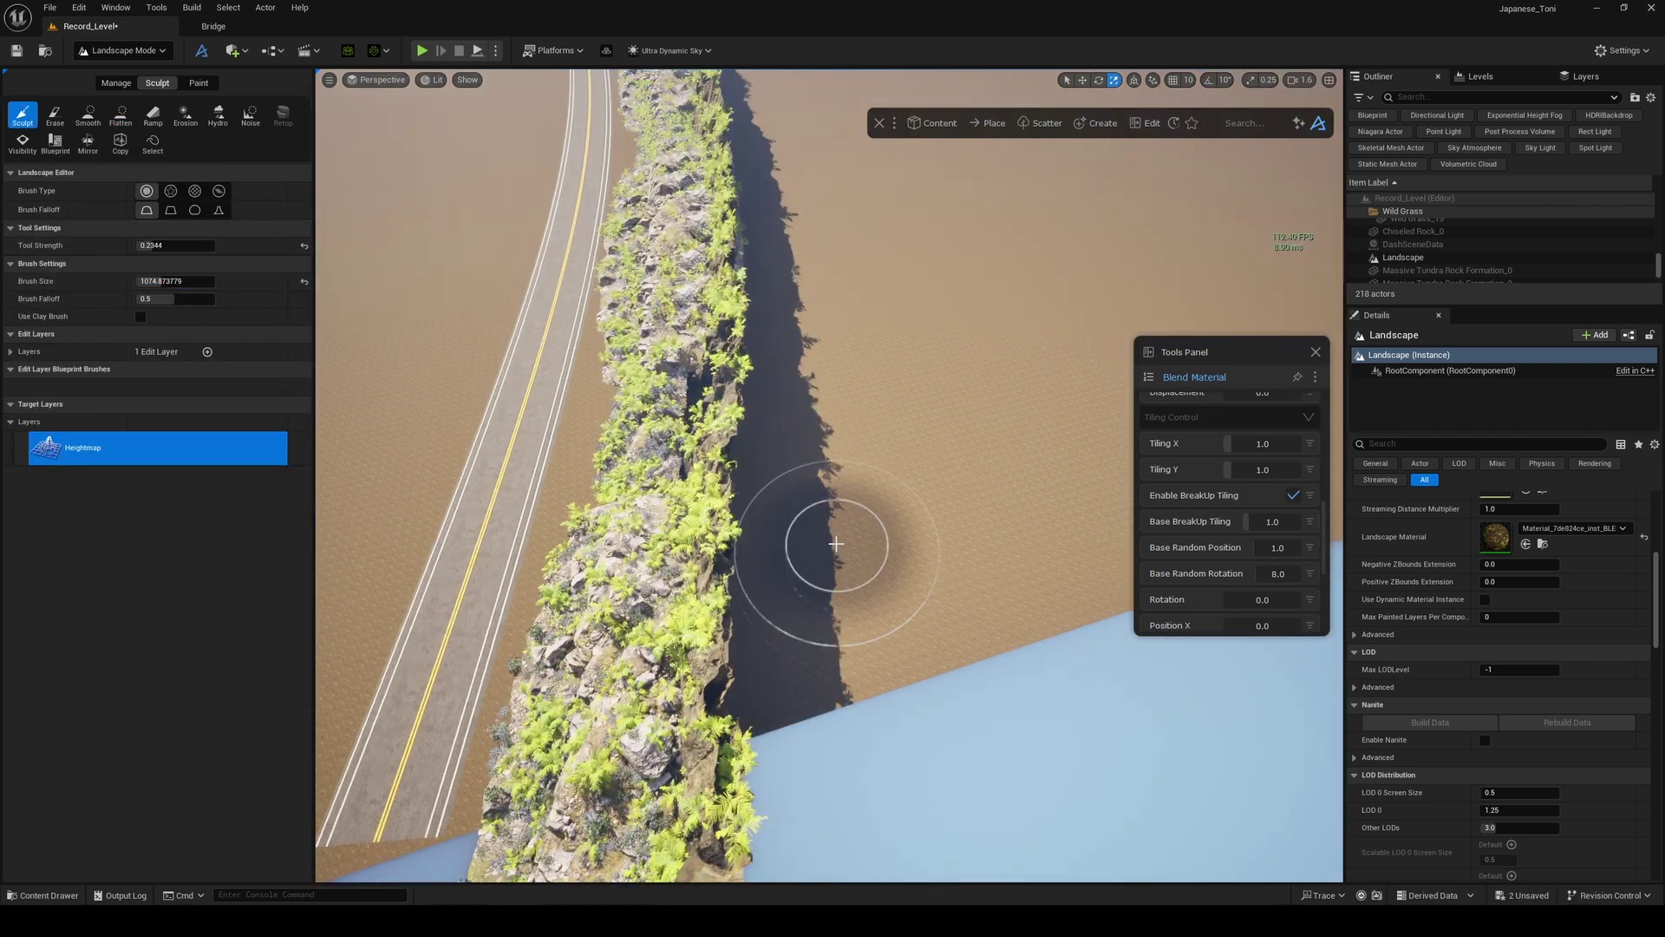
{"action": "left_click_drag", "start_coordinate": [156, 281], "coordinate": [195, 281]}
{"action": "mouse_move", "coordinate": [963, 538]}
{"action": "left_mouse_down"}
{"action": "mouse_move", "coordinate": [892, 278]}
{"action": "mouse_move", "coordinate": [911, 475]}
{"action": "mouse_move", "coordinate": [829, 236]}
{"action": "mouse_move", "coordinate": [829, 257]}
{"action": "left_mouse_up"}
{"action": "key", "text": "ctrl+z"}
{"action": "right_click_drag", "start_coordinate": [838, 268], "coordinate": [855, 305]}
{"action": "scroll", "coordinate": [855, 304], "scroll_direction": "up", "scroll_amount": 1}
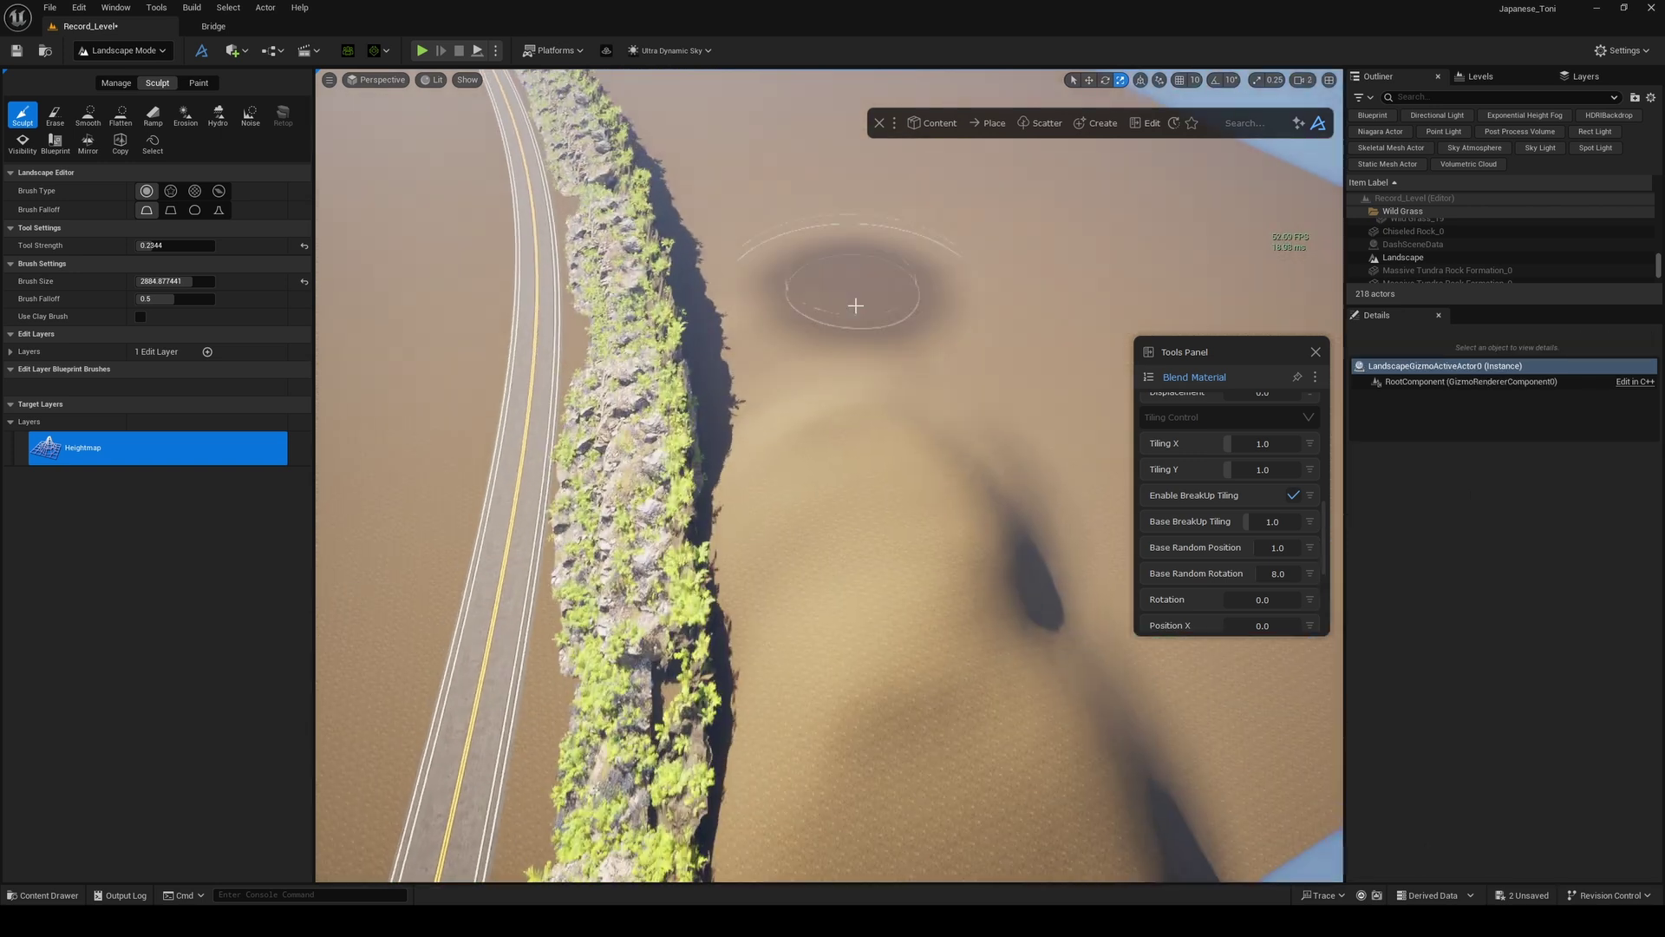
- Extend the sculpted hills into a continuous ridge running behind the cliffs along the road
{"action": "mouse_move", "coordinate": [855, 304]}
{"action": "left_mouse_down"}
{"action": "mouse_move", "coordinate": [798, 277]}
{"action": "mouse_move", "coordinate": [841, 256]}
{"action": "mouse_move", "coordinate": [815, 257]}
{"action": "left_mouse_up"}
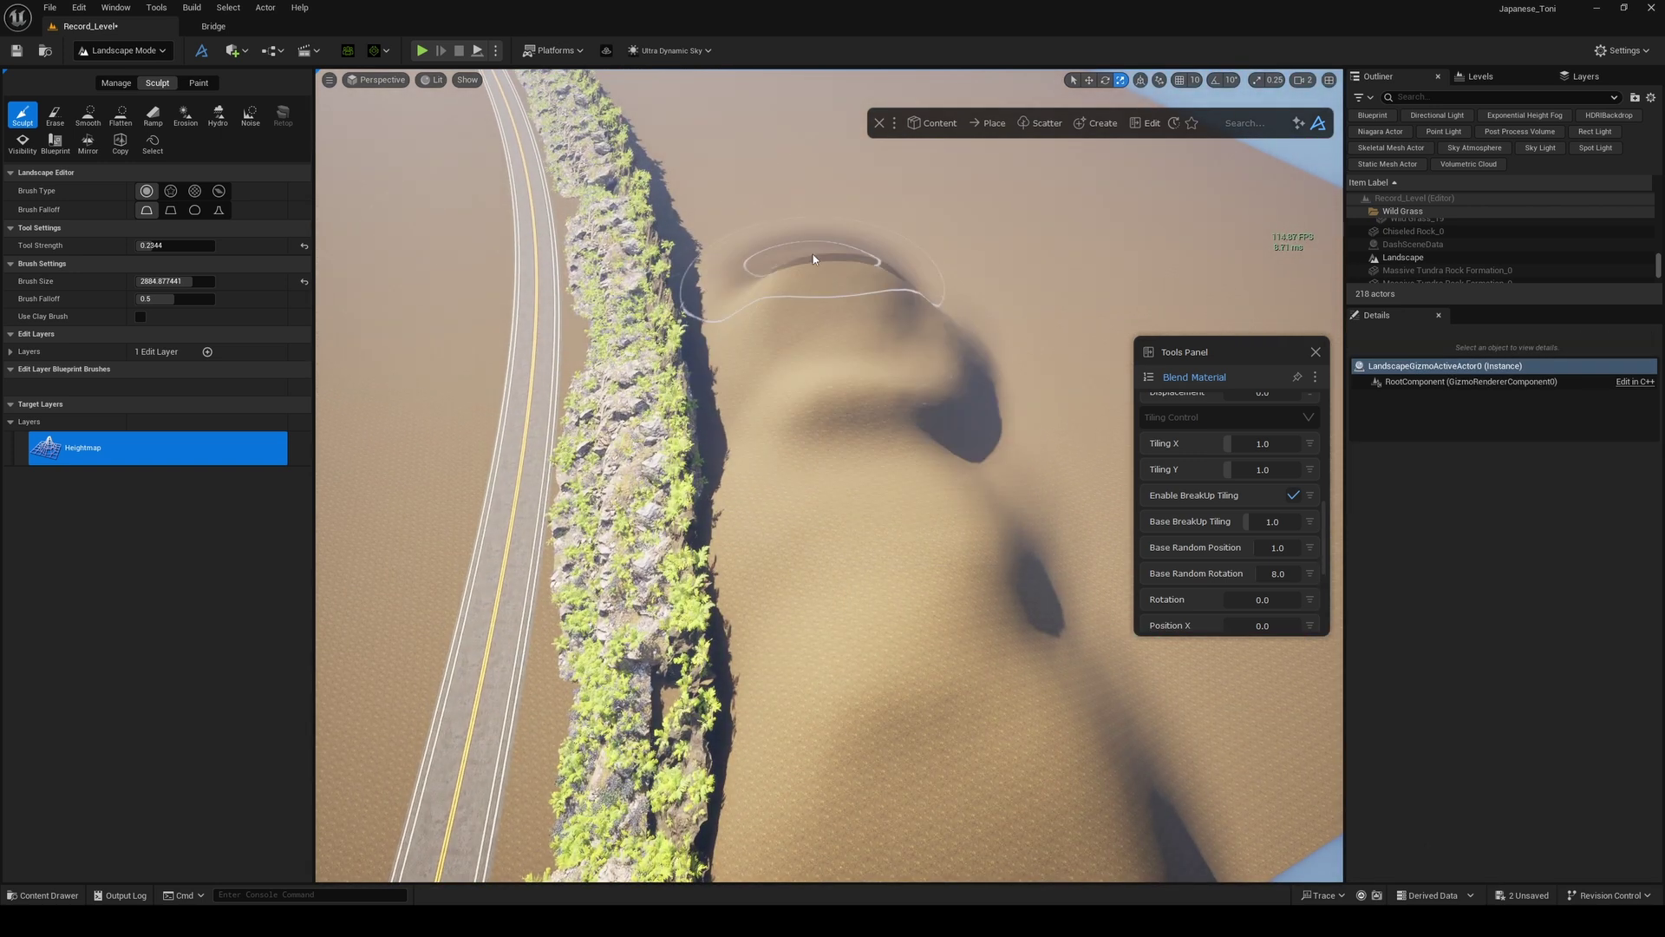
{"action": "mouse_move", "coordinate": [815, 257]}
{"action": "right_mouse_down"}
{"action": "mouse_move", "coordinate": [819, 217]}
{"action": "mouse_move", "coordinate": [843, 205]}
{"action": "right_mouse_up"}
{"action": "scroll", "coordinate": [843, 205], "scroll_direction": "up", "scroll_amount": 1}
{"action": "mouse_move", "coordinate": [911, 712]}
{"action": "left_mouse_down"}
{"action": "mouse_move", "coordinate": [907, 639]}
{"action": "mouse_move", "coordinate": [725, 224]}
{"action": "left_mouse_up"}
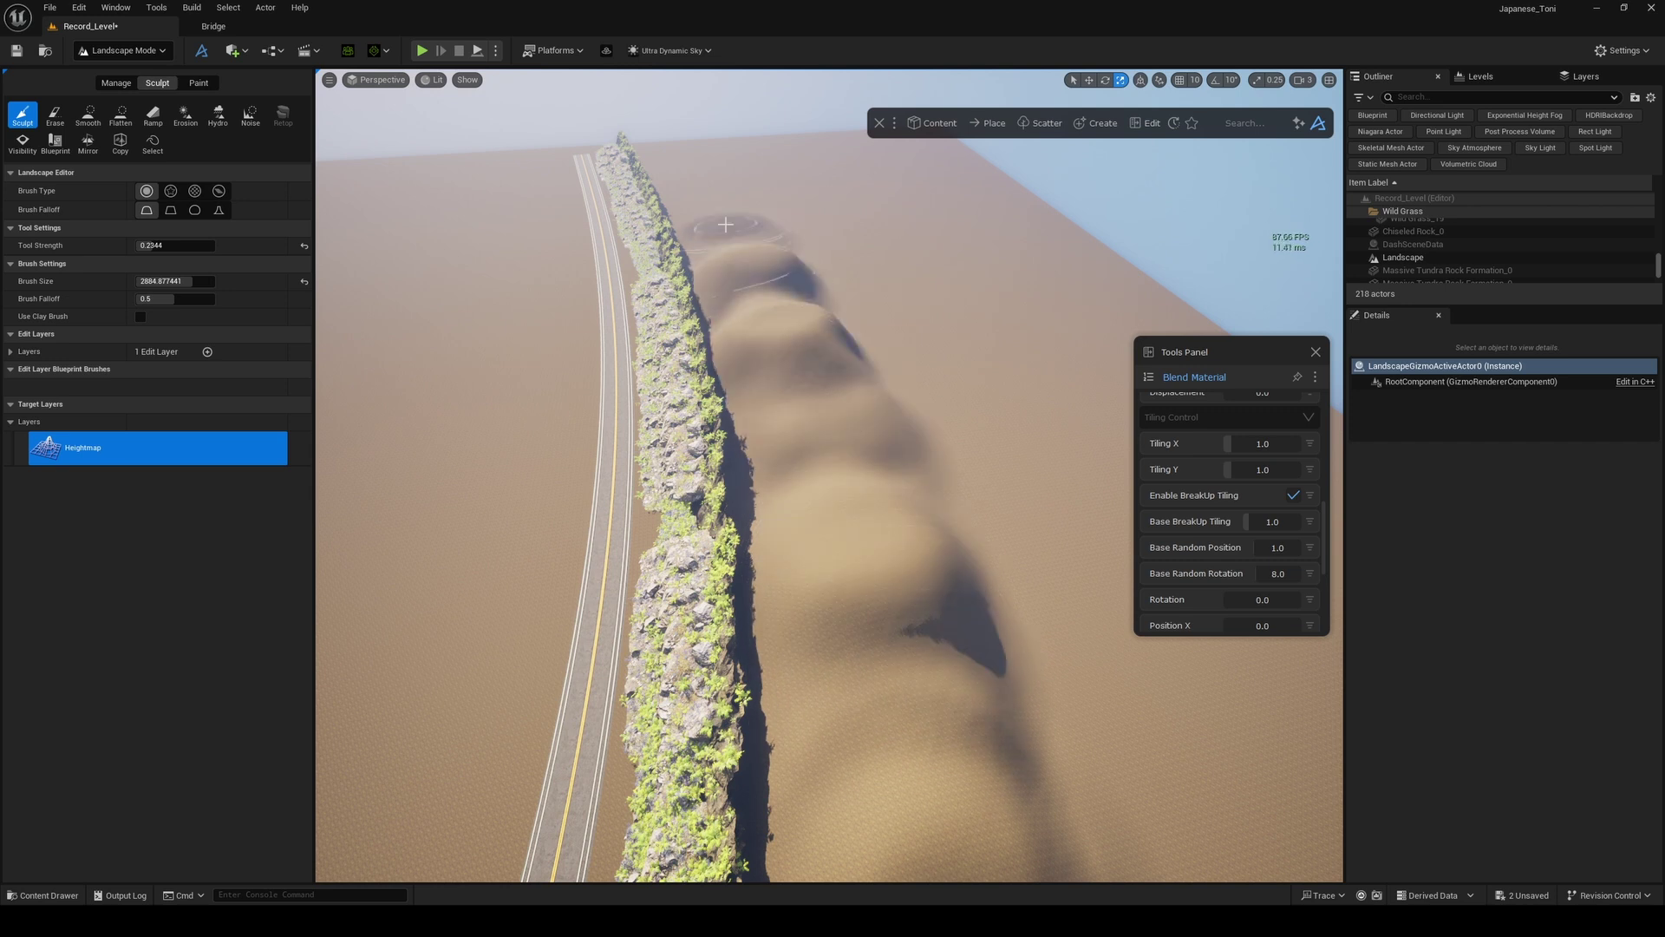
- Set the sculpt brush size to 8192 and raise broad hills on both sides of the road
{"action": "left_click_drag", "start_coordinate": [160, 280], "coordinate": [199, 280]}
{"action": "left_click_drag", "start_coordinate": [951, 257], "coordinate": [1154, 469]}
{"action": "mouse_move", "coordinate": [911, 450]}
{"action": "right_mouse_down"}
{"action": "mouse_move", "coordinate": [998, 449]}
{"action": "mouse_move", "coordinate": [901, 416]}
{"action": "mouse_move", "coordinate": [906, 391]}
{"action": "mouse_move", "coordinate": [764, 390]}
{"action": "right_mouse_up"}
{"action": "mouse_move", "coordinate": [680, 255]}
{"action": "left_mouse_down"}
{"action": "mouse_move", "coordinate": [705, 286]}
{"action": "mouse_move", "coordinate": [688, 401]}
{"action": "mouse_move", "coordinate": [621, 639]}
{"action": "mouse_move", "coordinate": [576, 636]}
{"action": "left_mouse_up"}
{"action": "mouse_move", "coordinate": [576, 637]}
{"action": "right_mouse_down"}
{"action": "mouse_move", "coordinate": [659, 564]}
{"action": "mouse_move", "coordinate": [655, 598]}
{"action": "right_mouse_up"}
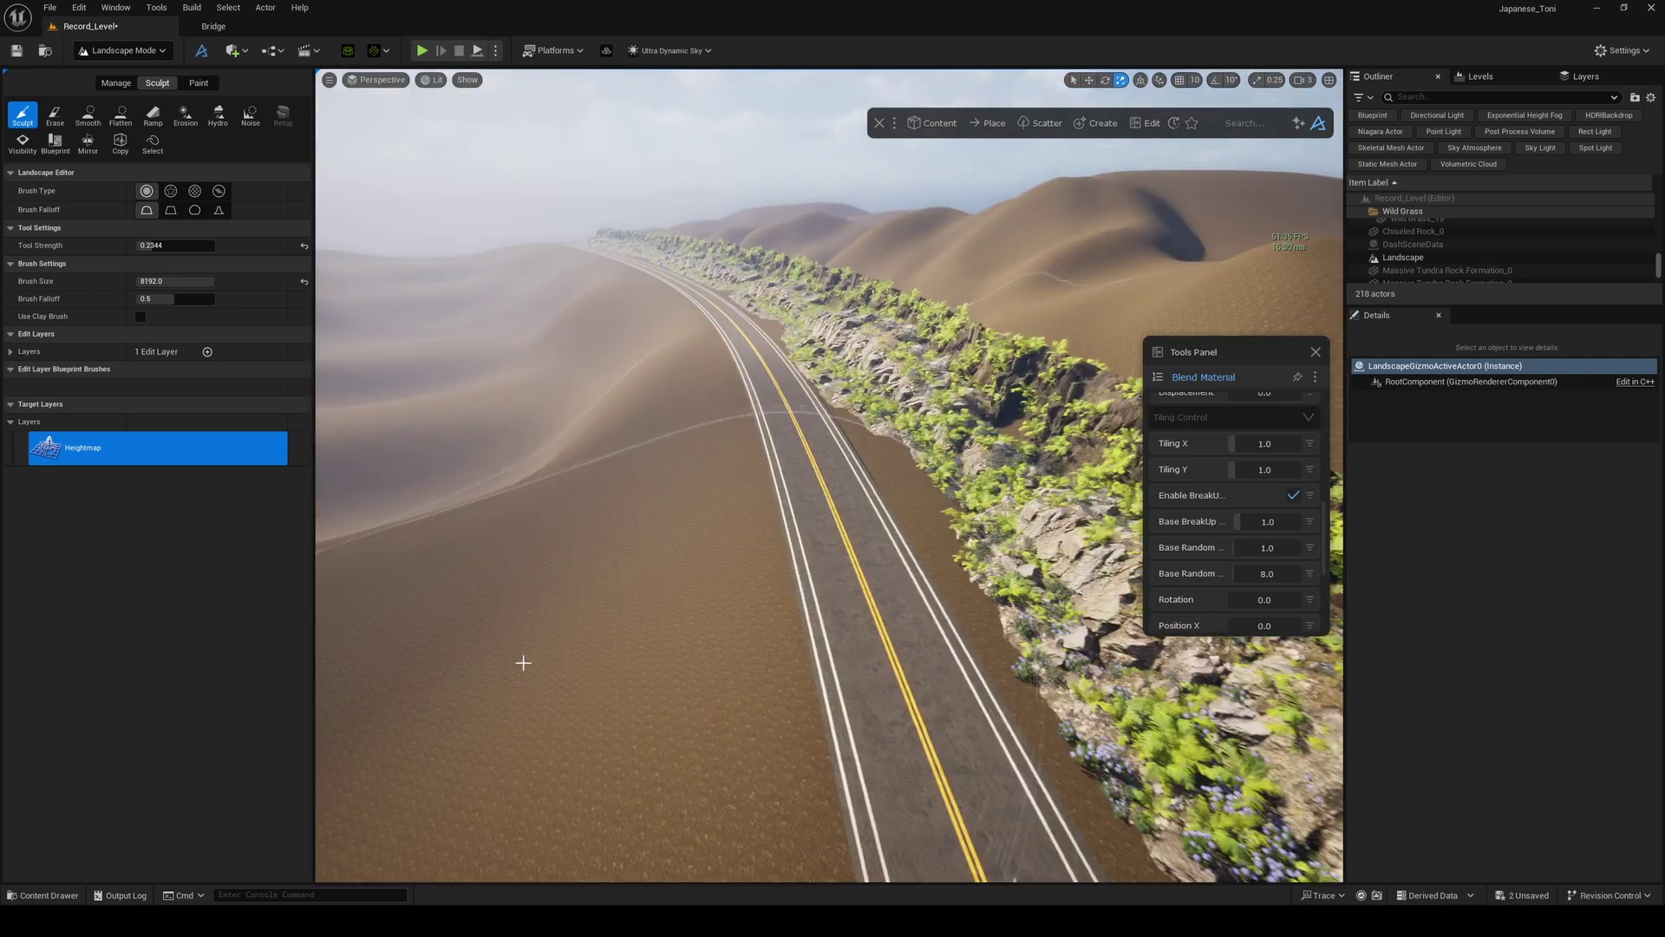
{"action": "left_click_drag", "start_coordinate": [521, 662], "coordinate": [520, 587]}
{"action": "mouse_move", "coordinate": [521, 587]}
{"action": "right_mouse_down"}
{"action": "mouse_move", "coordinate": [442, 546]}
{"action": "mouse_move", "coordinate": [486, 521]}
{"action": "mouse_move", "coordinate": [520, 538]}
{"action": "mouse_move", "coordinate": [587, 529]}
{"action": "mouse_move", "coordinate": [688, 454]}
{"action": "right_mouse_up"}
{"action": "key", "text": "ctrl+z"}
- Smooth the steep hill slopes behind the cliffs using the Smooth tool with a brush size of about 2117
{"action": "scroll", "coordinate": [590, 512], "scroll_direction": "up", "scroll_amount": 2}
{"action": "right_click_drag", "start_coordinate": [606, 518], "coordinate": [590, 472]}
{"action": "scroll", "coordinate": [581, 481], "scroll_direction": "down", "scroll_amount": 2}
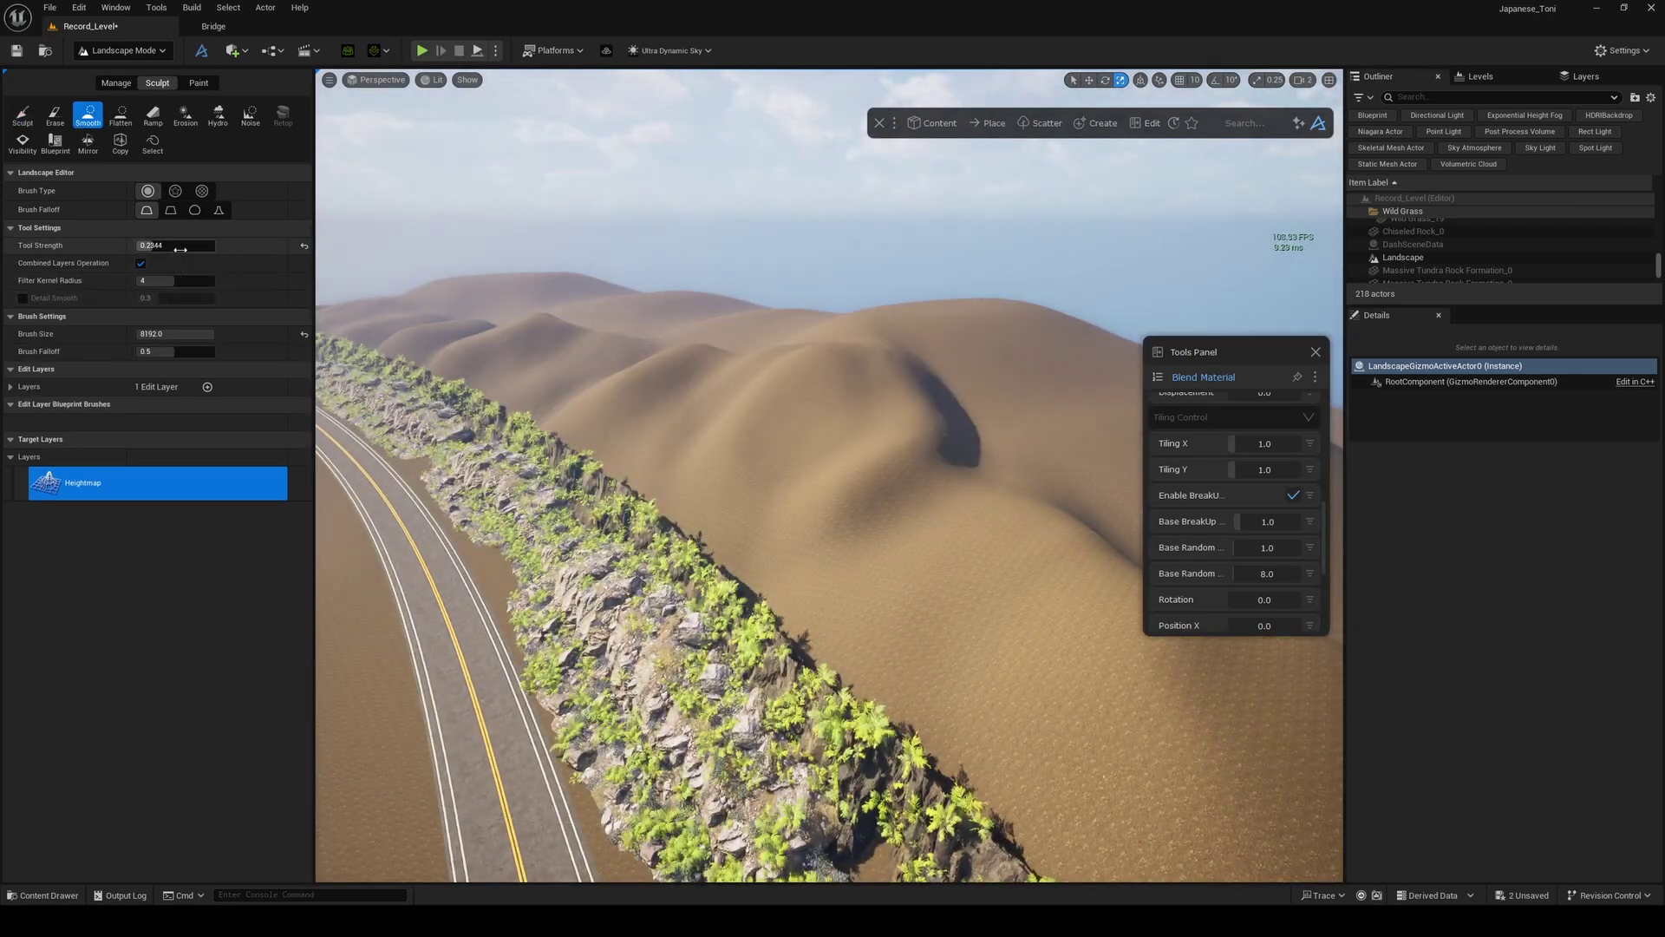
{"action": "key", "text": "bracketleft"}
{"action": "key", "text": "bracketleft"}
{"action": "key", "text": "bracketleft"}
{"action": "key", "text": "bracketleft"}
{"action": "key", "text": "bracketleft"}
{"action": "mouse_move", "coordinate": [864, 468]}
{"action": "left_mouse_down"}
{"action": "mouse_move", "coordinate": [762, 390]}
{"action": "mouse_move", "coordinate": [468, 317]}
{"action": "left_mouse_up"}
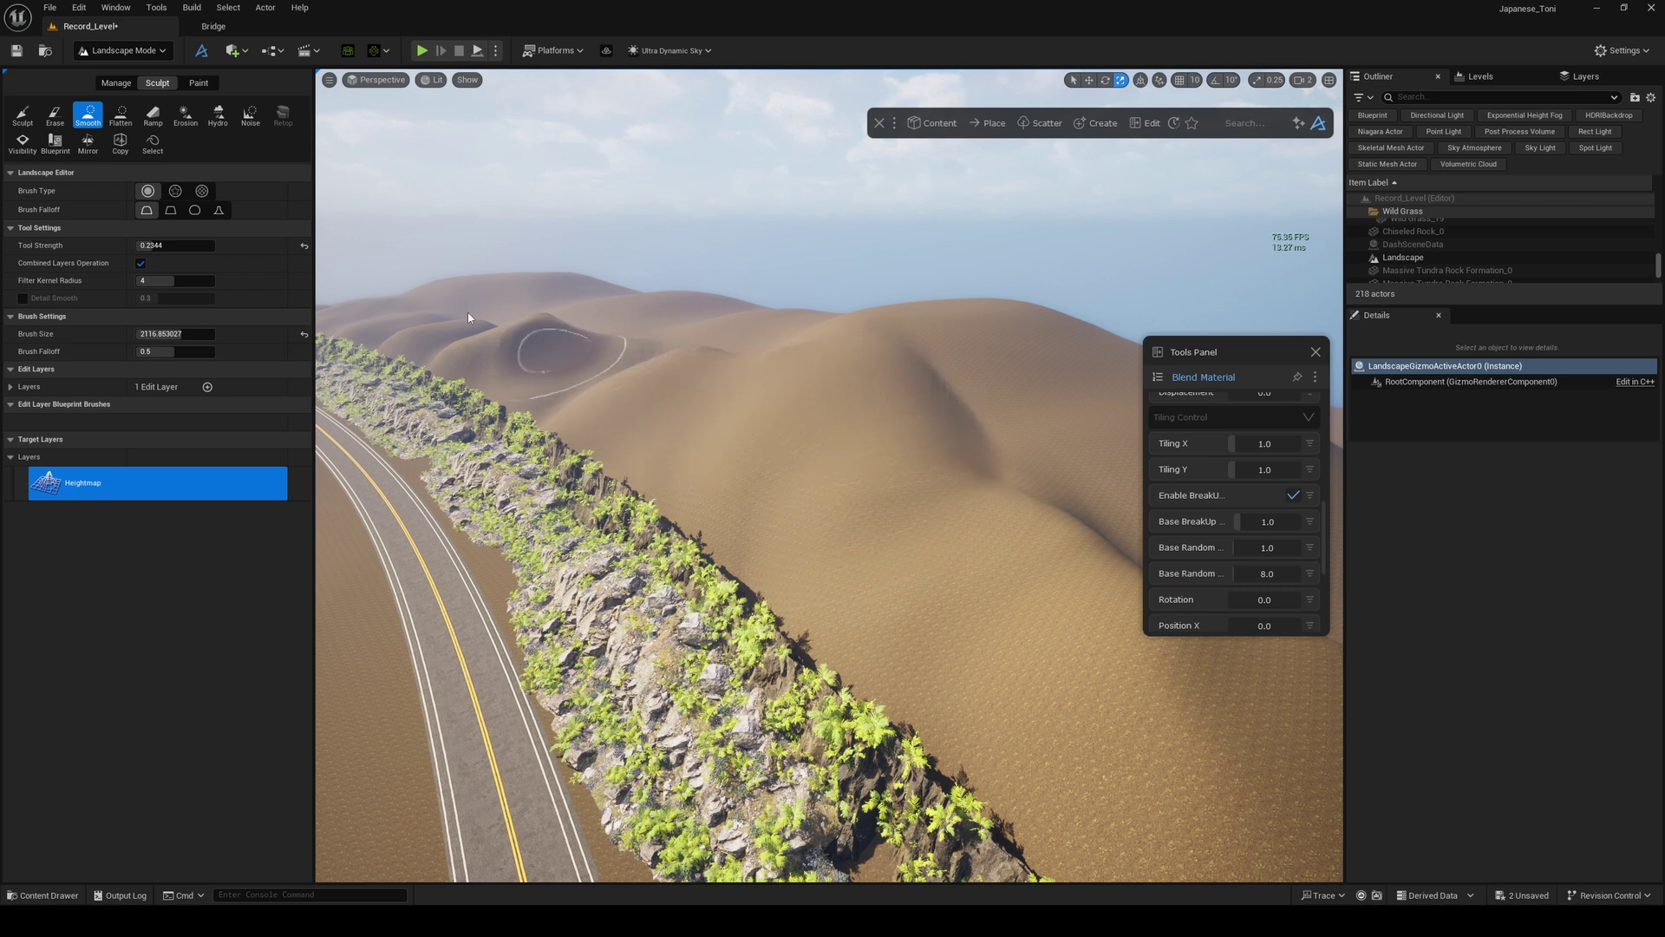
- Enlarge the smoothing brush to about 3159 and soften the hills farther along the cliff ridge
{"action": "left_click_drag", "start_coordinate": [188, 334], "coordinate": [197, 333]}
{"action": "right_click_drag", "start_coordinate": [746, 339], "coordinate": [716, 373]}
{"action": "left_click_drag", "start_coordinate": [655, 249], "coordinate": [667, 247]}
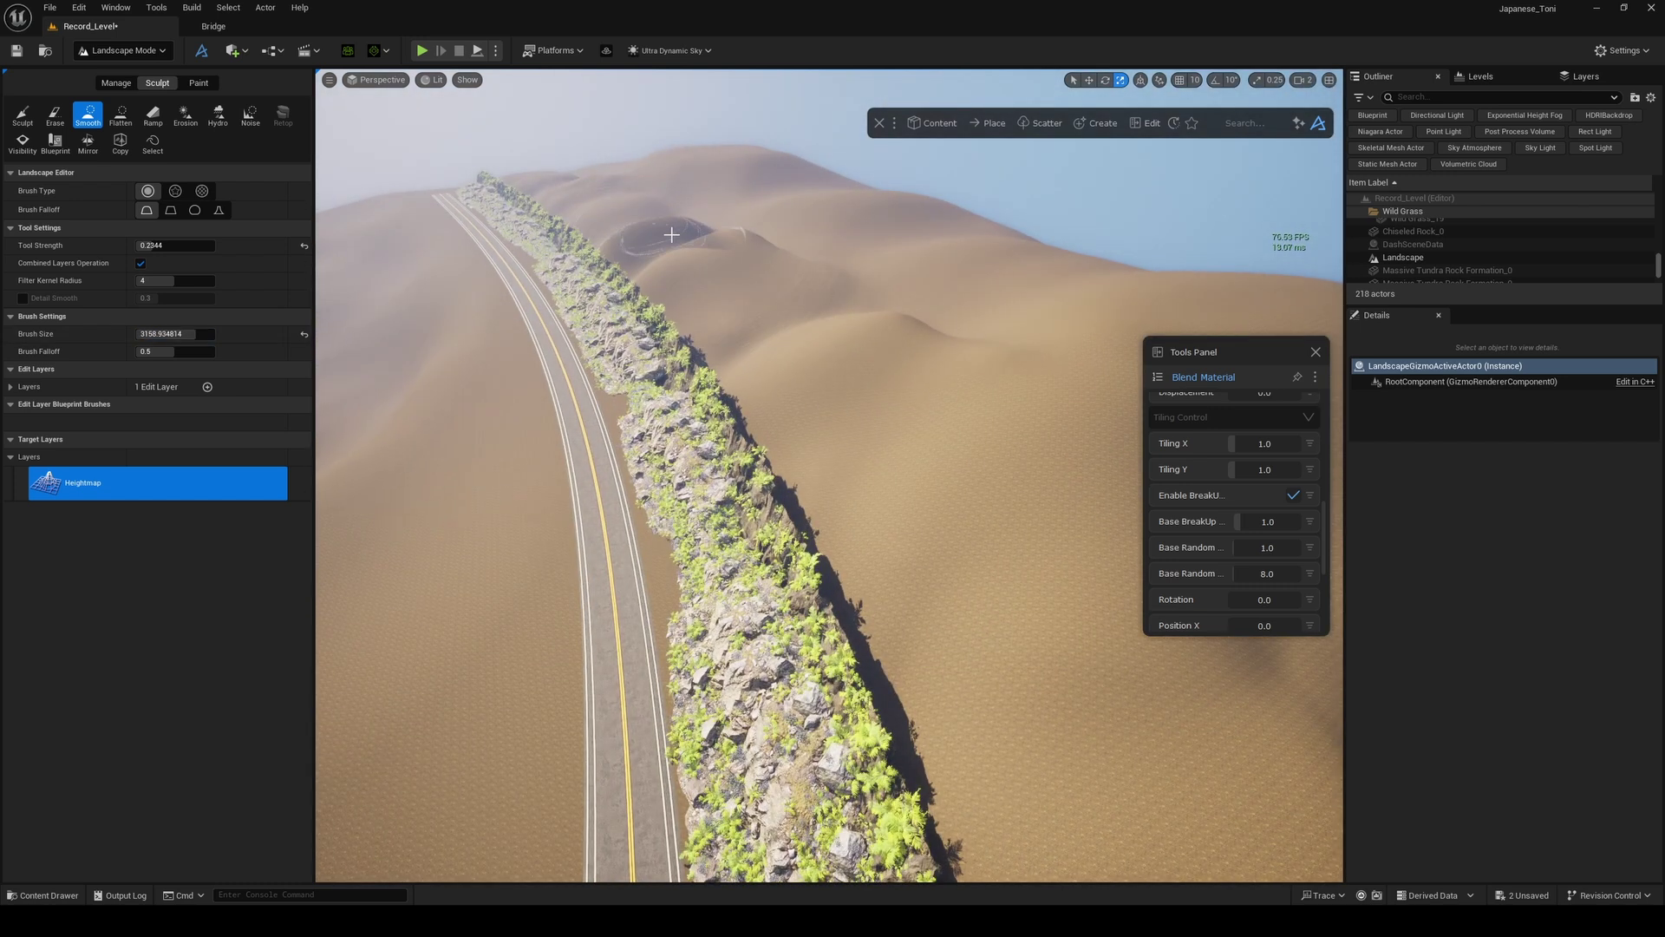
{"action": "right_click_drag", "start_coordinate": [895, 412], "coordinate": [907, 414]}
- Pick several trees from the Mw Conifer Forest folder in the Project Library and scatter them over the landscape surface
{"action": "mouse_move", "coordinate": [846, 564]}
{"action": "right_mouse_down"}
{"action": "mouse_move", "coordinate": [873, 583]}
{"action": "mouse_move", "coordinate": [617, 598]}
{"action": "right_mouse_up"}
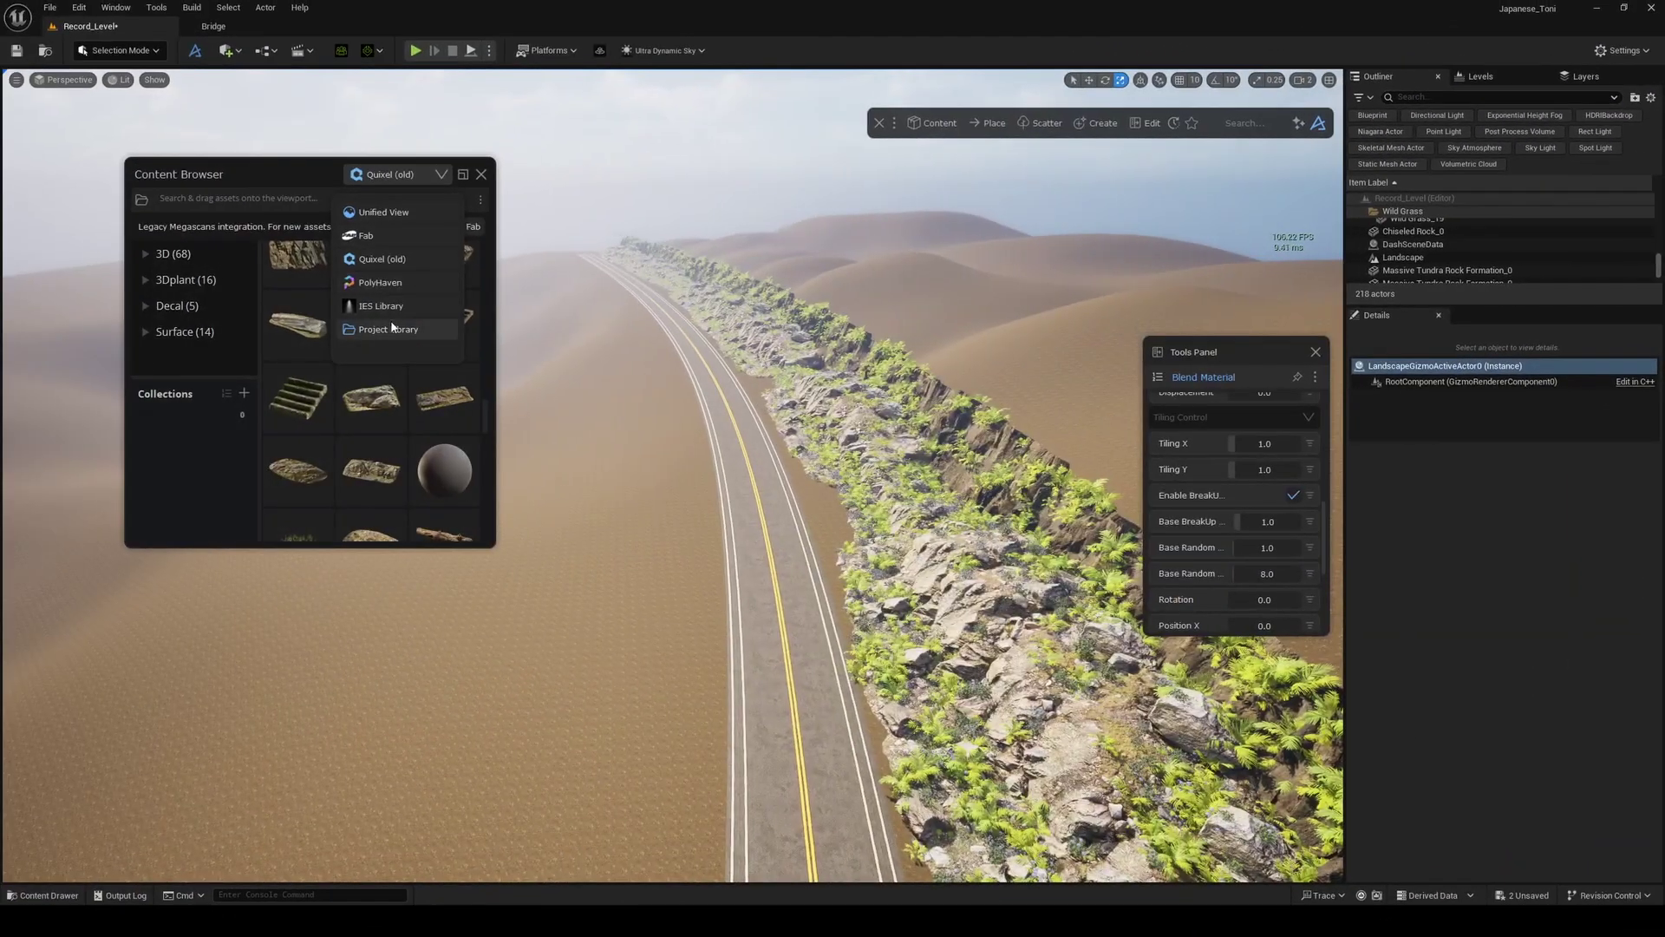
{"action": "left_click", "coordinate": [392, 327]}
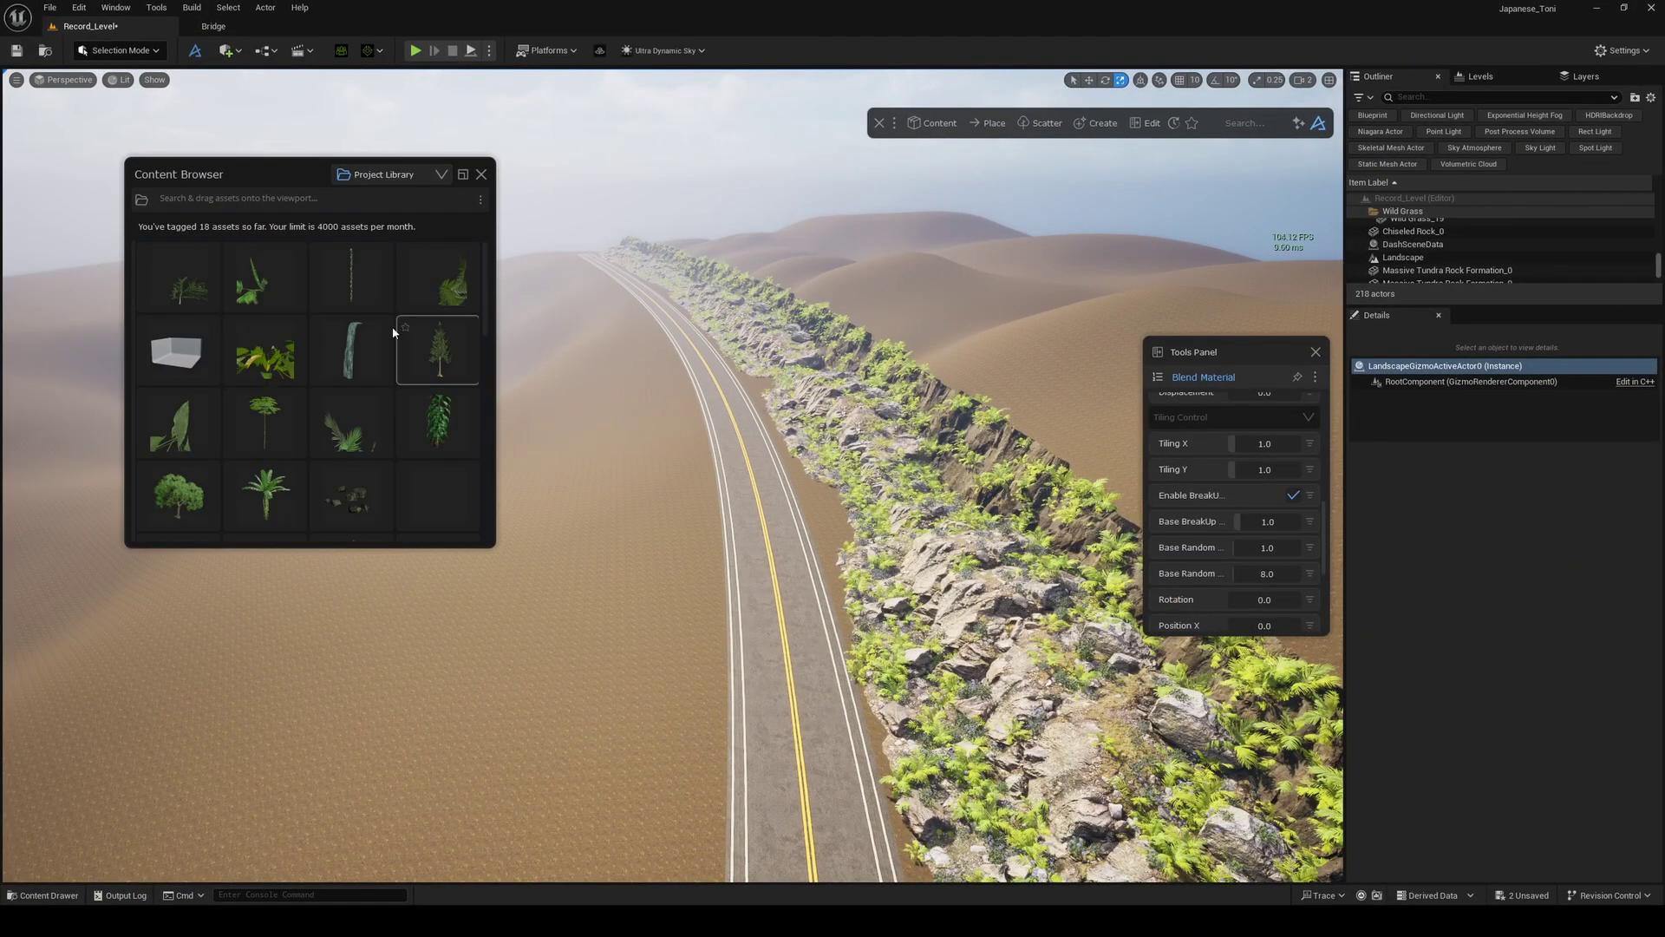
{"action": "left_click", "coordinate": [141, 201]}
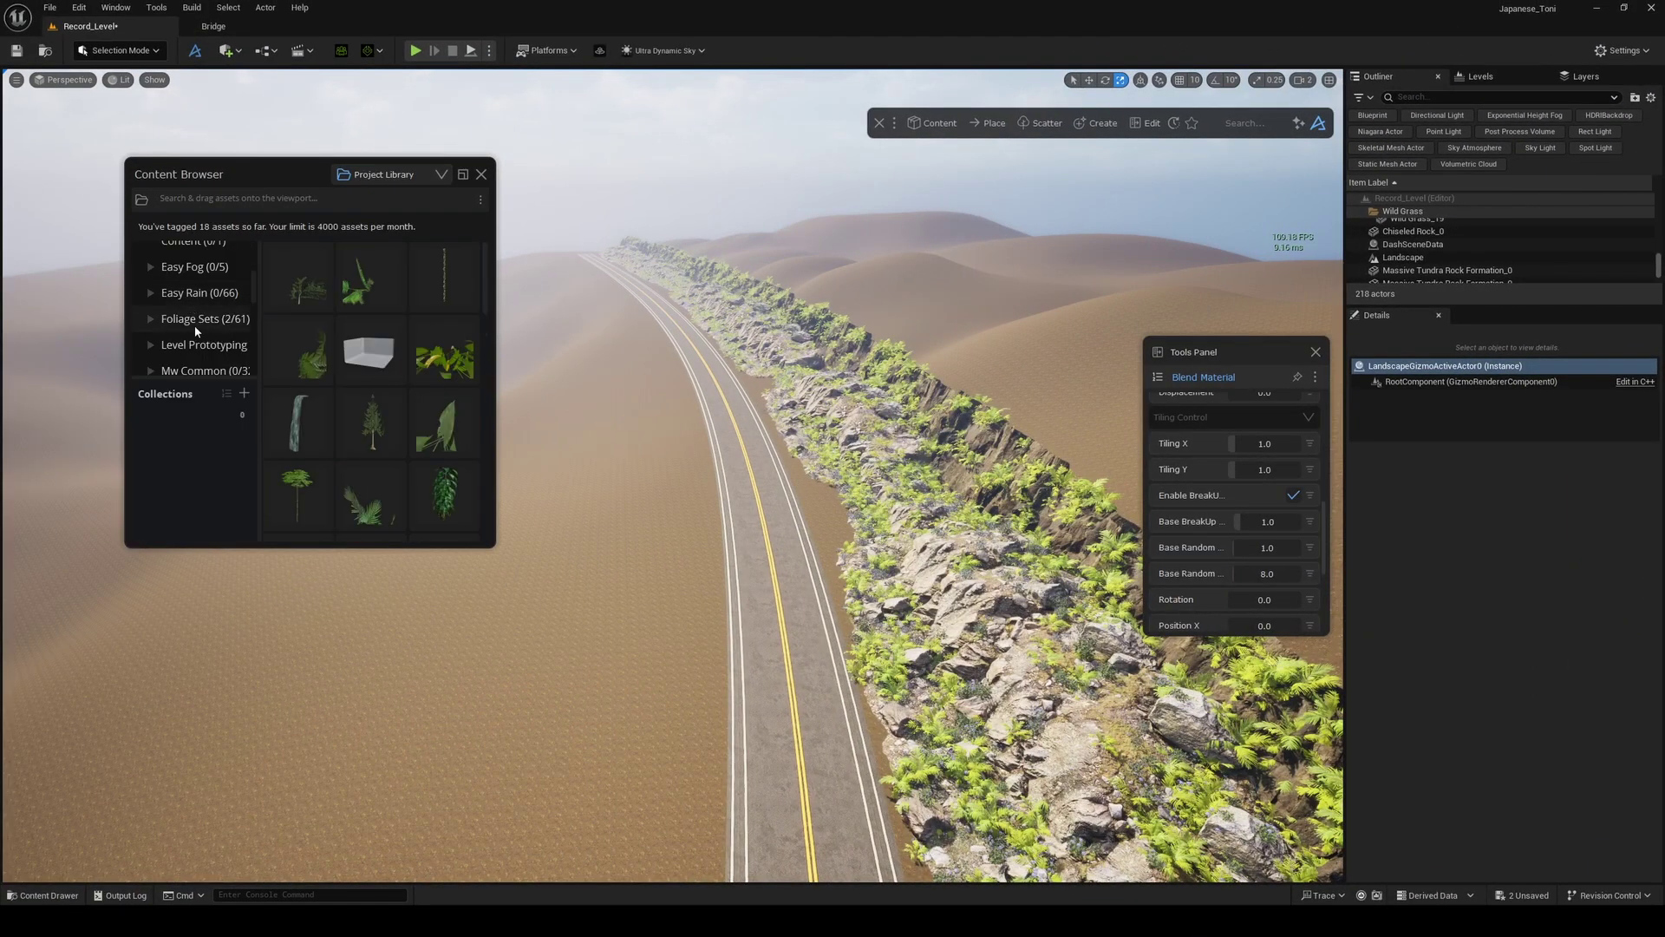
{"action": "left_click", "coordinate": [210, 283]}
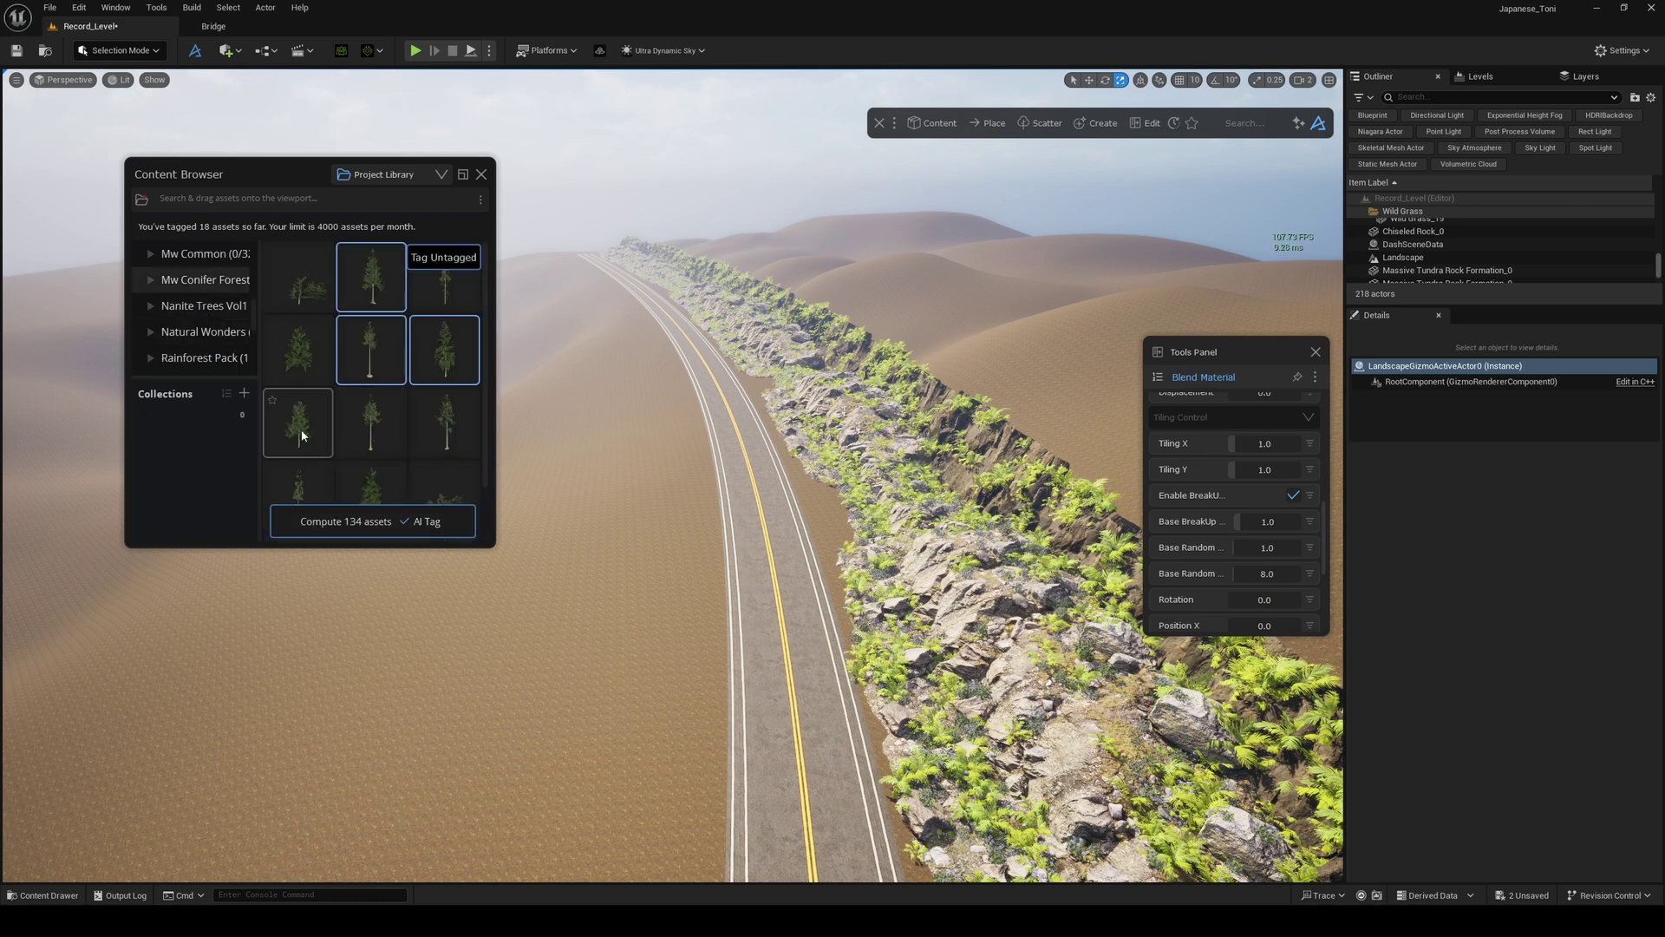
{"action": "scroll", "coordinate": [412, 438], "scroll_direction": "down", "scroll_amount": 1}
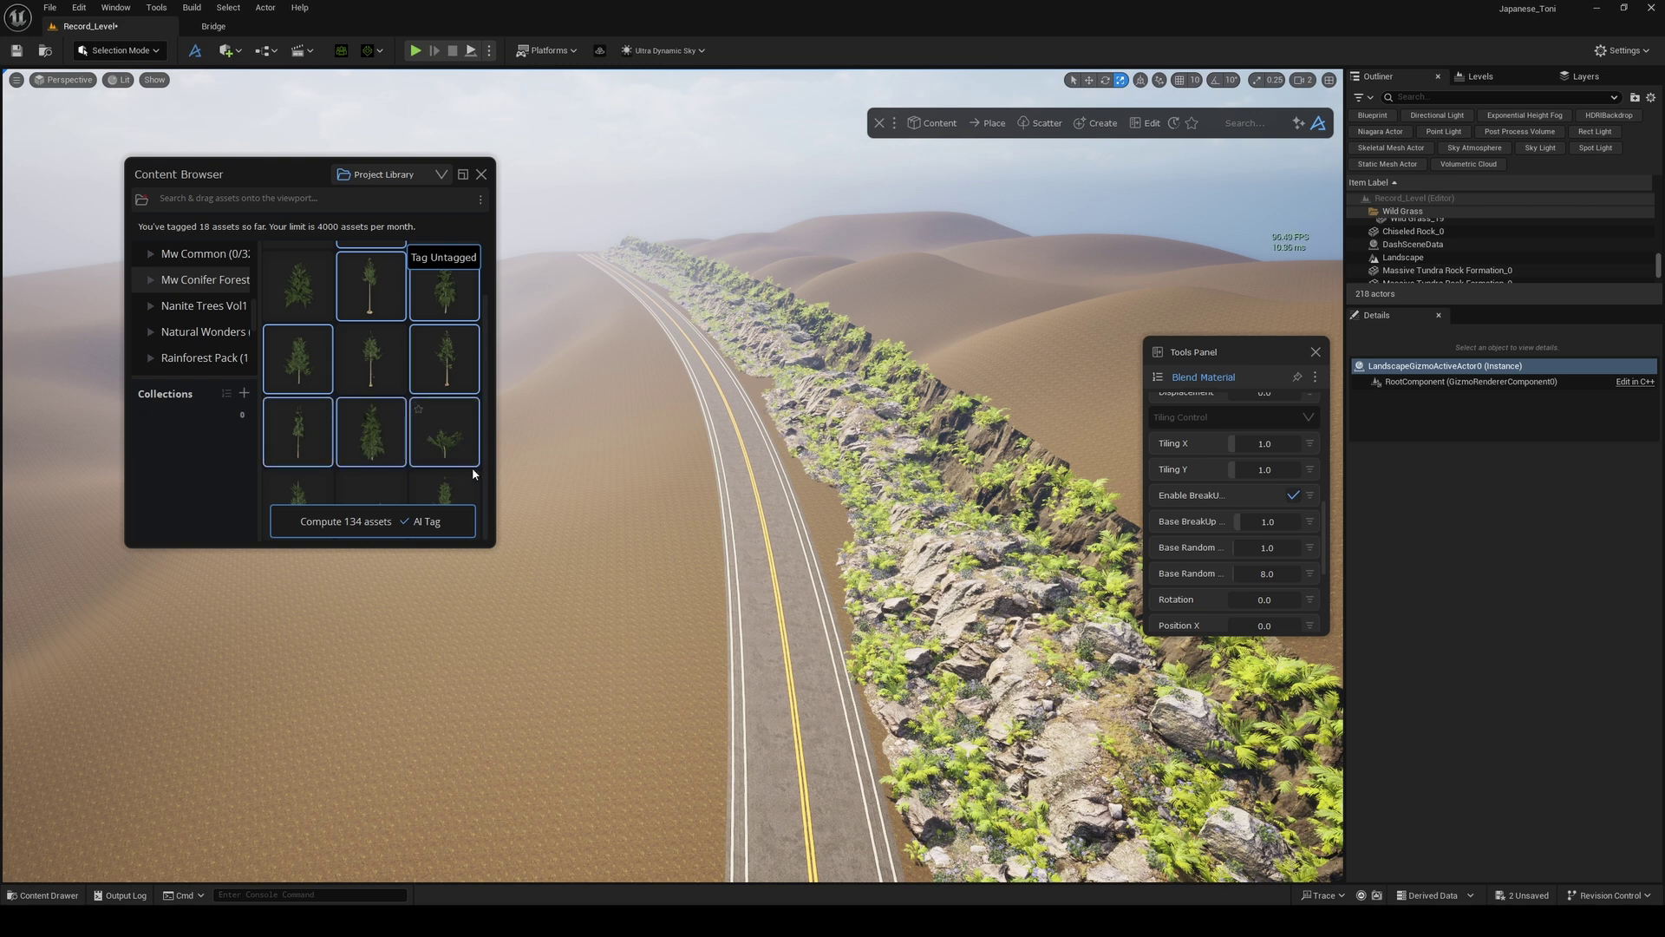
{"action": "left_click_drag", "start_coordinate": [449, 432], "coordinate": [562, 504]}
{"action": "left_click", "coordinate": [551, 542]}
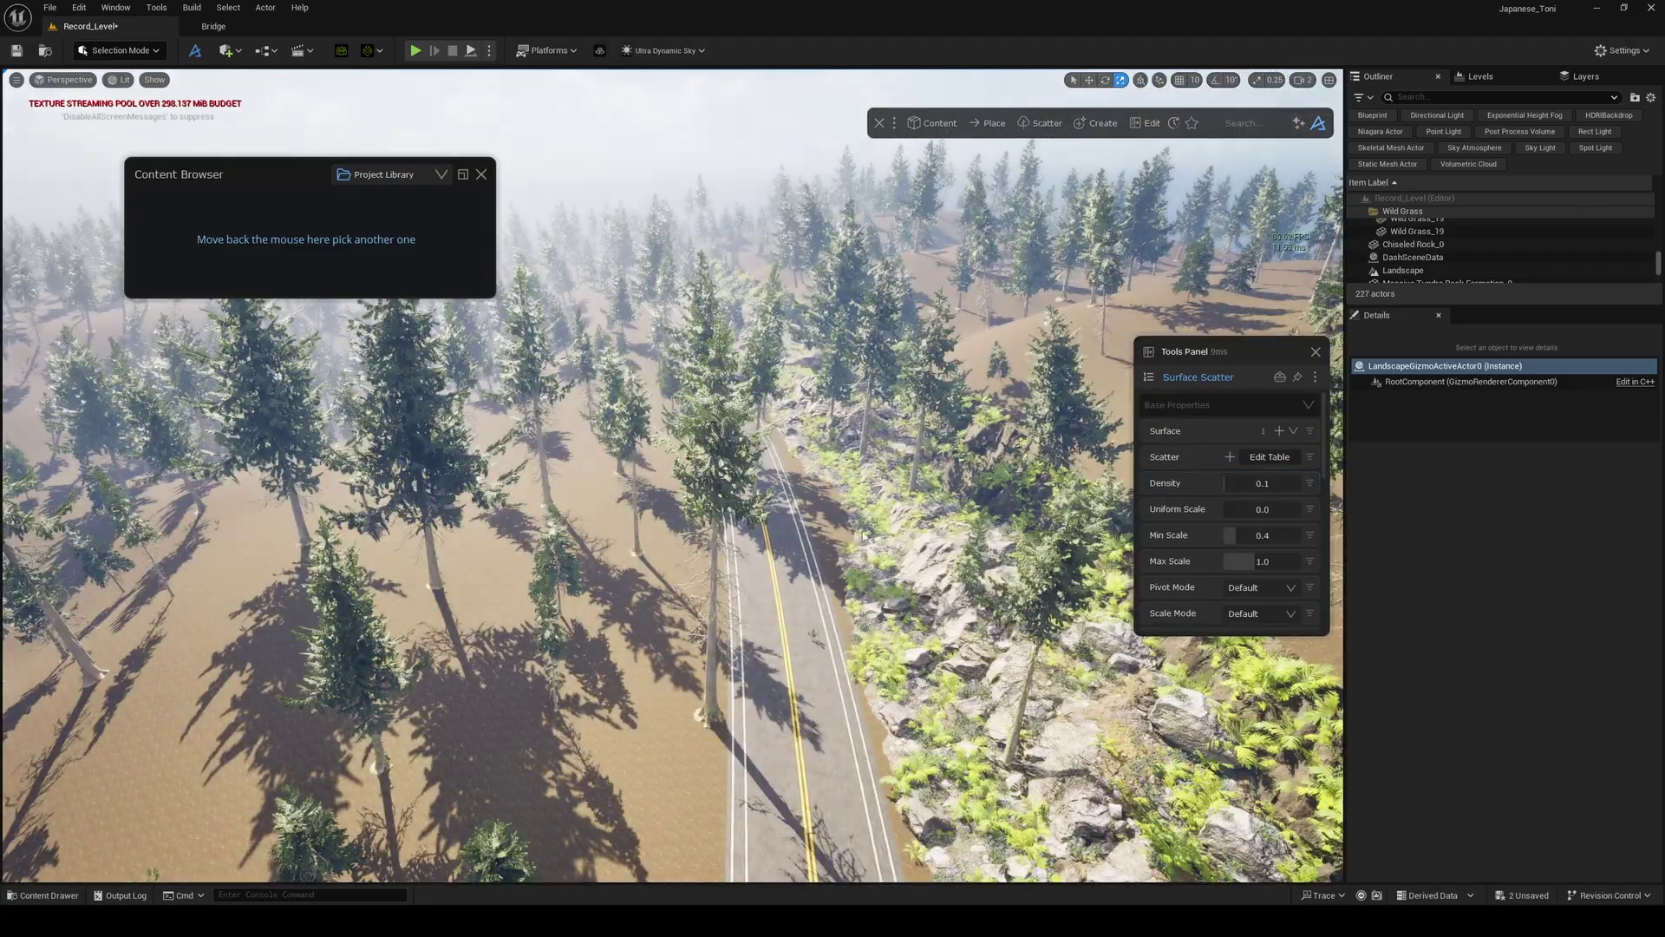
- Set the conifer tree scatter's minimum scale to 1 and maximum scale to 1.5
{"action": "right_click_drag", "start_coordinate": [867, 494], "coordinate": [862, 531]}
{"action": "key", "text": "w"}
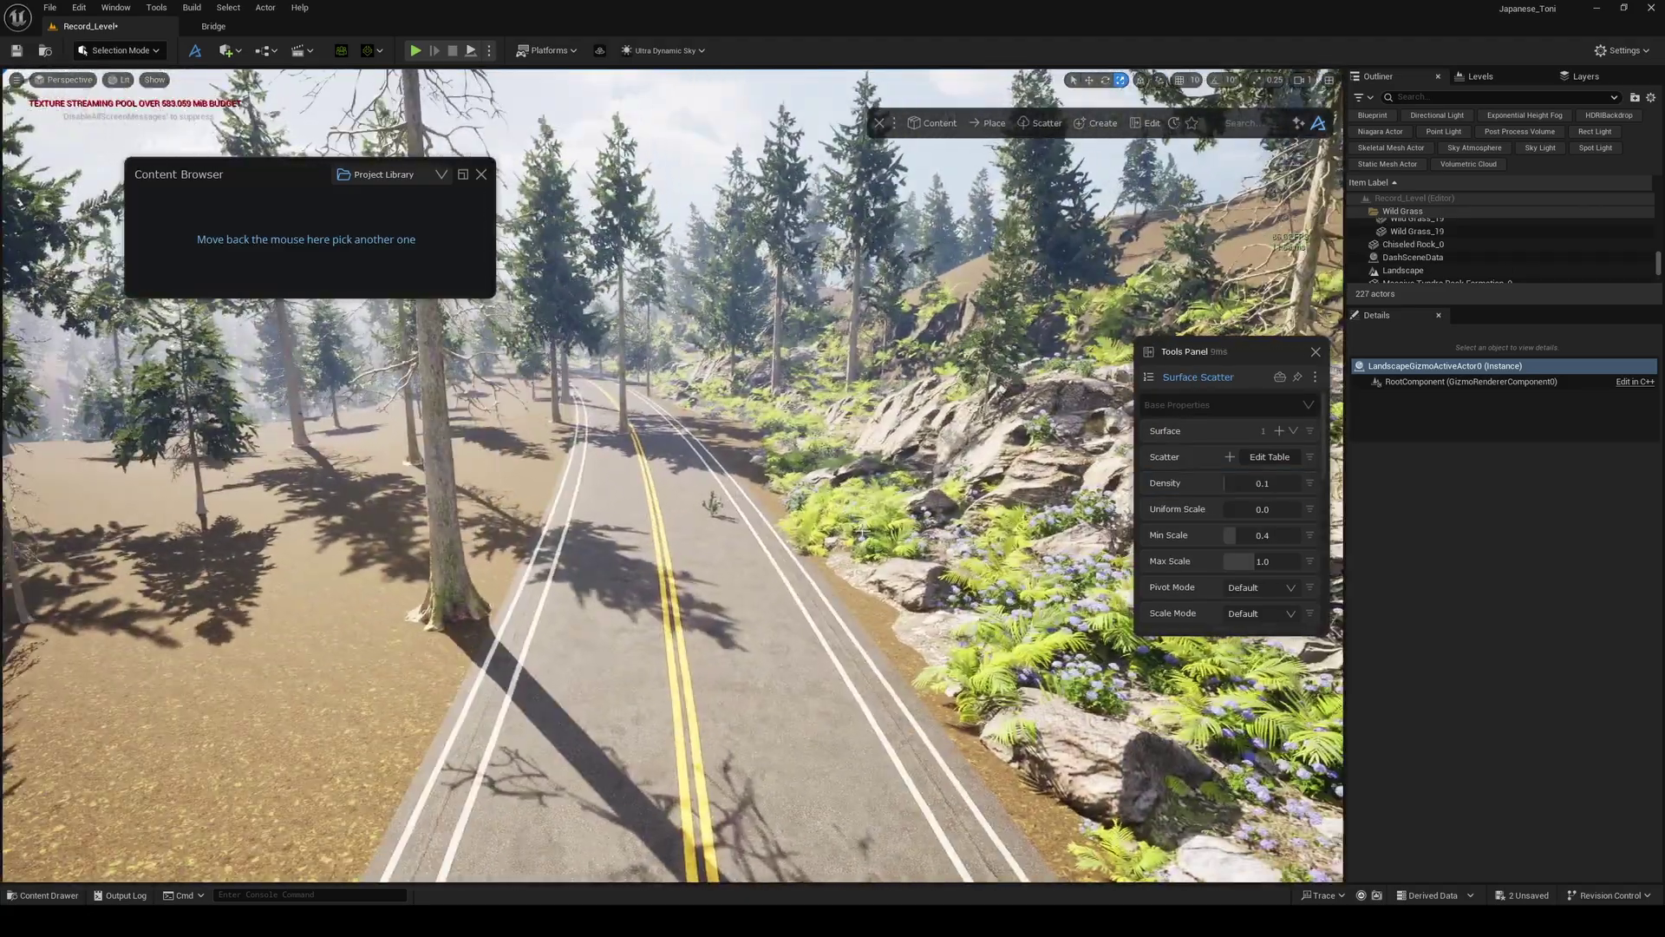
{"action": "type", "text": "1"}
{"action": "key", "text": "Return"}
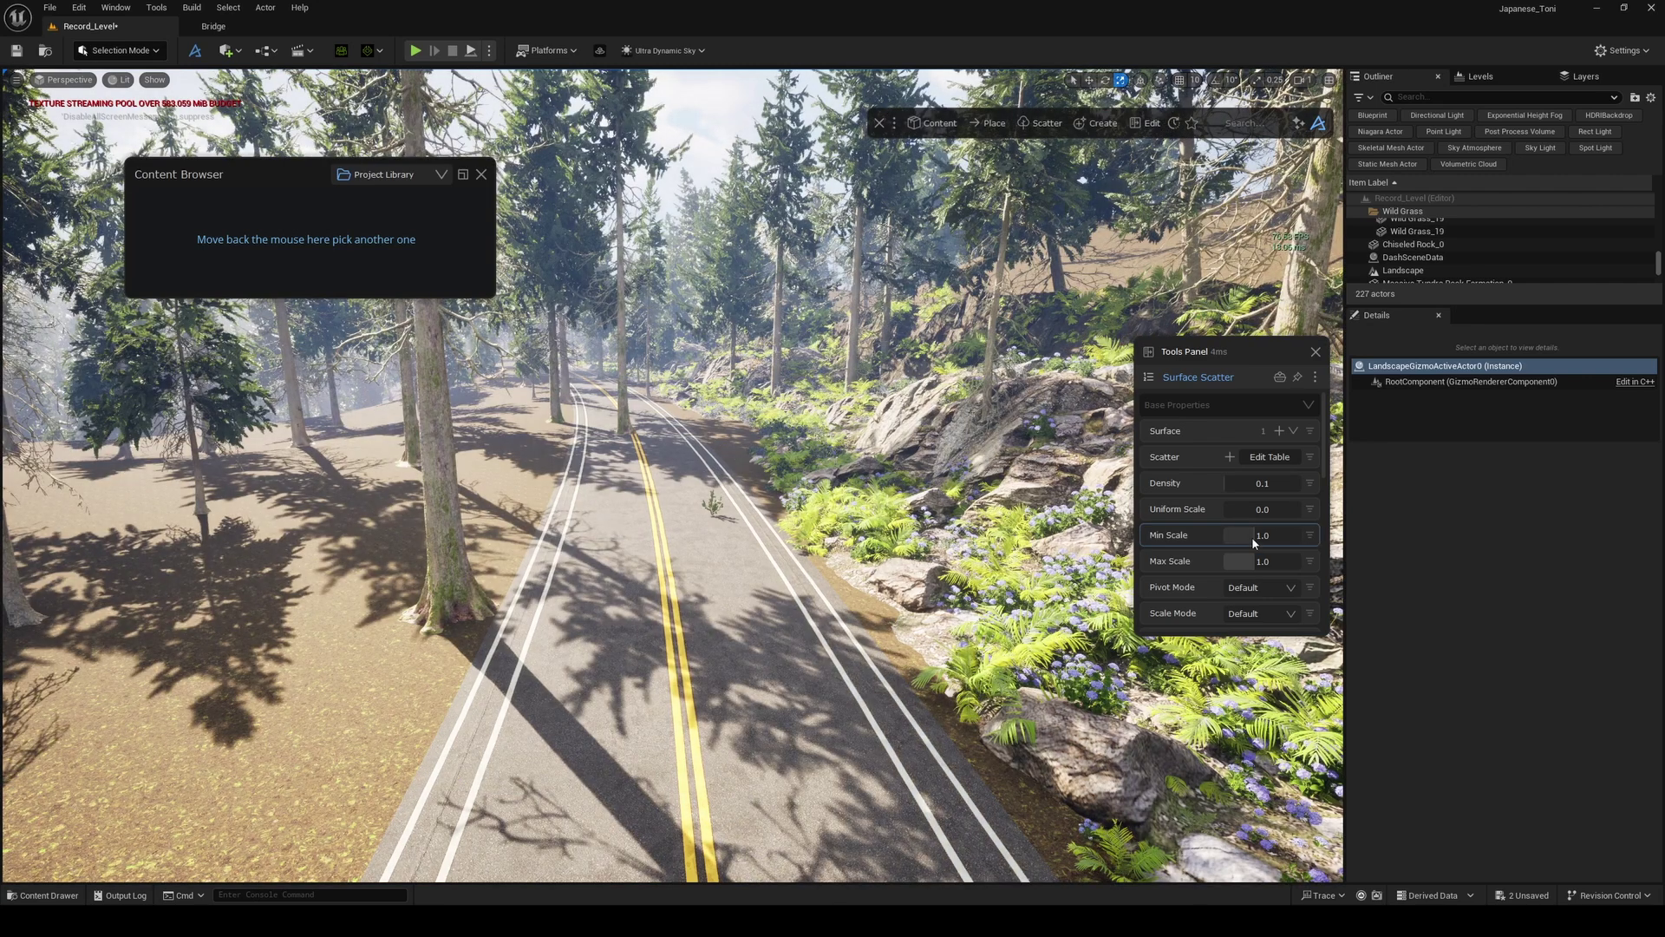
{"action": "type", "text": "1.5"}
{"action": "key", "text": "Return"}
- Expand the conifer scatter's Proximity Mask, set its distance to 687.5 and width to 8000, and select the road as mask object
{"action": "key", "text": "w"}
{"action": "right_click_drag", "start_coordinate": [780, 512], "coordinate": [748, 508]}
{"action": "right_click_drag", "start_coordinate": [867, 521], "coordinate": [828, 559]}
{"action": "key", "text": "e"}
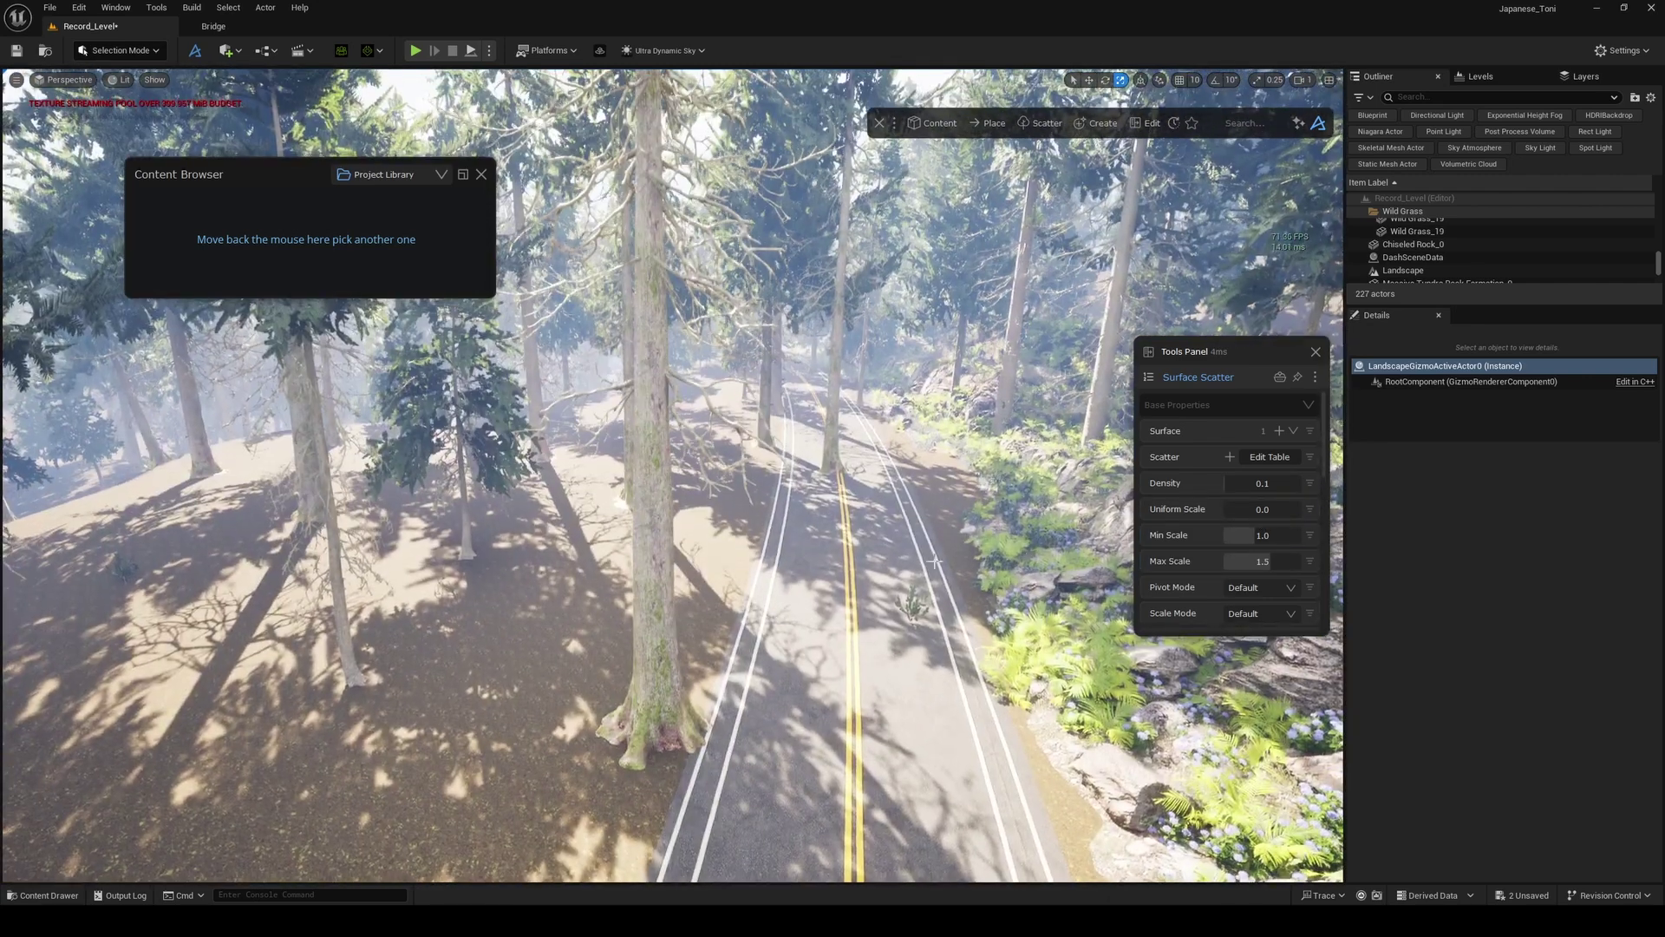
{"action": "scroll", "coordinate": [1183, 511], "scroll_direction": "down", "scroll_amount": 3}
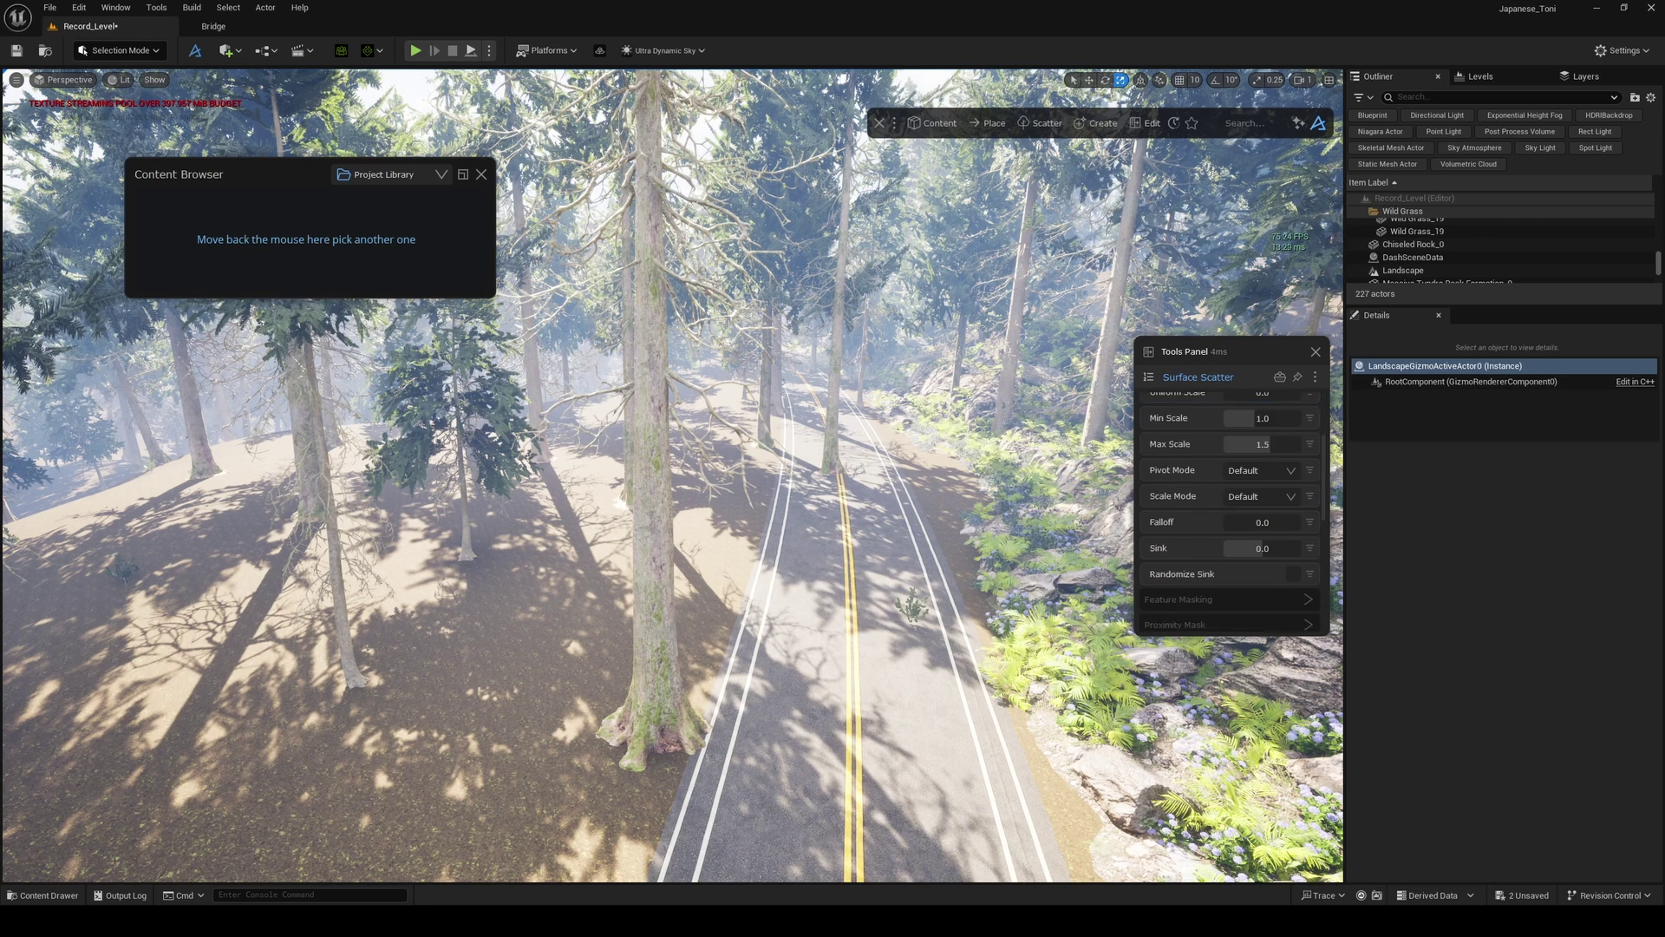
{"action": "scroll", "coordinate": [1238, 507], "scroll_direction": "down", "scroll_amount": 3}
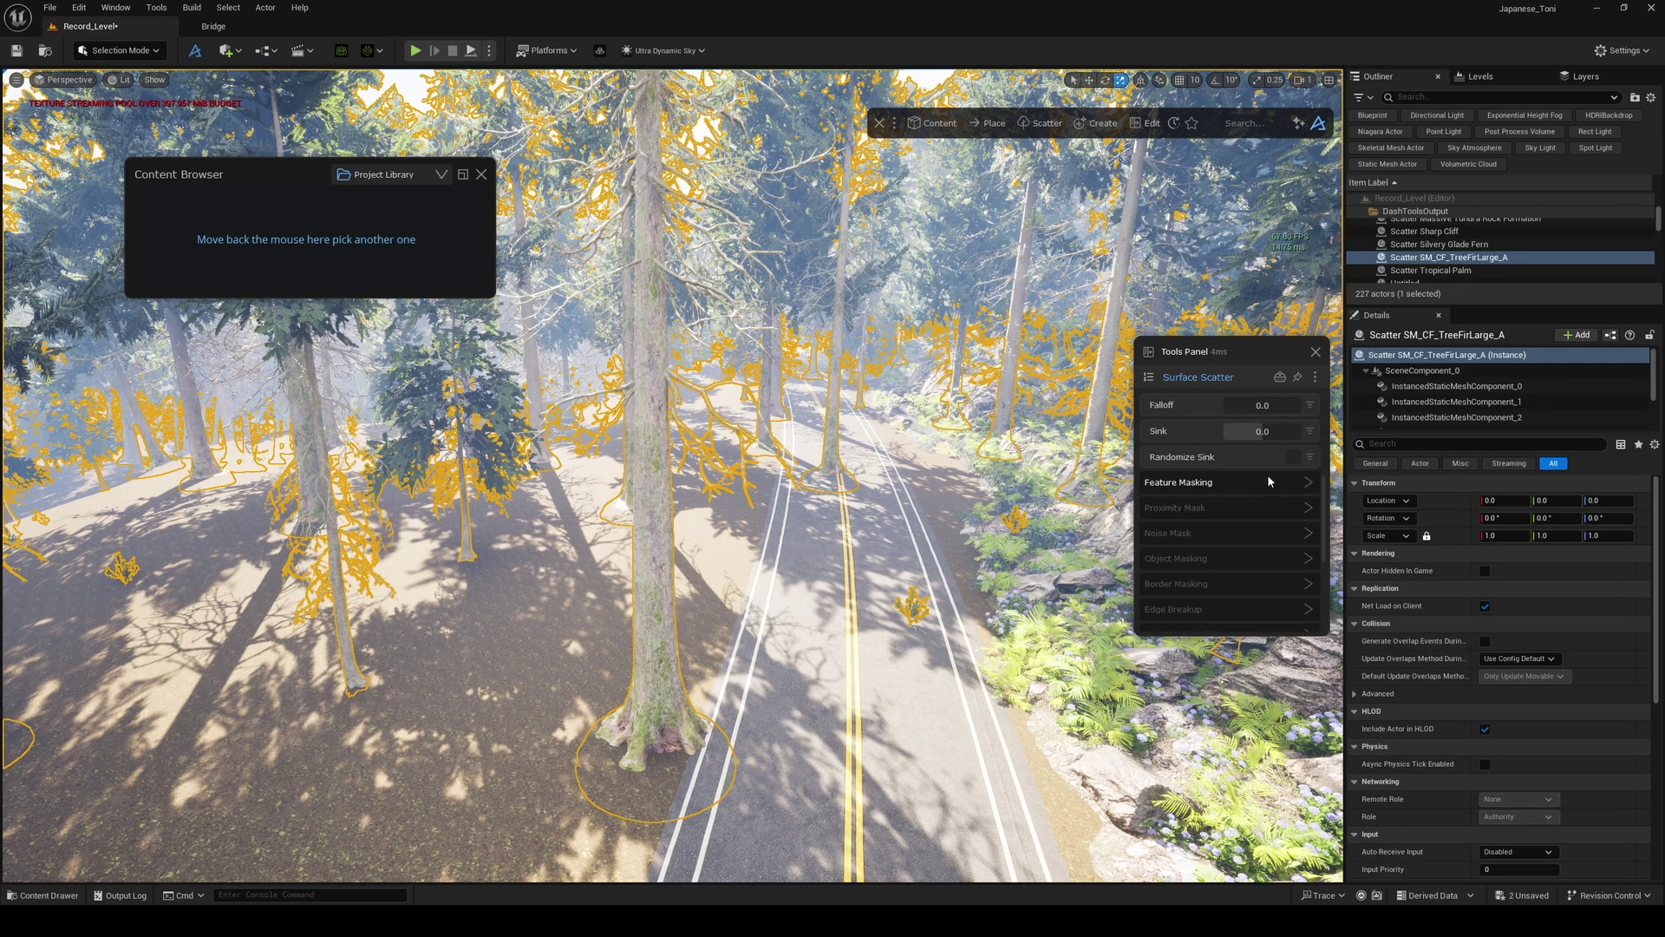
{"action": "left_click", "coordinate": [1264, 508]}
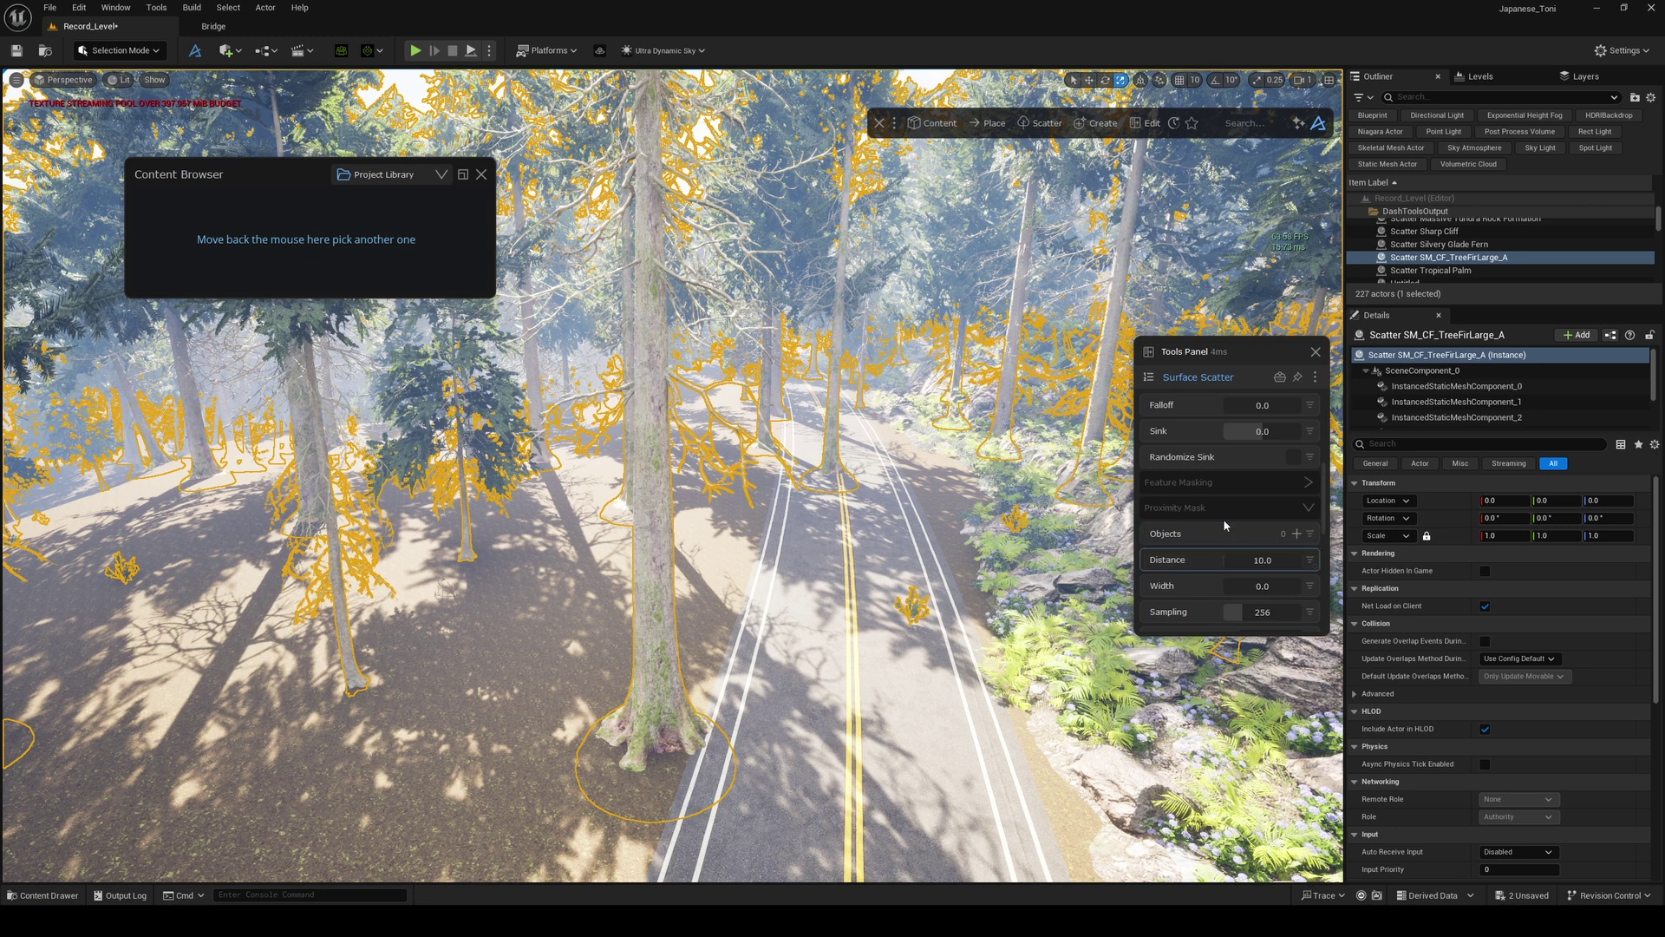
{"action": "left_click", "coordinate": [961, 678]}
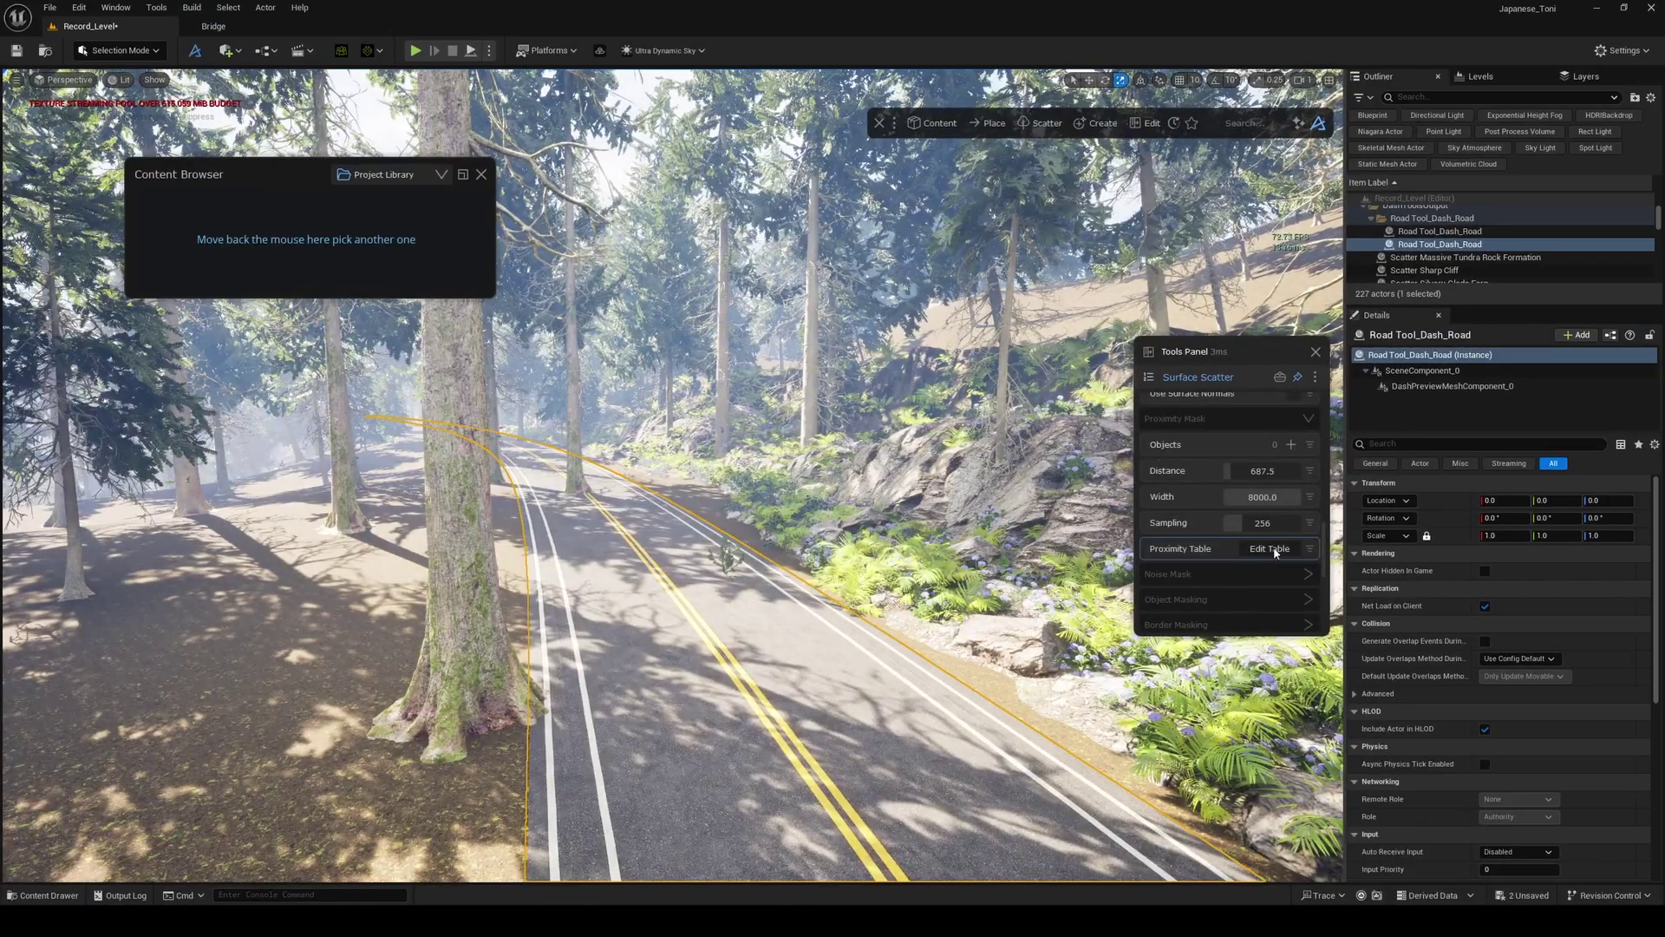
- In the Proximity Table, give the road's inverted entry a distance of 400 and a width of 8000
{"action": "left_click", "coordinate": [1275, 551]}
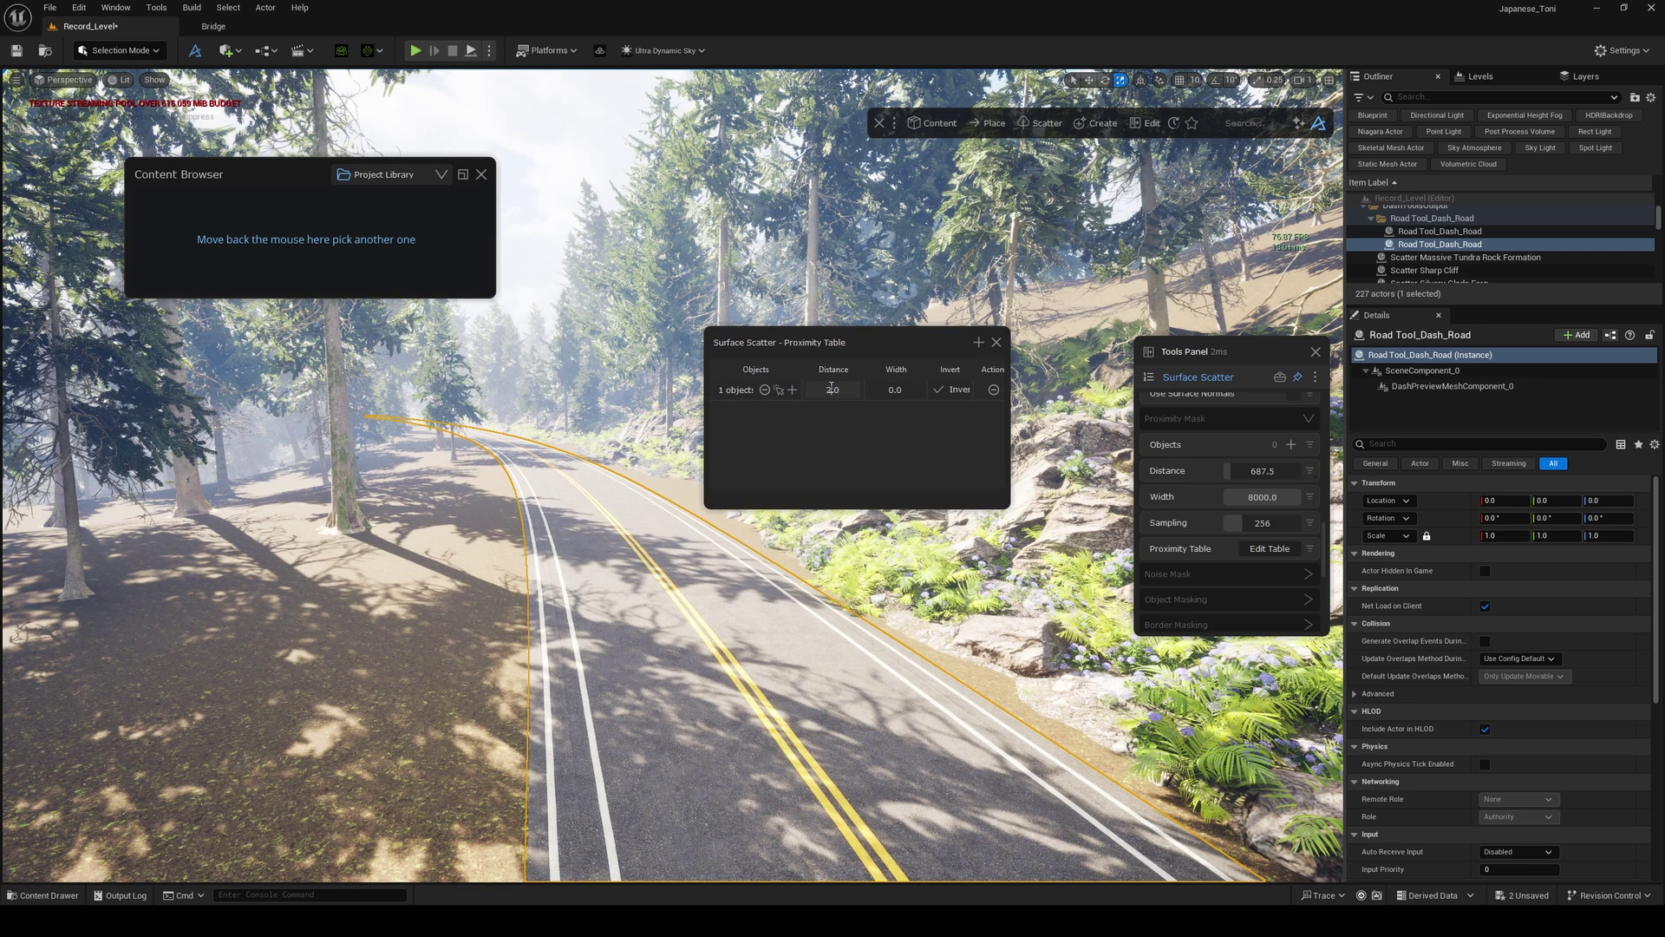
{"action": "key", "text": "Return"}
{"action": "left_click_drag", "start_coordinate": [936, 344], "coordinate": [1106, 313]}
{"action": "key", "text": "e"}
{"action": "right_click_drag", "start_coordinate": [763, 486], "coordinate": [798, 495]}
{"action": "scroll", "coordinate": [763, 520], "scroll_direction": "up", "scroll_amount": 1}
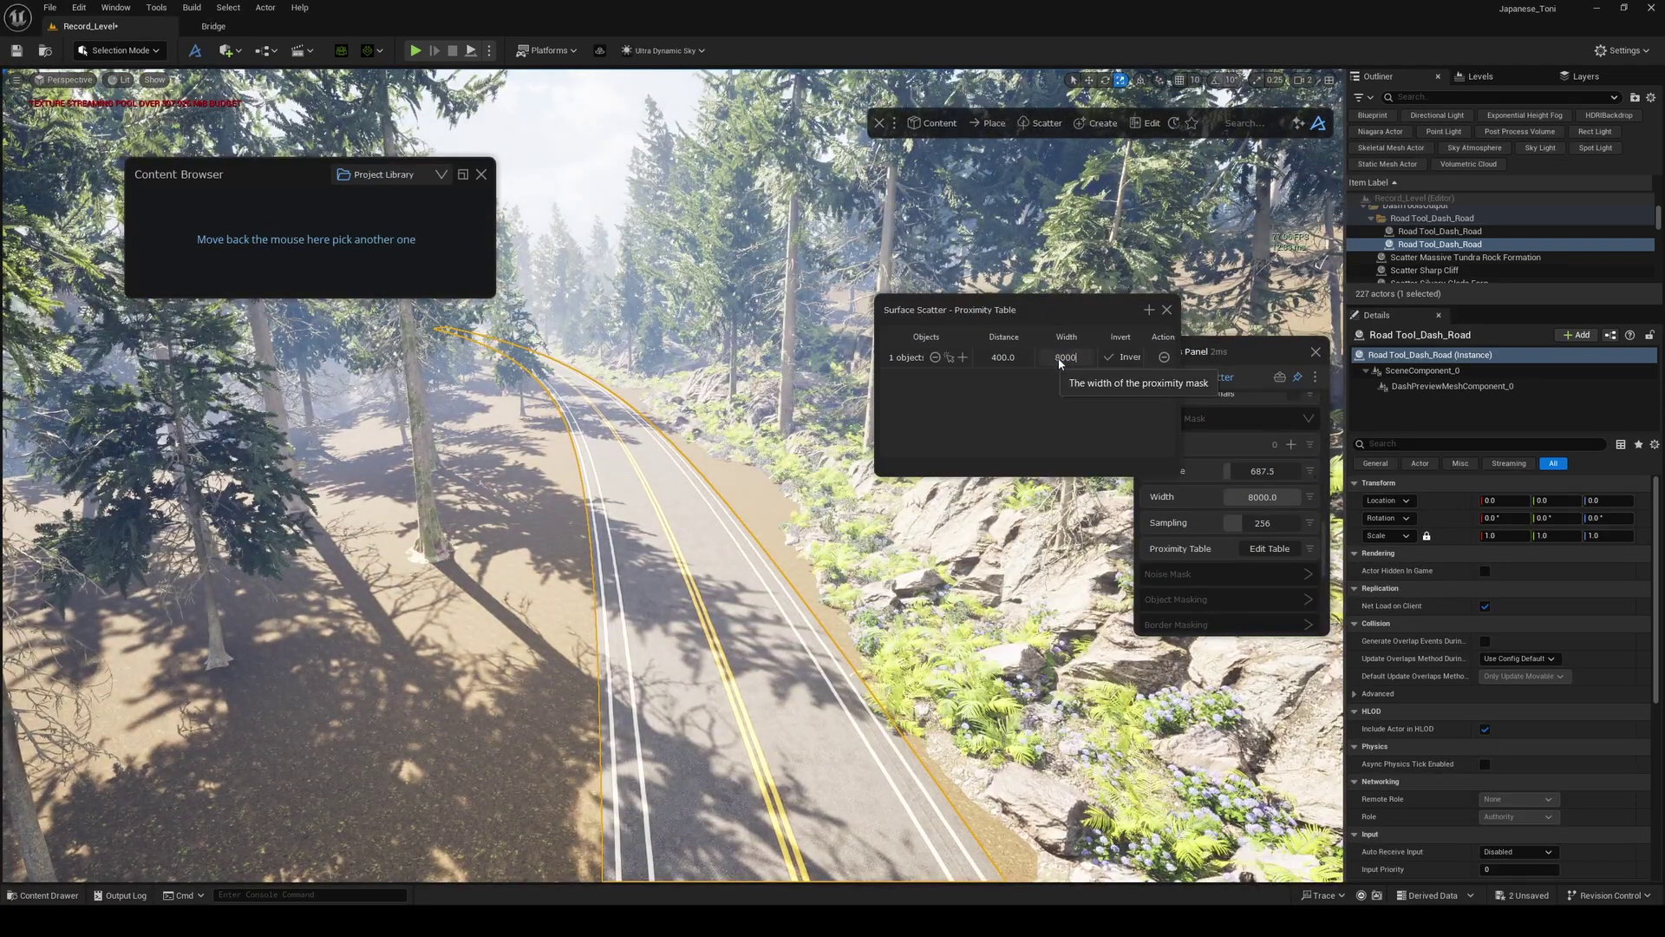
{"action": "key", "text": "Return"}
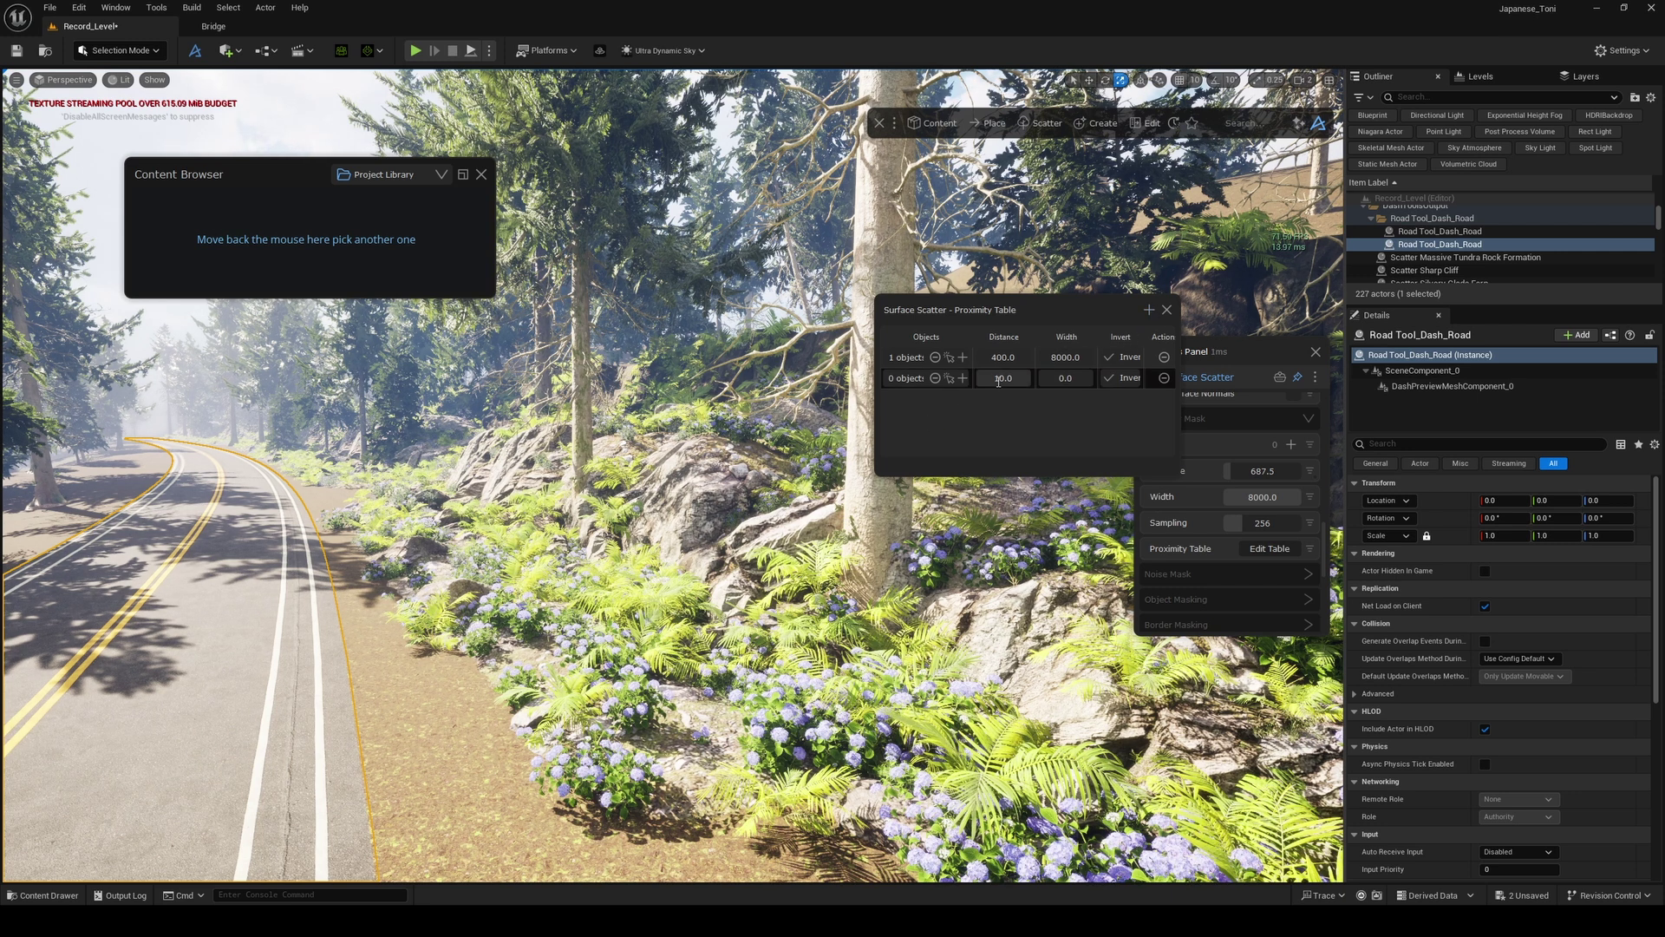
- Assign the Massive Tundra Rock Formation scatter to a second Proximity Table entry with a distance of 500
{"action": "left_click", "coordinate": [1465, 256]}
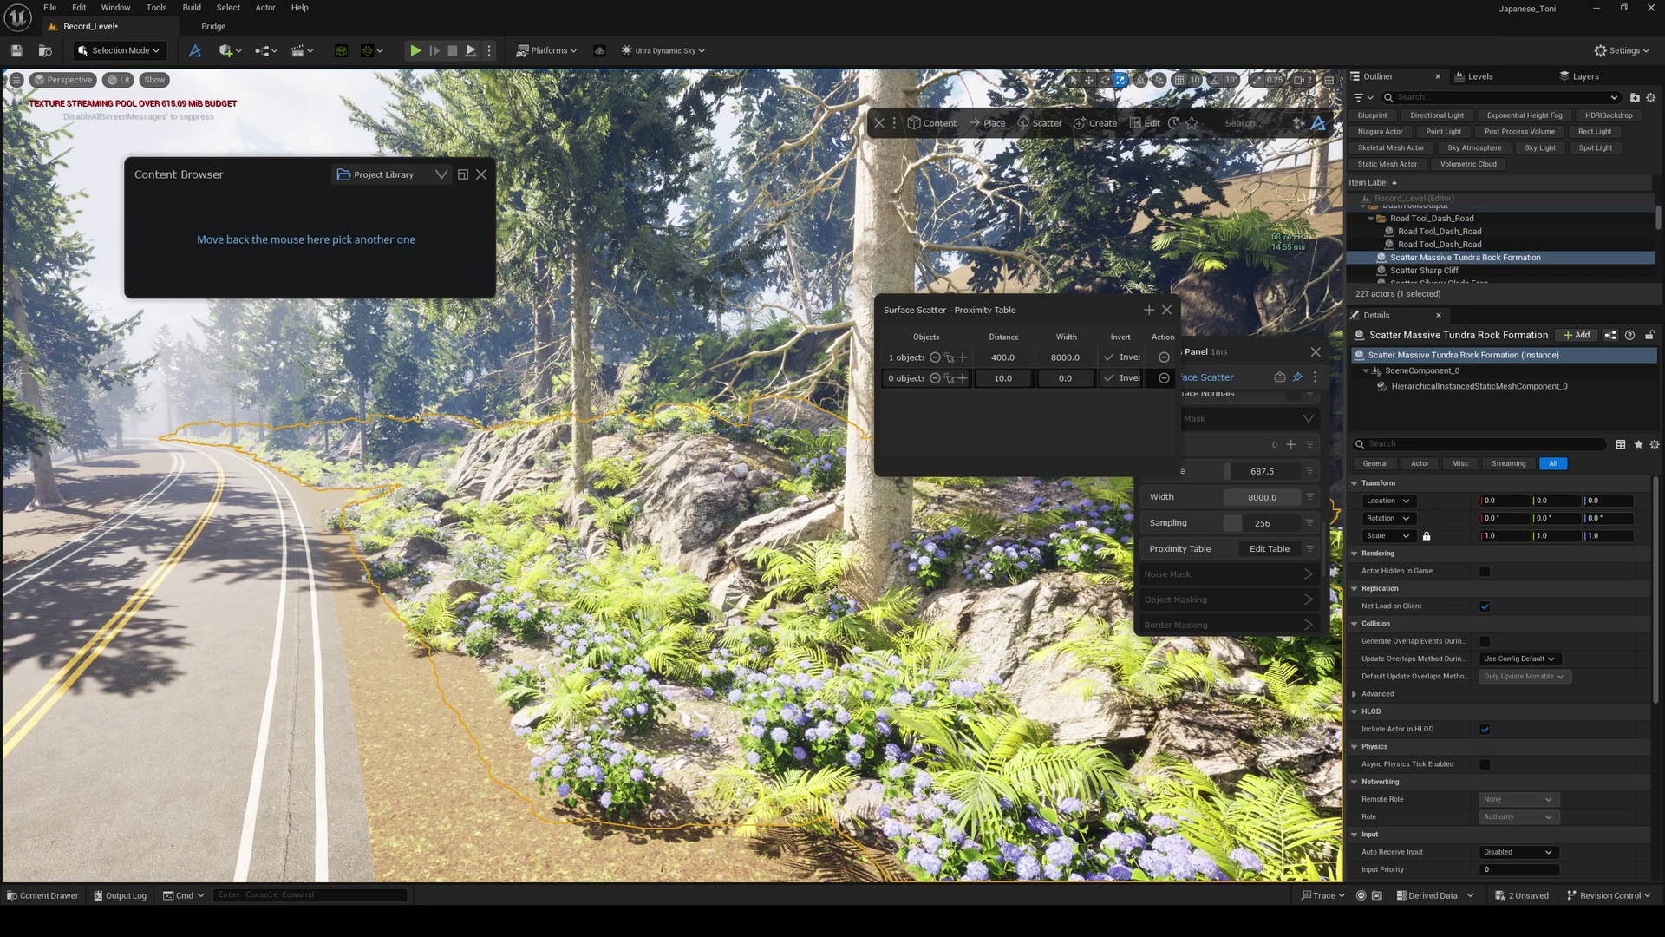
{"action": "left_click", "coordinate": [961, 378]}
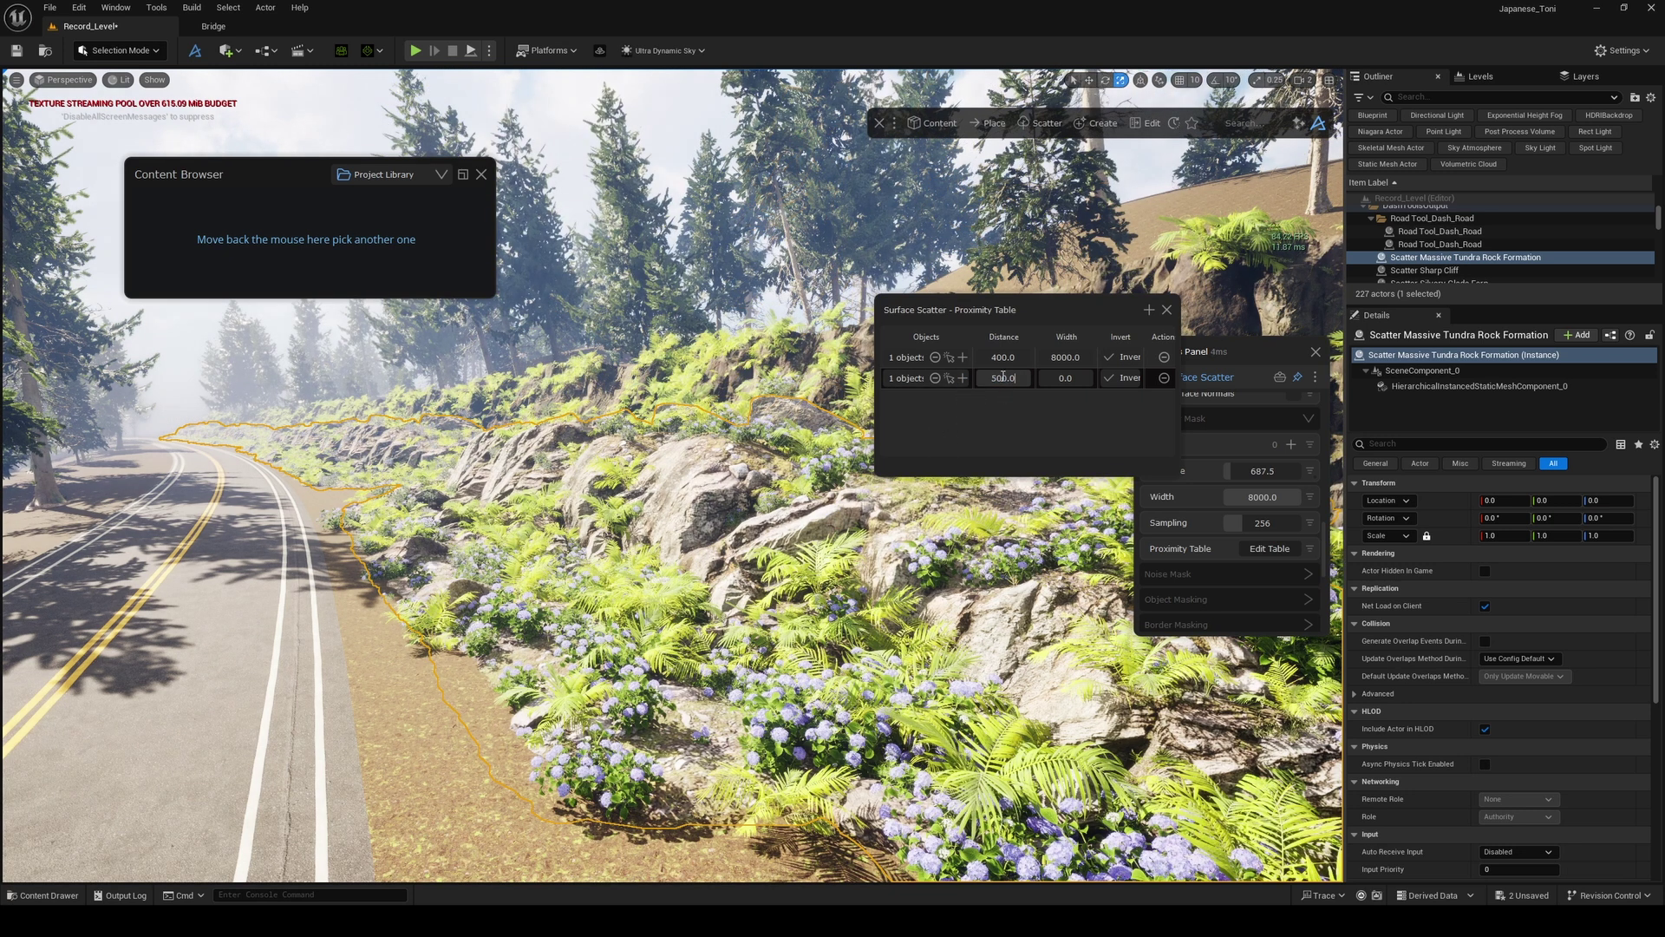
{"action": "mouse_move", "coordinate": [672, 475]}
{"action": "right_mouse_down"}
{"action": "mouse_move", "coordinate": [642, 477]}
{"action": "mouse_move", "coordinate": [663, 473]}
{"action": "right_mouse_up"}
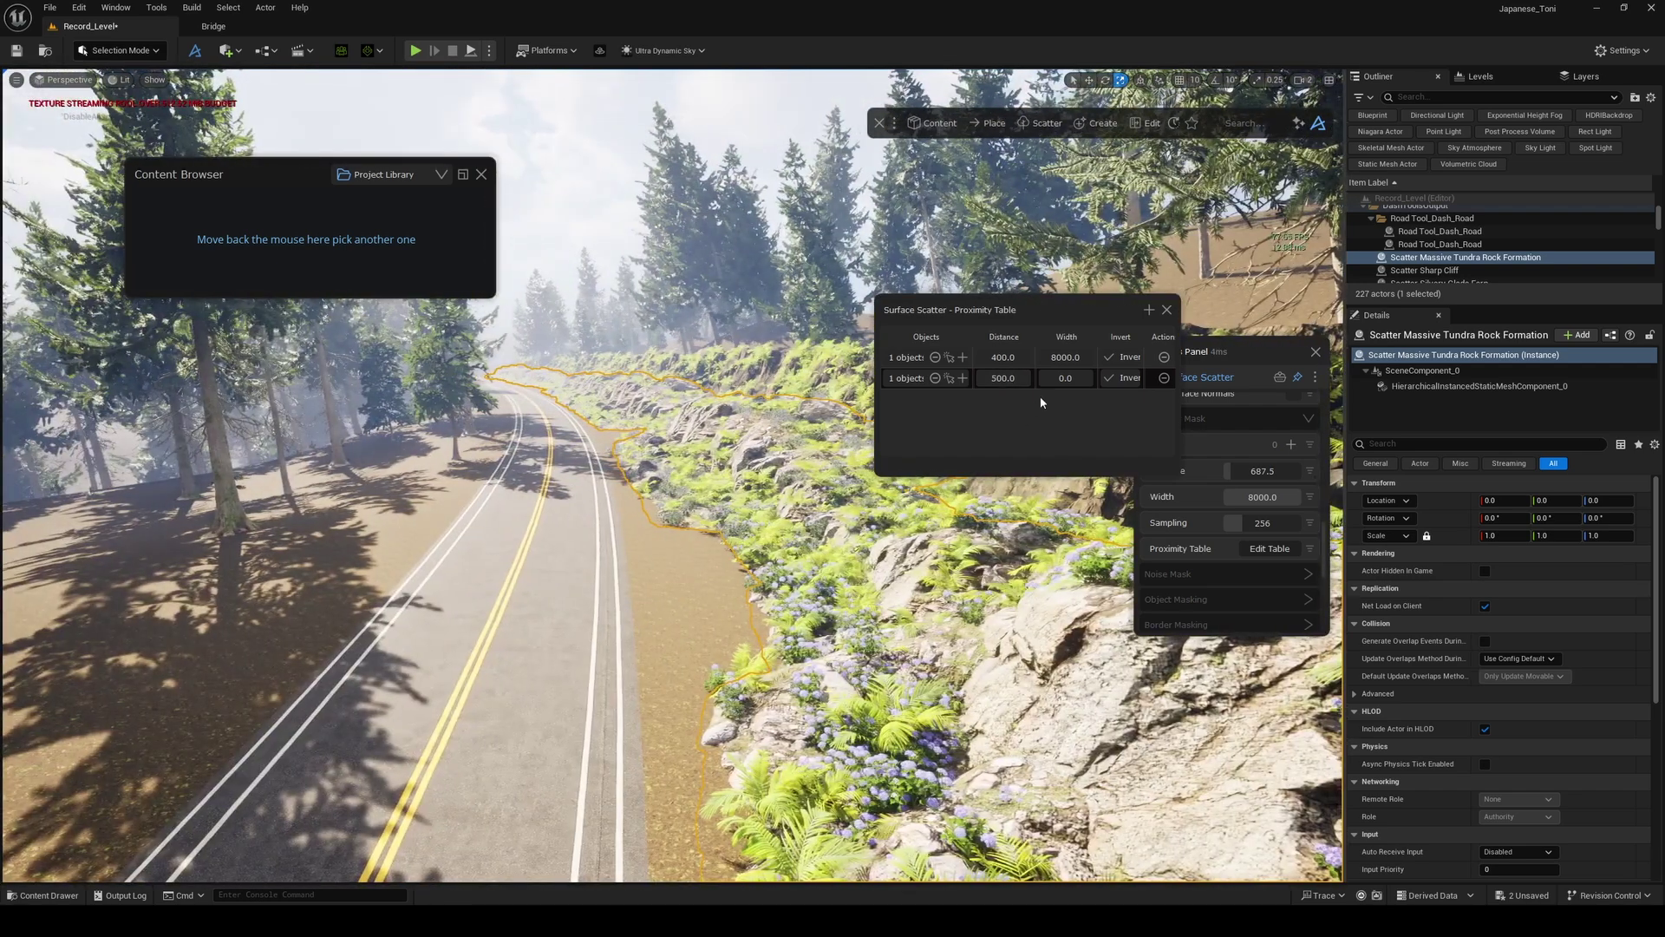
- Set the conifer scatter's density to 0.2 and the rock formation's proximity distance to 600, then close the Proximity Table
{"action": "scroll", "coordinate": [1207, 522], "scroll_direction": "up", "scroll_amount": 5}
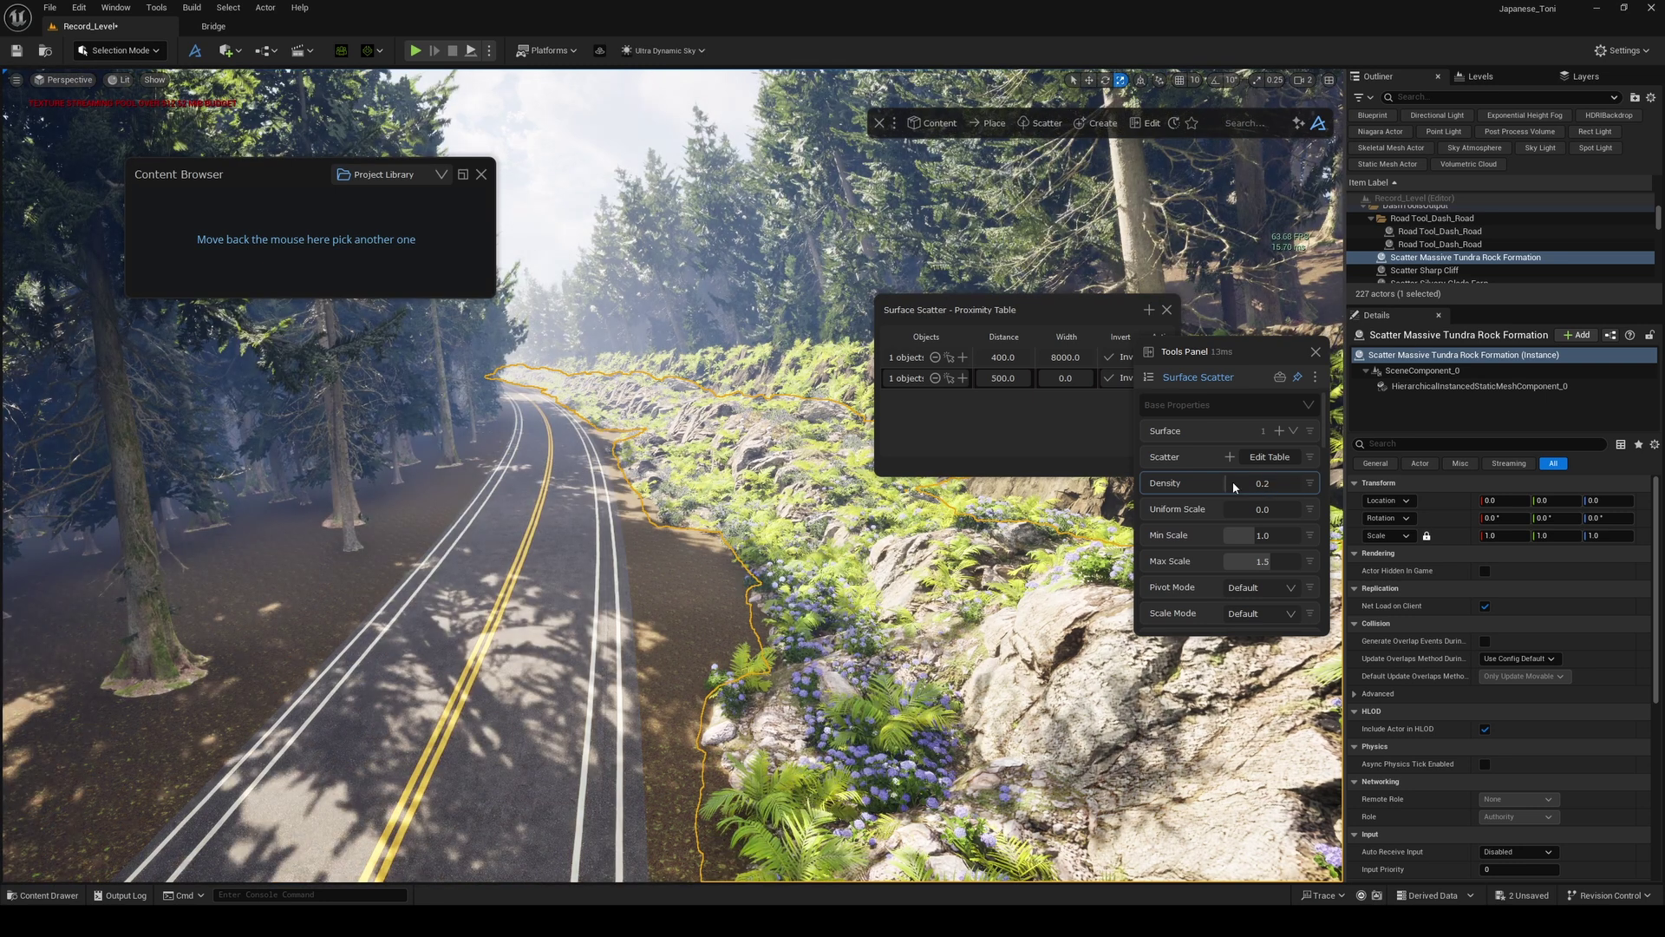
{"action": "right_click_drag", "start_coordinate": [1040, 520], "coordinate": [1110, 525]}
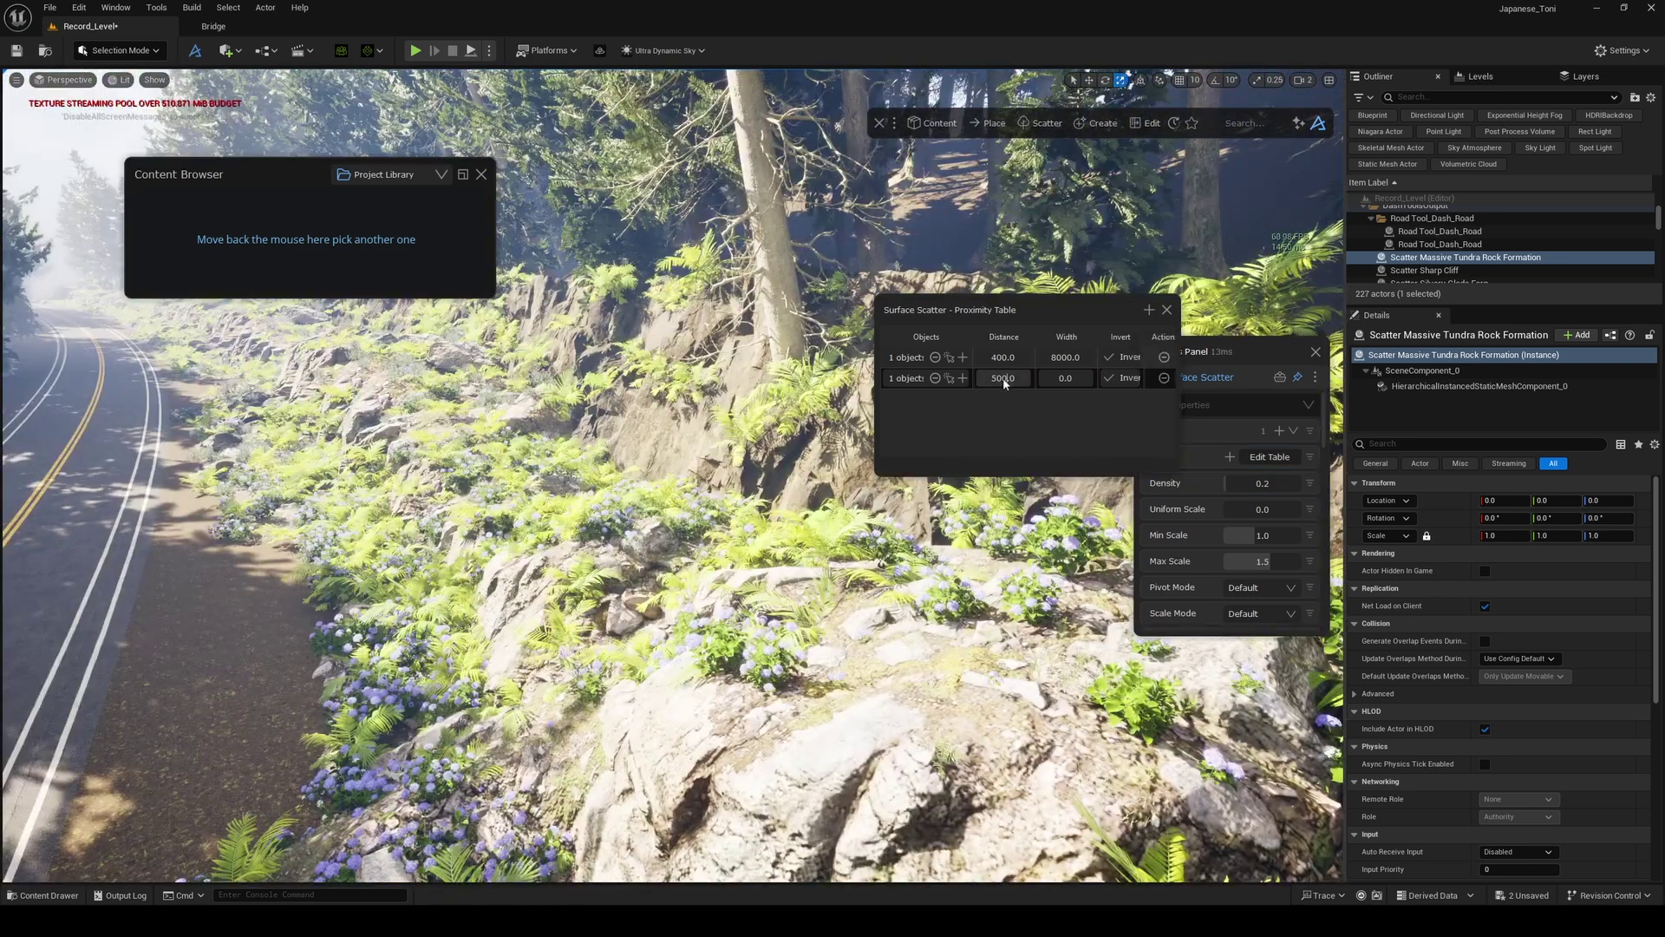
{"action": "key", "text": "Return"}
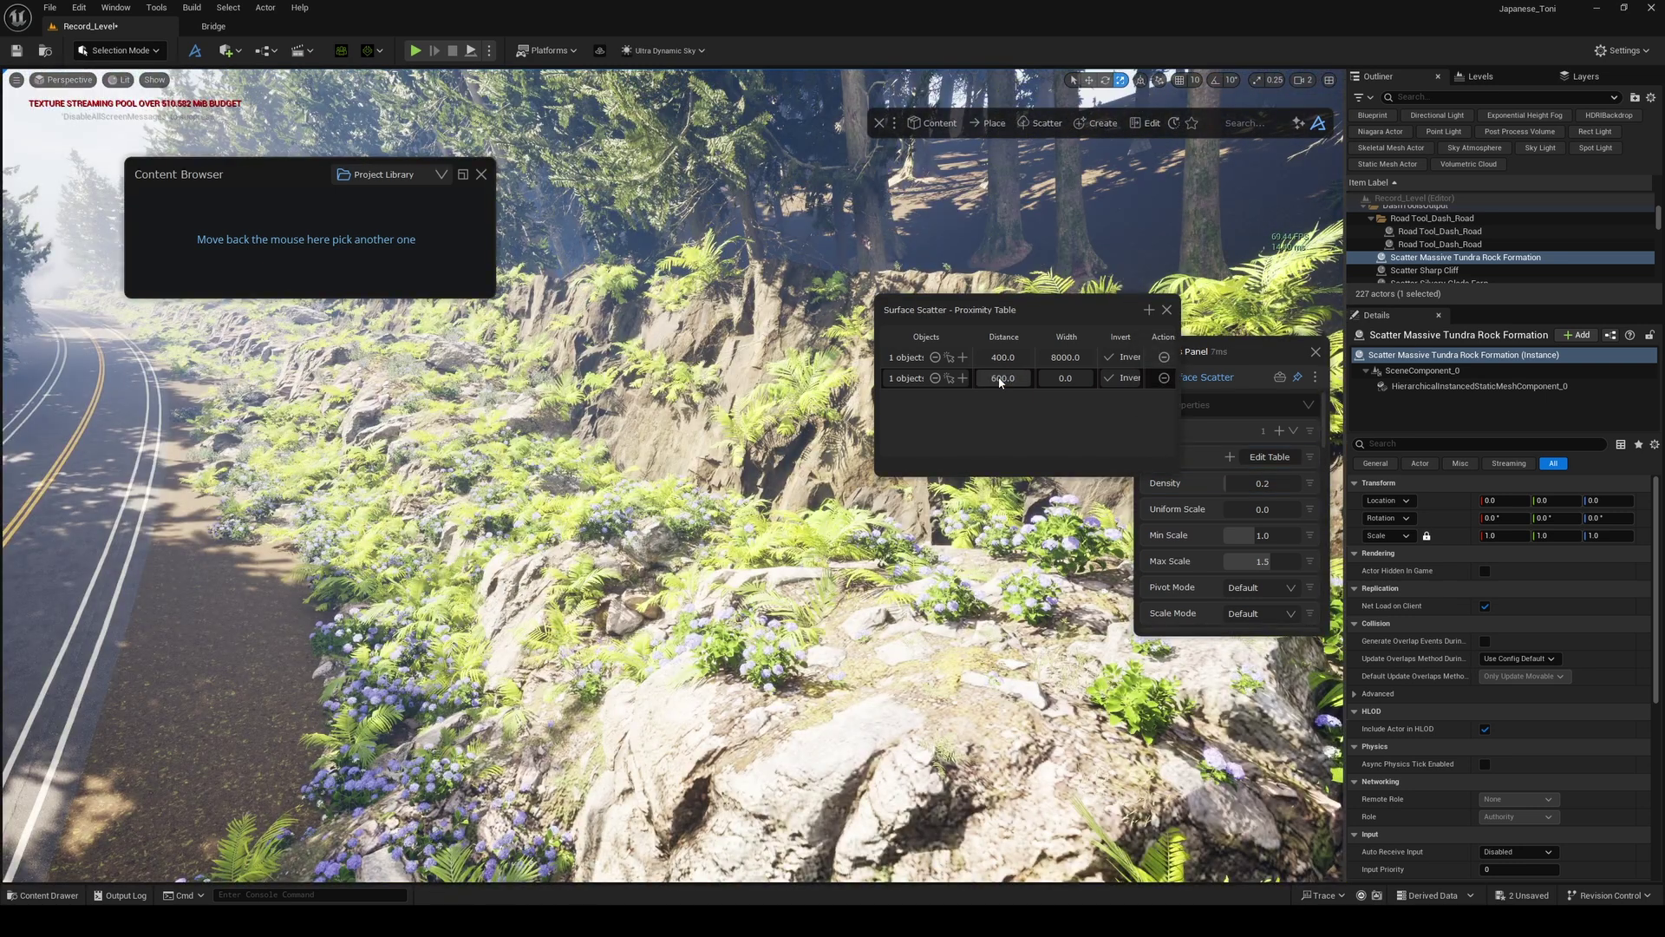
{"action": "right_click_drag", "start_coordinate": [781, 520], "coordinate": [746, 520]}
{"action": "right_click_drag", "start_coordinate": [672, 477], "coordinate": [720, 512]}
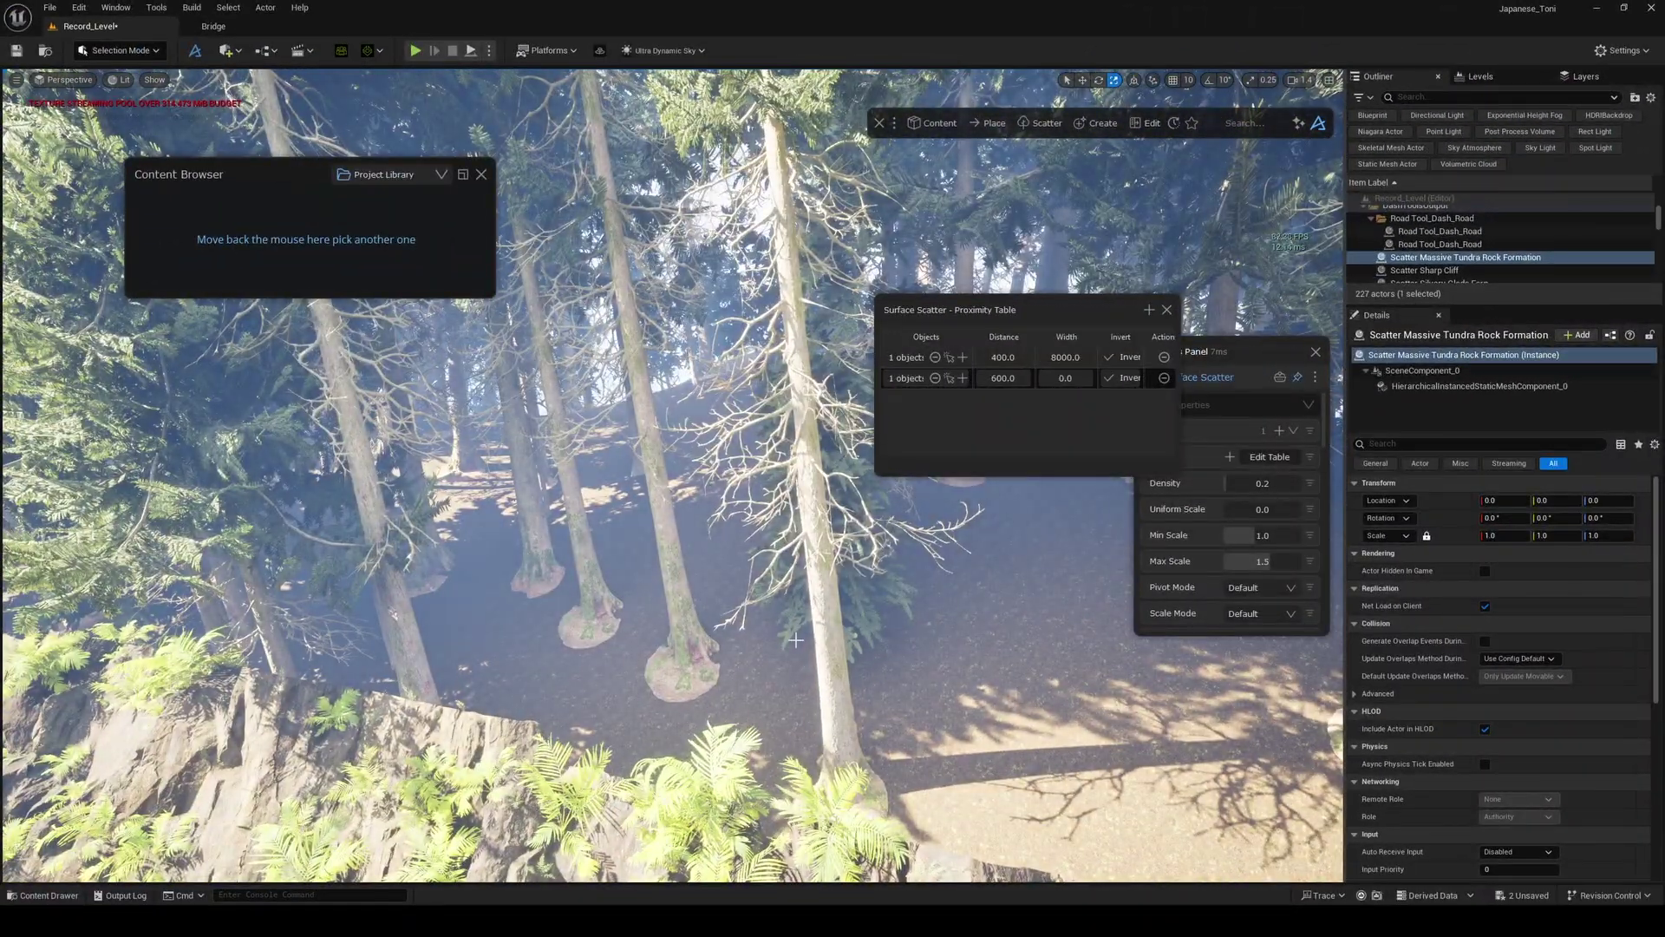
{"action": "right_click_drag", "start_coordinate": [795, 639], "coordinate": [785, 637]}
{"action": "left_click", "coordinate": [1167, 310]}
- Lower Surface Align in the conifer scatter's rotation properties so the trunks on the slopes stand upright
{"action": "scroll", "coordinate": [1220, 577], "scroll_direction": "down", "scroll_amount": 5}
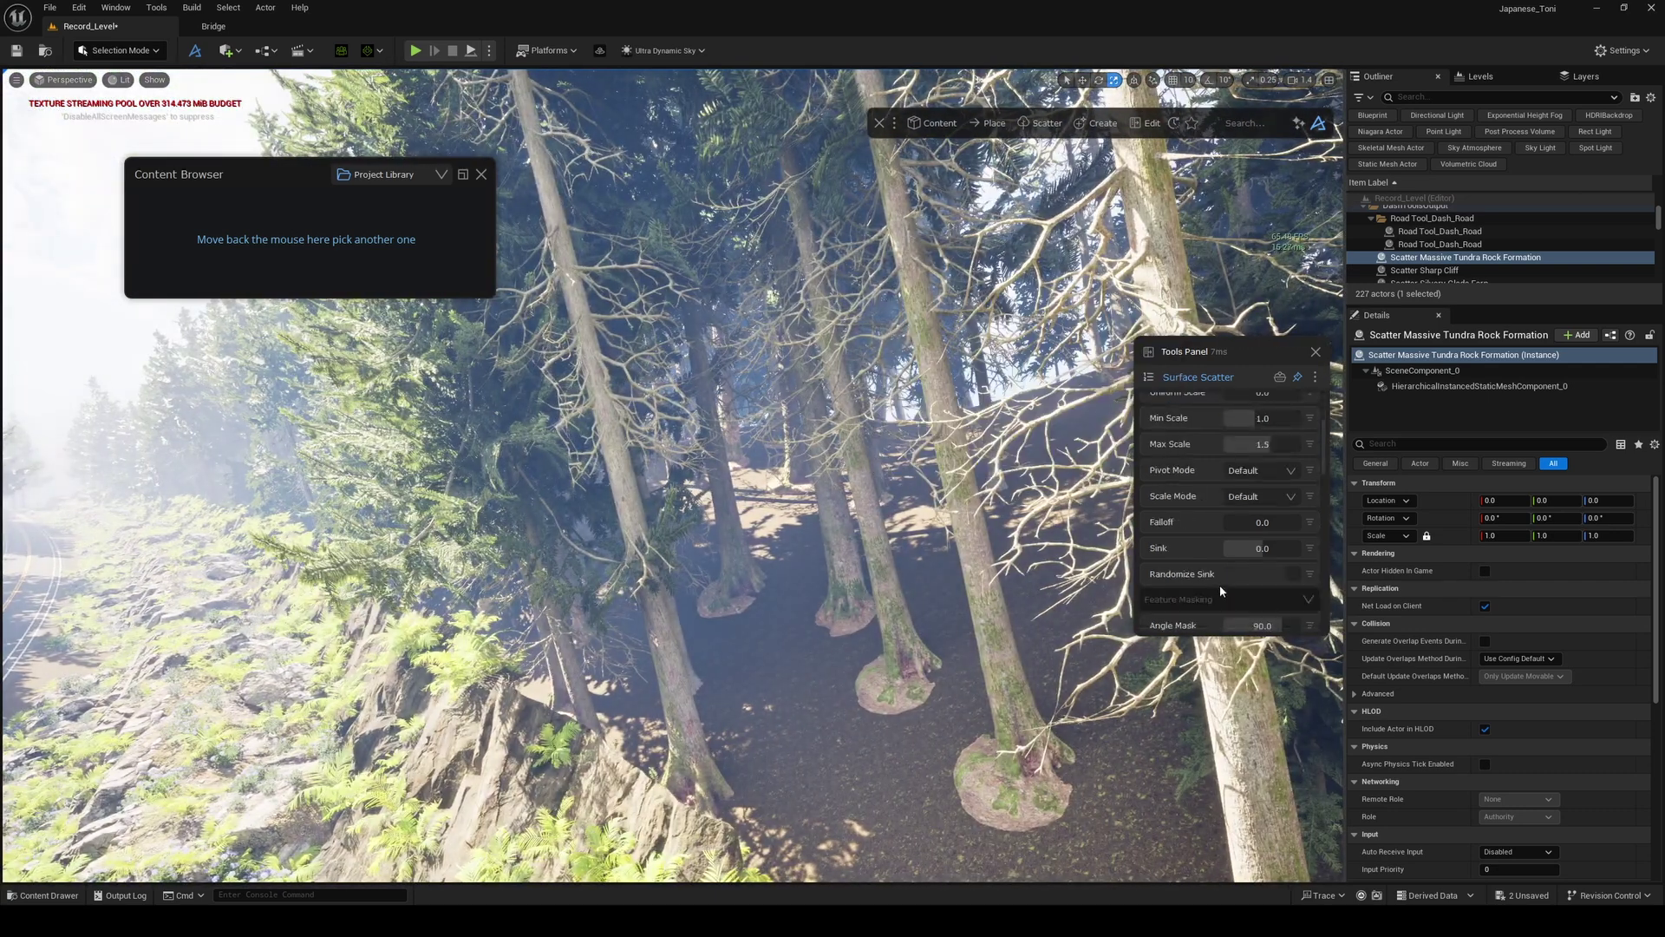
{"action": "scroll", "coordinate": [1222, 544], "scroll_direction": "down", "scroll_amount": 3}
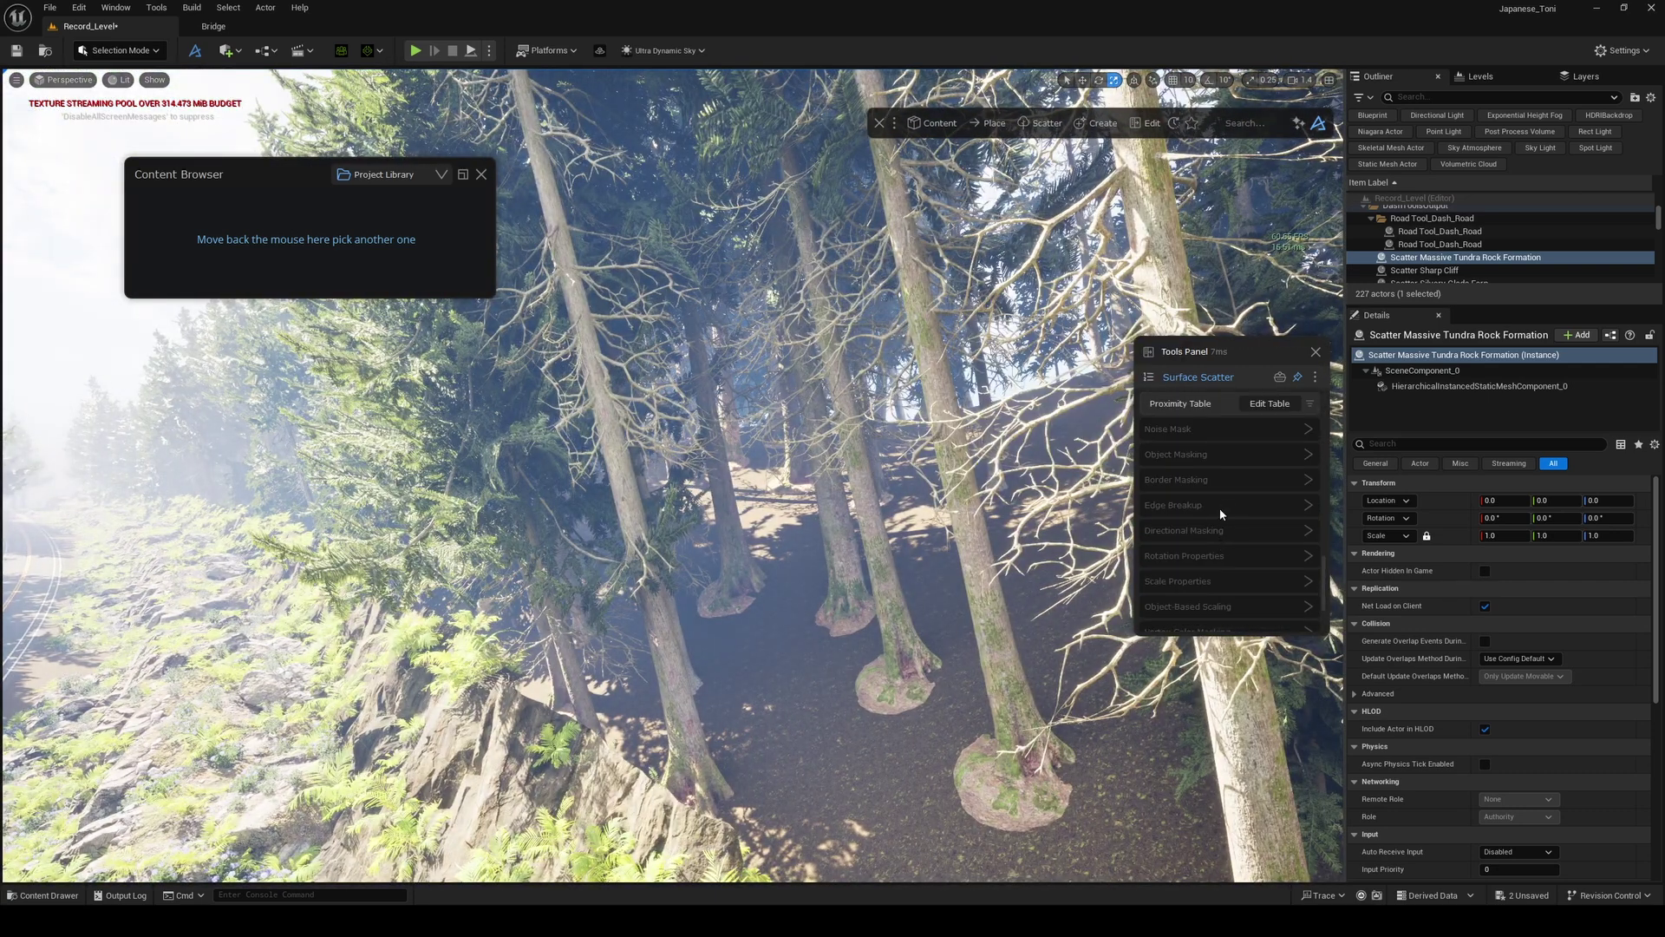
{"action": "left_click", "coordinate": [1233, 553]}
{"action": "scroll", "coordinate": [1234, 548], "scroll_direction": "down", "scroll_amount": 2}
{"action": "left_click_drag", "start_coordinate": [1263, 466], "coordinate": [1238, 469]}
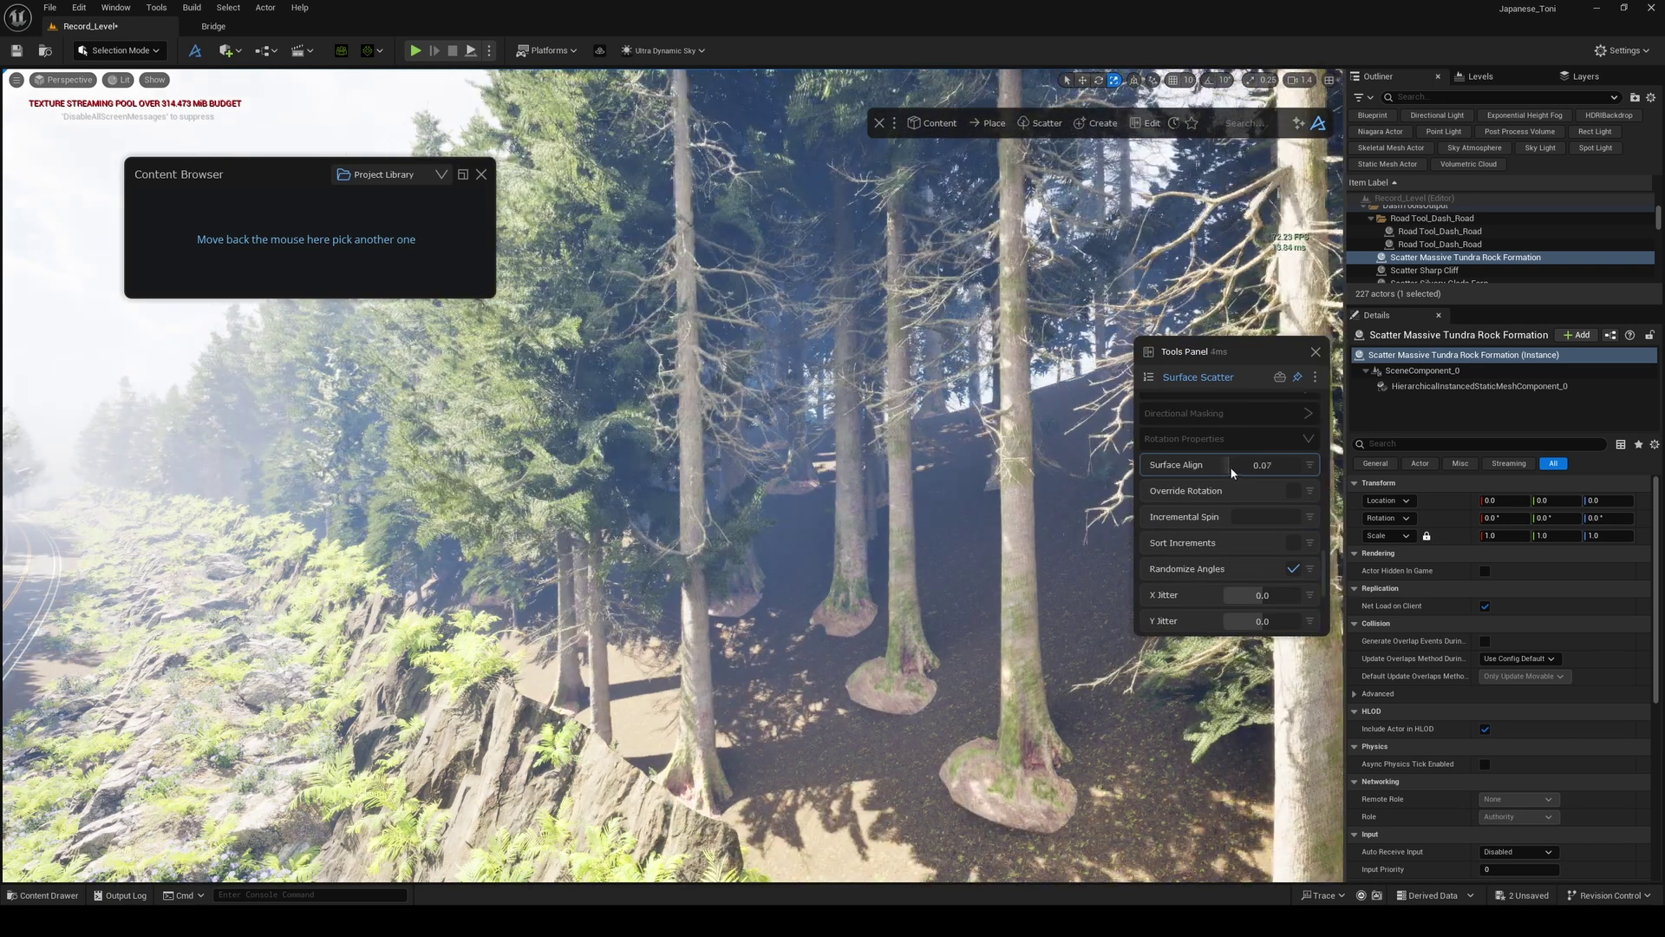
{"action": "left_click_drag", "start_coordinate": [1235, 466], "coordinate": [1226, 475]}
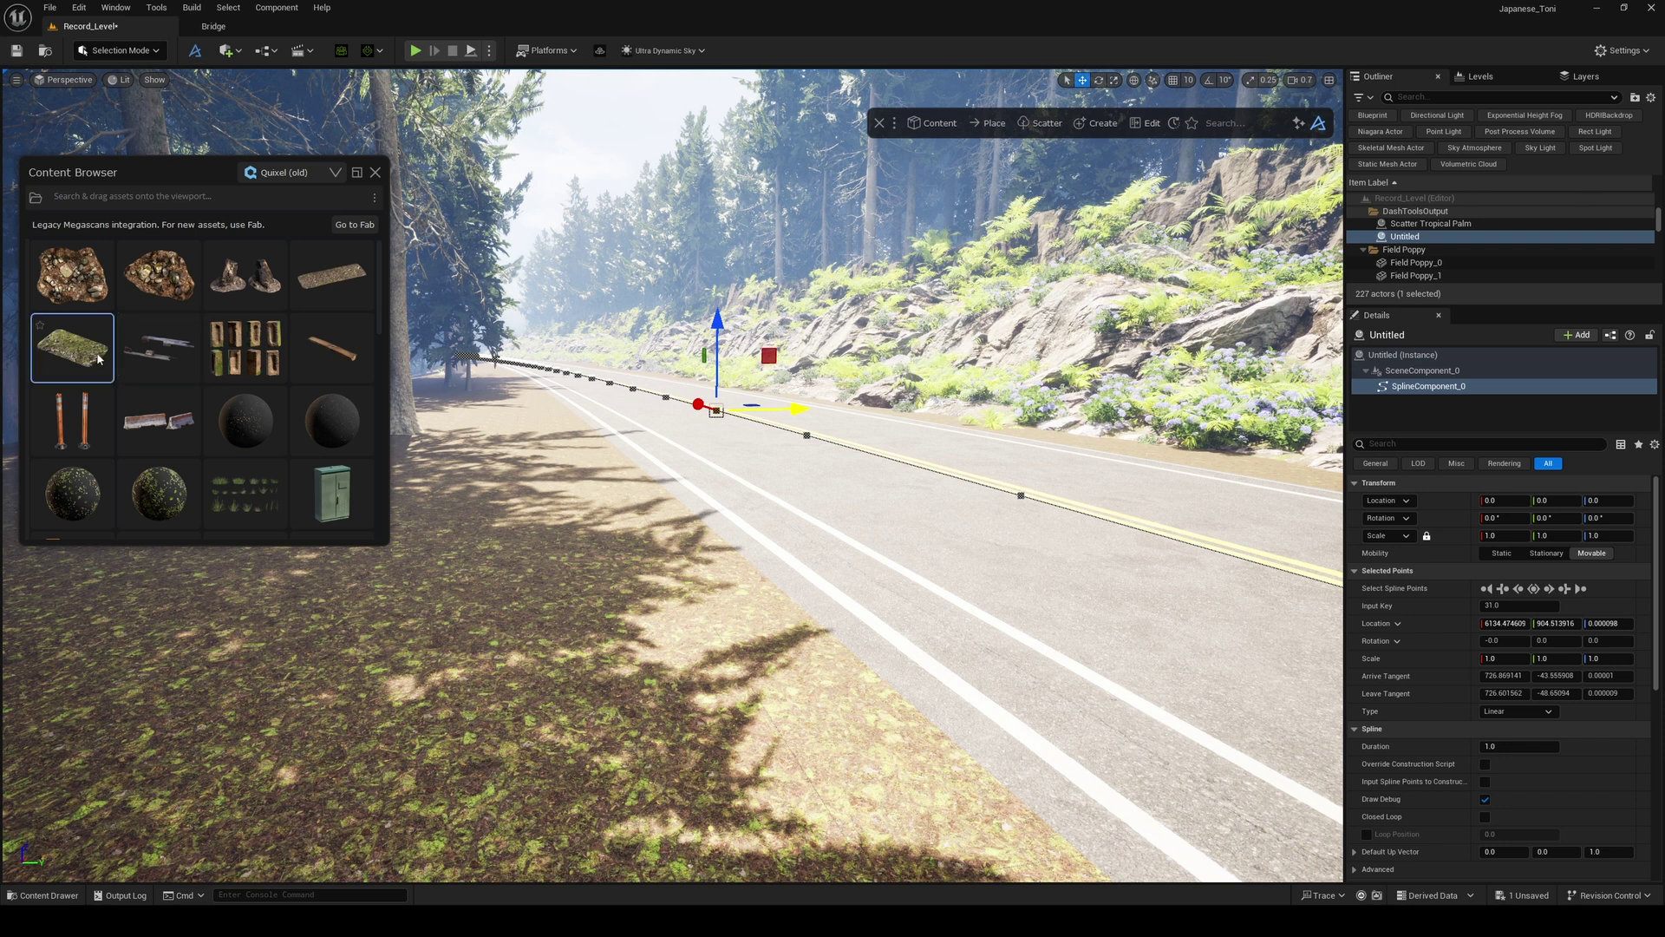
- Scatter the Tundra Rocky Ground asset from the Quixel library along the road's spline with Path Scatter
{"action": "left_click_drag", "start_coordinate": [72, 347], "coordinate": [713, 414]}
{"action": "left_click", "coordinate": [711, 471]}
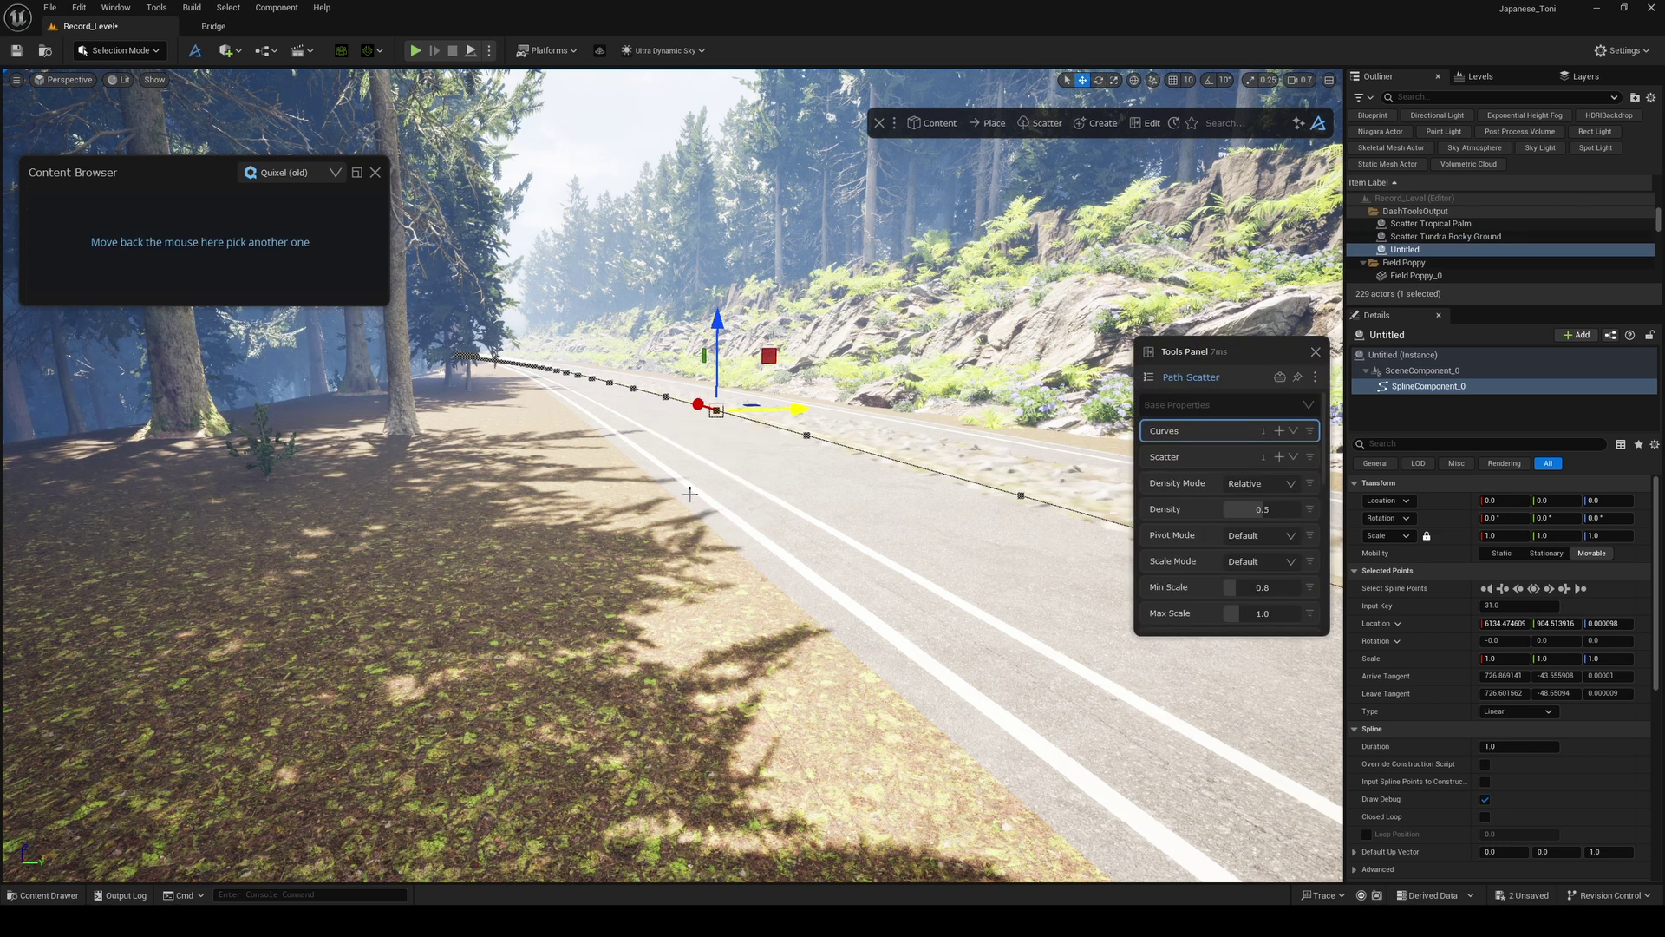
{"action": "key", "text": "d"}
{"action": "right_click_drag", "start_coordinate": [1029, 531], "coordinate": [1028, 632]}
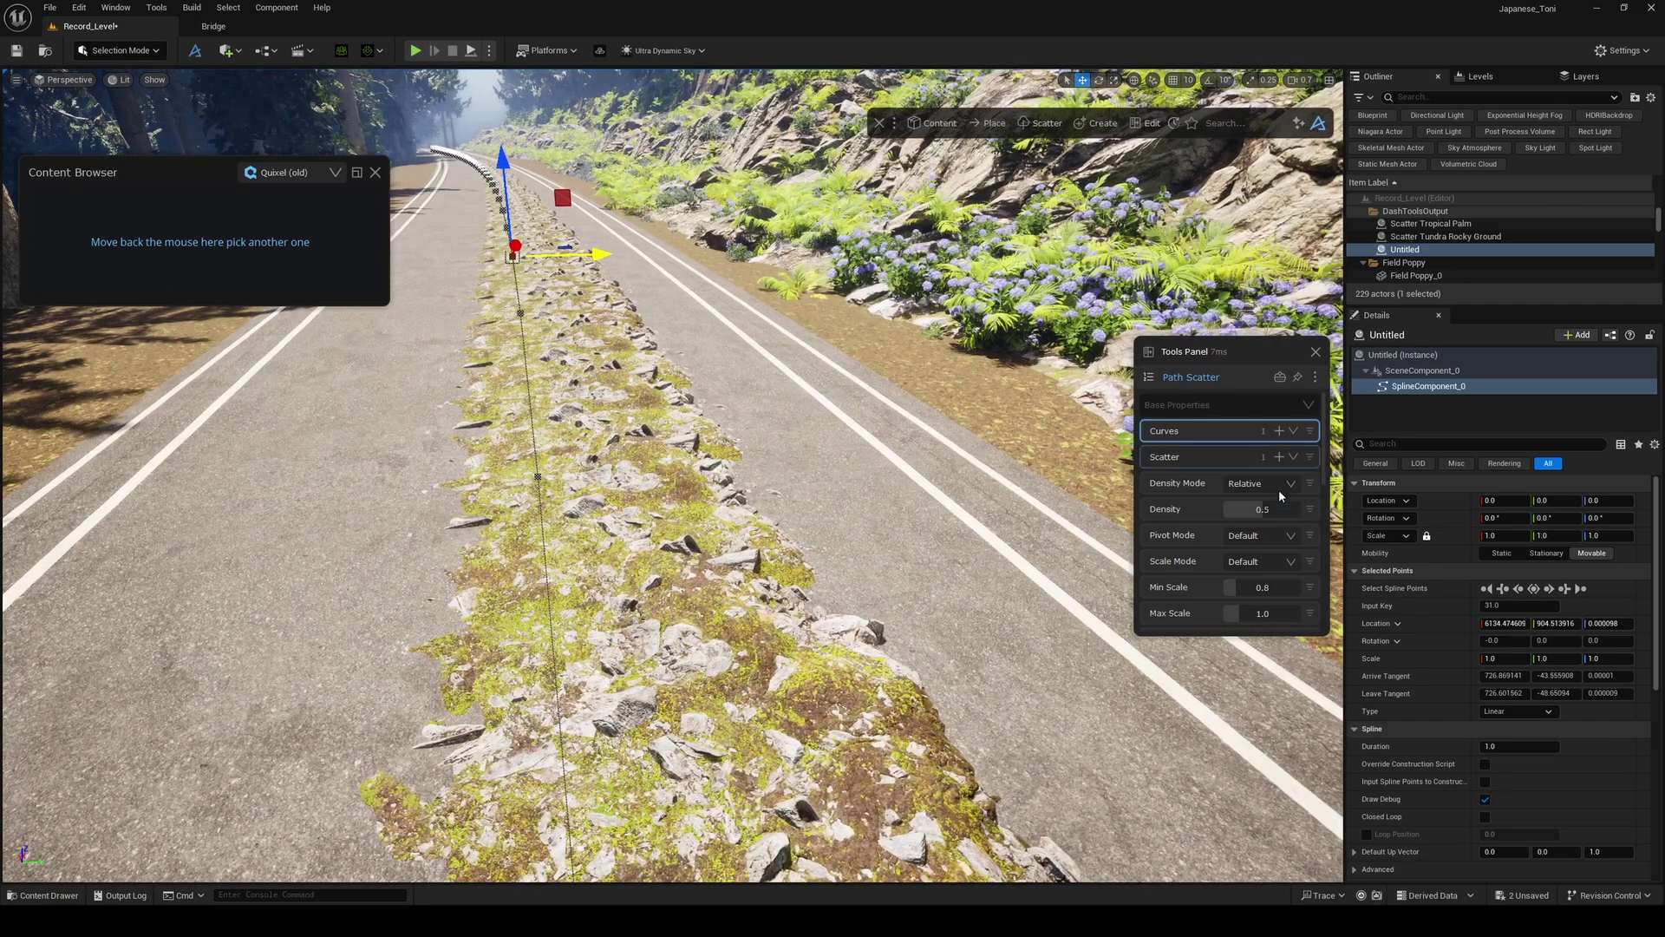
- Offset the rocky ground to both sides of the road by setting the Parallel Width distance to 2000
{"action": "scroll", "coordinate": [1278, 495], "scroll_direction": "down", "scroll_amount": 5}
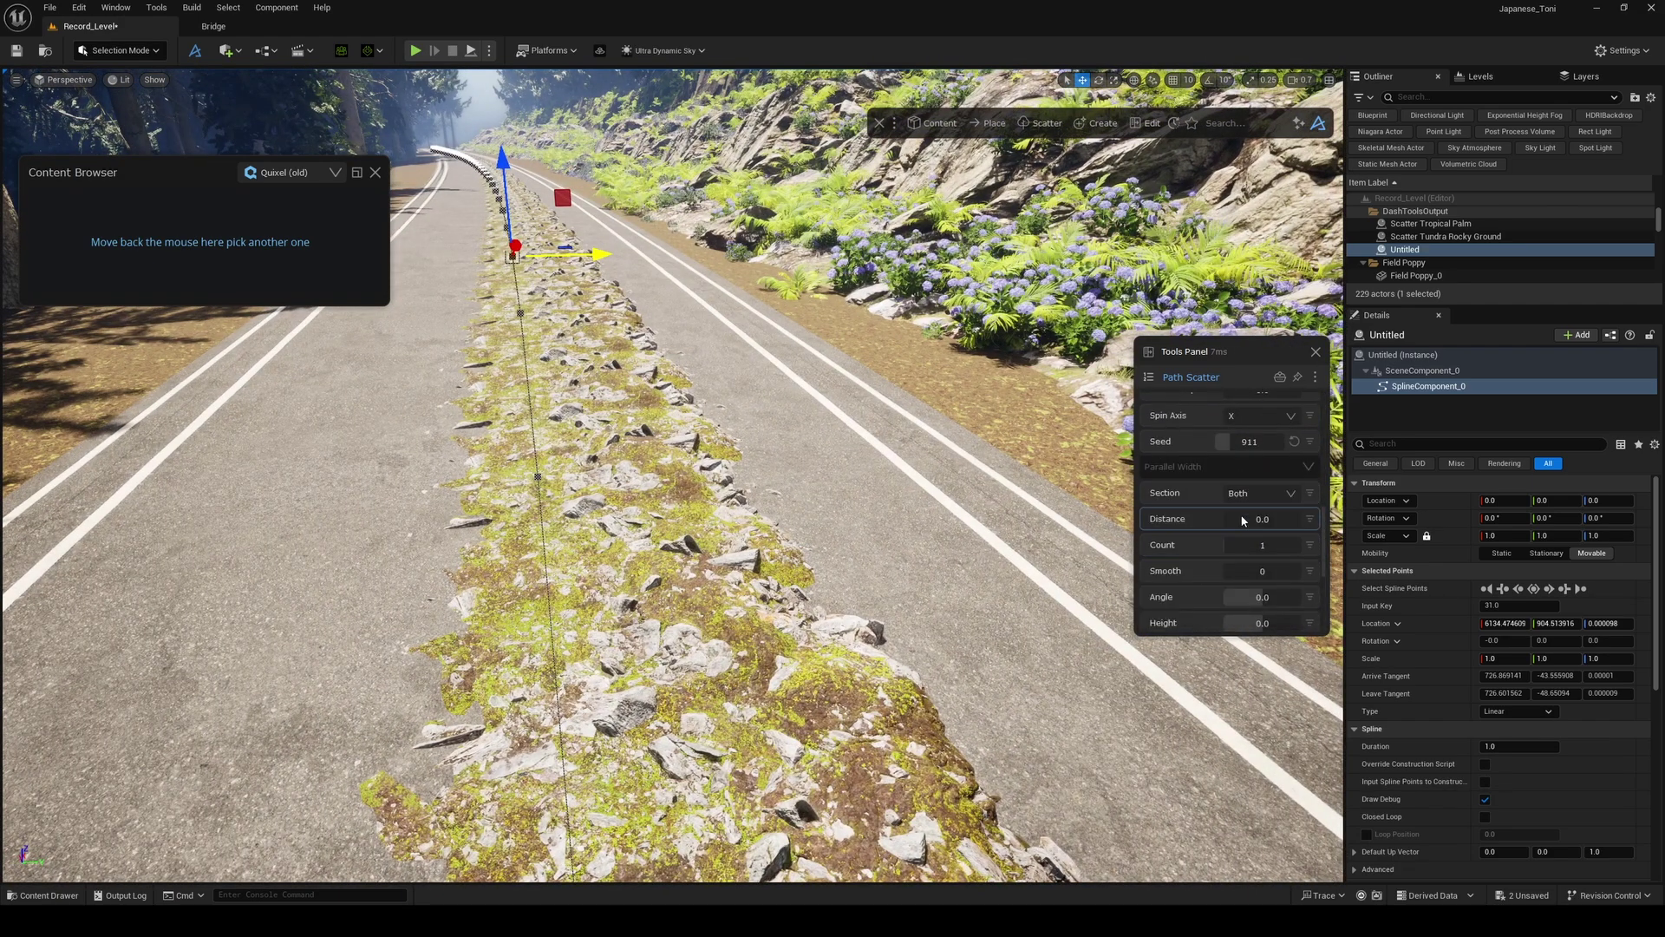
{"action": "left_click_drag", "start_coordinate": [1243, 521], "coordinate": [1318, 520]}
{"action": "right_click_drag", "start_coordinate": [1023, 538], "coordinate": [971, 511]}
{"action": "key", "text": "a"}
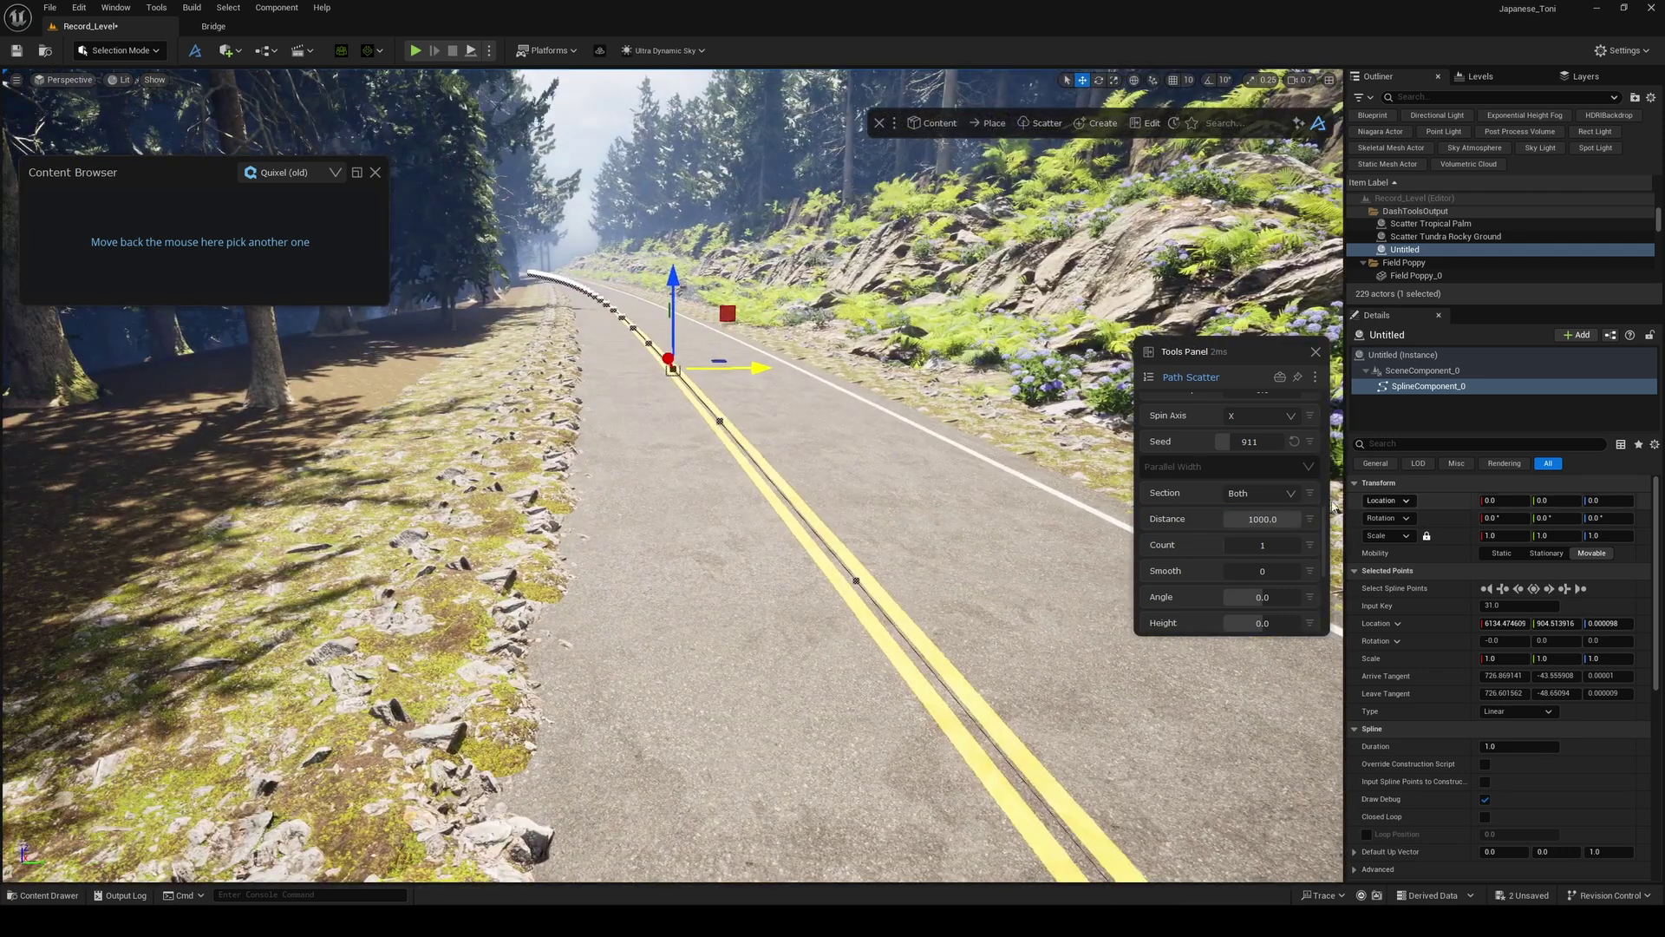
{"action": "double_click", "coordinate": [1266, 523]}
{"action": "type", "text": "1200"}
{"action": "key", "text": "Return"}
{"action": "type", "text": "2000"}
{"action": "key", "text": "Return"}
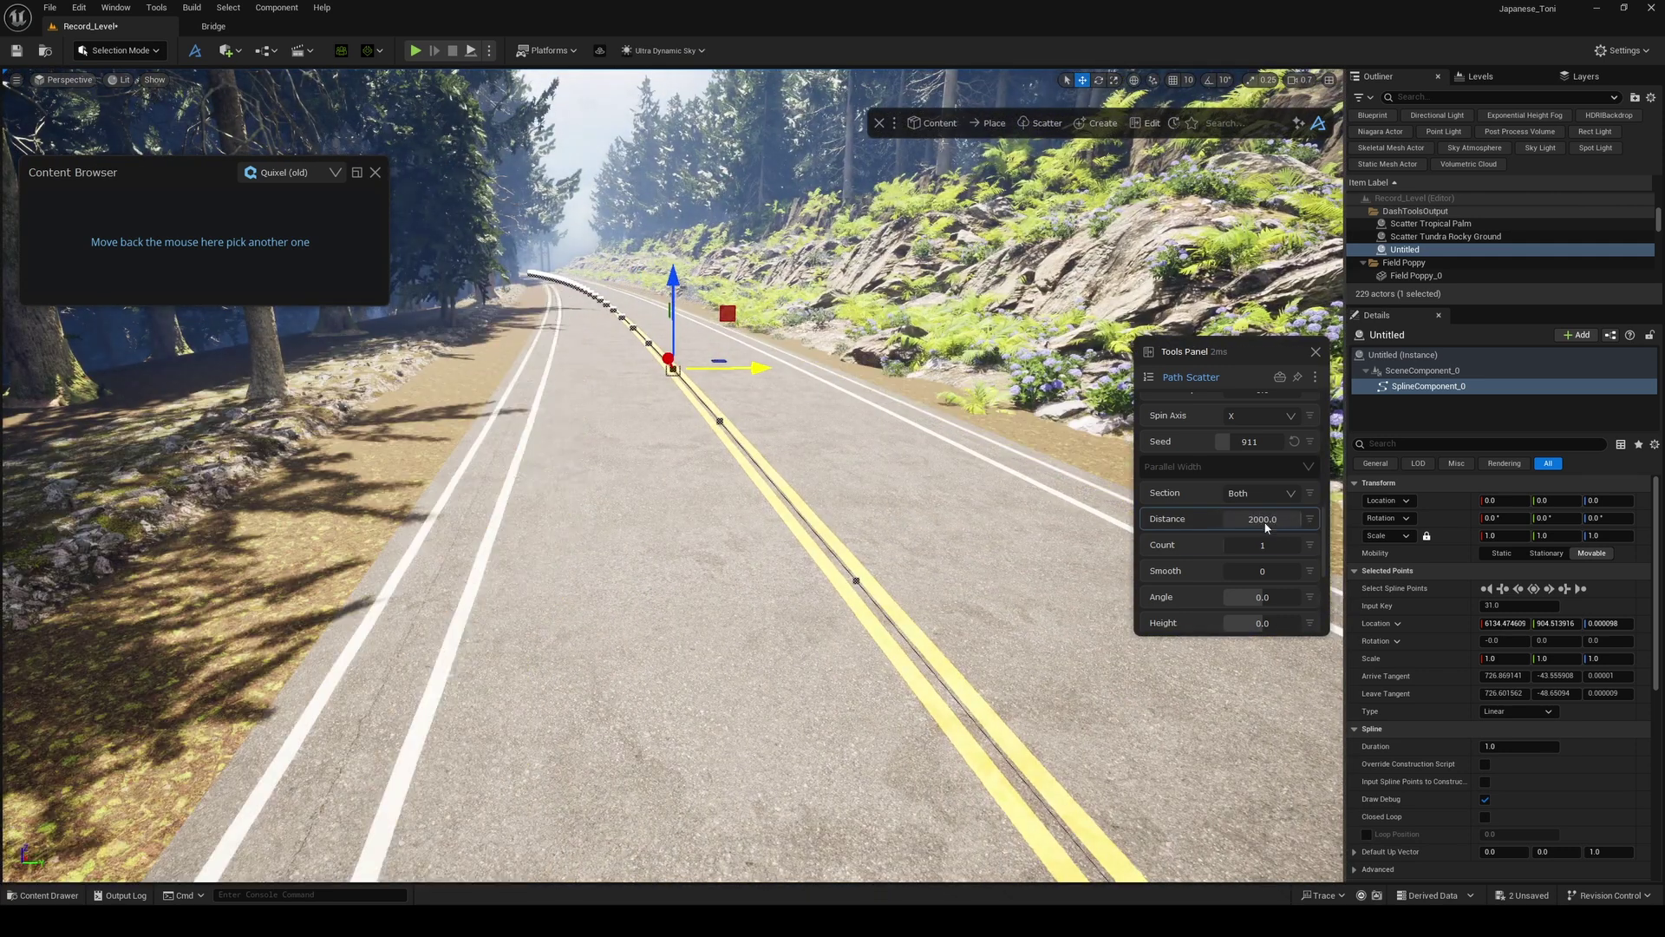
- Increase the density and the maximum scale of the rocky ground path scatter
{"action": "scroll", "coordinate": [1292, 519], "scroll_direction": "up", "scroll_amount": 10}
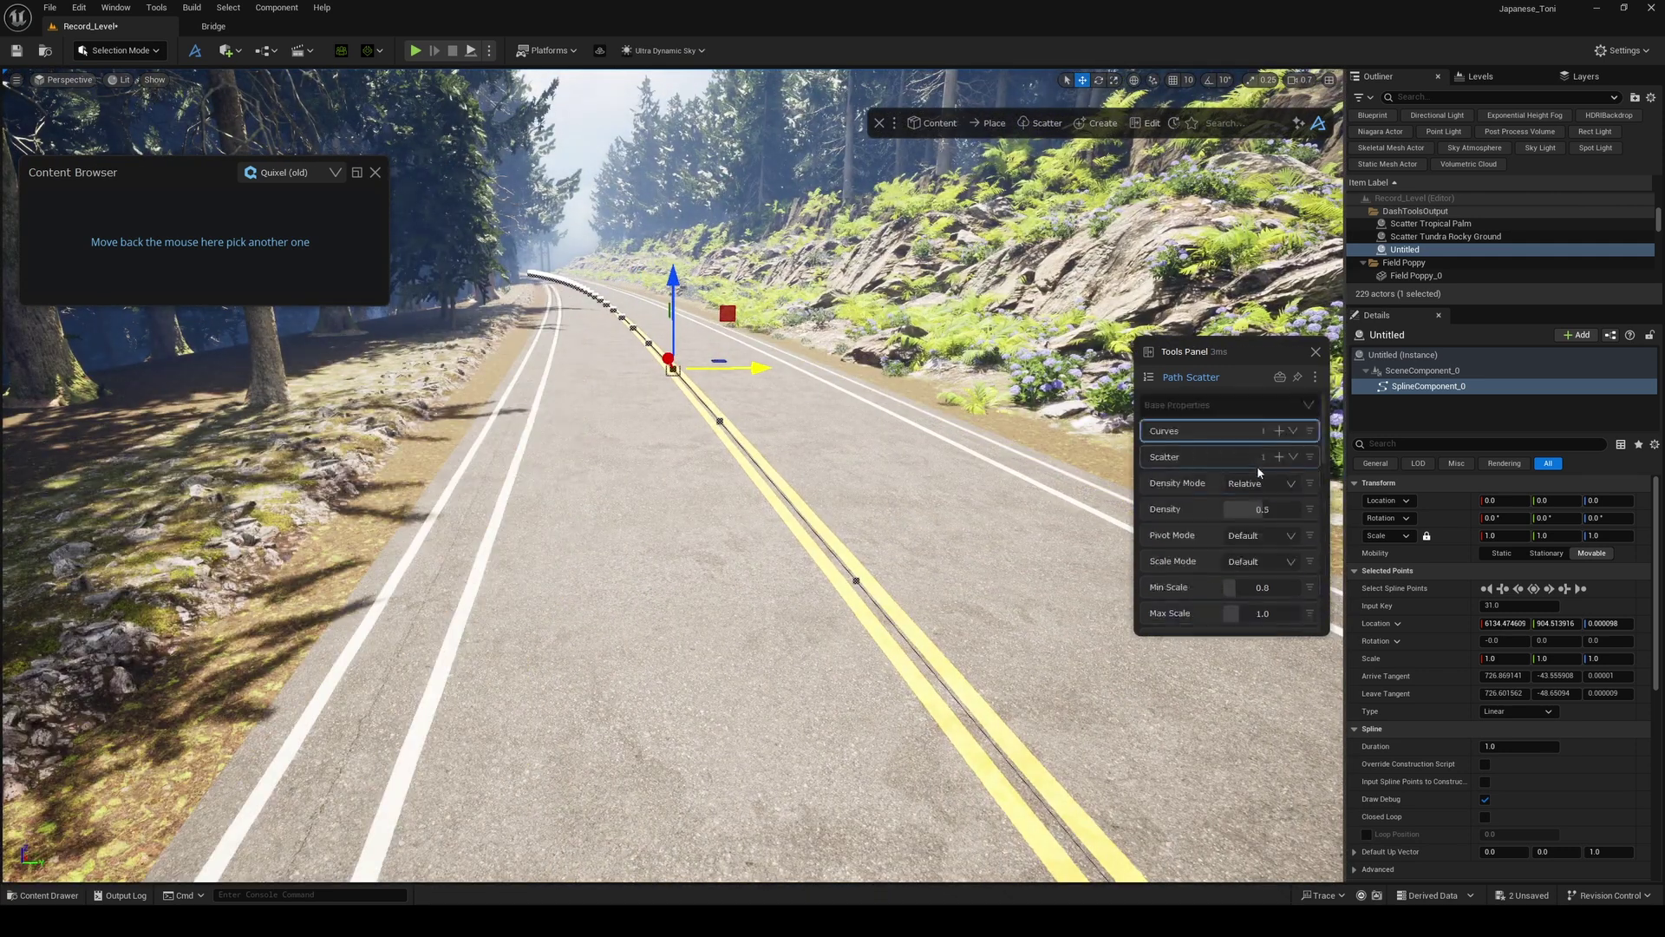
{"action": "left_click_drag", "start_coordinate": [1241, 510], "coordinate": [1280, 508]}
{"action": "key", "text": "a"}
{"action": "right_click_drag", "start_coordinate": [888, 484], "coordinate": [842, 504]}
{"action": "mouse_move", "coordinate": [1241, 609]}
{"action": "left_mouse_down"}
{"action": "mouse_move", "coordinate": [1241, 588]}
{"action": "mouse_move", "coordinate": [1247, 616]}
{"action": "left_mouse_up"}
- Set the rocky ground scatter's Tangents Jitter to about 0.23 and adjust the Z Rotation of its pieces
{"action": "scroll", "coordinate": [1214, 542], "scroll_direction": "down", "scroll_amount": 5}
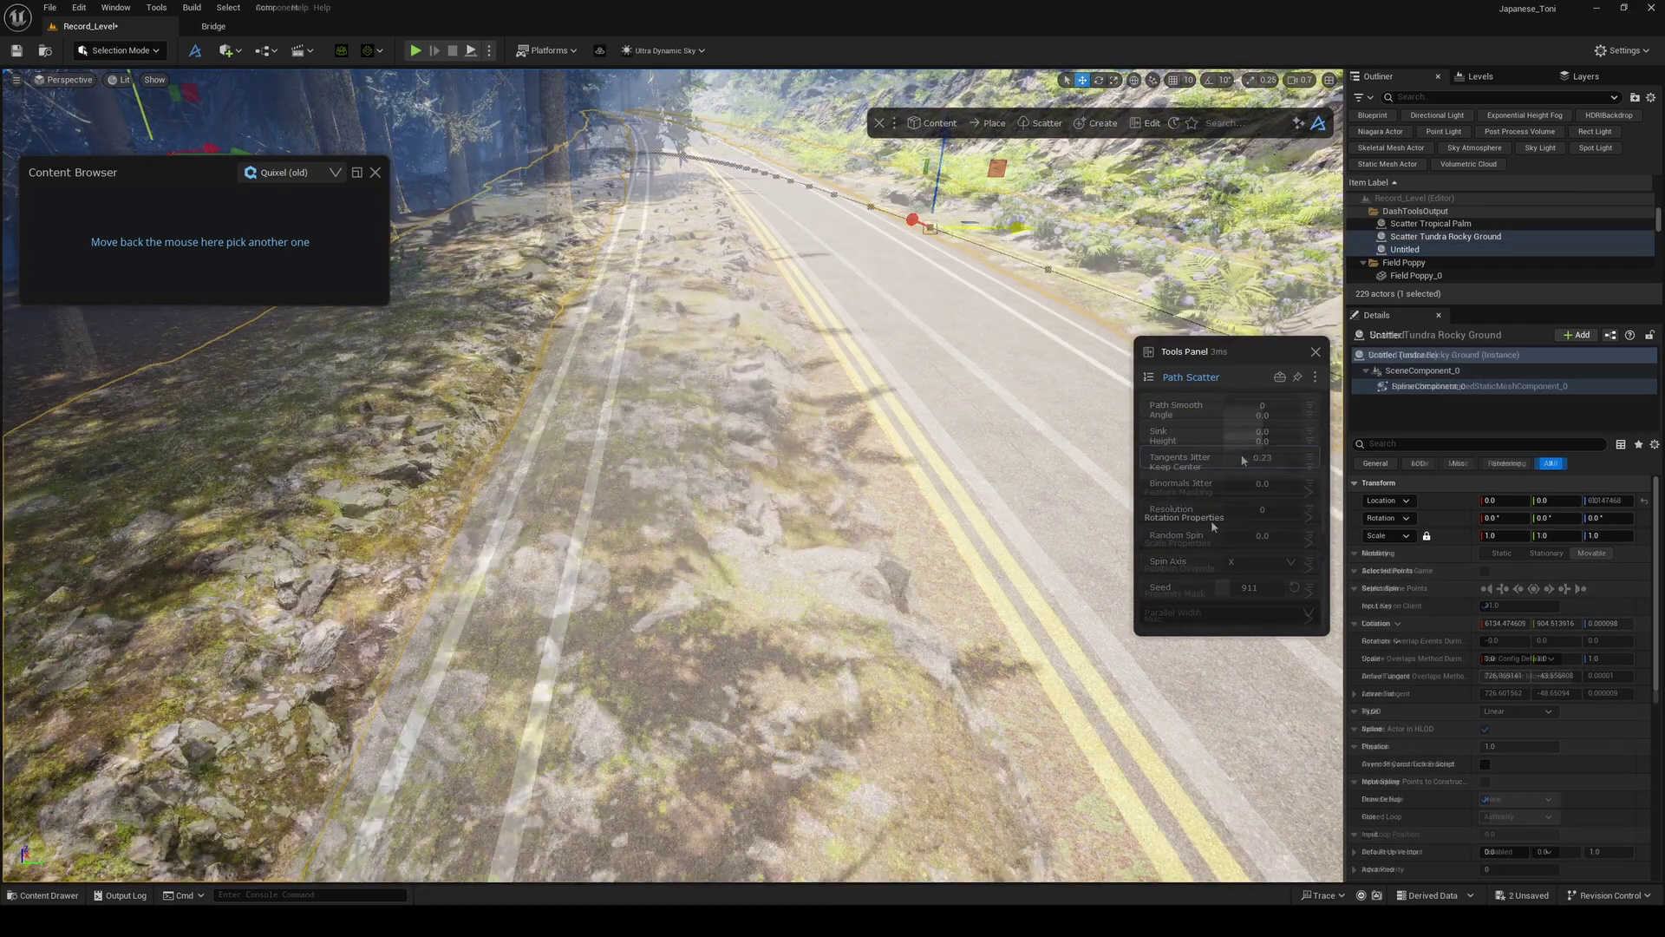
{"action": "scroll", "coordinate": [1233, 561], "scroll_direction": "down", "scroll_amount": 4}
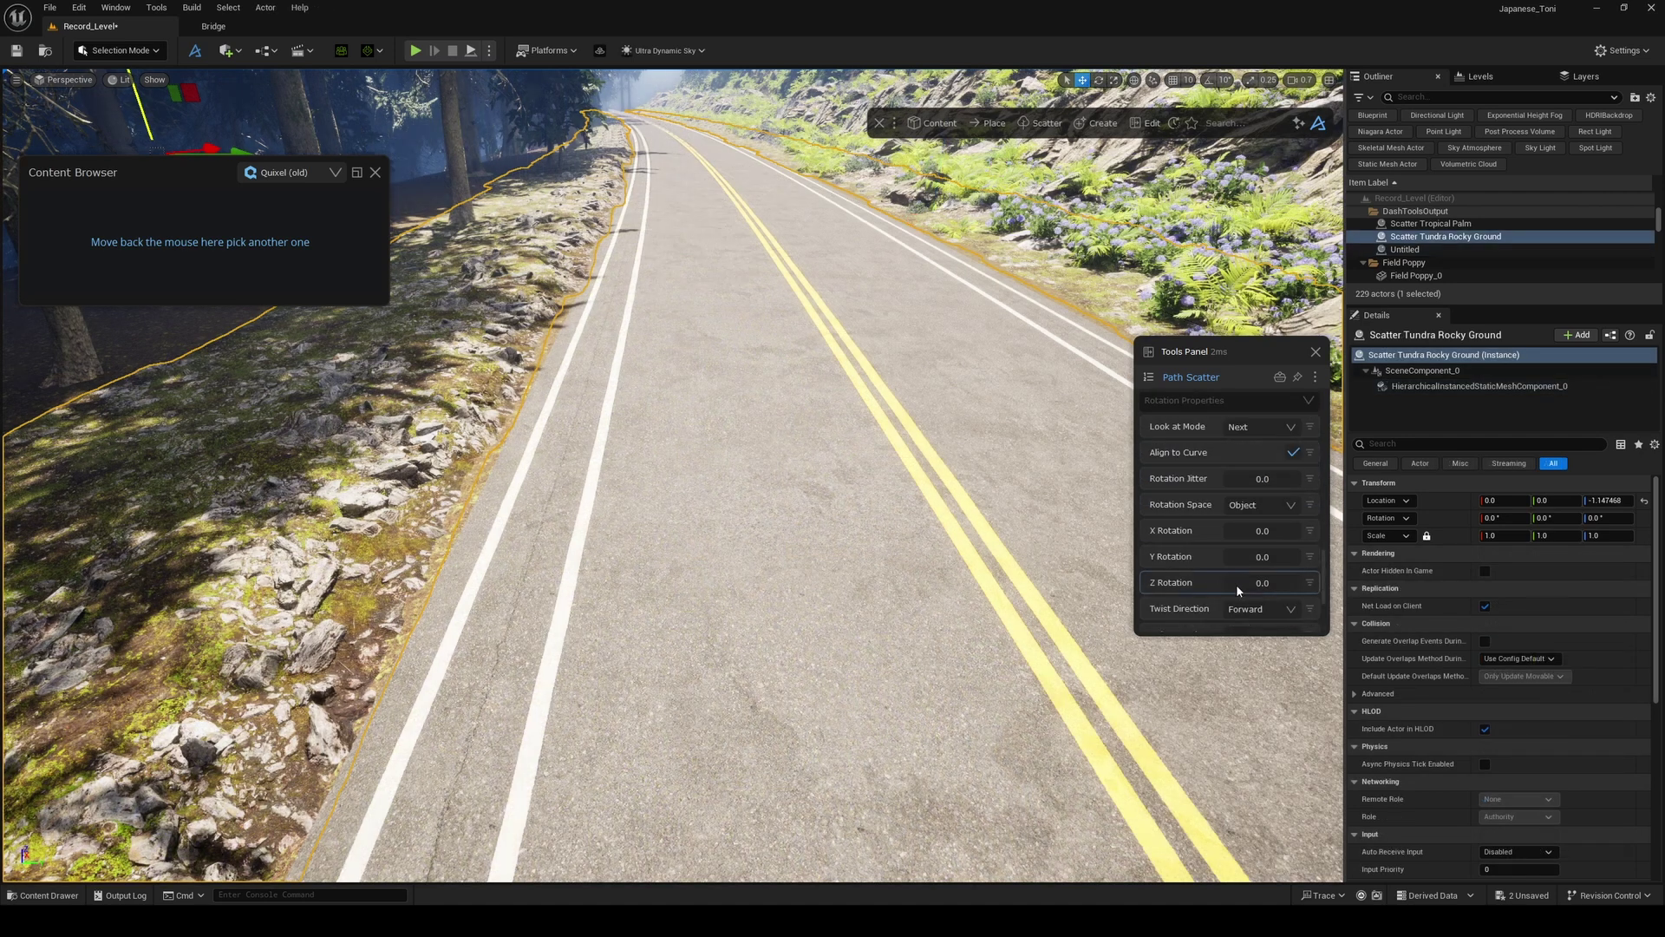
{"action": "left_click_drag", "start_coordinate": [1237, 588], "coordinate": [1262, 584]}
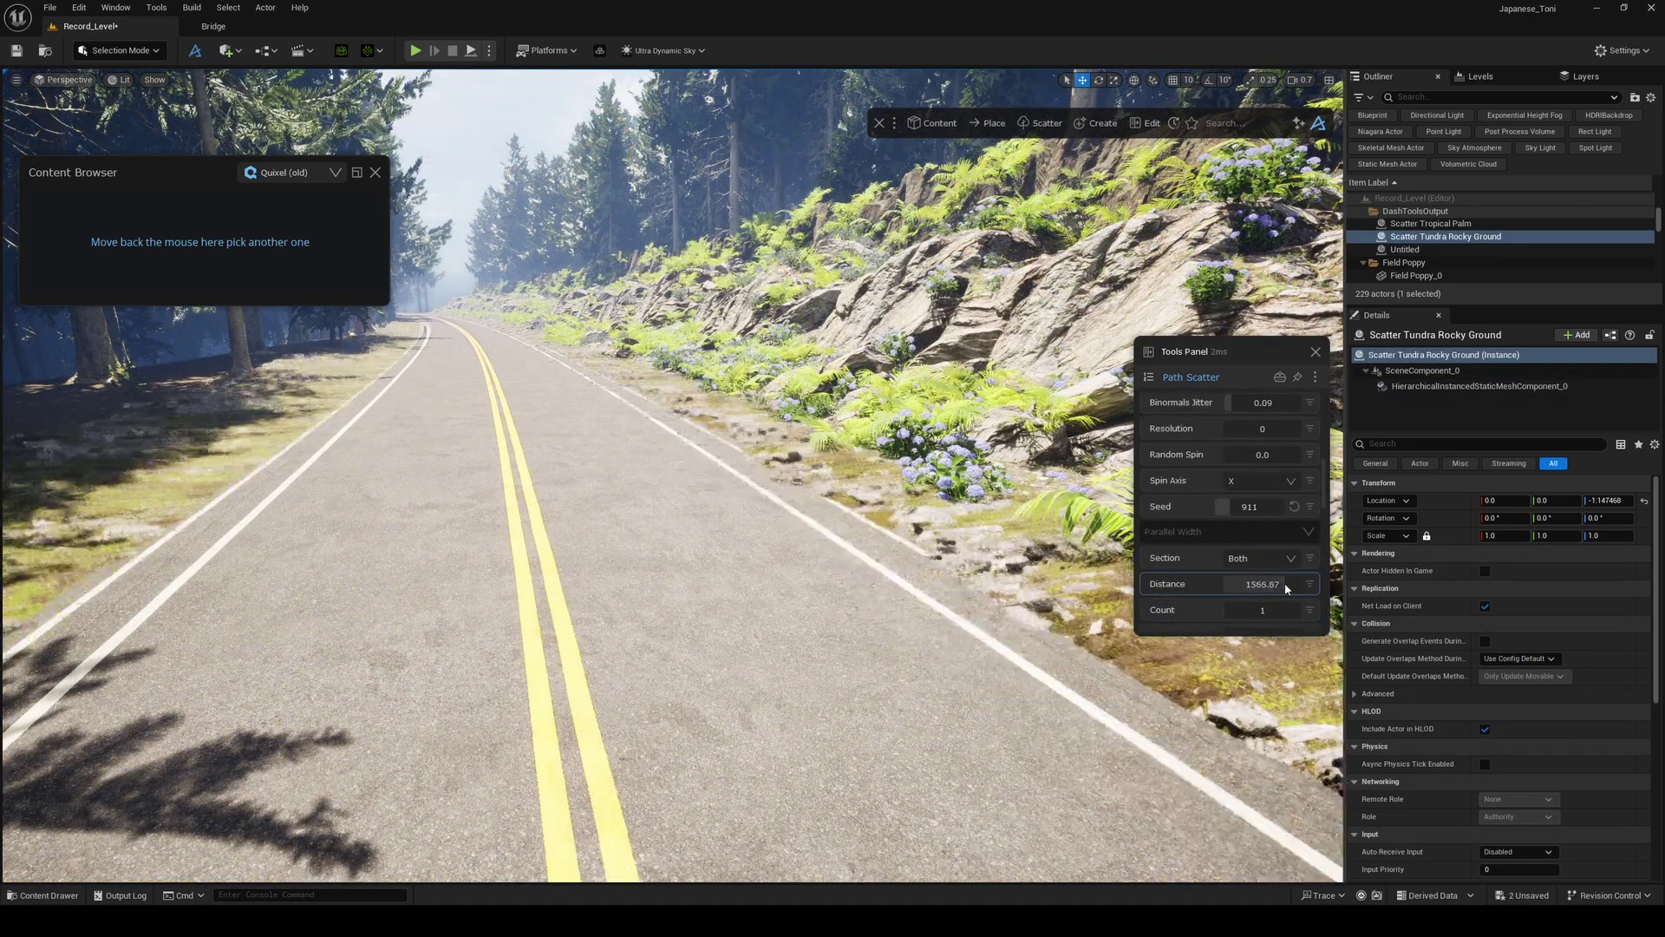
- Limit the rocky ground scatter to the Right section of the road at a parallel distance of about 1567
{"action": "left_click", "coordinate": [1265, 562]}
{"action": "left_click", "coordinate": [1255, 649]}
{"action": "right_click_drag", "start_coordinate": [954, 555], "coordinate": [806, 549]}
{"action": "key", "text": "a"}
{"action": "key", "text": "d"}
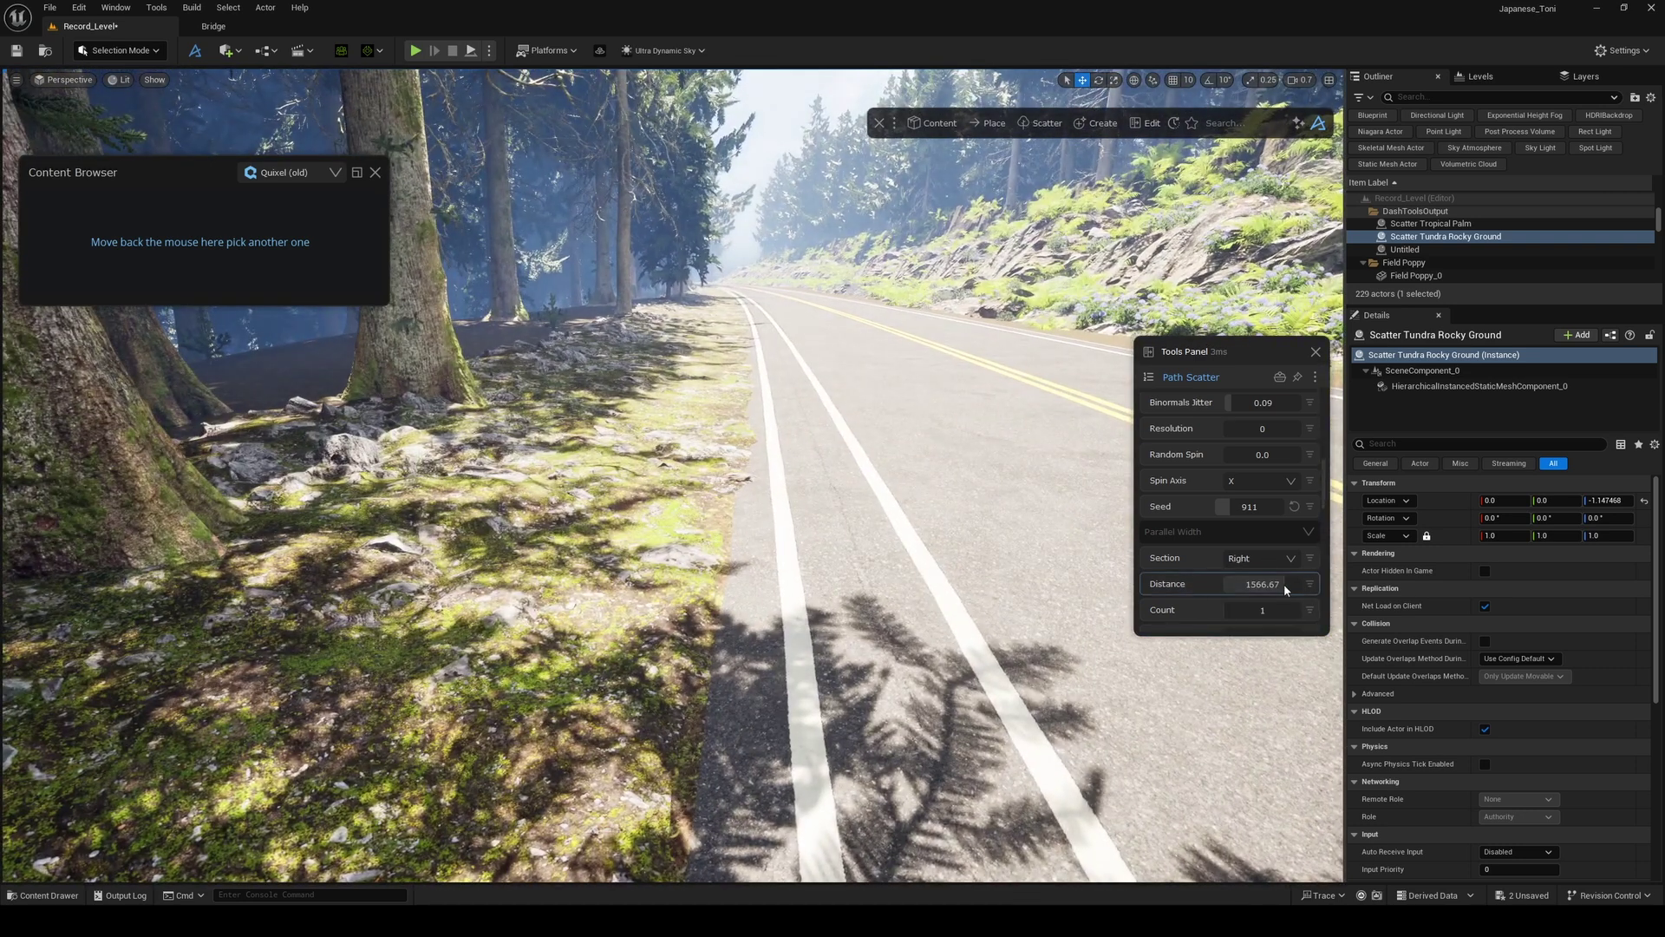
{"action": "left_click_drag", "start_coordinate": [1283, 585], "coordinate": [1284, 585]}
- Set the rocky ground scatter's maximum scale to 1.21, Tangents Jitter to 0.63 and Binormals Jitter to 0
{"action": "scroll", "coordinate": [1240, 546], "scroll_direction": "up", "scroll_amount": 5}
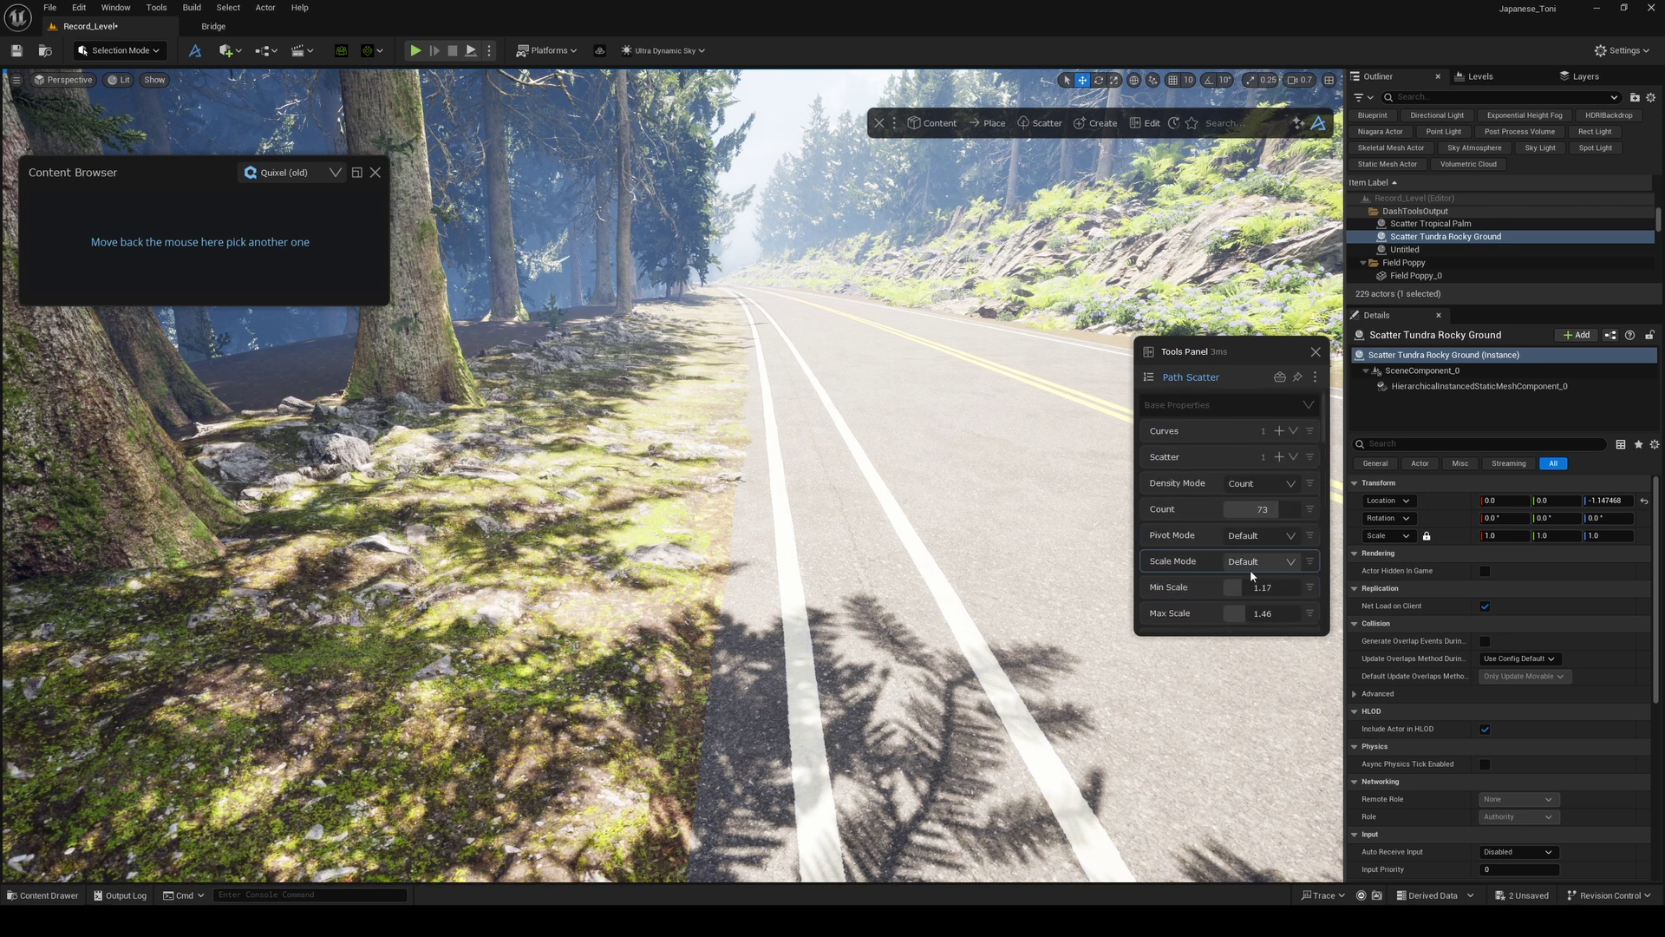
{"action": "scroll", "coordinate": [1250, 574], "scroll_direction": "down", "scroll_amount": 3}
{"action": "left_click_drag", "start_coordinate": [1240, 492], "coordinate": [1240, 491]}
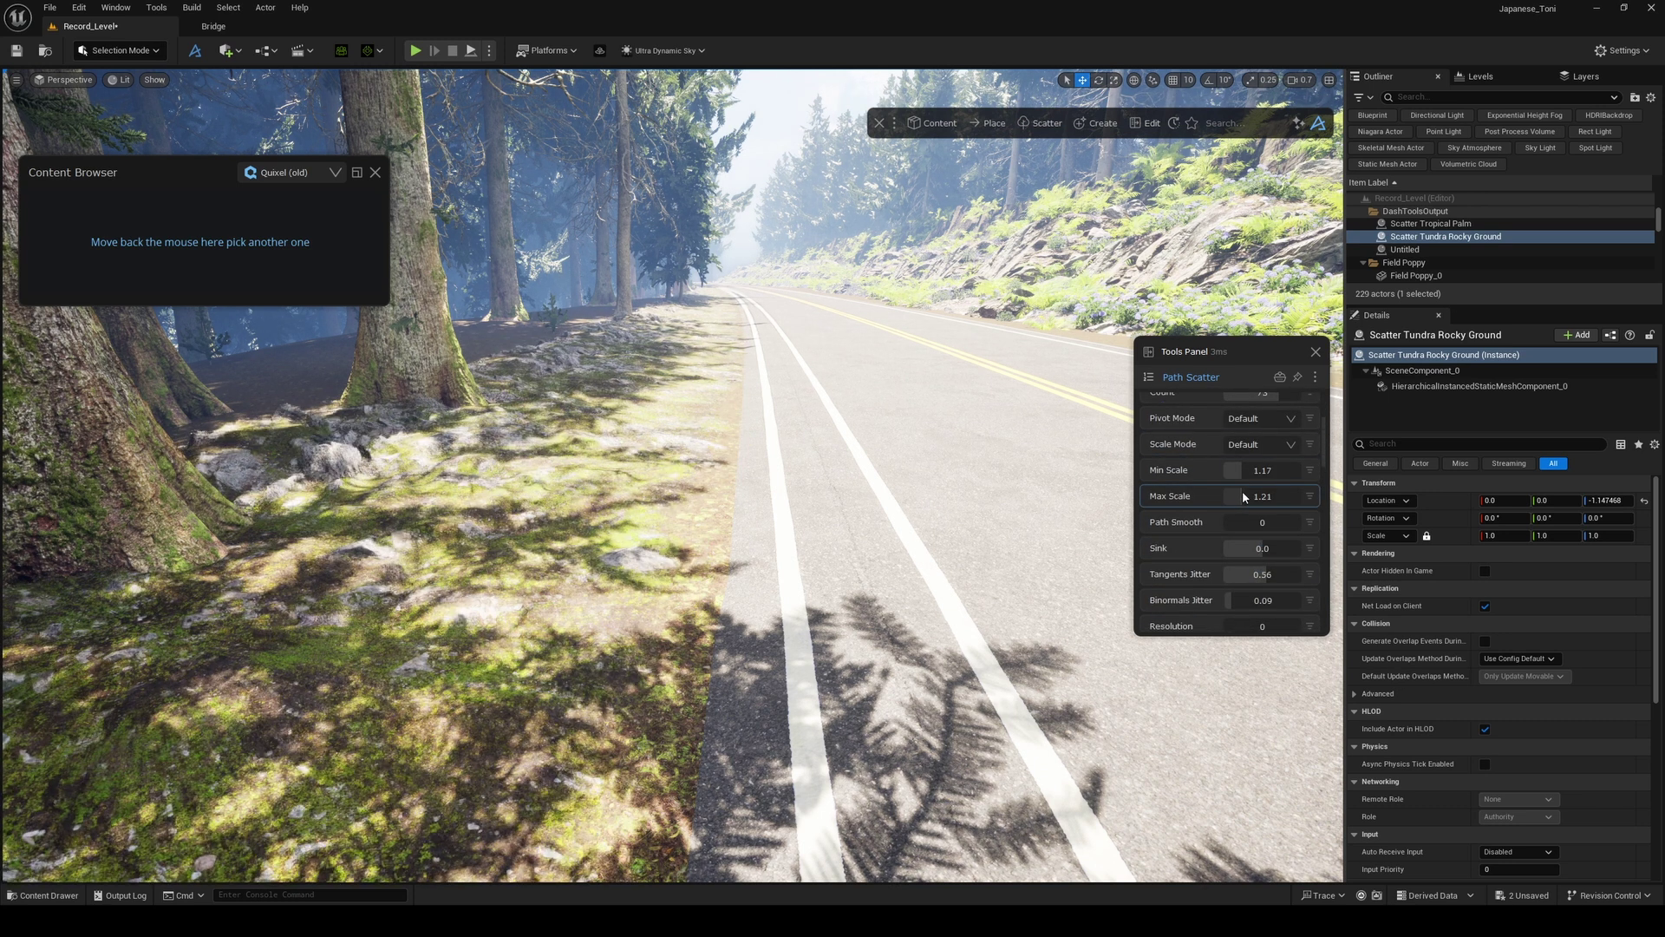
{"action": "left_click_drag", "start_coordinate": [1249, 574], "coordinate": [1160, 606]}
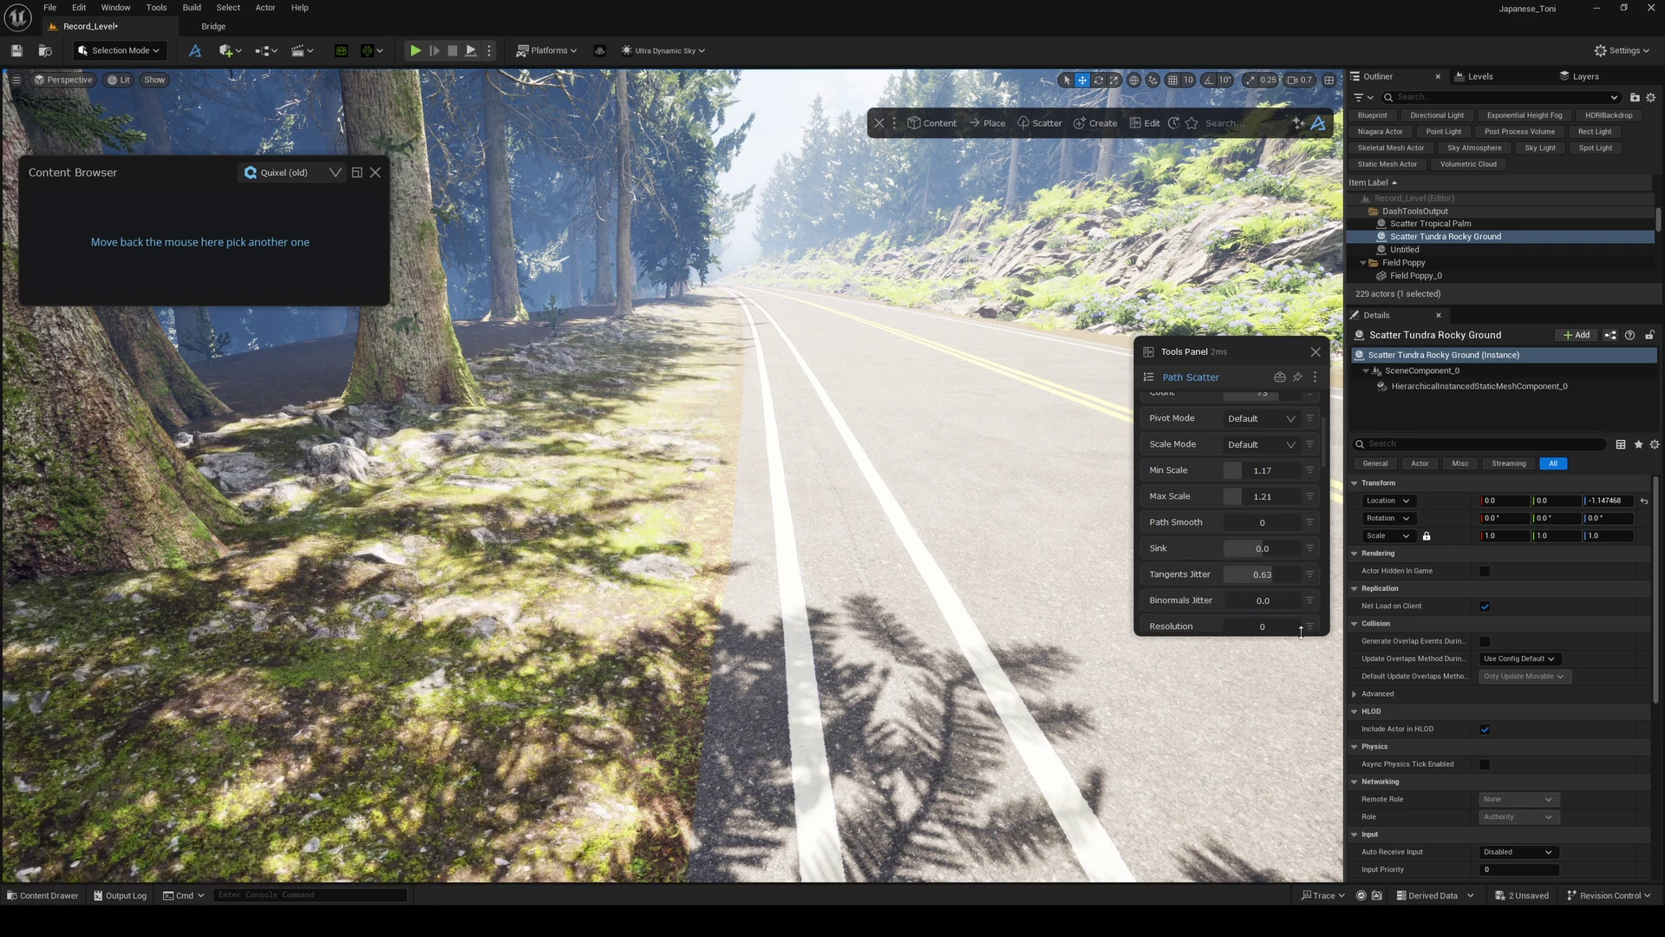
- Change the random seed of the rocky ground path scatter to vary its arrangement along the roadside
{"action": "scroll", "coordinate": [1269, 626], "scroll_direction": "down", "scroll_amount": 3}
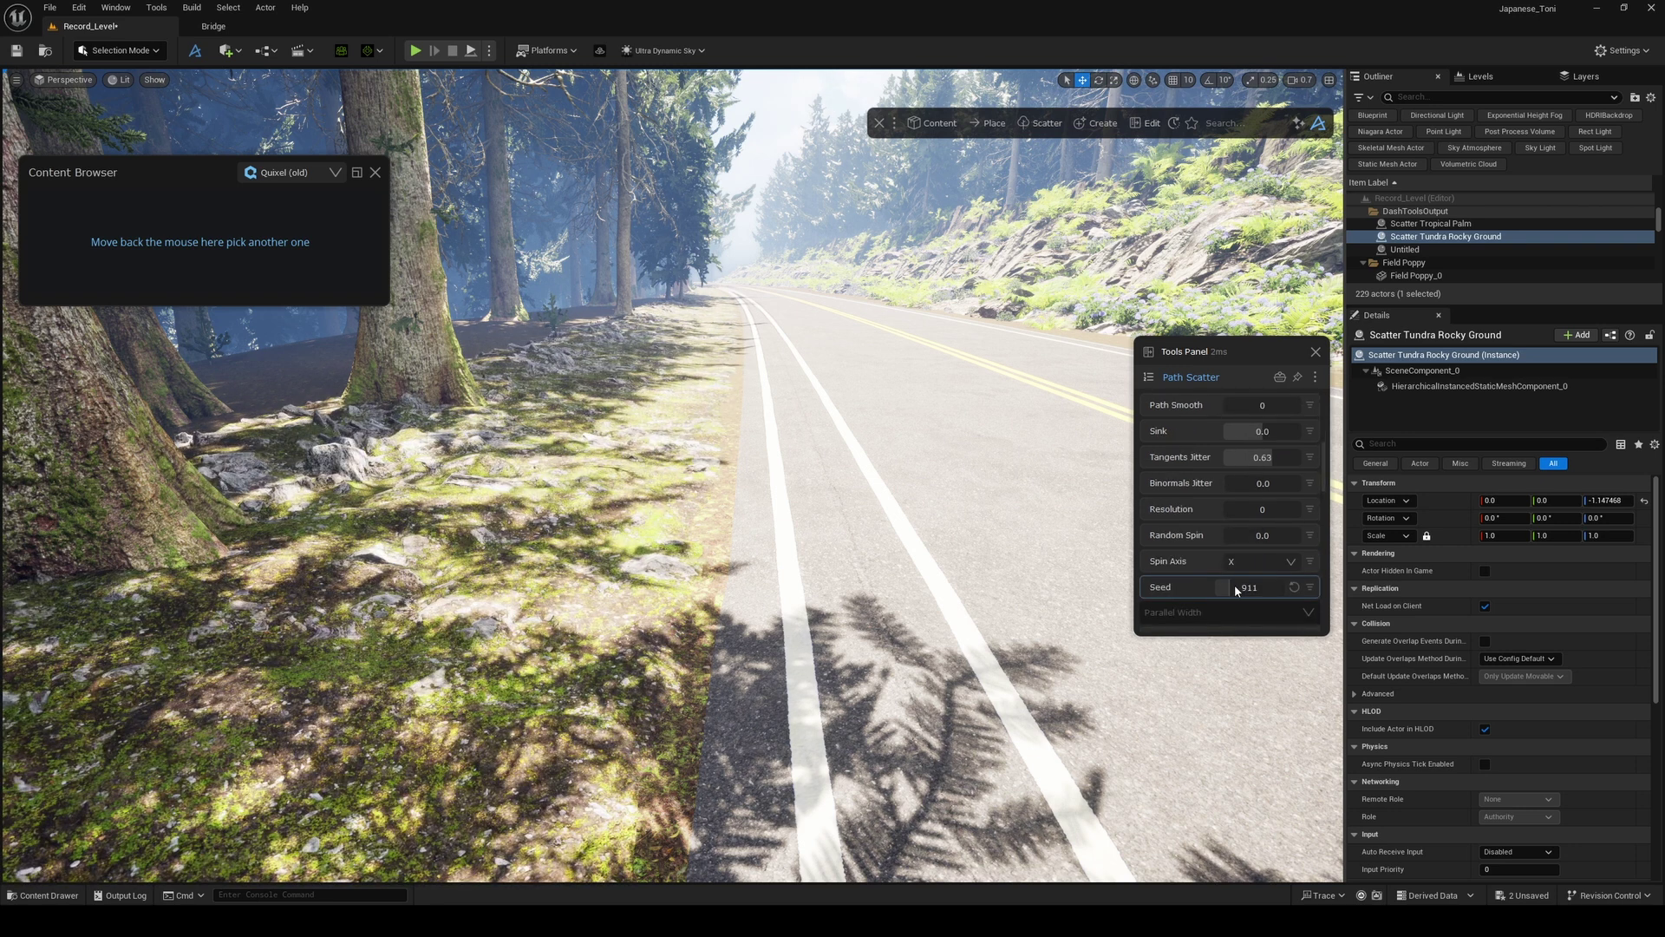
{"action": "left_click_drag", "start_coordinate": [1235, 586], "coordinate": [1240, 585]}
{"action": "key", "text": "a"}
{"action": "right_click_drag", "start_coordinate": [1023, 555], "coordinate": [1068, 538]}
- Set the rocky ground path scatter to the Left section of the road at a parallel distance of 1450
{"action": "scroll", "coordinate": [1037, 553], "scroll_direction": "down", "scroll_amount": 1}
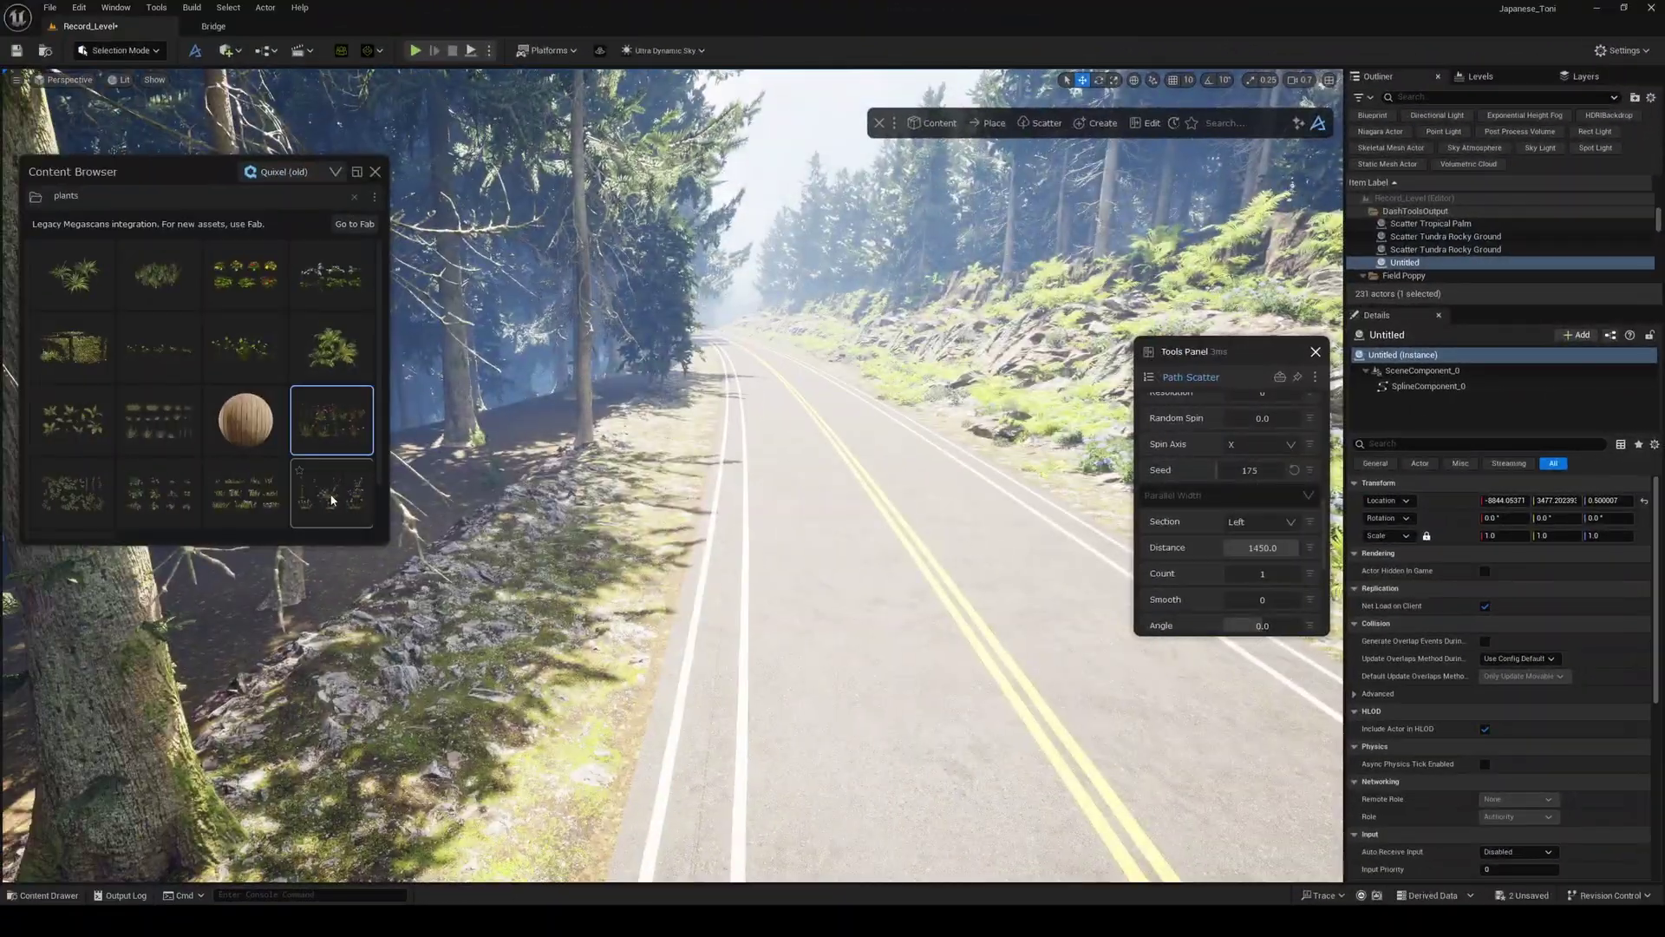
- Scatter five fern and flower assets from the Quixel plants results on both roadside rocky ground scatters
{"action": "scroll", "coordinate": [152, 481], "scroll_direction": "down", "scroll_amount": 1}
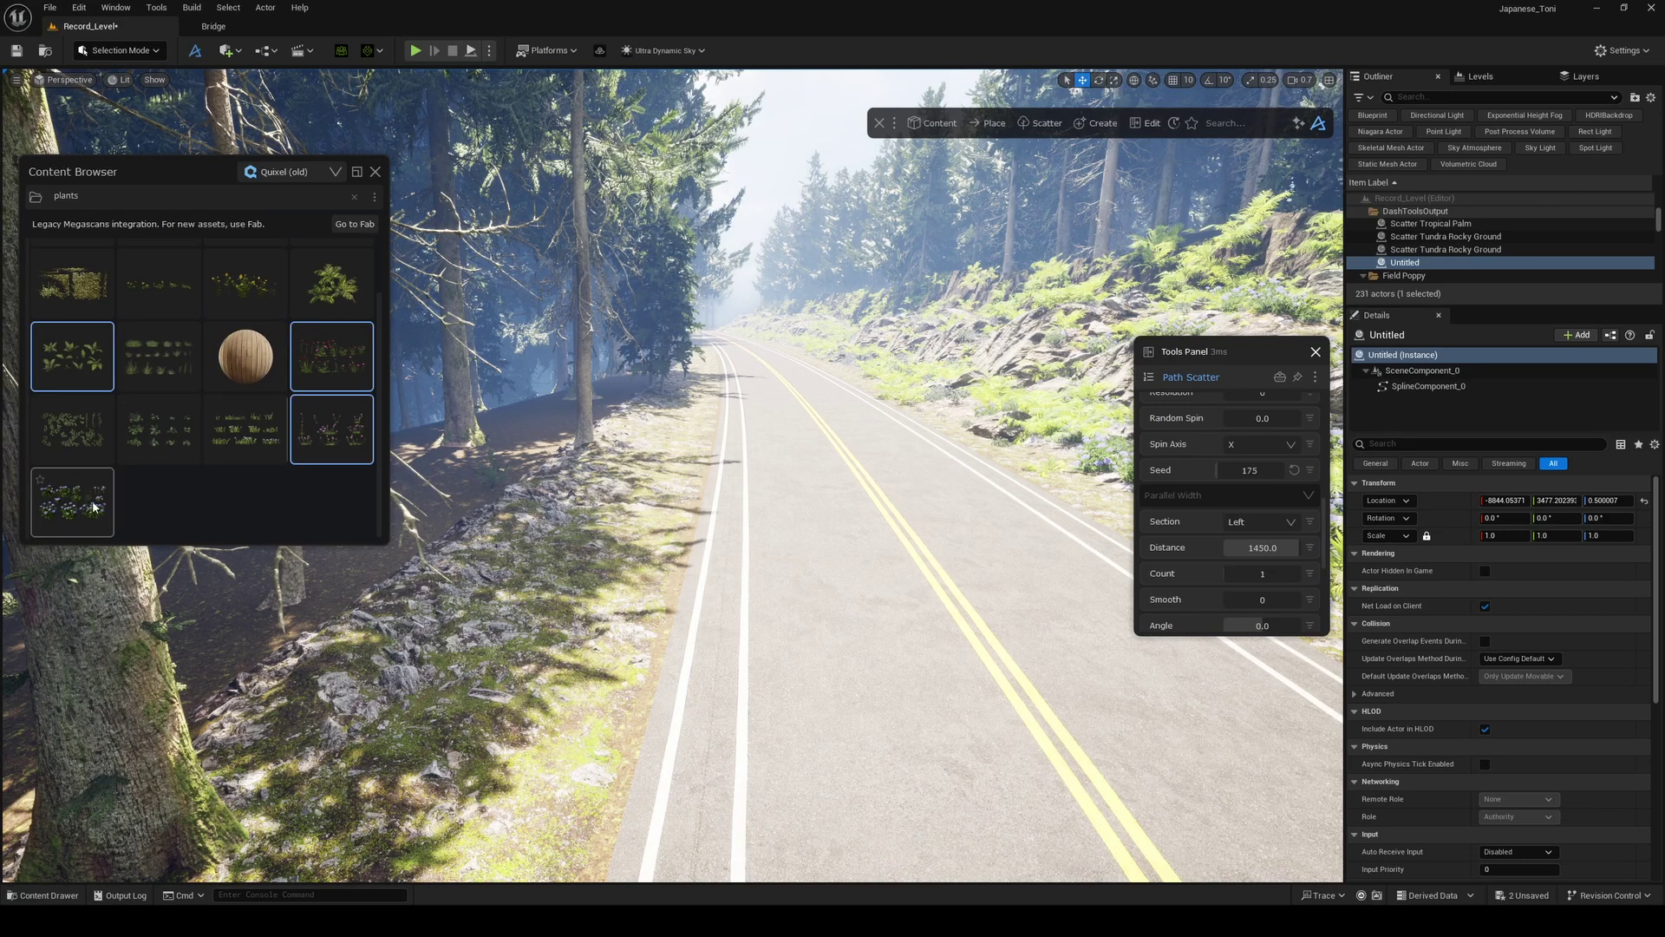
{"action": "scroll", "coordinate": [191, 394], "scroll_direction": "up", "scroll_amount": 1}
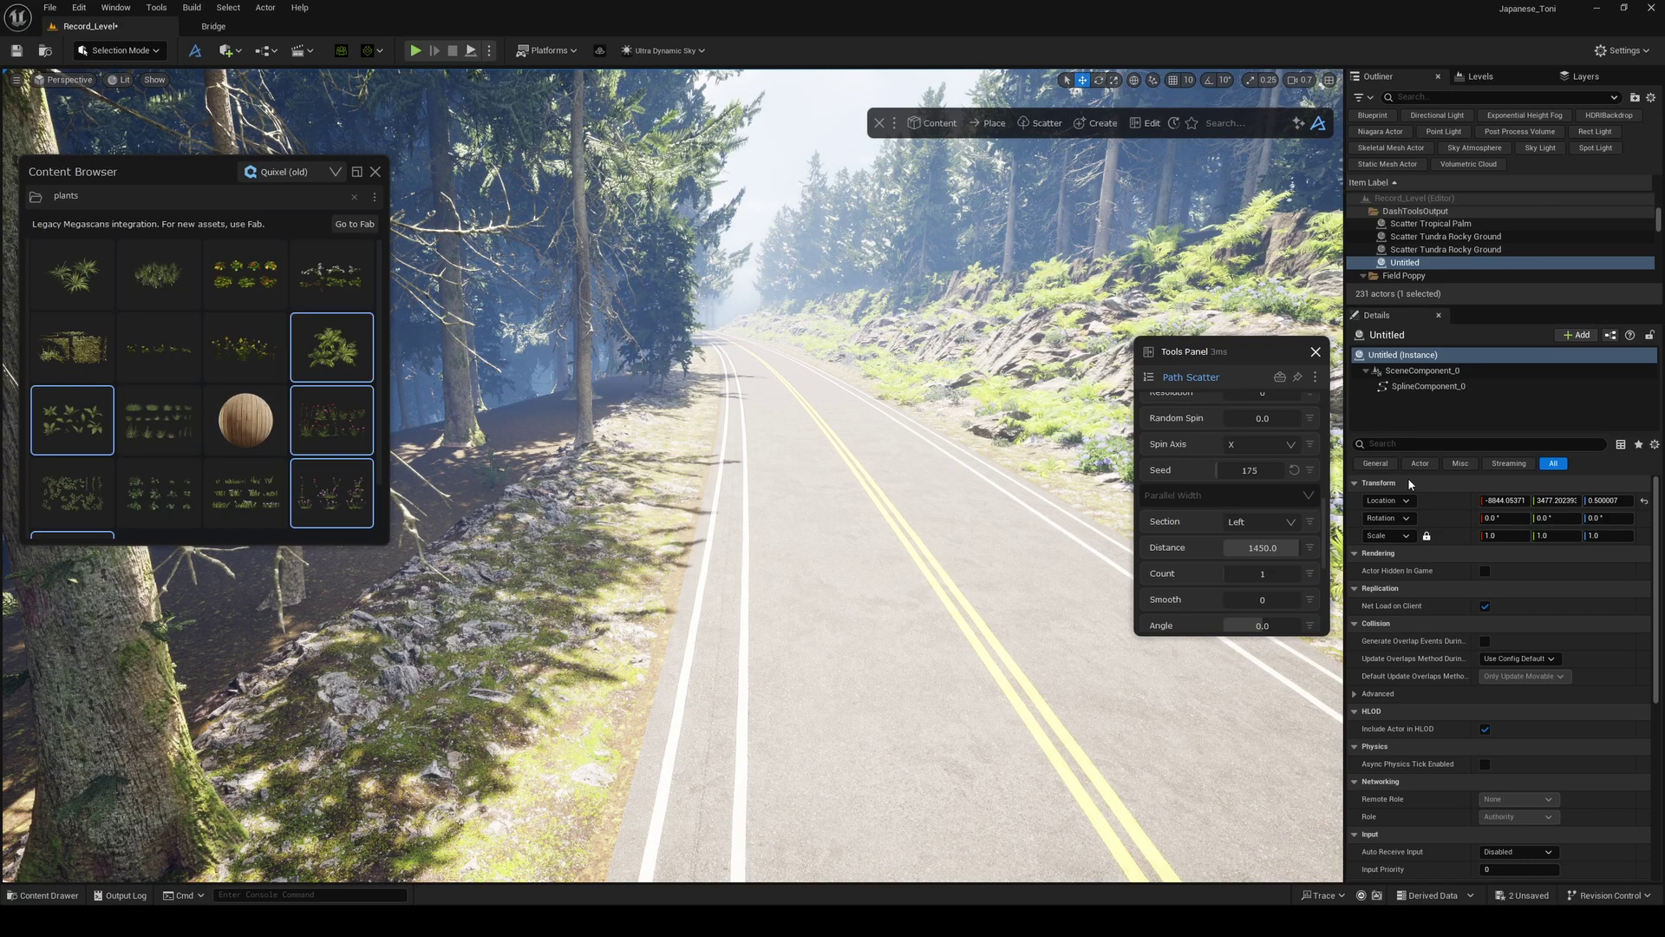
{"action": "left_click", "coordinate": [542, 544]}
{"action": "right_click_drag", "start_coordinate": [900, 484], "coordinate": [975, 482]}
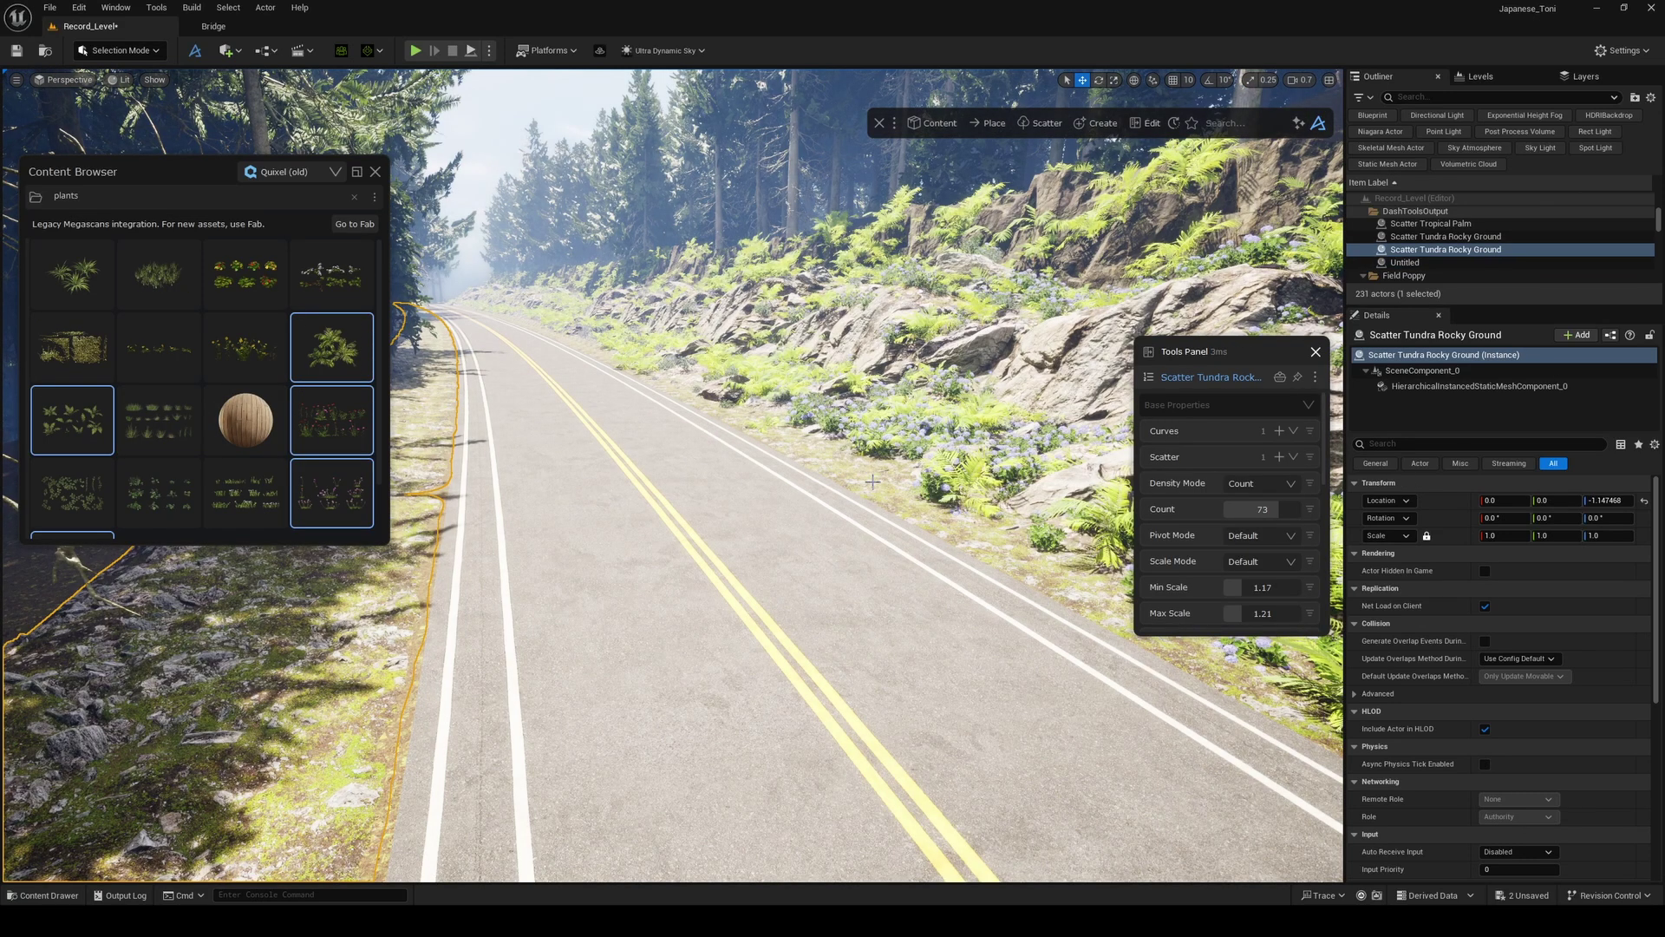
{"action": "left_click", "coordinate": [872, 484], "text": "ctrl"}
{"action": "right_click_drag", "start_coordinate": [741, 504], "coordinate": [607, 506]}
{"action": "left_click_drag", "start_coordinate": [372, 361], "coordinate": [573, 617]}
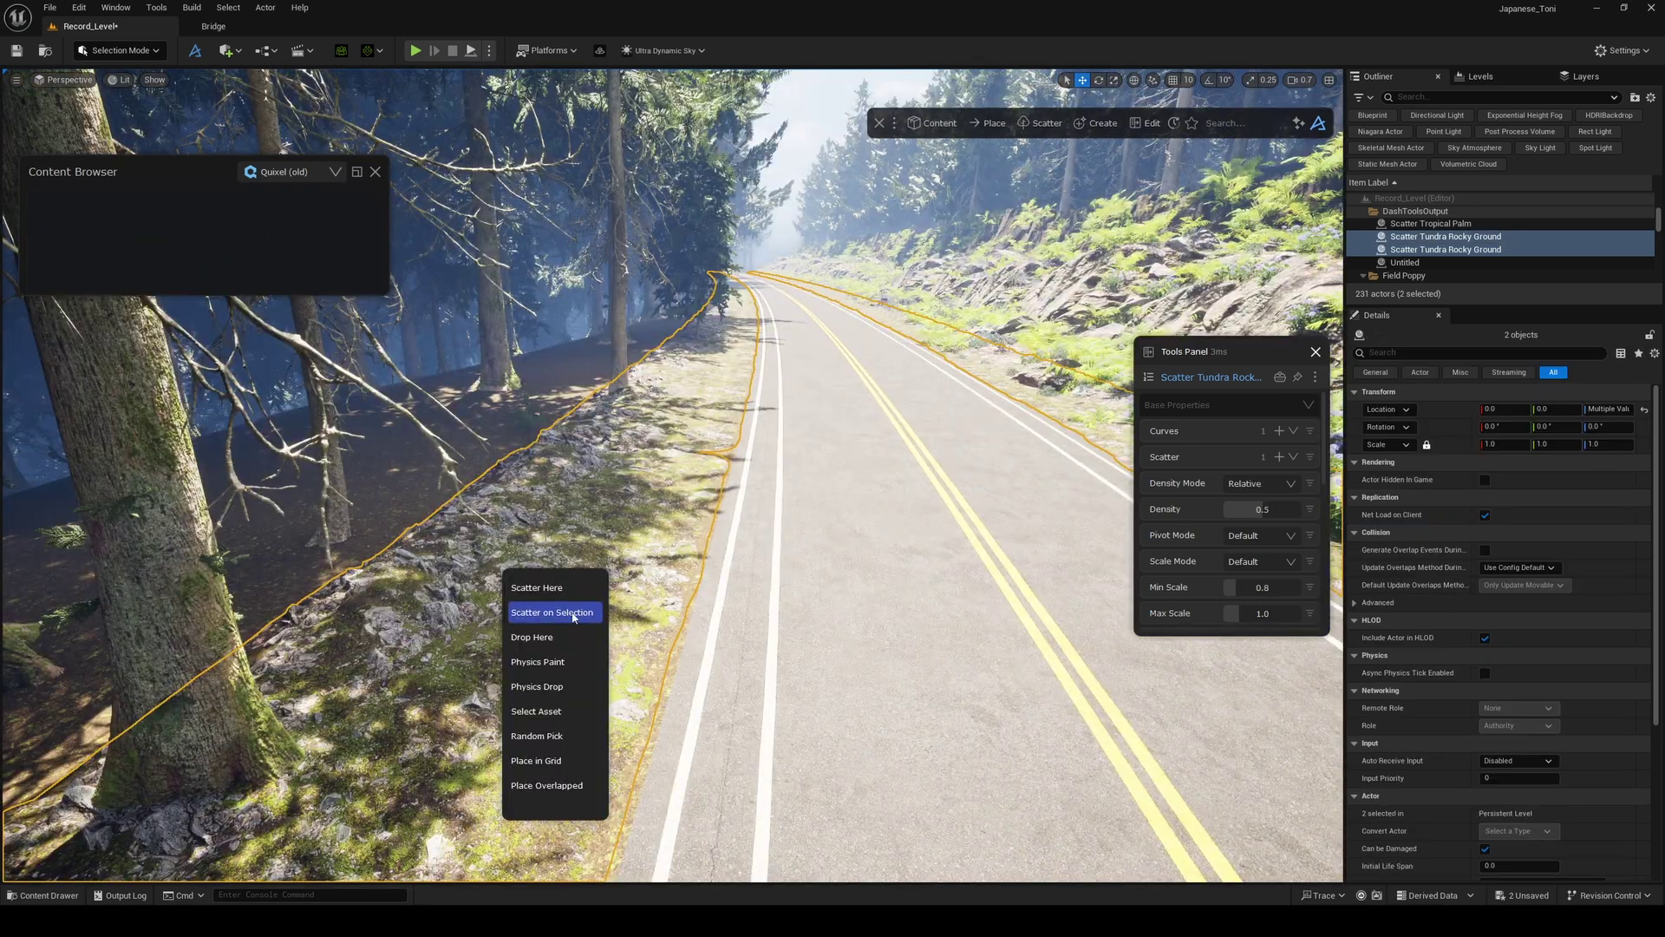
- Increase the density of the flower and fern scatter covering both rocky verges
{"action": "key", "text": "d"}
{"action": "right_click_drag", "start_coordinate": [834, 410], "coordinate": [878, 385]}
{"action": "key", "text": "a"}
{"action": "left_click_drag", "start_coordinate": [1236, 482], "coordinate": [1251, 483]}
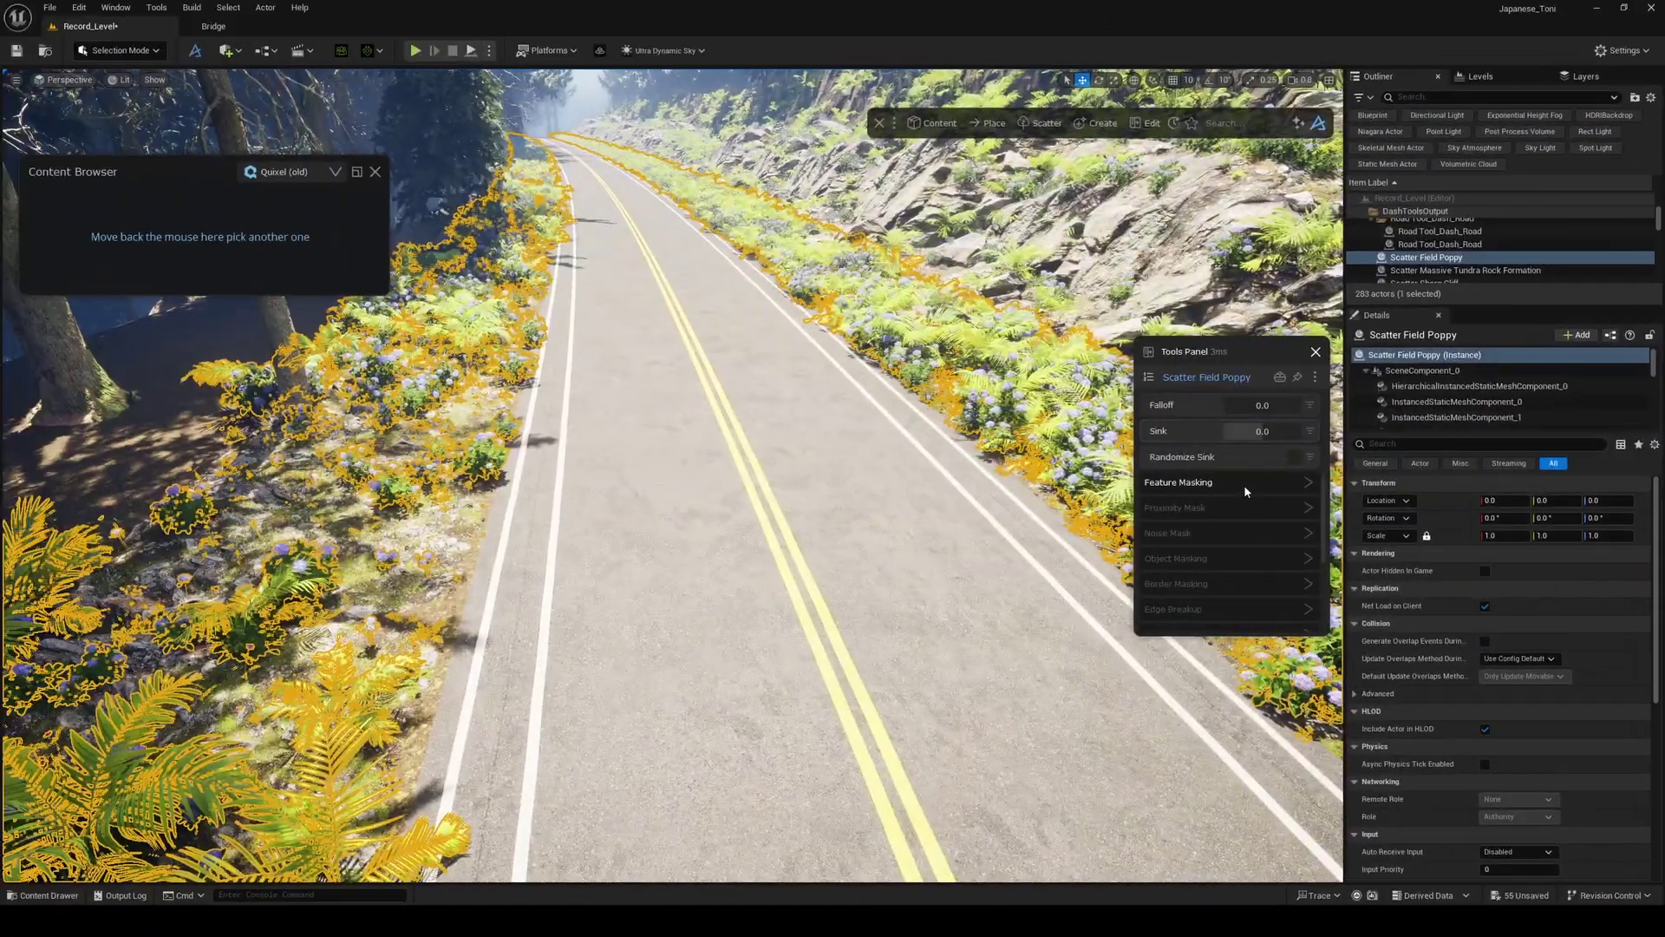
- Add the road to the Field Poppy scatter's Proximity Mask and set the mask distance to about 433
{"action": "left_click", "coordinate": [1244, 504]}
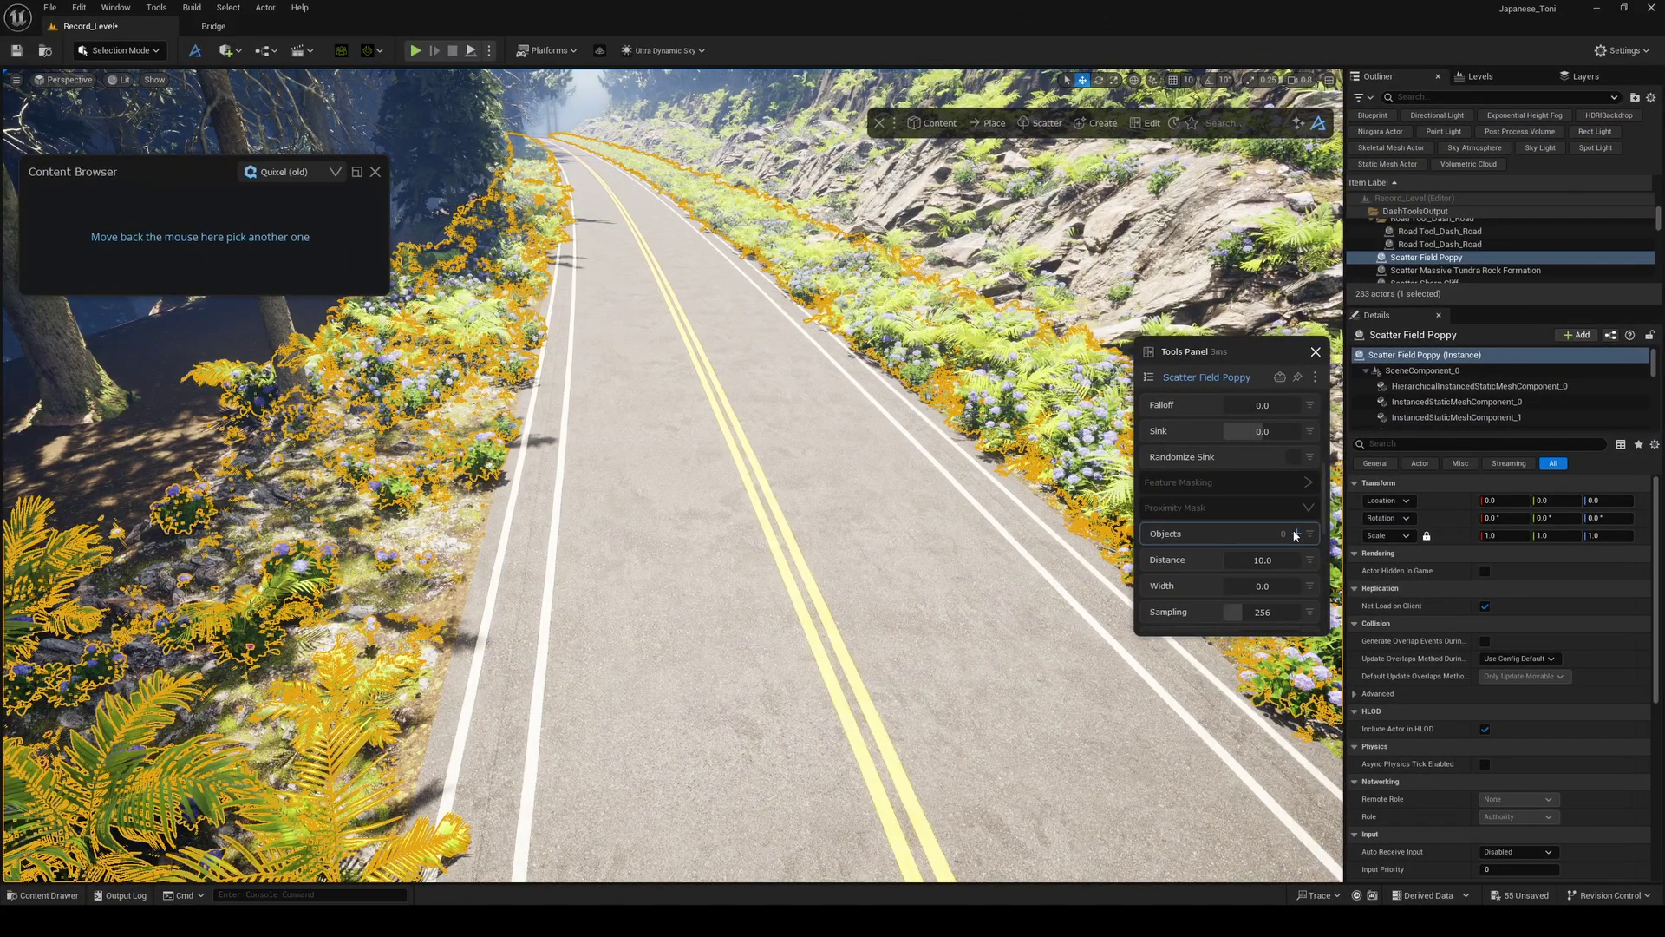
{"action": "left_click", "coordinate": [1032, 692]}
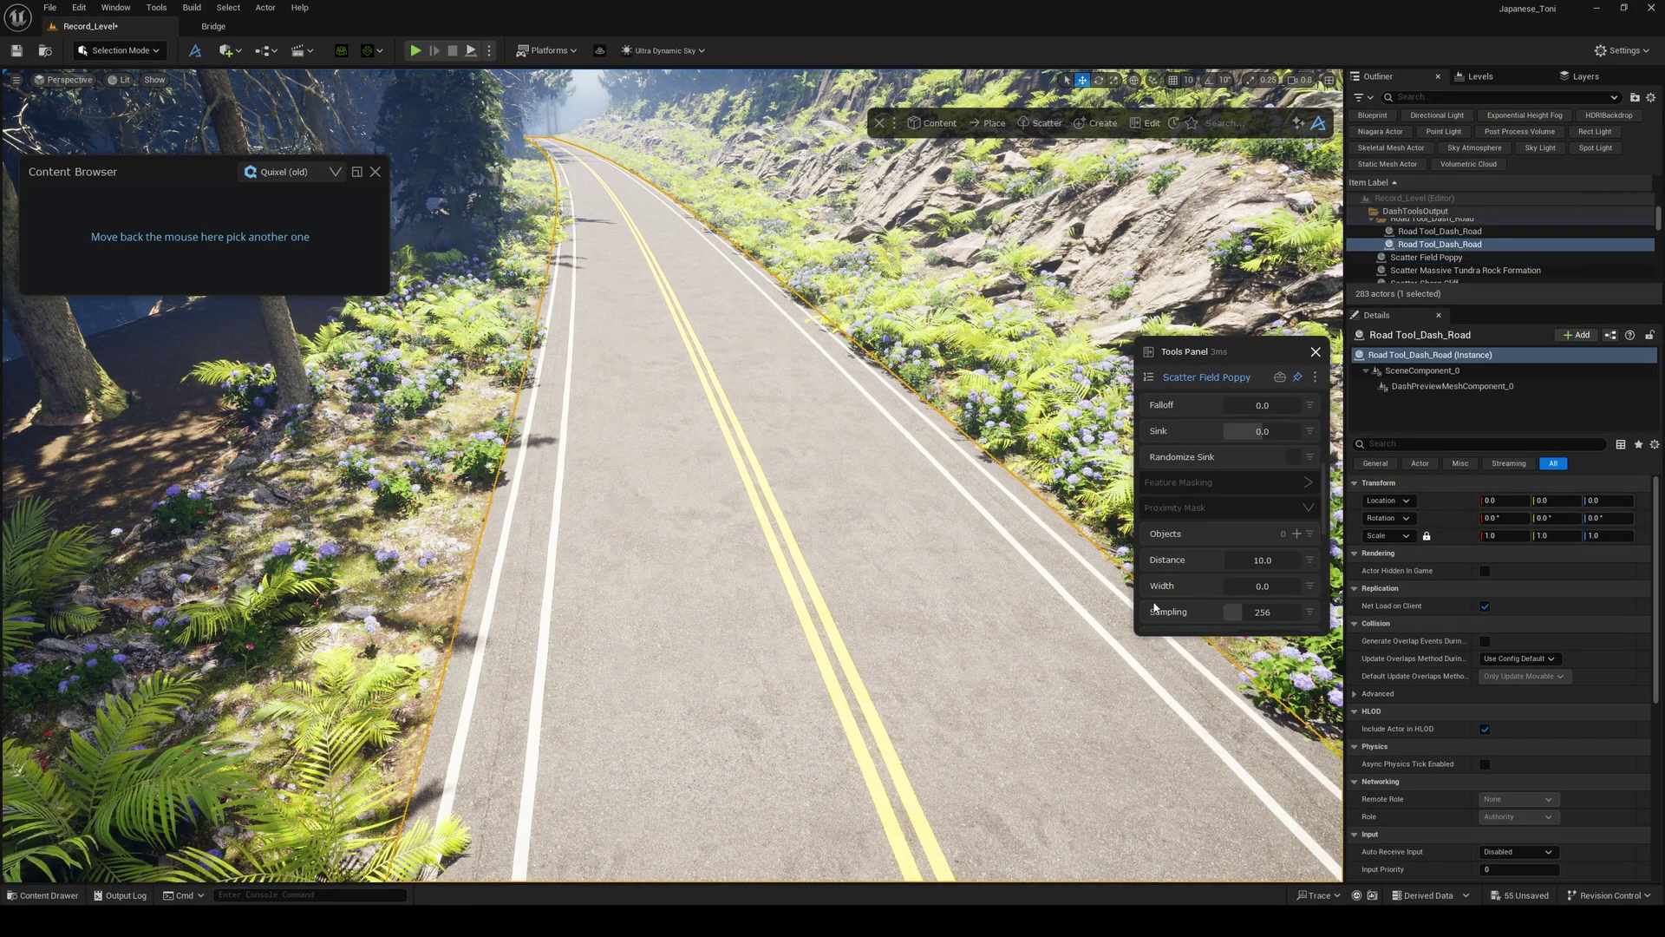
{"action": "left_click", "coordinate": [1295, 535]}
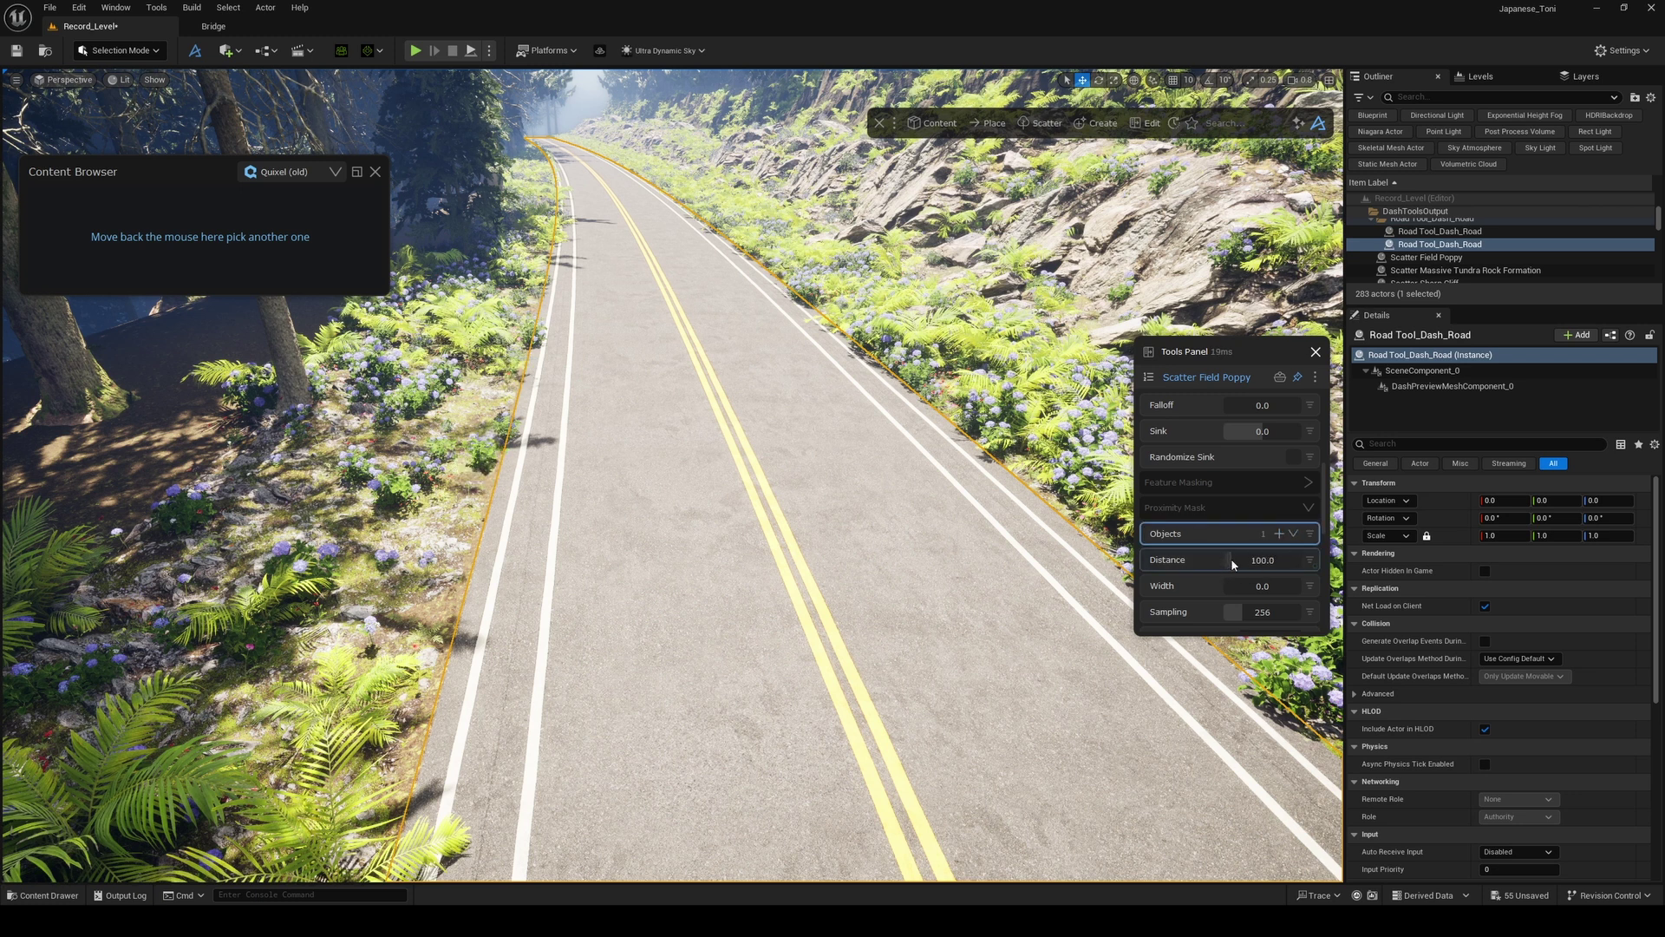
{"action": "left_click_drag", "start_coordinate": [1230, 560], "coordinate": [1258, 562]}
- Set the Field Poppy scatter's density to about 2.92 along the roadside verge
{"action": "right_click_drag", "start_coordinate": [989, 398], "coordinate": [976, 312]}
{"action": "key", "text": "w"}
{"action": "right_click_drag", "start_coordinate": [801, 588], "coordinate": [801, 597]}
{"action": "key", "text": "s"}
{"action": "key", "text": "a"}
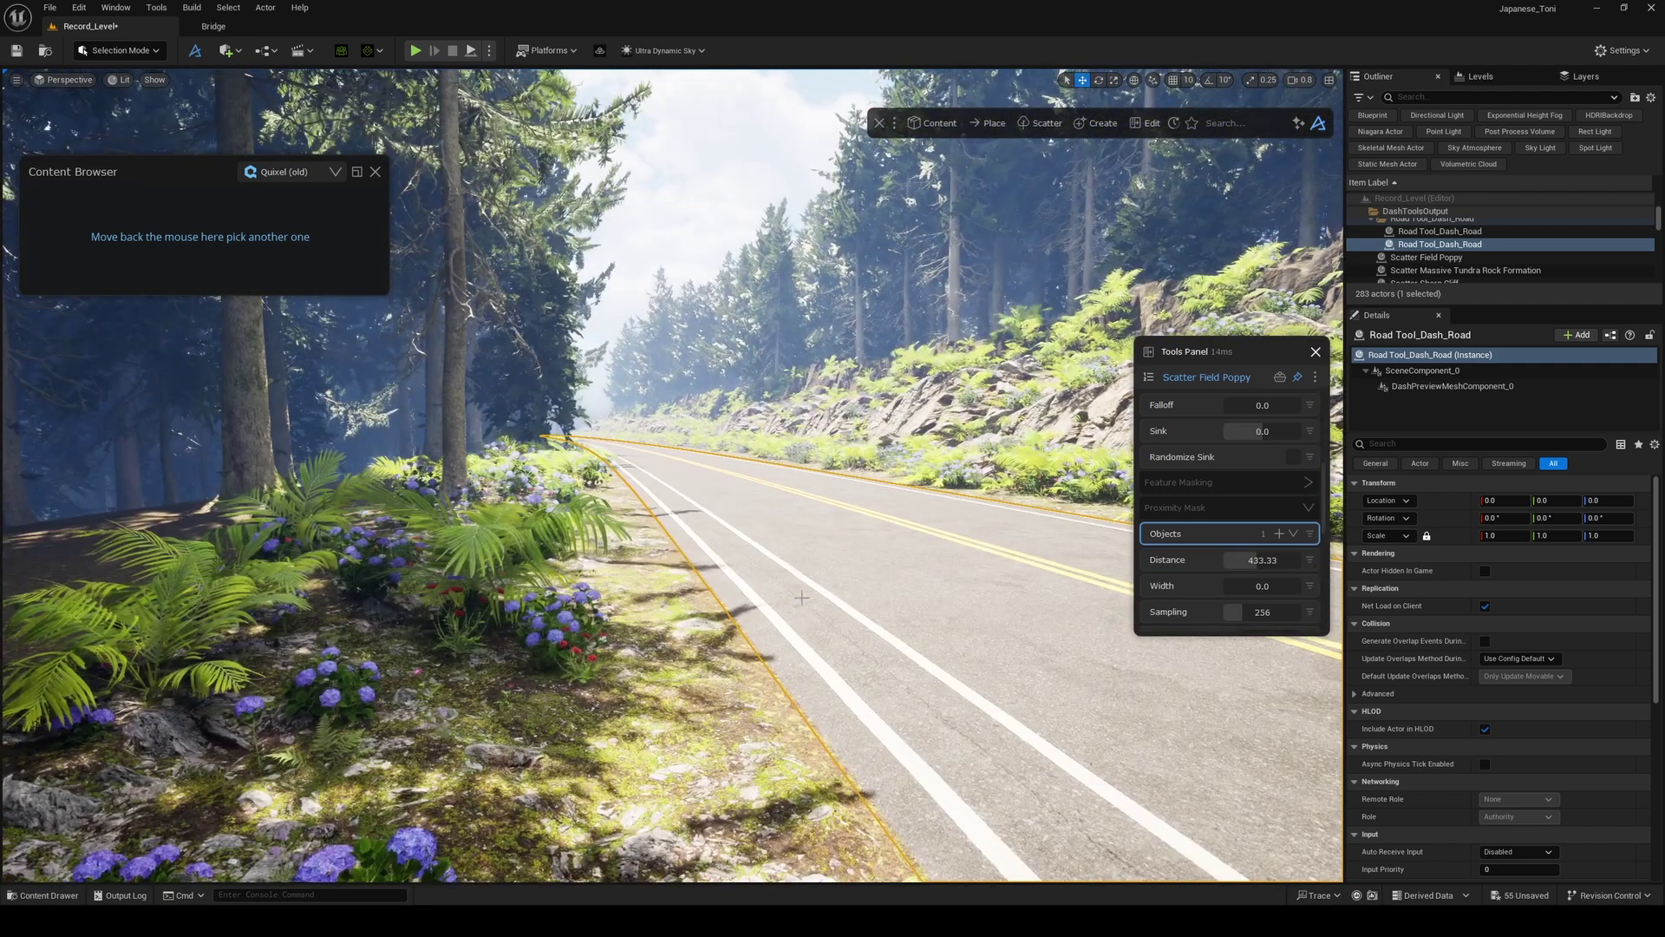
{"action": "left_click", "coordinate": [539, 564]}
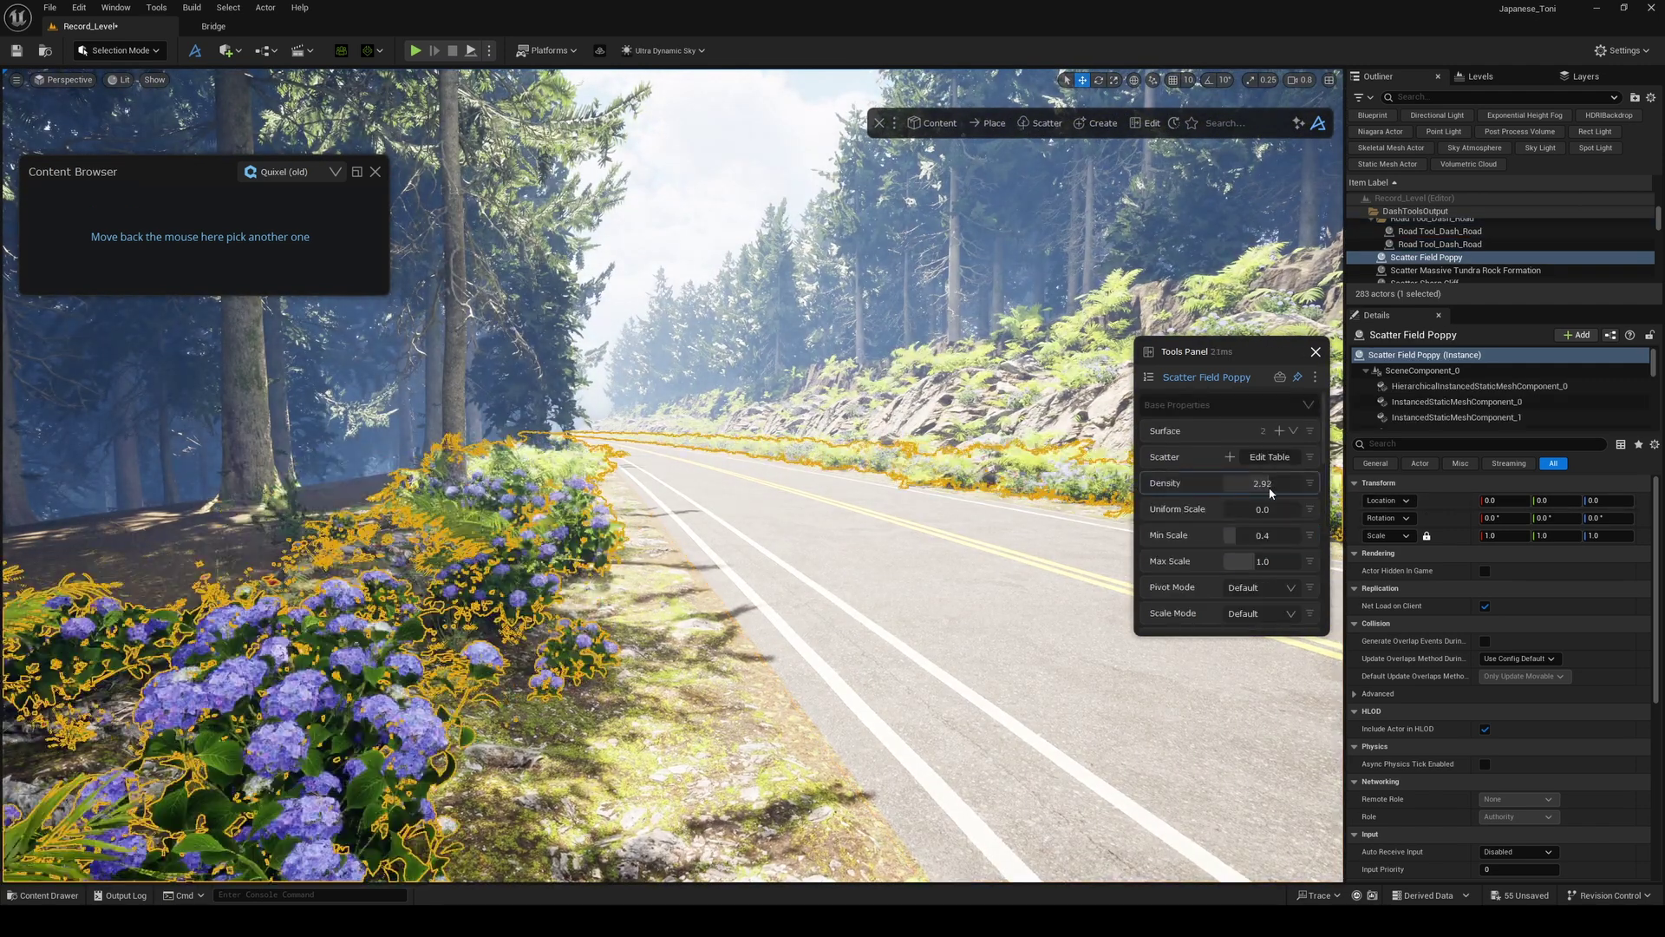
{"action": "left_click_drag", "start_coordinate": [1277, 495], "coordinate": [1267, 485]}
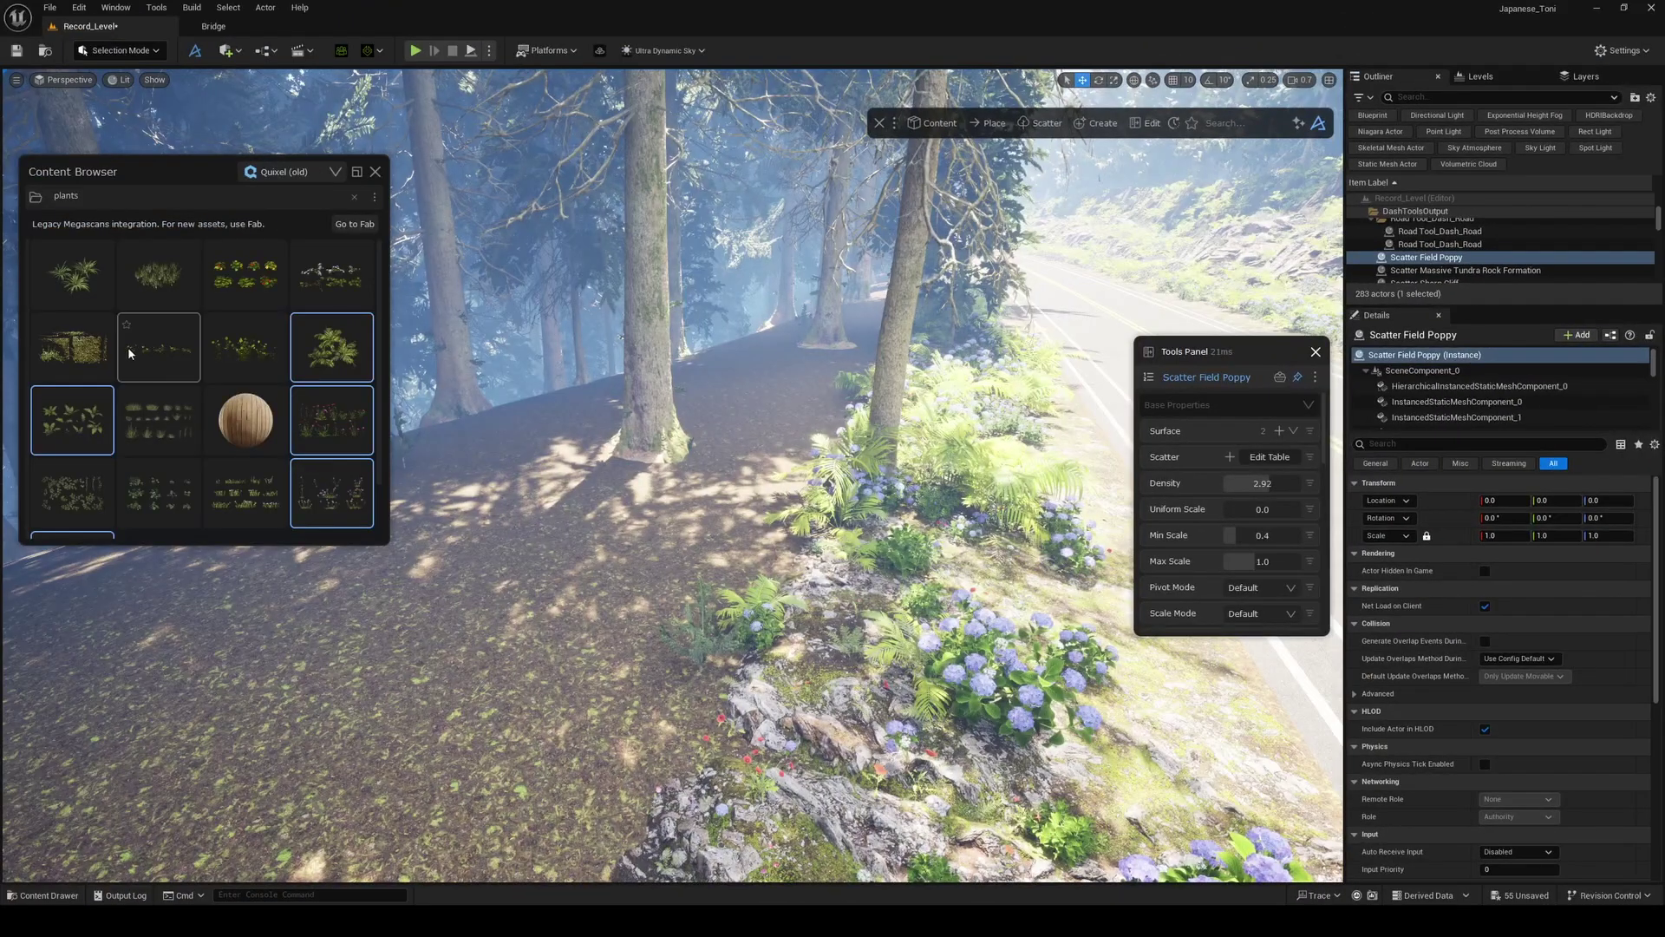
- Switch the asset source to the Project Library and search it for "plant"
{"action": "left_click", "coordinate": [282, 172]}
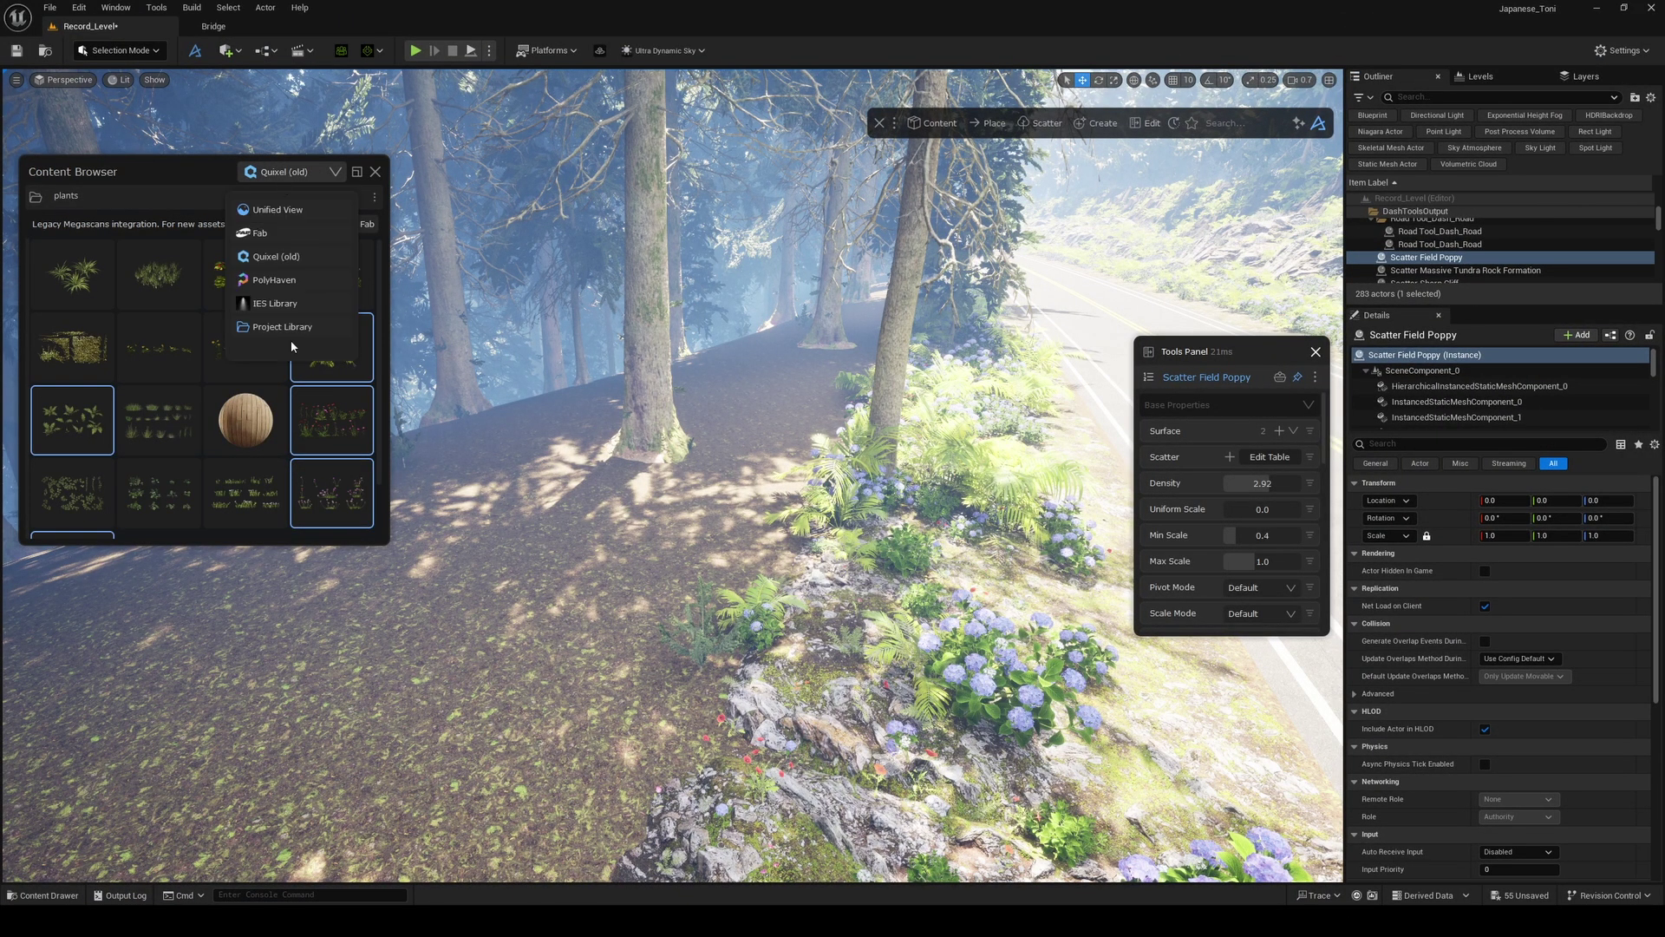
{"action": "left_click", "coordinate": [283, 327]}
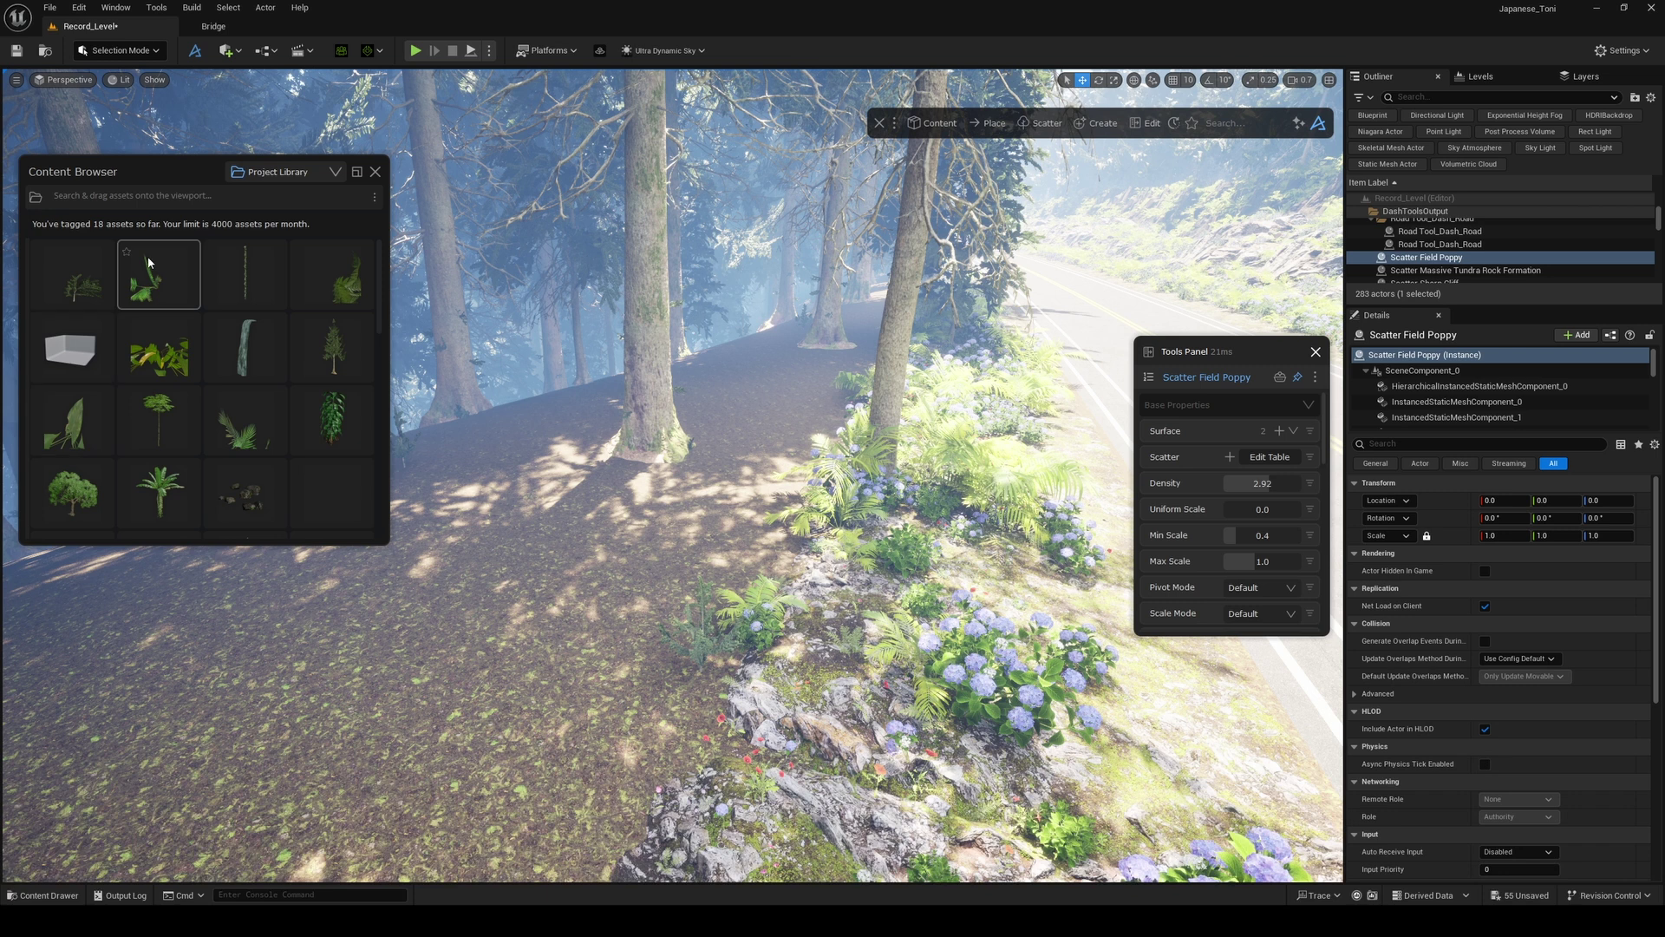
{"action": "left_click", "coordinate": [164, 197]}
{"action": "type", "text": "plant"}
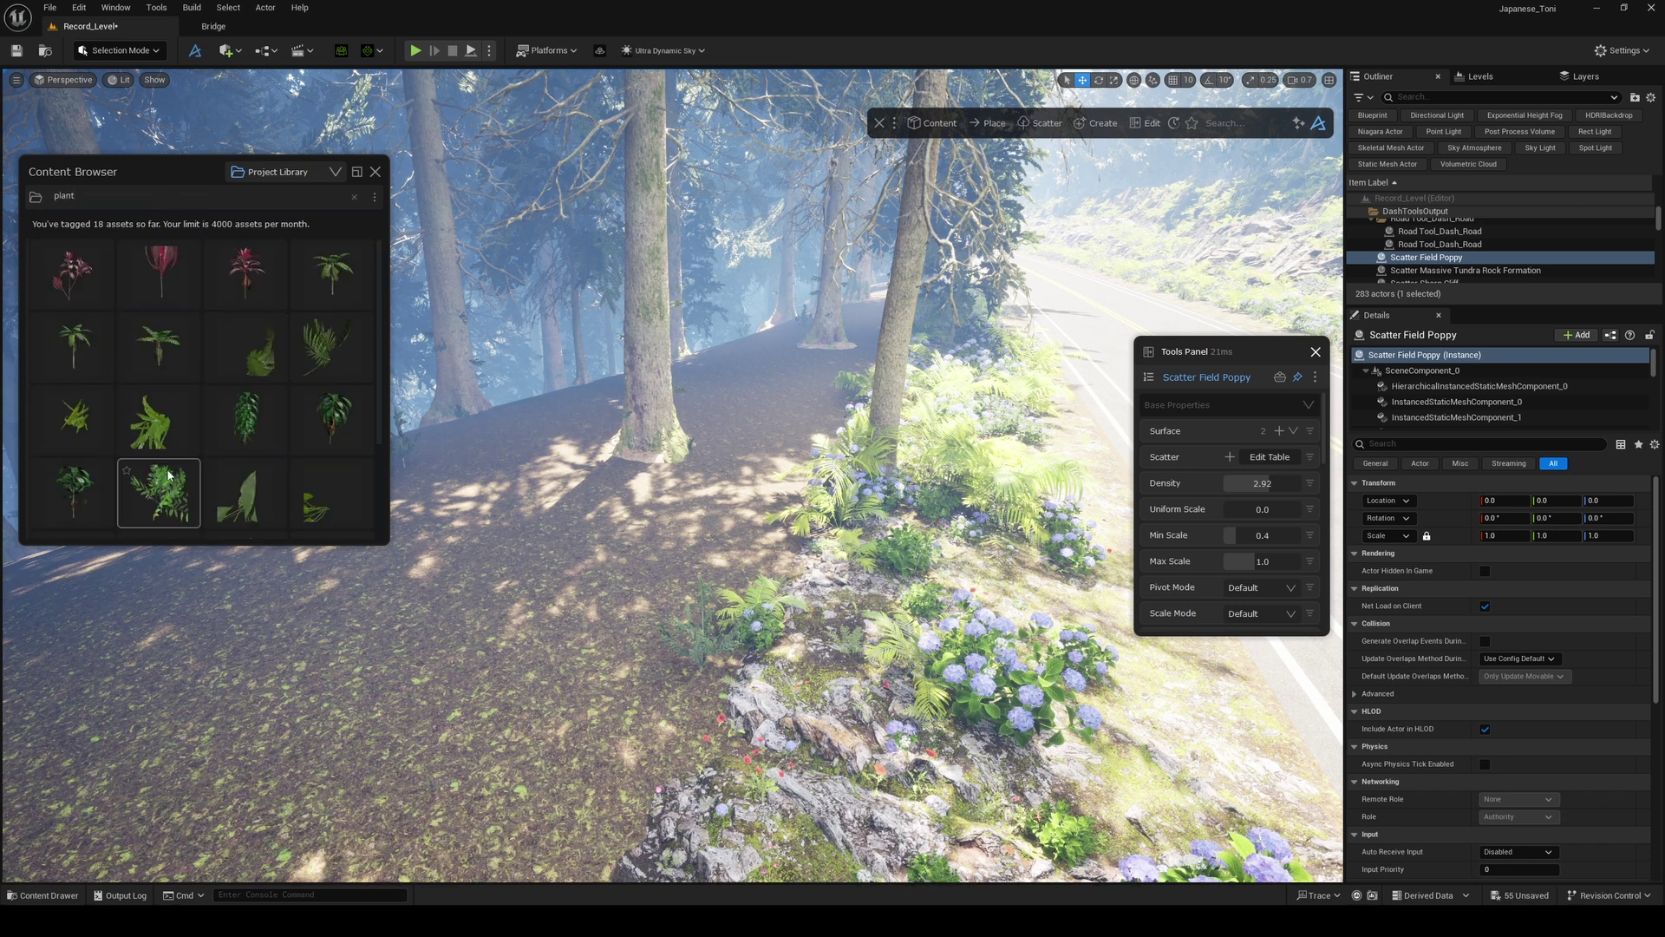
- Scatter five leafy green plants from the Project Library results over the forest ground with Scatter Here
{"action": "scroll", "coordinate": [84, 501], "scroll_direction": "down", "scroll_amount": 2}
{"action": "scroll", "coordinate": [209, 486], "scroll_direction": "up", "scroll_amount": 2}
{"action": "left_click_drag", "start_coordinate": [151, 495], "coordinate": [352, 631]}
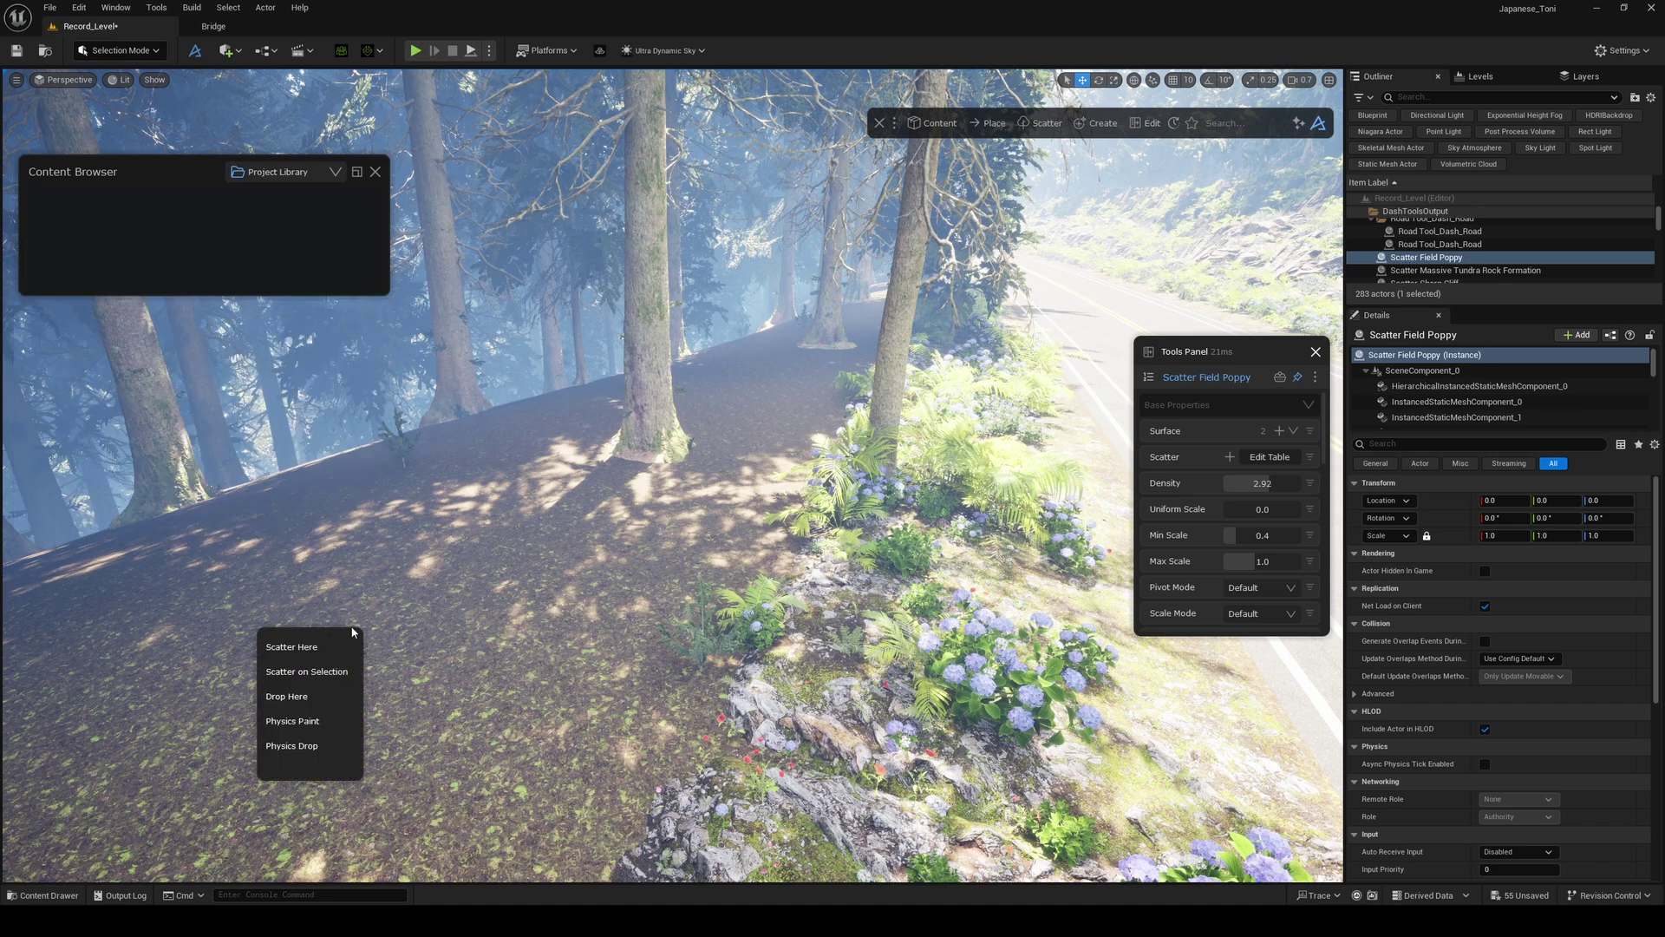
{"action": "left_click_drag", "start_coordinate": [566, 556], "coordinate": [1054, 555]}
{"action": "right_click_drag", "start_coordinate": [1053, 555], "coordinate": [1171, 598]}
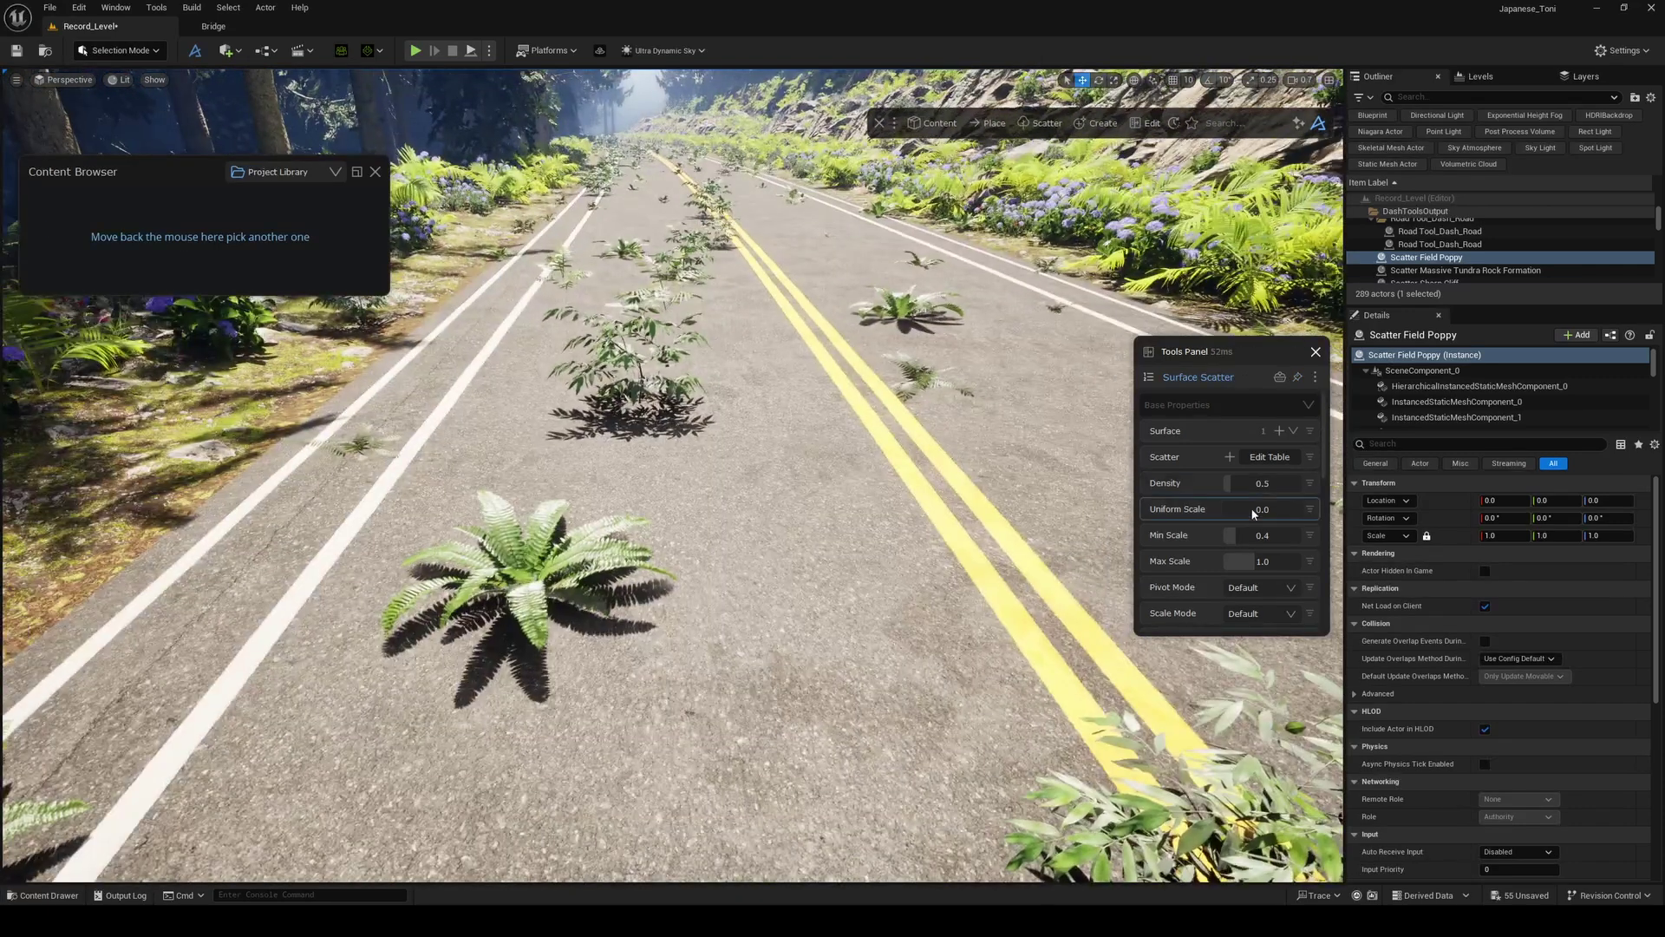
- Add the road as an entry in the new surface scatter's Proximity Table with a distance of 200
{"action": "scroll", "coordinate": [1244, 491], "scroll_direction": "down", "scroll_amount": 5}
{"action": "left_click", "coordinate": [1196, 507]}
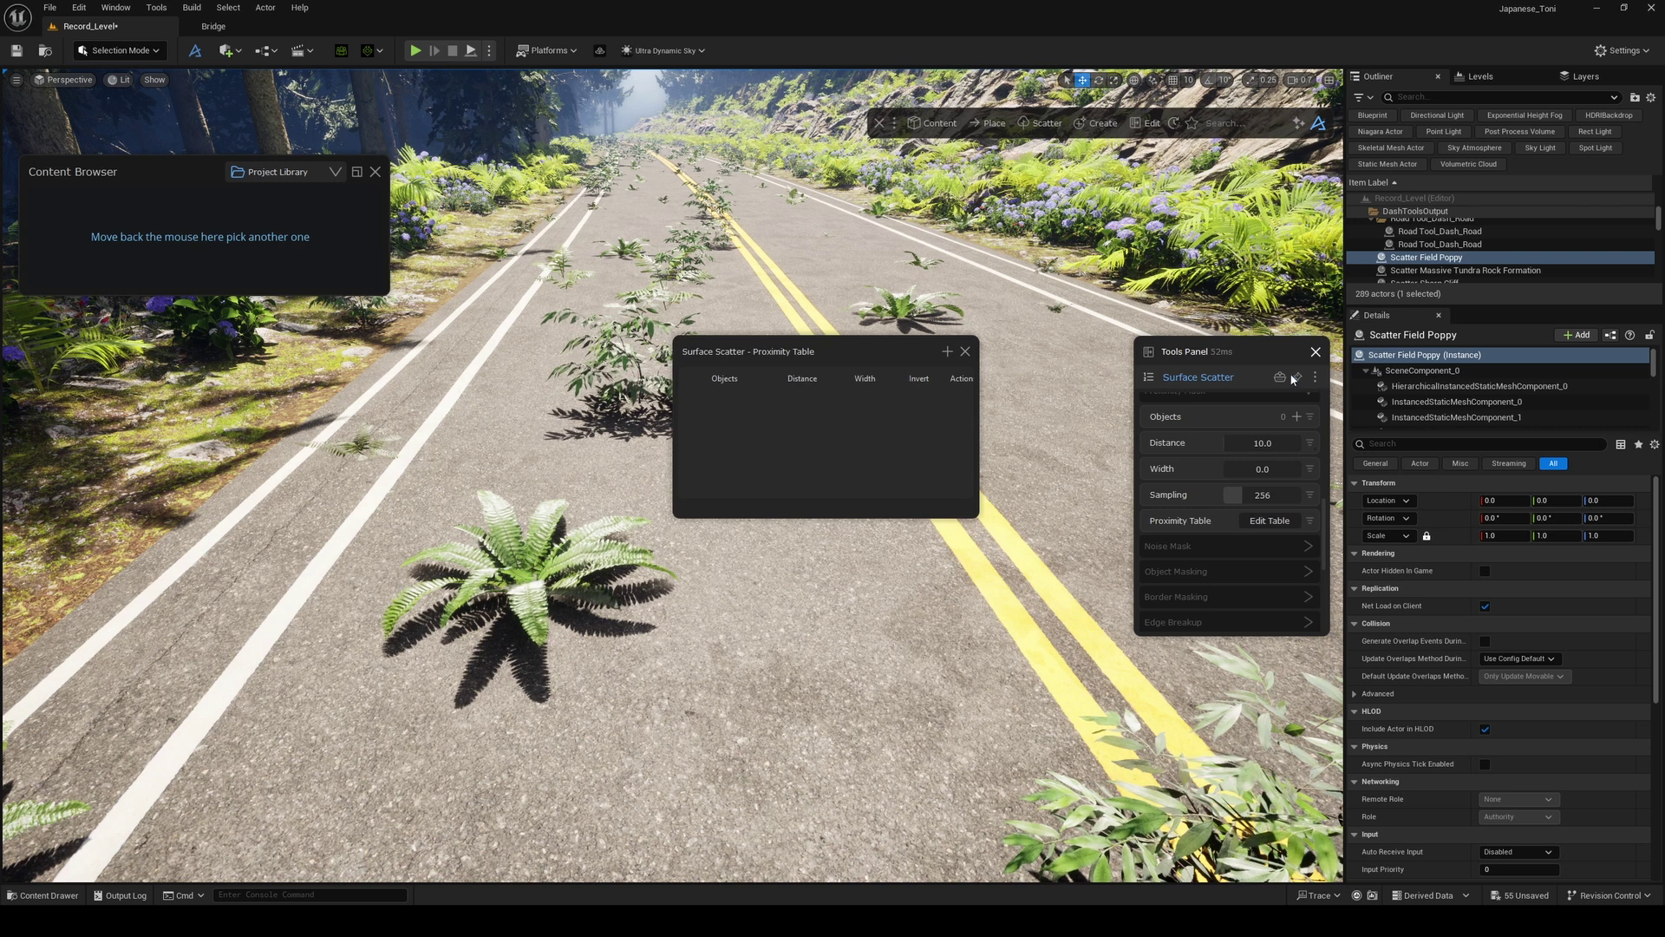
{"action": "left_click", "coordinate": [947, 351]}
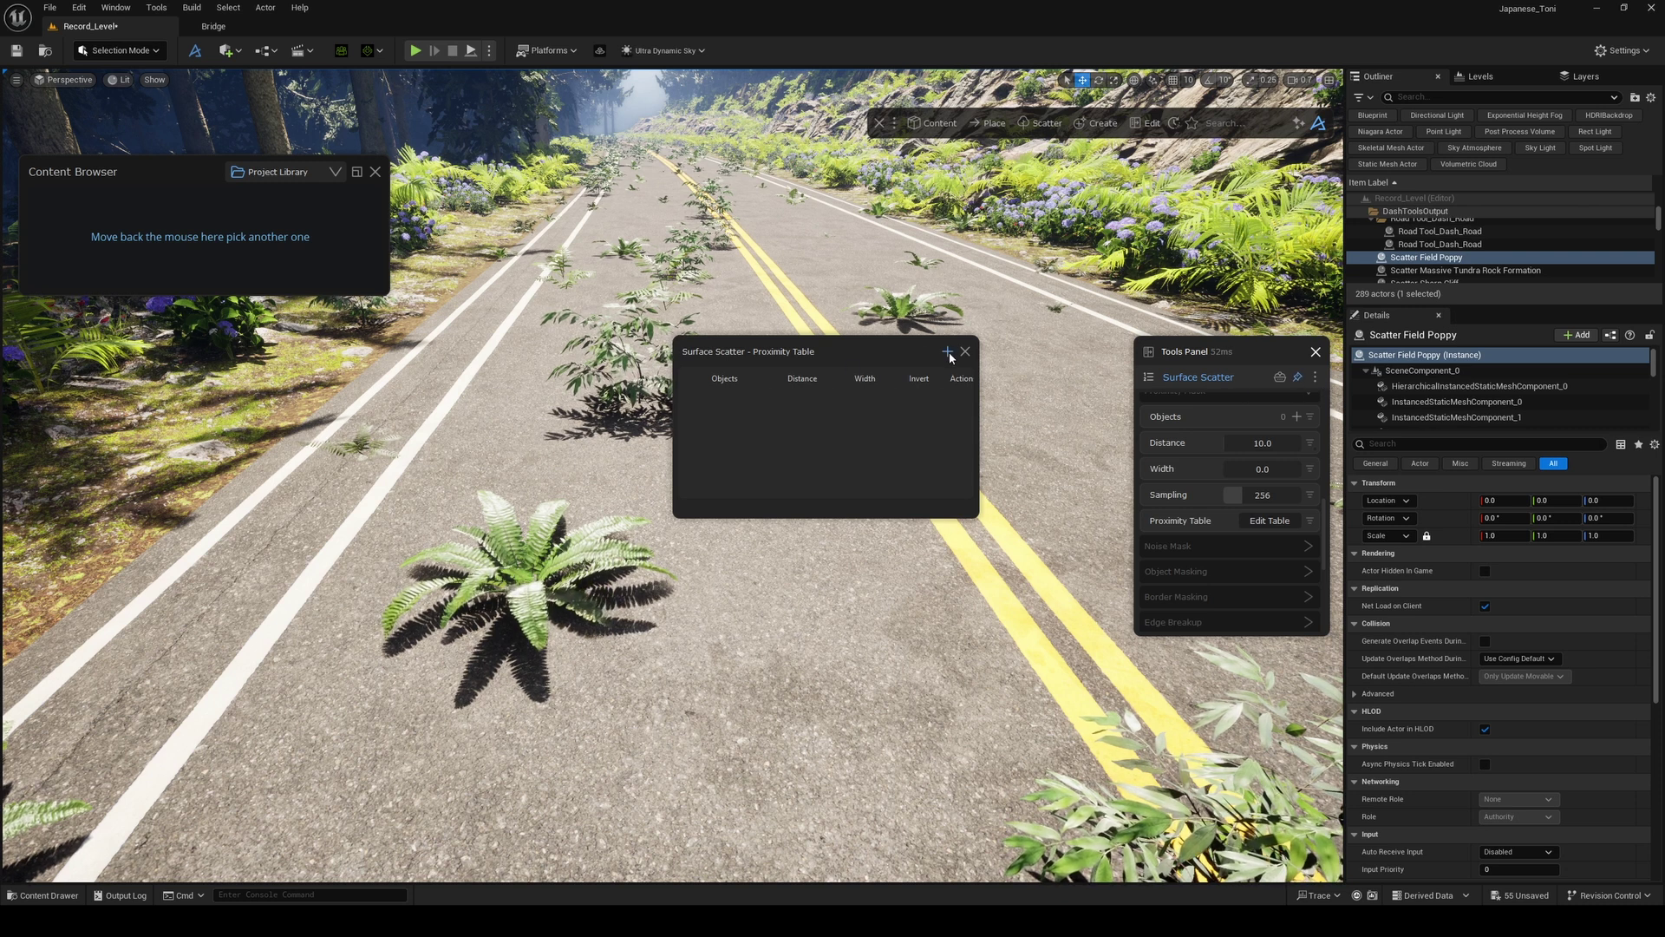
{"action": "left_click", "coordinate": [802, 590]}
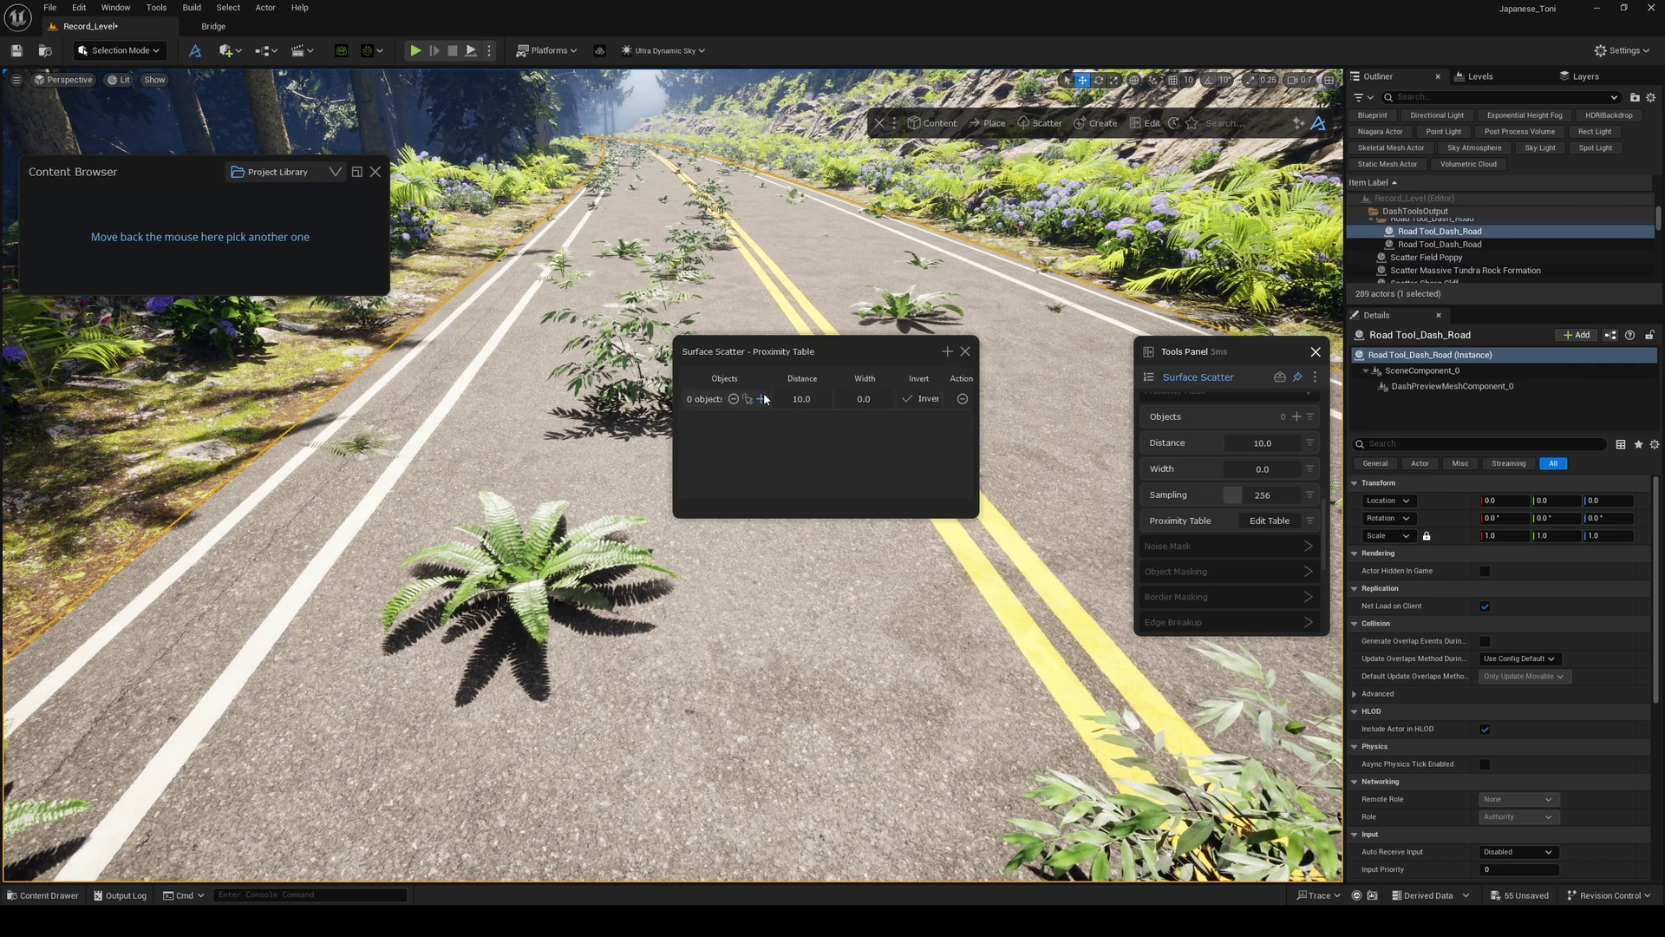
{"action": "left_click", "coordinate": [762, 399]}
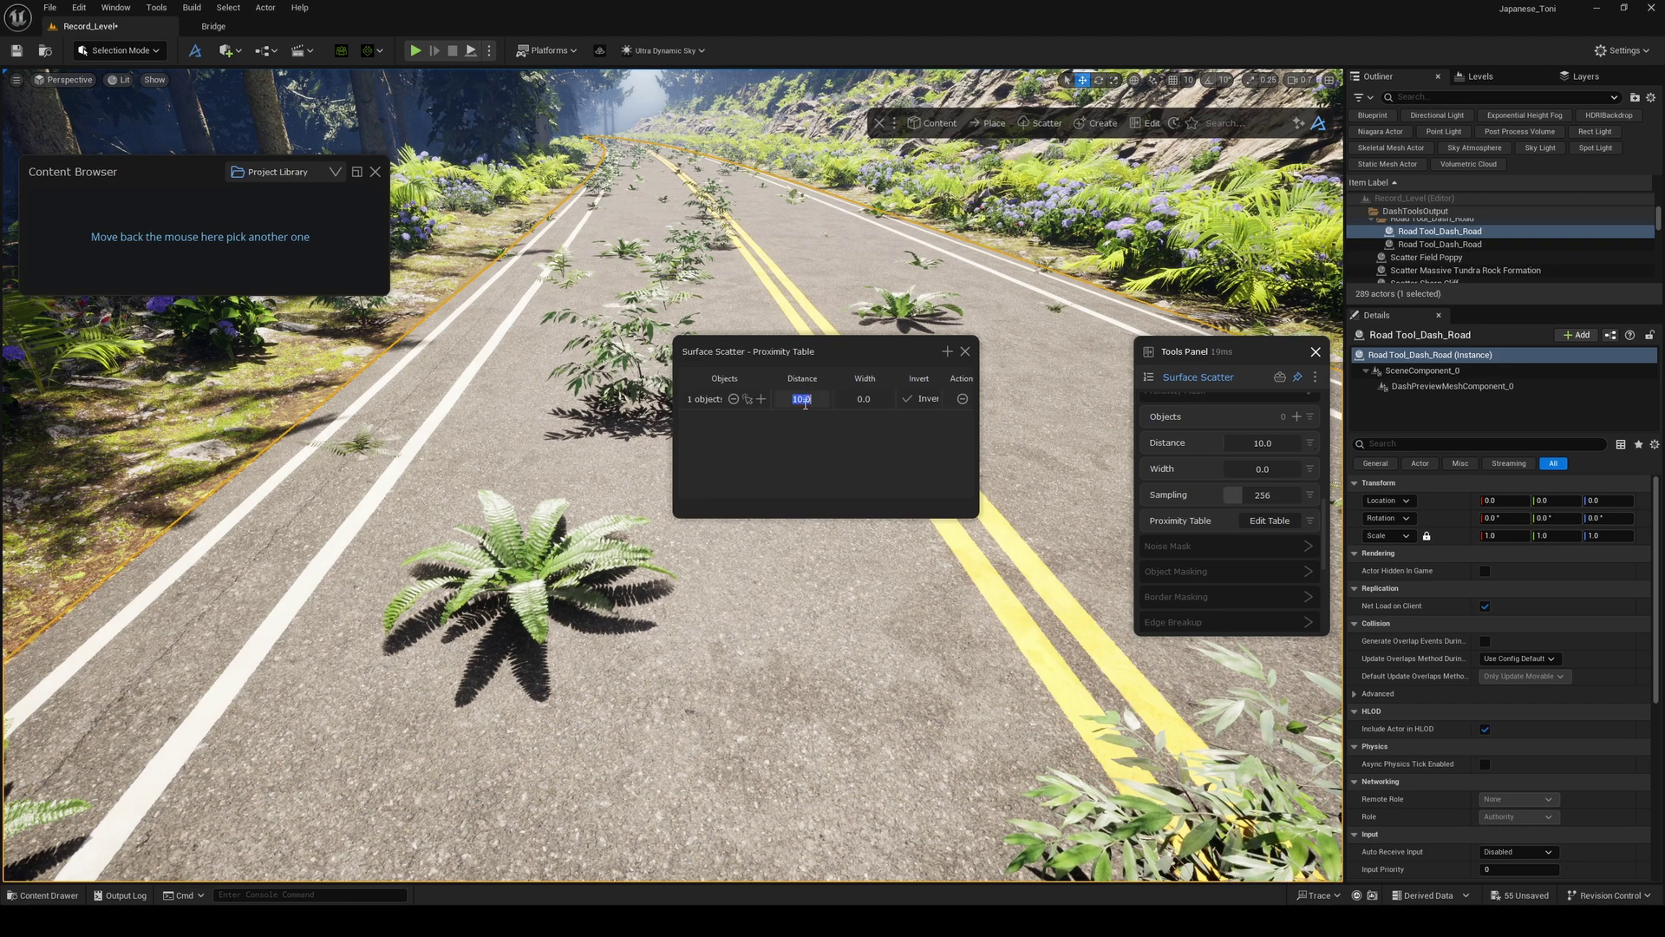
{"action": "key", "text": "Return"}
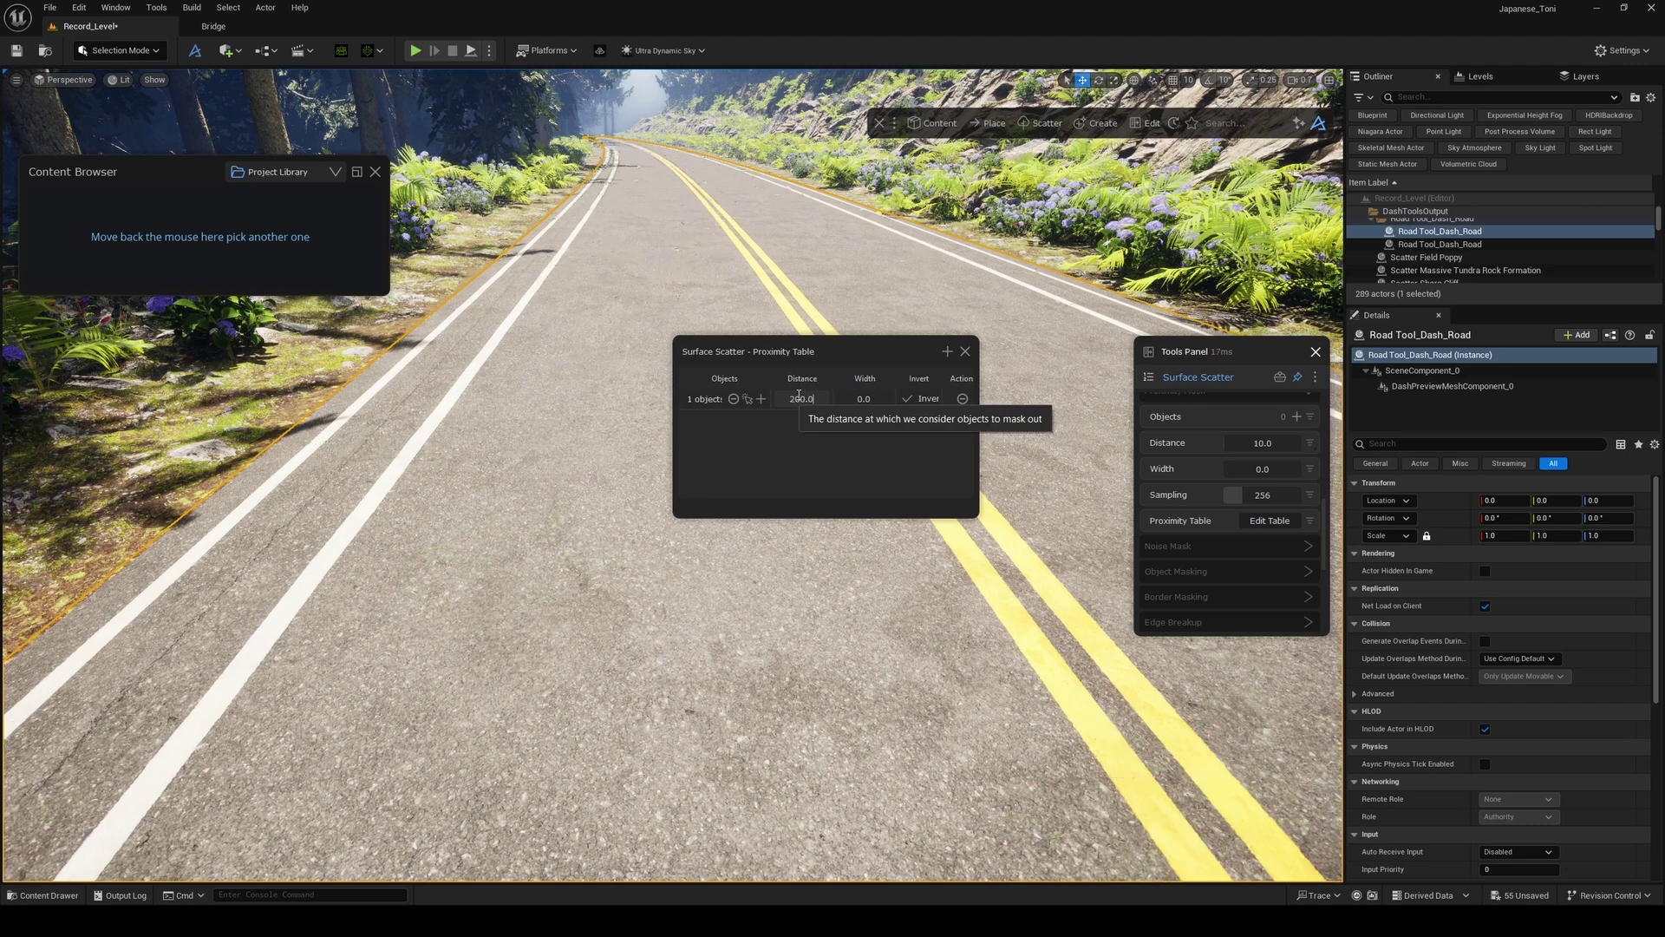
- Add the Massive Tundra Rock Formation scatter to the Proximity Table at distance 200 and set the road entry's width to 5000
{"action": "right_click_drag", "start_coordinate": [850, 294], "coordinate": [1075, 316]}
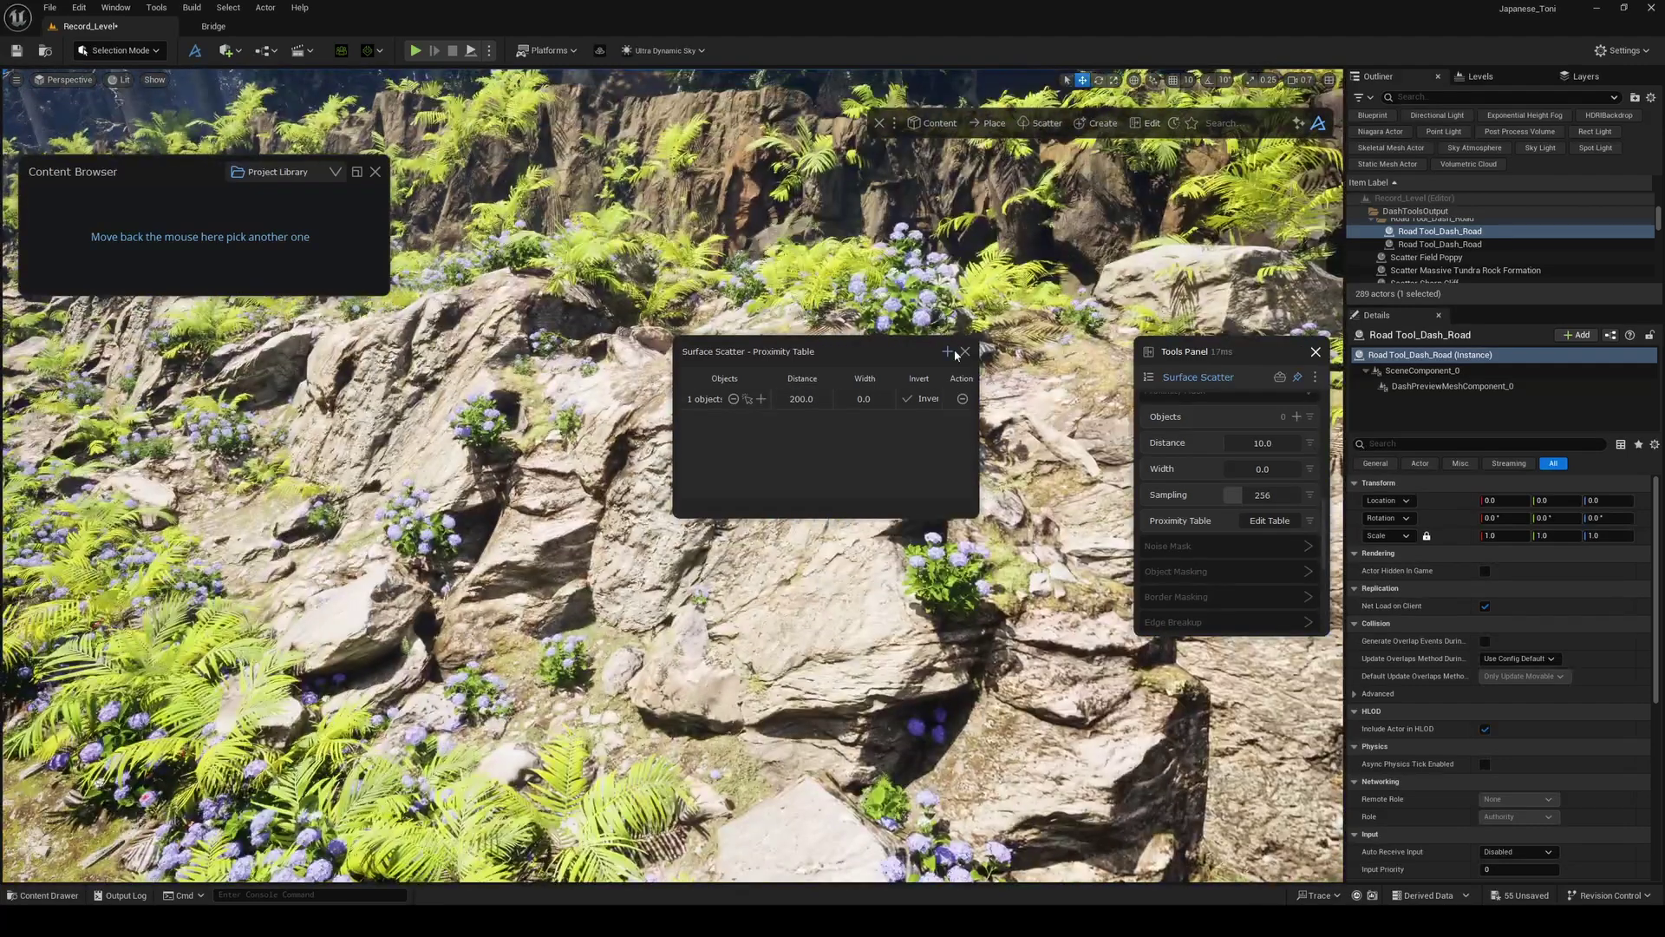
{"action": "left_click", "coordinate": [947, 351]}
{"action": "right_click_drag", "start_coordinate": [941, 304], "coordinate": [807, 304]}
{"action": "left_click", "coordinate": [983, 424]}
{"action": "left_click_drag", "start_coordinate": [979, 423], "coordinate": [1658, 425]}
{"action": "left_click_drag", "start_coordinate": [985, 351], "coordinate": [803, 356]}
{"action": "left_click_drag", "start_coordinate": [1469, 423], "coordinate": [1087, 422]}
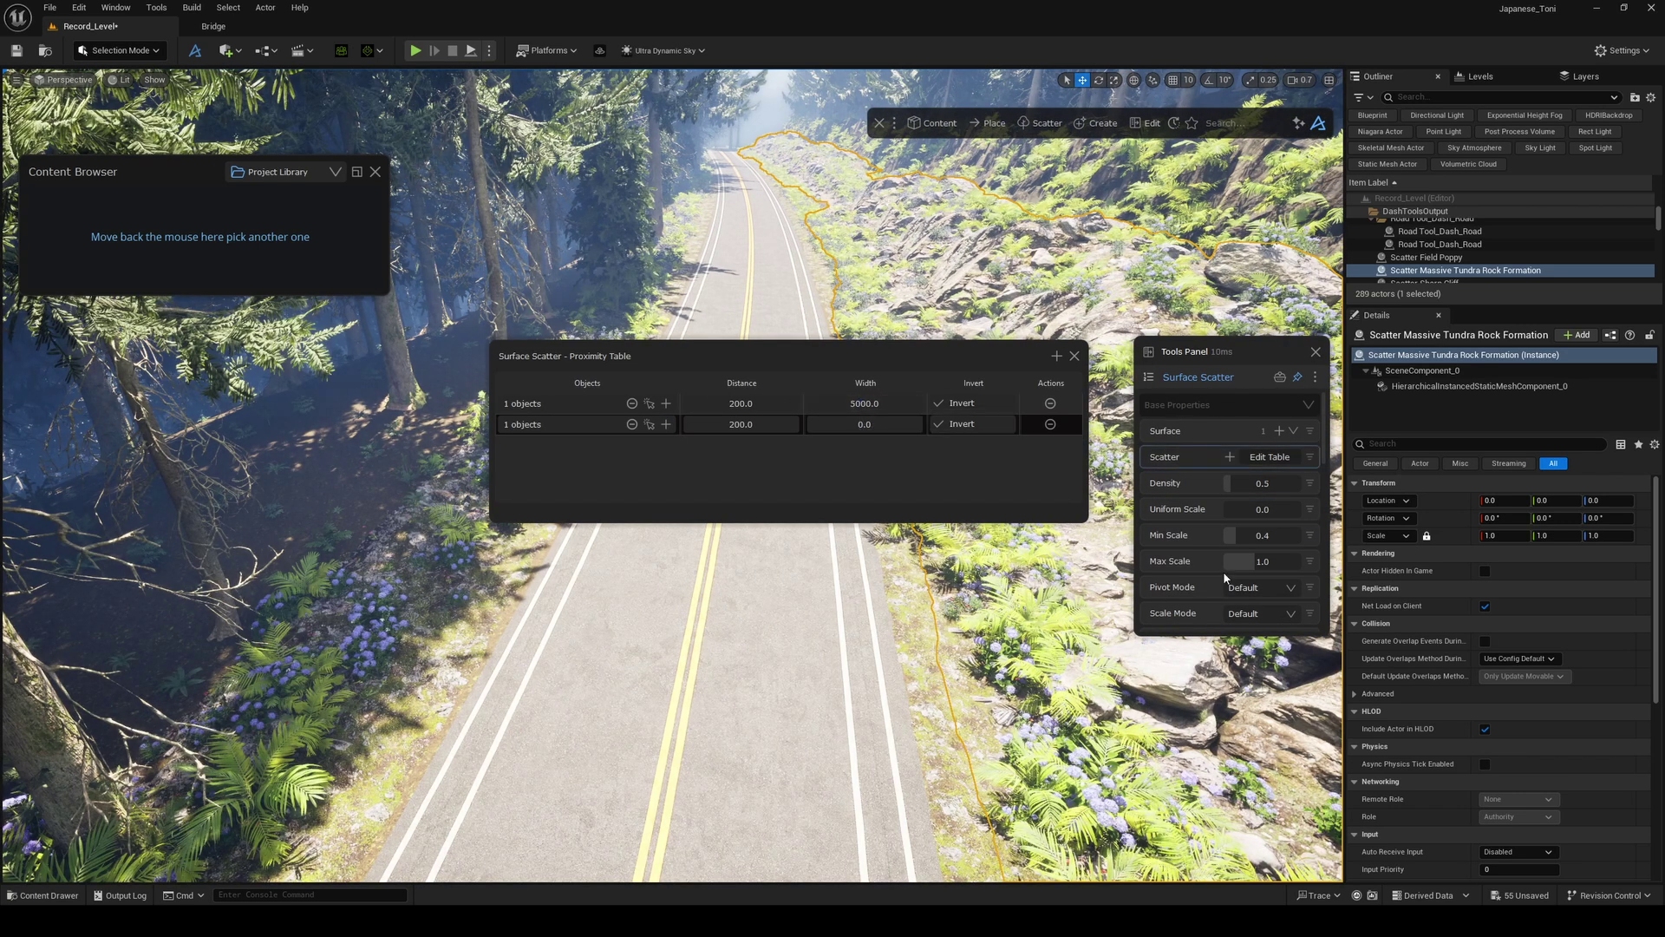
- Set the surface scatter's density to about 2.21, minimum scale to about 1.19 and maximum scale to about 1.81
{"action": "left_click_drag", "start_coordinate": [1255, 488], "coordinate": [1250, 487]}
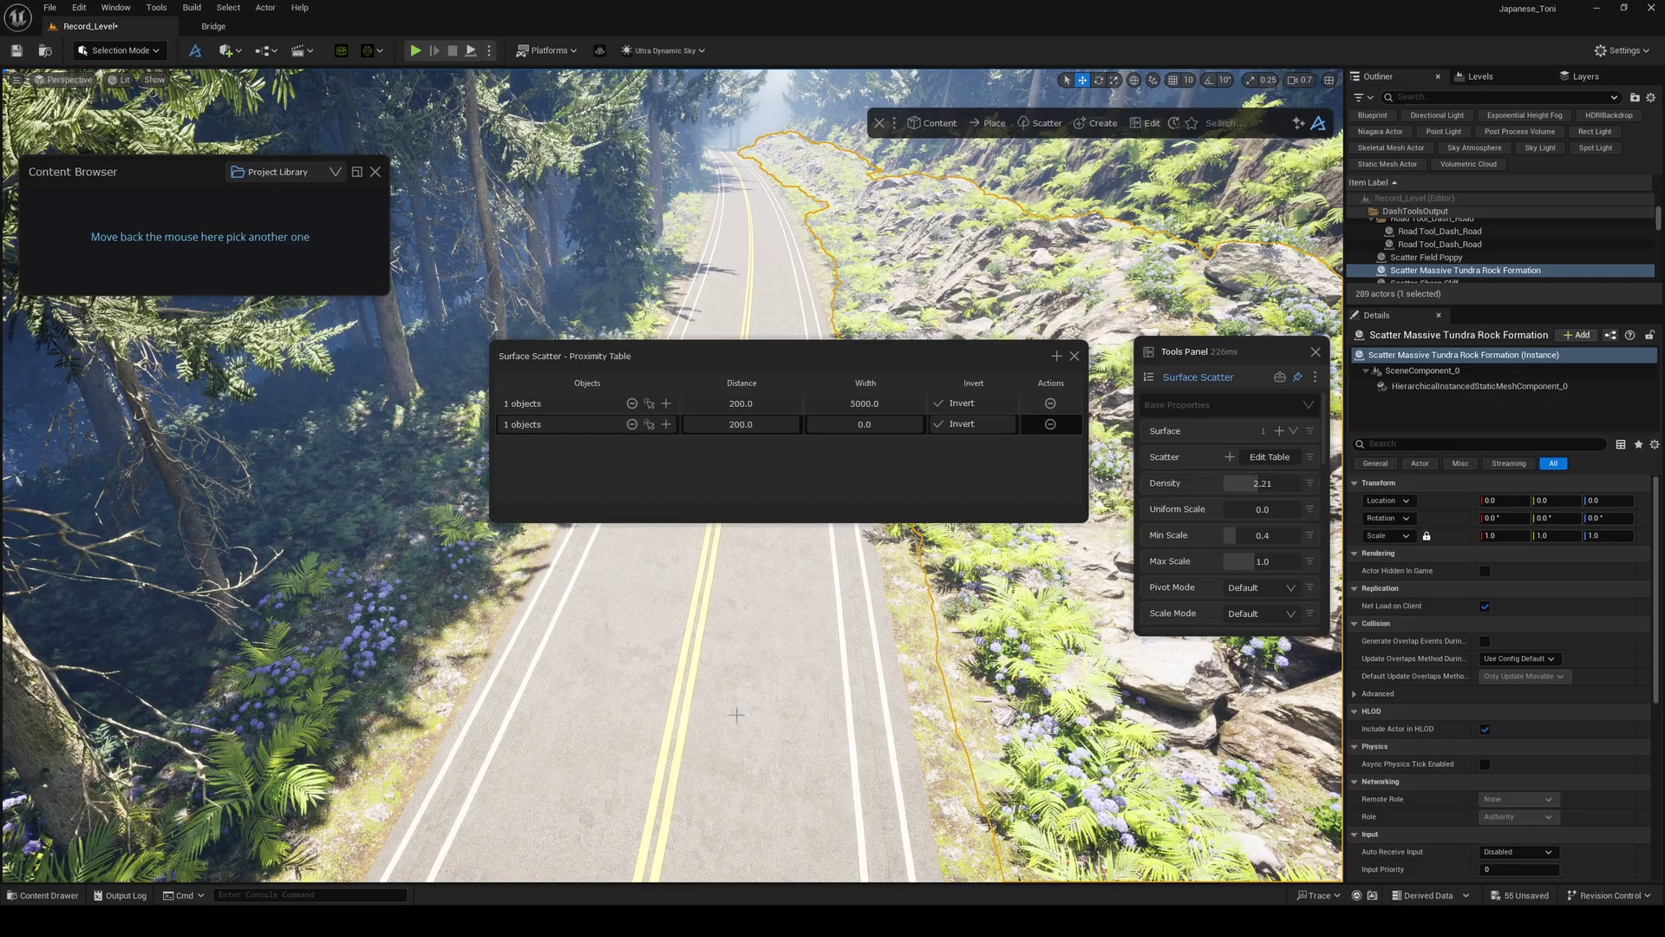
{"action": "key", "text": "w"}
{"action": "scroll", "coordinate": [736, 714], "scroll_direction": "up", "scroll_amount": 2}
{"action": "right_click_drag", "start_coordinate": [737, 714], "coordinate": [954, 607]}
{"action": "mouse_move", "coordinate": [1262, 535]}
{"action": "left_mouse_down"}
{"action": "mouse_move", "coordinate": [1284, 535]}
{"action": "mouse_move", "coordinate": [1279, 561]}
{"action": "mouse_move", "coordinate": [1260, 537]}
{"action": "left_mouse_up"}
- Set the road entry's distance to 350 in the surface scatter's Proximity Table
{"action": "key", "text": "s"}
{"action": "right_click_drag", "start_coordinate": [1024, 642], "coordinate": [642, 693]}
{"action": "scroll", "coordinate": [638, 681], "scroll_direction": "down", "scroll_amount": 3}
{"action": "key", "text": "w"}
{"action": "left_click_drag", "start_coordinate": [812, 362], "coordinate": [878, 294]}
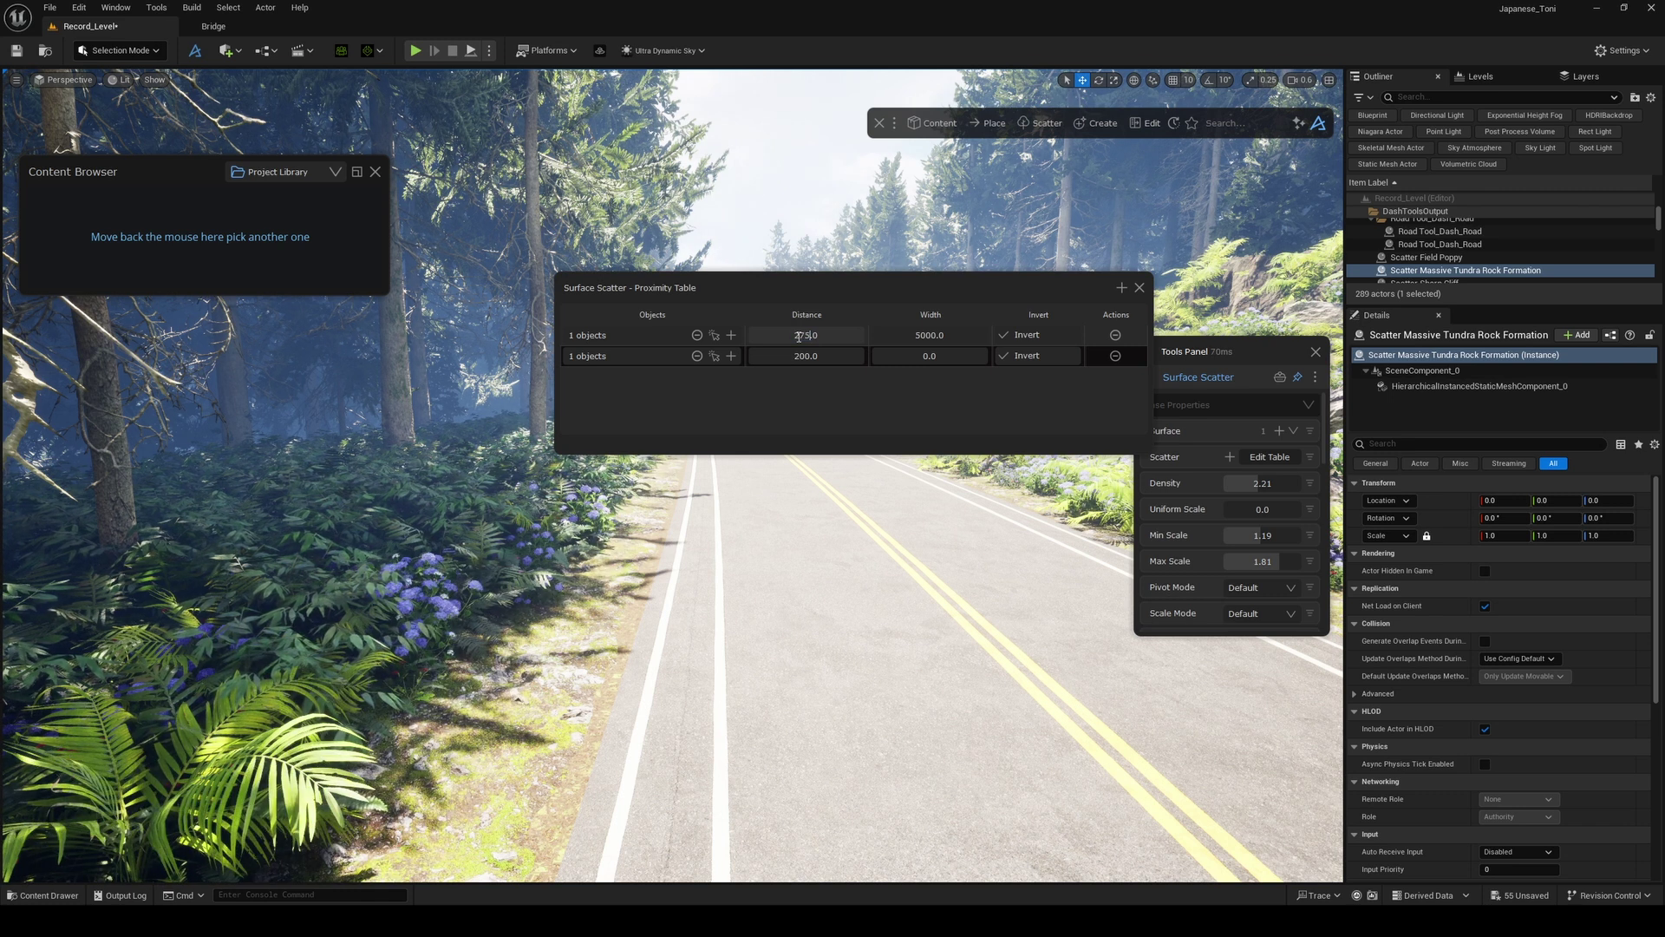
{"action": "type", "text": "350.0"}
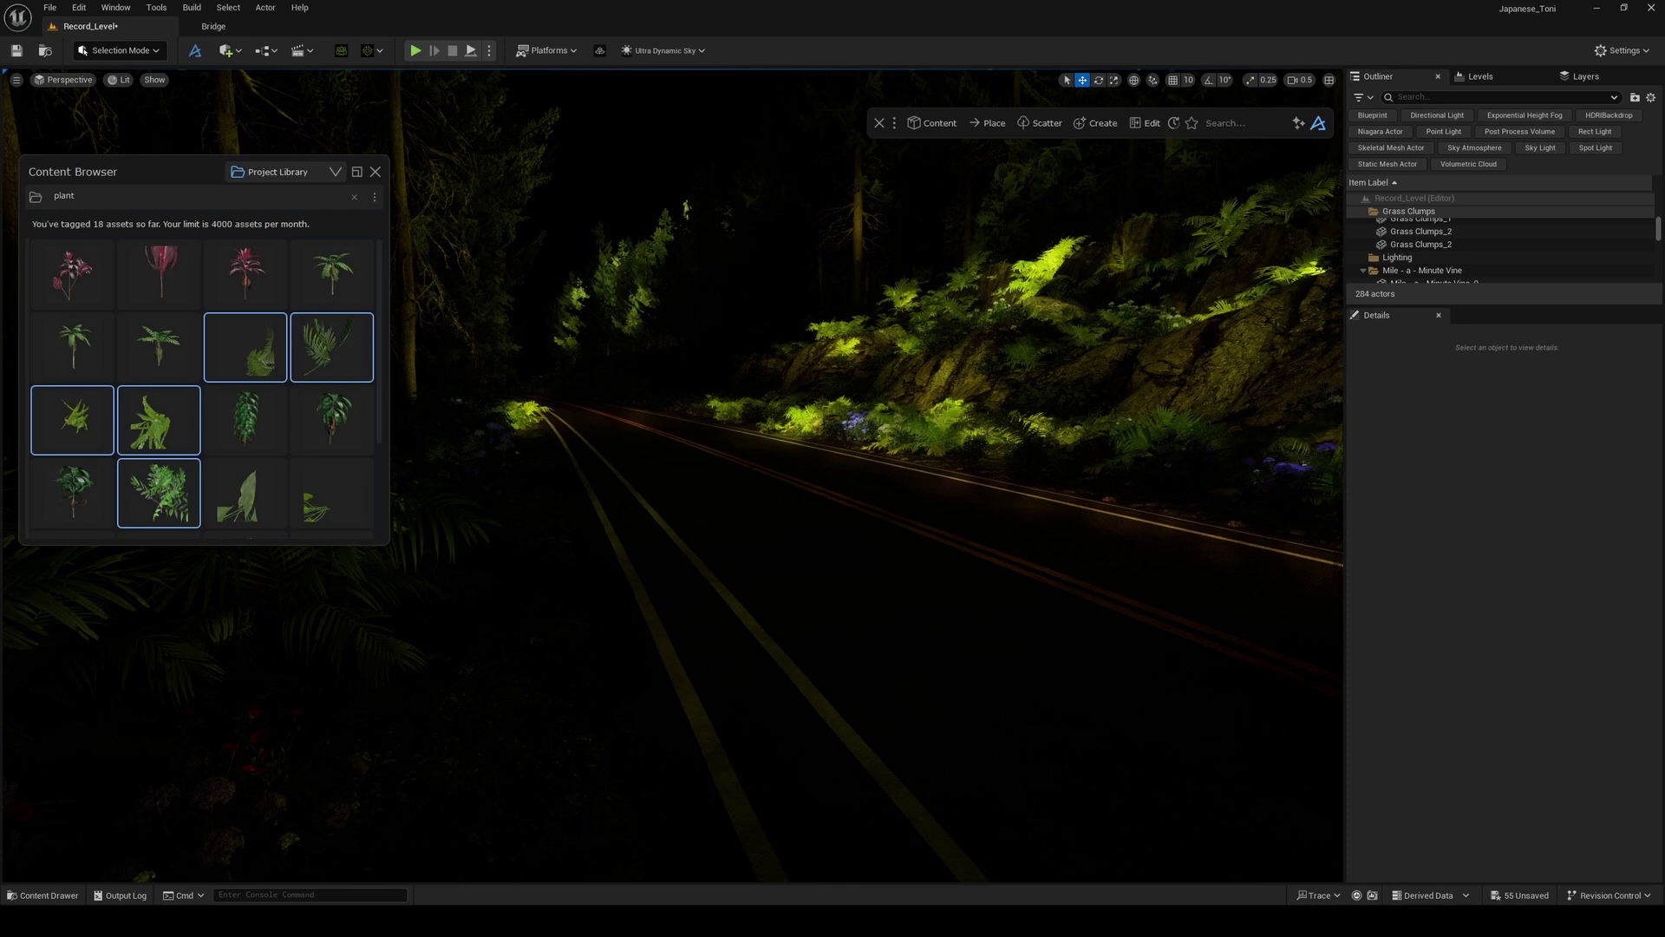
- Place the Ultra Dynamic Sky blueprint from the UltraDynamicSky Blueprints folder into the level
{"action": "right_click", "coordinate": [819, 568]}
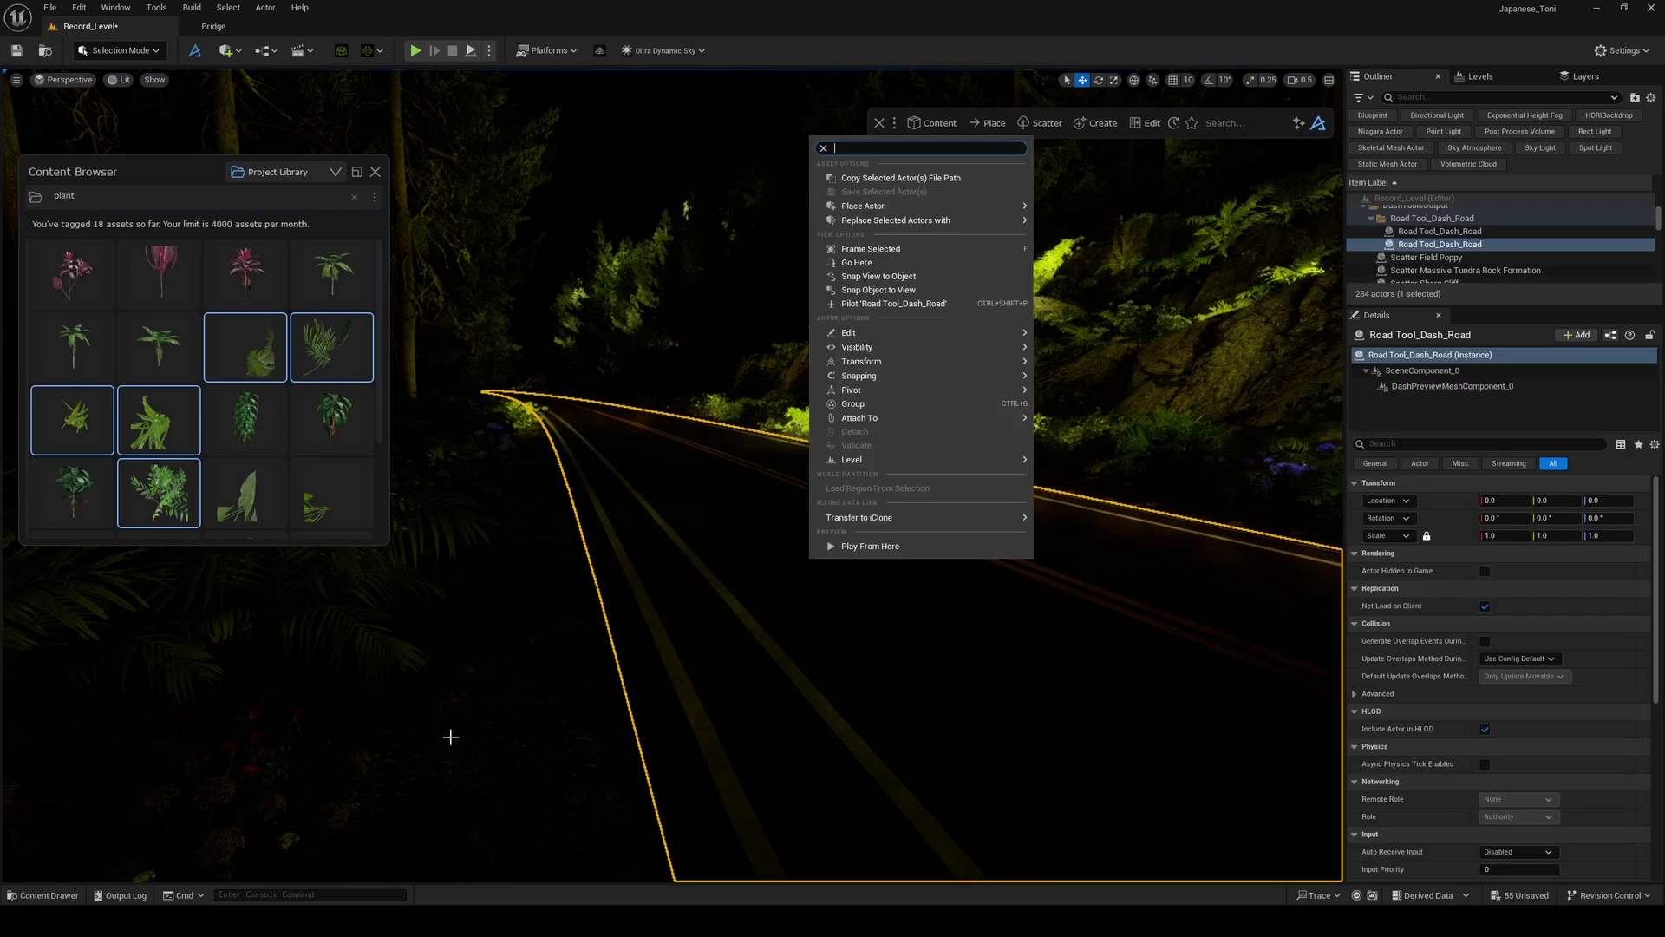
{"action": "key", "text": "Escape"}
{"action": "key", "text": "ctrl+space"}
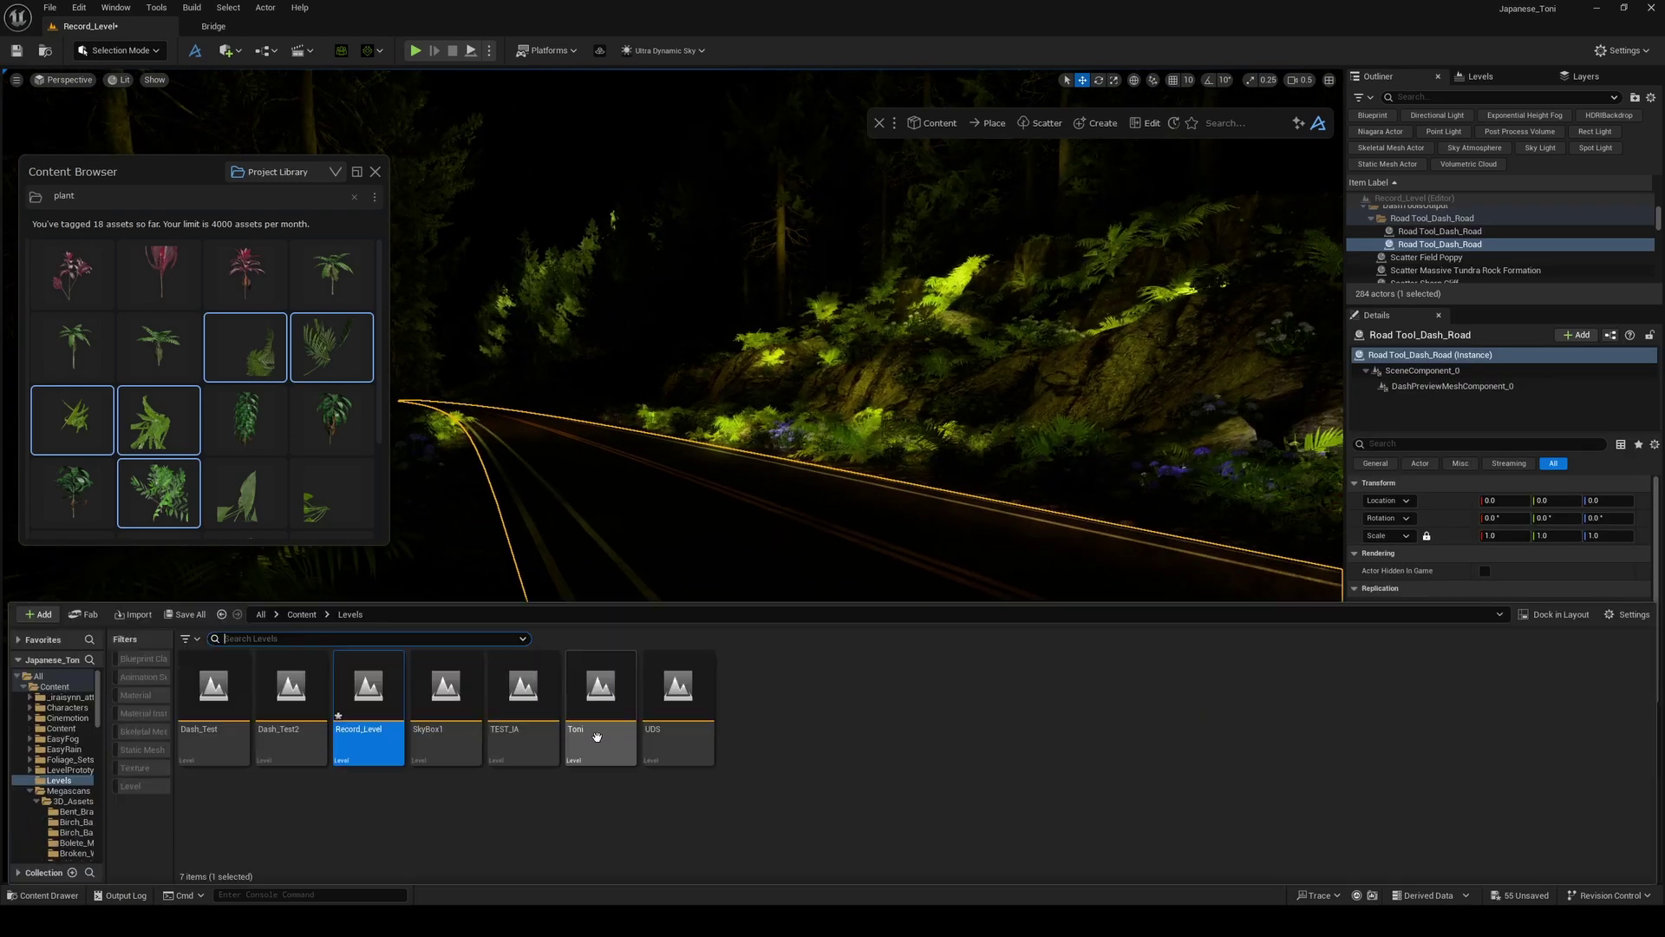
{"action": "left_click", "coordinate": [301, 615]}
{"action": "double_click", "coordinate": [732, 807]}
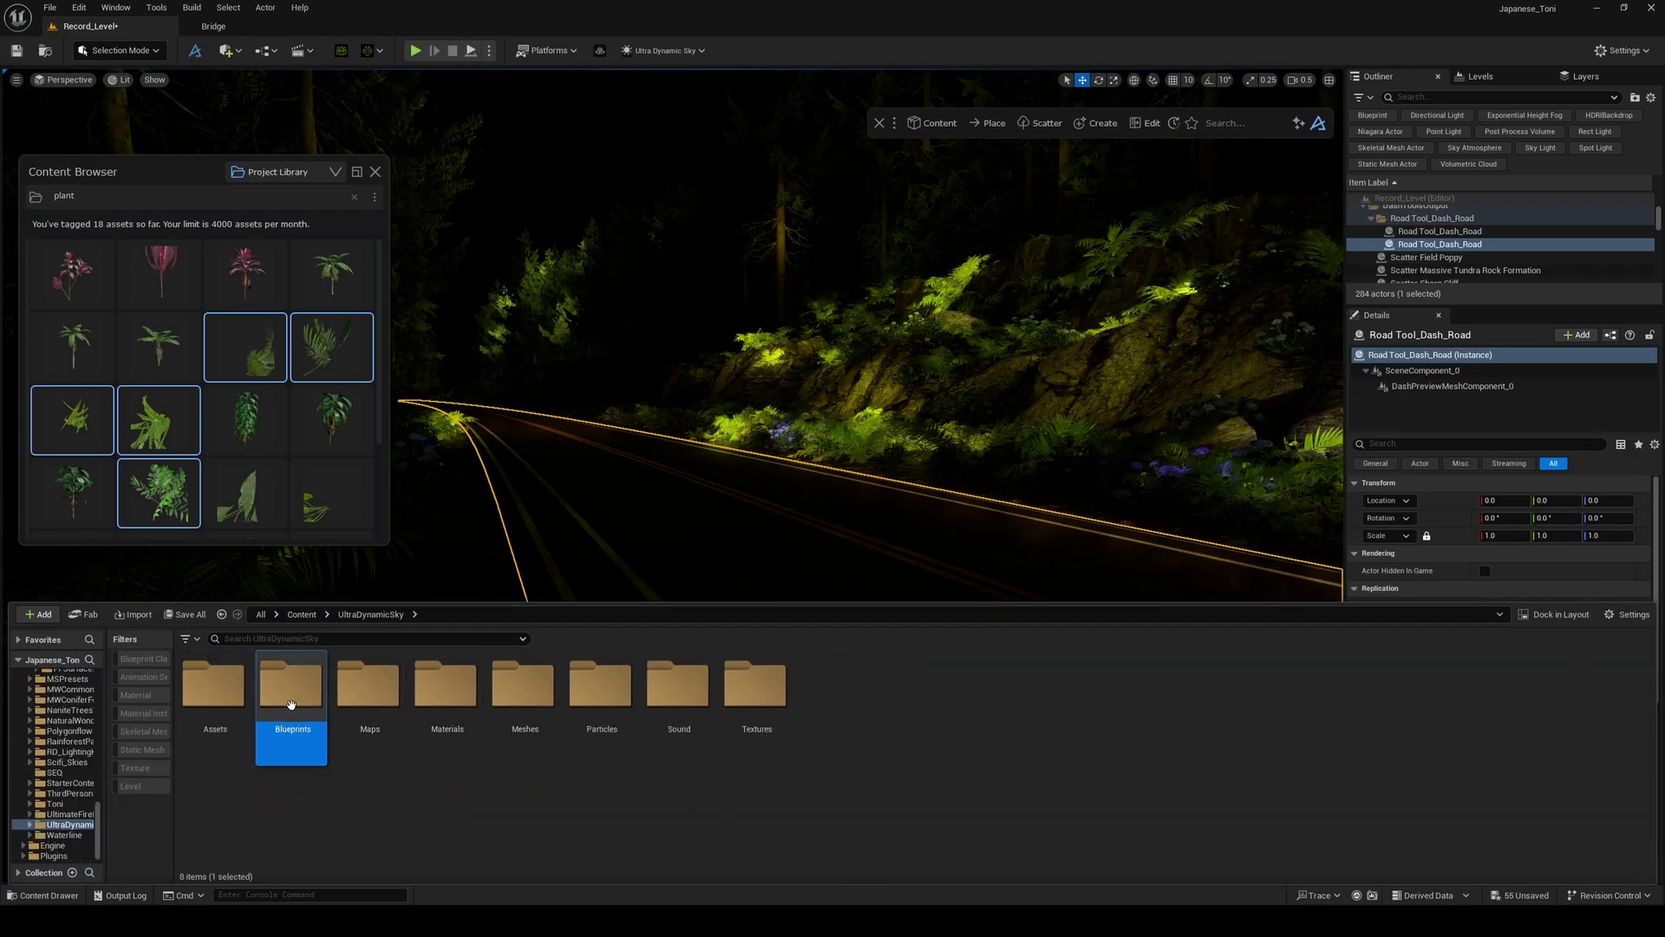
{"action": "double_click", "coordinate": [291, 693]}
{"action": "left_click_drag", "start_coordinate": [1177, 698], "coordinate": [829, 729]}
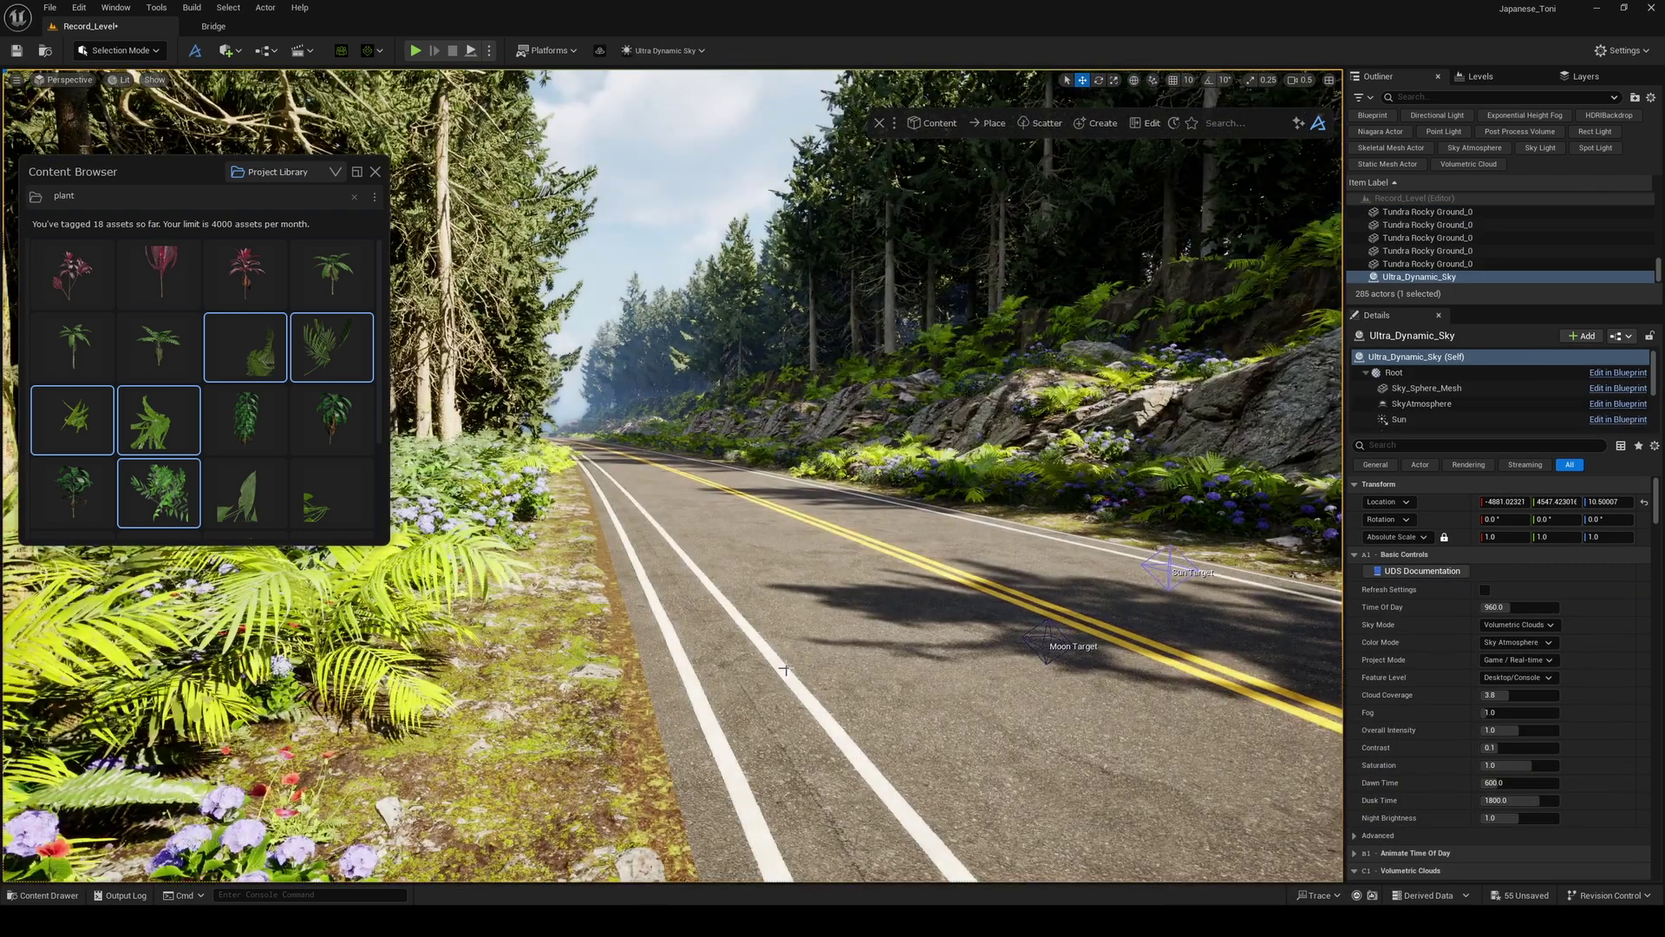
- Close Dash's floating asset browser and frame the road with the planted verge in the foreground
{"action": "right_click_drag", "start_coordinate": [820, 709], "coordinate": [808, 681]}
{"action": "right_click_drag", "start_coordinate": [504, 399], "coordinate": [514, 394]}
{"action": "scroll", "coordinate": [514, 395], "scroll_direction": "down", "scroll_amount": 4}
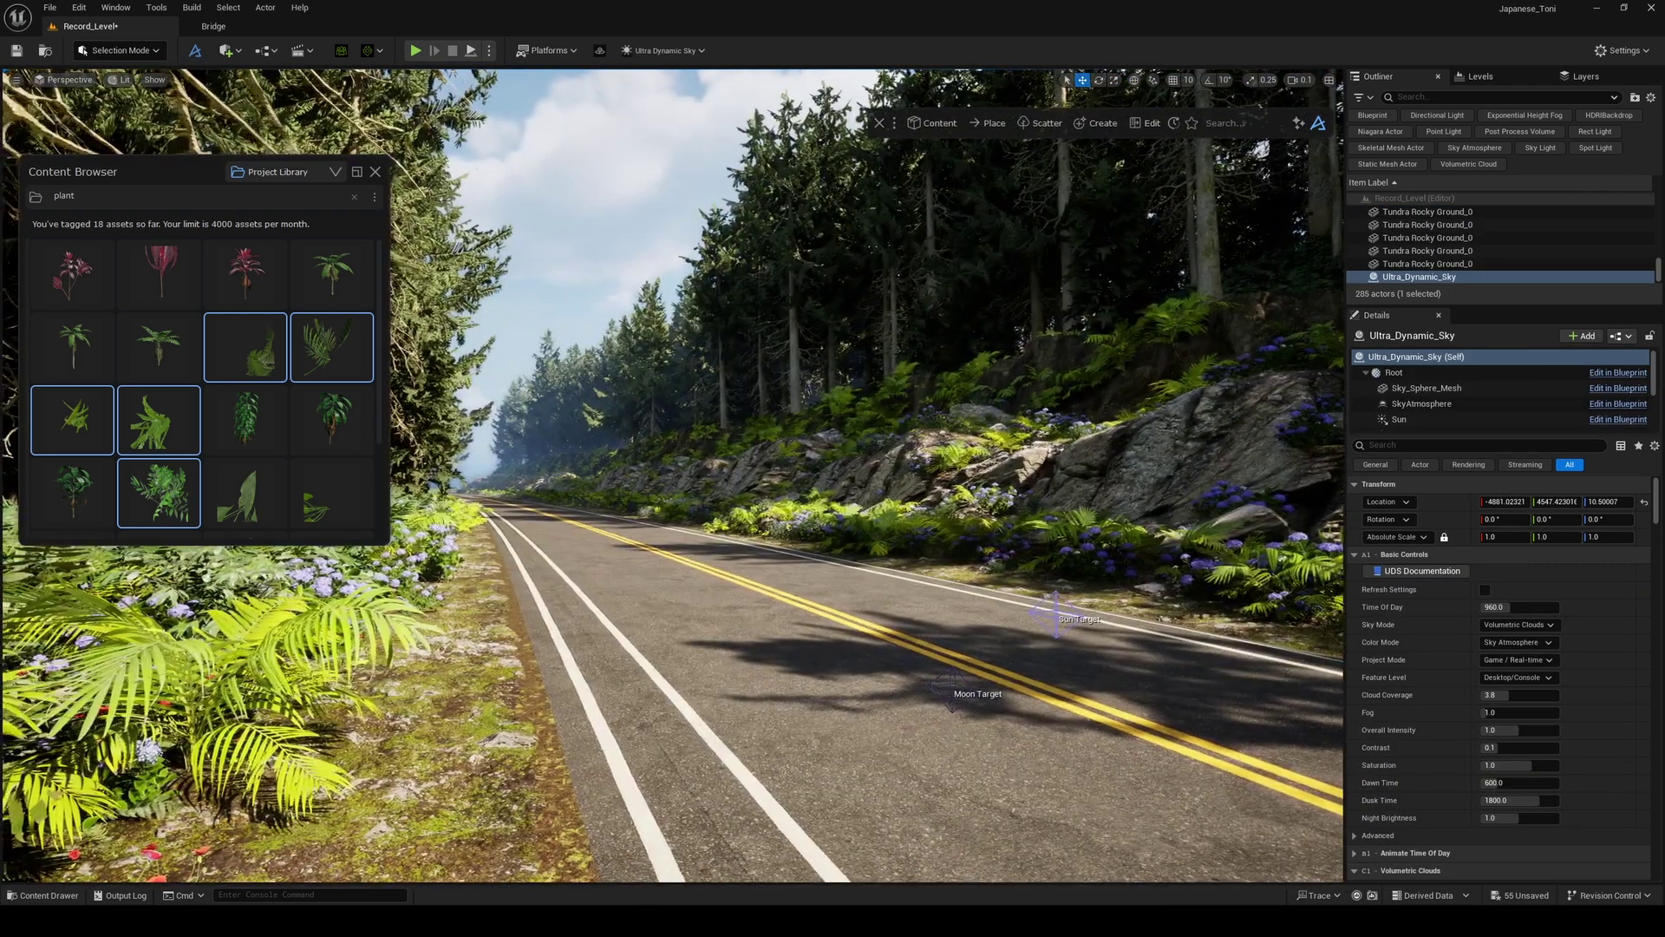
{"action": "left_click", "coordinate": [377, 171]}
{"action": "scroll", "coordinate": [650, 407], "scroll_direction": "up", "scroll_amount": 3}
{"action": "right_click_drag", "start_coordinate": [651, 408], "coordinate": [650, 408]}
{"action": "key", "text": "q"}
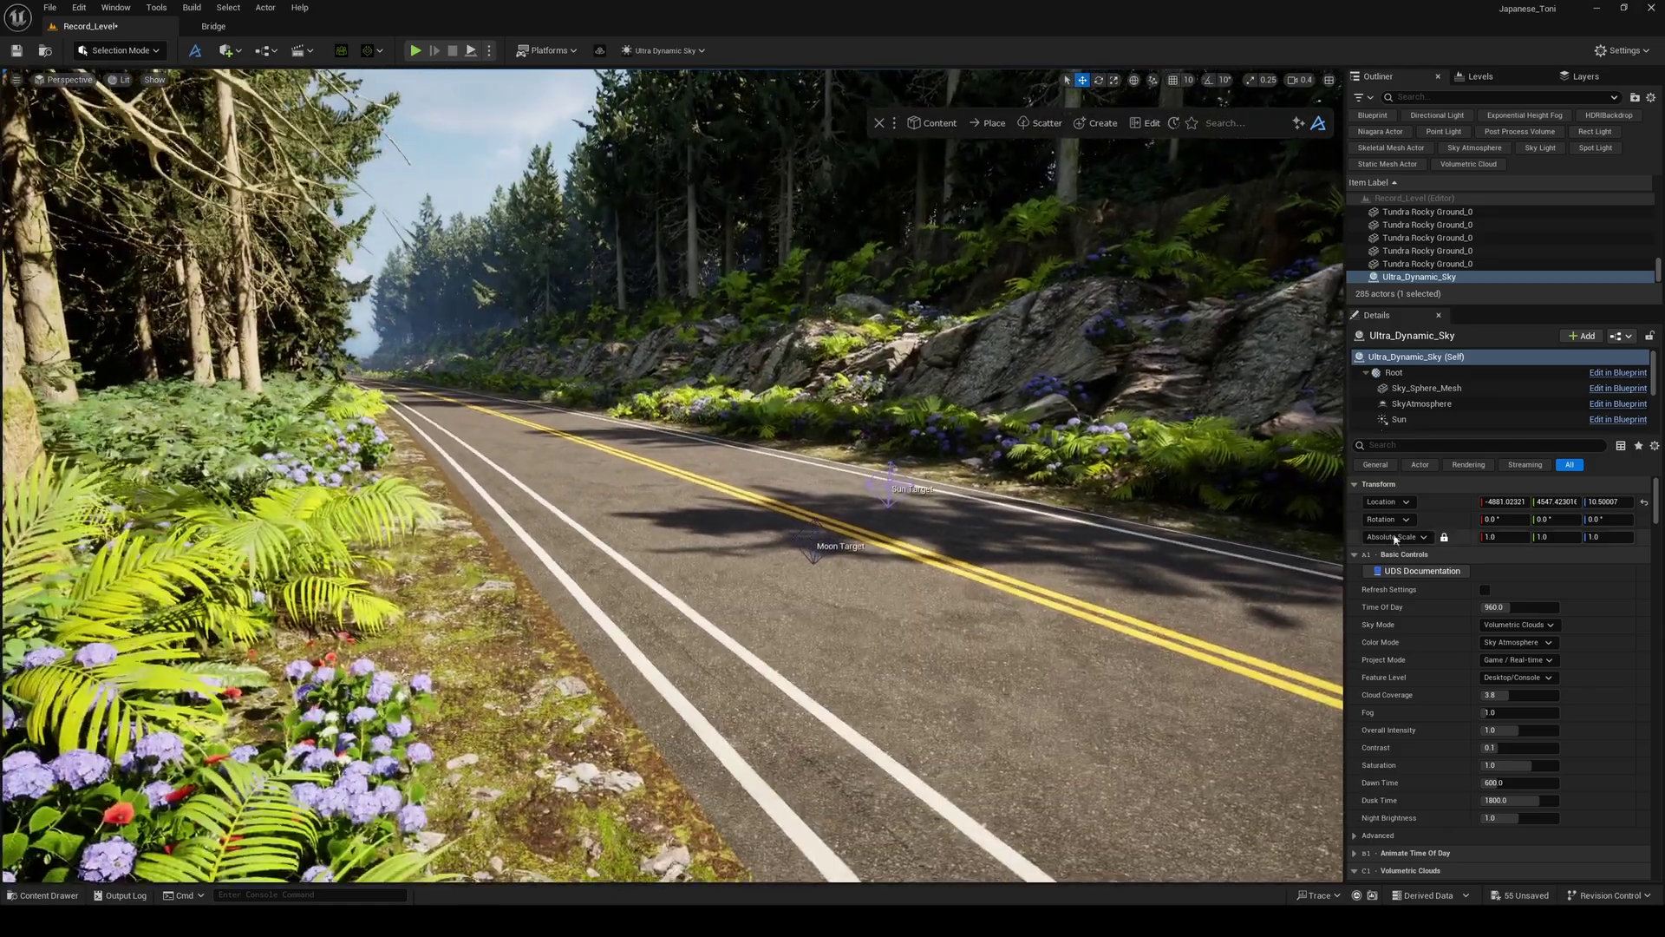
- Set Ultra Dynamic Sky's Time Of Day to about 691 for low-sun lighting
{"action": "mouse_move", "coordinate": [1514, 607]}
{"action": "left_mouse_down"}
{"action": "mouse_move", "coordinate": [1587, 607]}
{"action": "mouse_move", "coordinate": [1502, 607]}
{"action": "left_mouse_up"}
{"action": "left_click", "coordinate": [1513, 607]}
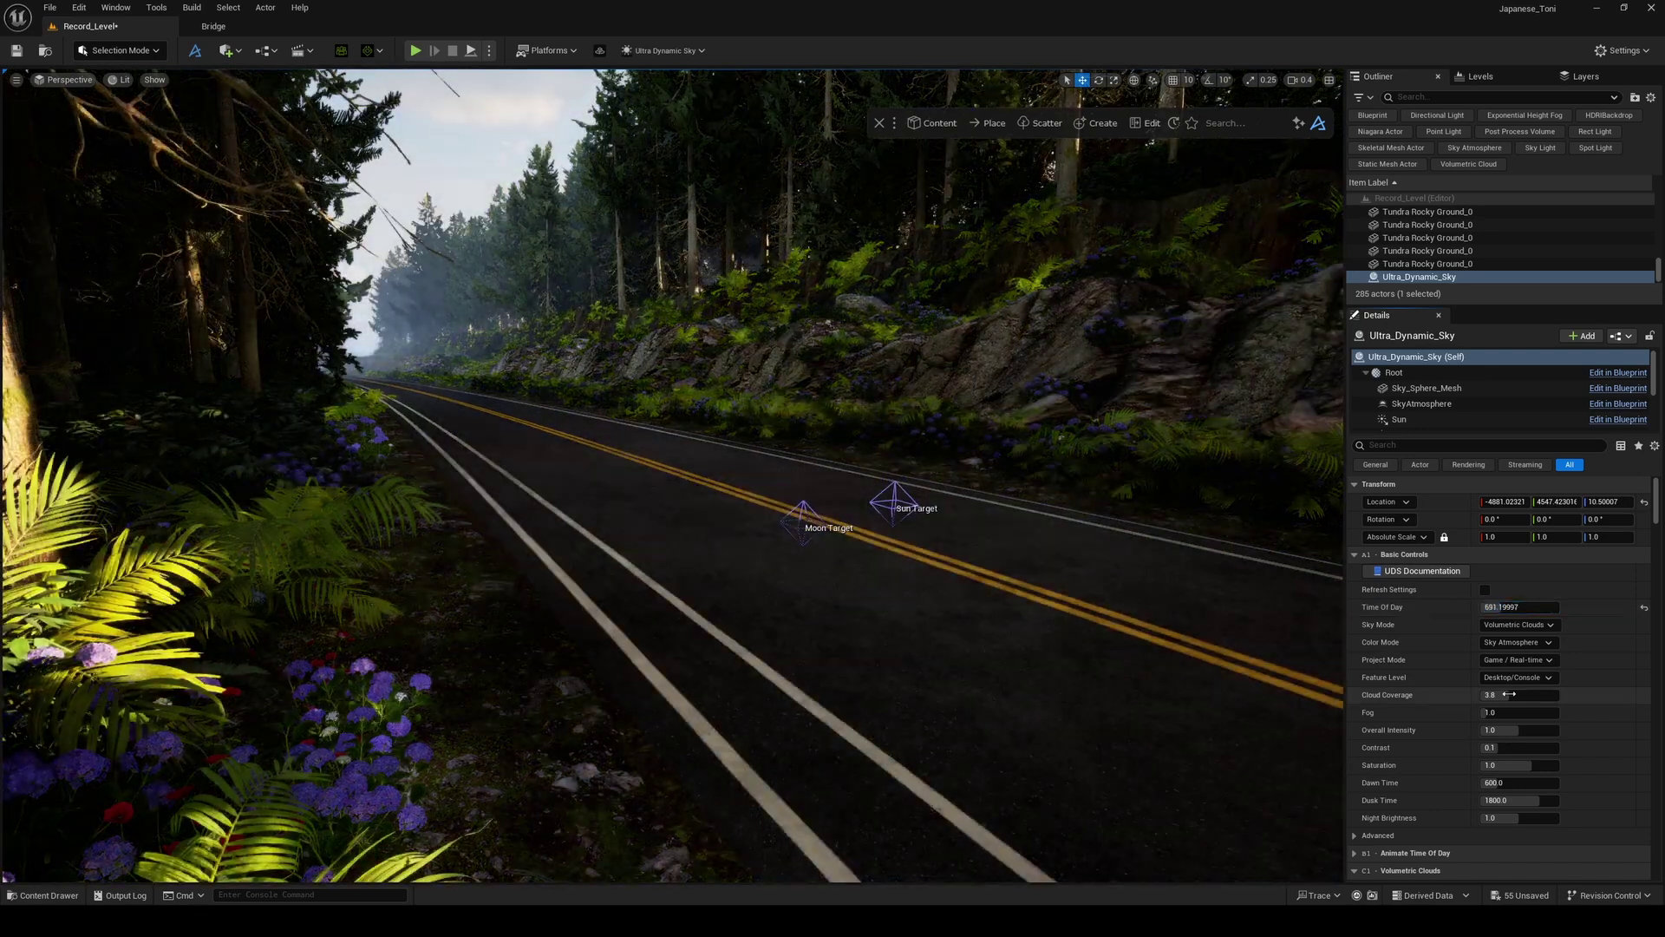
{"action": "scroll", "coordinate": [1443, 714], "scroll_direction": "down", "scroll_amount": 3}
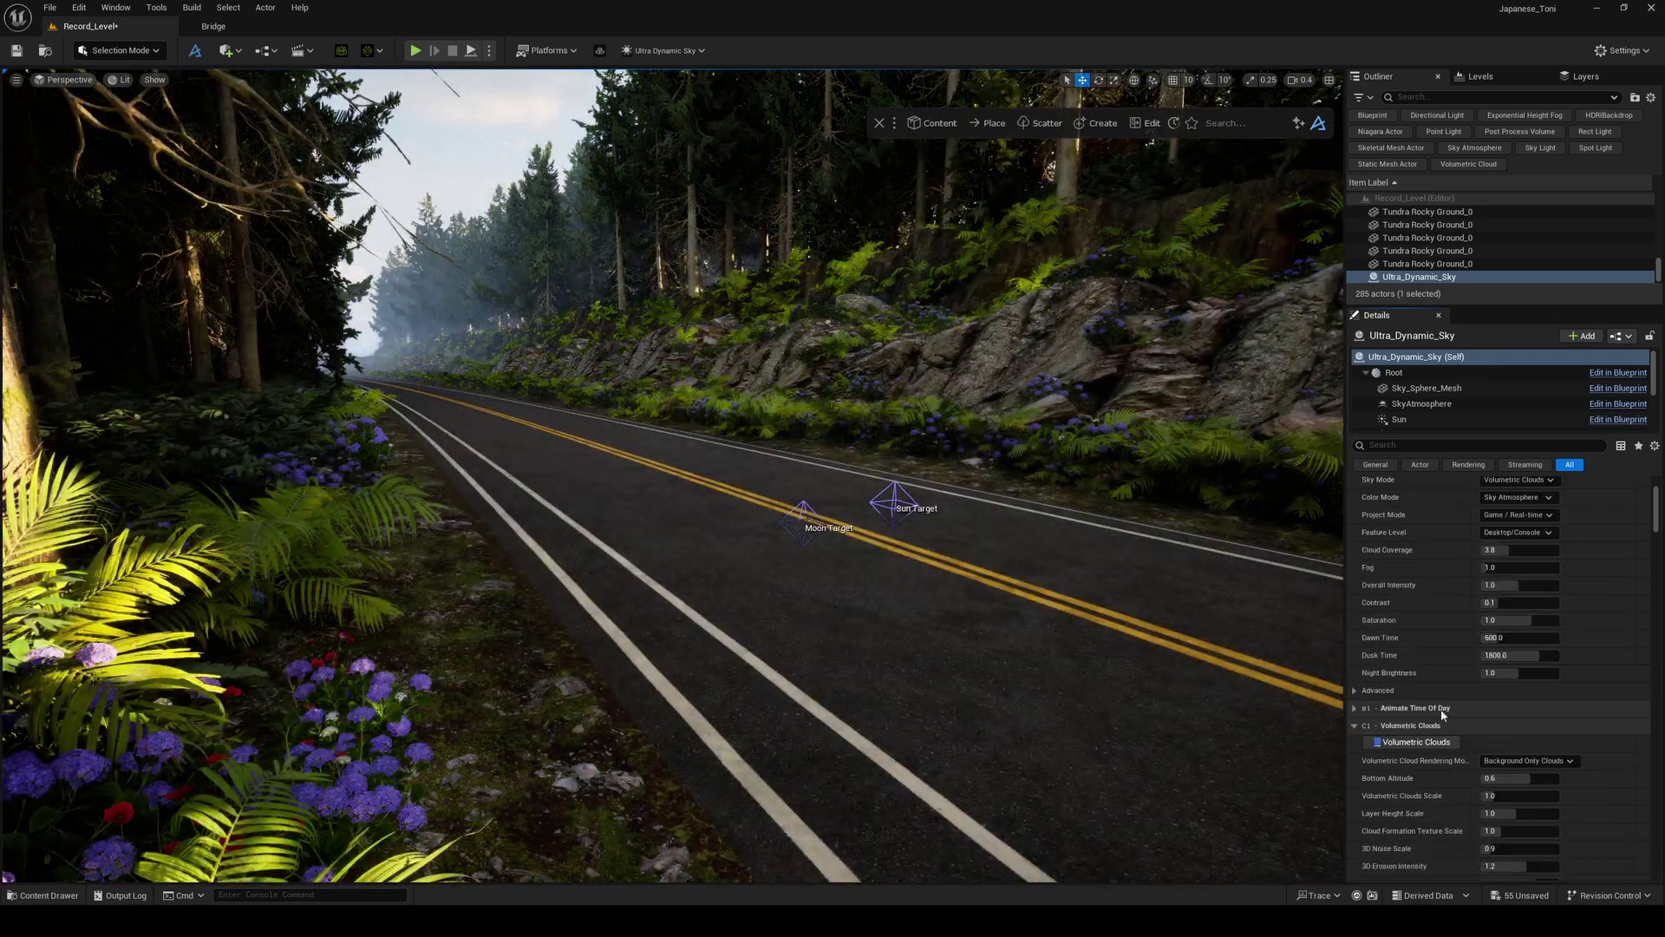
- Enable Simulate Real Sun on Ultra Dynamic Sky and set latitude to about -79.92 and longitude to about 136.41
{"action": "left_click", "coordinate": [1355, 726]}
{"action": "left_click", "coordinate": [1485, 849]}
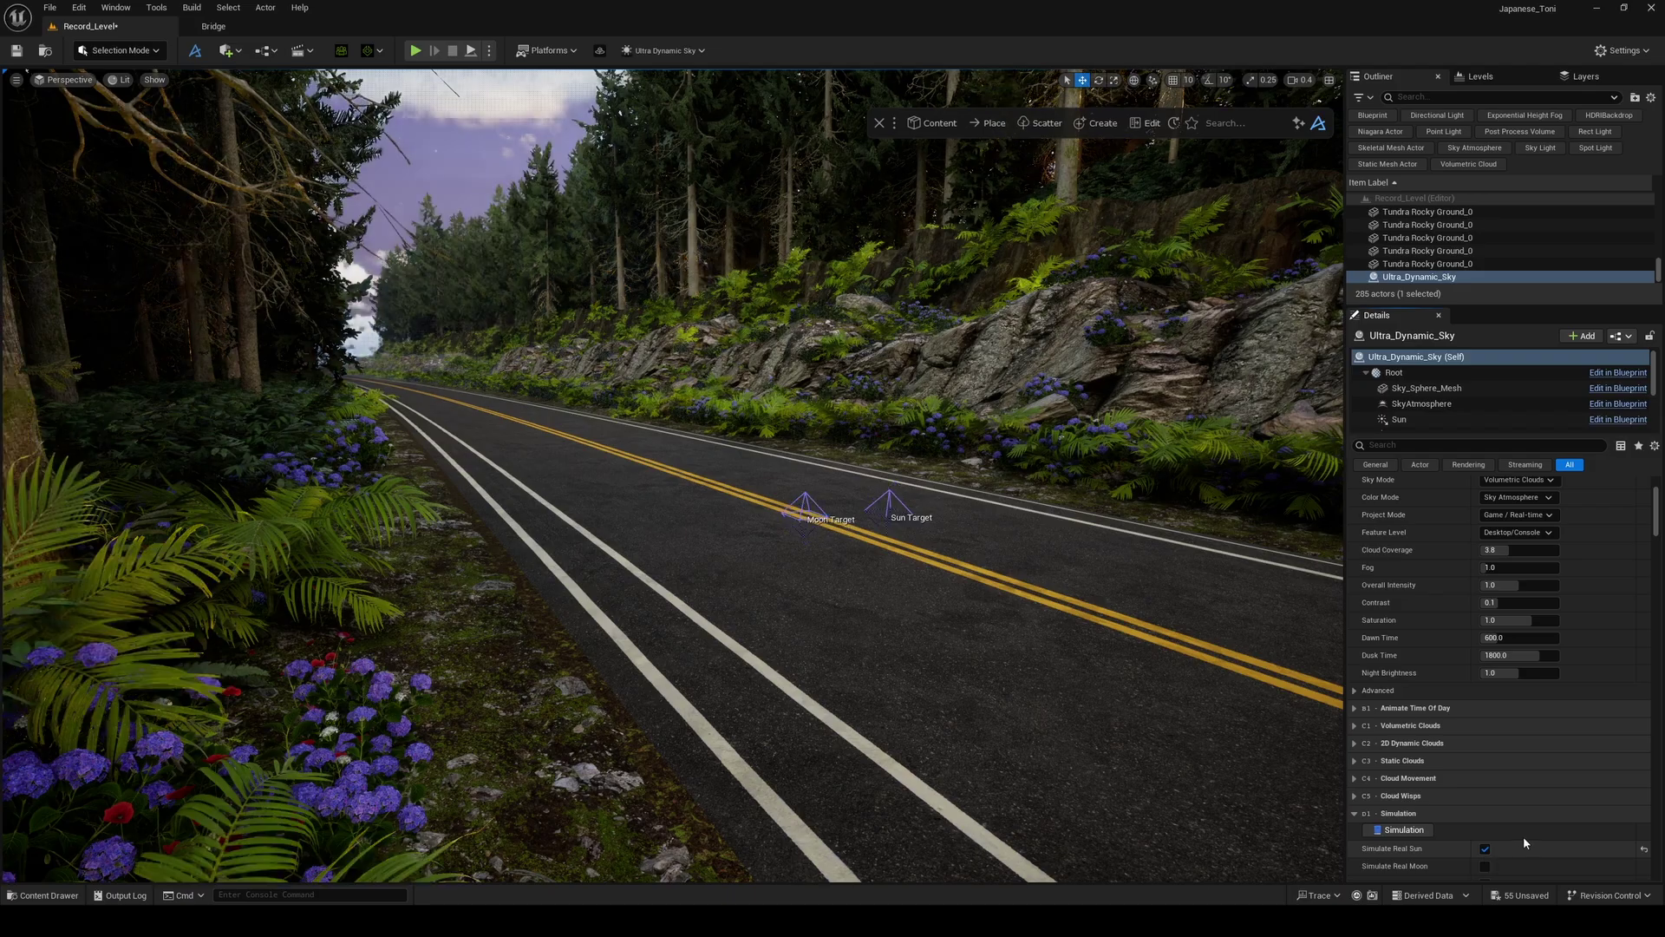
{"action": "scroll", "coordinate": [1498, 679], "scroll_direction": "down", "scroll_amount": 3}
{"action": "left_click", "coordinate": [1526, 776]}
{"action": "type", "text": "36.778826"}
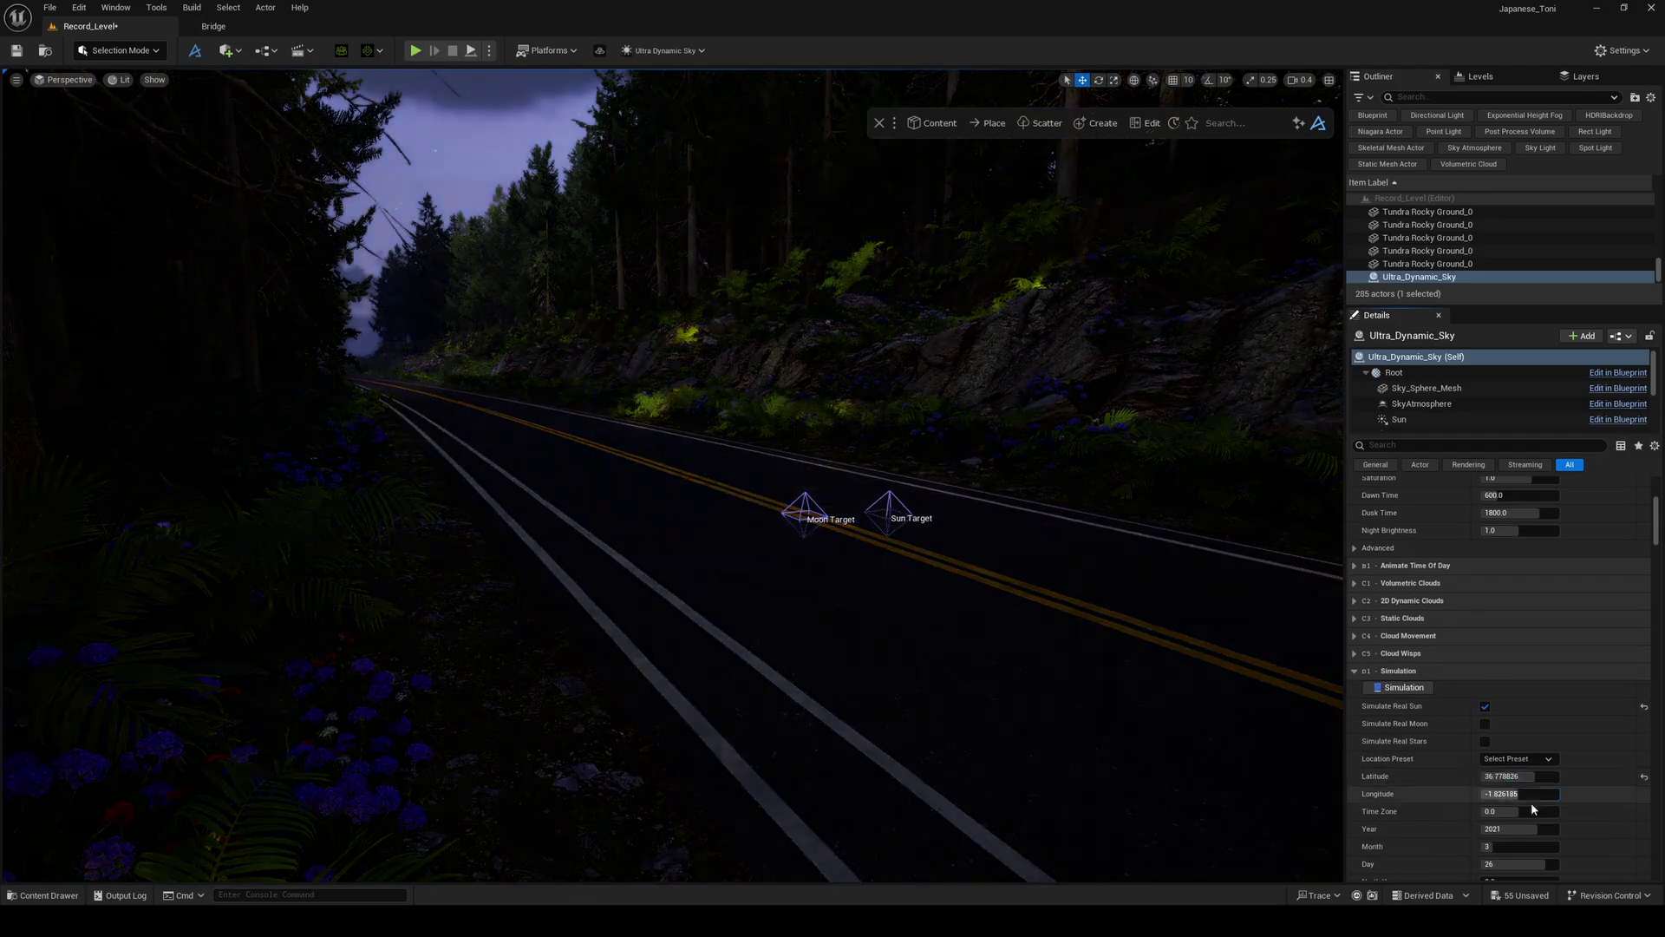
{"action": "key", "text": "Tab"}
{"action": "type", "text": "44.253809"}
{"action": "key", "text": "Return"}
{"action": "mouse_move", "coordinate": [1522, 775]}
{"action": "left_mouse_down"}
{"action": "mouse_move", "coordinate": [1483, 776]}
{"action": "mouse_move", "coordinate": [1538, 793]}
{"action": "left_mouse_up"}
- Raise Ultra Dynamic Sky's Fog in the basic controls to thicken the haze along the road
{"action": "scroll", "coordinate": [1450, 781], "scroll_direction": "down", "scroll_amount": 4}
{"action": "scroll", "coordinate": [1455, 760], "scroll_direction": "down", "scroll_amount": 8}
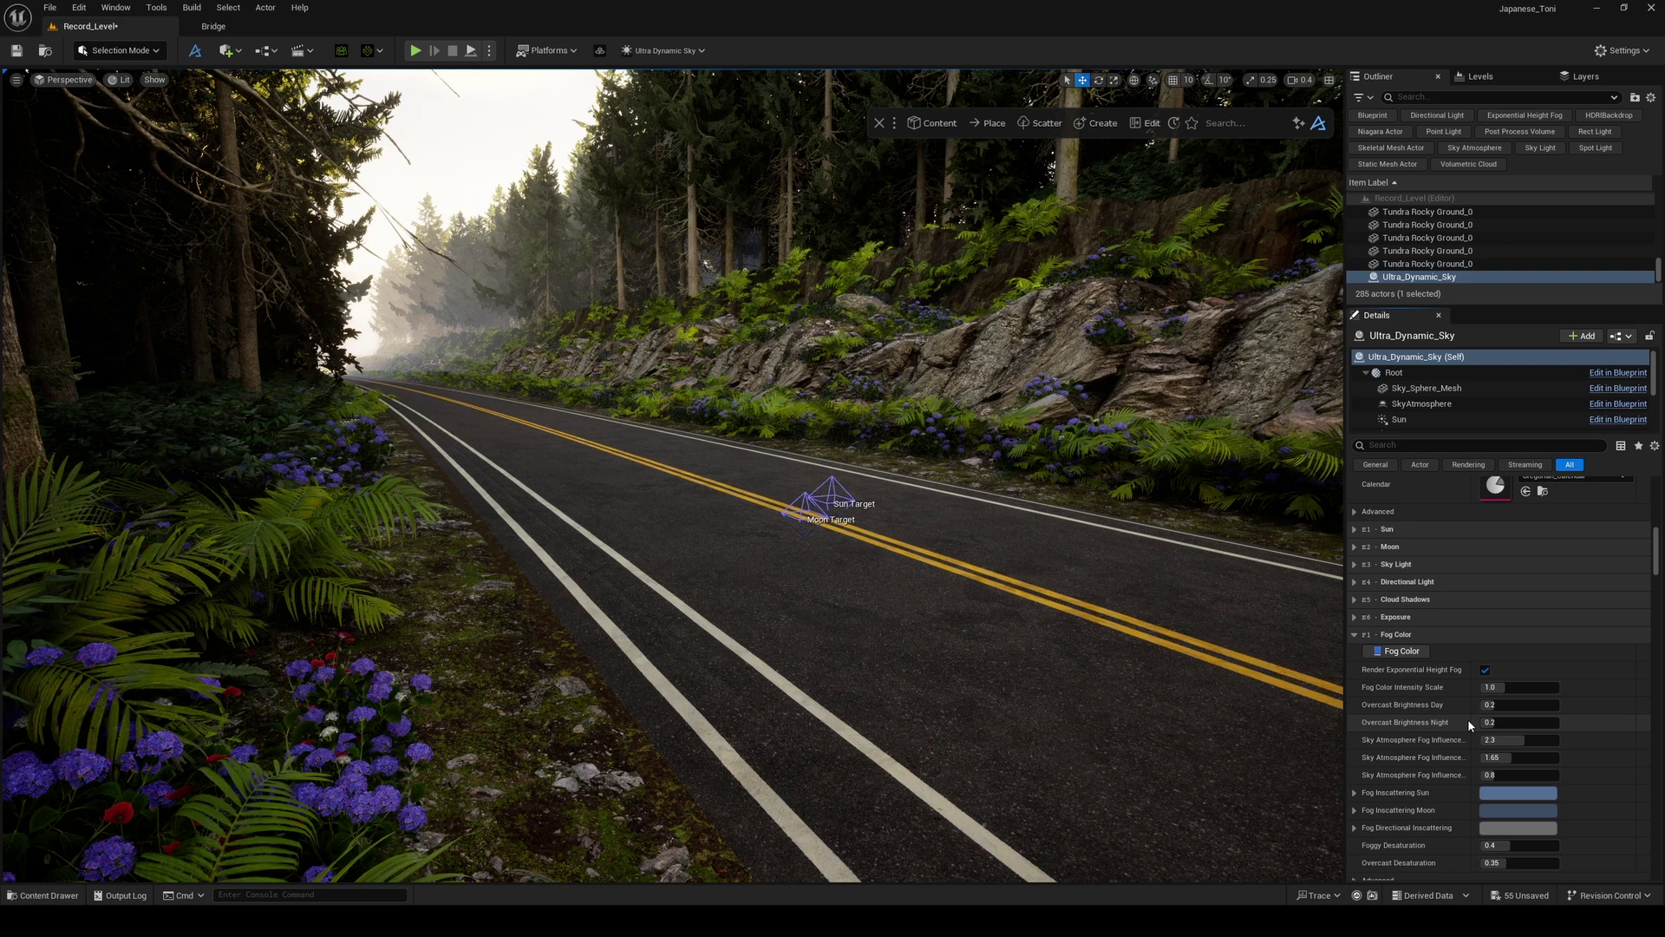
{"action": "scroll", "coordinate": [1470, 725], "scroll_direction": "down", "scroll_amount": 15}
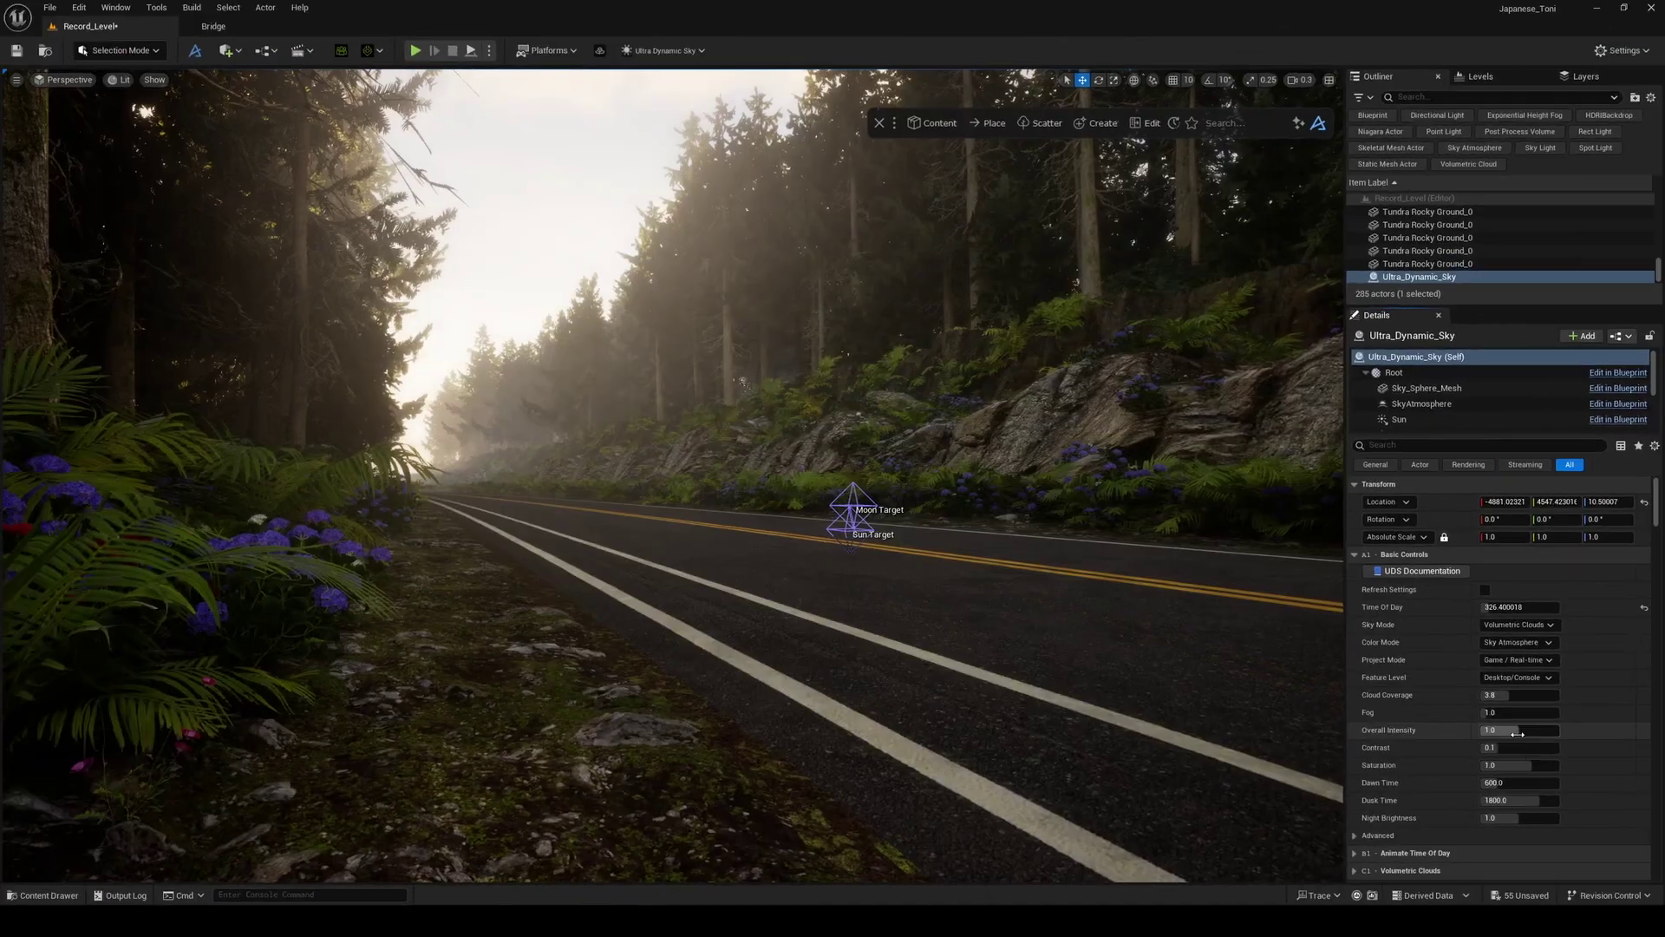
{"action": "mouse_move", "coordinate": [1500, 712]}
{"action": "left_mouse_down"}
{"action": "mouse_move", "coordinate": [1538, 712]}
{"action": "mouse_move", "coordinate": [1519, 694]}
{"action": "left_mouse_up"}
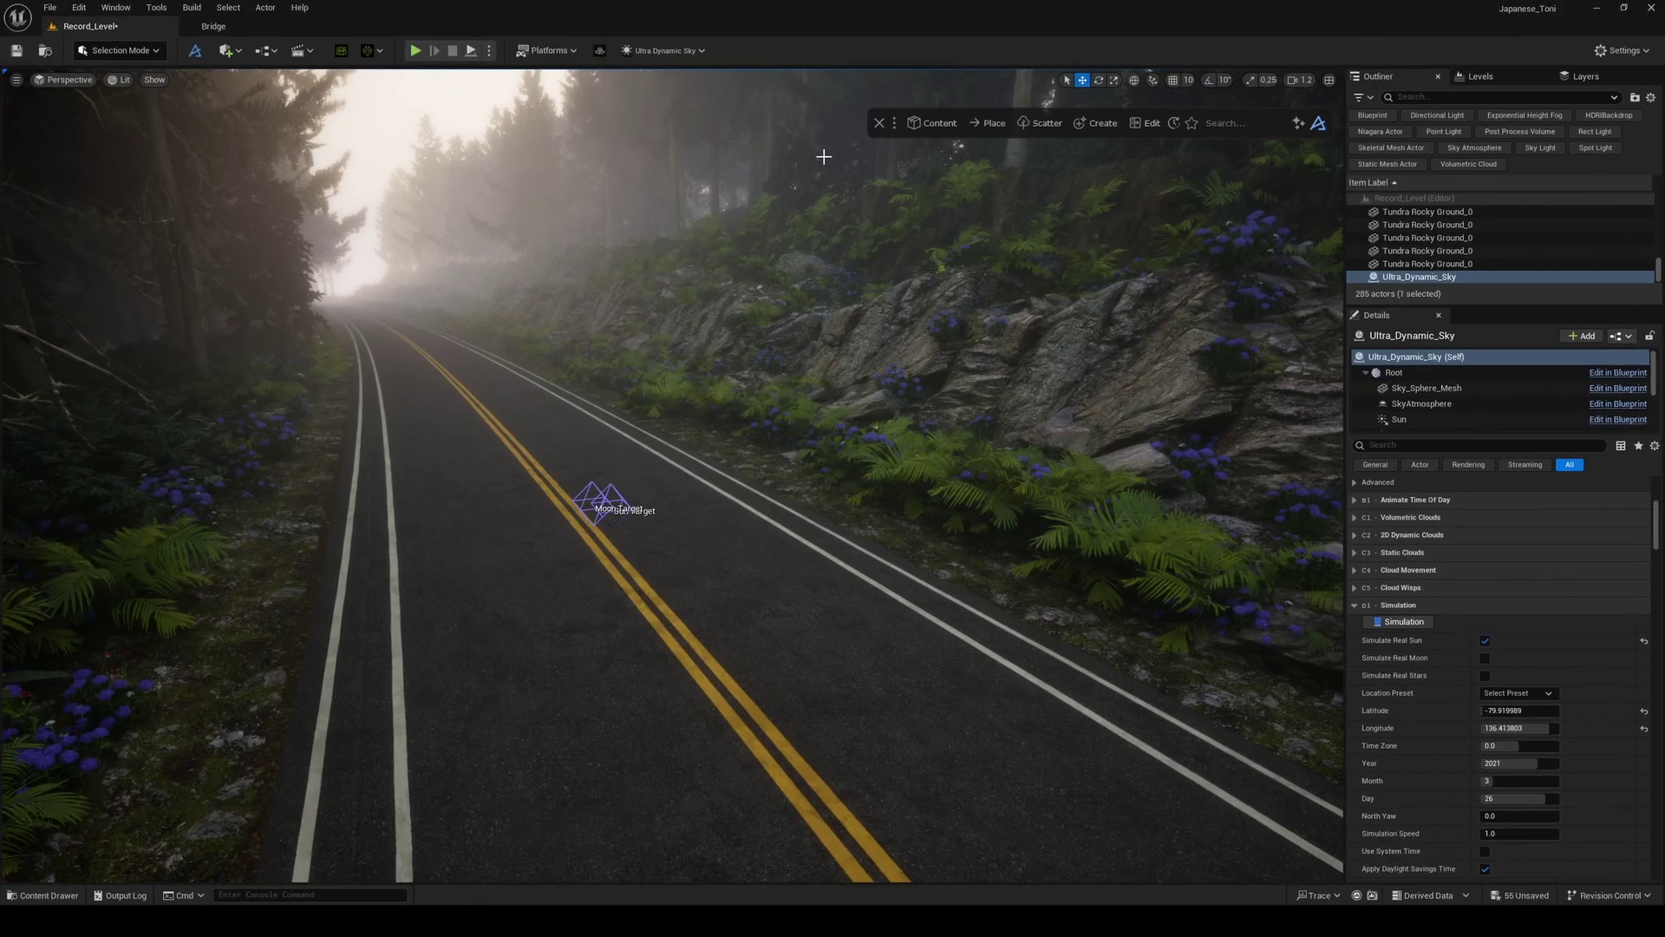
- Open Dash's content browser, switch its source to Quixel (old), clear the plants search and pick the concrete barrier asset
{"action": "left_click", "coordinate": [935, 123]}
{"action": "left_click", "coordinate": [935, 164]}
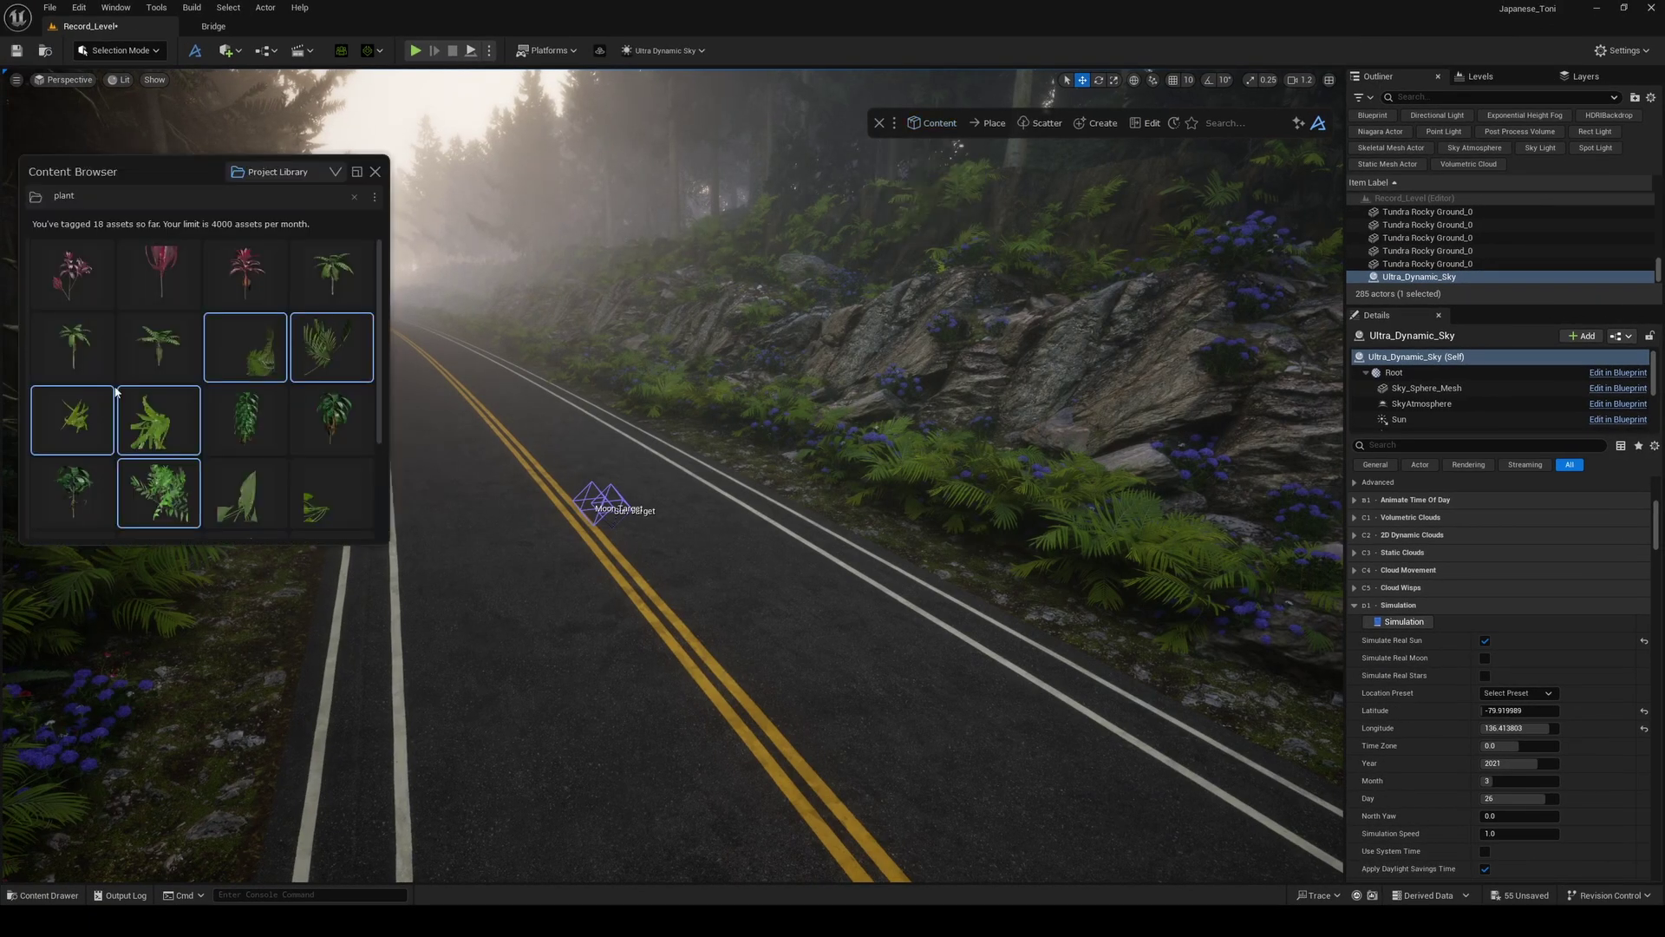
{"action": "left_click", "coordinate": [277, 171]}
{"action": "left_click", "coordinate": [290, 255]}
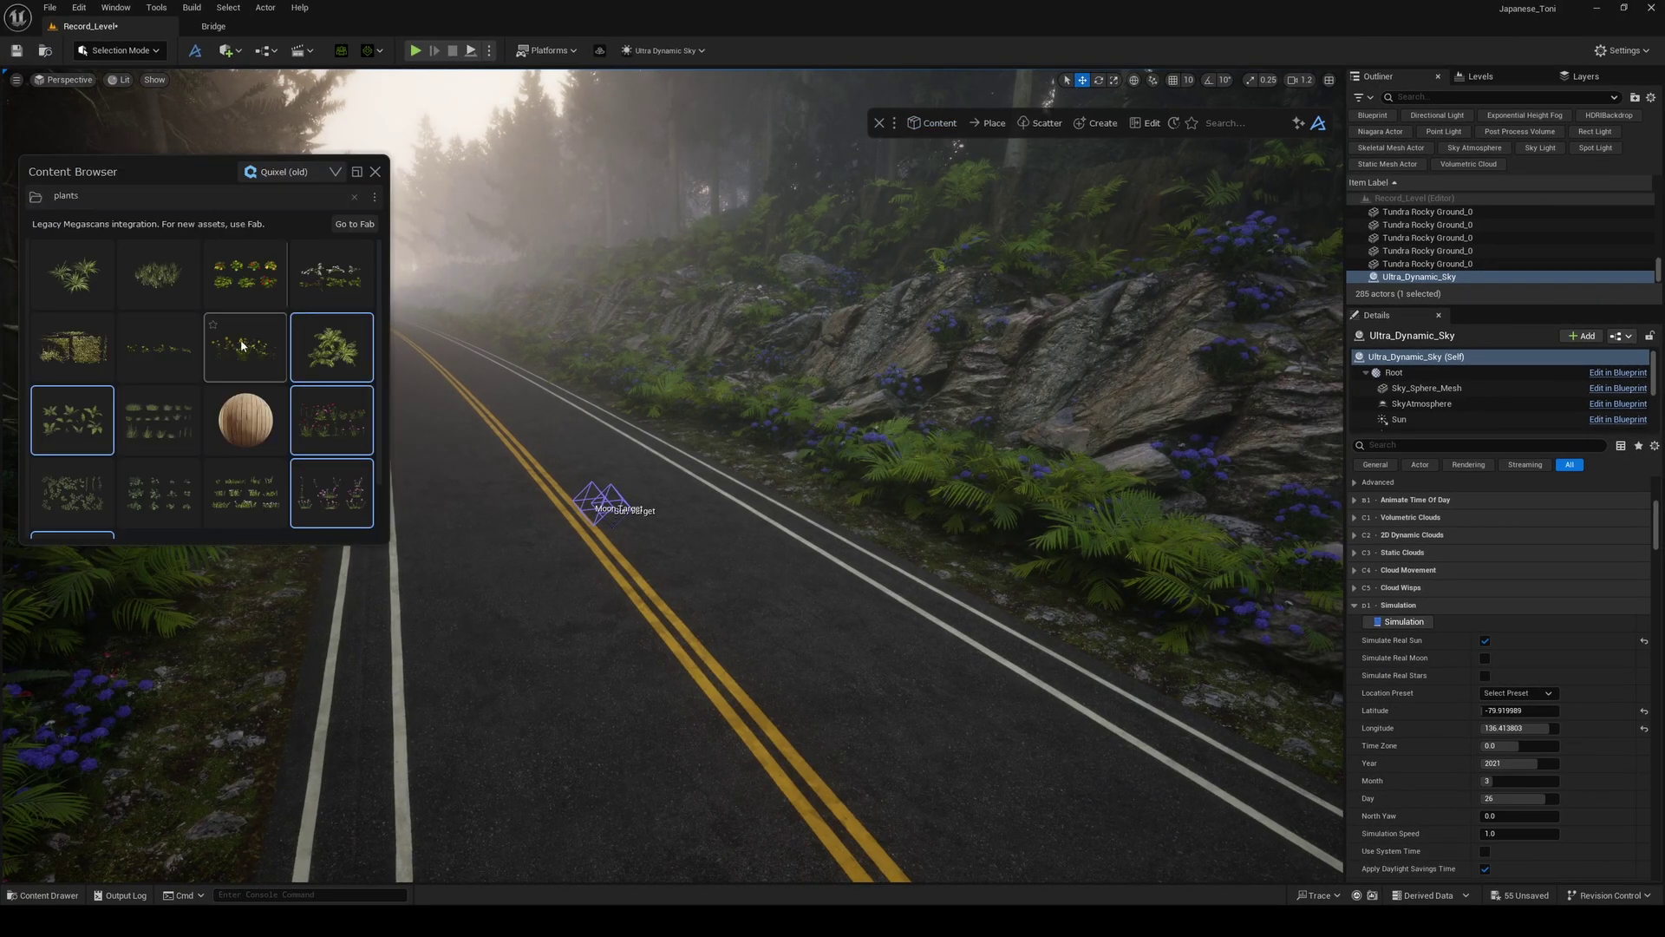
{"action": "left_click", "coordinate": [352, 198]}
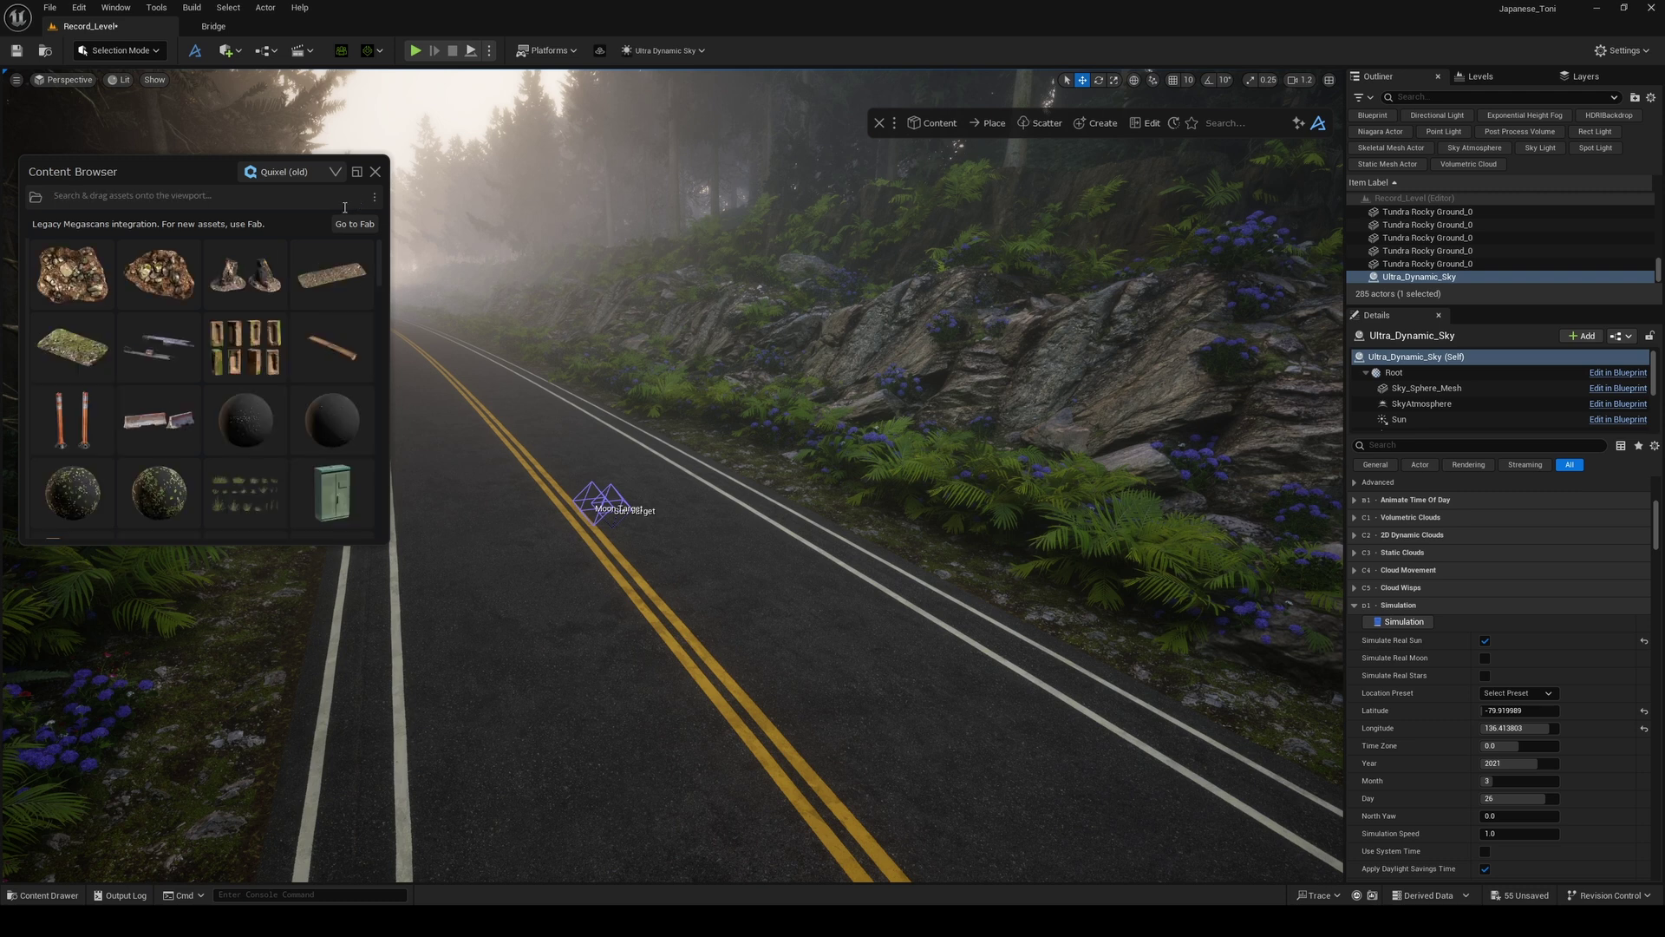
{"action": "left_click", "coordinate": [580, 524]}
{"action": "key", "text": "f"}
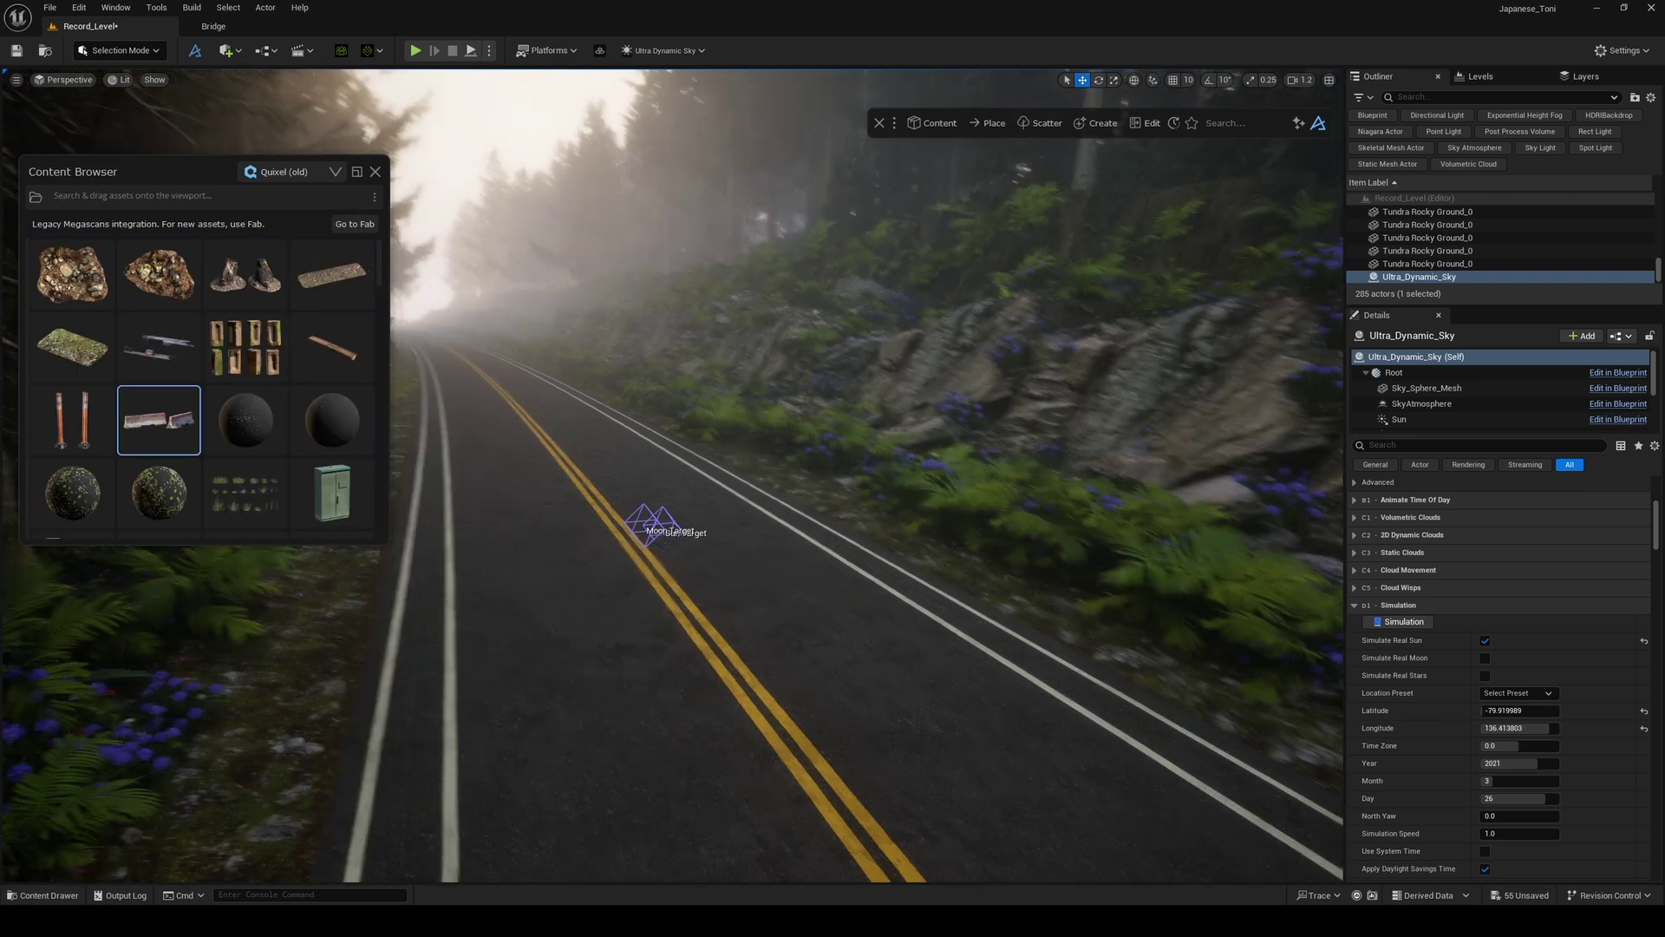
- Select the road's centre spline and scatter the Old Concrete Barrier asset along it
{"action": "left_click", "coordinate": [890, 600]}
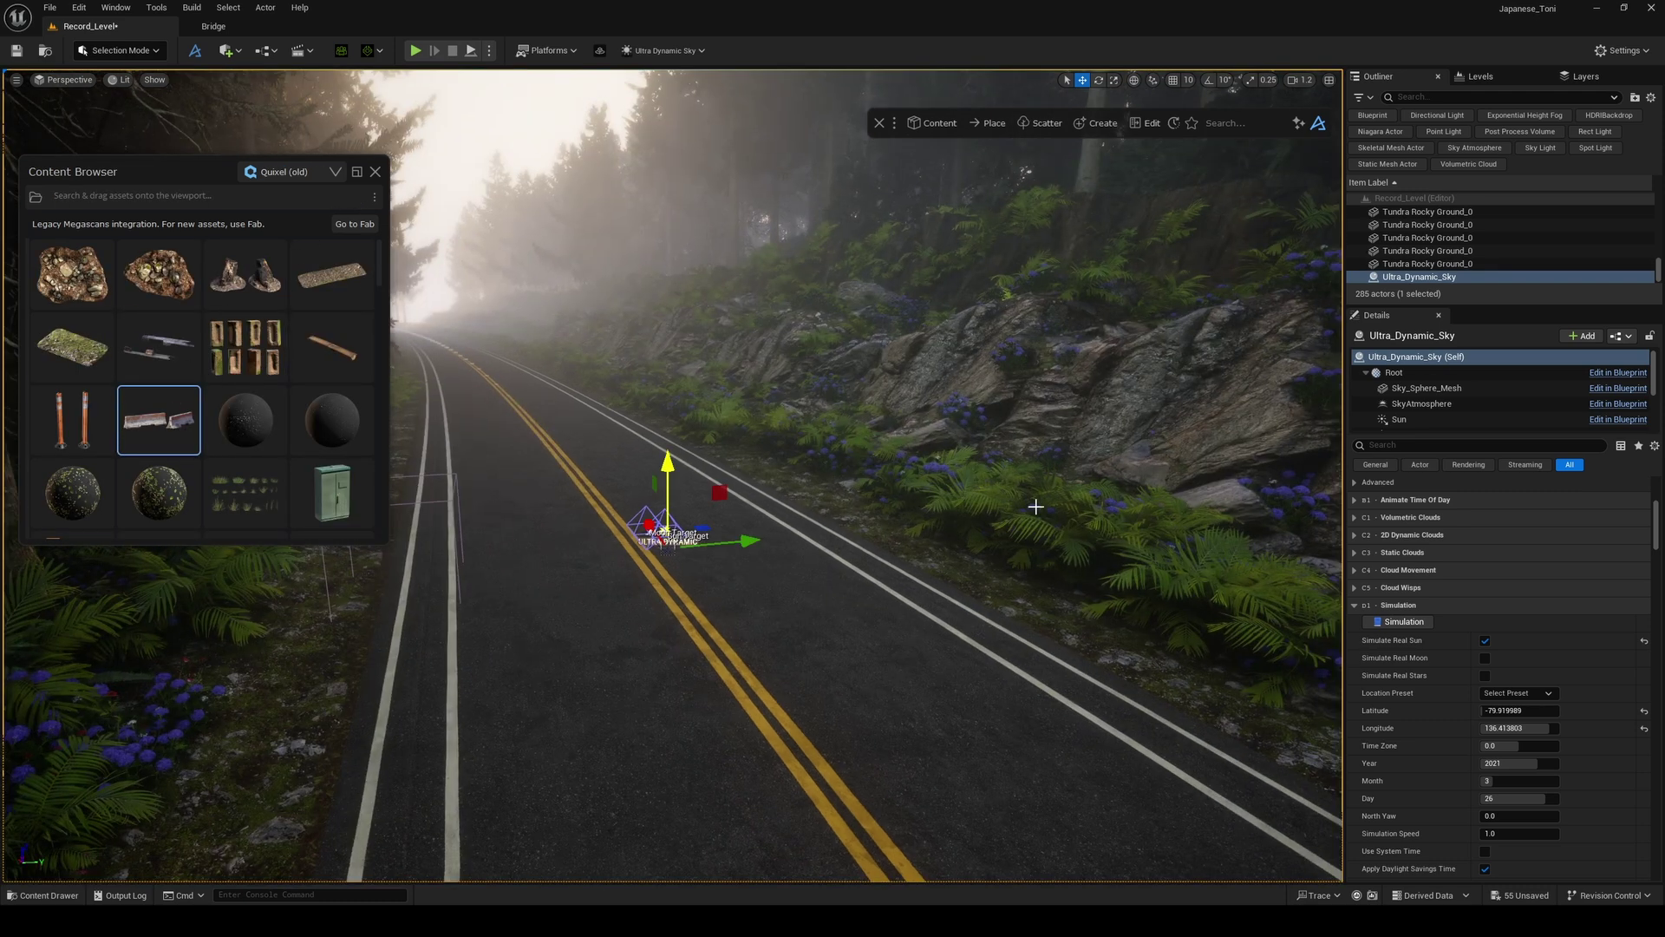
{"action": "scroll", "coordinate": [1441, 265], "scroll_direction": "down", "scroll_amount": 5}
{"action": "scroll", "coordinate": [1441, 266], "scroll_direction": "down", "scroll_amount": 1}
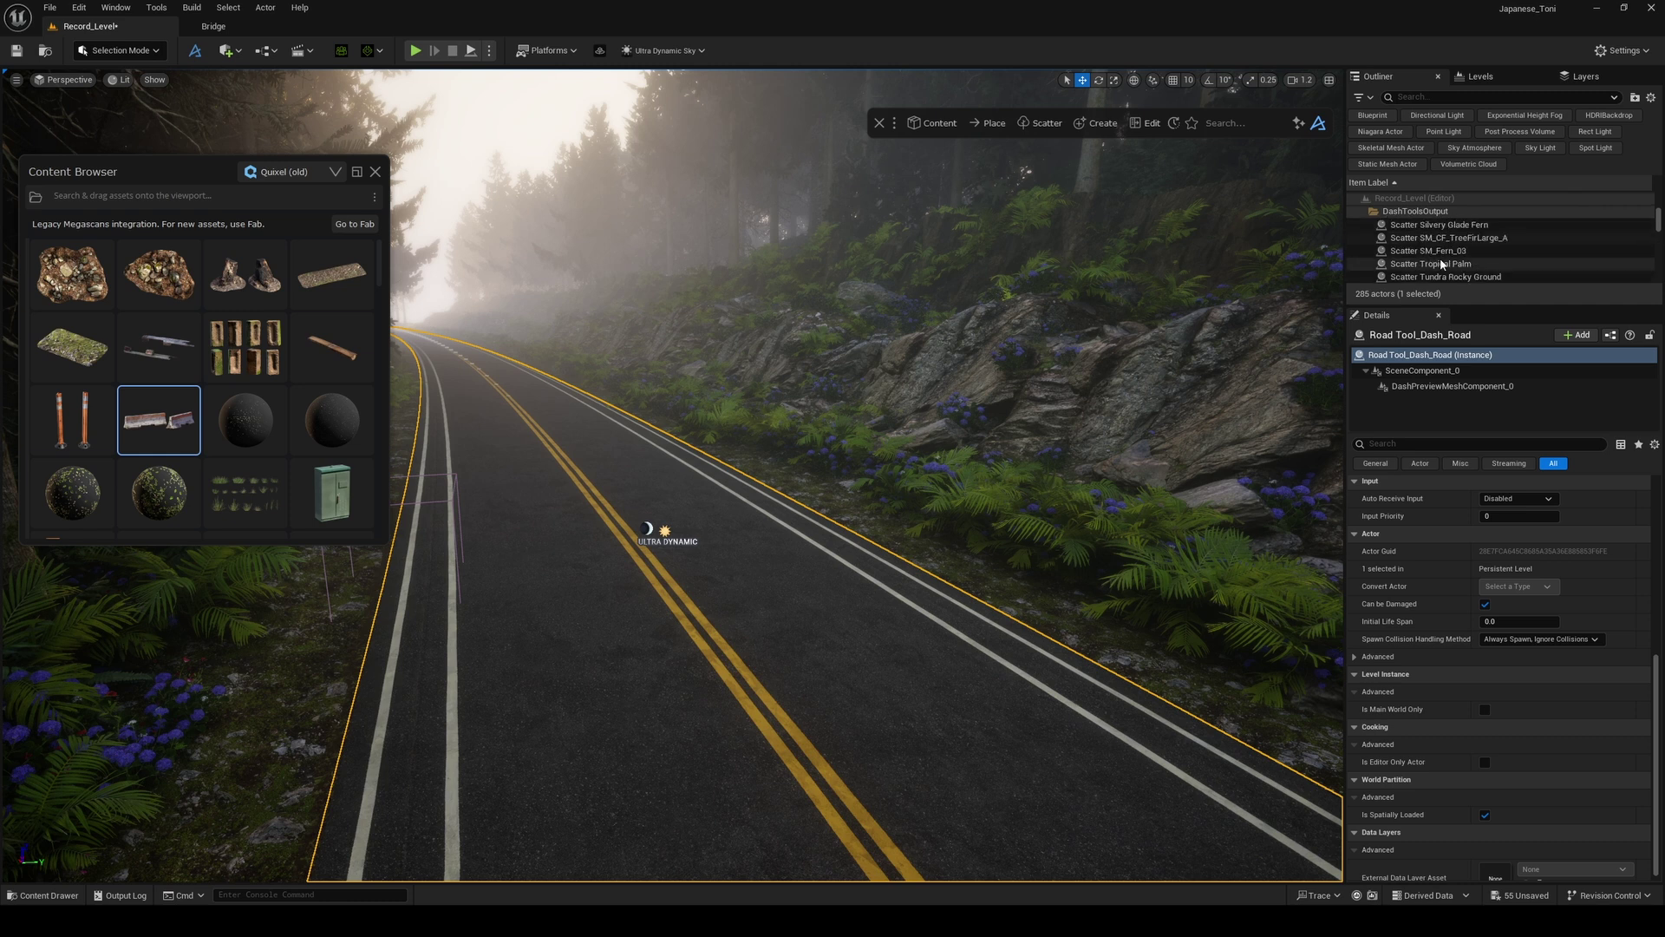
{"action": "left_click", "coordinate": [1441, 261]}
{"action": "right_click_drag", "start_coordinate": [509, 432], "coordinate": [496, 432]}
{"action": "key", "text": "g"}
{"action": "key", "text": "g"}
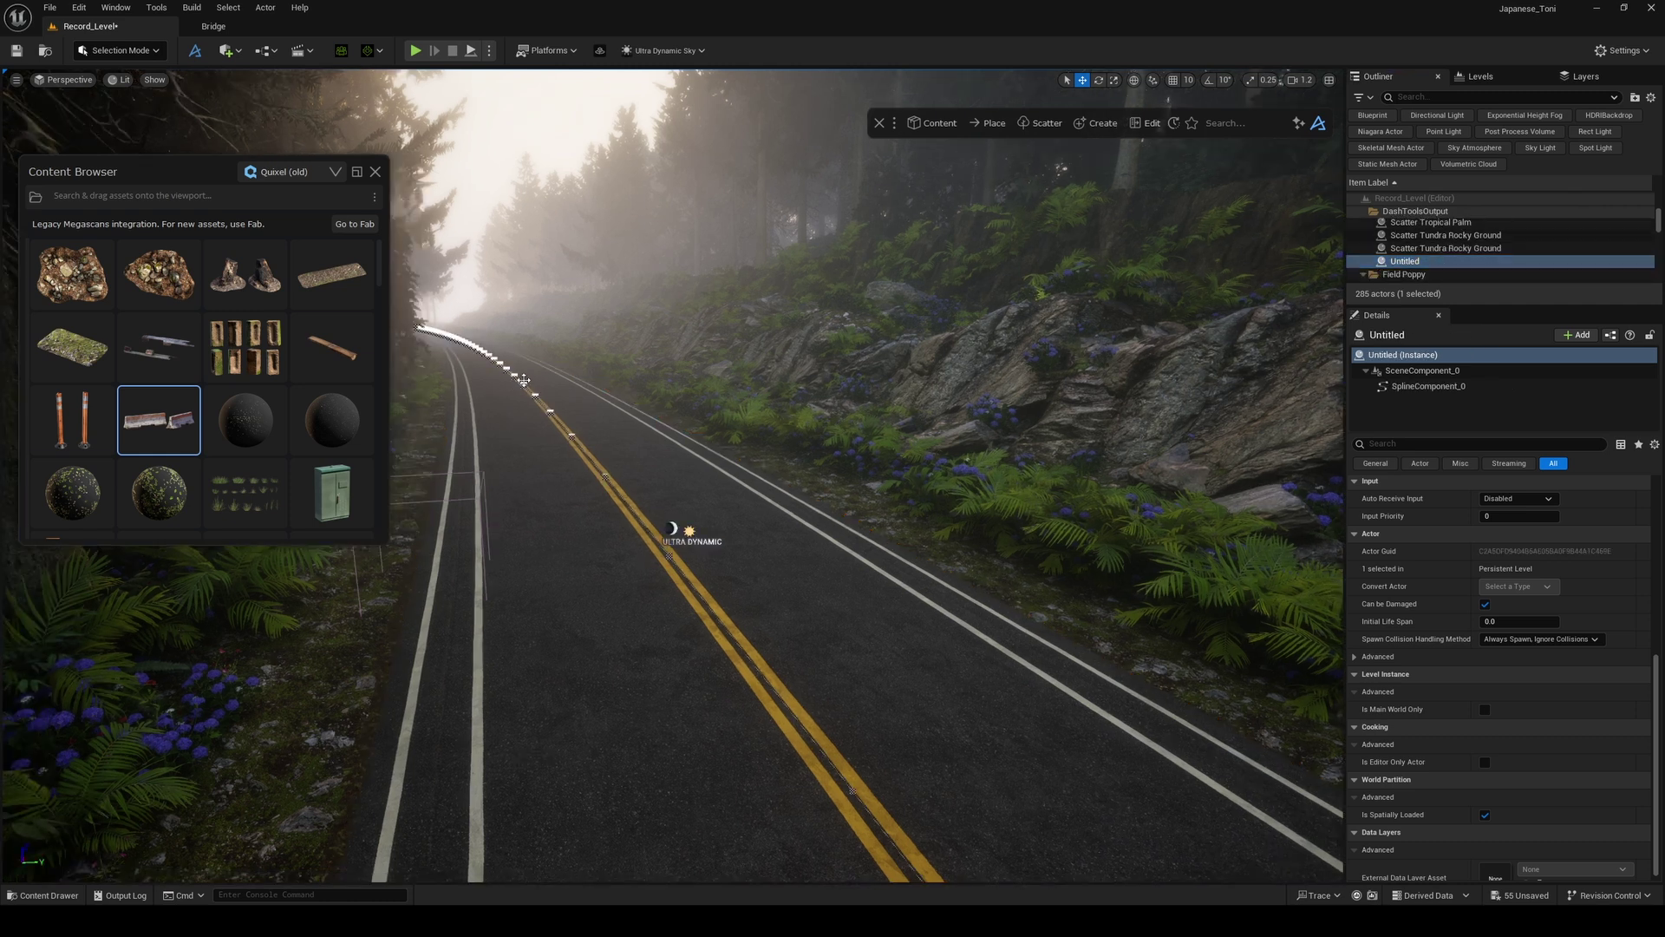
{"action": "left_click", "coordinate": [523, 380]}
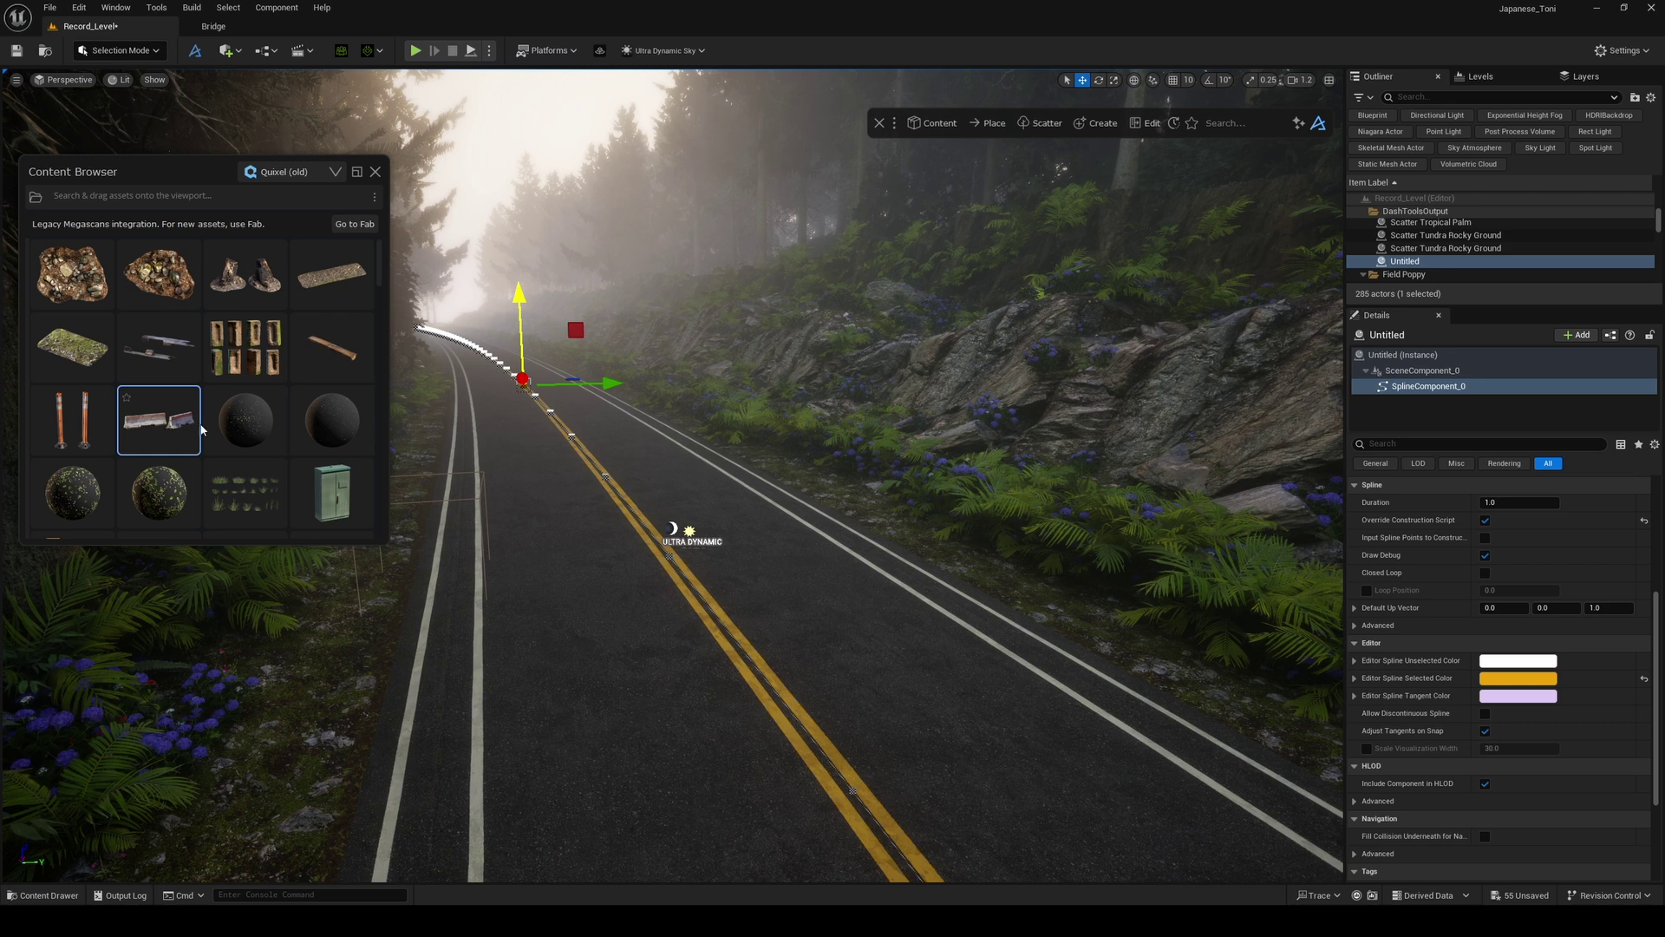
{"action": "left_click_drag", "start_coordinate": [202, 429], "coordinate": [675, 566]}
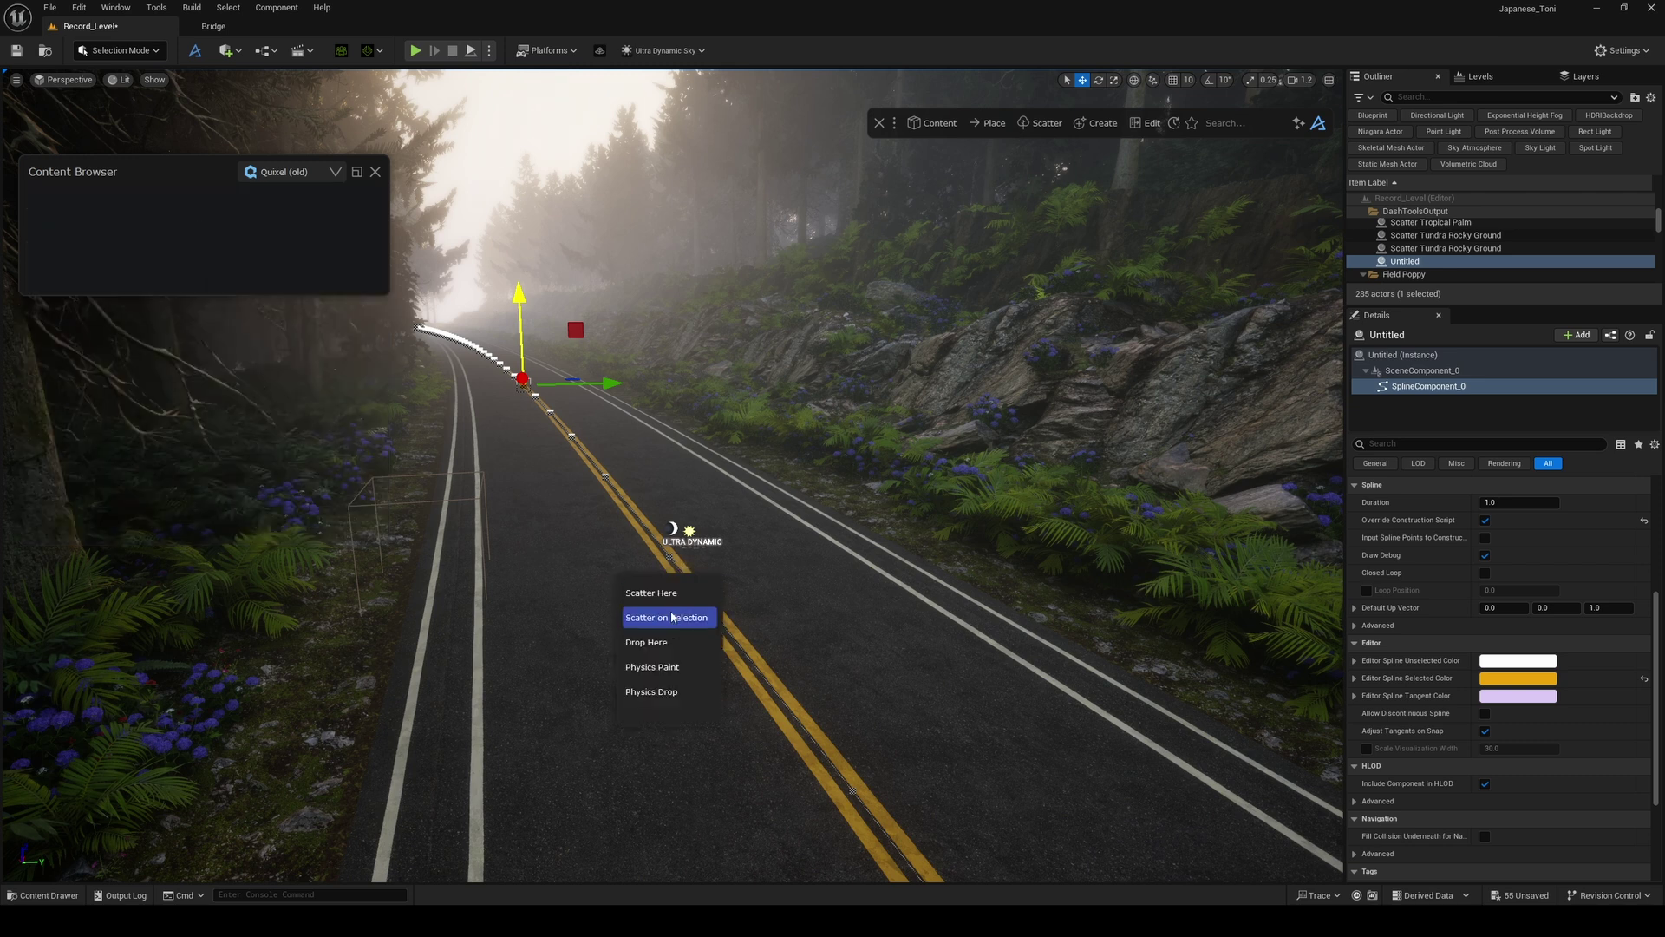
{"action": "left_click", "coordinate": [681, 625]}
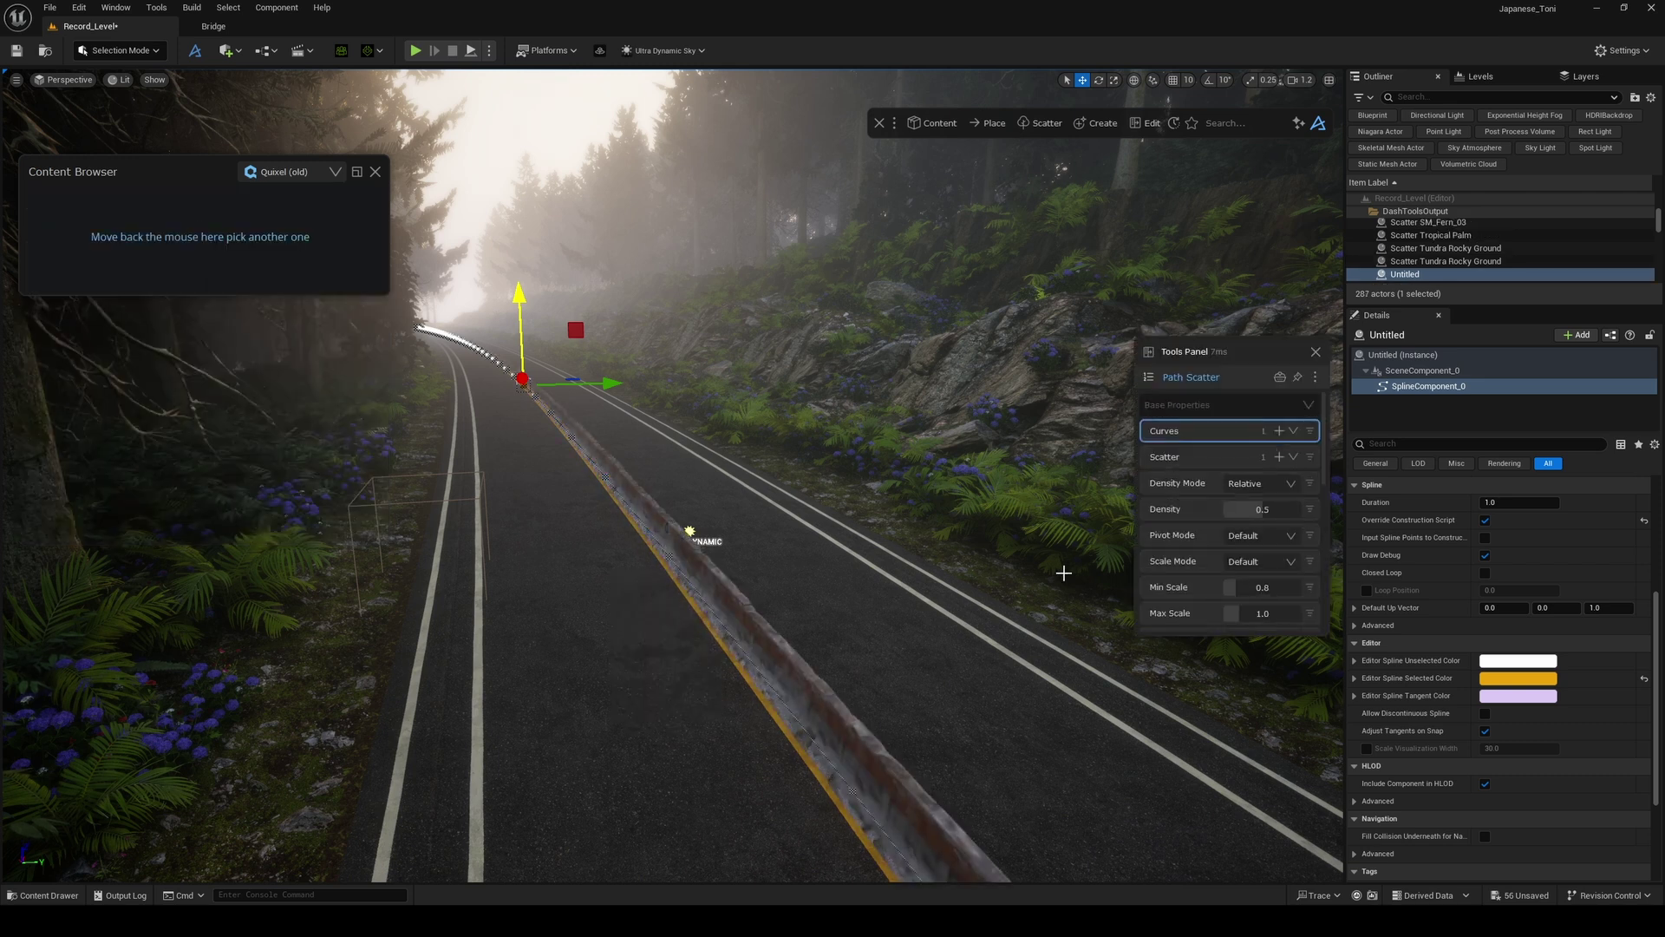
- Offset the barriers to both road edges with a distance of 1000 and space them out using the Count density mode
{"action": "left_click", "coordinate": [1230, 467]}
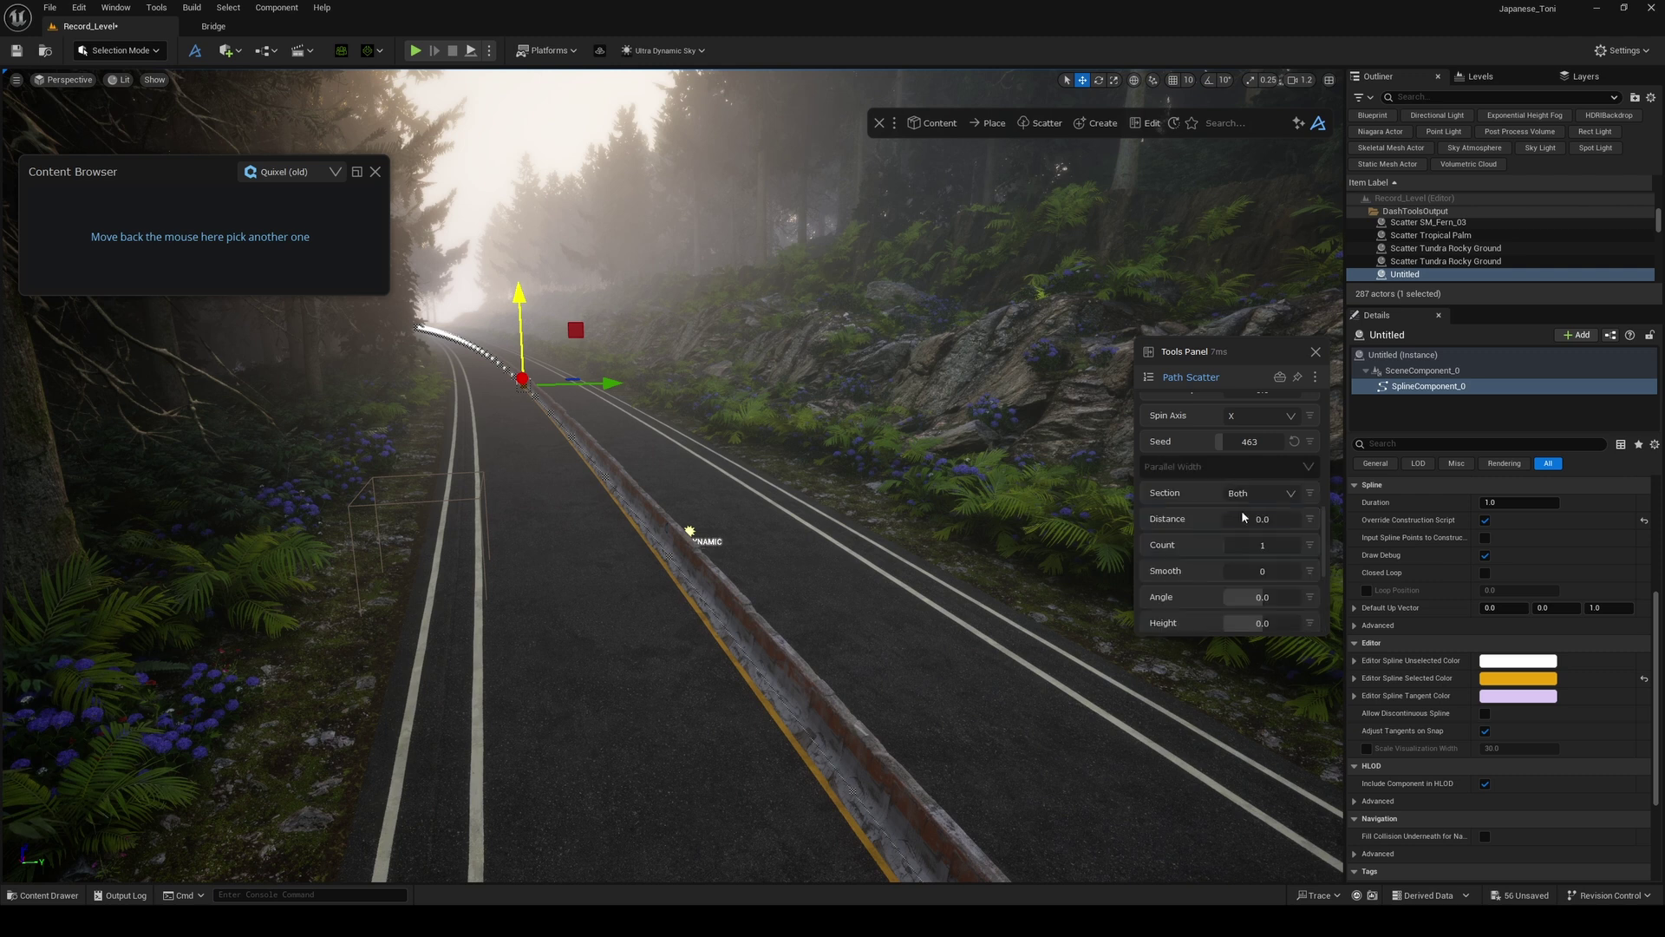
{"action": "left_click_drag", "start_coordinate": [1235, 522], "coordinate": [1303, 514]}
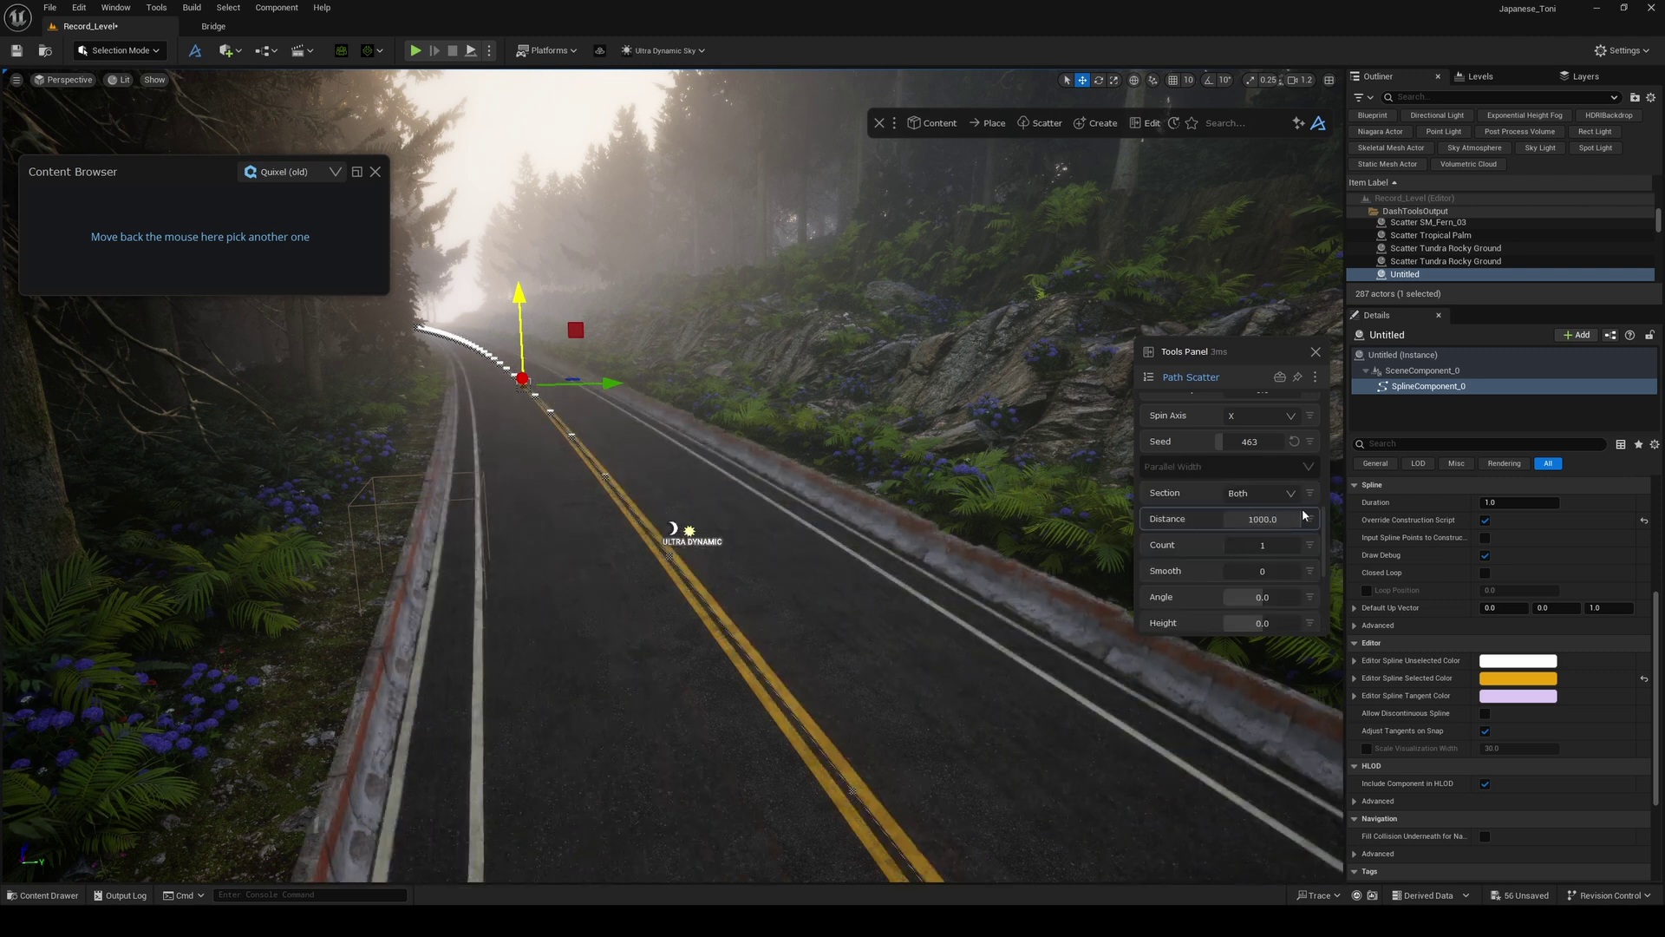
{"action": "scroll", "coordinate": [1258, 516], "scroll_direction": "up", "scroll_amount": 5}
{"action": "left_click", "coordinate": [1262, 485]}
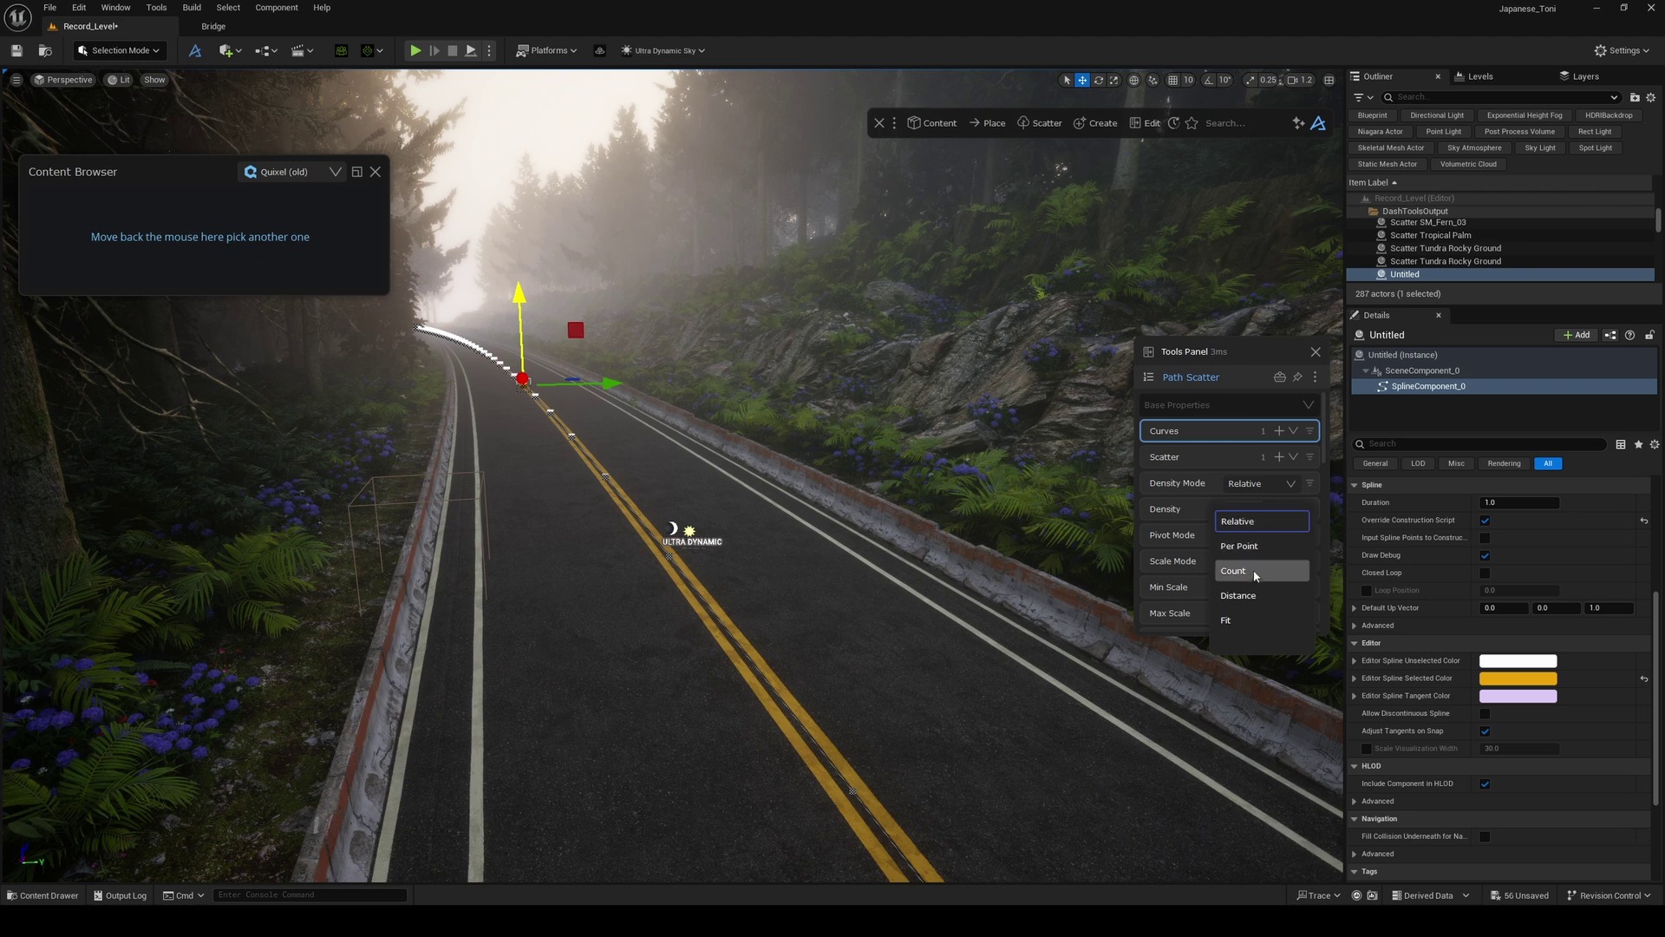
{"action": "left_click", "coordinate": [1252, 517]}
{"action": "left_click_drag", "start_coordinate": [1240, 505], "coordinate": [1243, 507]}
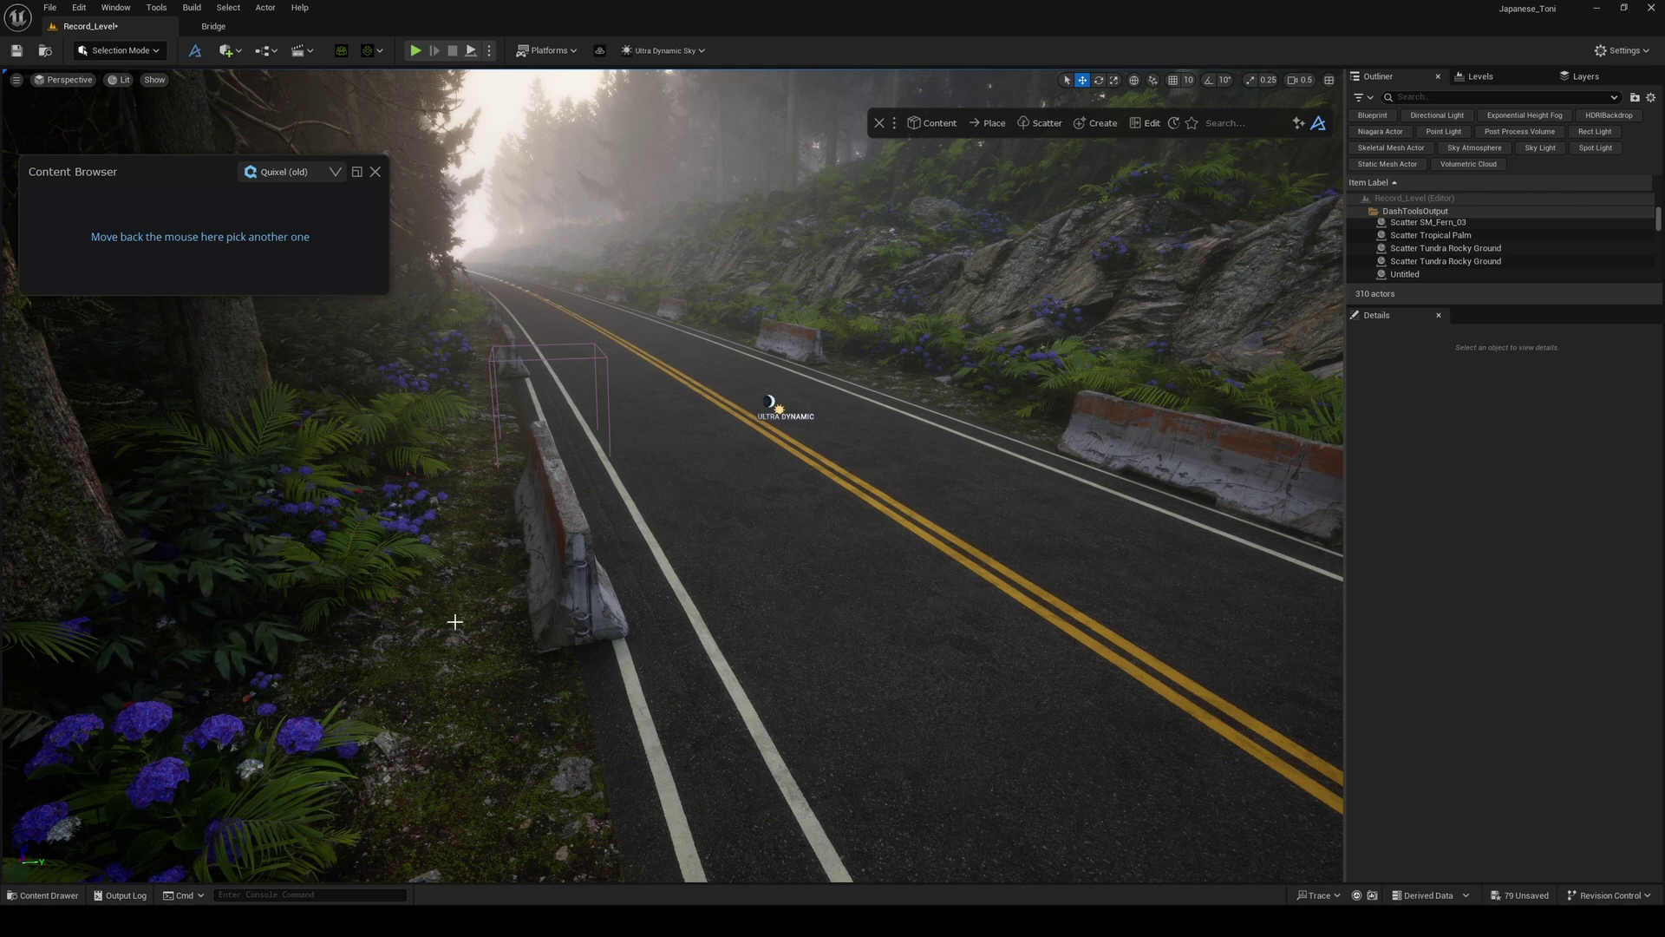
- Search the Quixel library for grass and scatter the Wild Grass assets on the Tundra Rocky Ground verge beside the road
{"action": "mouse_move", "coordinate": [159, 231]}
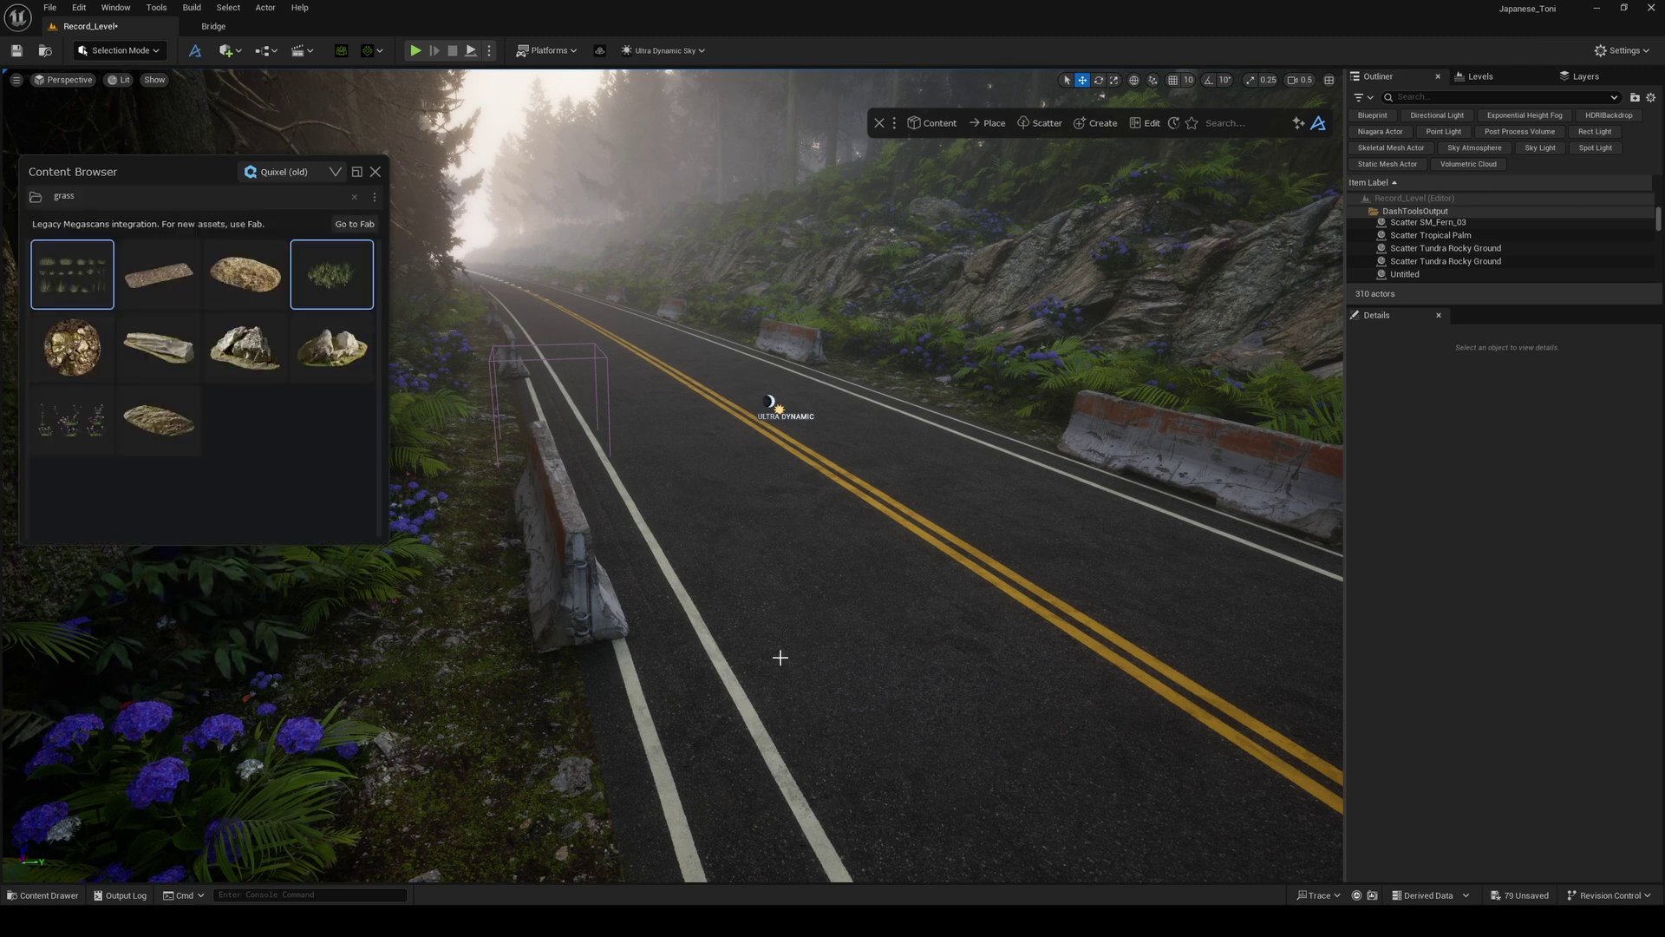
{"action": "left_click", "coordinate": [489, 685]}
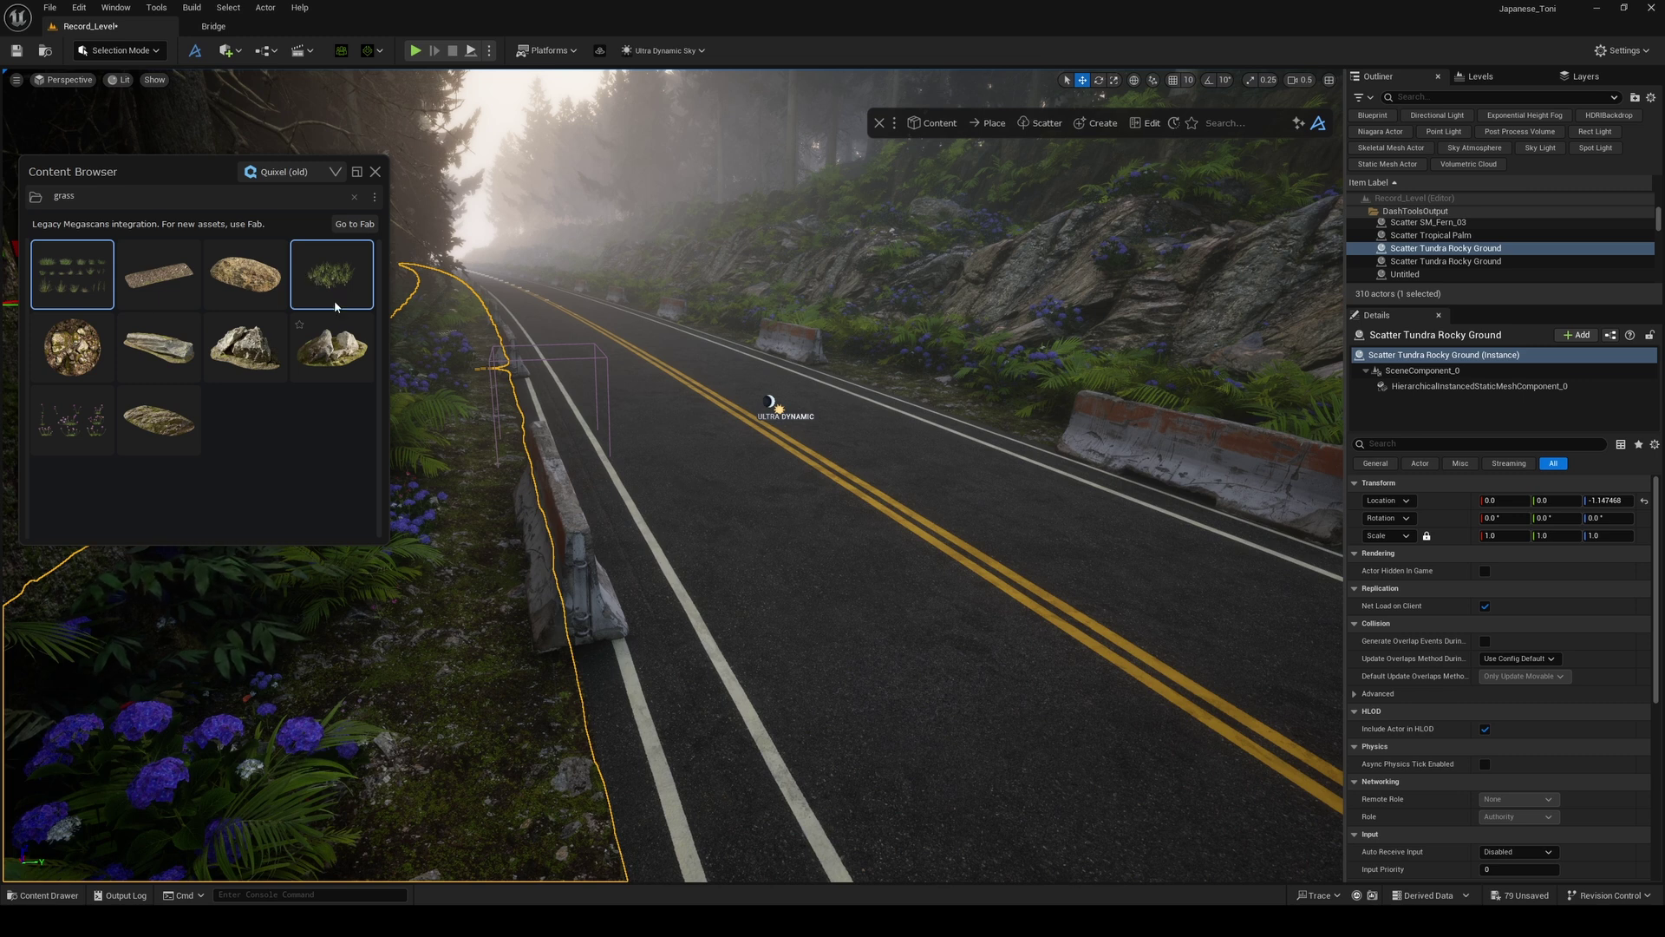
{"action": "left_click_drag", "start_coordinate": [395, 393], "coordinate": [439, 719]}
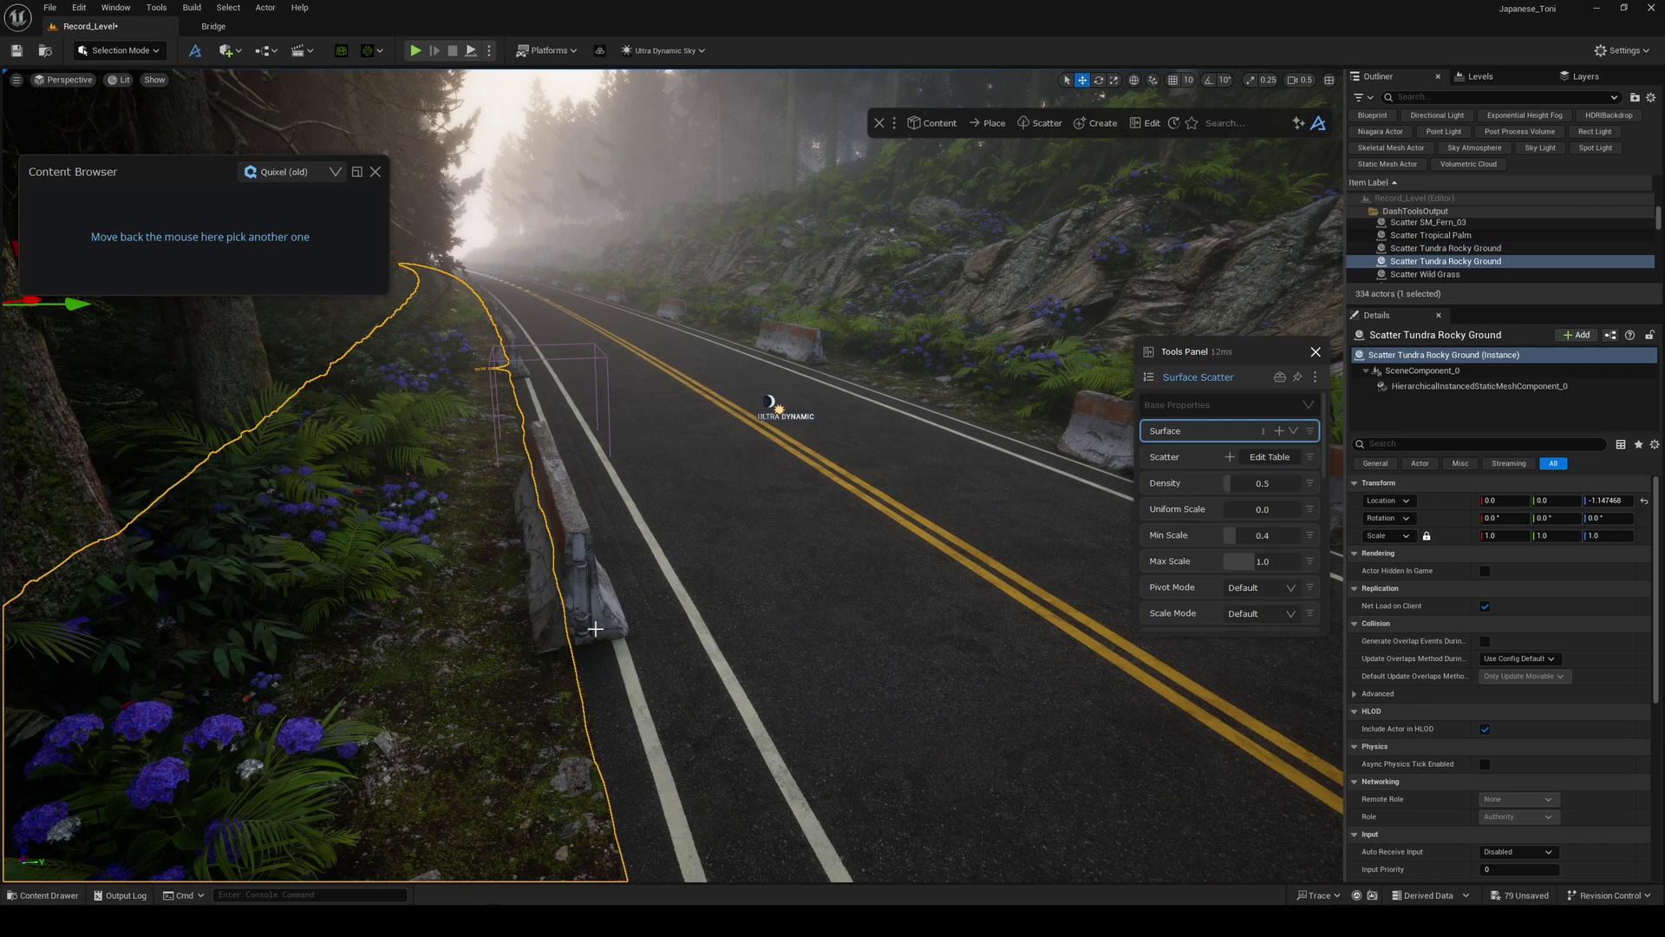
- Set the Wild Grass surface scatter's density to 5
{"action": "left_click", "coordinate": [1231, 482]}
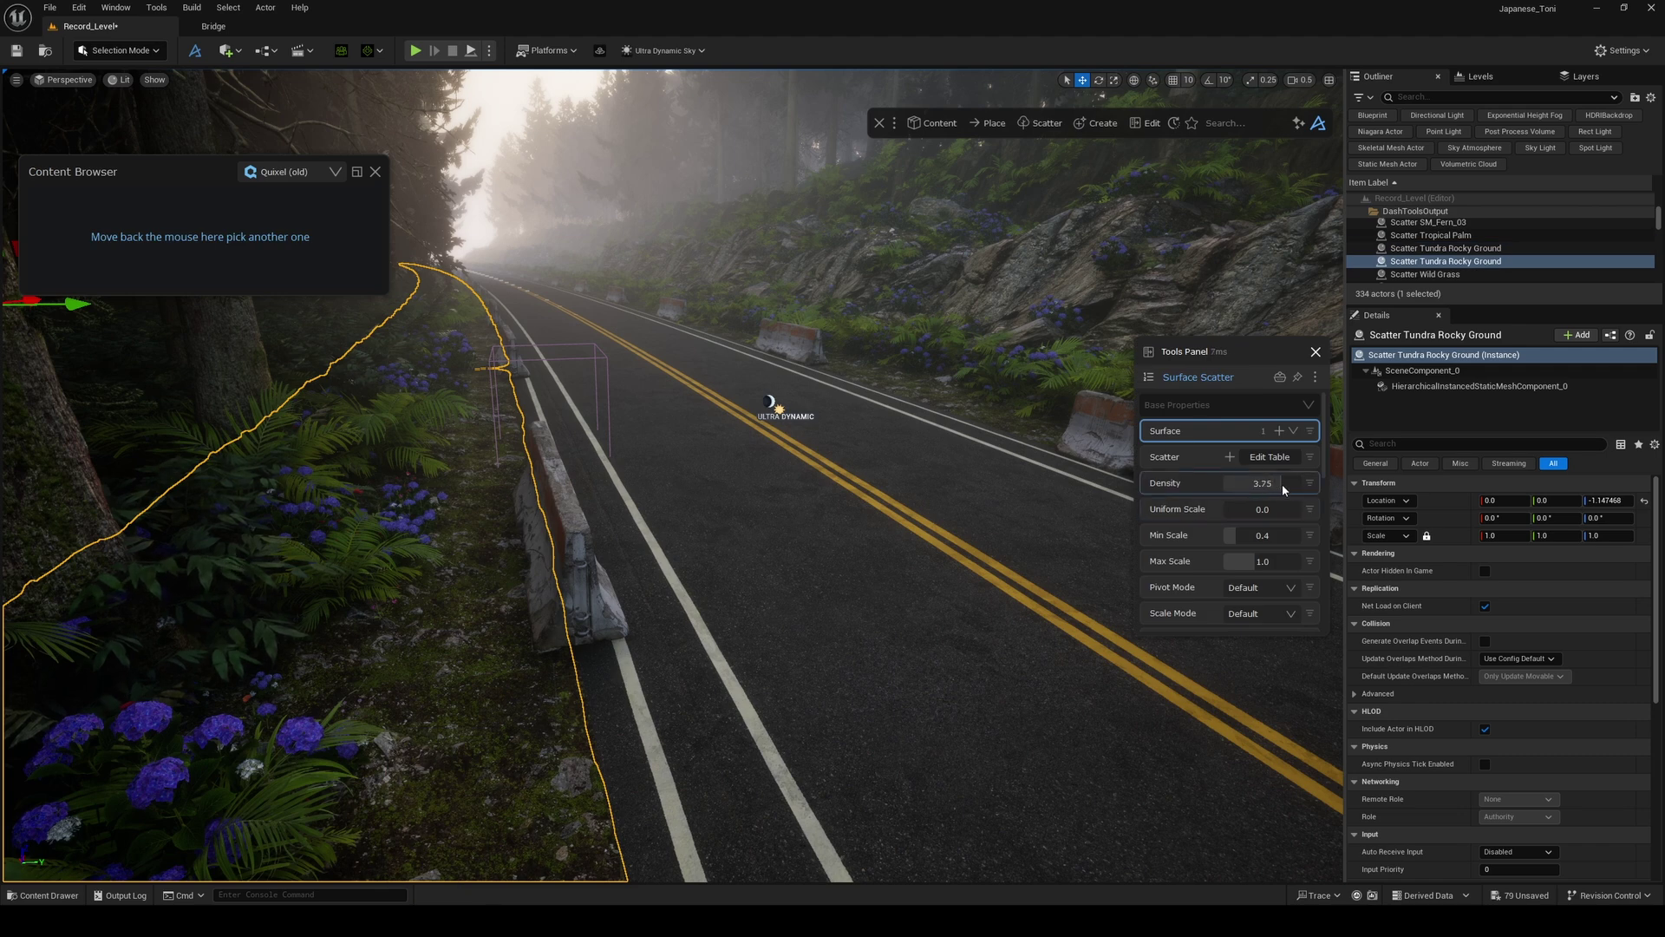
{"action": "type", "text": "5"}
{"action": "key", "text": "Return"}
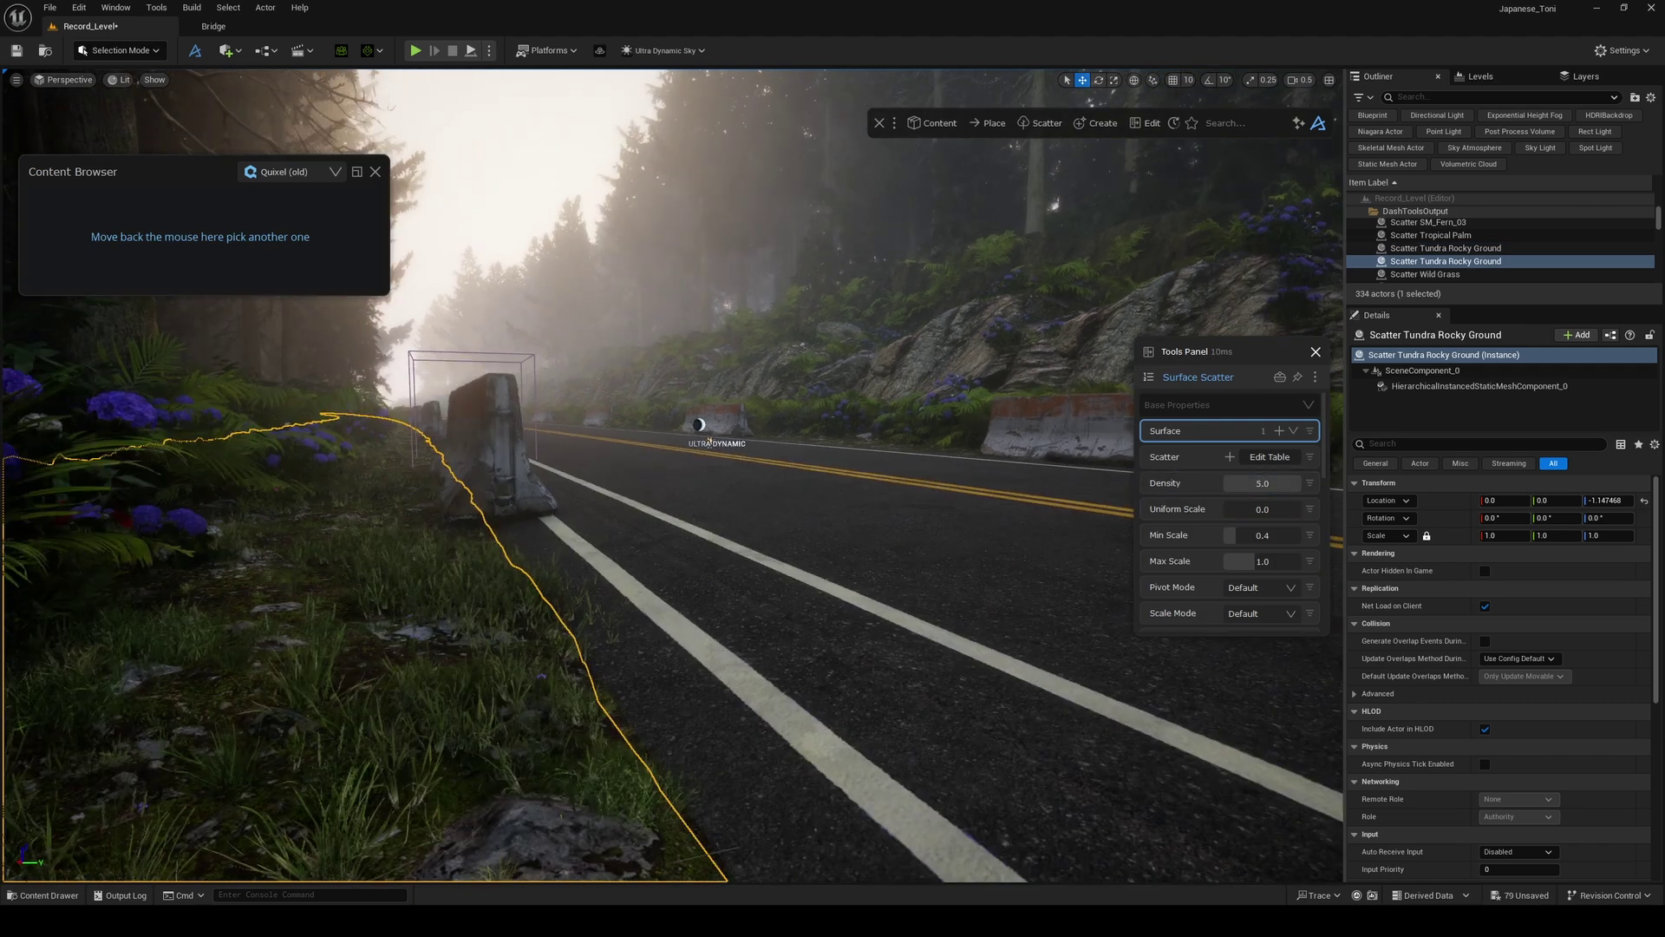
{"action": "key", "text": "a"}
{"action": "right_click_drag", "start_coordinate": [1040, 494], "coordinate": [1030, 611]}
{"action": "scroll", "coordinate": [1231, 593], "scroll_direction": "down", "scroll_amount": 3}
{"action": "key", "text": "w"}
{"action": "key", "text": "s"}
{"action": "scroll", "coordinate": [1238, 518], "scroll_direction": "up", "scroll_amount": 3}
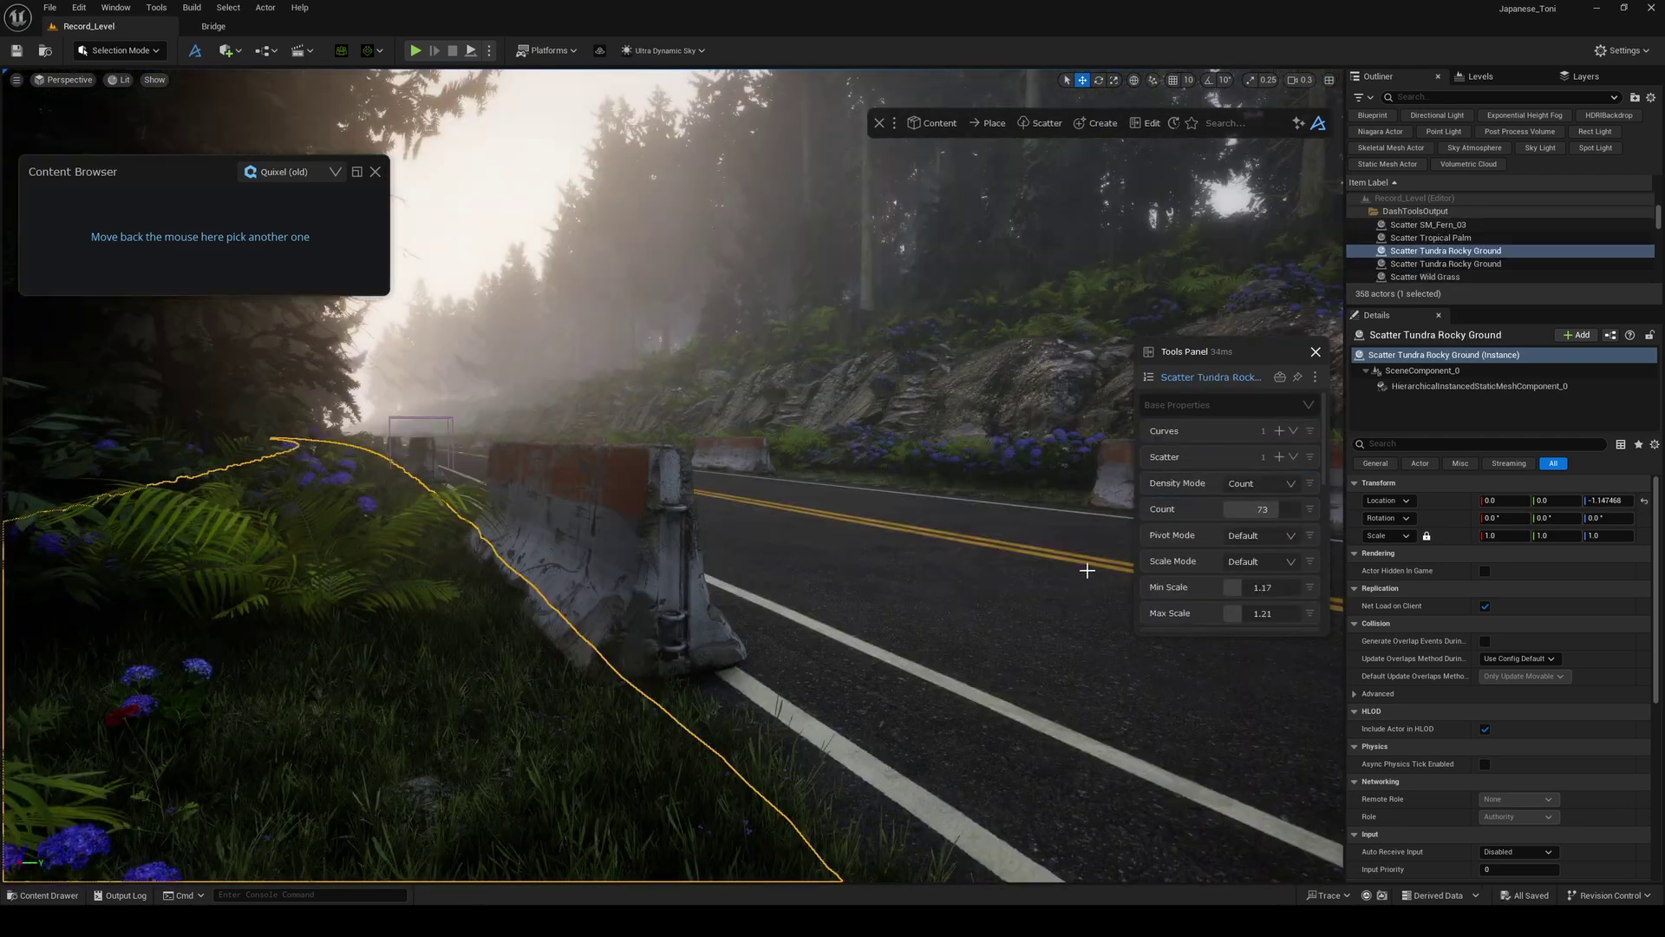
- Add the Old Concrete Barrier scatter to the Wild Grass scatter's Proximity Mask objects and adjust the mask distance around the barriers
{"action": "left_click", "coordinate": [663, 729]}
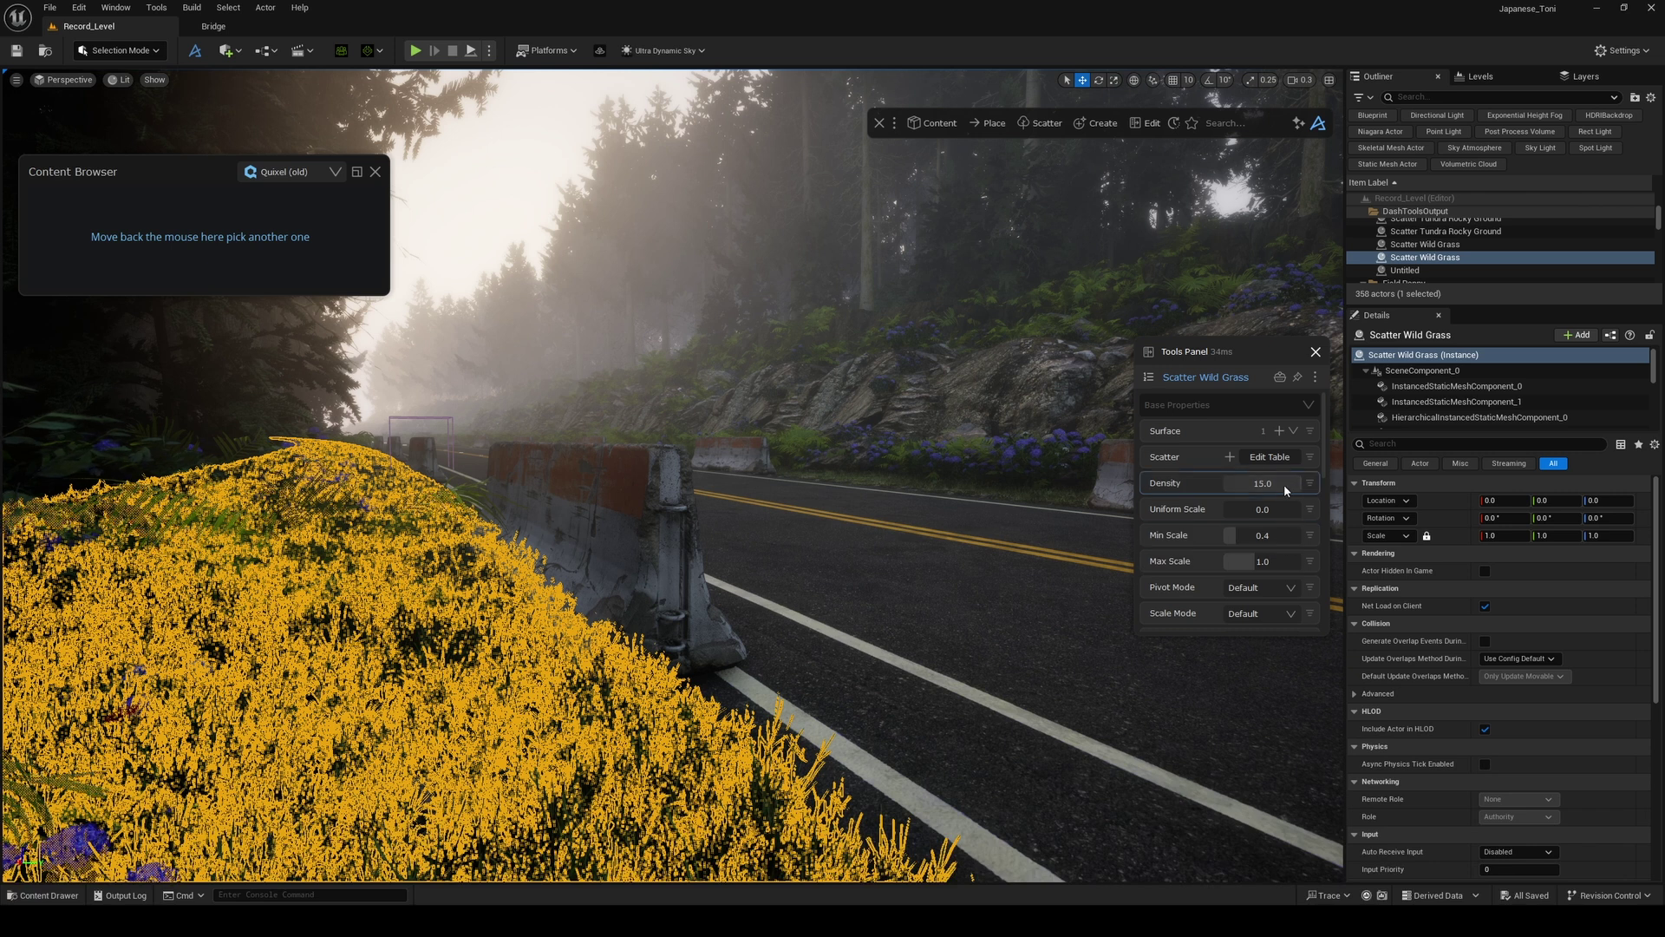
{"action": "scroll", "coordinate": [1283, 484], "scroll_direction": "down", "scroll_amount": 4}
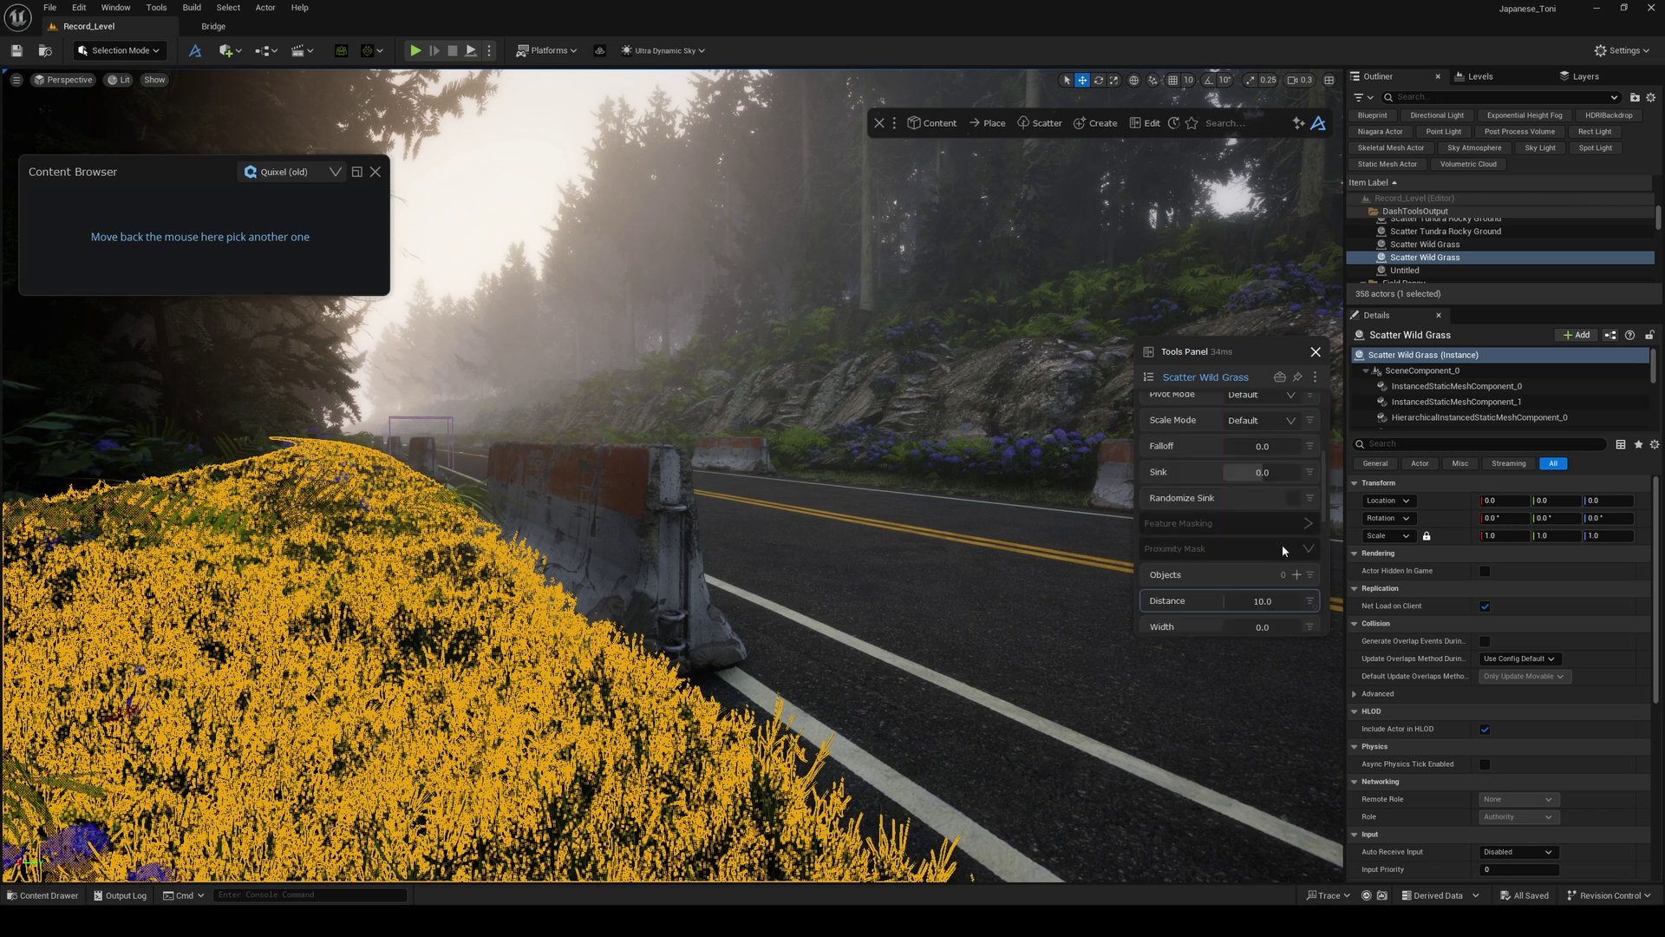
{"action": "scroll", "coordinate": [1284, 549], "scroll_direction": "down", "scroll_amount": 3}
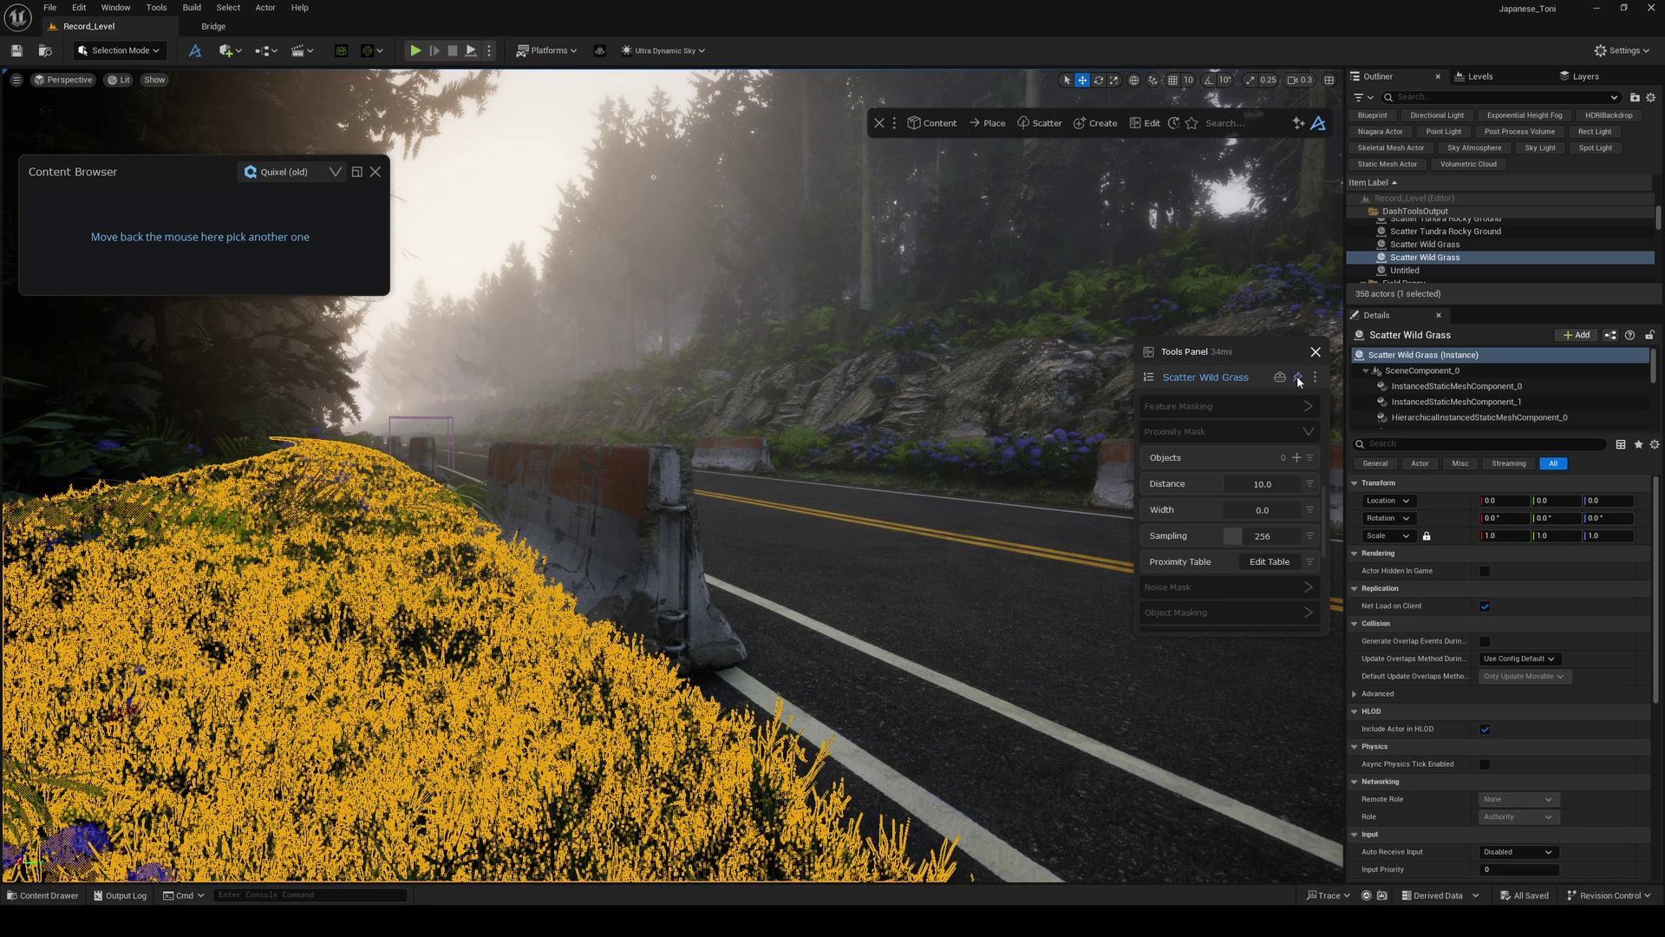
{"action": "left_click", "coordinate": [655, 510]}
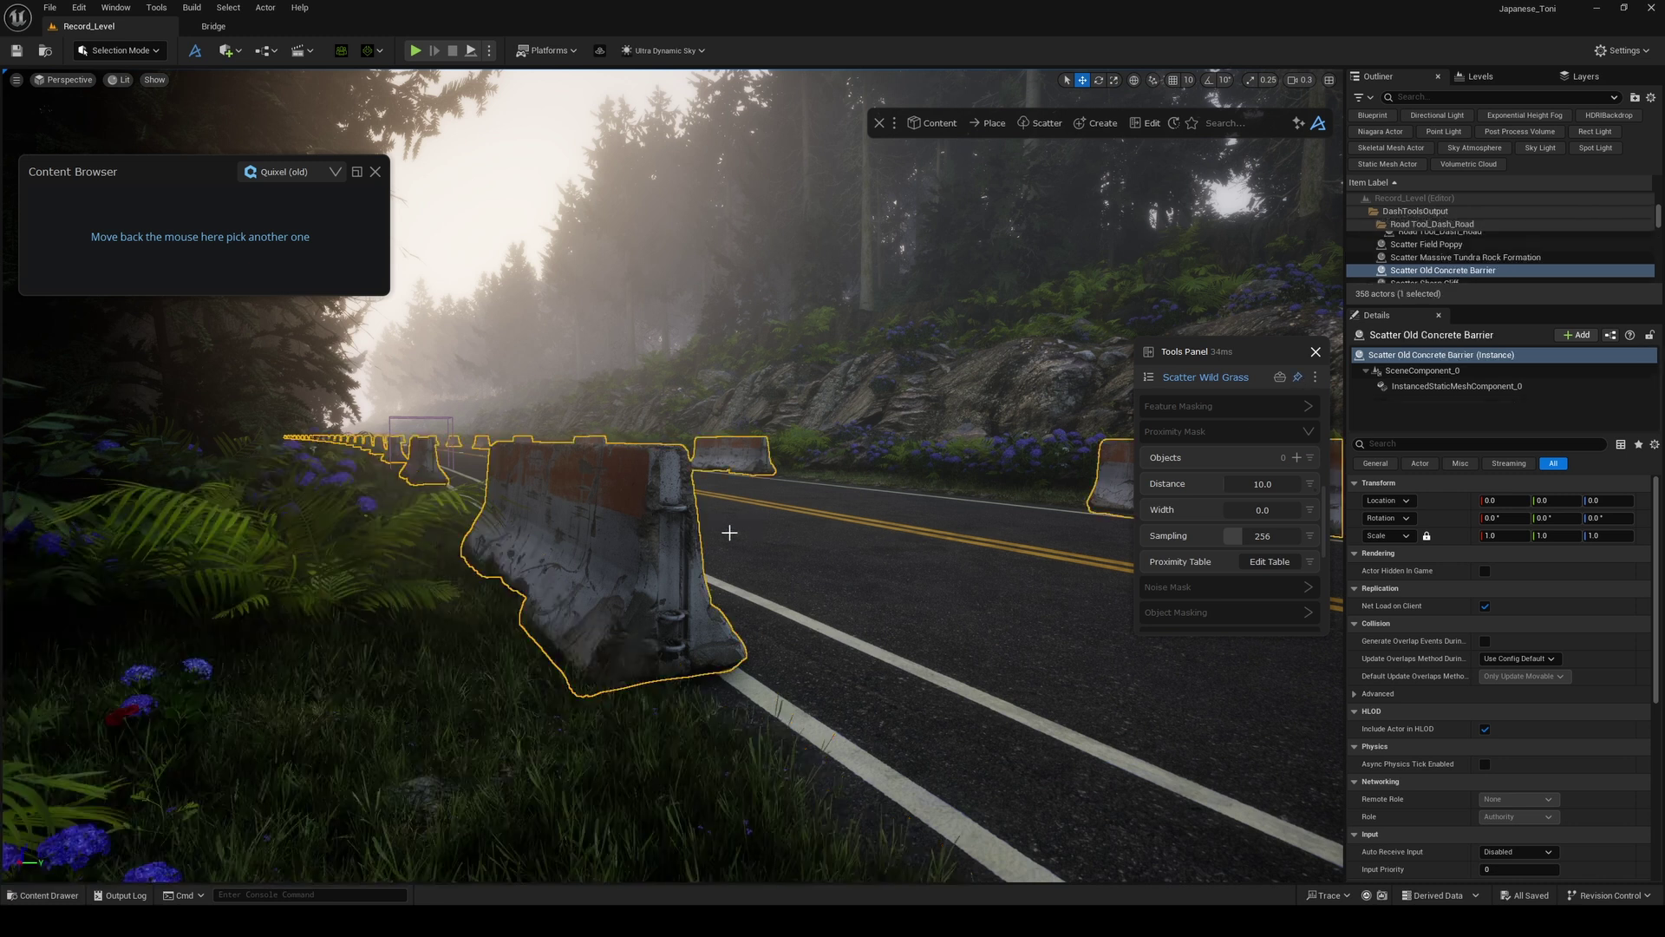
{"action": "left_click", "coordinate": [1296, 458]}
{"action": "right_click_drag", "start_coordinate": [903, 601], "coordinate": [898, 704]}
{"action": "key", "text": "e"}
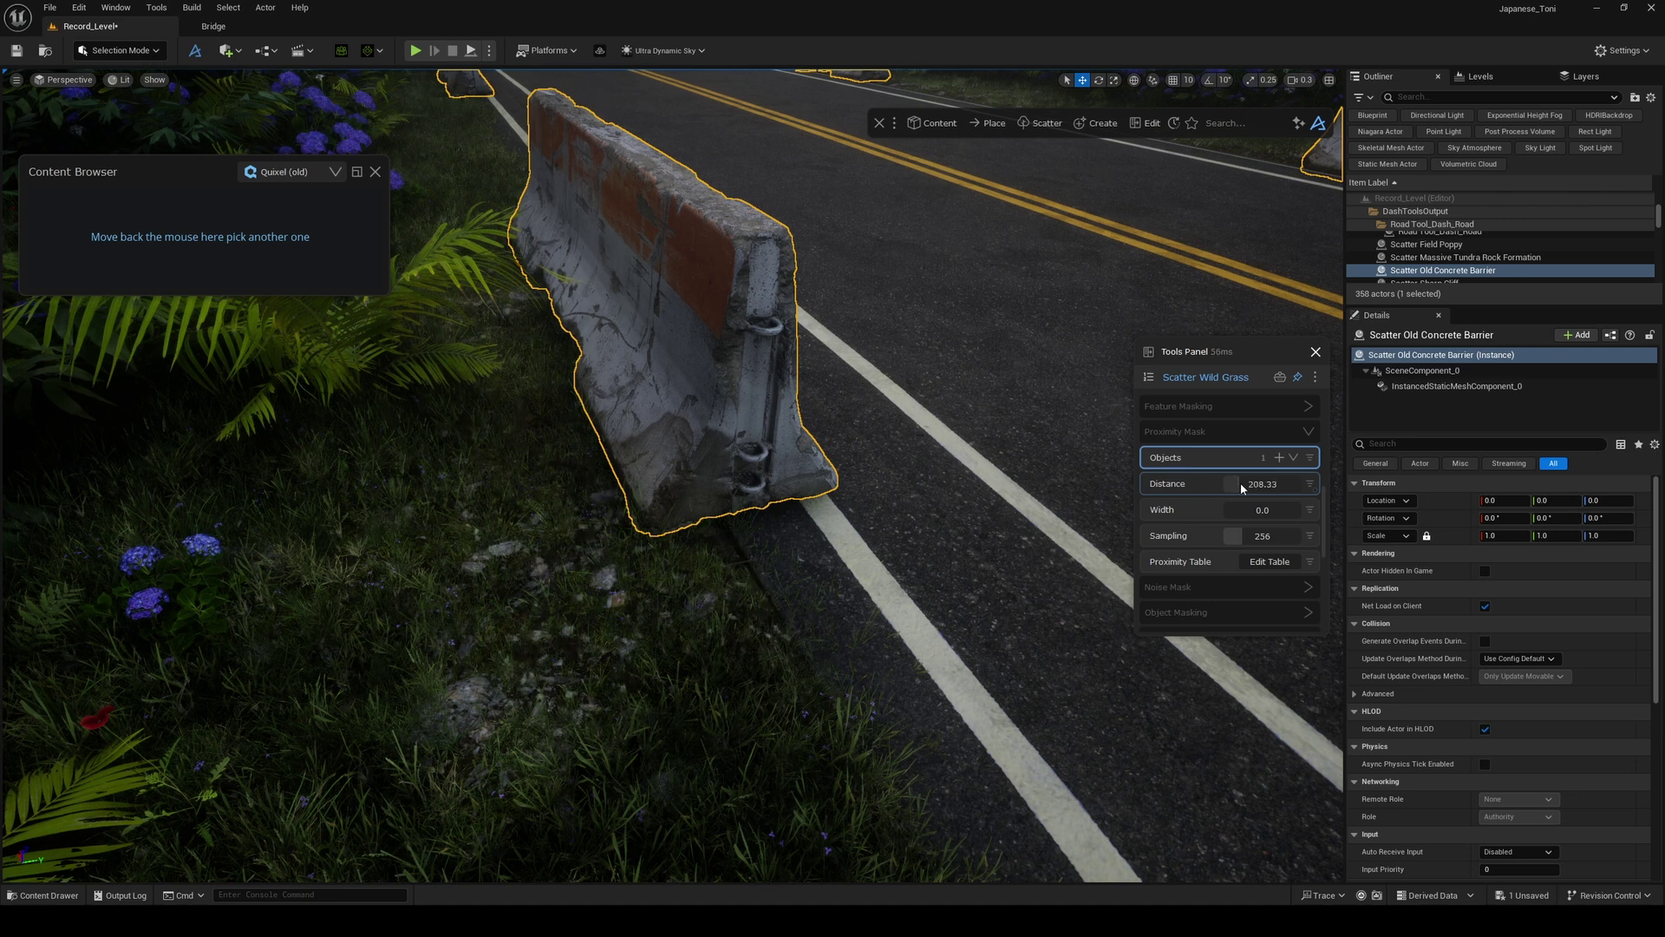
{"action": "left_click_drag", "start_coordinate": [1235, 487], "coordinate": [1228, 487]}
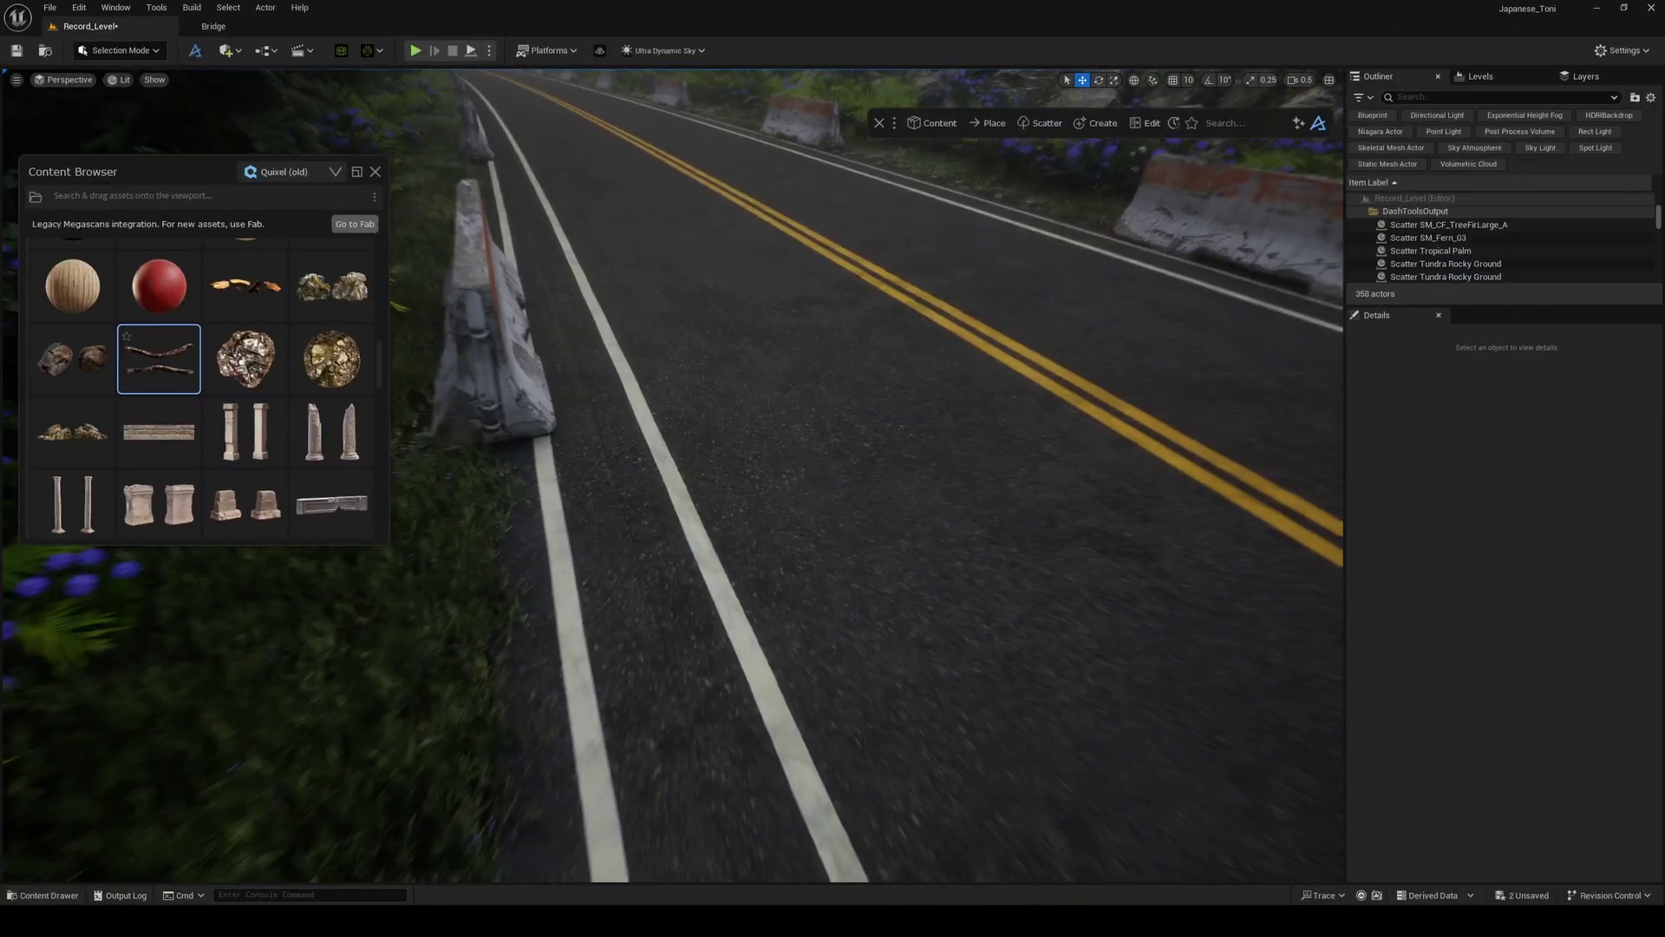
- Place a Cine Camera Actor on the road near the concrete barriers
{"action": "left_click", "coordinate": [227, 50]}
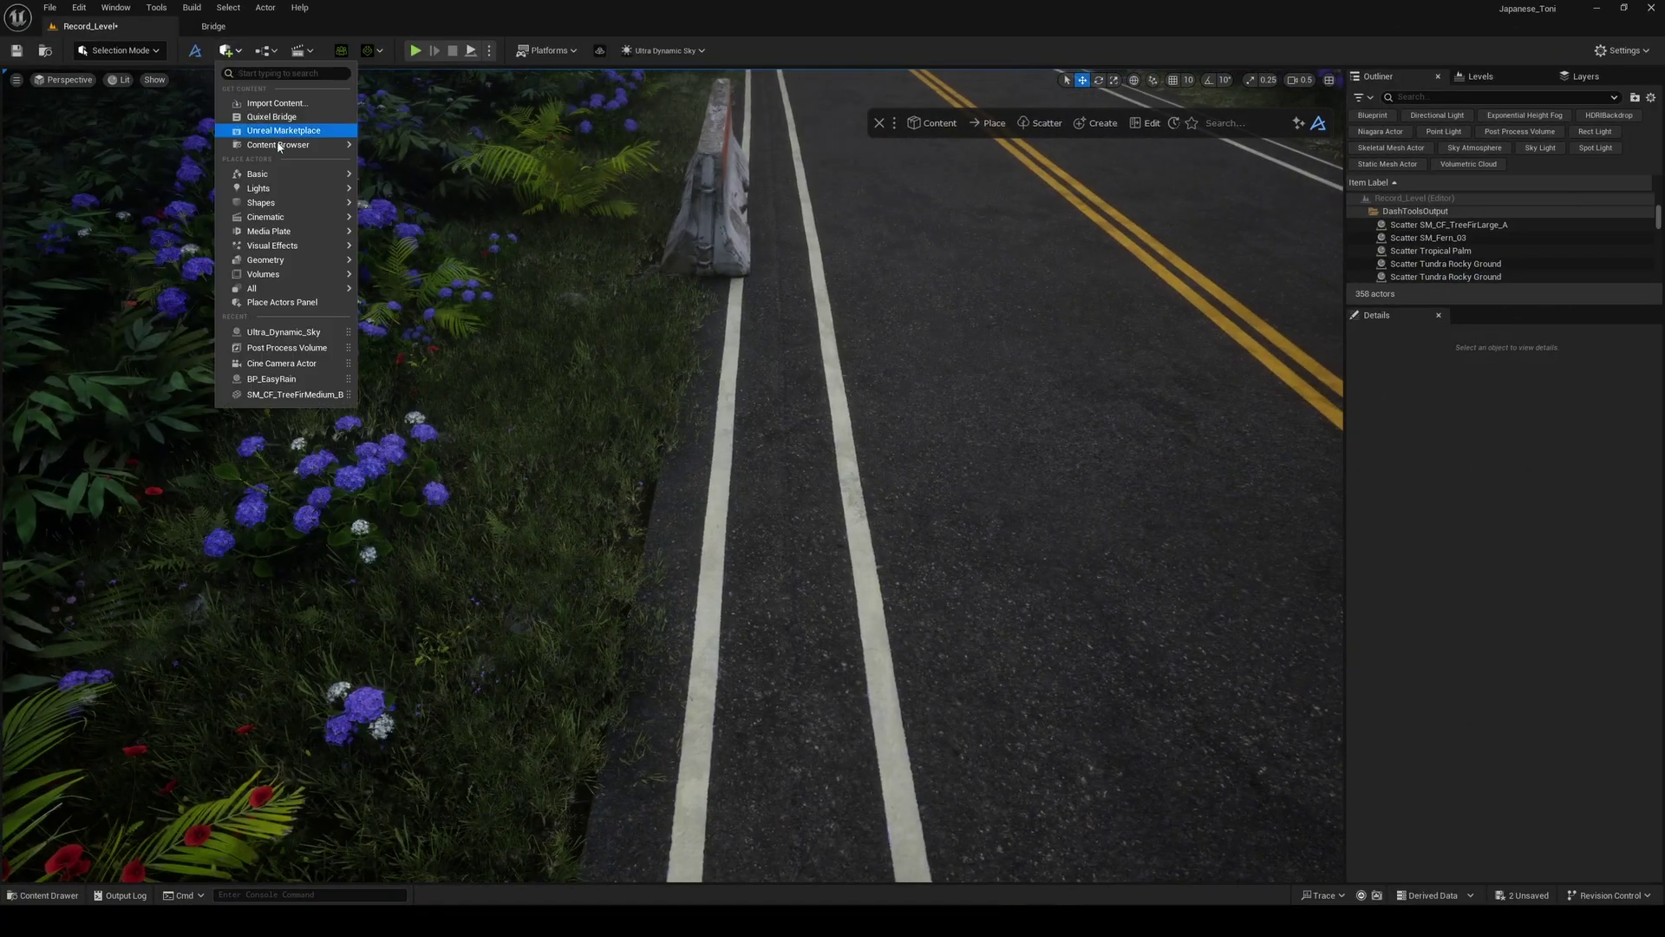
{"action": "mouse_move", "coordinate": [265, 216]}
{"action": "left_click_drag", "start_coordinate": [416, 240], "coordinate": [929, 621]}
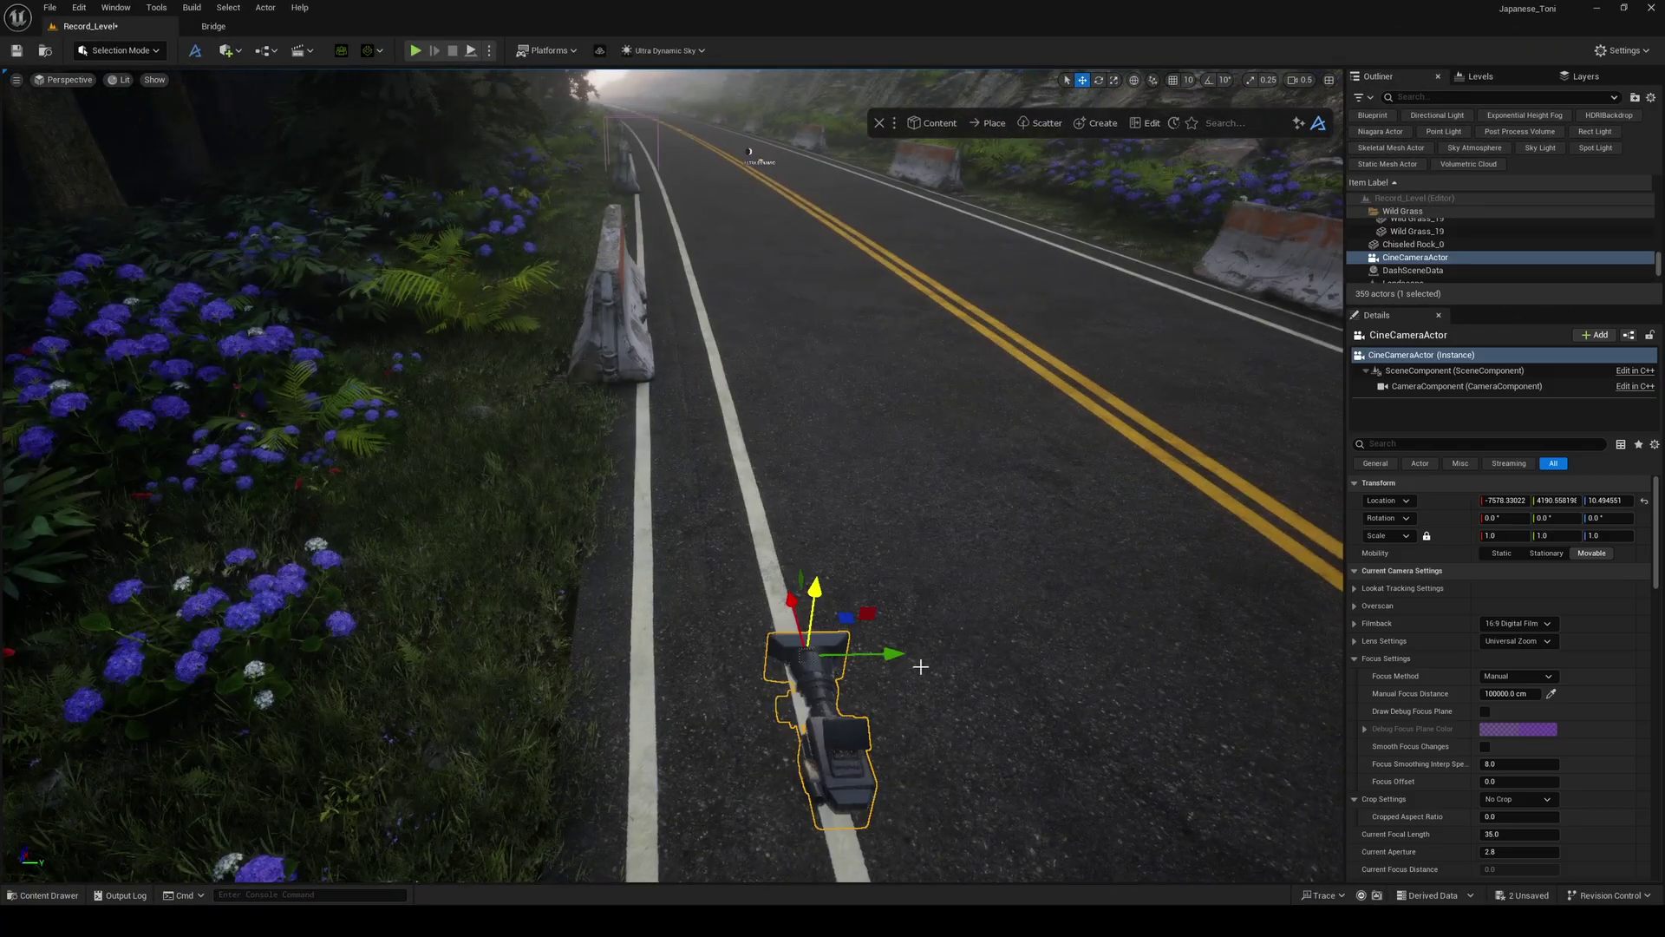
- Pilot the cine camera to a low roadside view with ferns and a concrete barrier in the foreground
{"action": "key", "text": "ctrl+shift+p"}
{"action": "right_click_drag", "start_coordinate": [926, 646], "coordinate": [857, 462]}
{"action": "key", "text": "s"}
{"action": "scroll", "coordinate": [1063, 653], "scroll_direction": "up", "scroll_amount": 1}
{"action": "key", "text": "s"}
{"action": "key", "text": "a"}
{"action": "key", "text": "e"}
{"action": "key", "text": "a"}
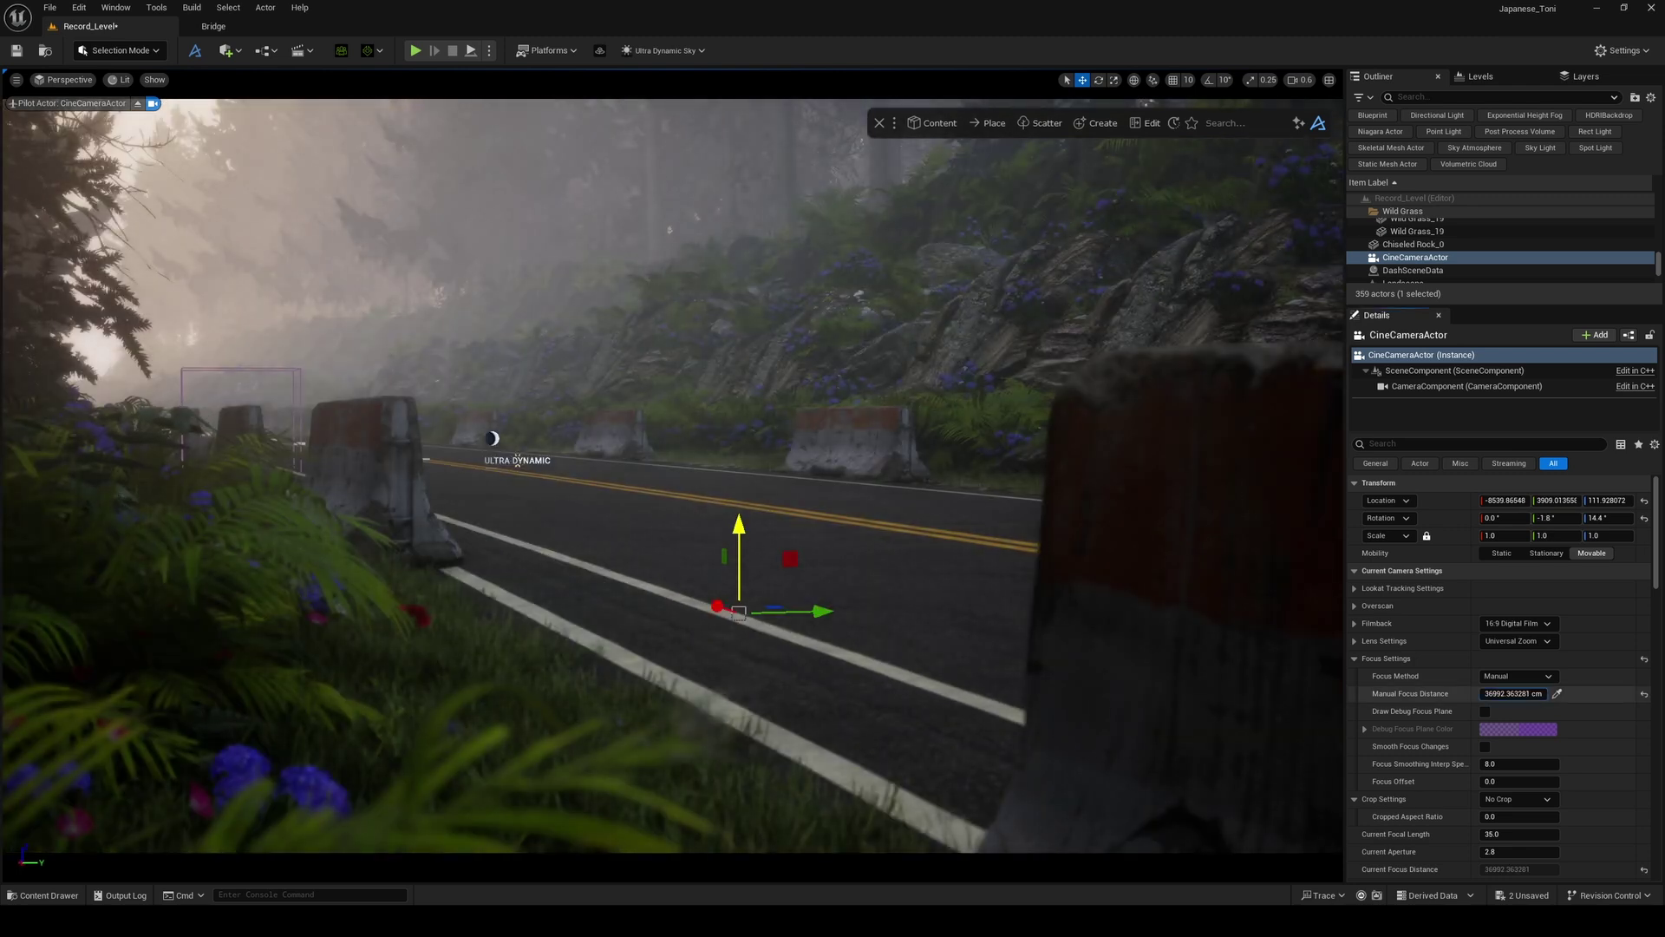
- Set the cine camera's manual focus distance to about 1130.44 cm and move it lower, closer to the foreground concrete barrier
{"action": "left_click_drag", "start_coordinate": [1510, 694], "coordinate": [1484, 694]}
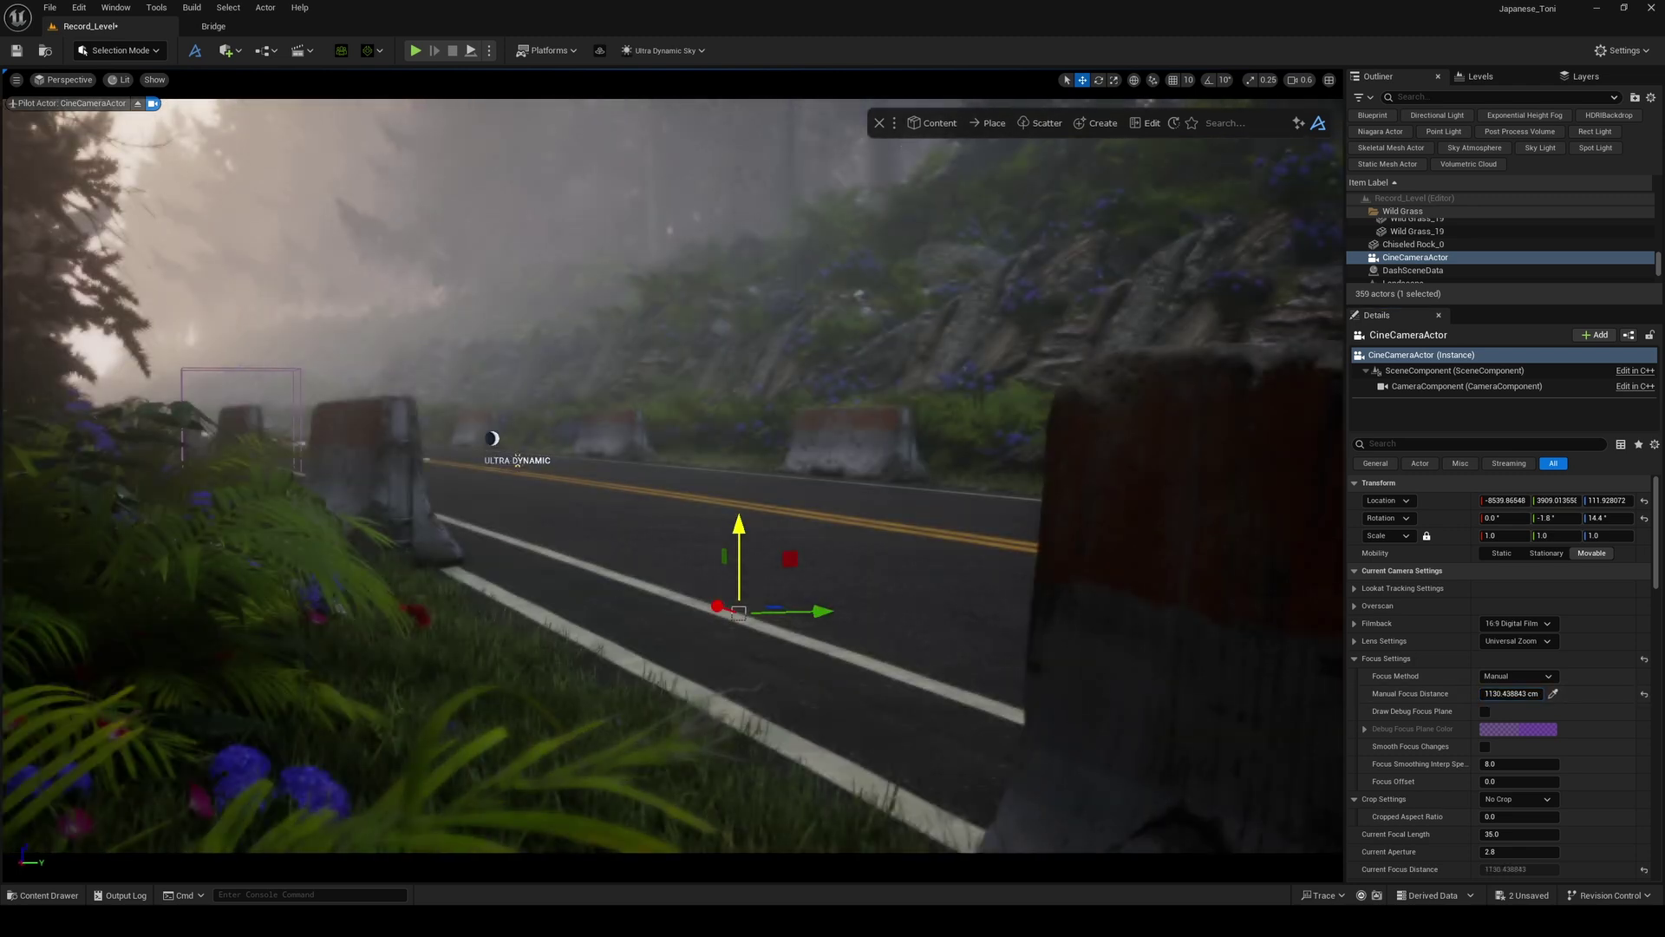
{"action": "key", "text": "q"}
{"action": "right_click_drag", "start_coordinate": [781, 485], "coordinate": [767, 484]}
{"action": "key", "text": "d"}
{"action": "scroll", "coordinate": [779, 487], "scroll_direction": "down", "scroll_amount": 3}
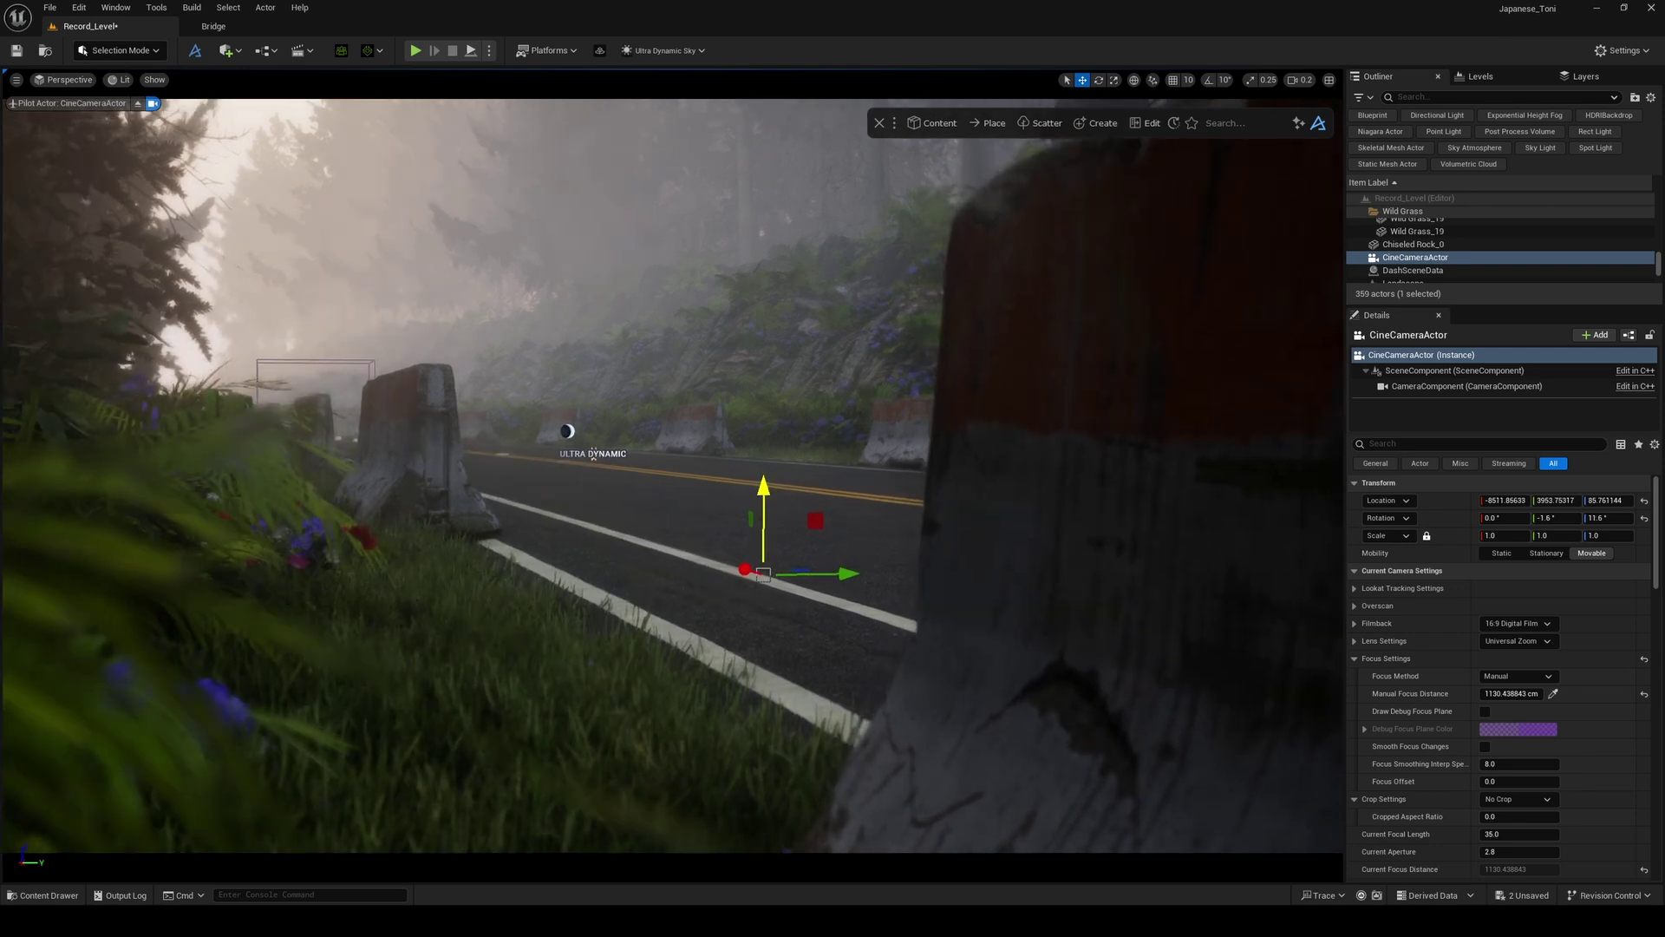
{"action": "key", "text": "e"}
{"action": "right_click_drag", "start_coordinate": [399, 281], "coordinate": [399, 281]}
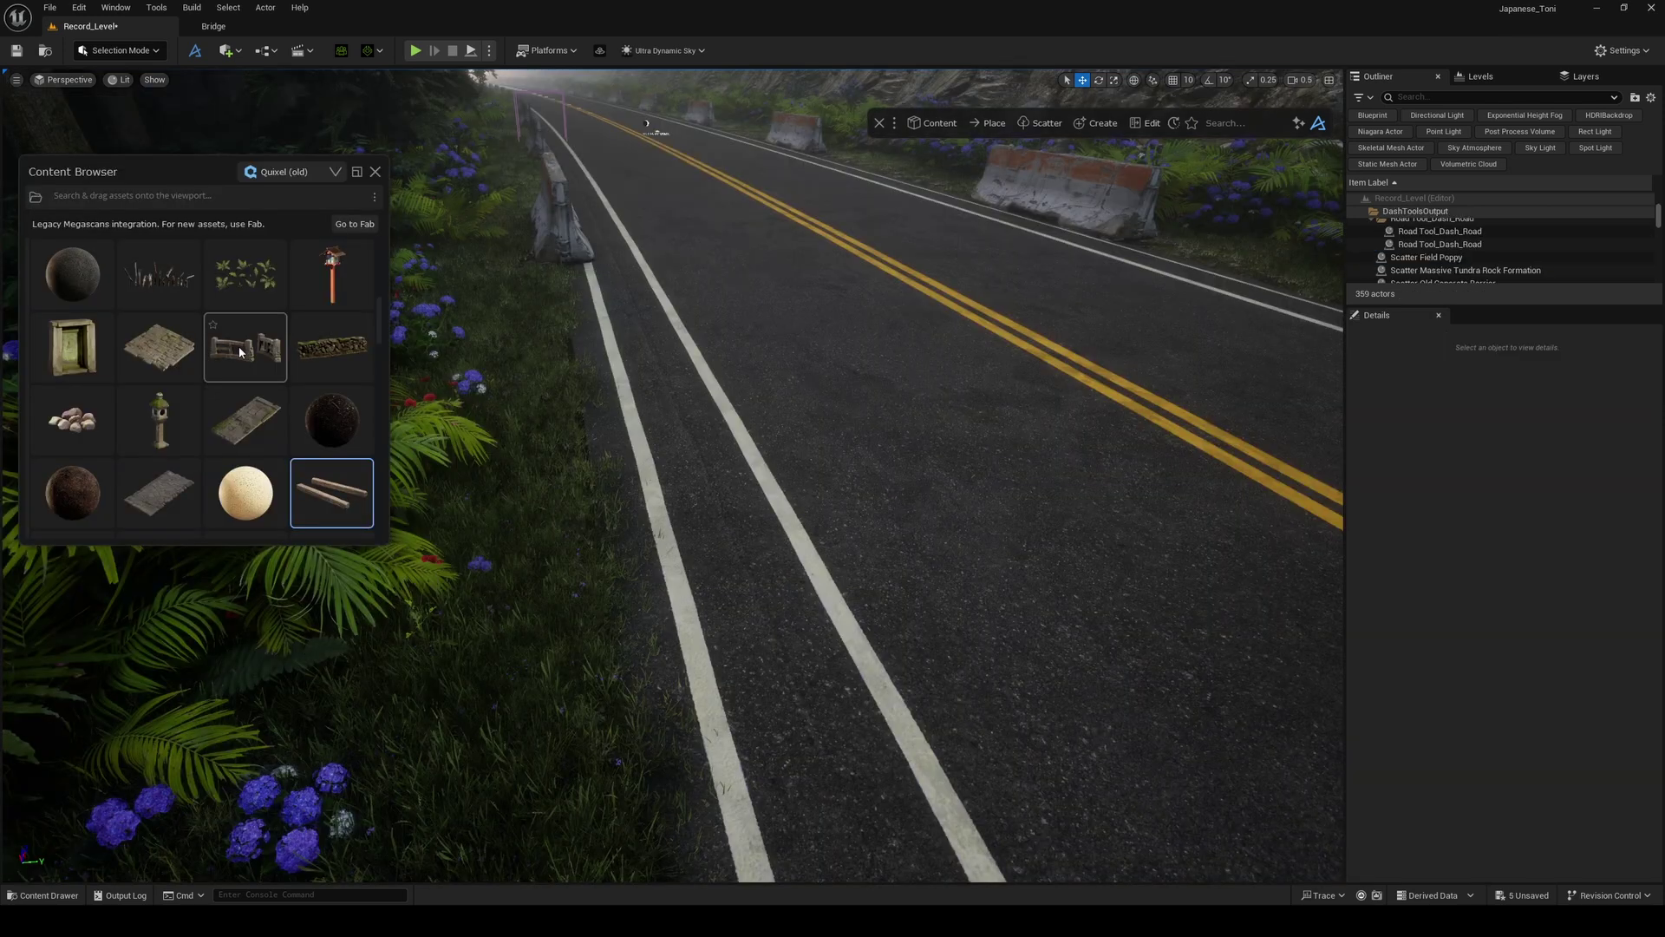
- Browse the Quixel asset library for debris assets suitable for dropping on the road
{"action": "scroll", "coordinate": [238, 351], "scroll_direction": "down", "scroll_amount": 2}
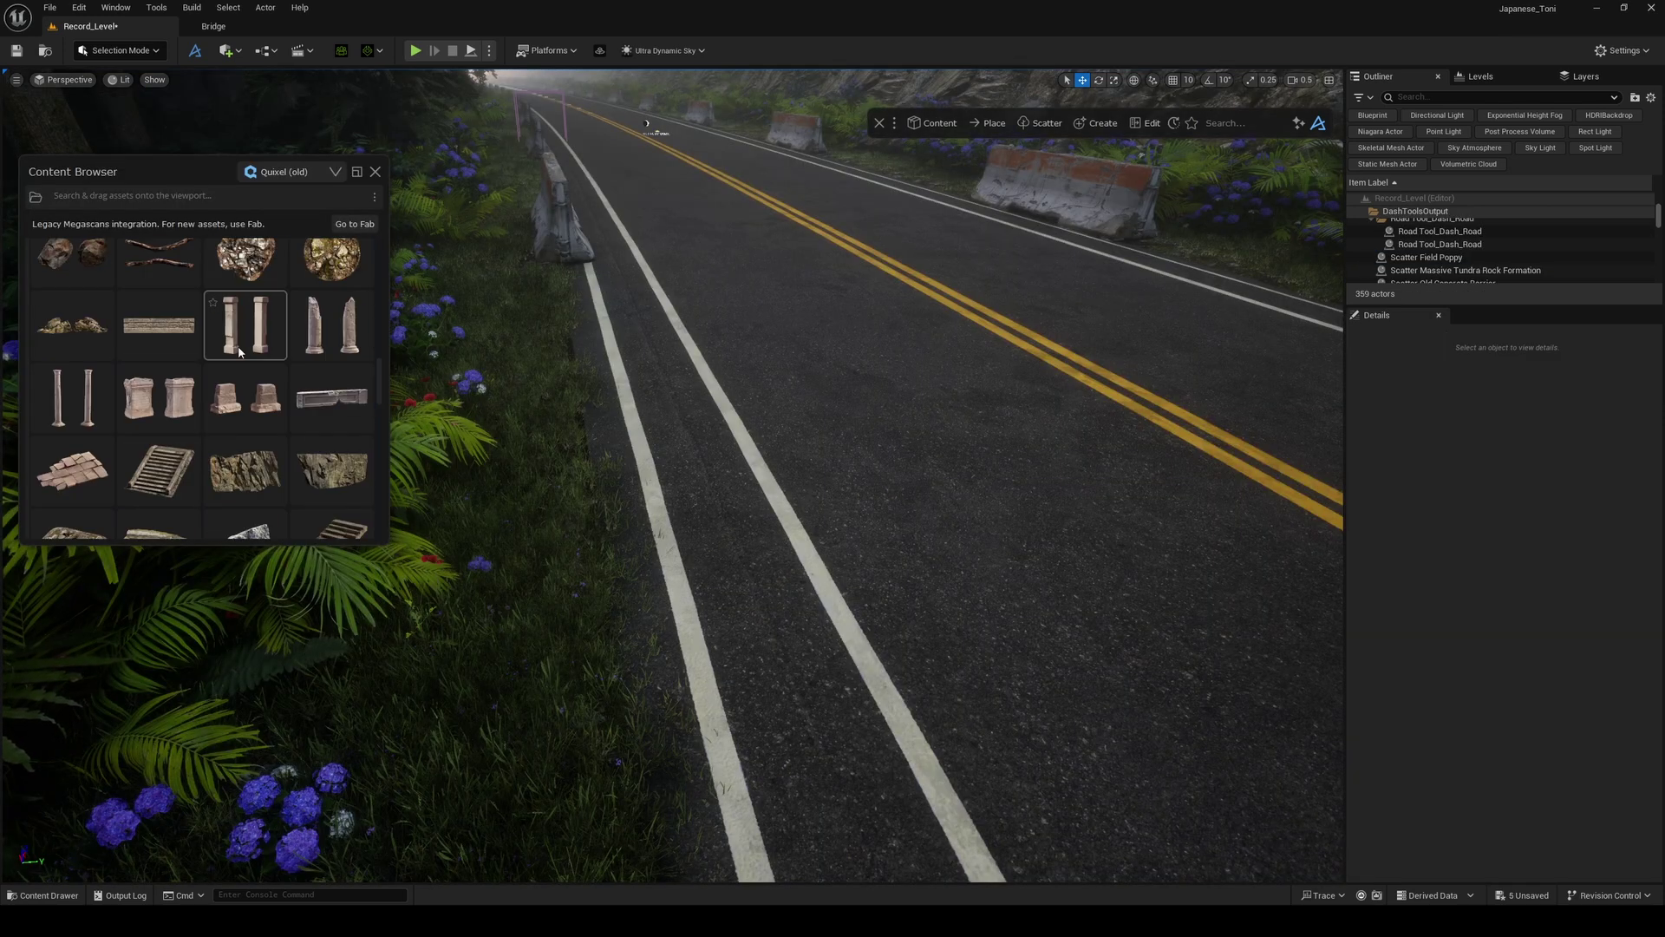
{"action": "scroll", "coordinate": [187, 381], "scroll_direction": "down", "scroll_amount": 6}
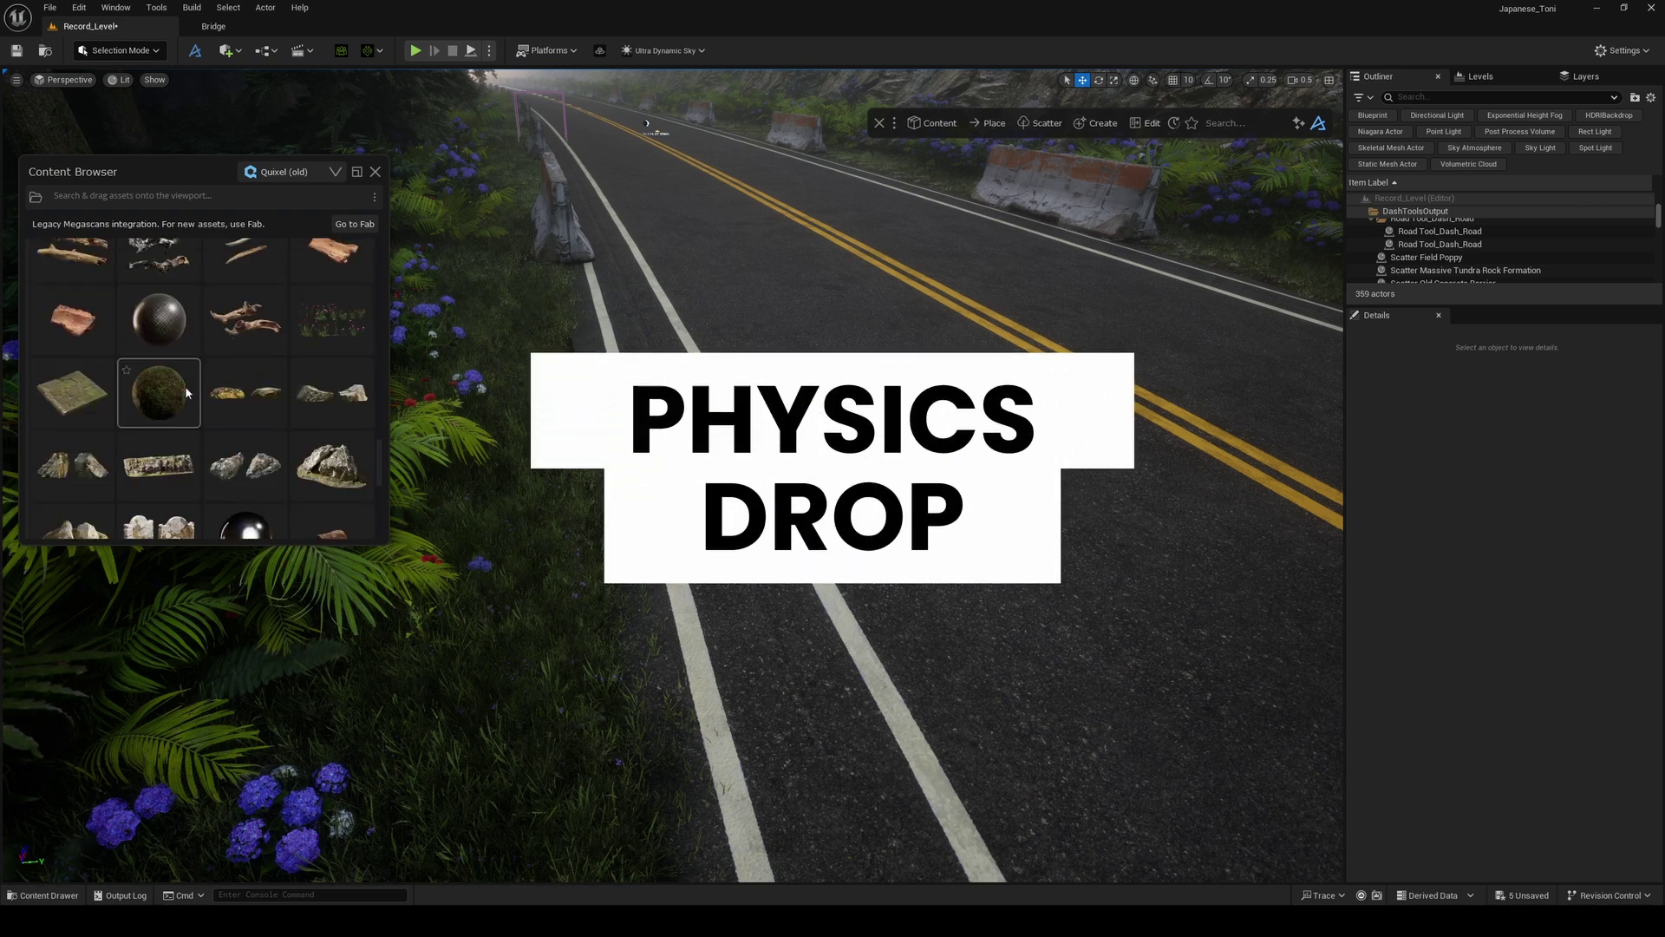
{"action": "scroll", "coordinate": [185, 391], "scroll_direction": "down", "scroll_amount": 3}
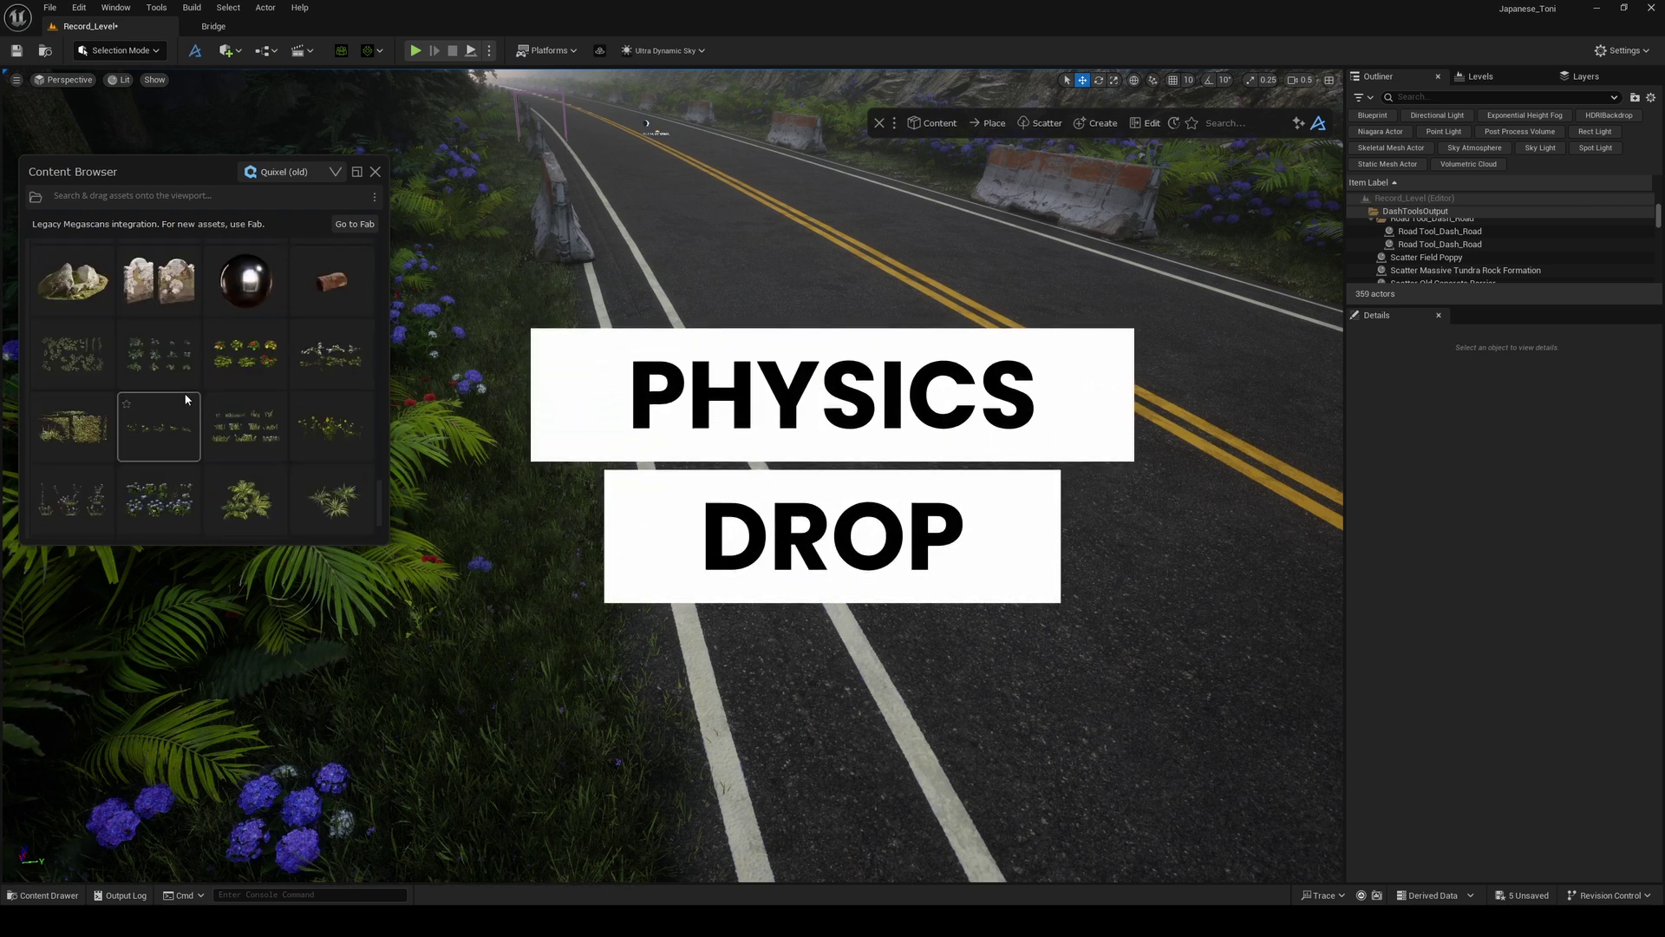
{"action": "scroll", "coordinate": [185, 398], "scroll_direction": "down", "scroll_amount": 1}
{"action": "scroll", "coordinate": [185, 399], "scroll_direction": "up", "scroll_amount": 3}
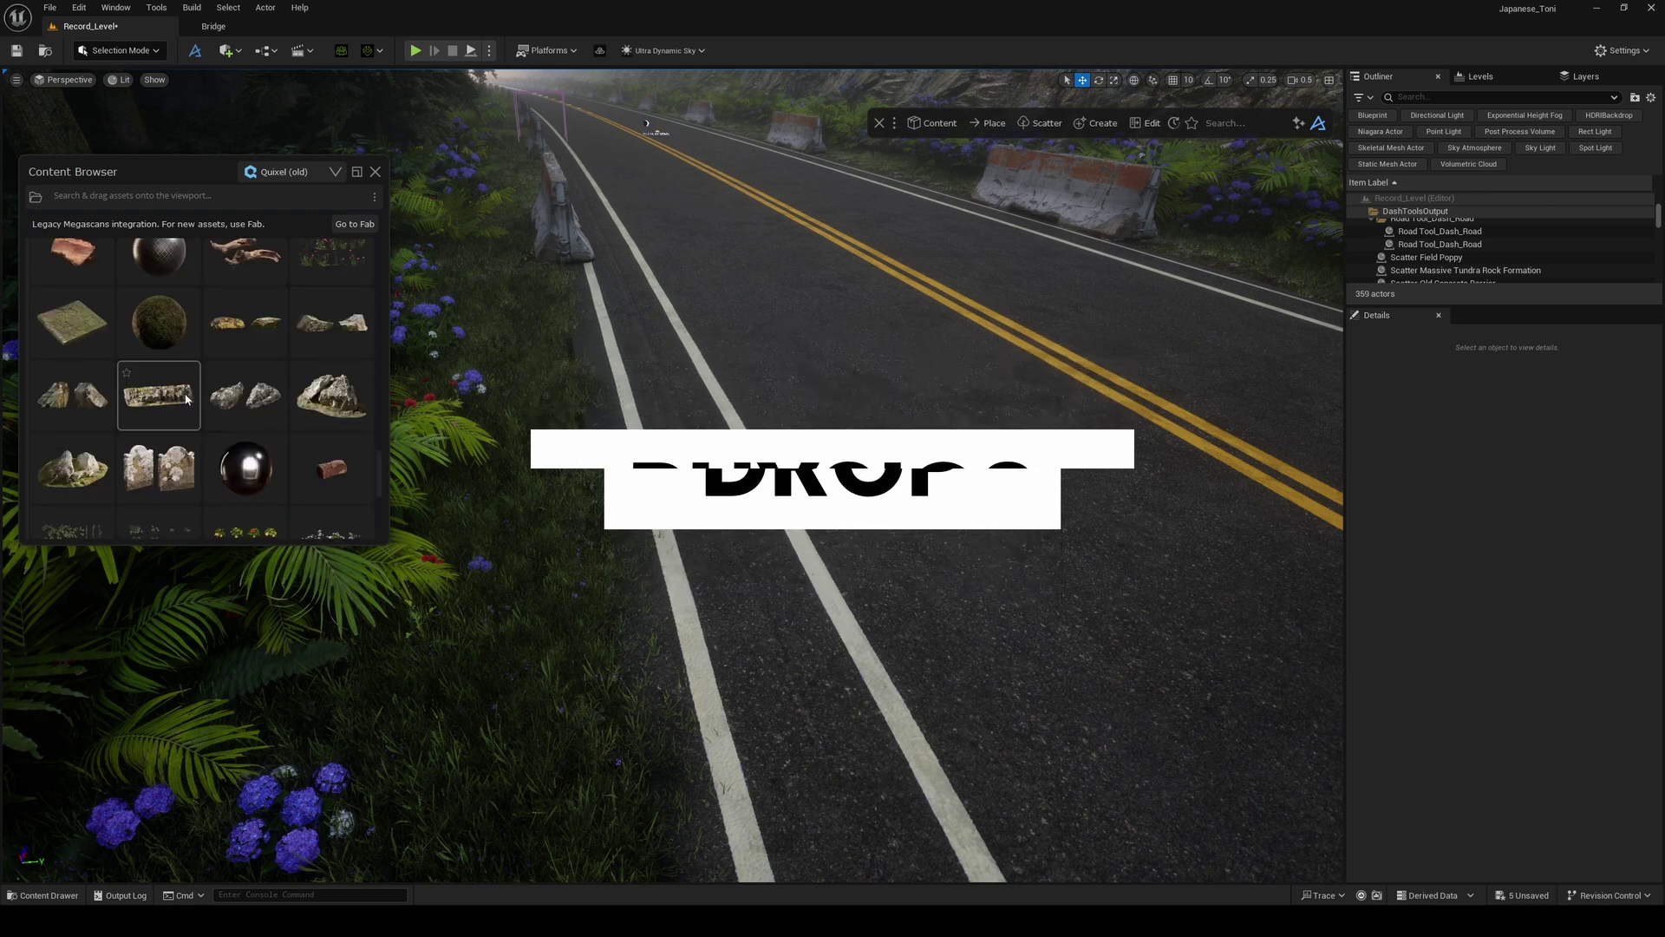
{"action": "scroll", "coordinate": [185, 399], "scroll_direction": "up", "scroll_amount": 3}
{"action": "scroll", "coordinate": [186, 399], "scroll_direction": "up", "scroll_amount": 3}
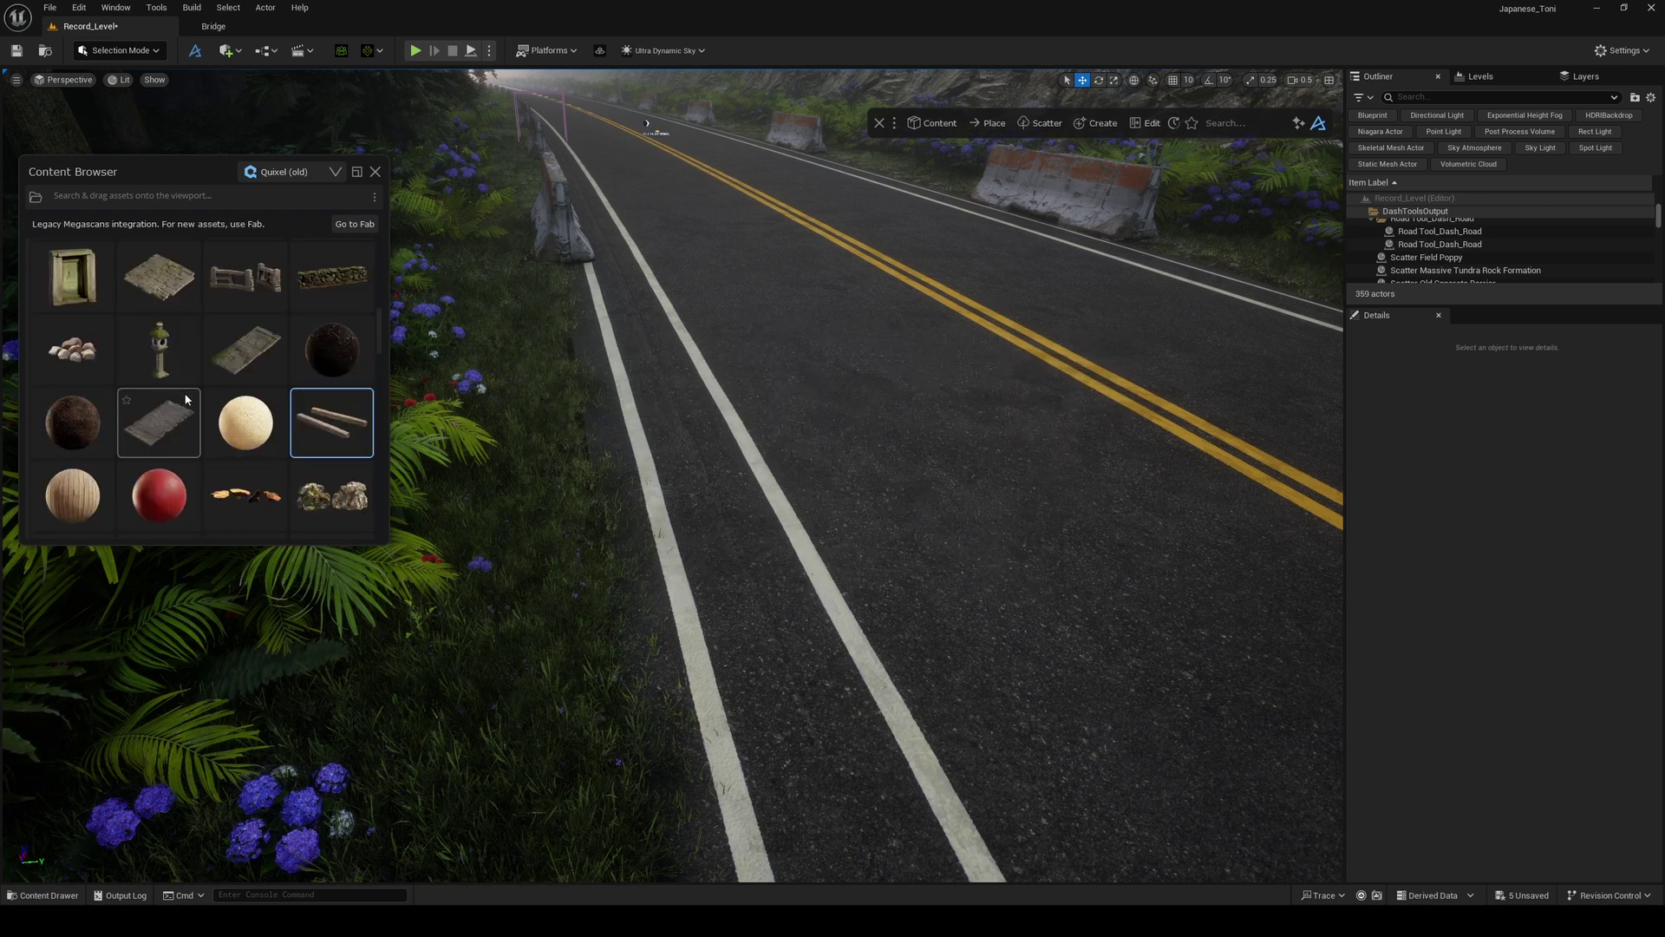
{"action": "scroll", "coordinate": [186, 399], "scroll_direction": "up", "scroll_amount": 3}
{"action": "scroll", "coordinate": [219, 377], "scroll_direction": "up", "scroll_amount": 1}
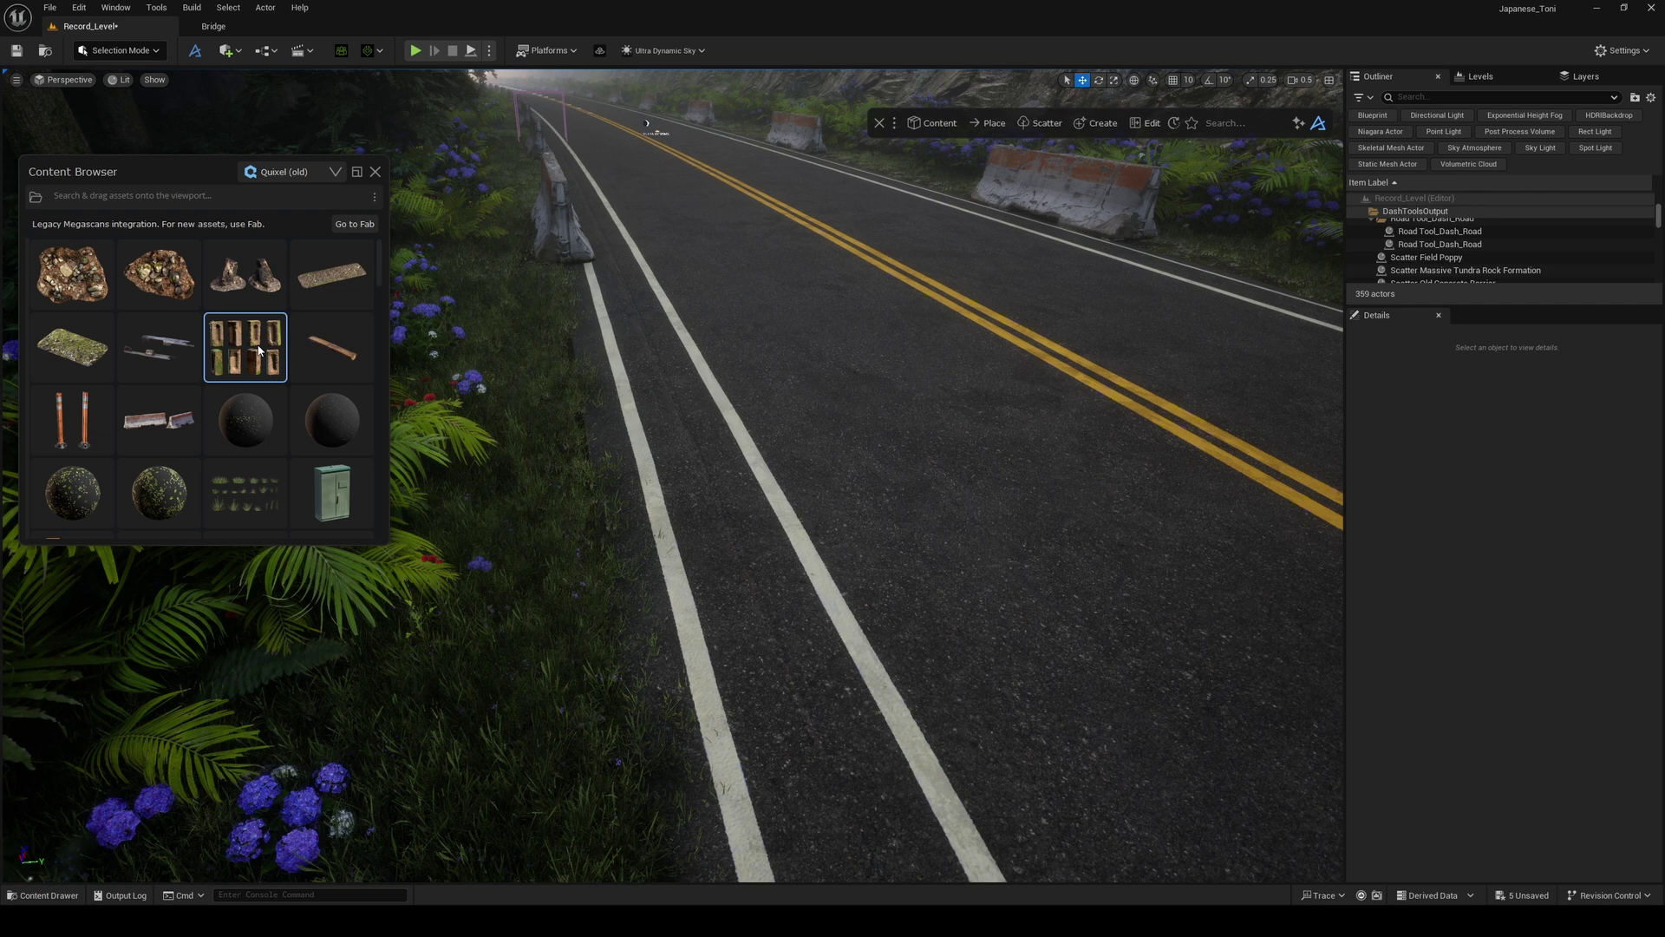
- Physics Drop an Old Bricks asset onto the road's shoulder lines near the grass verge
{"action": "left_click_drag", "start_coordinate": [258, 349], "coordinate": [598, 368]}
{"action": "left_click_drag", "start_coordinate": [667, 423], "coordinate": [669, 438], "text": "ctrl"}
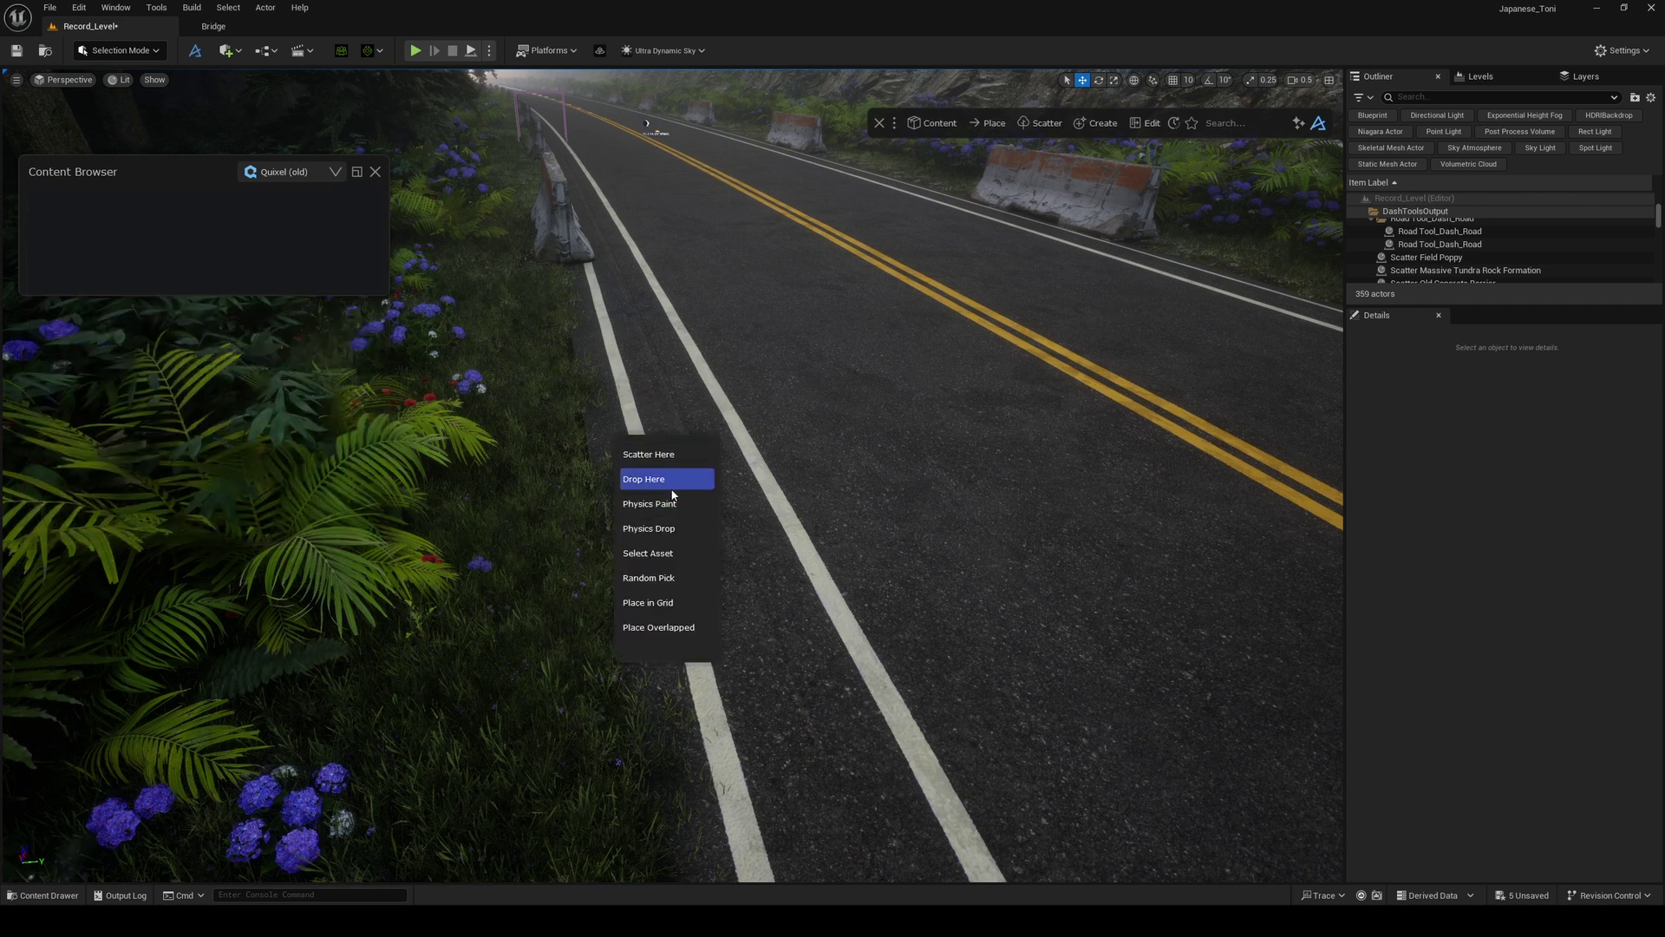
{"action": "left_click", "coordinate": [673, 539]}
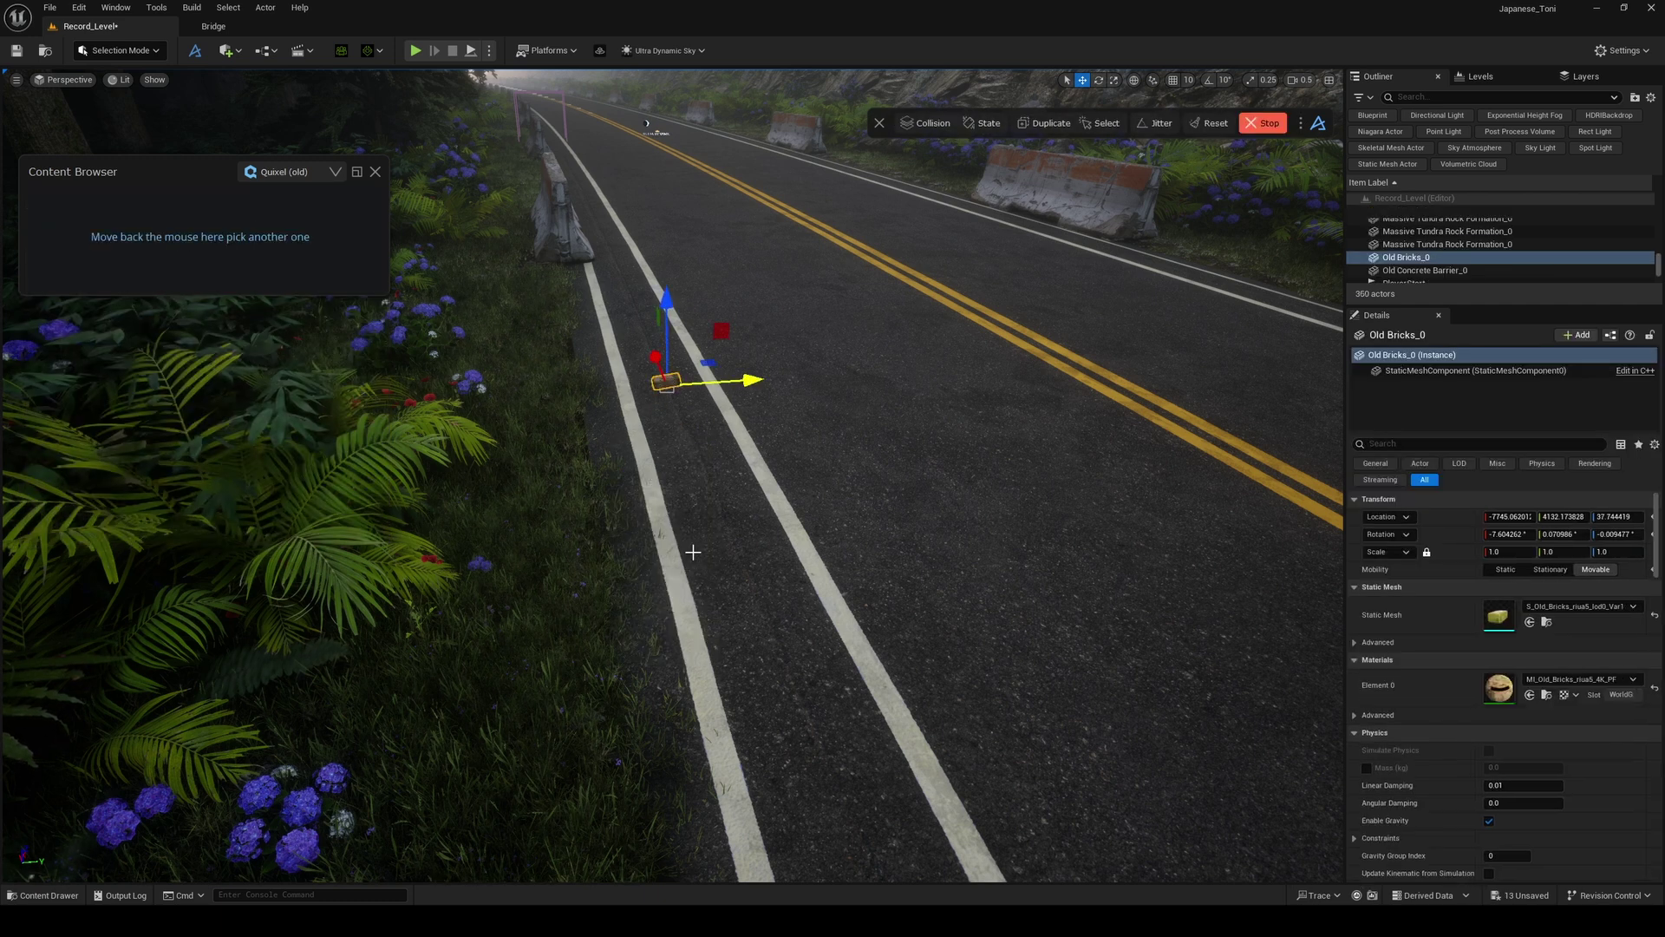
{"action": "key", "text": "w"}
{"action": "right_click_drag", "start_coordinate": [749, 468], "coordinate": [974, 156]}
- Duplicate the simulated bricks repeatedly, including all selected bricks at once, to build a 36-brick pile, and stop the simulation
{"action": "left_click", "coordinate": [1043, 124]}
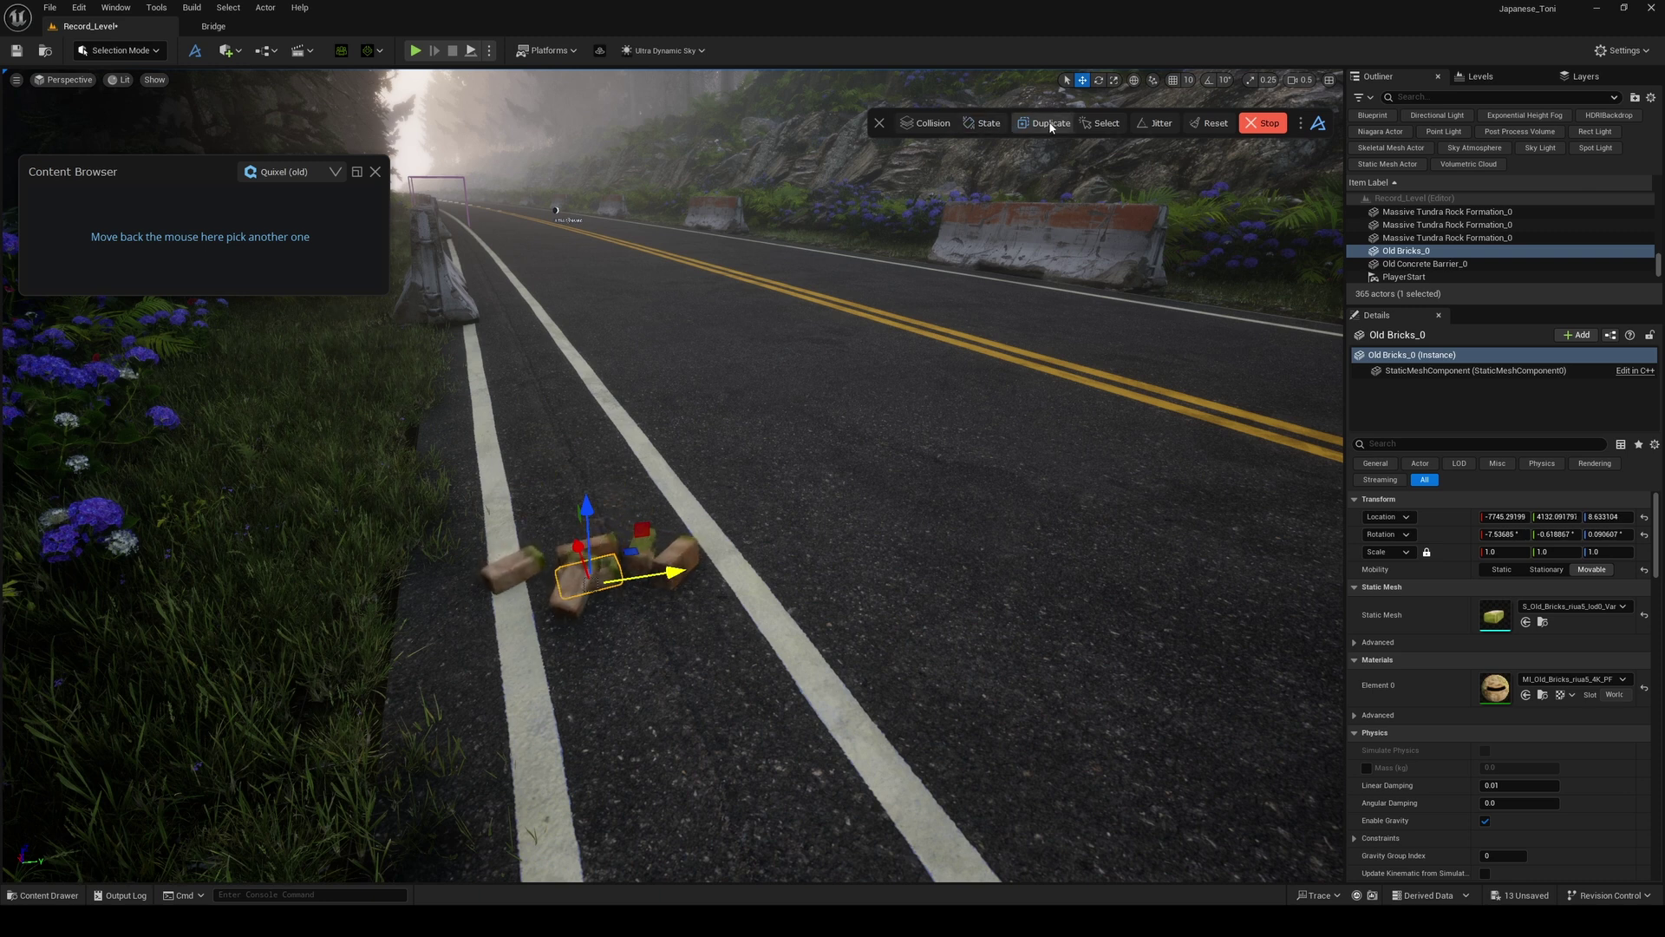
{"action": "left_click", "coordinate": [1098, 124]}
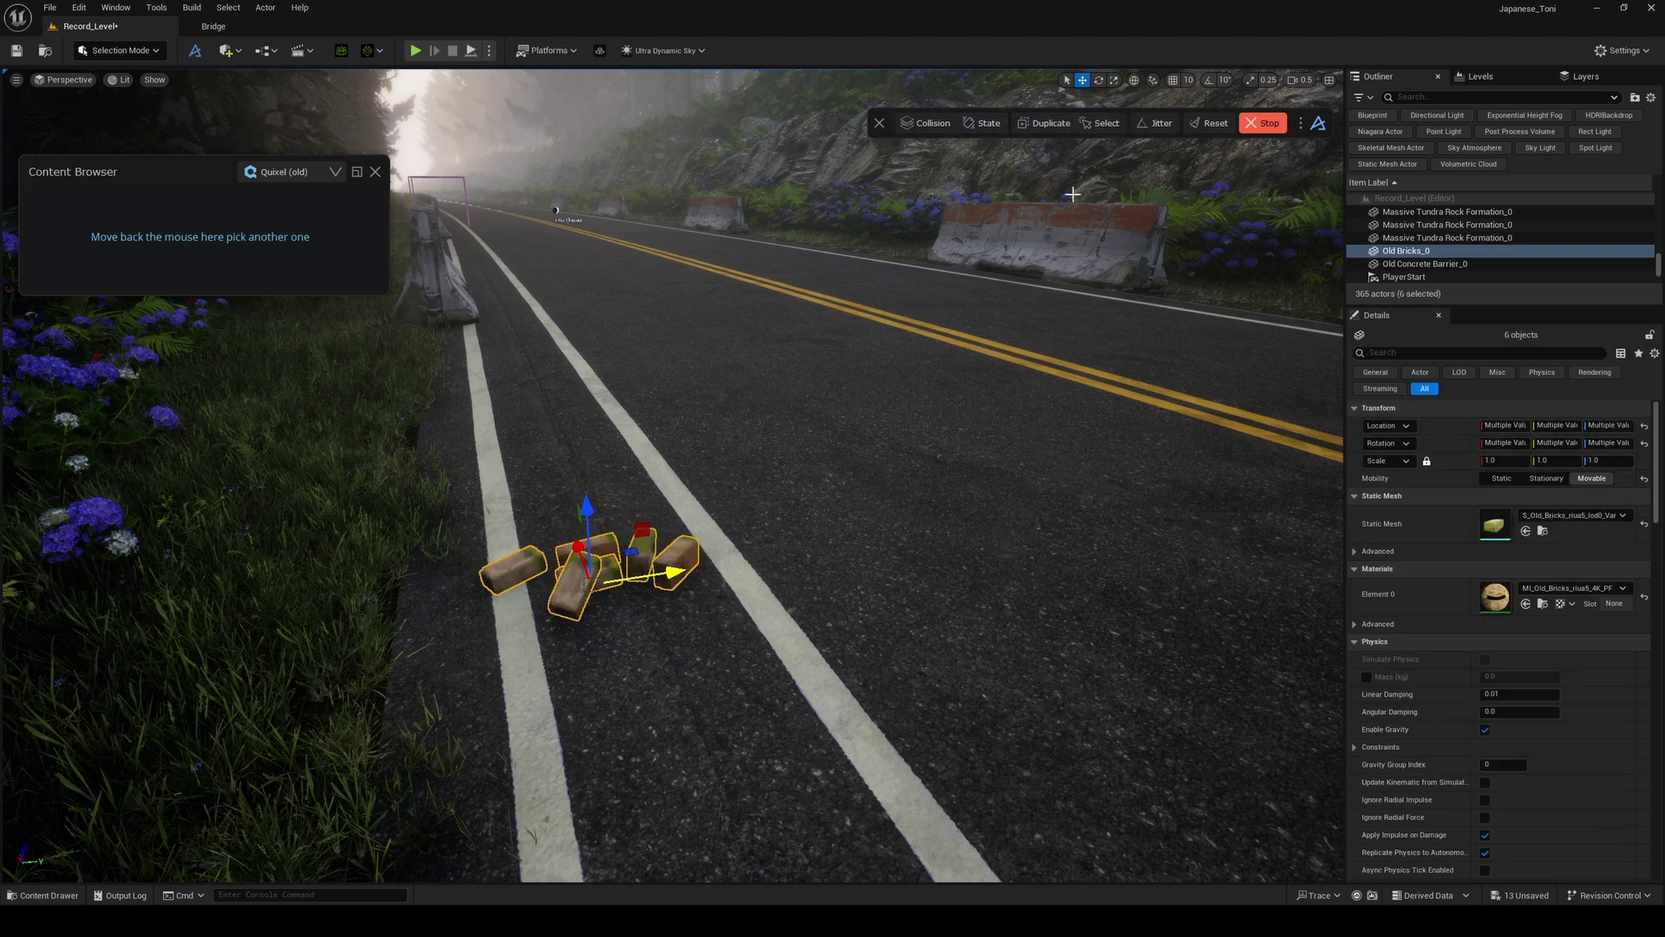
{"action": "left_click", "coordinate": [1049, 124]}
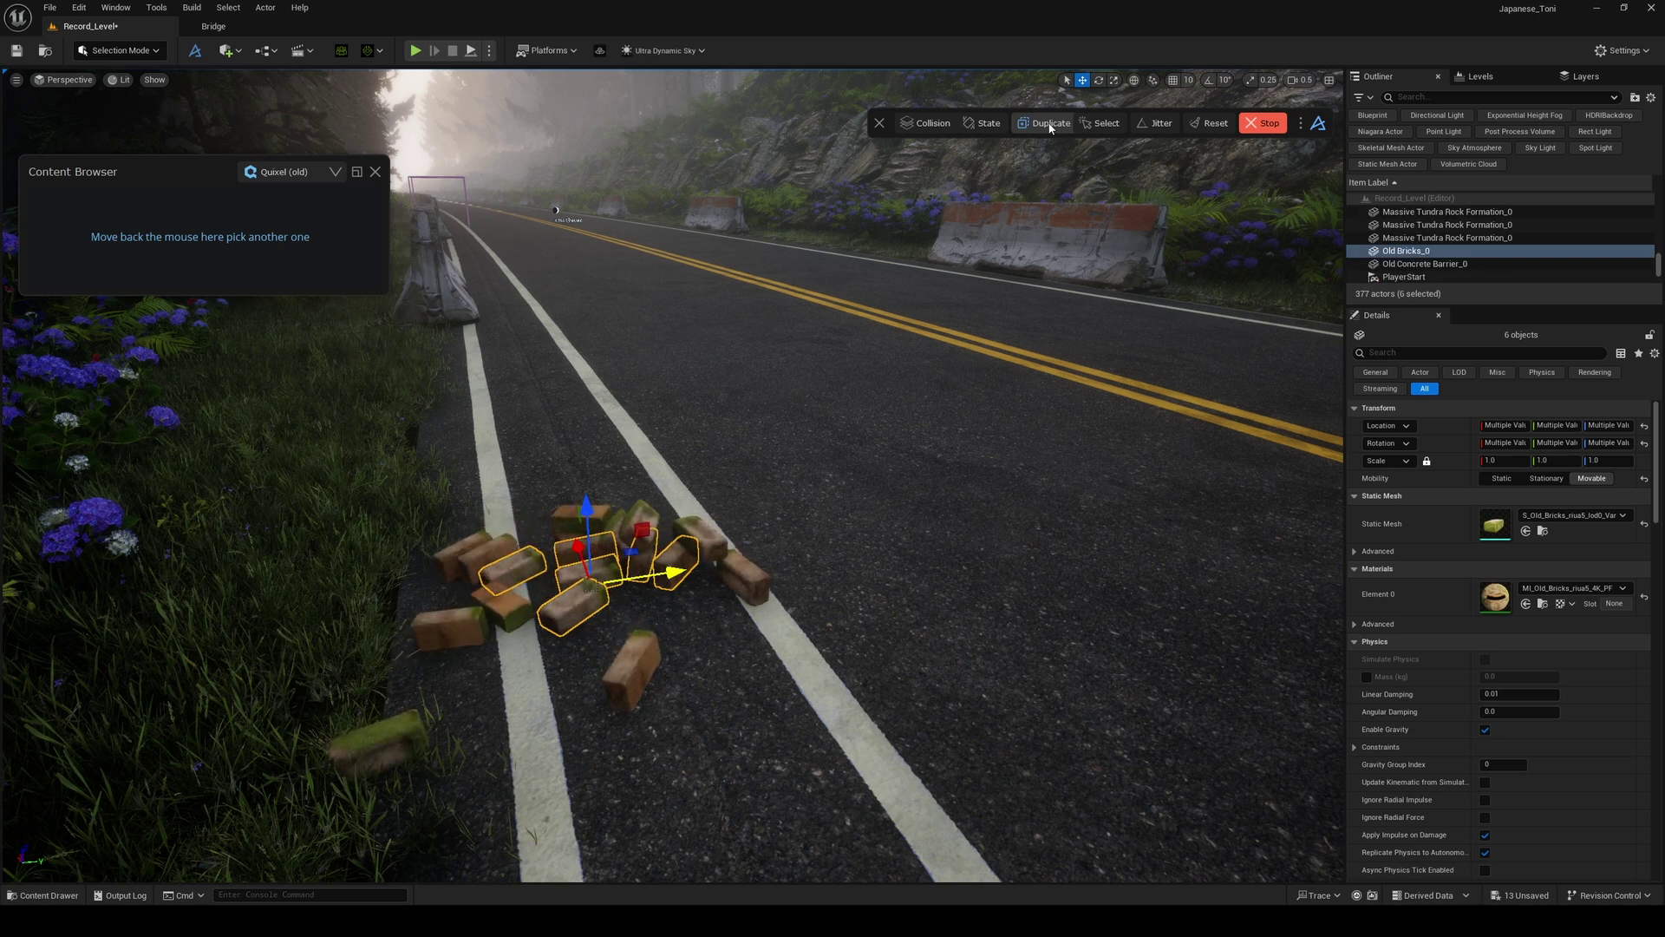
{"action": "left_click", "coordinate": [1049, 124]}
{"action": "left_click", "coordinate": [1049, 124]}
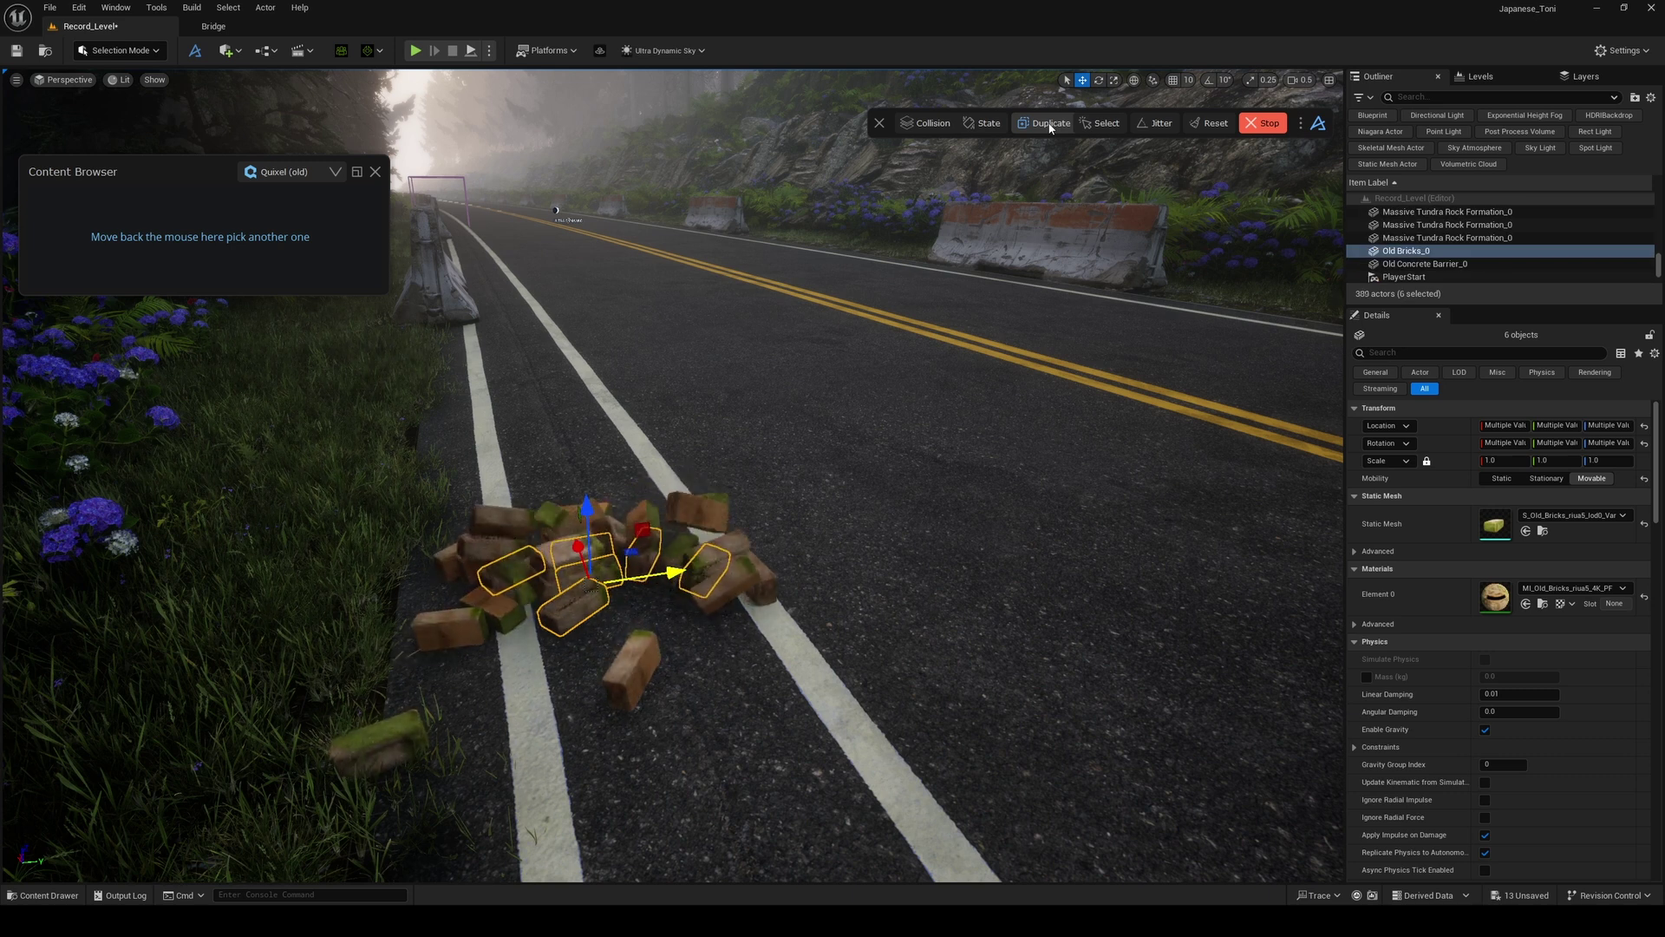
{"action": "left_click", "coordinate": [1048, 125]}
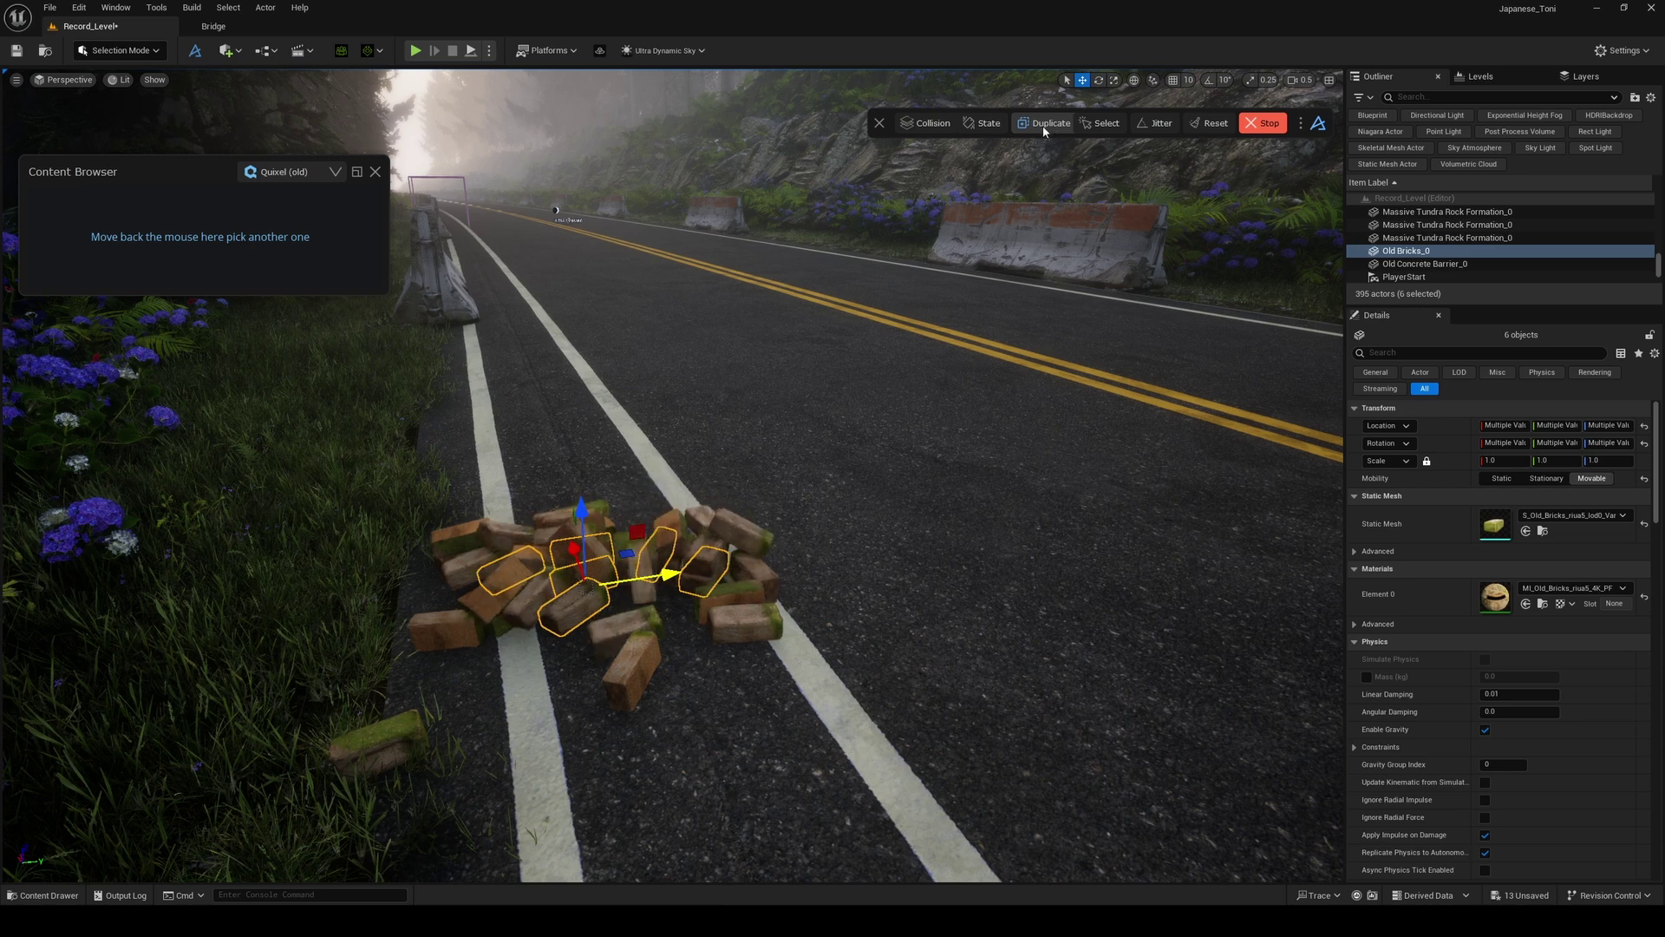
{"action": "left_click", "coordinate": [1252, 127]}
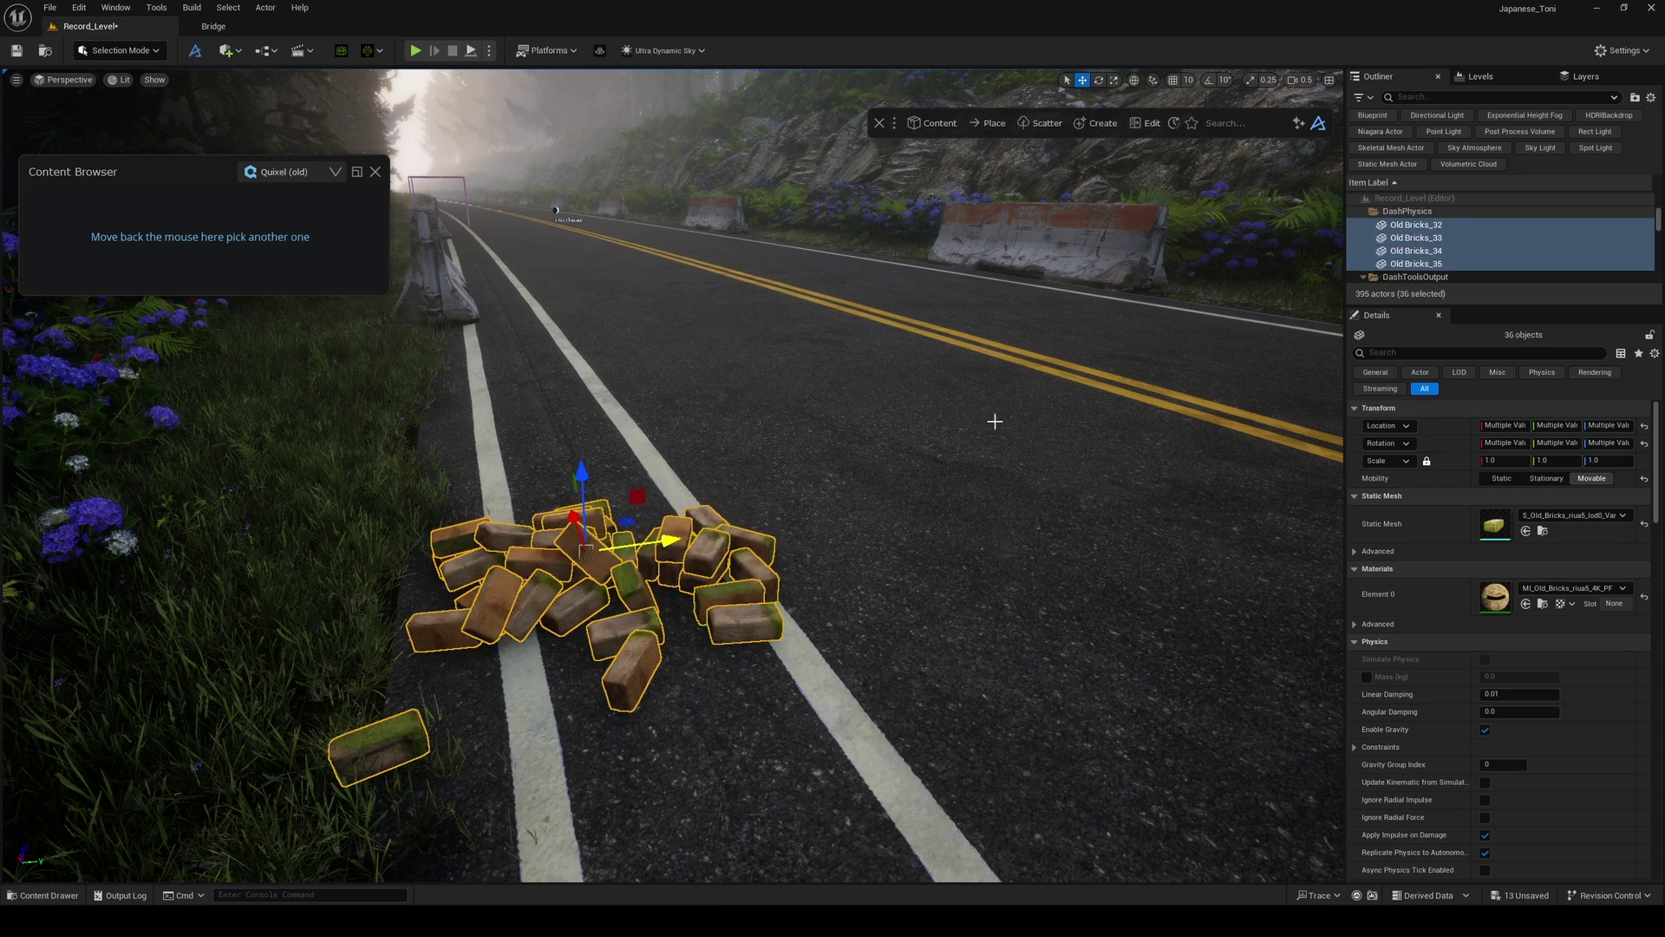
- Physics Drop an Old Wooden Beam onto the road behind the brick pile in the cine camera view
{"action": "right_click_drag", "start_coordinate": [992, 420], "coordinate": [992, 382]}
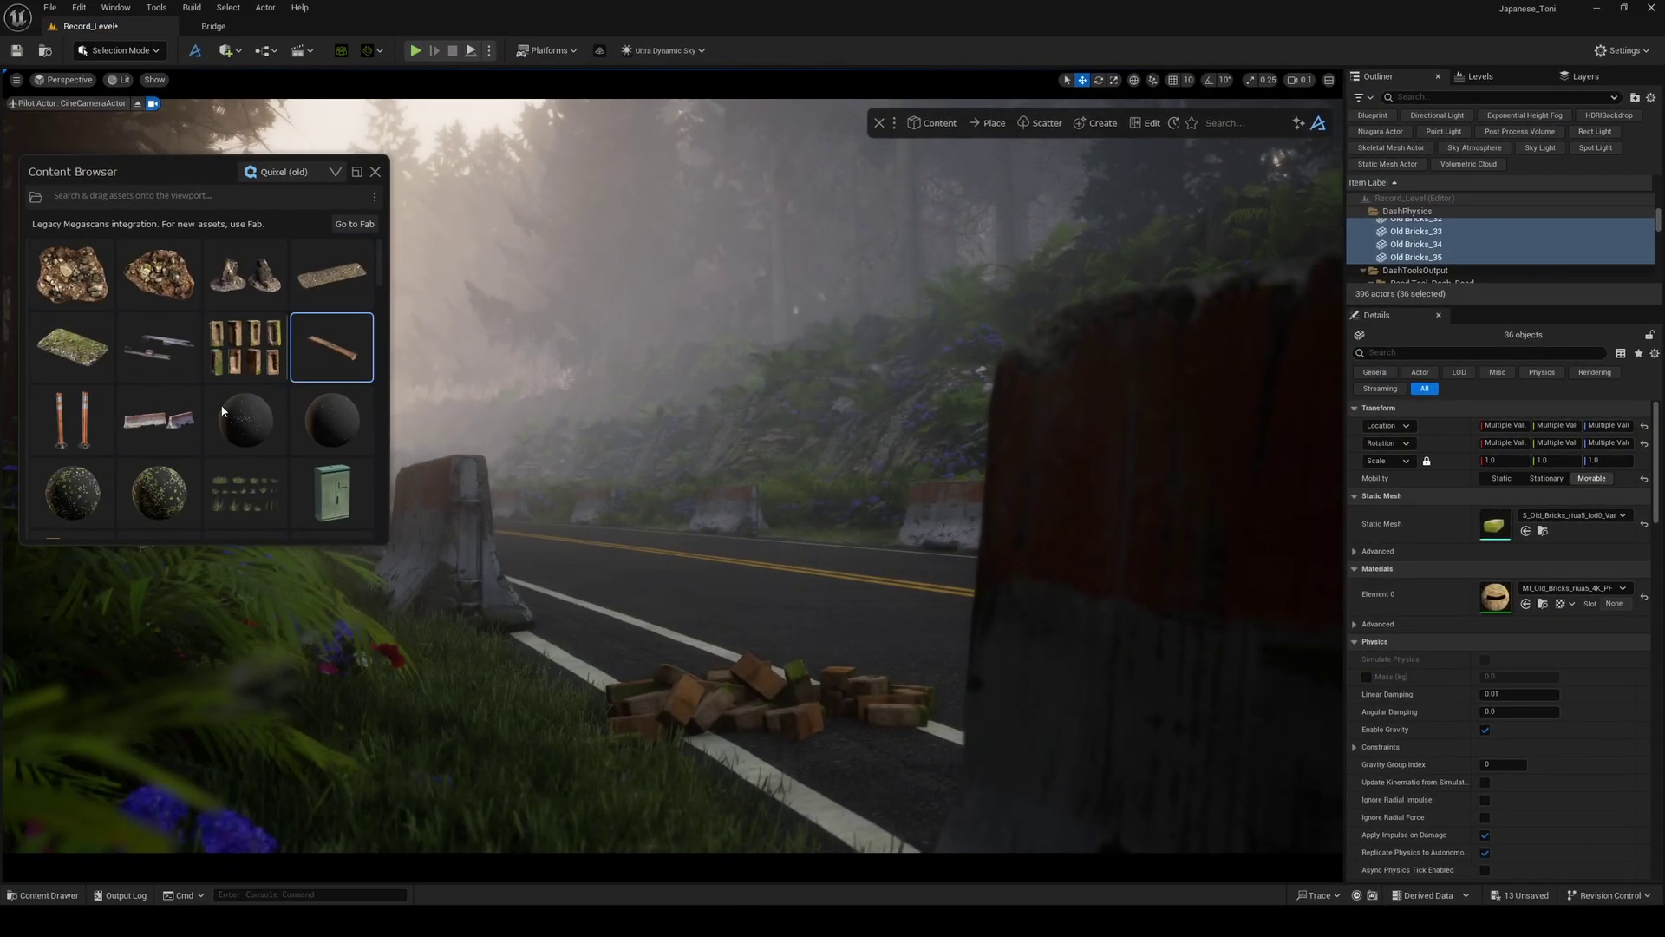
{"action": "scroll", "coordinate": [296, 458], "scroll_direction": "down", "scroll_amount": 5}
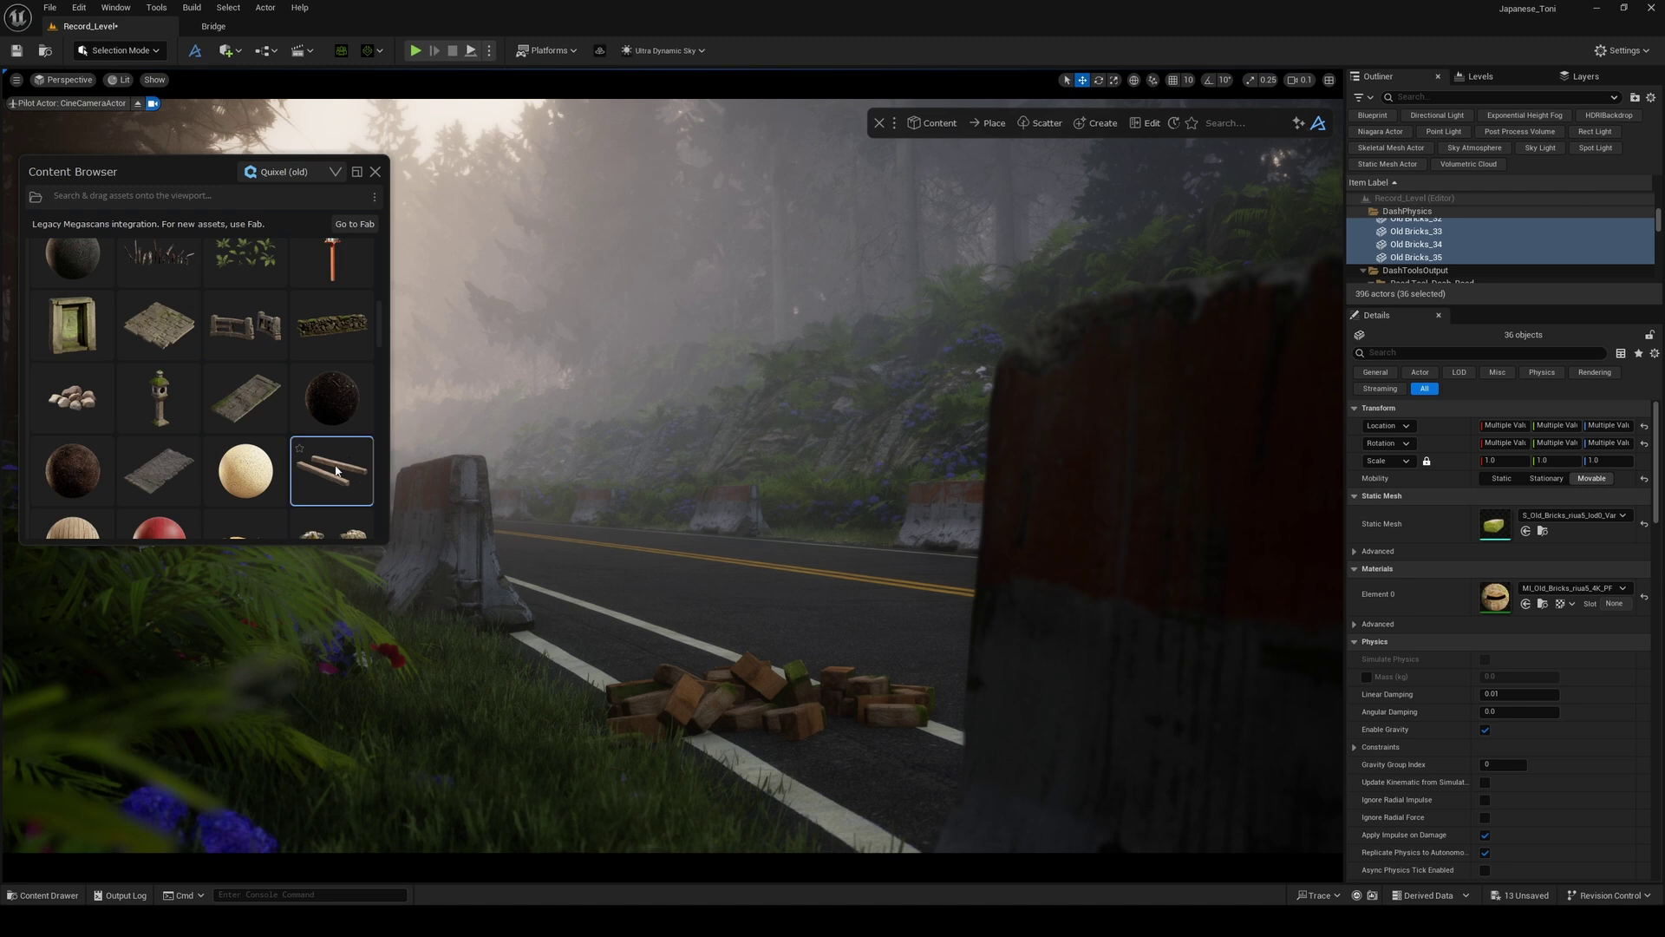
{"action": "left_click_drag", "start_coordinate": [336, 471], "coordinate": [603, 531]}
{"action": "left_click_drag", "start_coordinate": [639, 617], "coordinate": [590, 644], "text": "ctrl"}
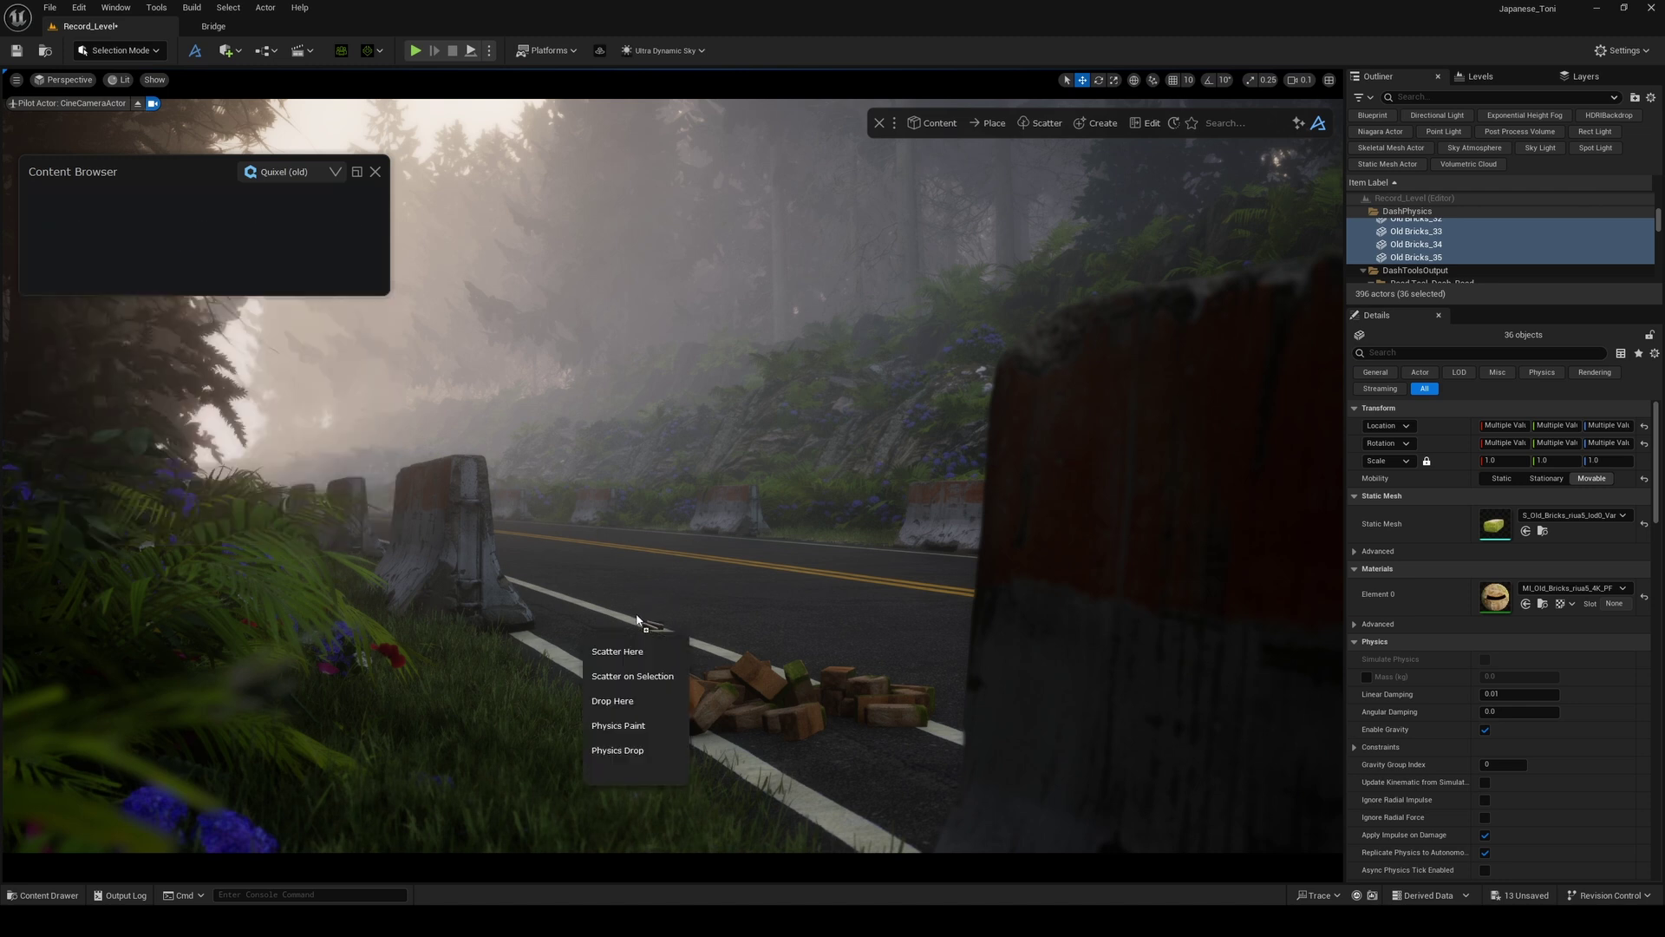
{"action": "left_click", "coordinate": [634, 729]}
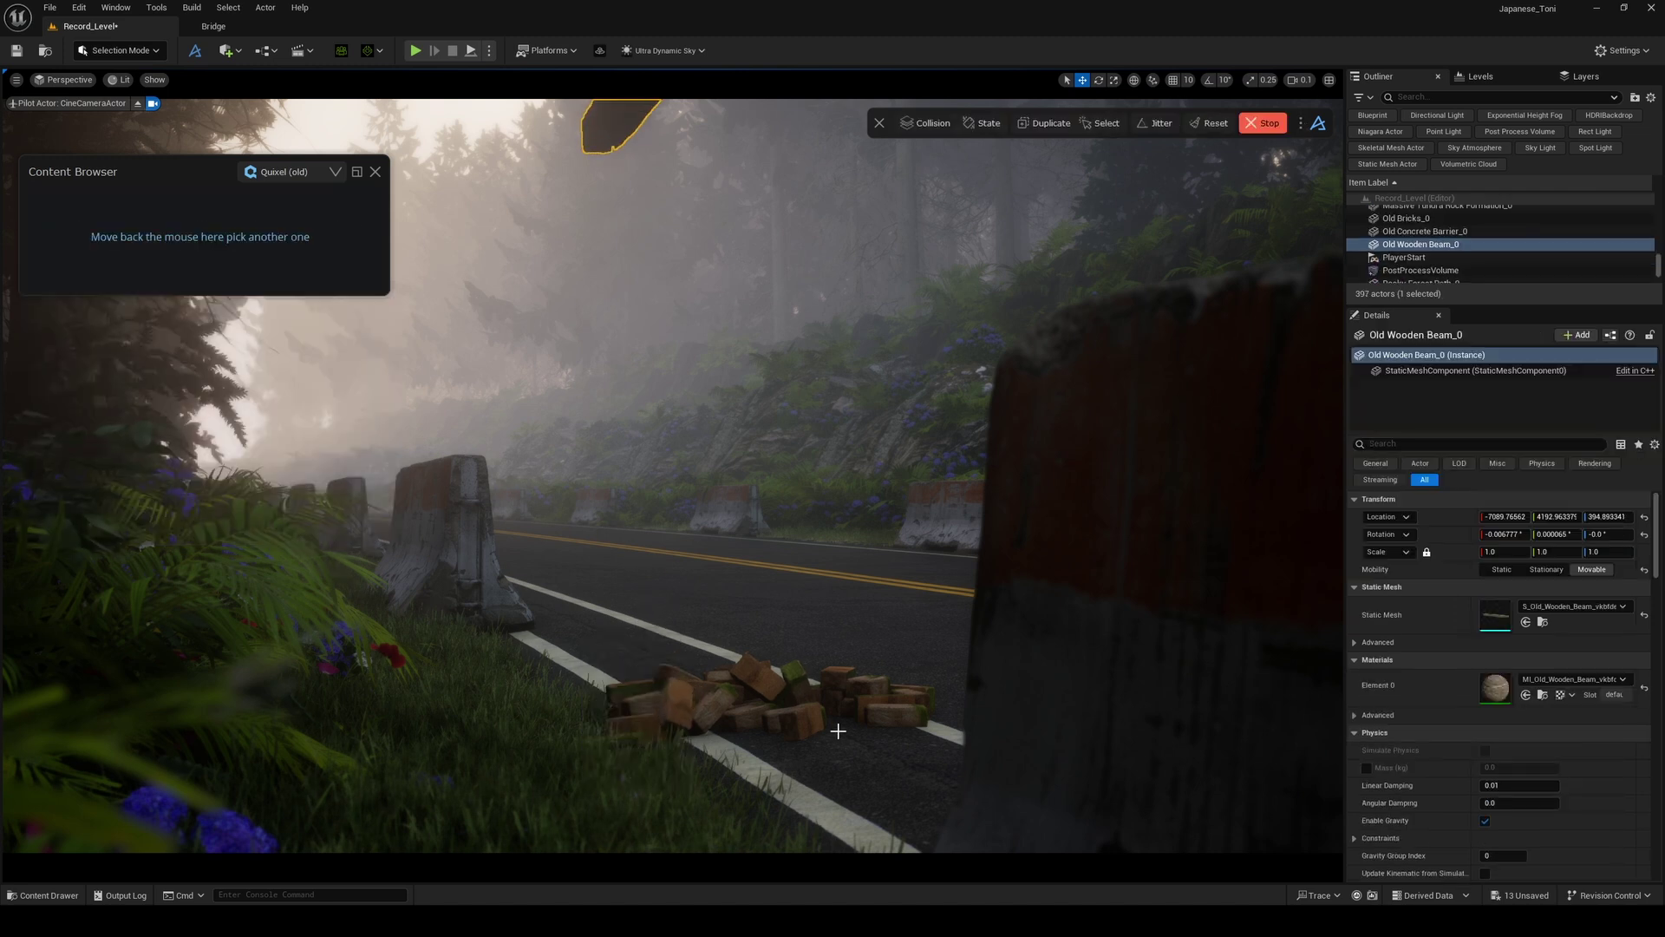
- Duplicate the dropped wooden beam into a stack, stop the simulation and delete the stray beam beside the concrete barrier
{"action": "left_click", "coordinate": [1033, 124]}
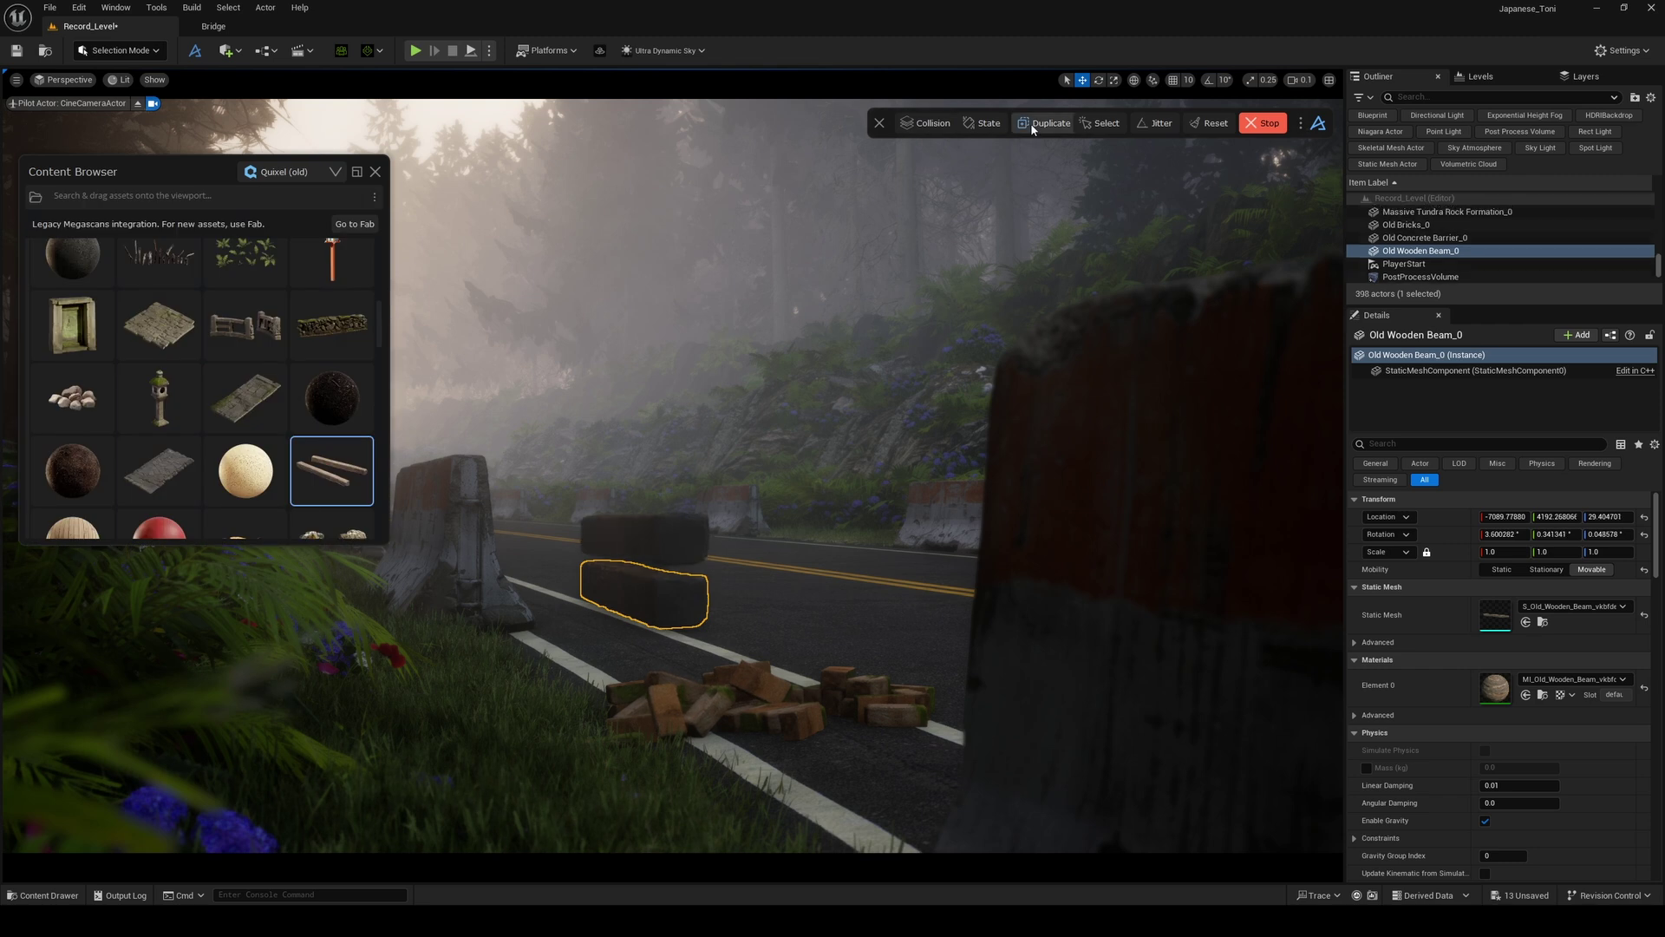
{"action": "left_click", "coordinate": [1031, 126]}
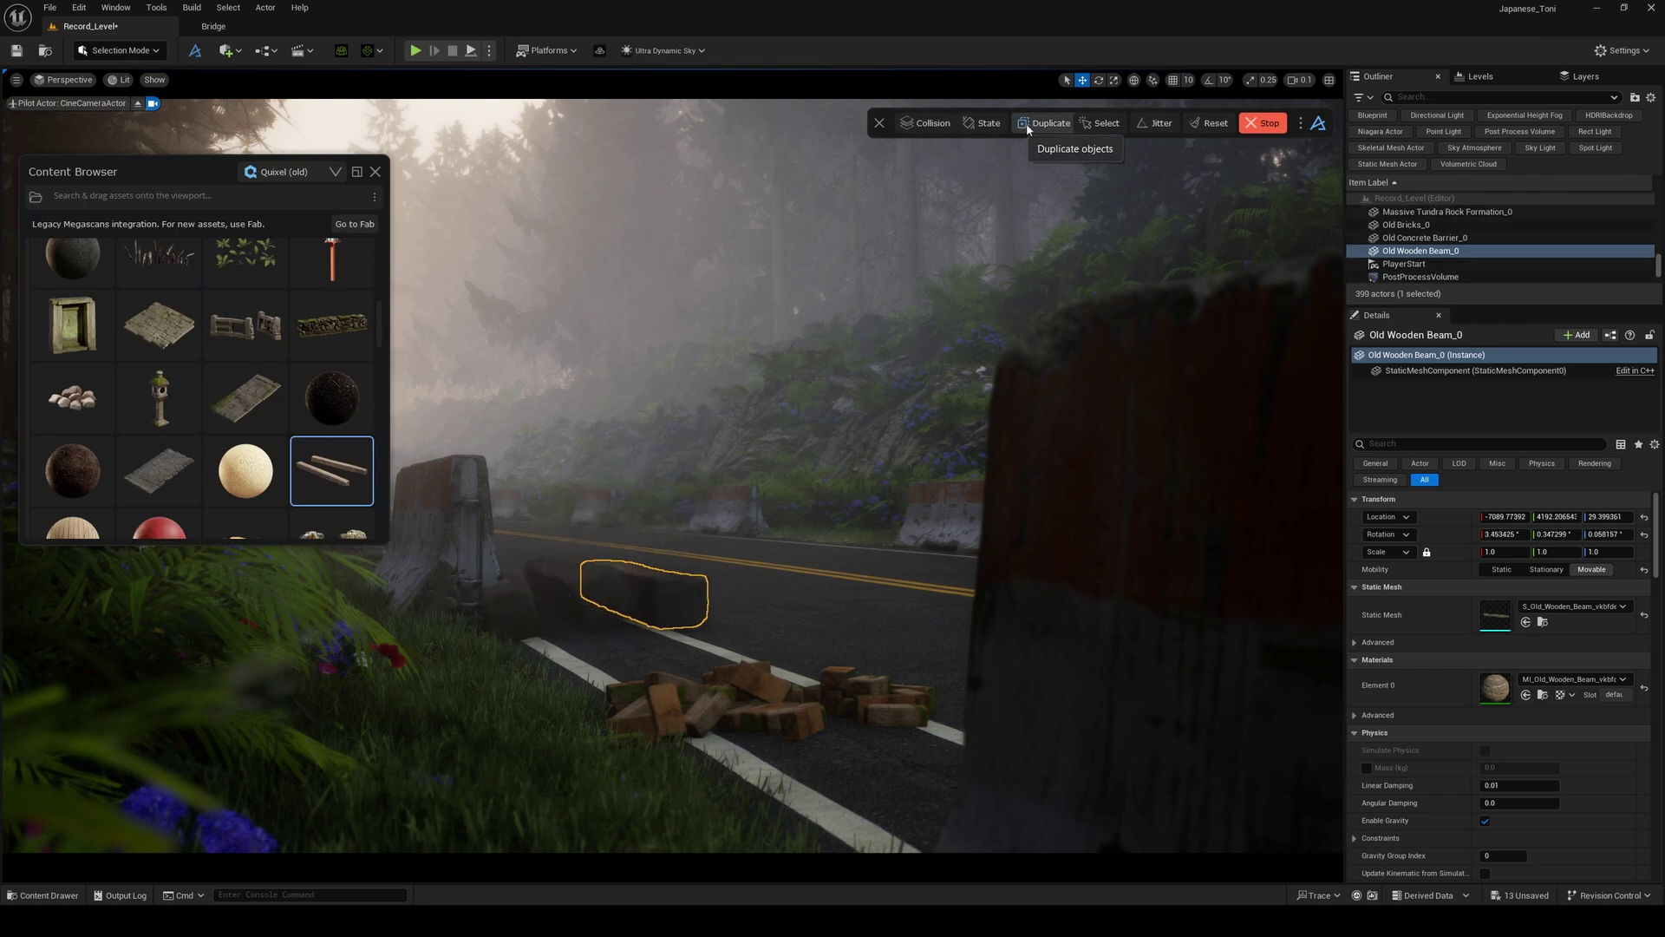
{"action": "left_click", "coordinate": [1027, 125]}
{"action": "left_click", "coordinate": [1027, 126]}
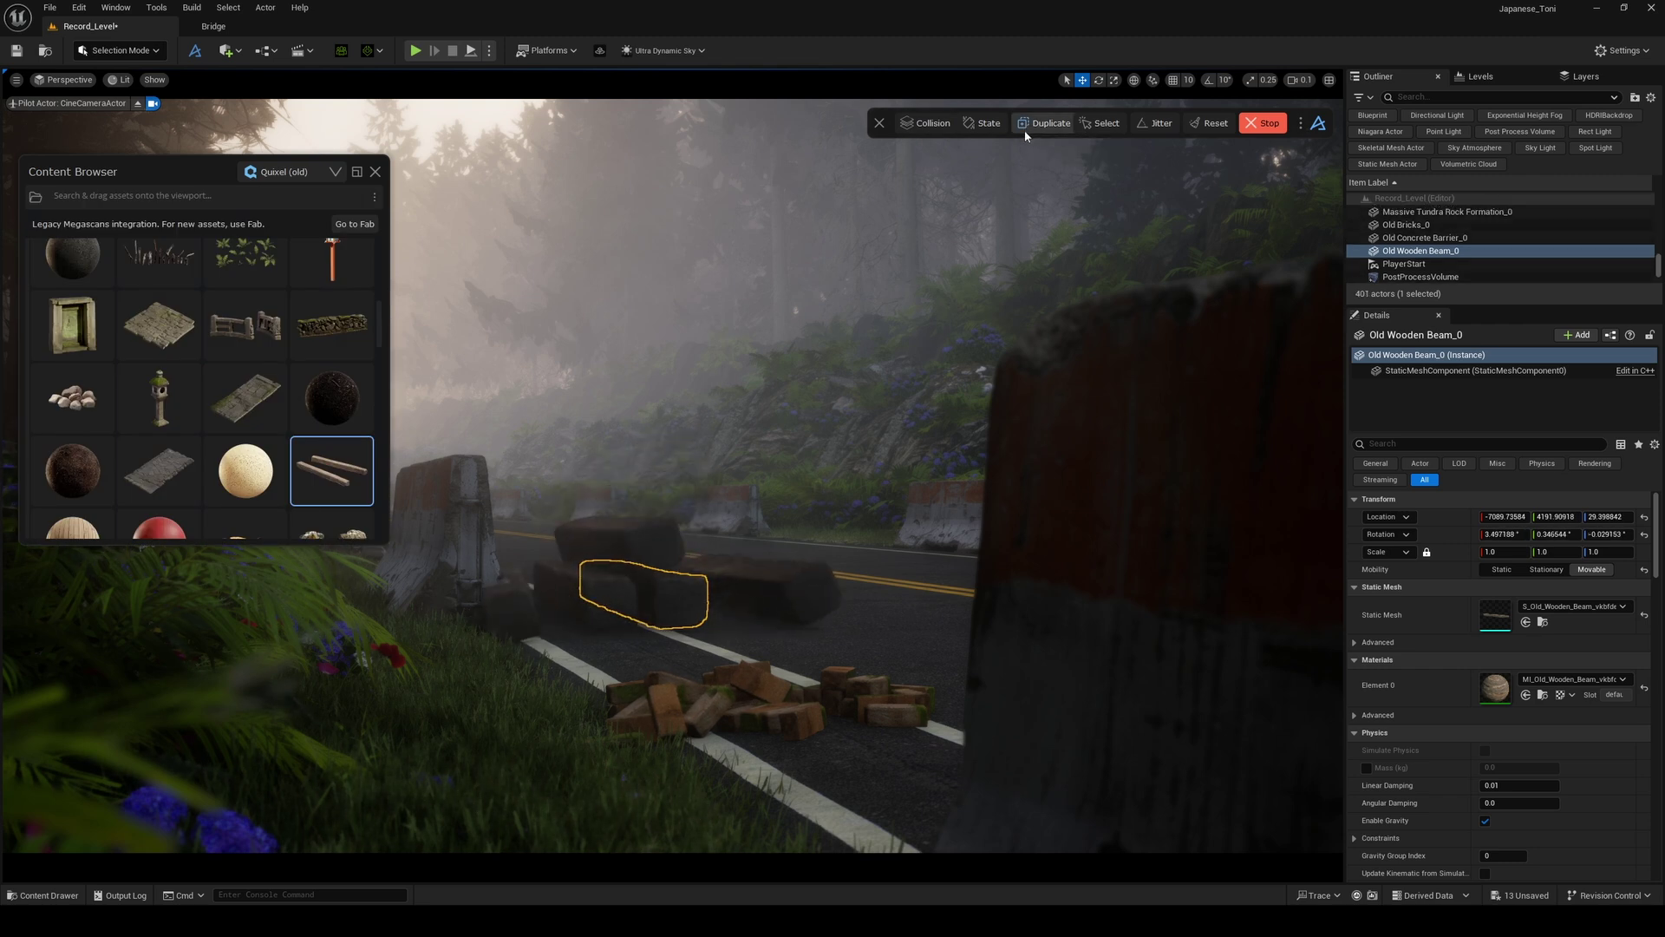
{"action": "left_click", "coordinate": [1026, 130]}
{"action": "left_click", "coordinate": [1025, 133]}
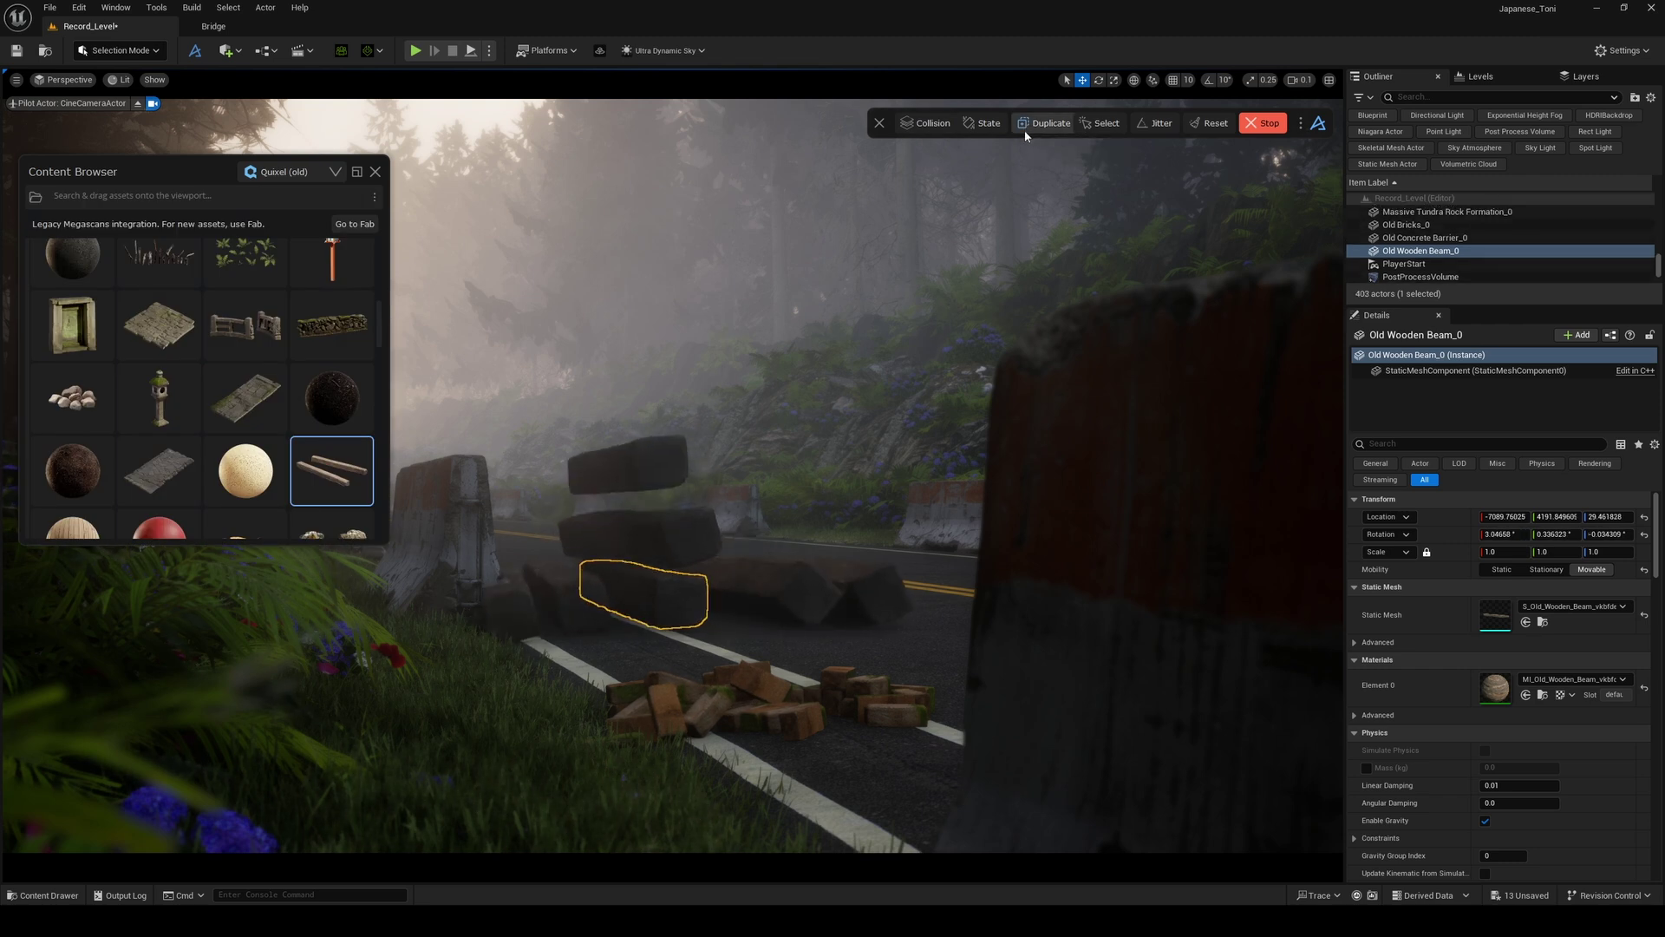
{"action": "left_click", "coordinate": [1261, 126]}
{"action": "left_click", "coordinate": [526, 599]}
{"action": "key", "text": "Delete"}
- Scale the six remaining wooden beams uniformly to about 0.67 and move them right behind the brick pile
{"action": "left_click", "coordinate": [699, 548]}
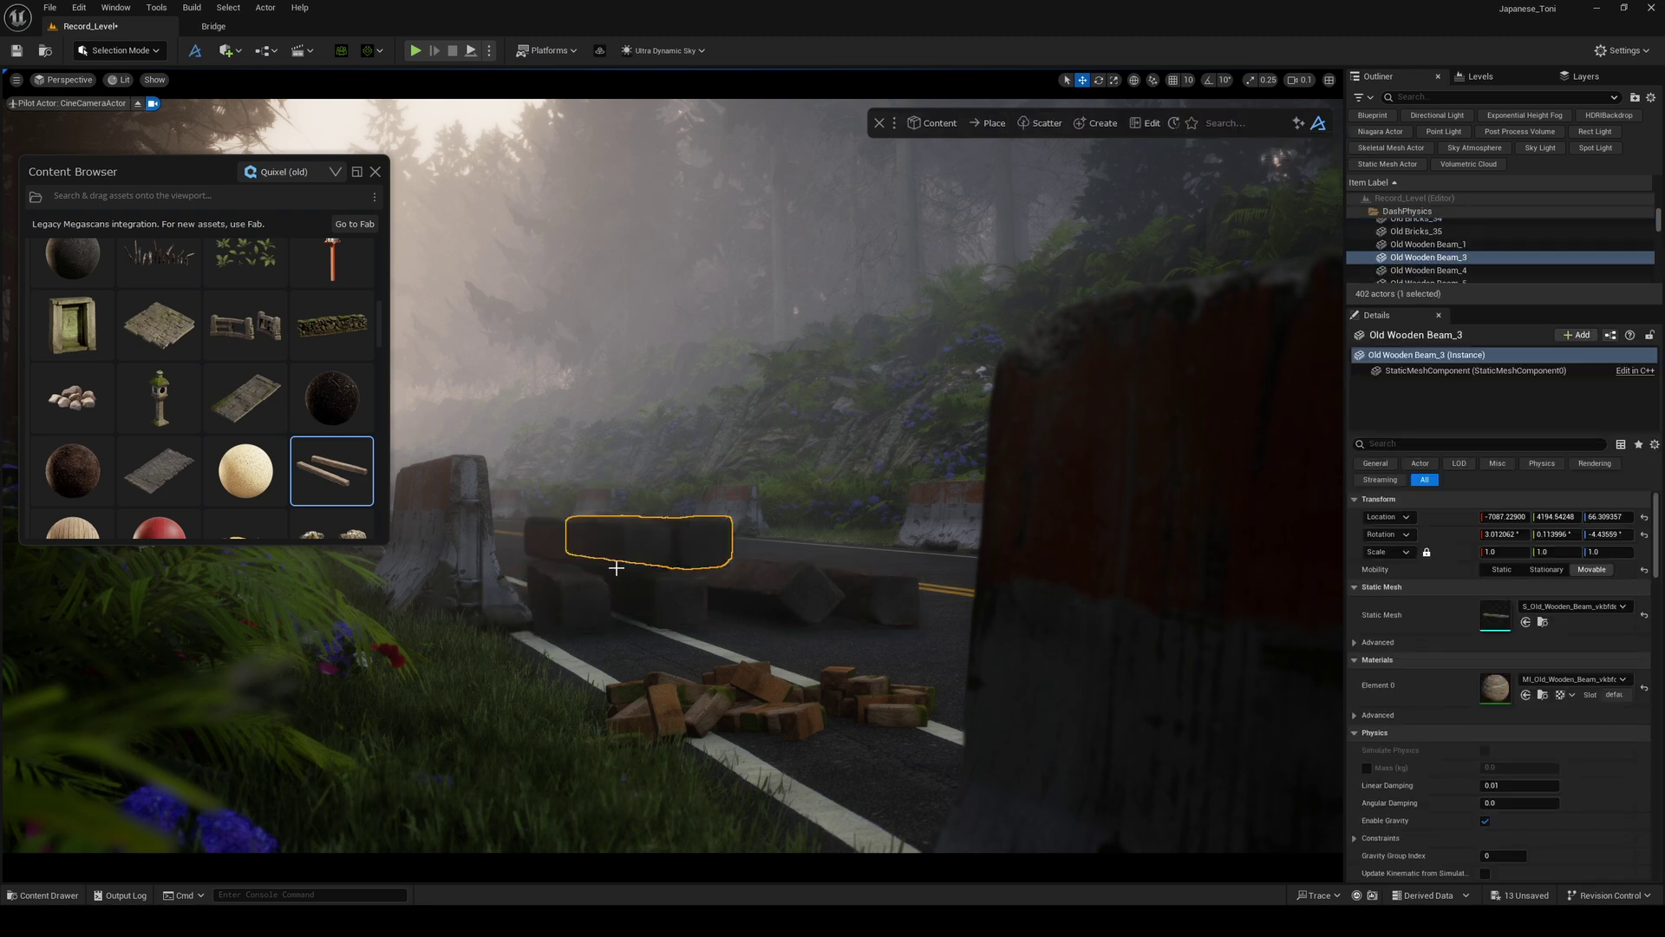
{"action": "left_click", "coordinate": [555, 548], "text": "shift"}
{"action": "left_click", "coordinate": [574, 594], "text": "shift"}
{"action": "left_click", "coordinate": [661, 598], "text": "shift"}
{"action": "left_click", "coordinate": [775, 598], "text": "shift"}
{"action": "left_click", "coordinate": [879, 602], "text": "shift"}
{"action": "key", "text": "r"}
{"action": "left_click_drag", "start_coordinate": [1010, 573], "coordinate": [895, 595]}
{"action": "key", "text": "w"}
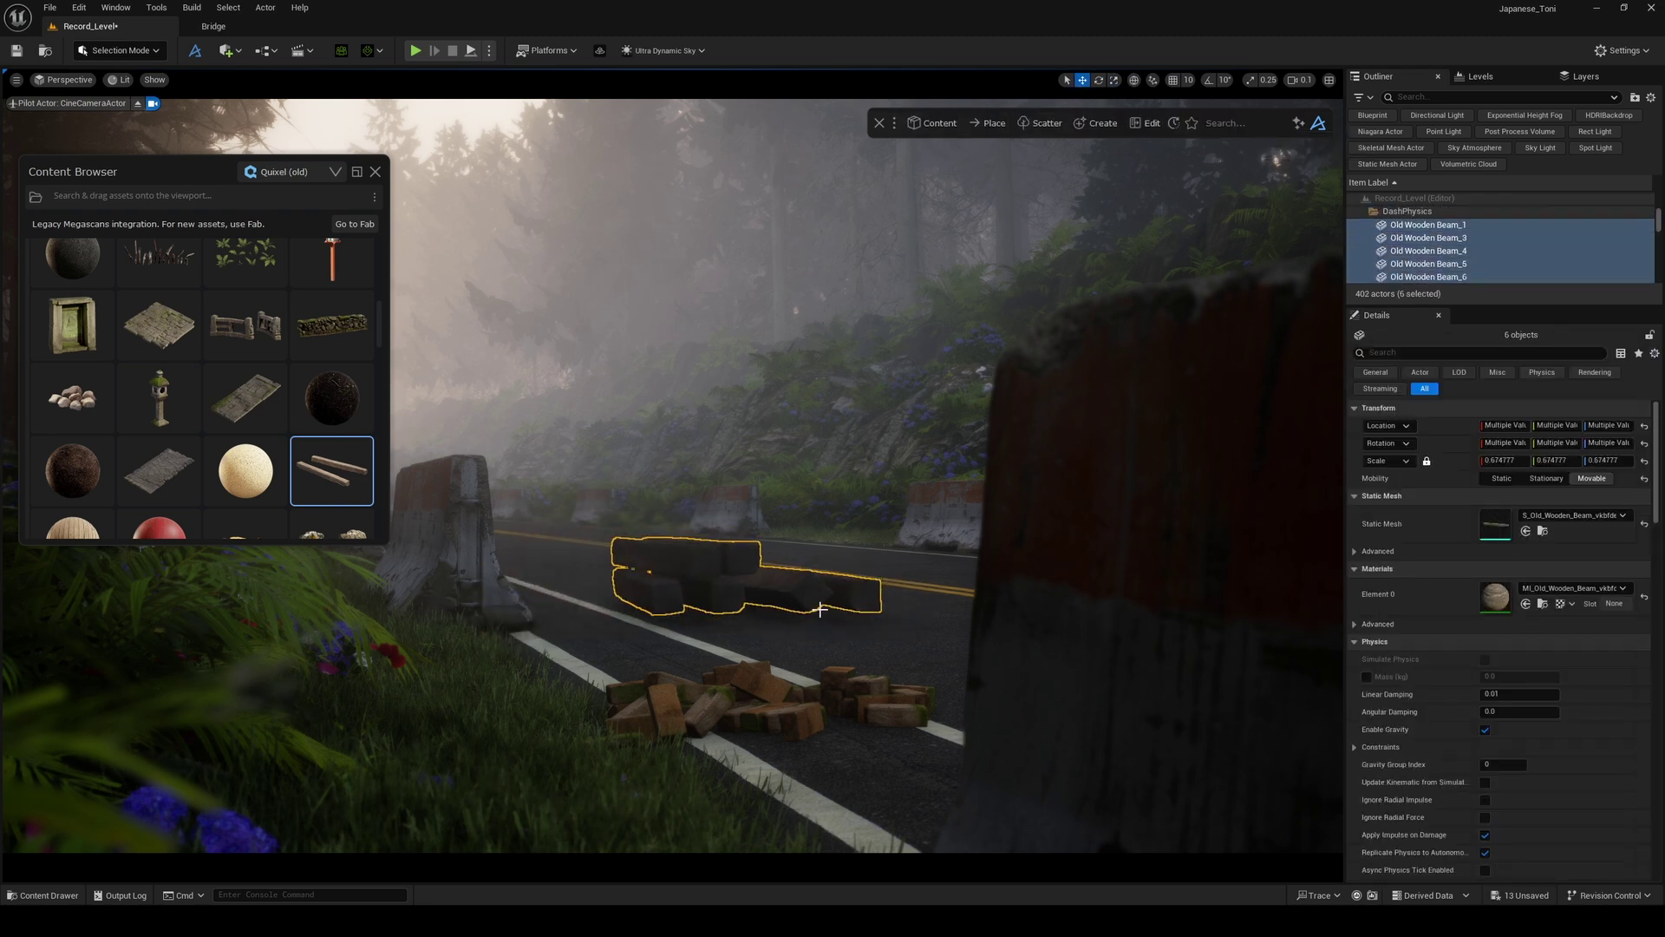
{"action": "left_click_drag", "start_coordinate": [730, 629], "coordinate": [694, 624]}
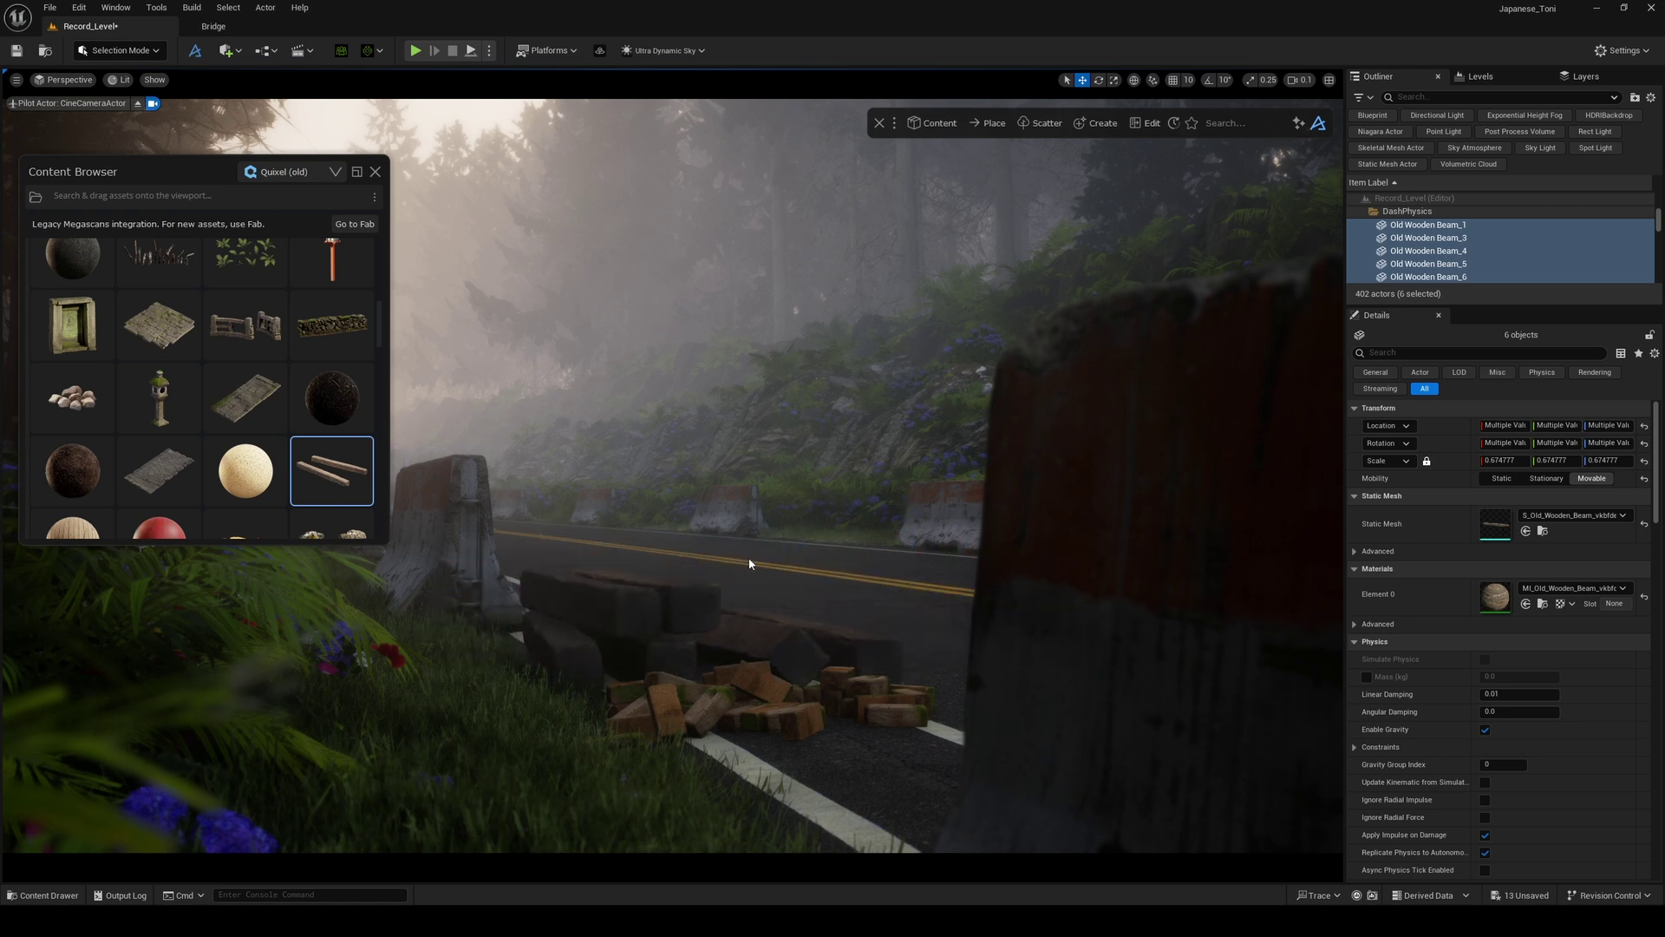
- Reframe the piloted camera around the beam and brick pile without the asset browser, and undo the last change
{"action": "key", "text": "g"}
{"action": "key", "text": "g"}
{"action": "right_click_drag", "start_coordinate": [748, 558], "coordinate": [694, 550]}
{"action": "left_click", "coordinate": [374, 171]}
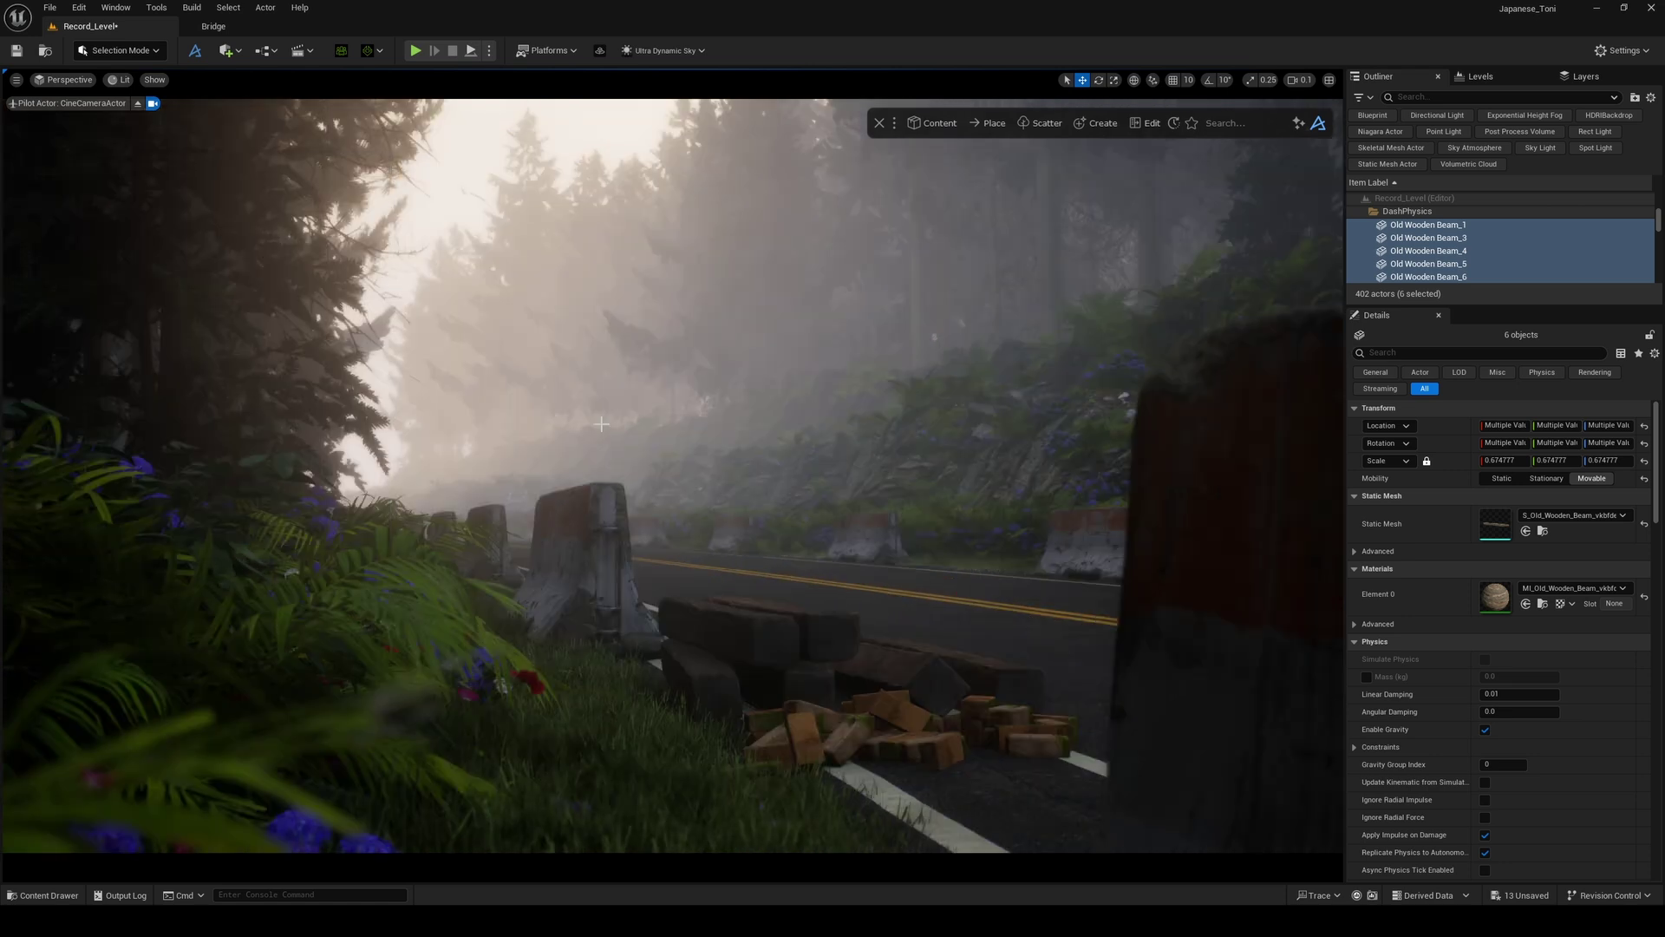
{"action": "key", "text": "ctrl+z"}
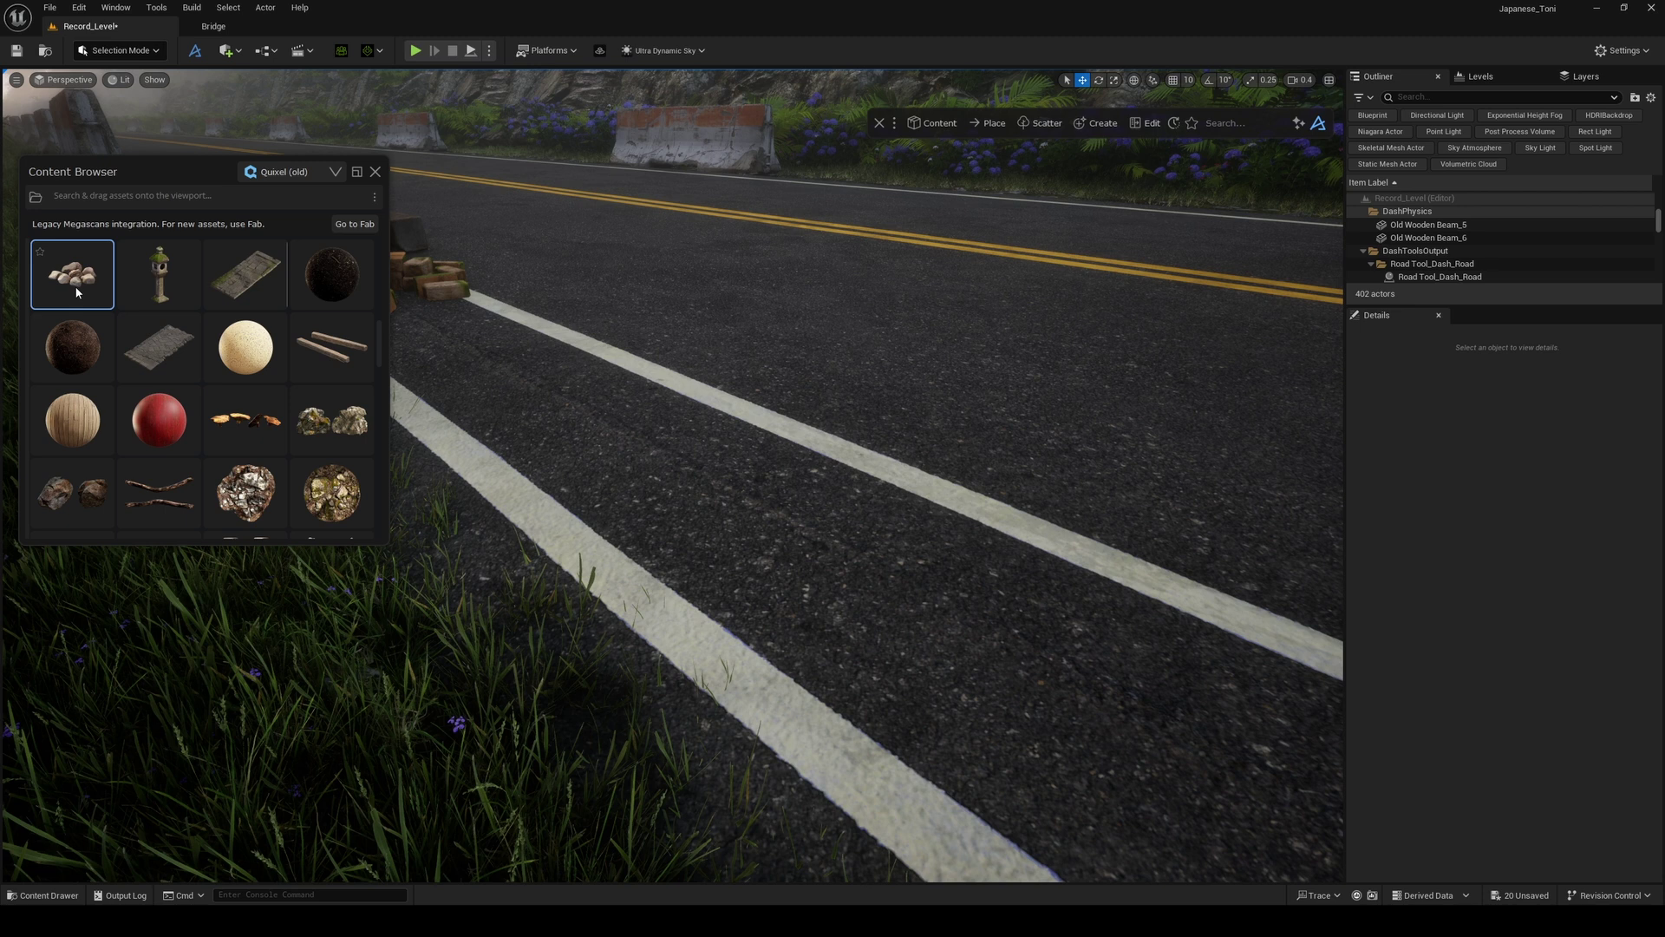
- Physics Paint the Small Stones Pack onto the asphalt in front of the brick pile, beside the inner white line
{"action": "right_click_drag", "start_coordinate": [102, 289], "coordinate": [806, 469]}
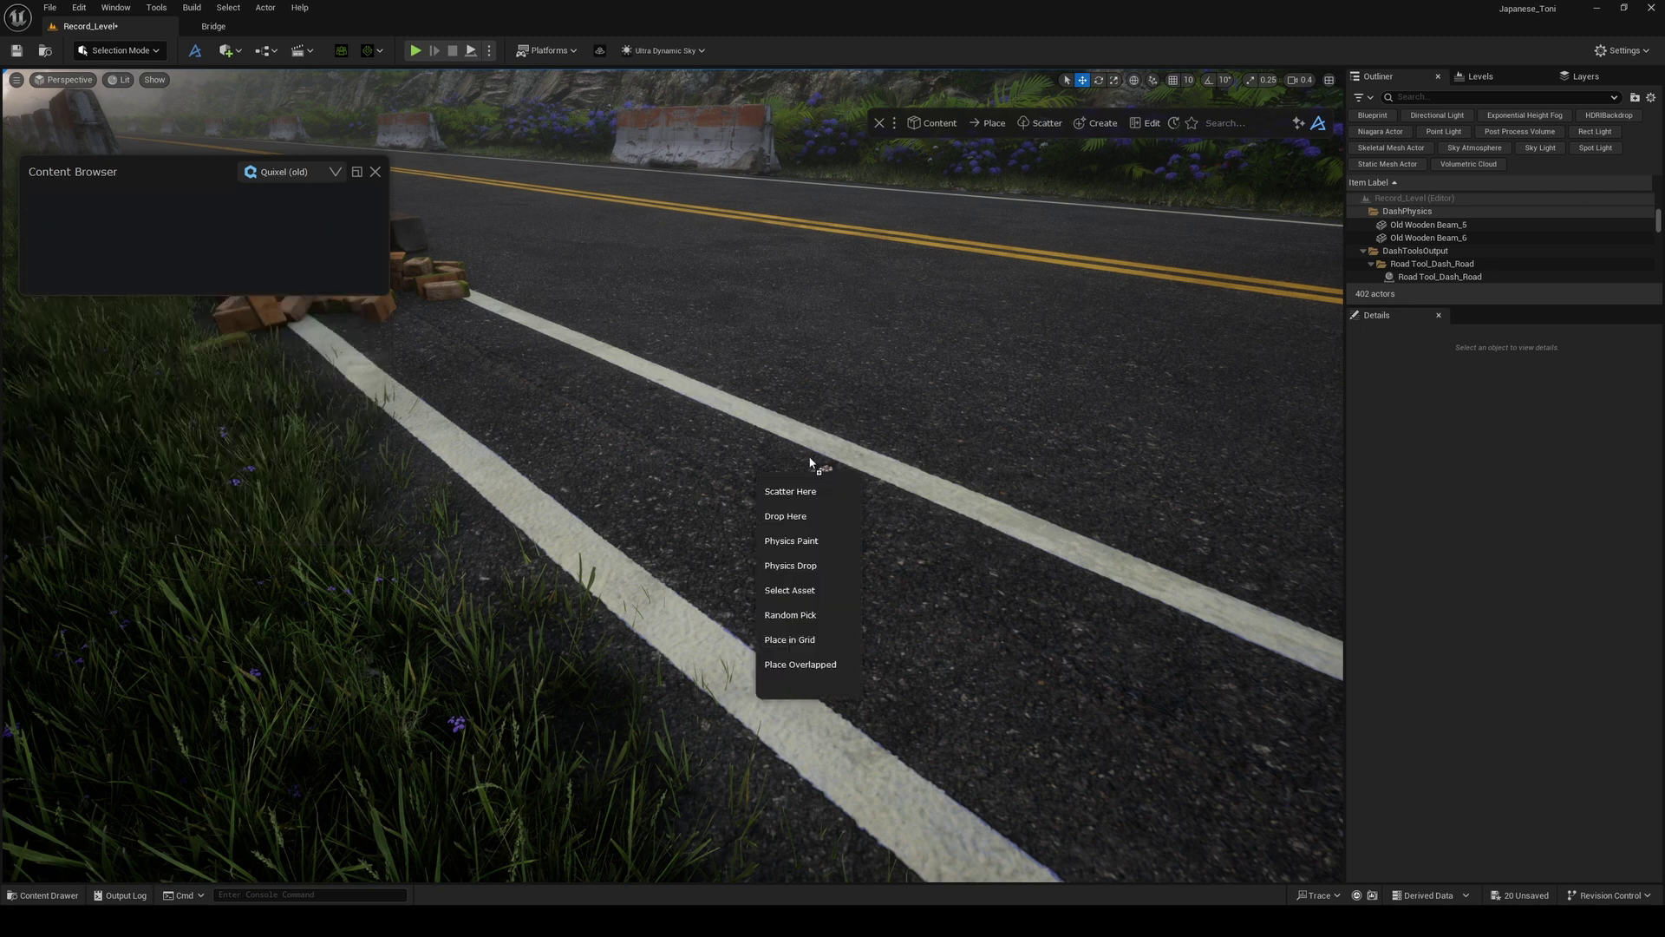
{"action": "left_click", "coordinate": [809, 541]}
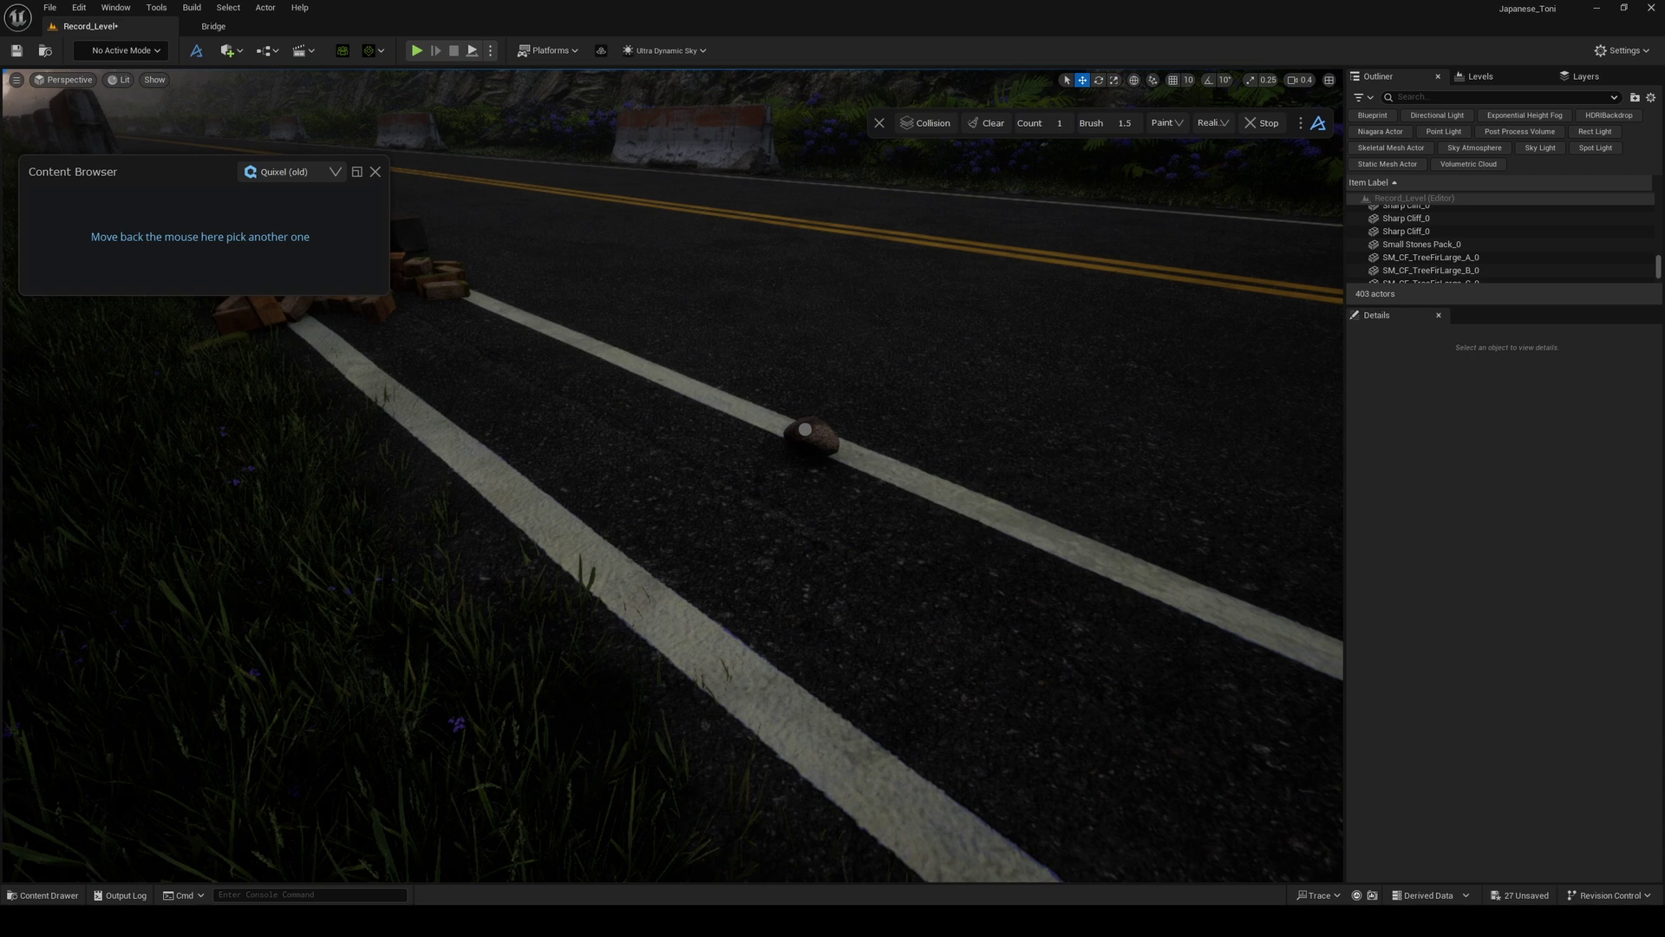
{"action": "right_click_drag", "start_coordinate": [805, 428], "coordinate": [781, 476]}
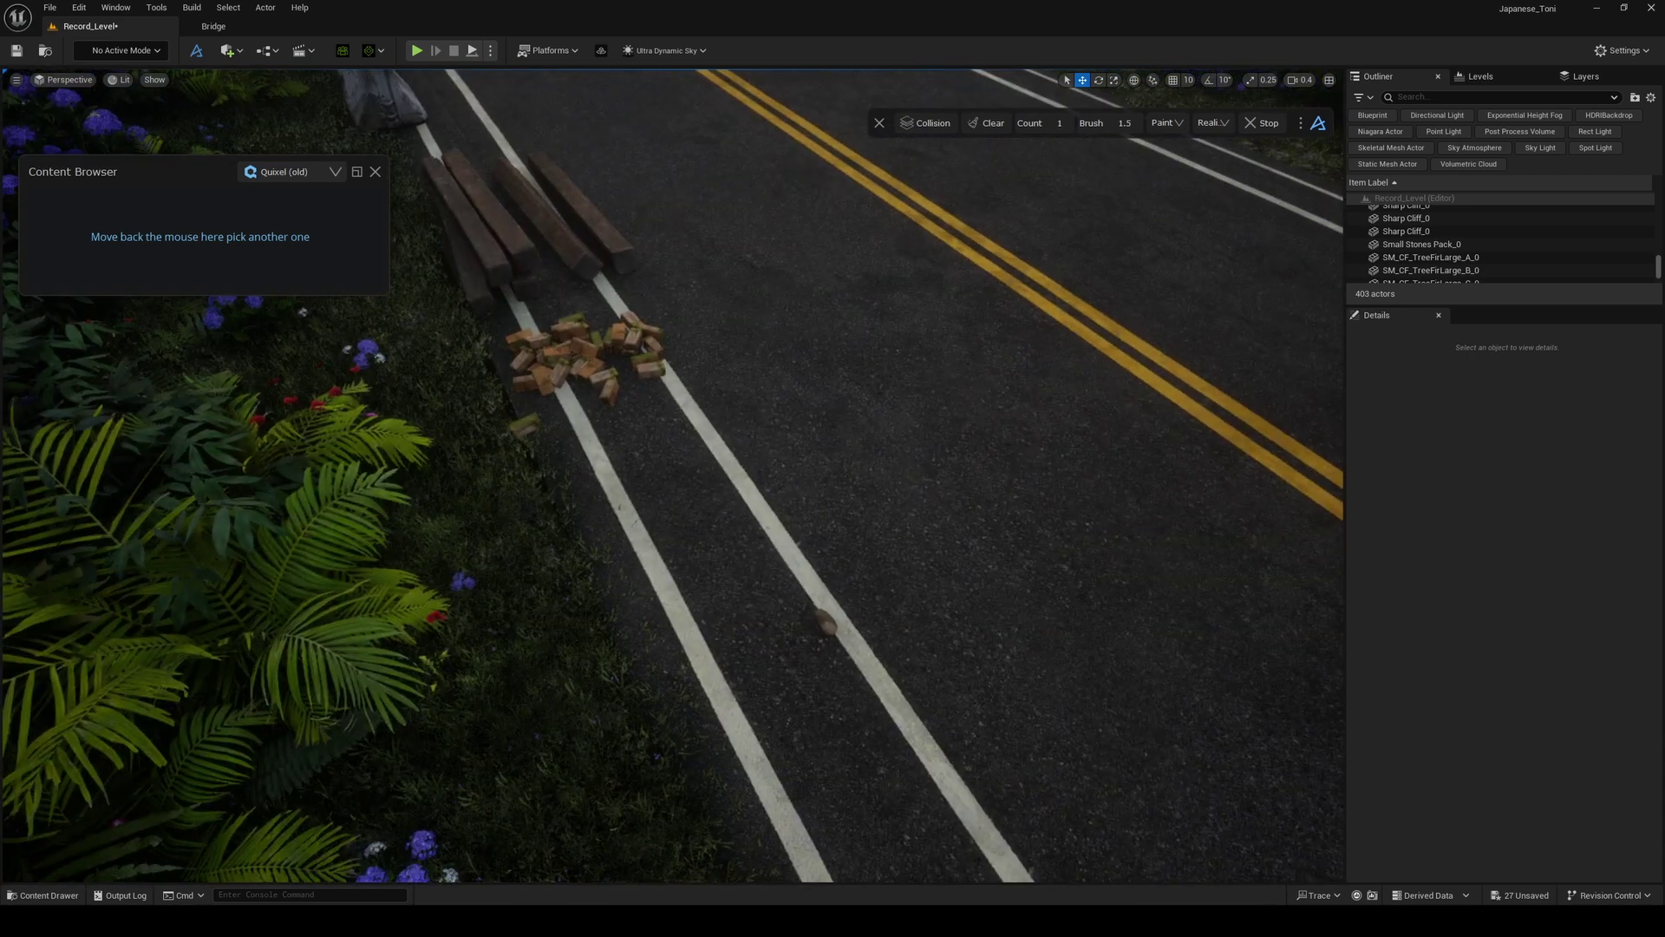
{"action": "left_click", "coordinate": [769, 450]}
{"action": "left_click_drag", "start_coordinate": [823, 479], "coordinate": [892, 606]}
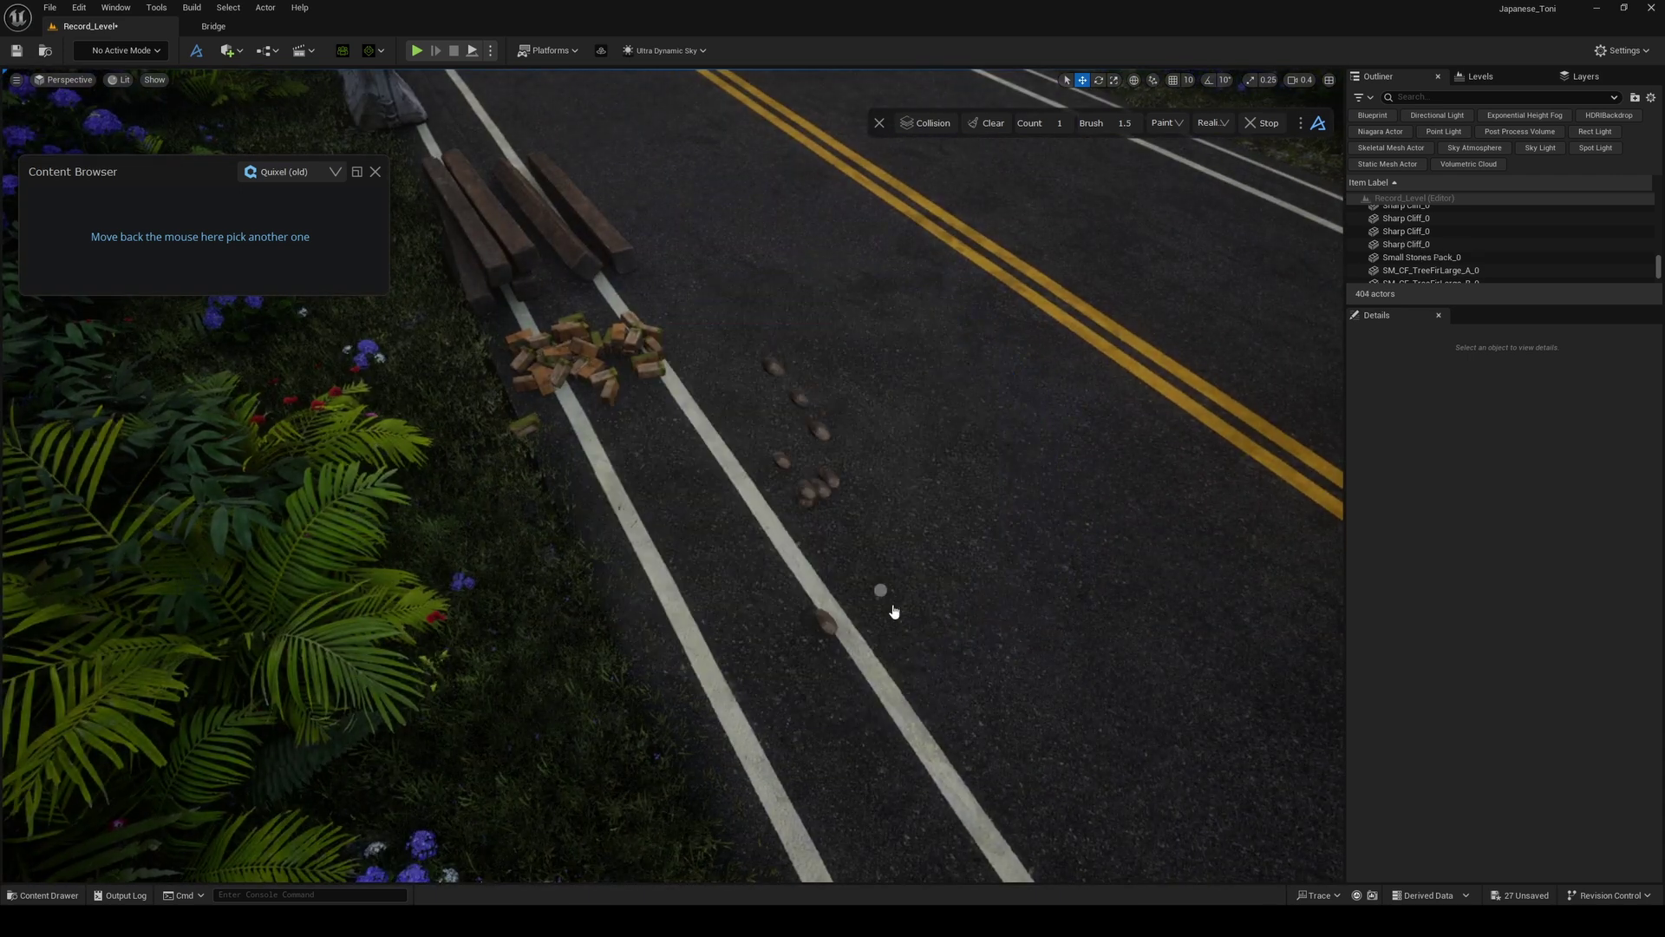
- Paint more stones between the two white road lines, from the nearest stone back to the brick pile
{"action": "left_click", "coordinate": [822, 621]}
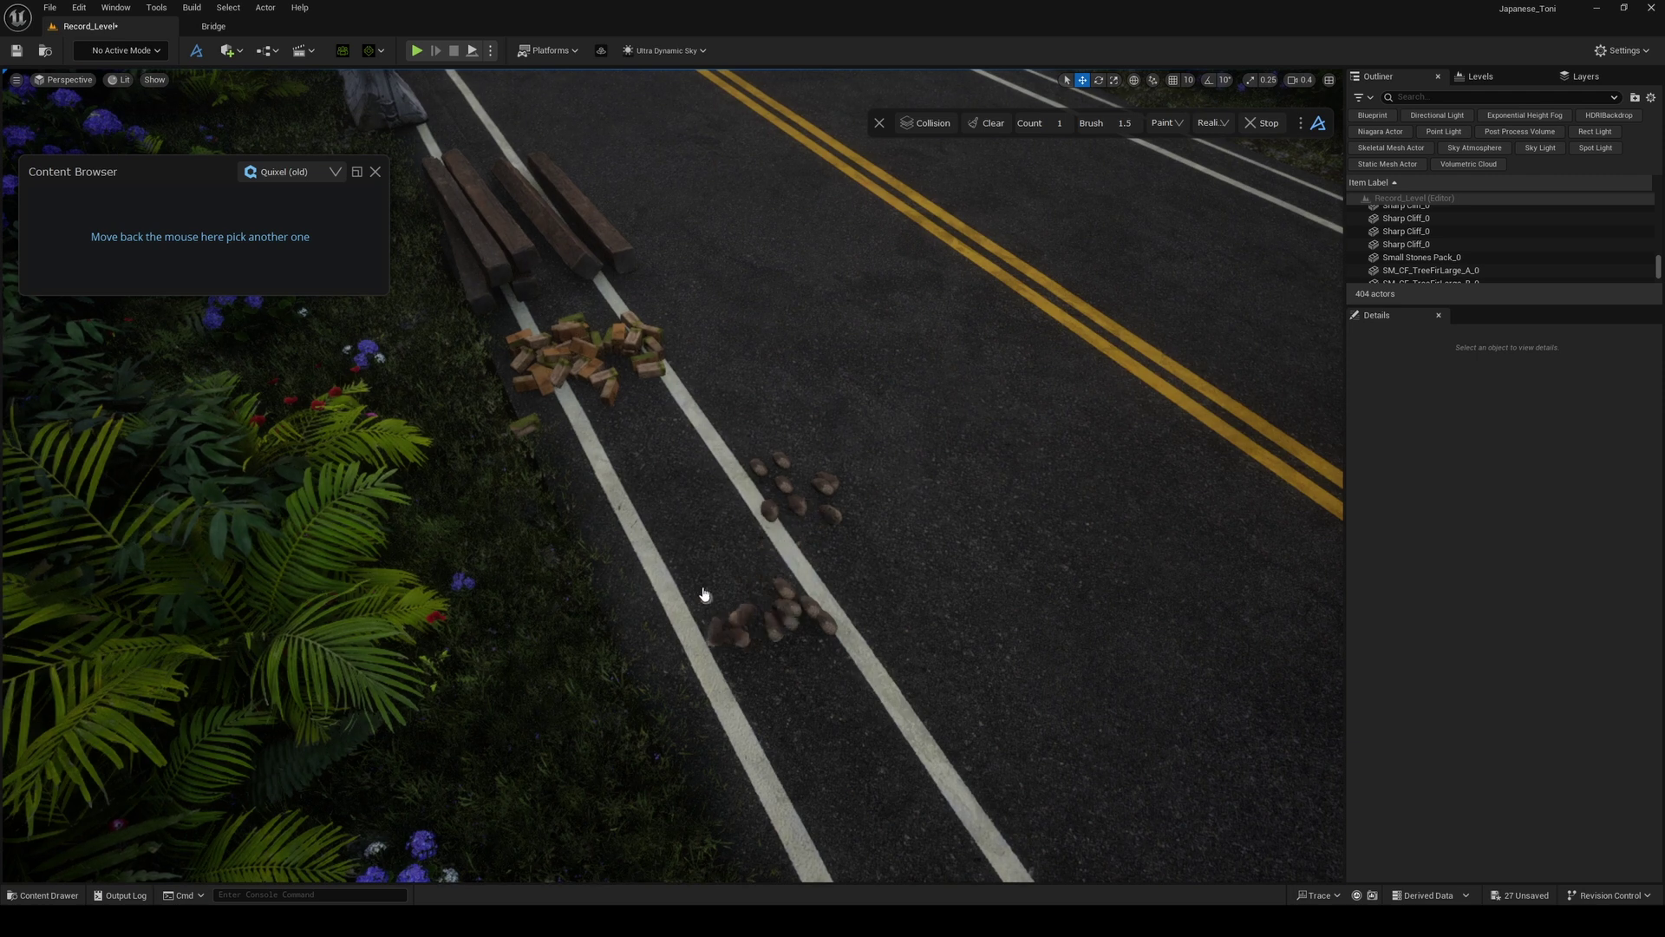
{"action": "left_click", "coordinate": [696, 544]}
{"action": "left_click", "coordinate": [663, 514]}
{"action": "left_click", "coordinate": [706, 468]}
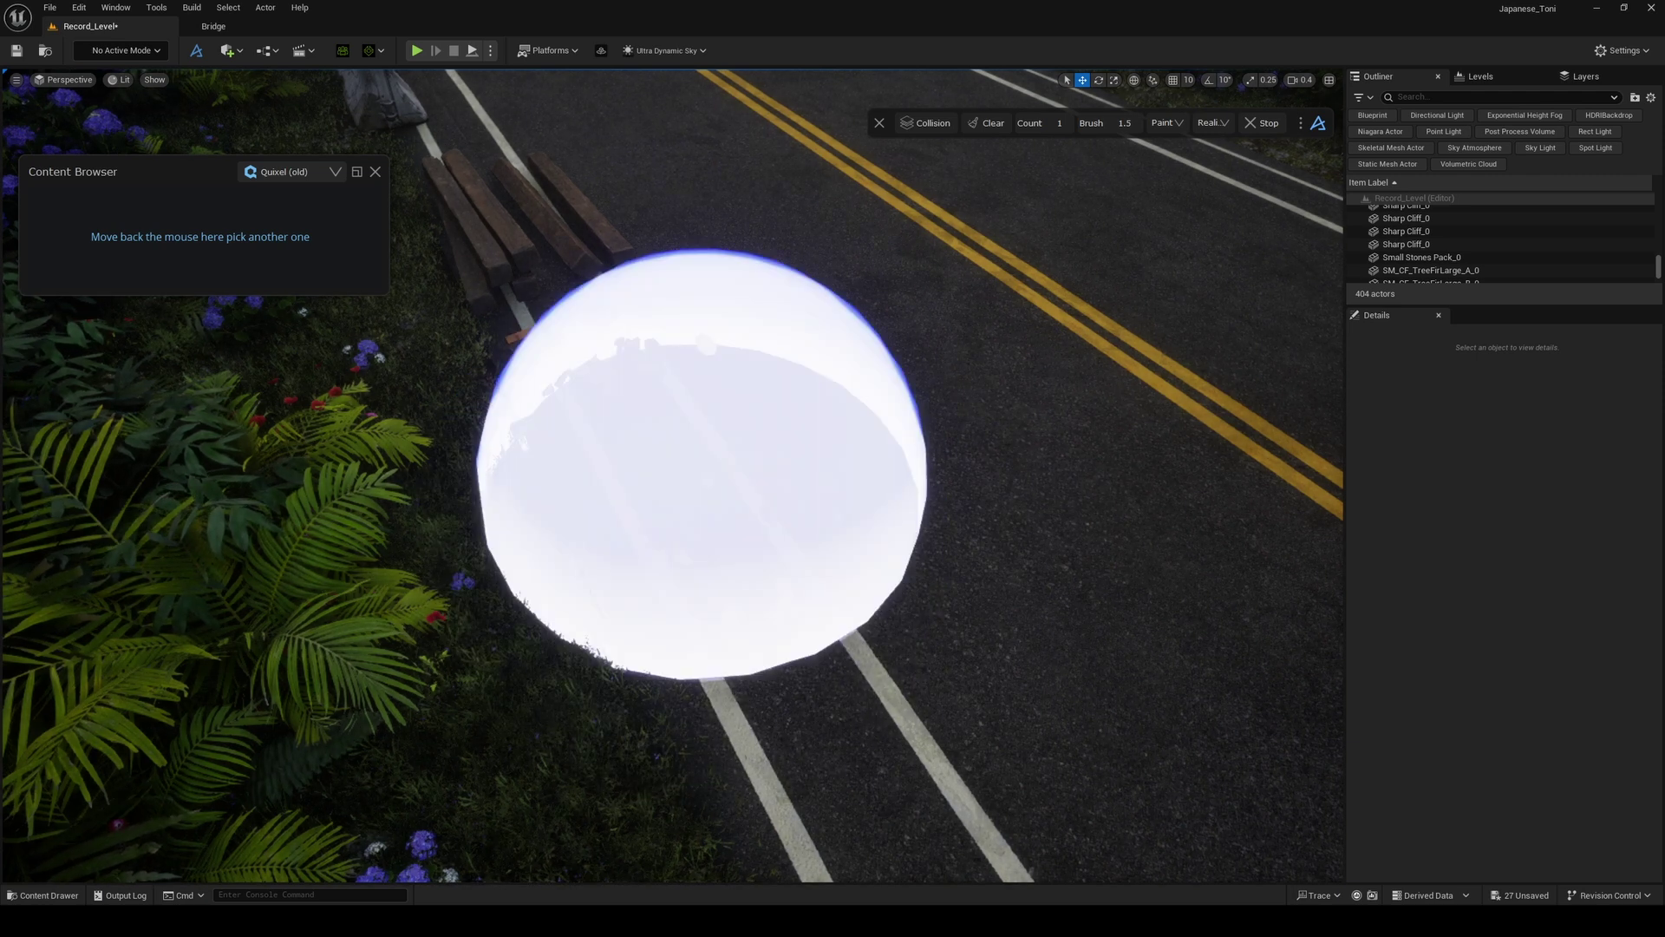
{"action": "left_click", "coordinate": [731, 564]}
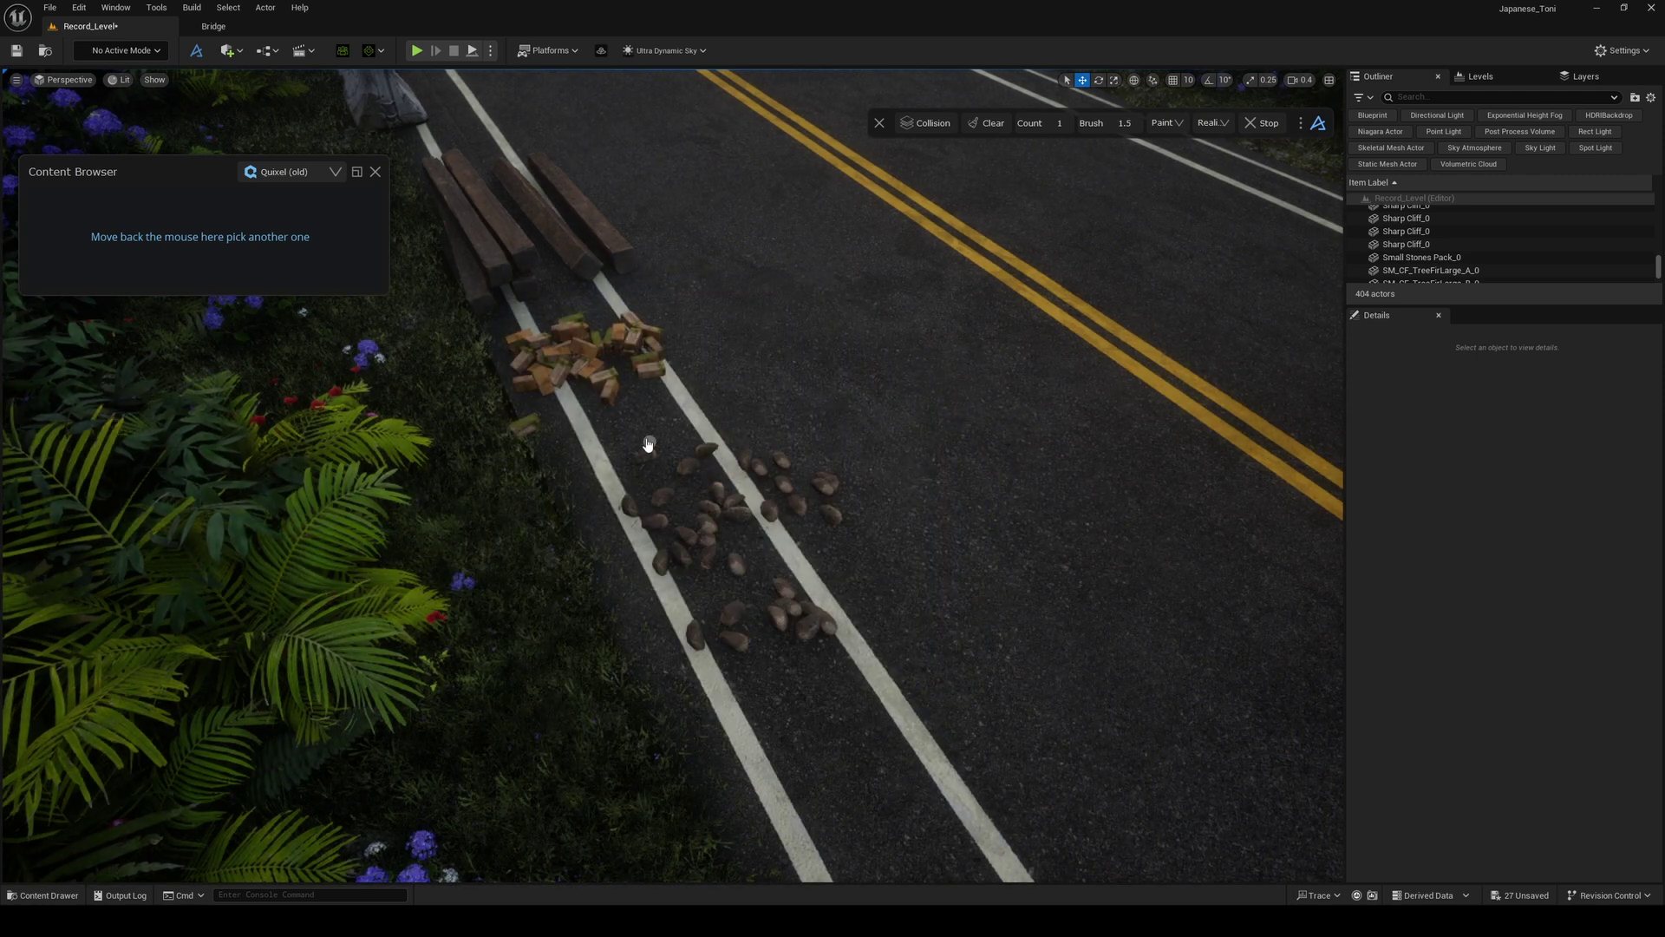
{"action": "left_click", "coordinate": [624, 403]}
{"action": "left_click", "coordinate": [578, 422]}
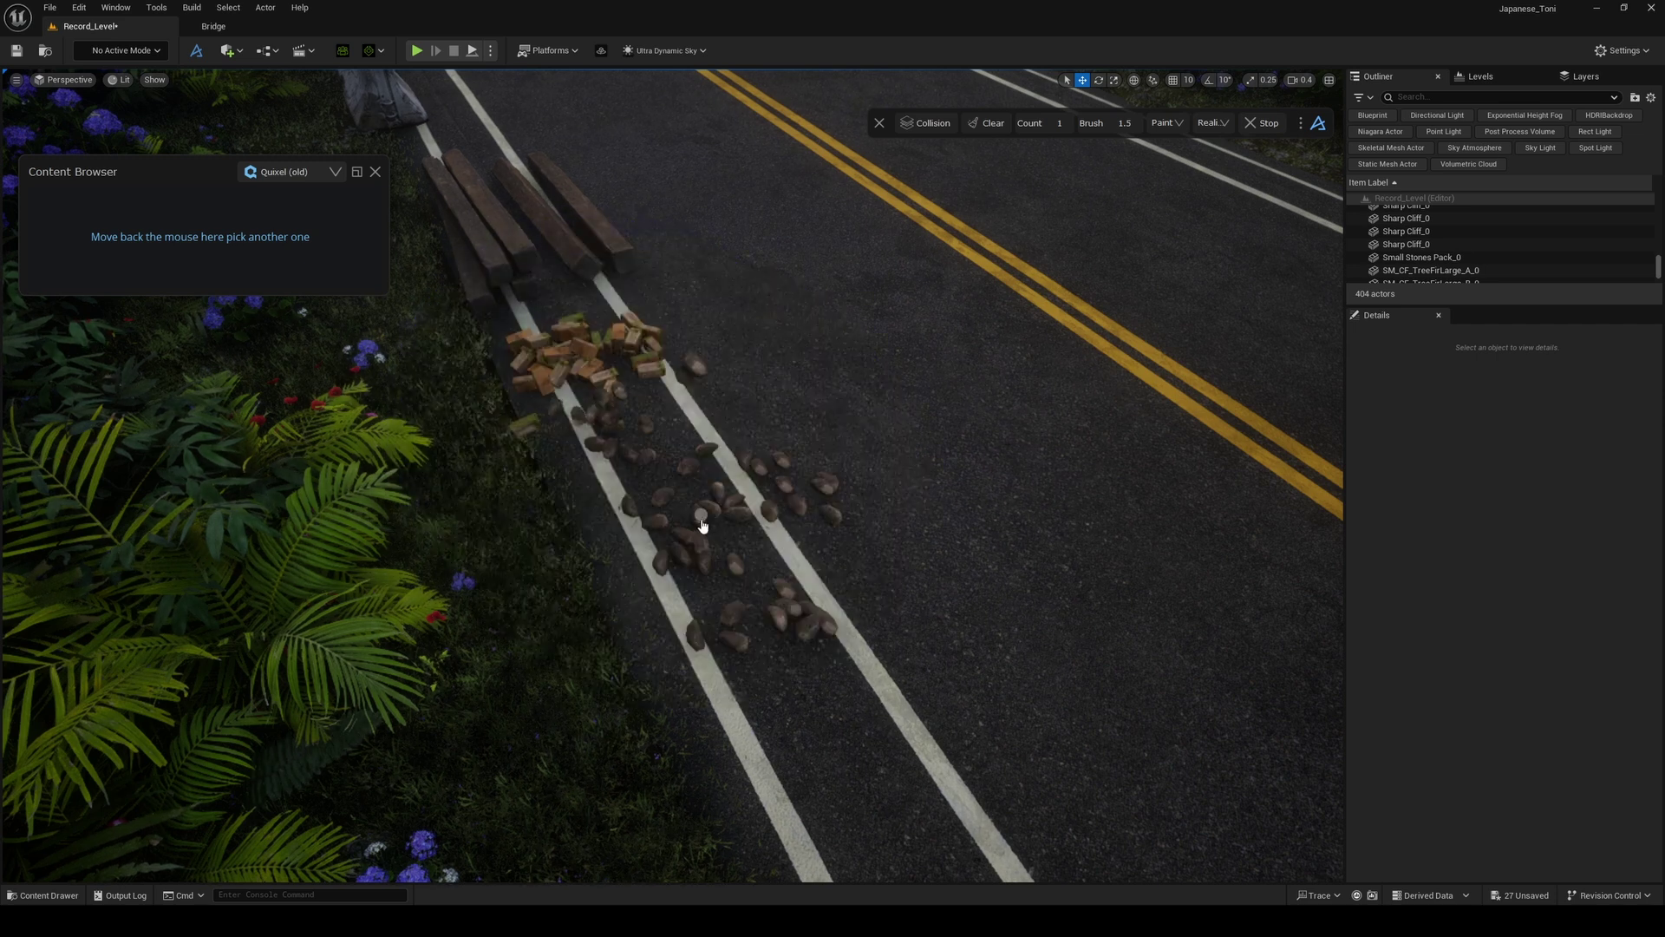
- Fill the gaps in the middle of the stone scatter with extra painted stones and reduce the Brush size to 1.38
{"action": "left_click", "coordinate": [744, 574]}
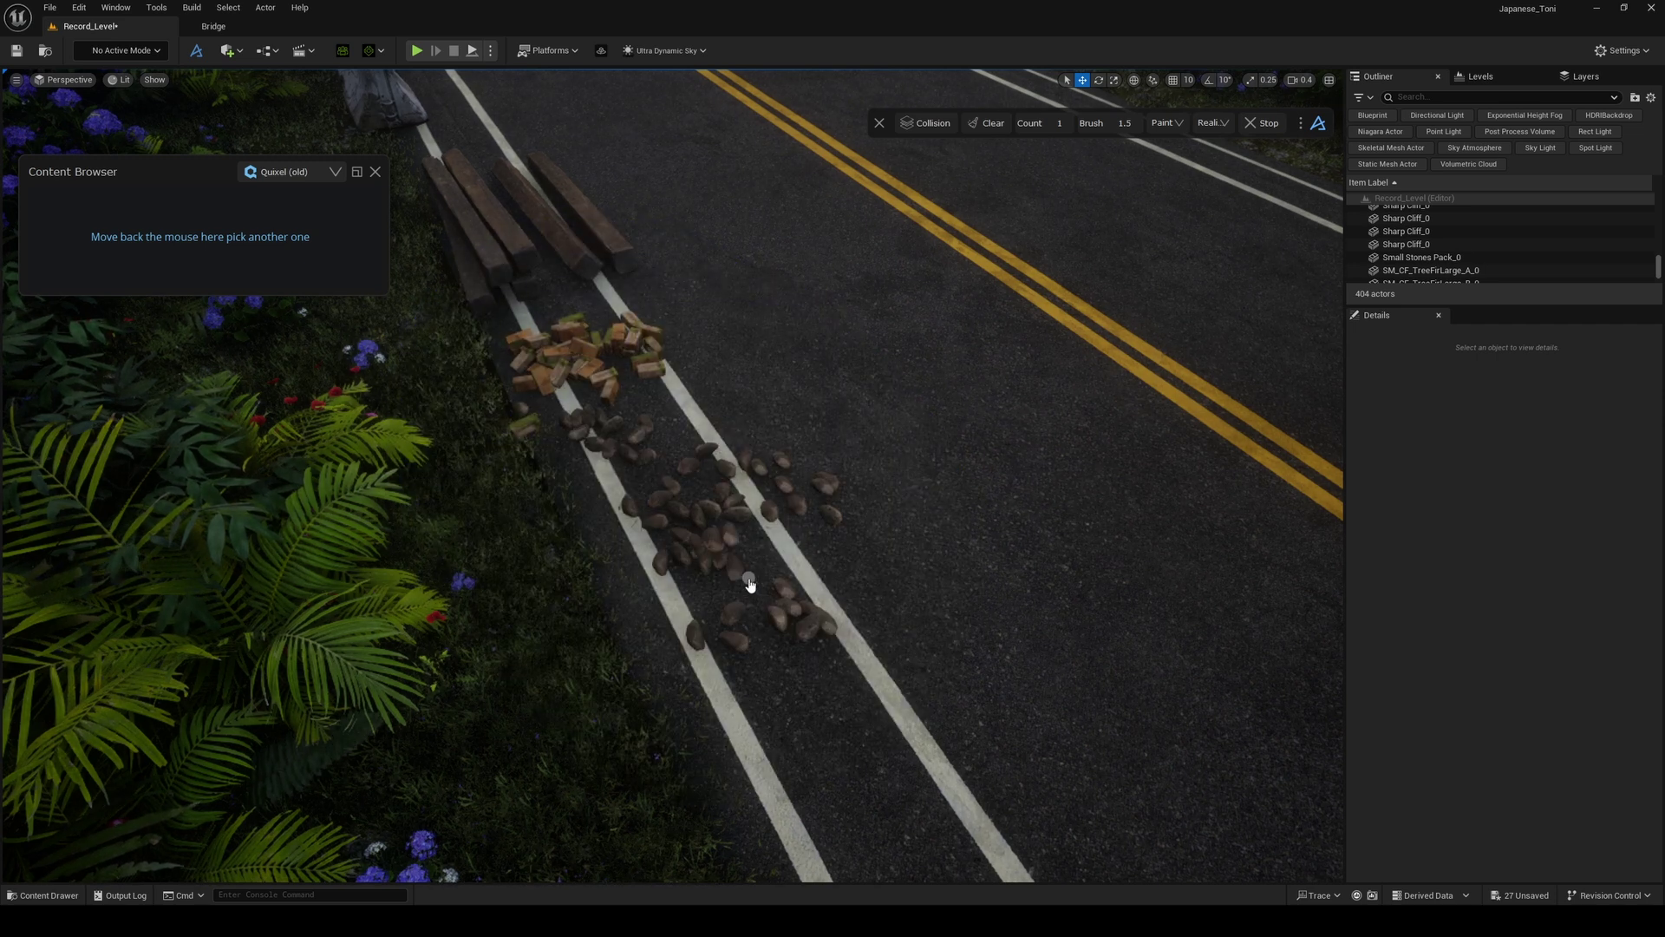
{"action": "left_click", "coordinate": [748, 581]}
{"action": "left_click", "coordinate": [679, 510]}
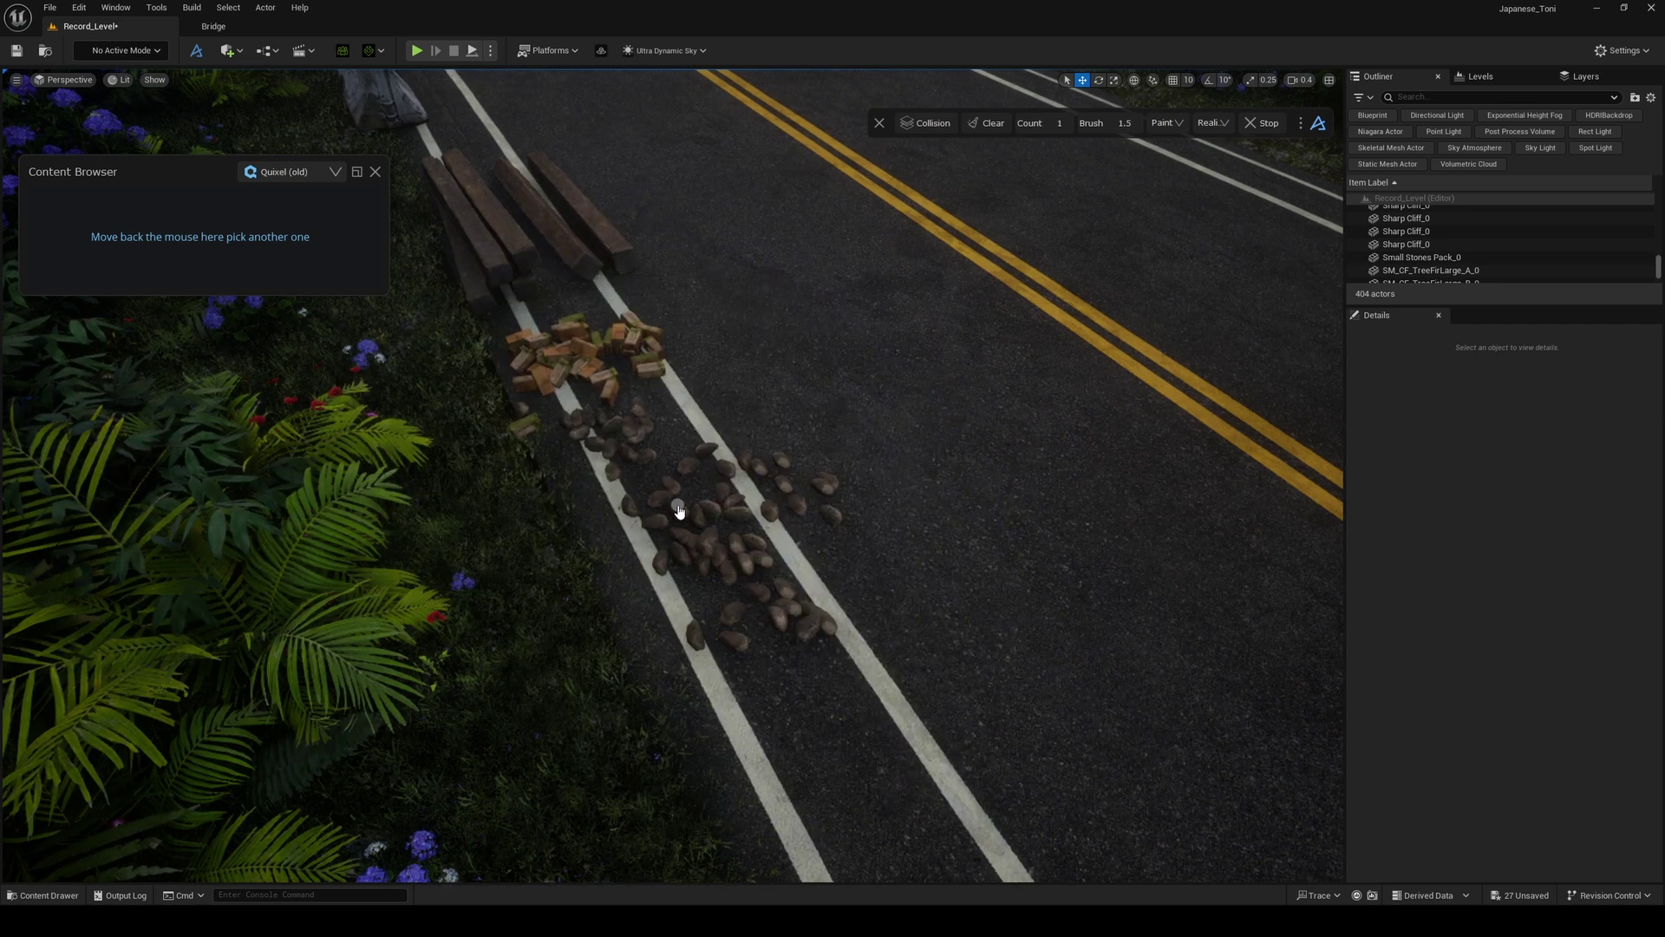
{"action": "left_click", "coordinate": [698, 490]}
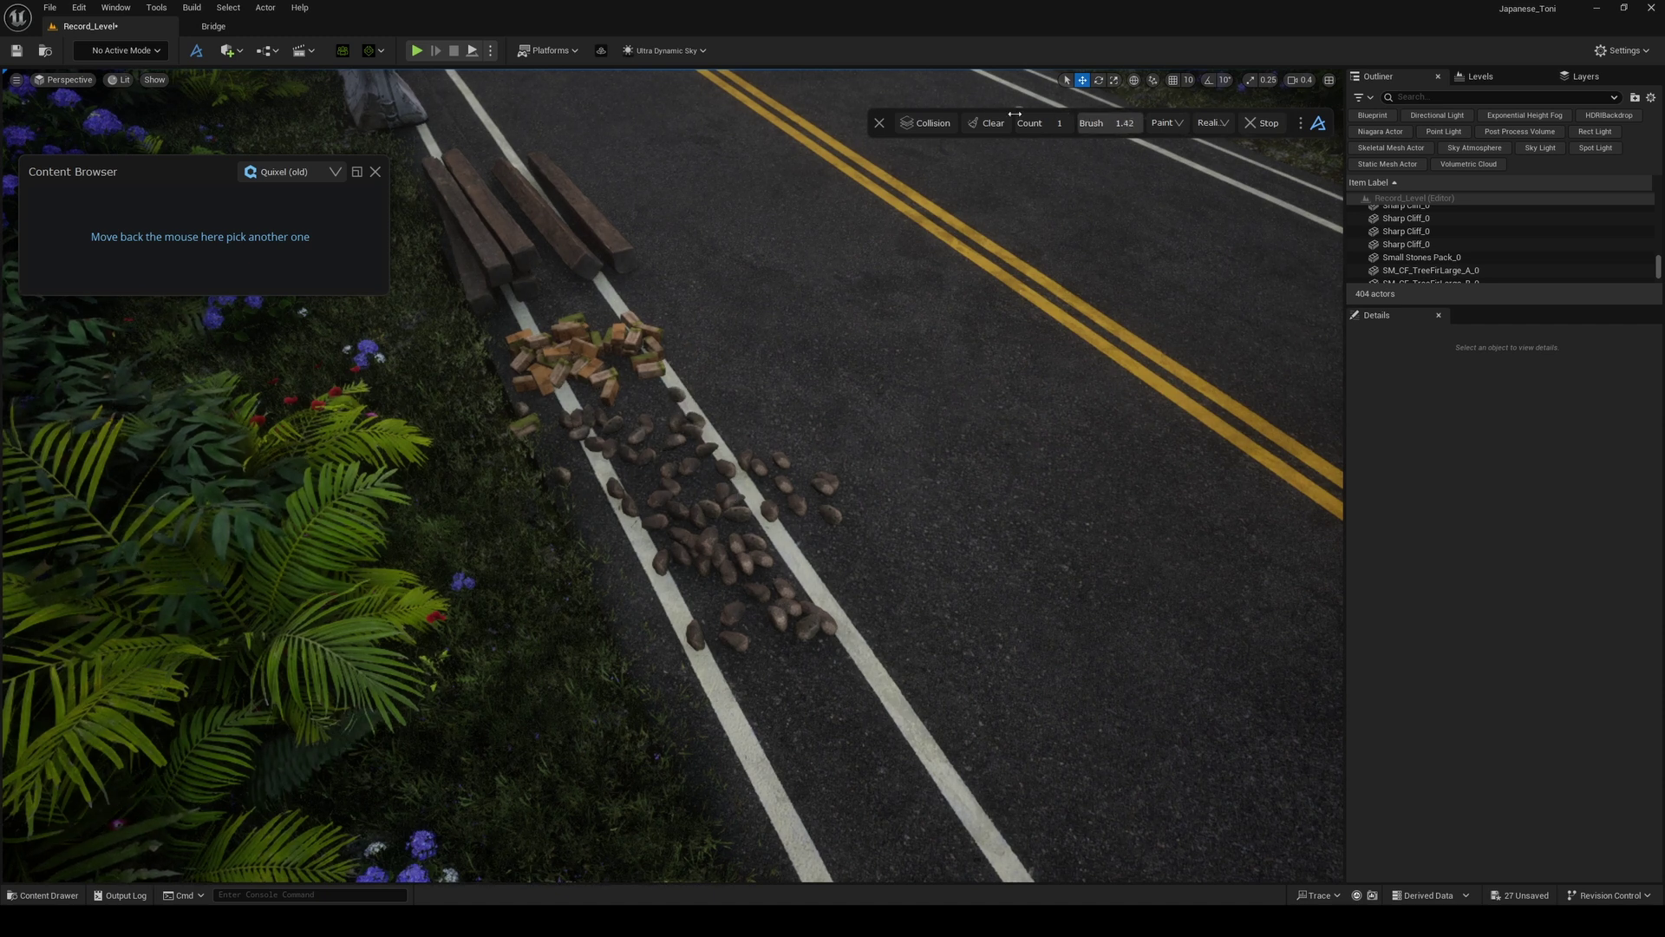
{"action": "left_click", "coordinate": [795, 403]}
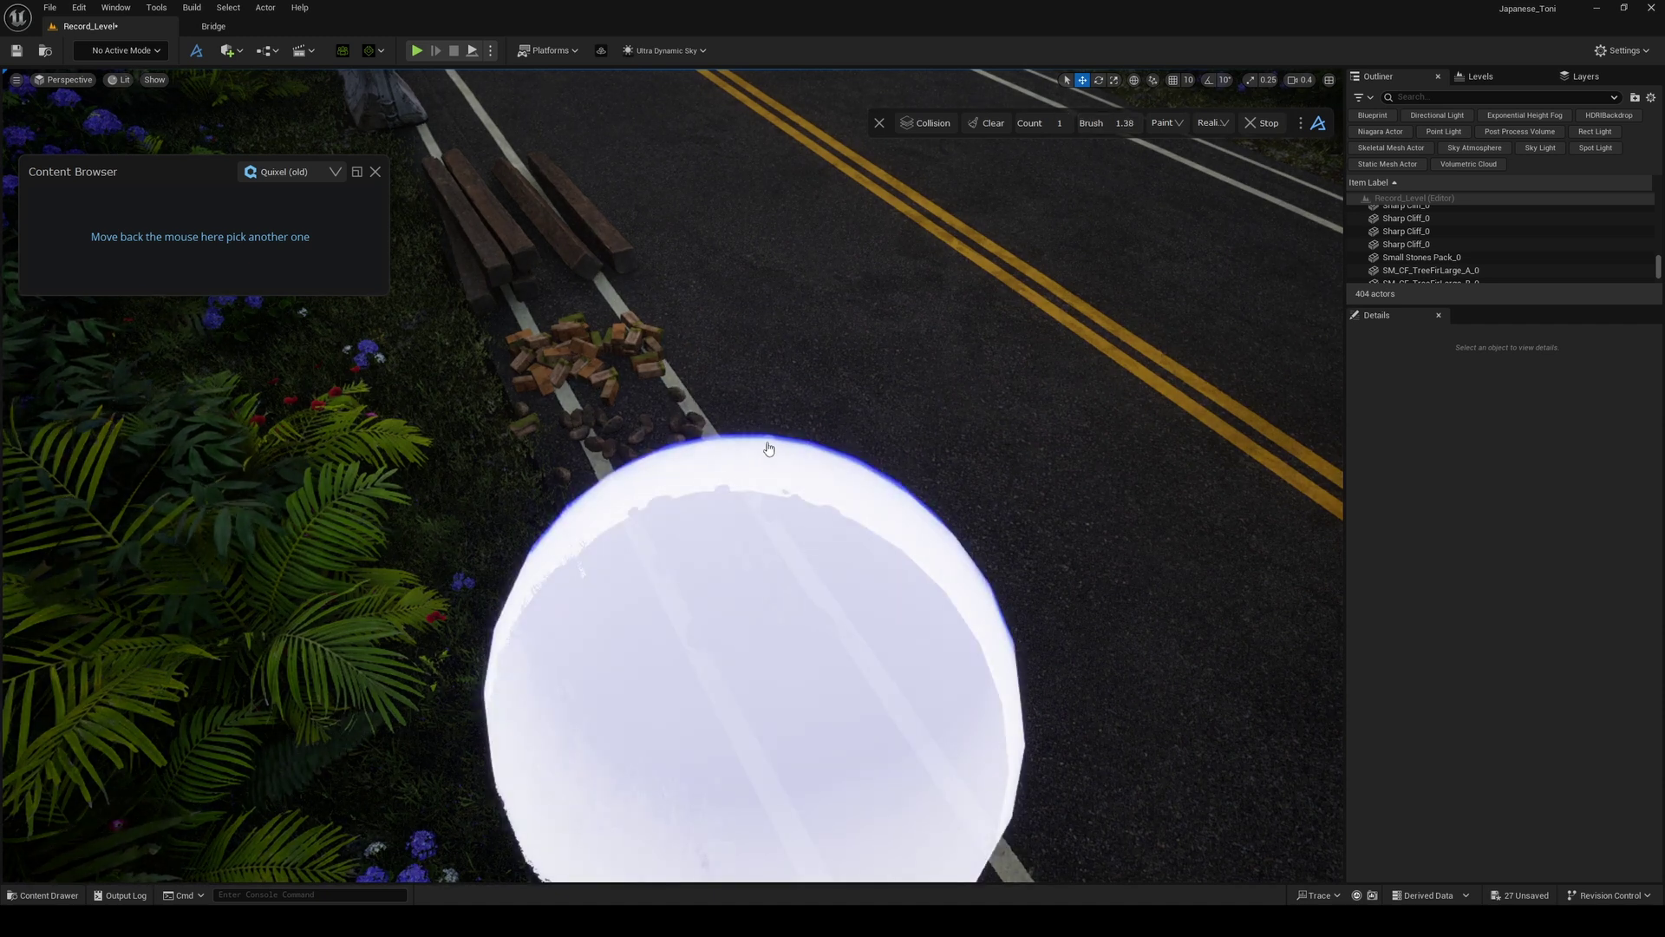